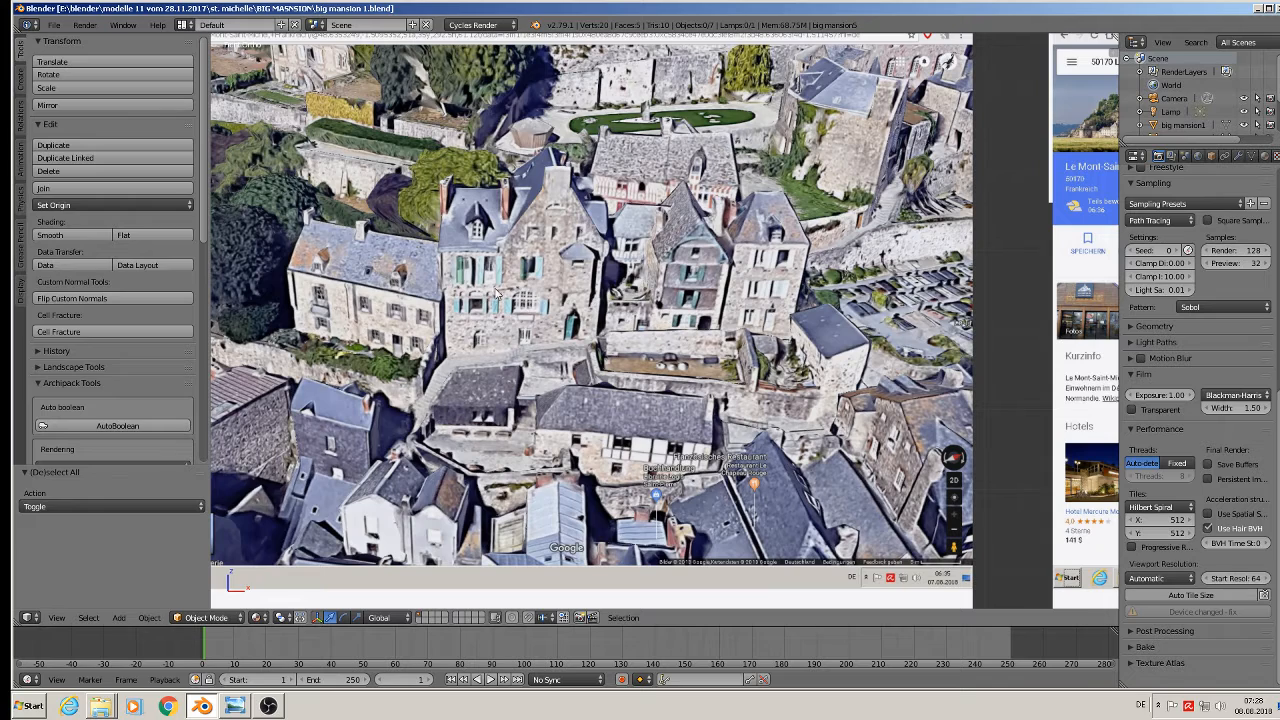
scroll(738, 332, "down", 10)
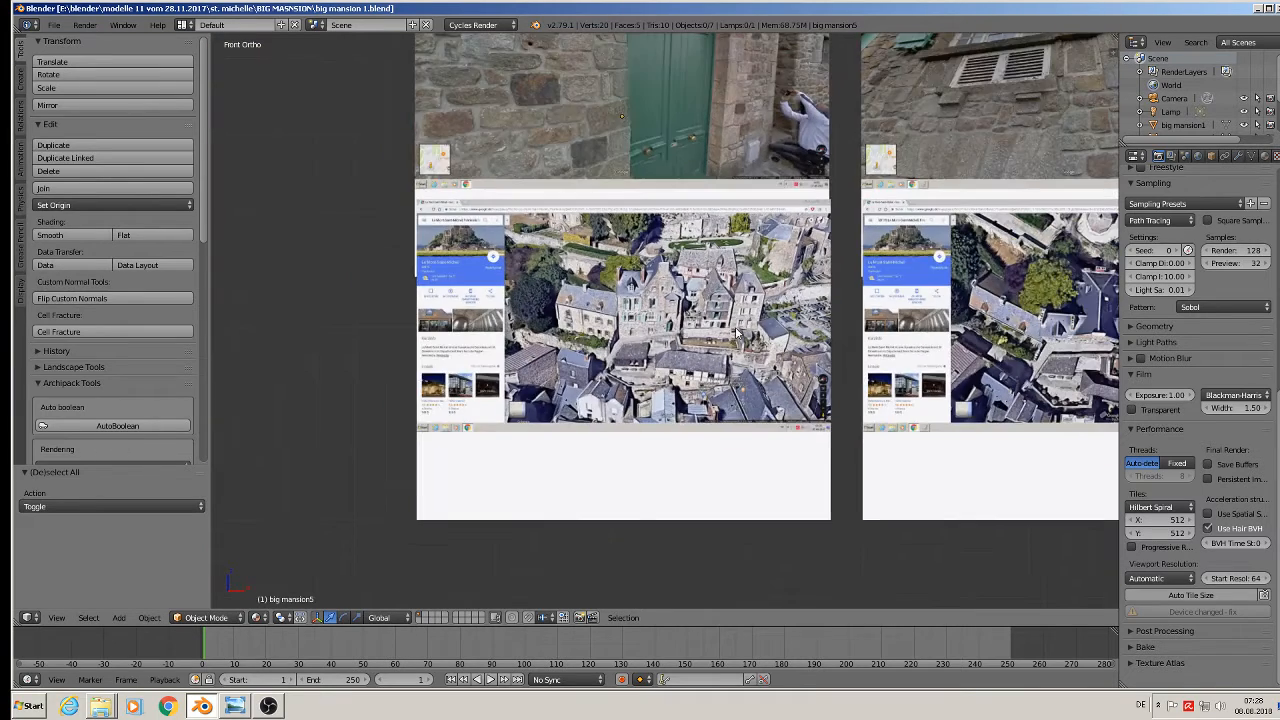
scroll(722, 341, "down", 2)
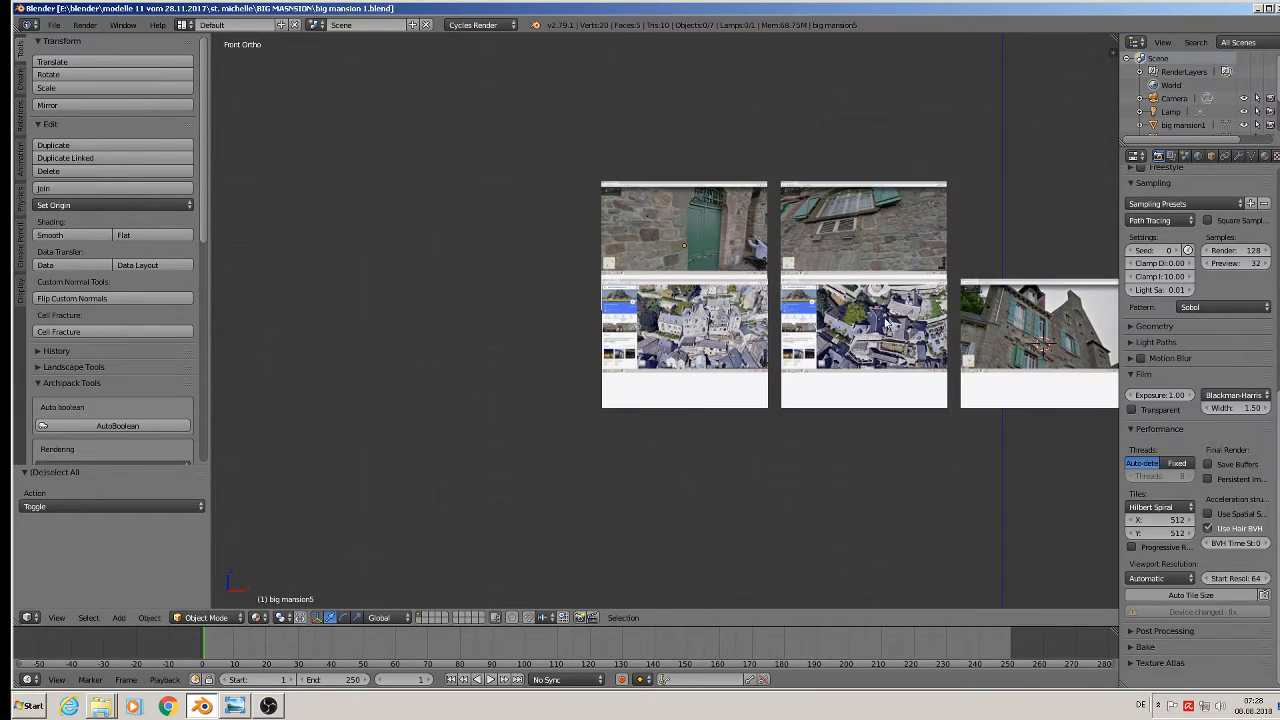
middle_click_drag(884, 313, 654, 323, "shift")
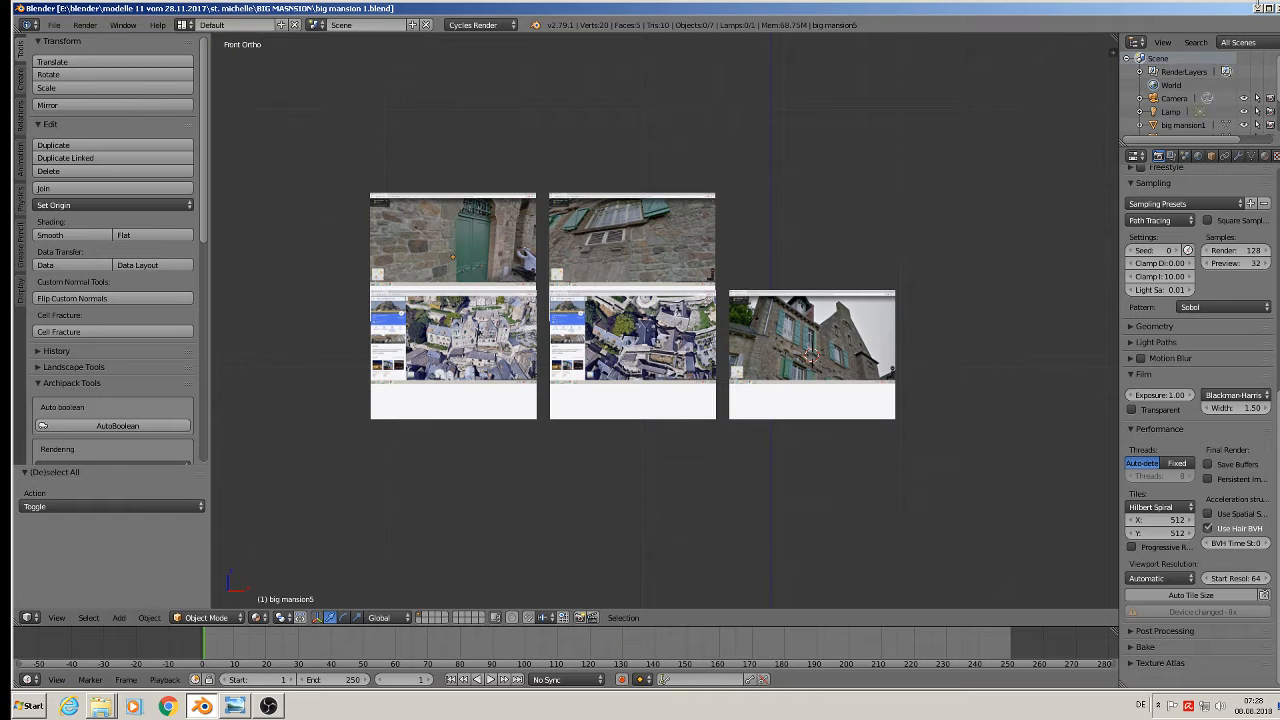
Minimize the open windows, launch a second Blender instance from the desktop and dismiss its splash screen
left_click(1257, 10)
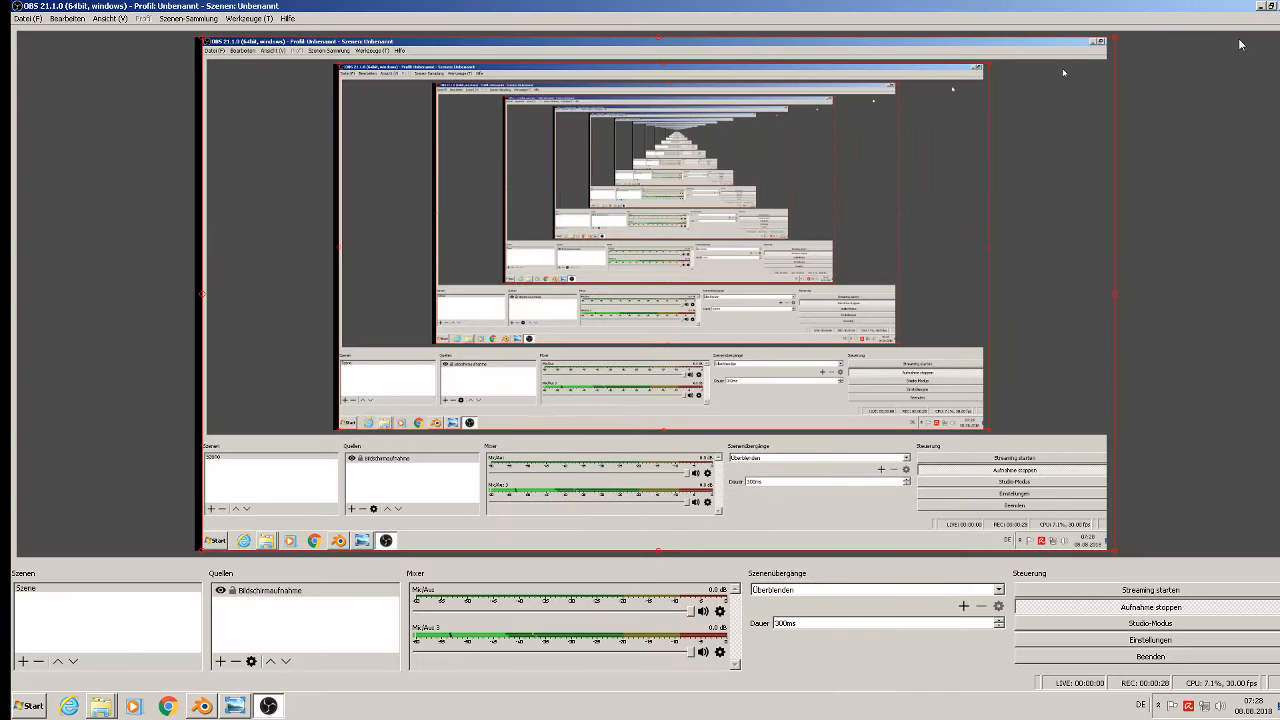
left_click(1260, 8)
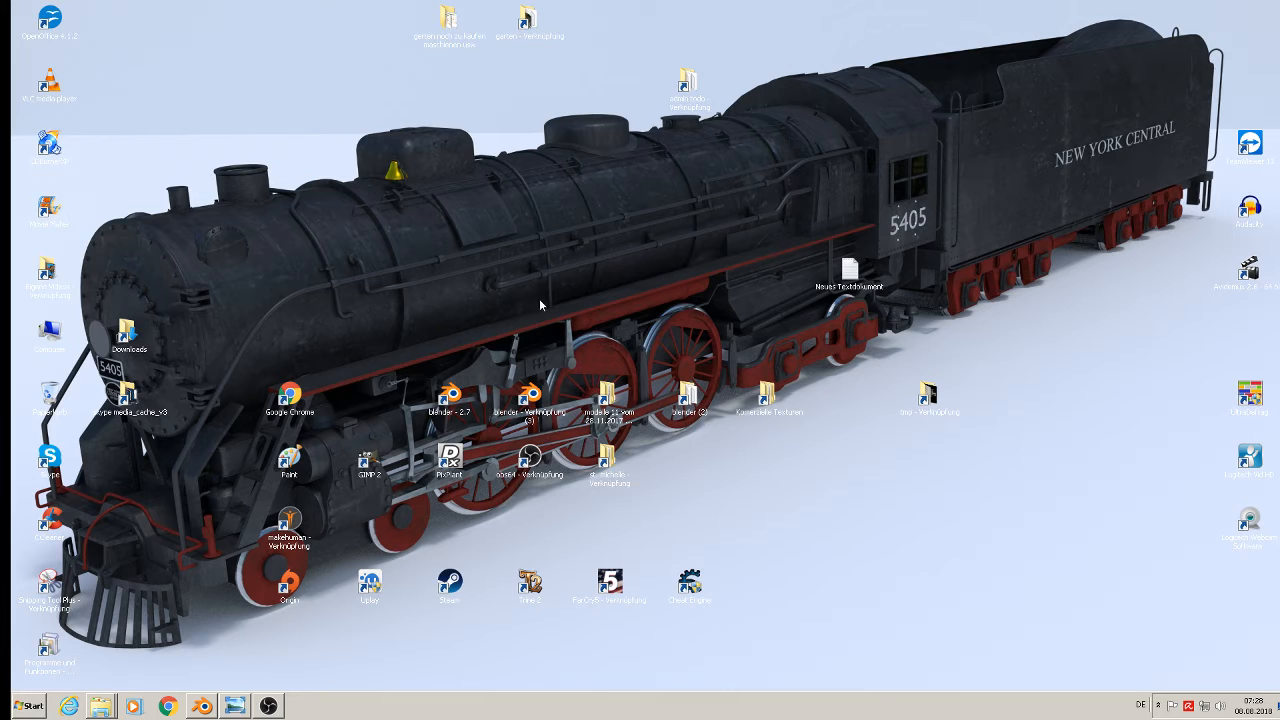
left_click(527, 395)
key("Return")
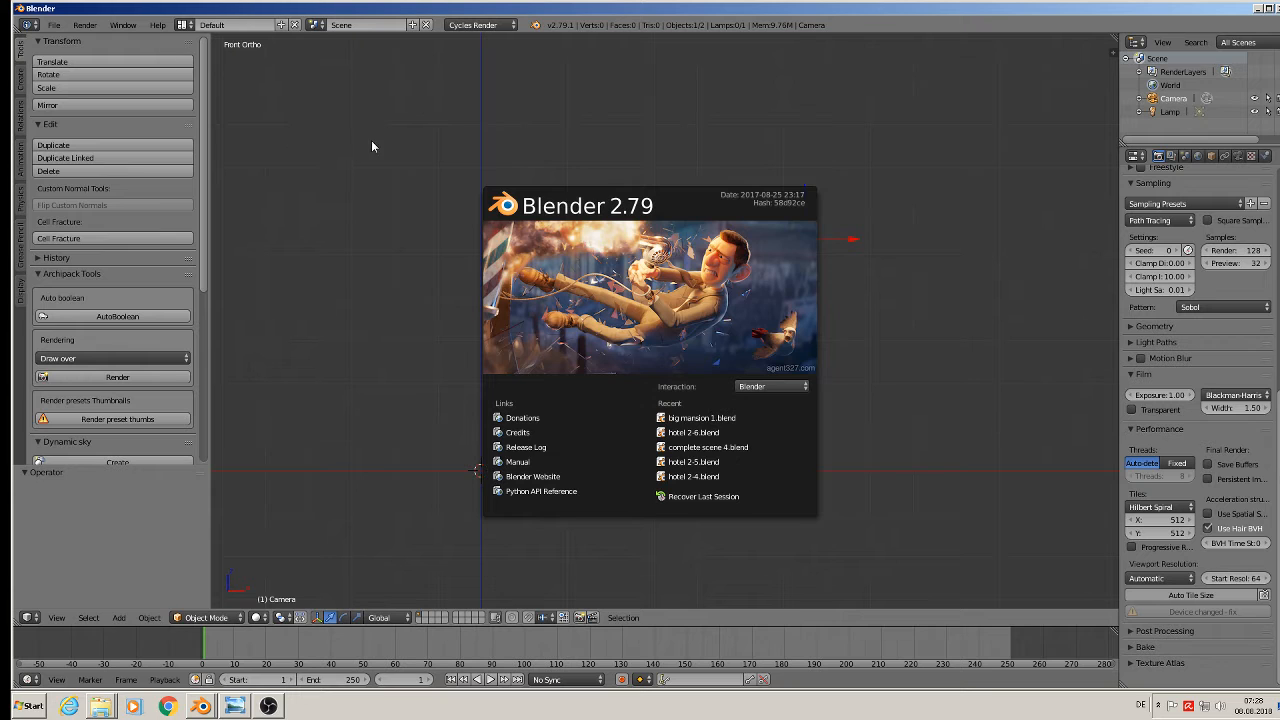
left_click(372, 141)
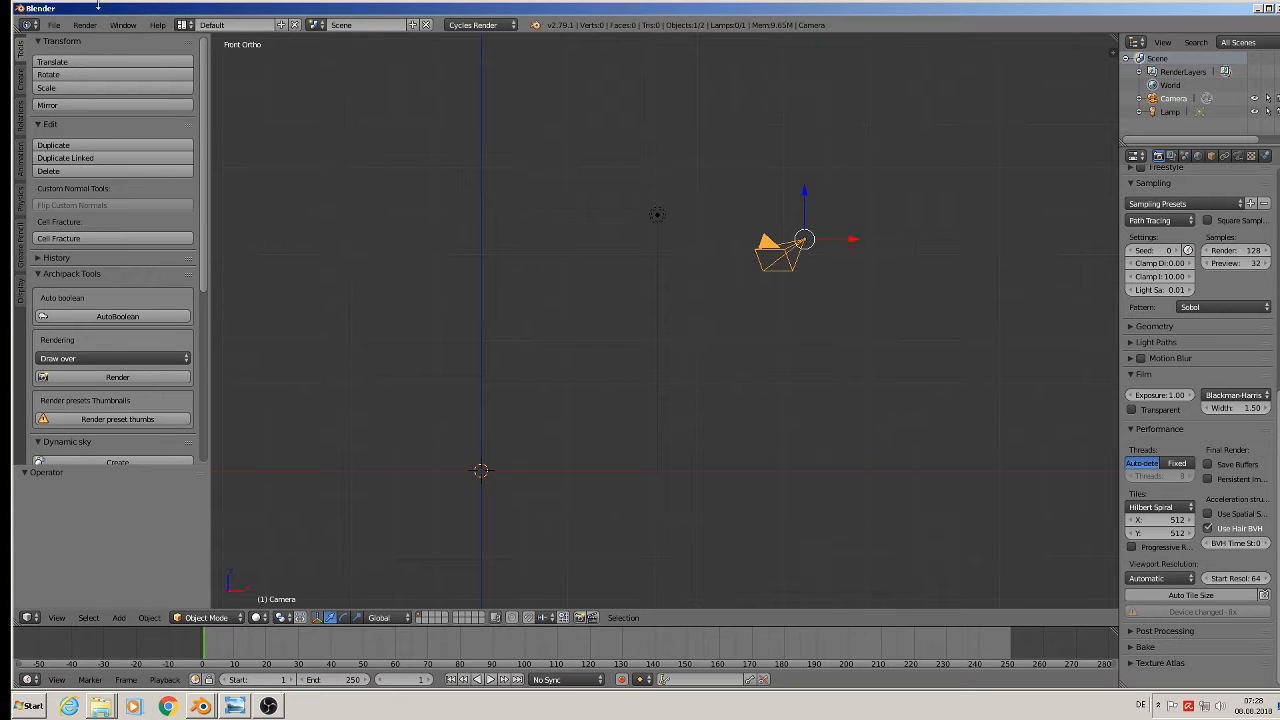
Open the file haus 2 -11.blend from the haus 2 folder inside st. michelle
left_click(54, 26)
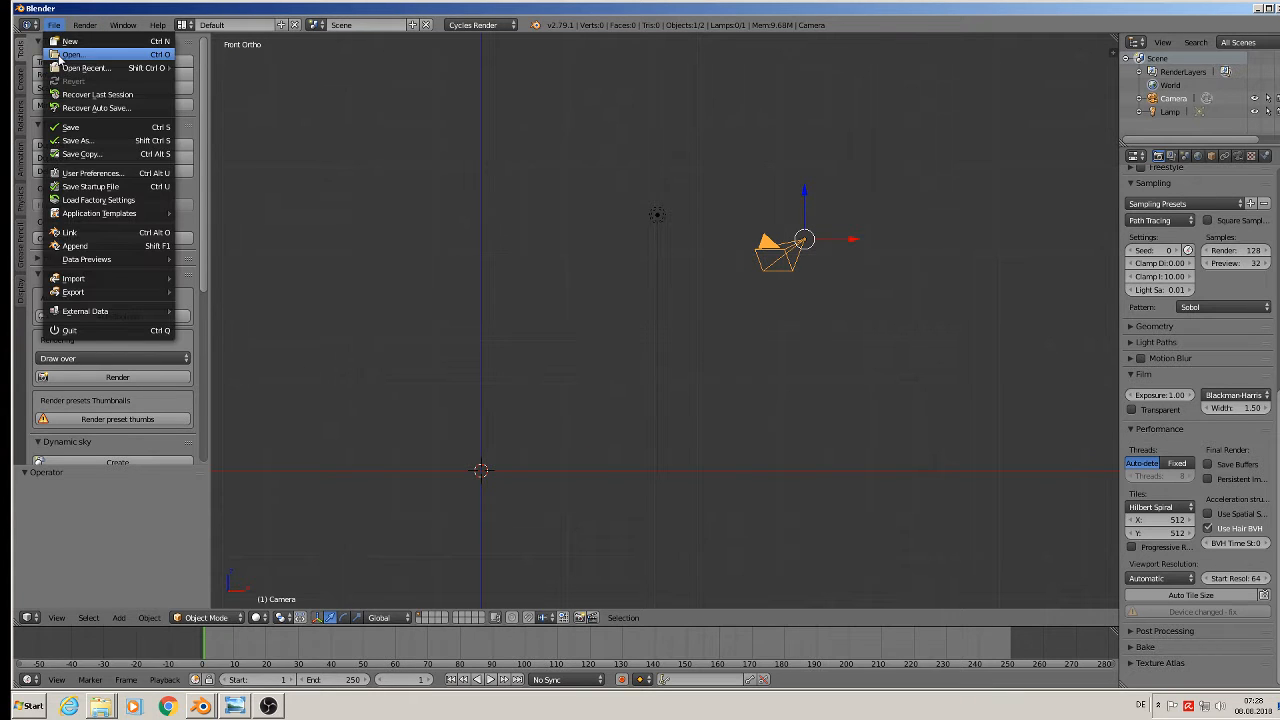
left_click(58, 52)
left_click(190, 93)
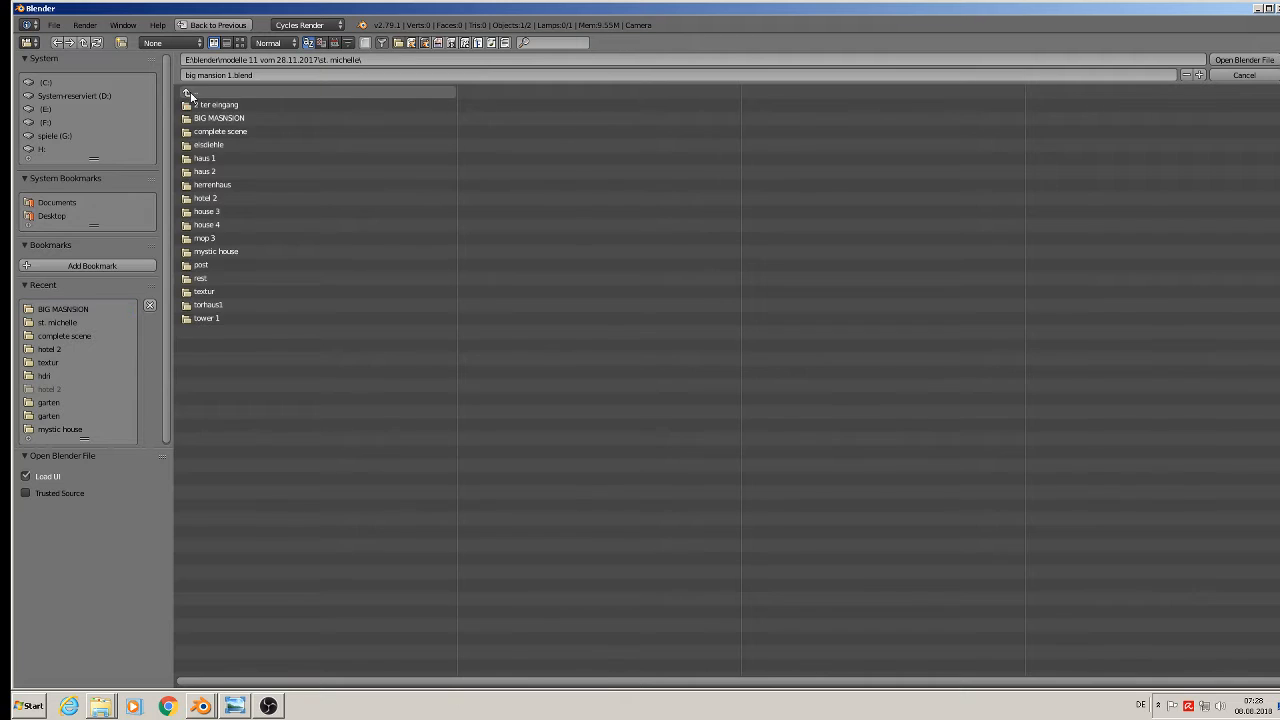
left_click(213, 172)
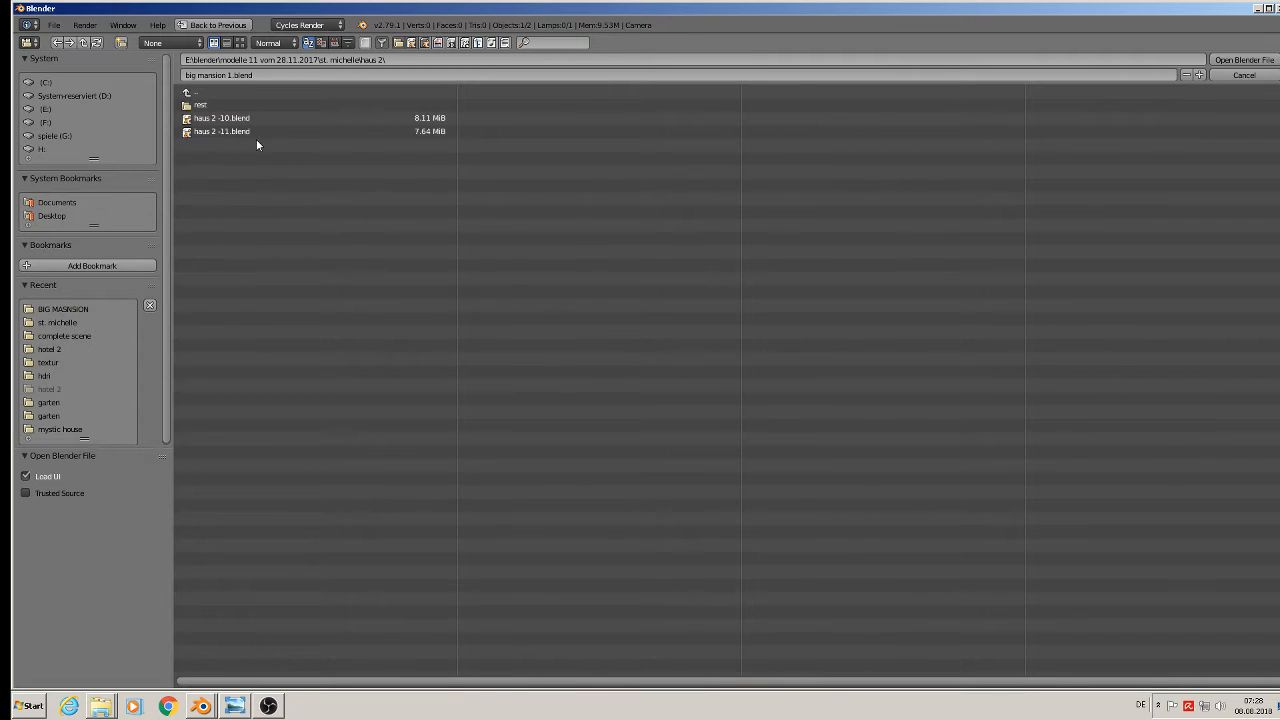
left_click(236, 131)
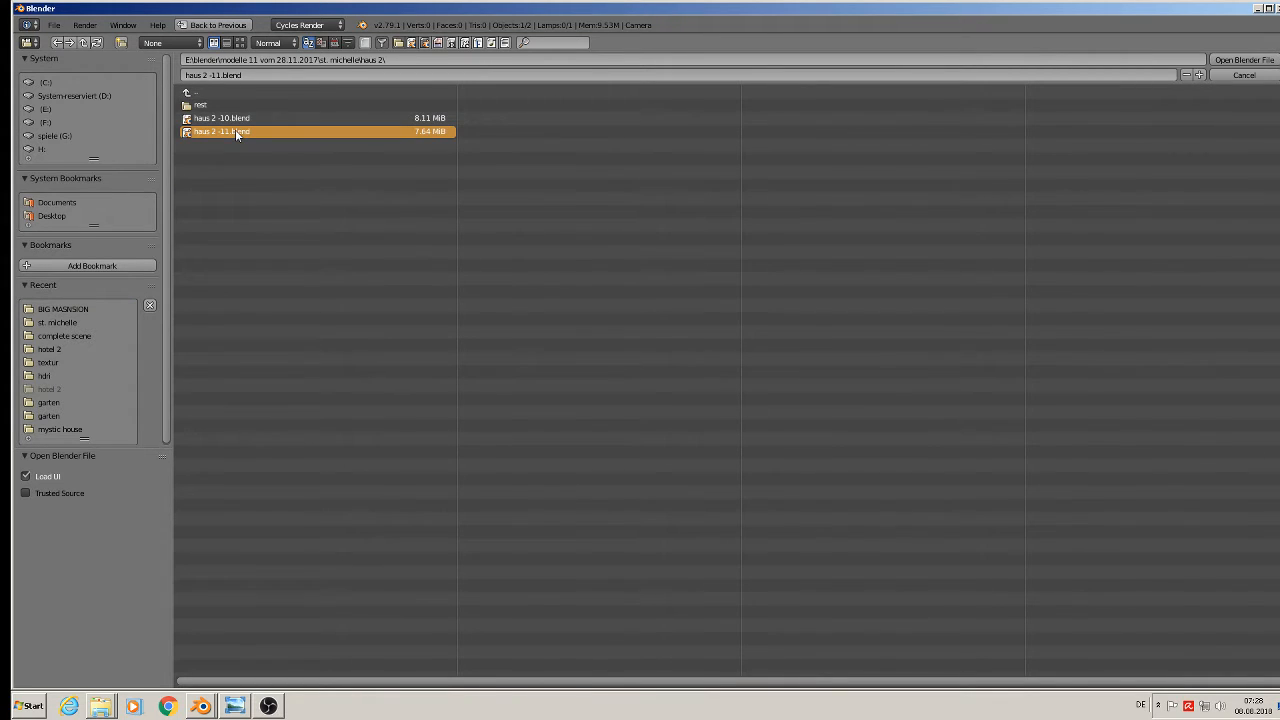
double_click(235, 130)
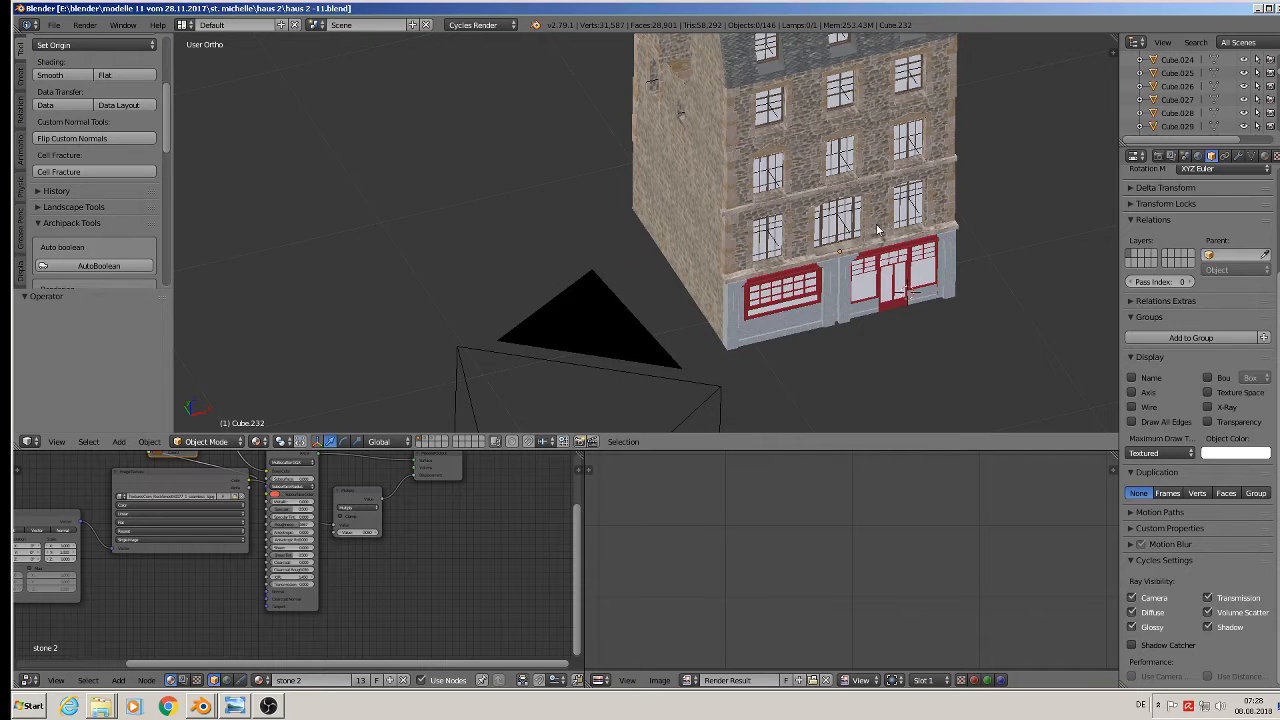
Select the stone bay on the gable wall with its two support brackets and move them -0.834 along X, away from the house
middle_click_drag(877, 230, 781, 309, "shift")
right_click(740, 265)
middle_click_drag(733, 258, 748, 362)
scroll(655, 217, "up", 3)
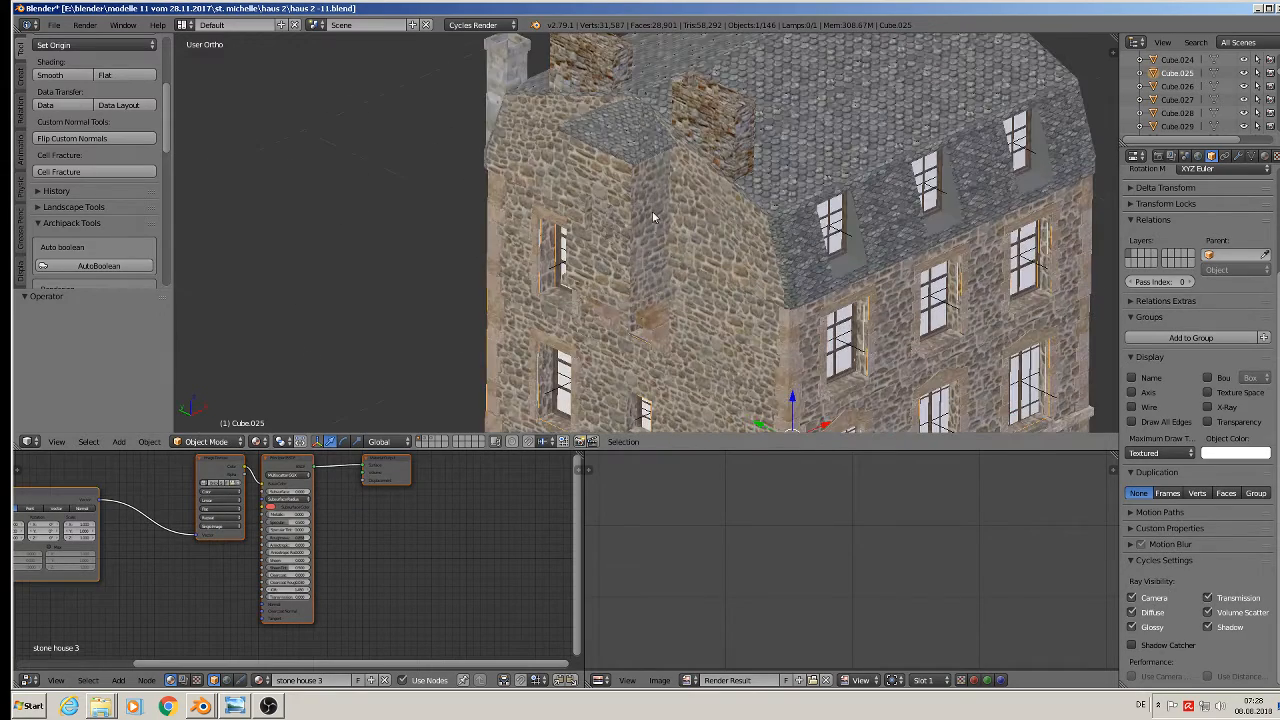
right_click(645, 200)
middle_click_drag(633, 214, 668, 243)
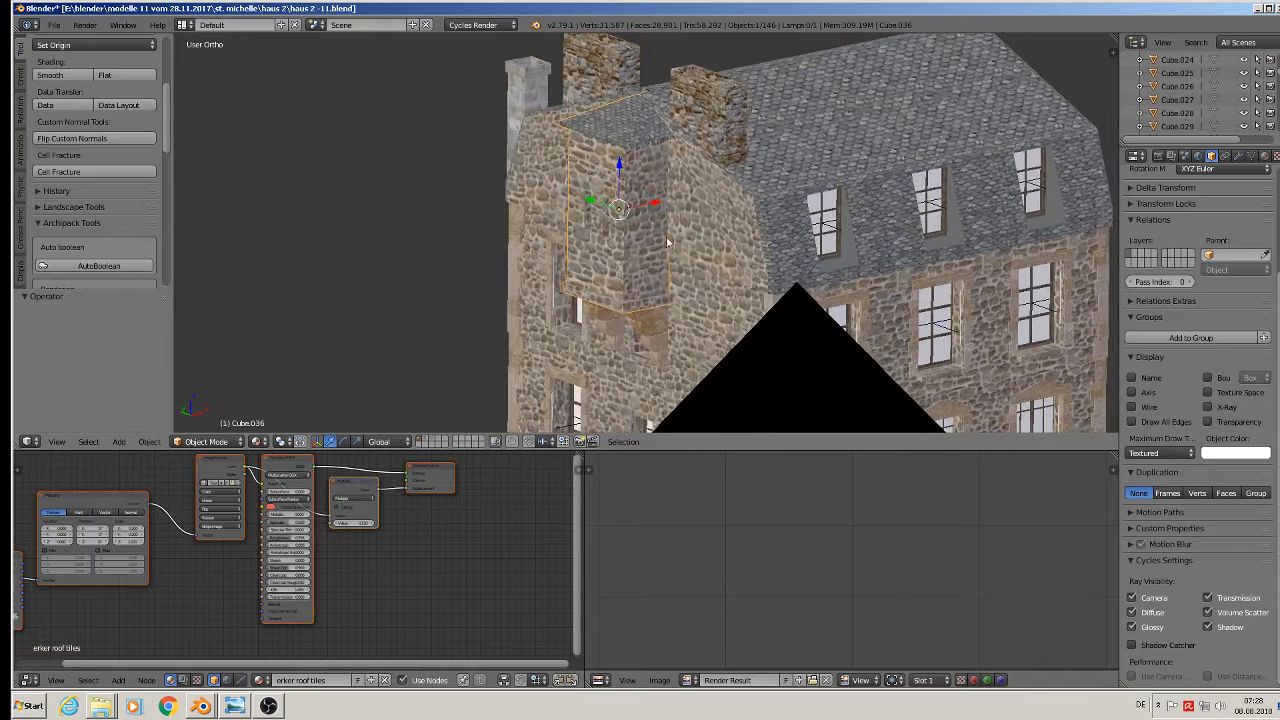
right_click(647, 323, "shift")
right_click(605, 323, "shift")
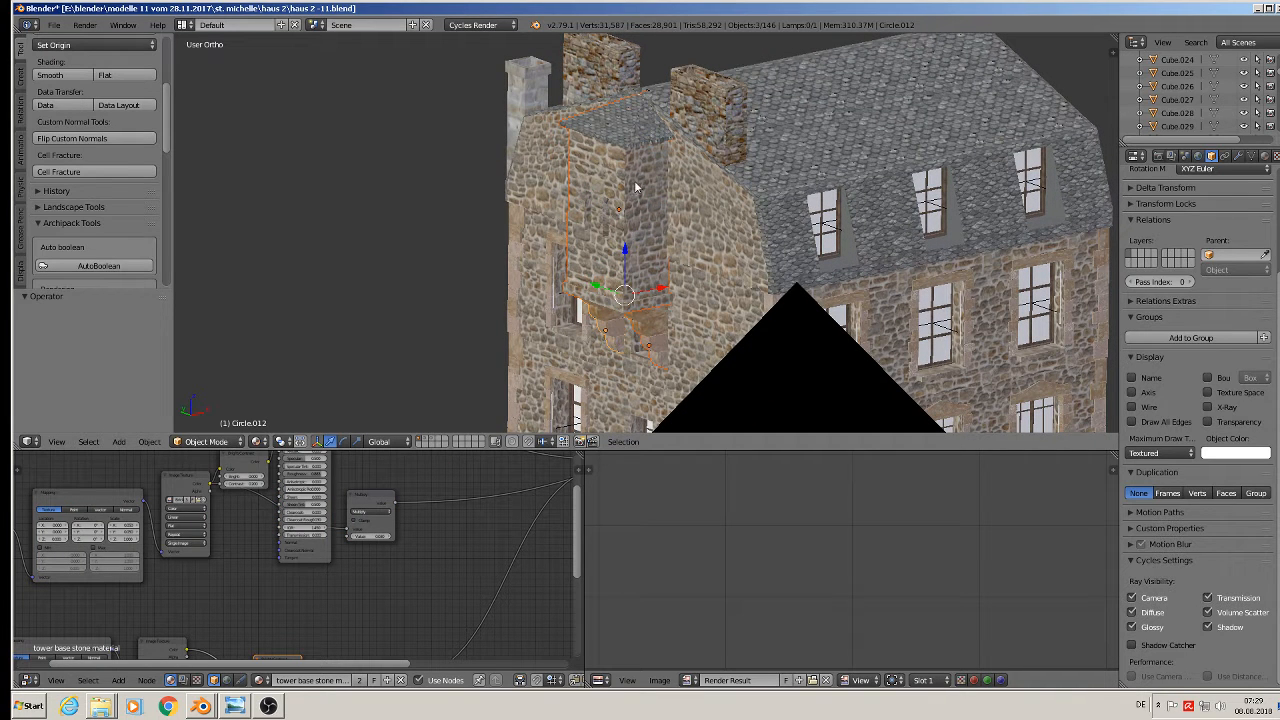
left_click_drag(663, 292, 351, 292)
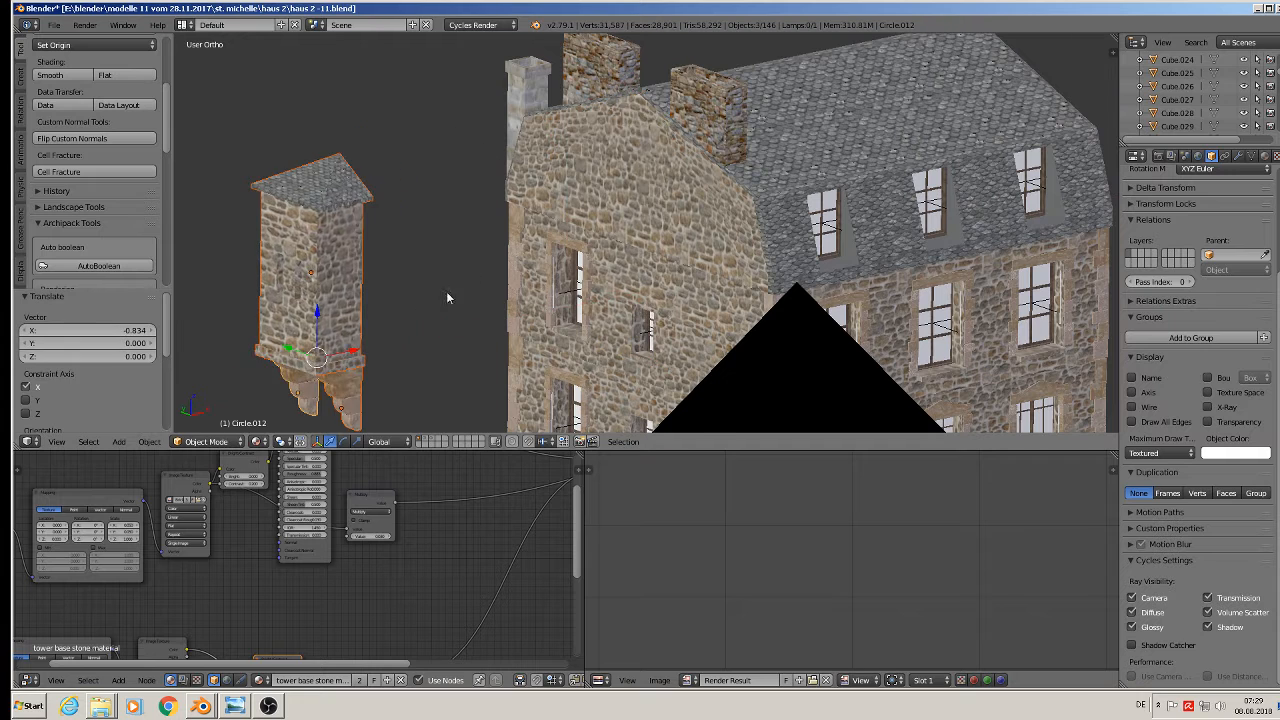
Copy the stone bay with its brackets and paste it into the big mansion 1.blend scene
middle_click_drag(446, 291, 516, 201)
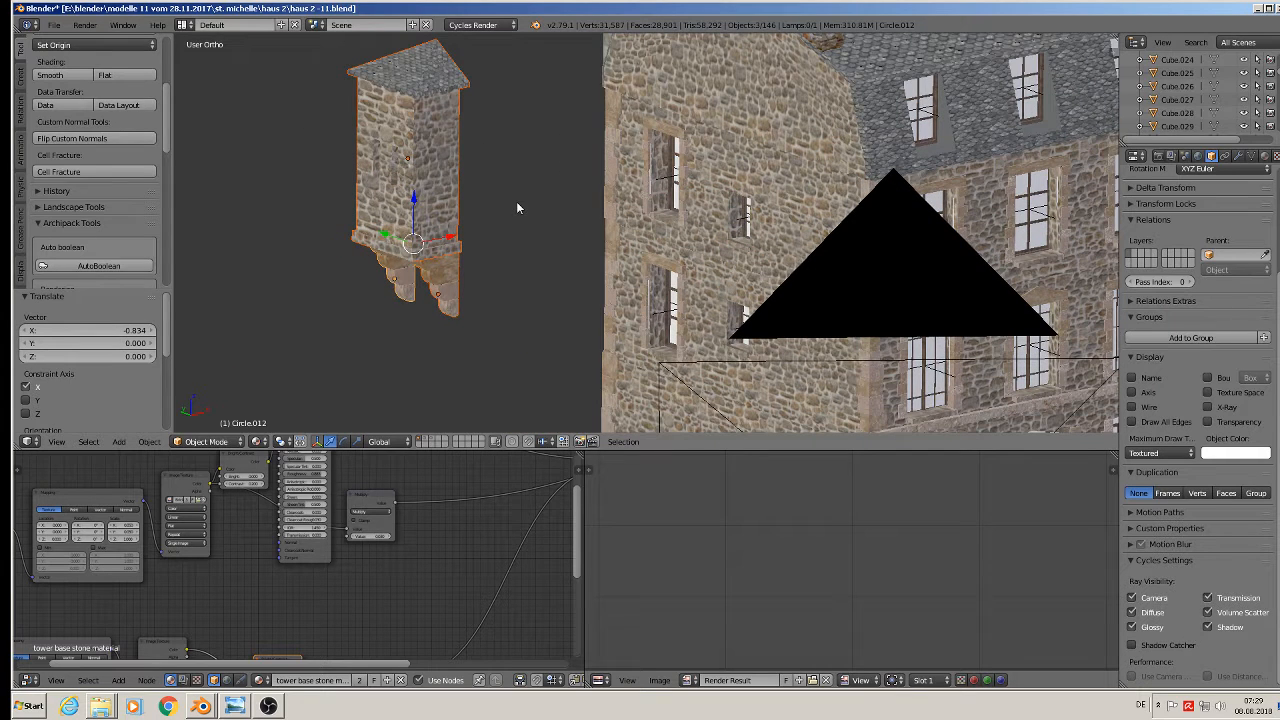
key("ctrl+c")
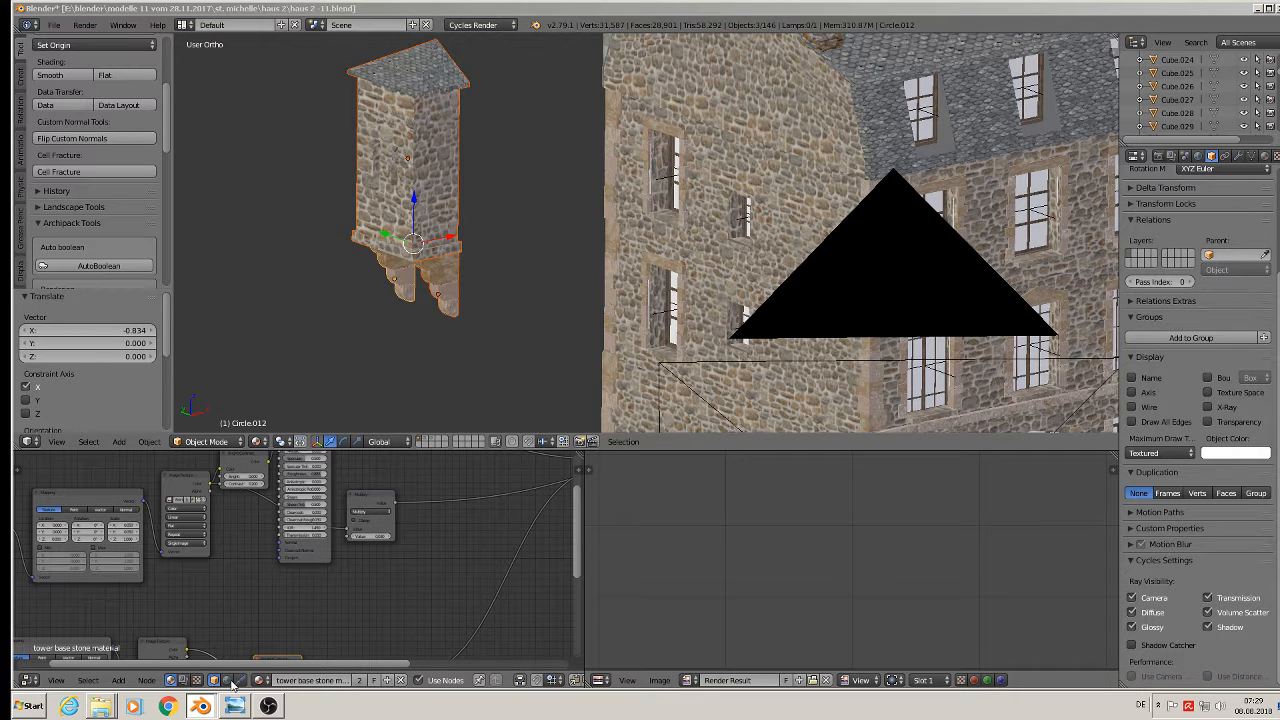
key("alt+Tab")
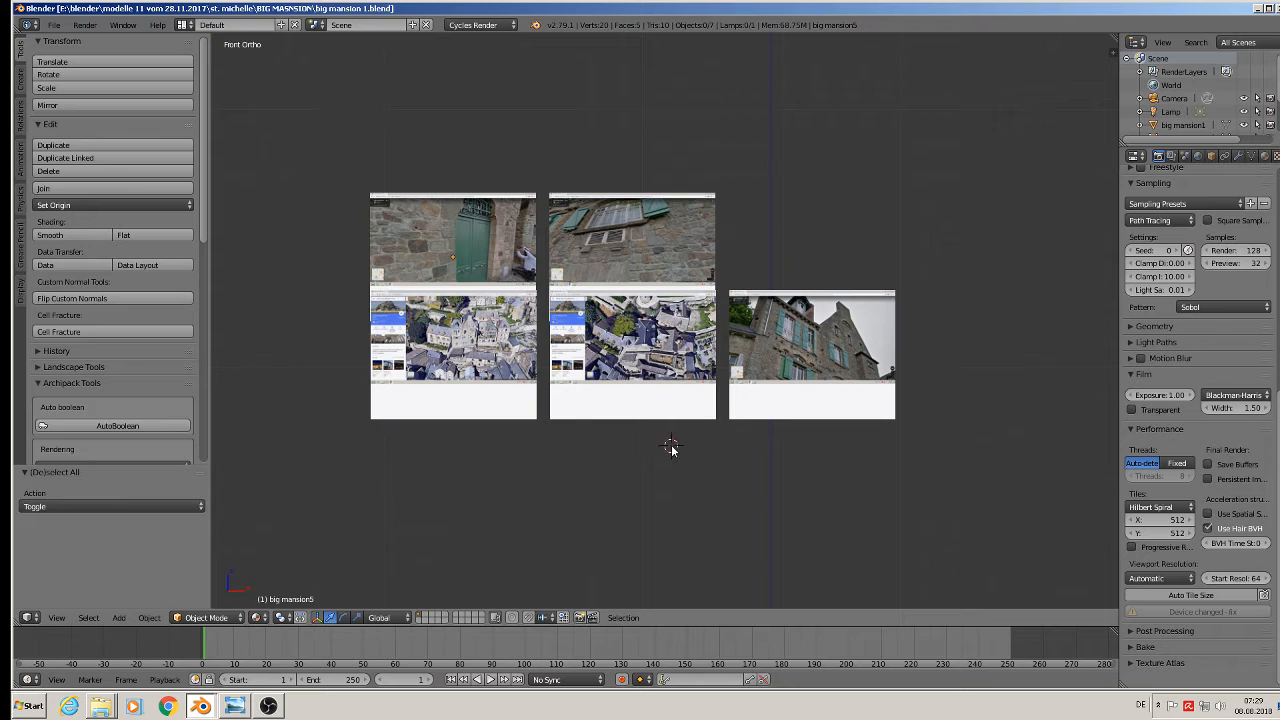
key("ctrl+v")
Move the pasted stone bay 3.093 along X, scale it by 2.361 beside the reference images, and deselect everything
scroll(672, 450, "down", 6)
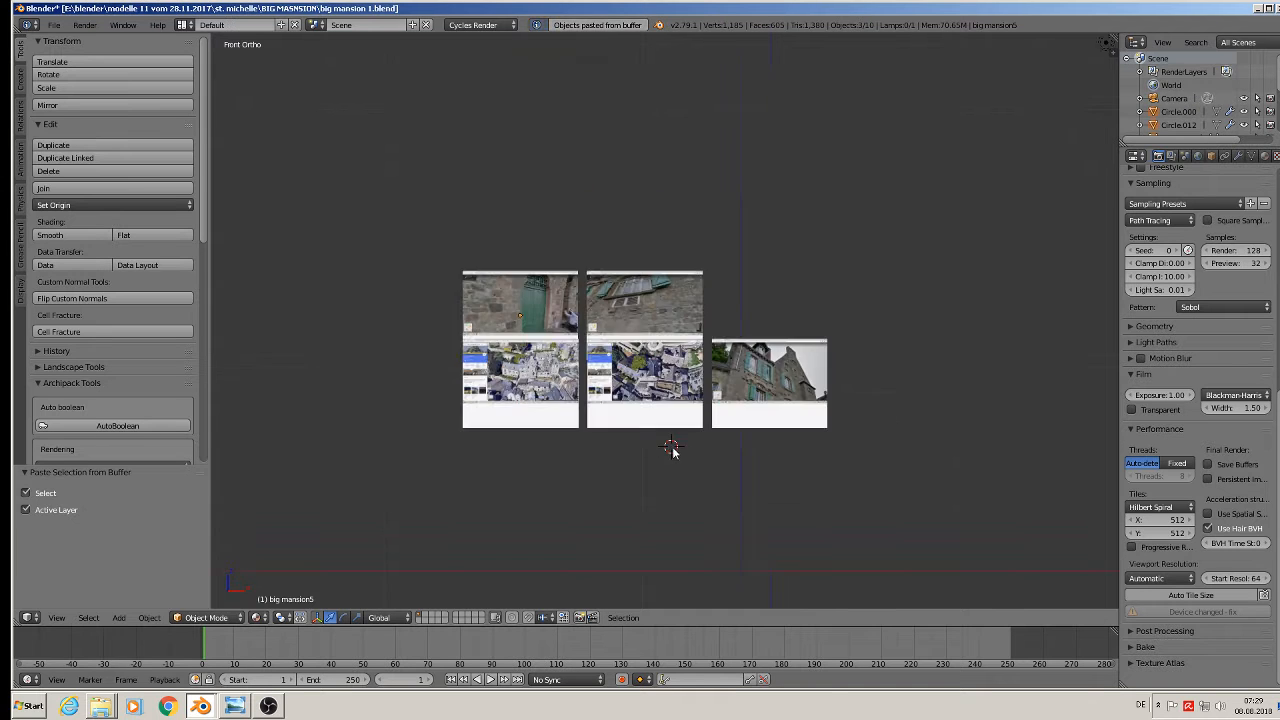
key("g")
key("x")
key("Return")
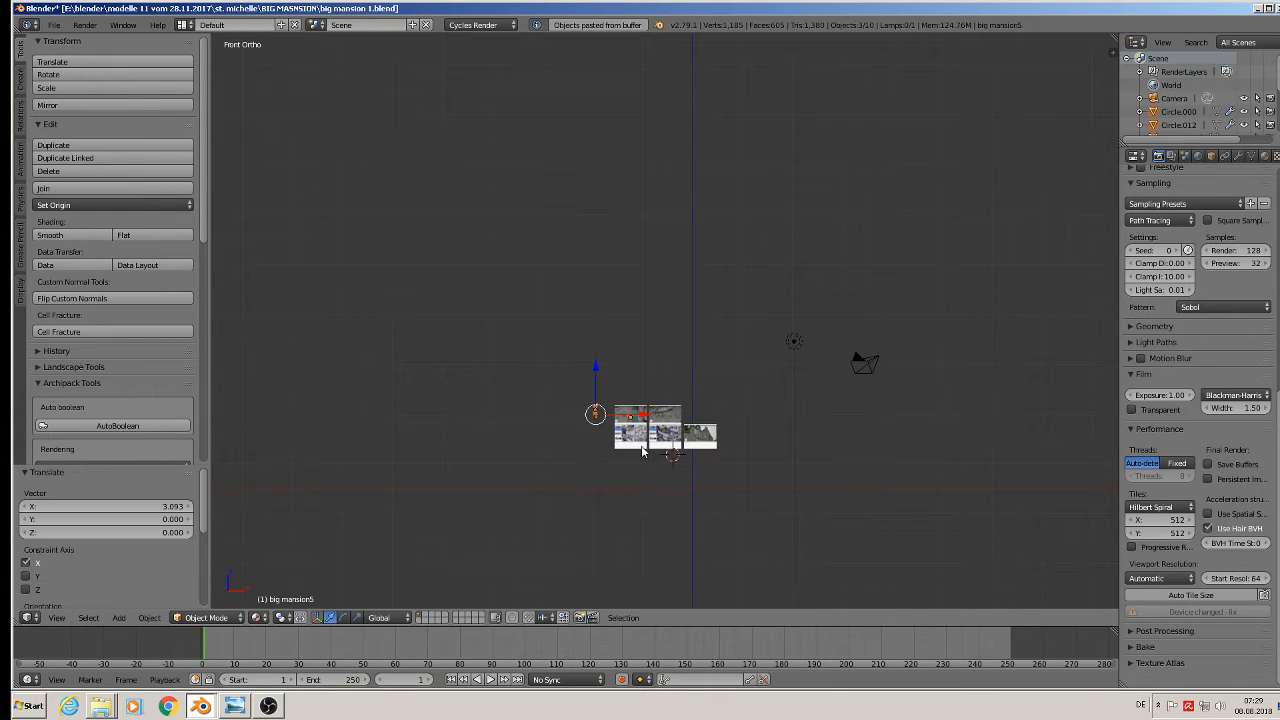
scroll(625, 455, "up", 8)
key("s")
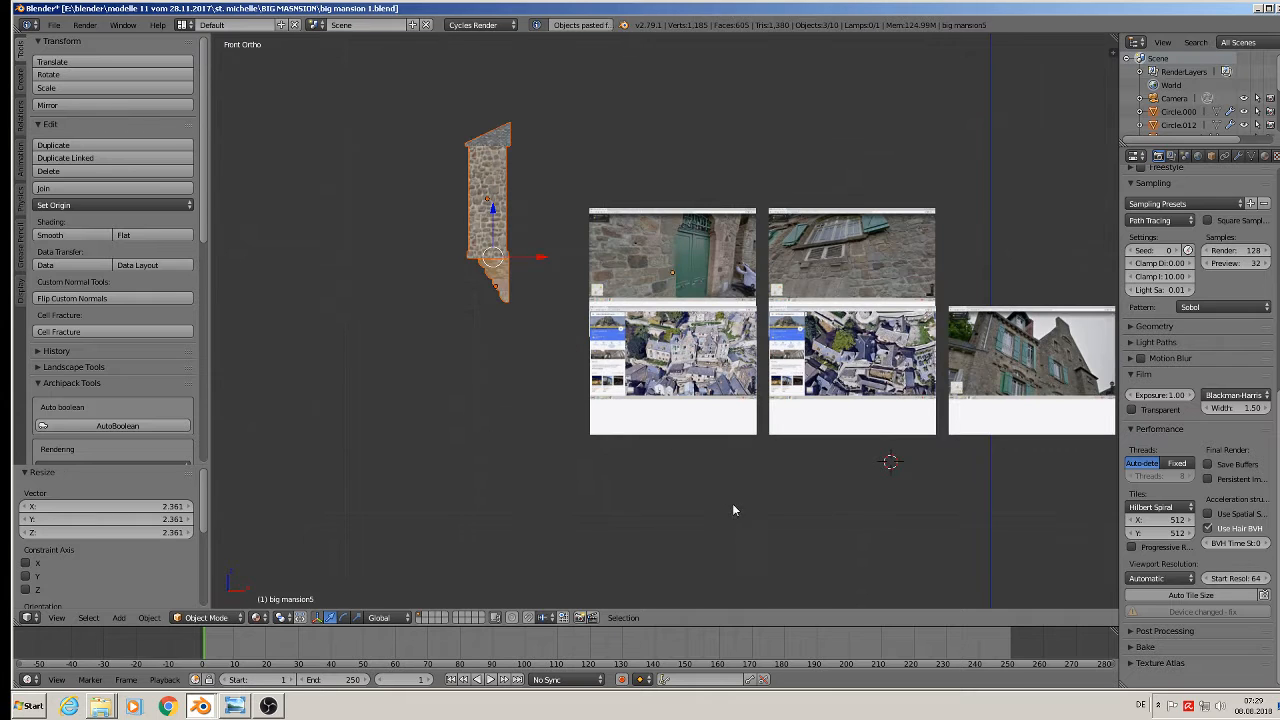
key("Return")
key("a")
Examine the reference photos for the mansion's arched window, shutters and gabled facade
middle_click_drag(657, 477, 799, 288)
scroll(845, 233, "up", 4)
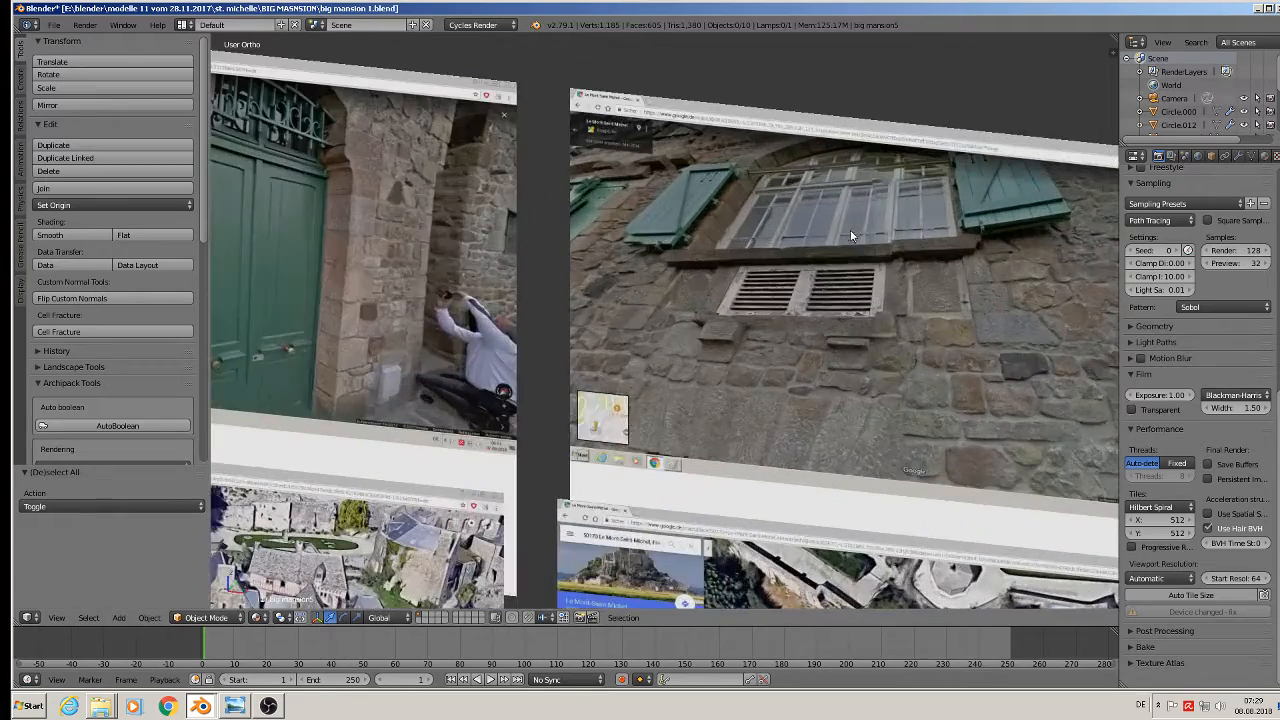
scroll(866, 217, "down", 3)
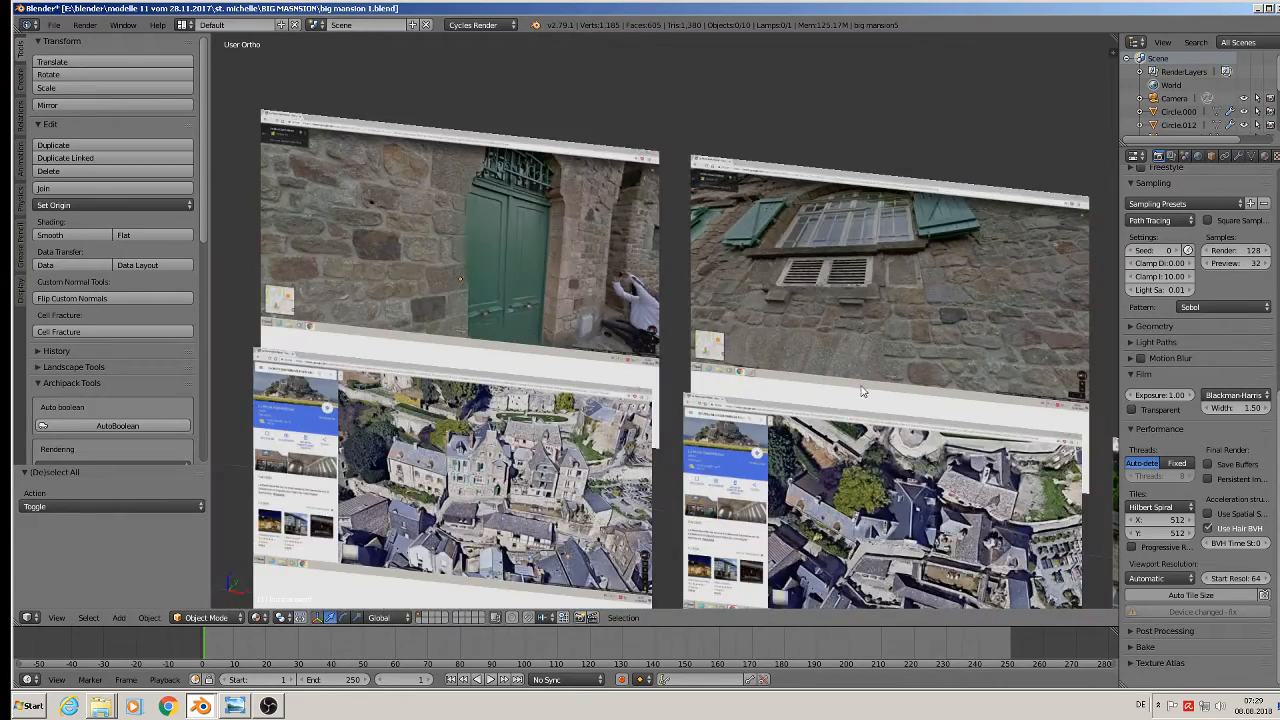
middle_click_drag(862, 392, 686, 172)
middle_click_drag(1043, 280, 616, 183, "shift")
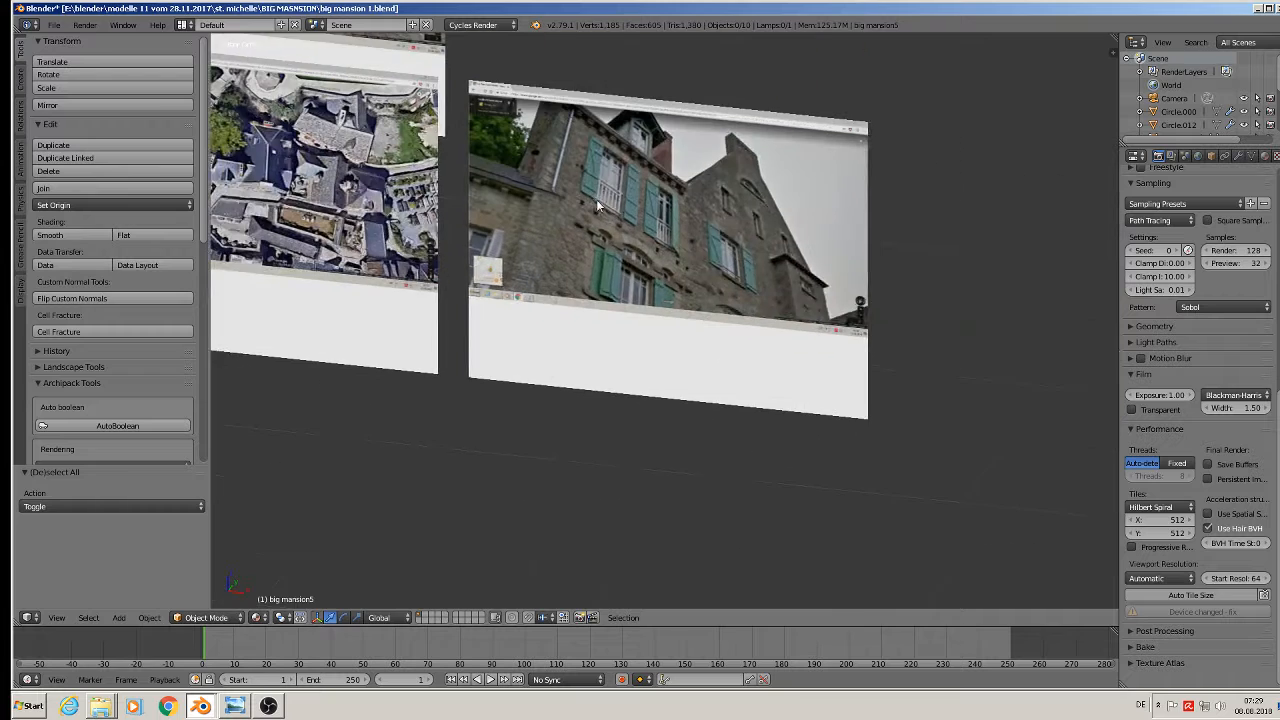
scroll(622, 182, "up", 5)
scroll(759, 212, "down", 4)
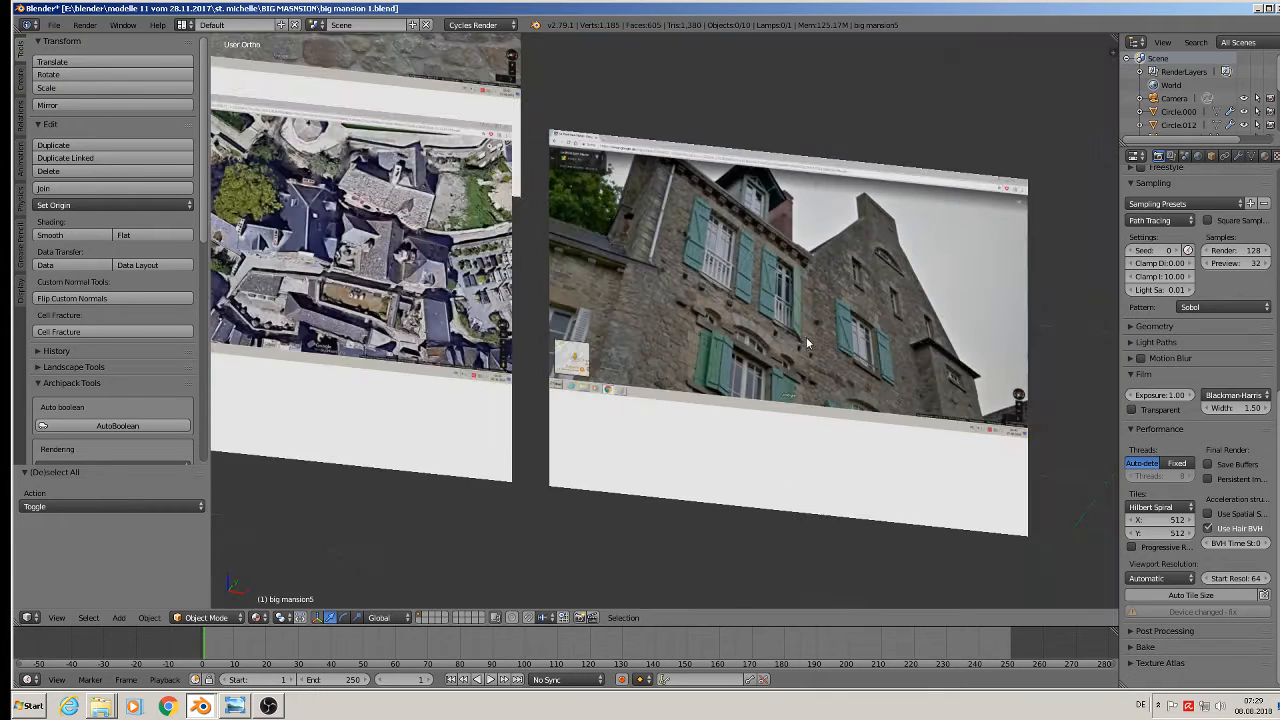
Switch to the haus 2 -11.blend window and move the big round window above the shopfront -0.407 along Y out of the facade
left_click(205, 712)
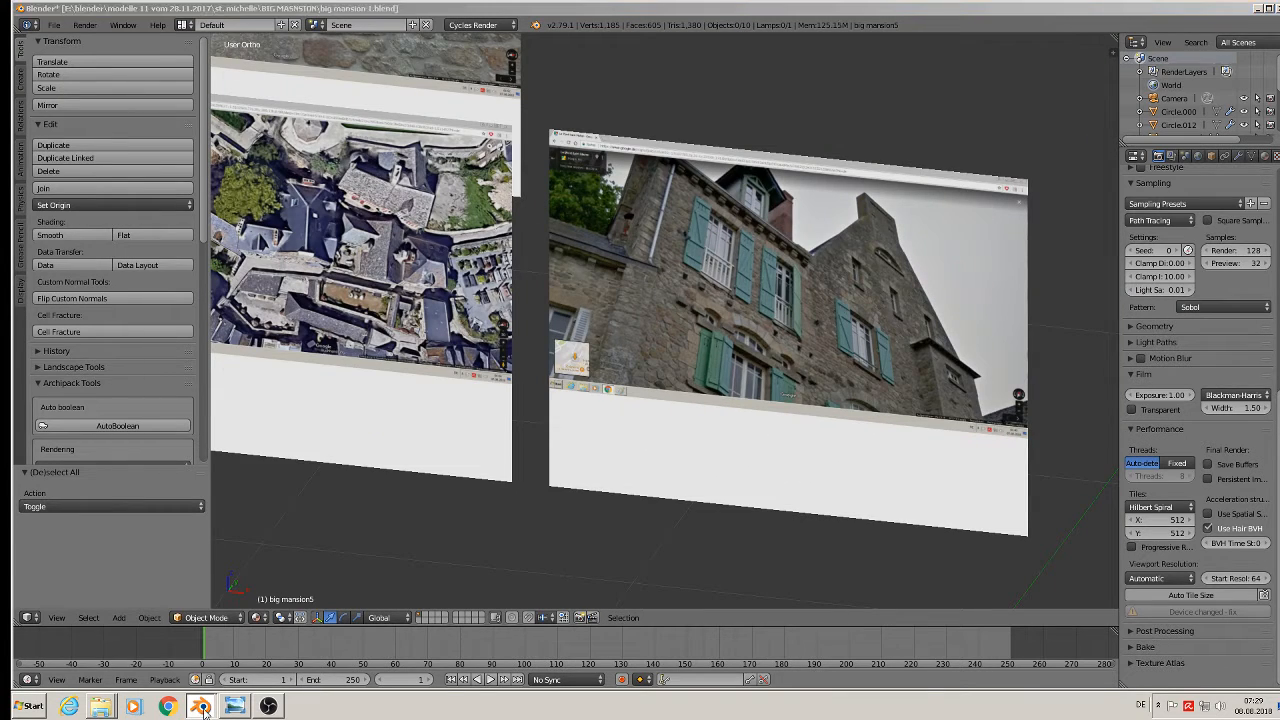
left_click(249, 683)
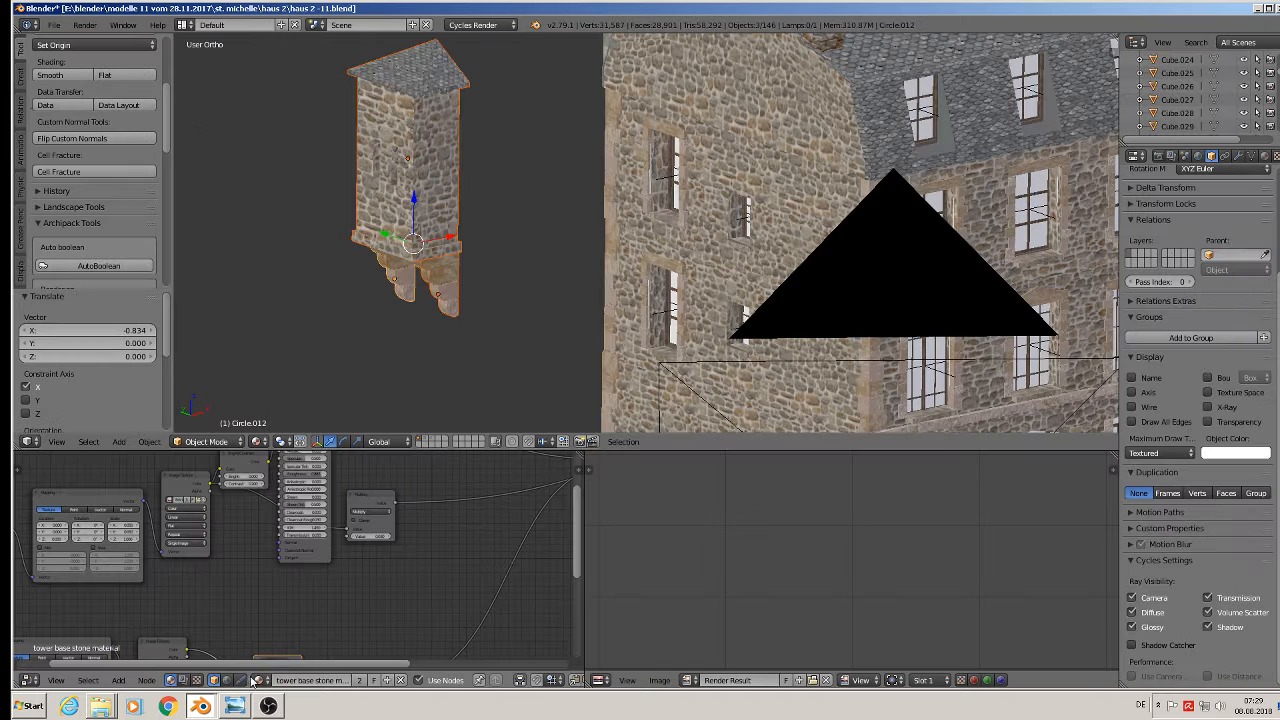
scroll(718, 265, "down", 4)
middle_click_drag(857, 395, 741, 215, "shift")
scroll(741, 215, "up", 3)
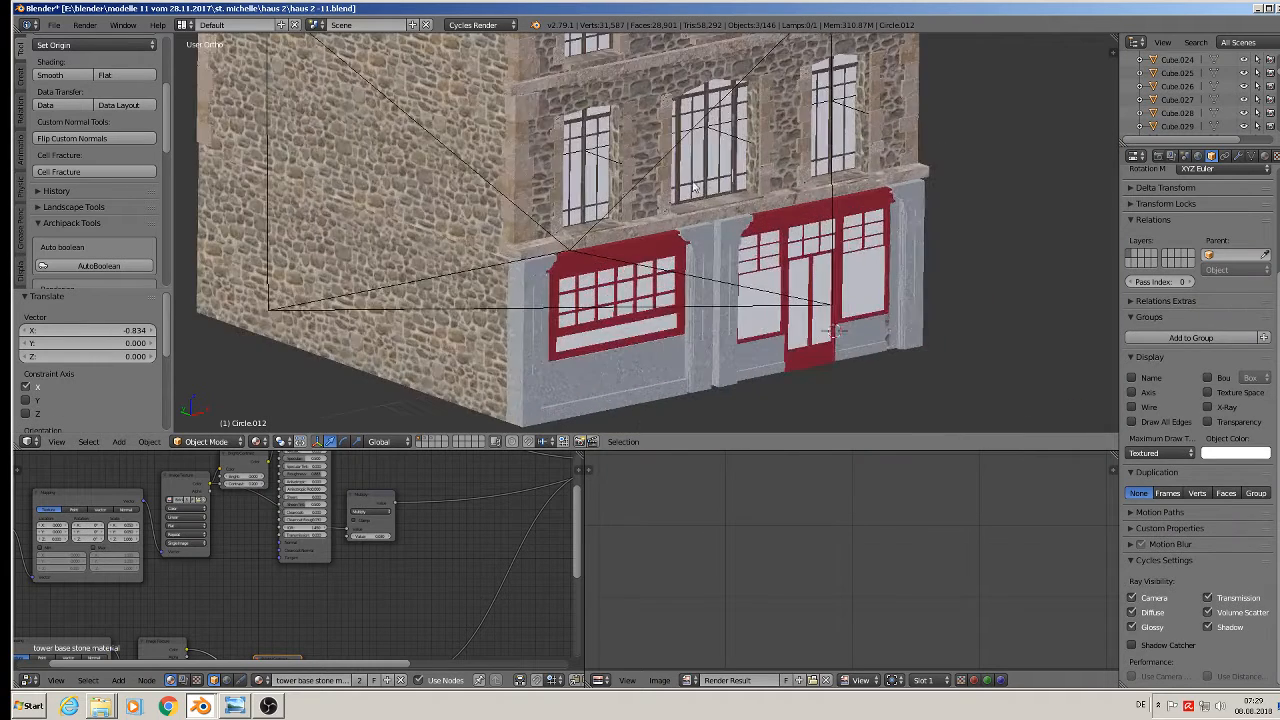
scroll(700, 180, "up", 3)
right_click(718, 128)
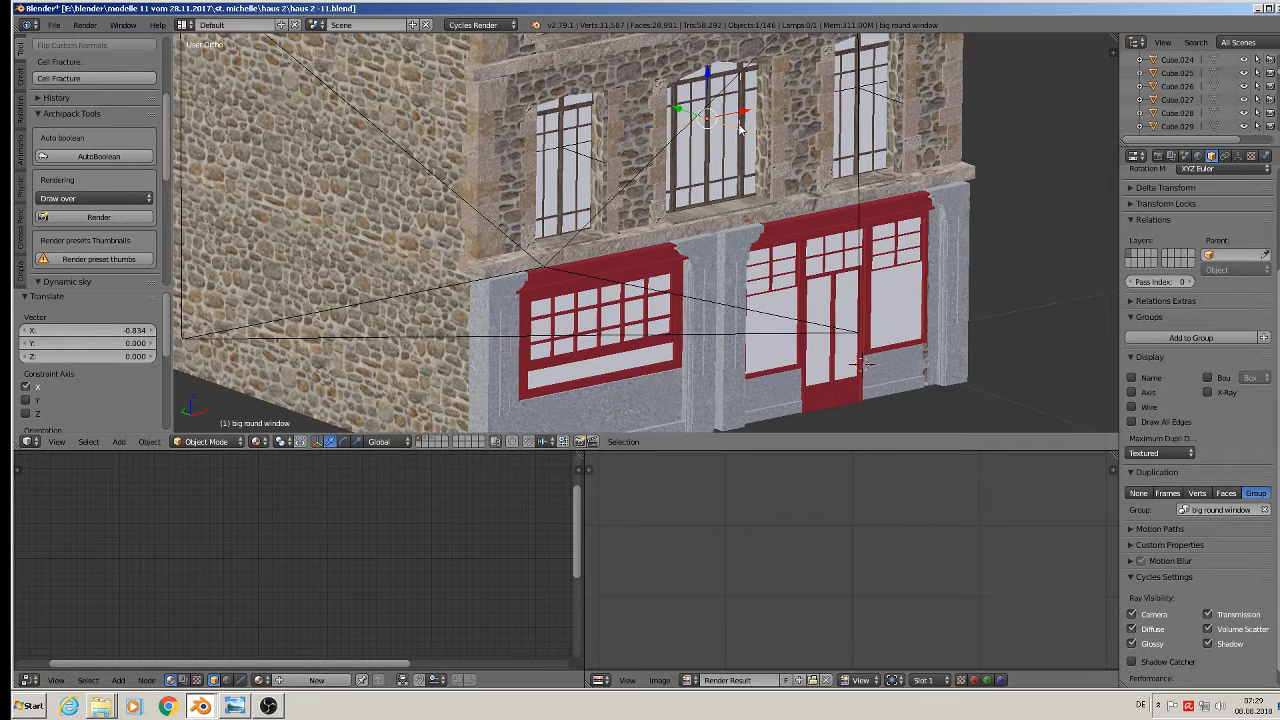
left_click_drag(680, 112, 840, 222)
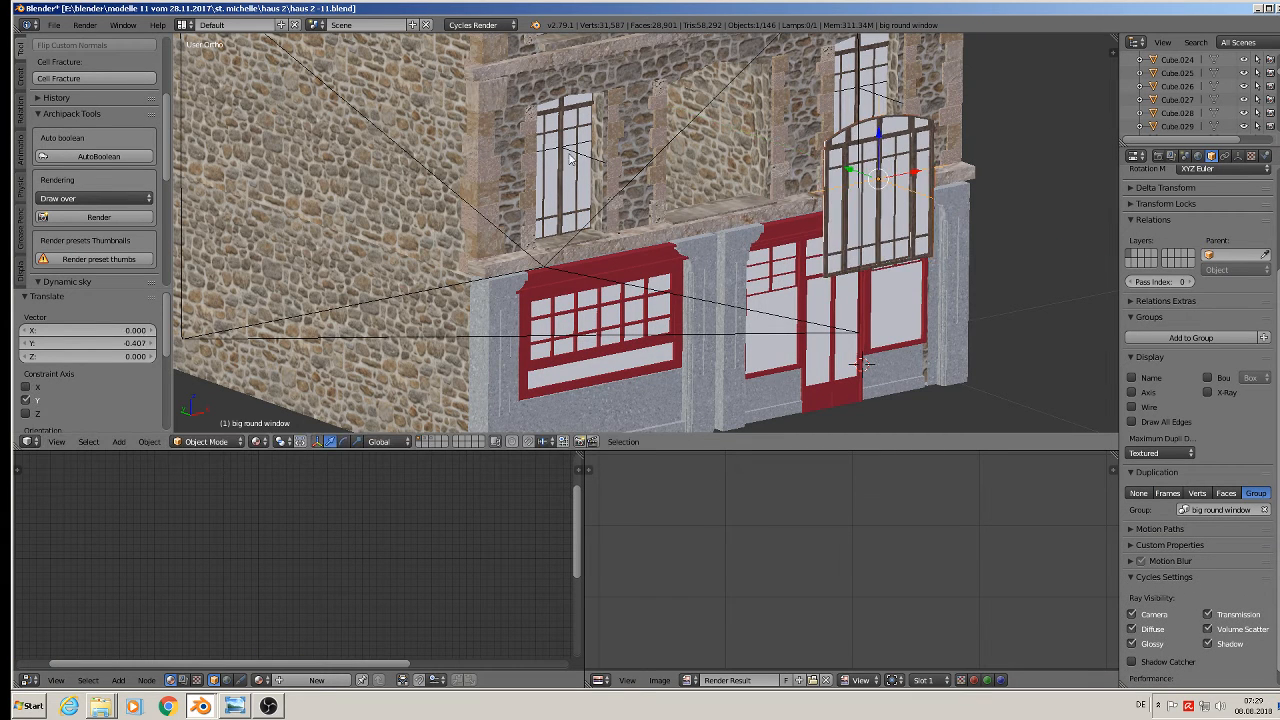
Pull the narrow arched window above the shopfront -0.273 and a rectangular window one floor higher -0.268 along Y out of the facade
right_click(571, 158)
left_click_drag(542, 137, 636, 235)
middle_click_drag(703, 258, 691, 389, "shift")
middle_click_drag(726, 237, 588, 370, "shift")
right_click(706, 179)
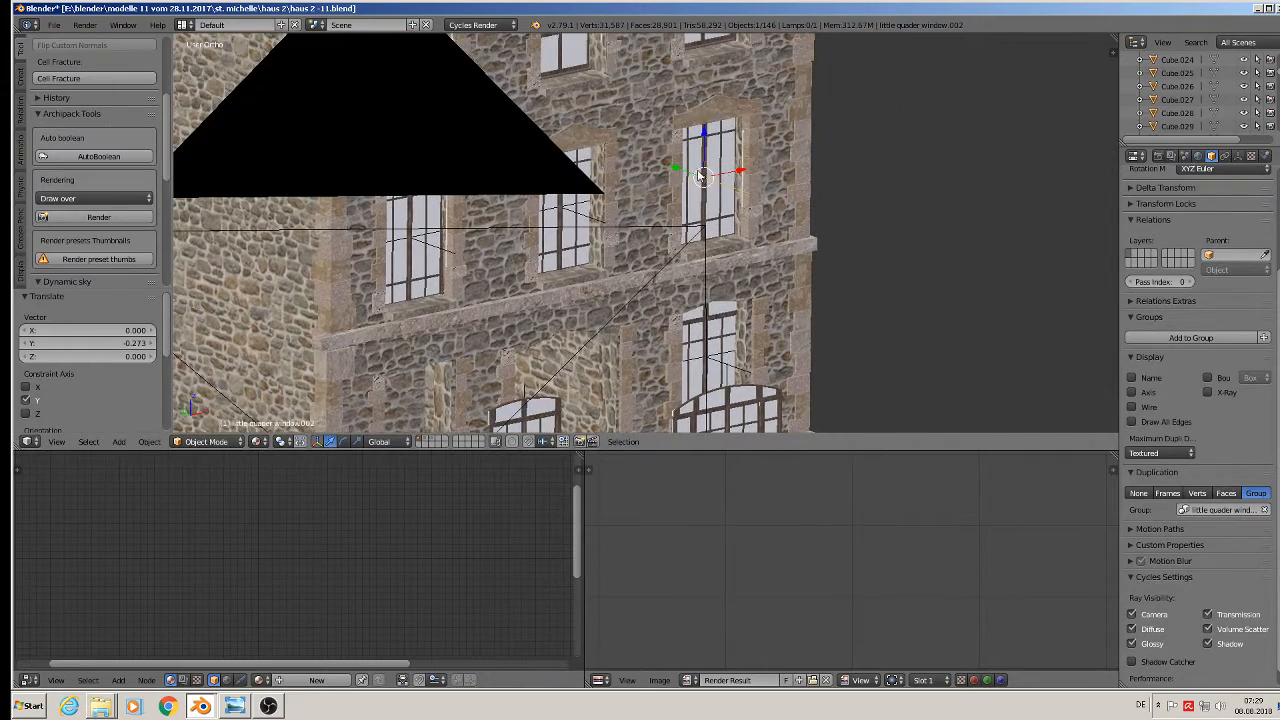
left_click_drag(677, 168, 772, 264)
middle_click_drag(820, 292, 720, 137, "shift")
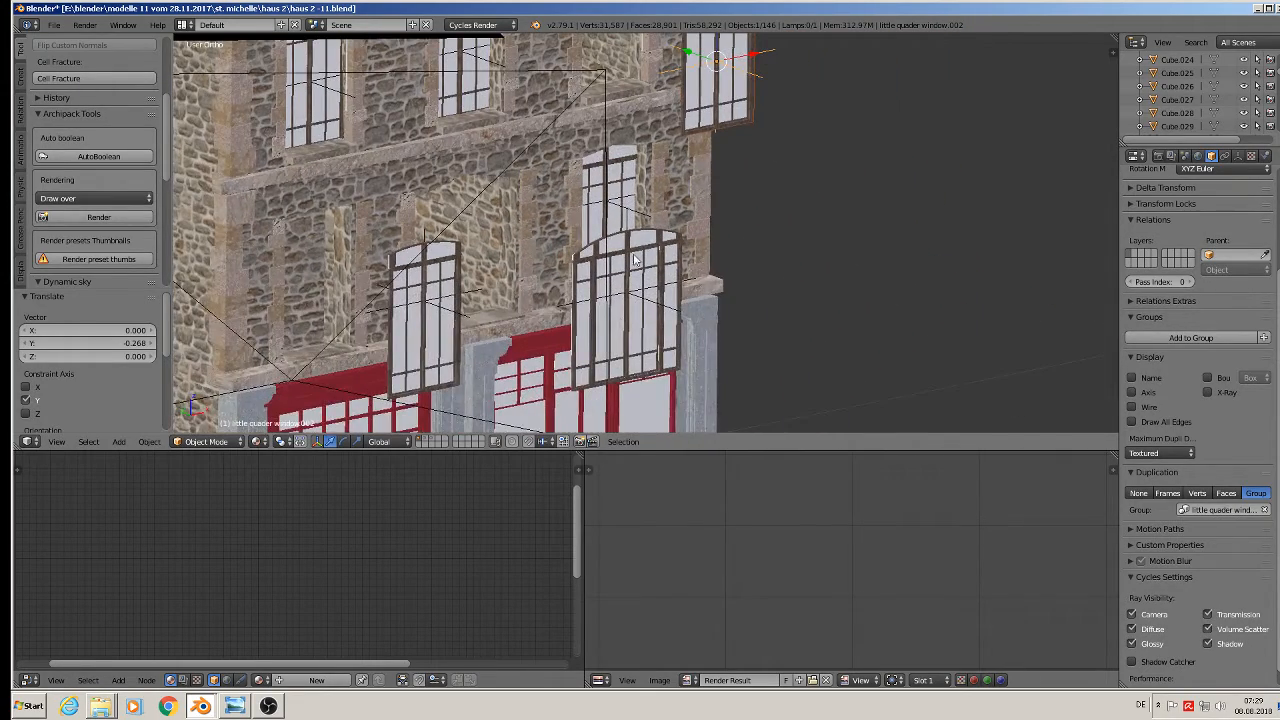
Show only the second scene layer of the house file
scroll(633, 260, "down", 8)
scroll(435, 435, "up", 3)
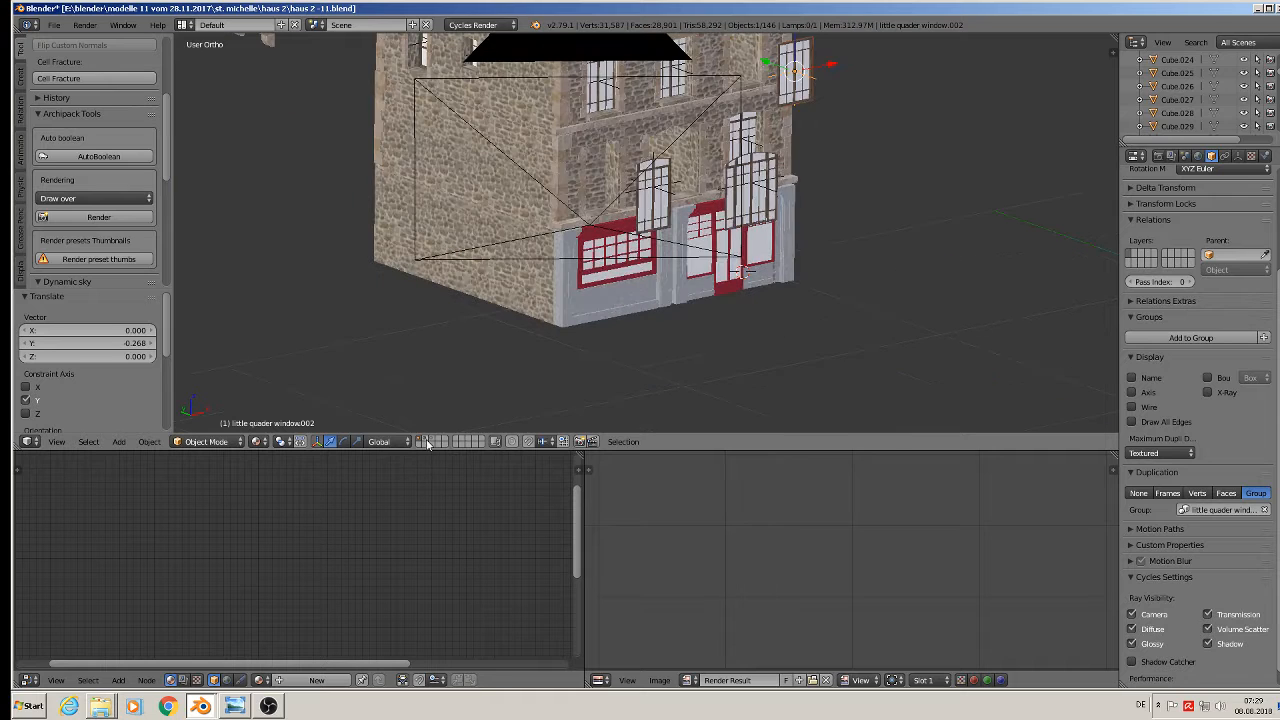
left_click(424, 441)
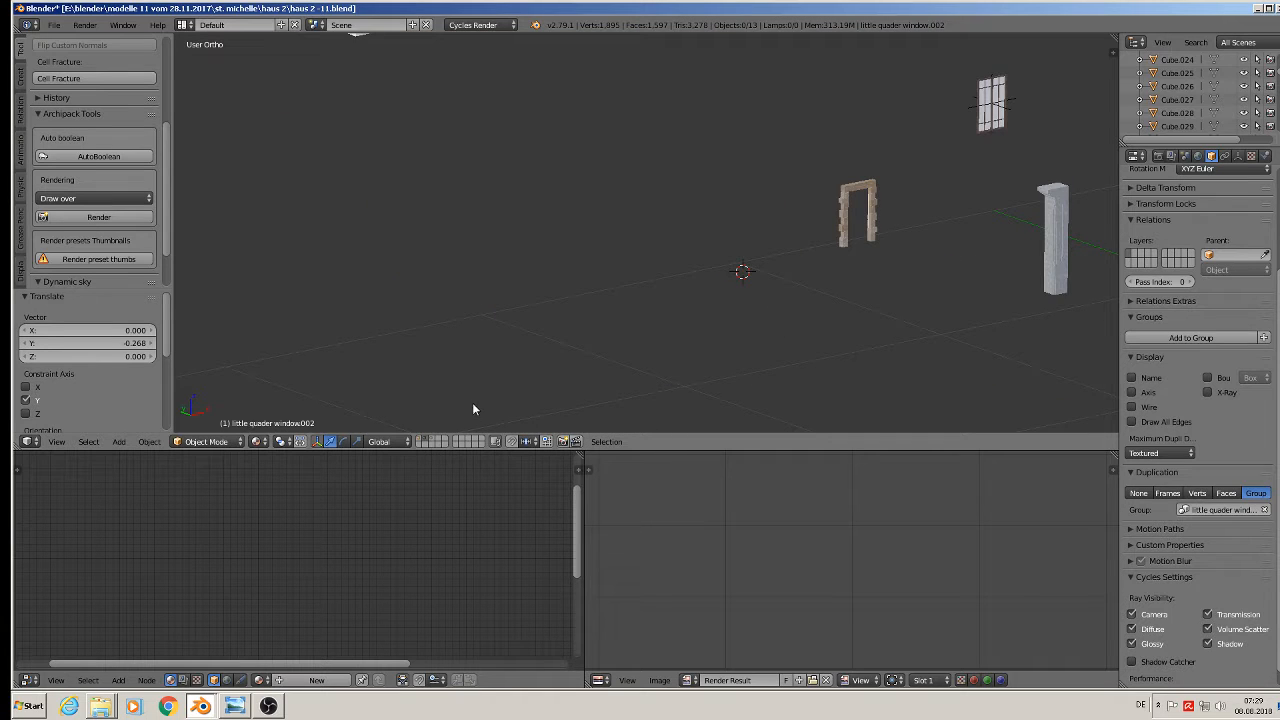
Show only the third scene layer of the house file and frame the overlapping windows
scroll(1042, 232, "down", 5)
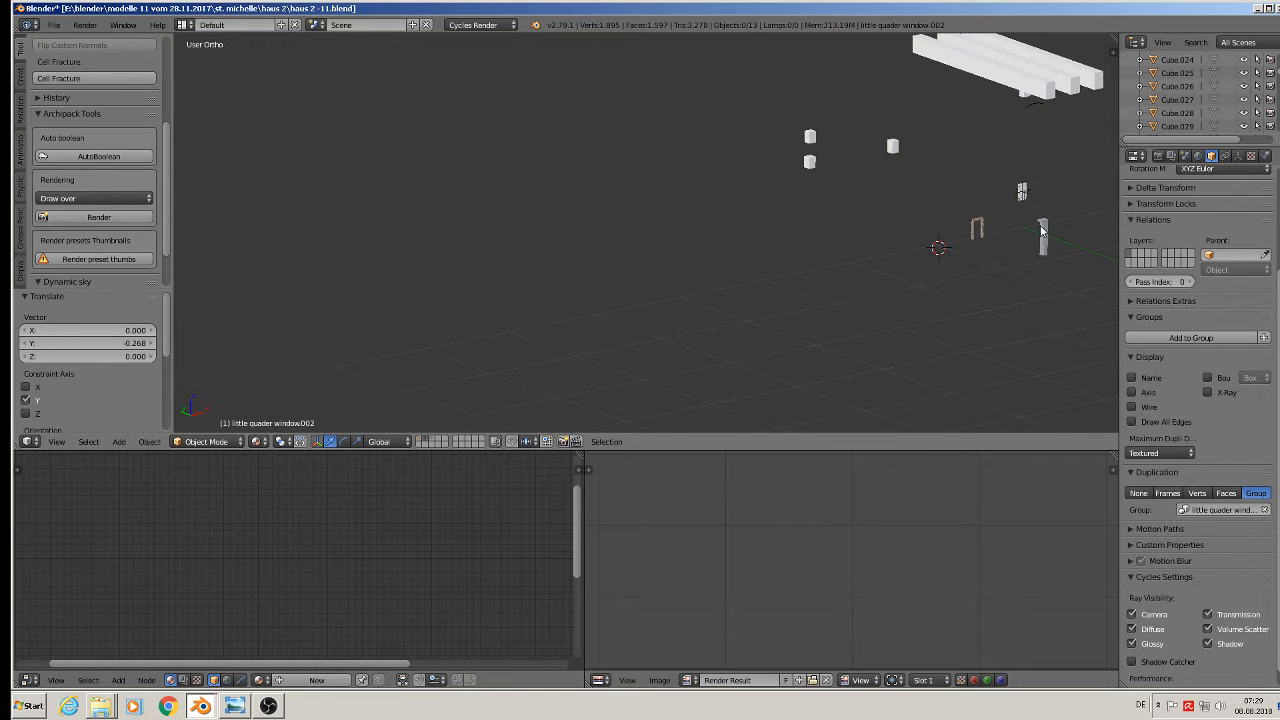
middle_click_drag(1042, 232, 720, 297, "shift")
scroll(720, 297, "up", 4)
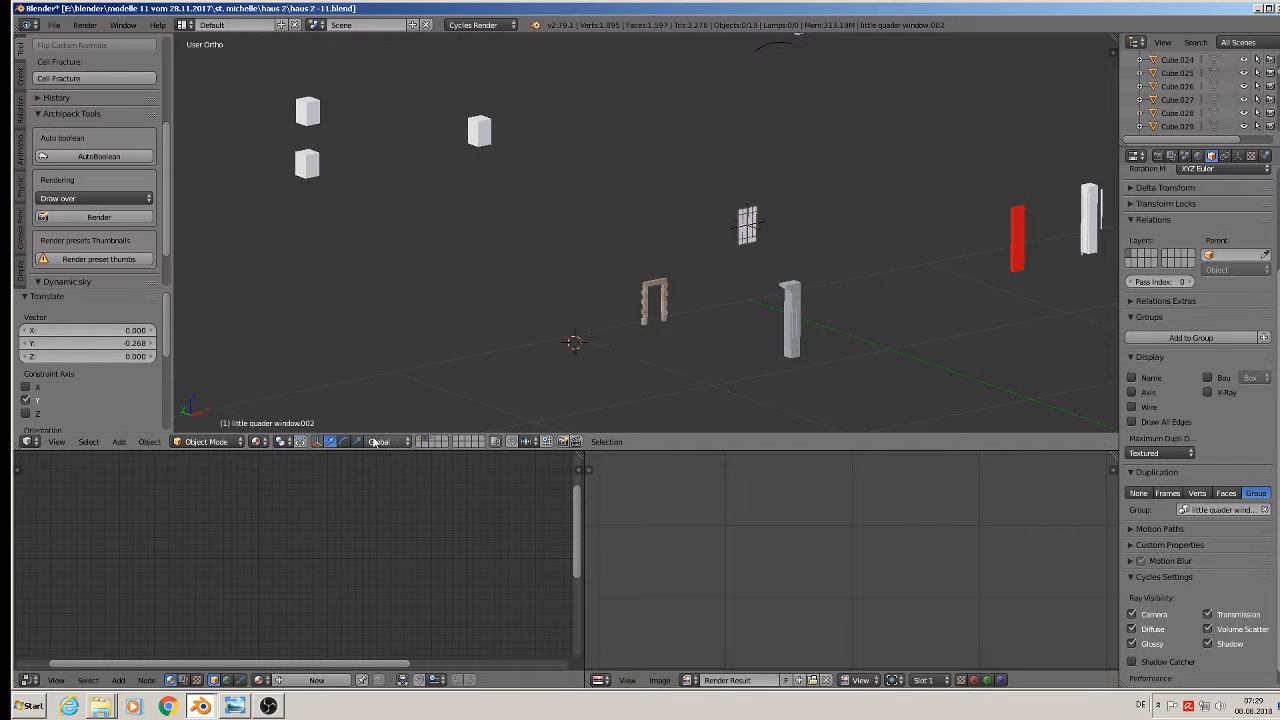
left_click(436, 441)
scroll(694, 316, "down", 4)
middle_click_drag(867, 359, 747, 199, "shift")
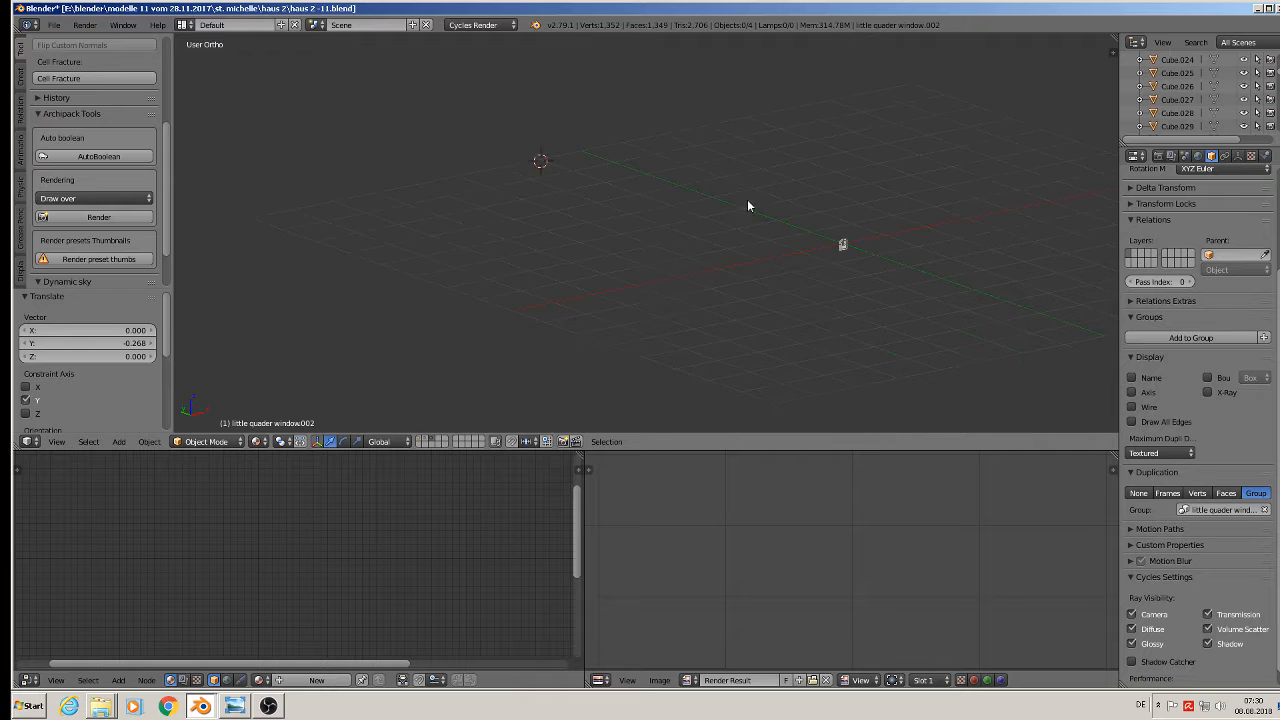
scroll(860, 242, "up", 13)
scroll(573, 248, "up", 4)
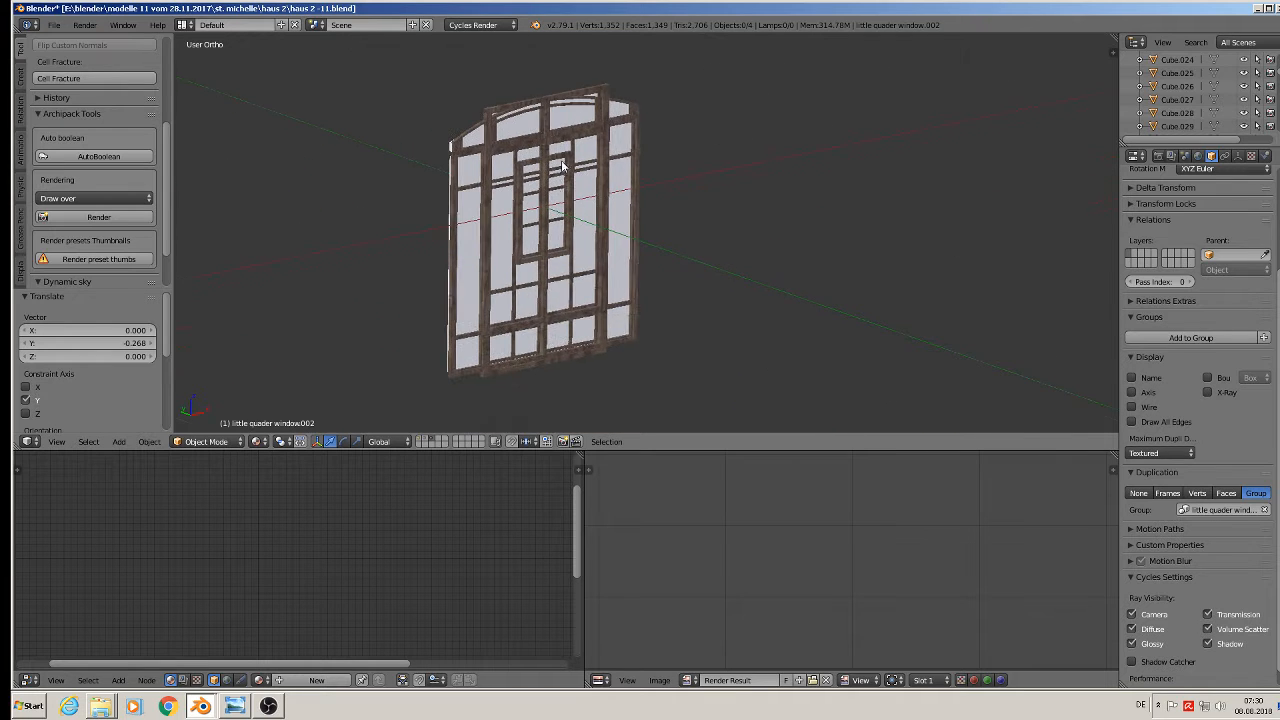
Spread the overlapping windows along X, moving the rectangular one 0.363, the big arched one -0.329 and the narrow arched one clear of the smallest
right_click(566, 207)
left_click_drag(579, 200, 920, 189)
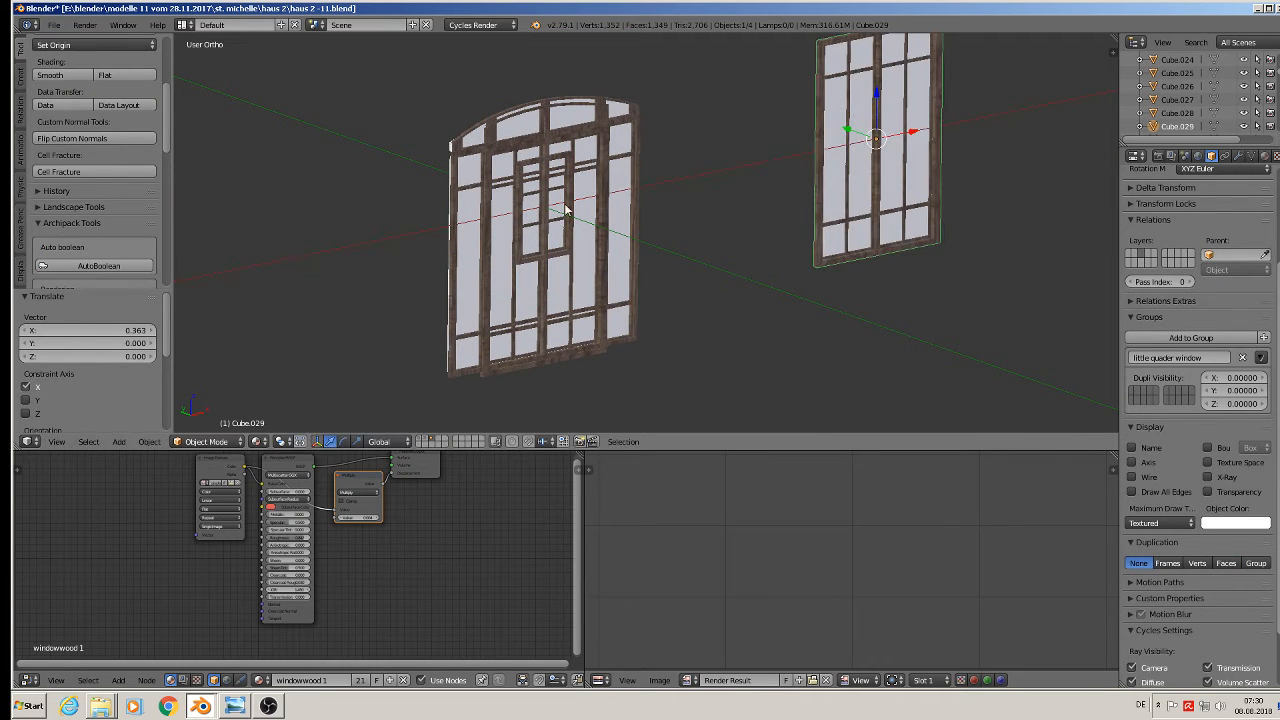
right_click(627, 180)
left_click_drag(582, 198, 279, 253)
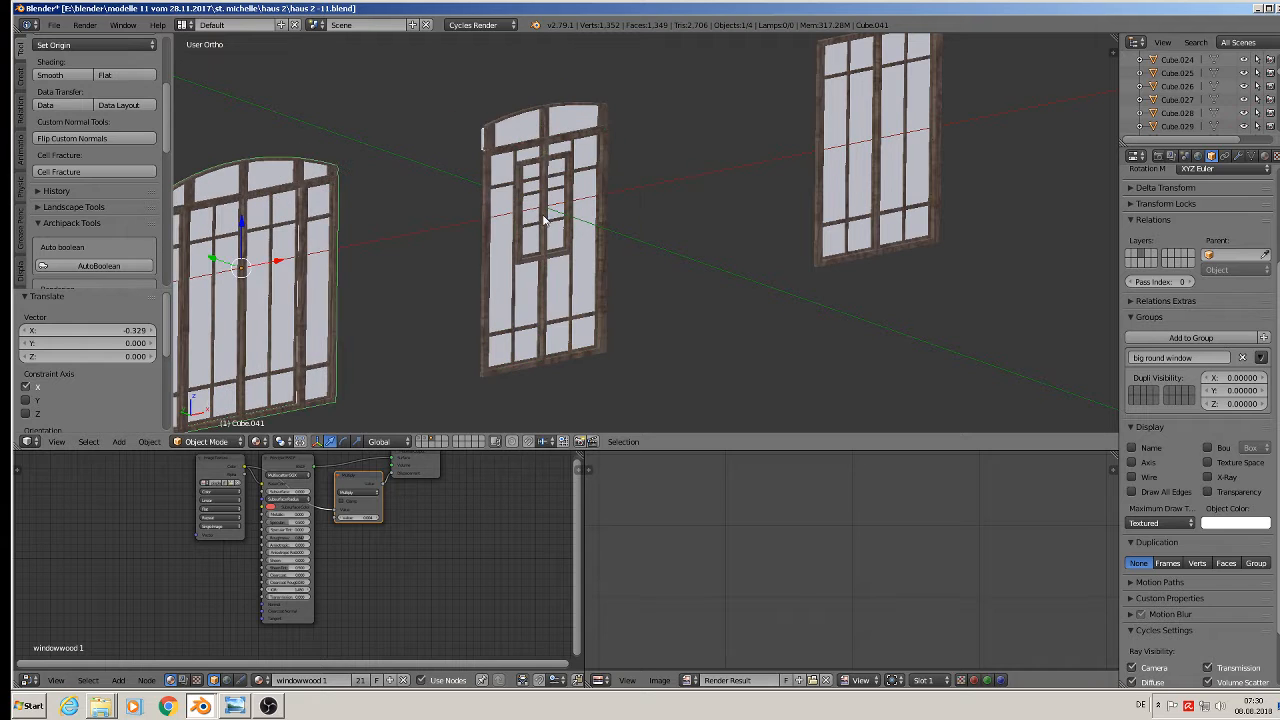
right_click(597, 231)
left_click_drag(579, 200, 758, 183)
Copy all four windows and paste them into the big mansion 1.blend scene
scroll(758, 188, "down", 2)
key("a")
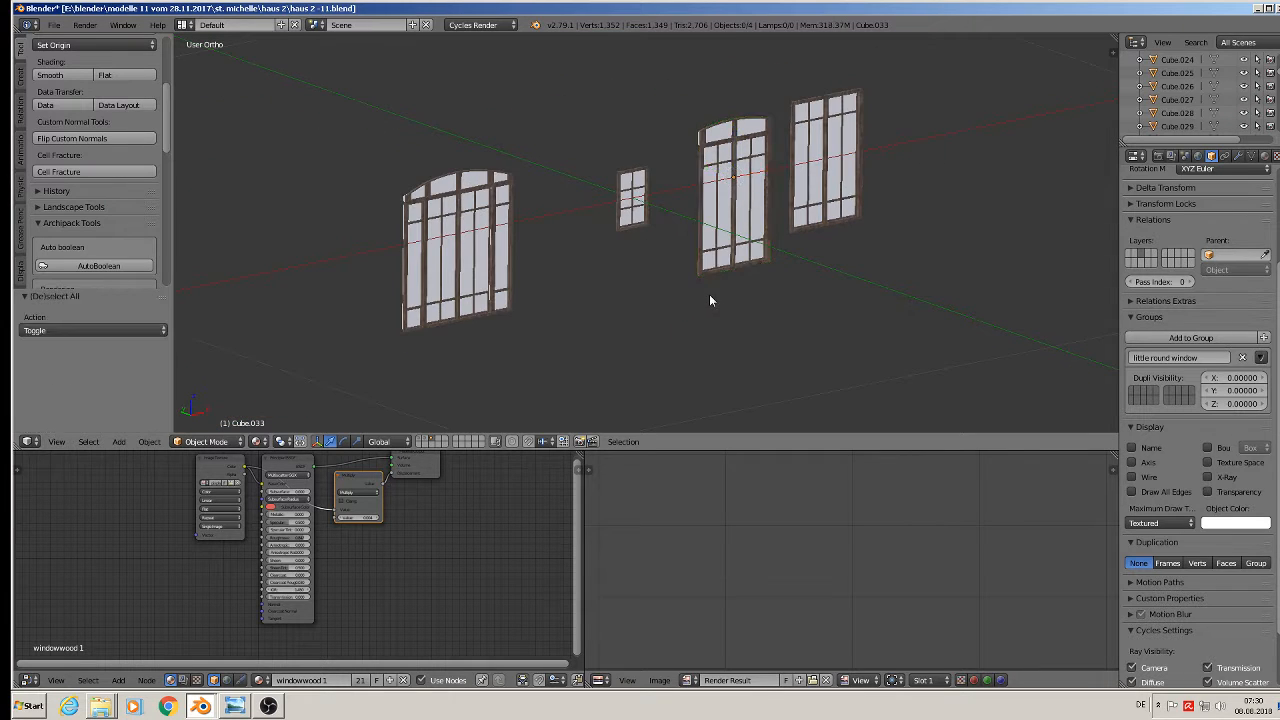
key("a")
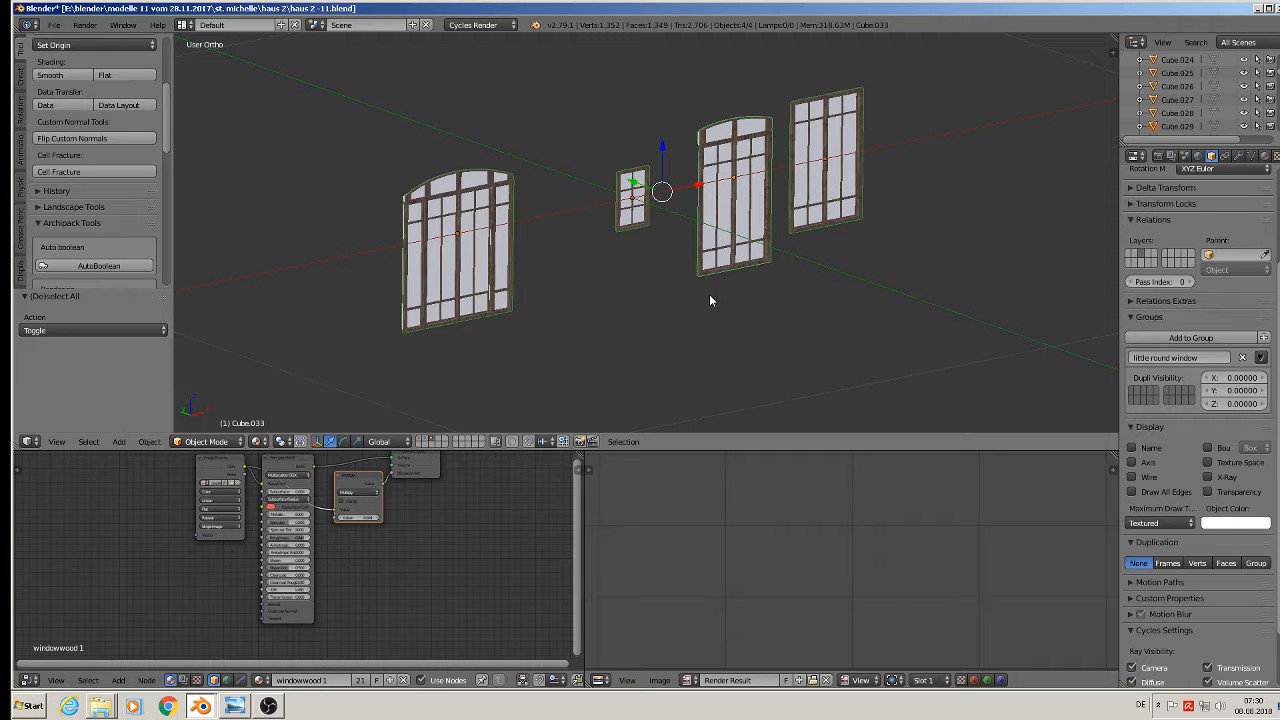
key("ctrl+c")
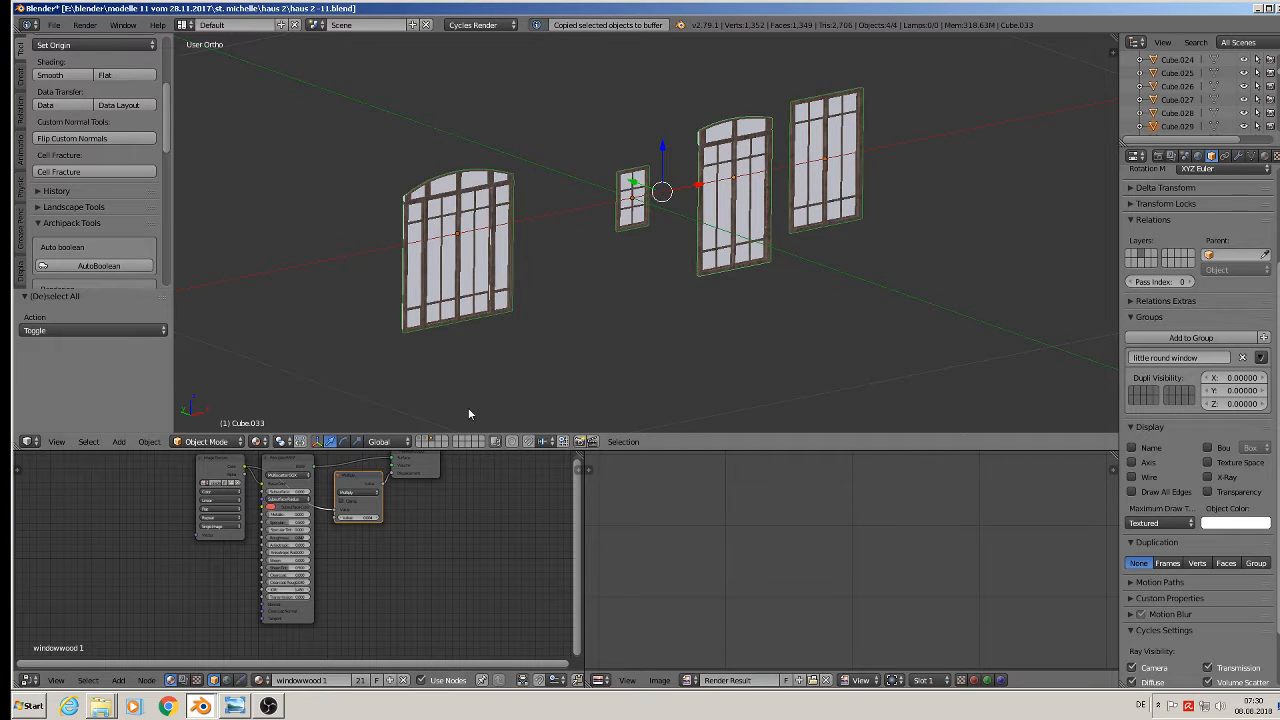
left_click(259, 663)
scroll(627, 439, "down", 4)
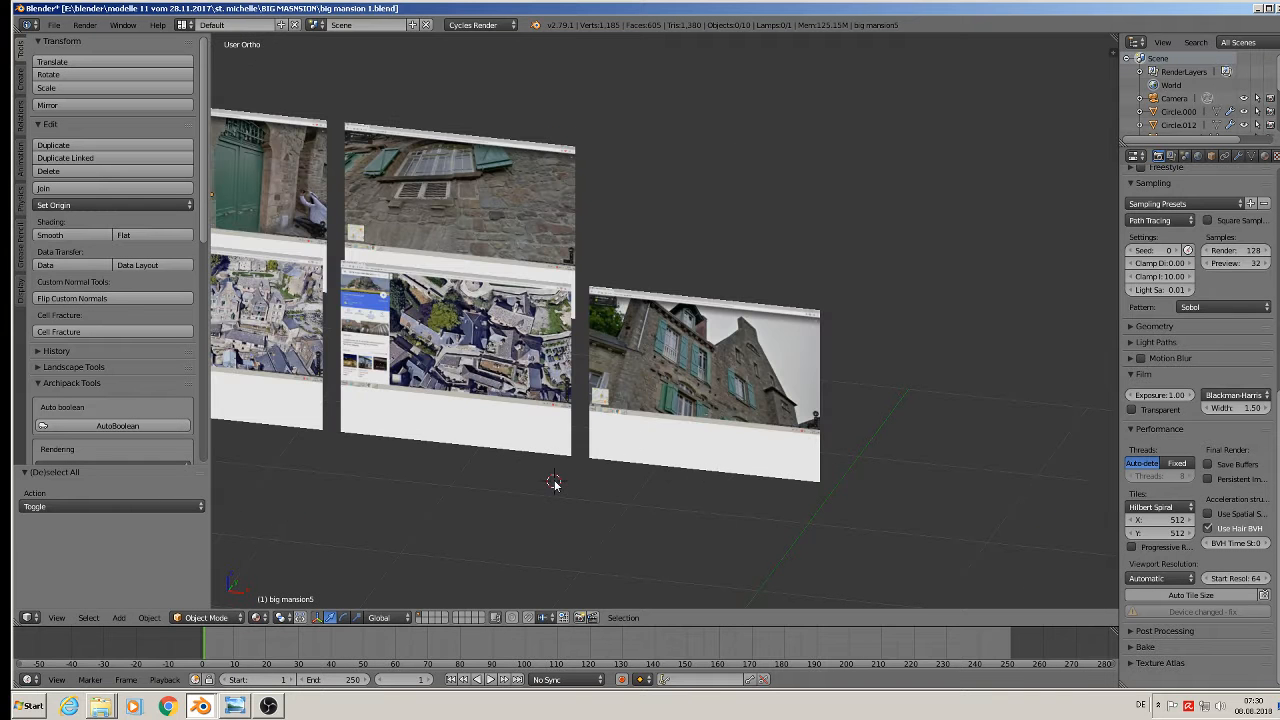
key("ctrl+v")
Raise the pasted windows along Z above the reference photos and shift them -1.761 along X
scroll(552, 482, "down", 5)
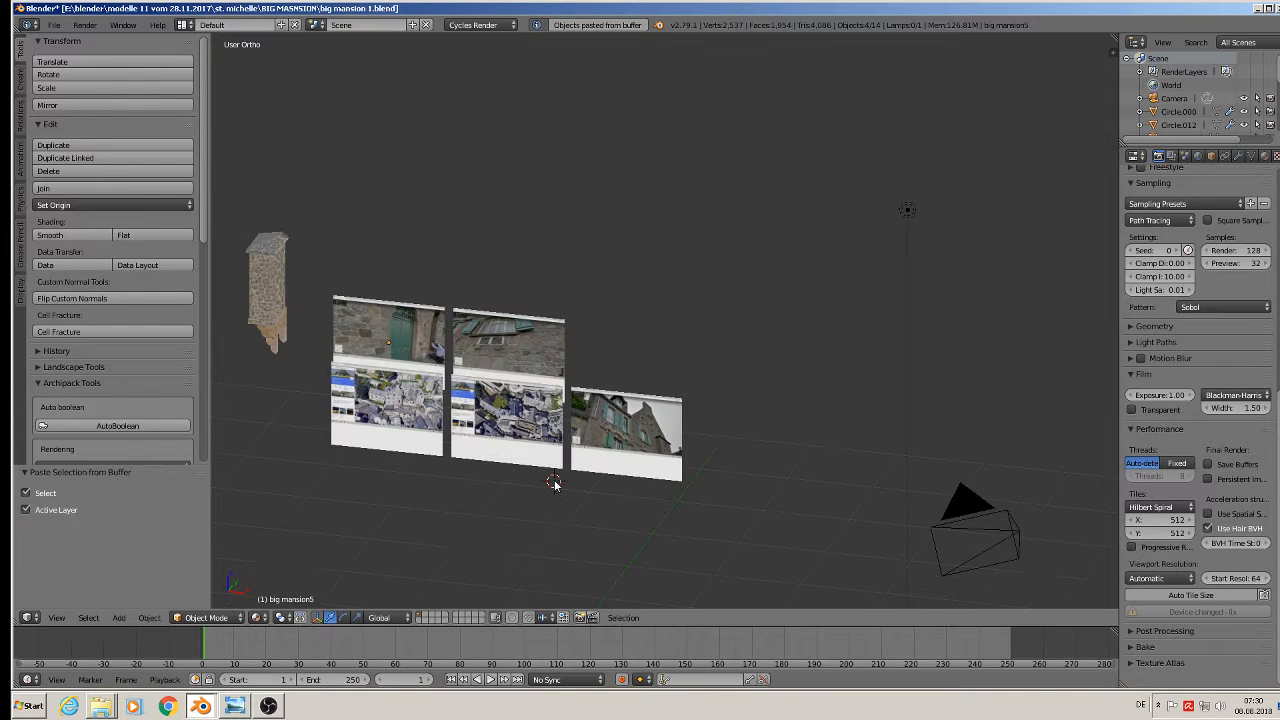
middle_click_drag(522, 486, 632, 369, "shift")
key("g")
key("z")
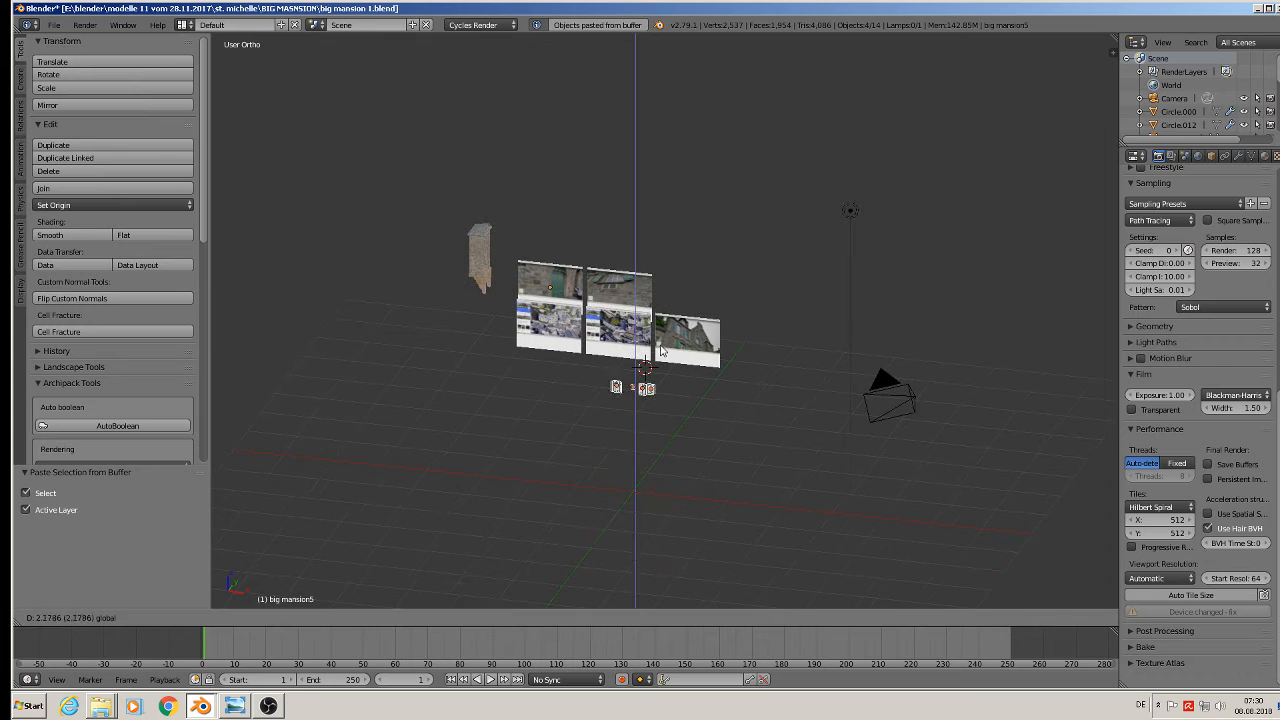
left_click(645, 244)
key("g")
key("x")
left_click(579, 251)
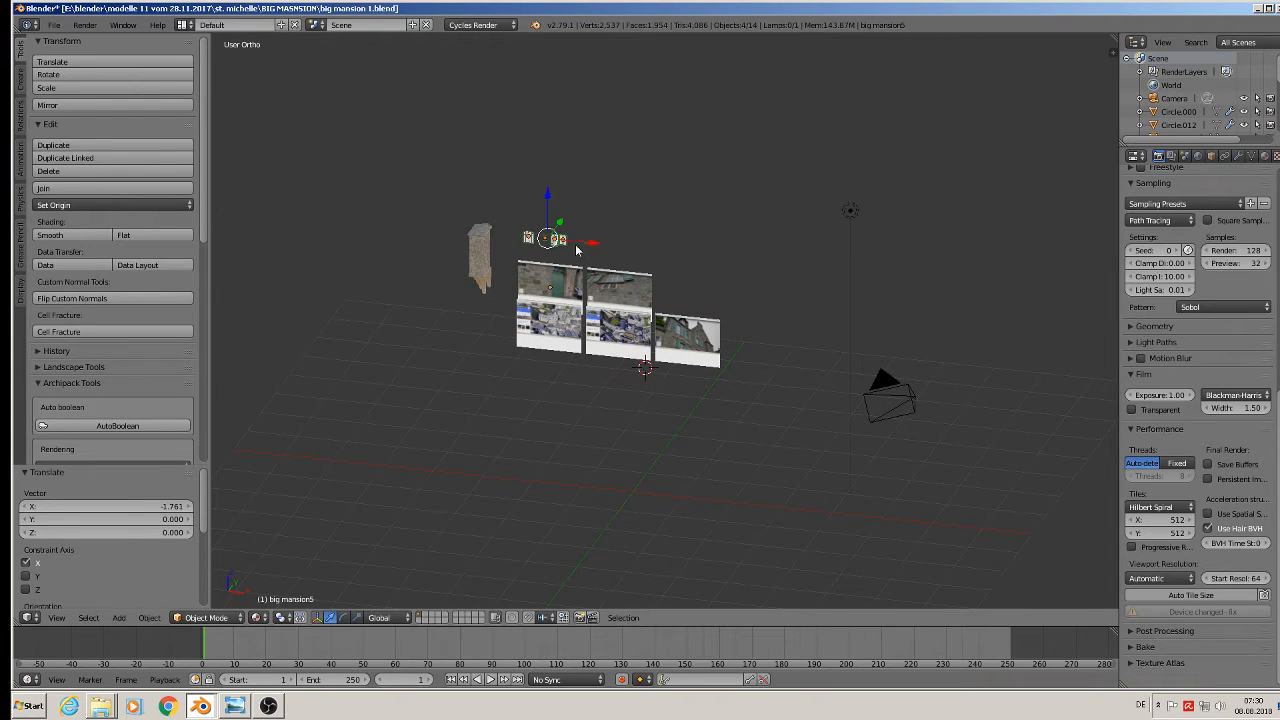
Examine the reference photos of the green door, shuttered window and gabled facade
scroll(590, 265, "up", 4)
middle_click_drag(699, 478, 717, 390, "shift")
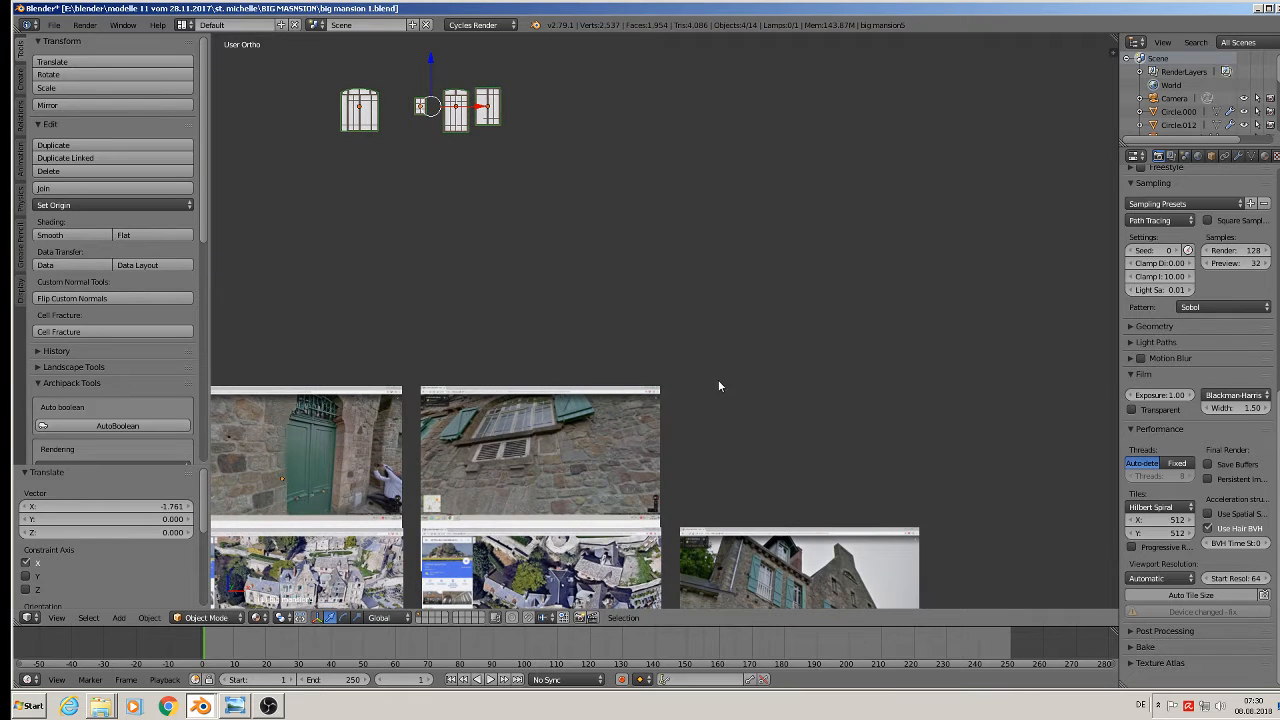
key("Up")
scroll(707, 377, "down", 4)
scroll(712, 448, "up", 3)
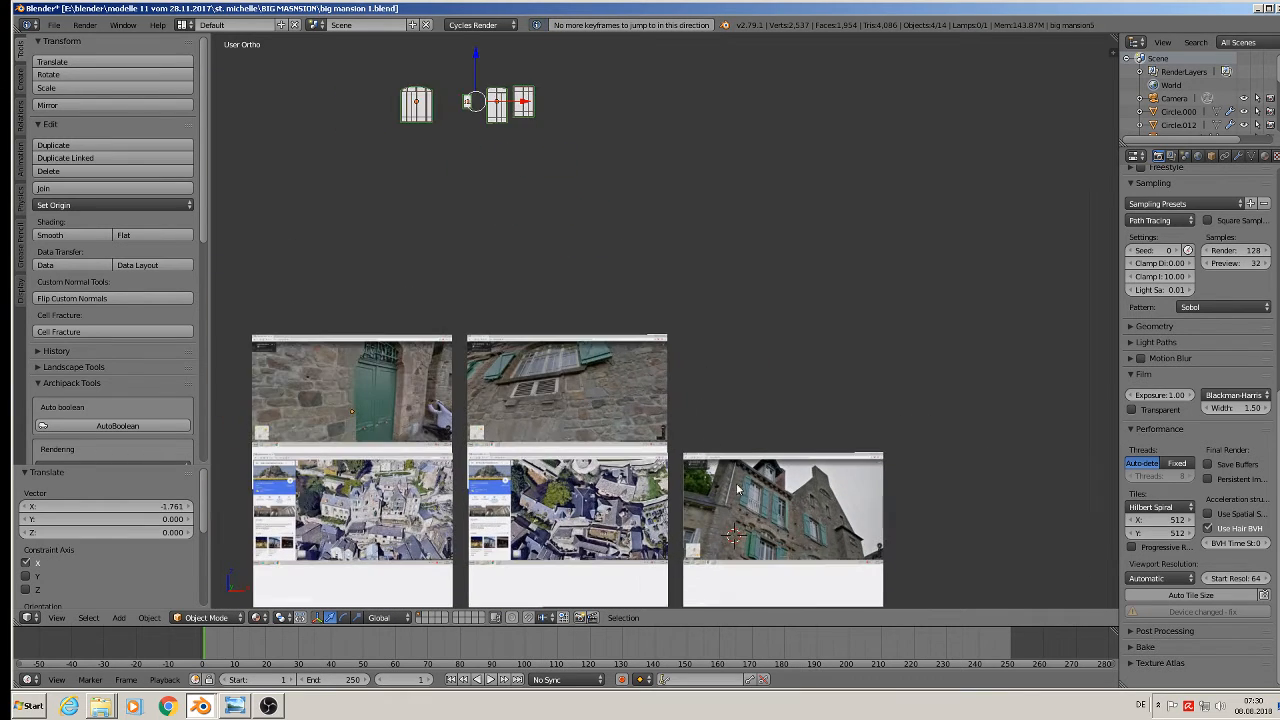
middle_click_drag(738, 489, 718, 391, "shift")
scroll(779, 366, "up", 7)
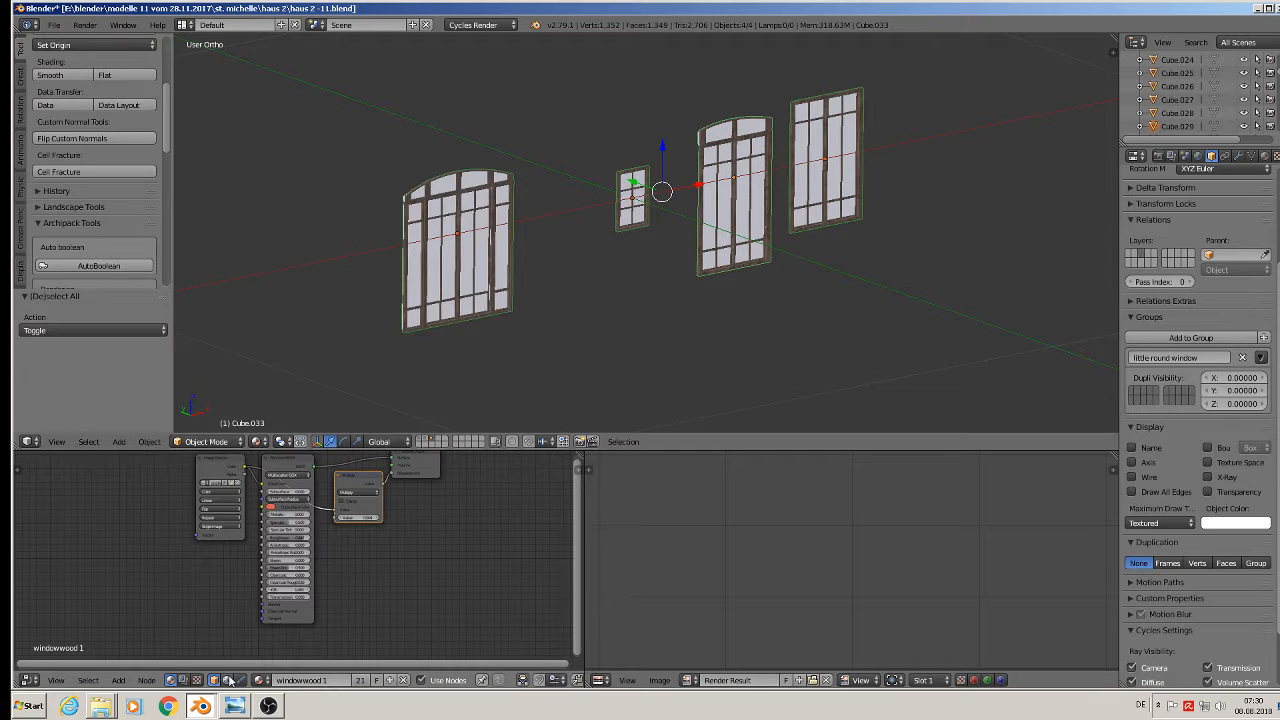
In the haus 2 -11.blend window, show only the first scene layer and copy the stone chimney on the gable's peak
scroll(469, 297, "down", 5)
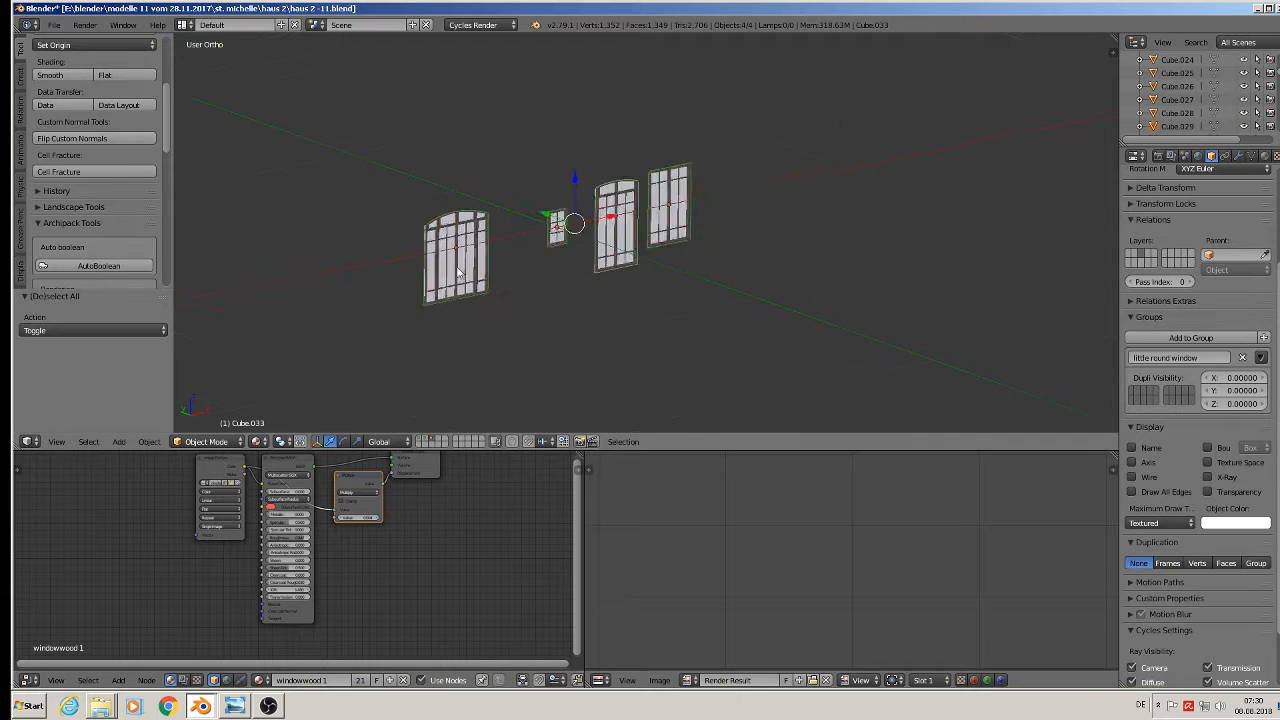
left_click(422, 443)
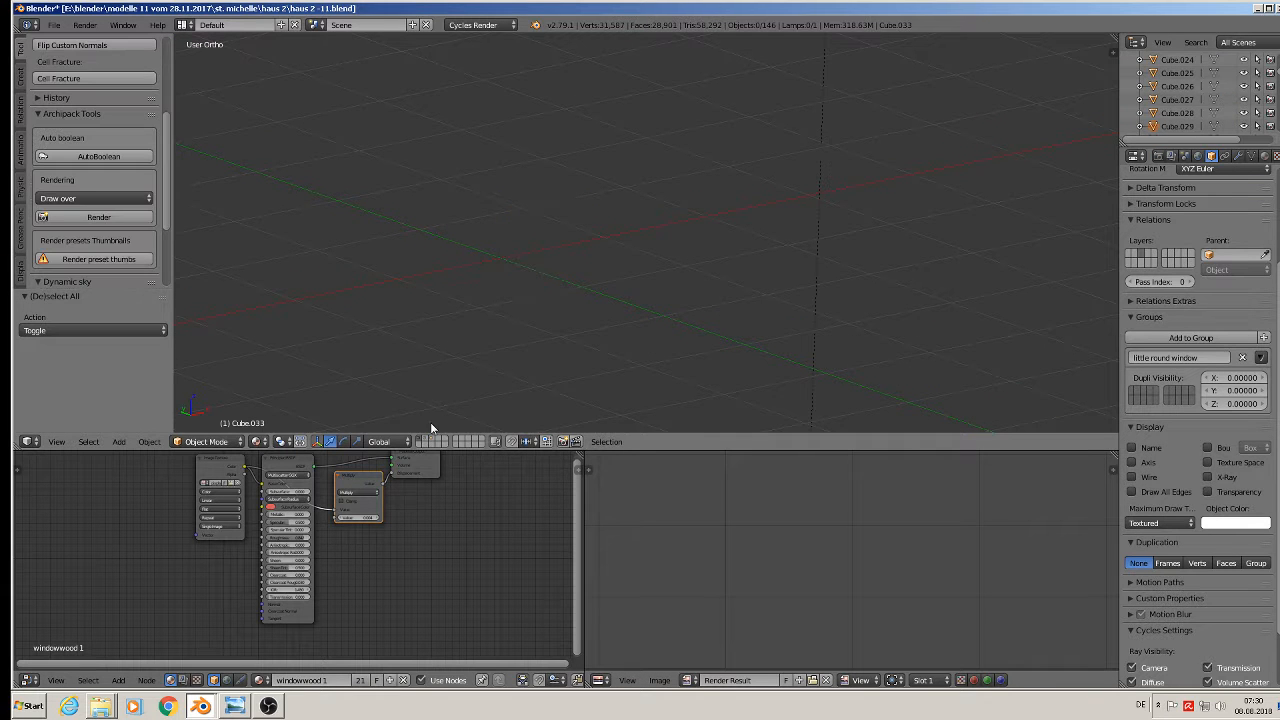
scroll(650, 275, "up", 10)
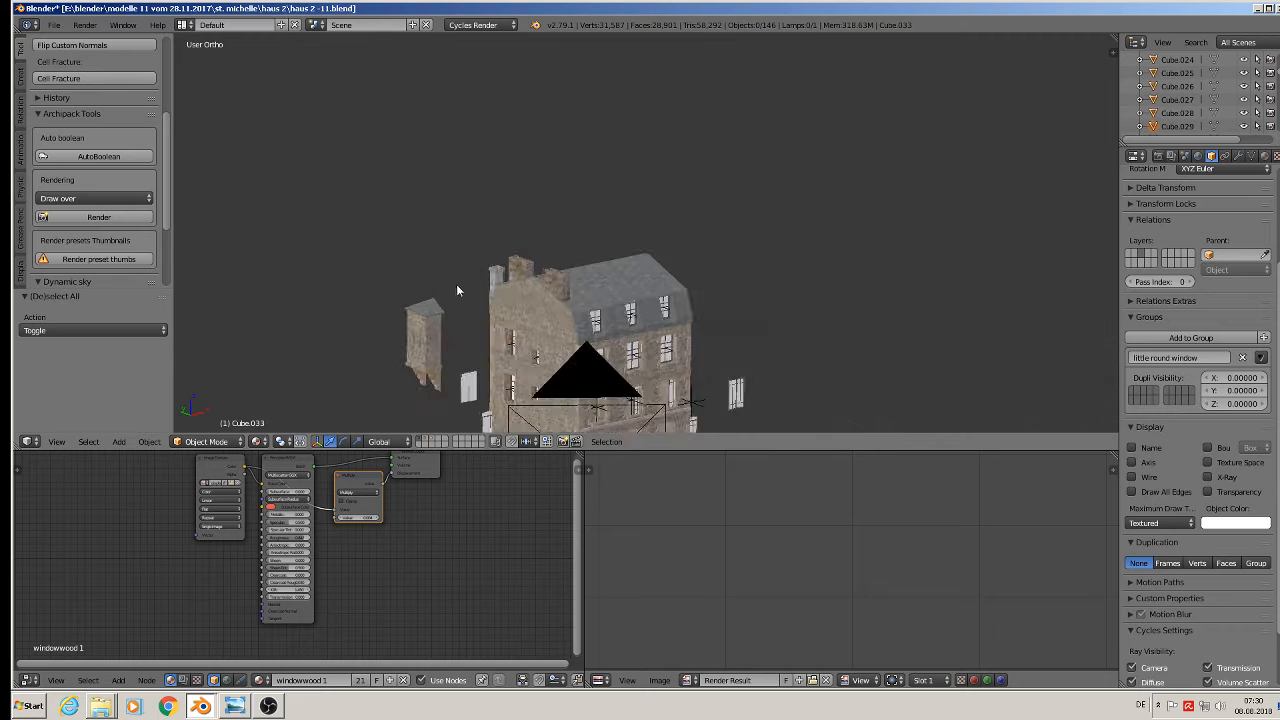
right_click(592, 255)
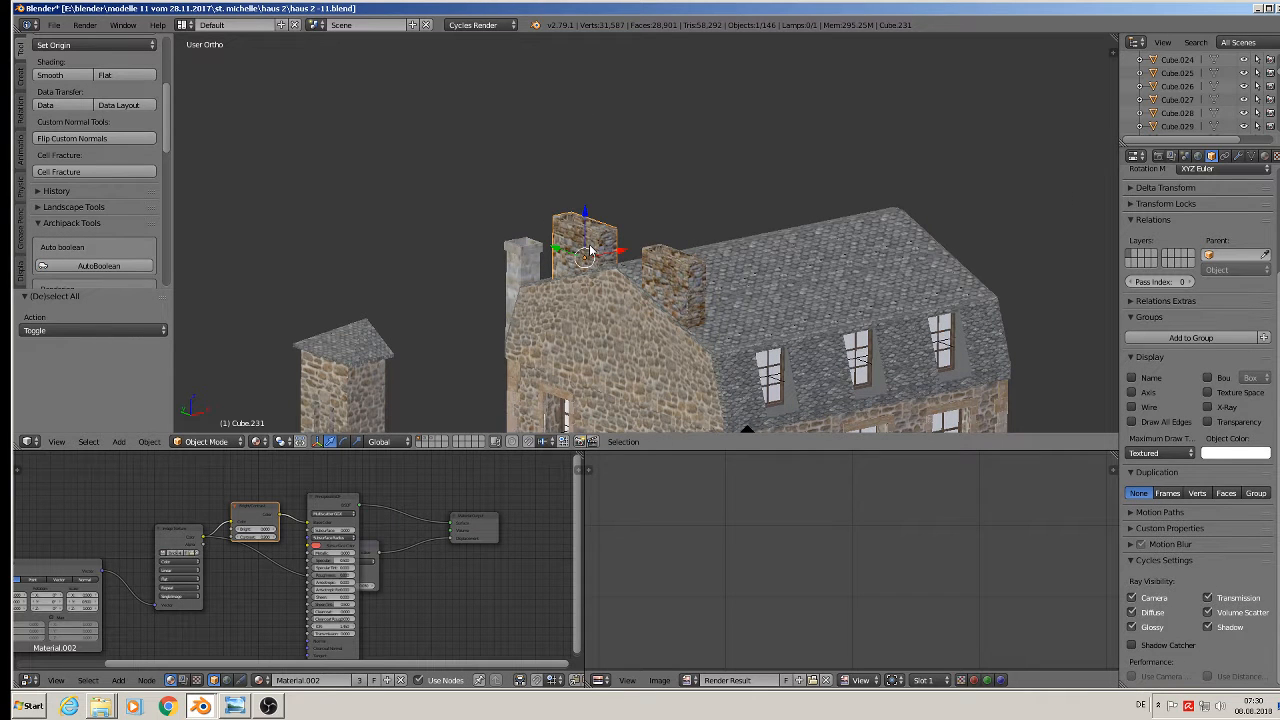
key("ctrl+c")
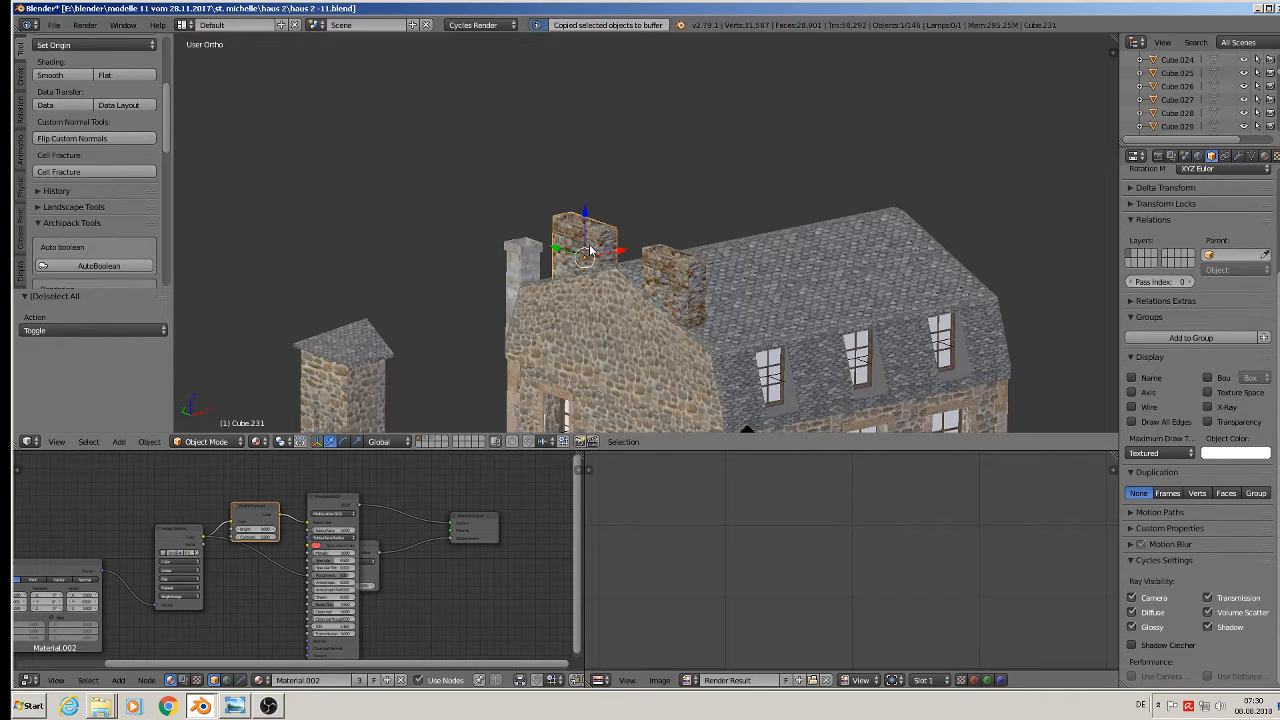
Switch to the big mansion 1.blend window and move the row of windows -1.120 along Z, closer to the reference photos
left_click(215, 709)
left_click(263, 666)
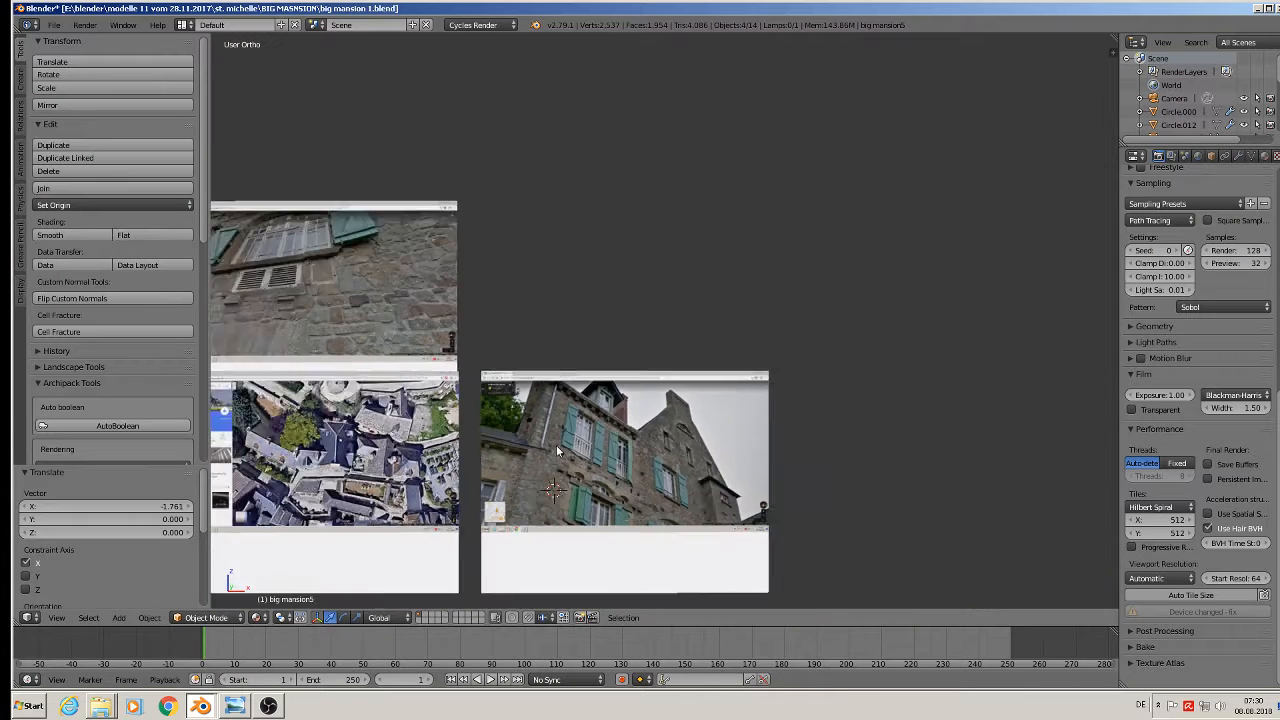
key("ctrl+c")
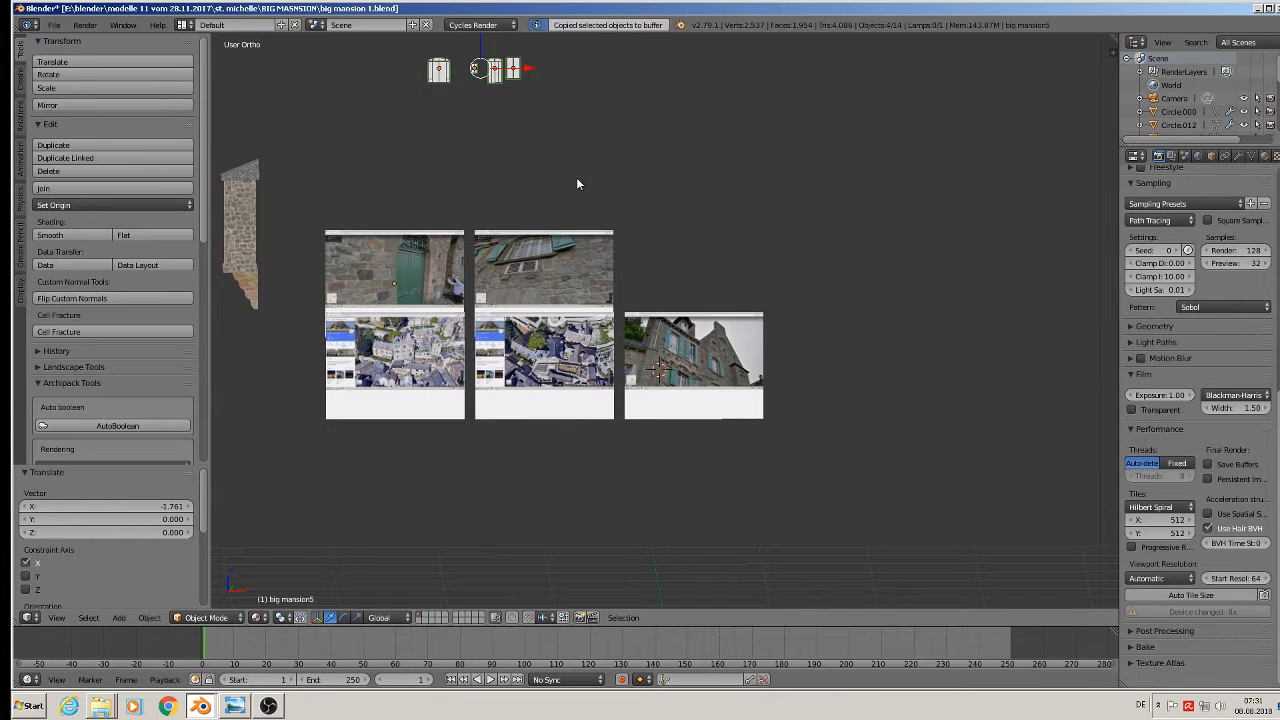
scroll(576, 177, "down", 7)
scroll(565, 203, "up", 8)
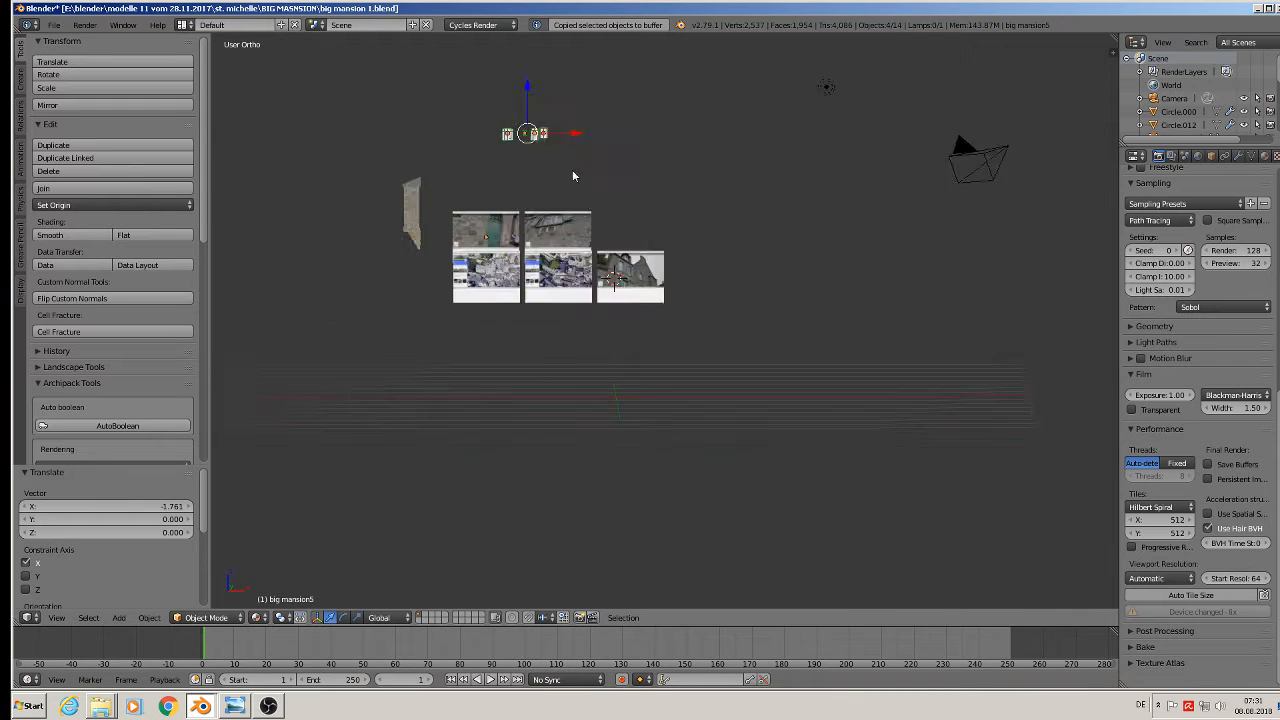
key("g")
key("z")
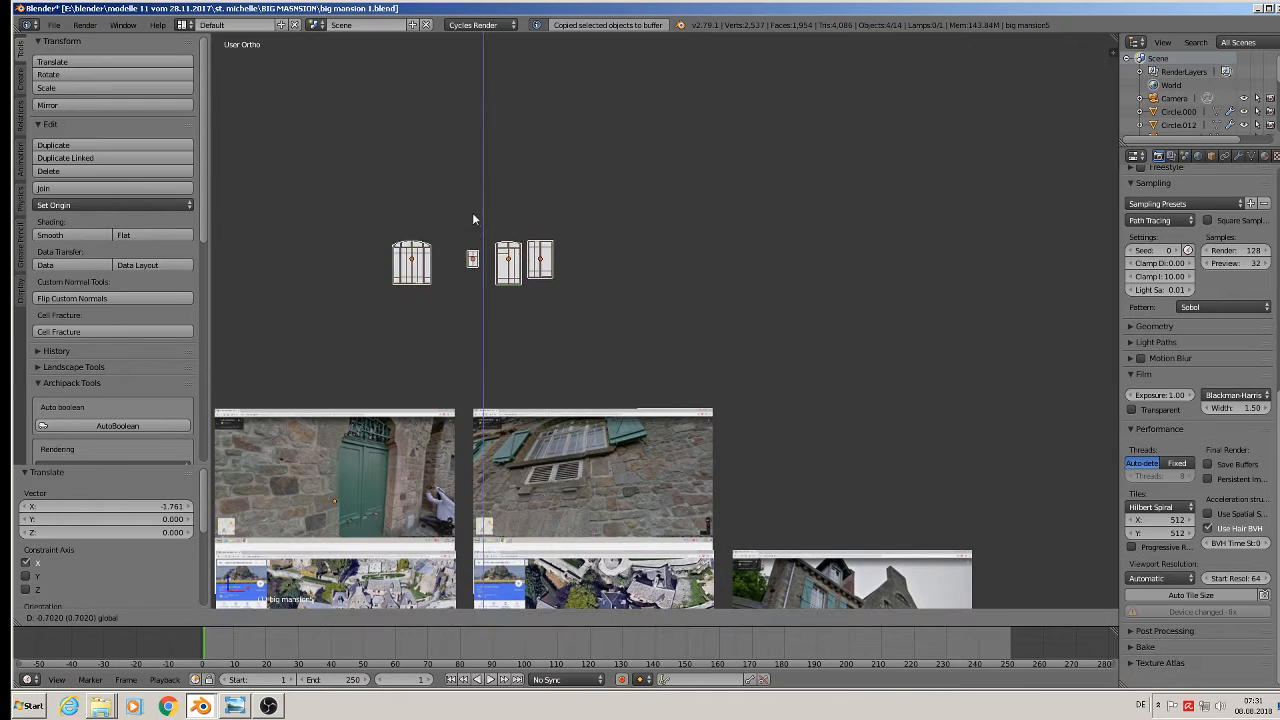
left_click(476, 286)
middle_click_drag(558, 354, 721, 196, "shift")
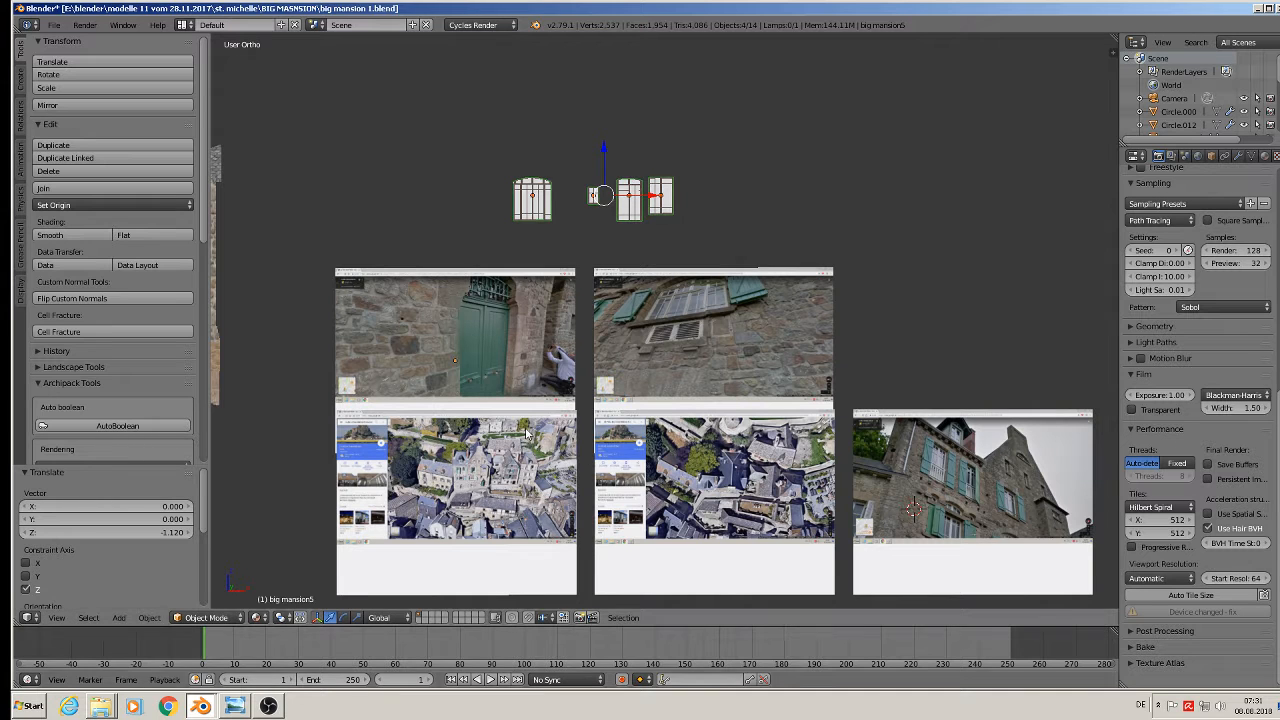
Copy the gable chimney from the haus 2 -11.blend window again and paste it into big mansion 1.blend
left_click(201, 706)
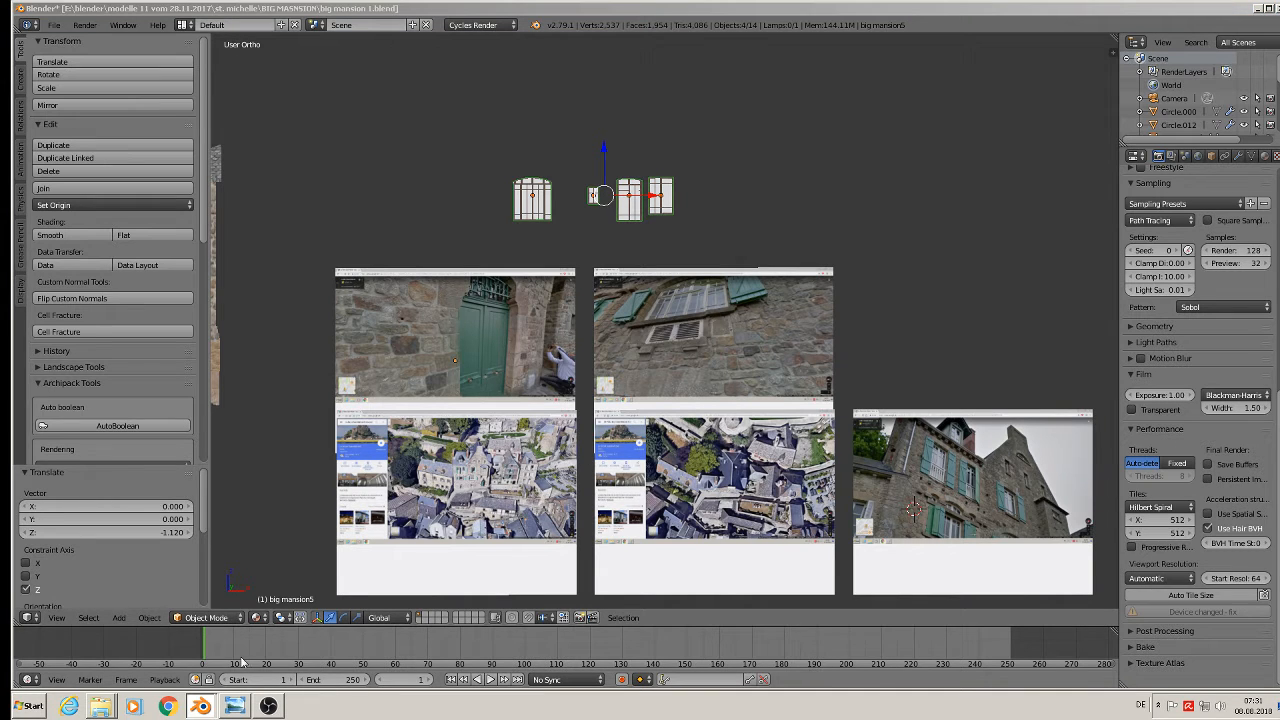
left_click(236, 681)
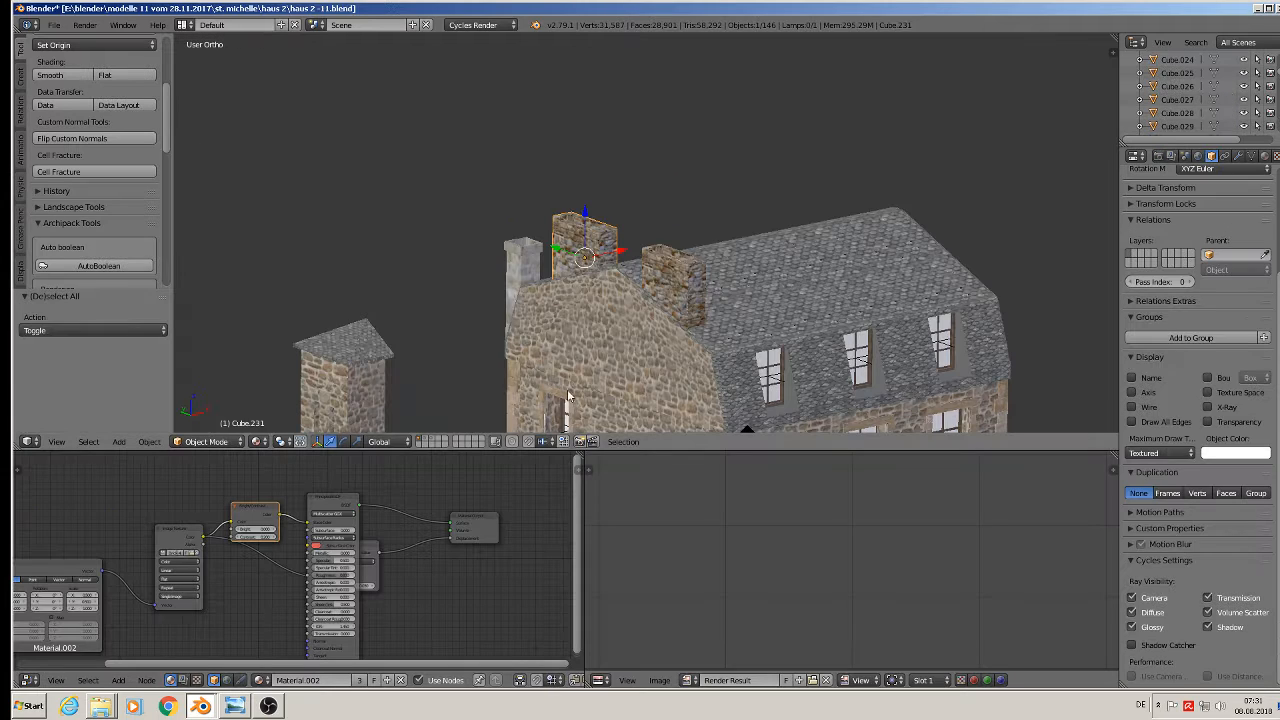
key("ctrl+c")
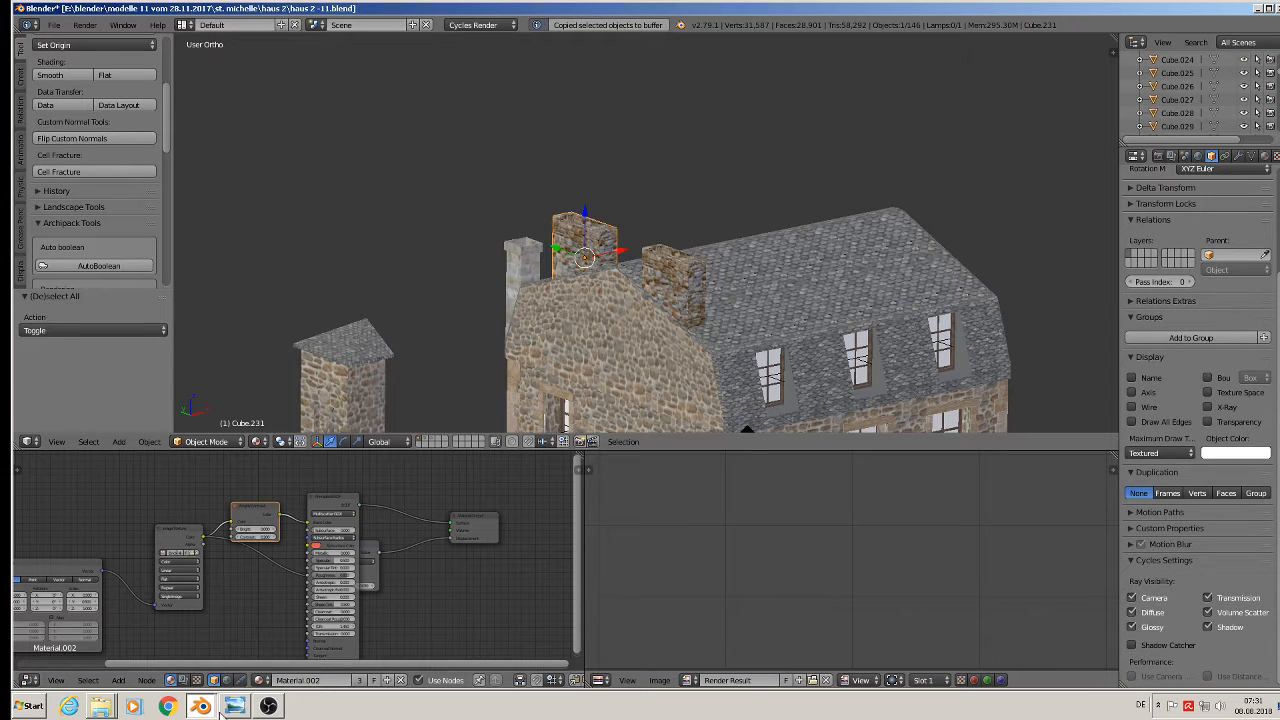
left_click(203, 706)
left_click(233, 681)
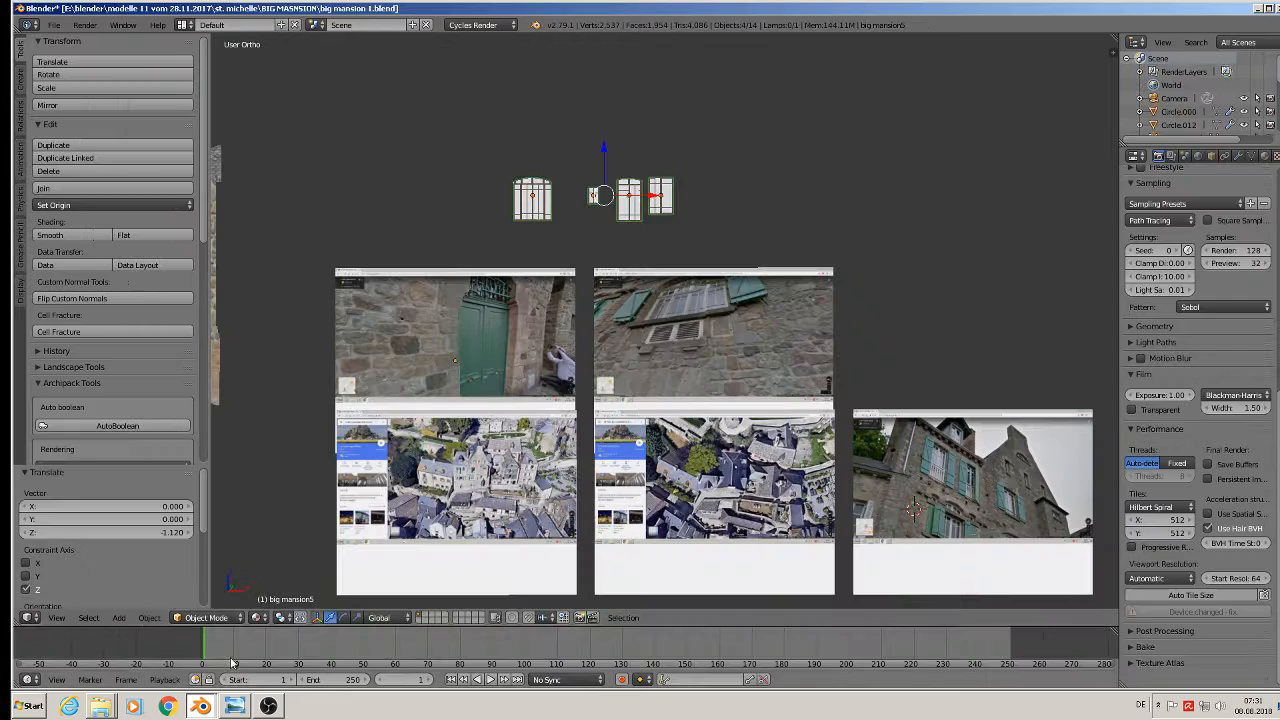
key("ctrl+v")
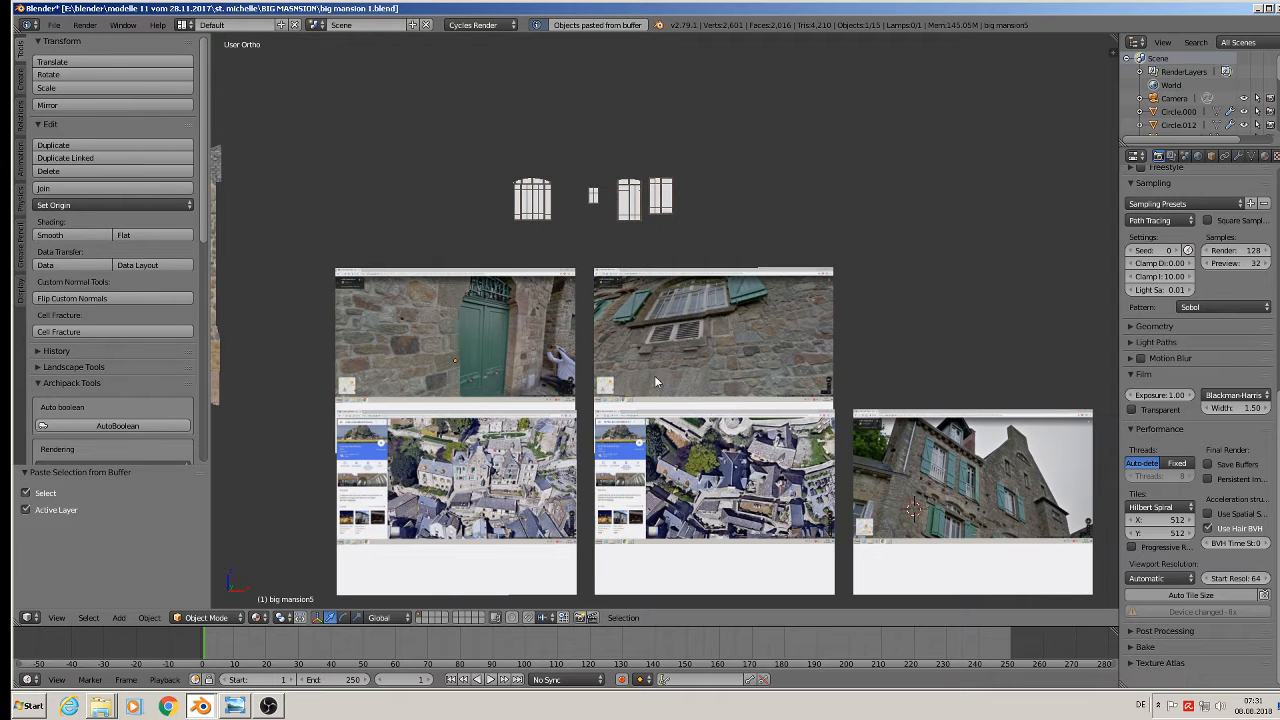
Move the pasted chimney along X to the reference photos, scale it by 2.601 and deselect everything
scroll(654, 375, "down", 4)
left_click(292, 327)
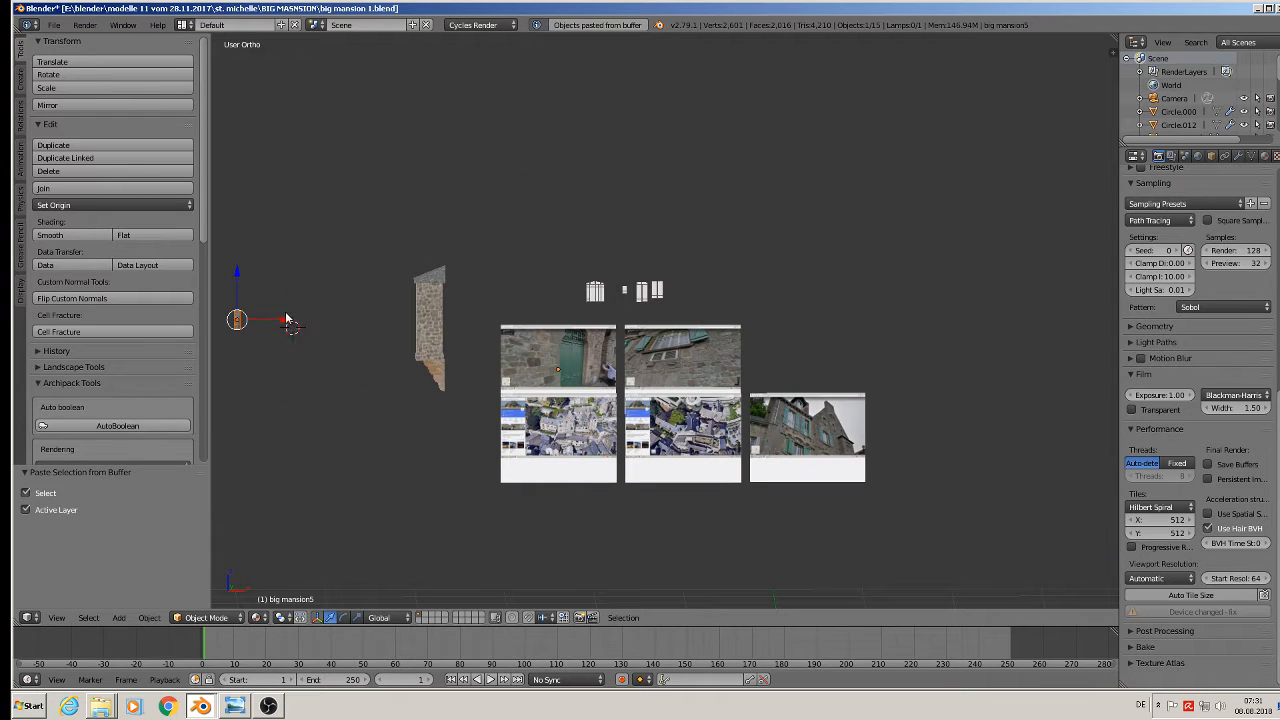
left_click_drag(286, 319, 557, 321)
key("s")
left_click(620, 373)
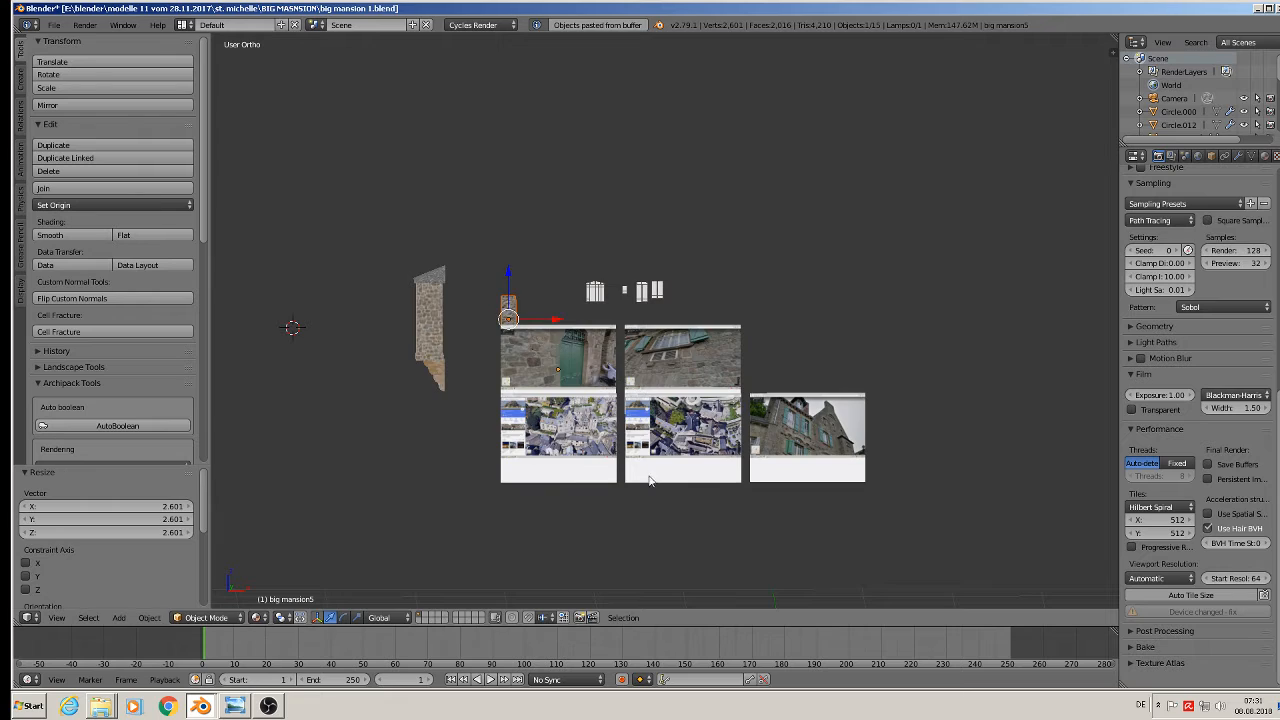
scroll(649, 481, "up", 6)
key("a")
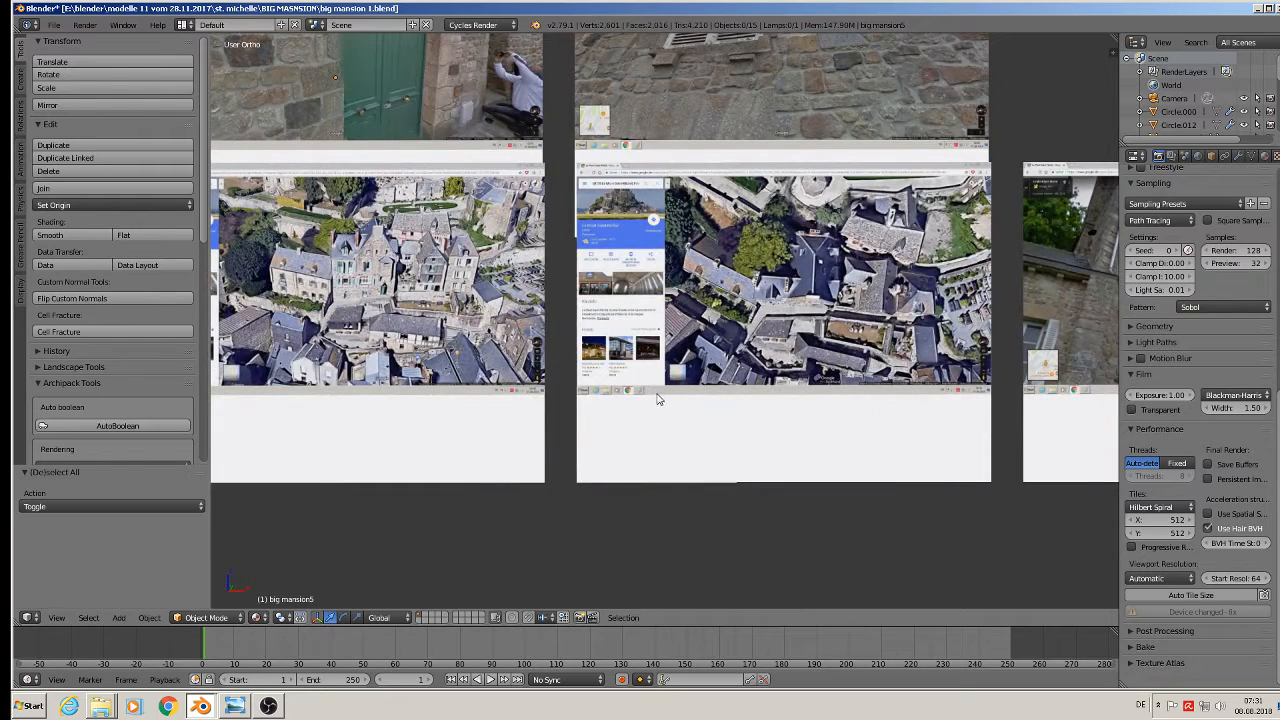
Save big mansion 1.blend and close the haus 2 -11.blend window without saving its changes
scroll(658, 399, "down", 4)
left_click(57, 25)
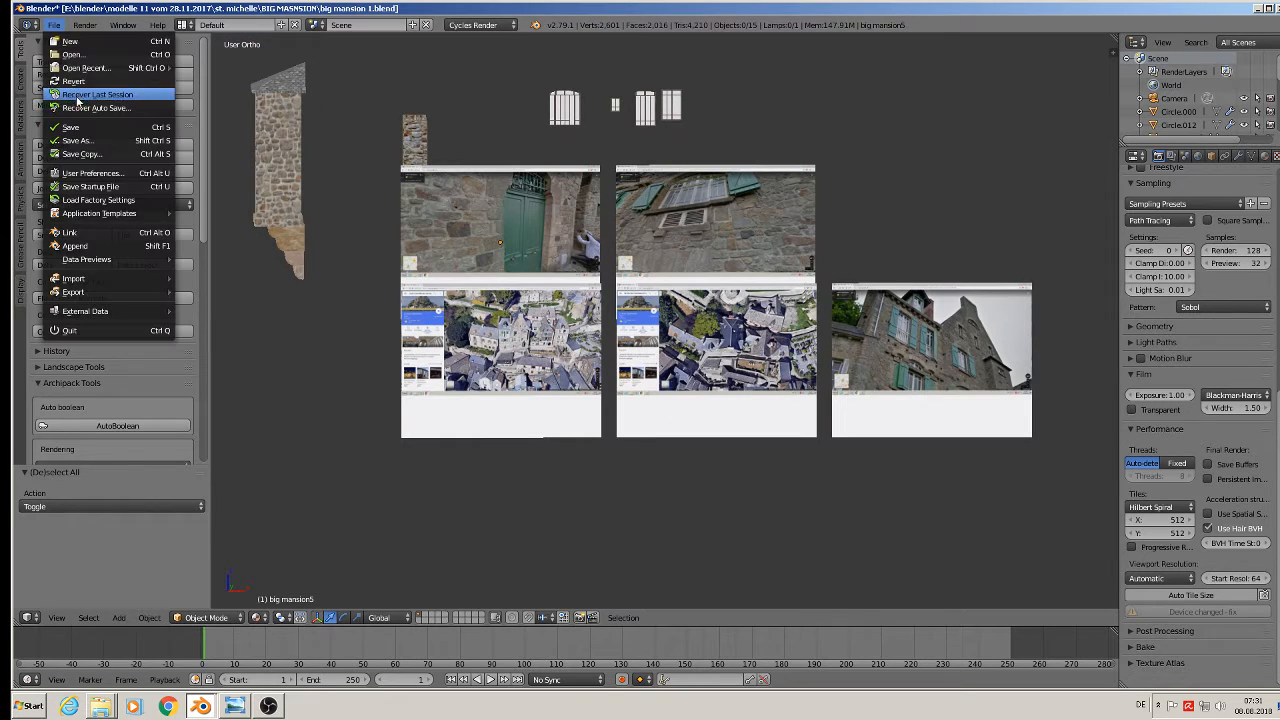
left_click(70, 126)
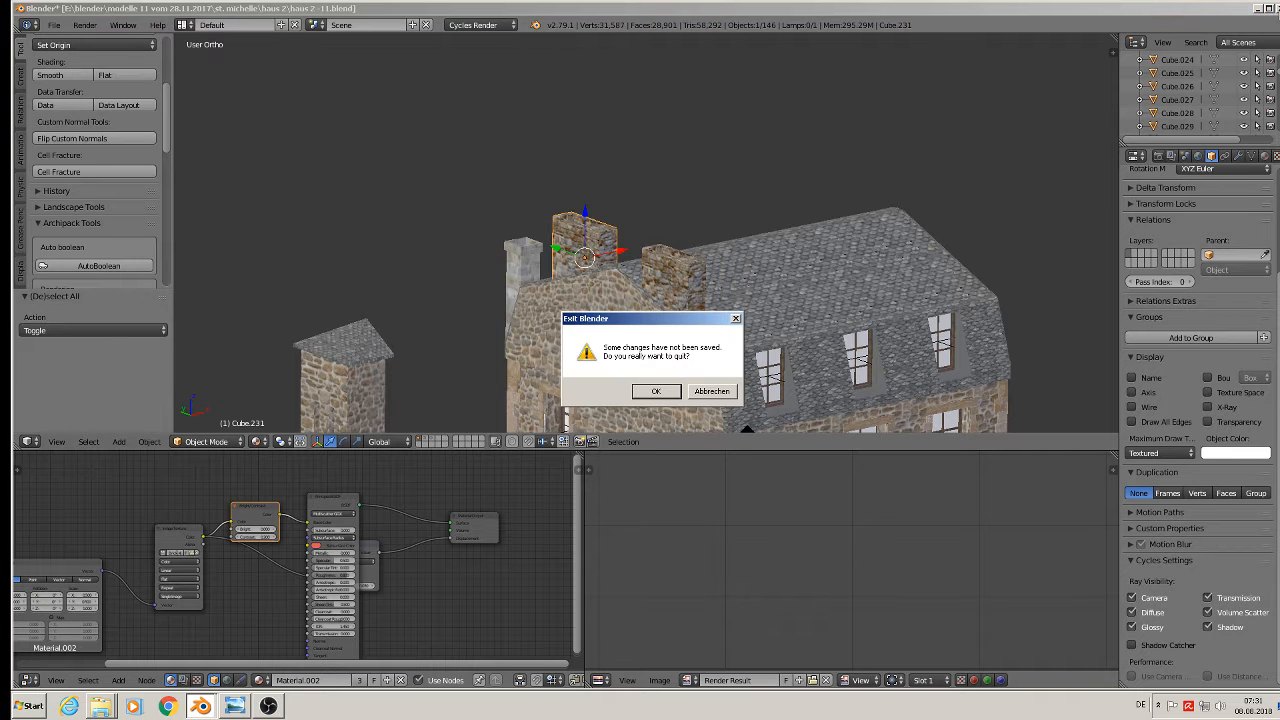
left_click(655, 393)
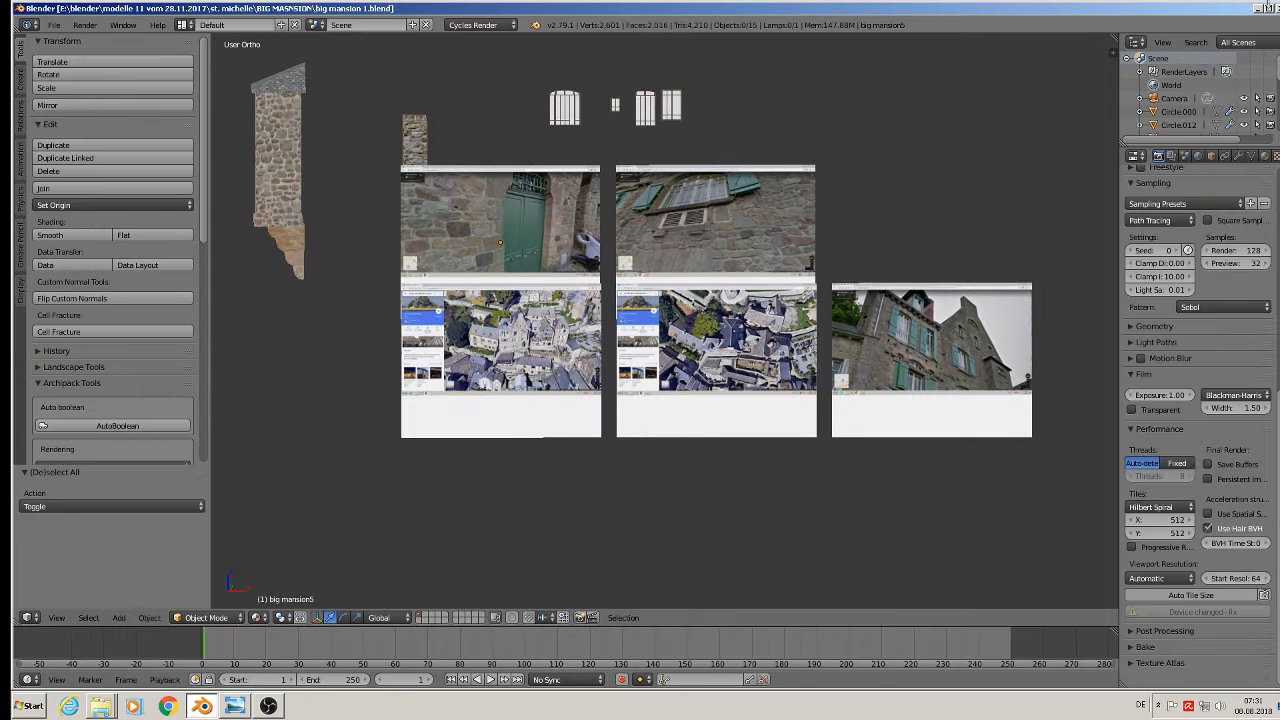
Start another Blender instance from the desktop and open haus9.blend from the haus 1 folder
left_click(1259, 10)
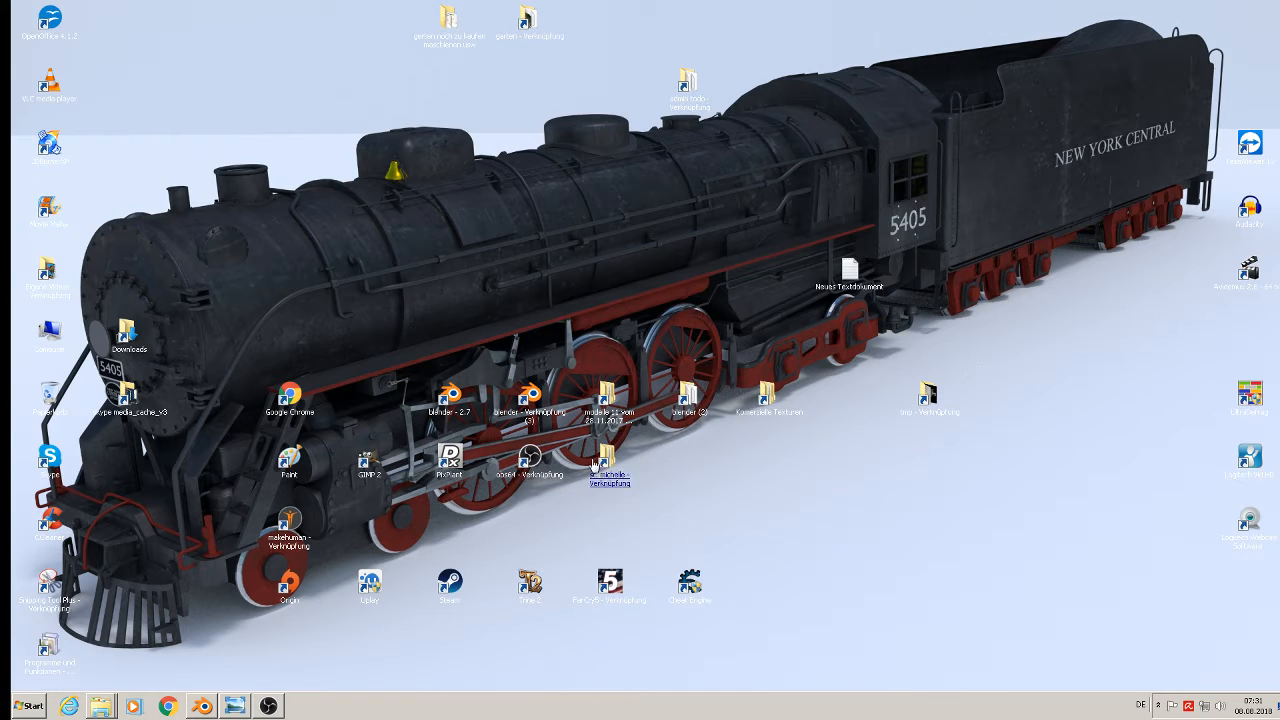
double_click(535, 423)
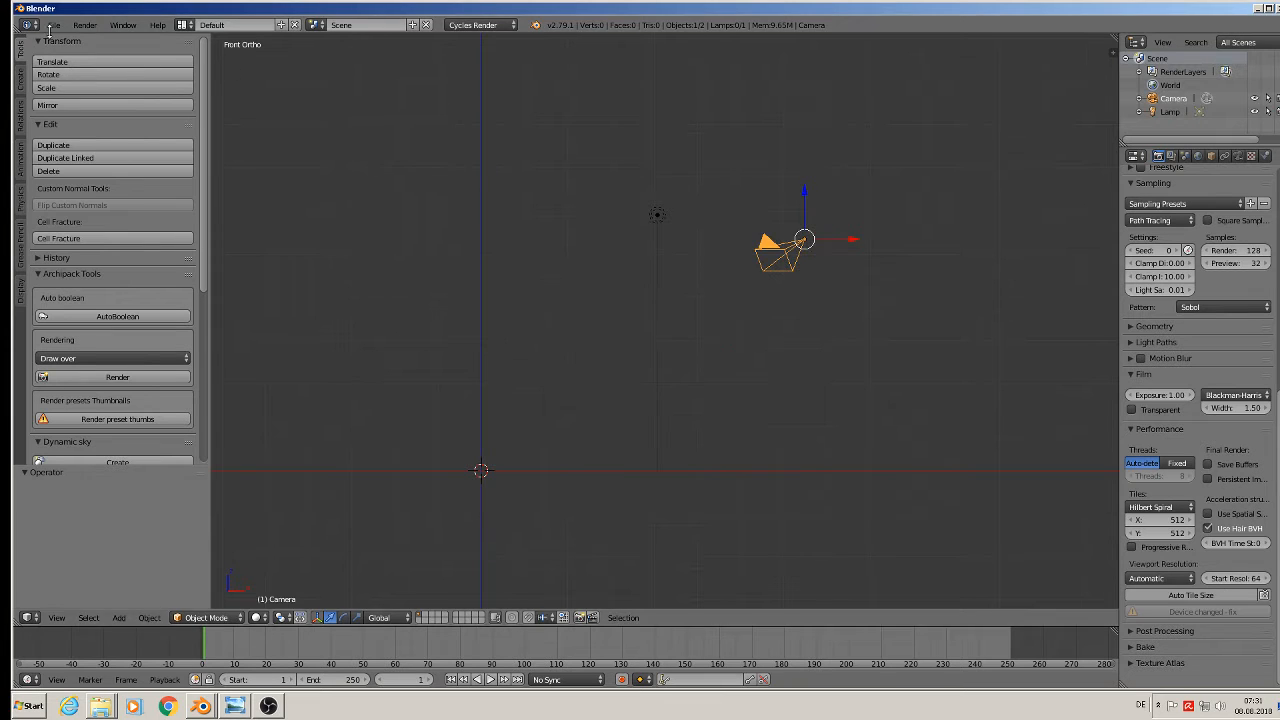
left_click(53, 24)
left_click(80, 54)
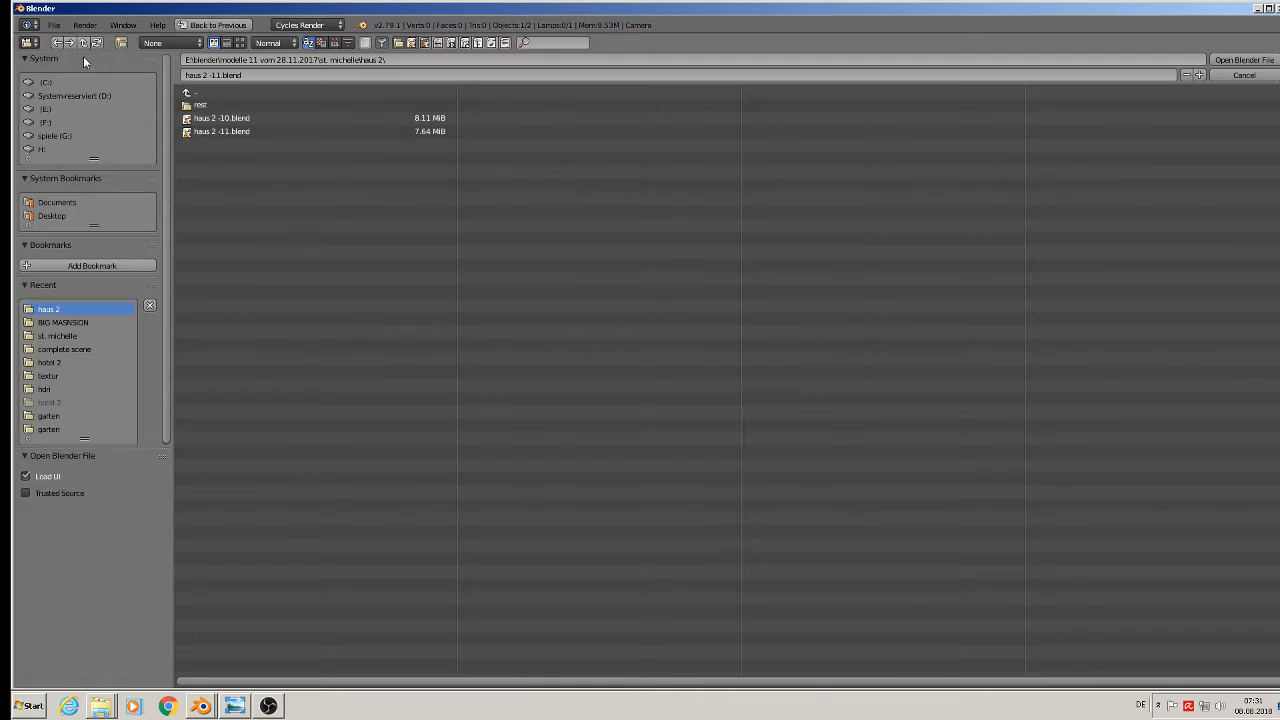
left_click(210, 92)
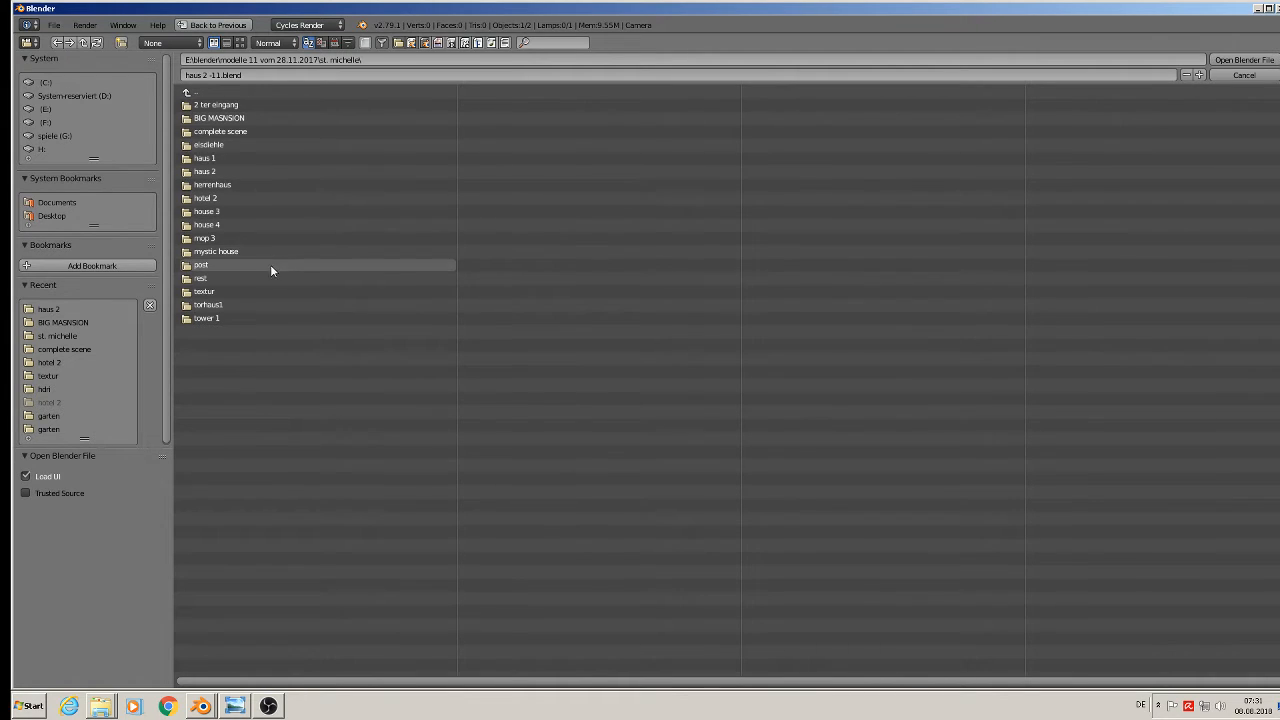
left_click(241, 159)
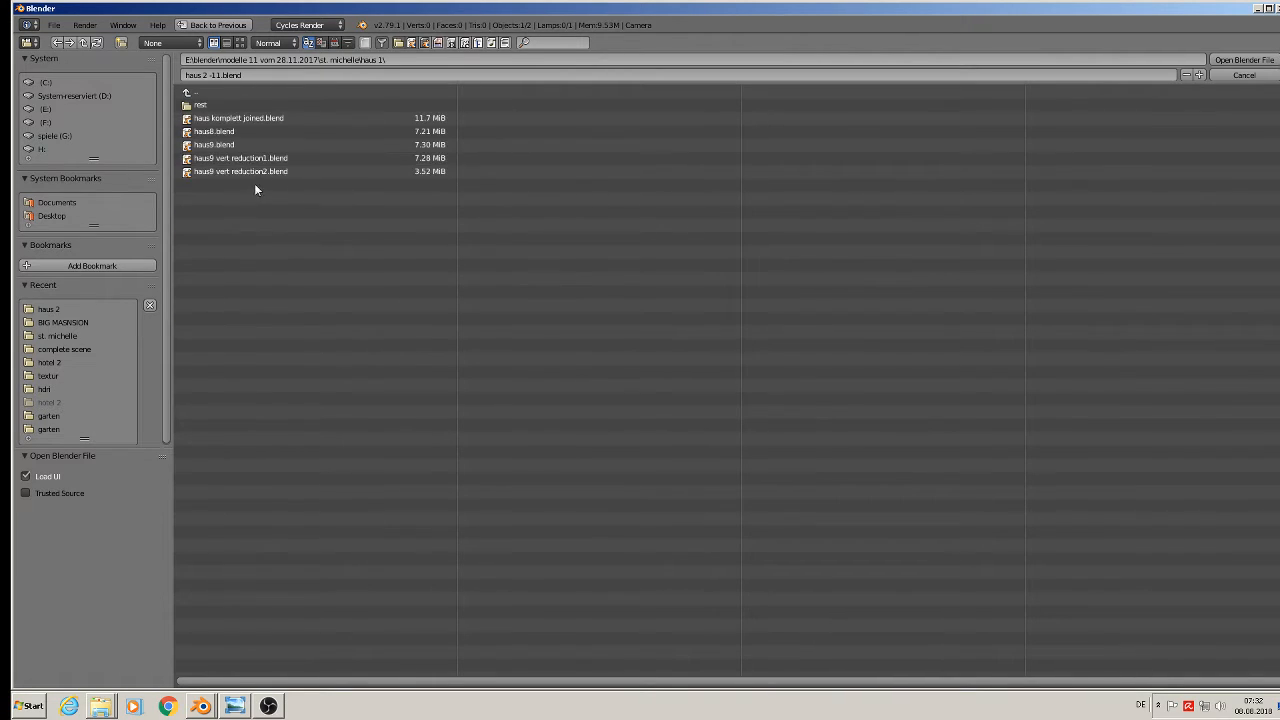
double_click(245, 147)
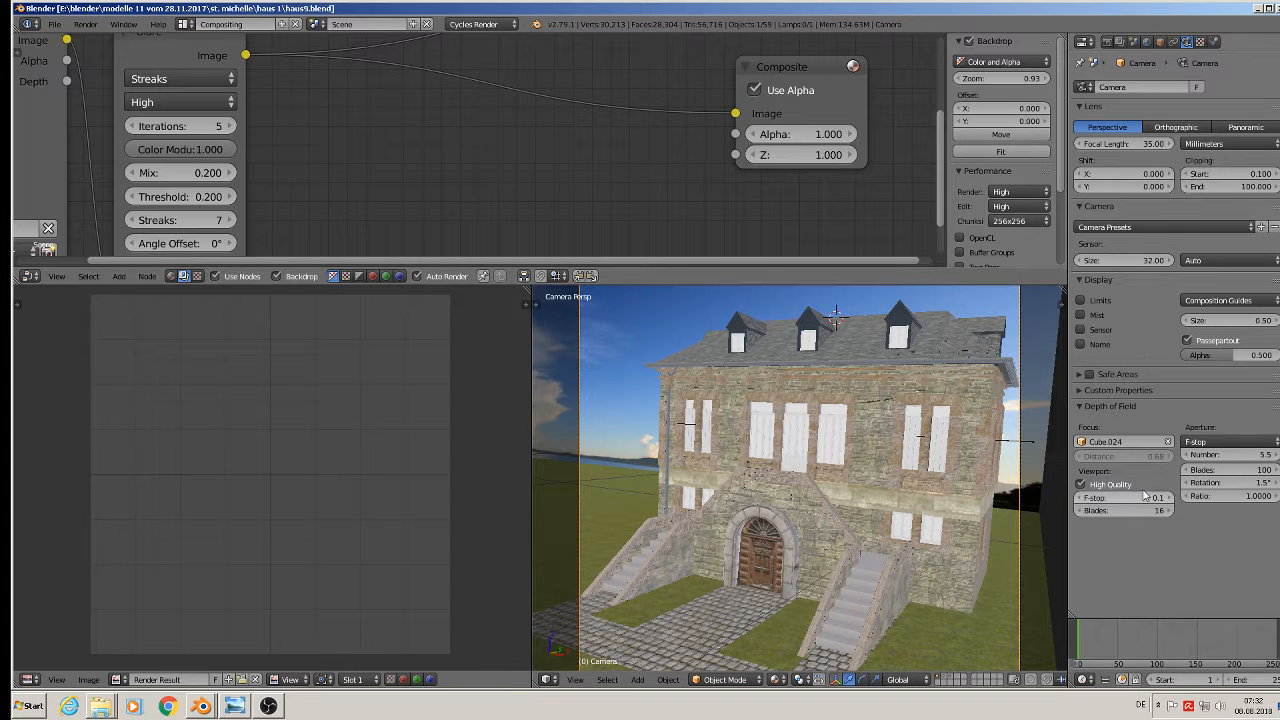
Switch the haus9.blend window to the Default screen layout and leave the camera view
left_click(181, 23)
left_click(206, 86)
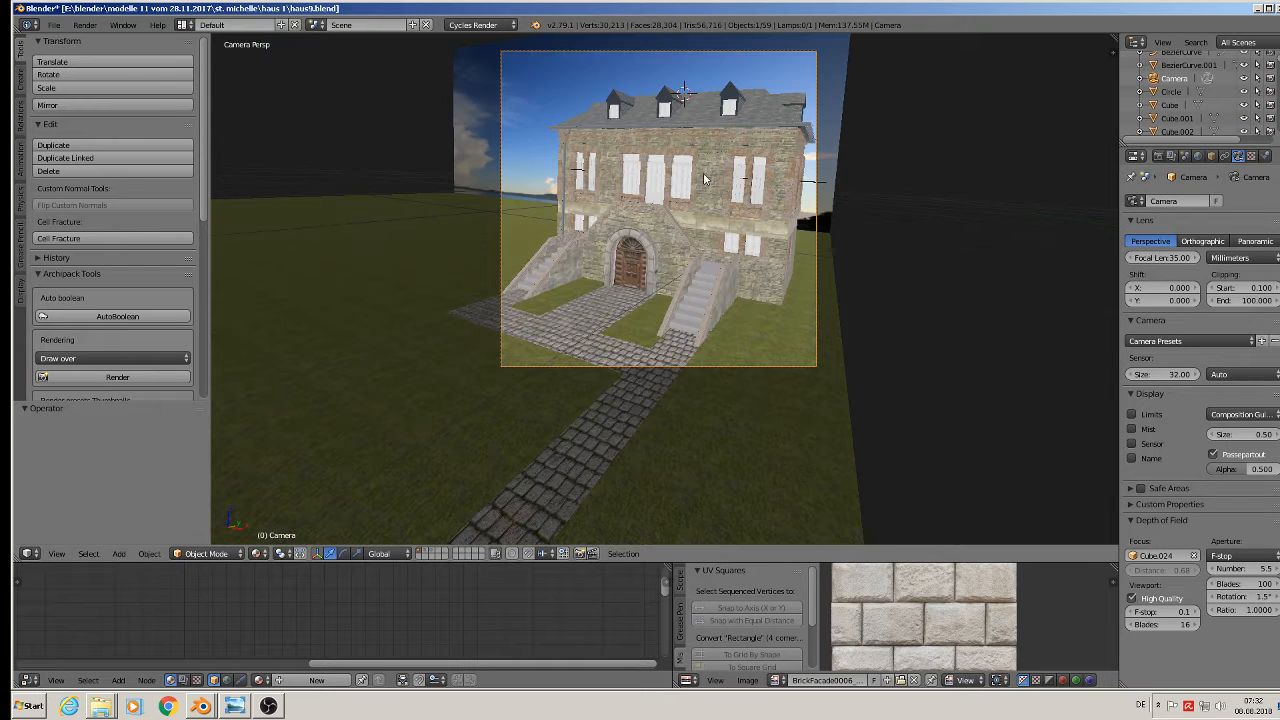
key("KP_0")
In the roof mesh, raise the middle front dormer and its rear counterpart 0.162 along Z and separate them into their own object
middle_click_drag(730, 184, 736, 543)
scroll(761, 405, "up", 1)
middle_click_drag(711, 396, 456, 117)
scroll(621, 417, "up", 11)
right_click(689, 414)
scroll(460, 110, "up", 4)
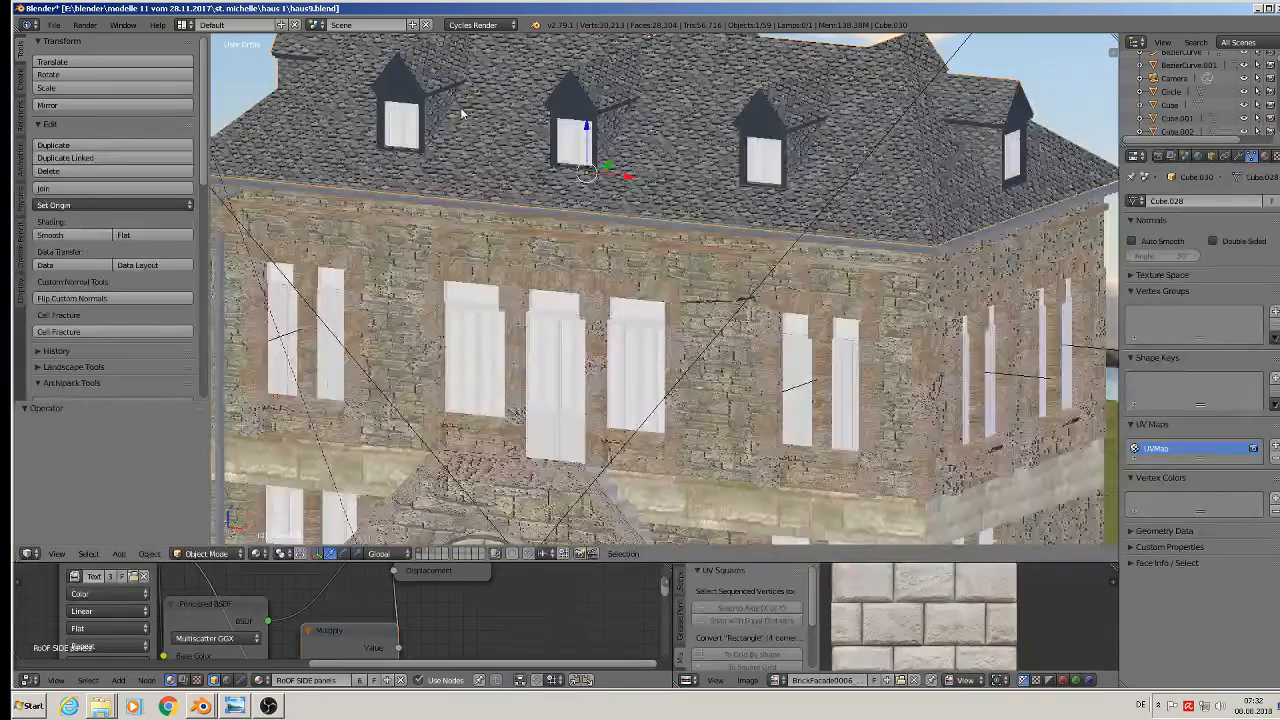
key("Tab")
scroll(462, 107, "down", 5)
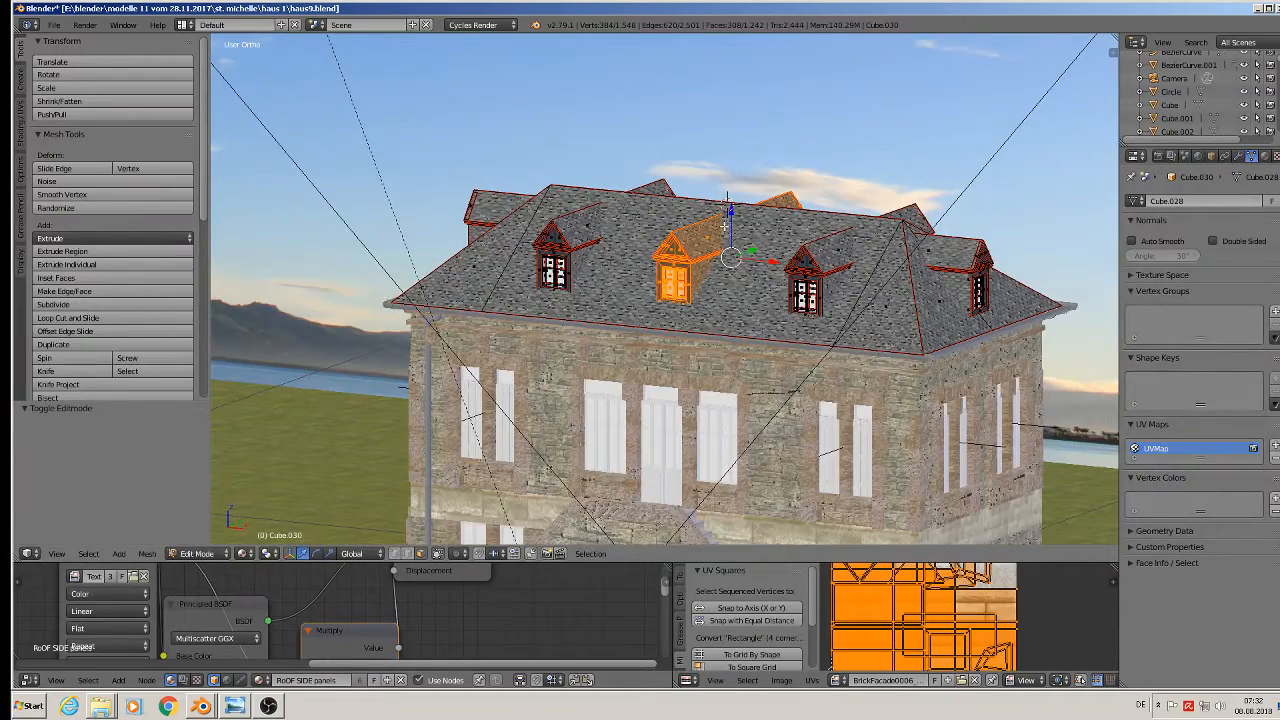
left_click_drag(725, 226, 718, 101)
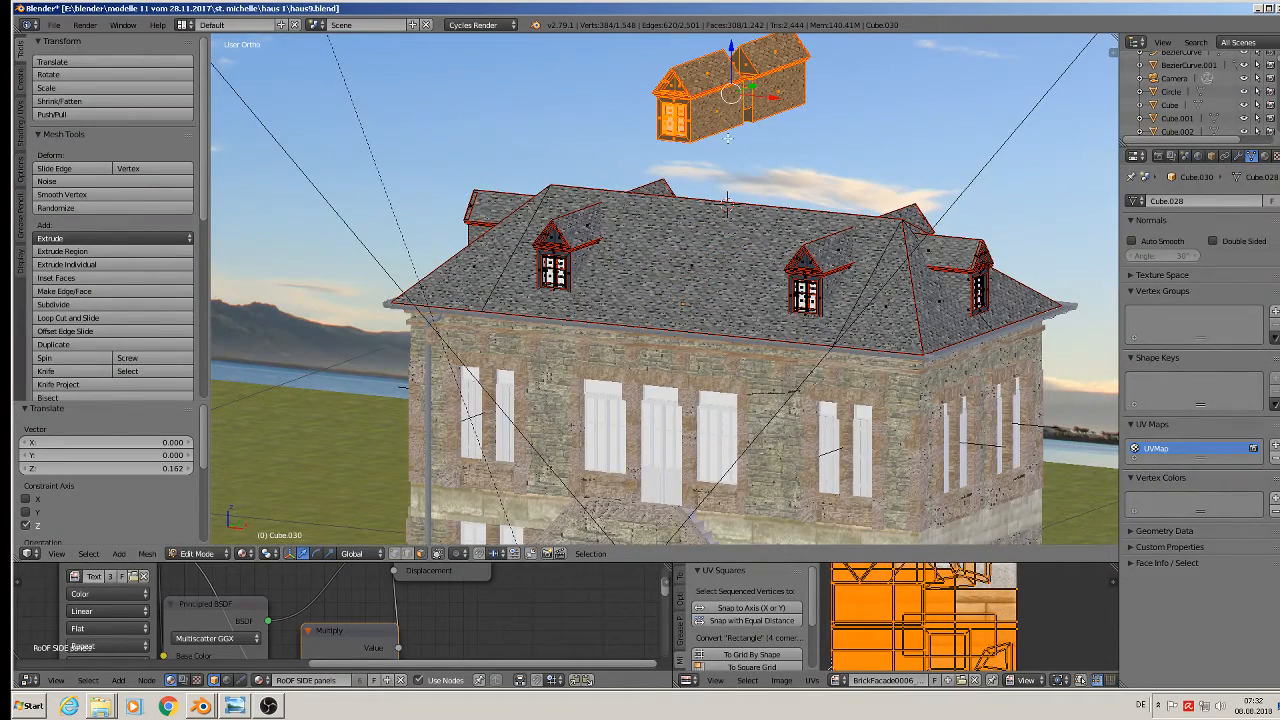
key("p")
left_click(728, 142)
key("Tab")
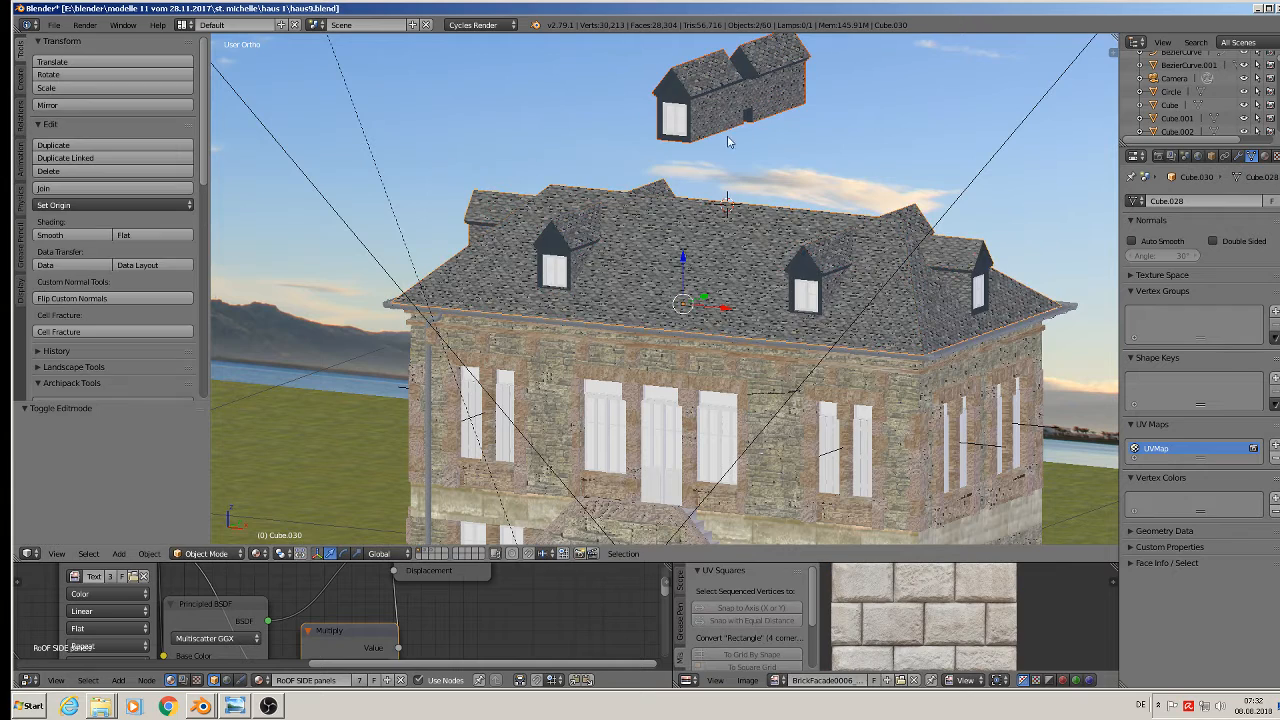
Select the separated dormer object and move it along Y, well clear of the house front
right_click(708, 114)
scroll(726, 187, "down", 3)
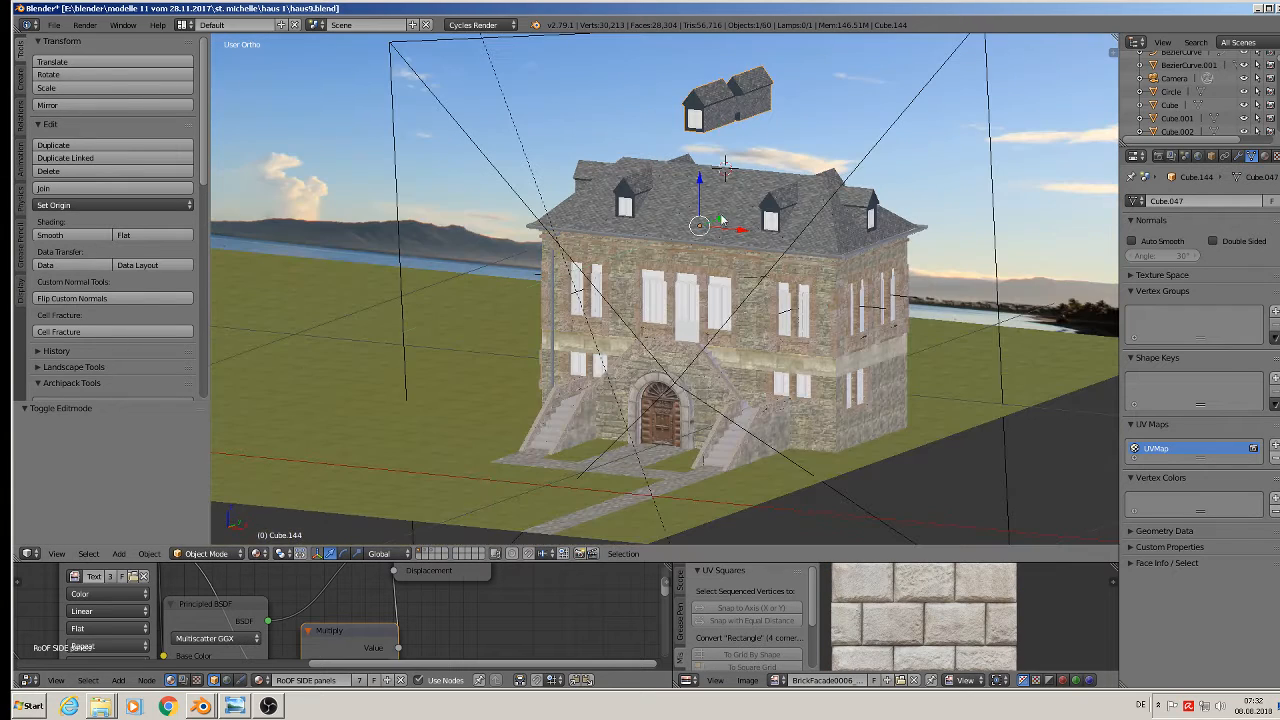
left_click_drag(721, 219, 304, 379)
middle_click_drag(355, 316, 600, 290, "shift")
middle_click_drag(660, 310, 475, 259)
scroll(545, 210, "up", 4)
In a side view with hidden geometry selectable, box-select the rear dormer half and delete it, keeping only the front dormer
key("Tab")
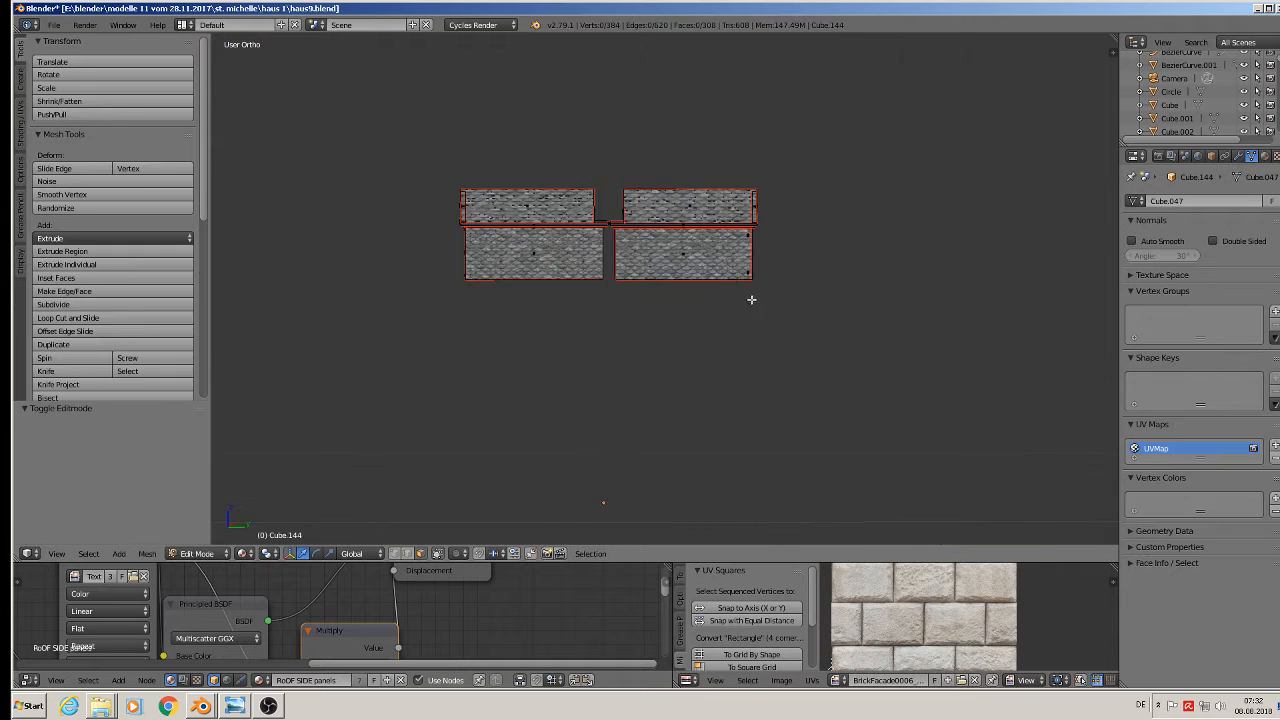
scroll(751, 299, "up", 3)
scroll(470, 530, "down", 1)
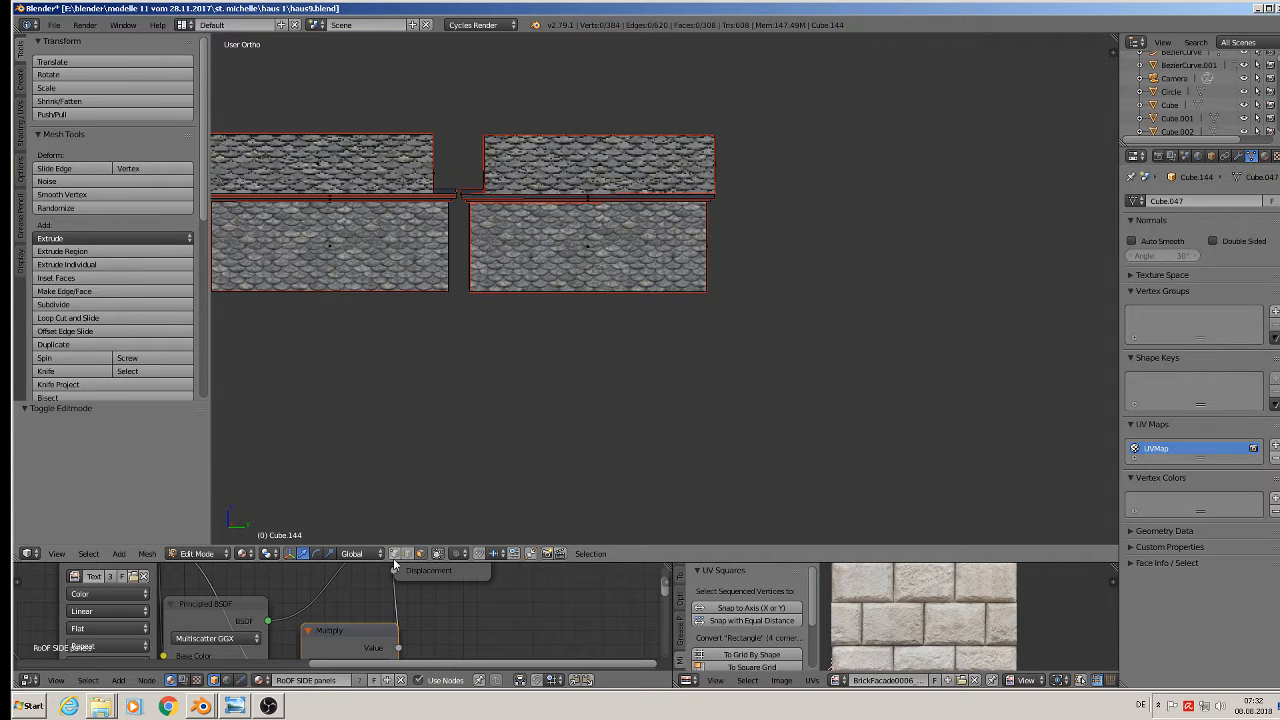
left_click(438, 555)
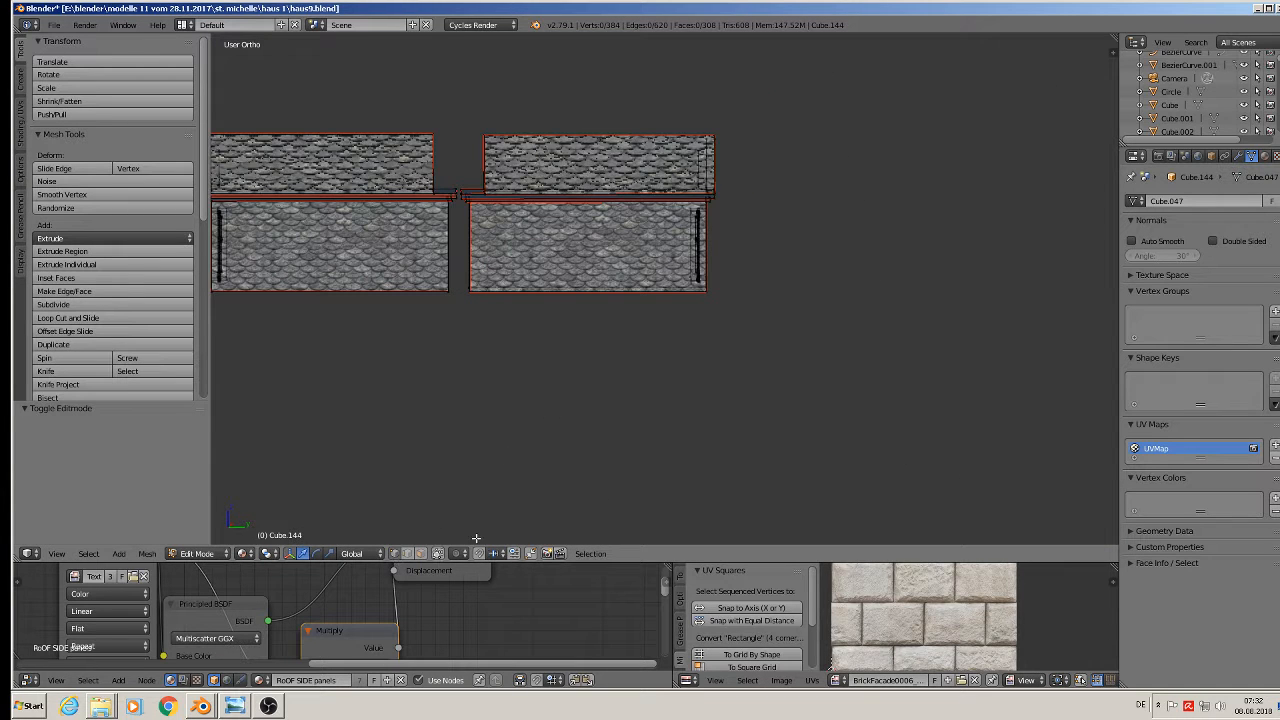
key("b")
left_click_drag(787, 317, 461, 103)
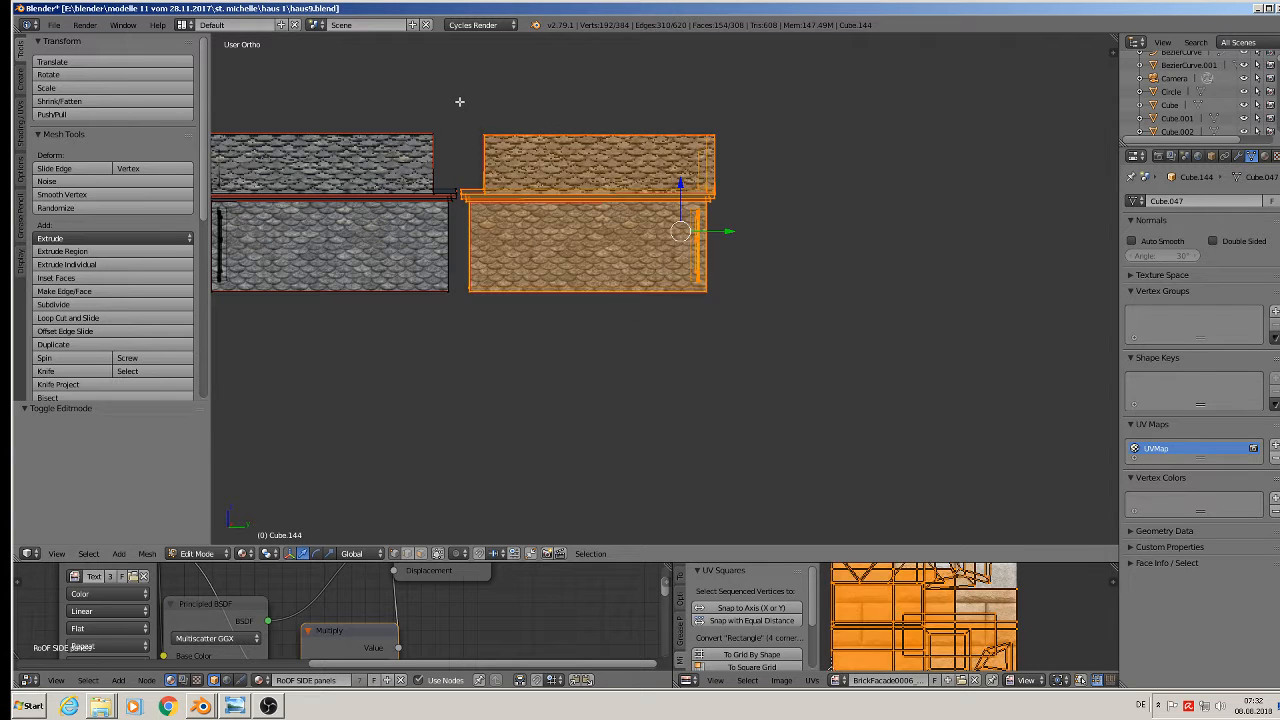
key("x")
left_click(461, 103)
scroll(466, 206, "down", 3)
middle_click_drag(548, 272, 605, 302)
key("Tab")
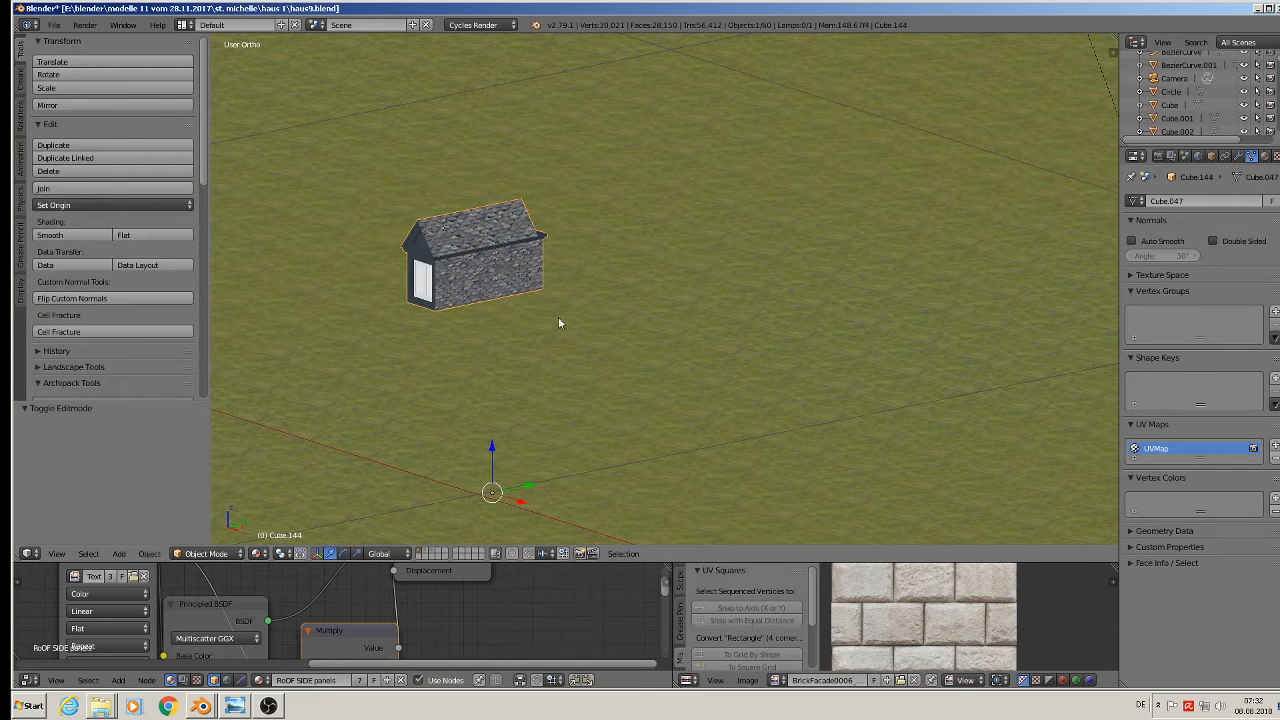
Set the dormer's origin to its geometry and copy the dormer
left_click(82, 205)
left_click(98, 237)
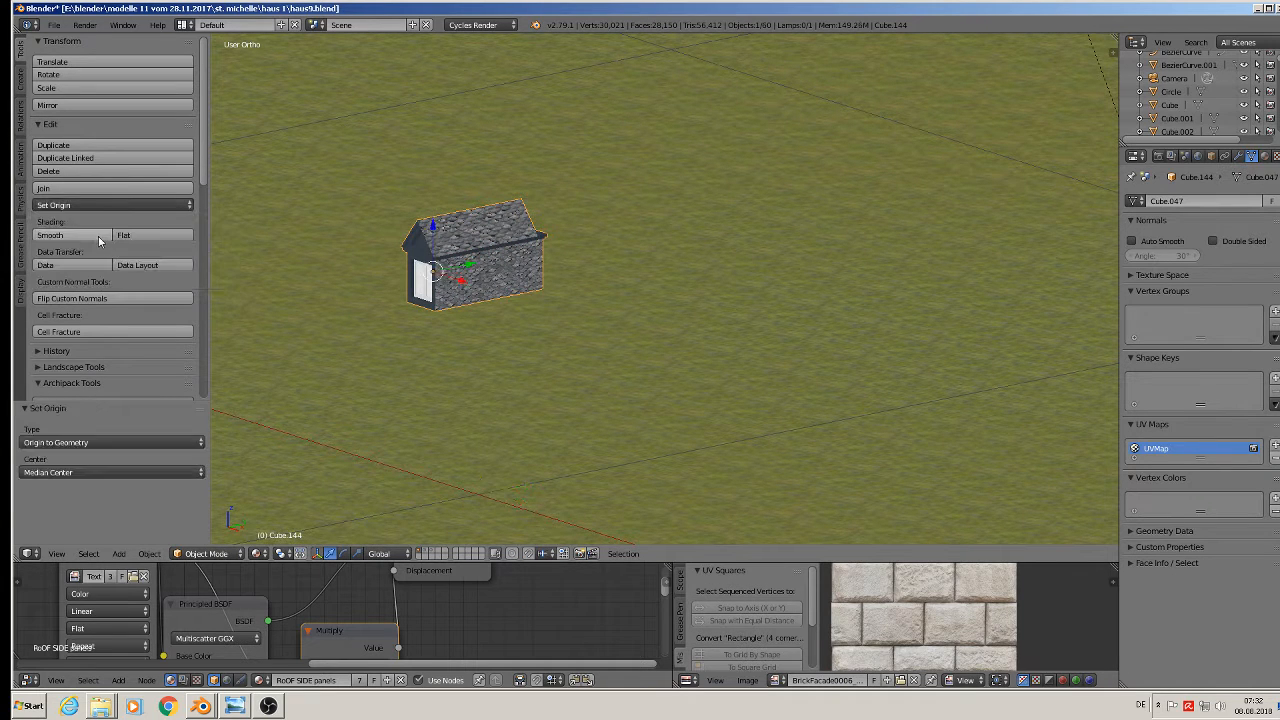
key("ctrl+c")
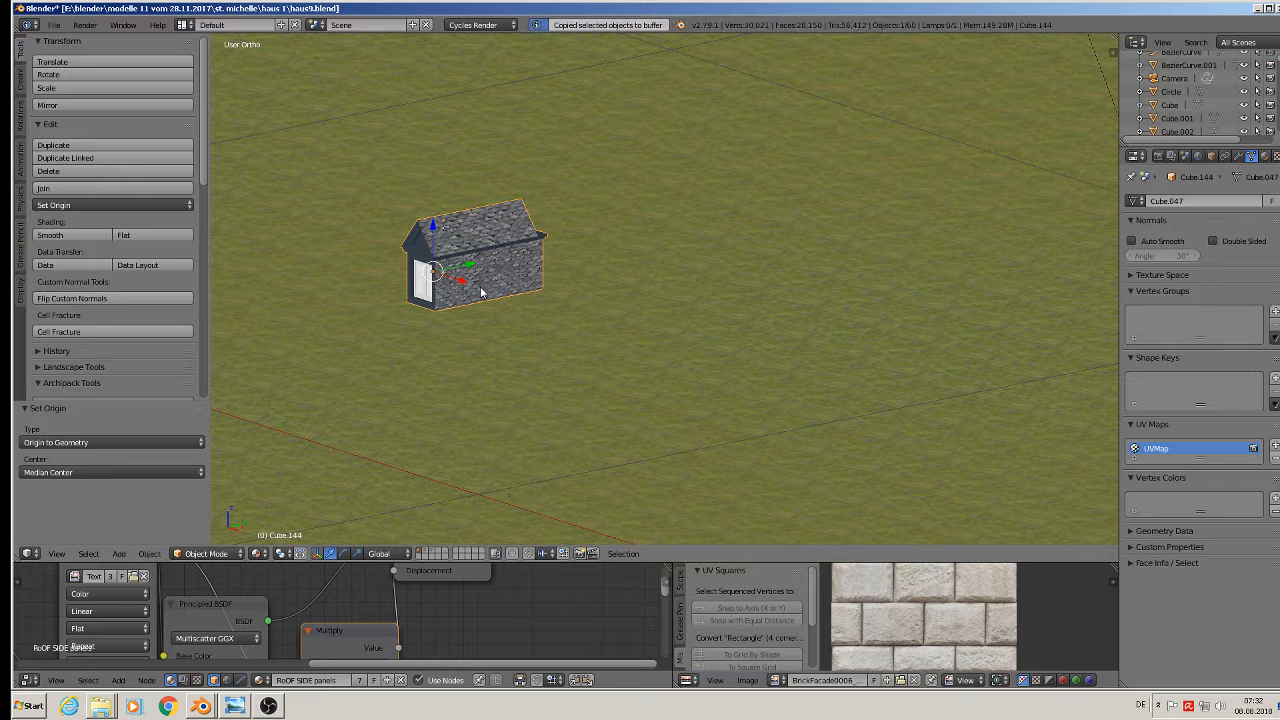
Switch to the big mansion 1.blend window and paste the copied dormer into the scene
left_click(244, 660)
scroll(430, 355, "down", 3)
scroll(675, 233, "up", 3)
left_click(651, 268)
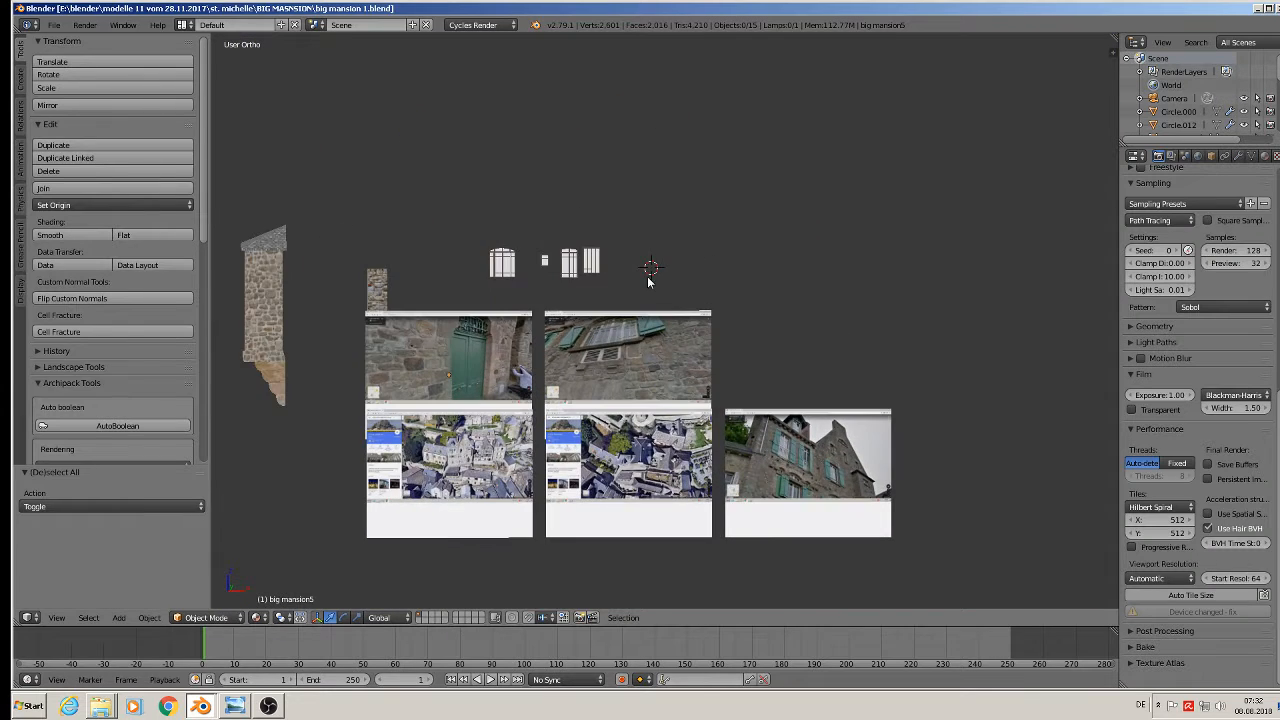
key("ctrl+v")
scroll(521, 374, "down", 4)
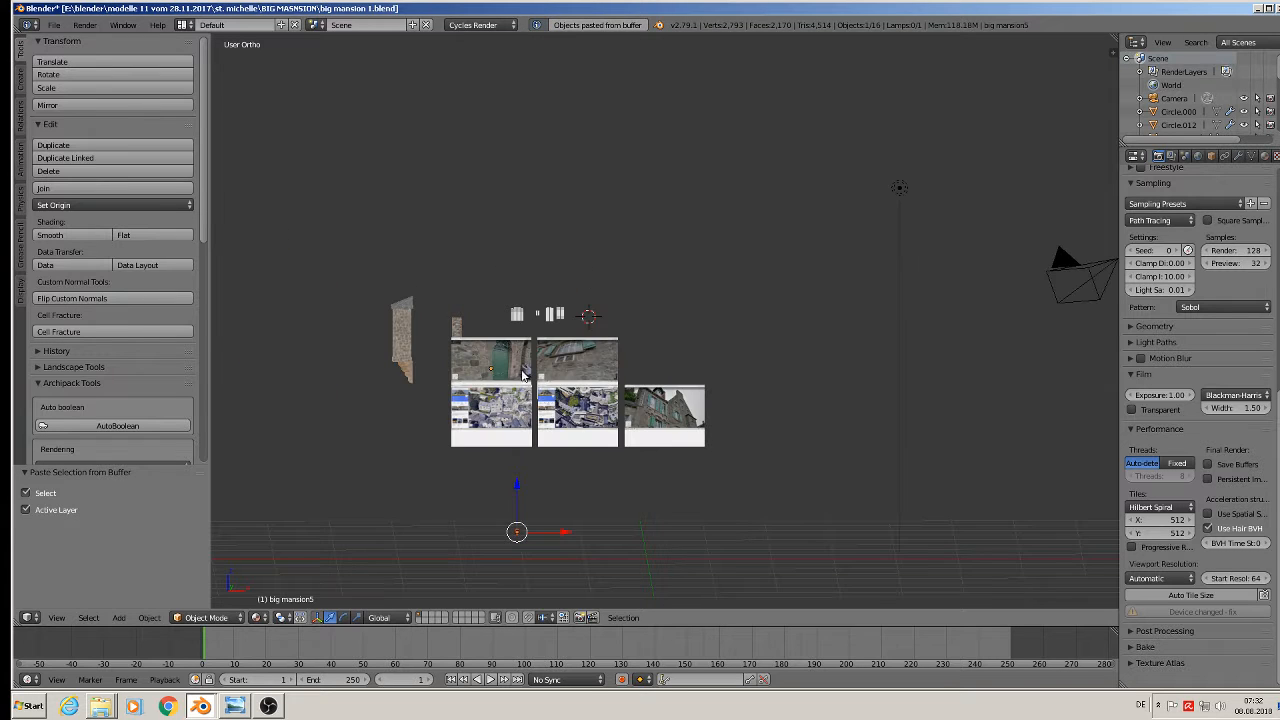
Move the pasted dormer up beside the windows above the reference photos, scale it up and deselect everything
left_click_drag(521, 502, 531, 311)
key("s")
left_click(653, 407)
key("a")
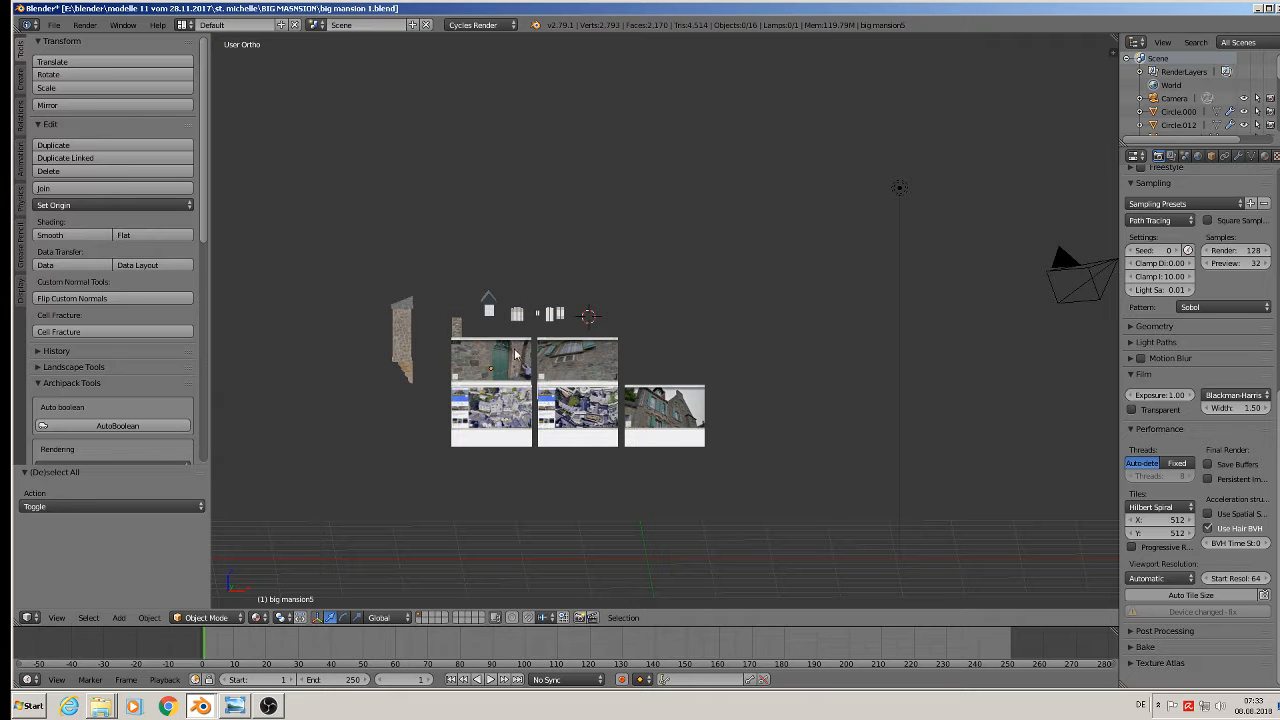
Save big mansion 1.blend and close the haus9.blend window without saving its changes
left_click(57, 31)
left_click(87, 128)
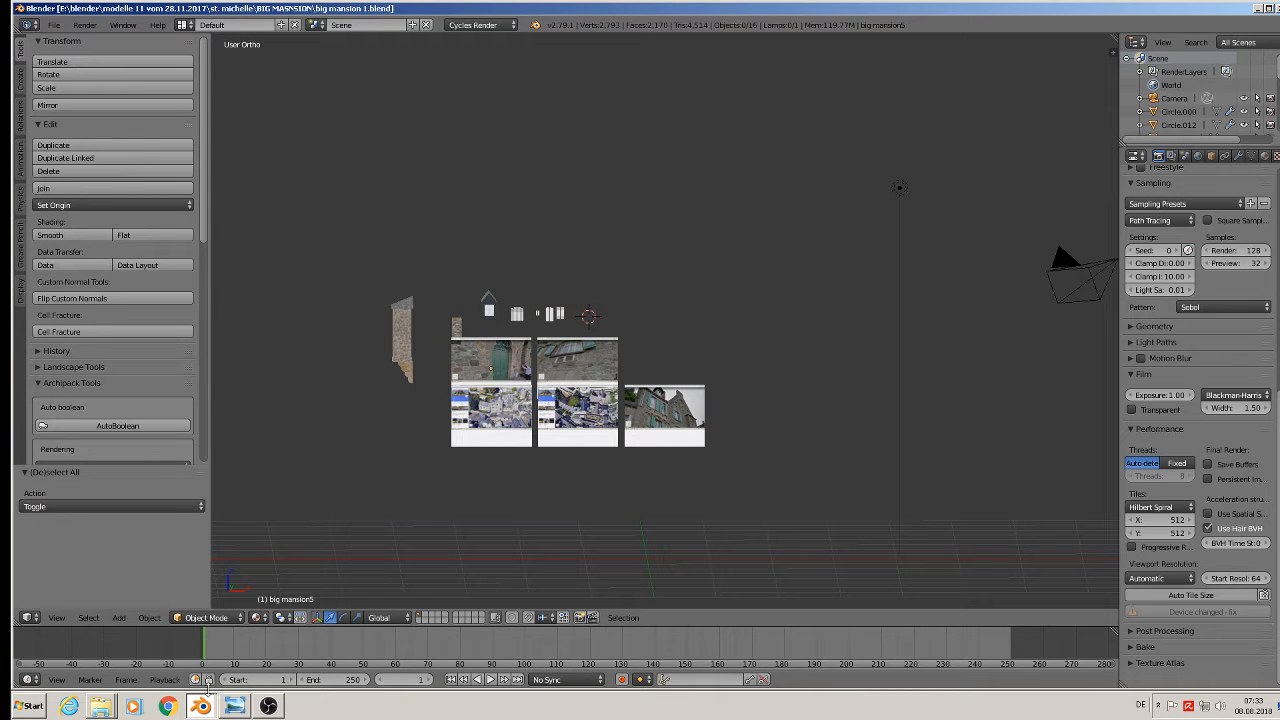
left_click(199, 711)
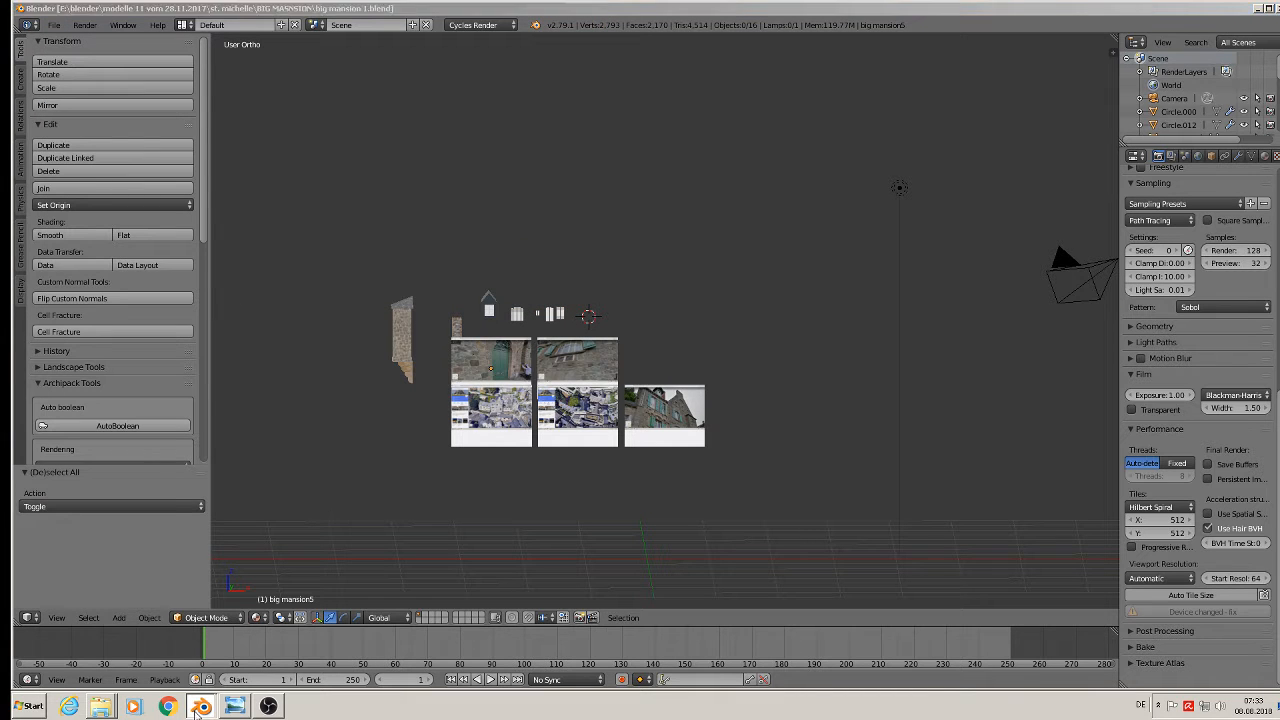
left_click(250, 686)
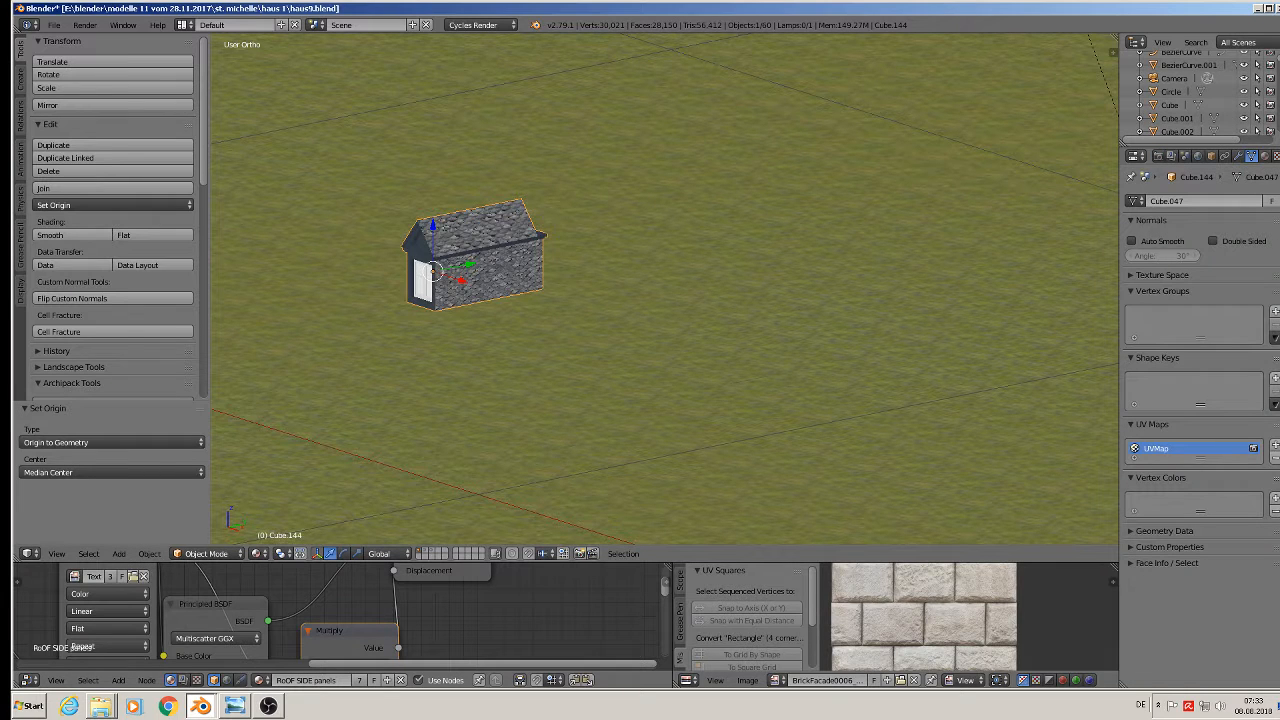
left_click(1279, 8)
left_click(638, 392)
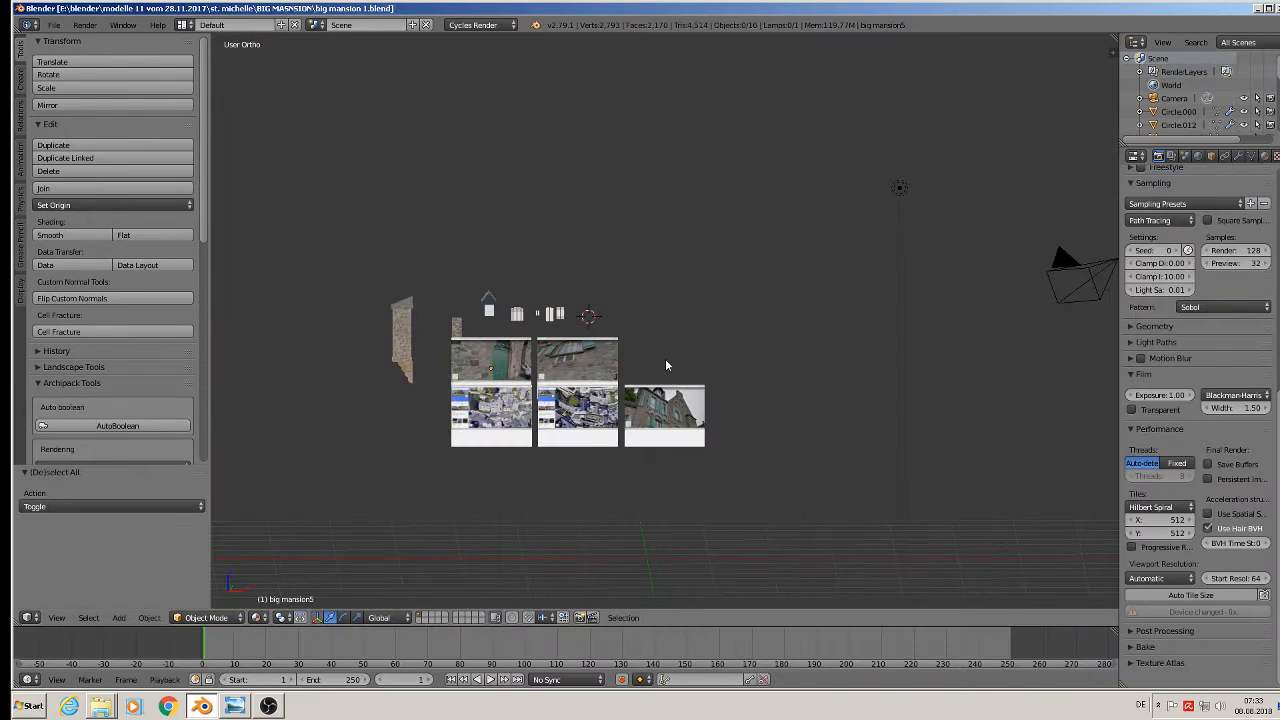
Add a cube over the top-down aerial photo of the mansion and scale it down to about 0.061
scroll(548, 295, "up", 4)
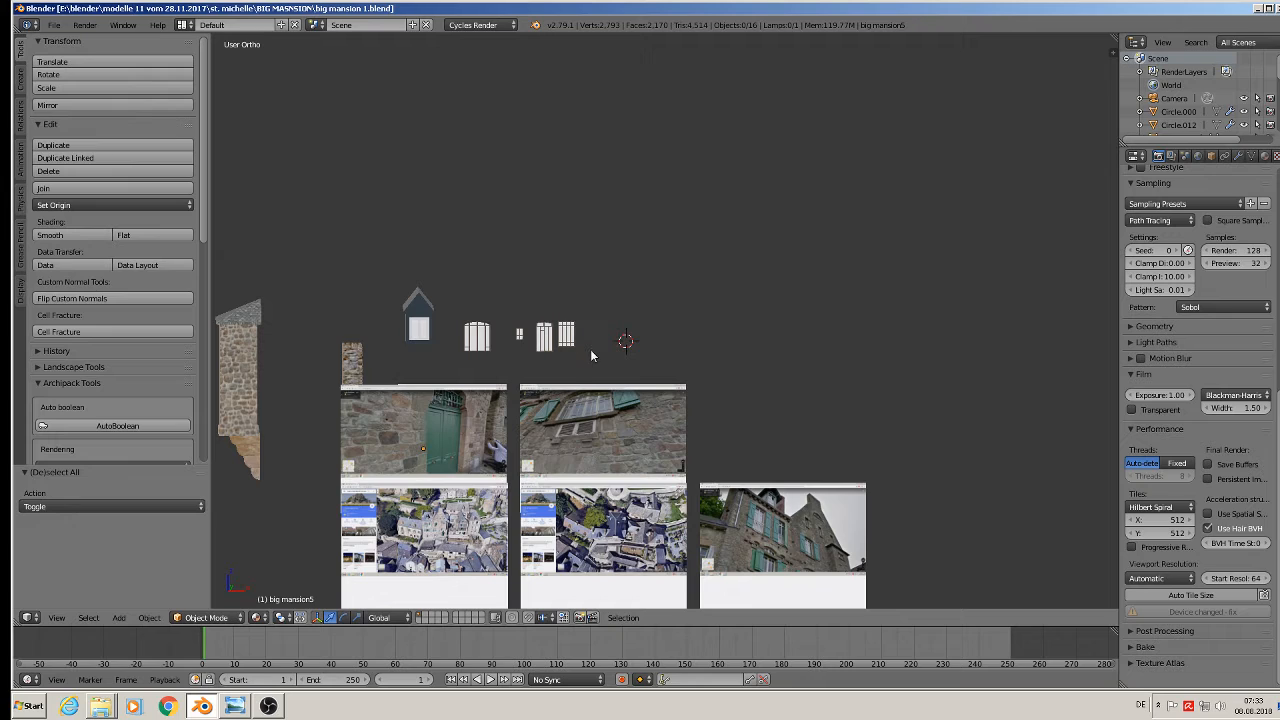
key("KP_1")
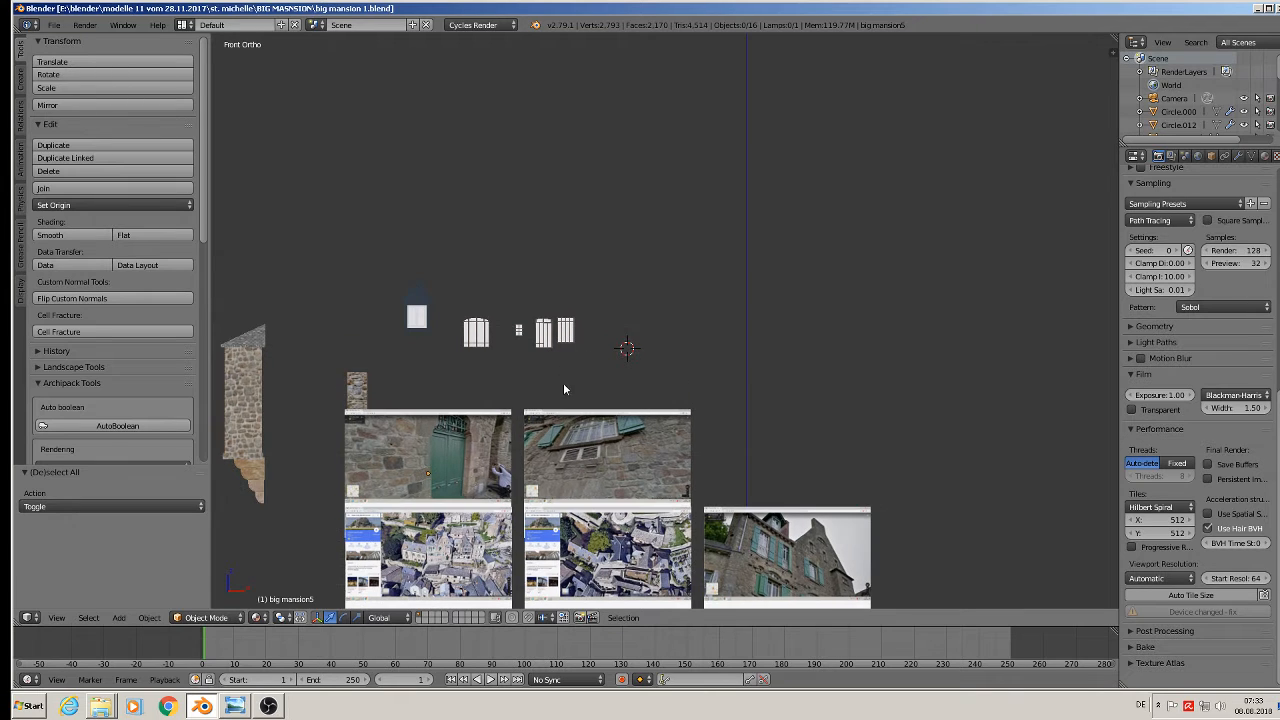
middle_click_drag(563, 383, 659, 229, "shift")
scroll(659, 229, "up", 6)
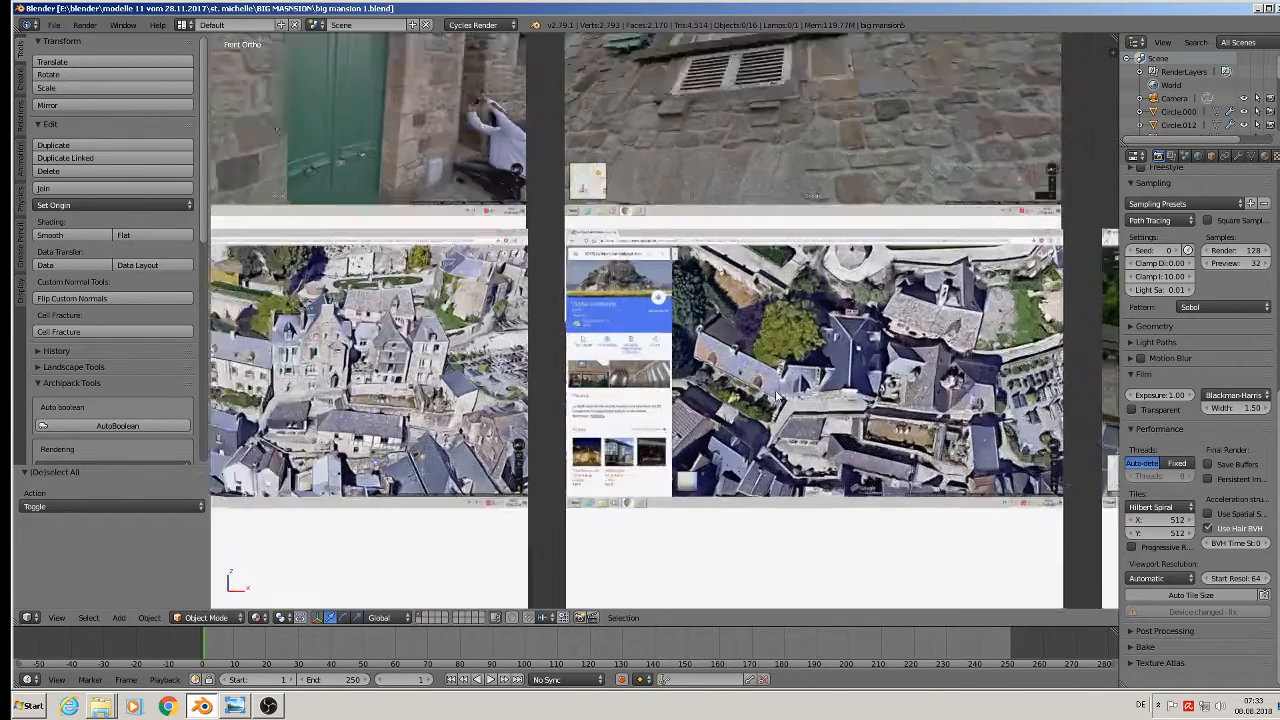
scroll(777, 397, "up", 1)
middle_click_drag(777, 397, 891, 376, "shift")
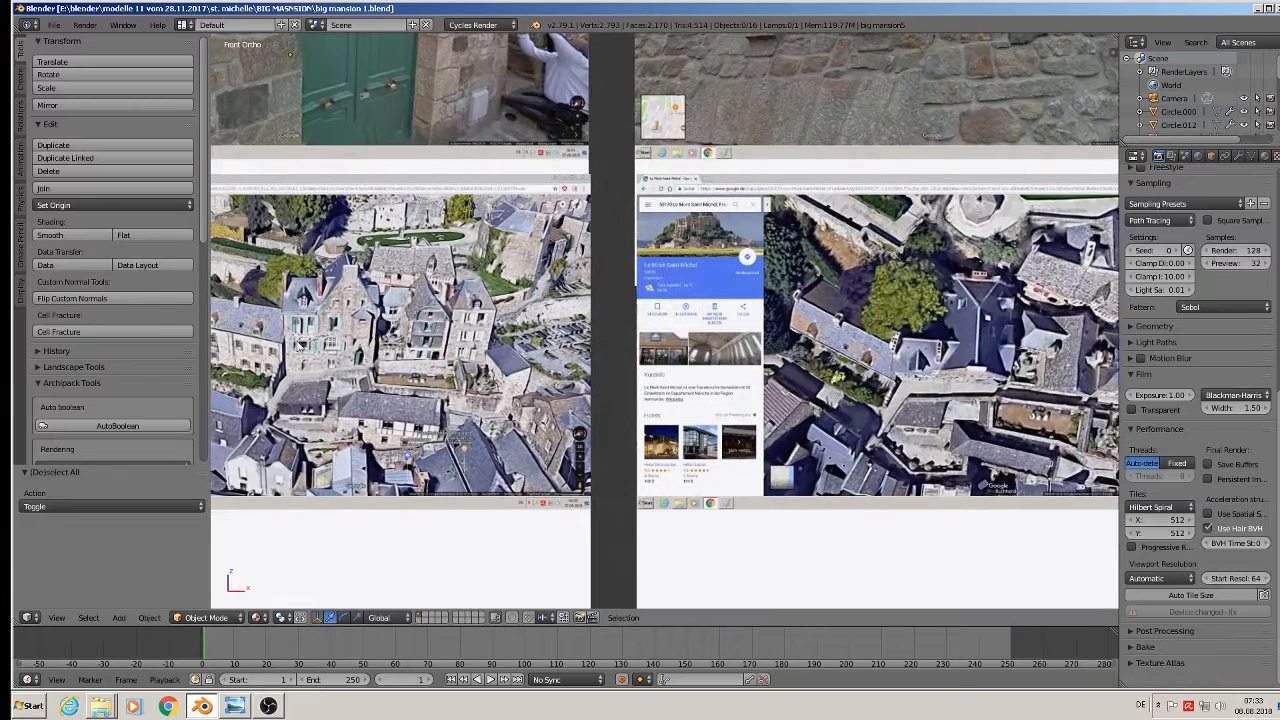
middle_click_drag(997, 362, 643, 375, "shift")
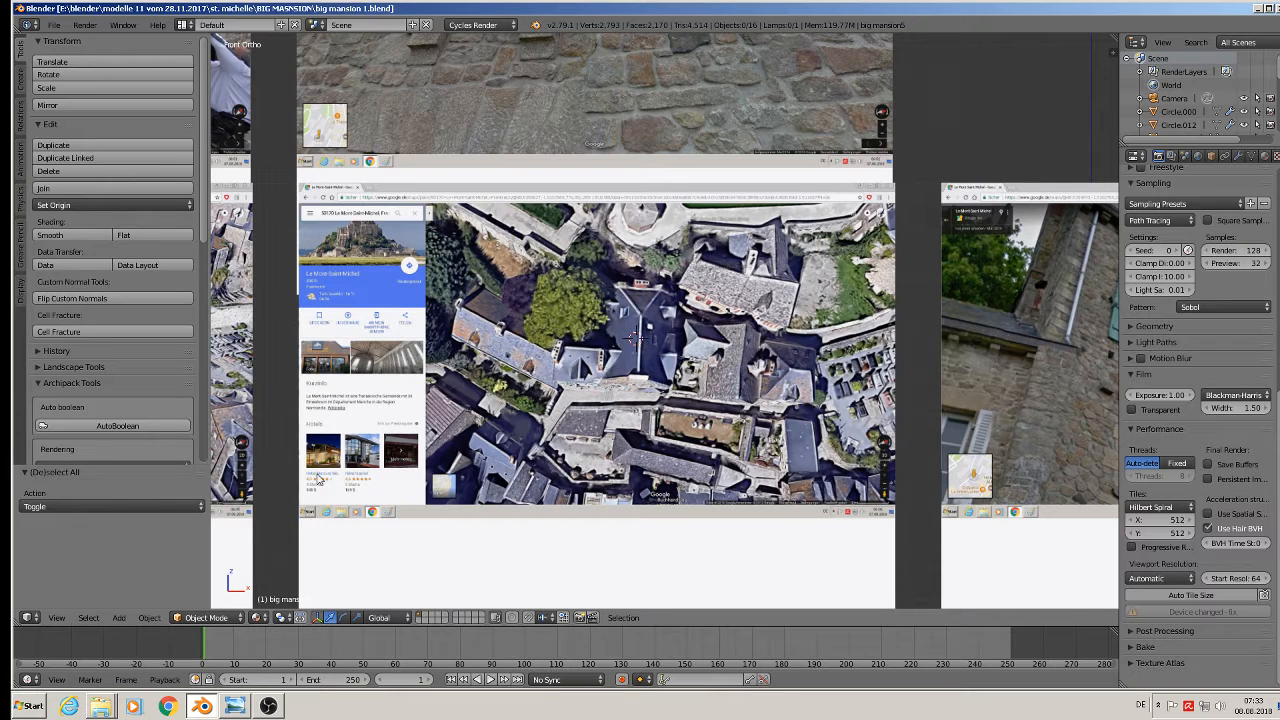
left_click(121, 618)
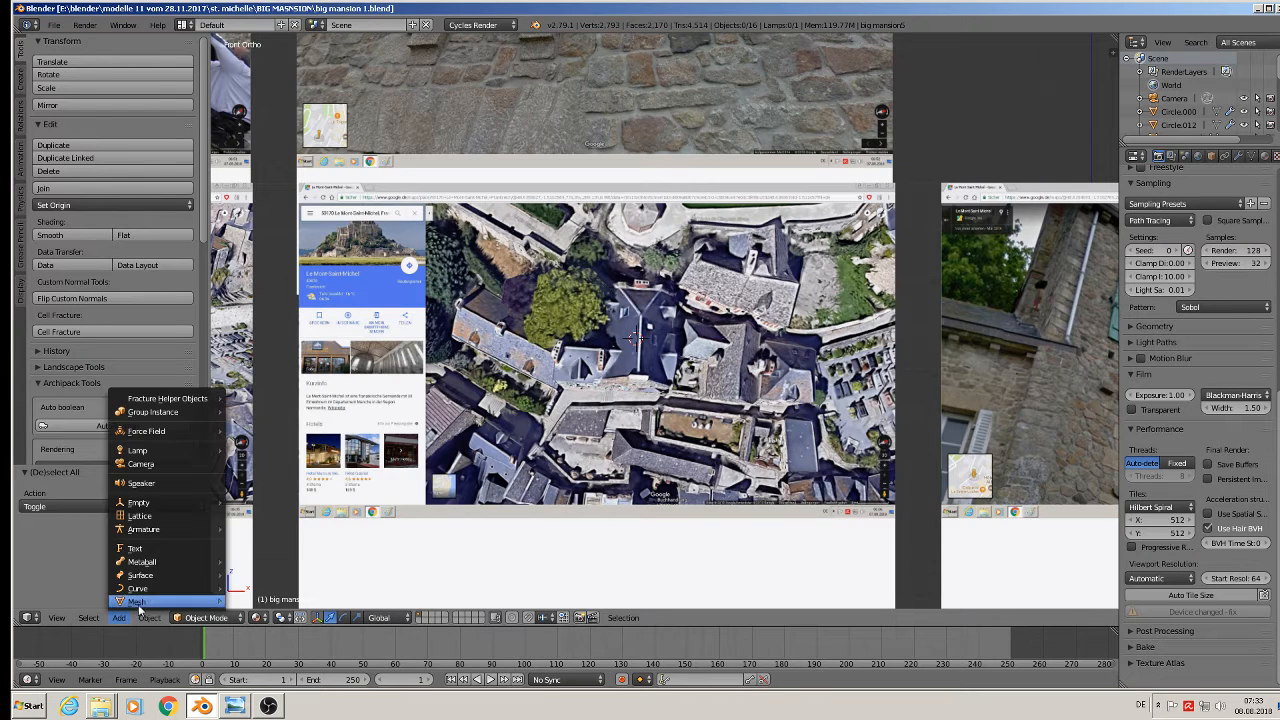
mouse_move(161, 600)
left_click(300, 299)
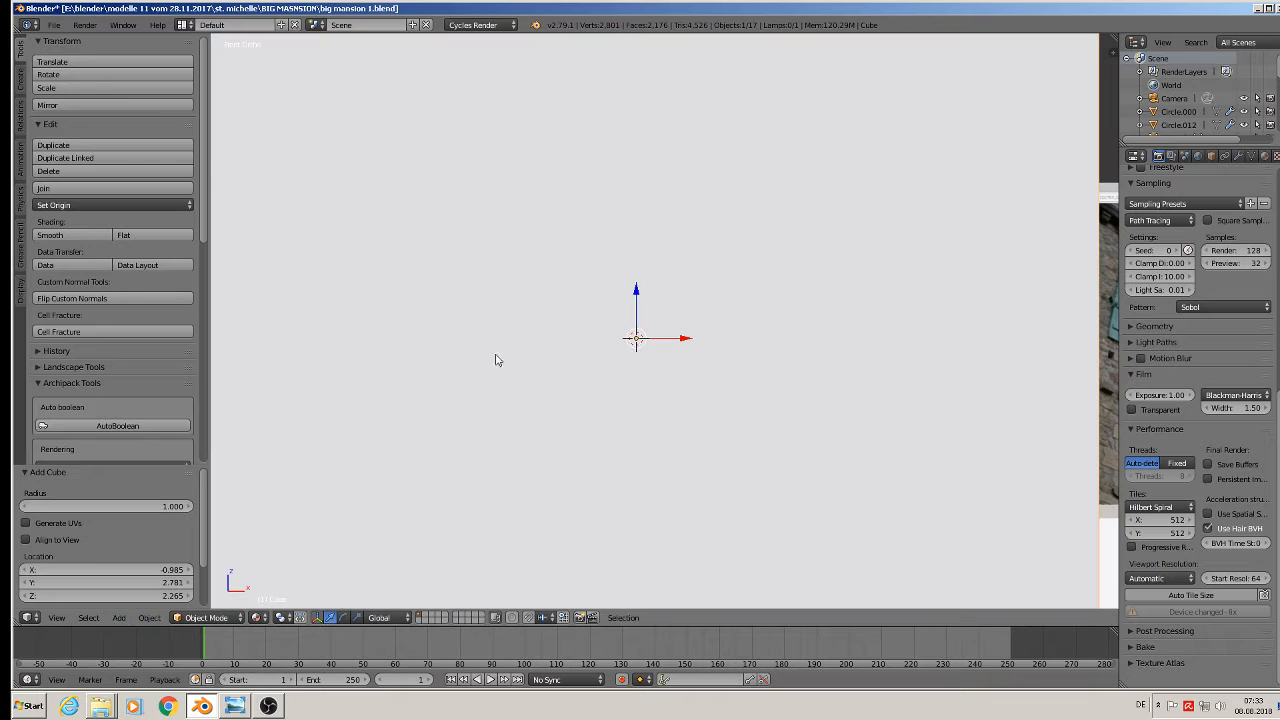
key("s")
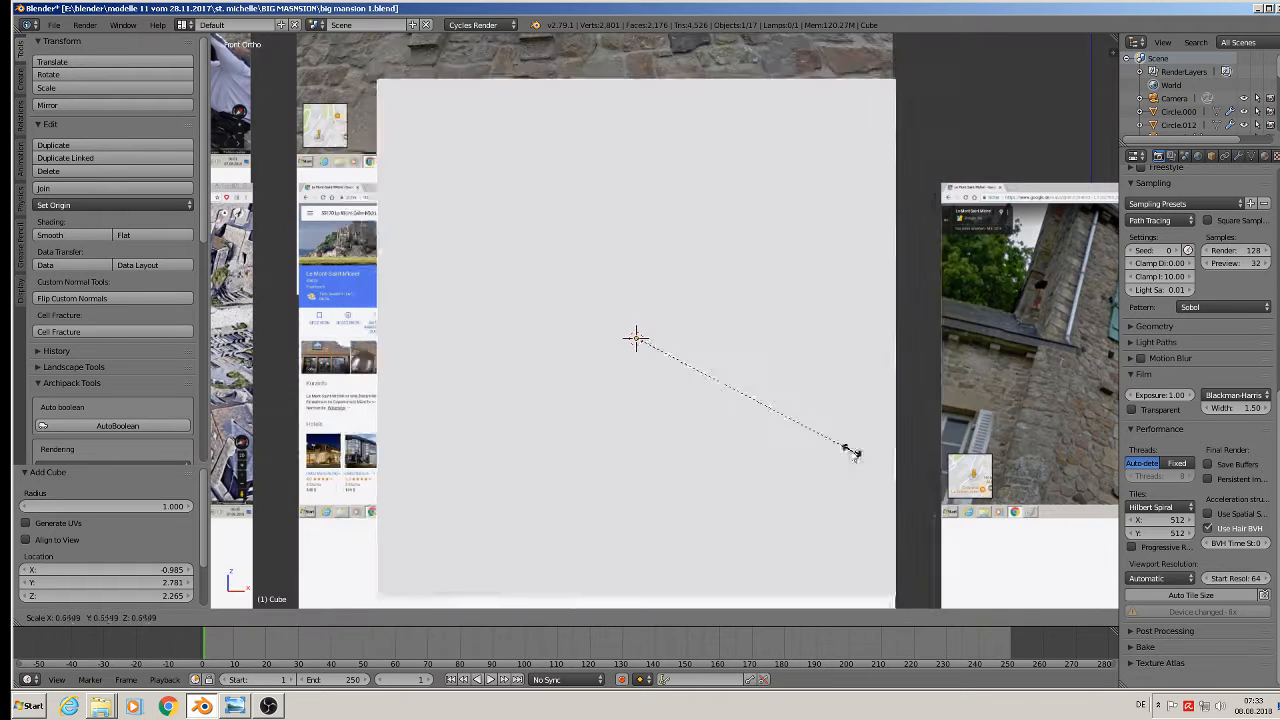
left_click(660, 334)
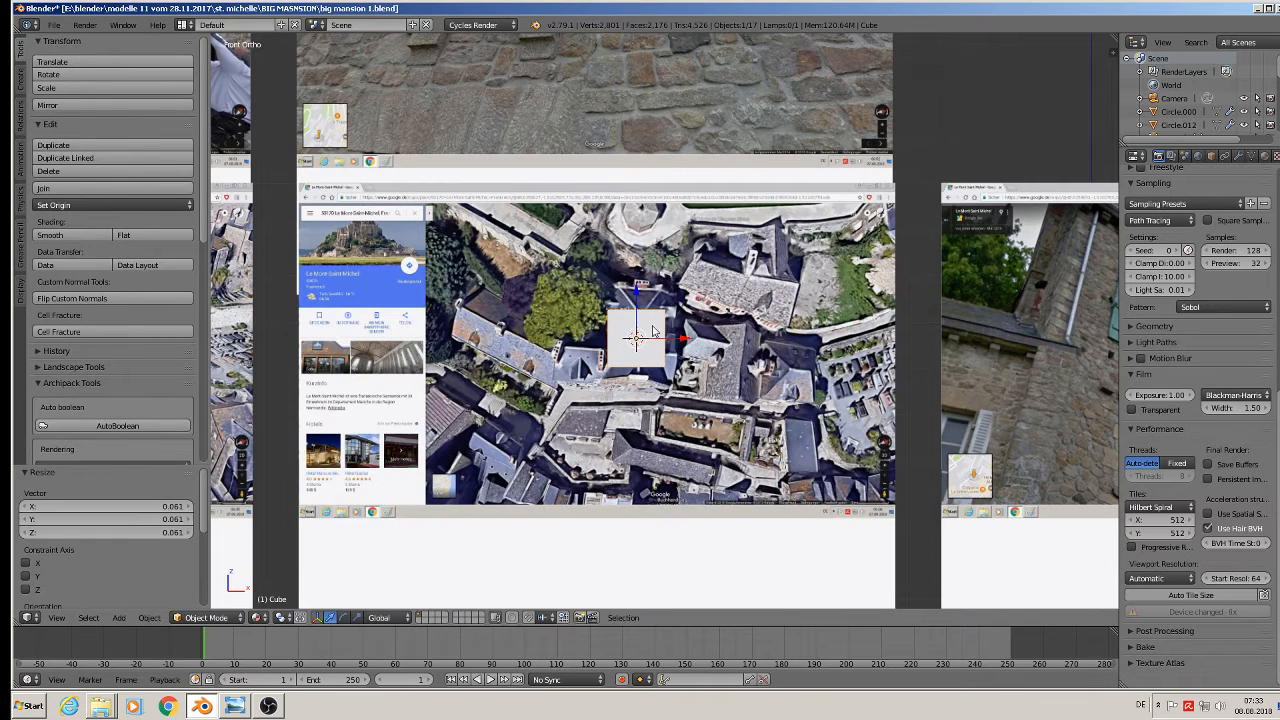
Move the cube down about 0.039 along Z and scale it up uniformly by about 1.18
key("g")
key("z")
left_click(636, 326)
key("s")
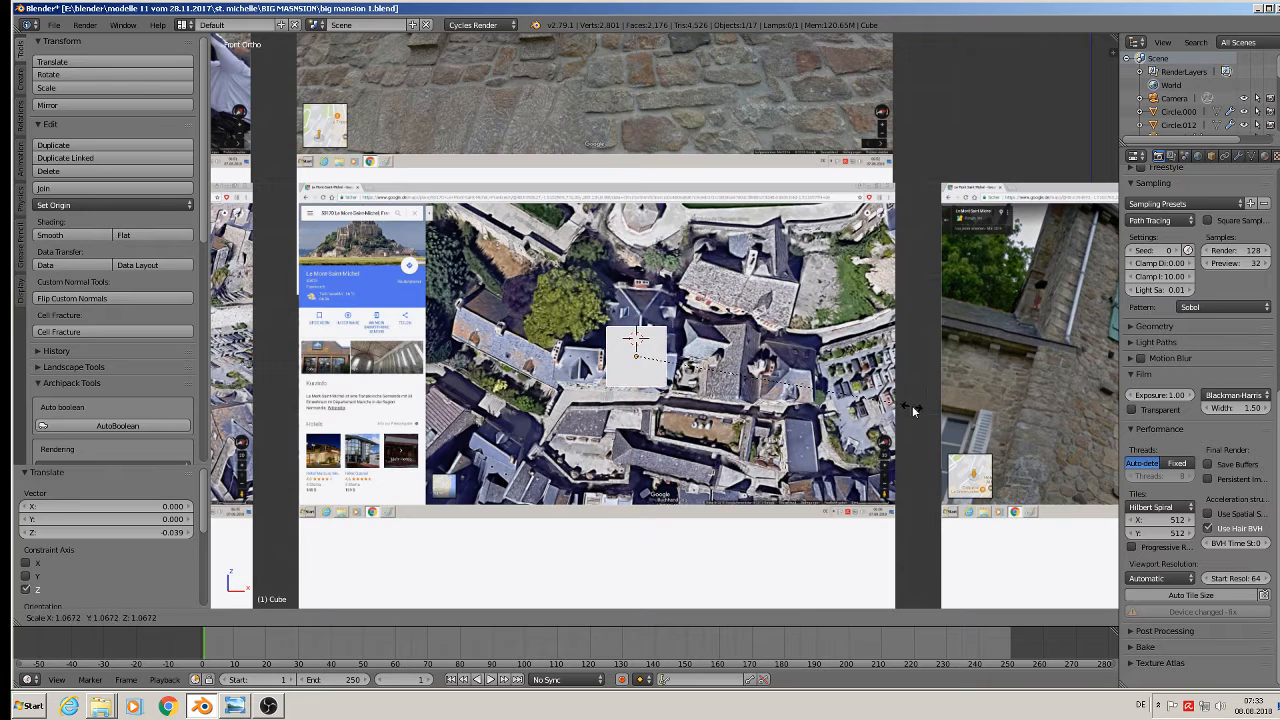
left_click(944, 418)
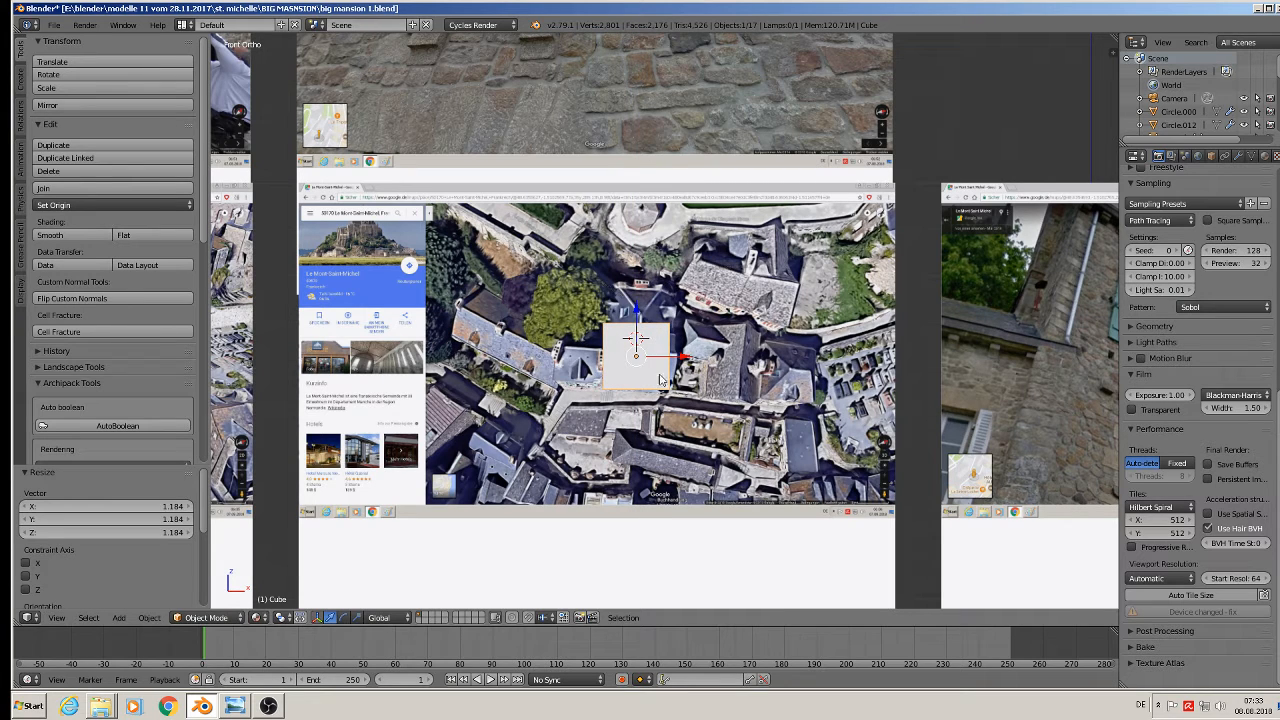
Stretch the cube along Z by about 1.67 and move it up about 0.046 over the mansion's roof
key("s")
key("z")
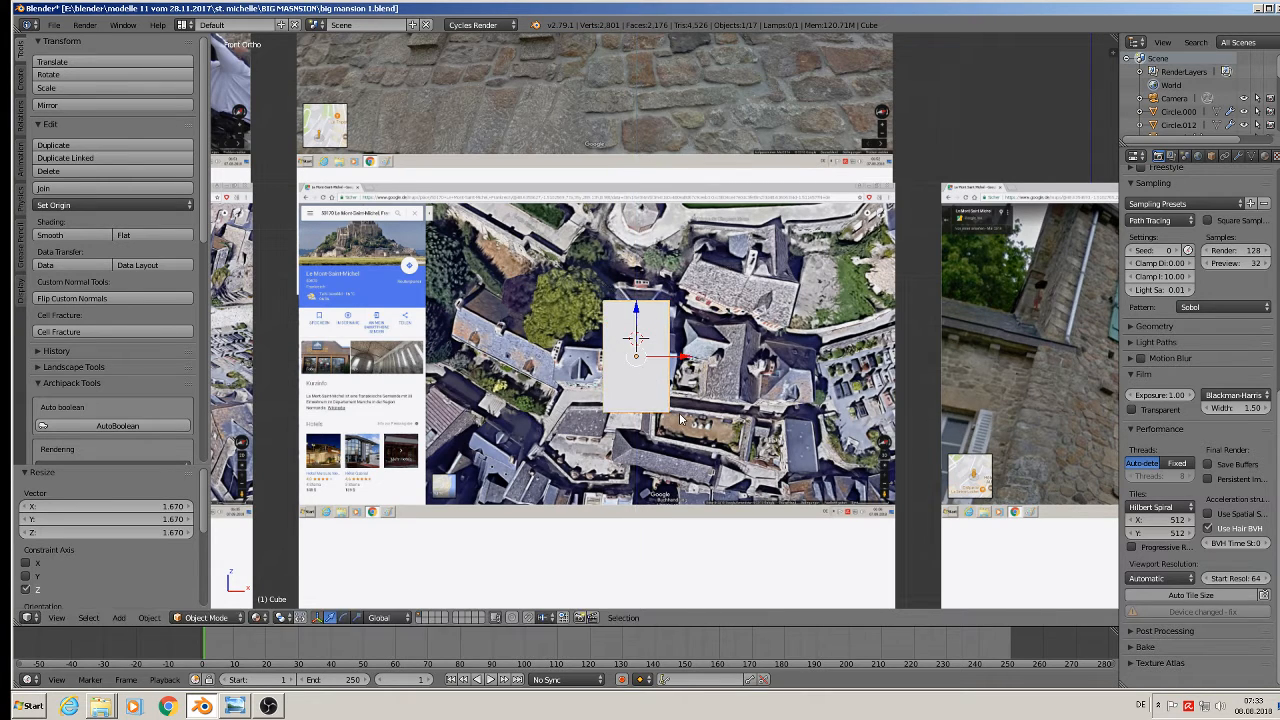
left_click(641, 325)
key("g")
left_click(641, 302)
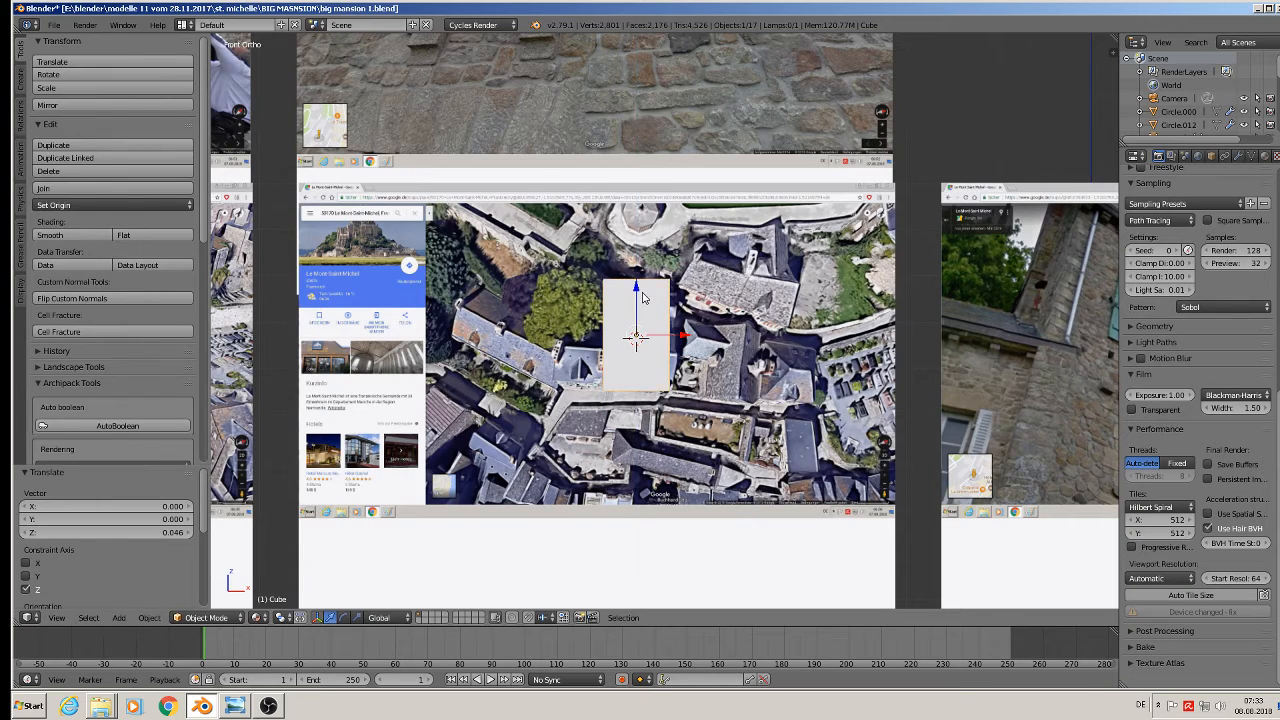
Add one centred horizontal loop cut around the cube in Edit Mode
key("KP_7")
key("Tab")
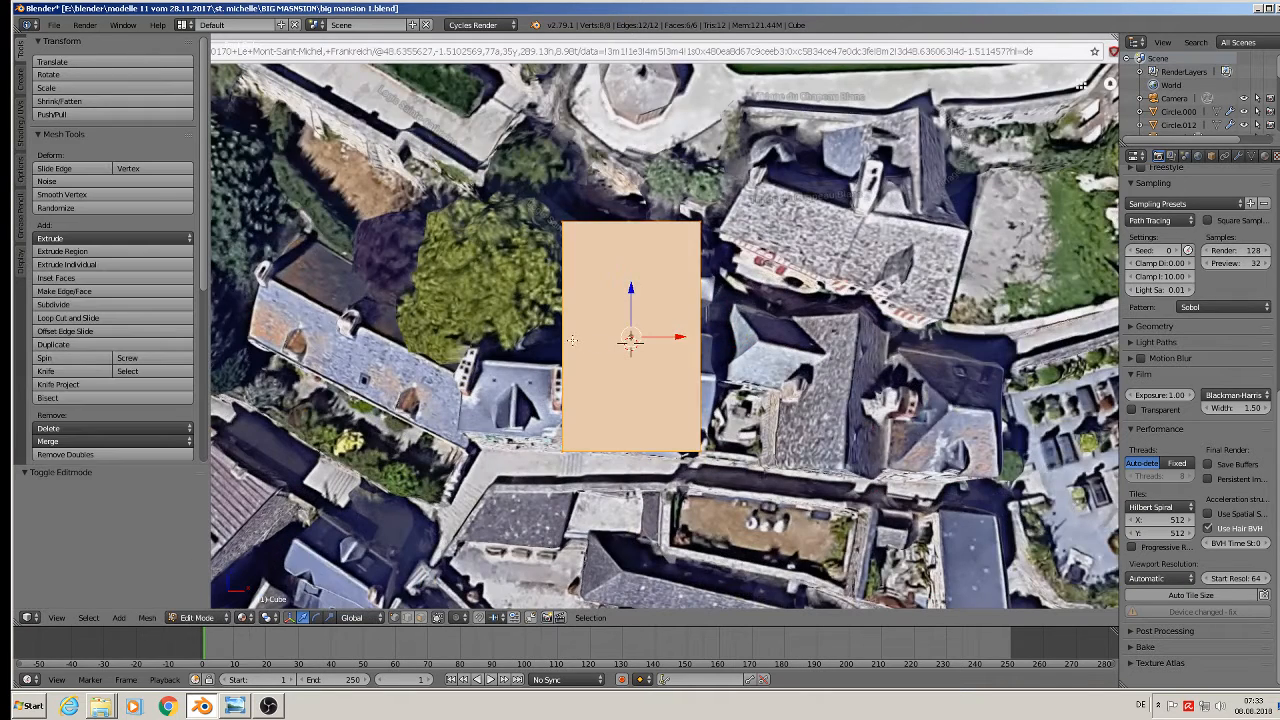
key("ctrl+r")
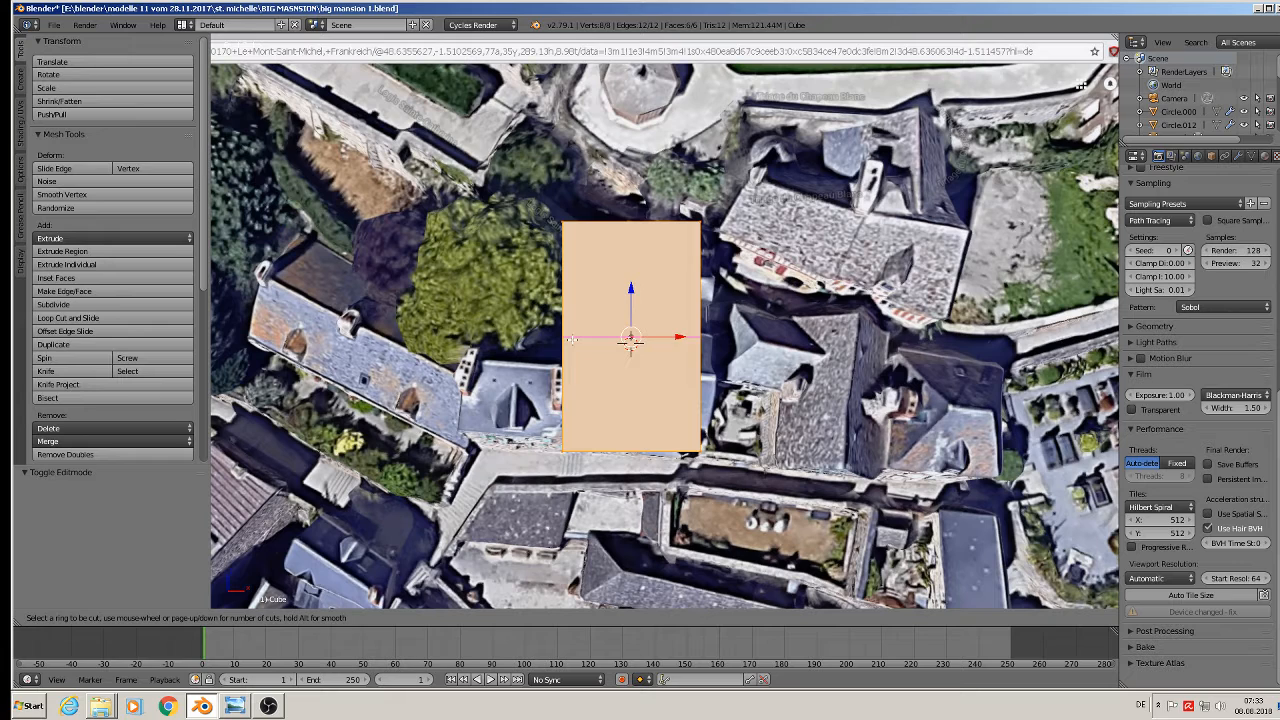
left_click(571, 340)
right_click(571, 340)
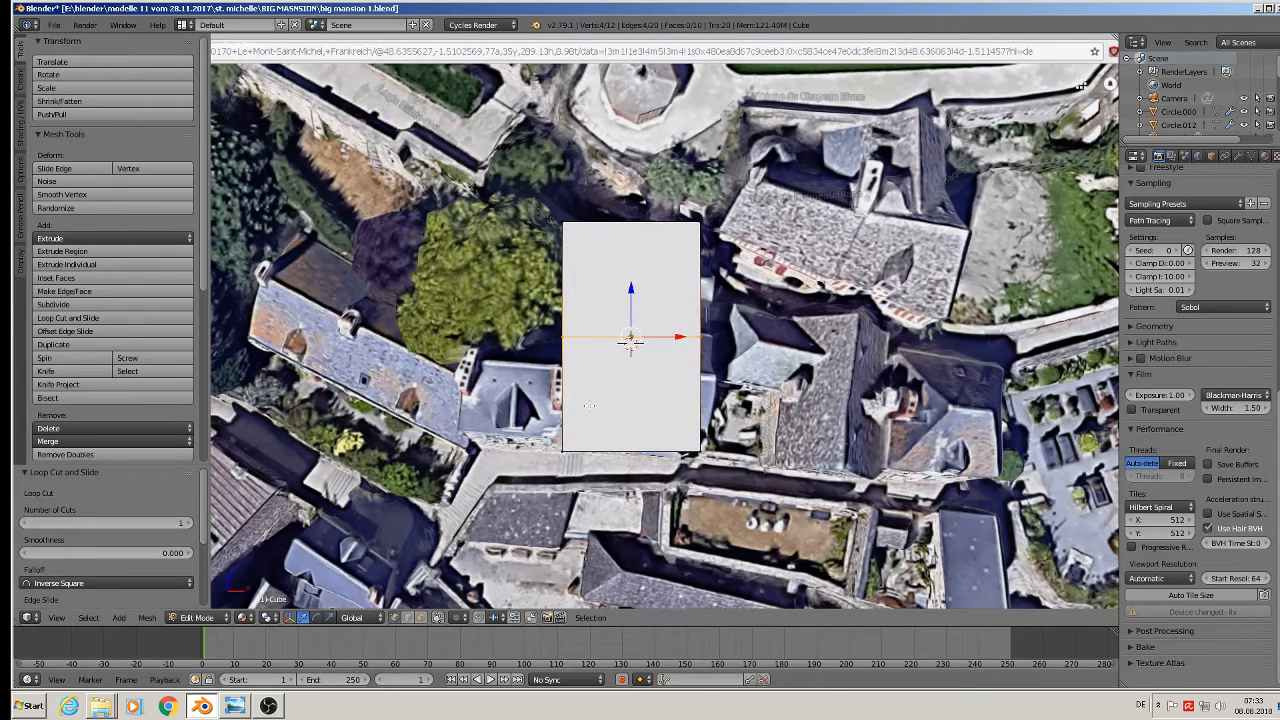
Extrude the lower half of the cube's left side about 0.107 outward along X as a side wing, and return to Object Mode
key("a")
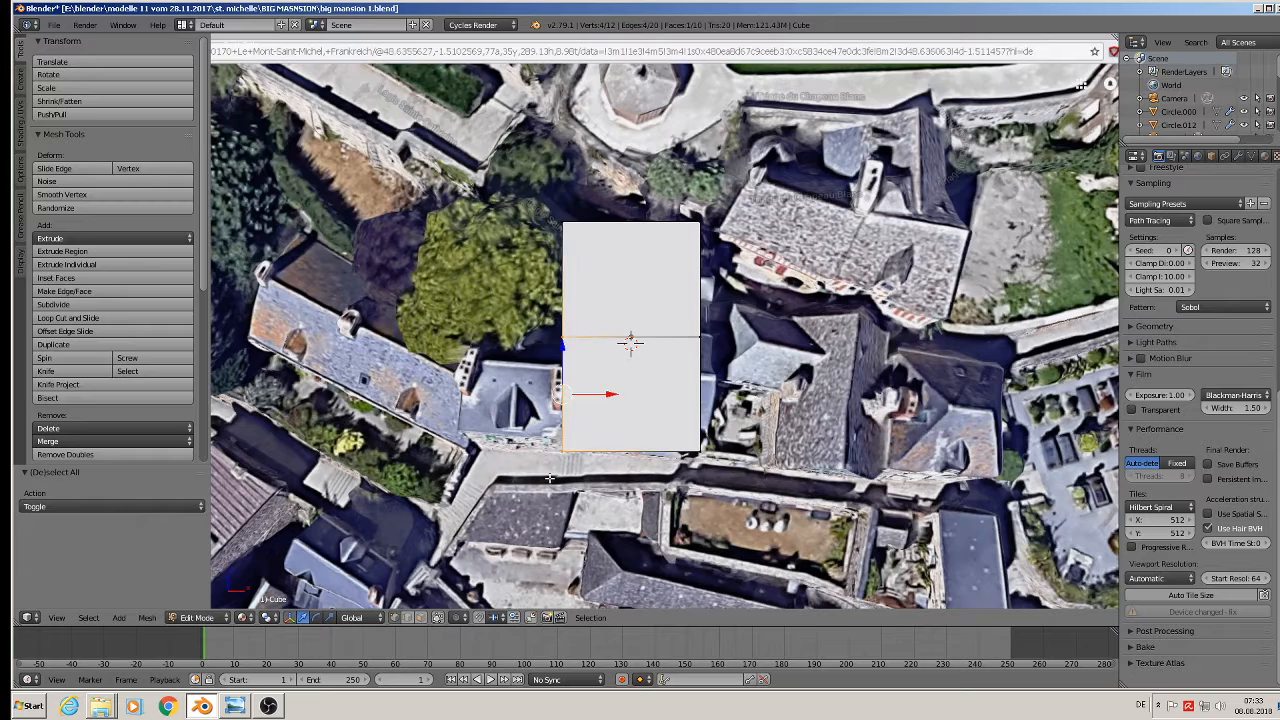
key("e")
right_click(601, 380)
left_click_drag(613, 391, 511, 390)
middle_click_drag(589, 473, 639, 406)
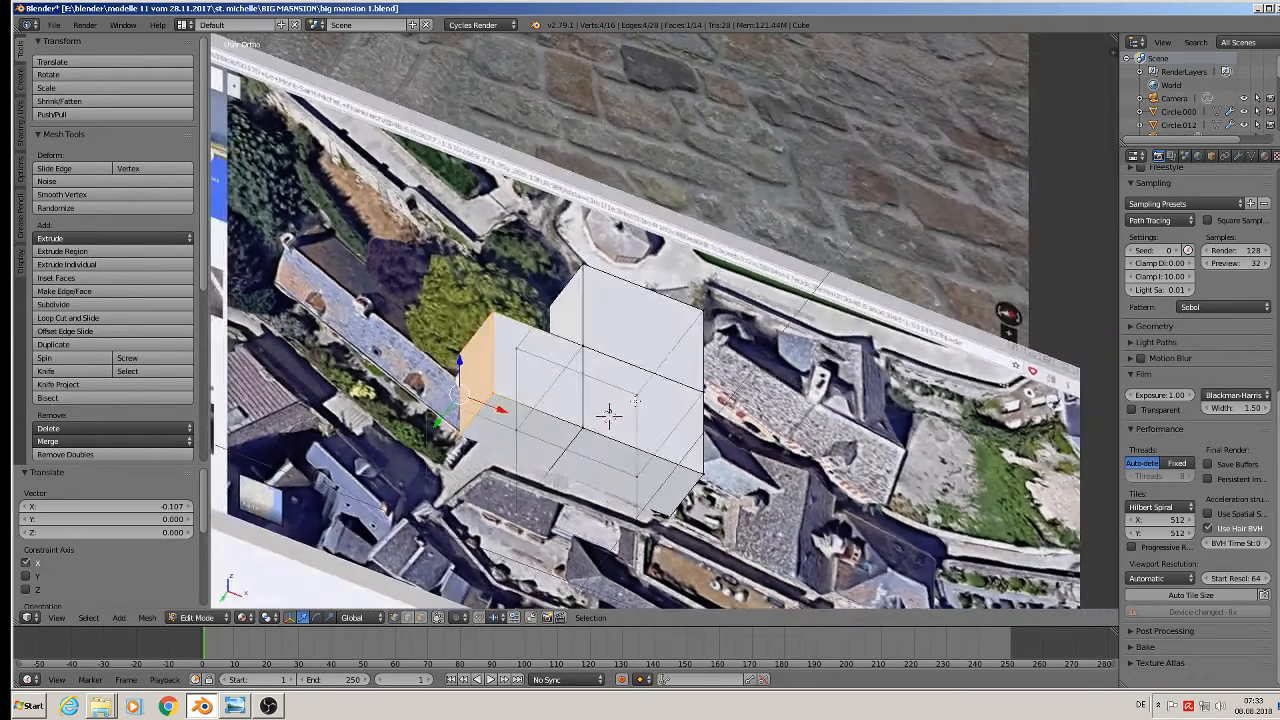
key("Tab")
Move the building block about 0.453 along negative Y, away from the aerial photo, and rotate it -90° about X
scroll(594, 543, "down", 3)
middle_click_drag(620, 456, 674, 543)
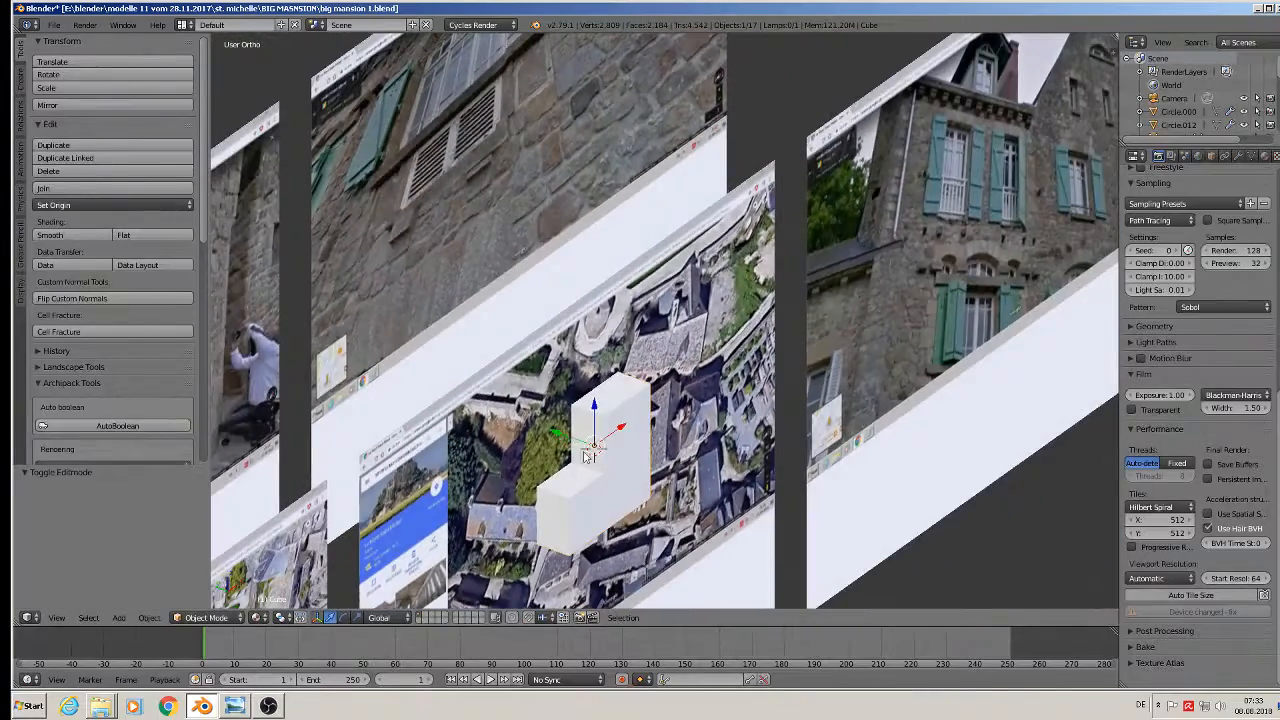
left_click_drag(560, 436, 741, 565)
middle_click_drag(706, 530, 576, 408, "shift")
type("rx")
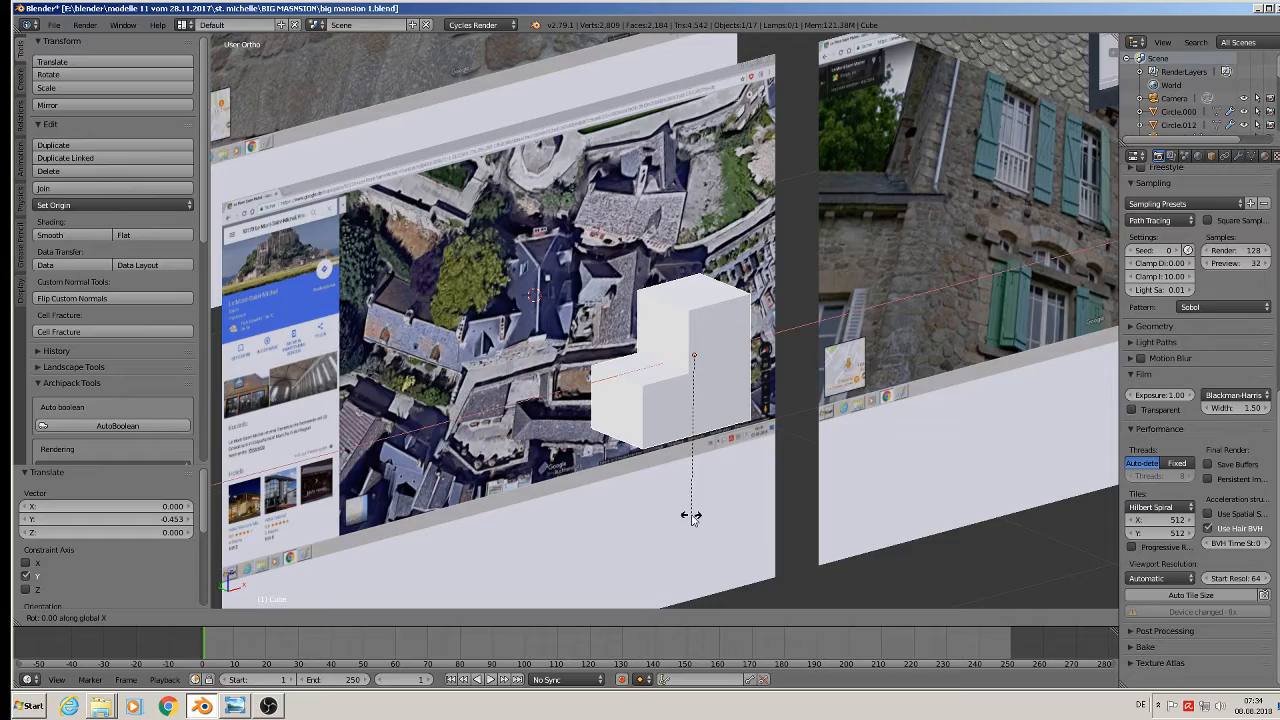
type("-90")
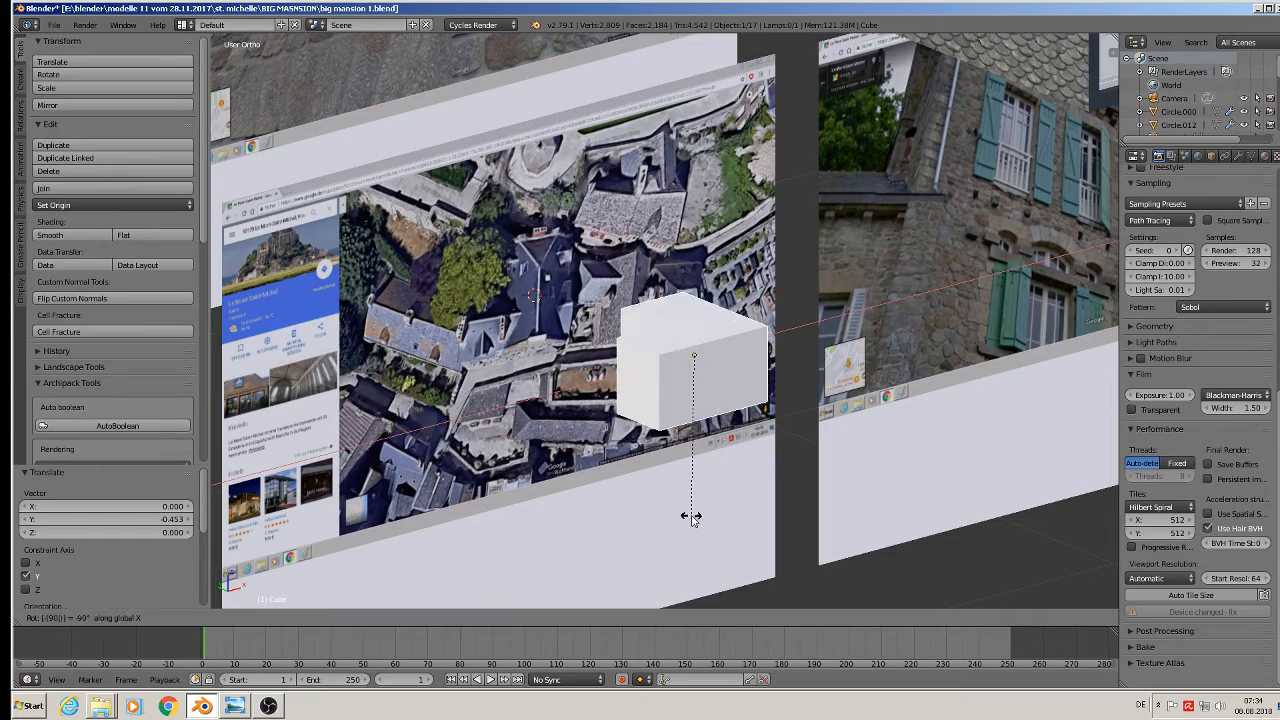
key("Return")
From the front view, move the block about 1.047 along negative X onto the oblique aerial photo showing the mansion's front
scroll(645, 468, "up", 1)
middle_click_drag(641, 457, 543, 401)
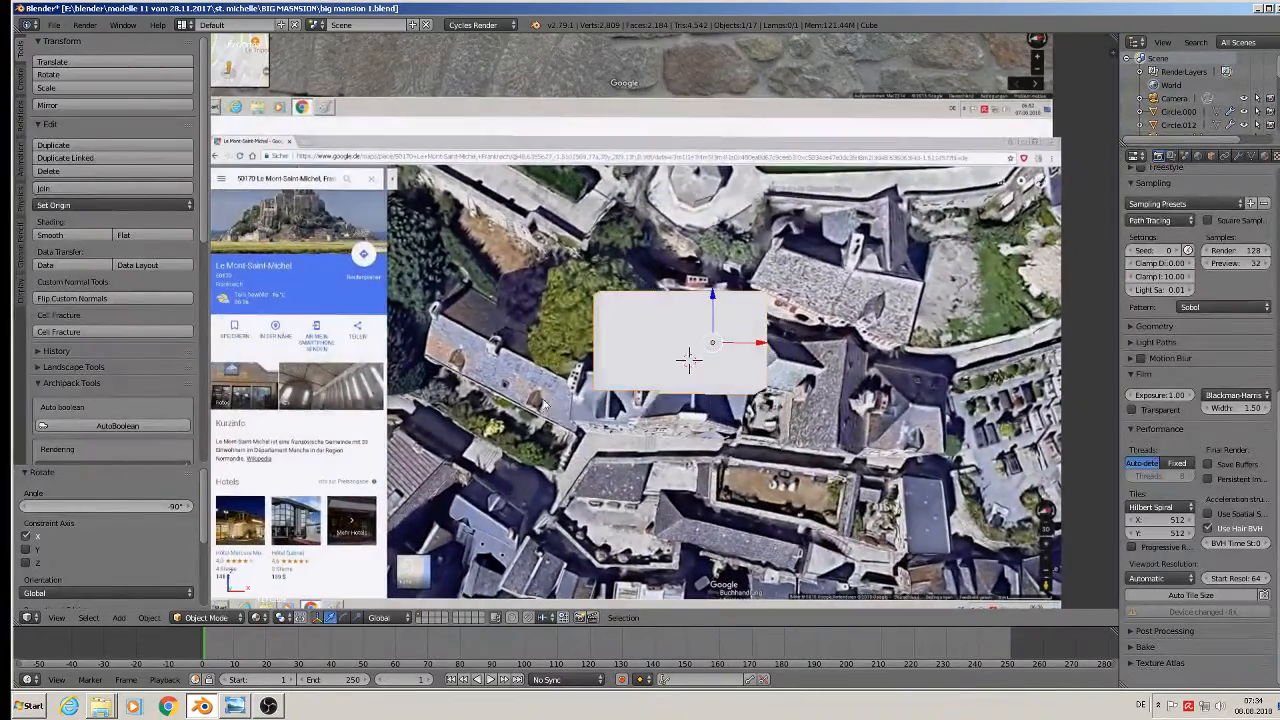
key("KP_1")
scroll(650, 365, "down", 4)
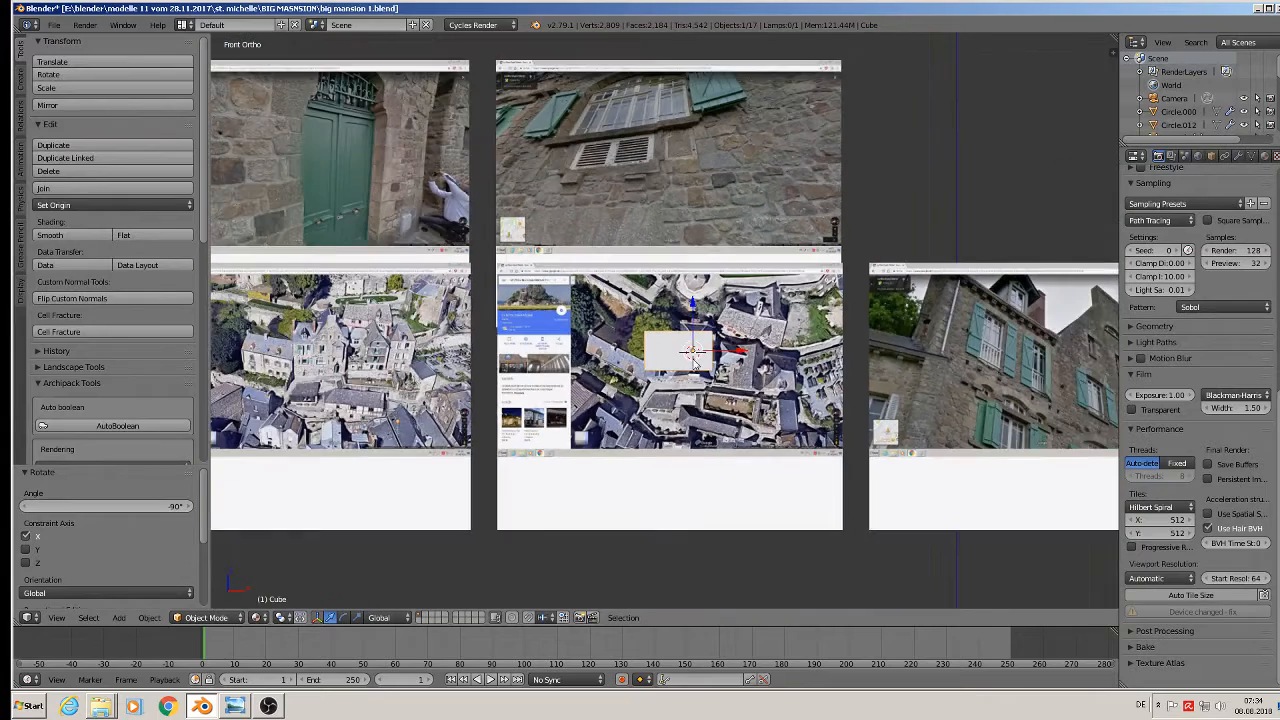
middle_click_drag(693, 362, 920, 365, "shift")
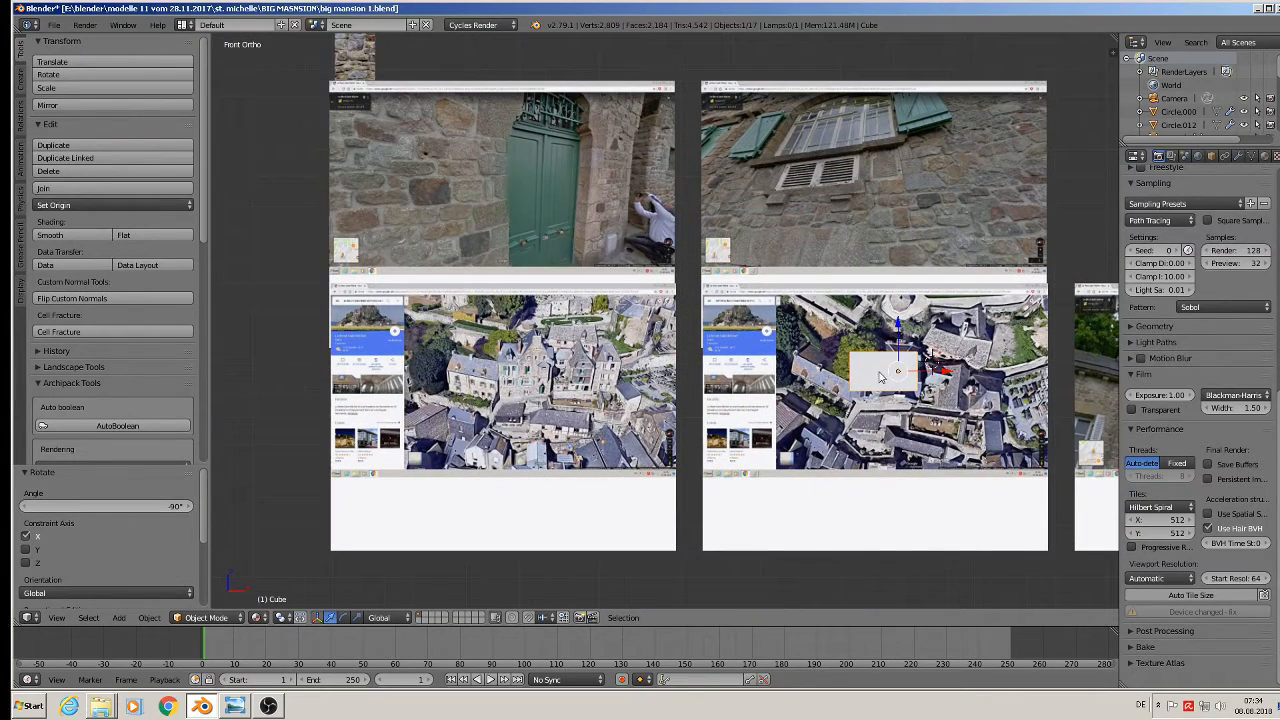
left_click_drag(943, 373, 645, 374)
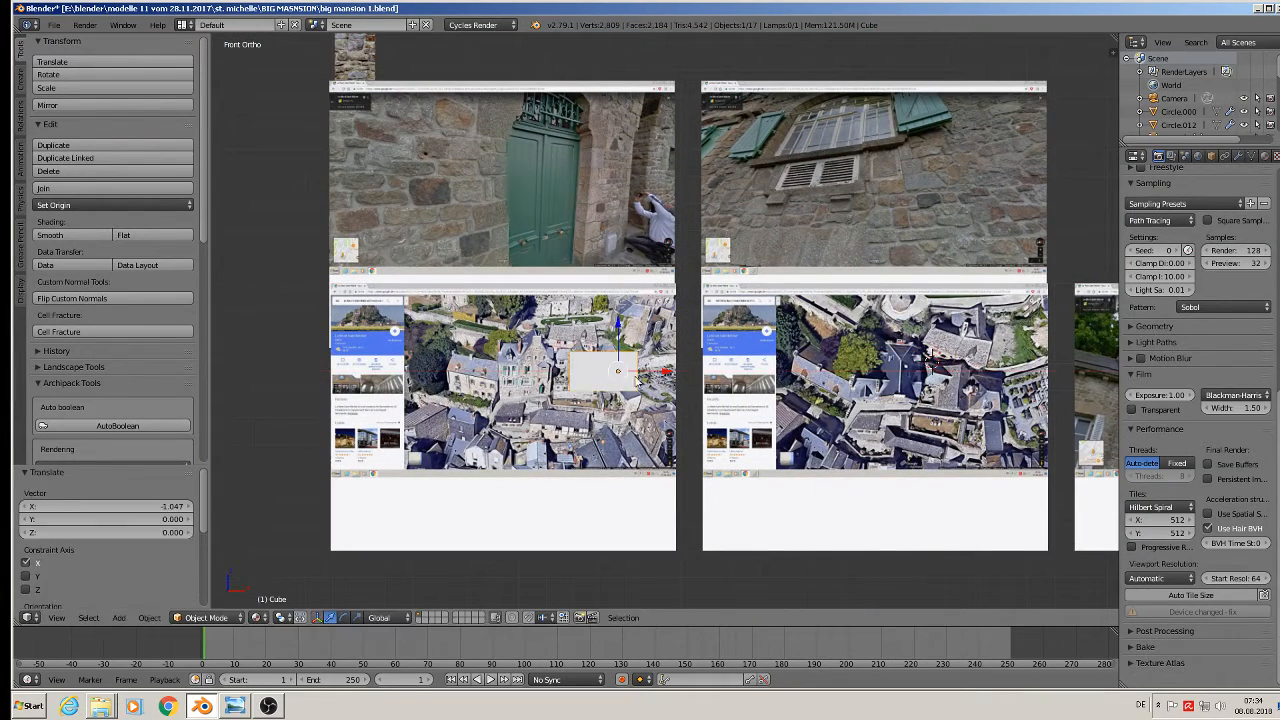
Compare the block with the mansion's facade in the oblique aerial photo and scale its height along Z by about 1.171
scroll(590, 407, "up", 5)
scroll(585, 410, "up", 3)
middle_click_drag(424, 397, 560, 383, "shift")
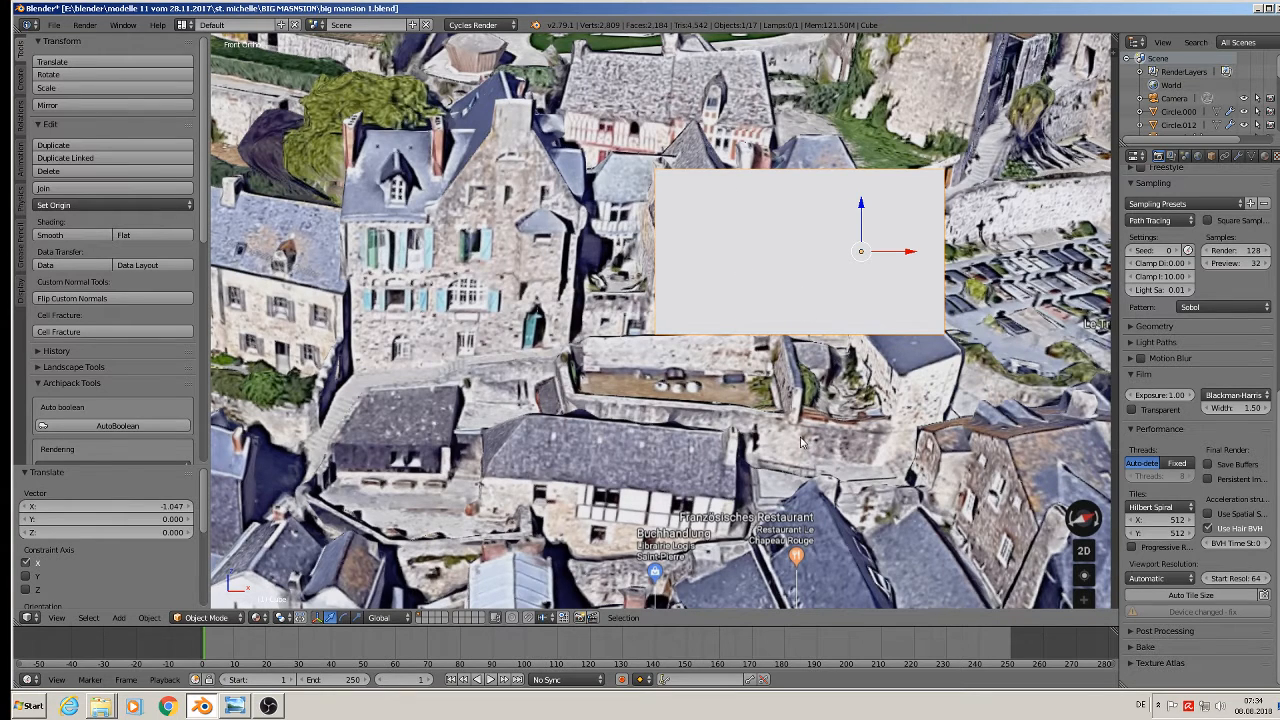
key("s")
key("z")
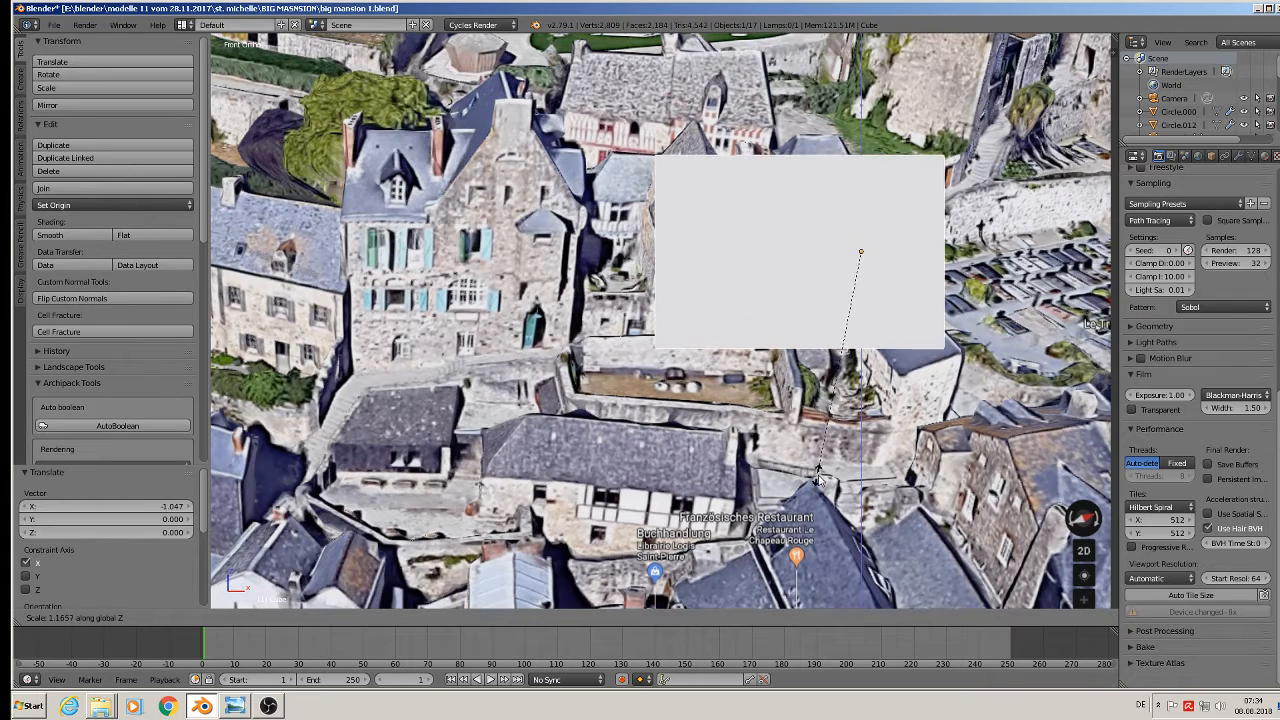
left_click(818, 478)
Add two evenly spaced horizontal loop cuts around the block to divide it into three storeys
middle_click_drag(818, 478, 781, 364)
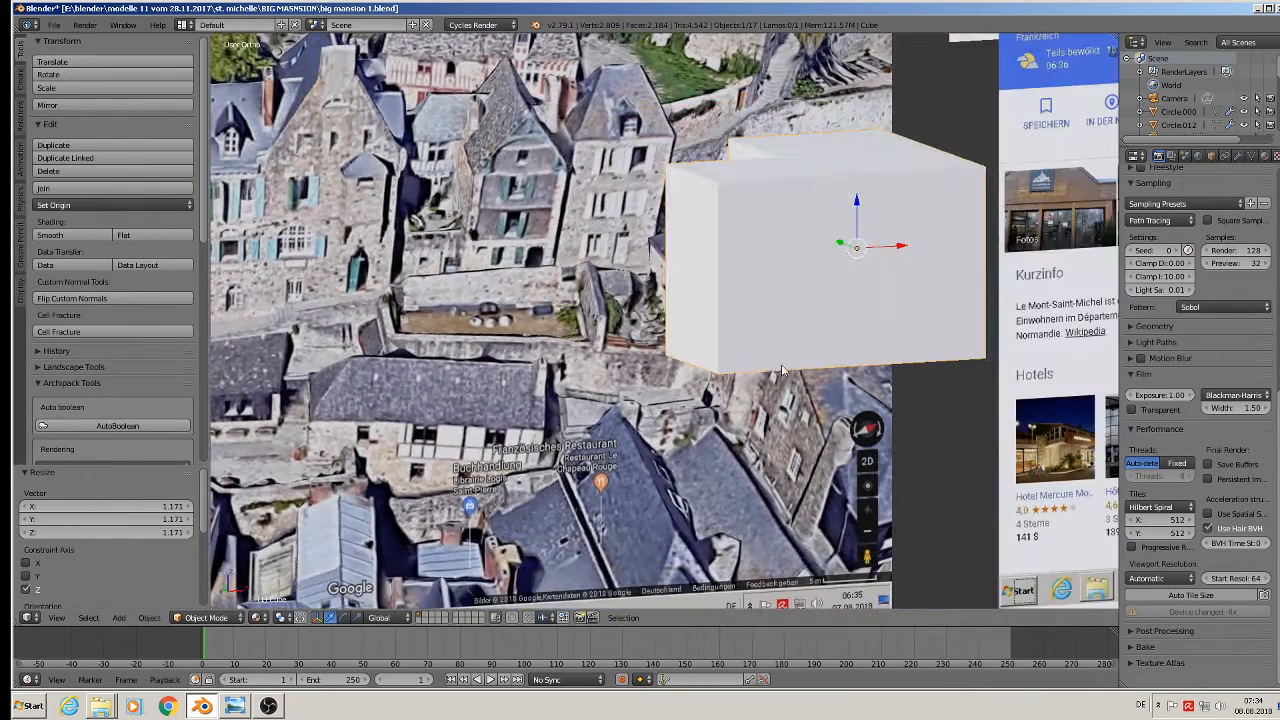
key("Tab")
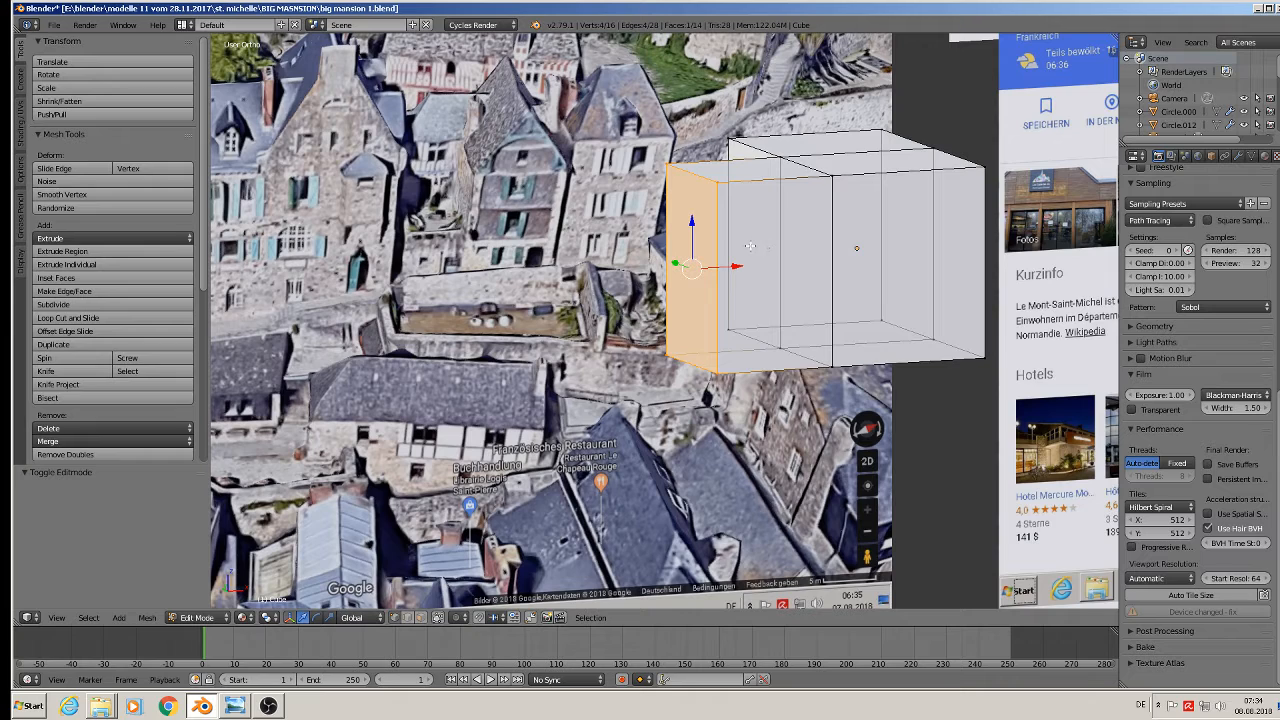
key("ctrl+r")
scroll(750, 245, "up", 1)
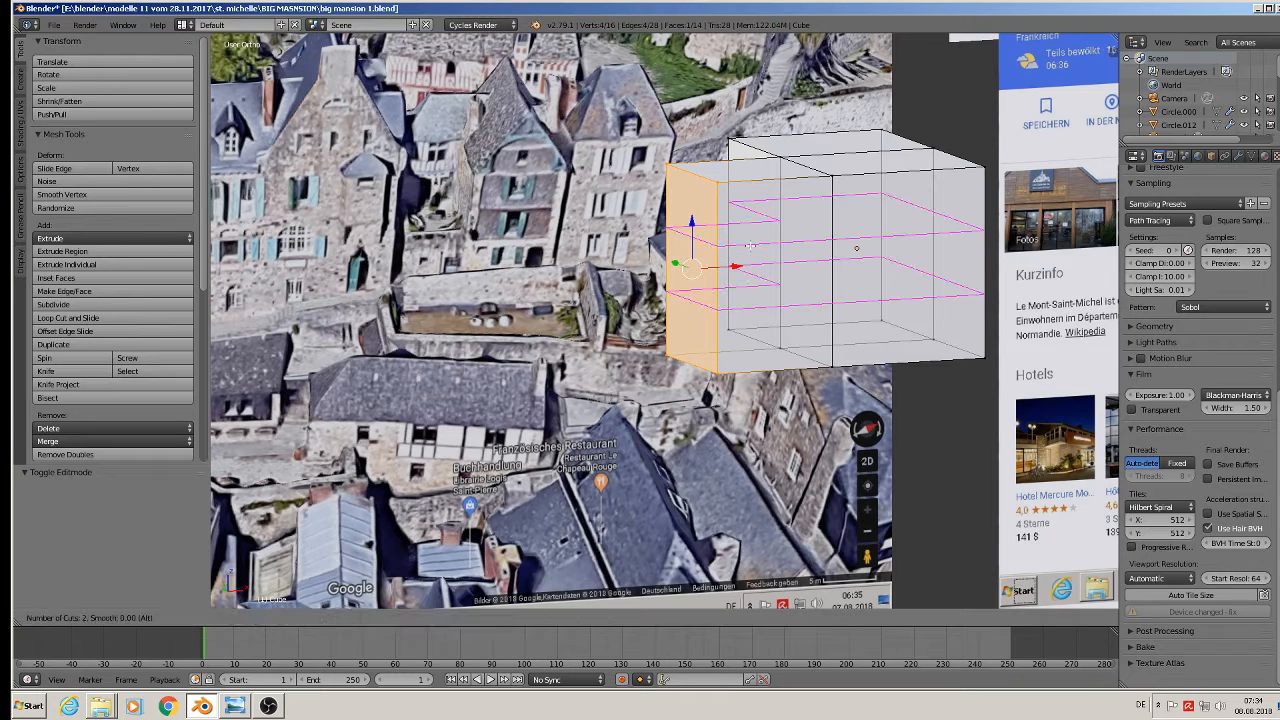
left_click(750, 245)
right_click(750, 245)
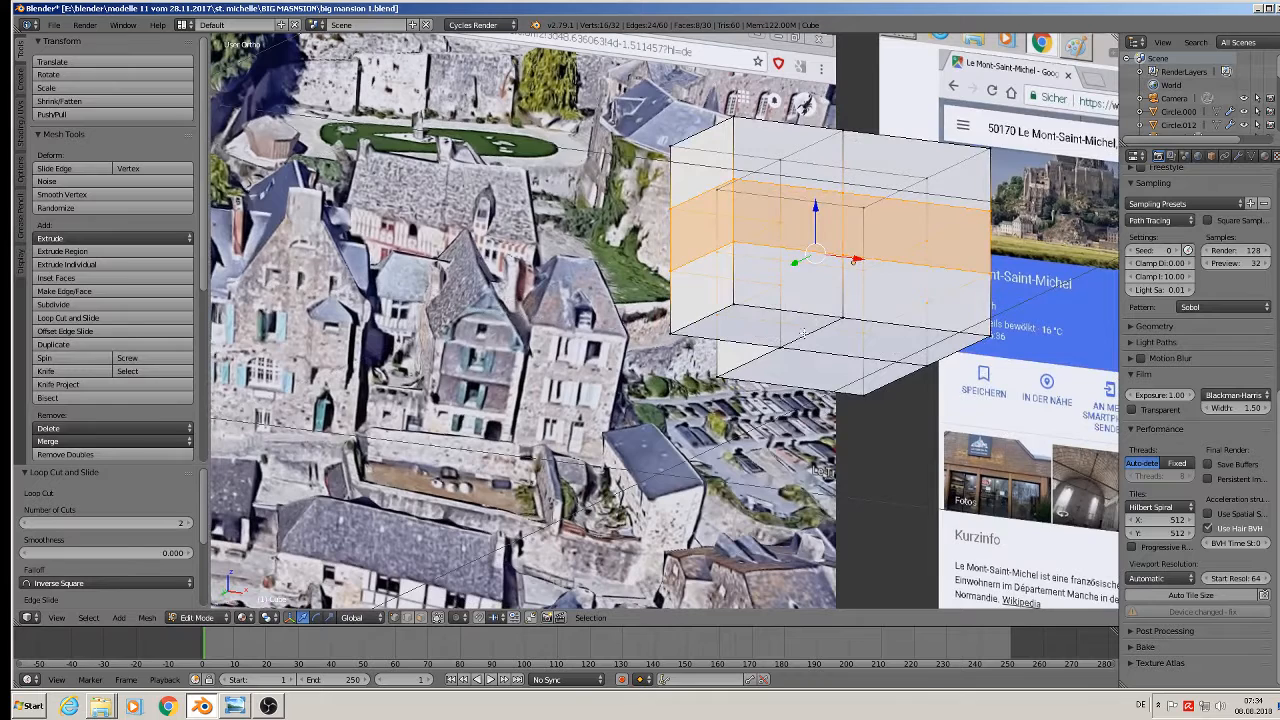
Extrude the block's three bottom faces and move them 0.060 down along Z to add a fourth storey
left_click(419, 617)
right_click(762, 326)
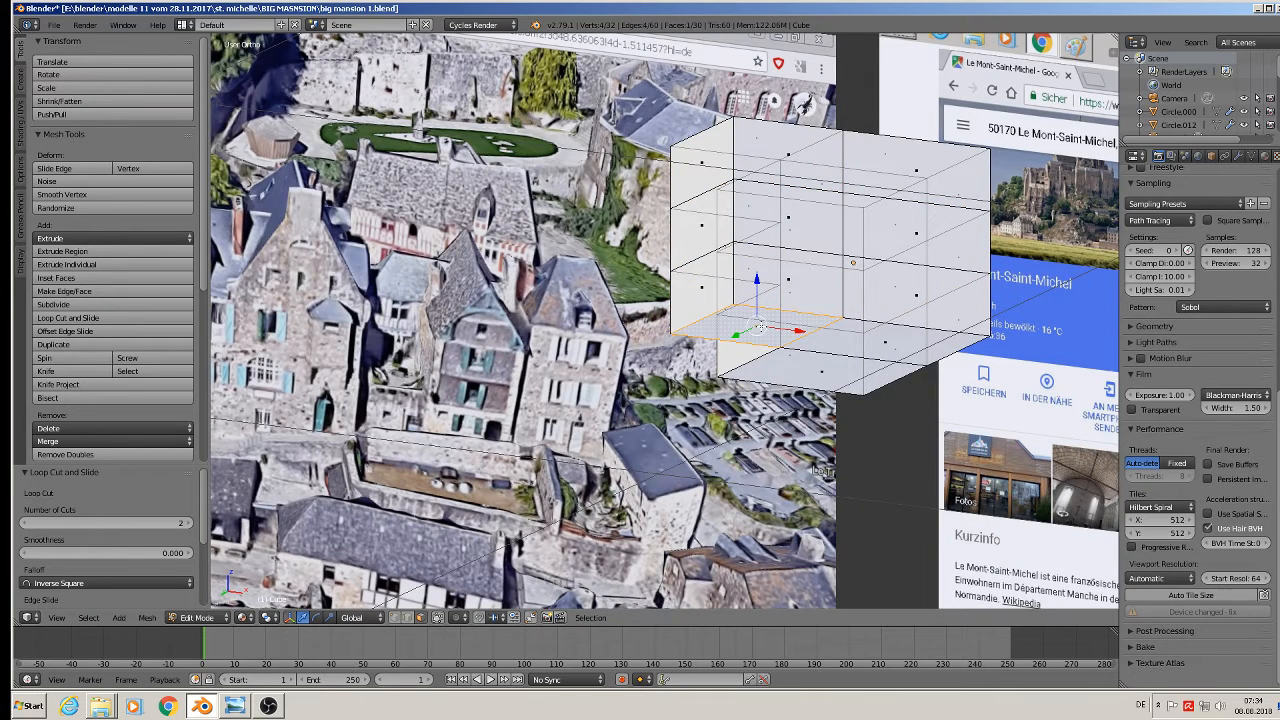
right_click(882, 357, "shift")
right_click(885, 344)
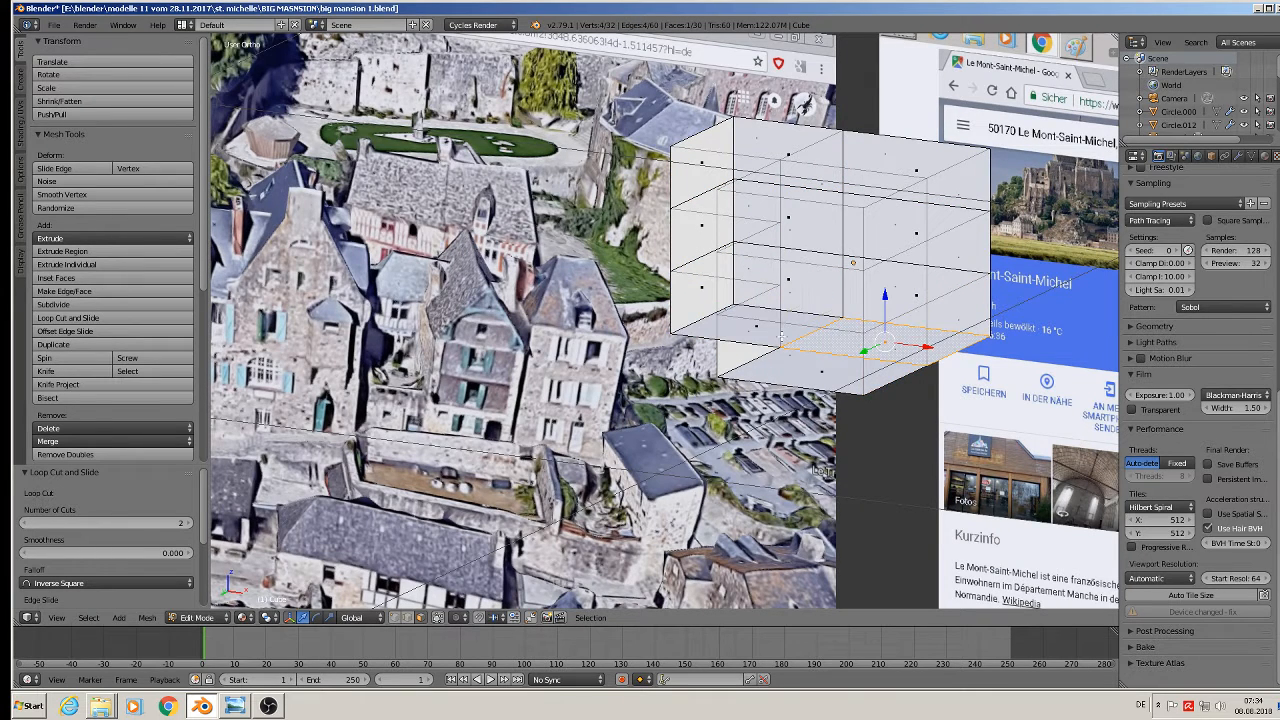
right_click(755, 330, "shift")
right_click(765, 334)
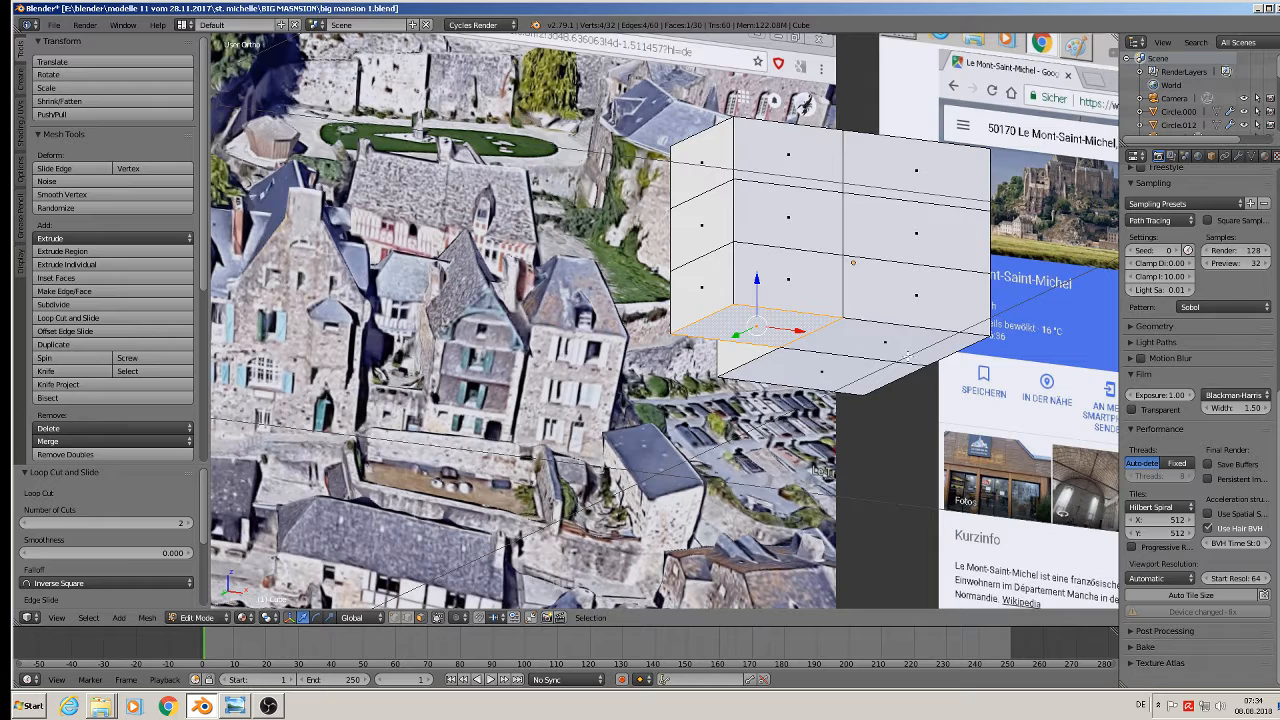
right_click(889, 346, "shift")
right_click(830, 374, "shift")
key("e")
key("Escape")
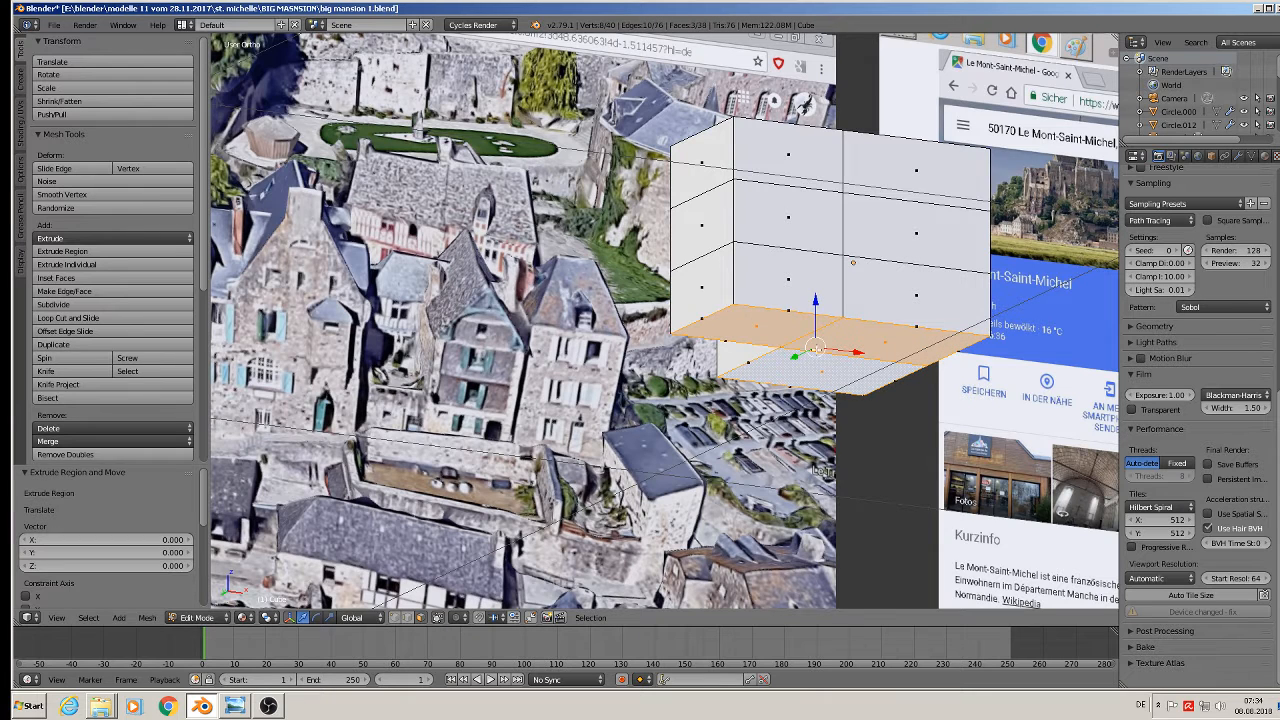
key("g")
key("z")
left_click(717, 334)
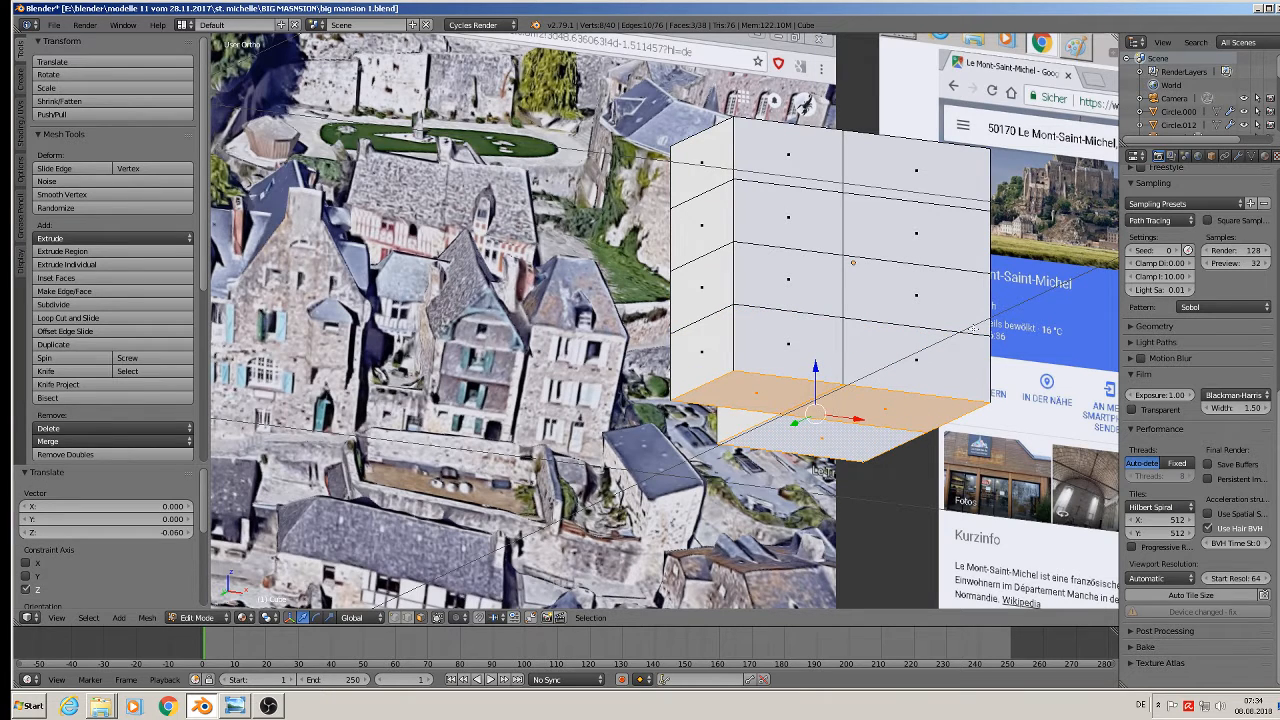
Give the block two new materials and set the second material's diffuse colour to red
middle_click_drag(966, 358, 914, 398)
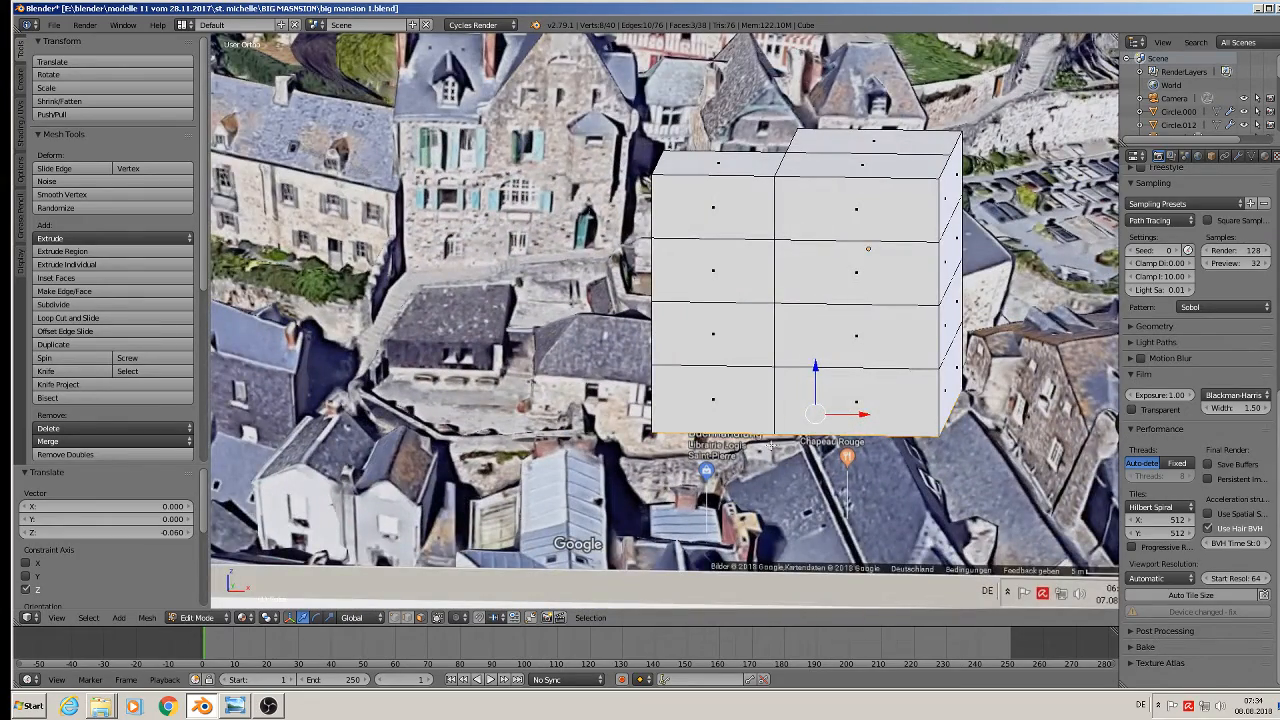
middle_click_drag(771, 445, 748, 496, "shift")
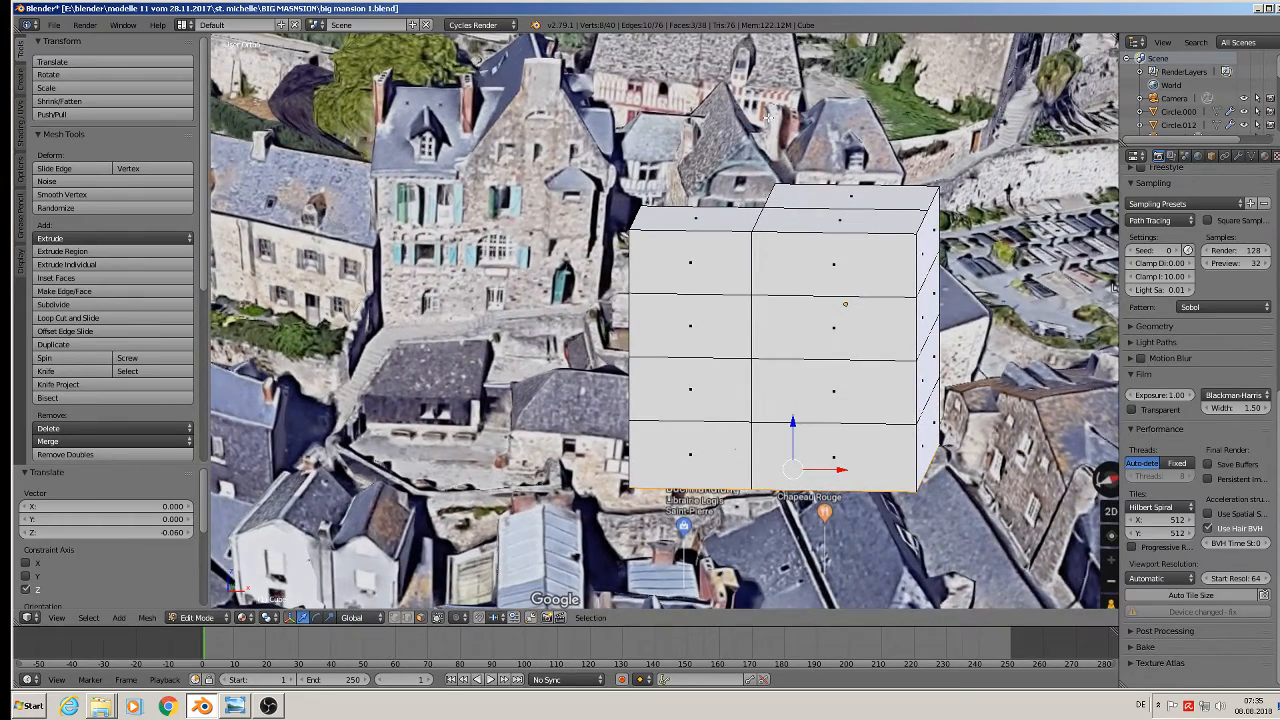
middle_click_drag(837, 202, 793, 303, "shift")
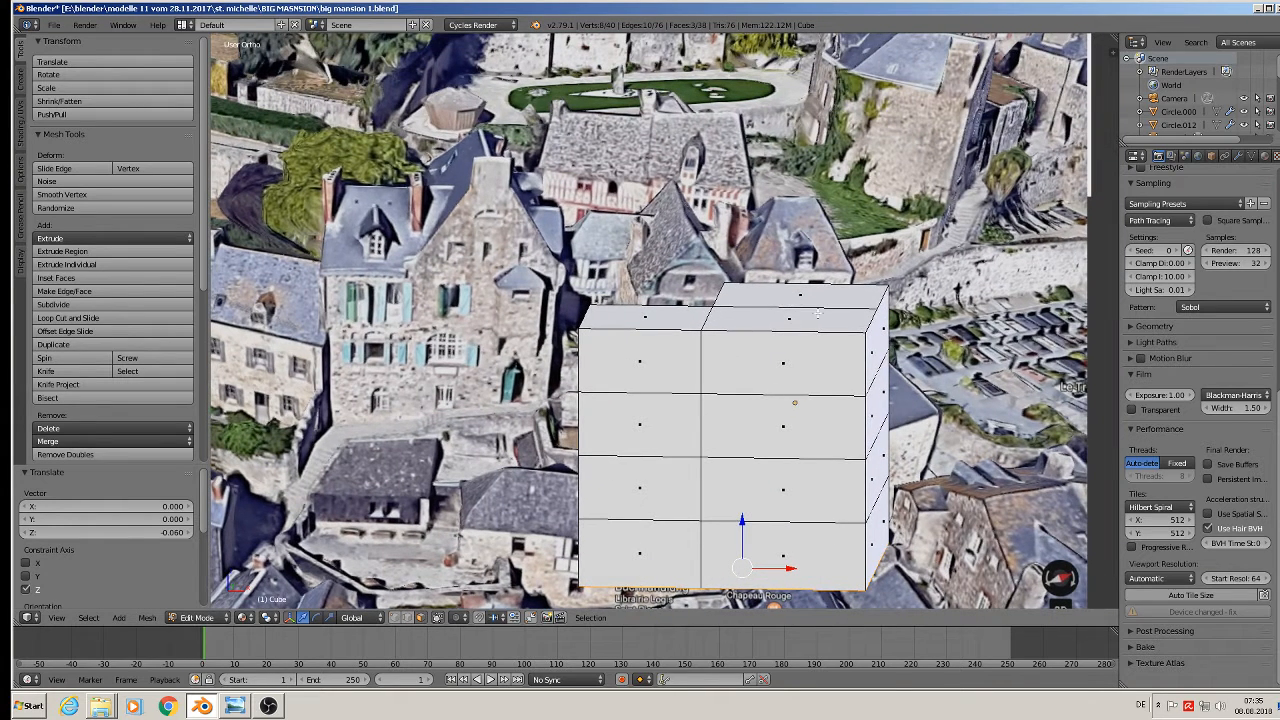
key("Tab")
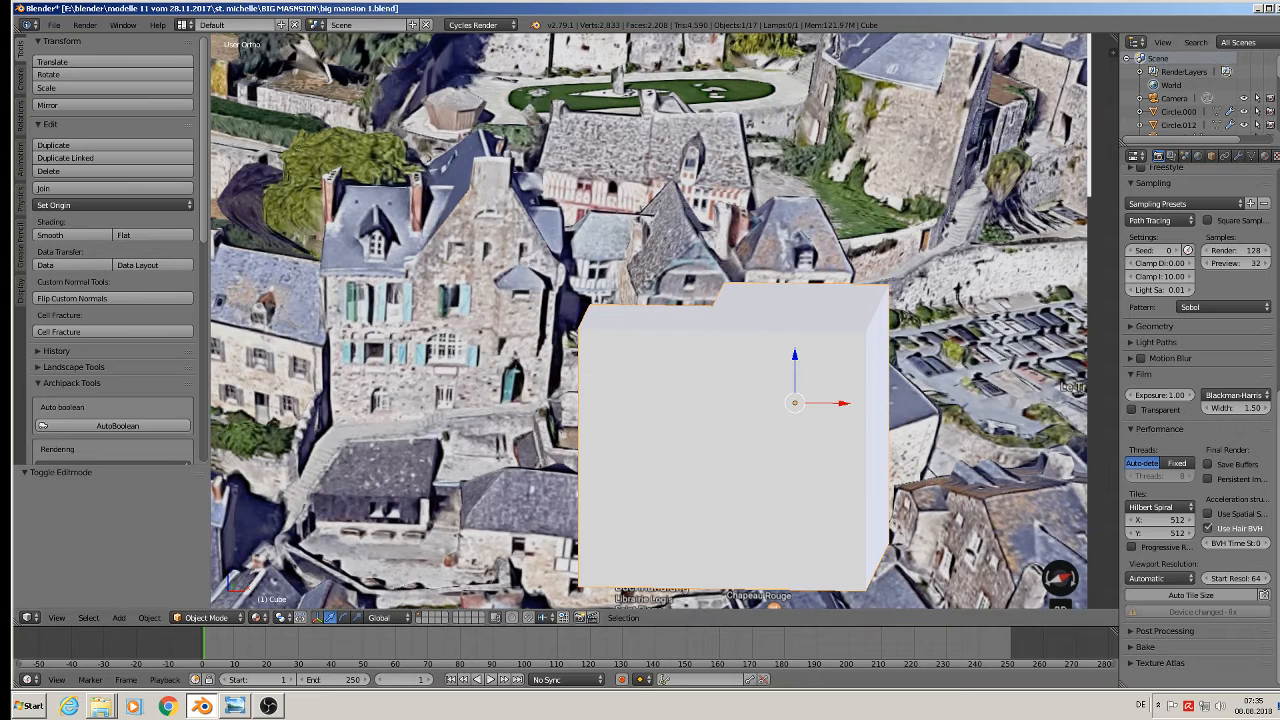
left_click(1265, 157)
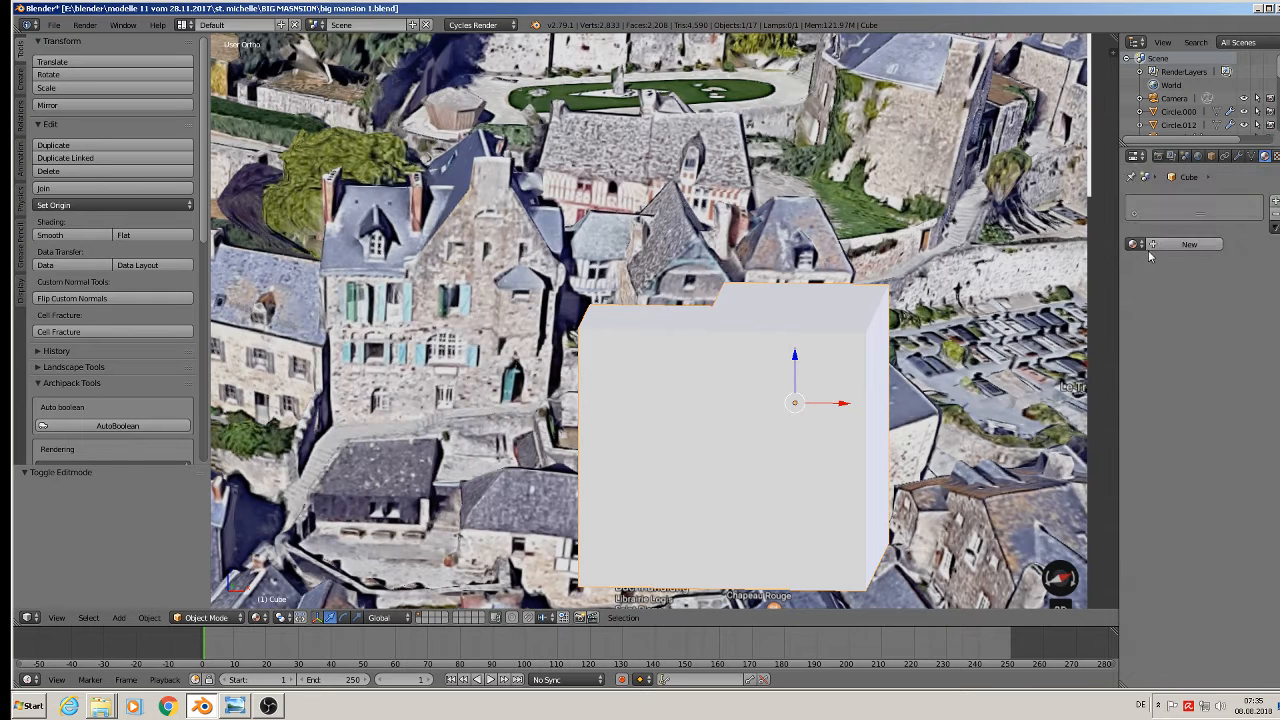
left_click(1174, 243)
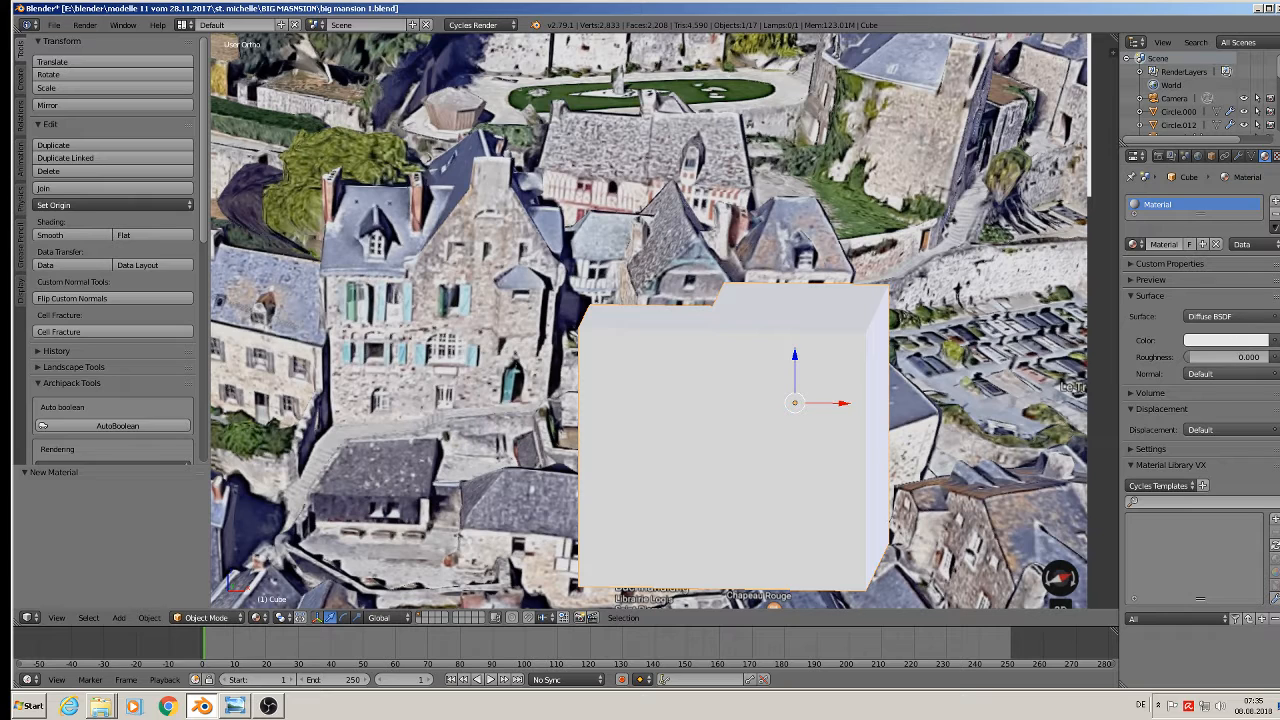
left_click(1275, 201)
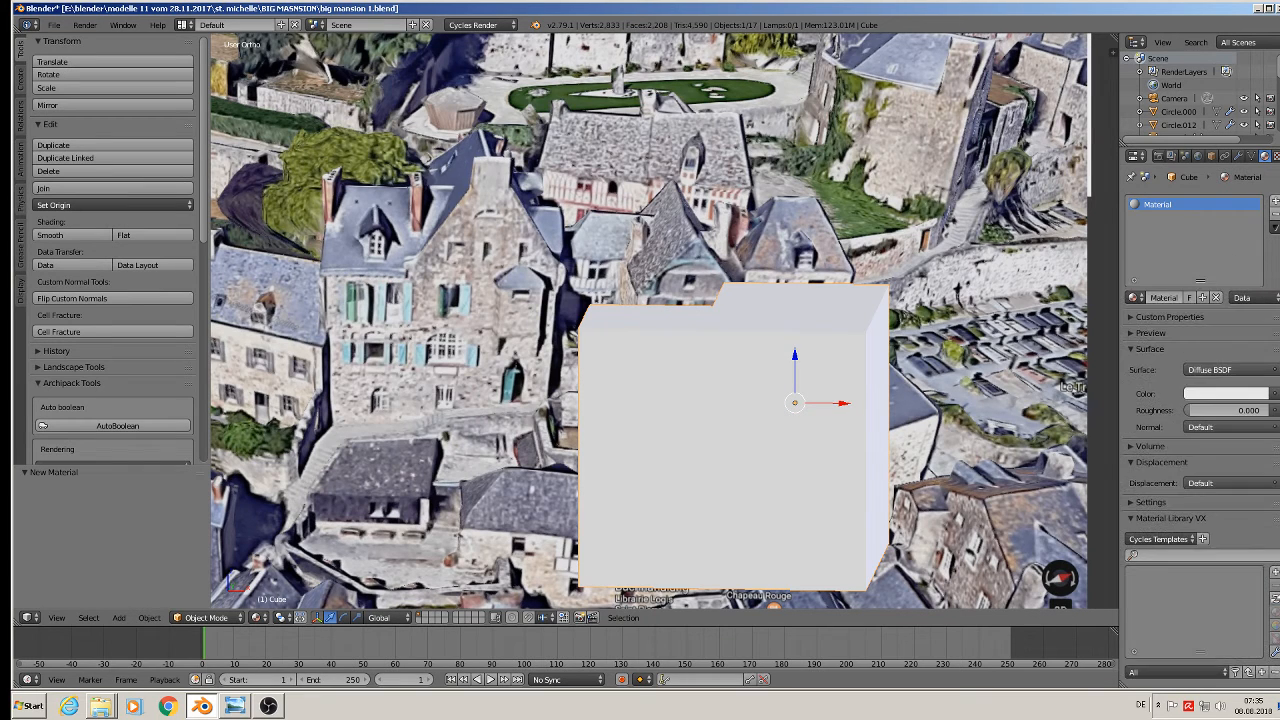
left_click(1189, 297)
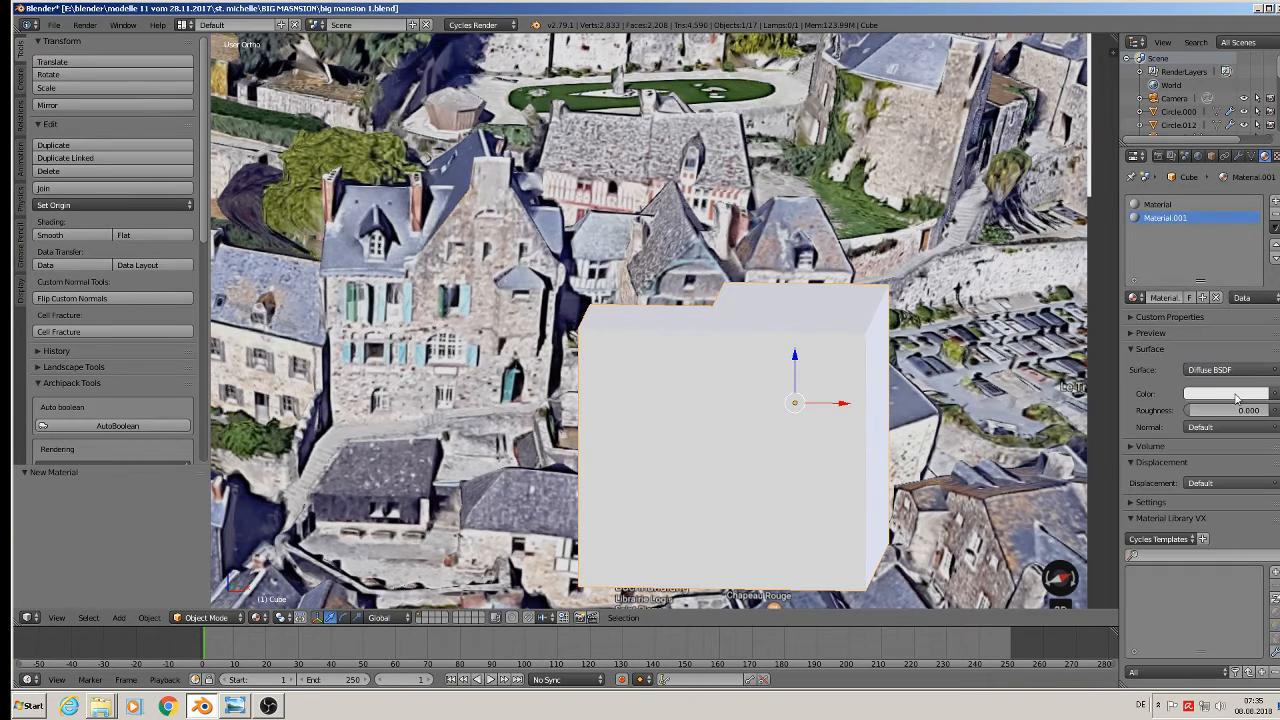
left_click(1239, 396)
left_click(1197, 293)
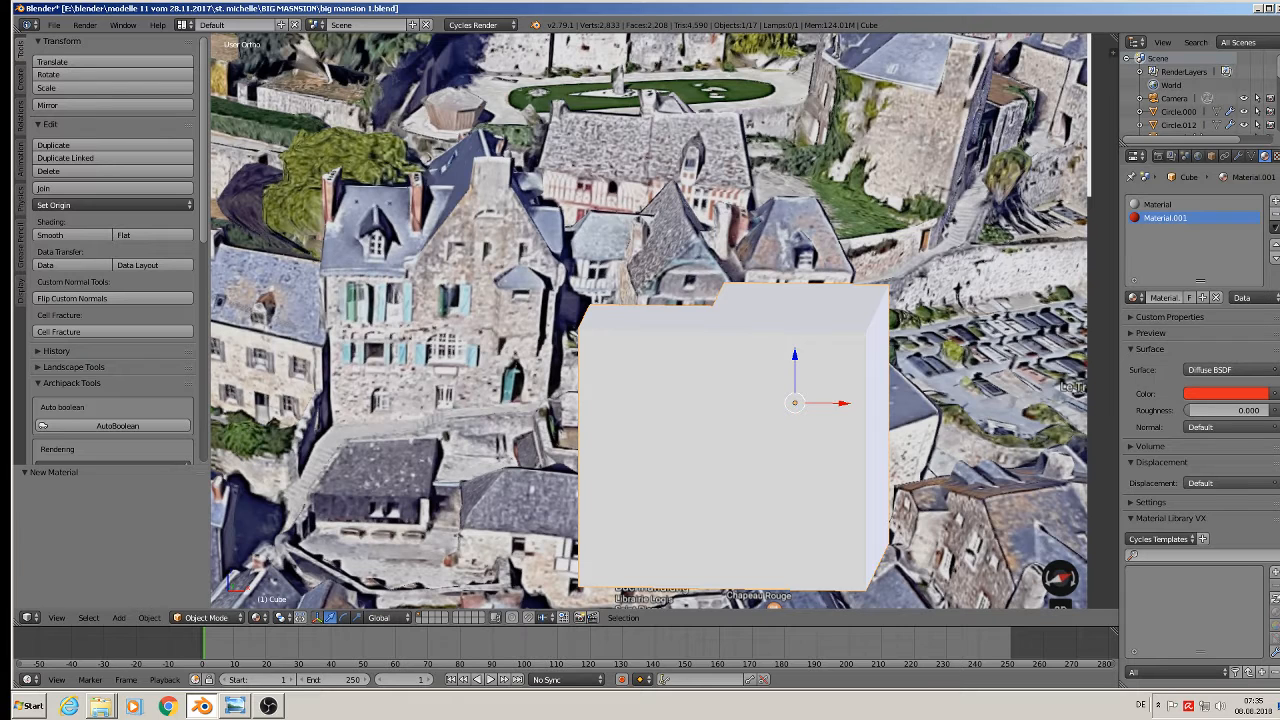
Assign the red material to the face loops of the block's second storey from the top and its bottom storey
key("Tab")
right_click(660, 430, "alt")
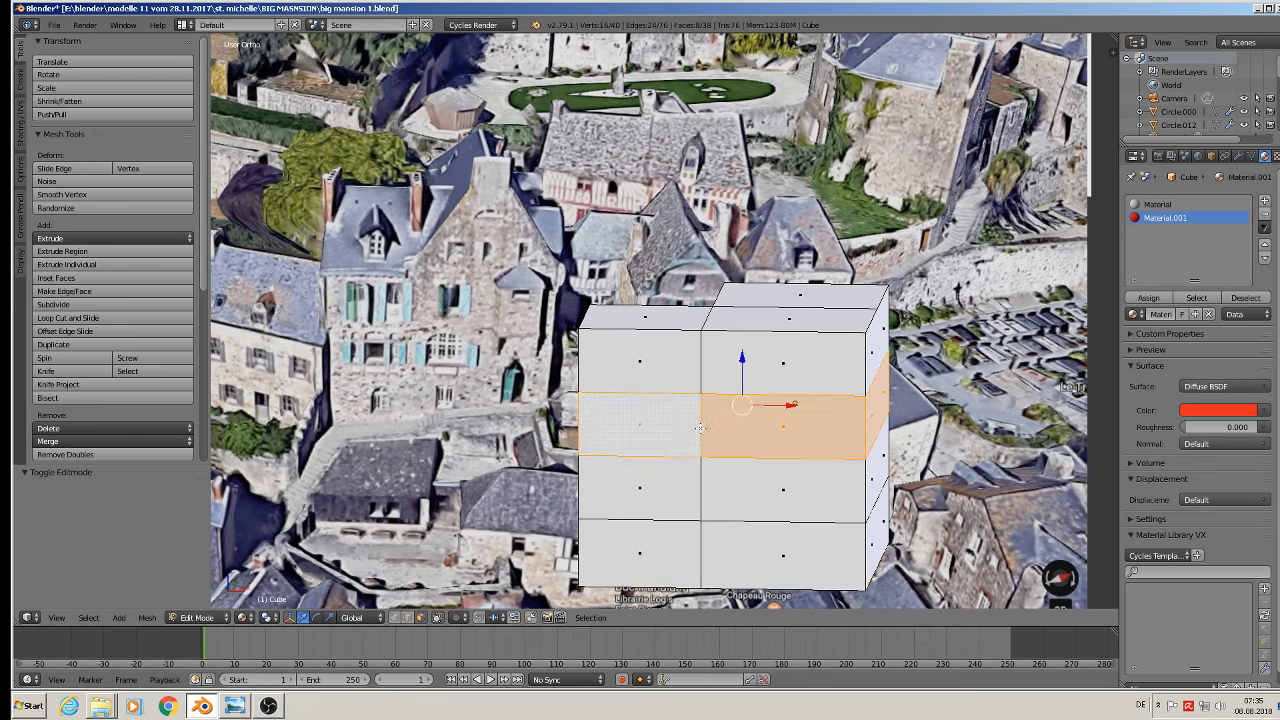
right_click(716, 543, "alt+shift")
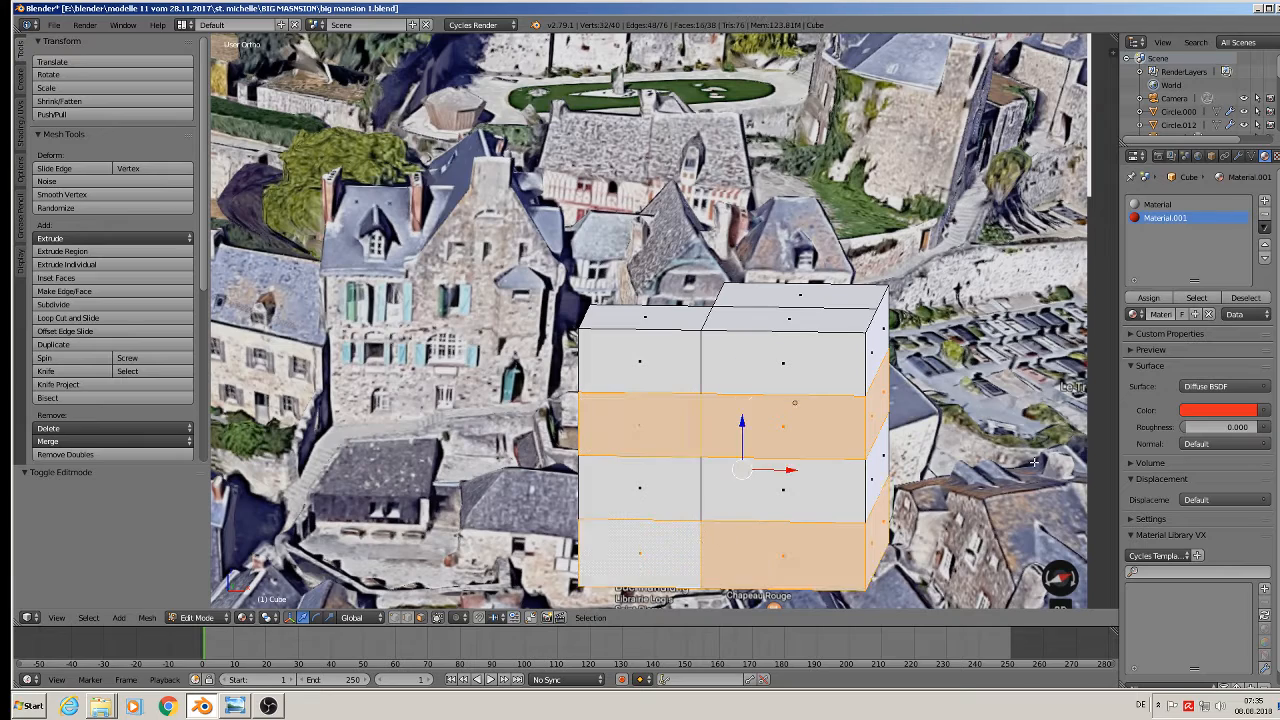
left_click(1148, 297)
key("a")
key("Tab")
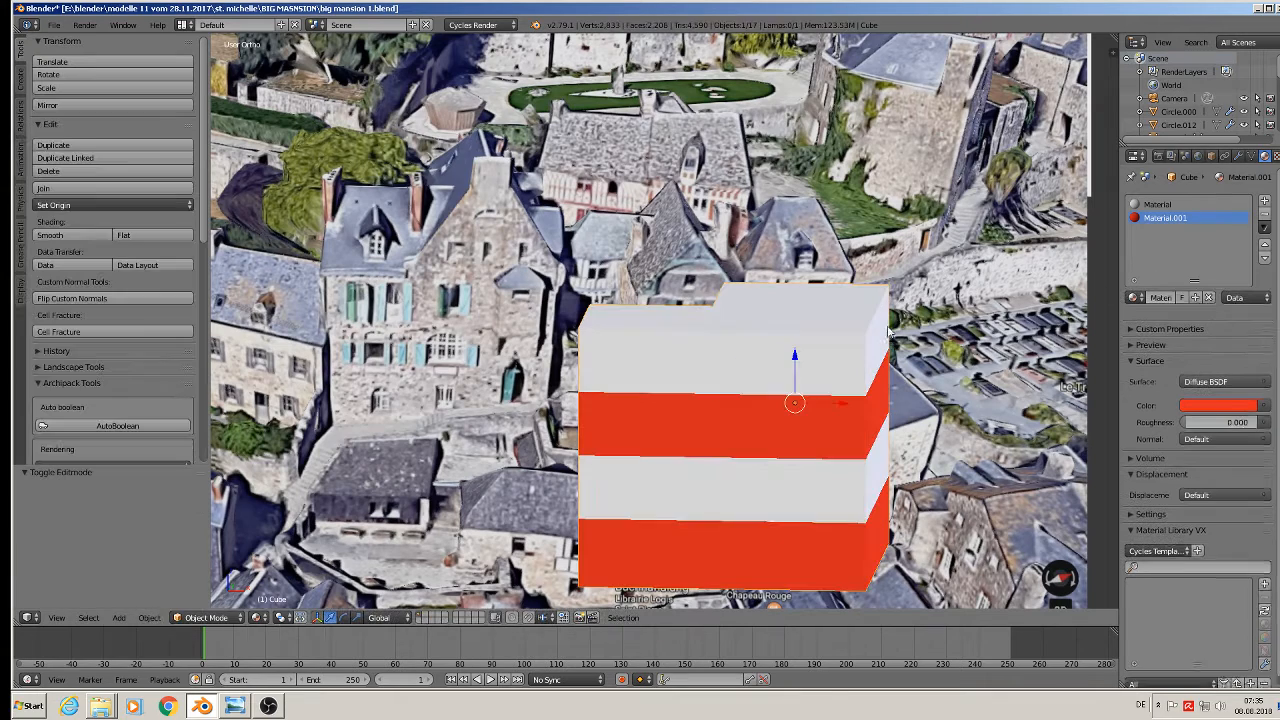
Add a centred vertical loop cut through the deeper wing of the block, running from front to back
scroll(859, 342, "up", 1)
scroll(847, 343, "down", 2)
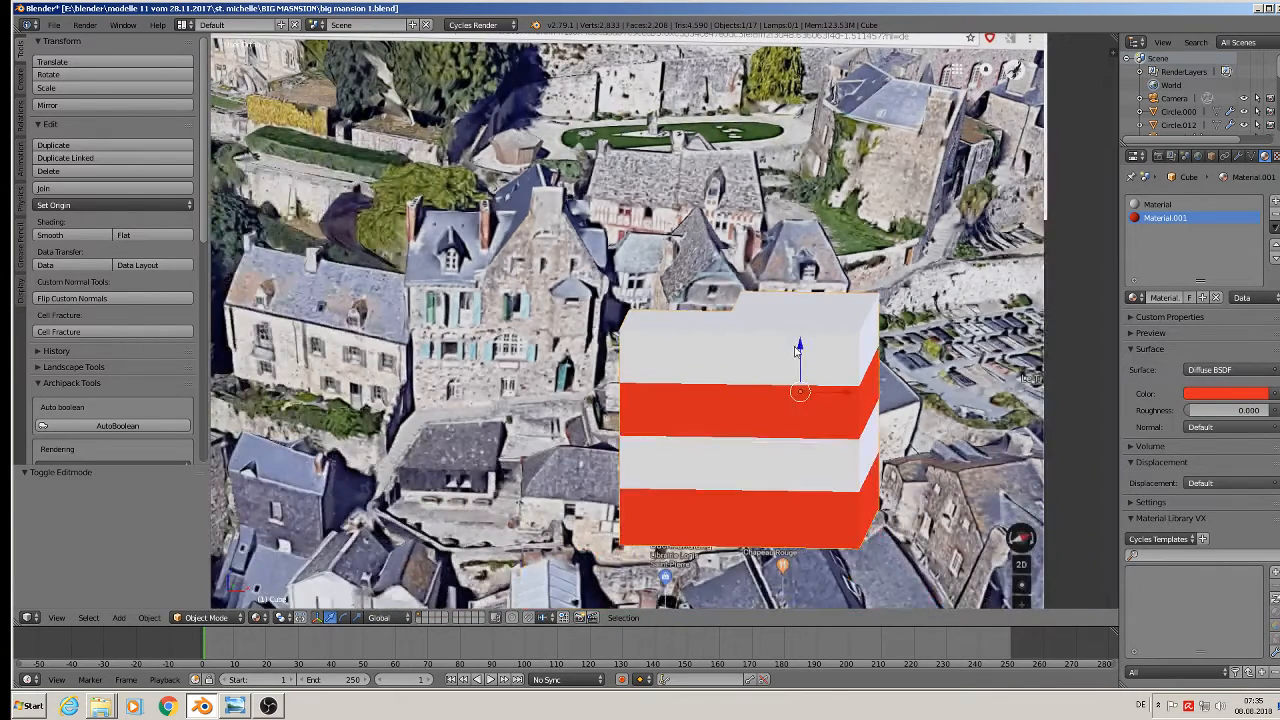
scroll(763, 355, "up", 1)
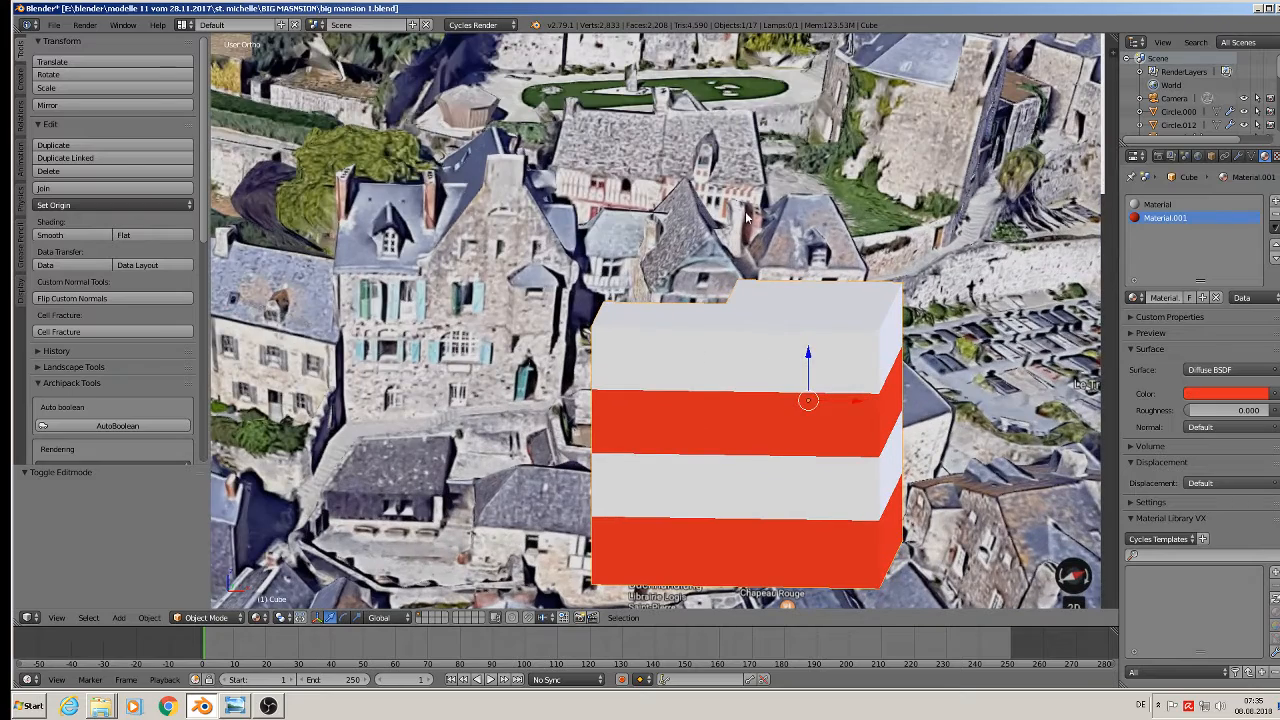
key("Tab")
mouse_move(814, 333)
middle_mouse_down()
mouse_move(830, 342)
mouse_move(808, 313)
middle_mouse_up()
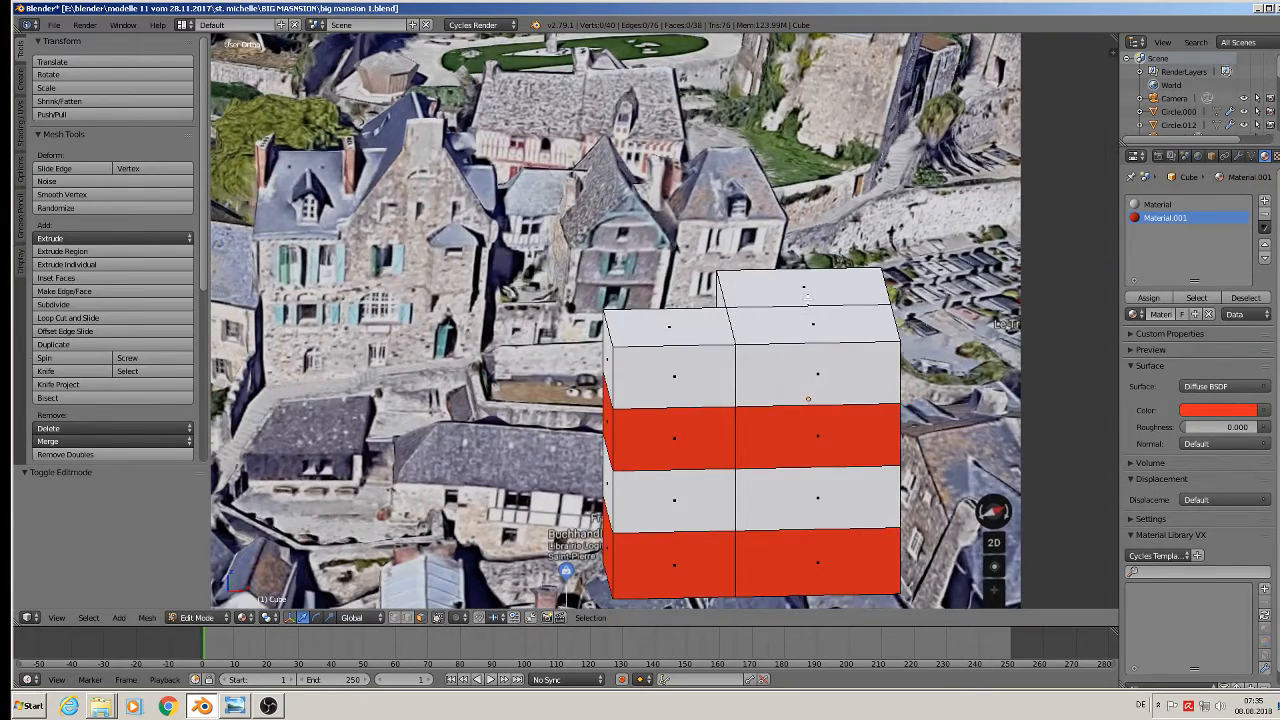
key("ctrl+r")
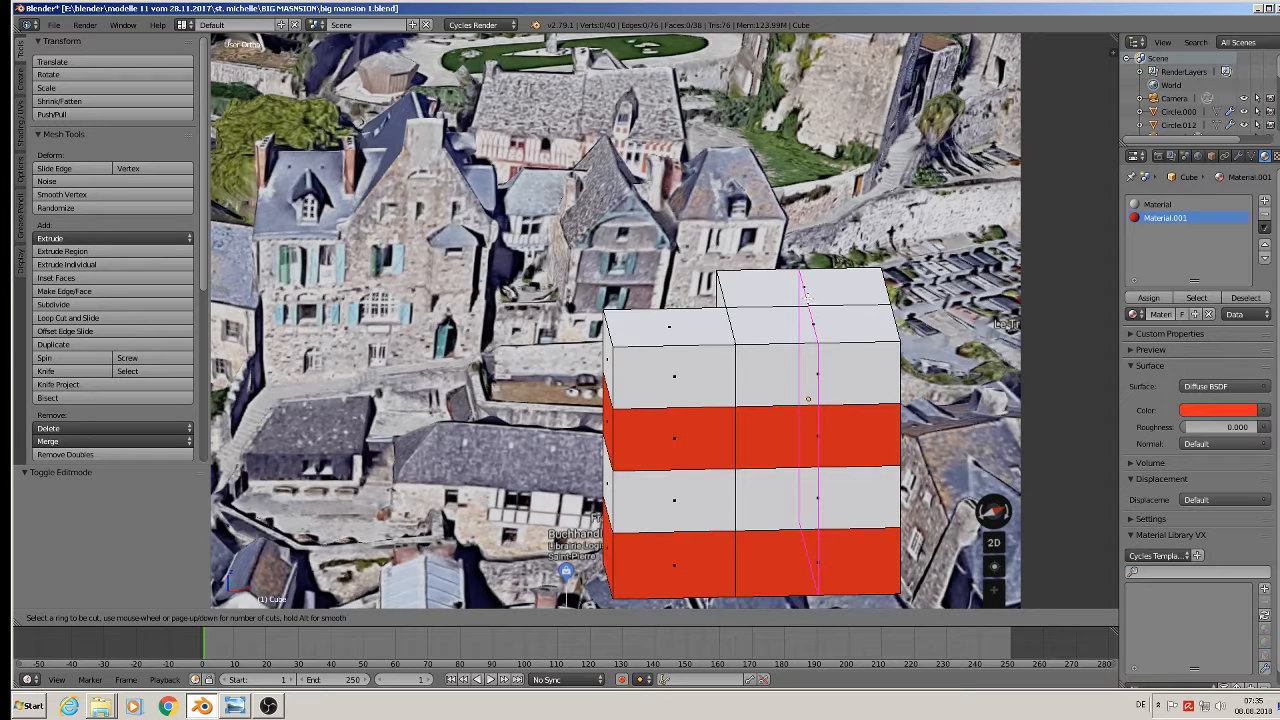
left_click(806, 295)
right_click(806, 296)
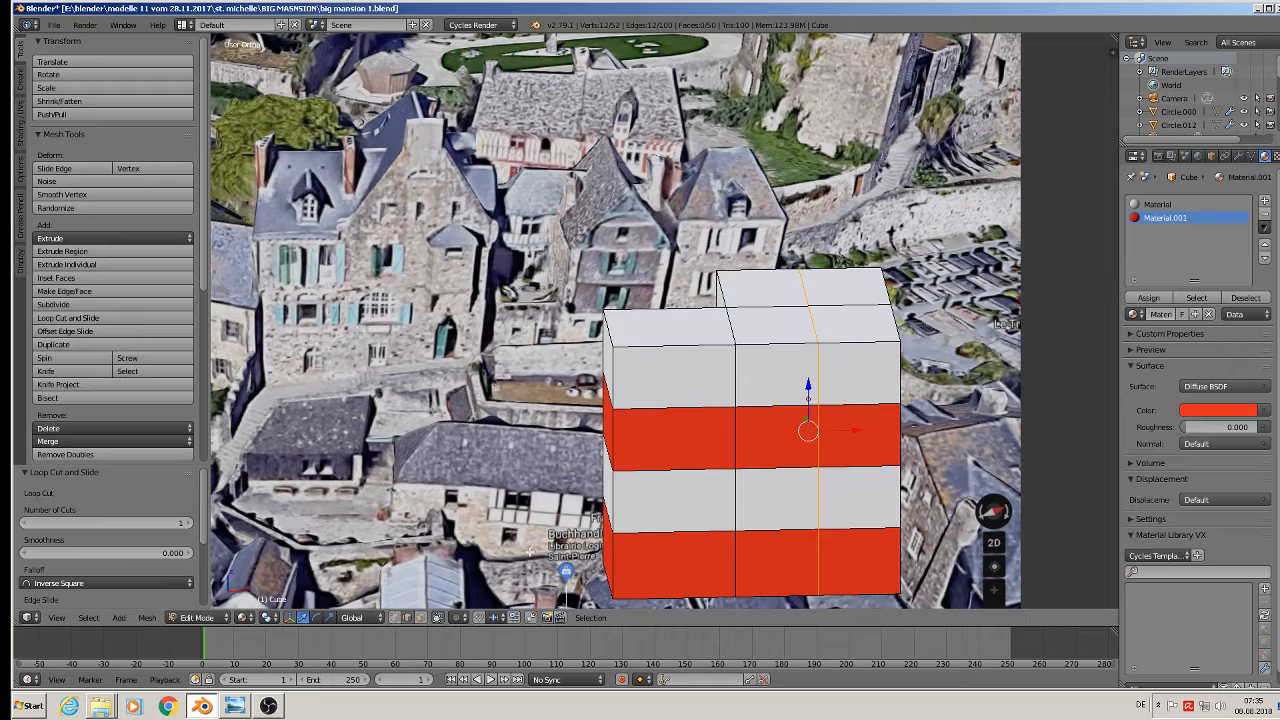
Raise the deeper wing's two central top edges 0.076 along Z to form a gabled roof ridge
right_click(808, 279)
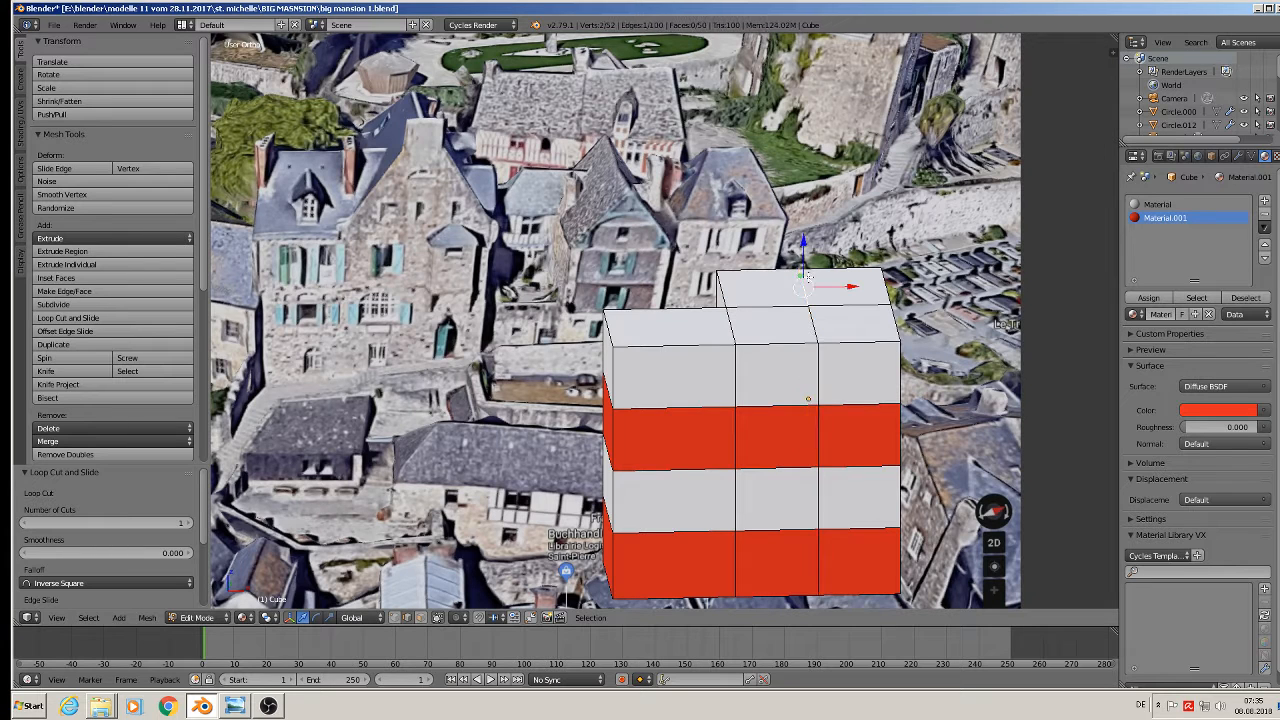
right_click(809, 316, "shift")
key("g")
key("z")
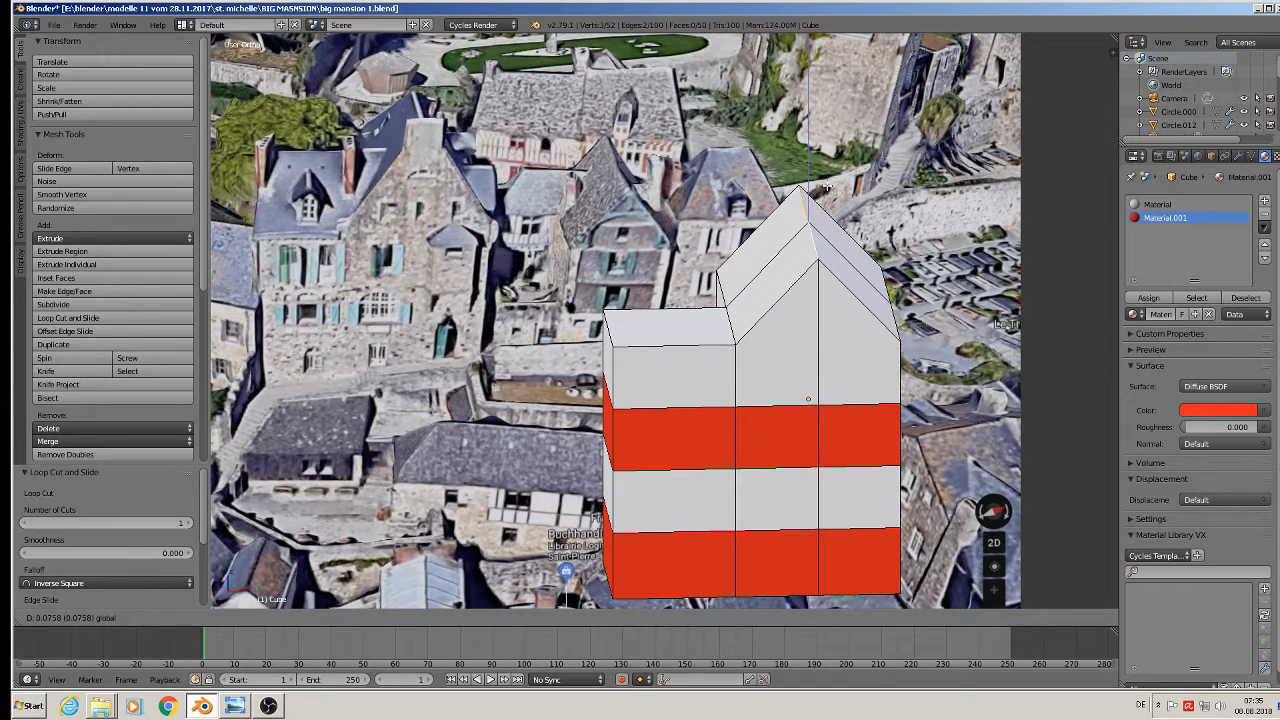
left_click(824, 188)
Add a loop cut along the middle of the shorter side wing and raise its top edge 0.046 along Z
middle_click_drag(594, 363, 659, 397)
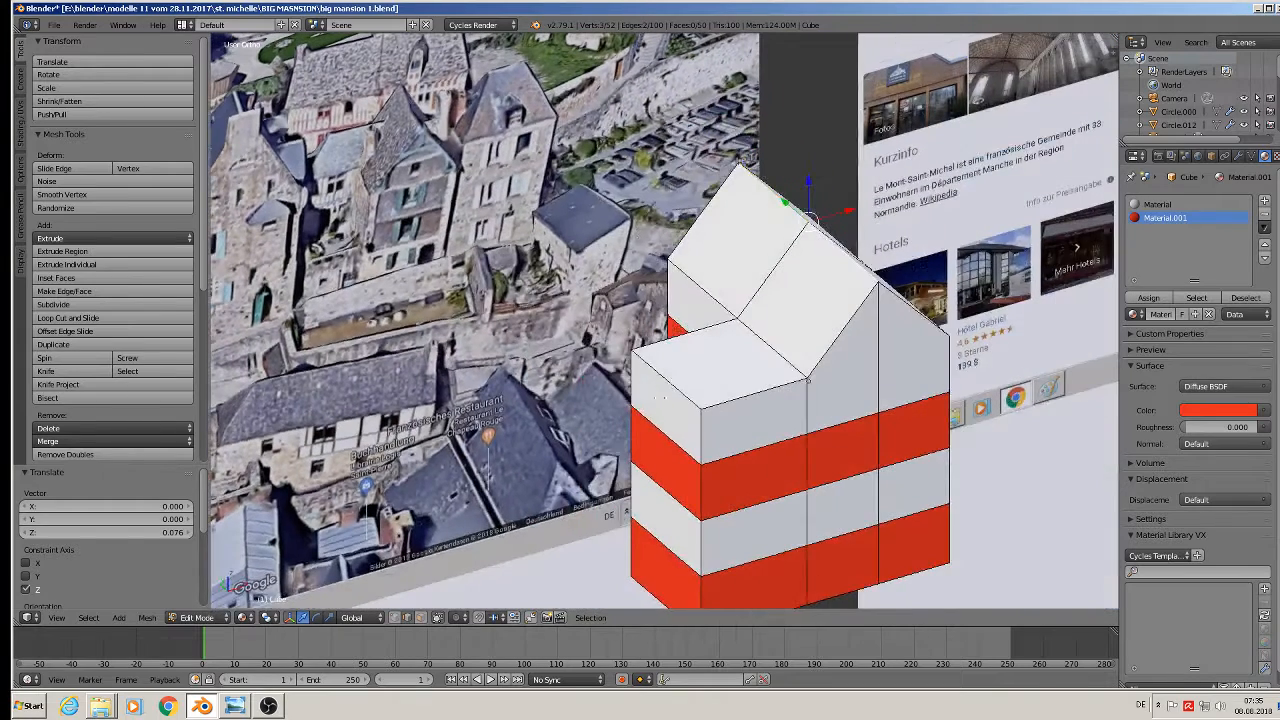
key("ctrl+r")
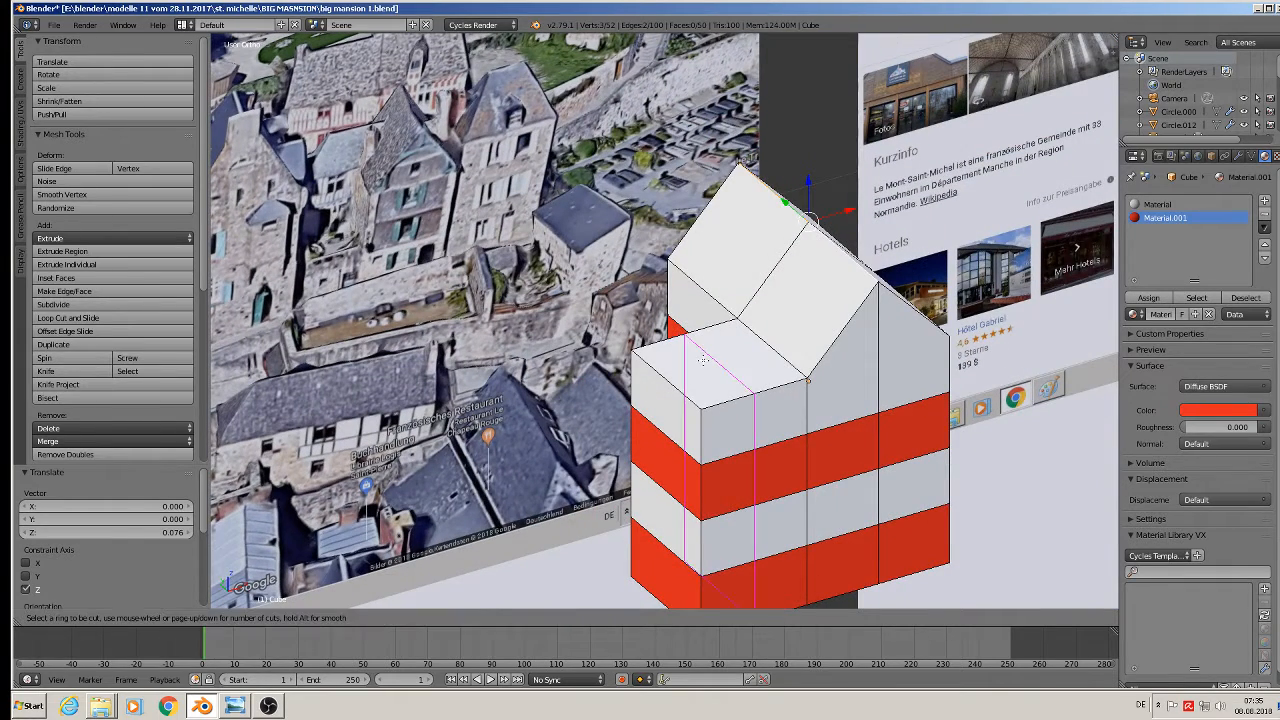
left_click(665, 373)
middle_click_drag(692, 384, 696, 346)
right_click(719, 340)
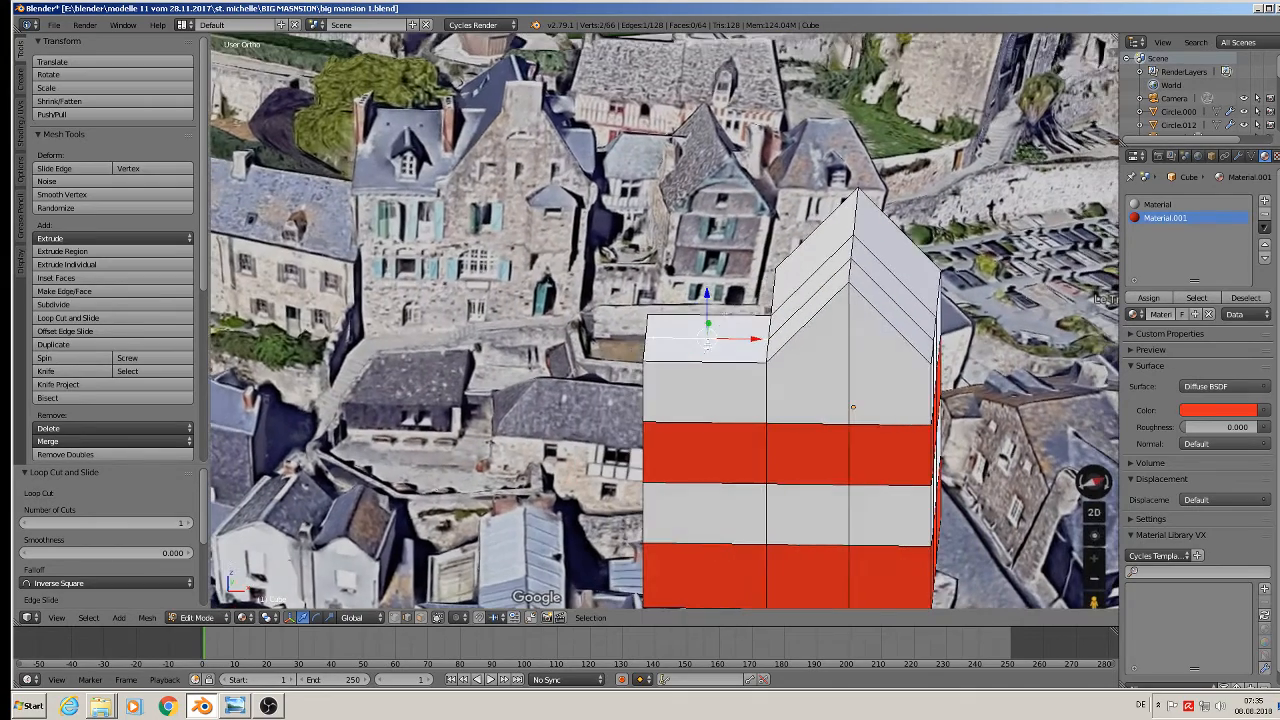
left_click_drag(708, 302, 714, 252)
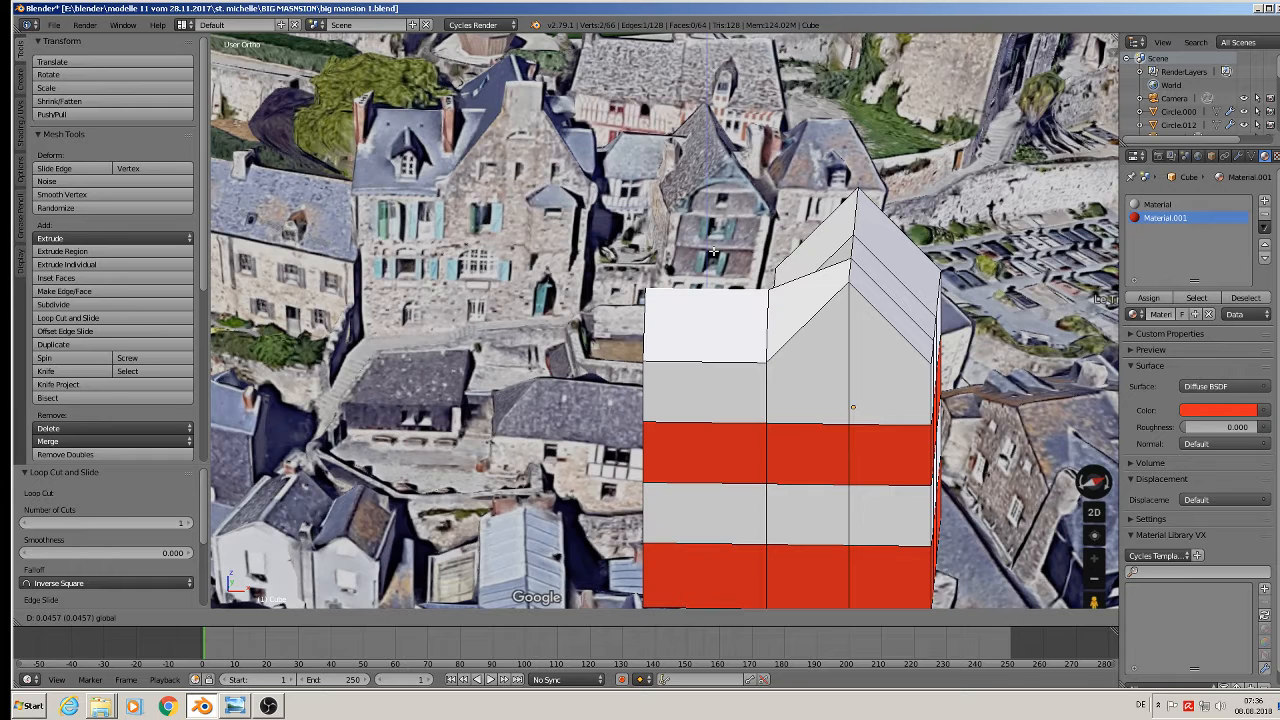
left_click_drag(713, 252, 714, 252)
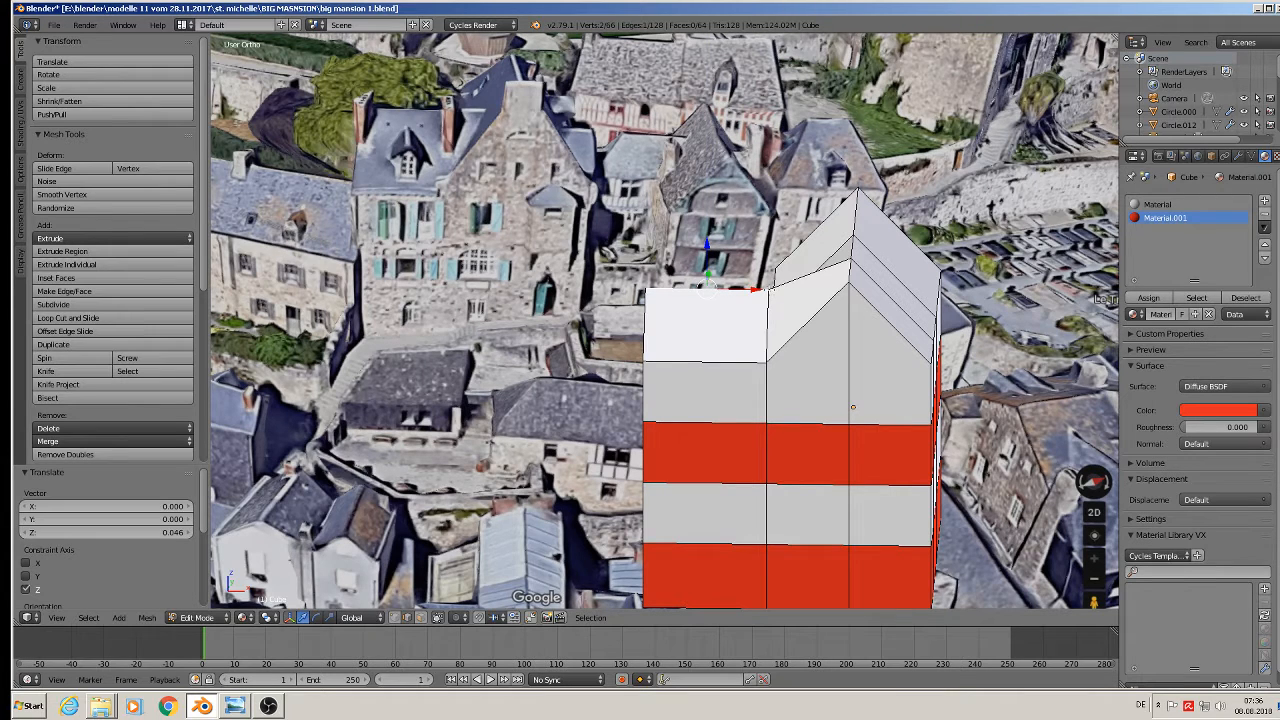
Move the inner end vertex of the side wing's ridge 0.045 along X into the main roof slope
middle_click_drag(809, 310, 815, 295)
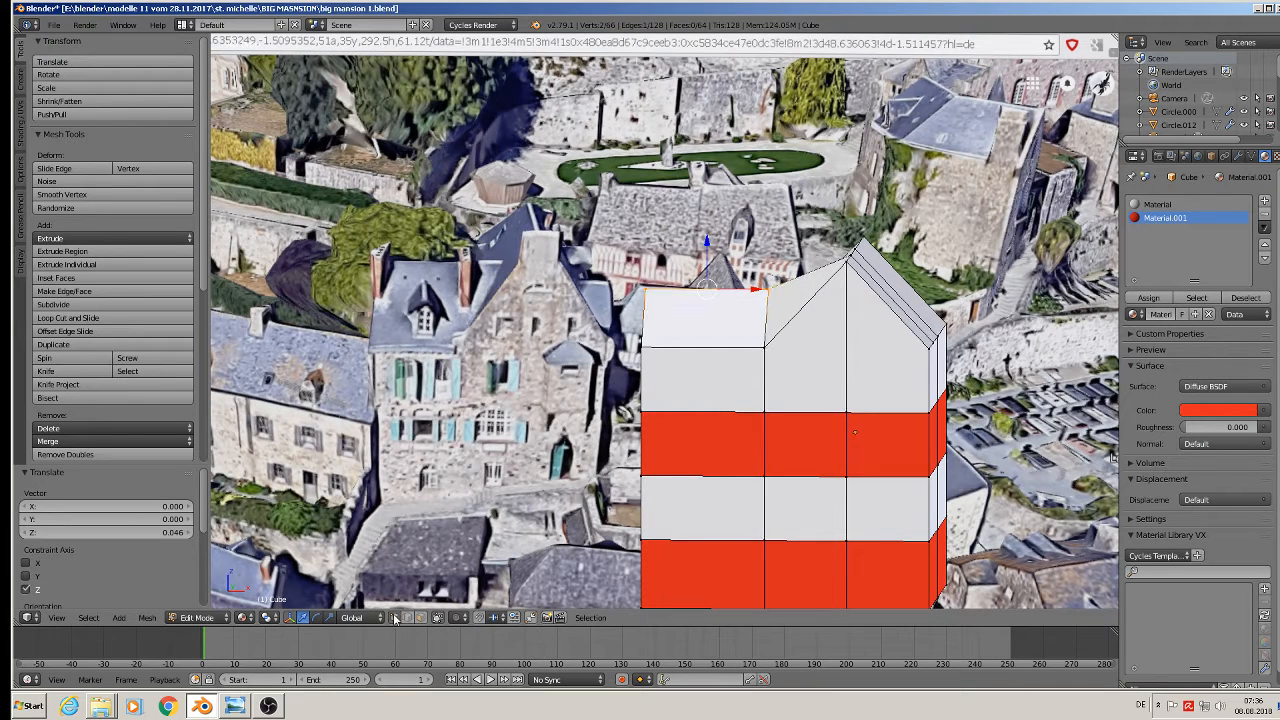
right_click(768, 289)
left_click_drag(812, 291, 860, 290)
middle_click_drag(860, 290, 917, 362)
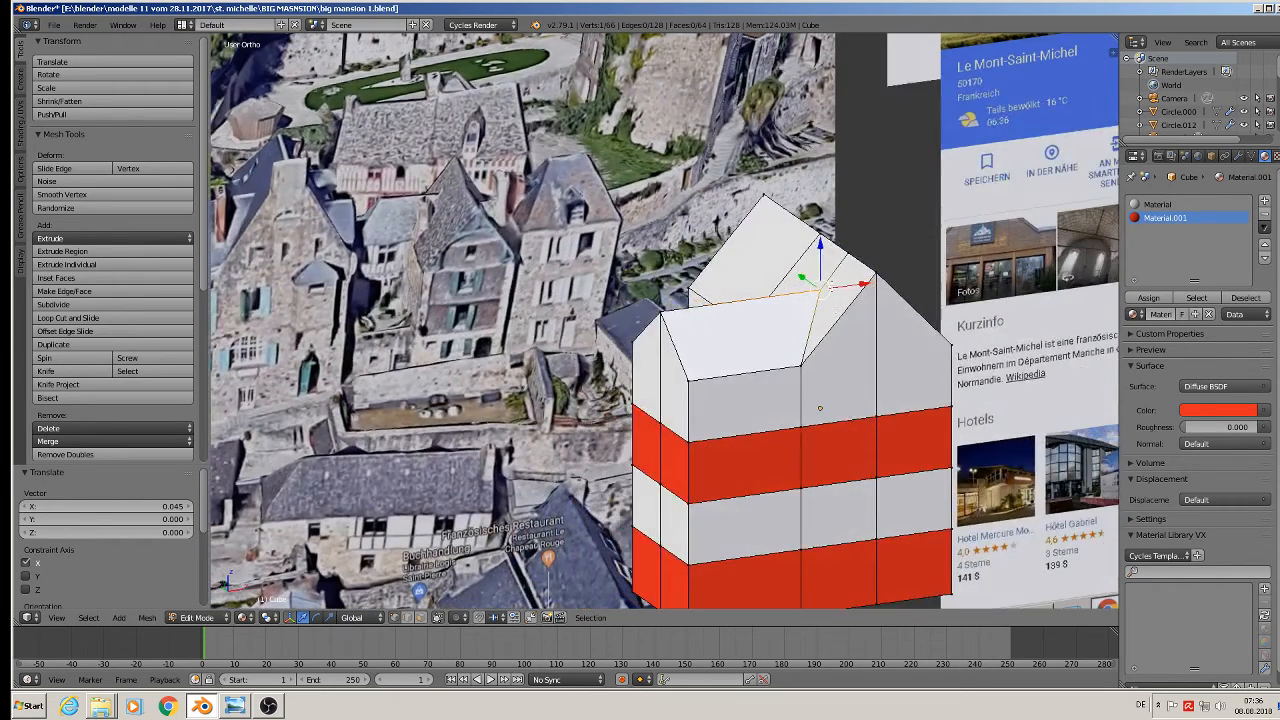
key("a")
Compare the roofed block with the mansion in the oblique and steeper aerial reference photos
scroll(877, 408, "down", 3)
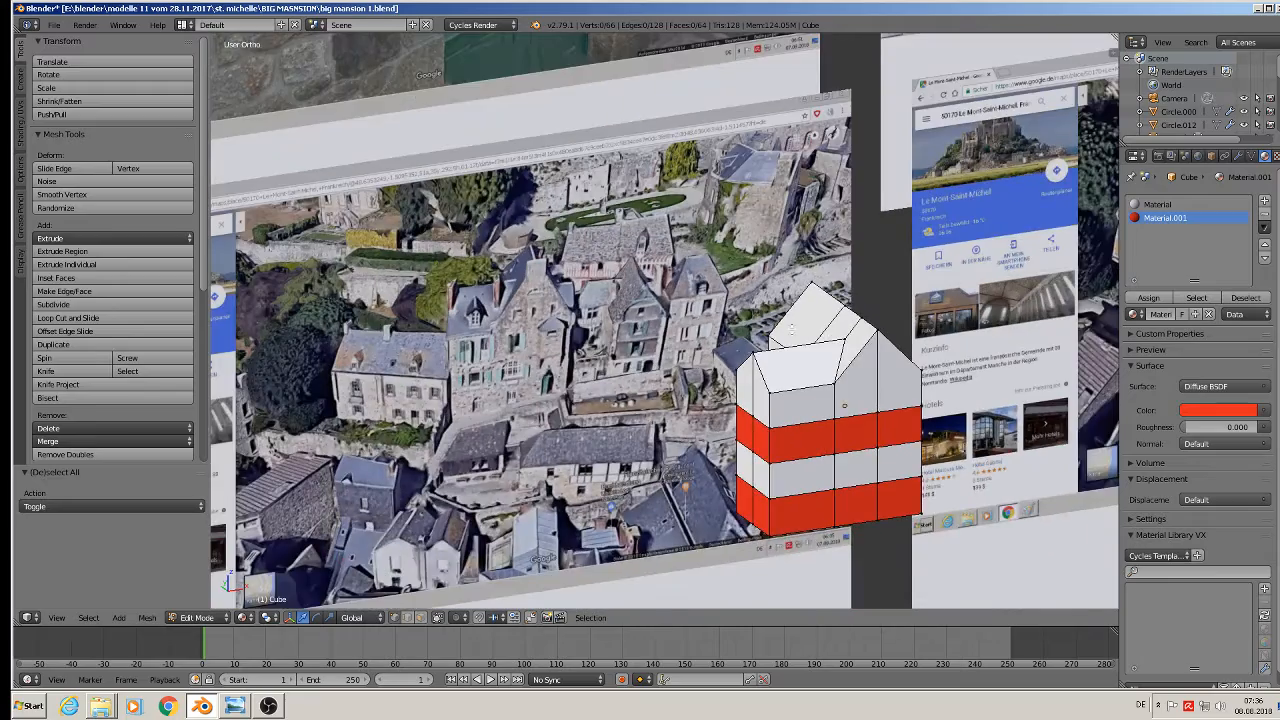
middle_click_drag(877, 408, 730, 363)
middle_click_drag(831, 360, 524, 424, "shift")
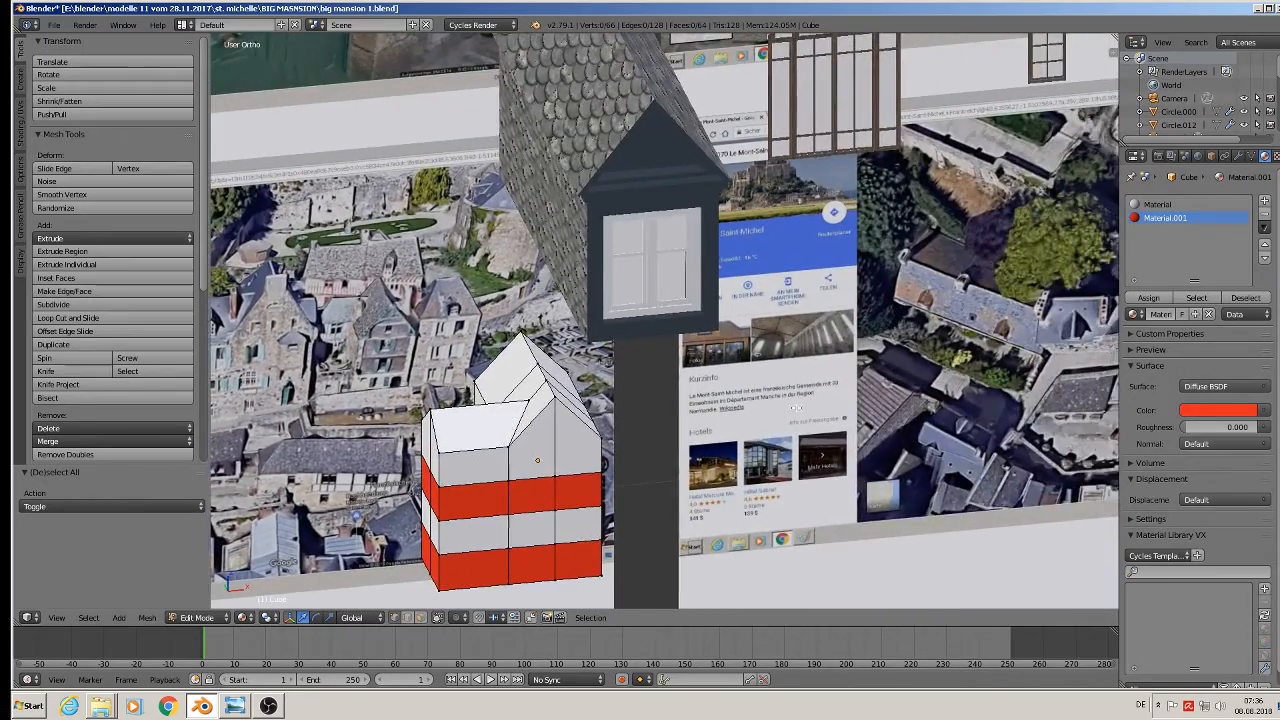
middle_click_drag(1112, 378, 765, 411, "shift")
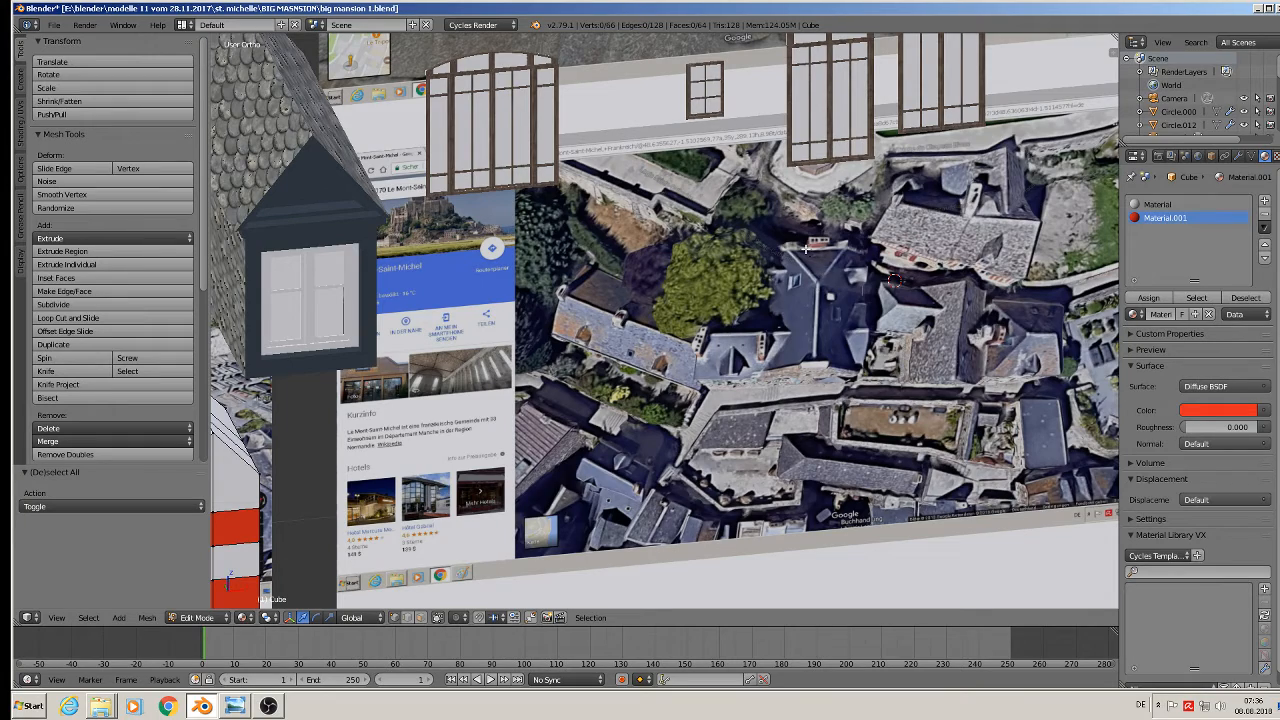
middle_click_drag(738, 386, 149, 247, "shift")
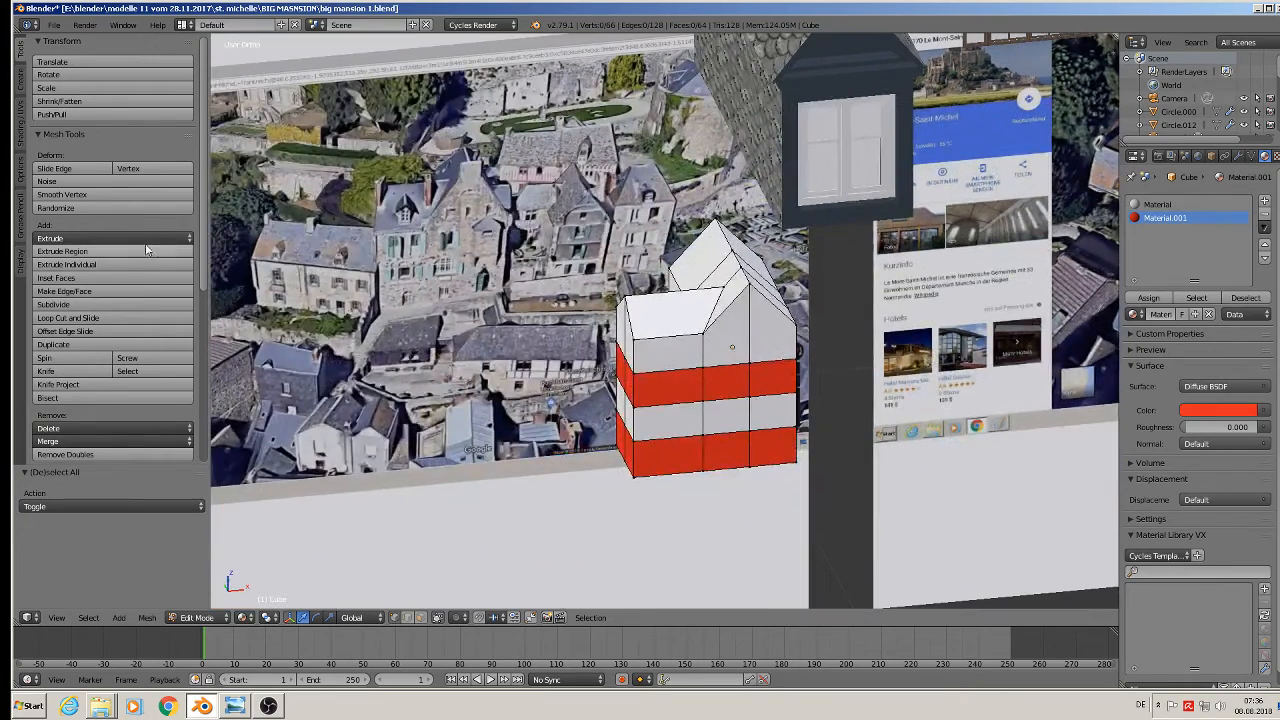
Try to move the main roof ridge's outer end vertex -0.077 along Y, and undo that move
middle_click_drag(620, 231, 691, 275)
scroll(690, 274, "up", 1)
middle_click_drag(640, 212, 566, 310, "shift")
scroll(572, 304, "up", 2)
scroll(586, 301, "up", 1)
right_click(586, 280)
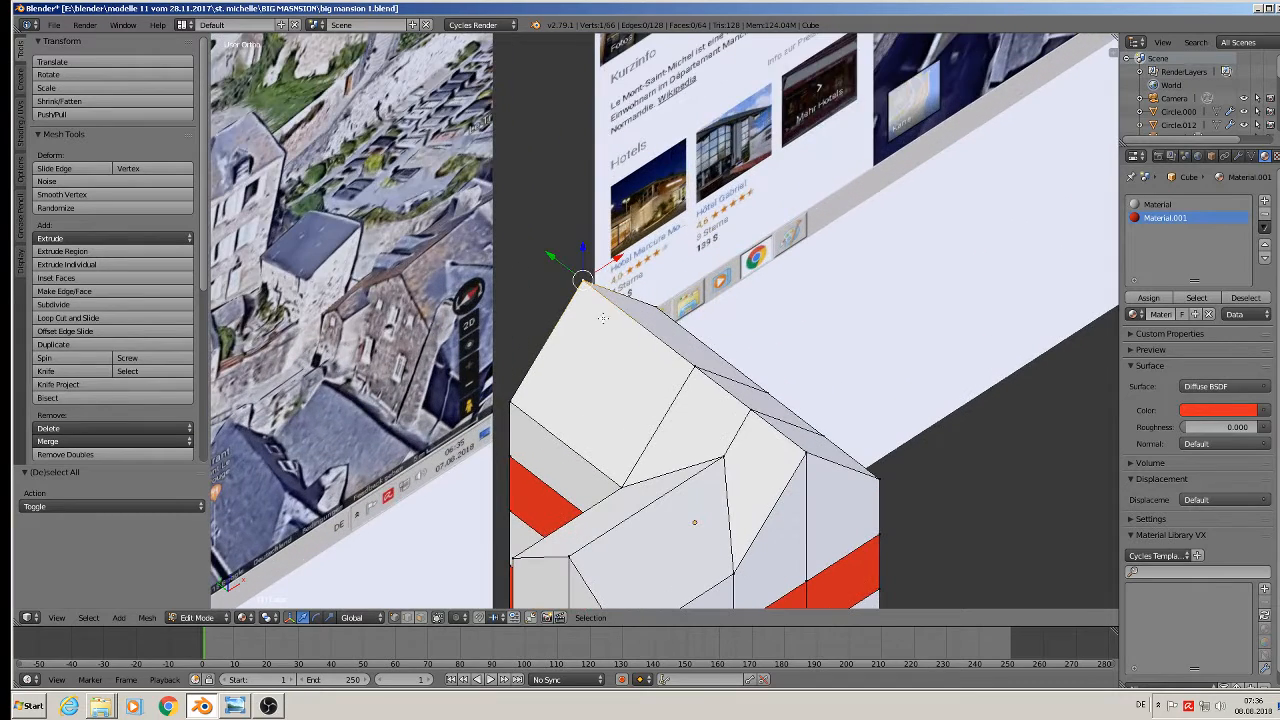
left_click_drag(543, 250, 603, 313)
middle_click_drag(603, 313, 810, 362)
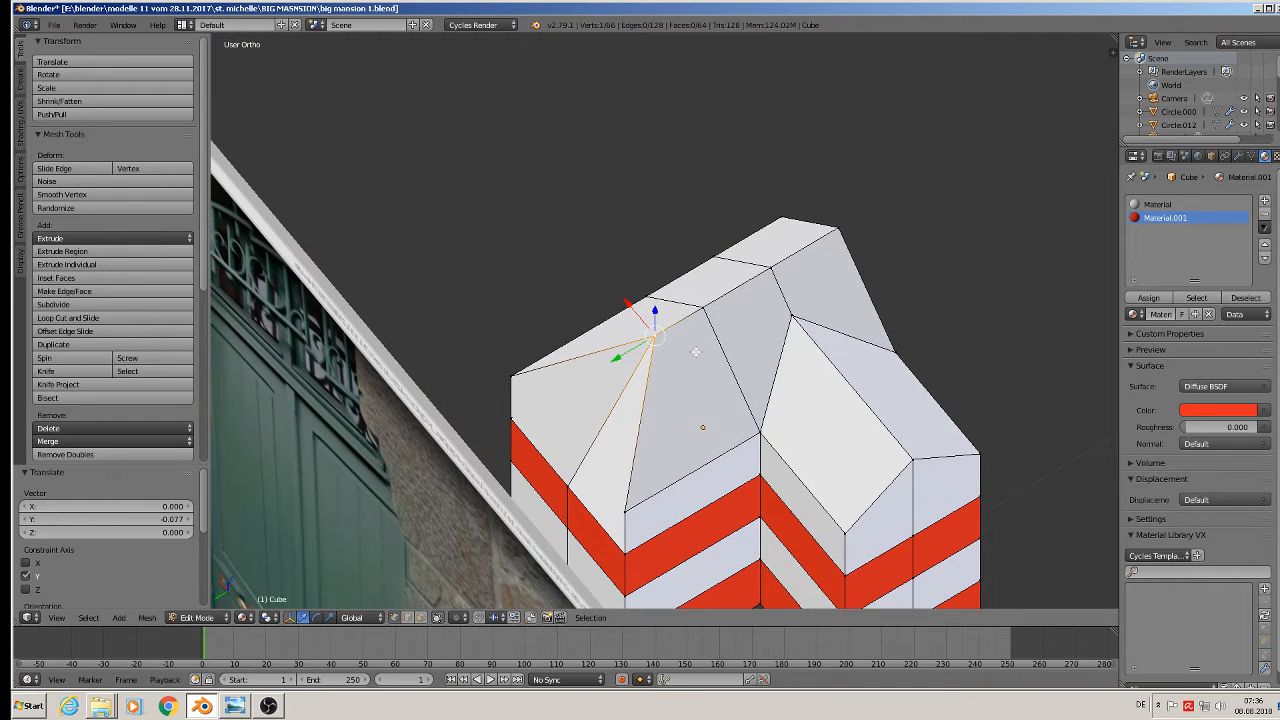
key("ctrl+z")
Knife-cut a straight edge across the main wing's gable end, joining its two upper eave corners
middle_click_drag(628, 377, 616, 259)
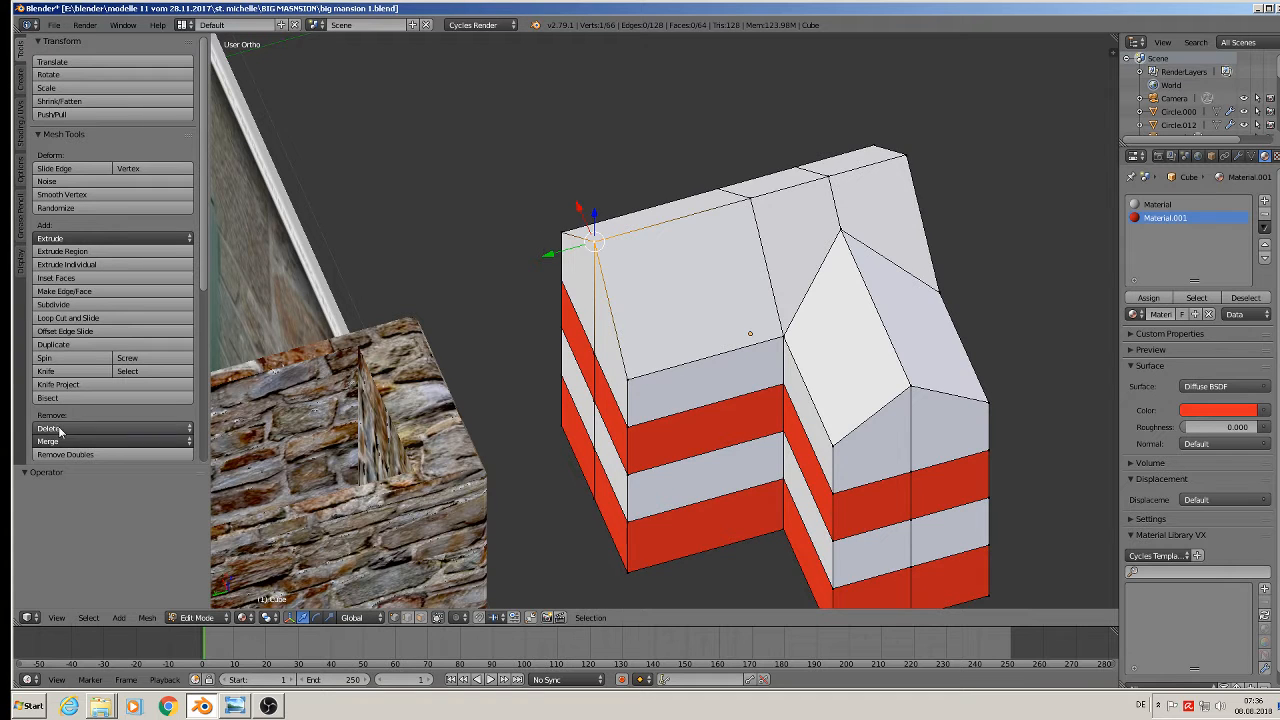
left_click(60, 371)
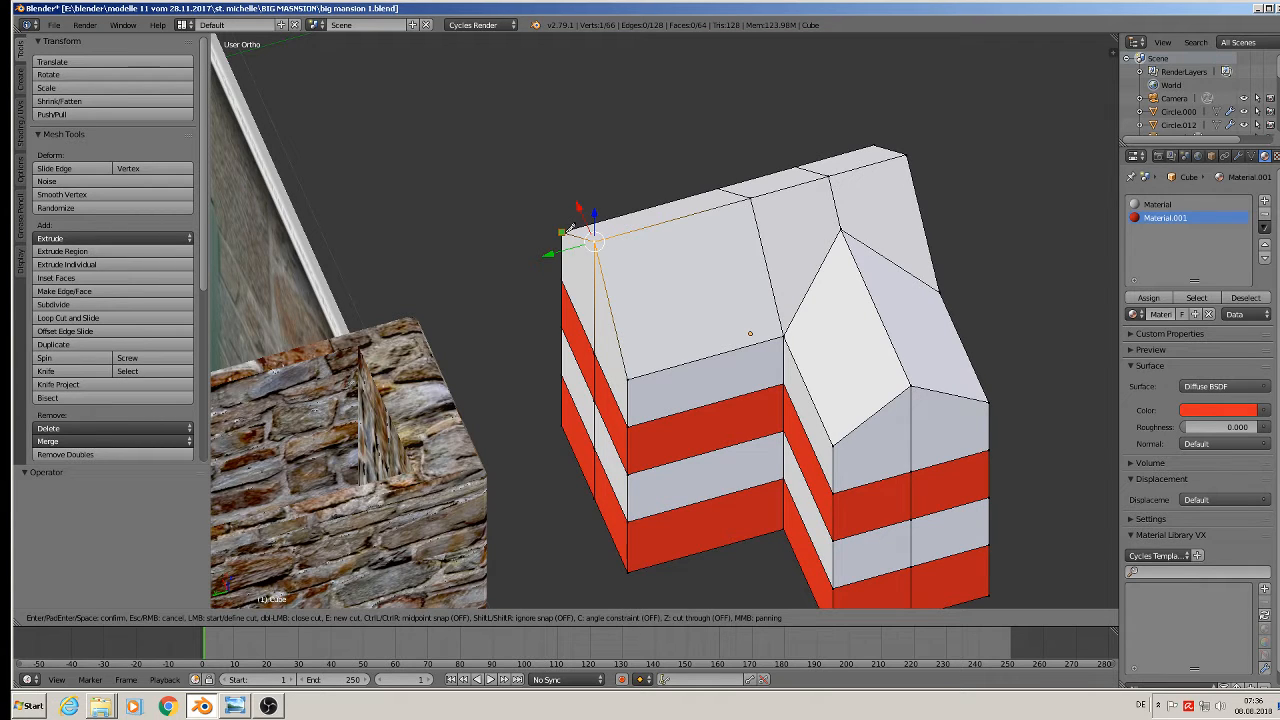
left_click(564, 231)
left_click(628, 378)
key("Return")
Move the main ridge's outer end vertex about -0.067 along Y to form a hipped roof end, and leave Edit Mode
right_click(597, 237)
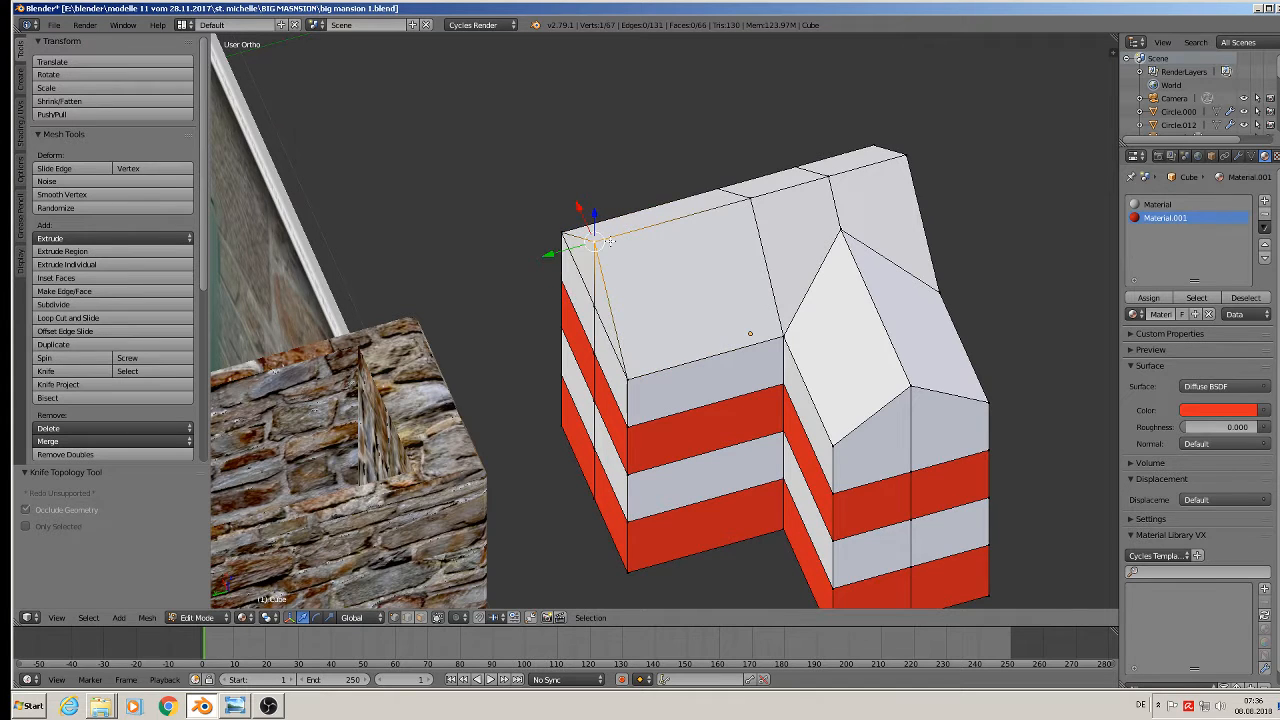
key("g")
key("y")
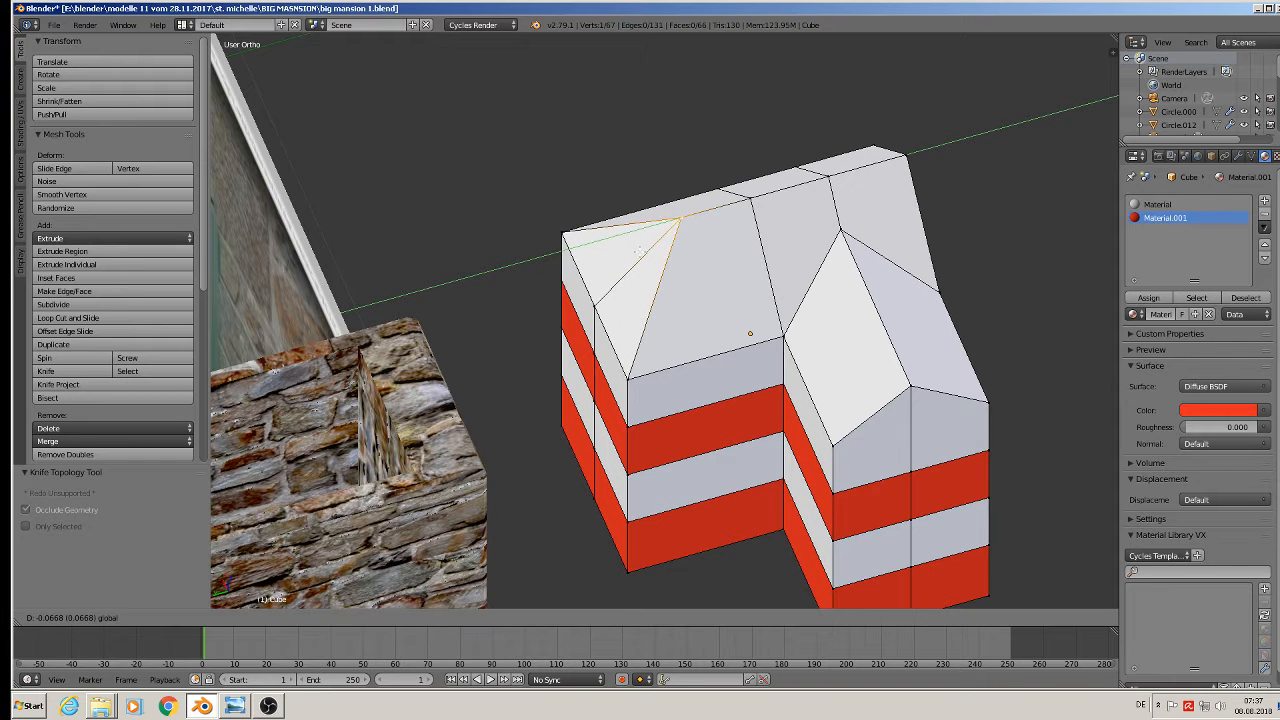
left_click(641, 252)
key("a")
middle_click_drag(950, 322, 743, 369)
key("Tab")
Save the mansion model over big mansion 1.blend
scroll(907, 316, "down", 3)
scroll(717, 367, "up", 1)
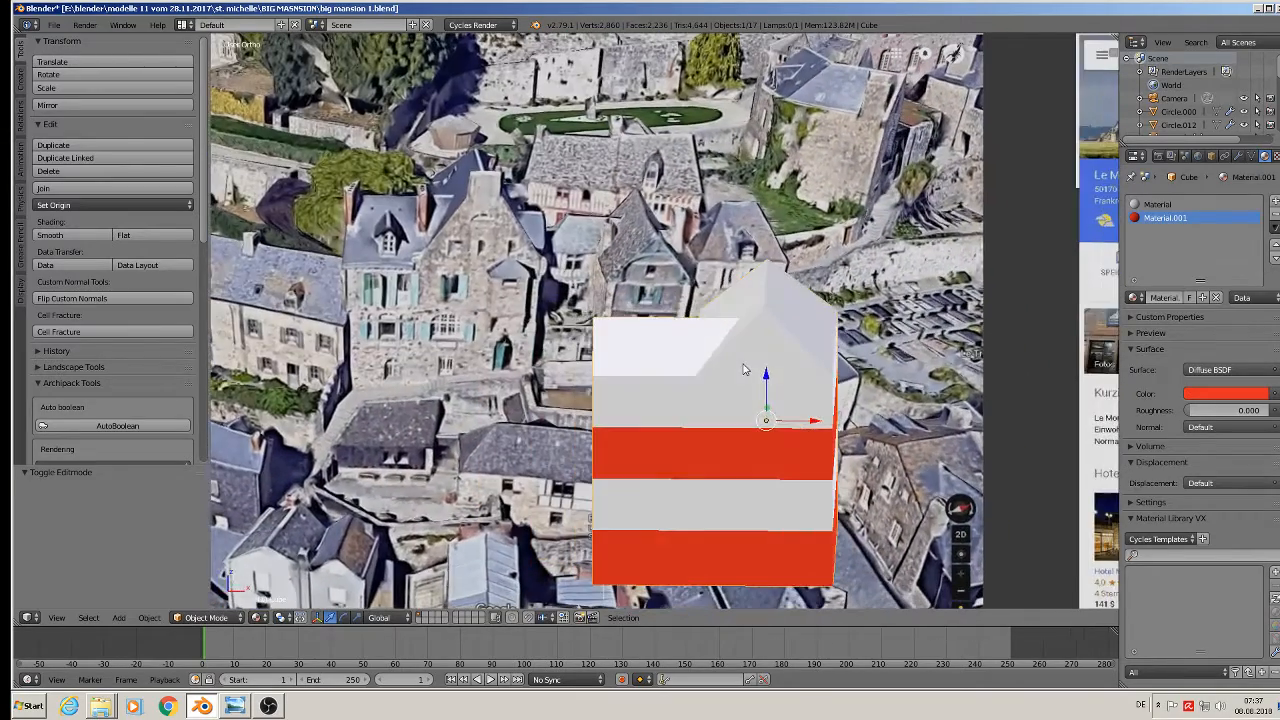
left_click(54, 25)
left_click(74, 128)
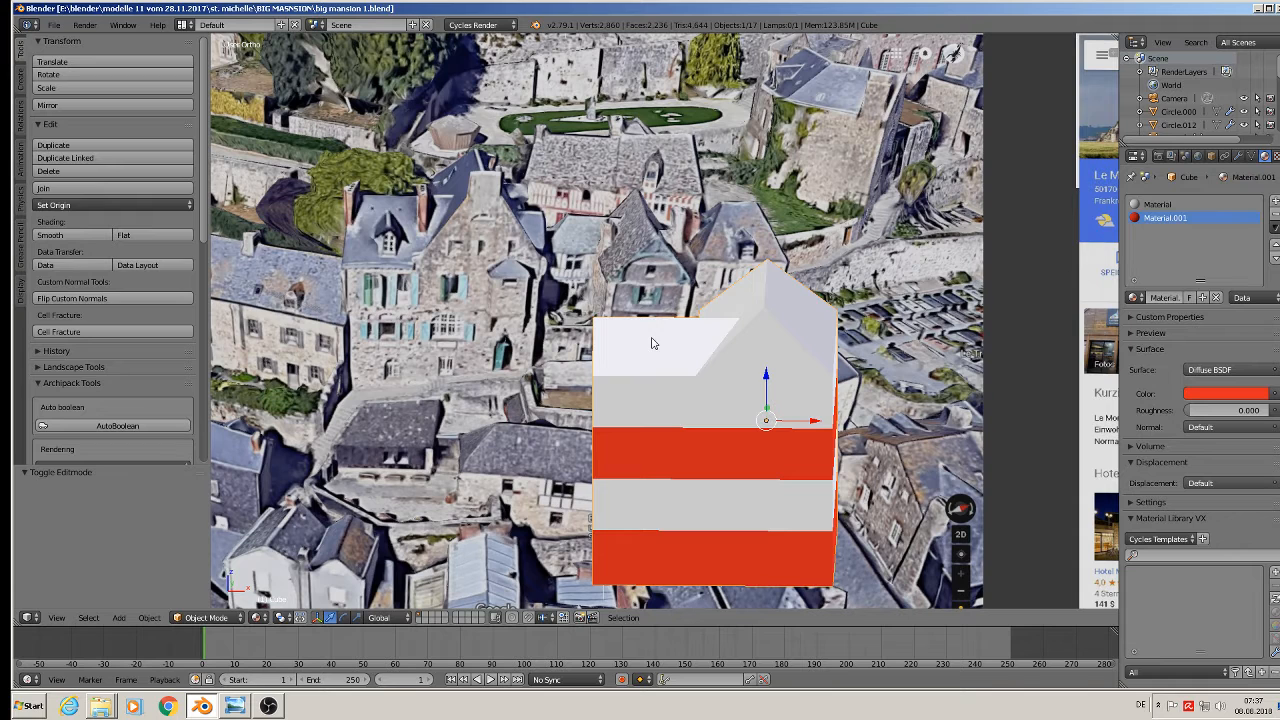
key("KP_1")
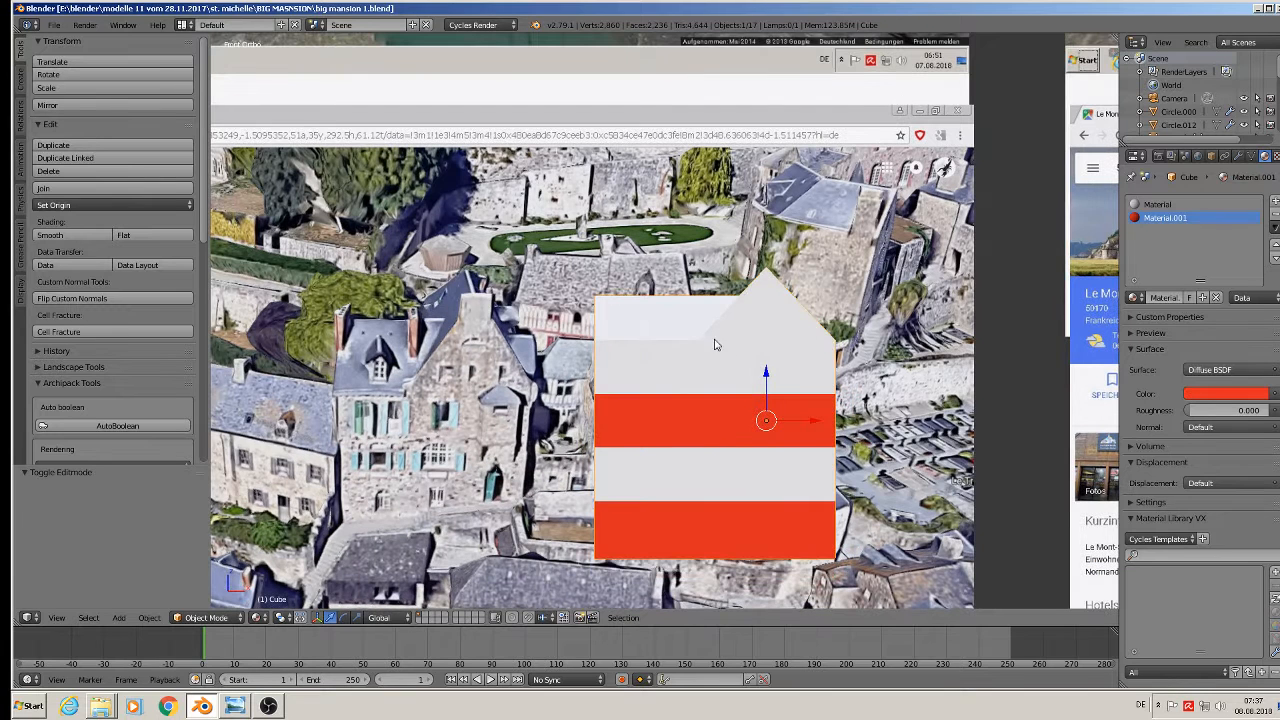
left_click(54, 25)
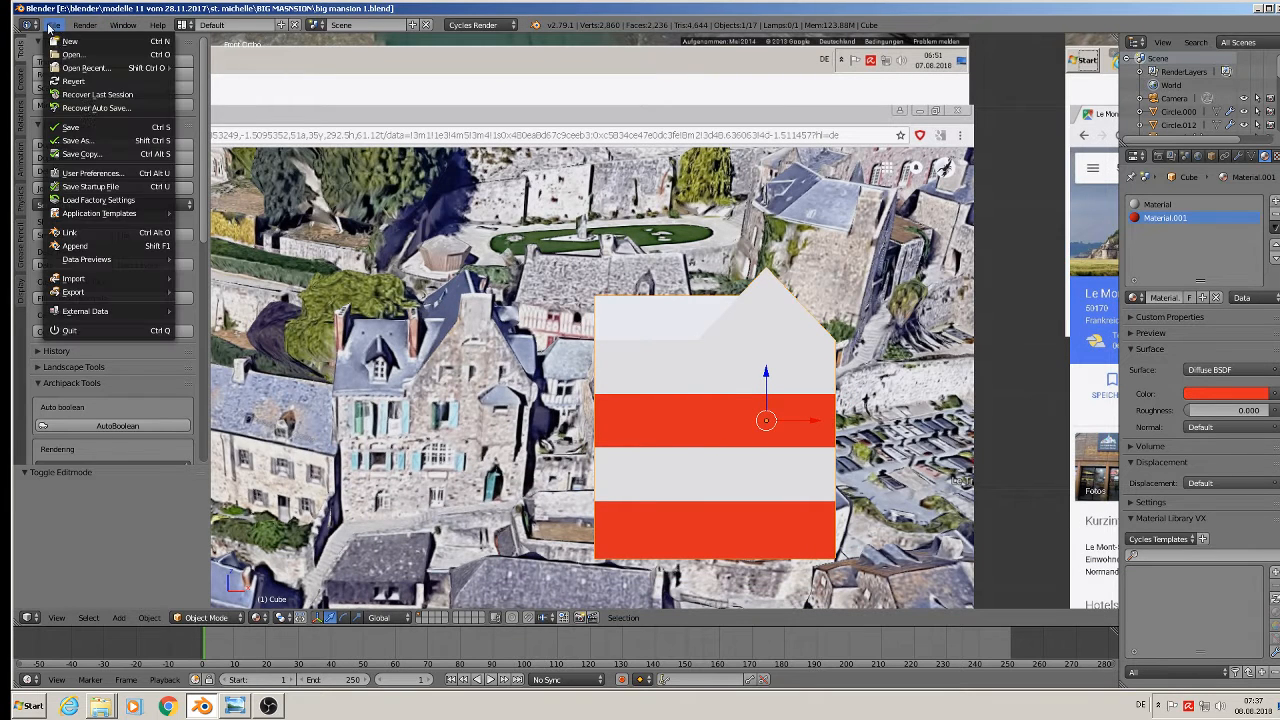
left_click(74, 128)
Duplicate the wide arched window's outer outline edges in place and separate them into their own object
middle_click_drag(690, 508, 705, 470, "shift")
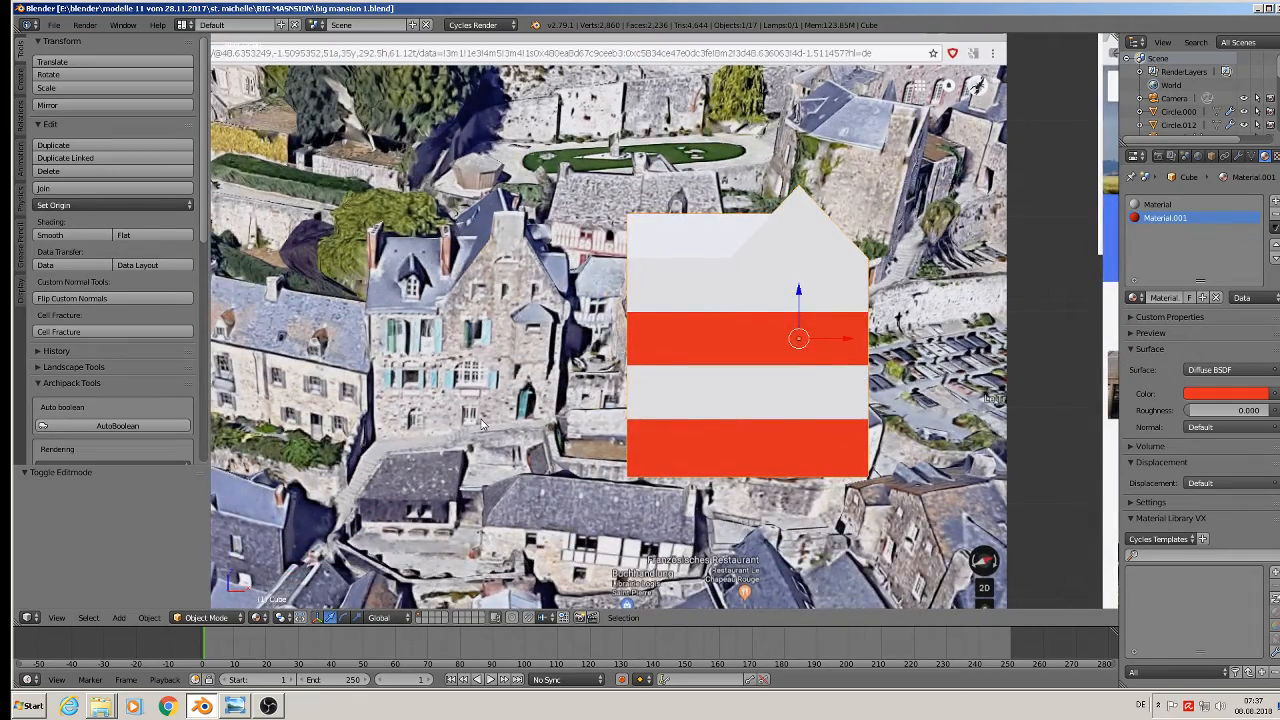
scroll(481, 424, "down", 4)
middle_click_drag(481, 424, 640, 490, "shift")
scroll(1016, 406, "down", 4)
scroll(1012, 410, "down", 4)
scroll(650, 305, "up", 5)
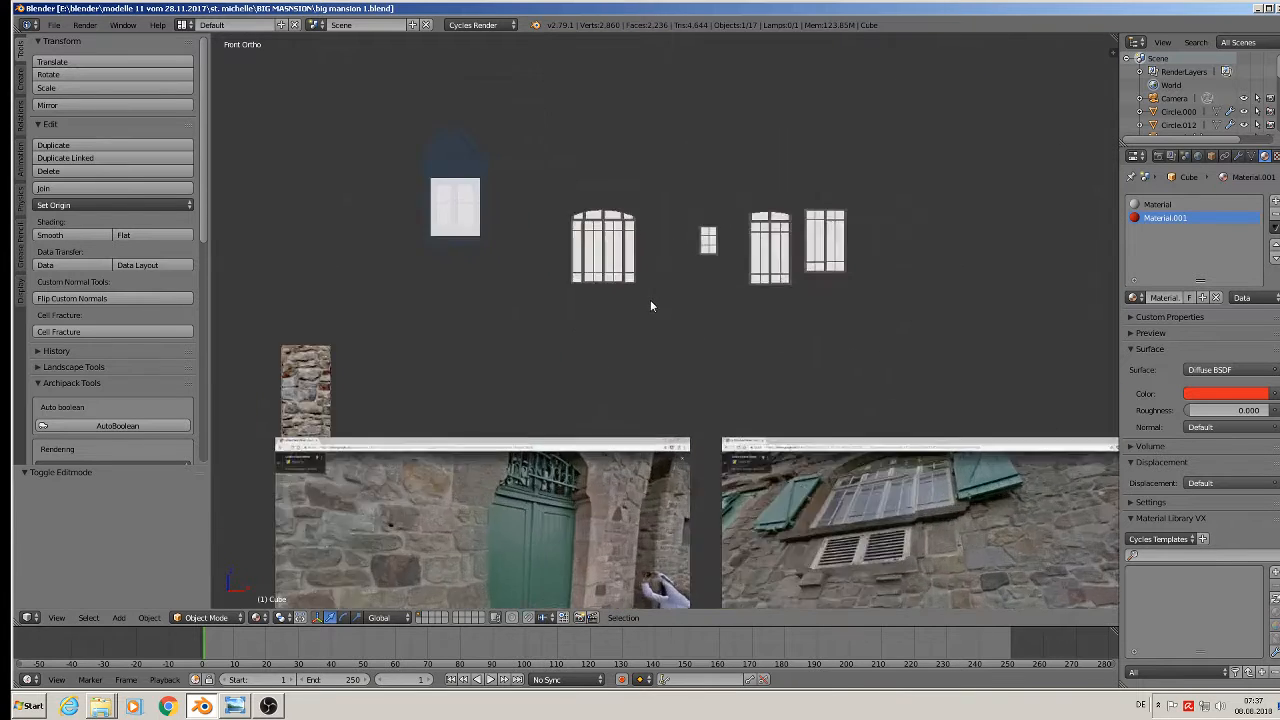
scroll(650, 305, "up", 5)
middle_click_drag(667, 156, 679, 192, "shift")
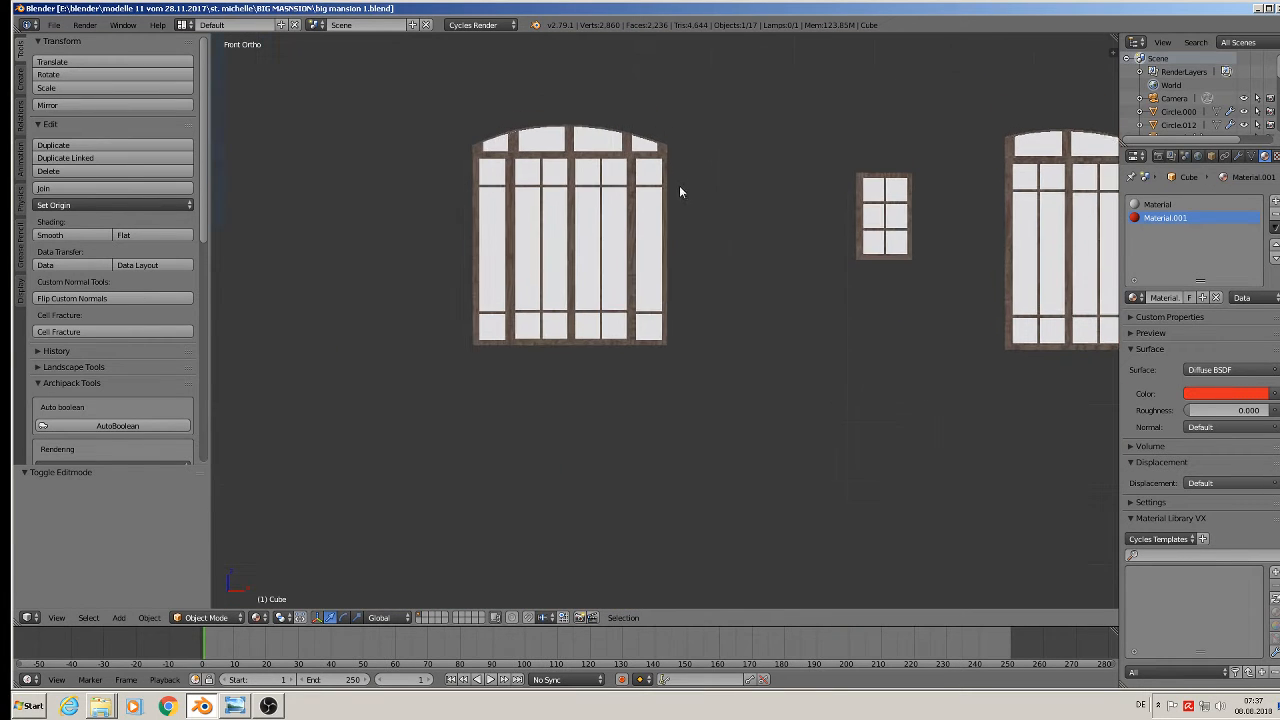
scroll(679, 192, "up", 4)
right_click(536, 107)
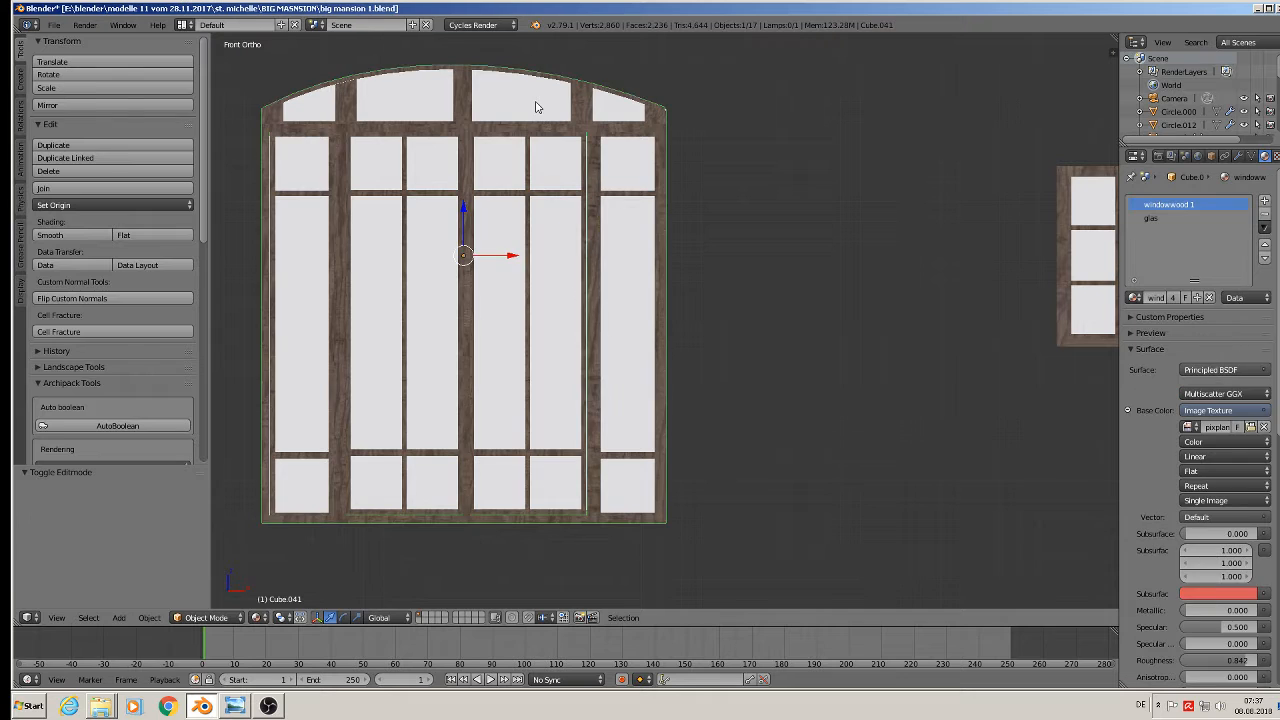
key("Tab")
right_click(418, 60, "alt")
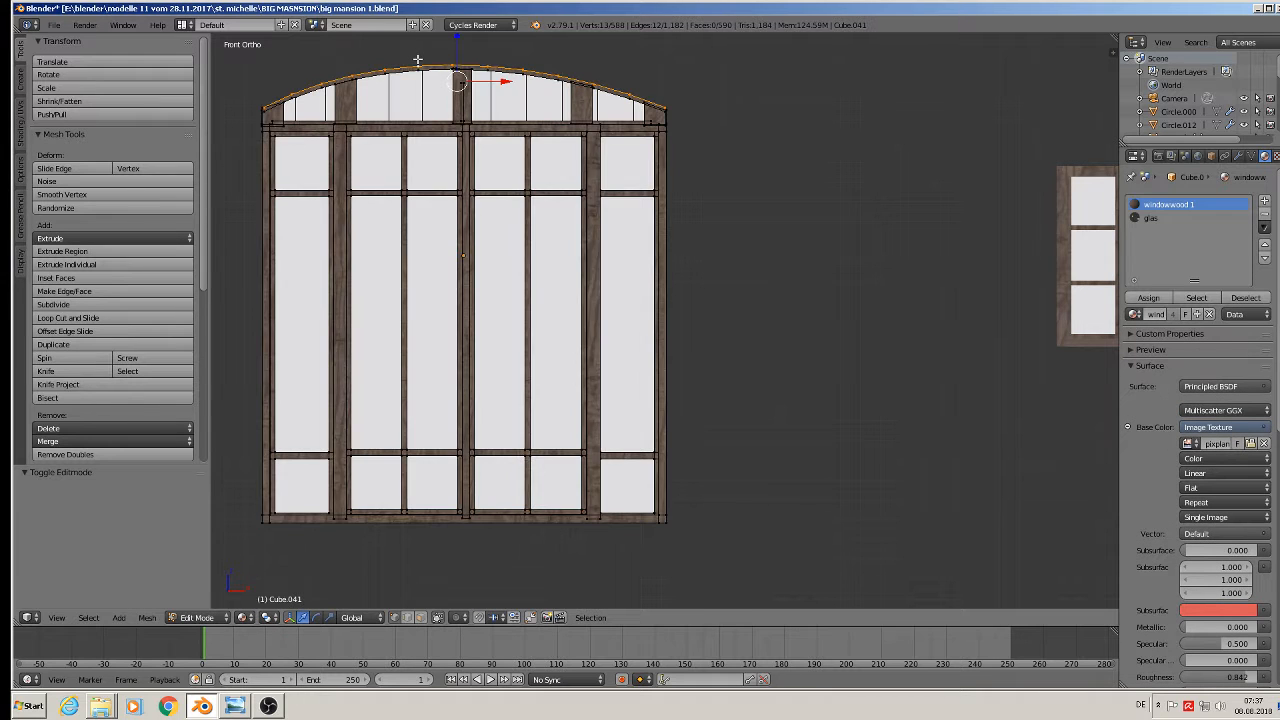
right_click(303, 524, "alt+shift")
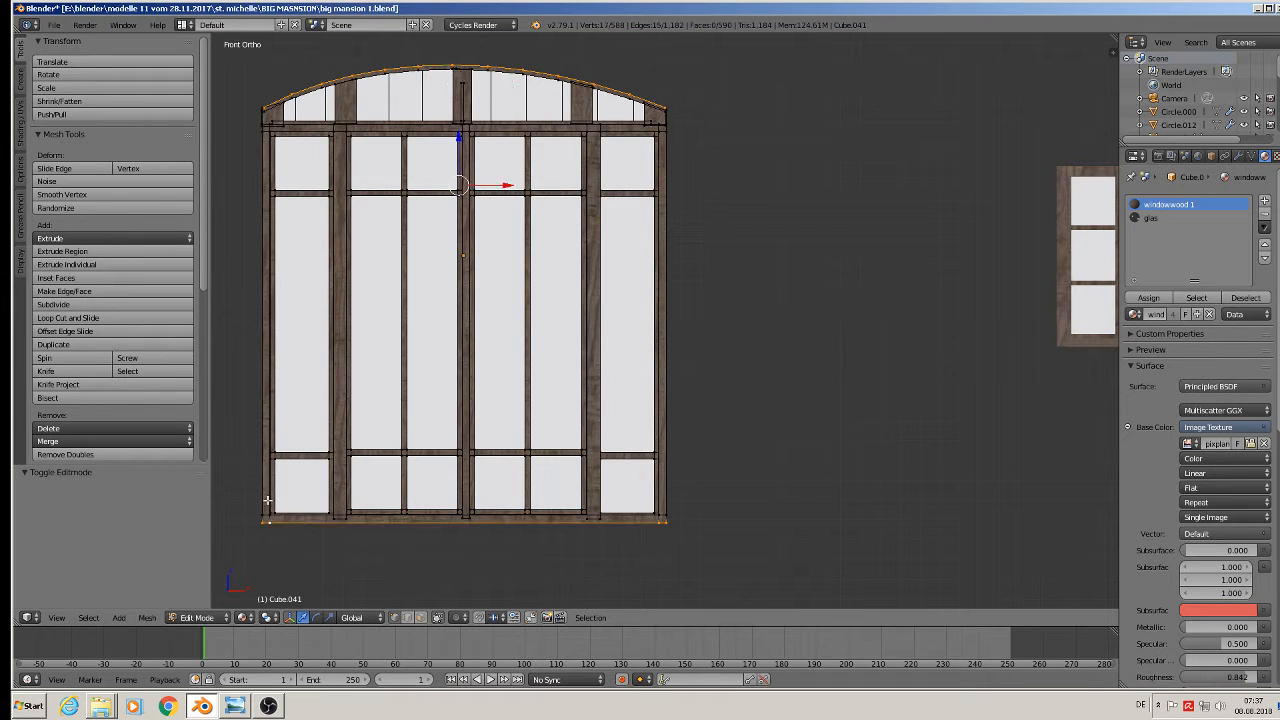
right_click(258, 412, "alt+shift")
right_click(672, 360, "alt+shift")
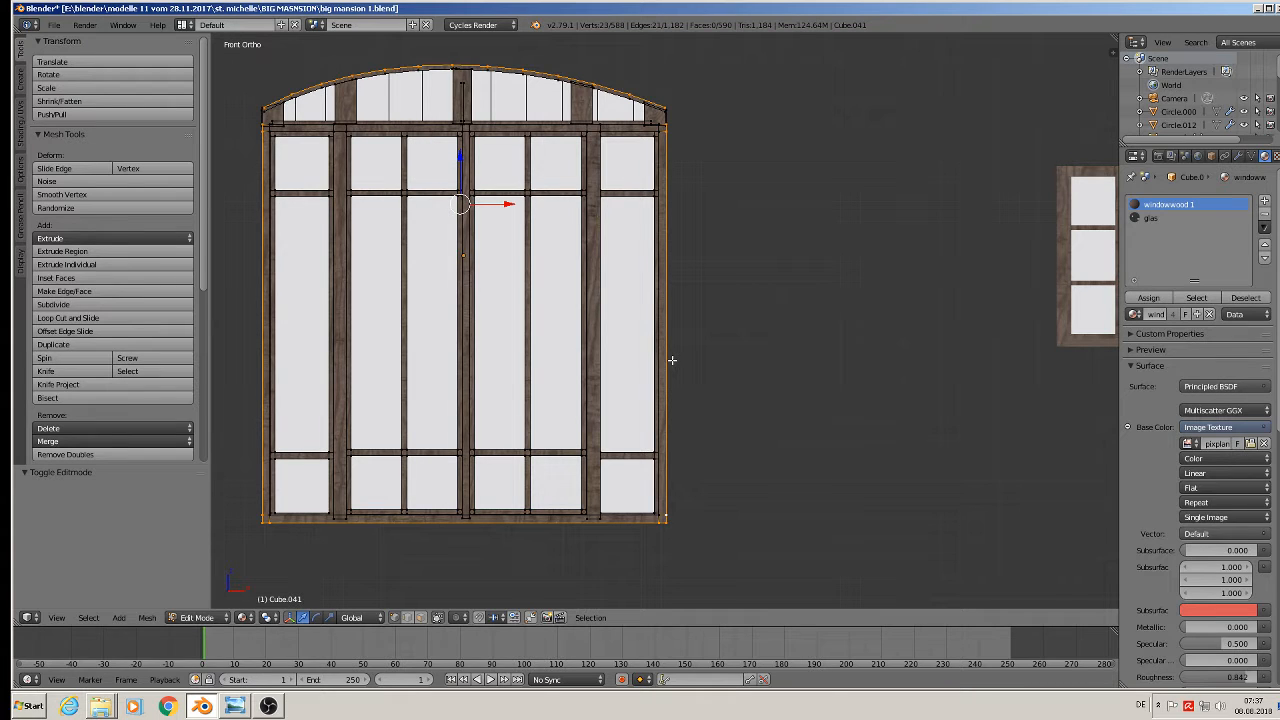
key("shift+d")
right_click(702, 476)
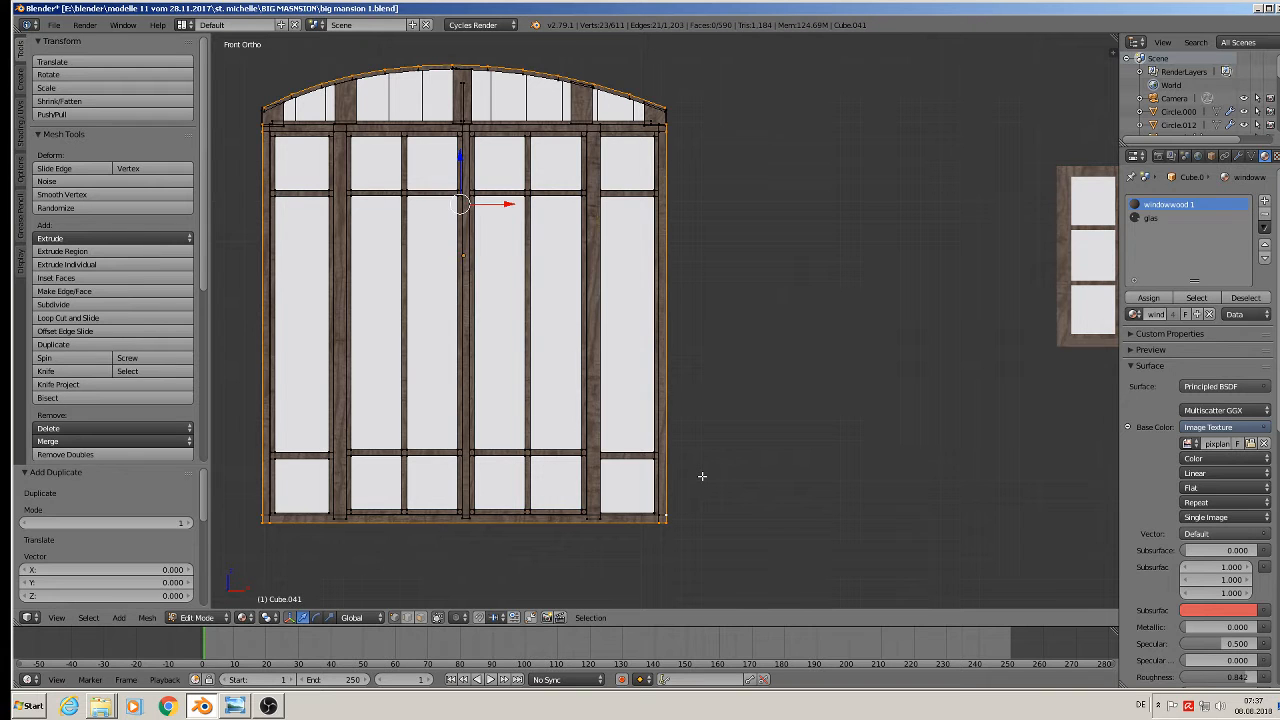
key("p")
left_click(700, 479)
key("Tab")
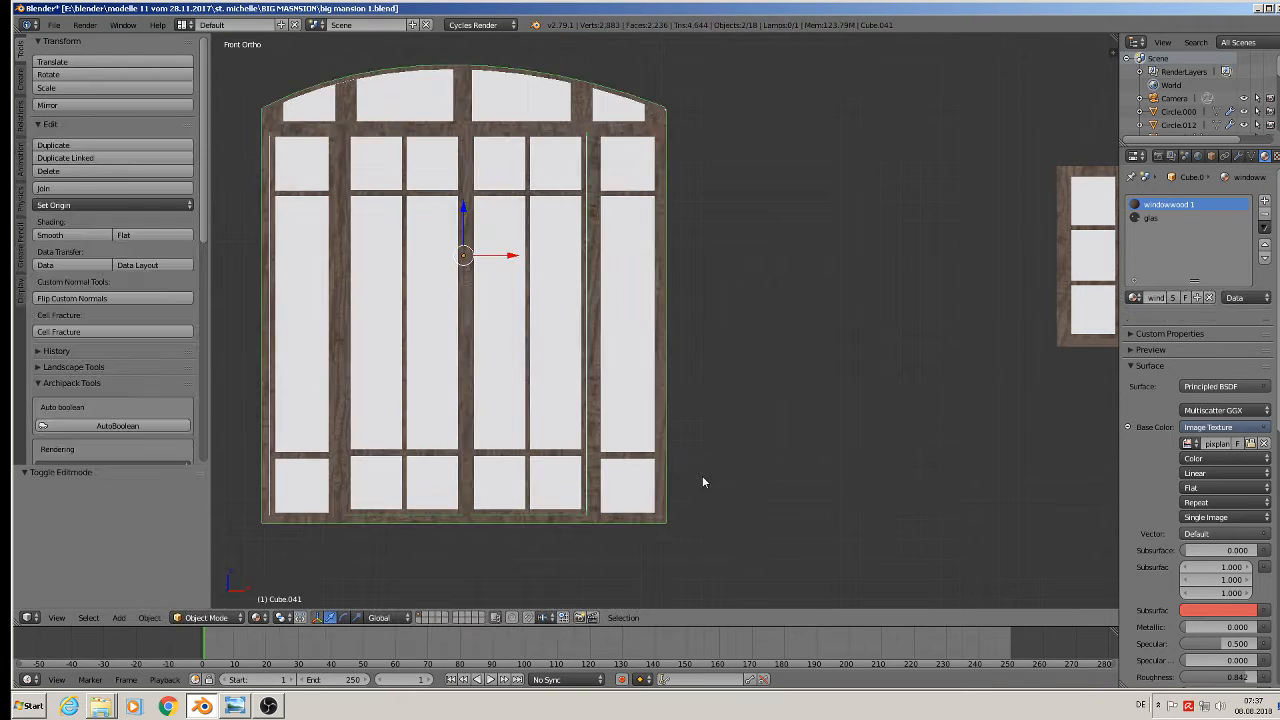
Move the separated arched outline 0.220 along X and -0.243 along Z, clear of the windows
right_click(668, 488)
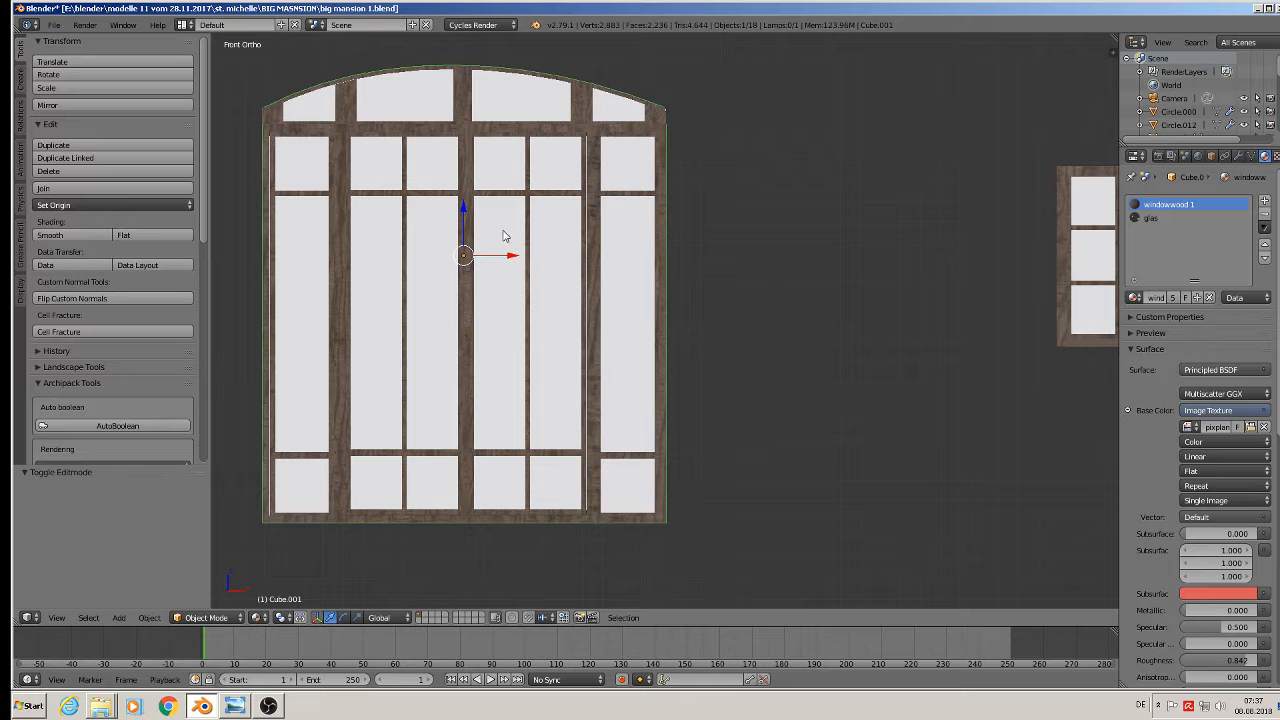
key("g")
key("x")
left_click(955, 290)
middle_click_drag(970, 310, 500, 264, "shift")
scroll(513, 269, "down", 4)
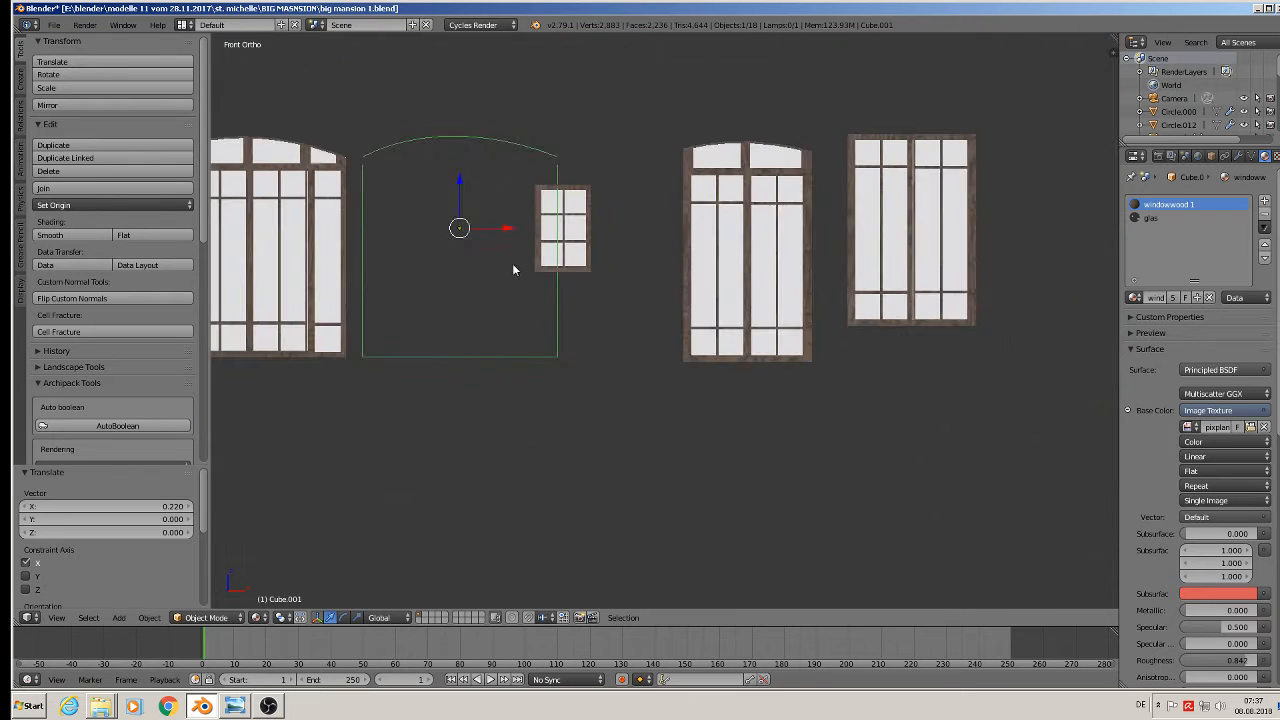
key("g")
key("z")
left_click(502, 412)
middle_click_drag(502, 412, 695, 376, "shift")
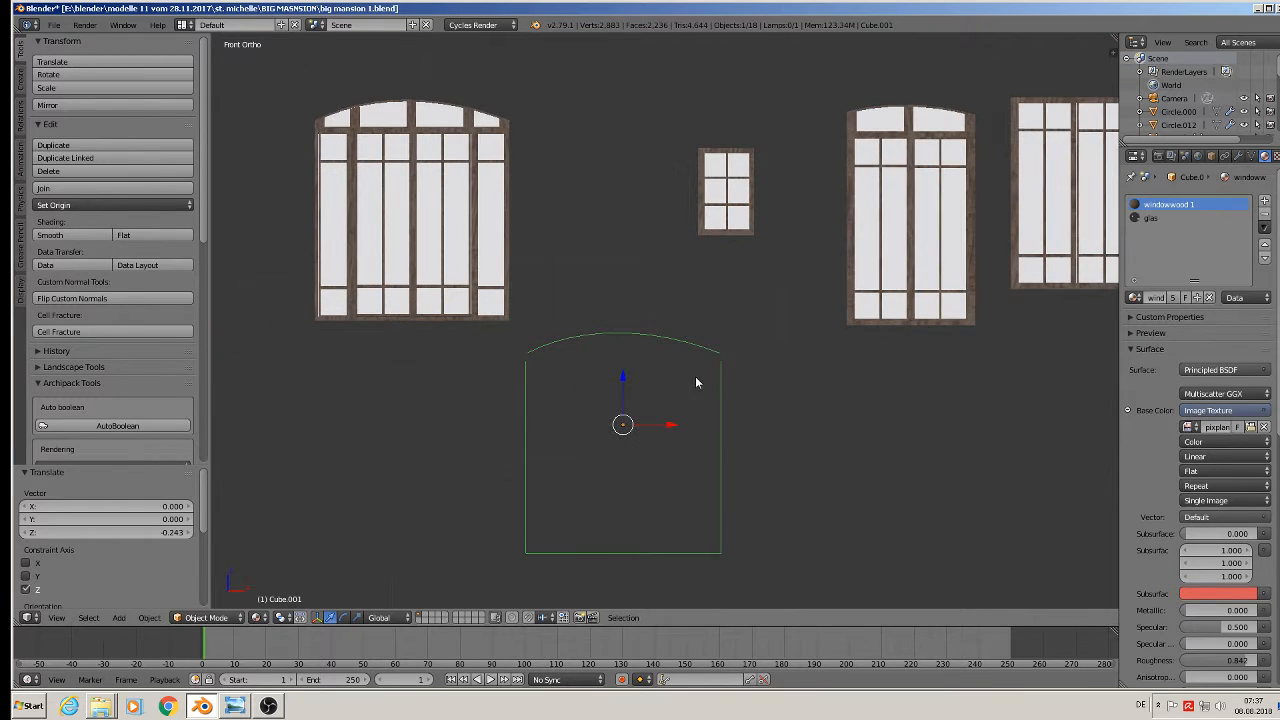
Remove the separated outline from the big round window group
left_click(1212, 157)
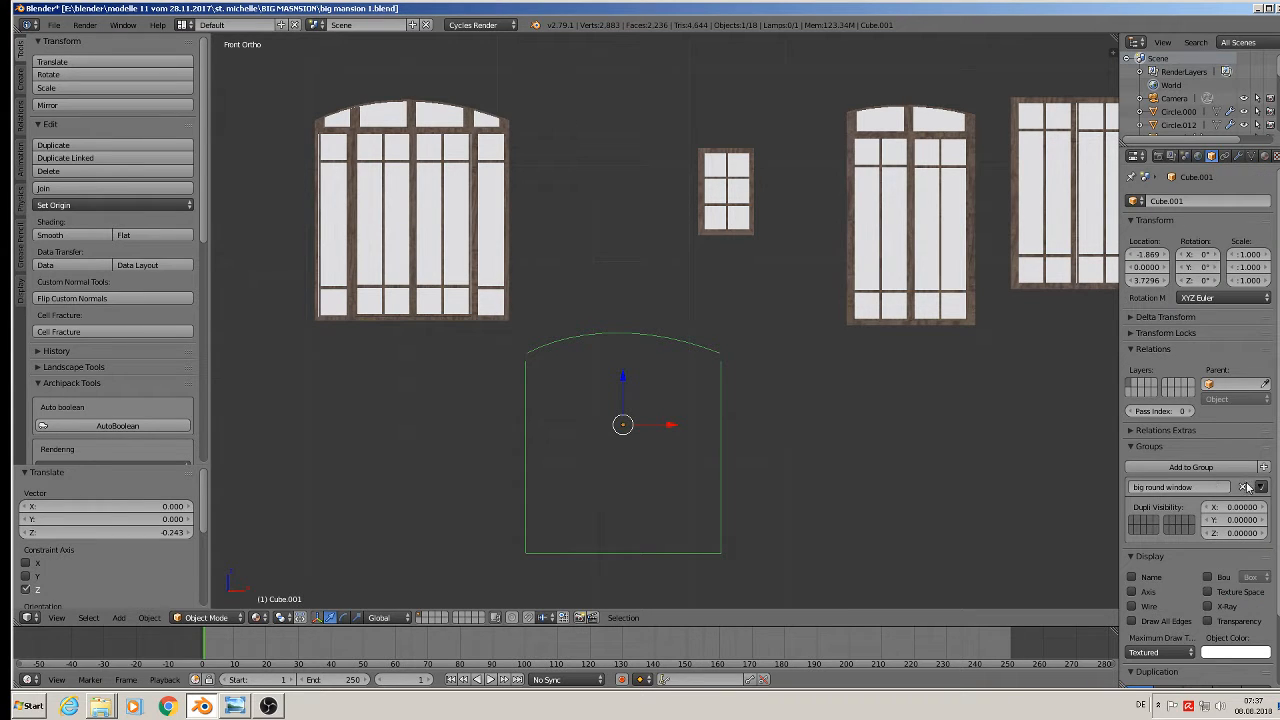
left_click(1243, 488)
scroll(702, 386, "up", 4)
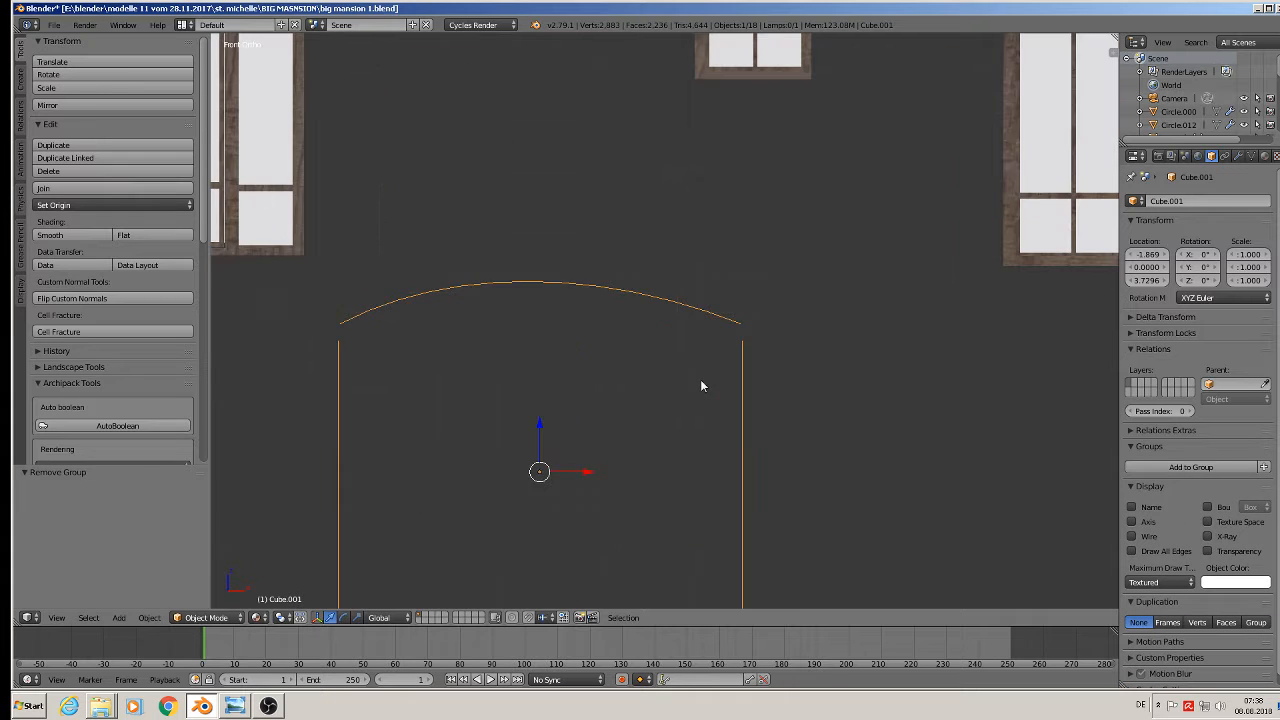
Close the gaps at both upper corners of the outline by joining the arch ends to the side edges
key("Tab")
scroll(745, 353, "up", 2)
right_click(738, 322)
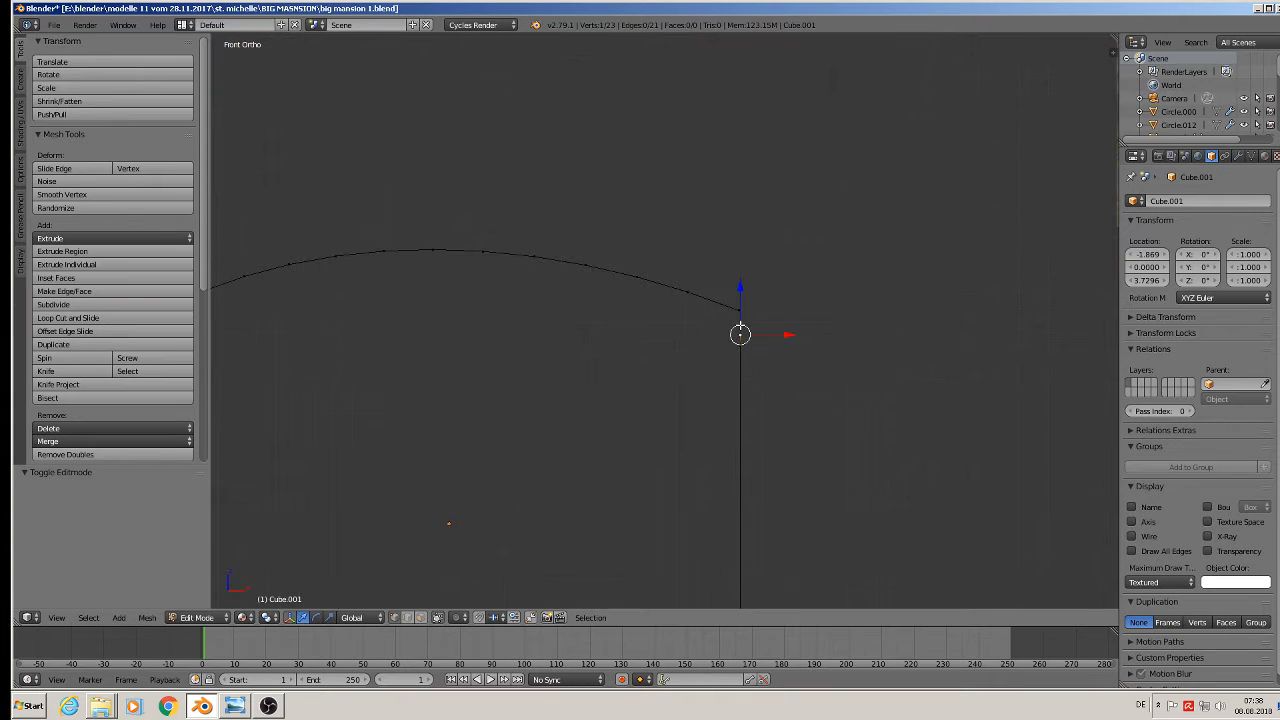
key("f")
middle_click_drag(523, 423, 869, 363, "shift")
right_click(518, 279)
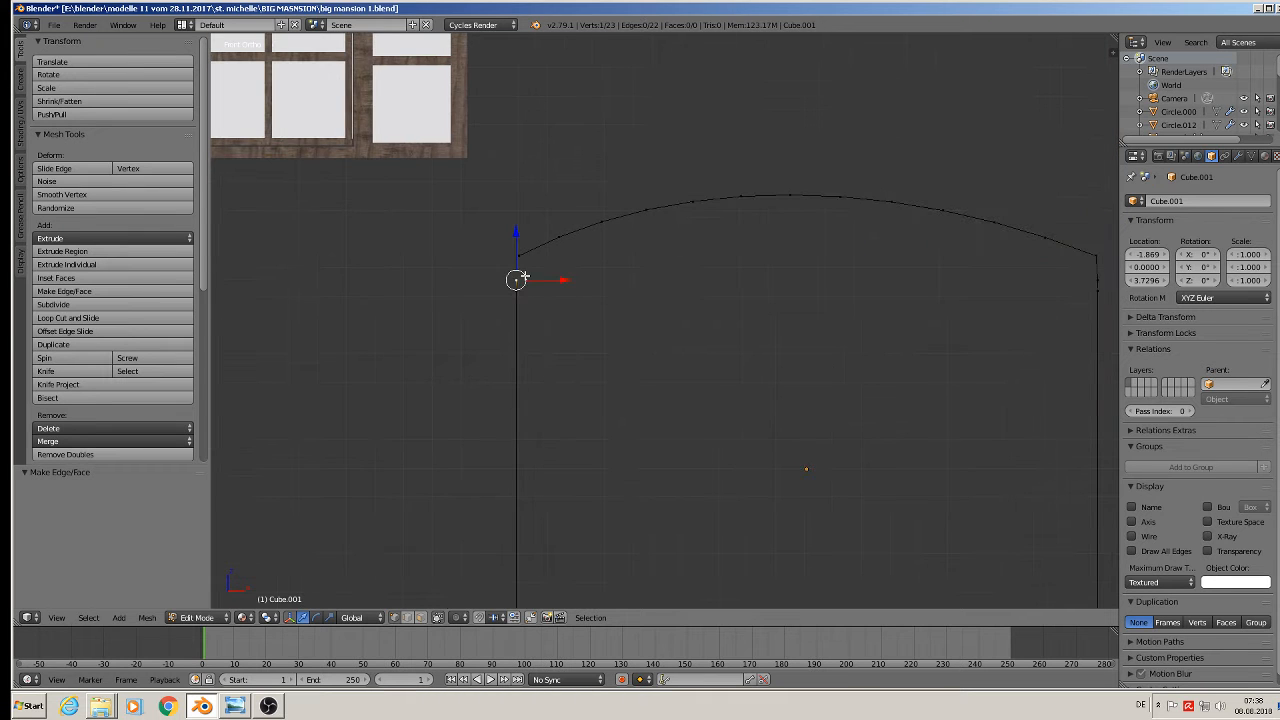
right_click(518, 254, "shift")
key("f")
scroll(606, 346, "down", 4)
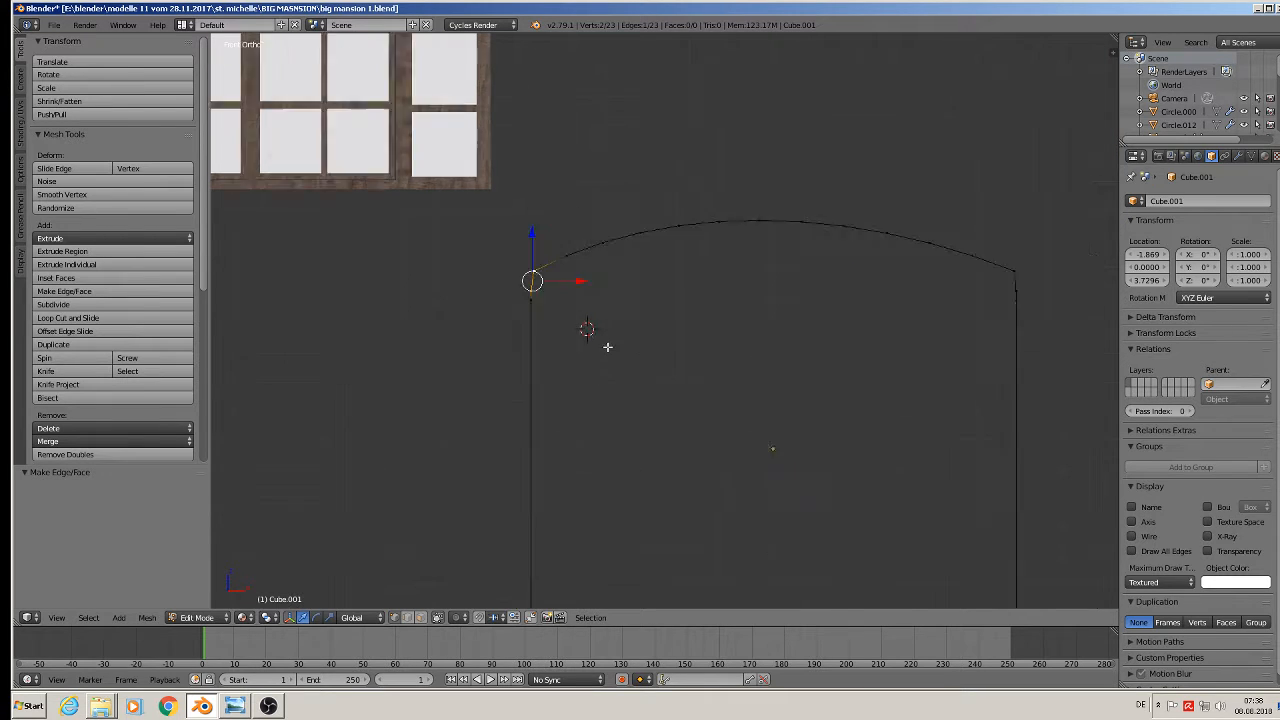
key("a")
Dissolve the four surplus vertices beside the outline's two bottom corners
scroll(825, 445, "up", 4)
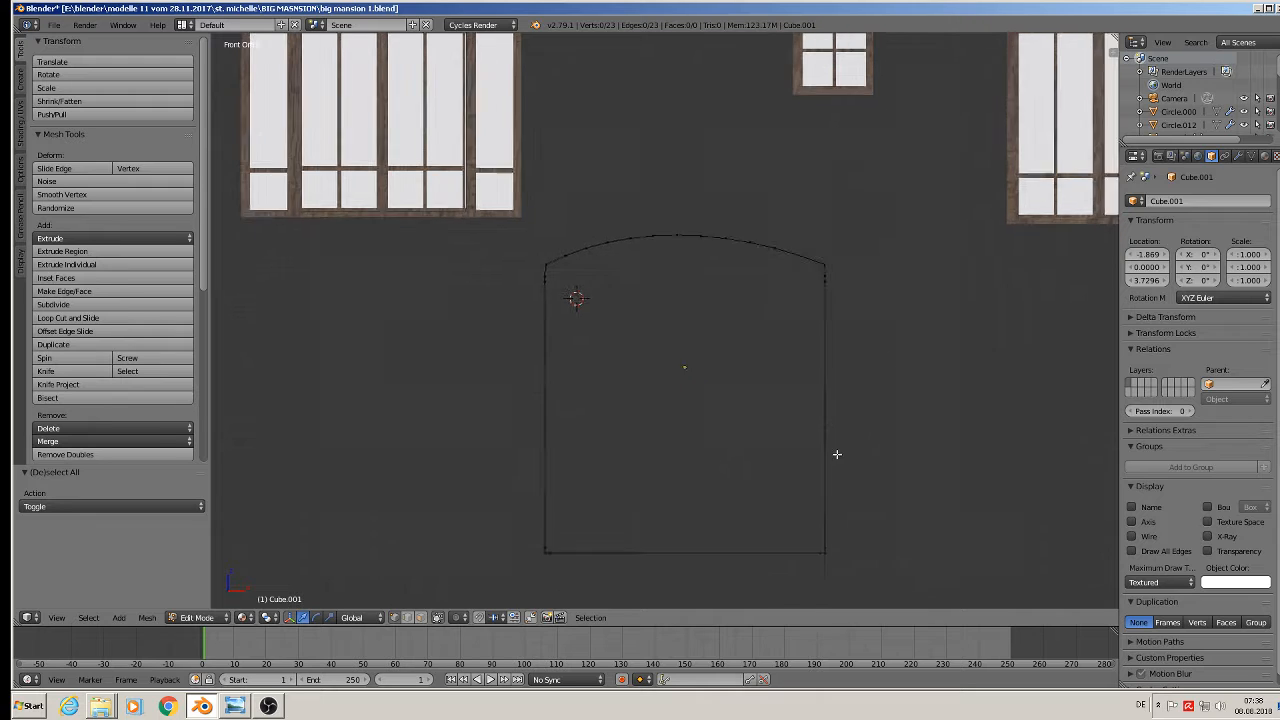
scroll(437, 478, "up", 2)
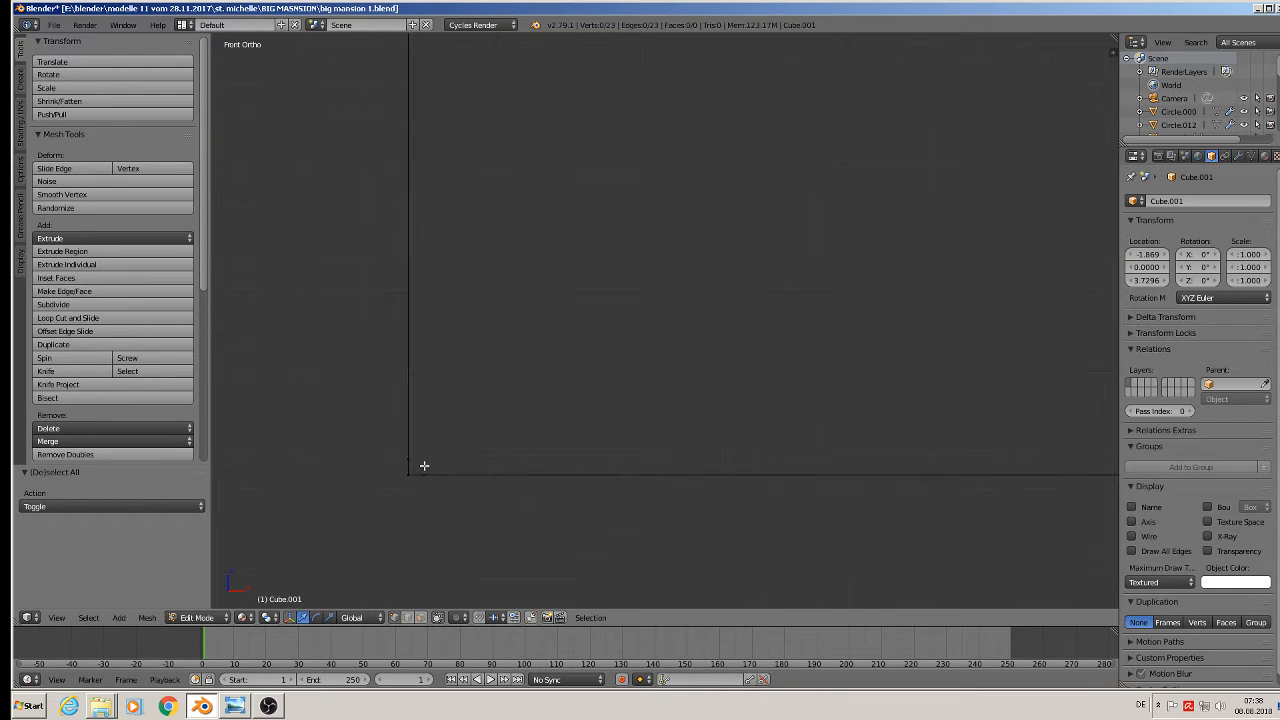
right_click(405, 450)
right_click(430, 488, "shift")
middle_click_drag(662, 534, 322, 522, "shift")
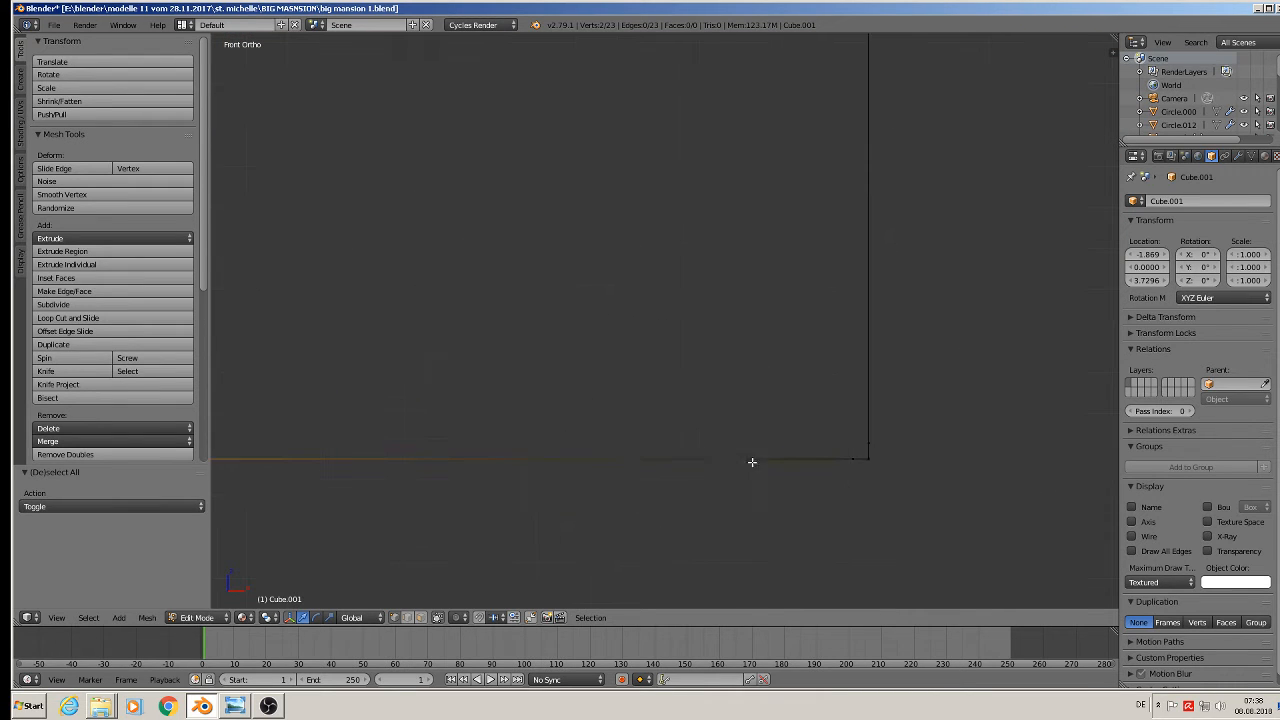
right_click(866, 456, "shift")
key("x")
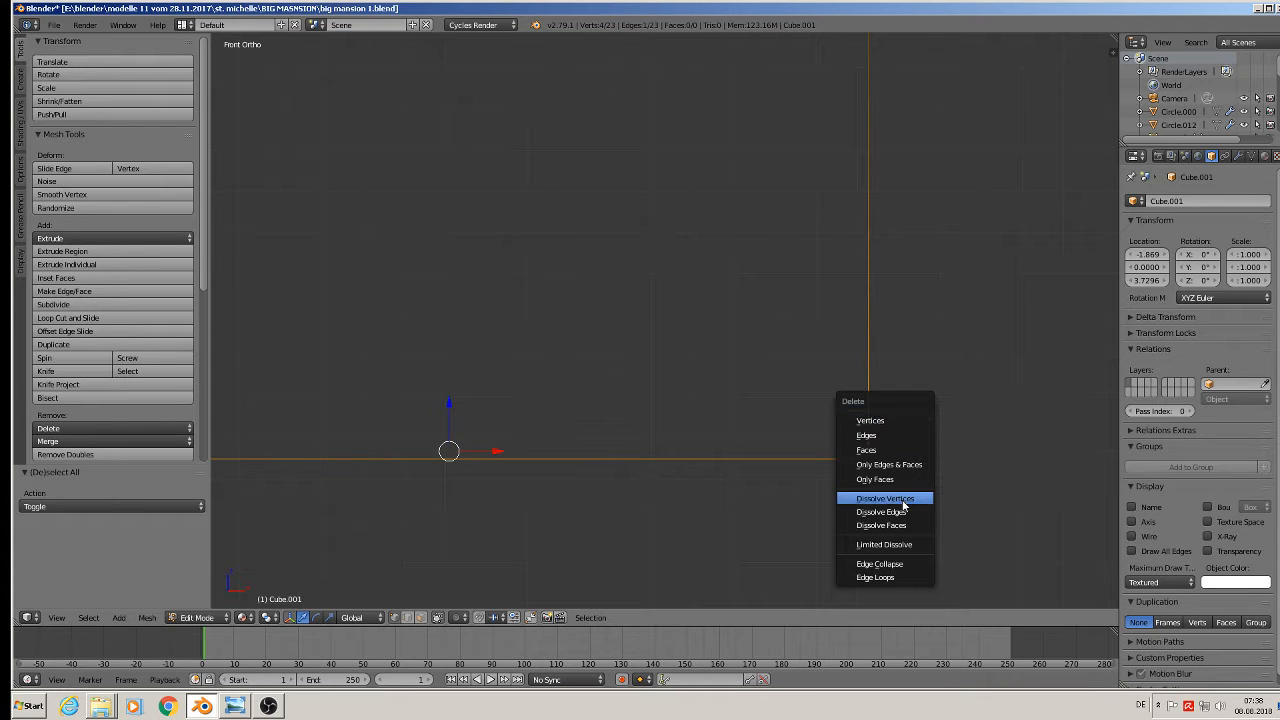
left_click(902, 500)
scroll(884, 490, "down", 3)
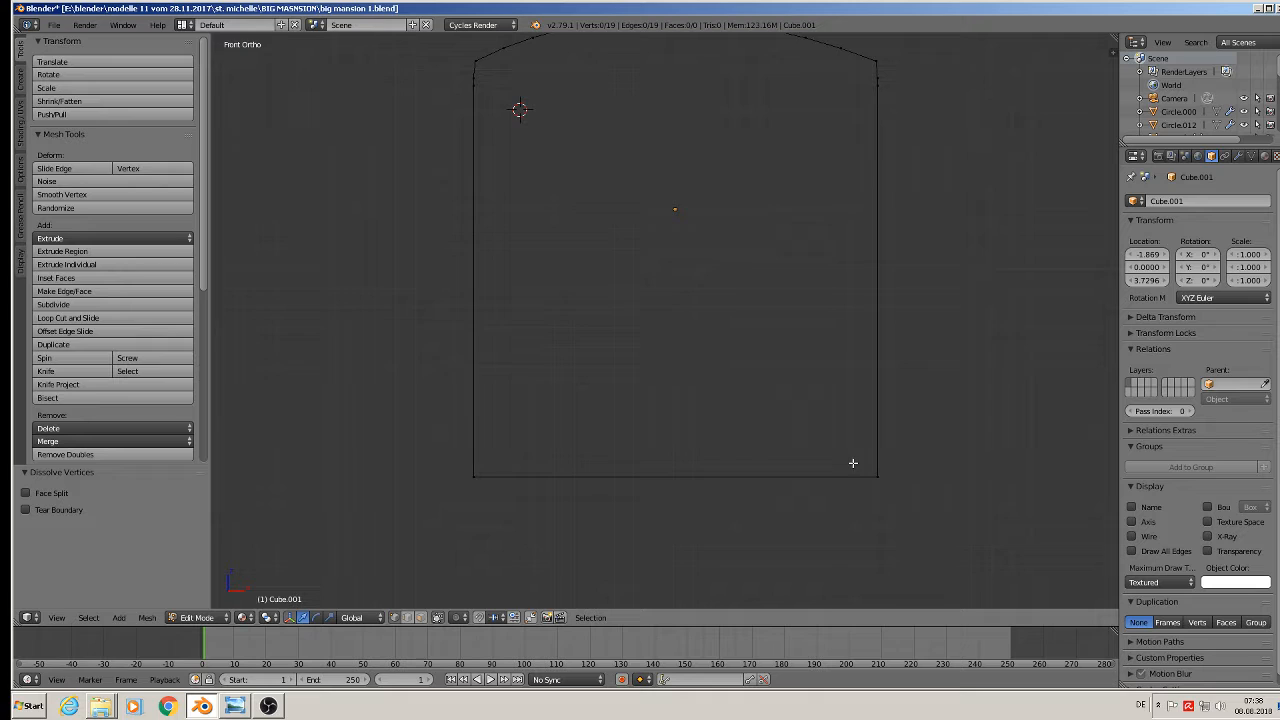
Dissolve the surplus vertex near the upper end of each side edge of the outline
middle_click_drag(878, 254, 862, 477, "shift")
scroll(863, 397, "up", 4)
middle_click_drag(861, 250, 911, 315, "shift")
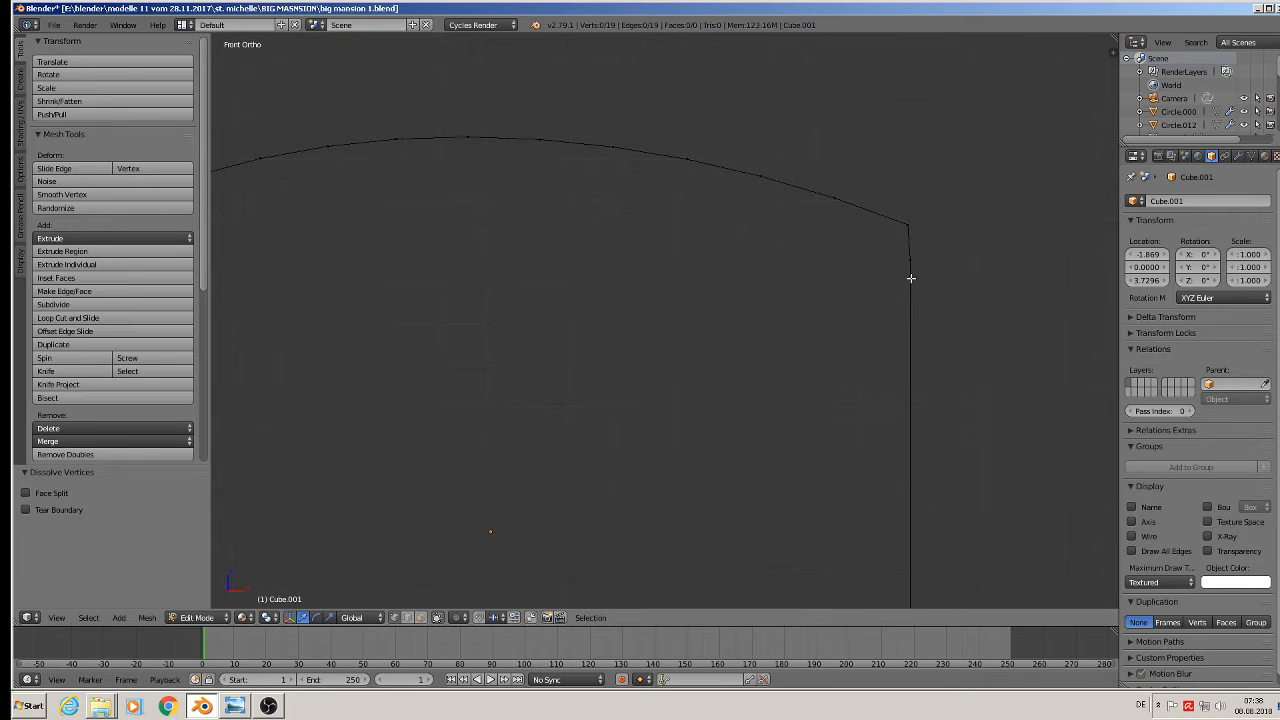
right_click(911, 276)
middle_click_drag(682, 344, 857, 335, "shift")
right_click(249, 269, "shift")
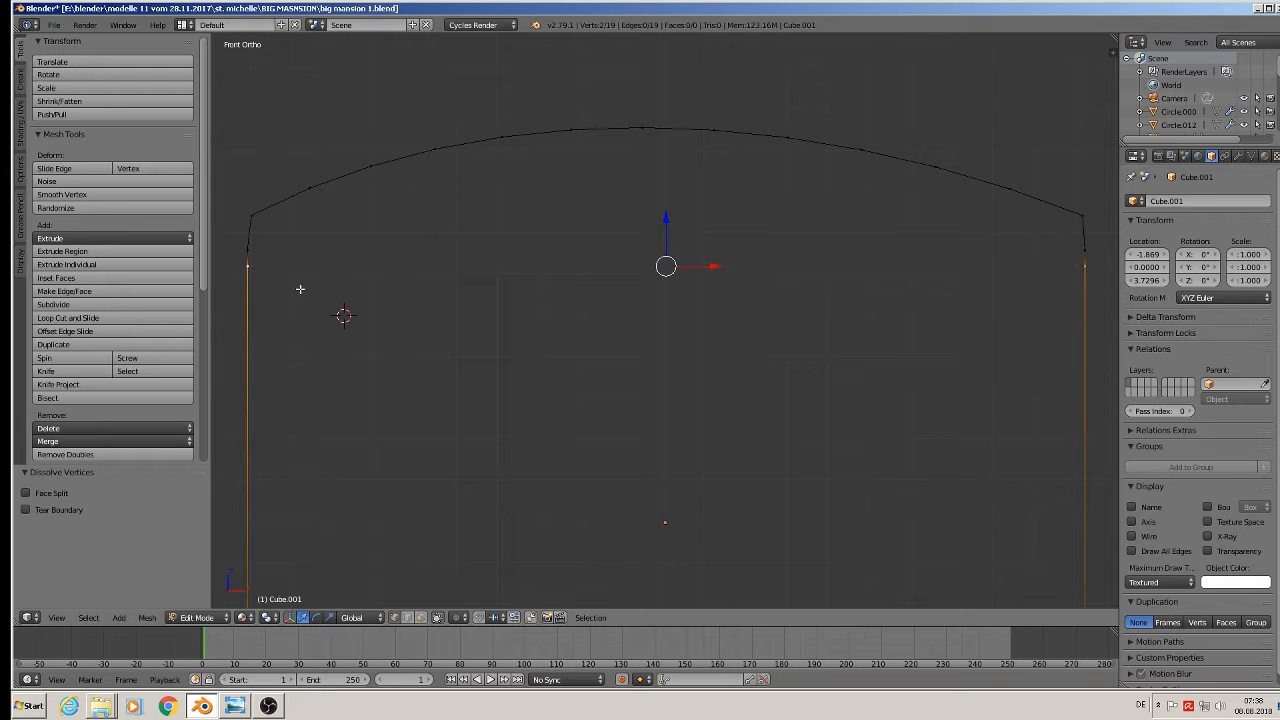
key("x")
left_click(307, 289)
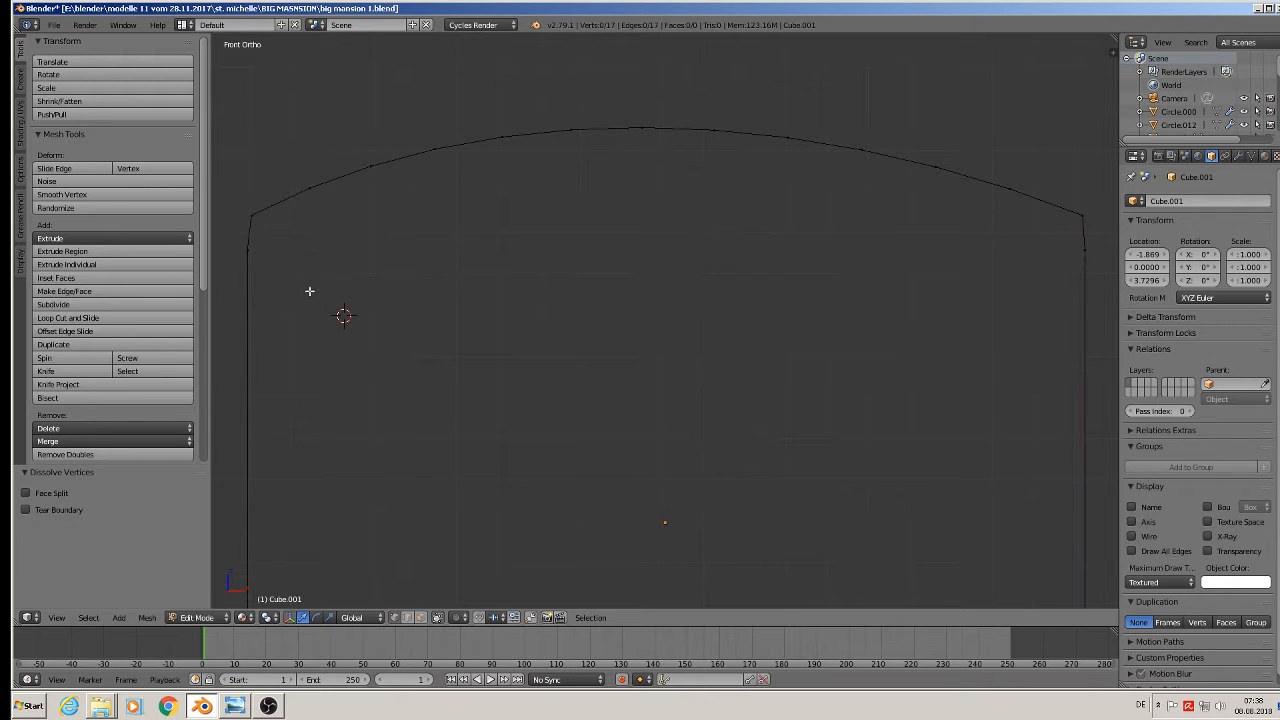
Fill the closed big round window outline with a face and extrude it along the Y axis into a solid block
scroll(309, 291, "down", 8)
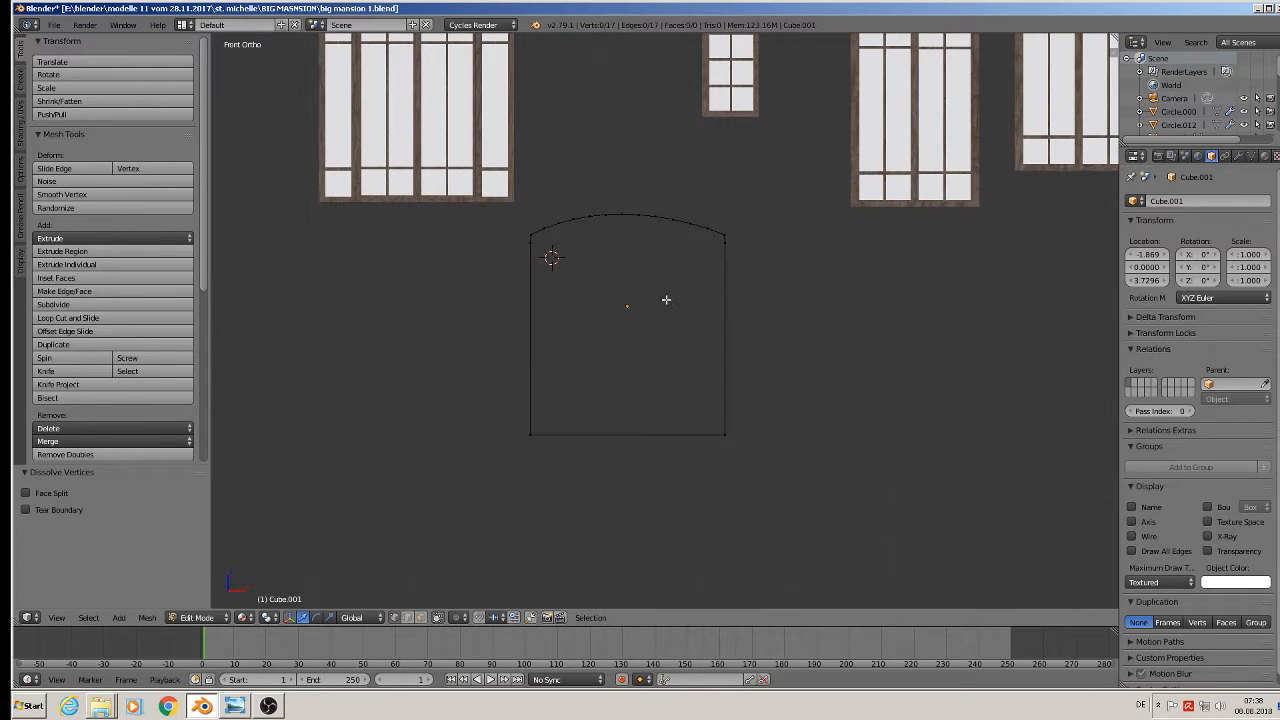
middle_click_drag(666, 299, 675, 369)
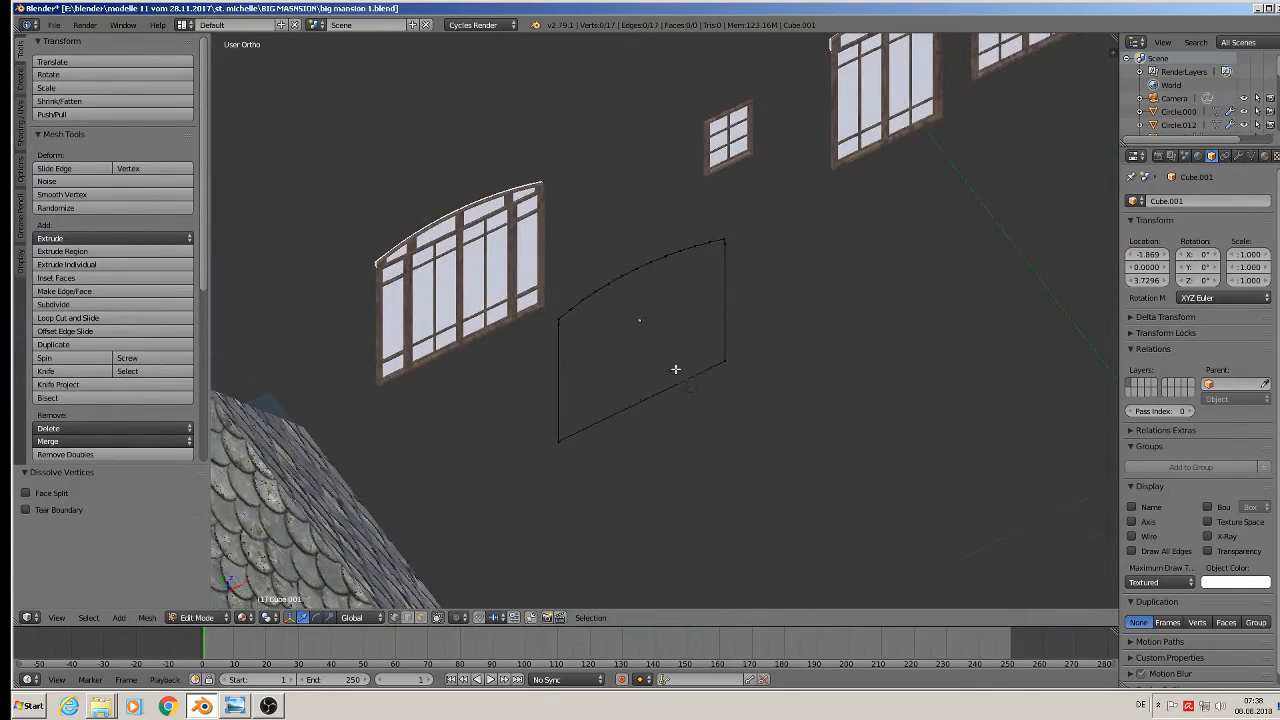
key("a")
key("f")
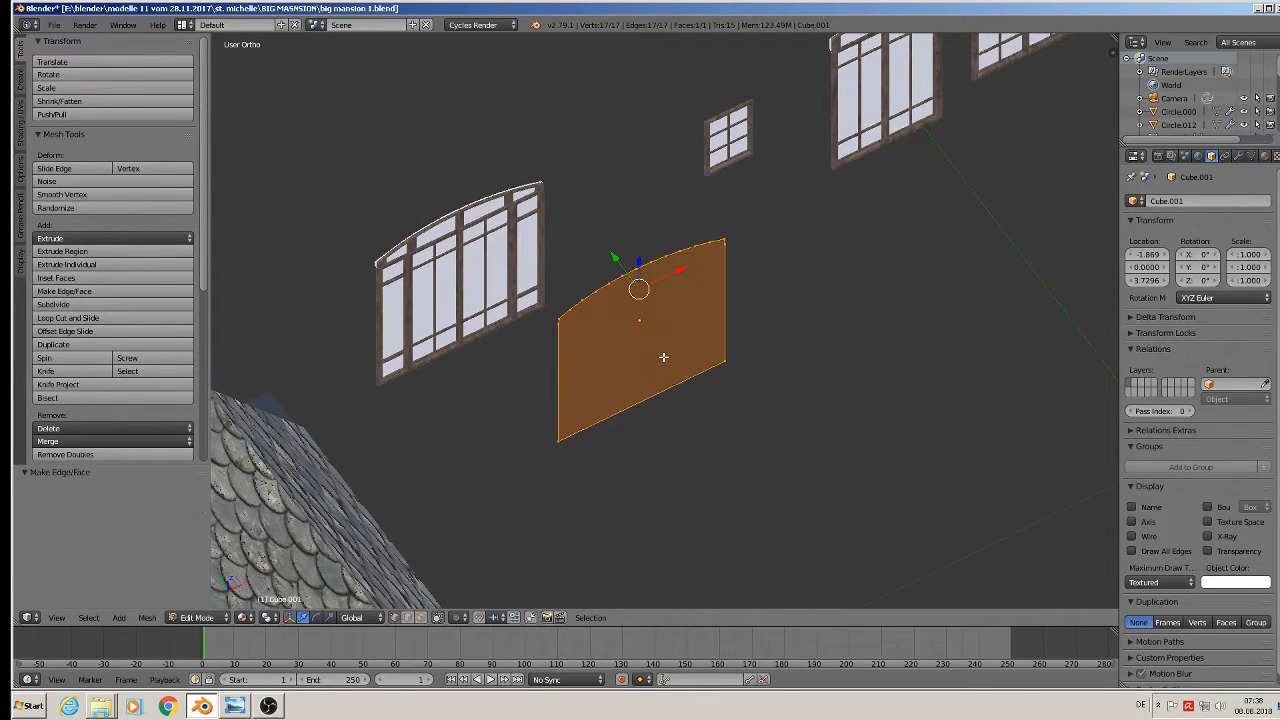
key("e")
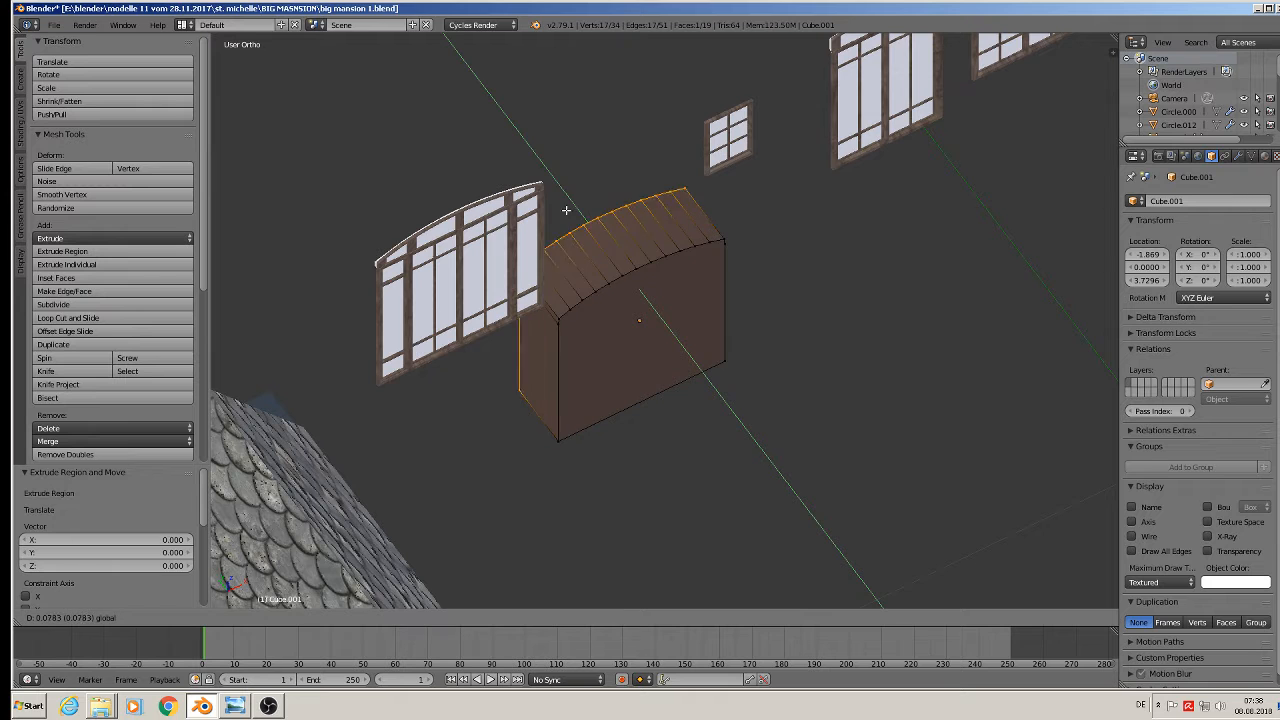
left_click(506, 150)
key("Tab")
Apply rotation and scale to the arched block and set its origin to its geometry
key("KP_1")
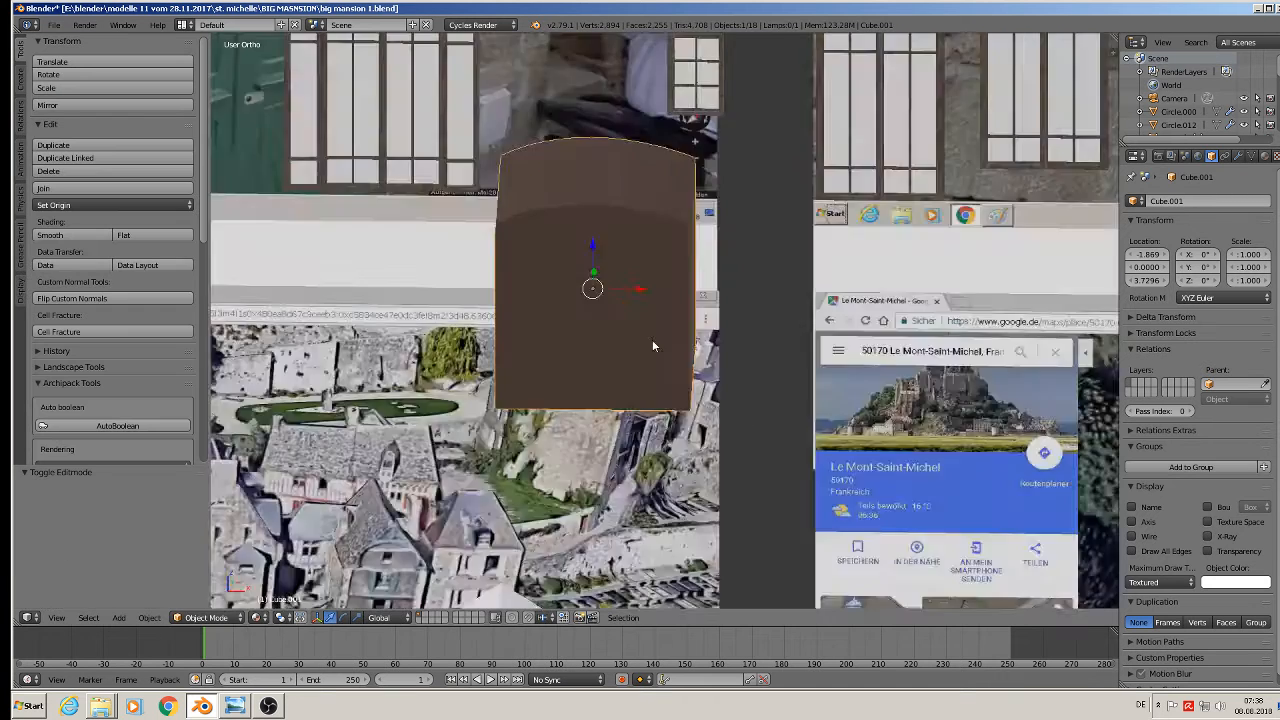
middle_click_drag(652, 339, 682, 320)
key("KP_1")
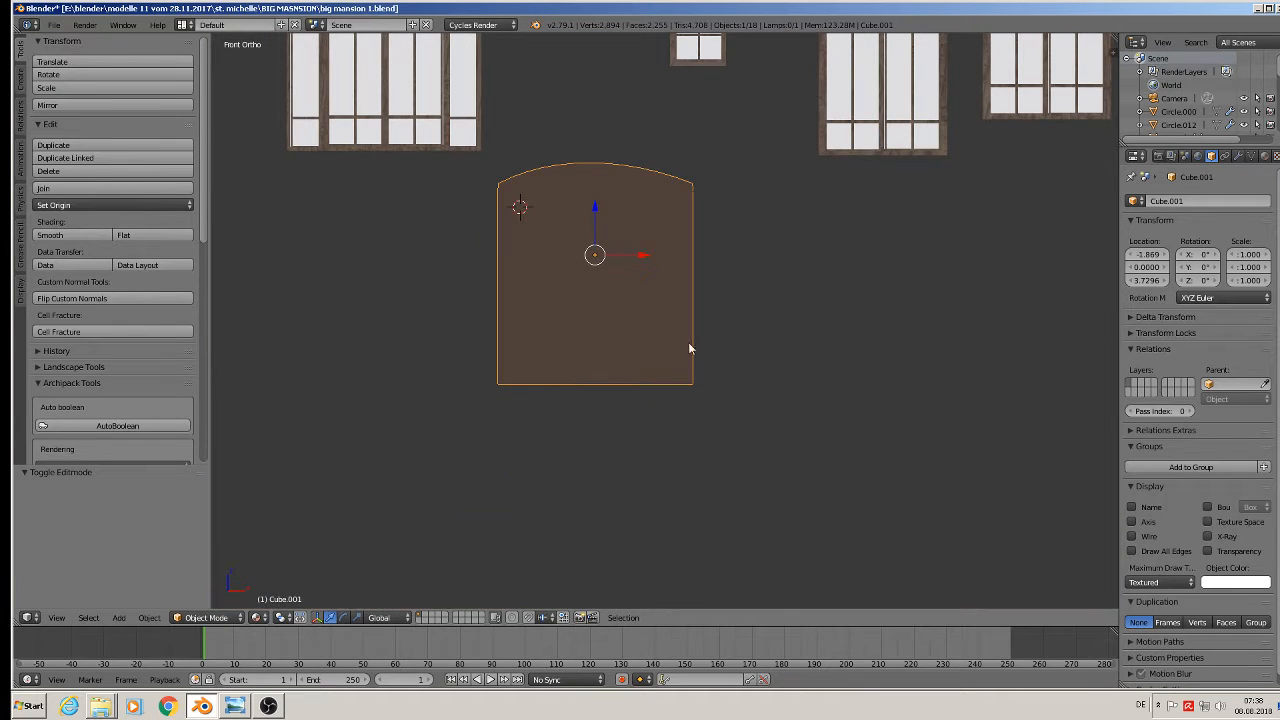
left_click(149, 617)
mouse_move(200, 515)
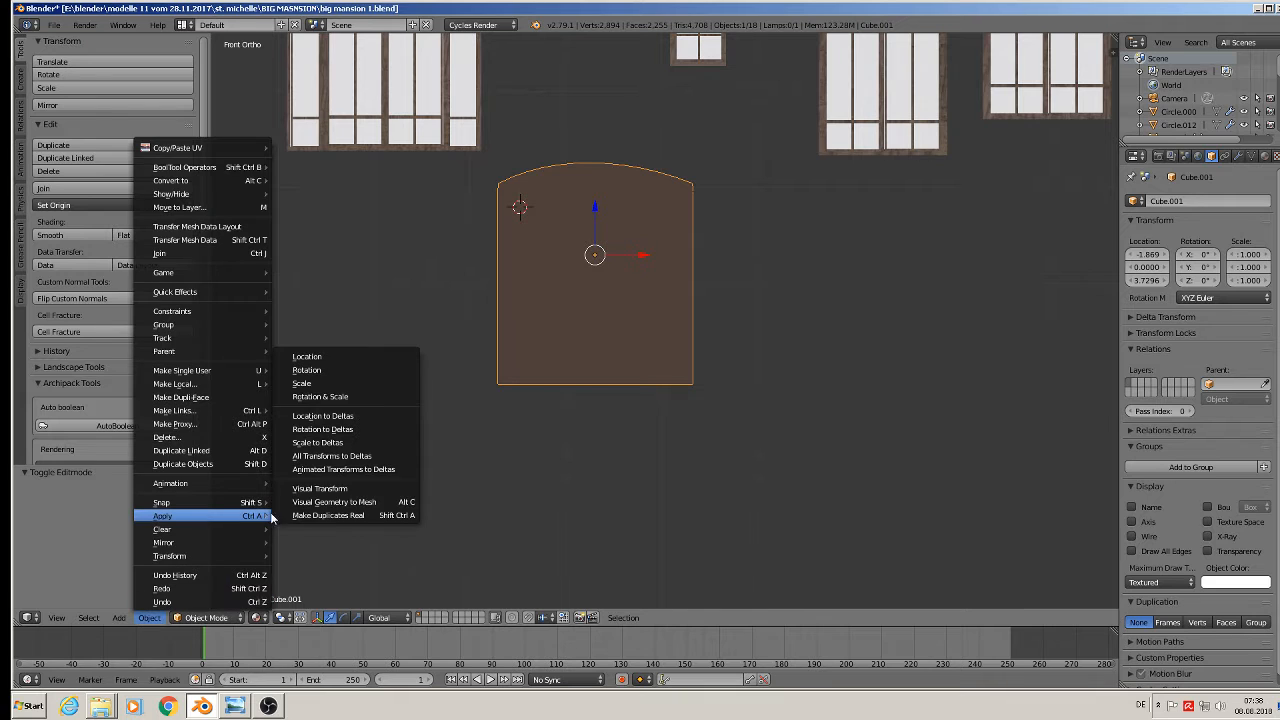
left_click(390, 385)
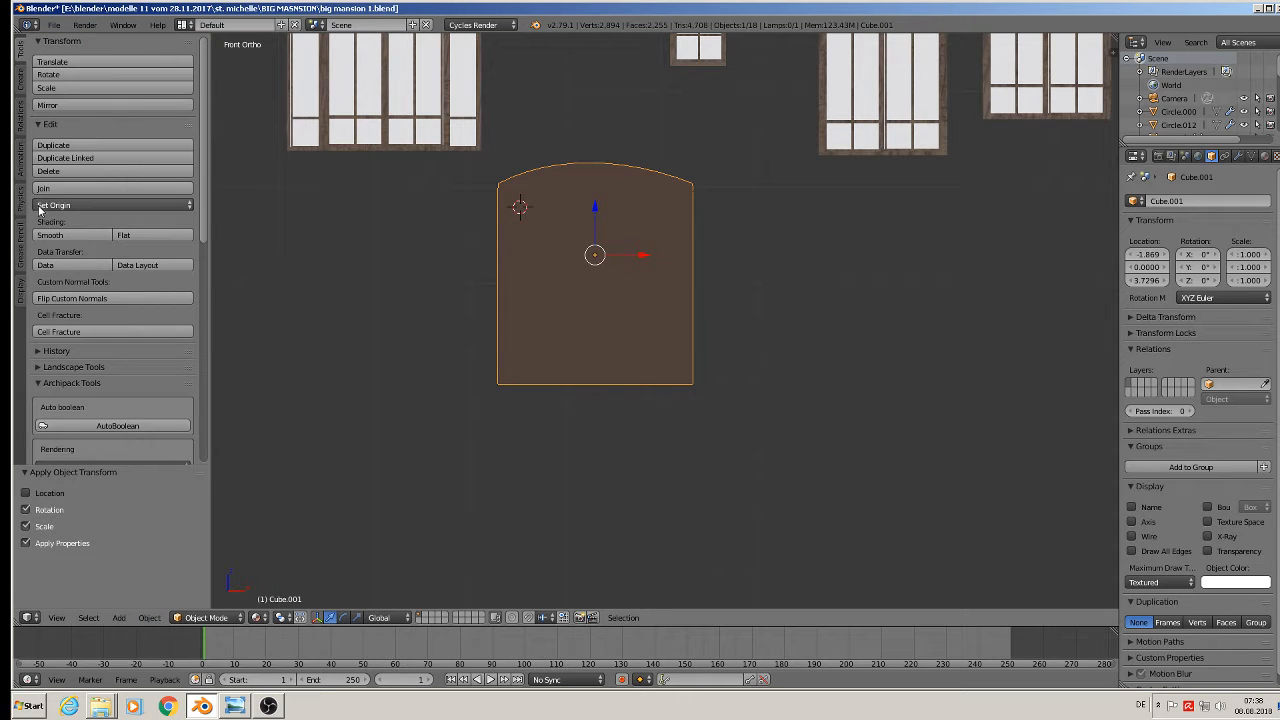
left_click(100, 205)
left_click(84, 236)
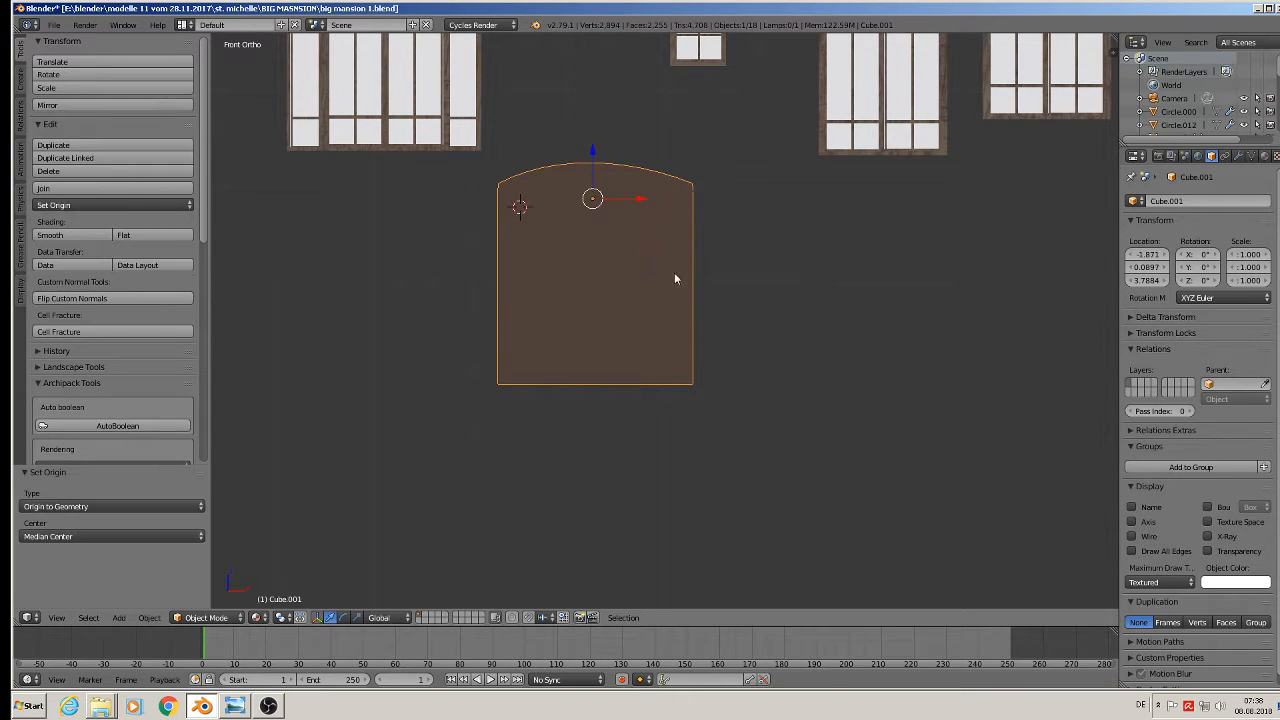
Examine the mansion's reference photos for the facade windows, the green door and the gable openings
middle_click_drag(686, 283, 562, 360, "shift")
scroll(558, 368, "down", 2)
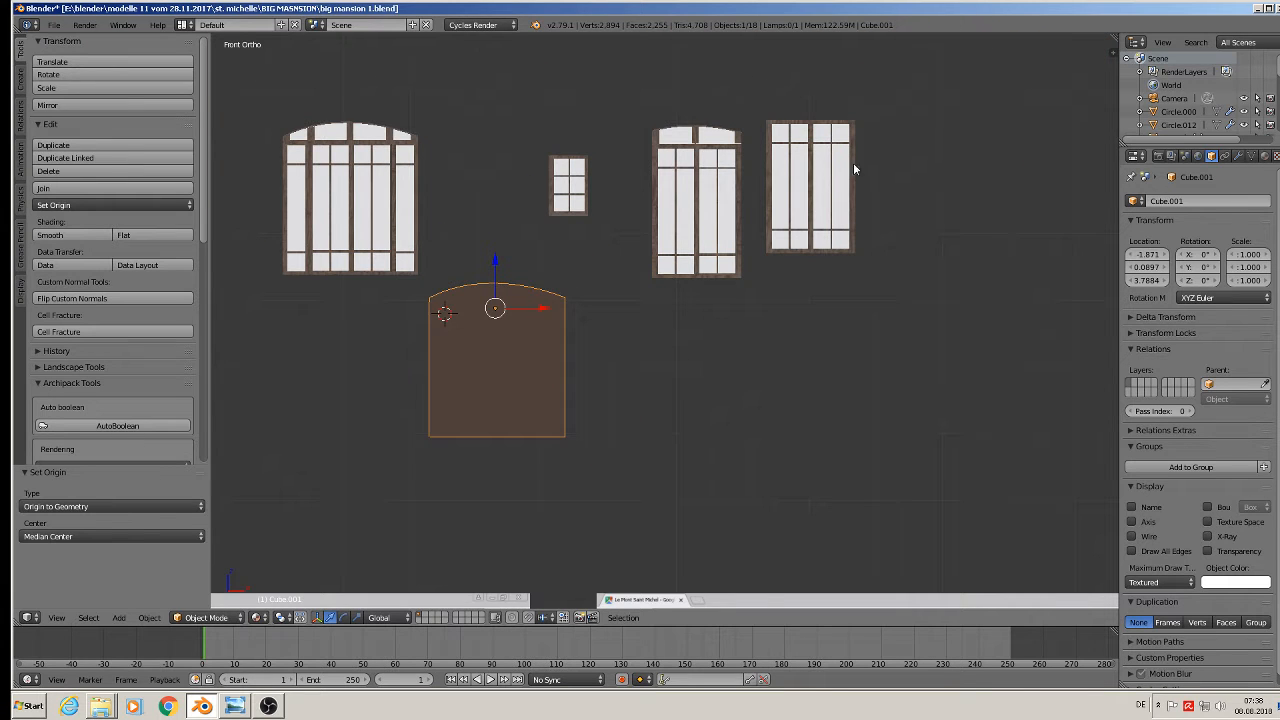
scroll(728, 300, "down", 6)
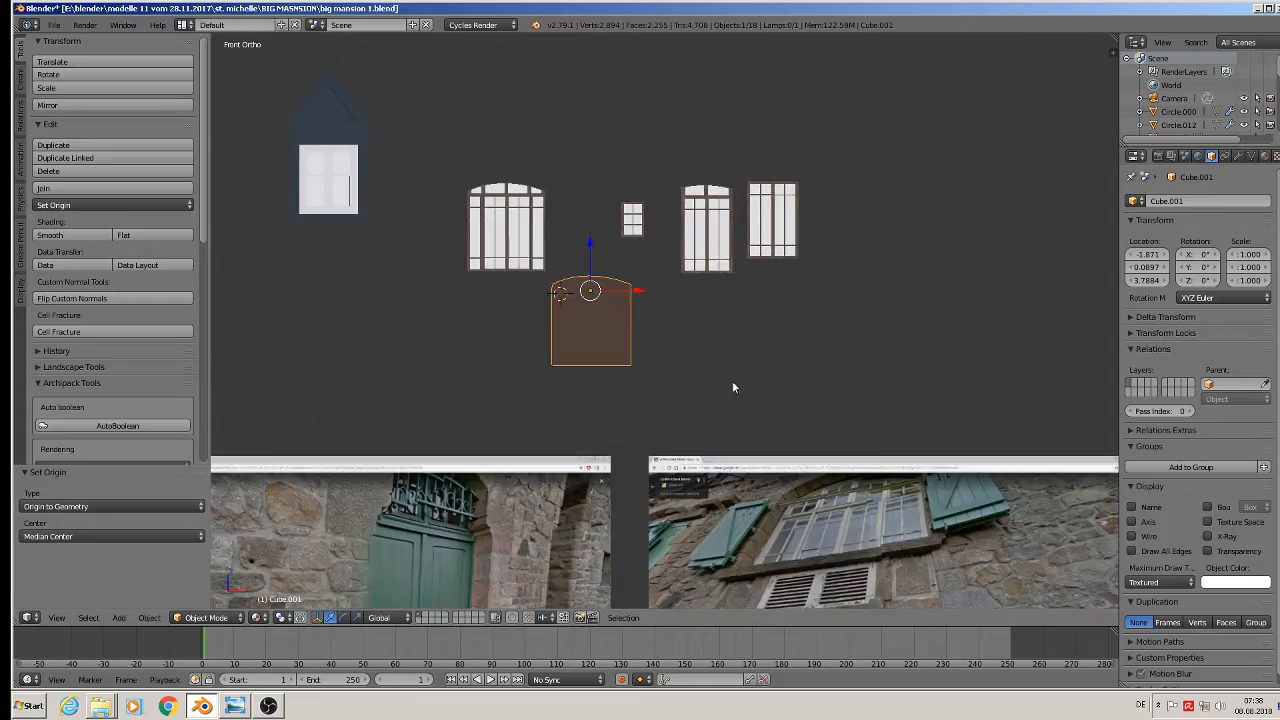
middle_click_drag(723, 412, 898, 114, "shift")
scroll(748, 370, "up", 8)
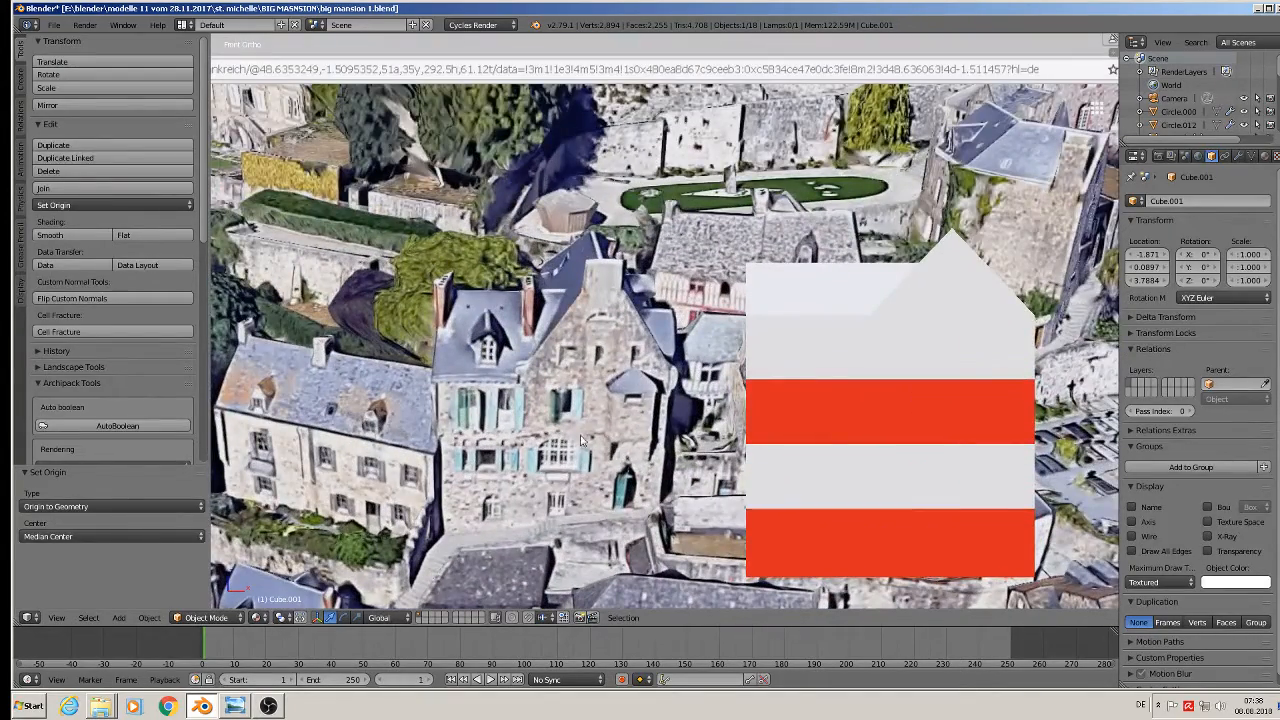
scroll(590, 462, "down", 11)
middle_click_drag(650, 437, 838, 352, "shift")
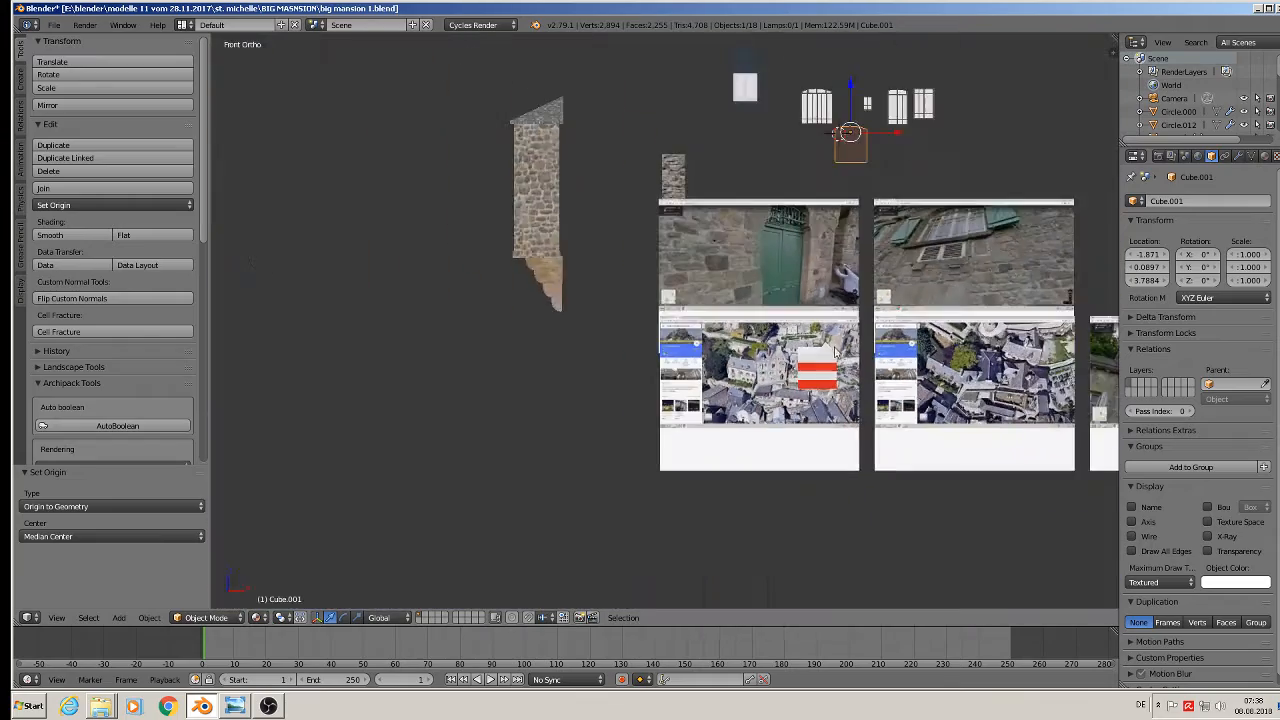
middle_click_drag(749, 270, 562, 260, "shift")
scroll(757, 197, "up", 3)
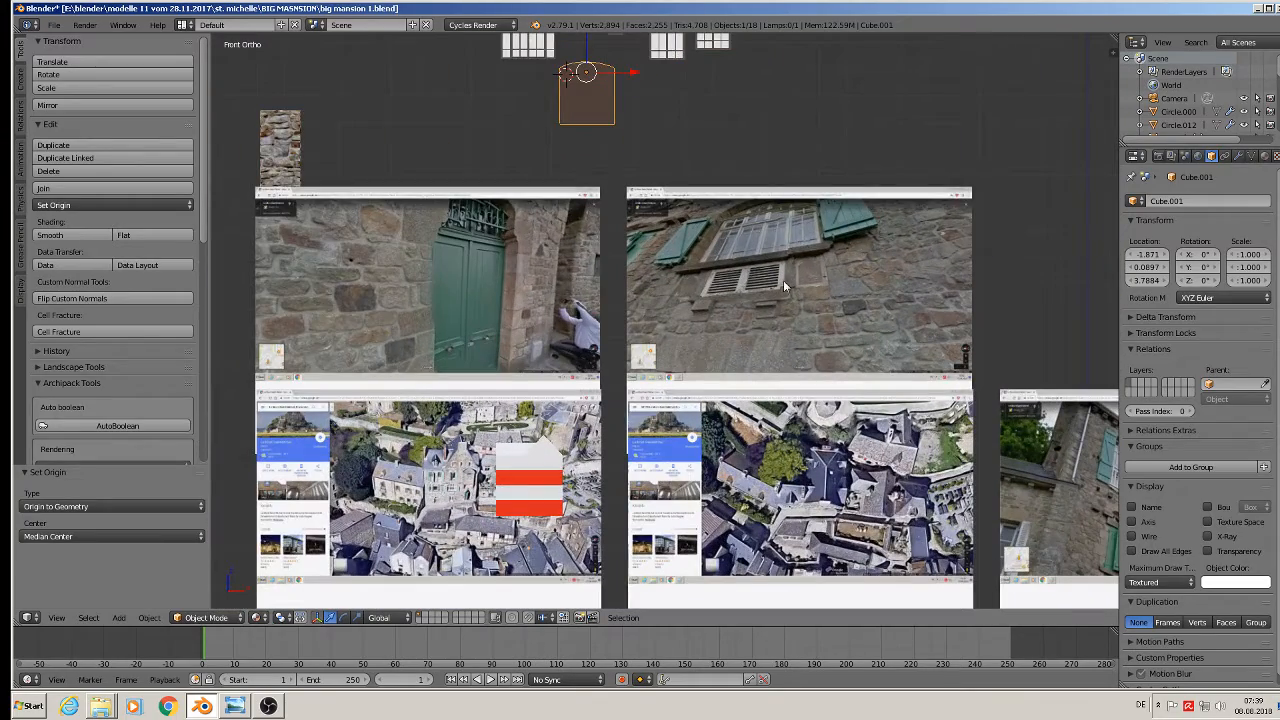
middle_click_drag(1000, 410, 474, 282, "shift")
scroll(590, 330, "up", 2)
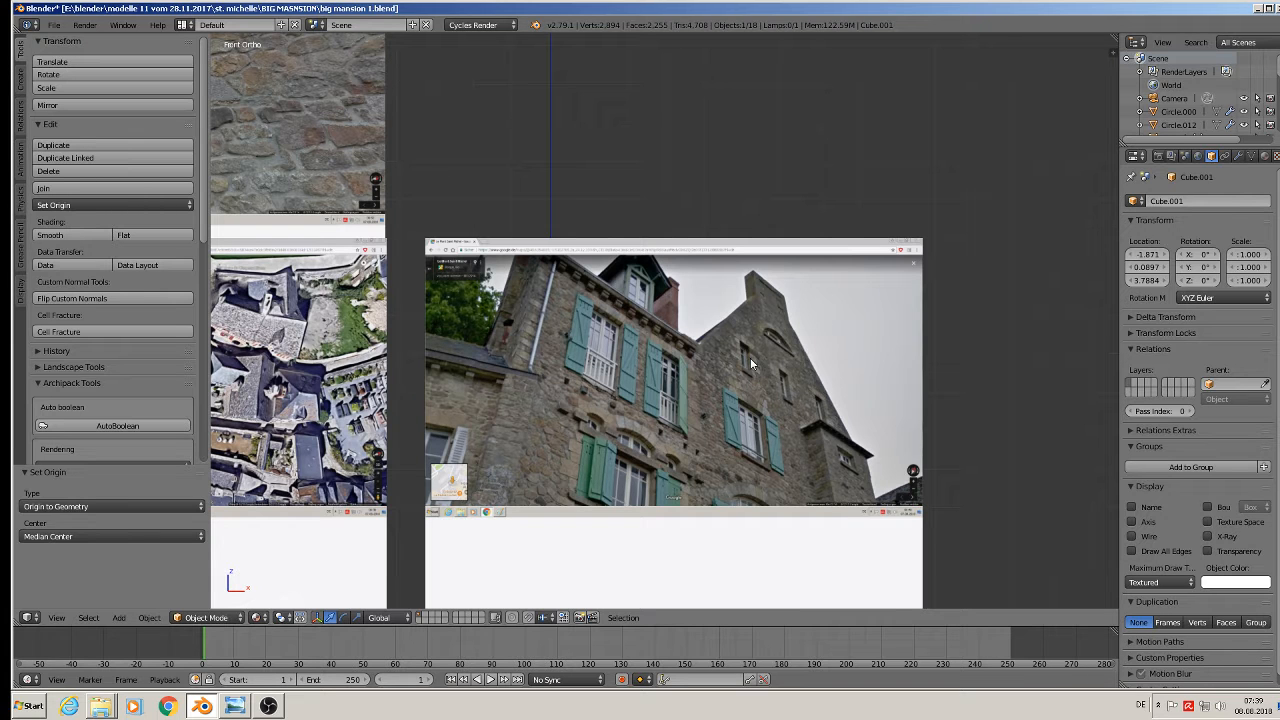
scroll(751, 360, "down", 7)
scroll(452, 118, "up", 10)
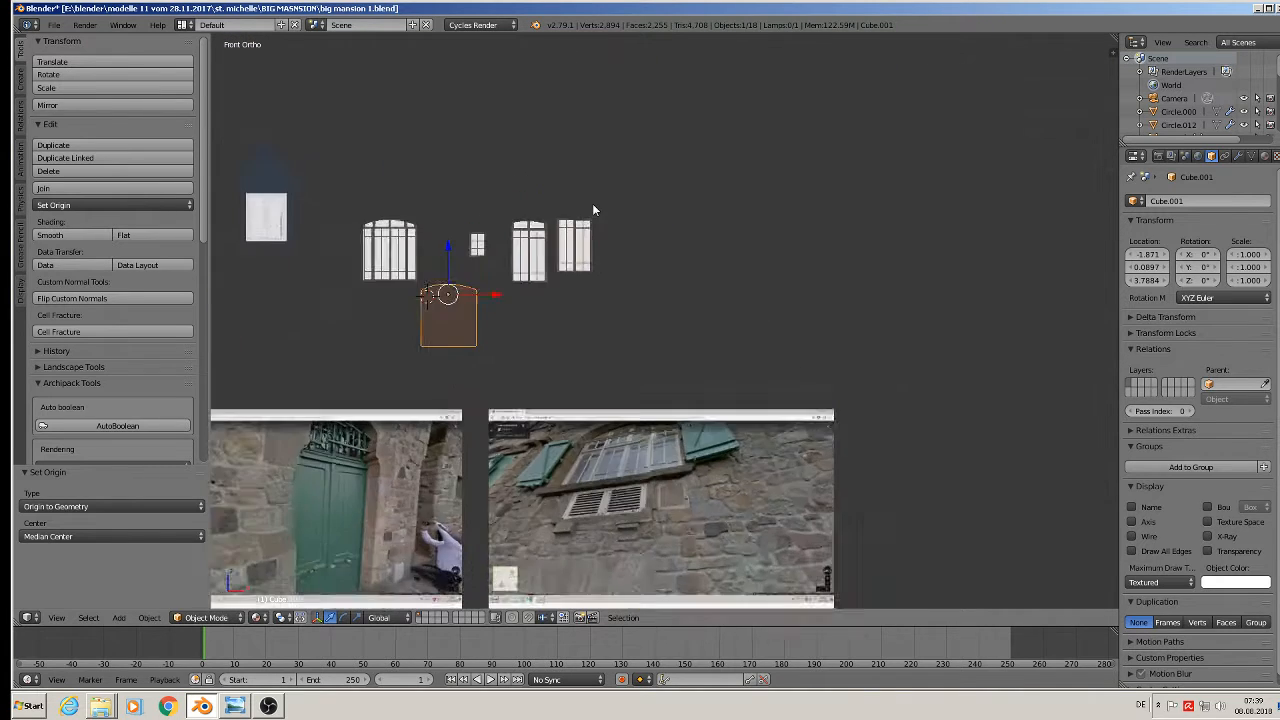
Duplicate the little round window's outer arch, side and bottom edges and separate the copy into its own object
scroll(490, 270, "up", 4)
right_click(565, 214)
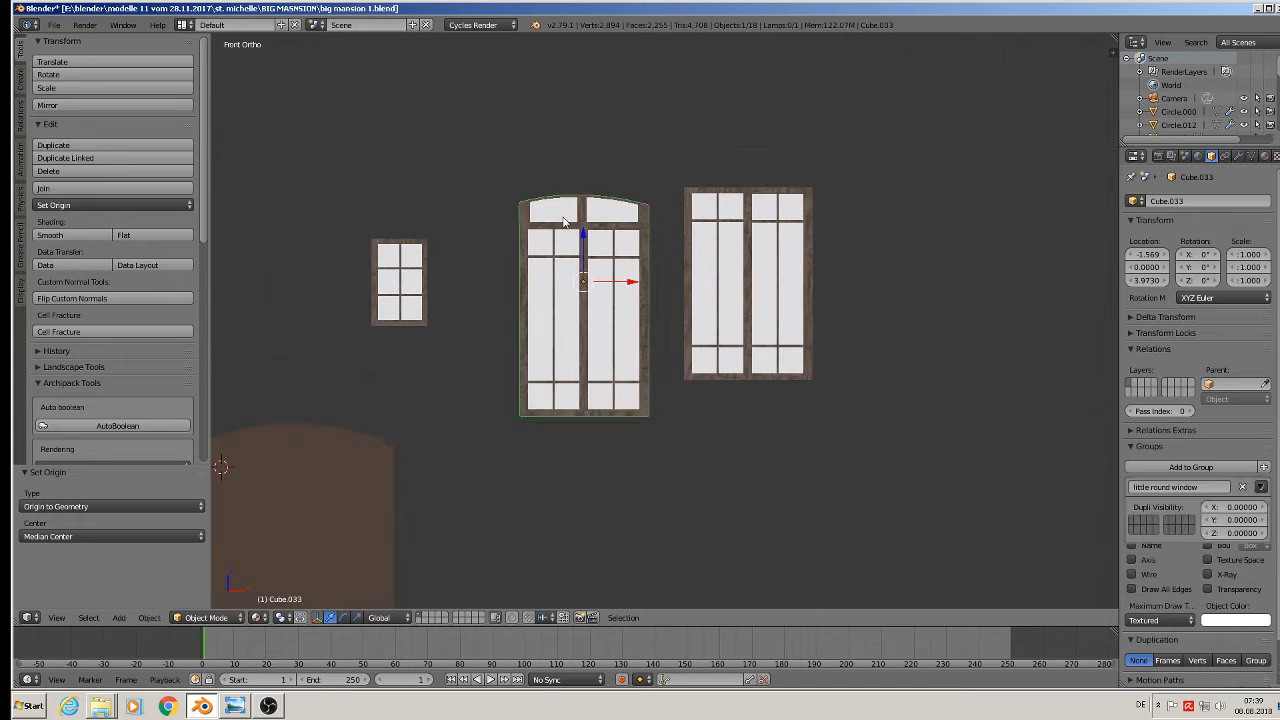
key("Tab")
scroll(563, 213, "up", 4)
right_click(549, 169, "alt")
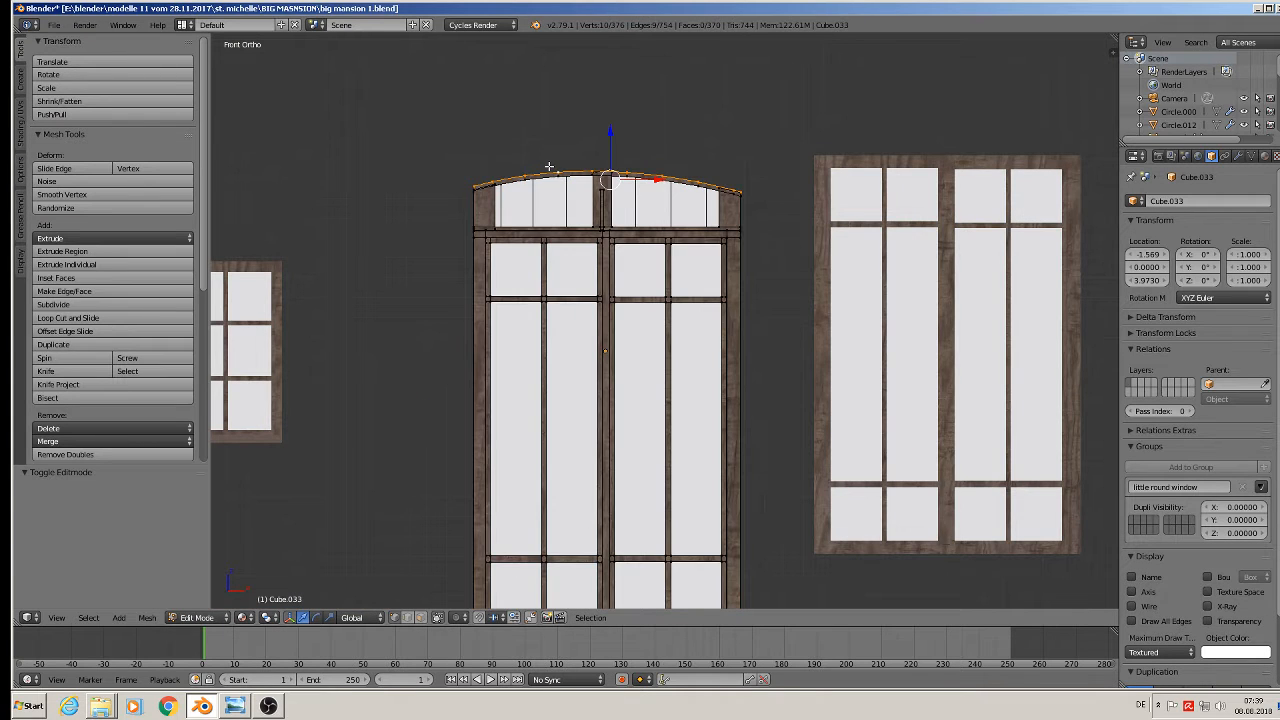
right_click(466, 342, "alt+shift")
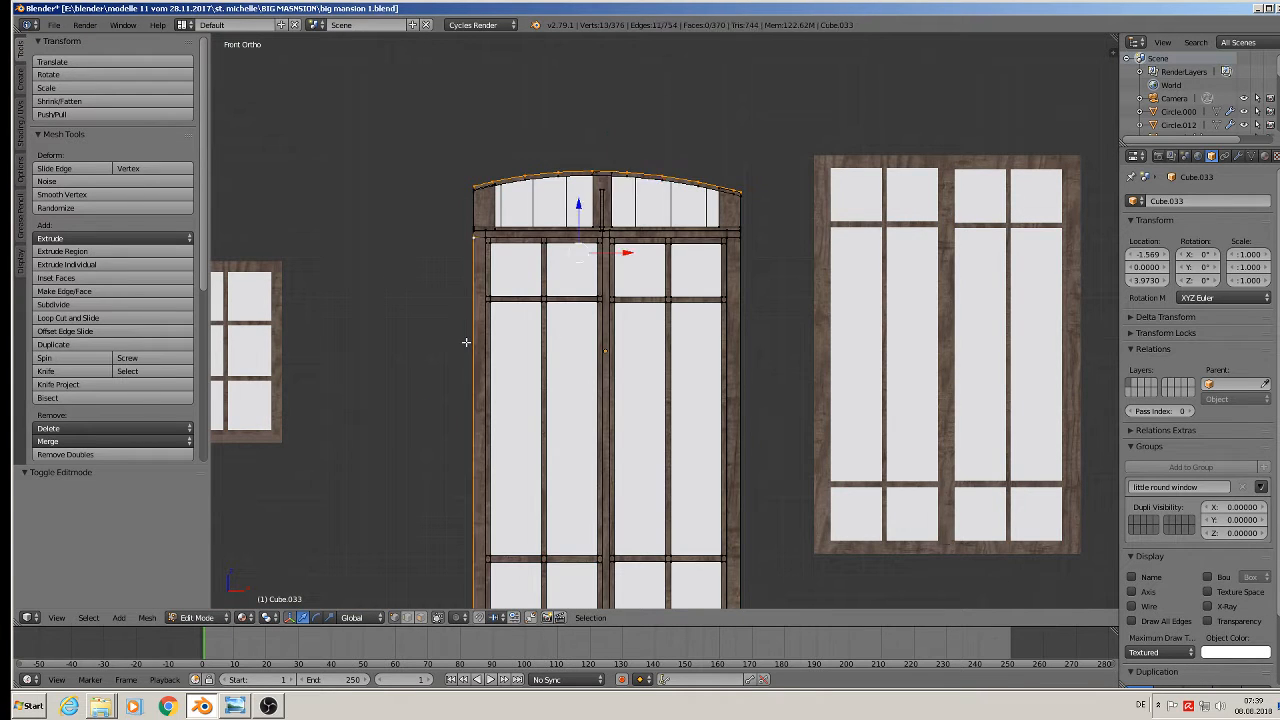
right_click(742, 370, "alt+shift")
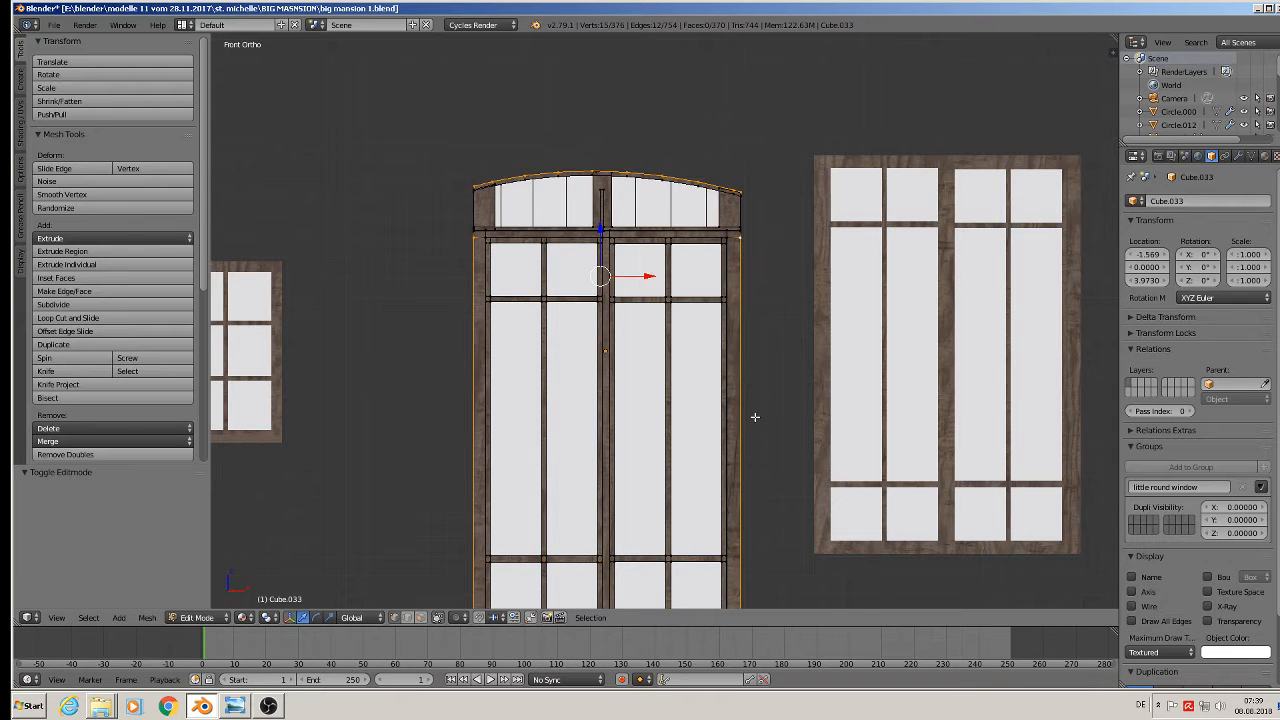
scroll(751, 420, "down", 5, "shift")
right_click(590, 432, "alt+shift")
scroll(590, 437, "down", 4)
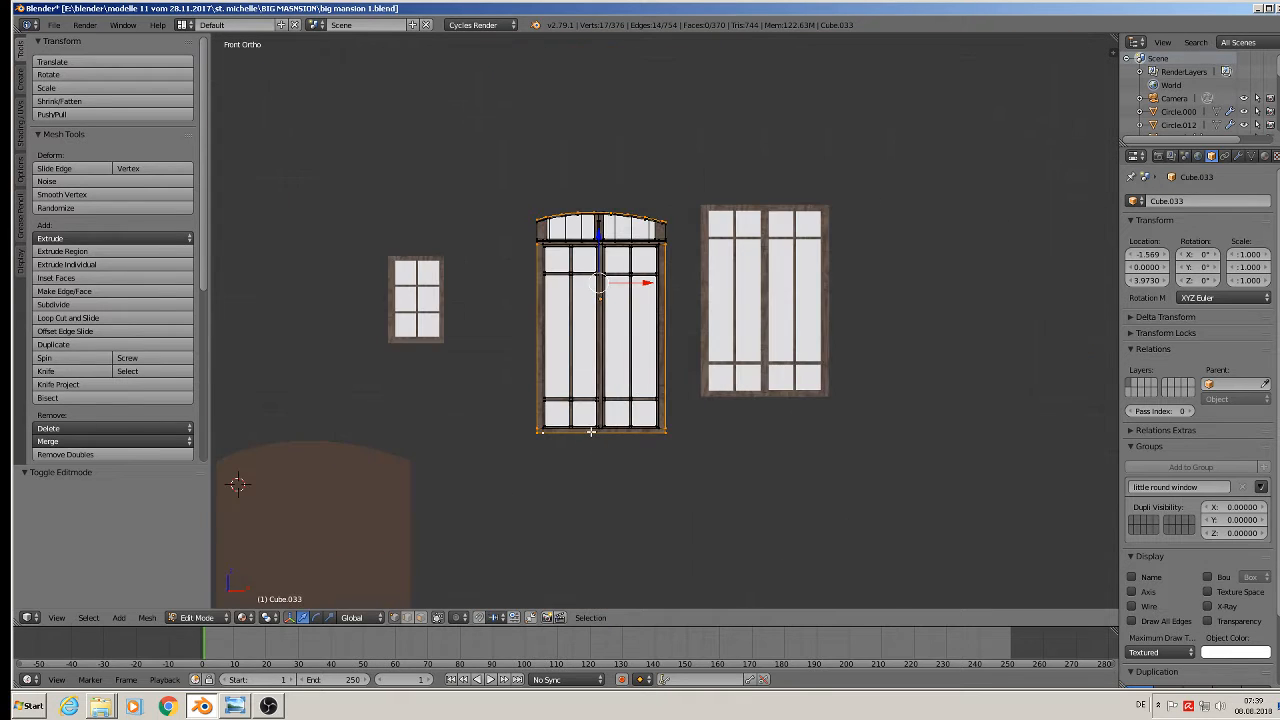
key("shift+d")
right_click(590, 432)
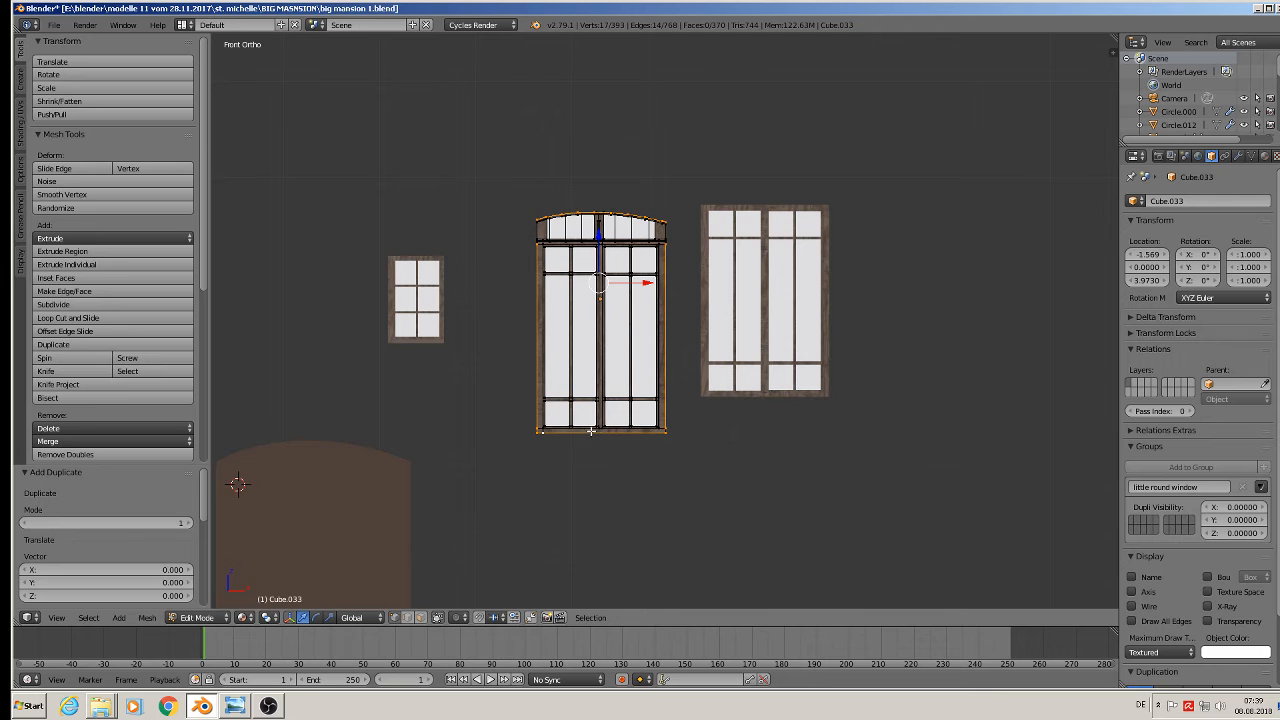
key("p")
left_click(590, 432)
key("Tab")
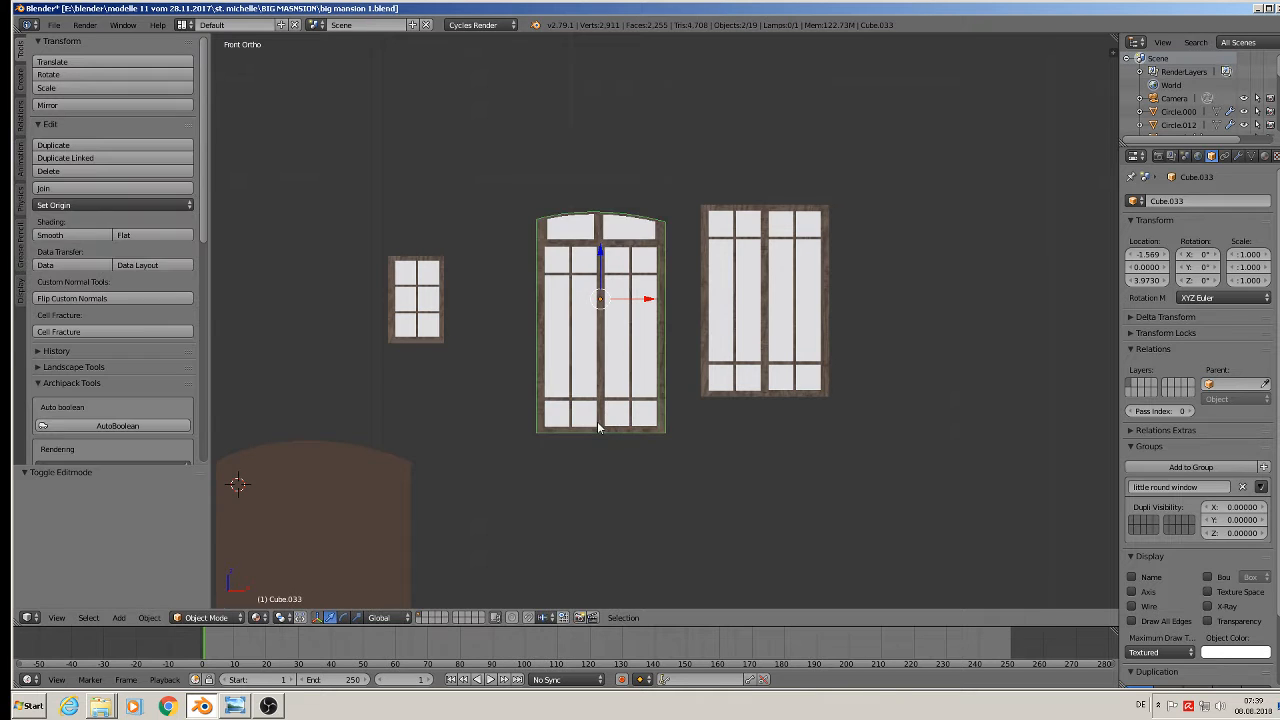
Move the separated outline straight down along Z by about 0.256, clear of the little round window
right_click(664, 311)
key("g")
key("z")
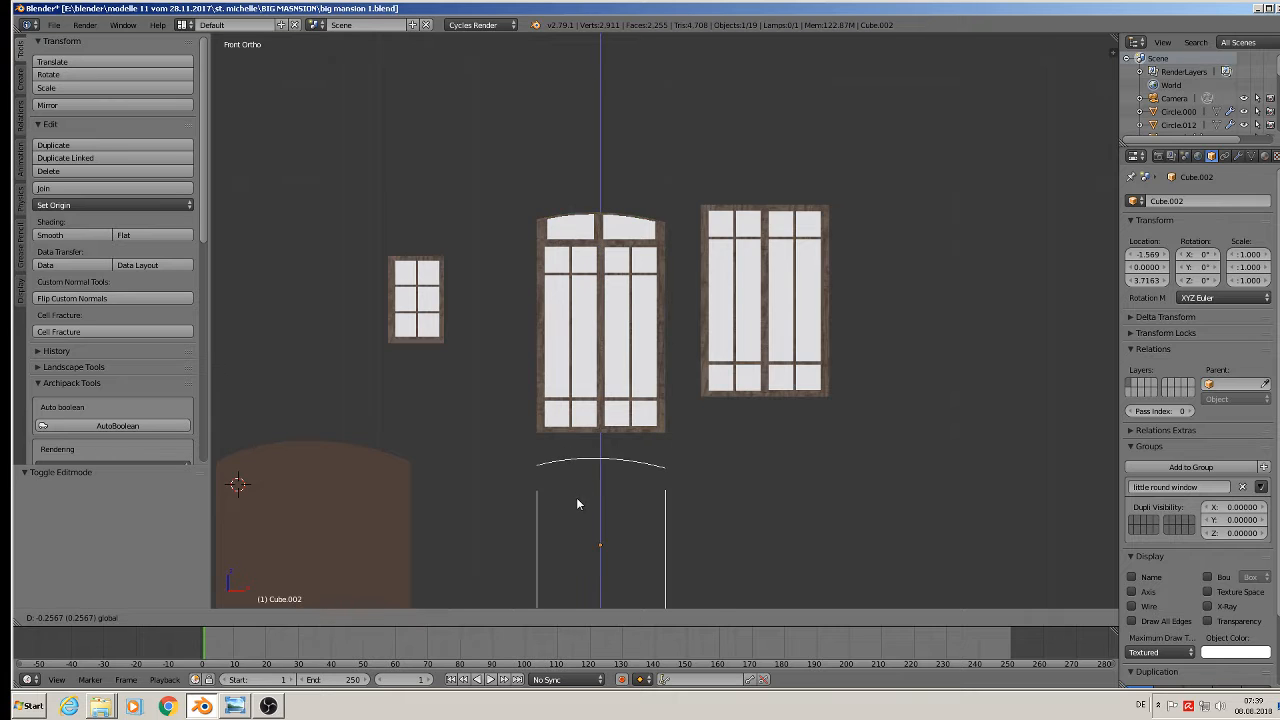
left_click(577, 499)
Close the gaps at both upper corners of the little window's outline by joining the arch ends to the side edges
middle_click_drag(583, 481, 595, 352, "shift")
scroll(595, 350, "up", 2)
key("Tab")
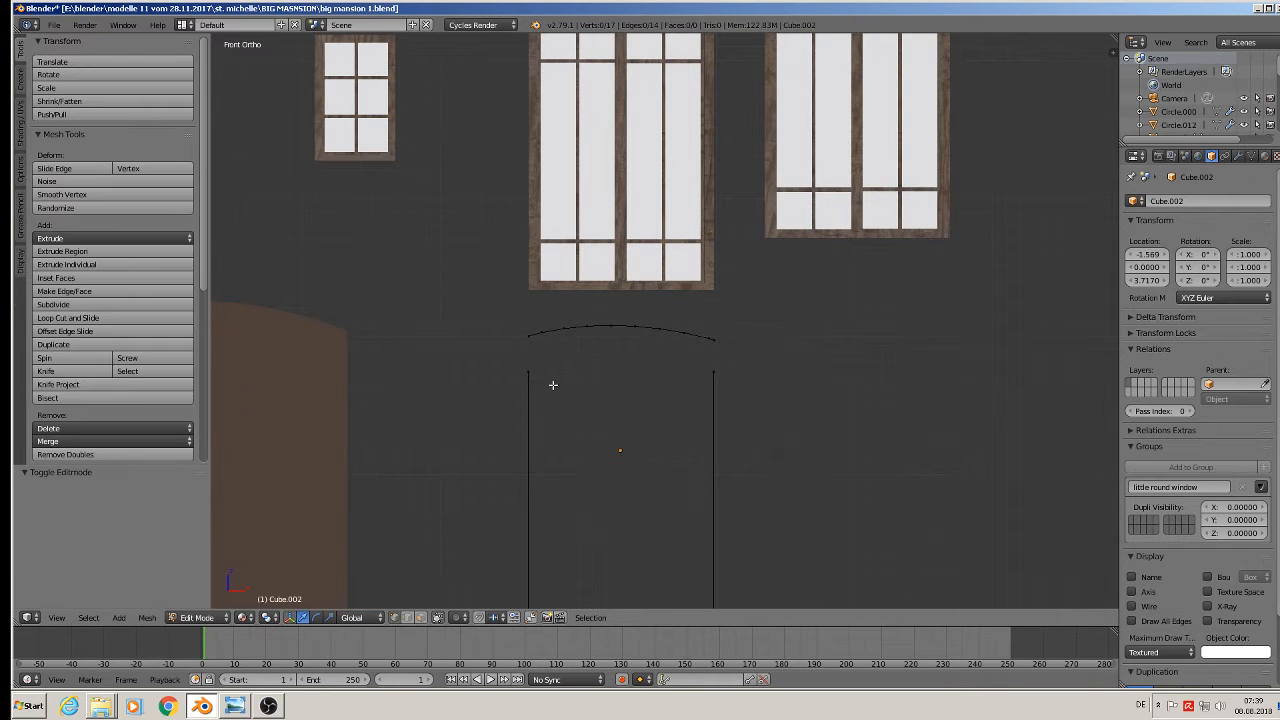
right_click(528, 337)
right_click(522, 366, "shift")
key("f")
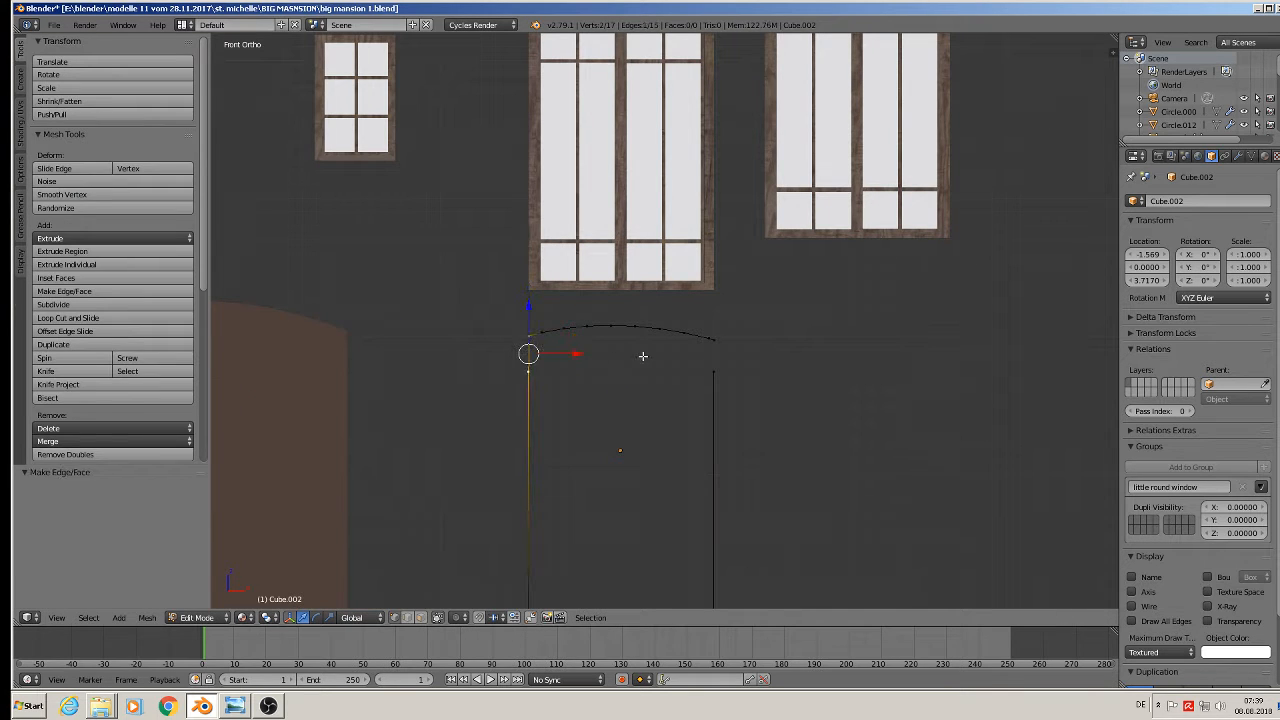
right_click(713, 339)
right_click(715, 372, "shift")
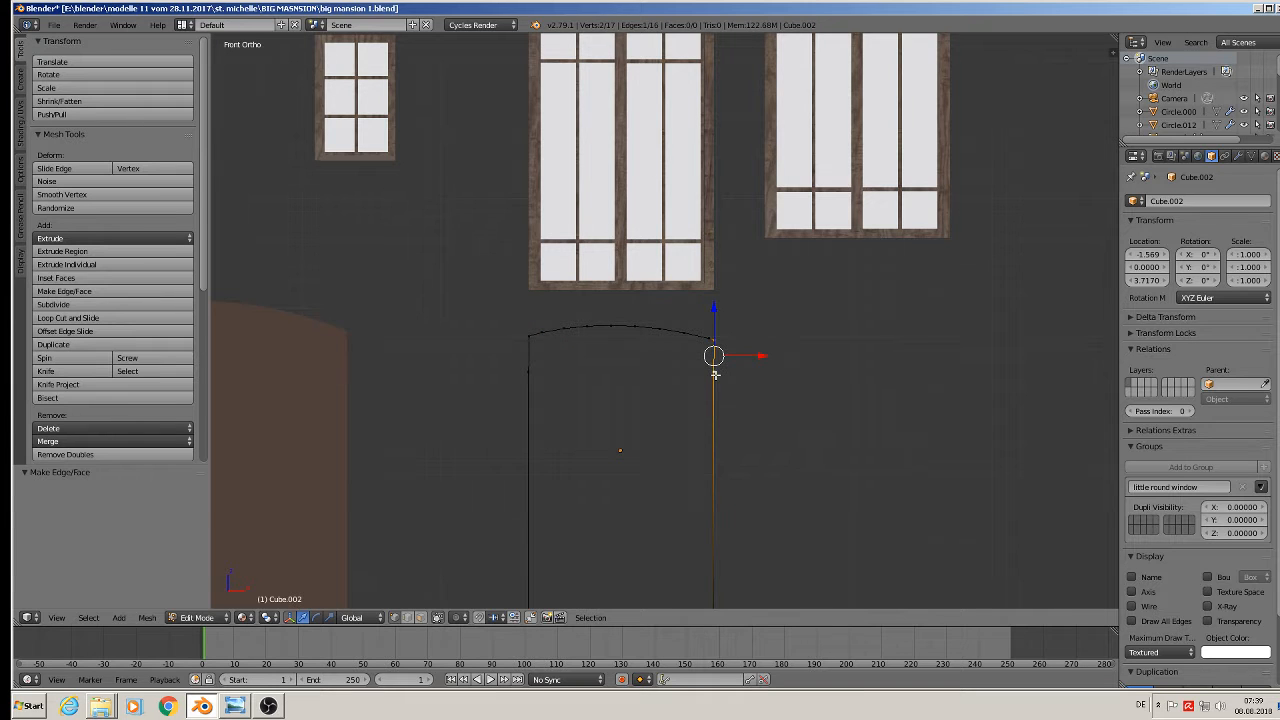
Merge the two neighbouring vertices at the outline's lower right corner at the last selected one
scroll(746, 442, "down", 4)
middle_click_drag(766, 465, 766, 437, "shift")
scroll(766, 437, "up", 4)
middle_click_drag(726, 497, 712, 410, "shift")
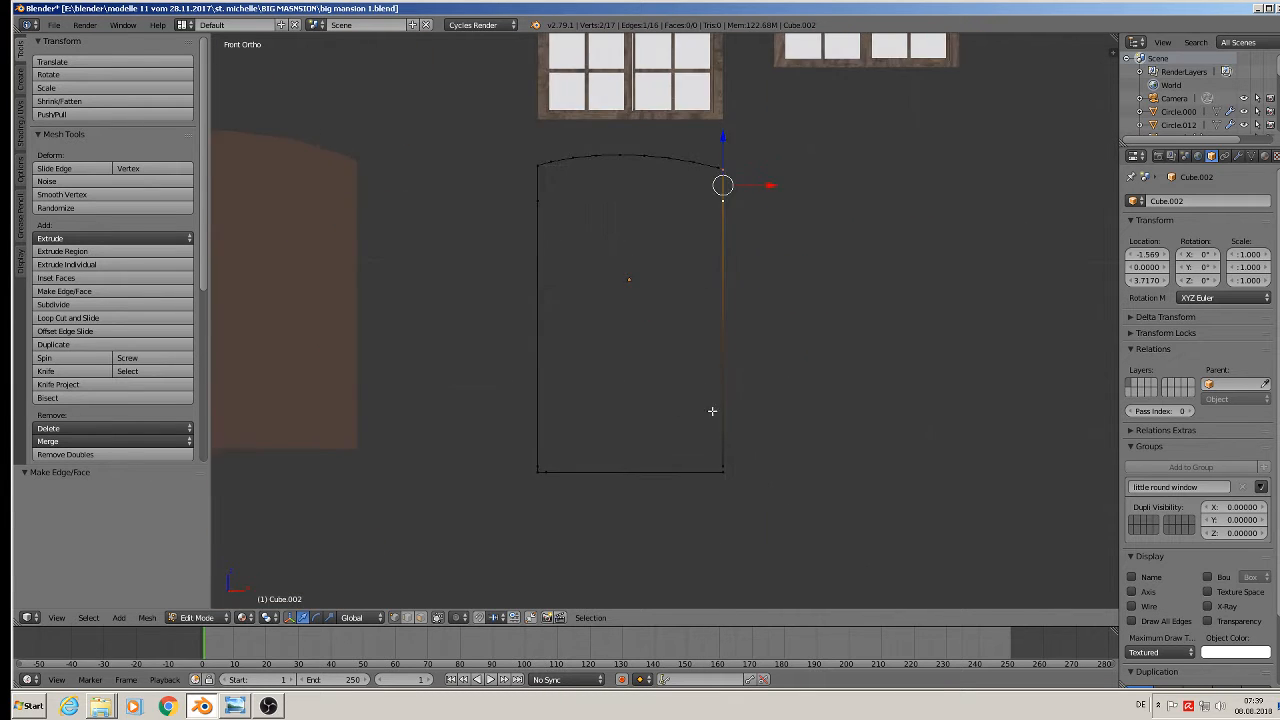
scroll(712, 410, "up", 4)
right_click(729, 519)
right_click(738, 534, "shift")
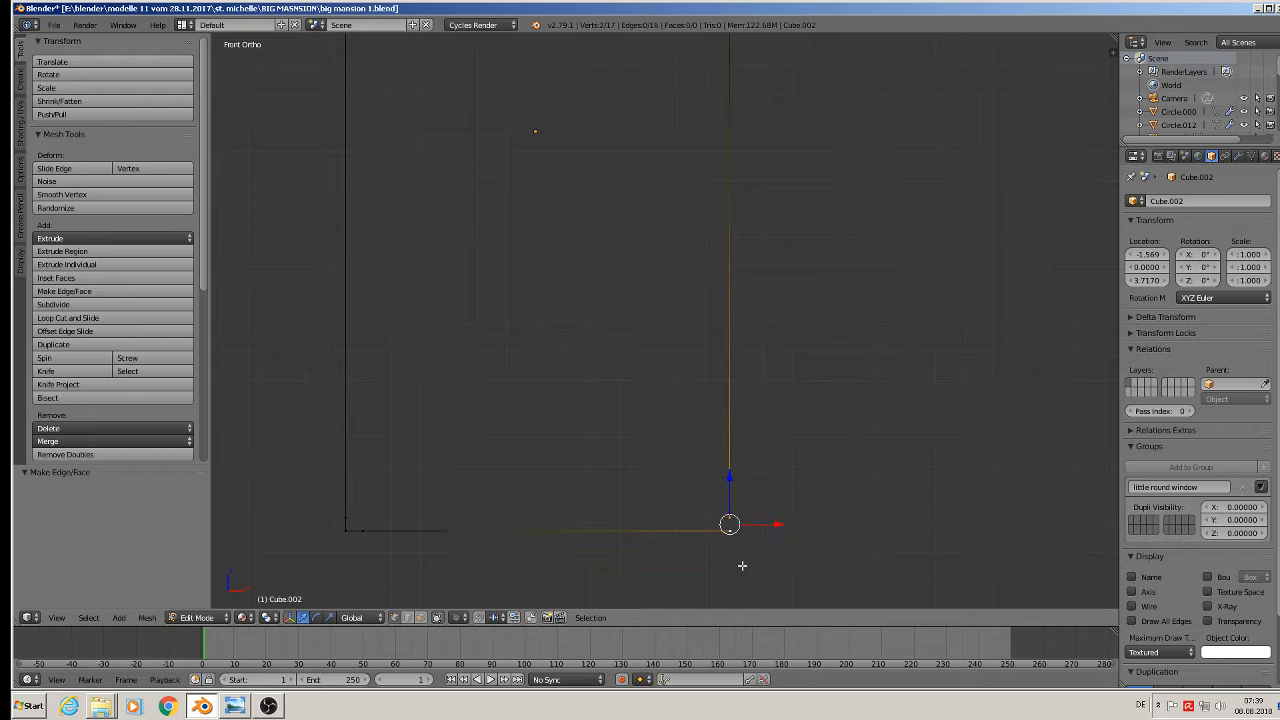
right_click(728, 522, "shift")
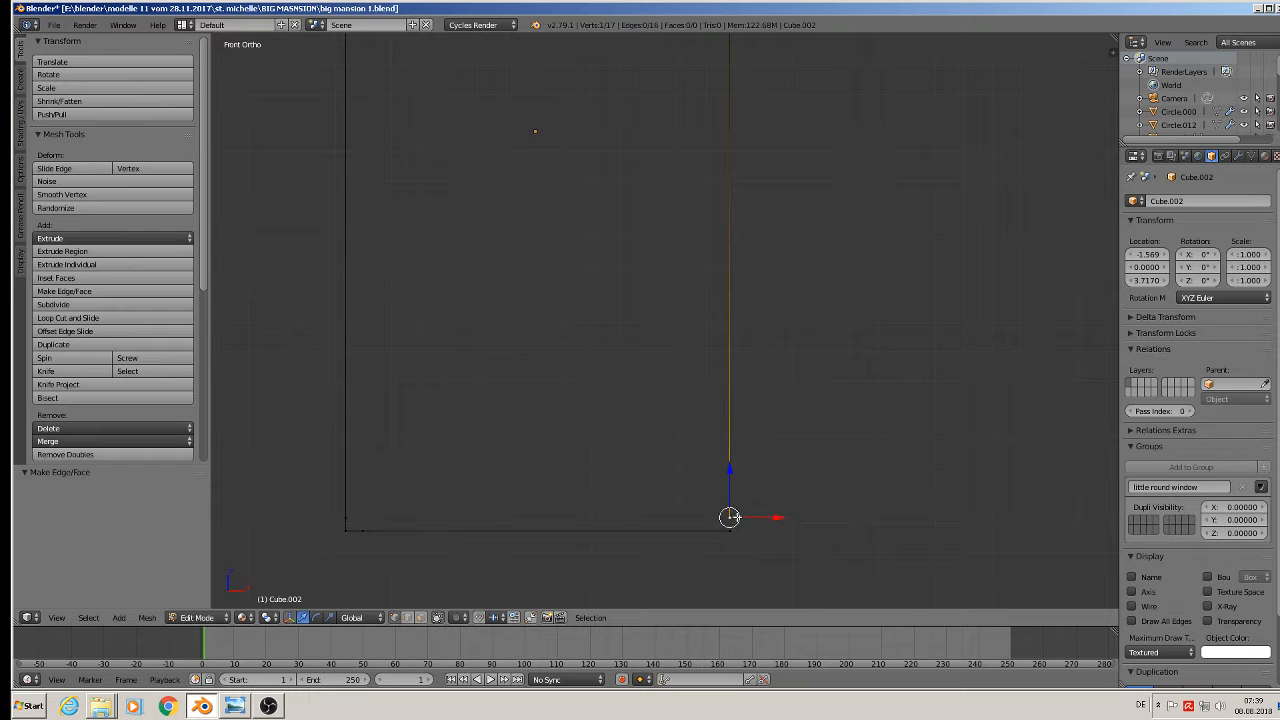
right_click(736, 537, "shift")
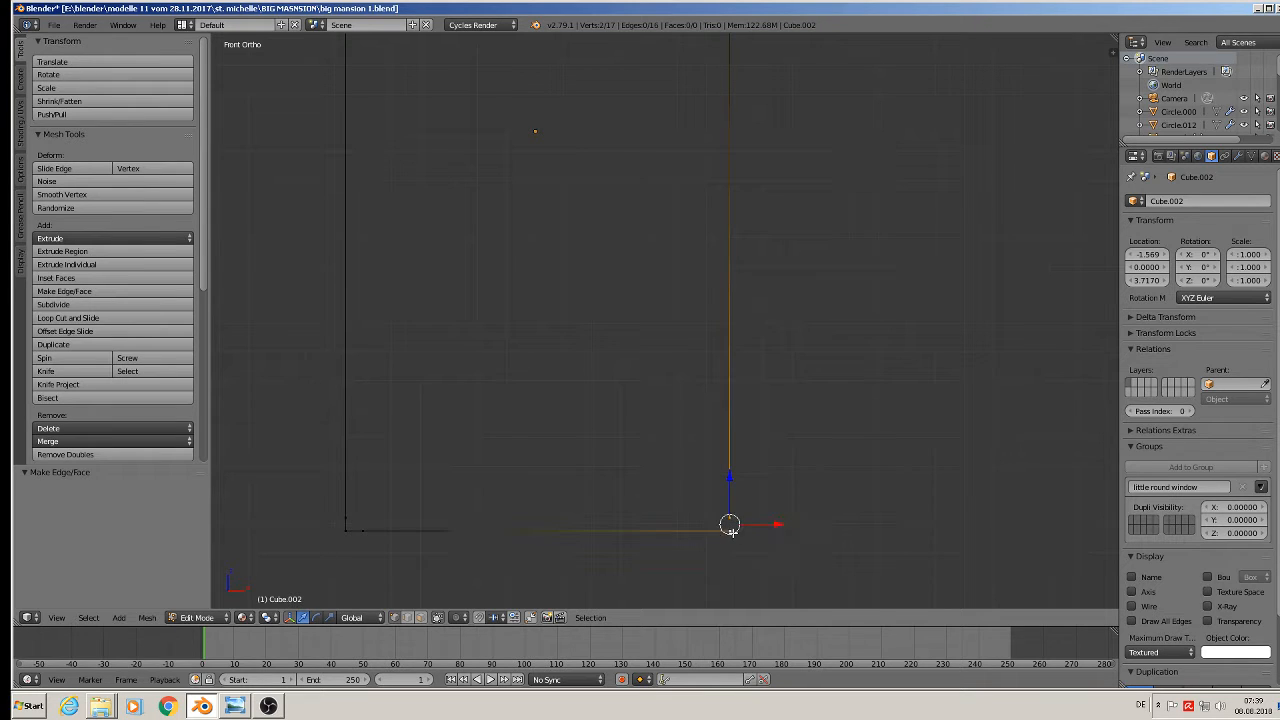
left_click(69, 441)
left_click(83, 474)
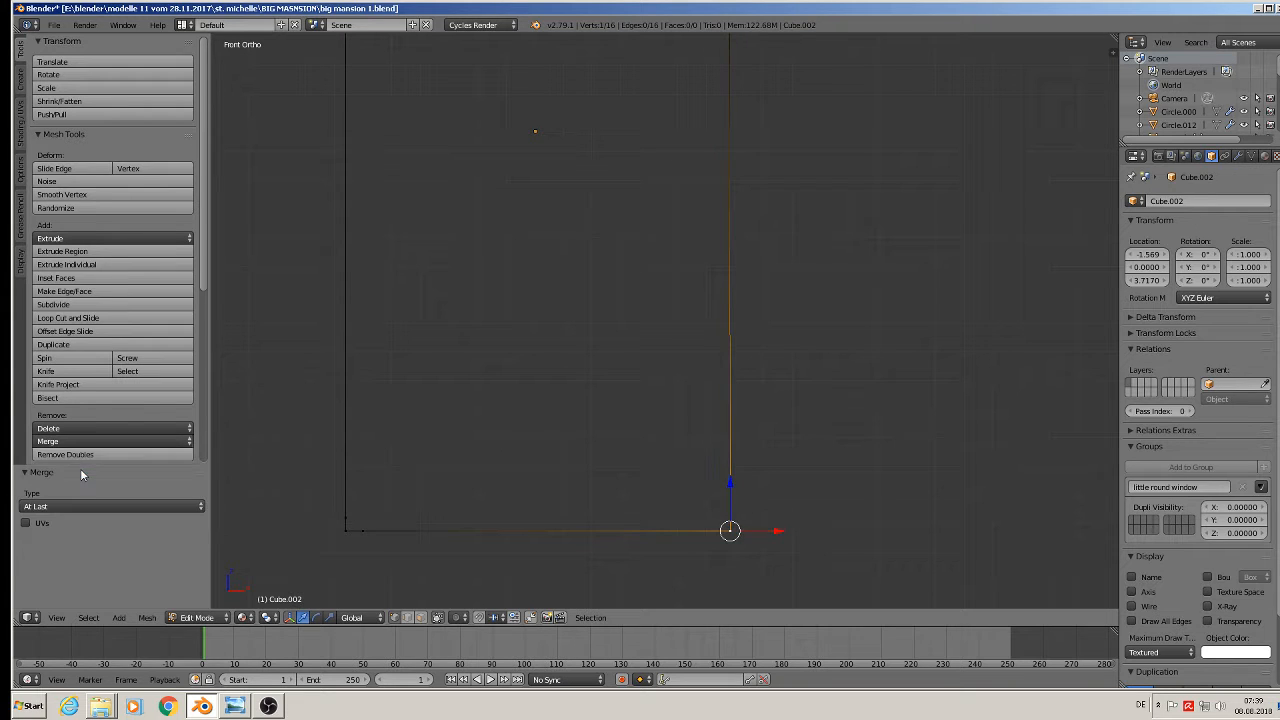
Dissolve the two surplus vertices beside the outline's lower left corner
right_click(348, 530)
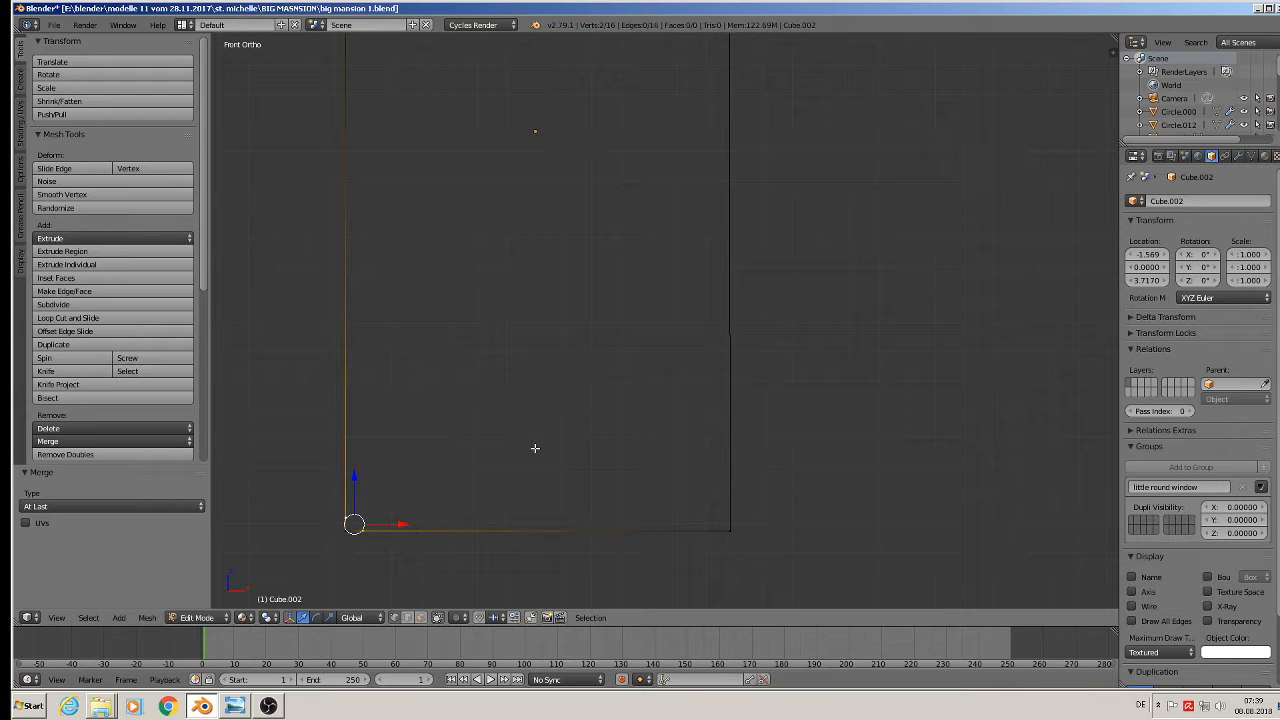
key("x")
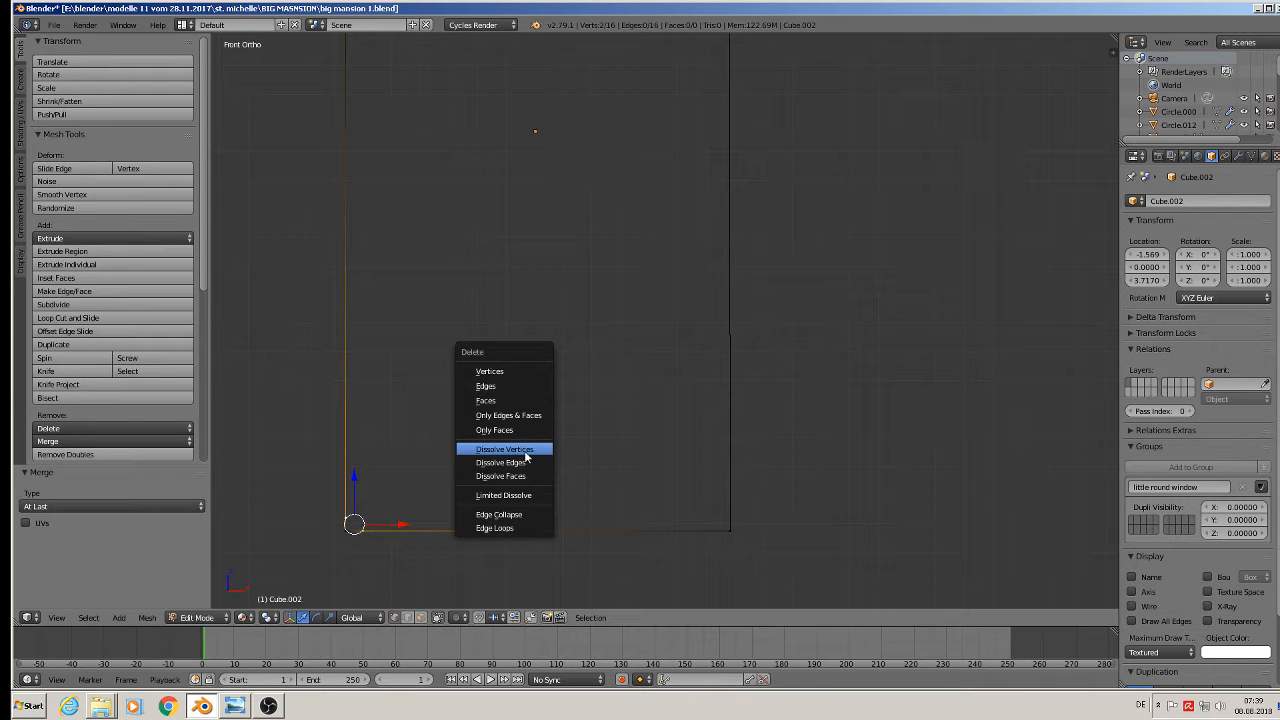
left_click(524, 451)
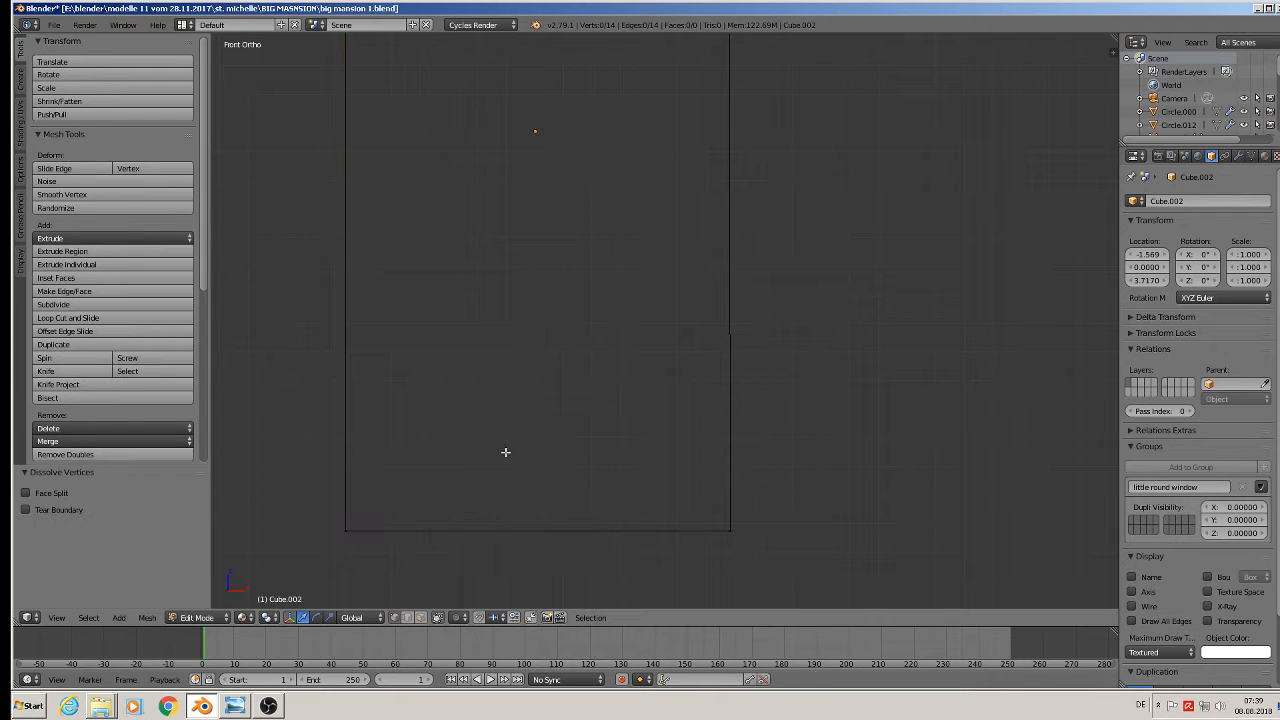
Fill the little round window's outline with a face and extrude it backward along Y by about 0.188 into a solid block
scroll(458, 474, "down", 4)
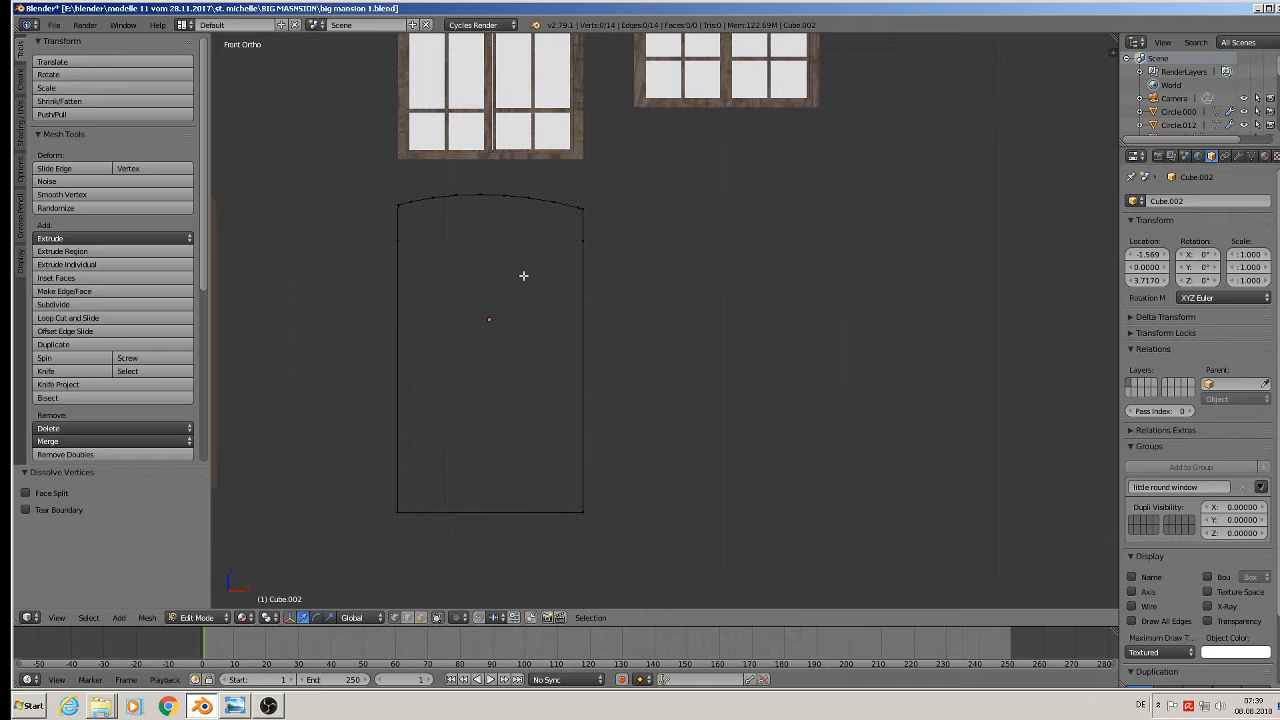
scroll(523, 275, "up", 1)
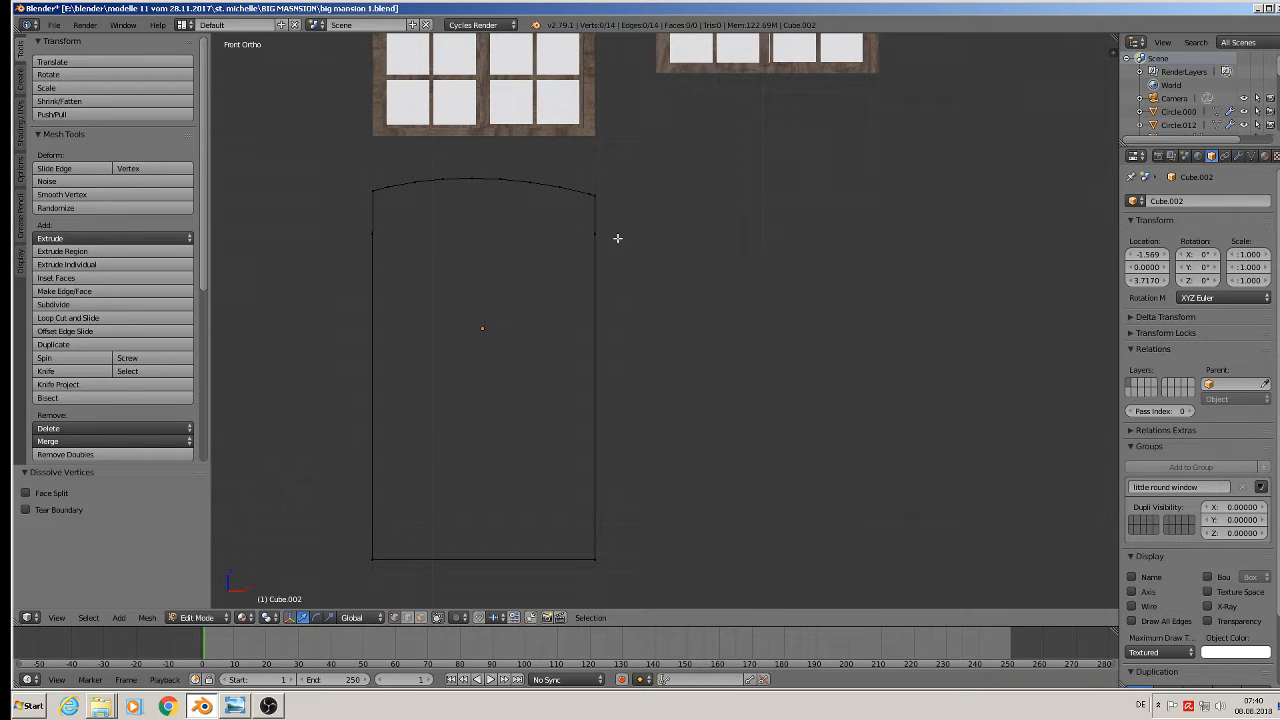
middle_click_drag(574, 266, 601, 375)
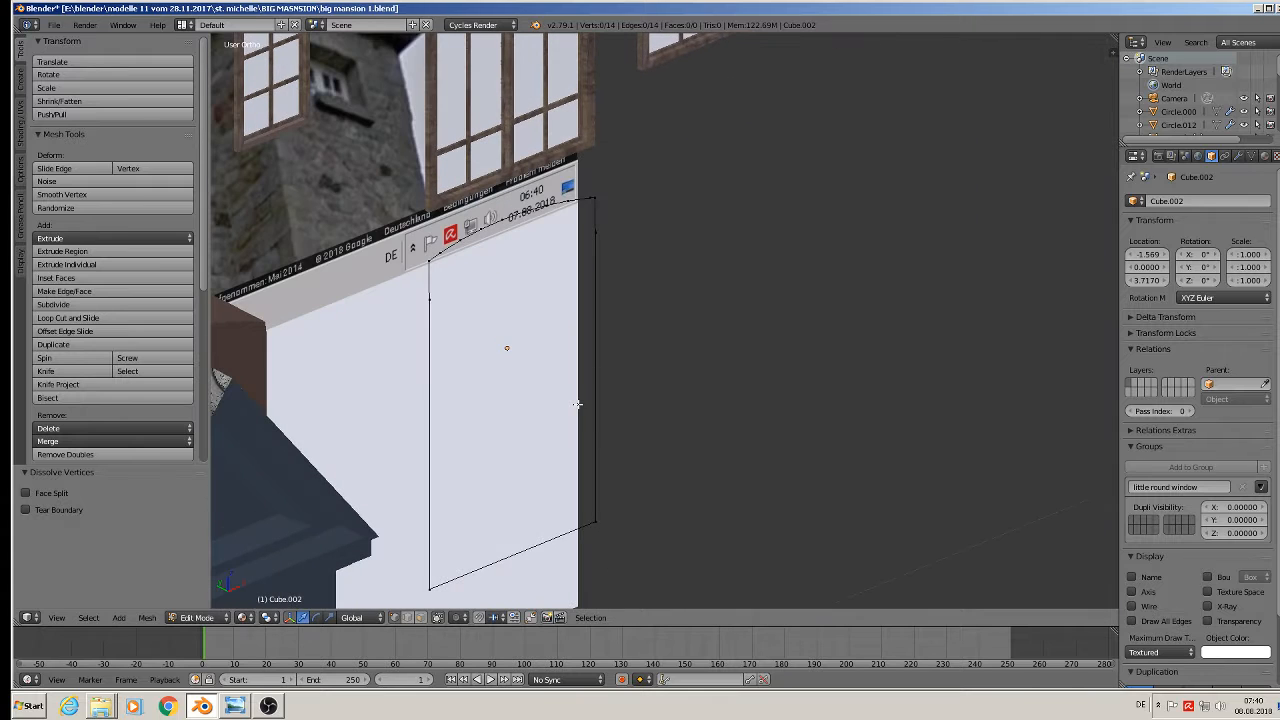
key("a")
key("f")
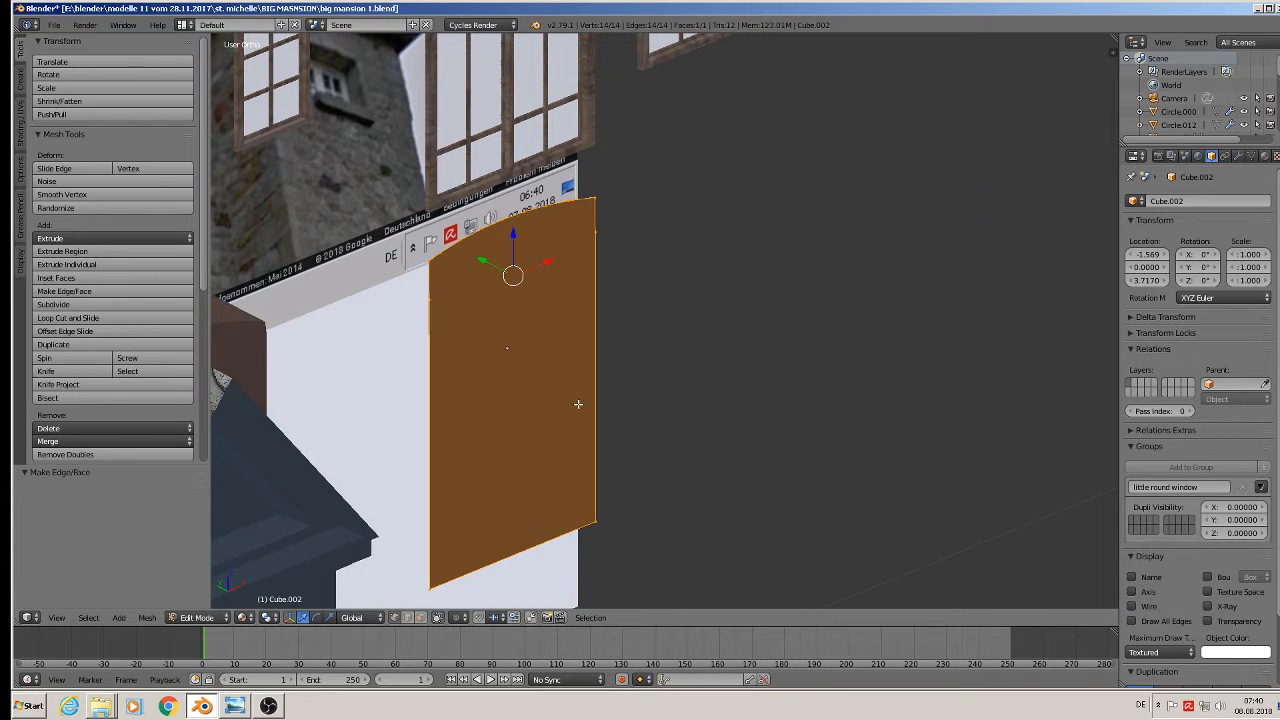
key("e")
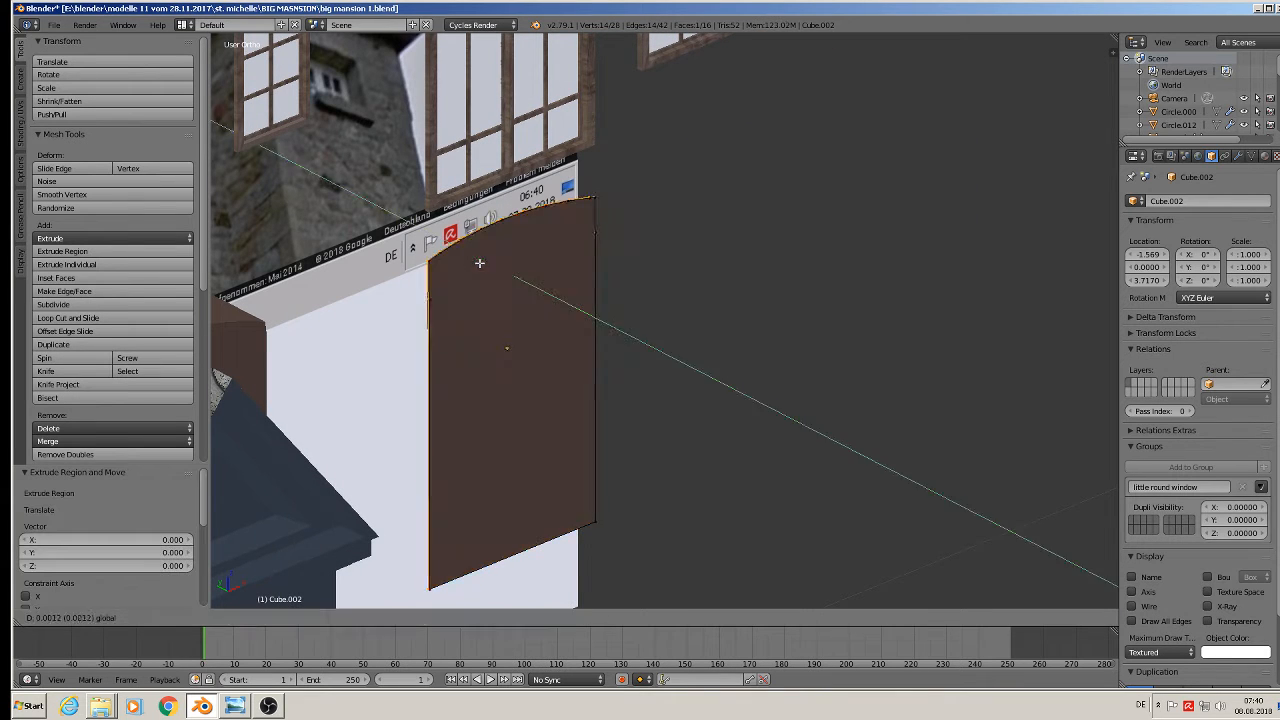
left_click(280, 162)
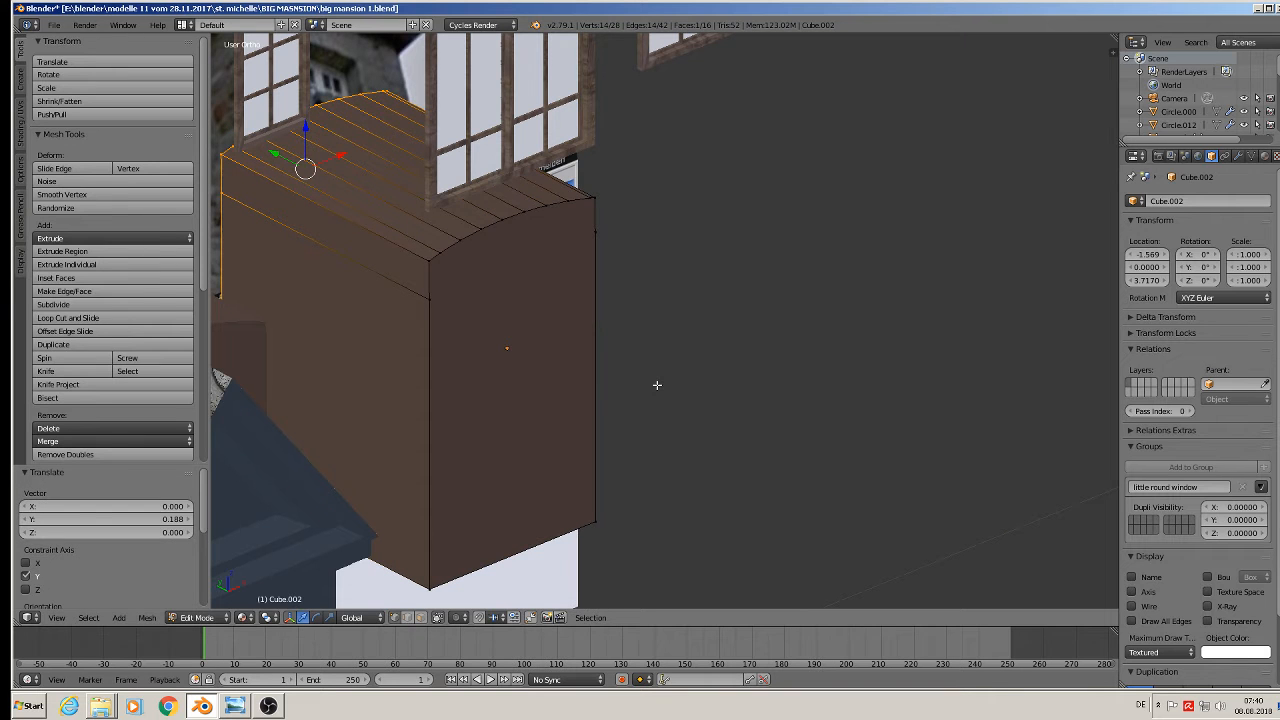
key("Tab")
Apply rotation and scale to the arched block and set its origin to its geometry
middle_click_drag(657, 384, 424, 390)
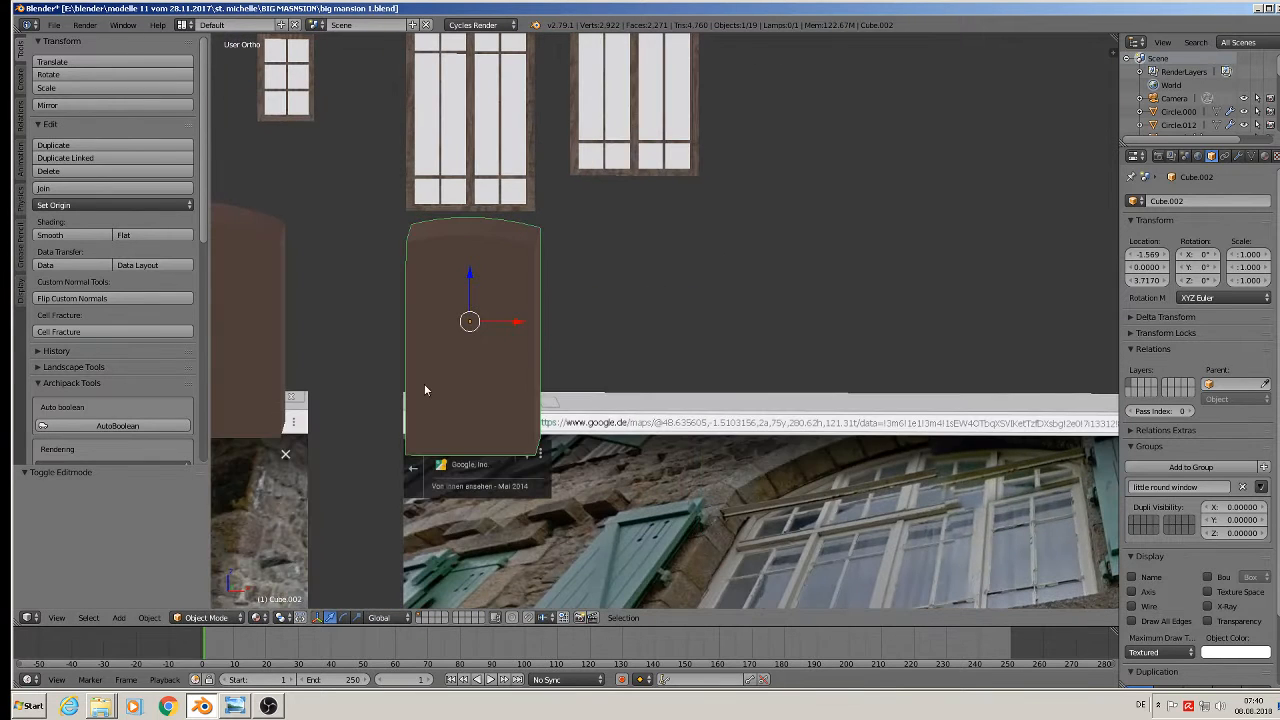
left_click(149, 617)
mouse_move(168, 521)
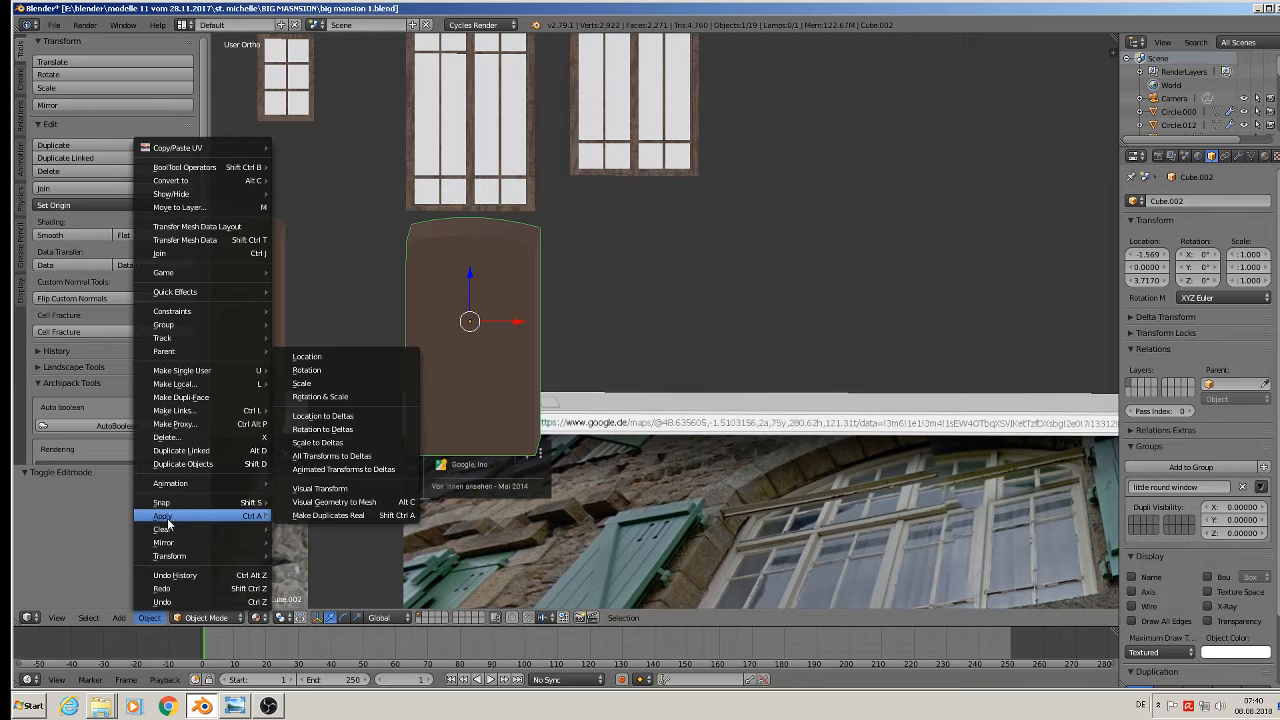
left_click(320, 396)
left_click(110, 205)
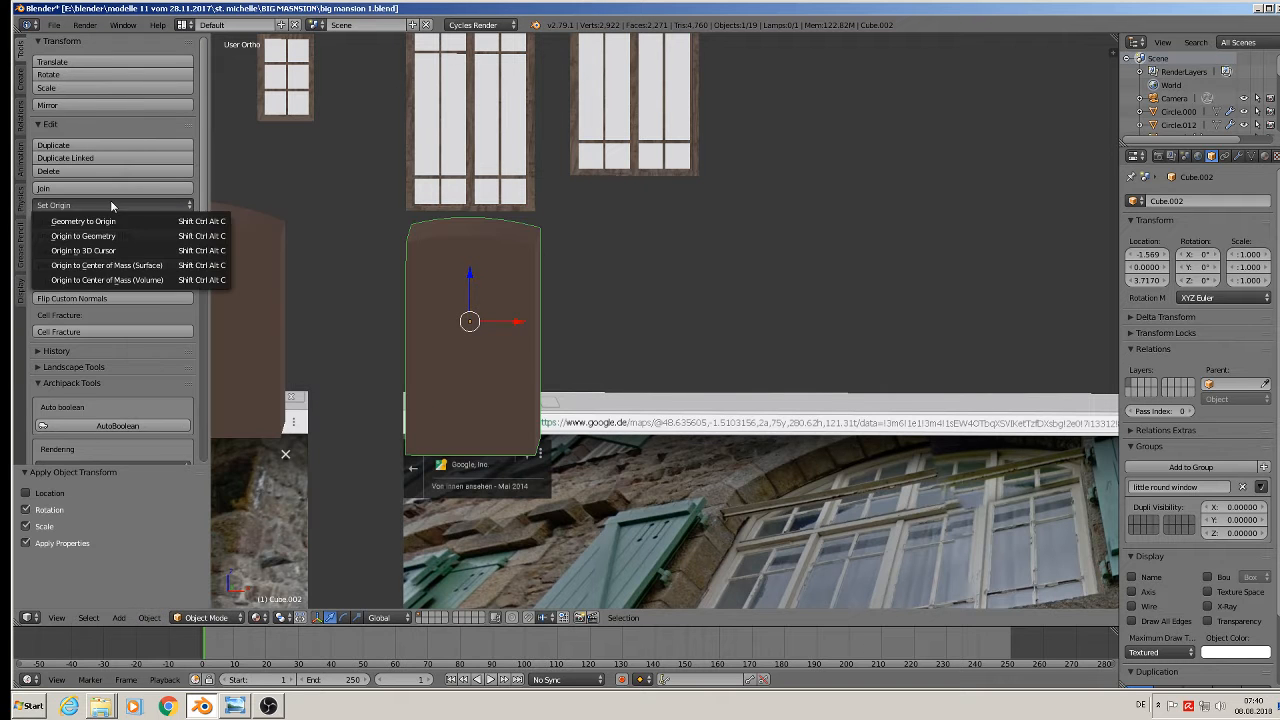
left_click(83, 236)
Select the outer edges on all four sides of the rectangular window's frame for editing
scroll(608, 311, "down", 4)
middle_click_drag(608, 311, 631, 352, "shift")
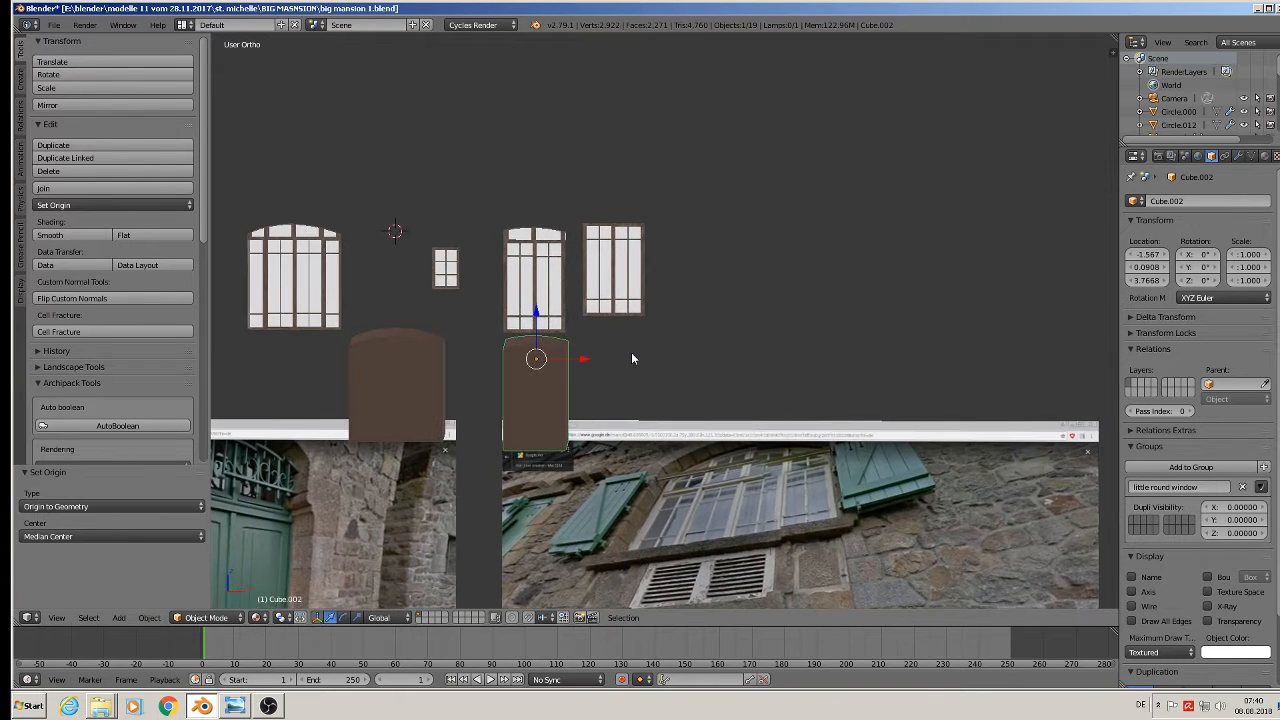
scroll(631, 358, "up", 2)
scroll(600, 343, "down", 2)
scroll(603, 328, "up", 1)
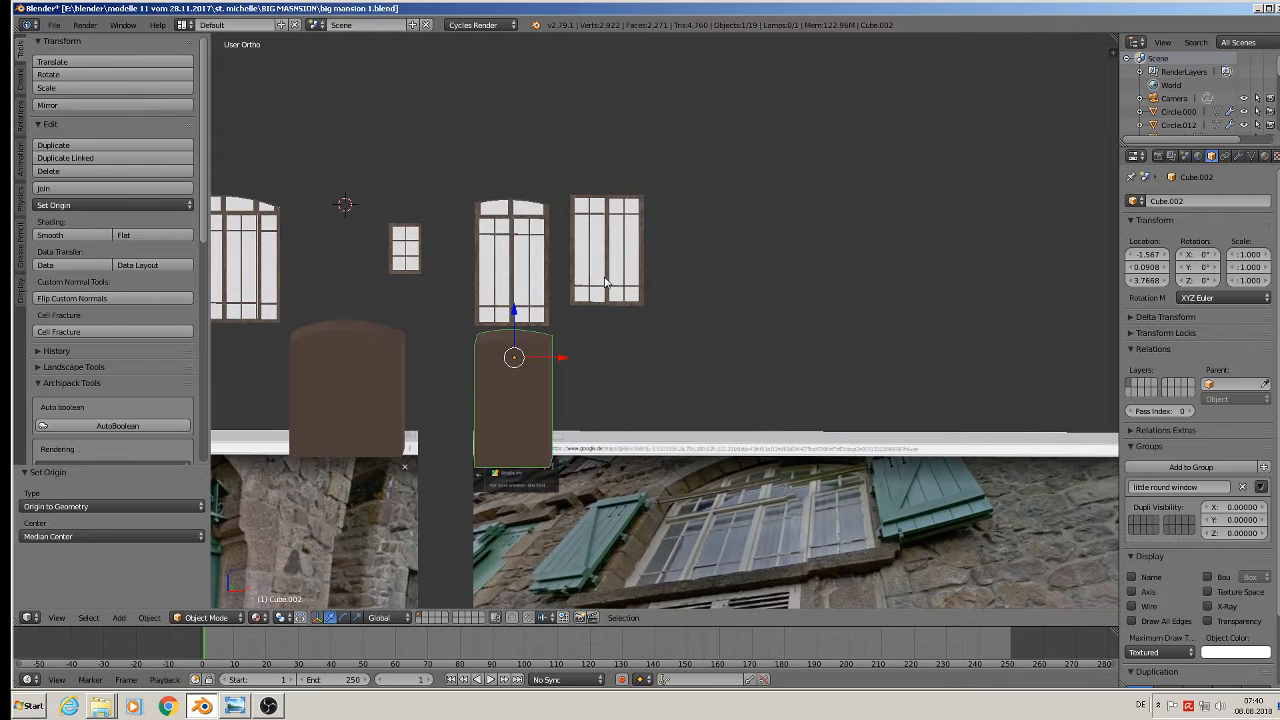
right_click(603, 283)
key("Tab")
scroll(600, 280, "up", 3)
right_click(553, 126)
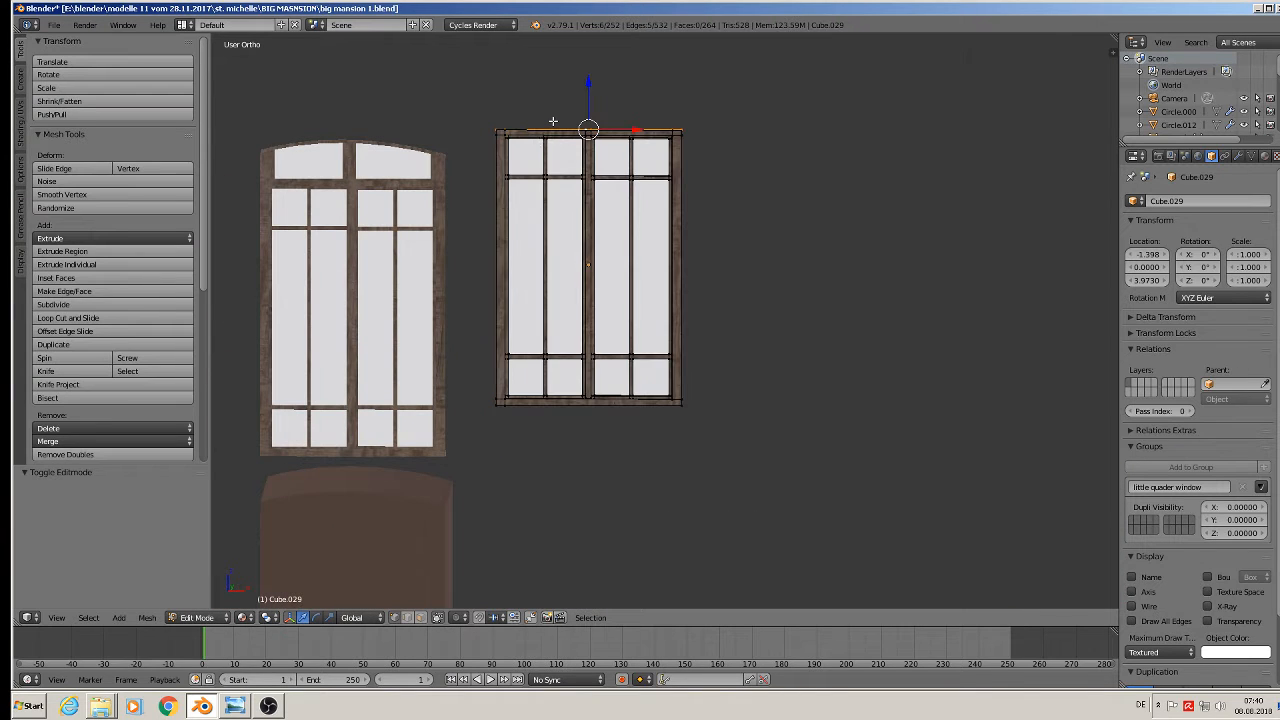
right_click(491, 235, "shift")
right_click(575, 418, "shift")
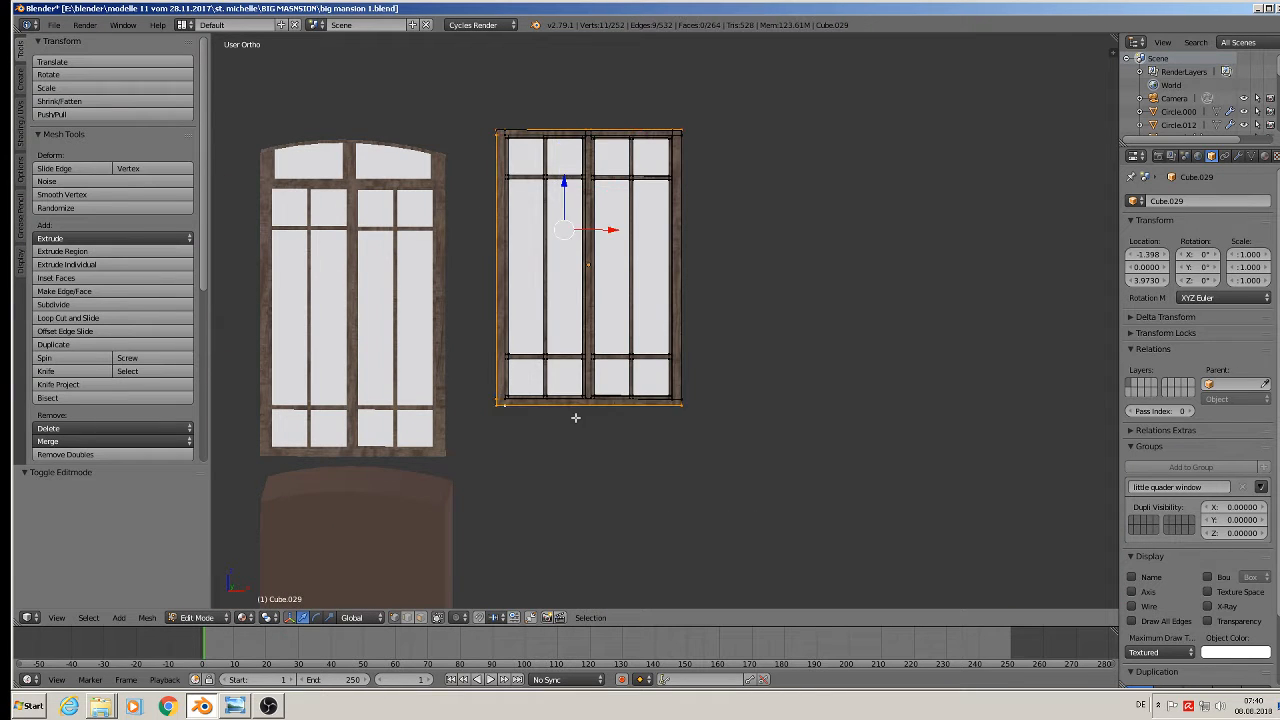
right_click(697, 253, "shift")
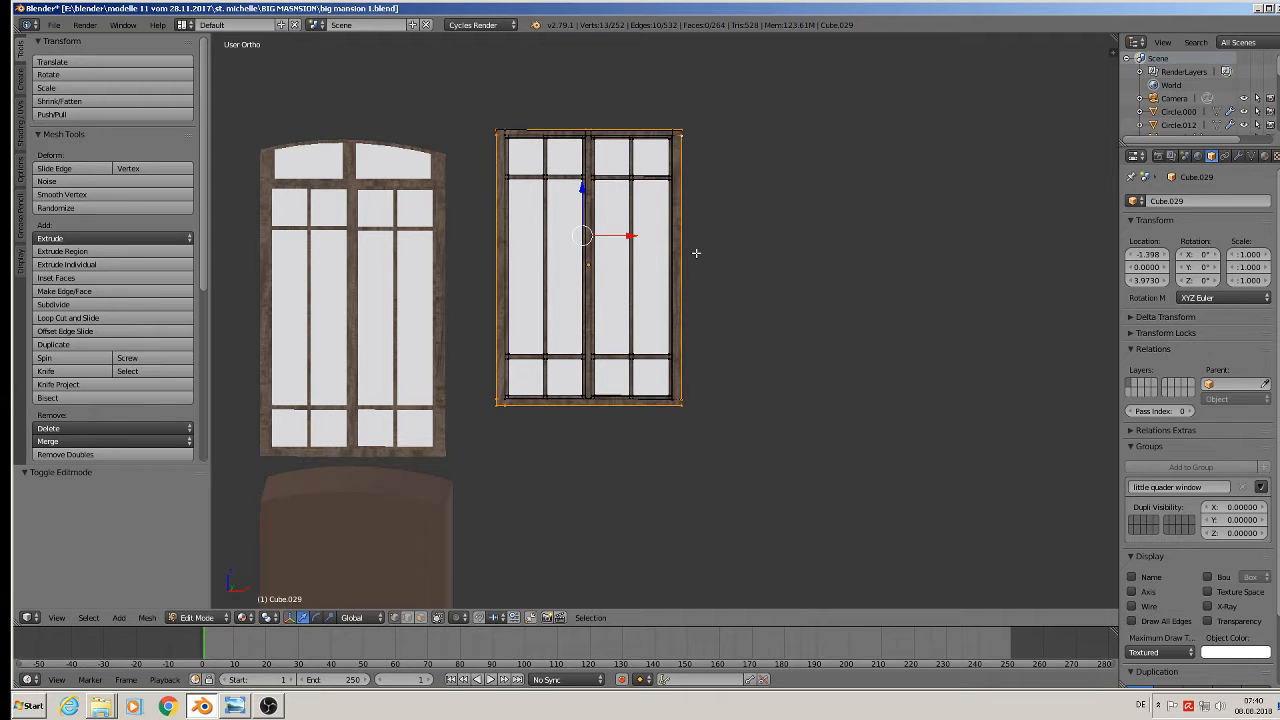
Try to move the rectangular window's selected outline straight down along Z by about 0.224
key("ctrl+d")
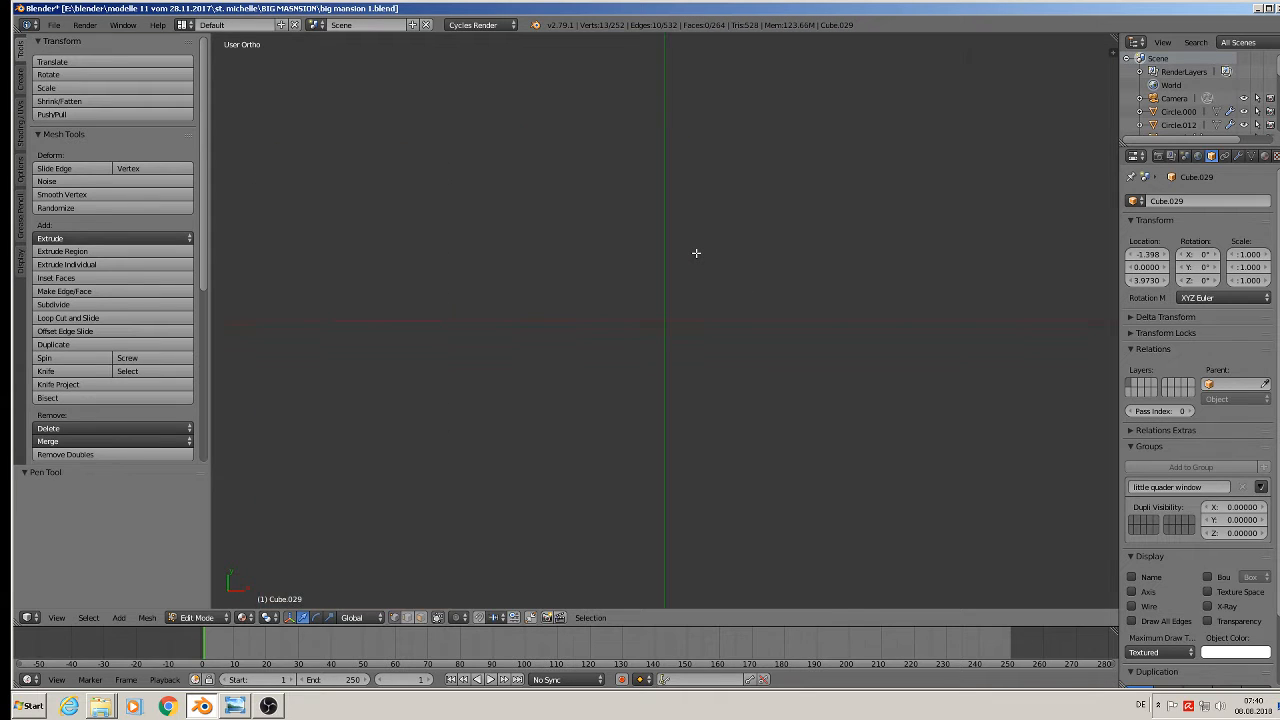
scroll(700, 294, "down", 6)
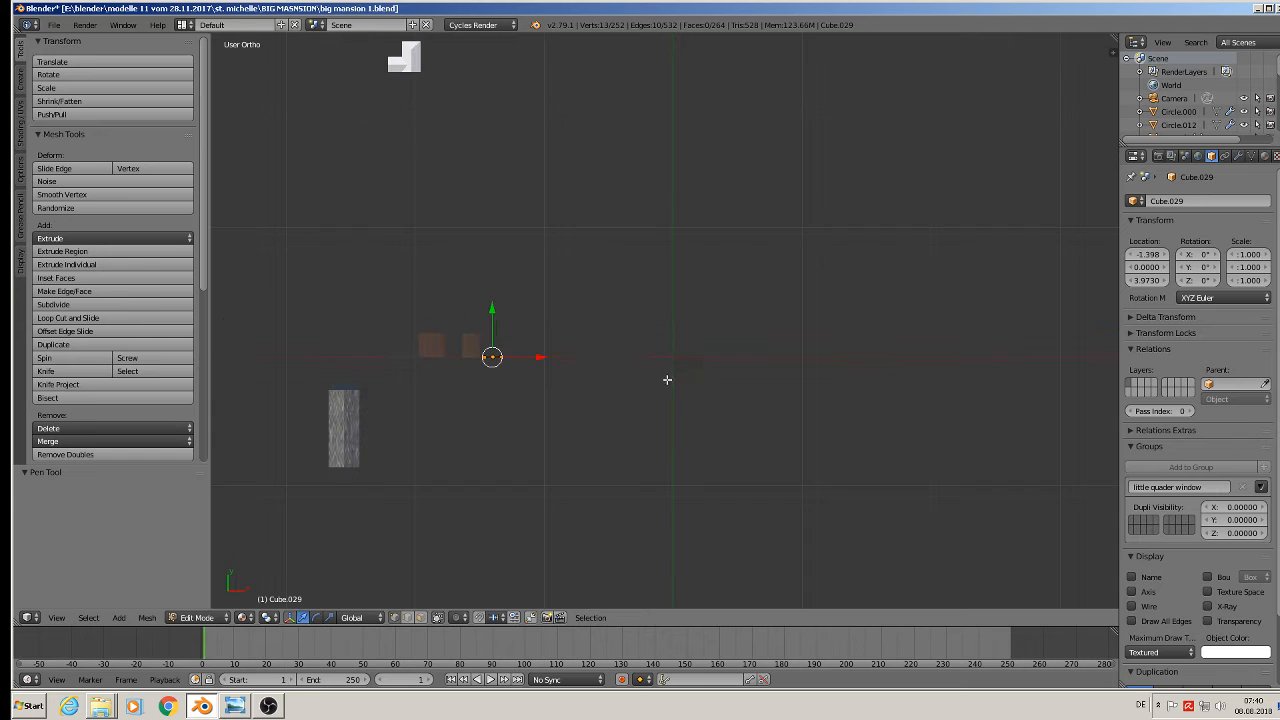
key("KP_1")
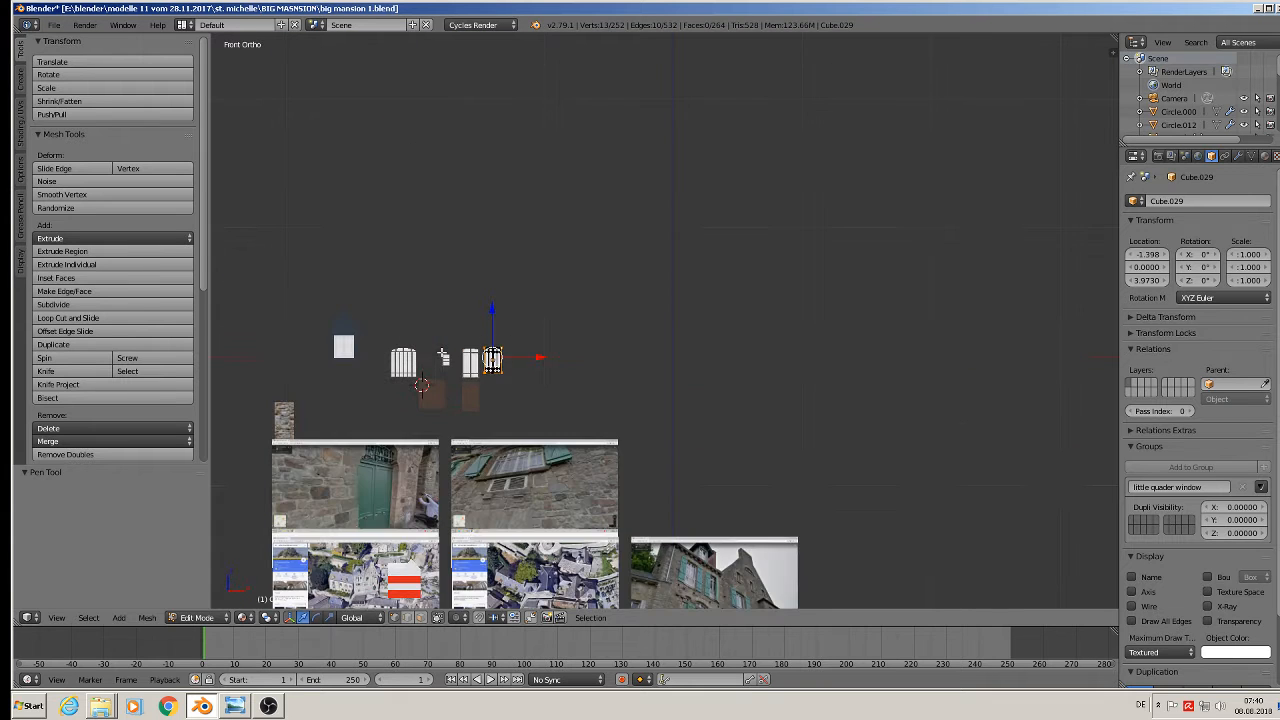
scroll(400, 417, "up", 4)
scroll(624, 262, "up", 2)
key("g")
key("z")
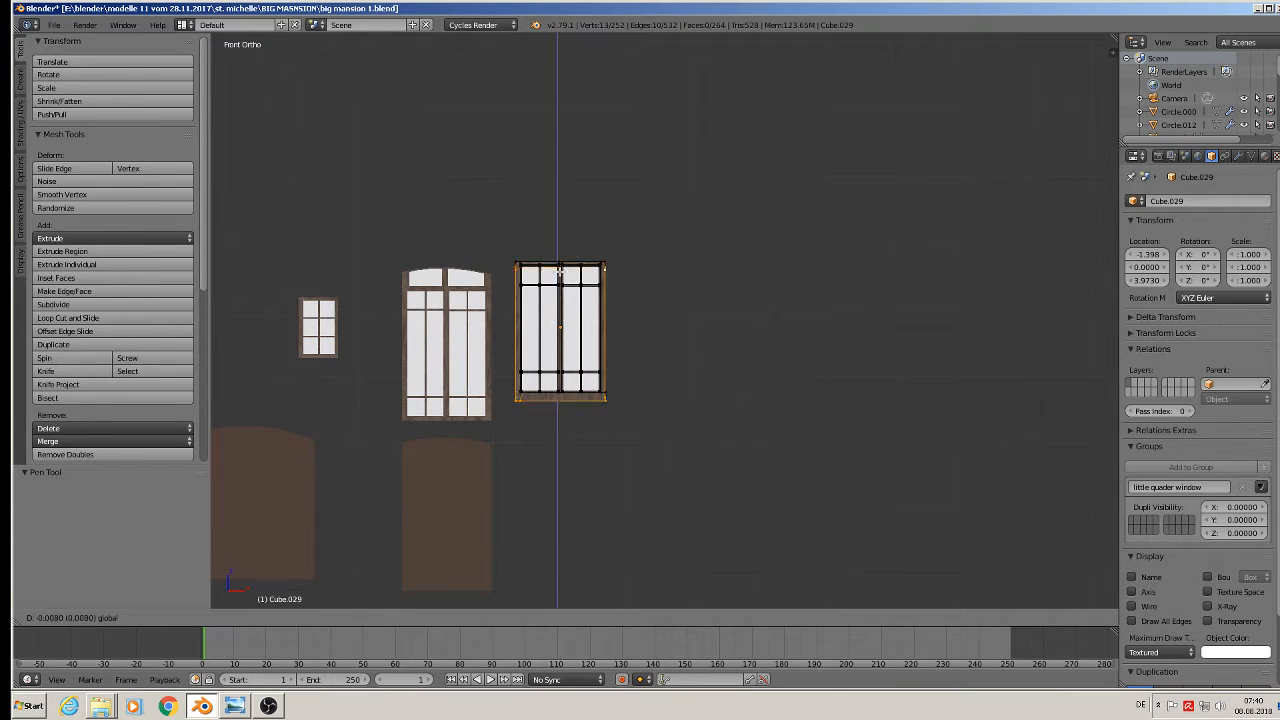
left_click(560, 414)
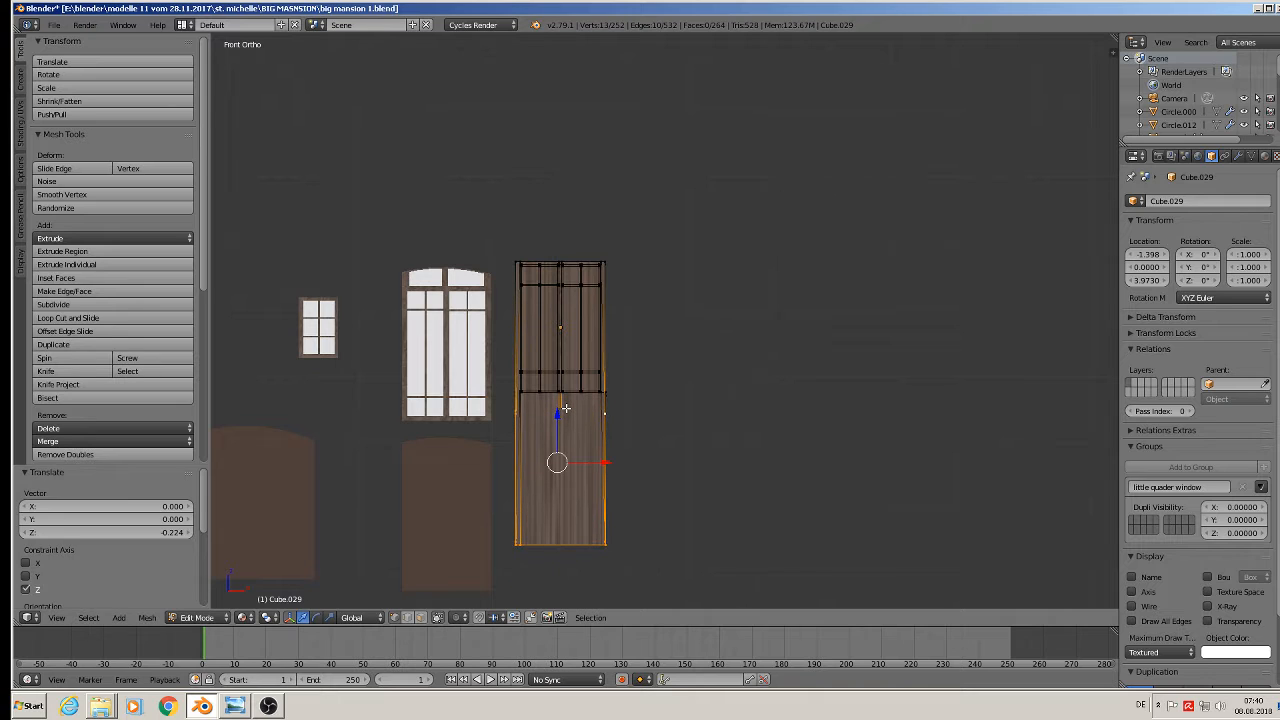
key("ctrl+z")
Add the rest of the frame's upper edge to the selection, duplicate the outline and move the copy along X by about 0.209
scroll(558, 280, "up", 5)
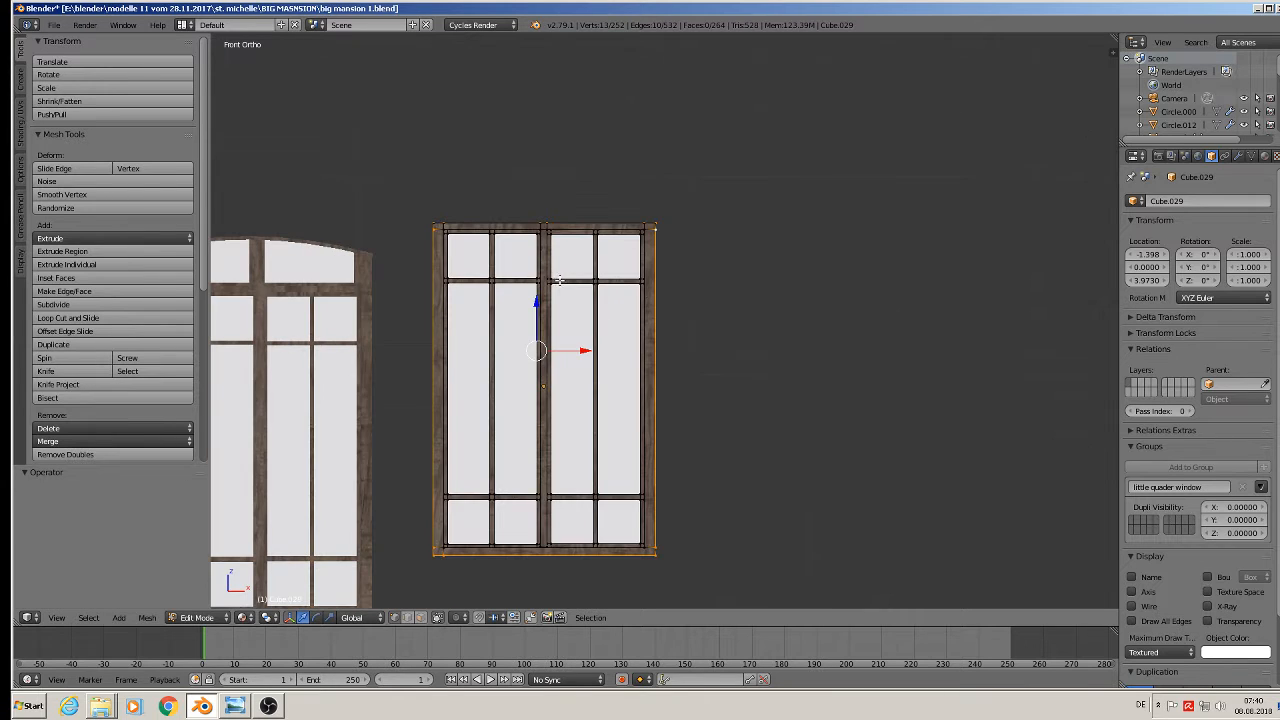
right_click(582, 213, "alt+shift")
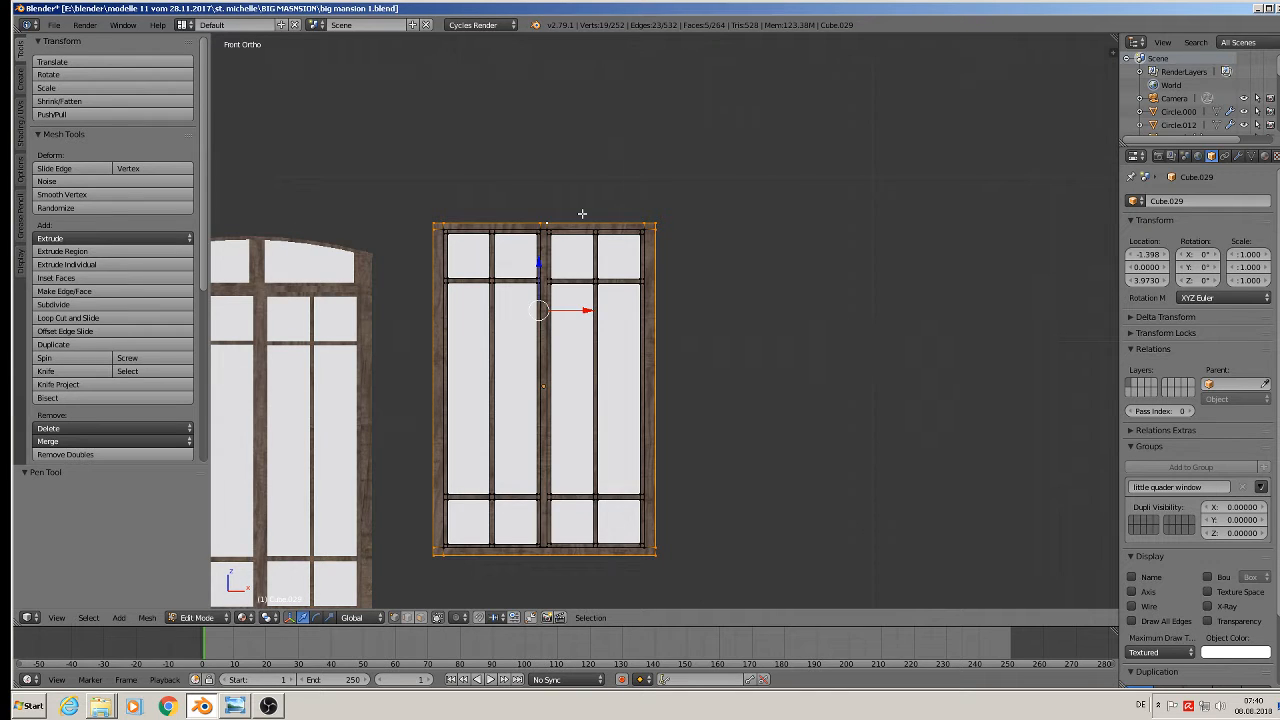
key("shift+d")
right_click(577, 293)
left_click_drag(585, 313, 929, 334)
Separate the duplicated outline into its own object and remove it from the little quader window group
middle_click_drag(887, 340, 861, 337, "shift")
key("p")
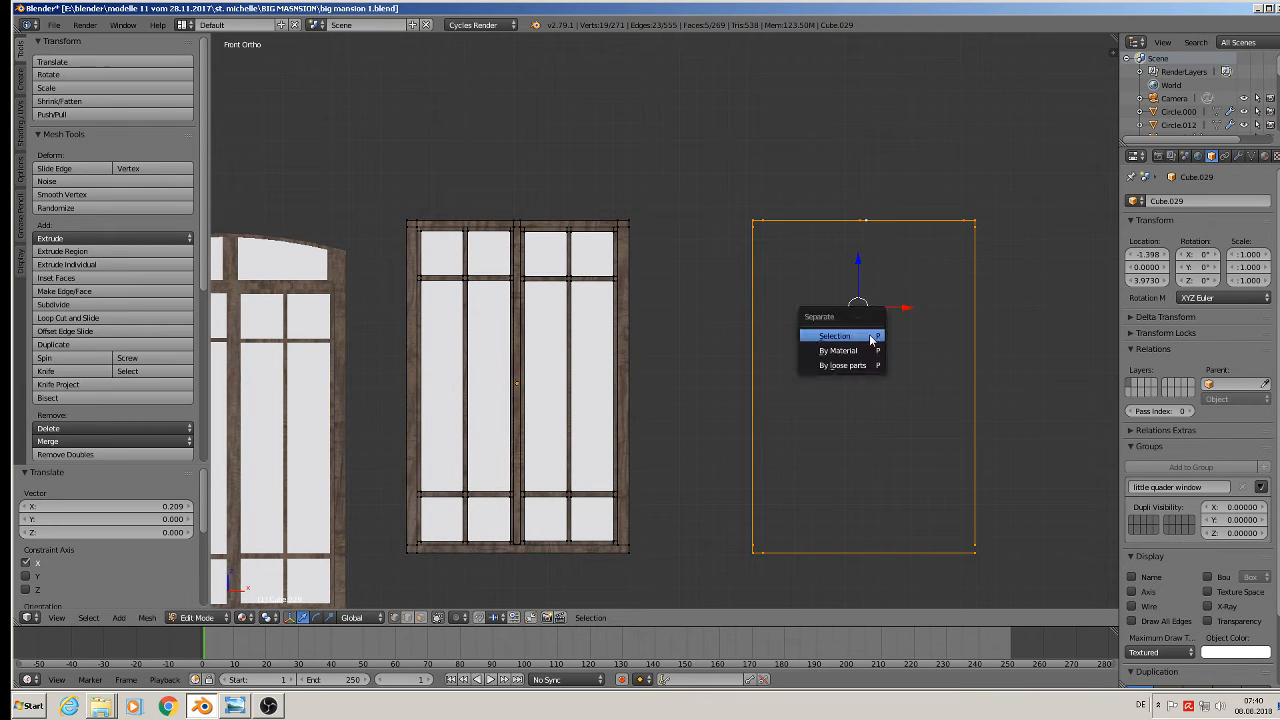
left_click(868, 336)
key("Tab")
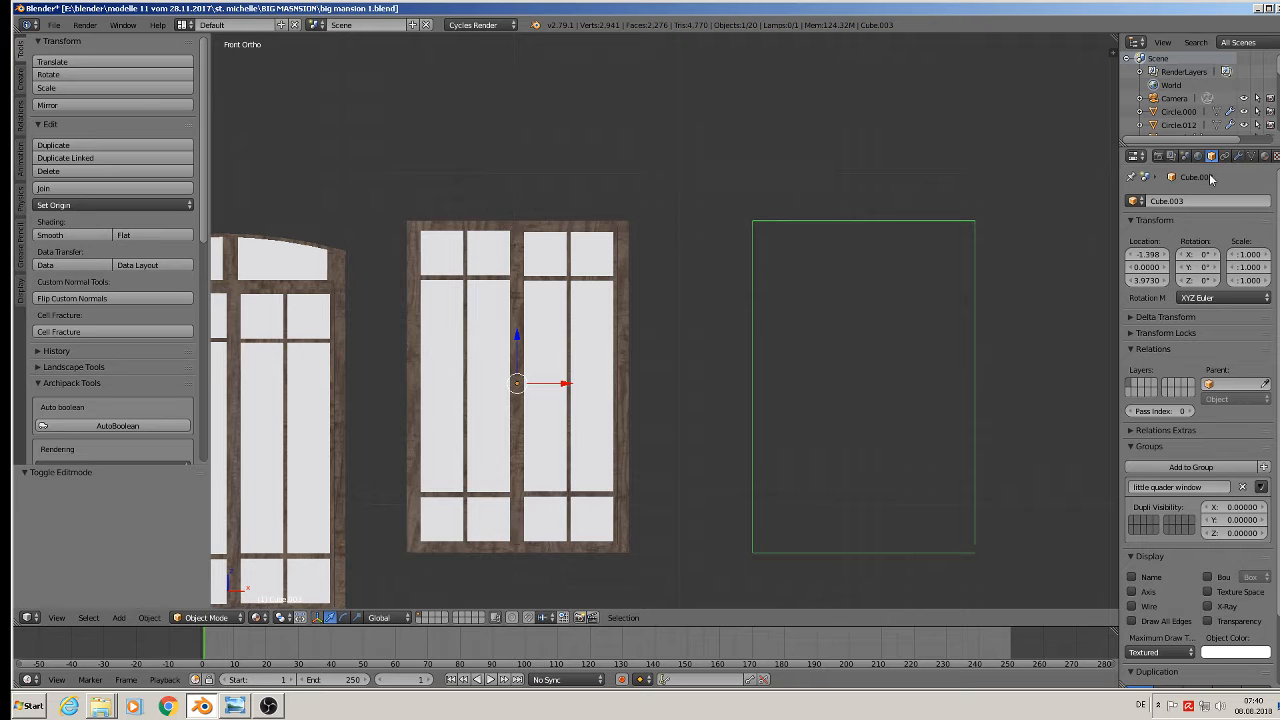
left_click(1243, 486)
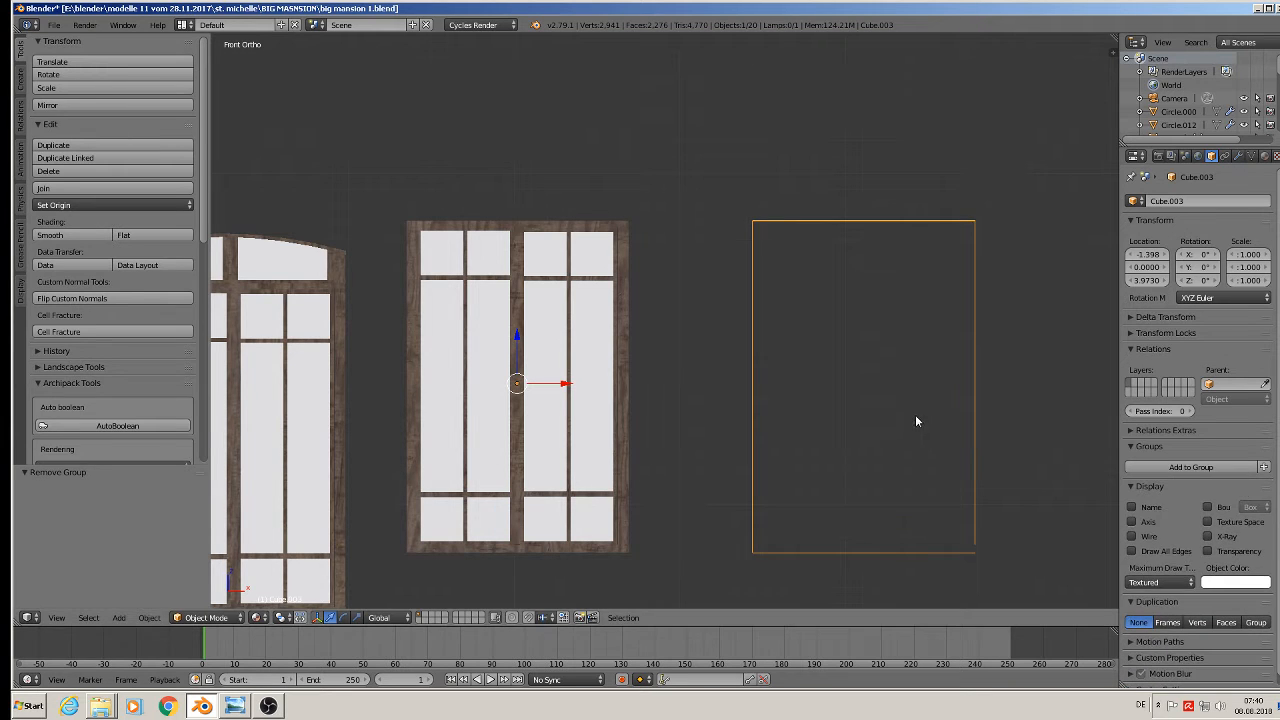
Merge the two neighbouring vertices at the rectangular outline's lower right corner at the last selected one
key("Tab")
scroll(946, 471, "up", 3)
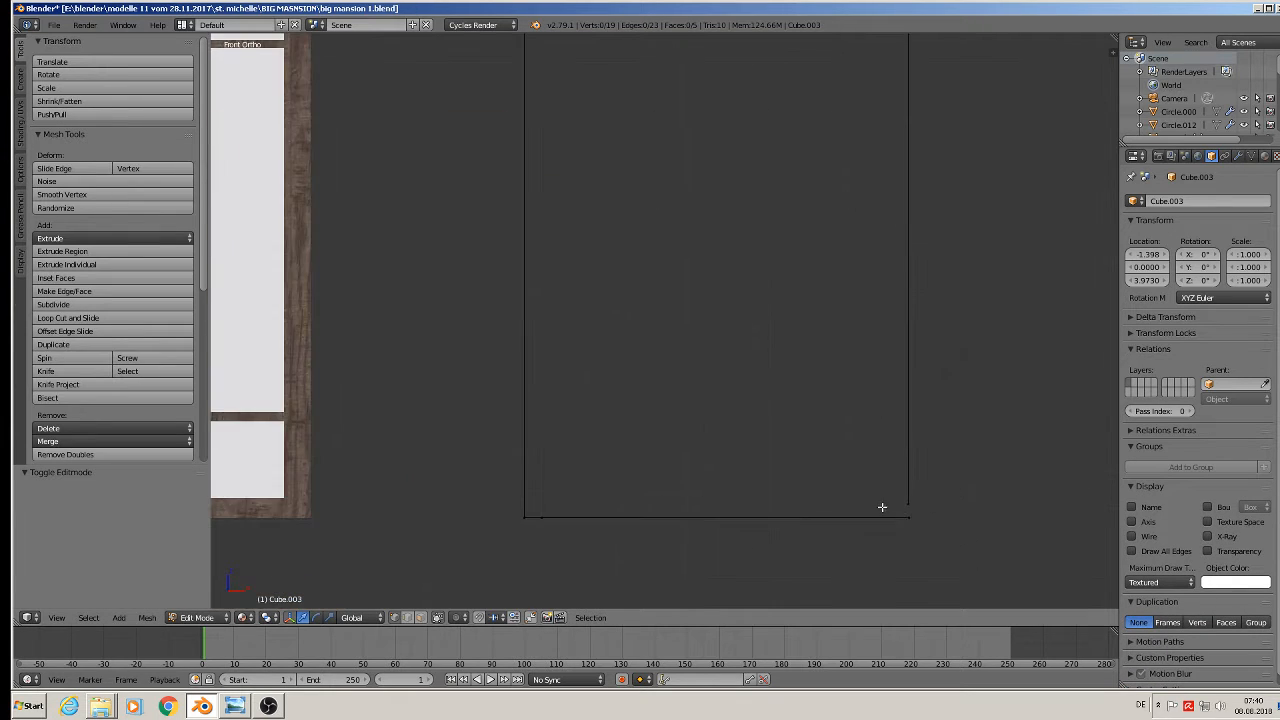
right_click(905, 503)
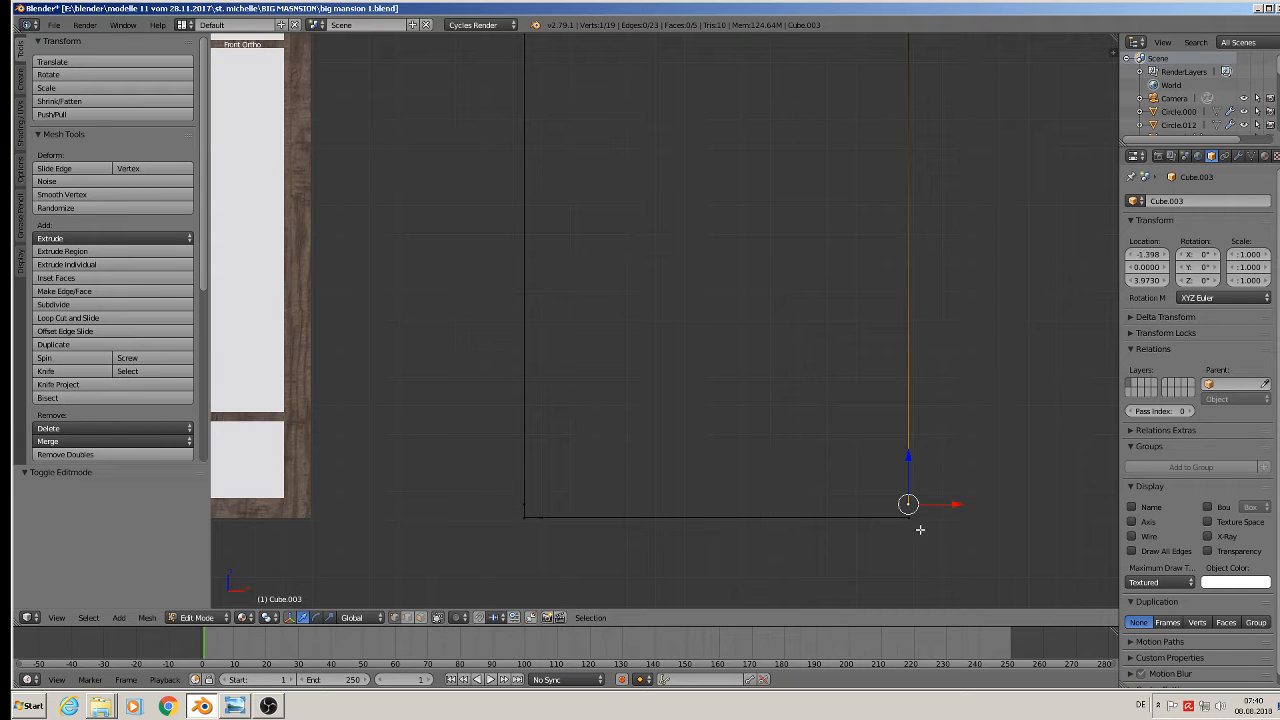
right_click(910, 519, "shift")
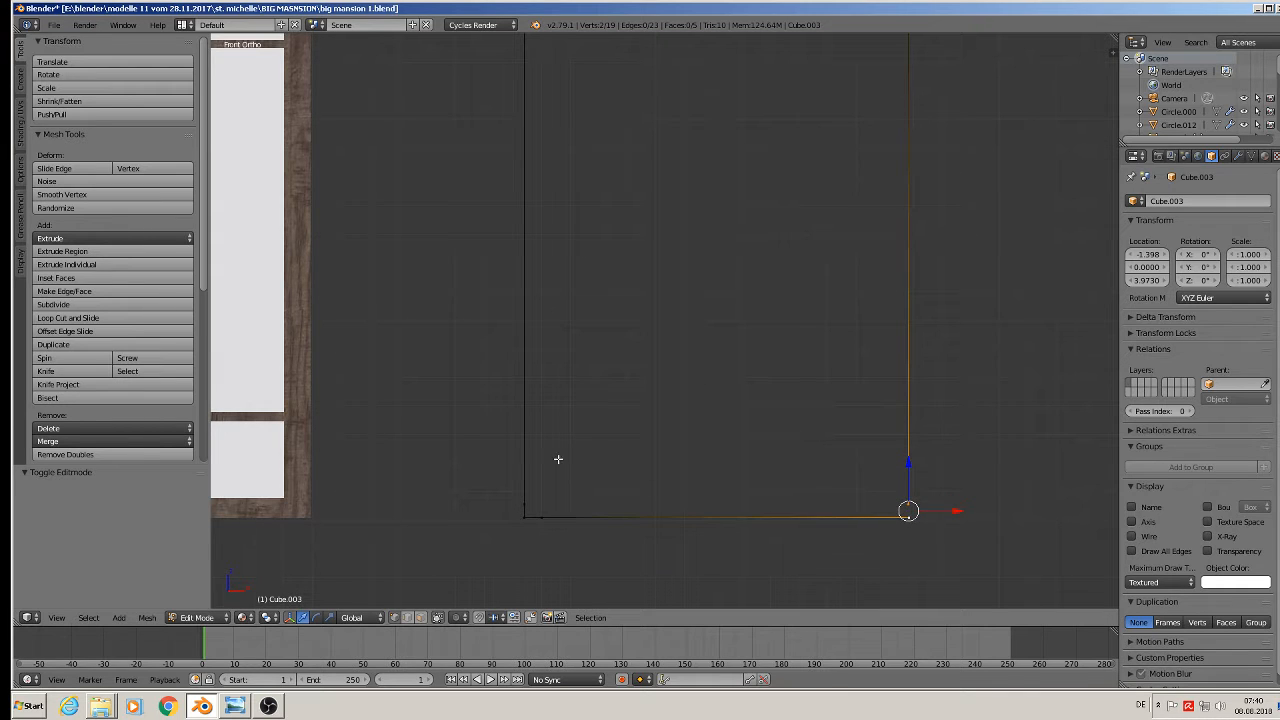
left_click(58, 442)
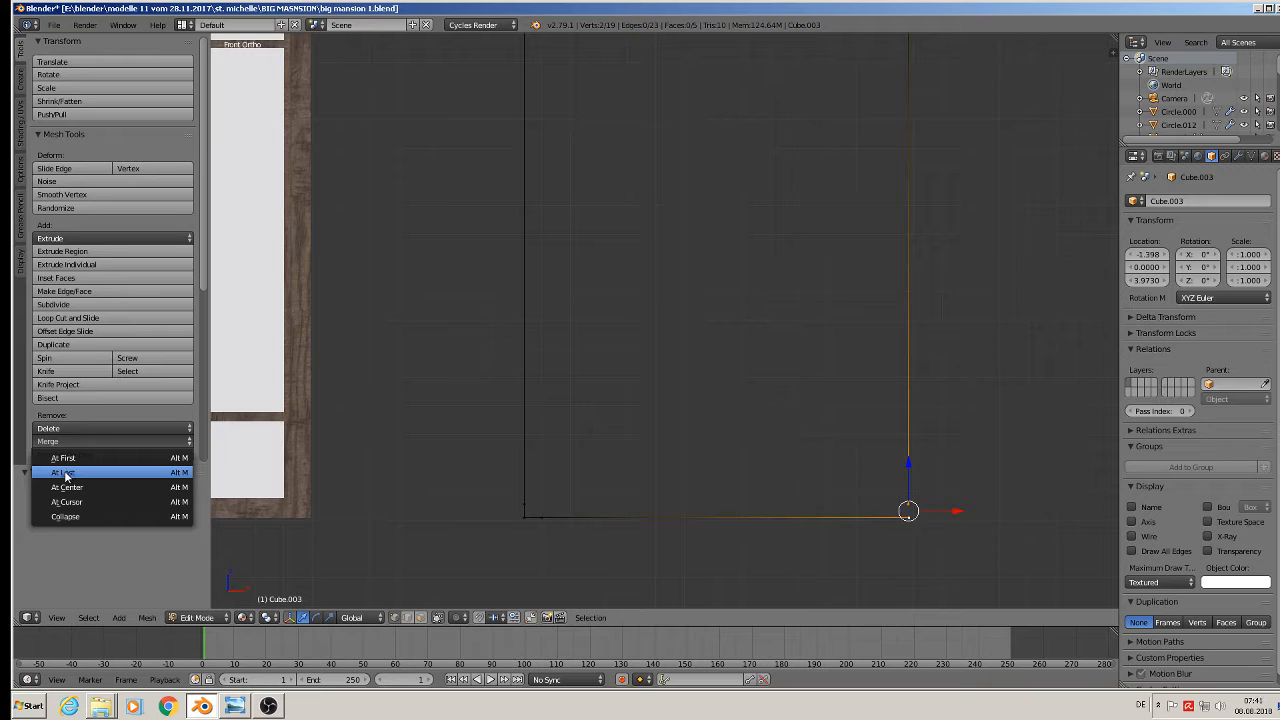
left_click(64, 474)
Dissolve the two surplus vertices beside the rectangular outline's lower left corner
right_click(521, 509)
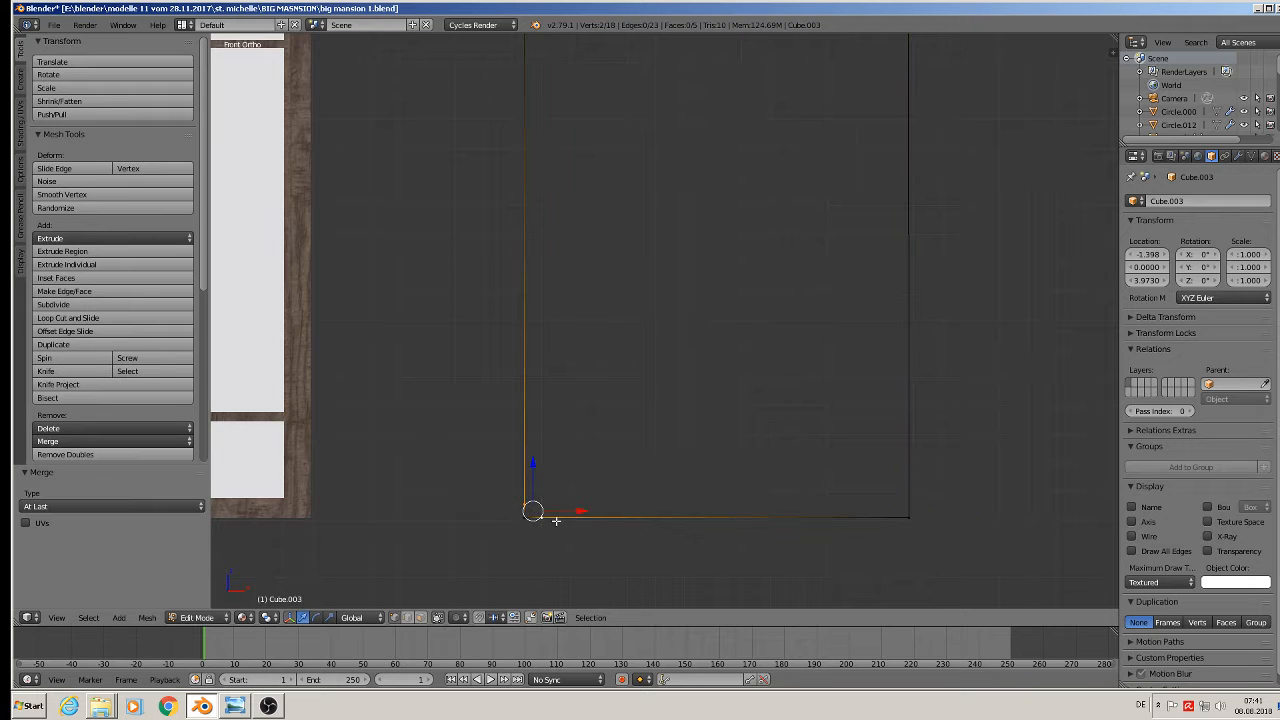
key("x")
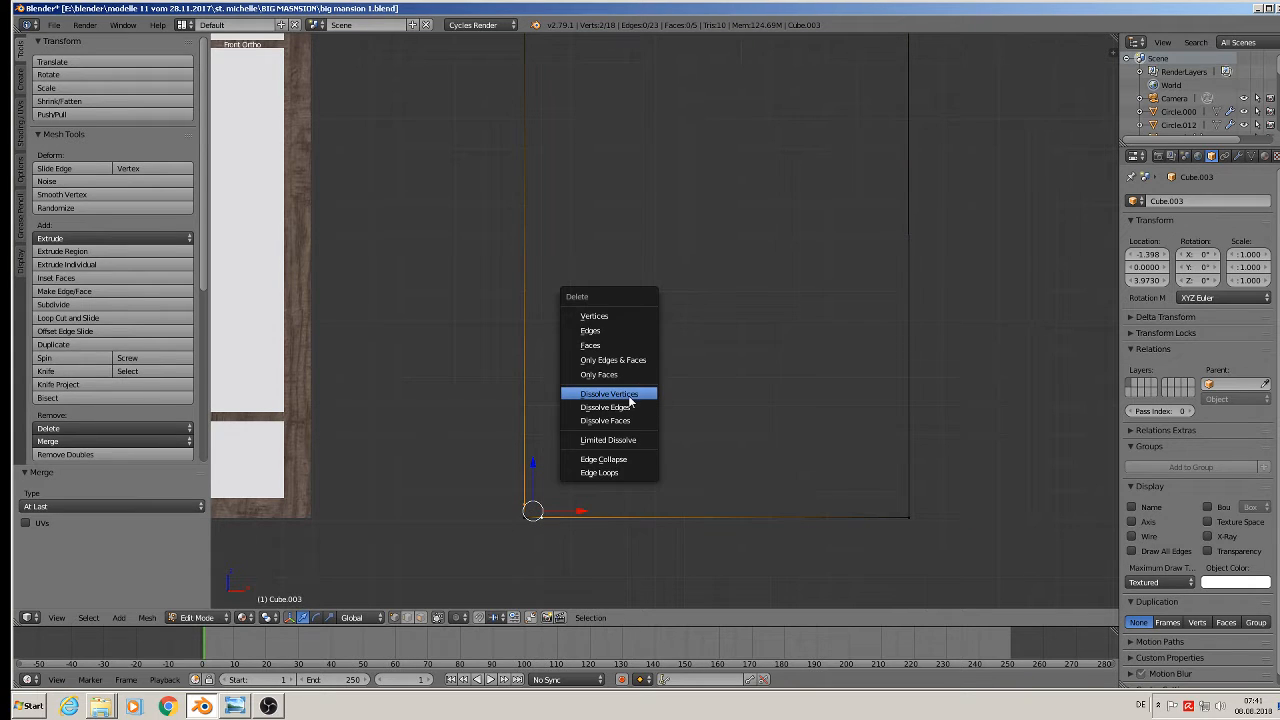
left_click(640, 393)
Dissolve surplus vertices along the rectangular outline's upper edge and just below both upper corners
scroll(700, 350, "down", 3)
scroll(773, 204, "up", 3)
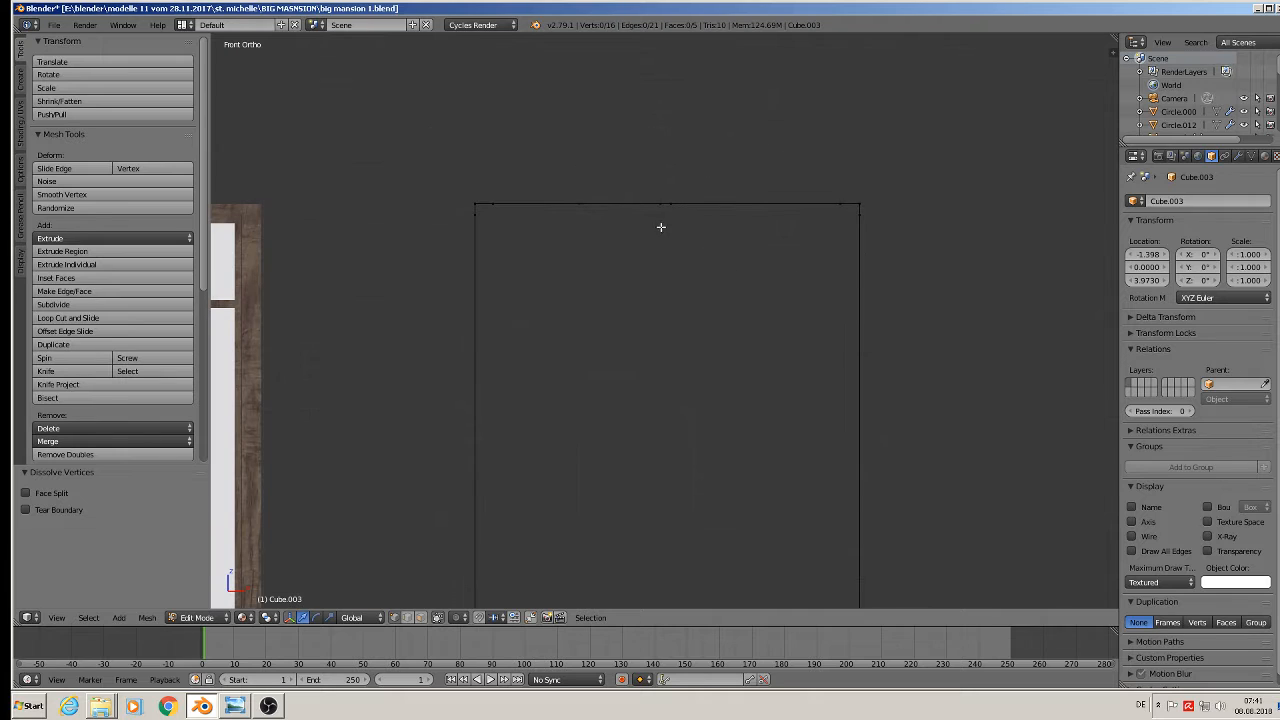
right_click(665, 204)
right_click(482, 191, "shift")
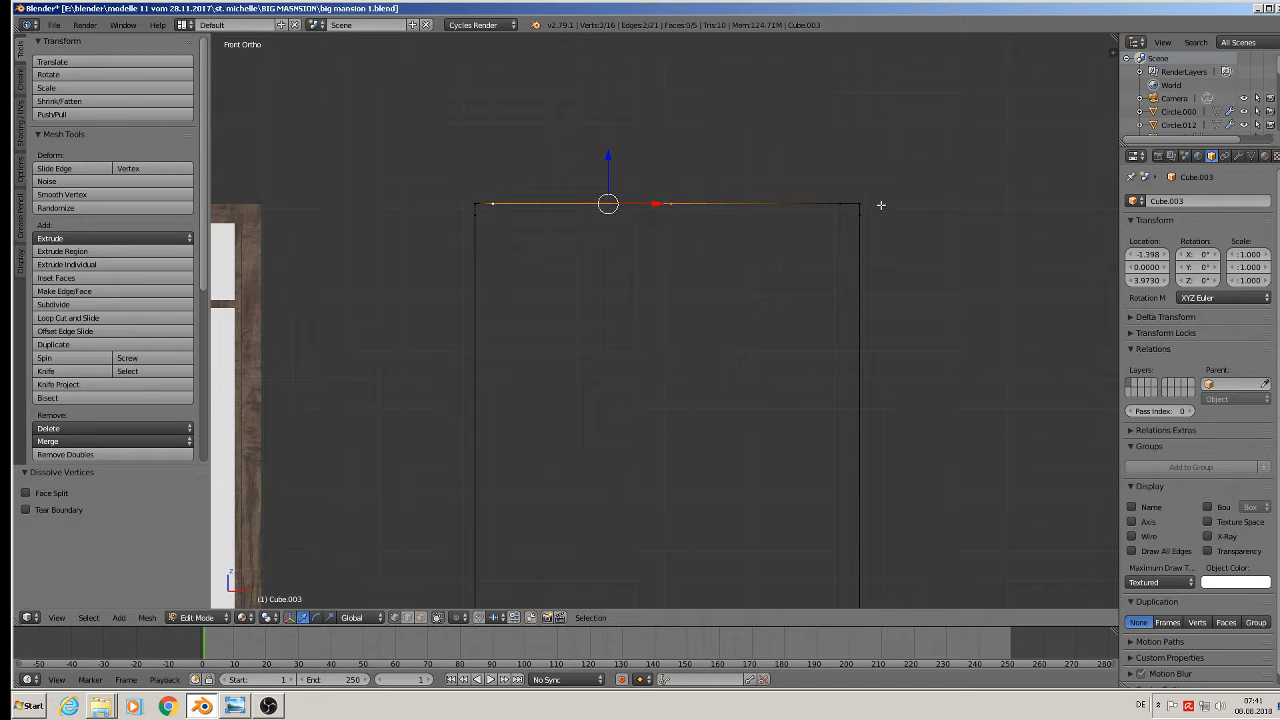
right_click(856, 216, "shift")
right_click(480, 216, "shift")
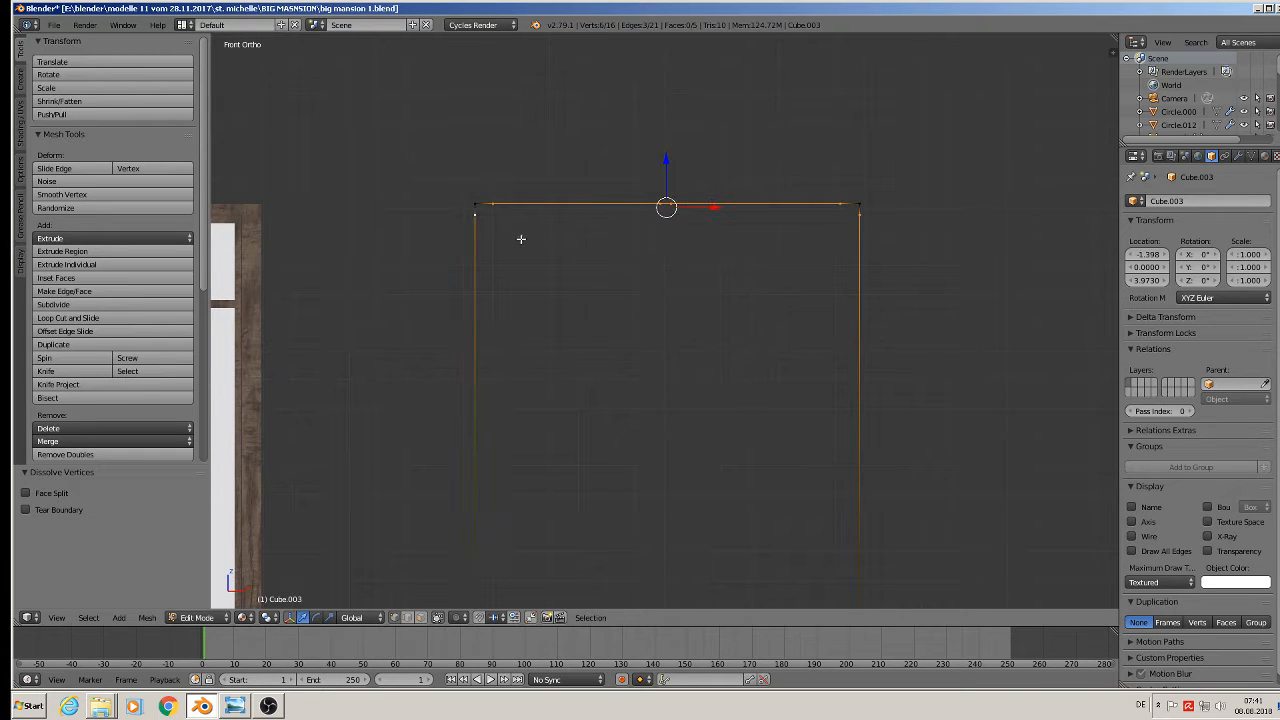
key("x")
left_click(543, 287)
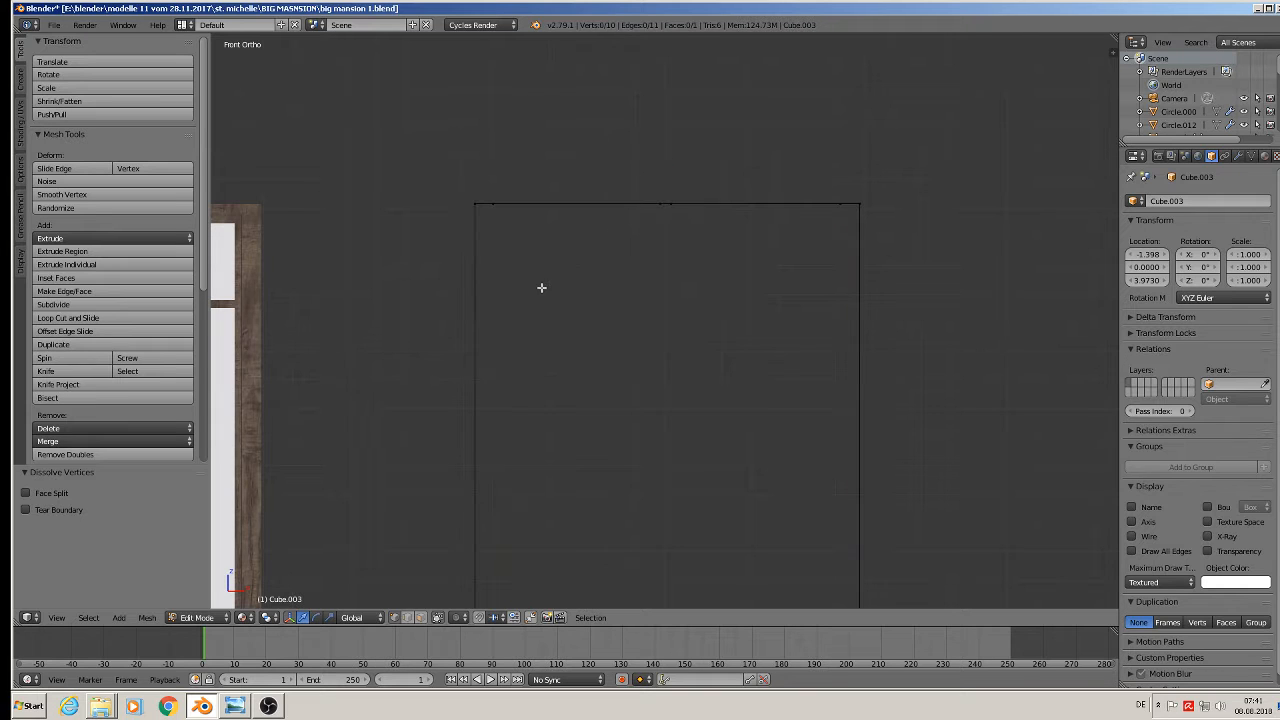
Dissolve the four remaining surplus vertices between the corners of the rectangular outline's upper edge
right_click(512, 206)
right_click(656, 202, "shift")
right_click(678, 200, "shift")
right_click(834, 202, "shift")
key("x")
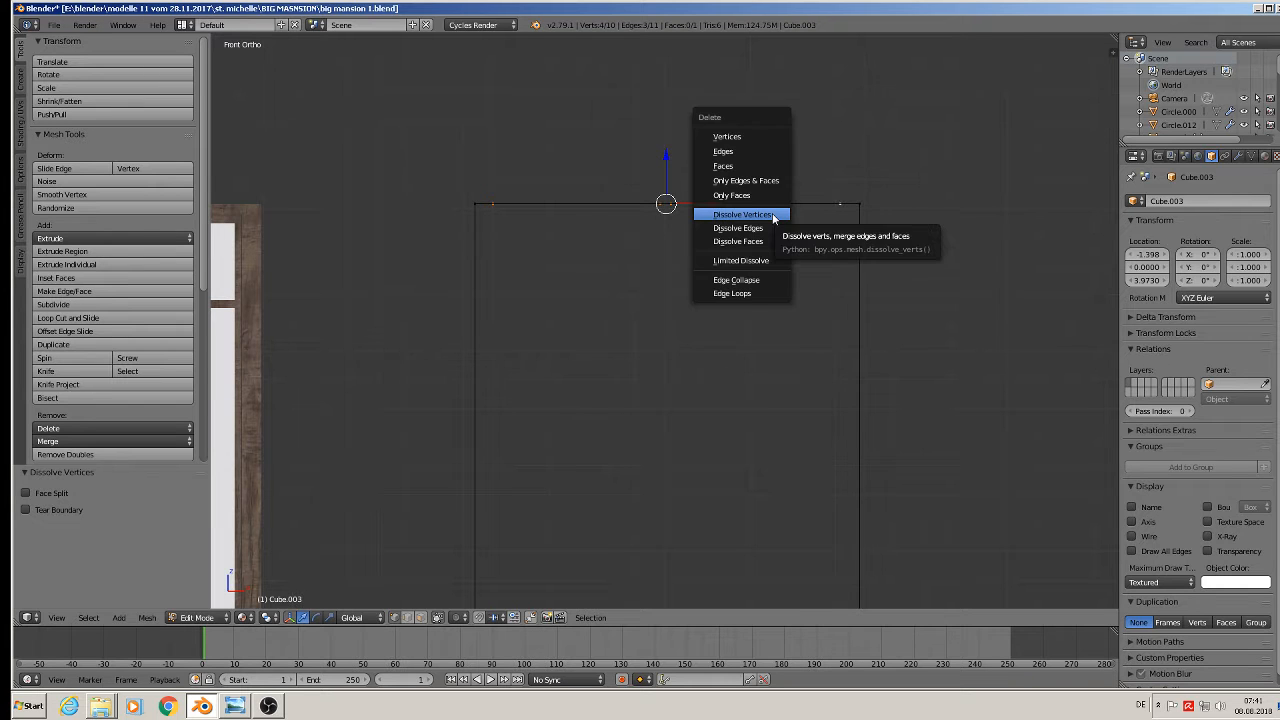
left_click(772, 213)
scroll(701, 314, "down", 4)
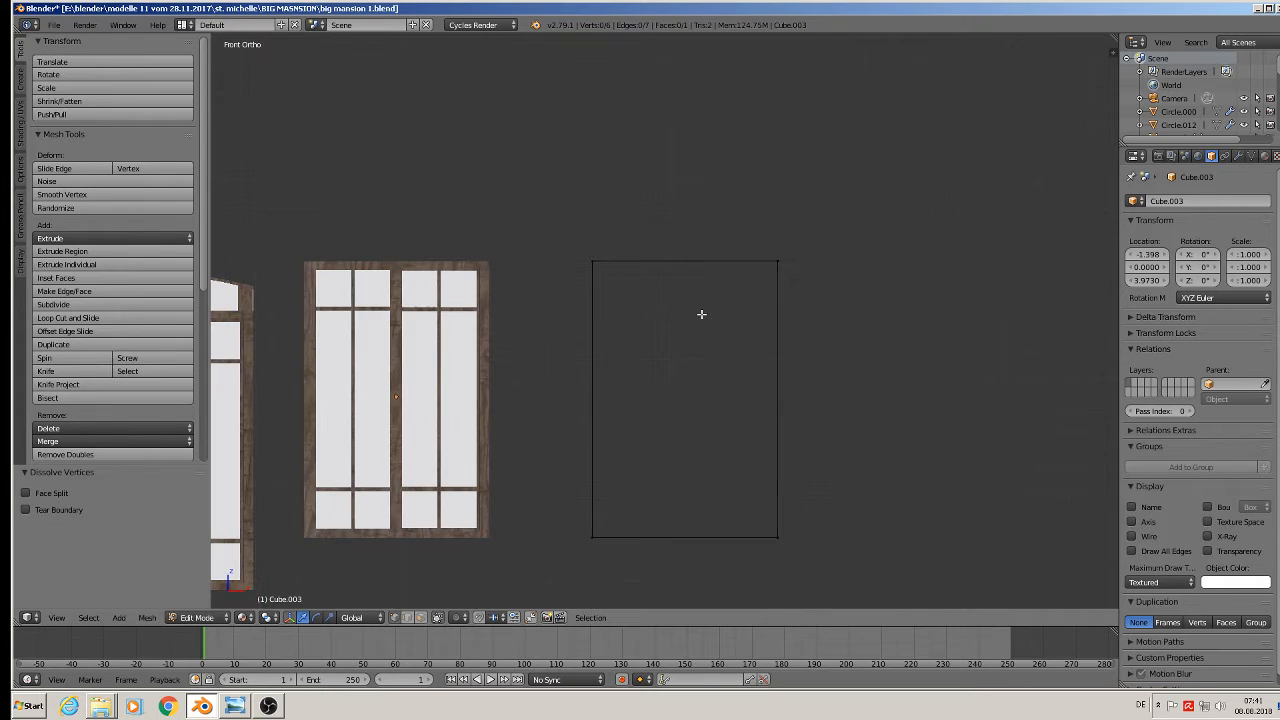
Try to remove the doubled upper edge by splitting off two of its corner vertices and deleting them
middle_click_drag(699, 321, 751, 373)
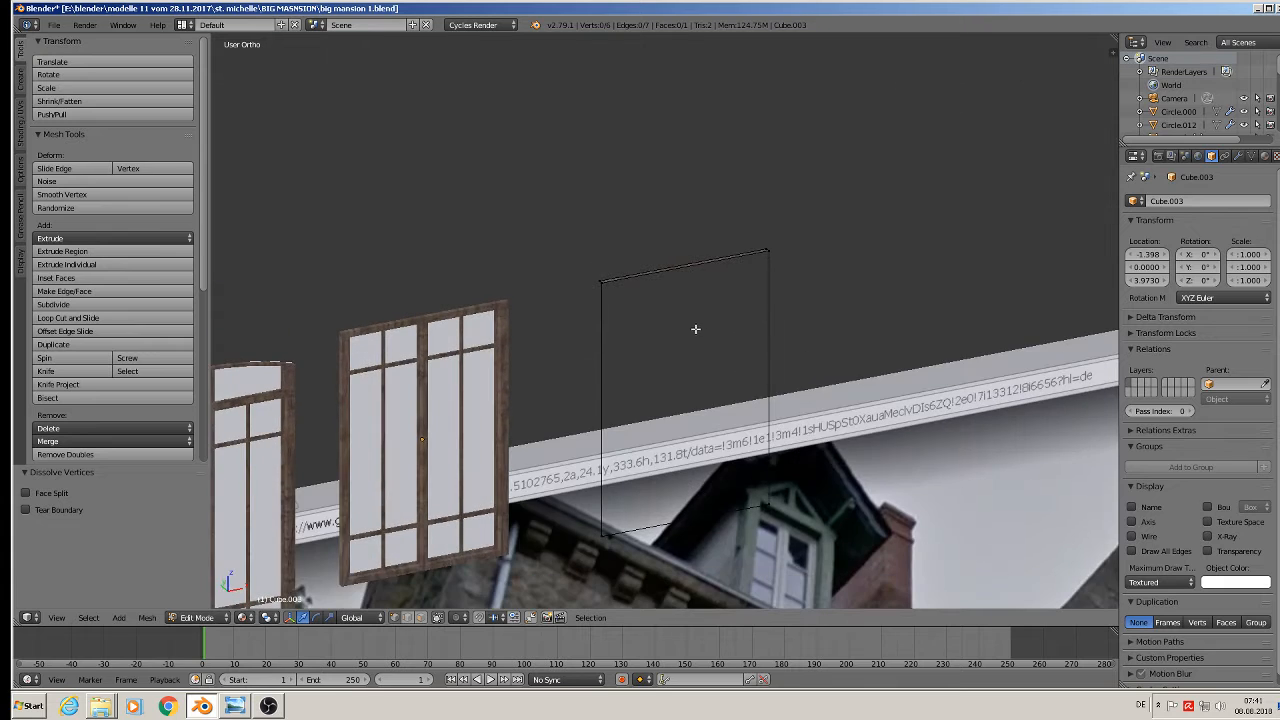
scroll(695, 328, "up", 2)
left_click(599, 279)
left_click(845, 220, "shift")
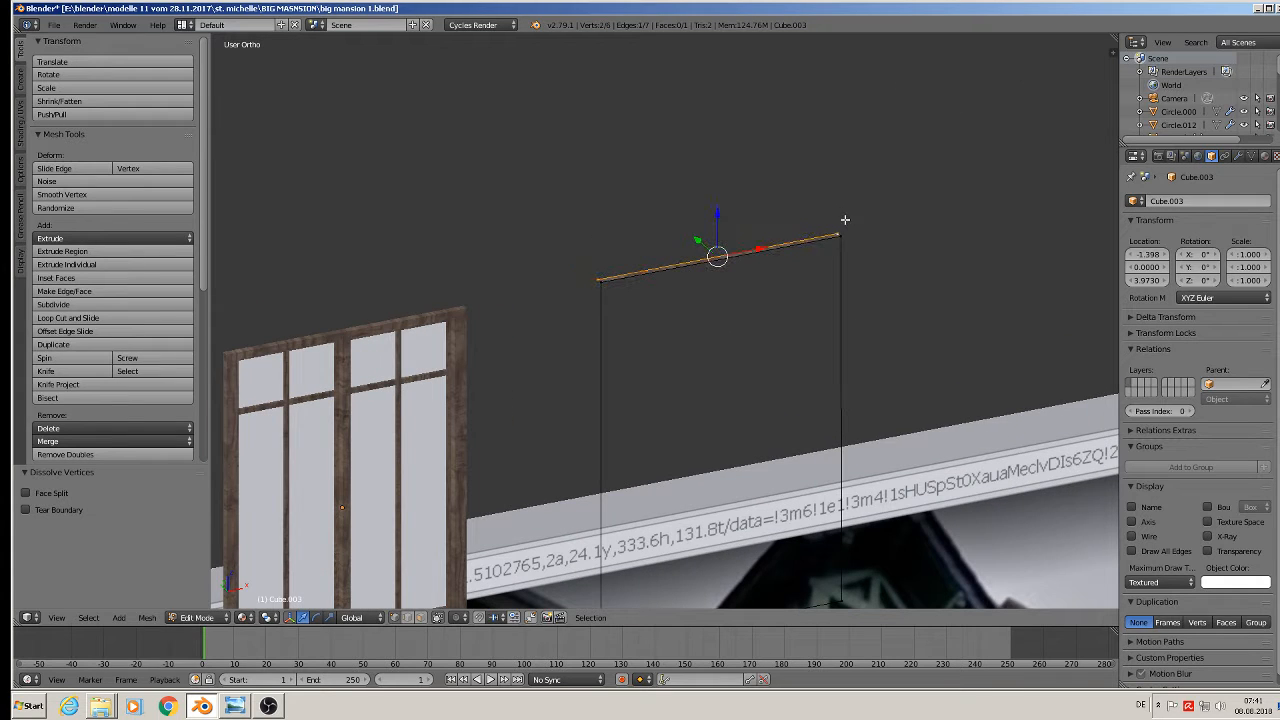
key("y")
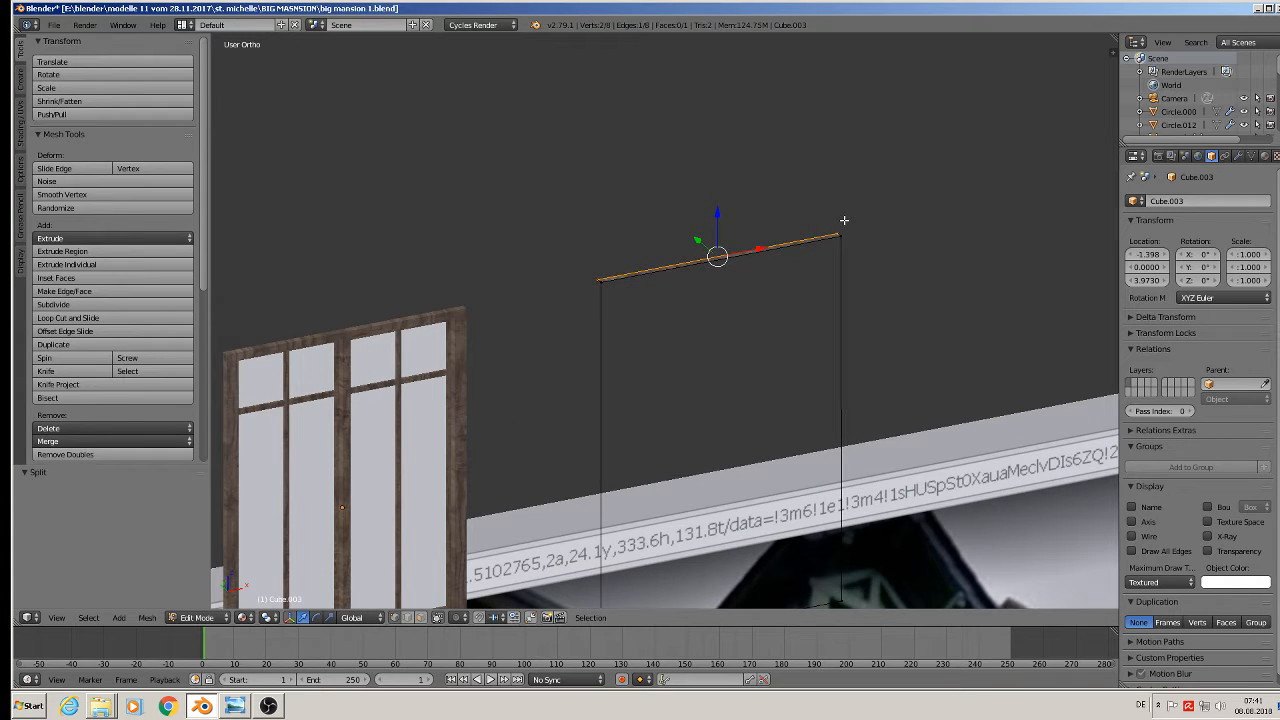
key("x")
left_click(842, 139)
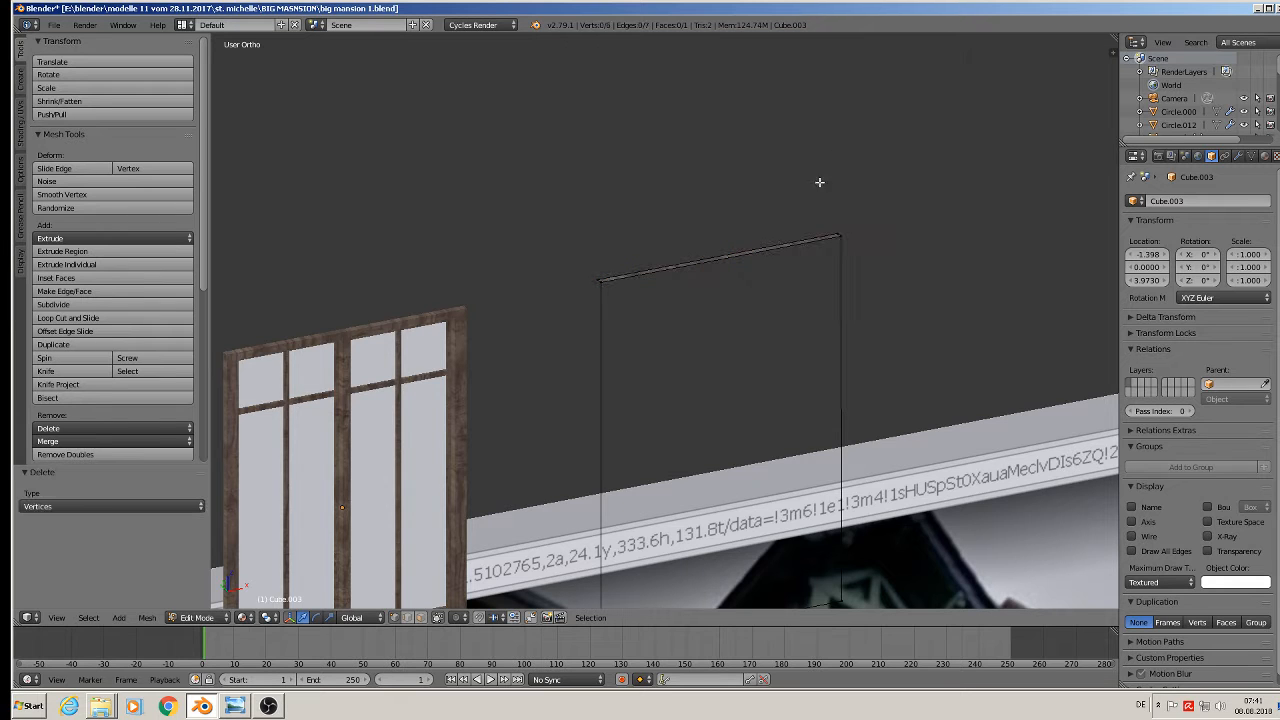
Delete the two surplus corner vertices that double the rectangular outline's upper edge
right_click(600, 270)
right_click(848, 220, "shift")
right_click(841, 224)
right_click(595, 268, "shift")
left_click(597, 270)
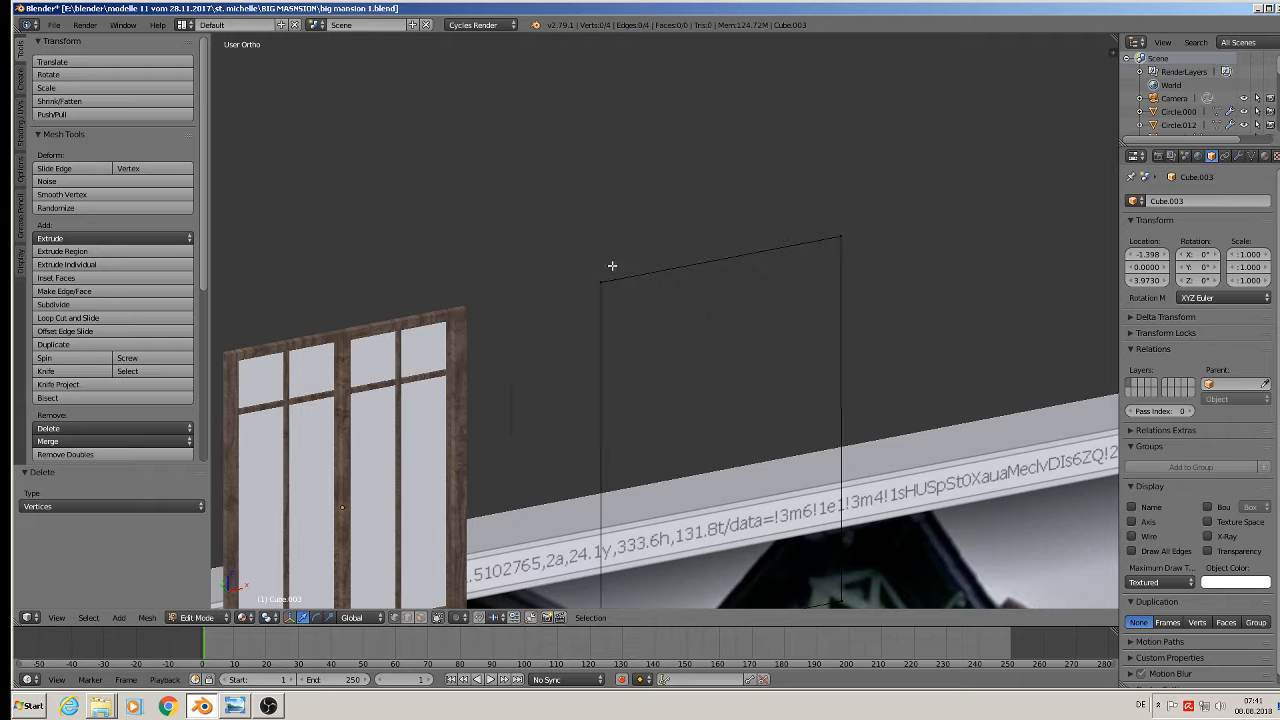
Fill the whole rectangular outline with a face, extrude it backwards into a solid block, and return to Object Mode
key("a")
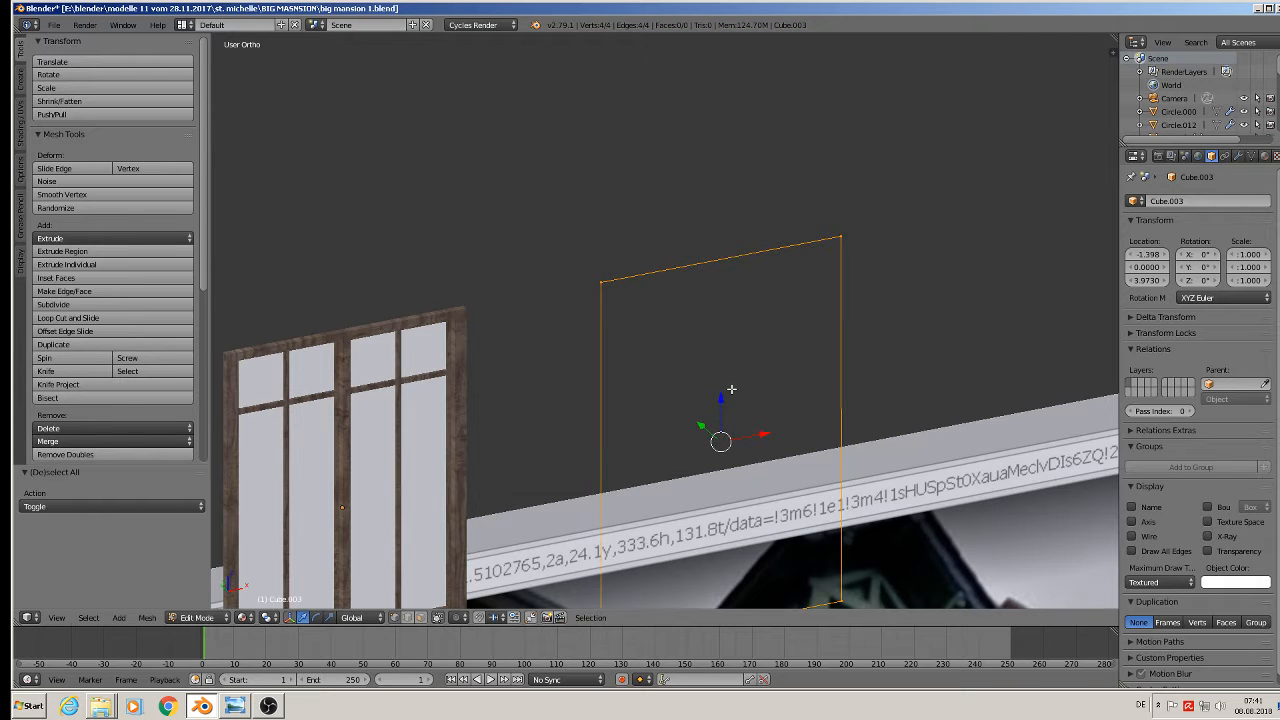
key("f")
key("e")
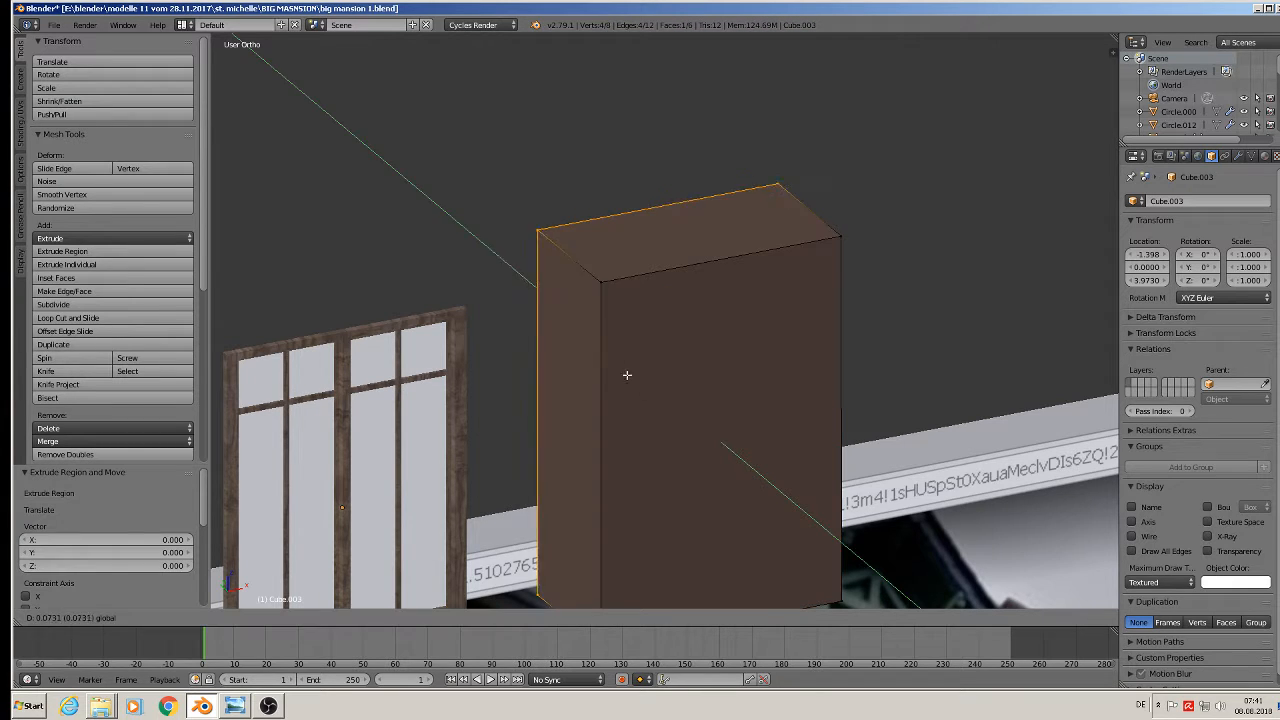
left_click(512, 304)
key("Tab")
Set the rectangular block's origin to its geometry and apply its rotation and scale
middle_click_drag(751, 376, 654, 362)
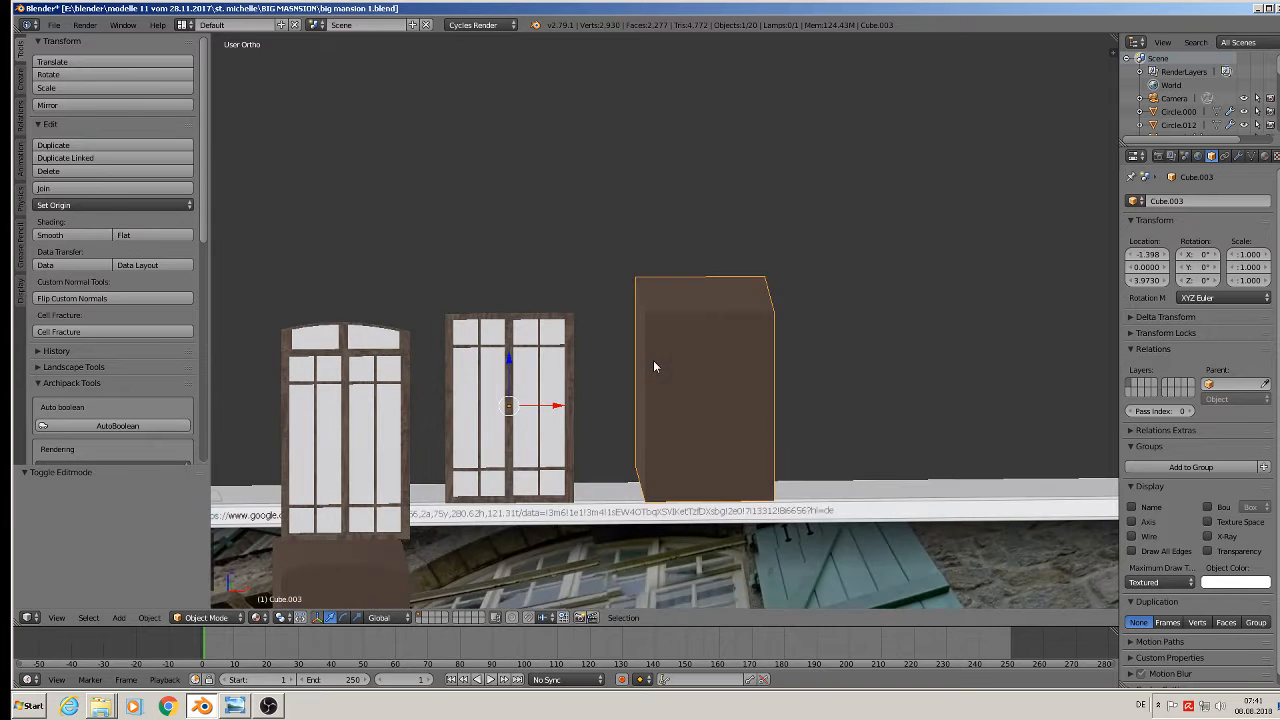
left_click(104, 204)
left_click(104, 240)
left_click(148, 618)
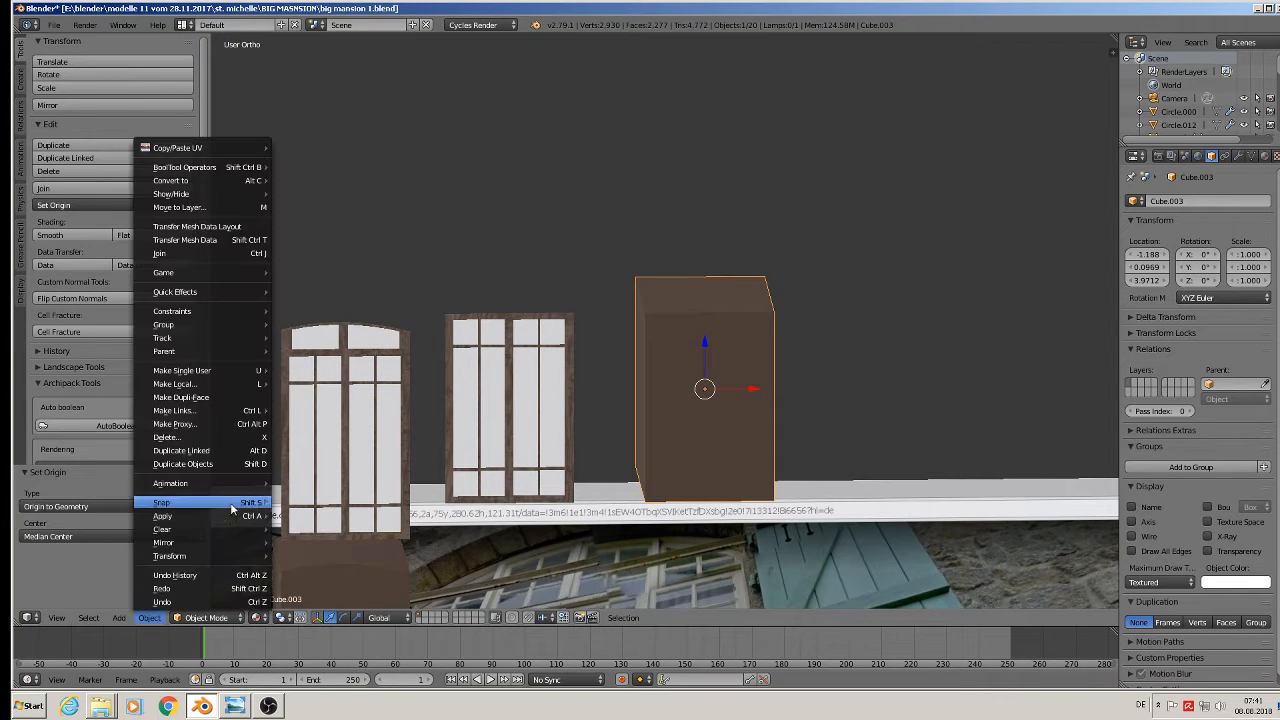
mouse_move(187, 514)
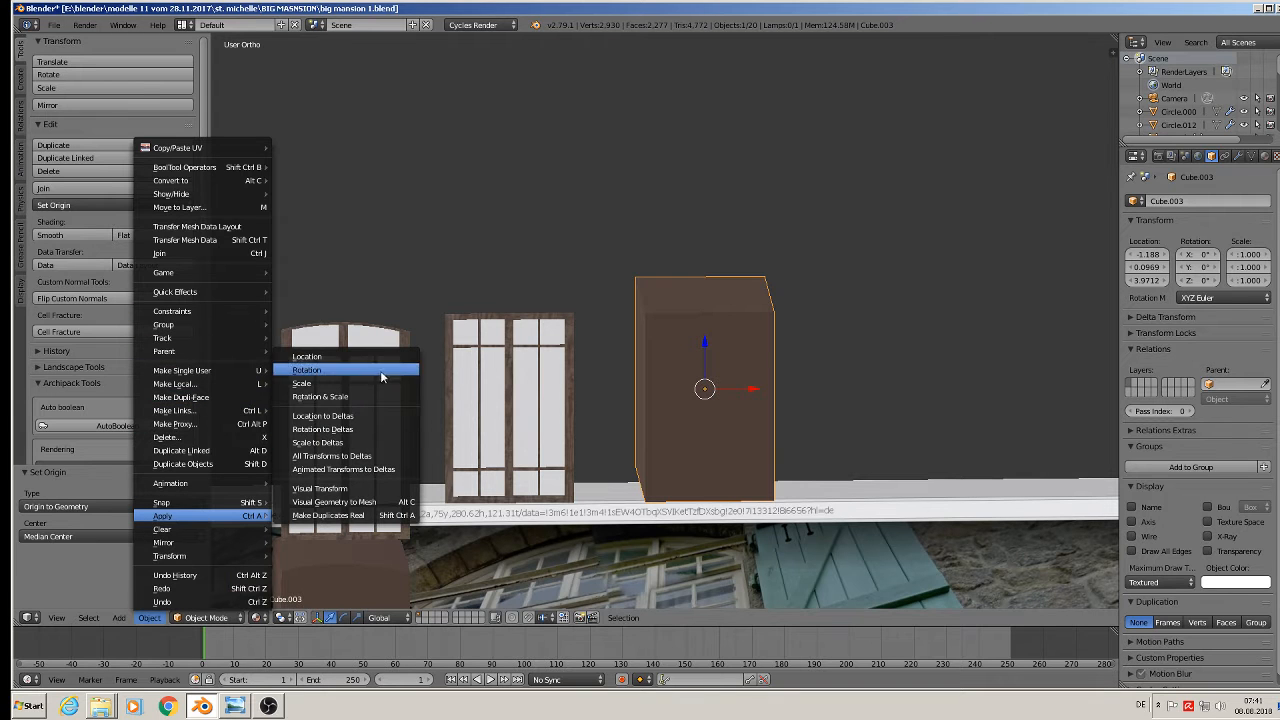
left_click(351, 397)
Move the rectangular block -0.273 on Z and -0.132 on X into the row of window blocks, and save the file
scroll(640, 410, "down", 4)
middle_click_drag(644, 403, 641, 399)
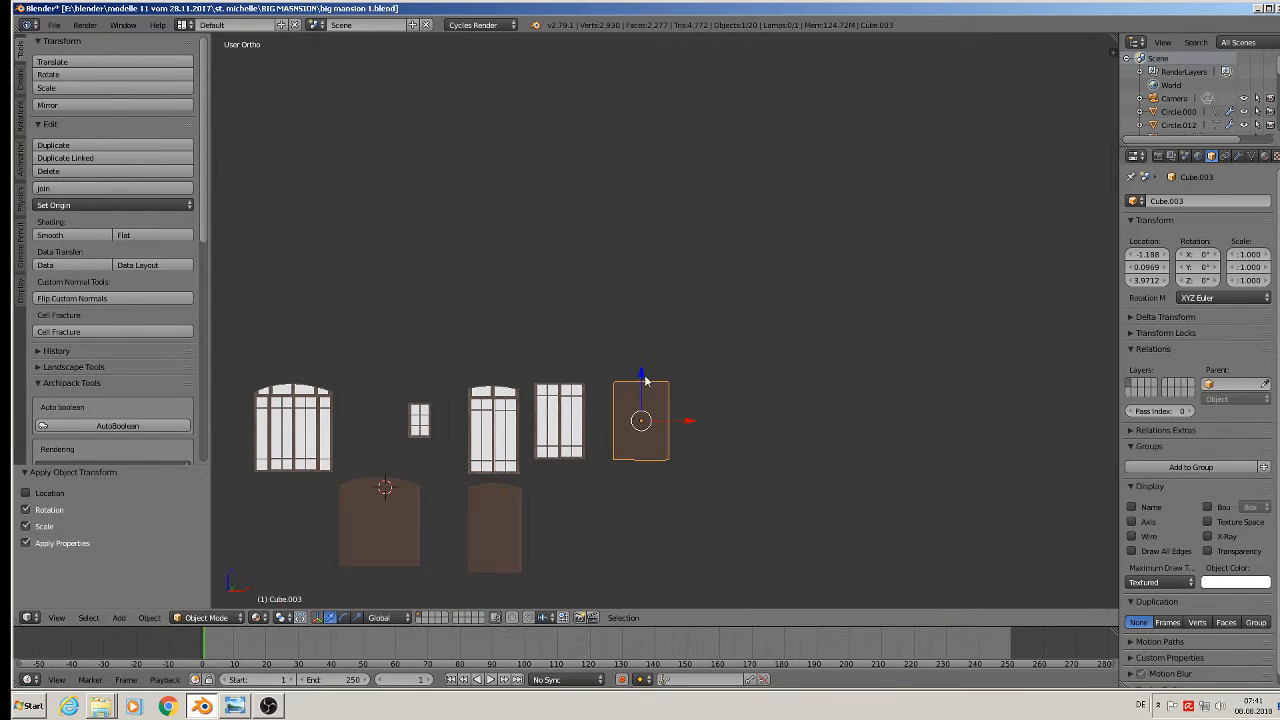
left_click_drag(645, 377, 630, 486)
middle_click_drag(643, 477, 698, 290, "shift")
key("g")
key("x")
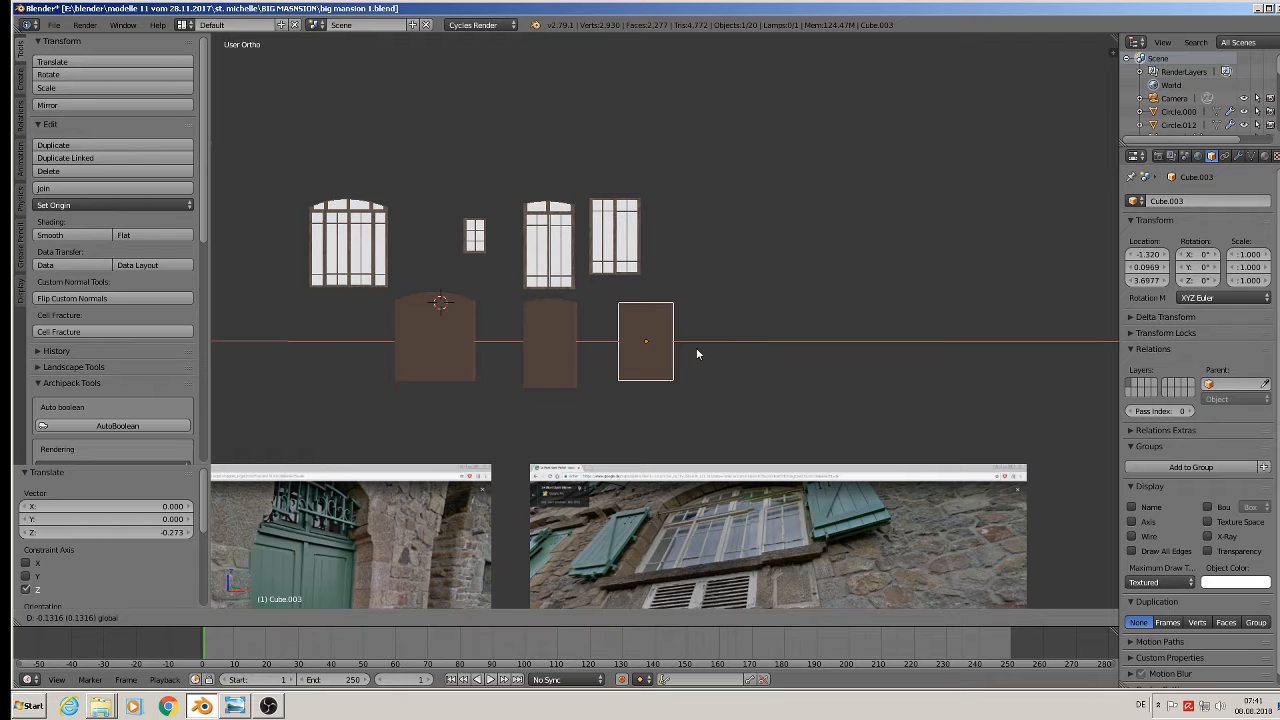
left_click(696, 350)
left_click(54, 25)
left_click(109, 130)
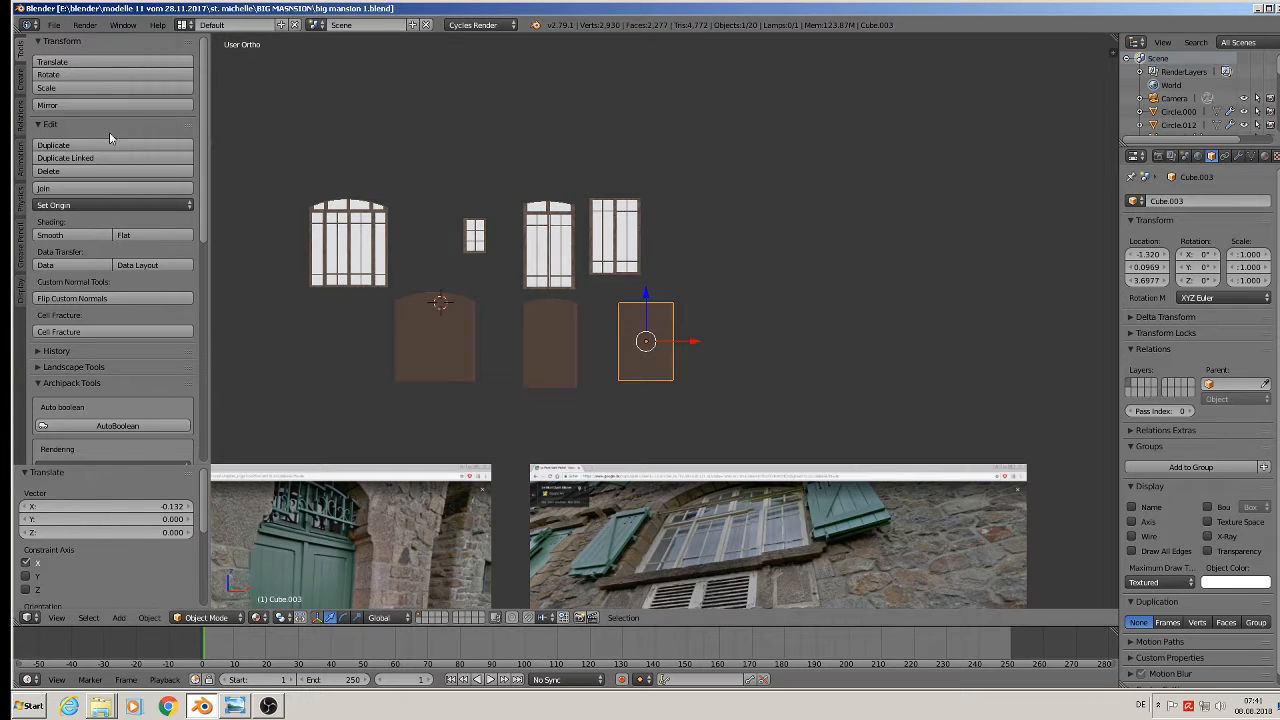
Examine the mansion's front facade and its windows in the aerial reference photo beside the striped placeholder building
scroll(340, 335, "down", 4)
middle_click_drag(448, 339, 663, 243, "shift")
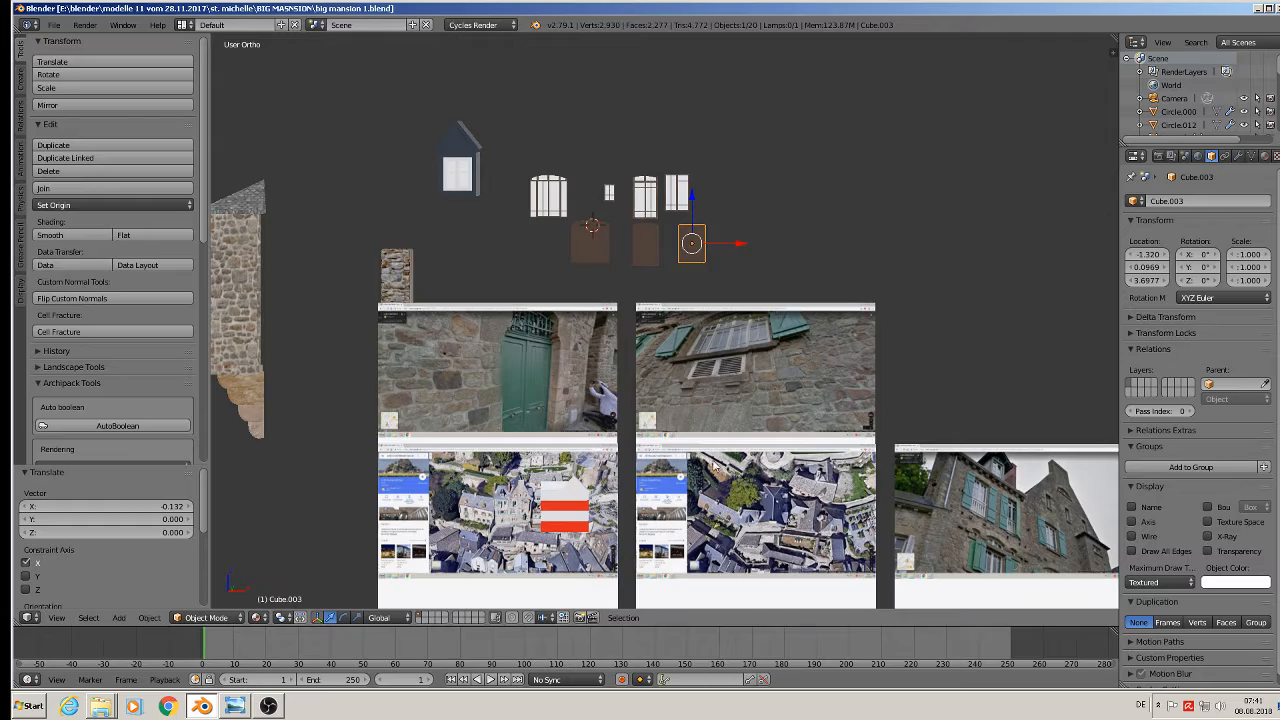
scroll(362, 502, "up", 7)
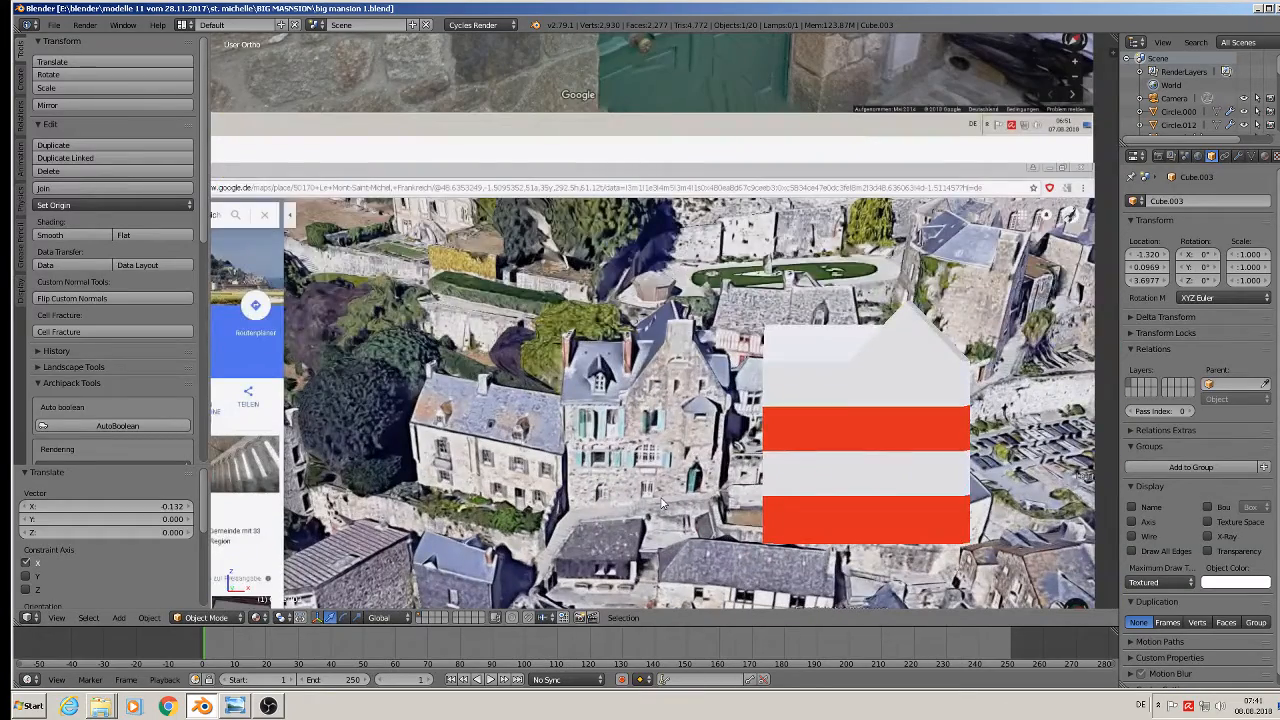
scroll(660, 503, "up", 3)
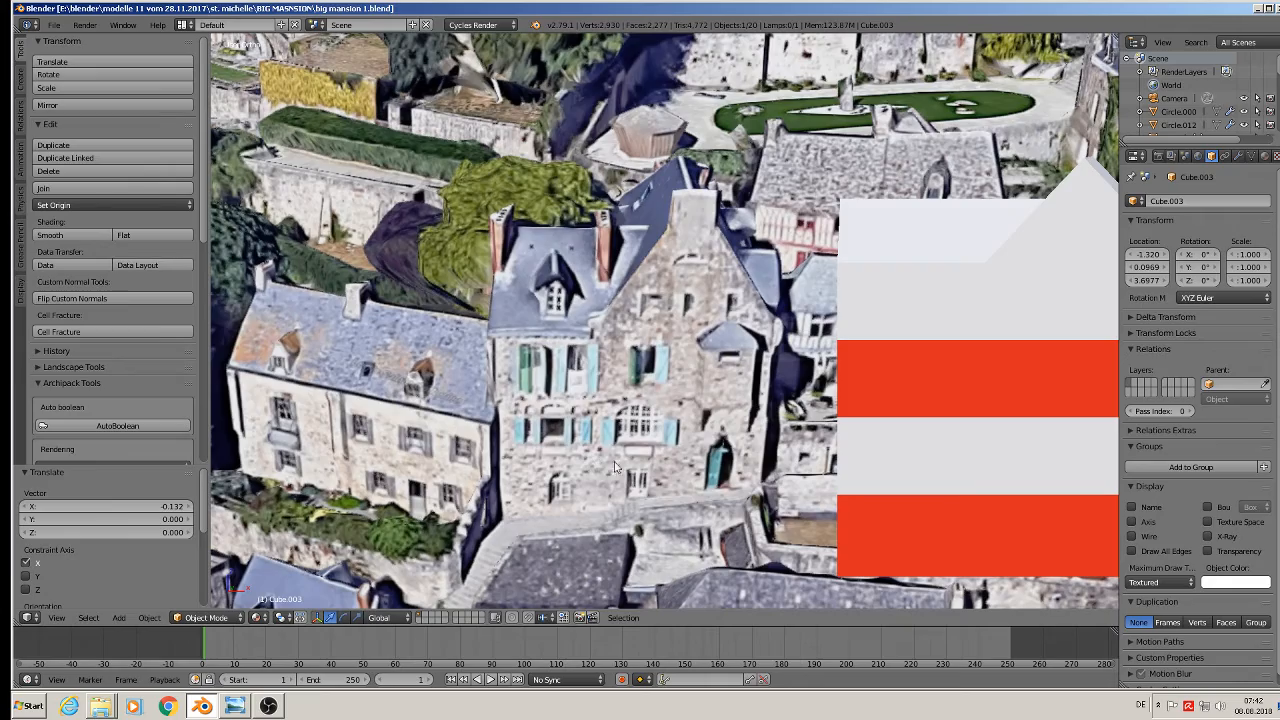
scroll(615, 466, "down", 4)
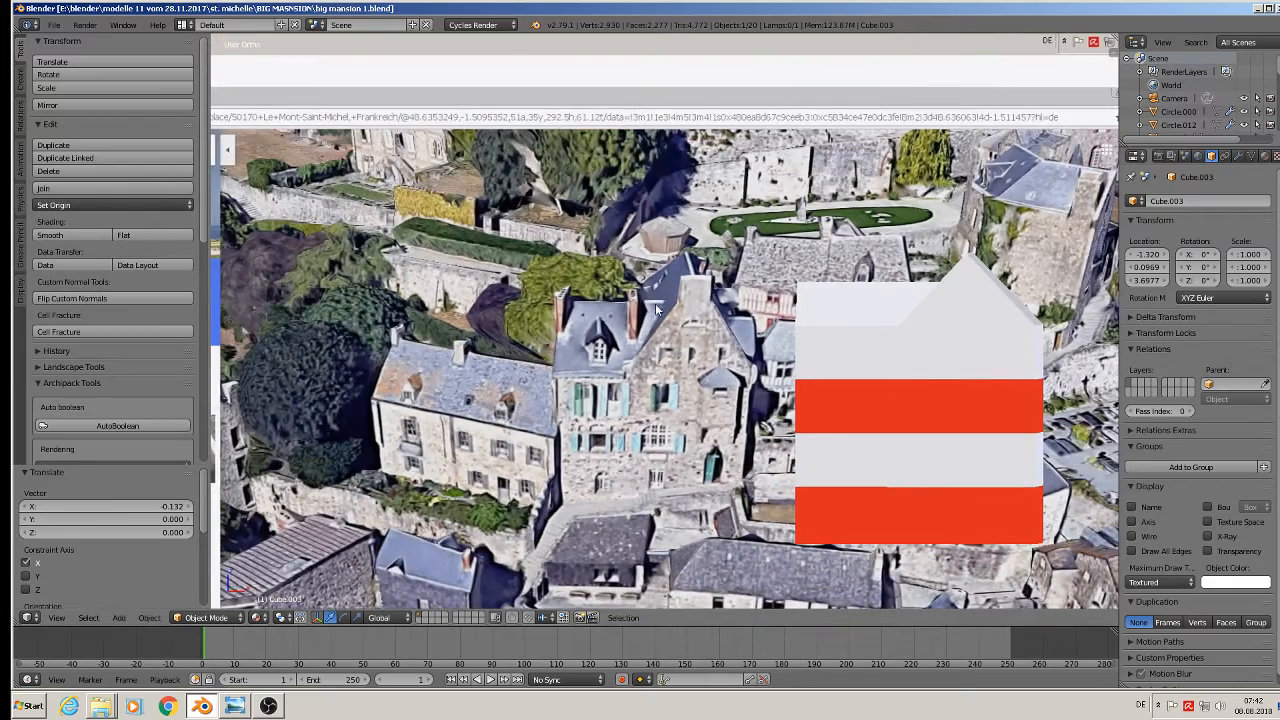
middle_click_drag(963, 445, 466, 357, "shift")
scroll(682, 344, "down", 3)
middle_click_drag(1100, 357, 600, 334, "shift")
middle_click_drag(732, 333, 331, 342, "shift")
middle_click_drag(579, 399, 292, 389, "shift")
scroll(549, 376, "down", 3)
scroll(474, 437, "up", 6)
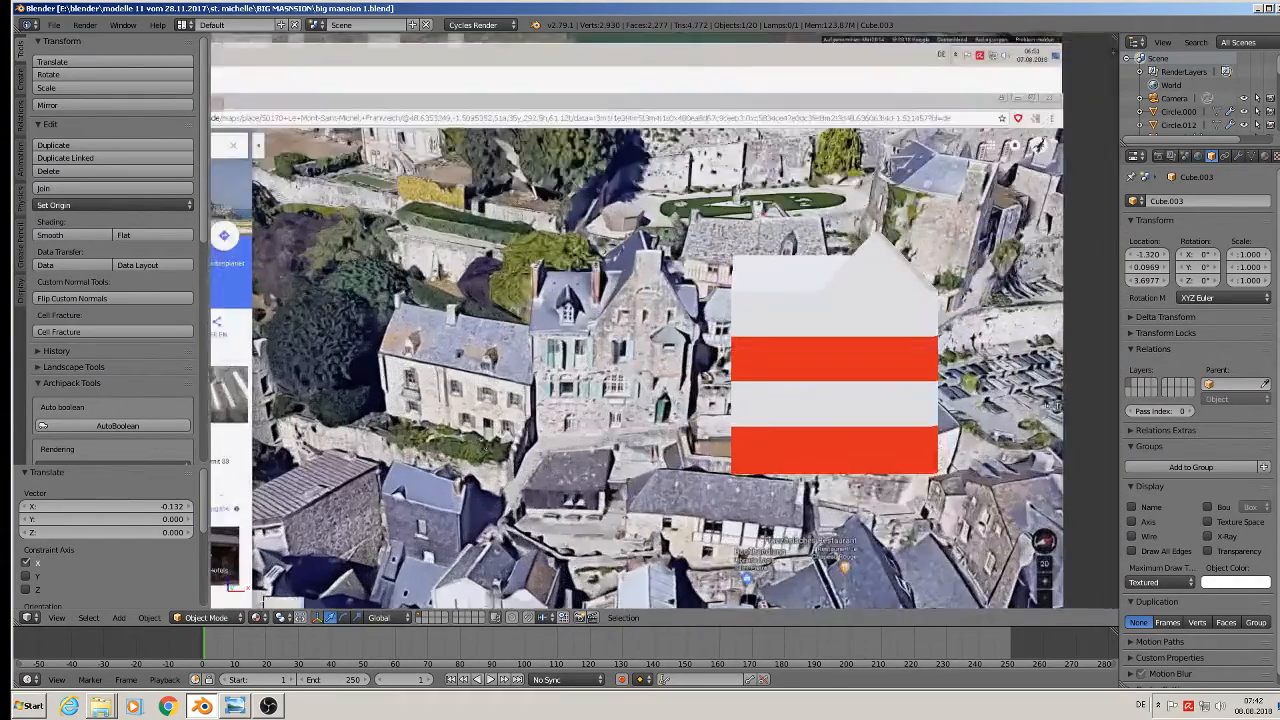
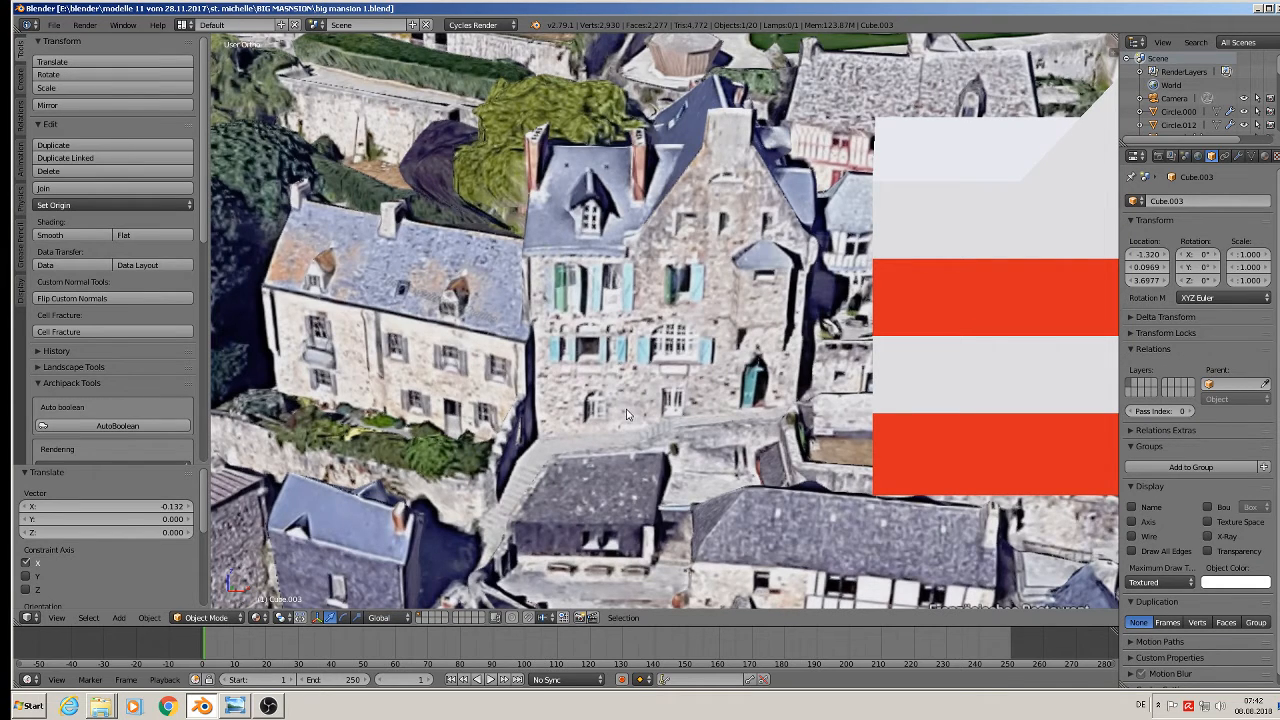
scroll(680, 403, "down", 3)
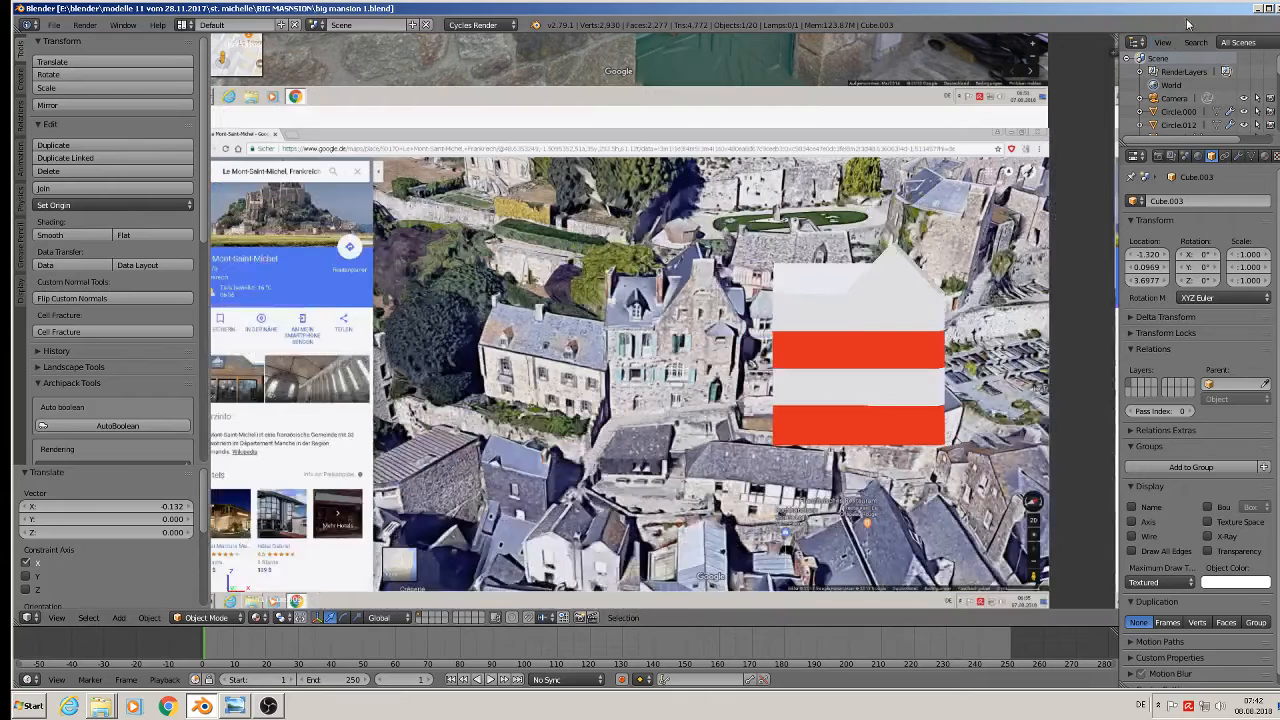
Switch to Google Chrome and open Le Mont-Saint-Michel, Frankreich in Google Maps
left_click(1259, 8)
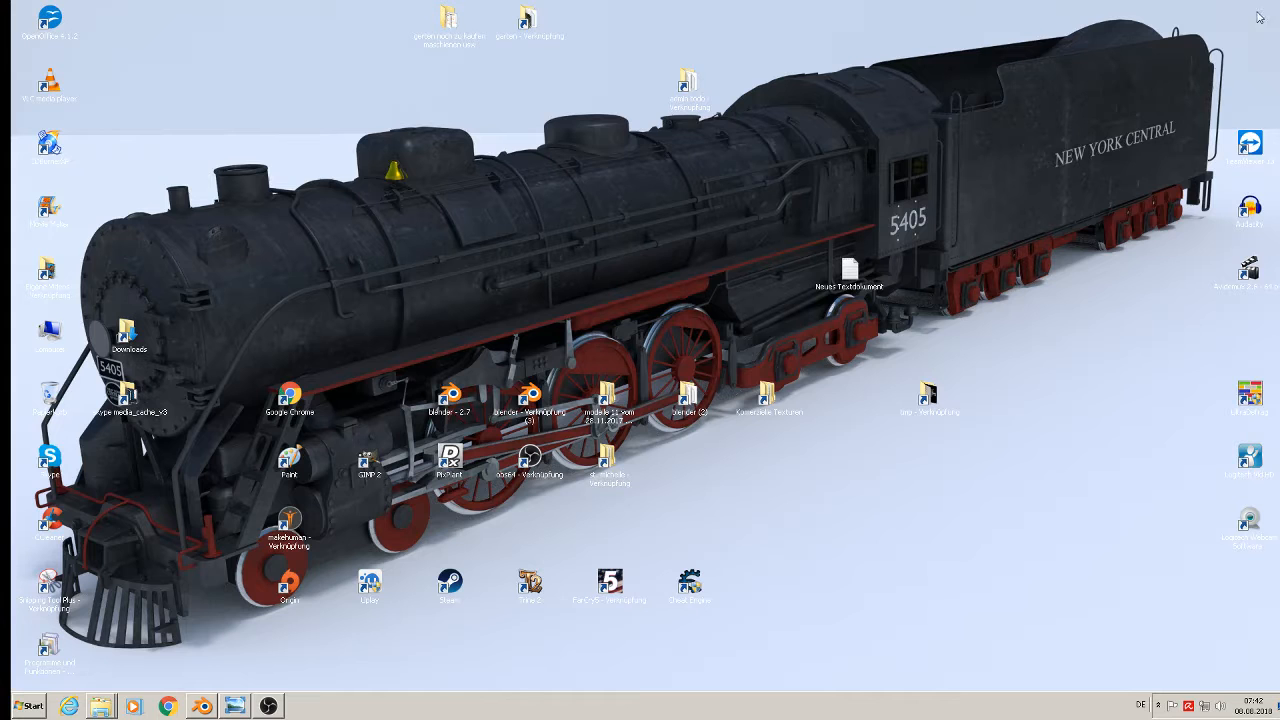
double_click(289, 398)
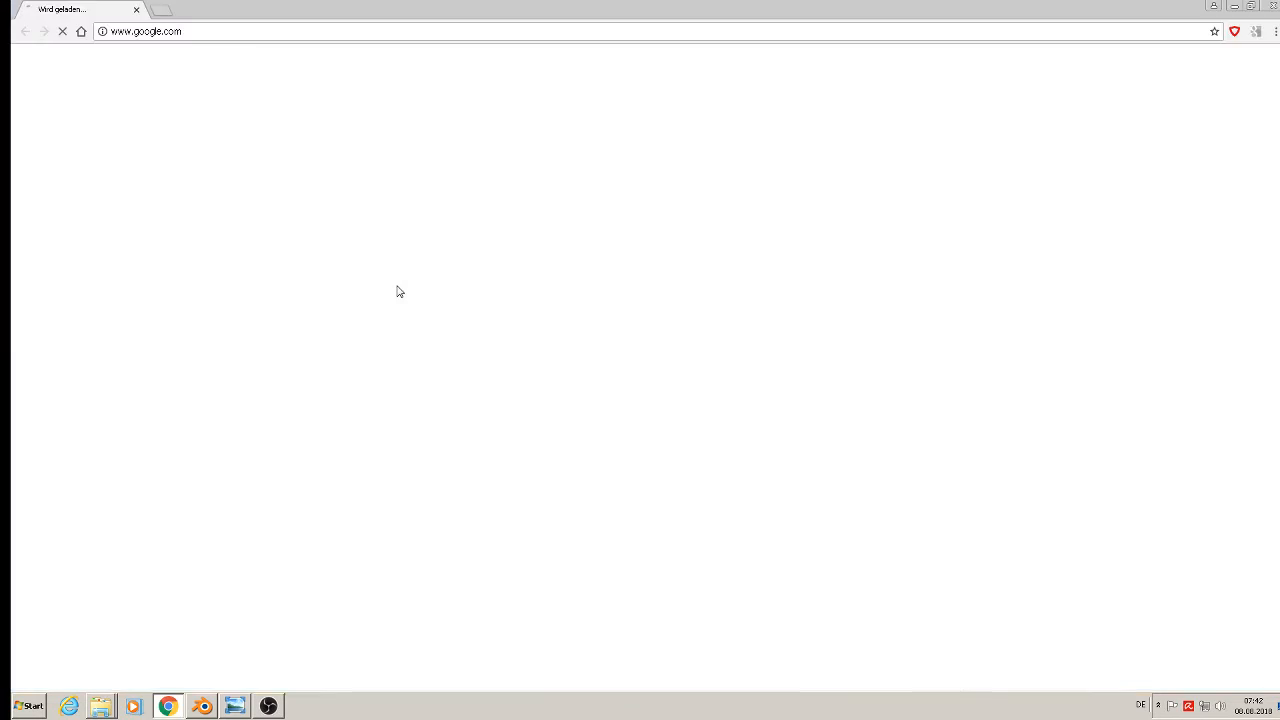
left_click(1197, 64)
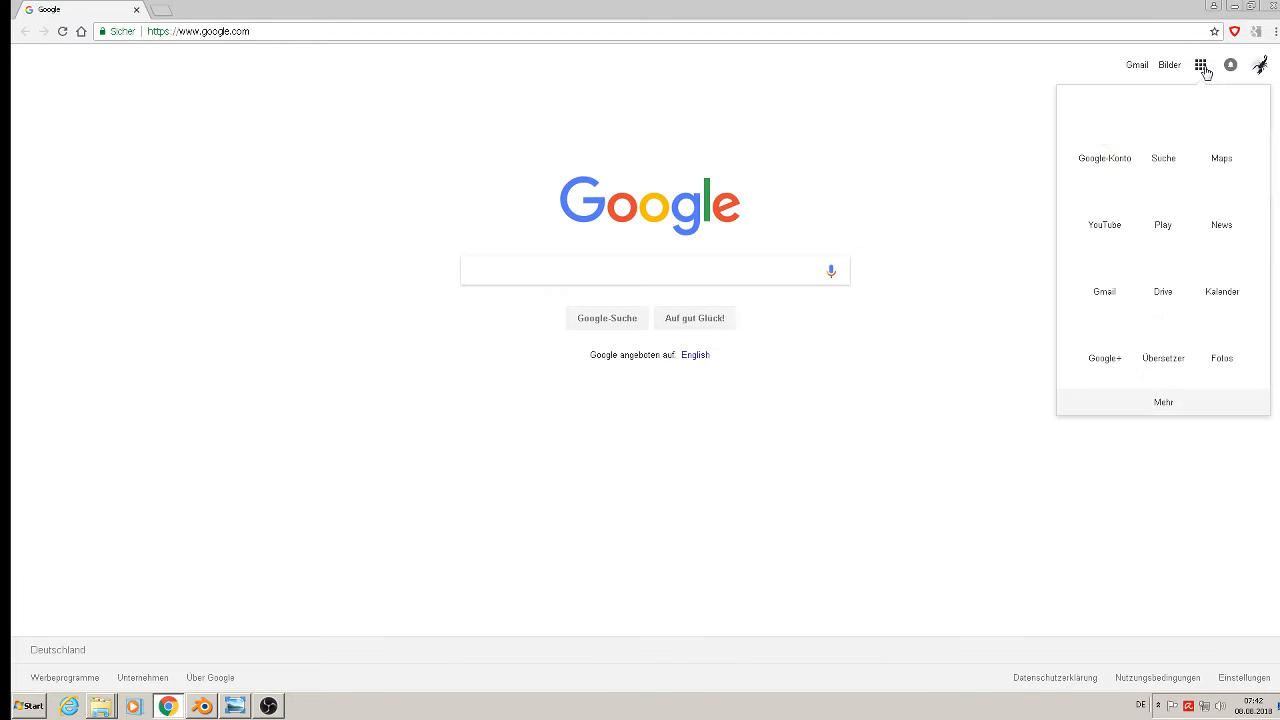
left_click(1219, 155)
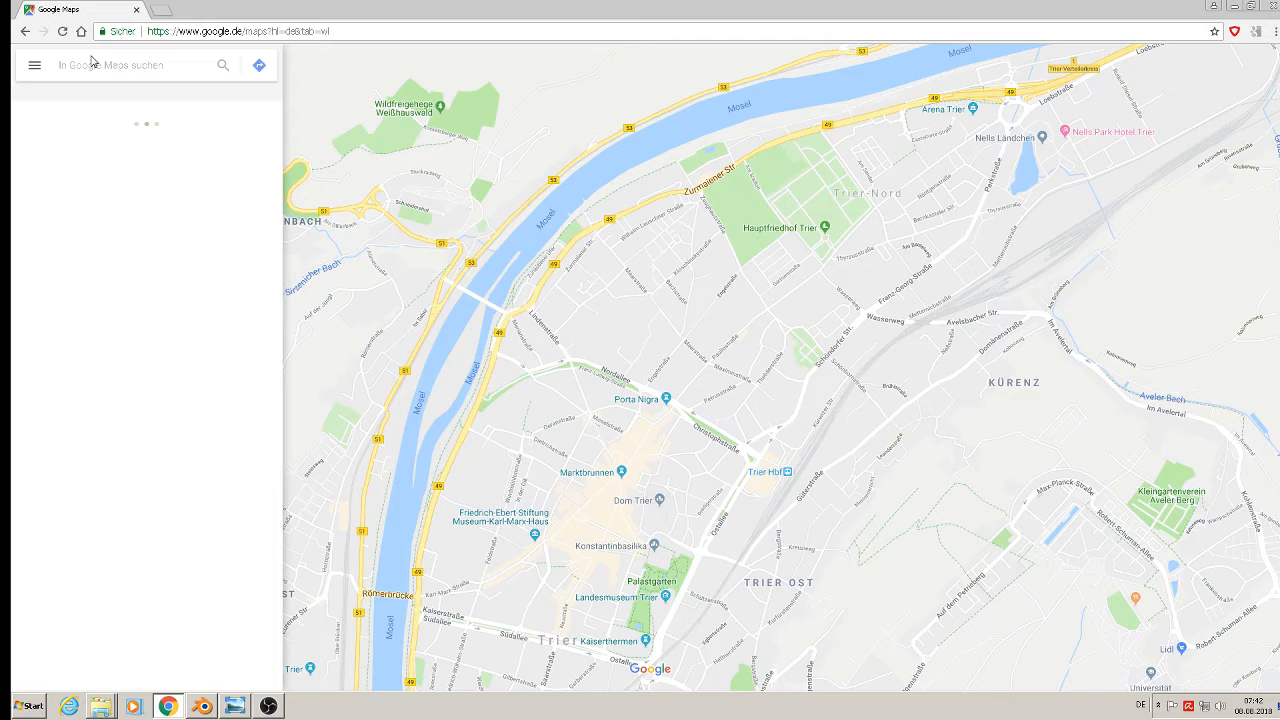
left_click(90, 63)
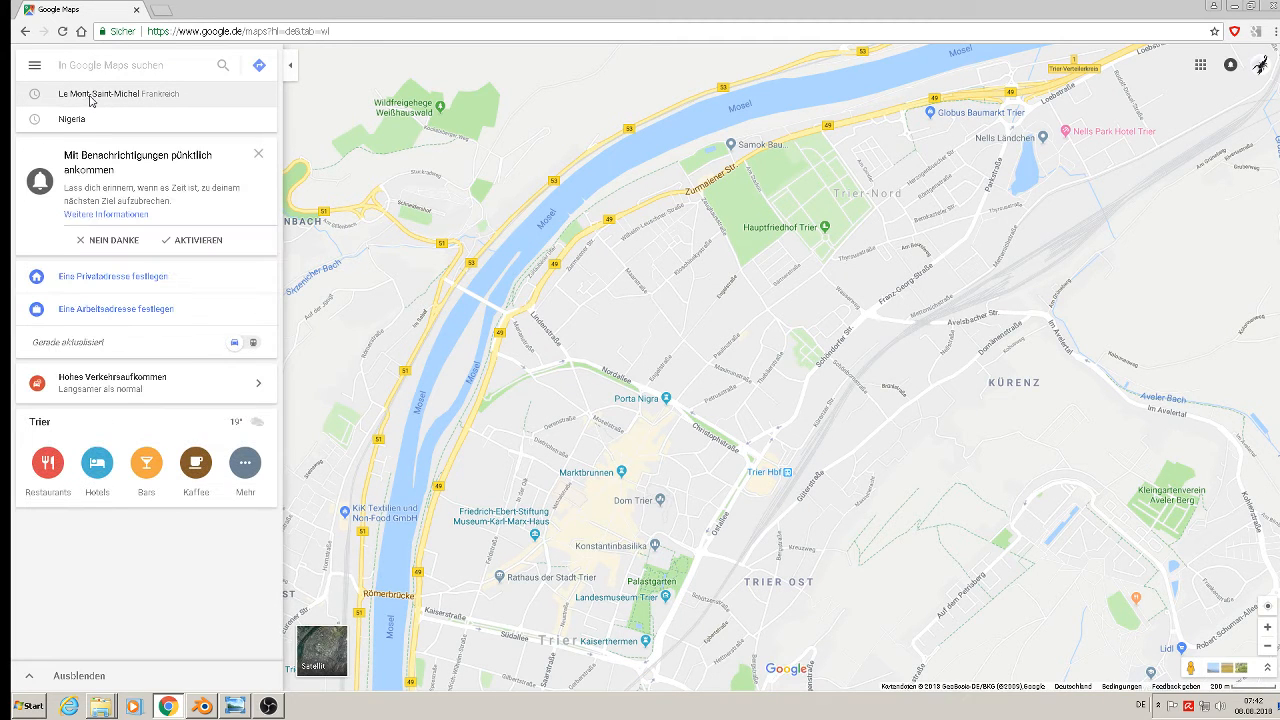
left_click(97, 94)
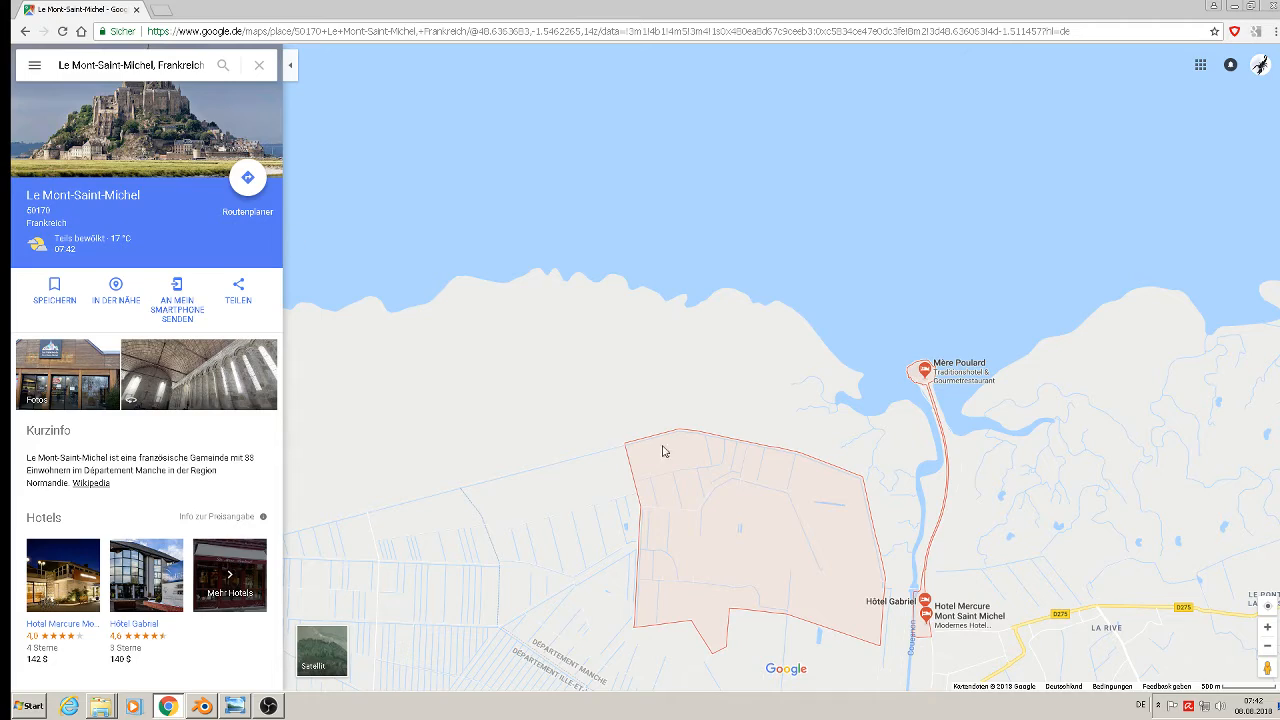
Show the island as 3D satellite imagery and frame the large stone mansion above the village roofs
left_click(335, 655)
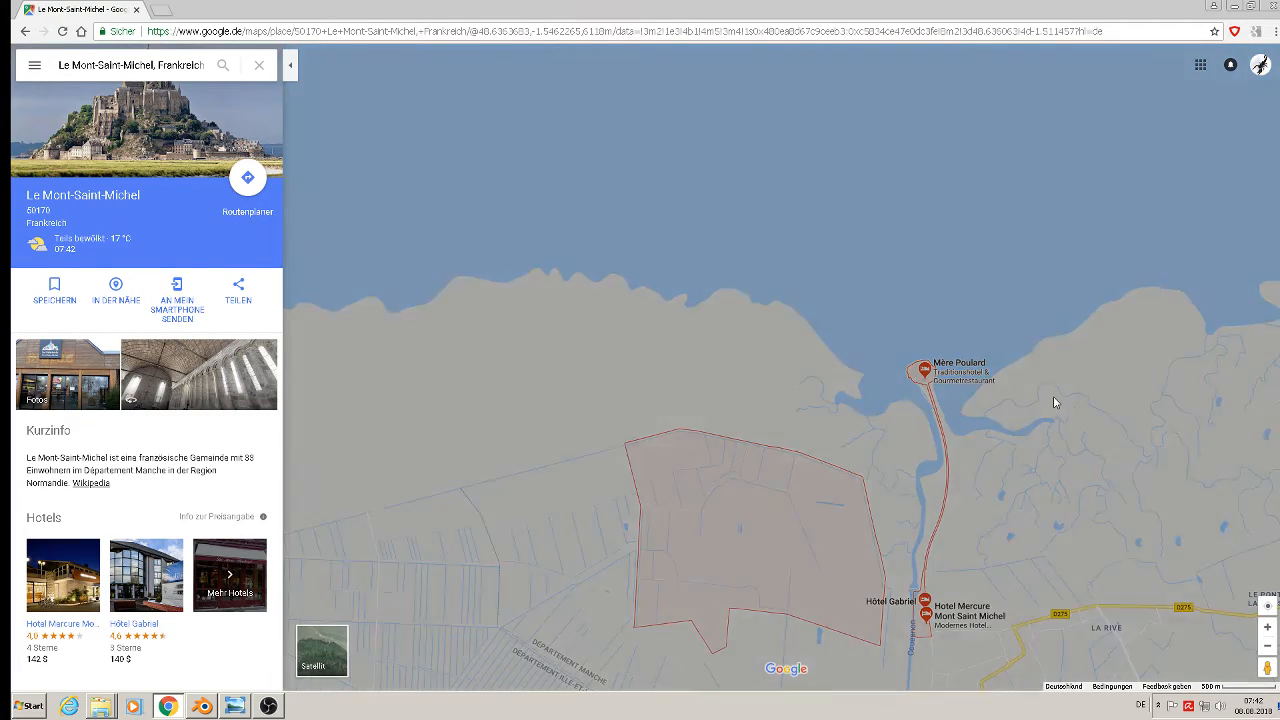
scroll(945, 367, "up", 5)
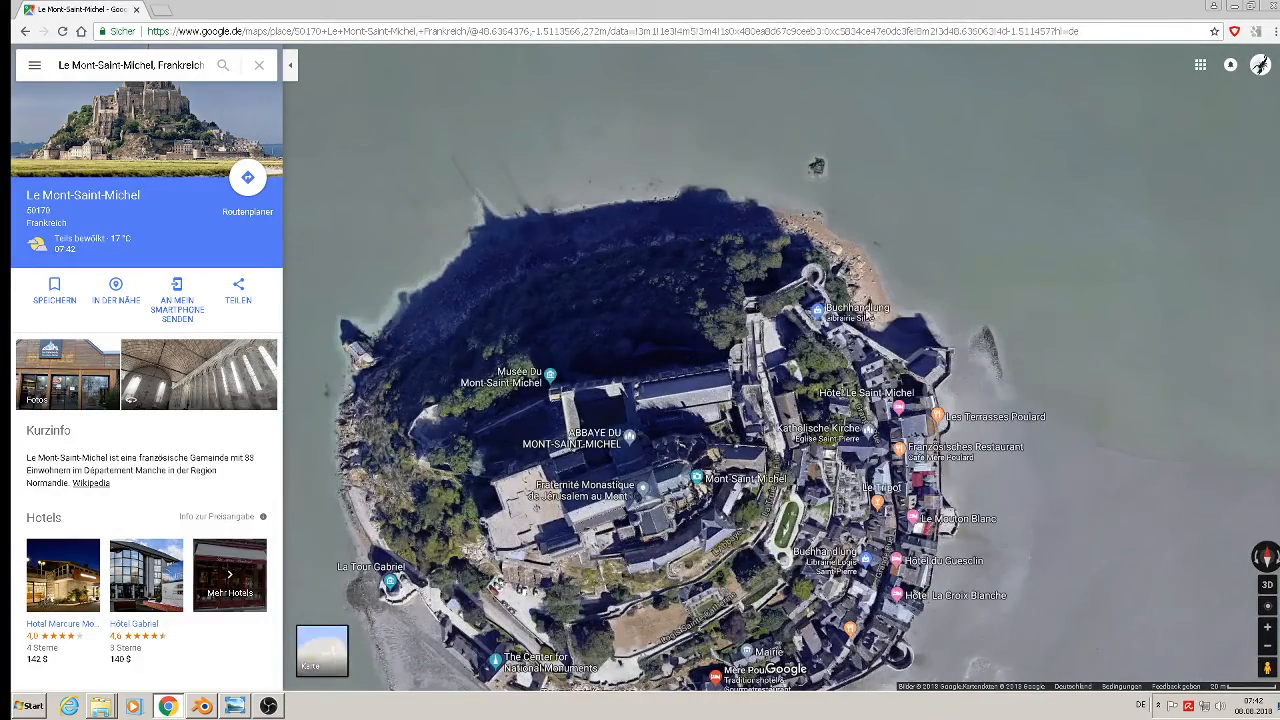
left_click_drag(776, 494, 827, 264)
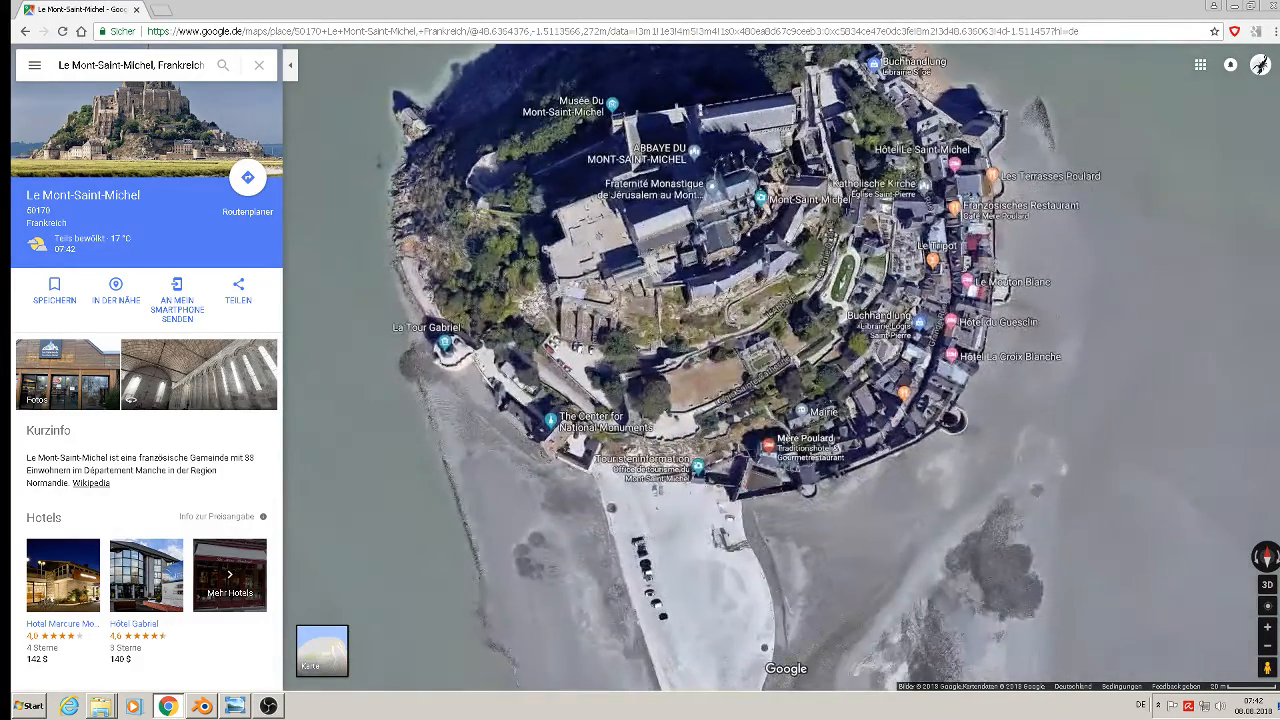
scroll(827, 264, "up", 2)
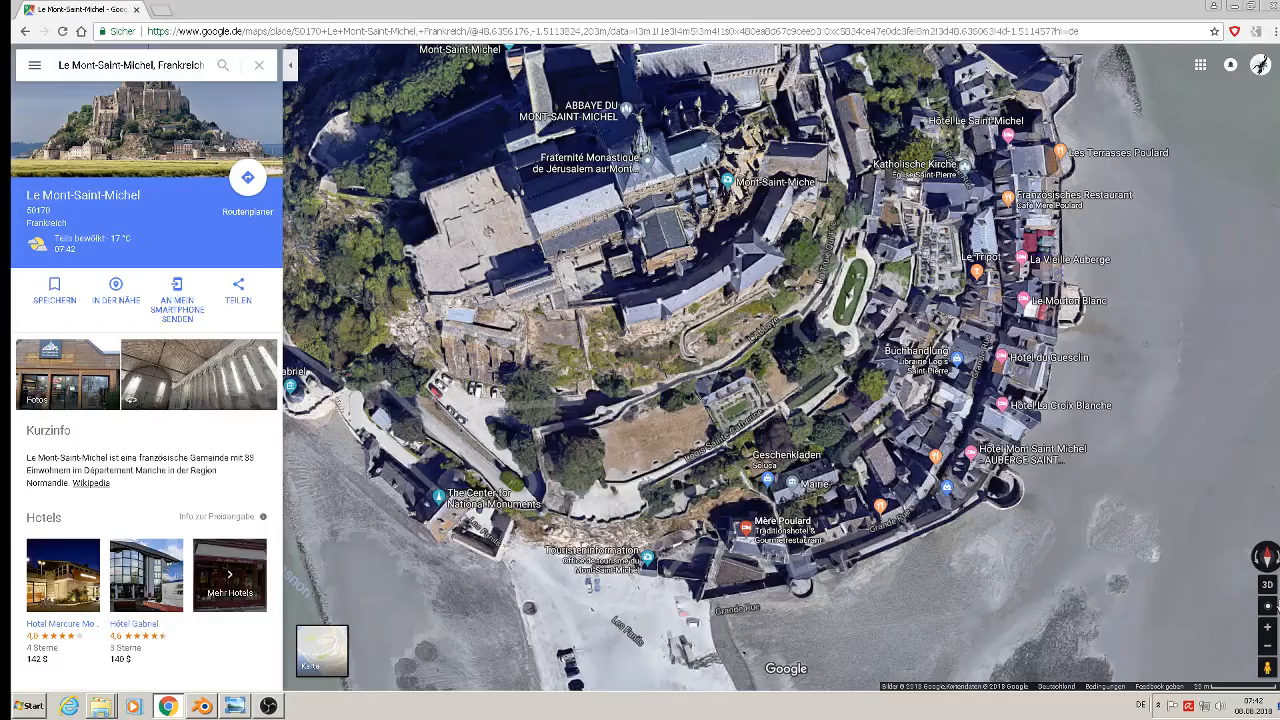
left_click(1268, 585)
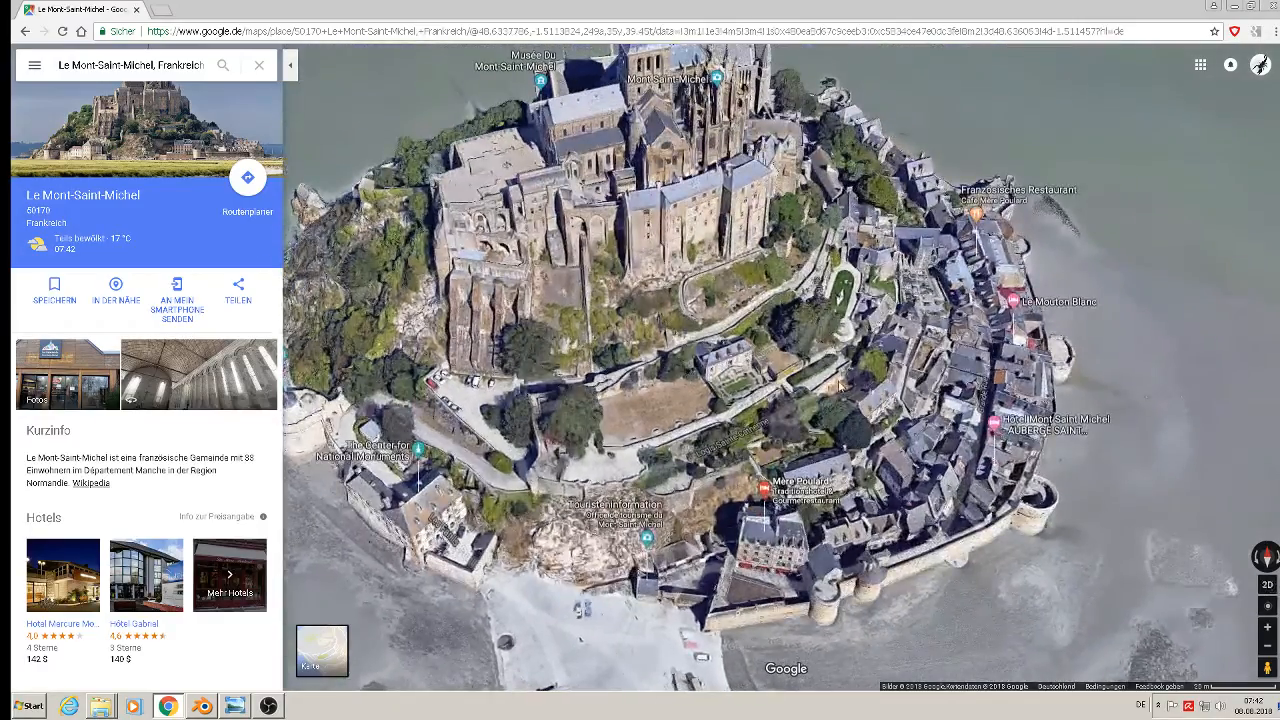
scroll(800, 313, "up", 5)
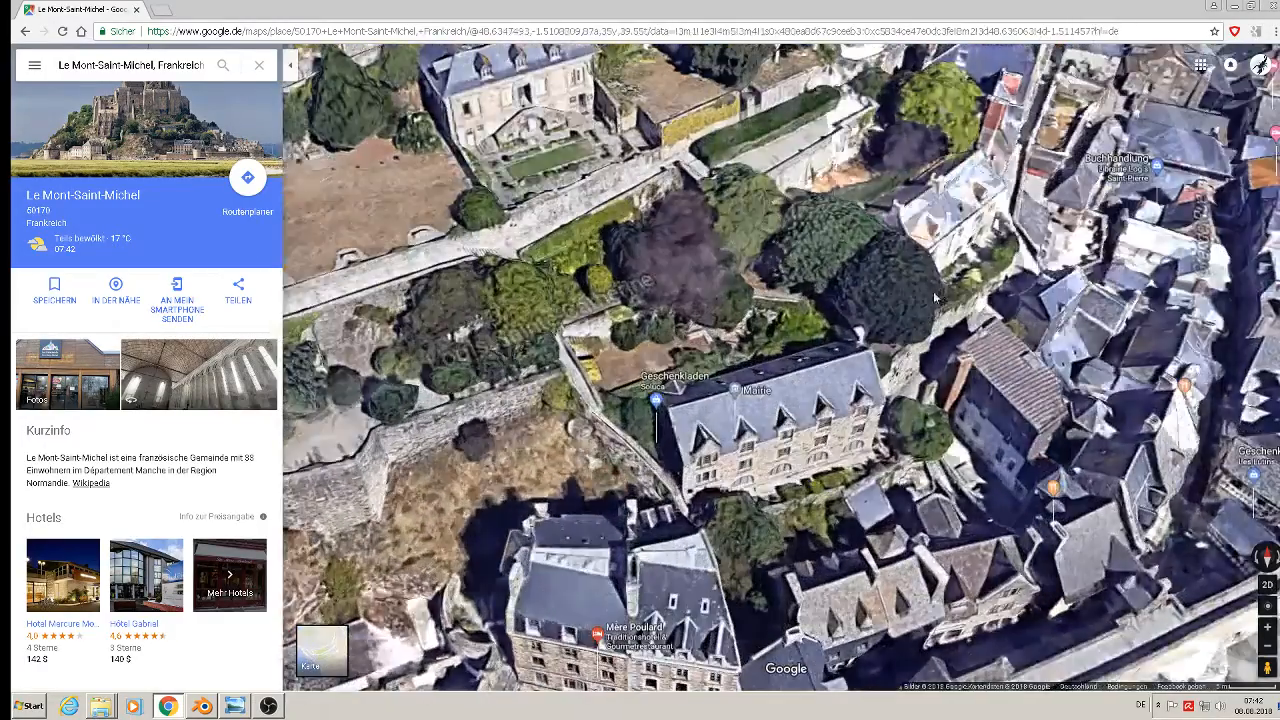
left_click_drag(935, 298, 474, 440)
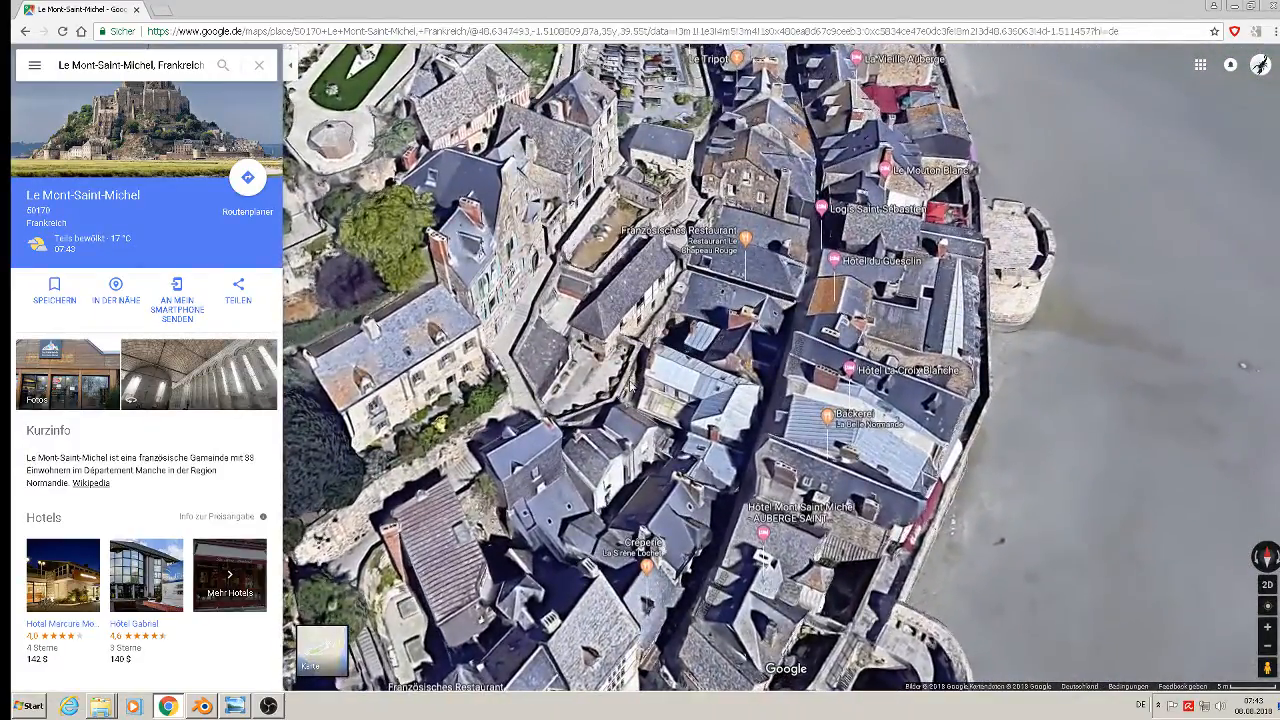
left_click_drag(630, 385, 540, 298, "ctrl")
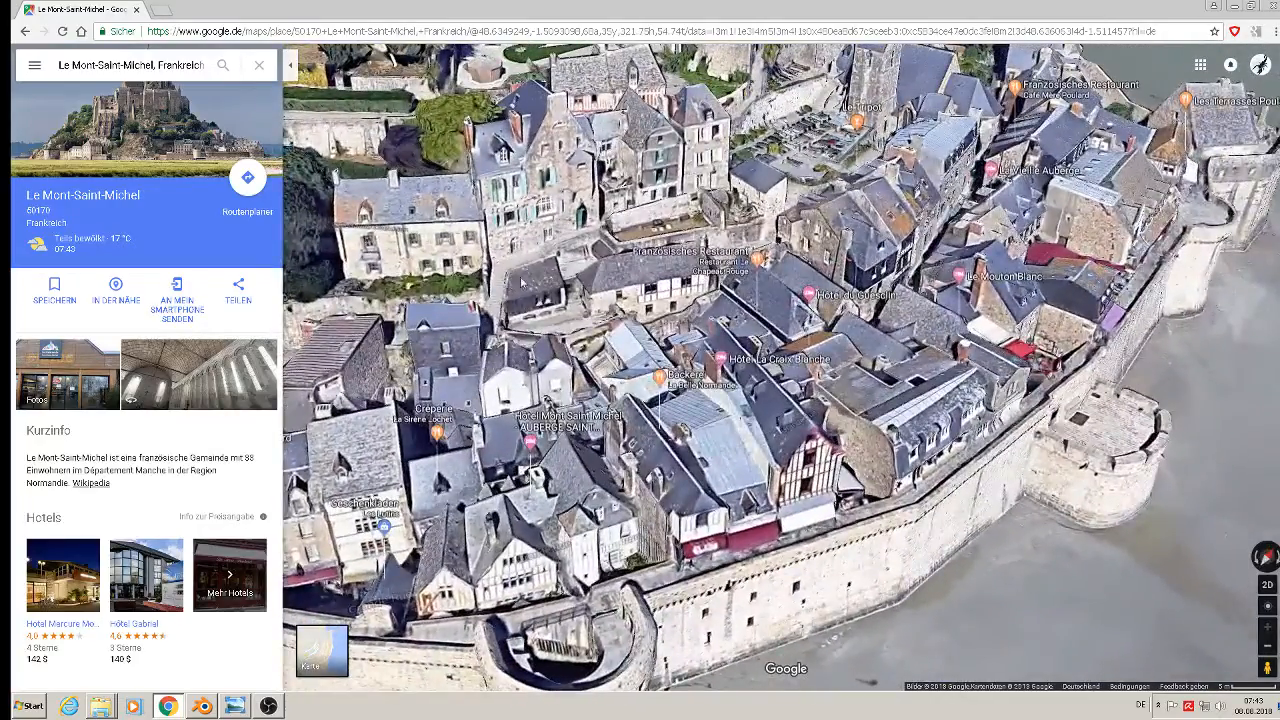
scroll(521, 283, "up", 2)
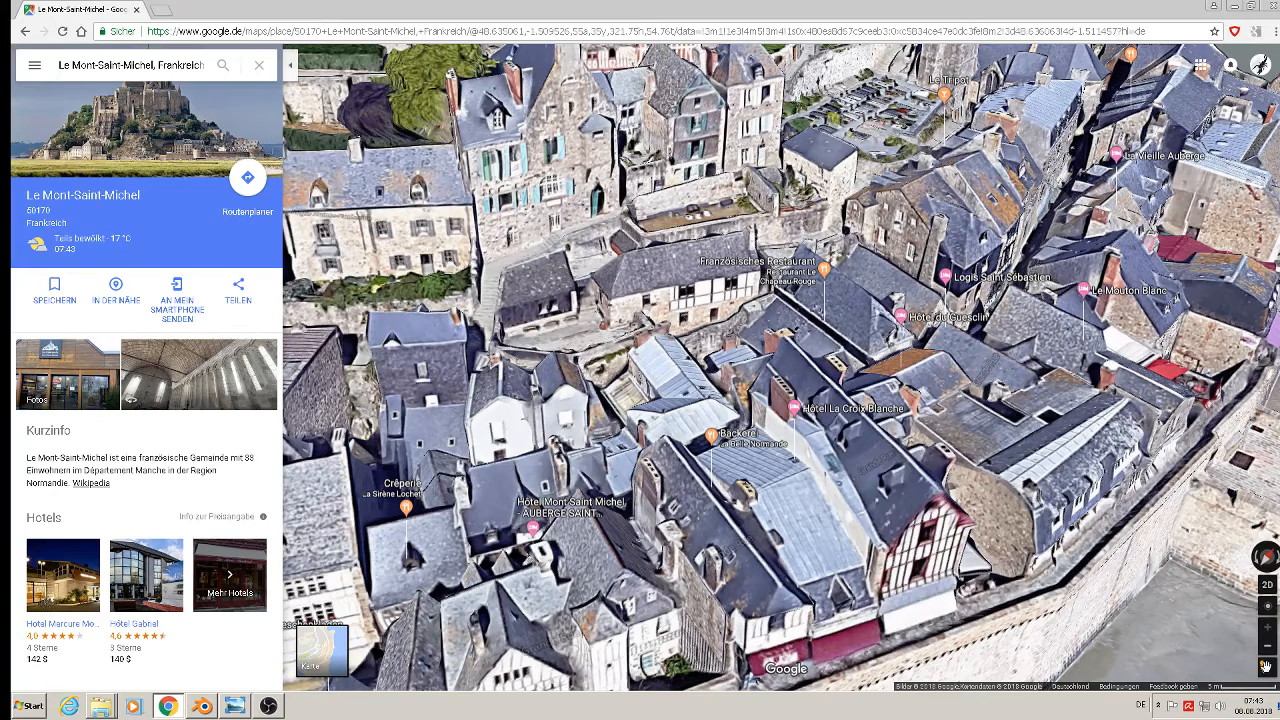
Enter Street View beside the mansion and frame its stone wall with the barred arched window and the stone steps
left_click_drag(1265, 666, 572, 290)
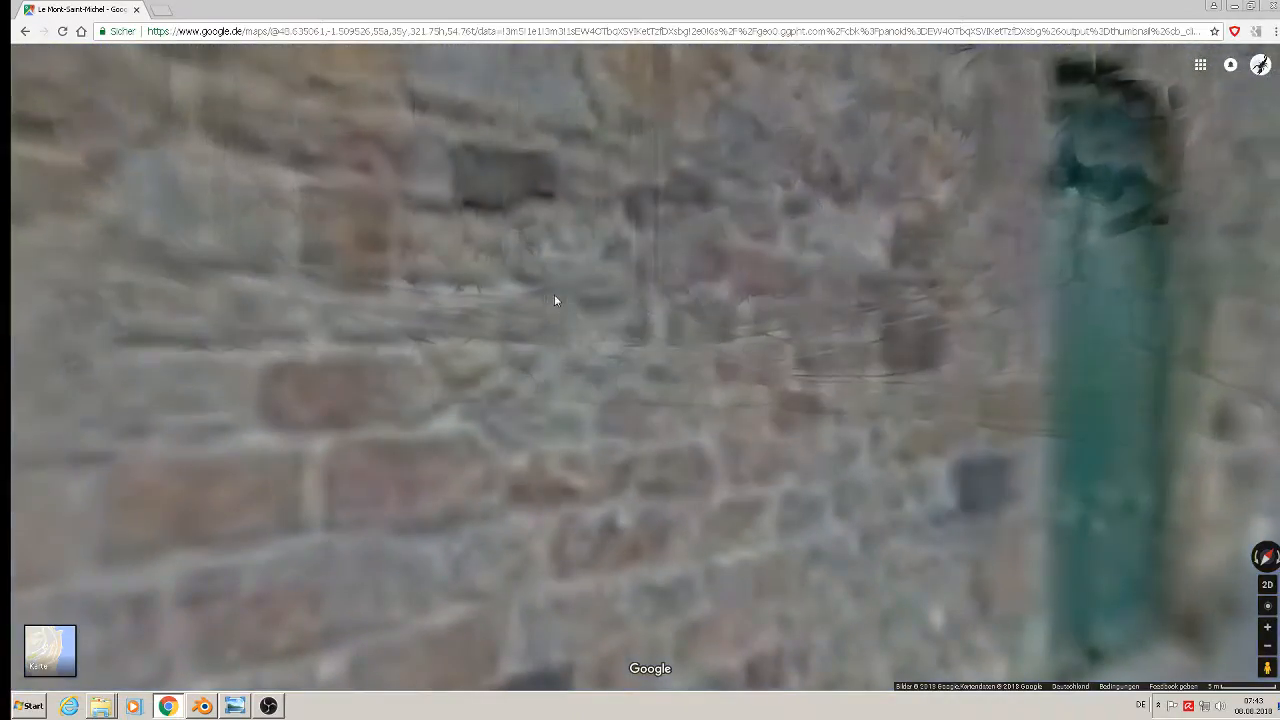
left_click_drag(1049, 354, 1230, 205)
left_click_drag(420, 350, 875, 400)
left_click_drag(560, 374, 771, 286)
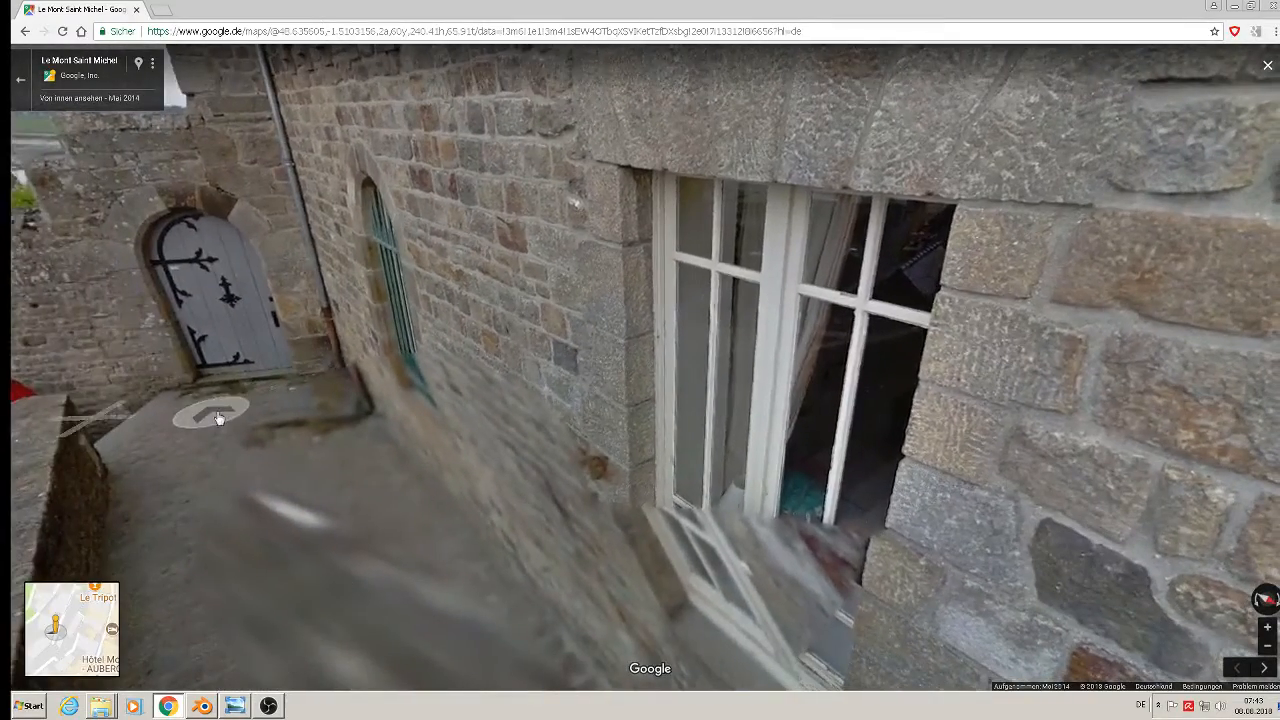
left_click(219, 418)
left_click(729, 400)
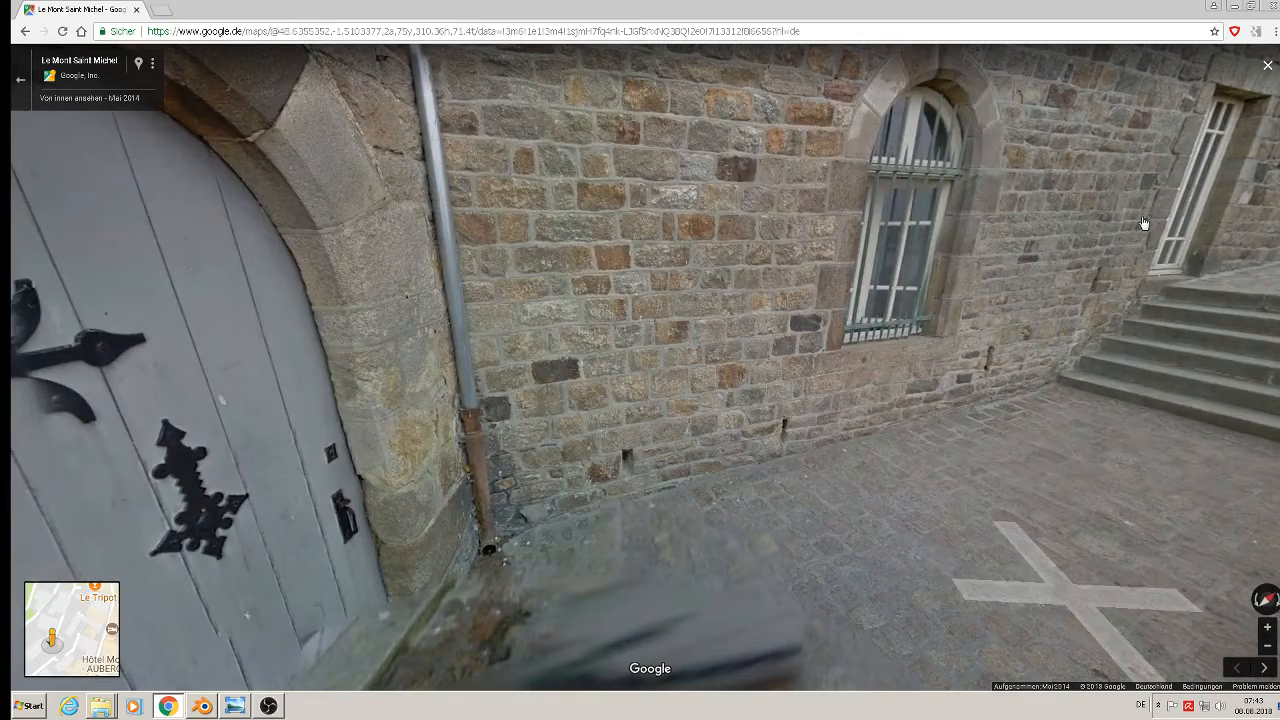
left_click_drag(1146, 226, 1032, 250)
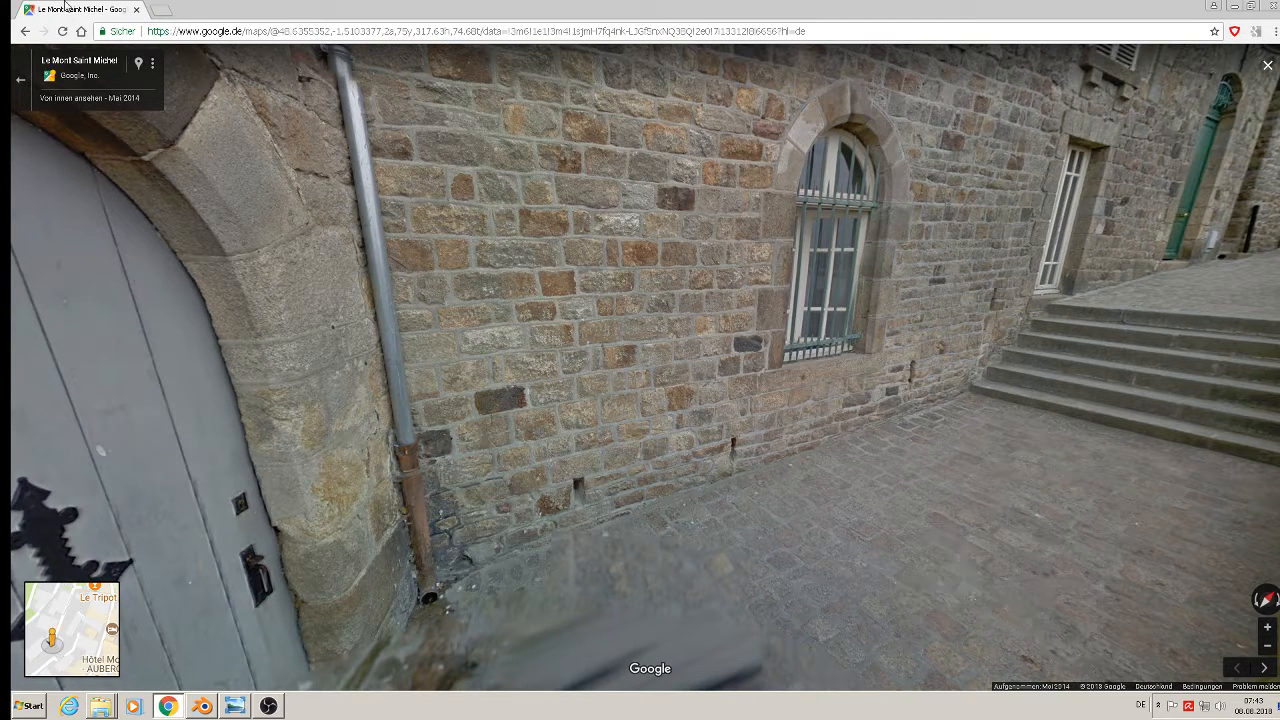
Switch to Paint and paste the captured Street View screenshot into a maximized blank image
left_click(1236, 6)
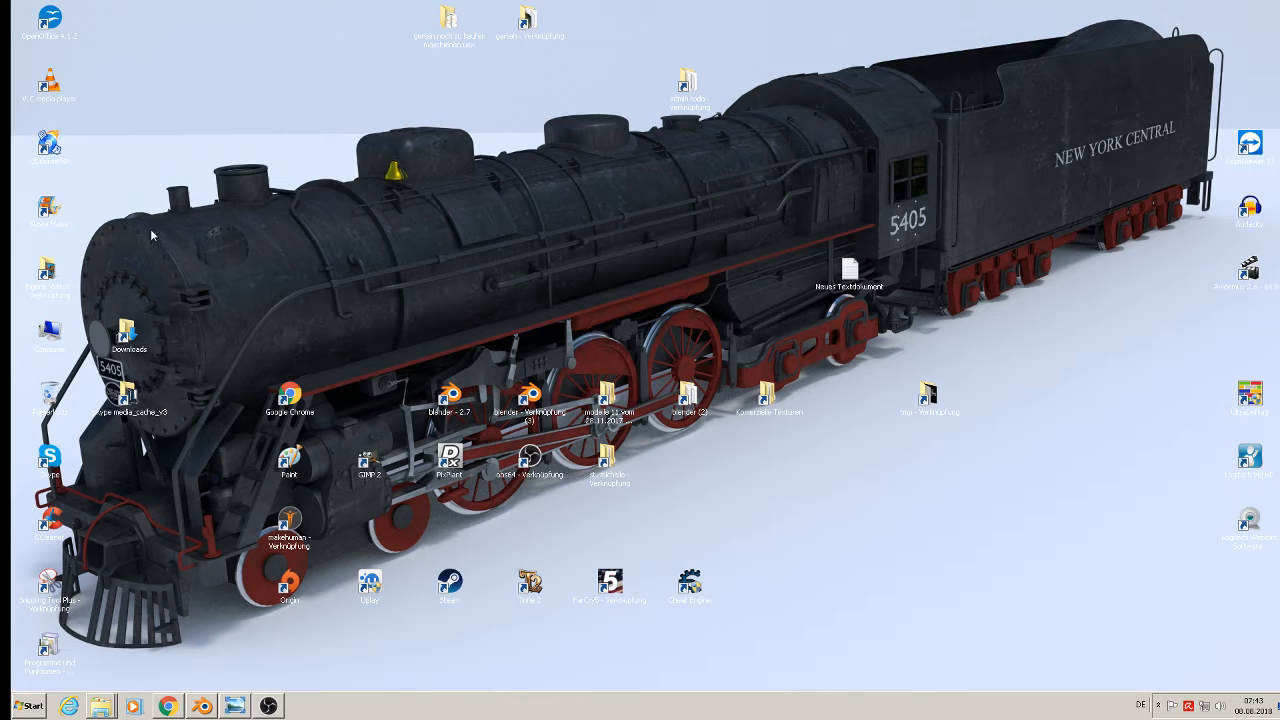
double_click(289, 462)
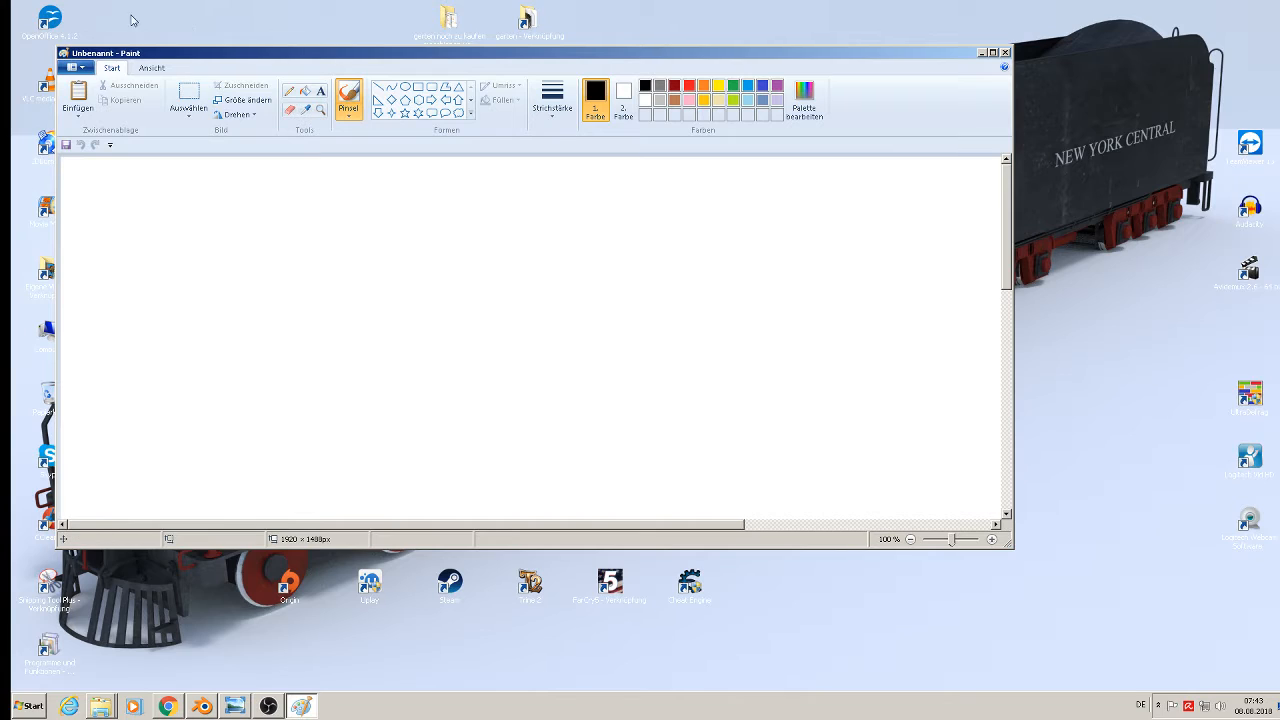
left_click(78, 95)
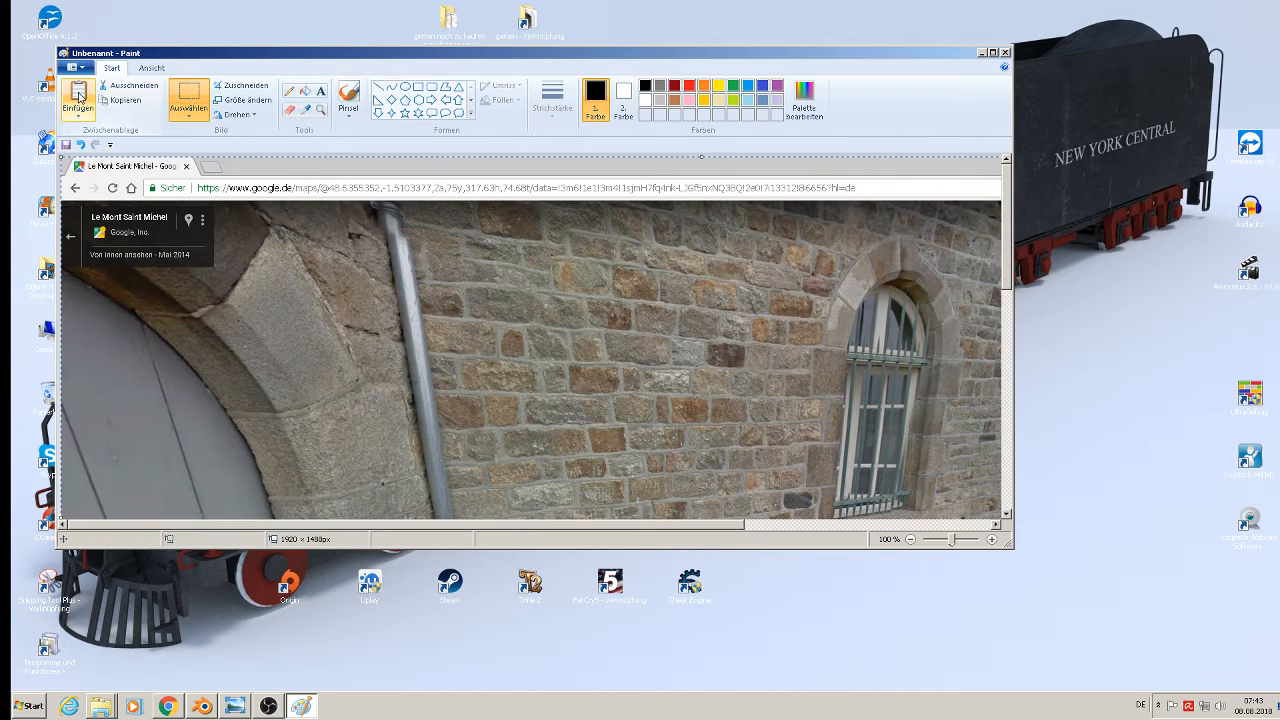
left_click(992, 52)
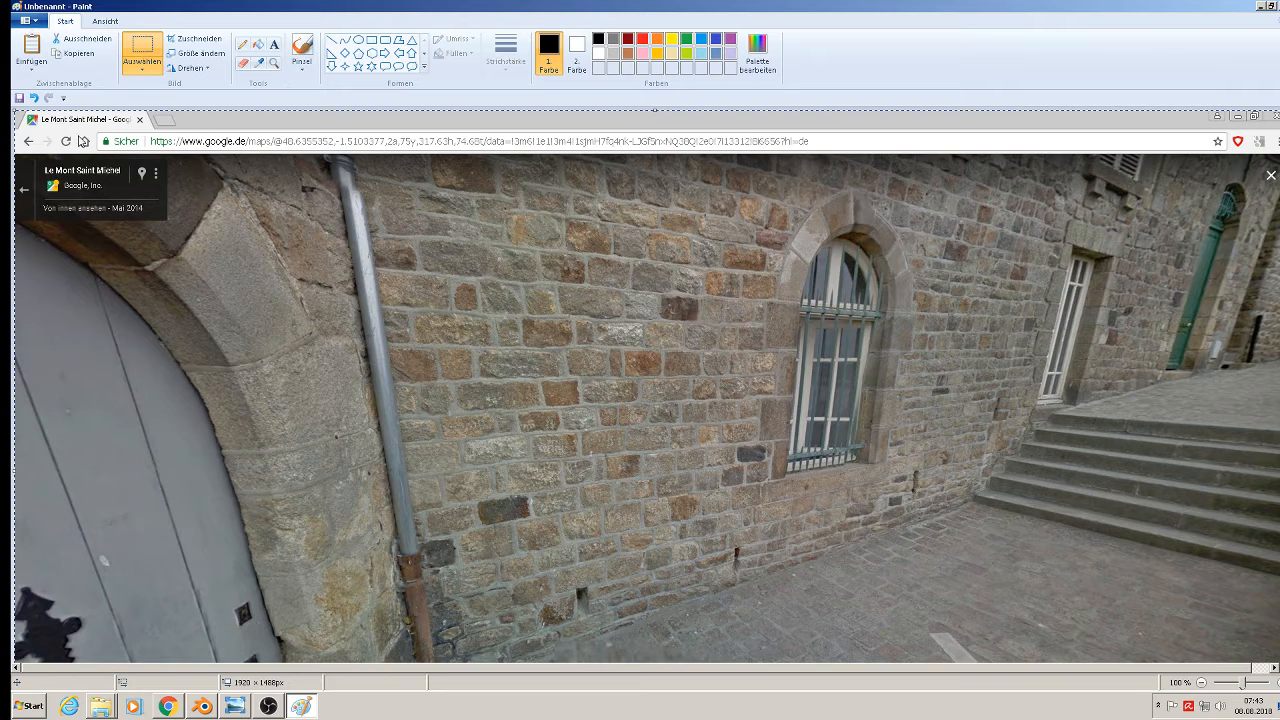
Save the pasted screenshot as big mansion7 in JPEG format in the st. michelle folder
key("ctrl+s")
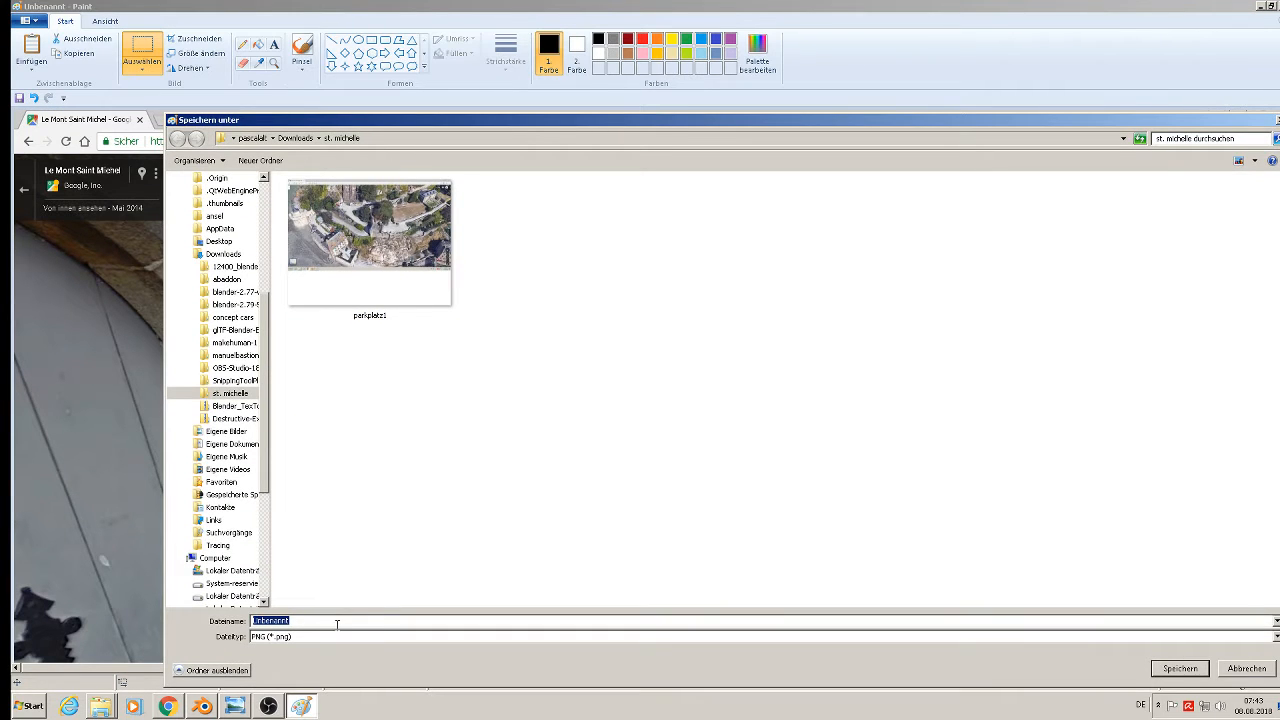
type("BIG")
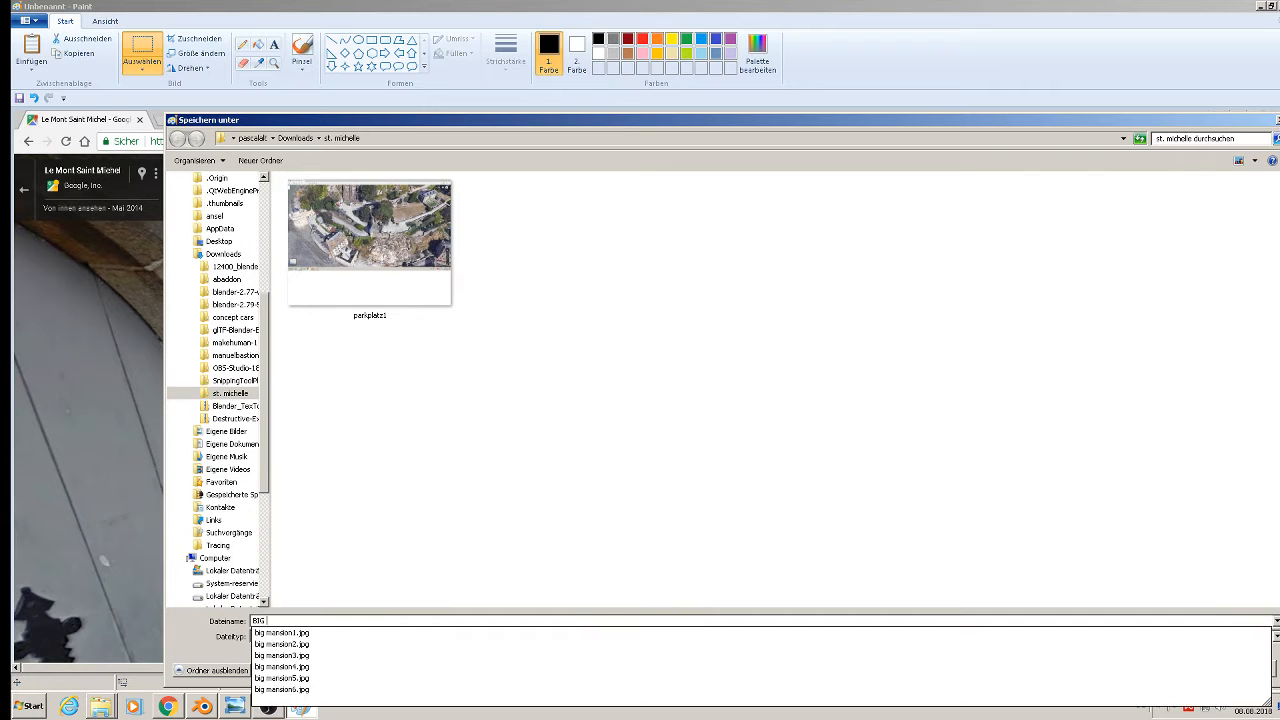
left_click(296, 690)
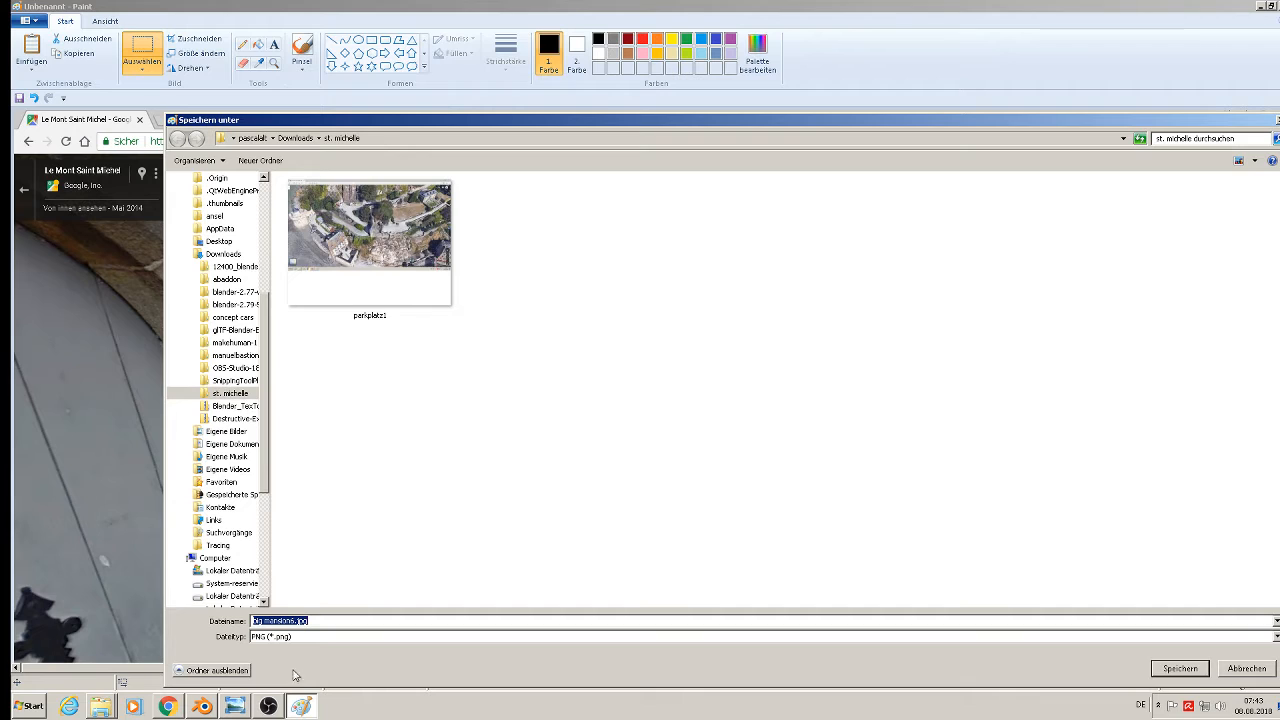
left_click(296, 621)
left_click(359, 637)
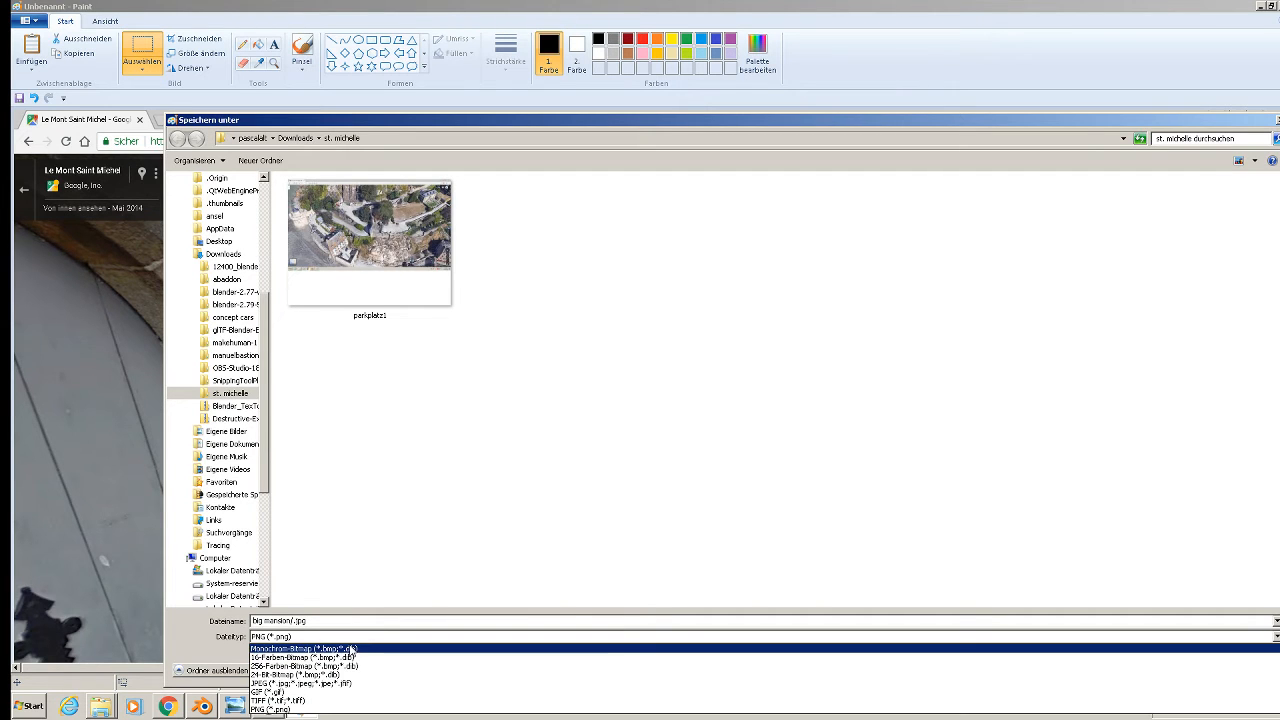
left_click(300, 683)
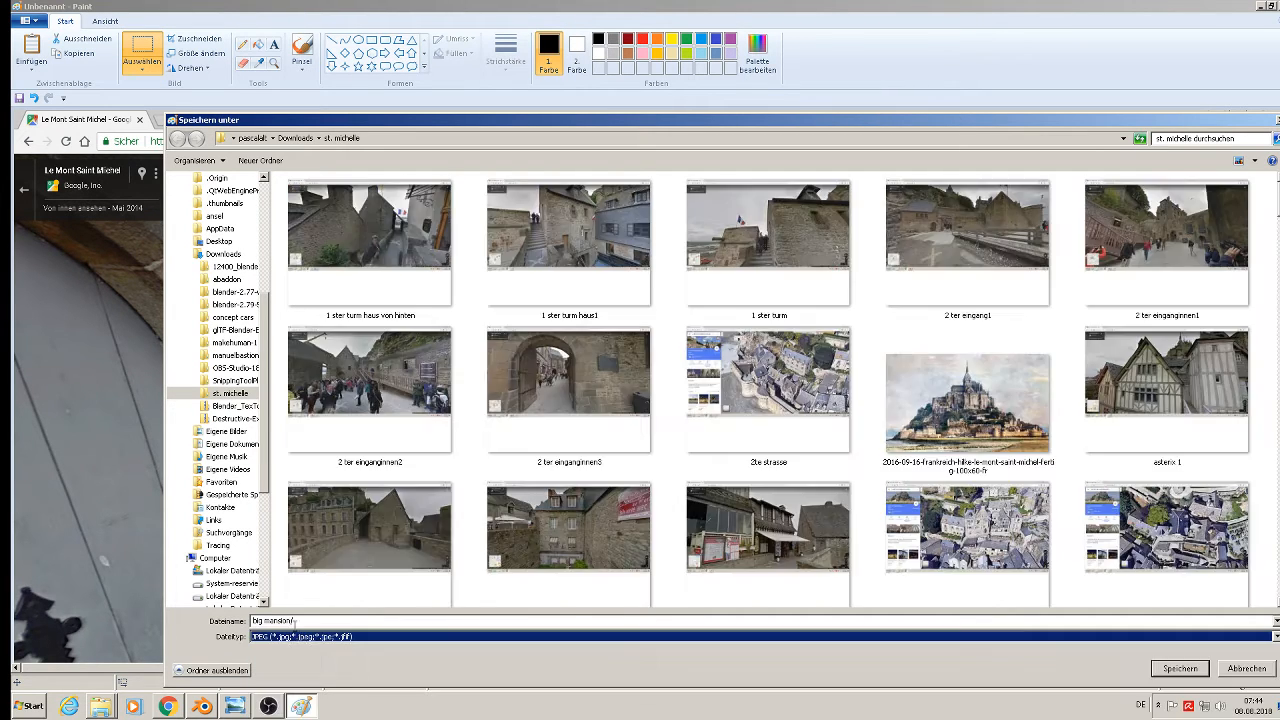
left_click(293, 621)
left_click(294, 621)
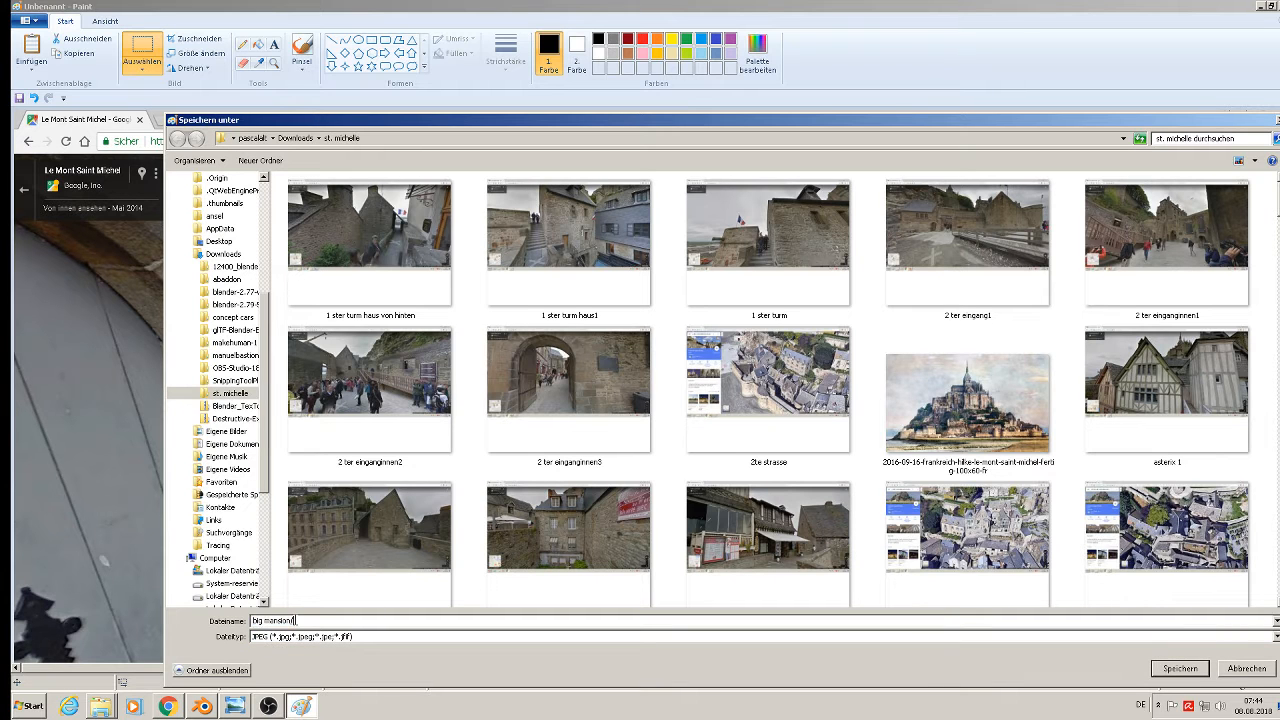
key("BackSpace")
type("7")
left_click(1180, 669)
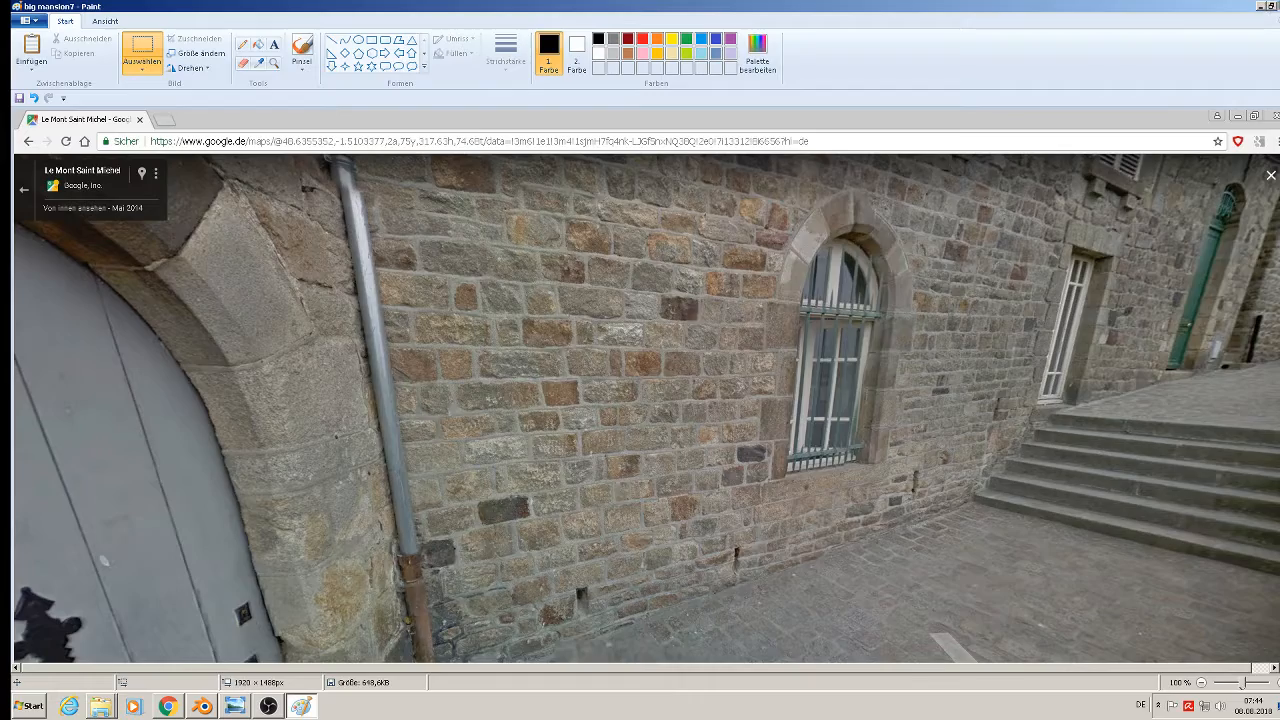
Close Paint and switch back to Blender, bringing the mansion's reference images and separate building parts into view
key("alt+F4")
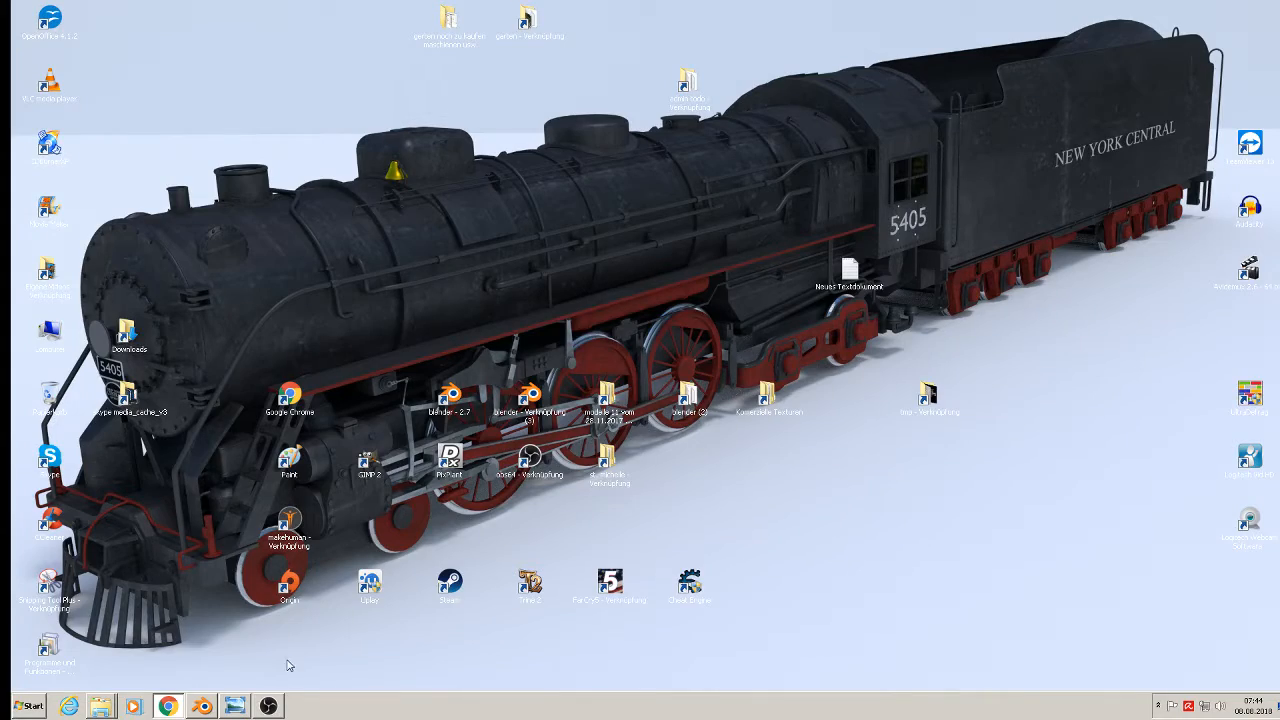
left_click(168, 706)
left_click(1235, 7)
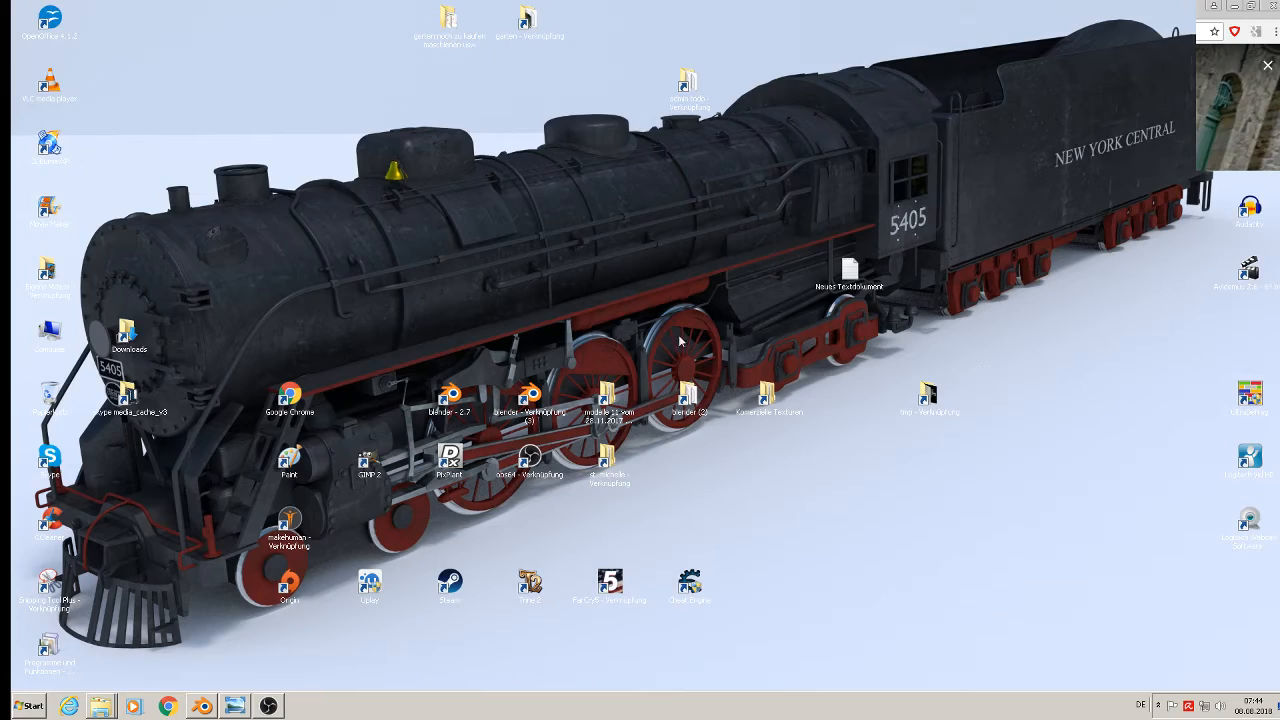
left_click(234, 707)
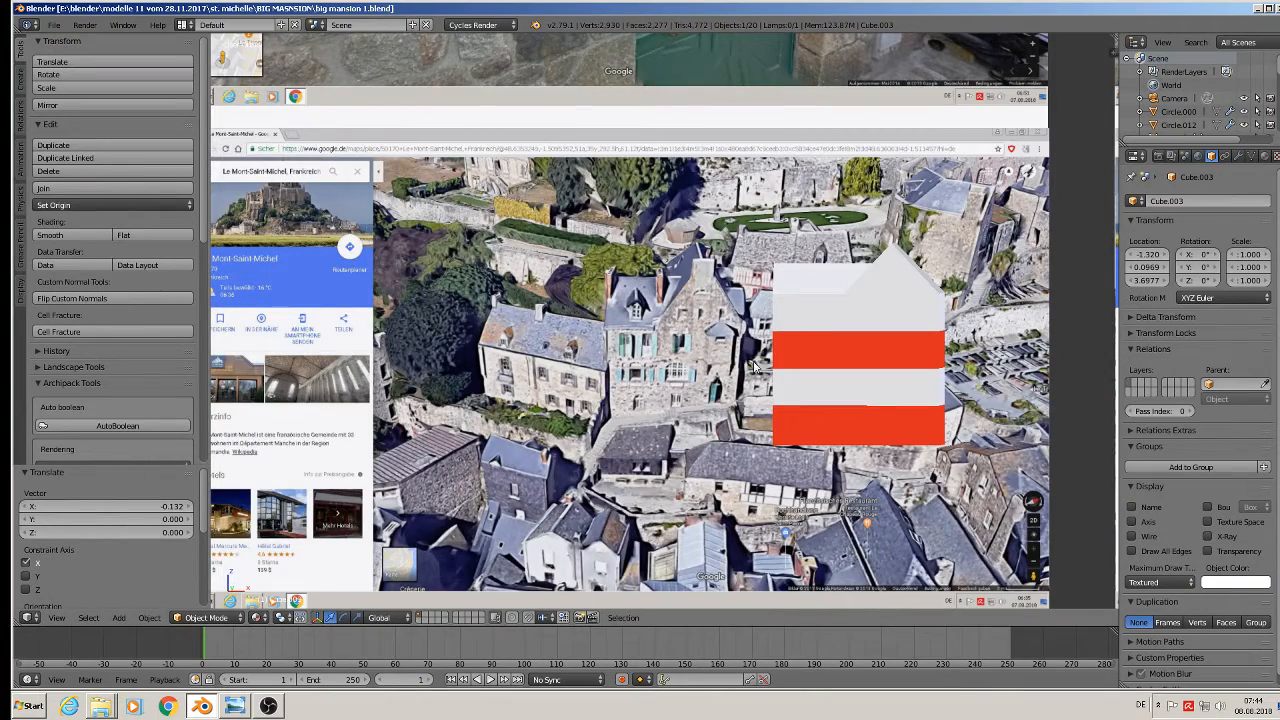
scroll(755, 368, "up", 3)
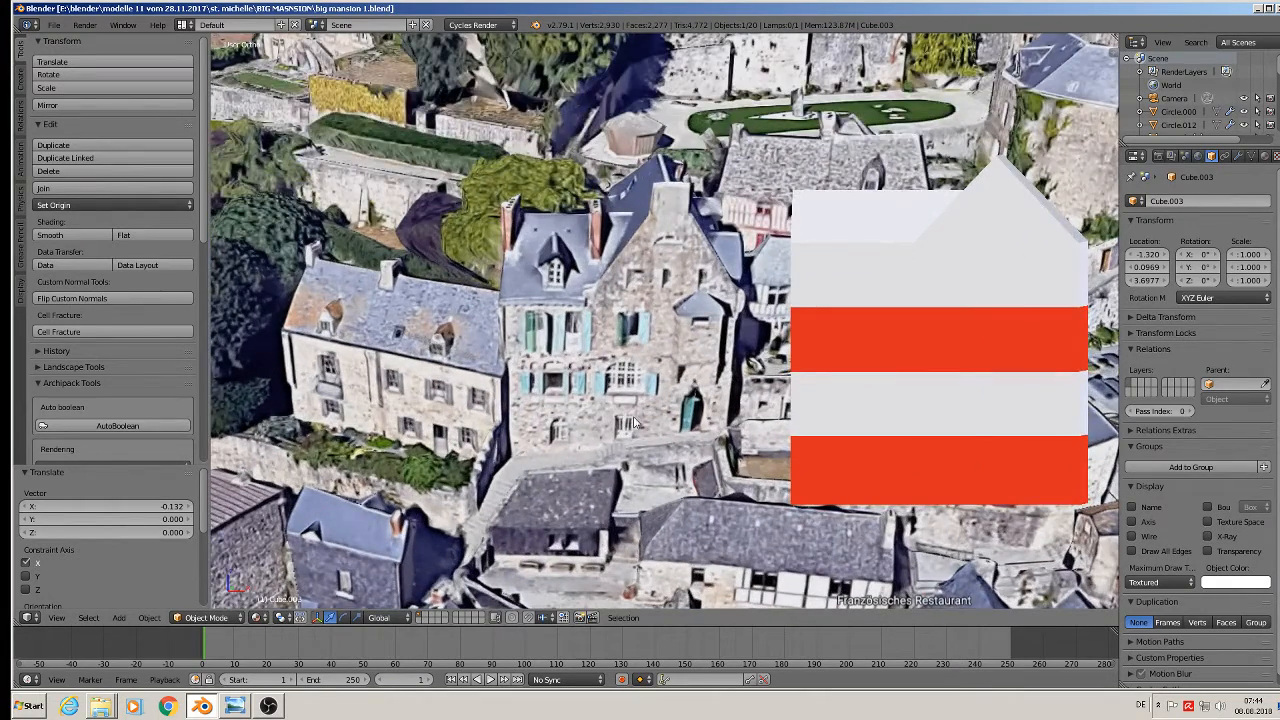
middle_click_drag(893, 337, 580, 300, "shift")
scroll(834, 333, "down", 6)
scroll(643, 228, "down", 4)
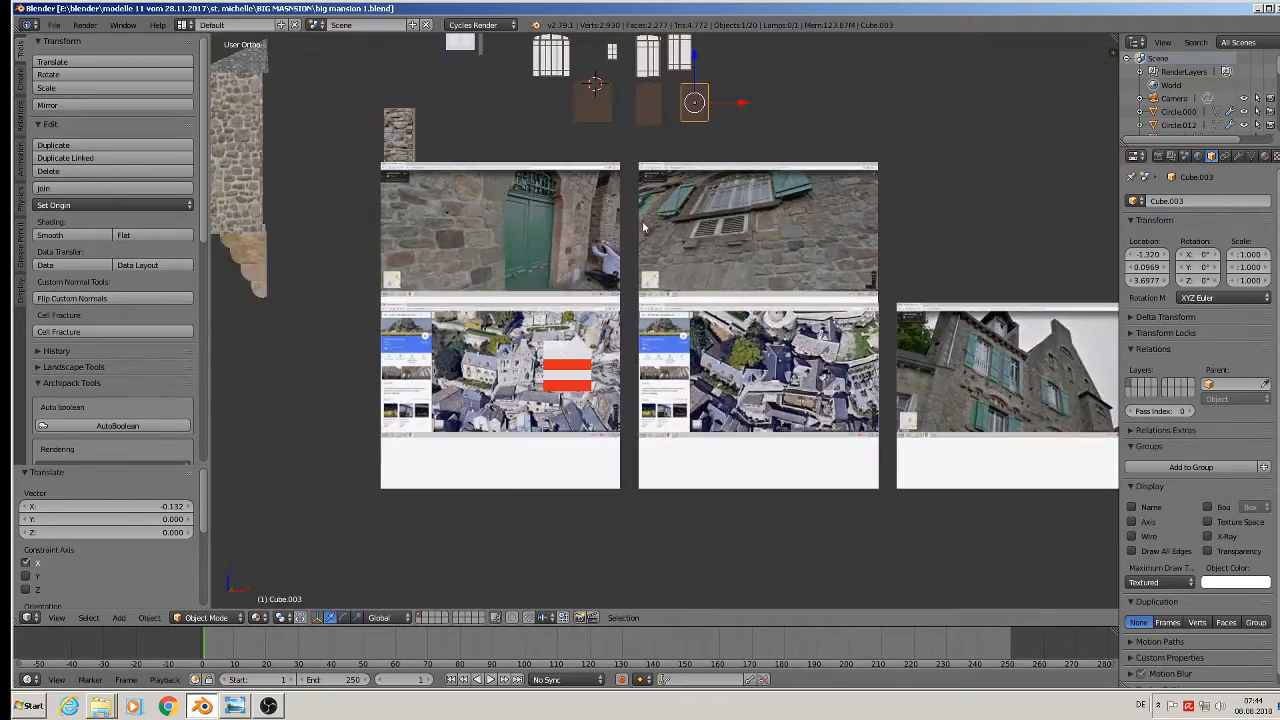
Move the widest brown arched block down about 1.431 along Z, beside the red-and-white striped house model
scroll(619, 124, "up", 3)
right_click(584, 85)
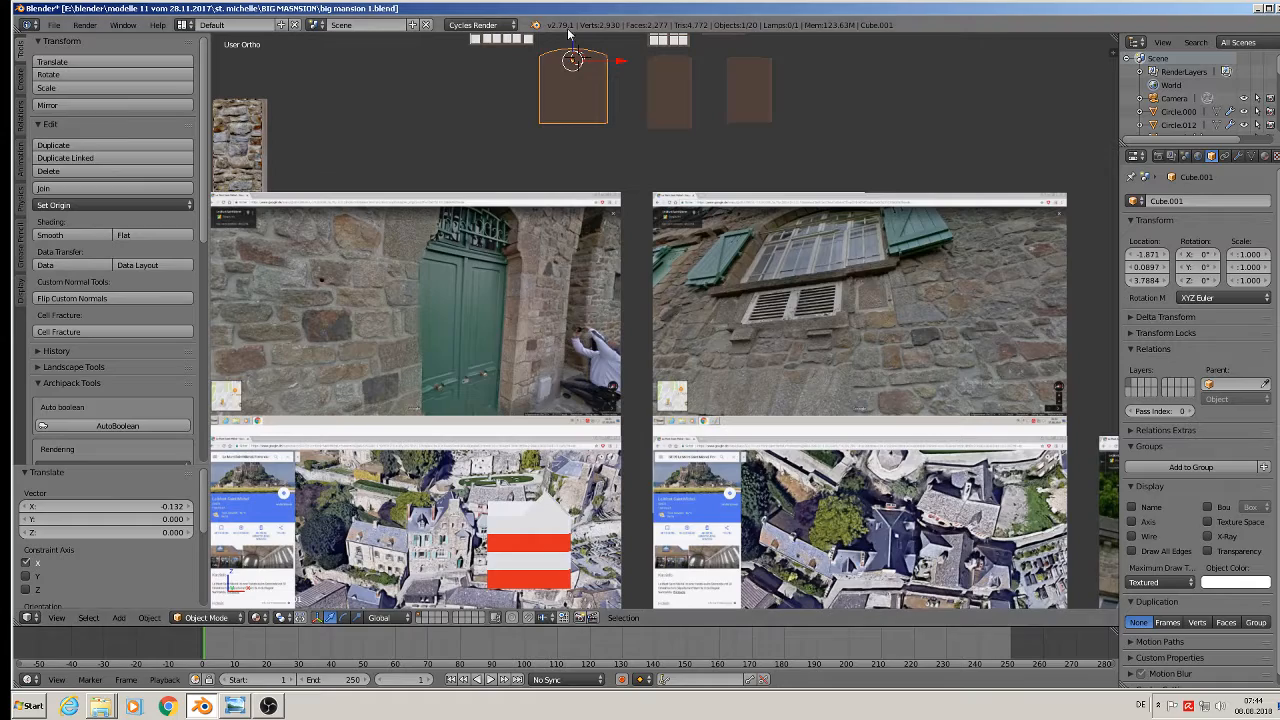
left_click_drag(578, 52, 578, 508)
middle_click_drag(578, 508, 908, 193, "shift")
scroll(925, 228, "up", 3)
scroll(943, 238, "up", 2)
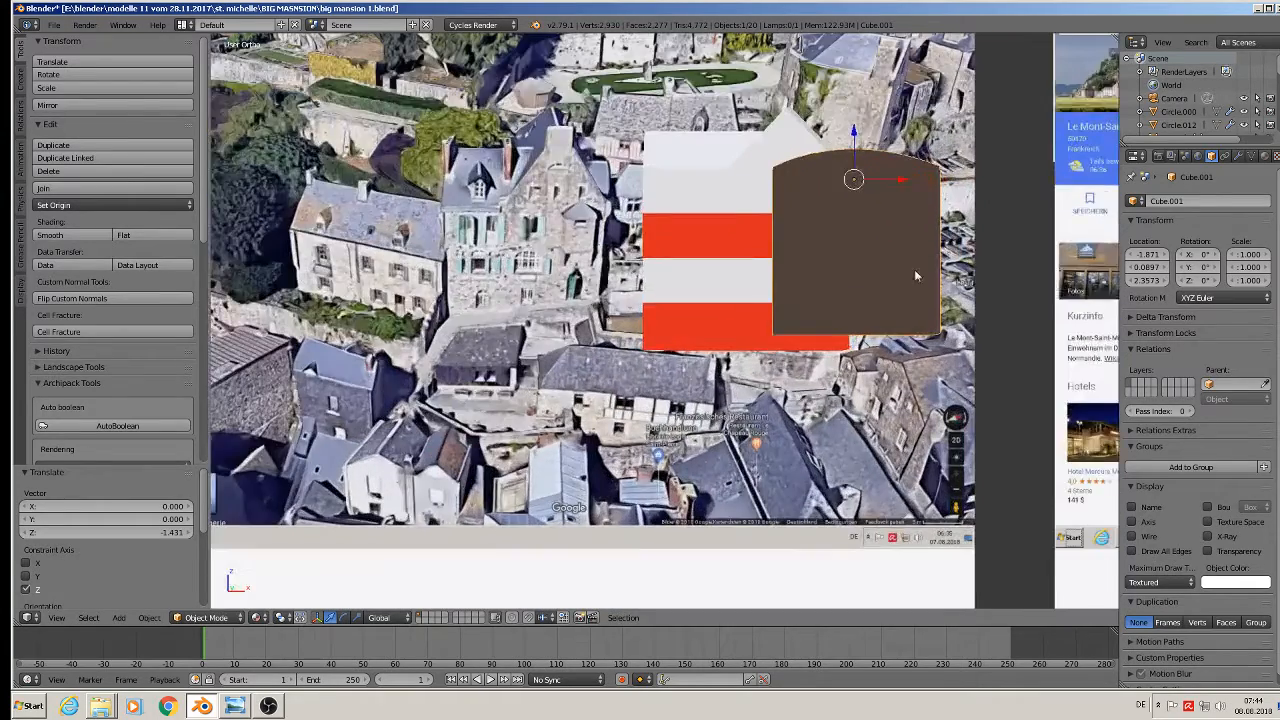
middle_click_drag(914, 269, 886, 299, "shift")
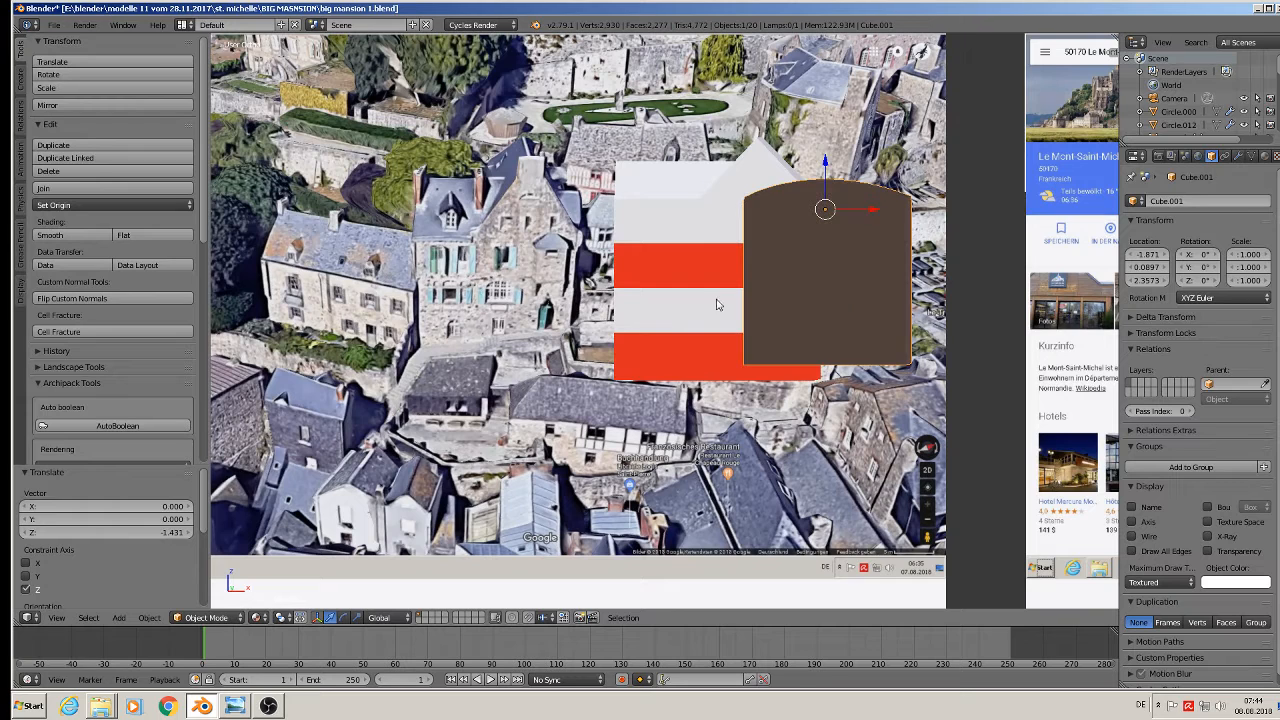
Scale the arched block down to about 0.139 and move it onto the house's upper red band, about 0.150 along negative X
scroll(945, 300, "up", 1)
key("s")
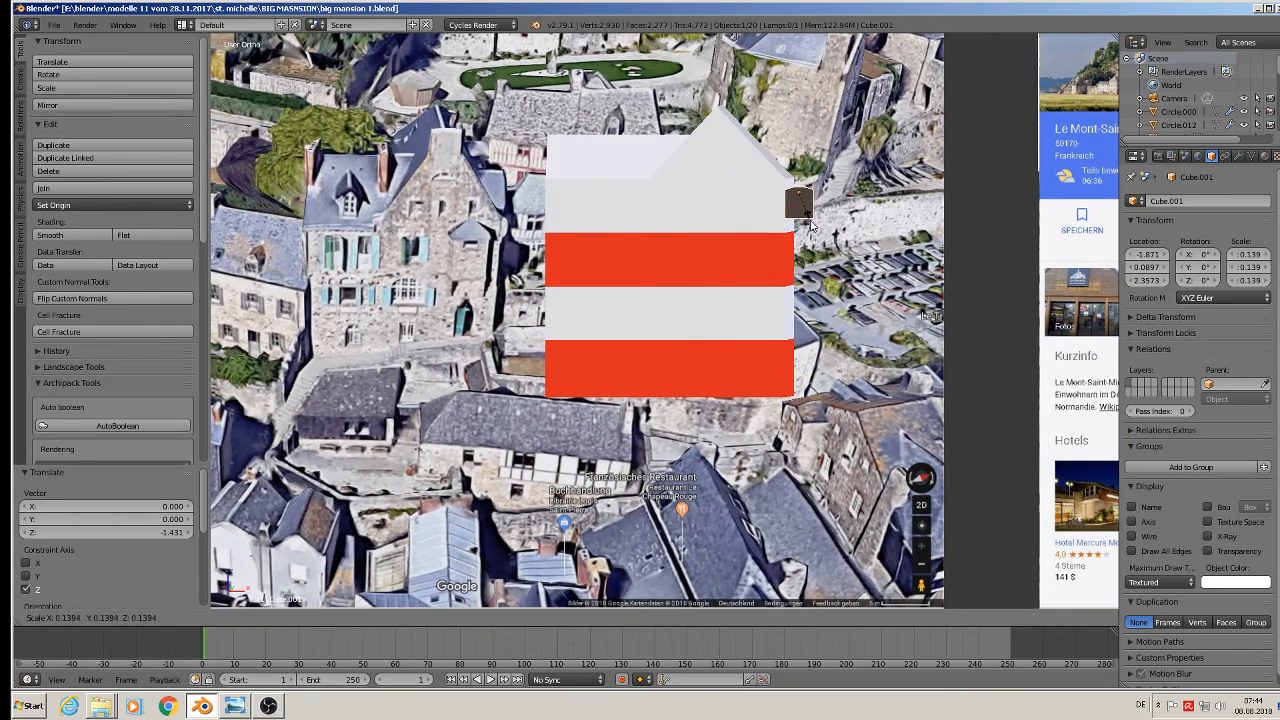
left_click(811, 225)
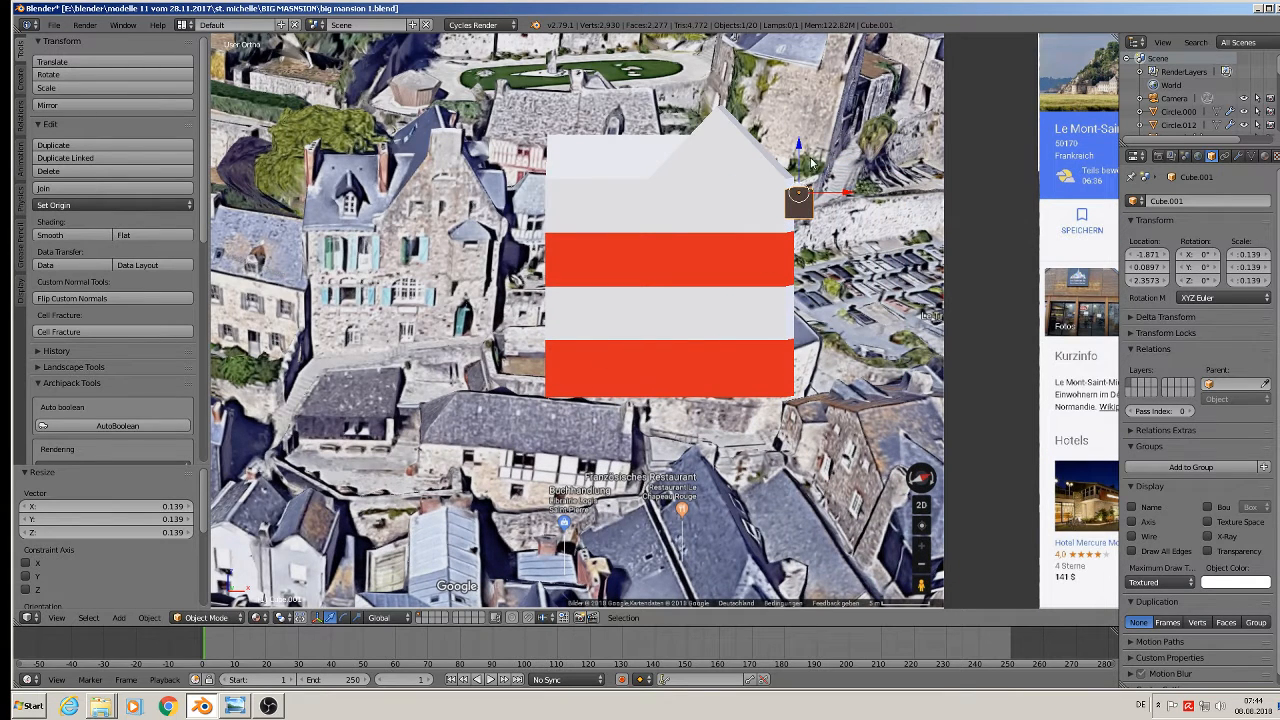
left_click_drag(811, 160, 802, 218)
left_click_drag(842, 255, 696, 264)
scroll(760, 310, "up", 2)
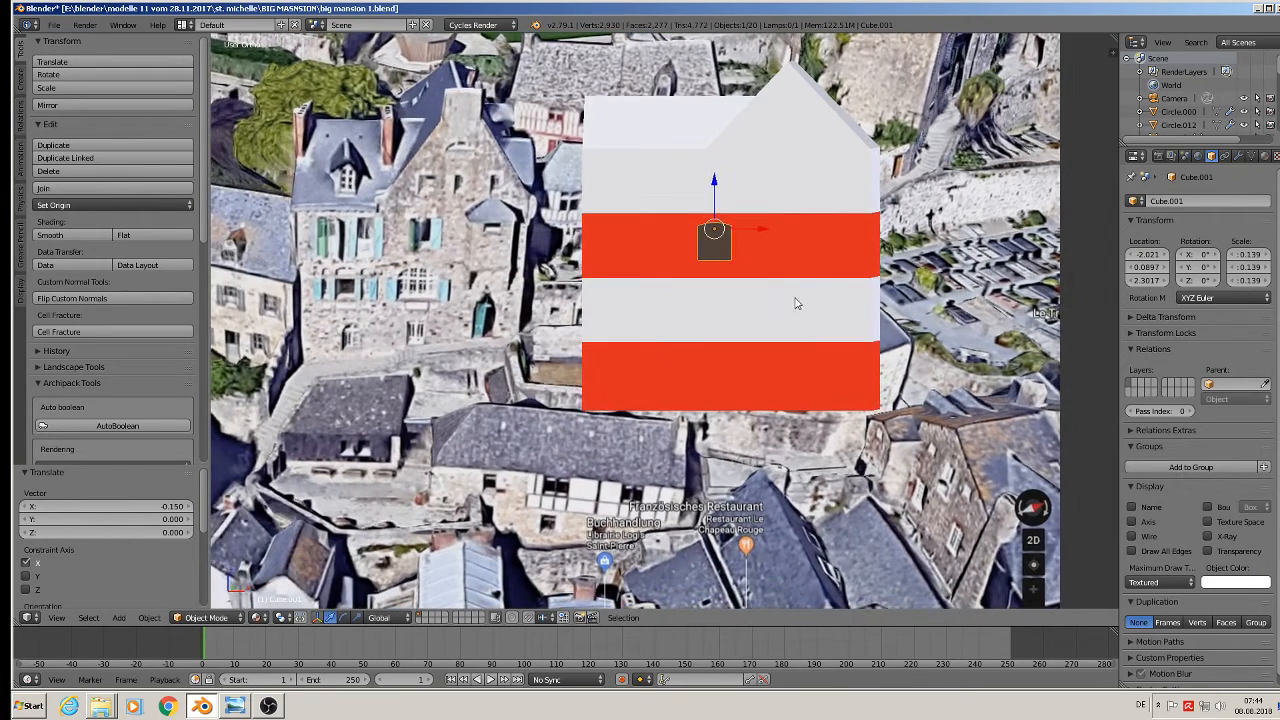
Enlarge the arched block by a factor of about 1.194 and shift it about 0.014 along positive X
scroll(784, 304, "up", 1)
middle_click_drag(784, 304, 877, 294, "shift")
key("s")
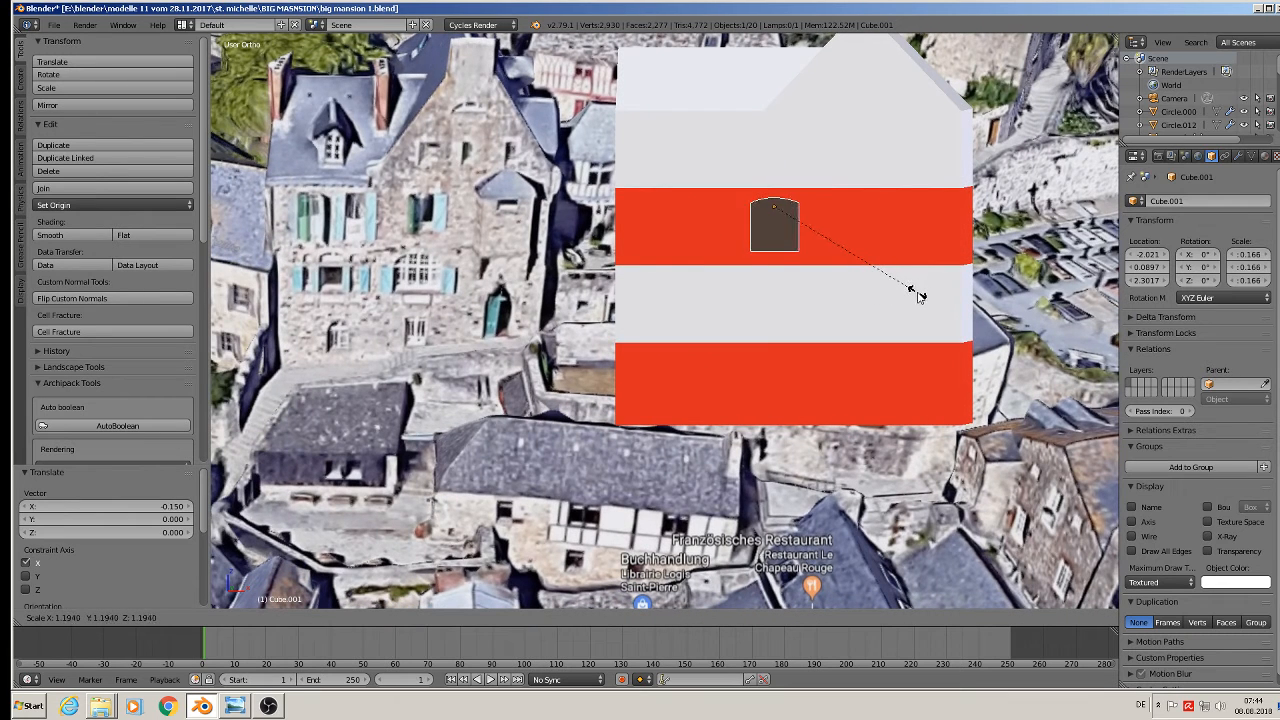
left_click(918, 296)
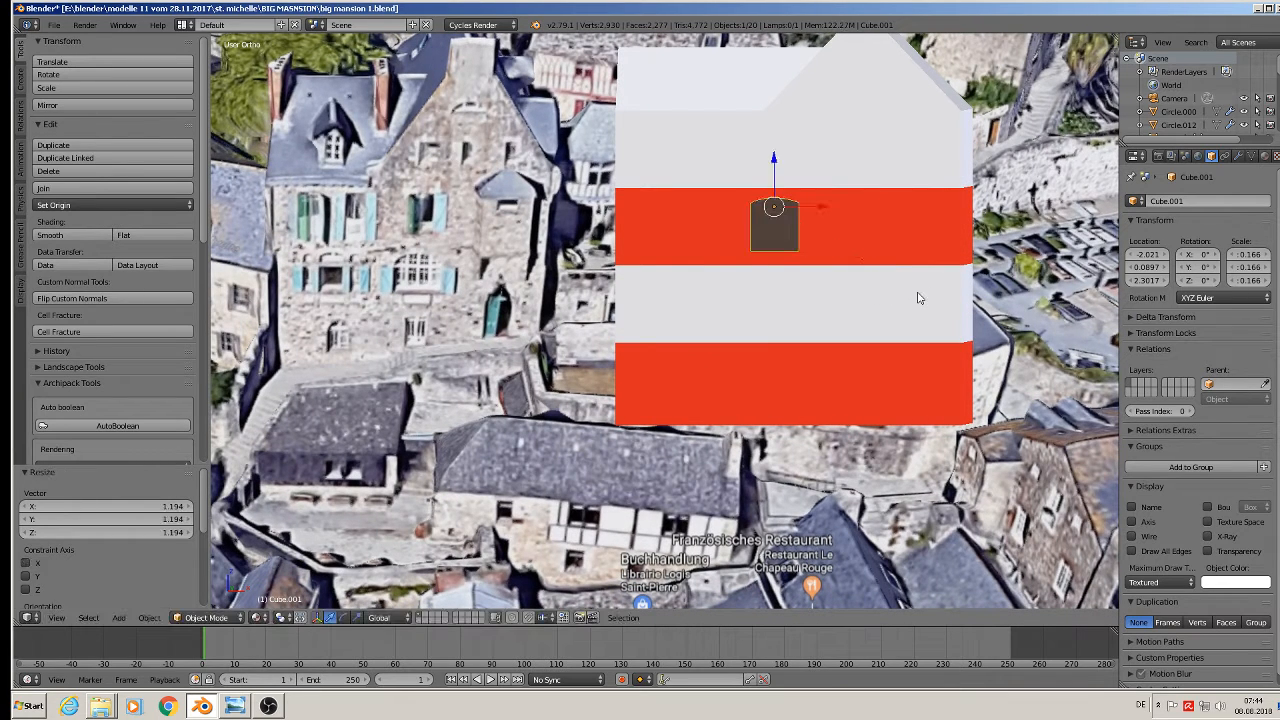
left_click_drag(811, 202, 812, 201)
left_click_drag(812, 201, 830, 199)
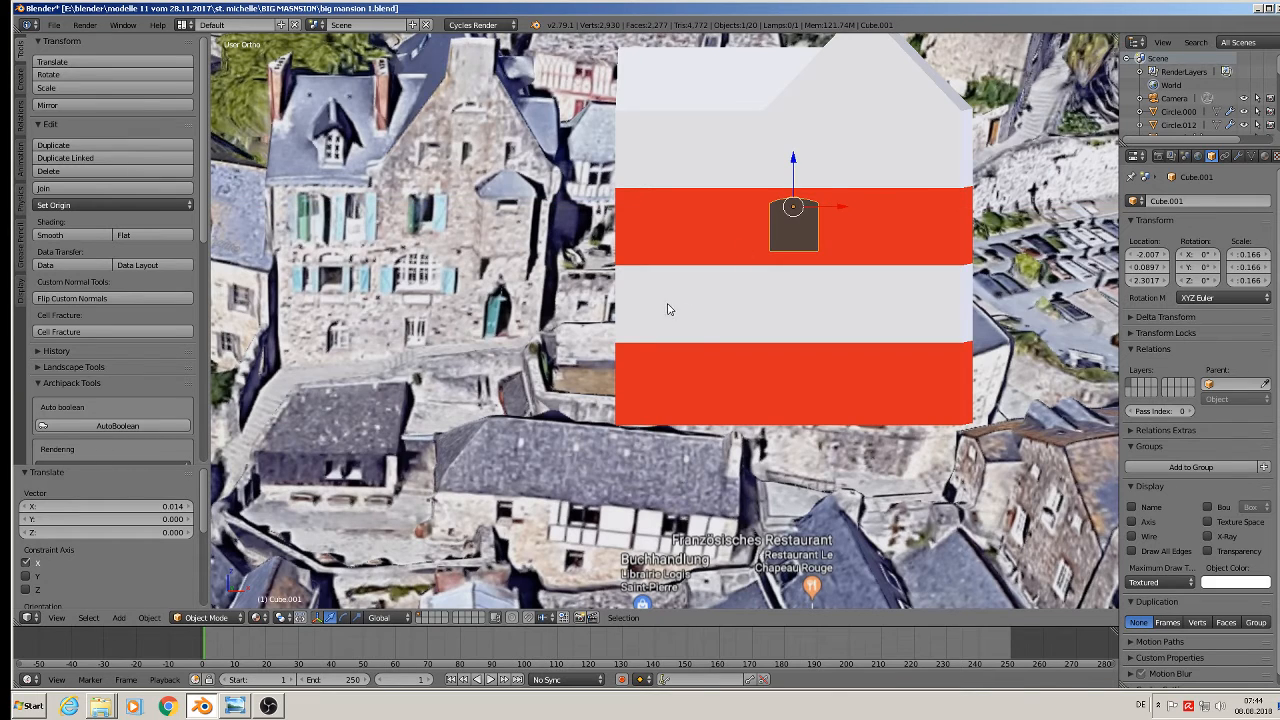
Move the arched block about 2.117 along Y so that it meets the striped house's front wall
middle_click_drag(688, 306, 757, 322)
scroll(757, 322, "down", 8)
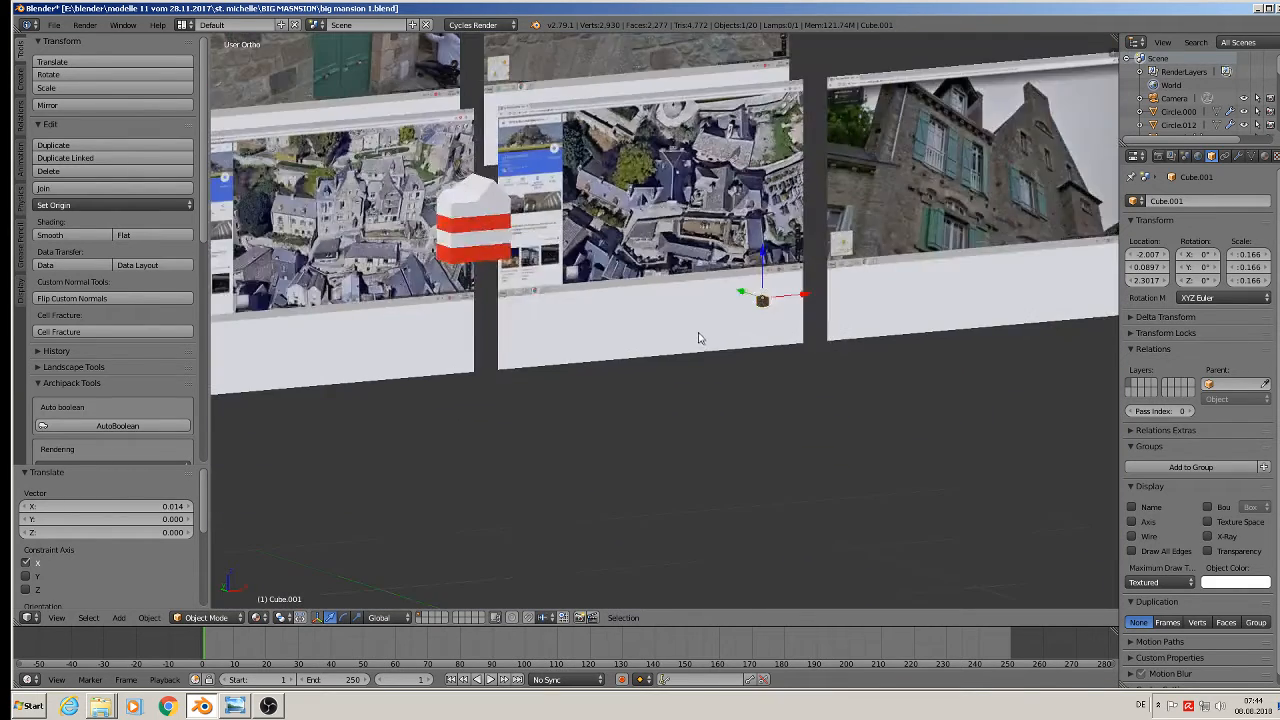
key("g")
key("y")
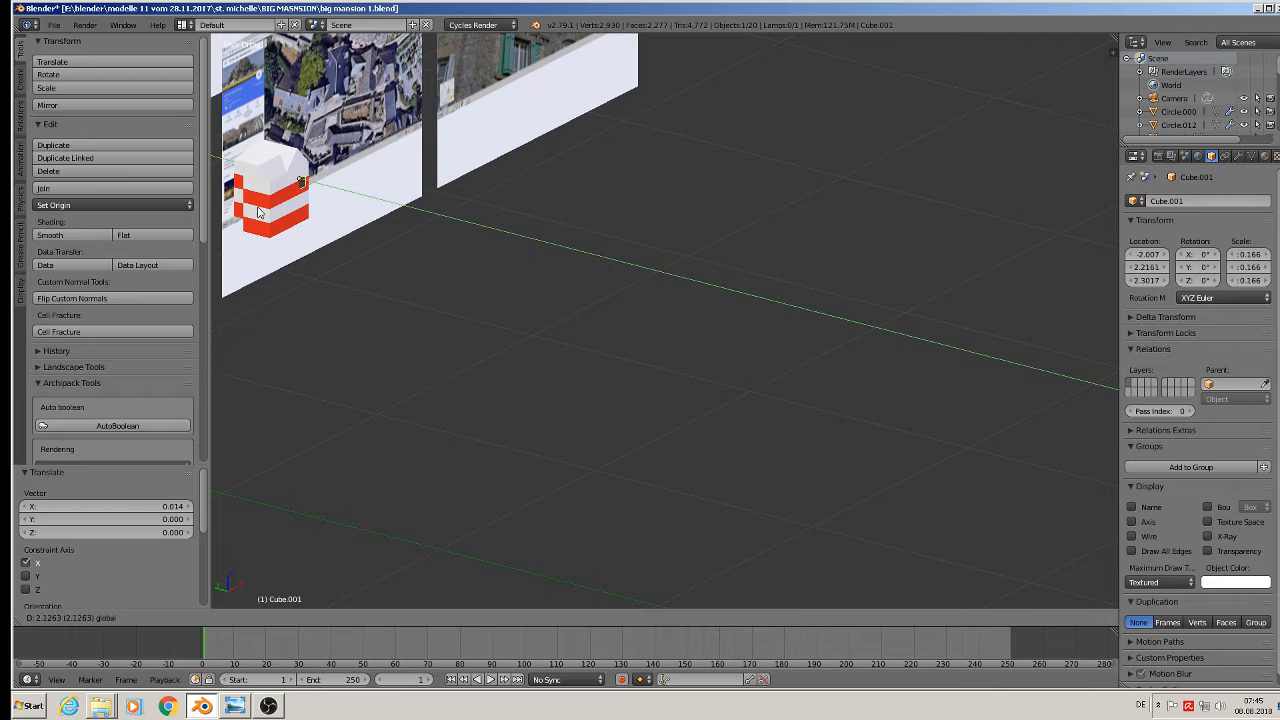
left_click(254, 195)
scroll(249, 182, "up", 1)
scroll(276, 182, "up", 6)
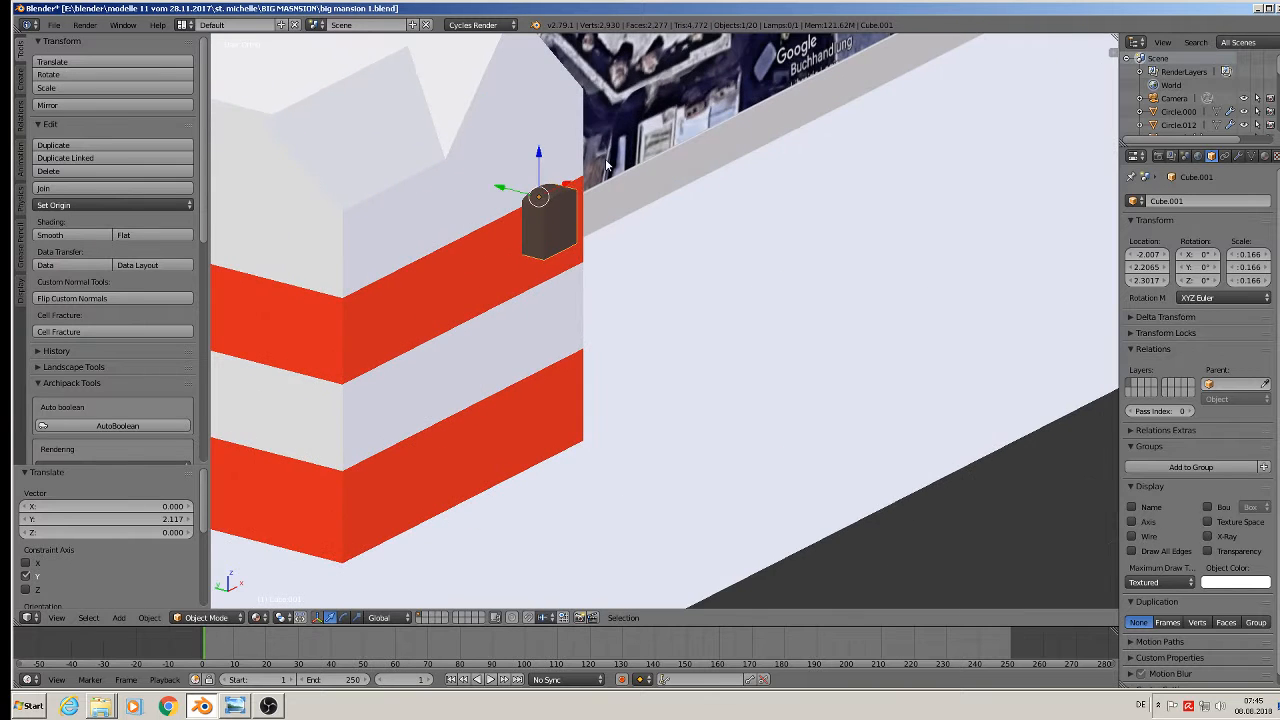
In front view, lower the arched block inside the upper red band to Z about 2.286 and shift it to X about -2.081
key("KP_1")
scroll(537, 218, "up", 3)
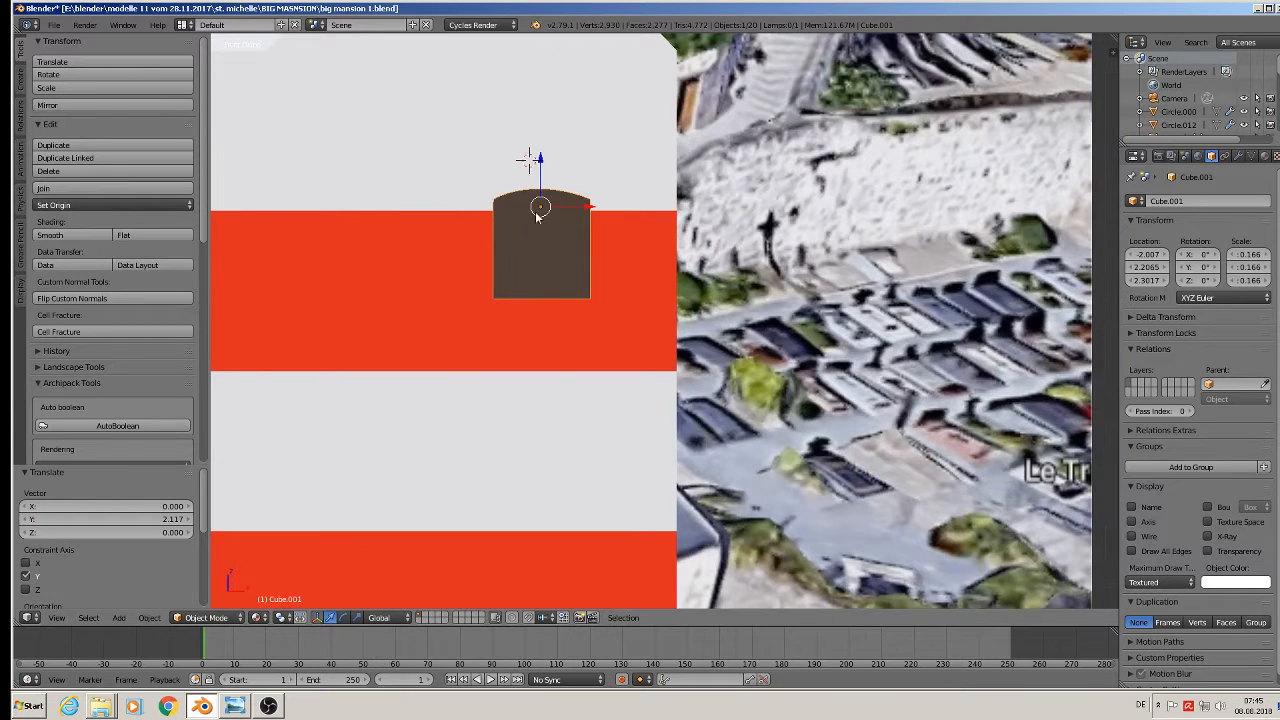
left_click_drag(539, 167, 539, 223)
middle_click_drag(562, 213, 715, 171, "shift")
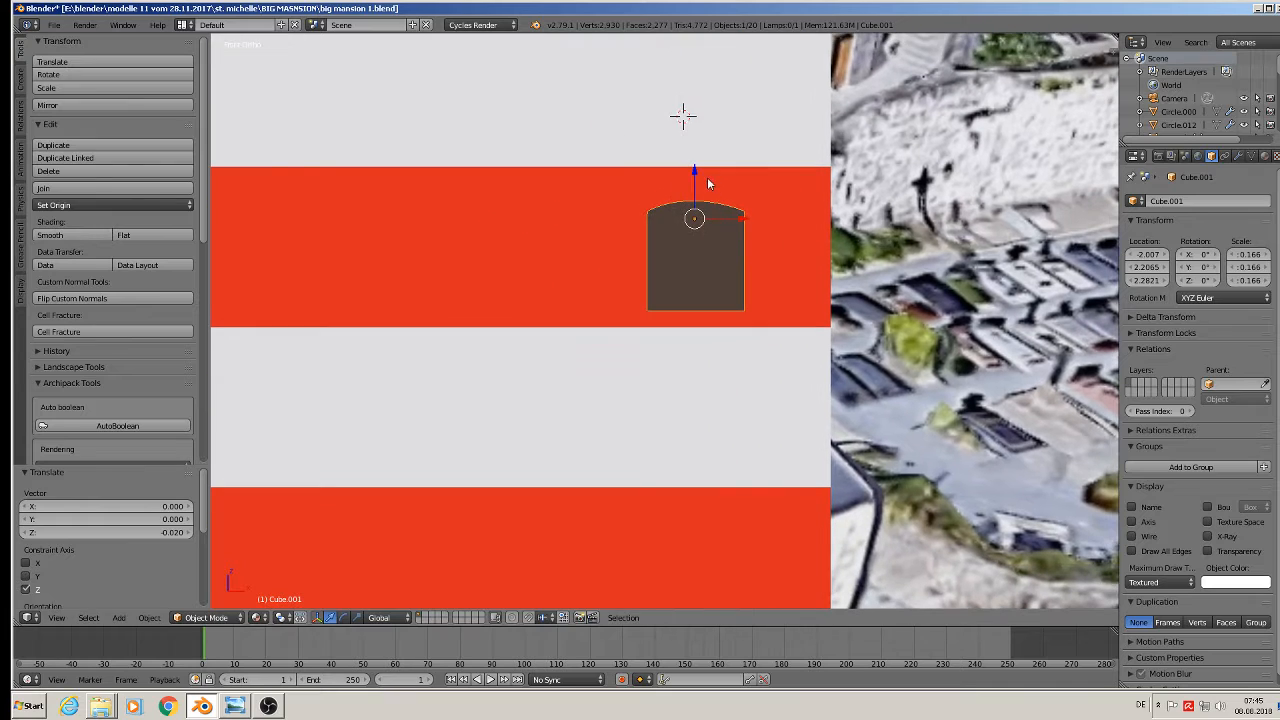
left_click_drag(707, 183, 692, 172)
scroll(692, 204, "down", 5)
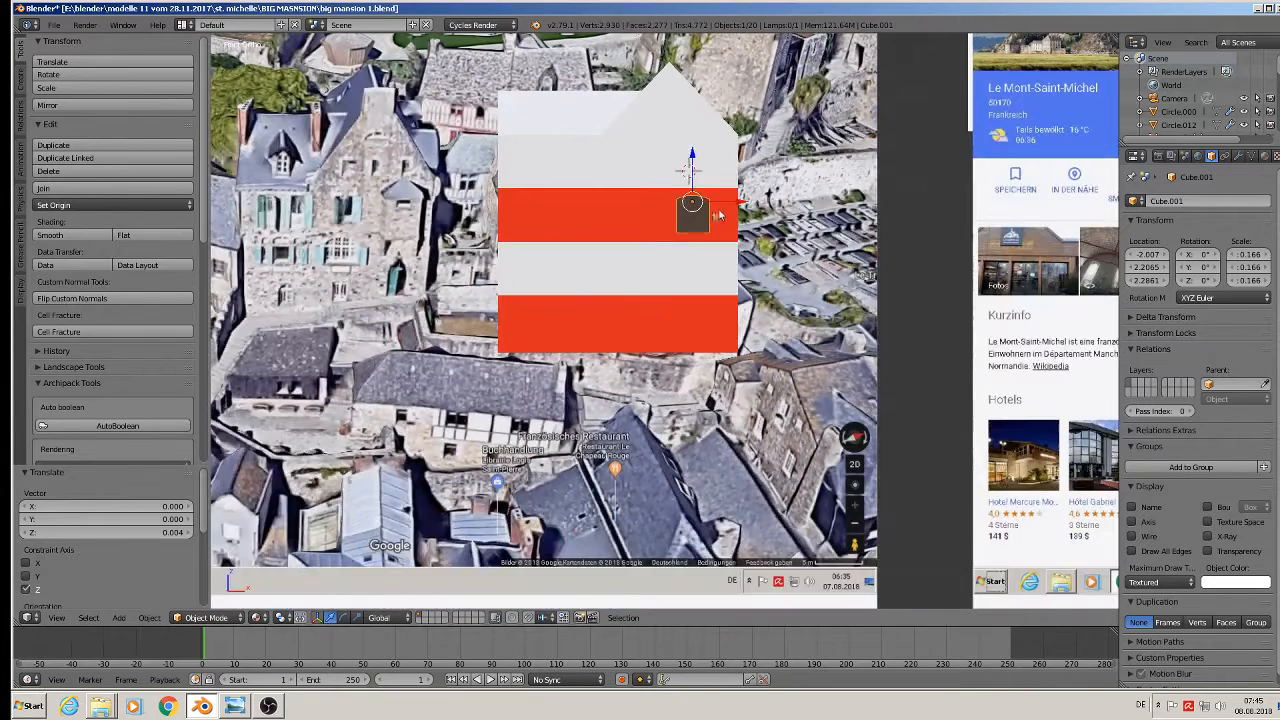
left_click_drag(718, 215, 658, 220)
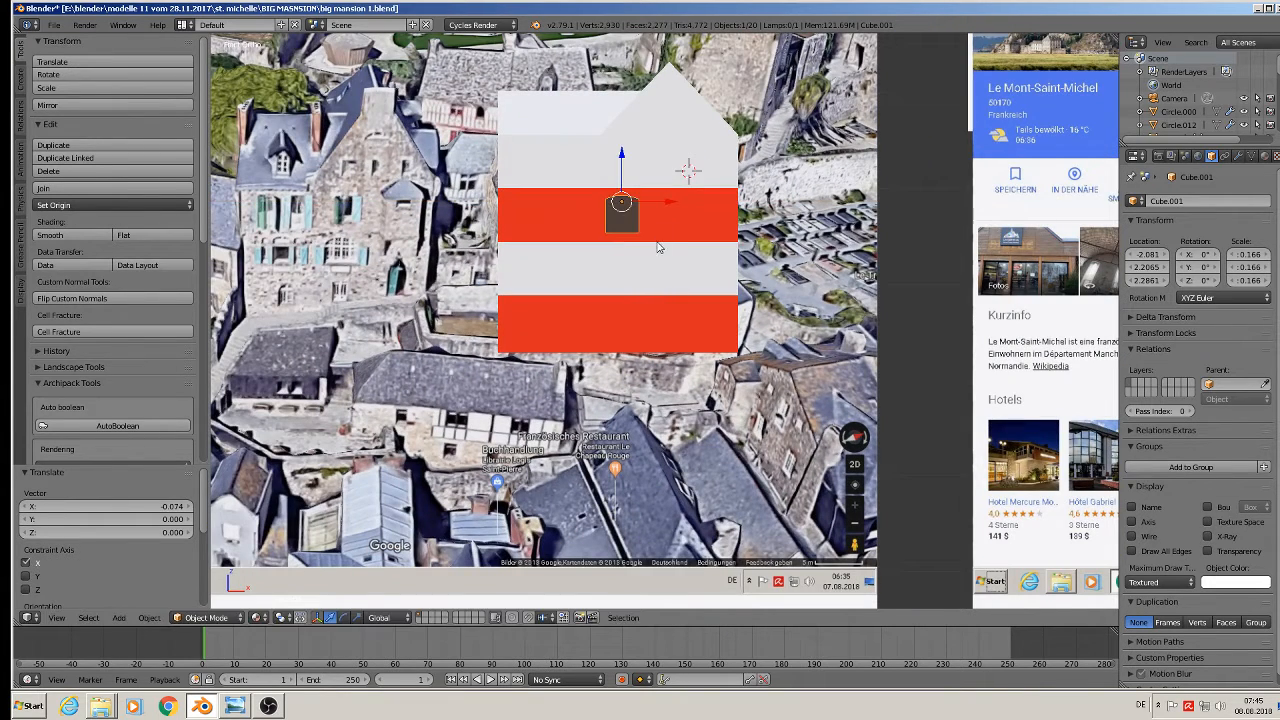
Examine the mansion's window layout and shapes in the aerial and Street View reference photos
middle_click_drag(619, 303, 699, 310, "shift")
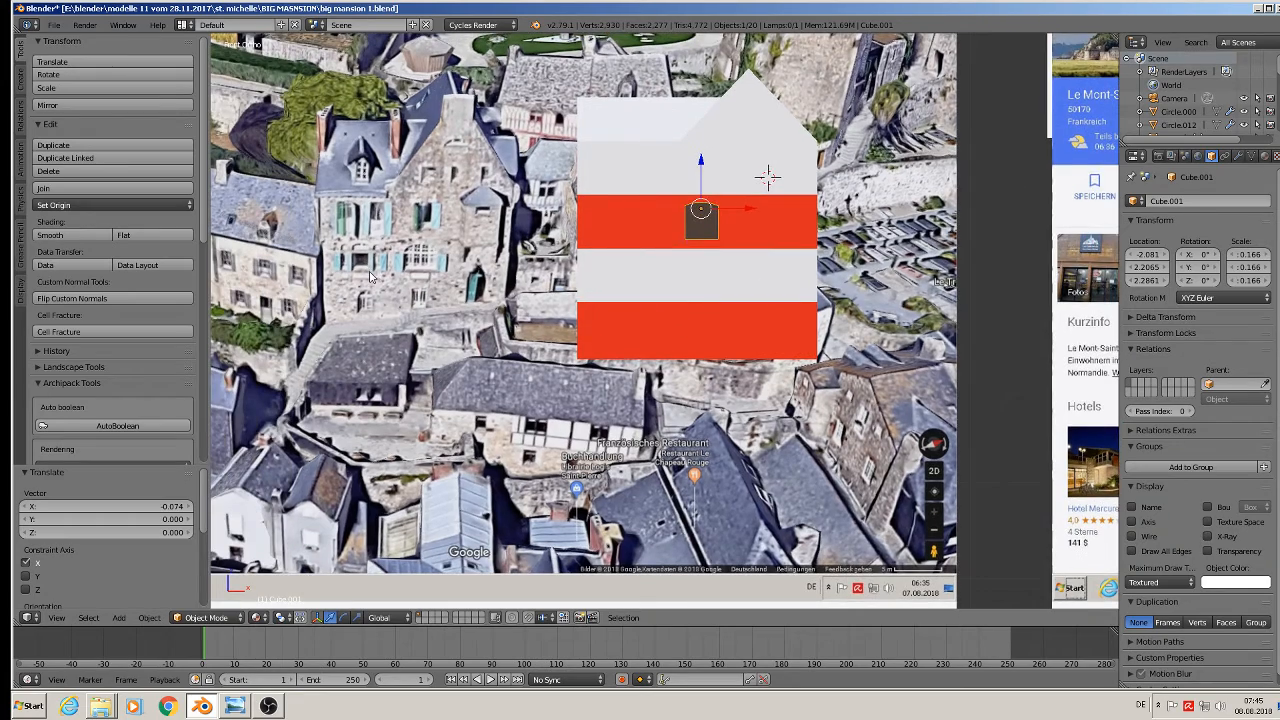
scroll(364, 268, "up", 5)
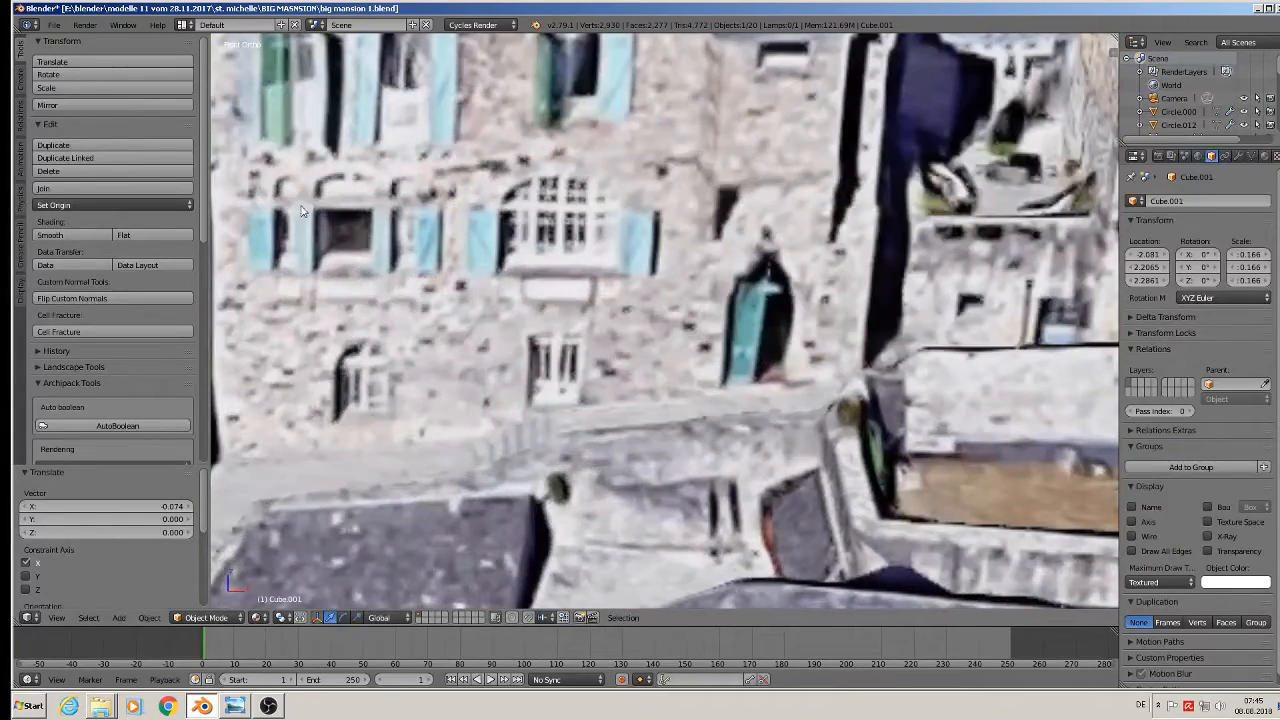
scroll(378, 249, "down", 12)
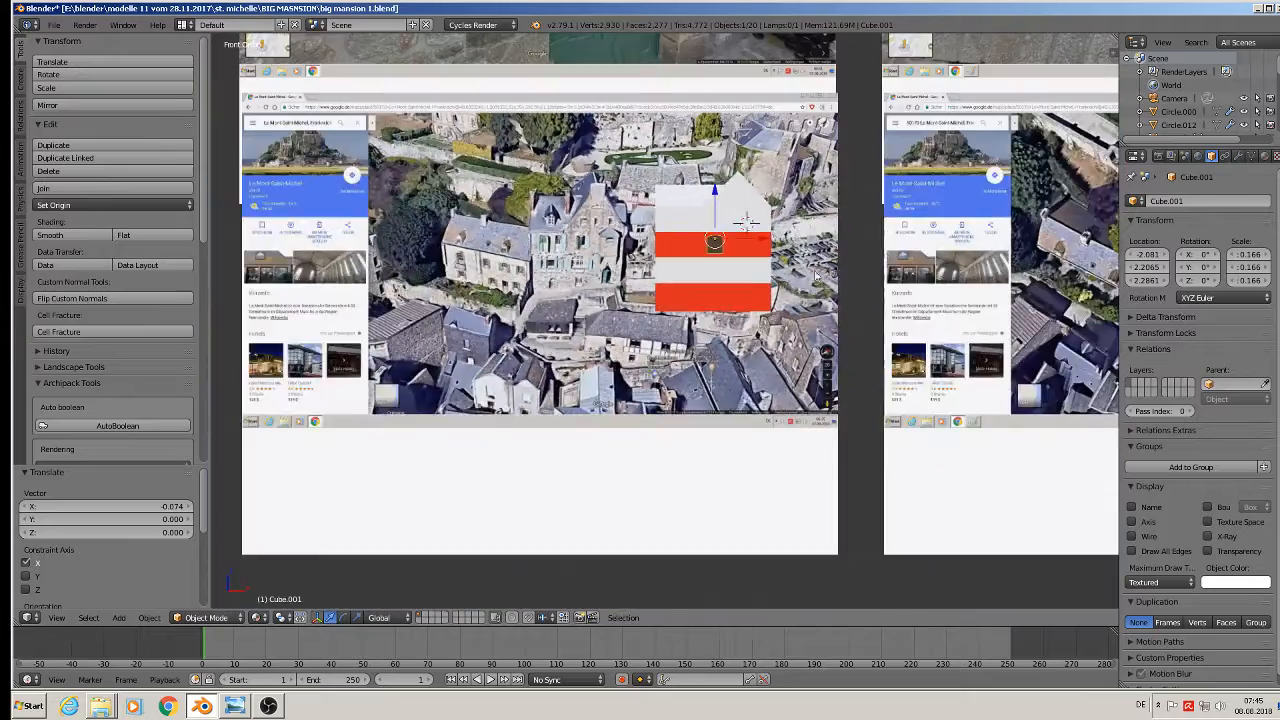
middle_click_drag(890, 252, 465, 560, "shift")
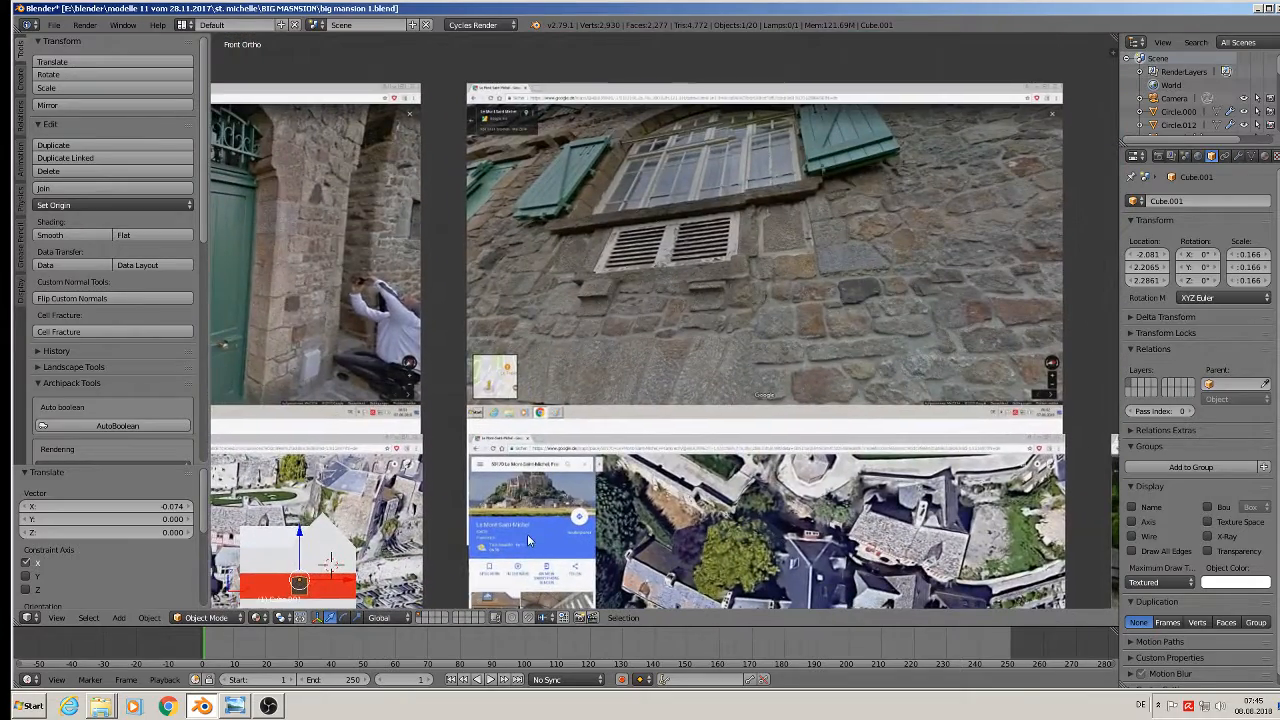
scroll(527, 534, "down", 4)
middle_click_drag(527, 534, 331, 255, "shift")
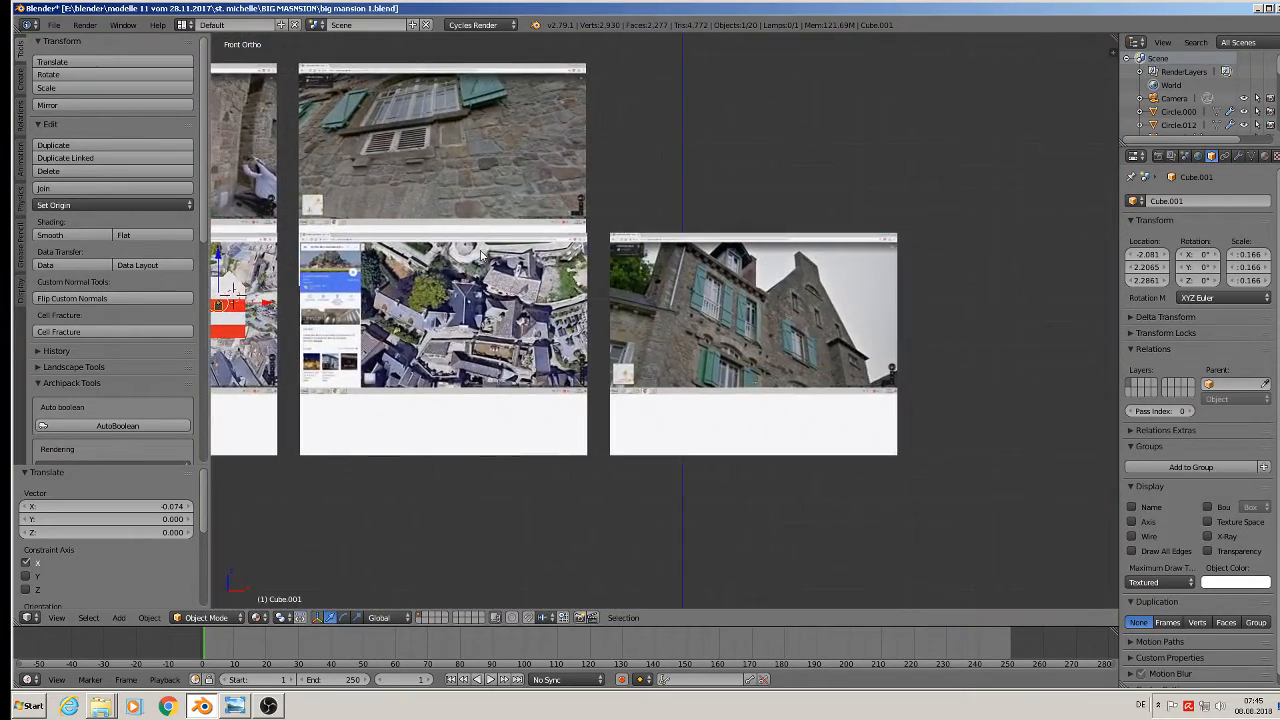
scroll(1017, 407, "up", 4)
middle_click_drag(1018, 406, 672, 207, "shift")
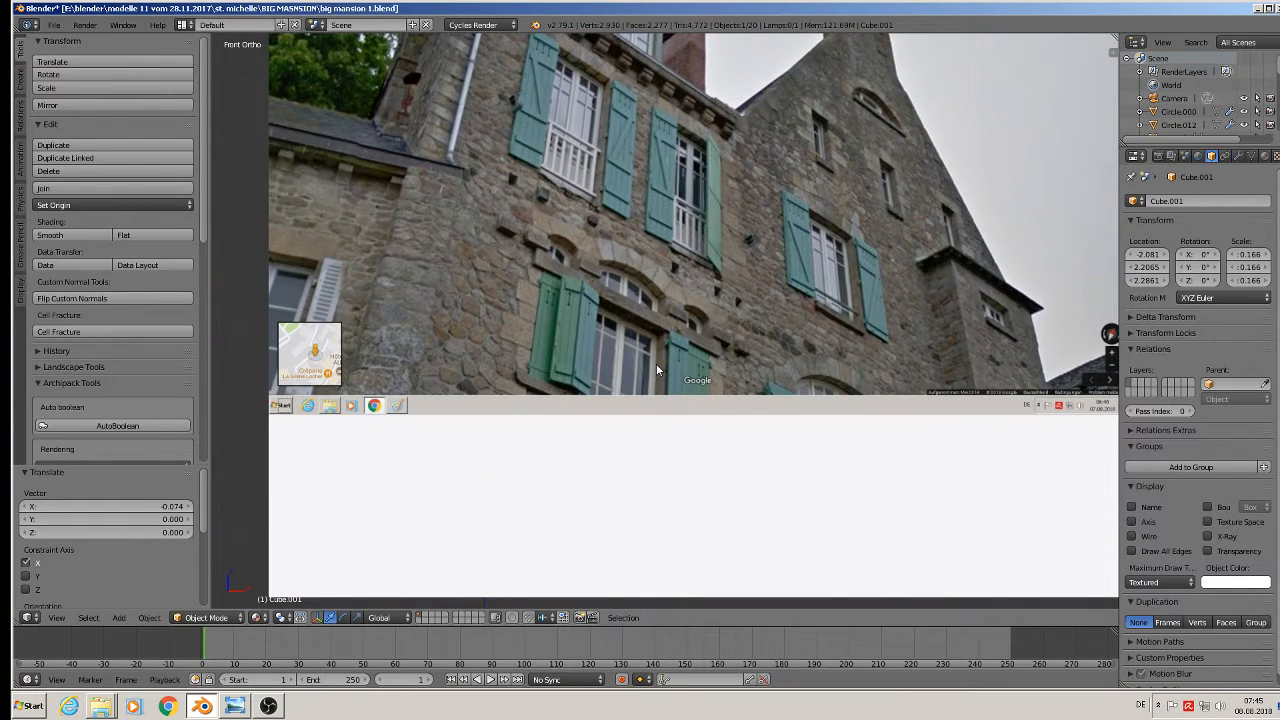
middle_click_drag(656, 363, 618, 296, "shift")
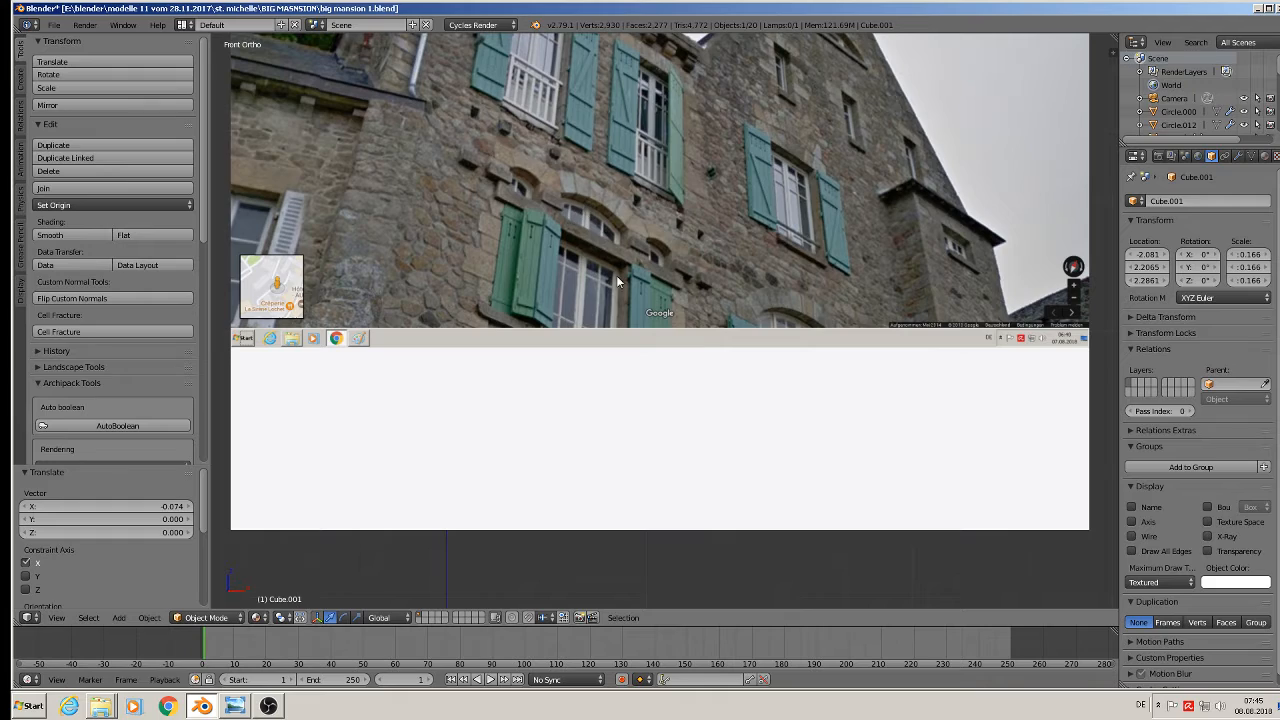
scroll(590, 288, "down", 6)
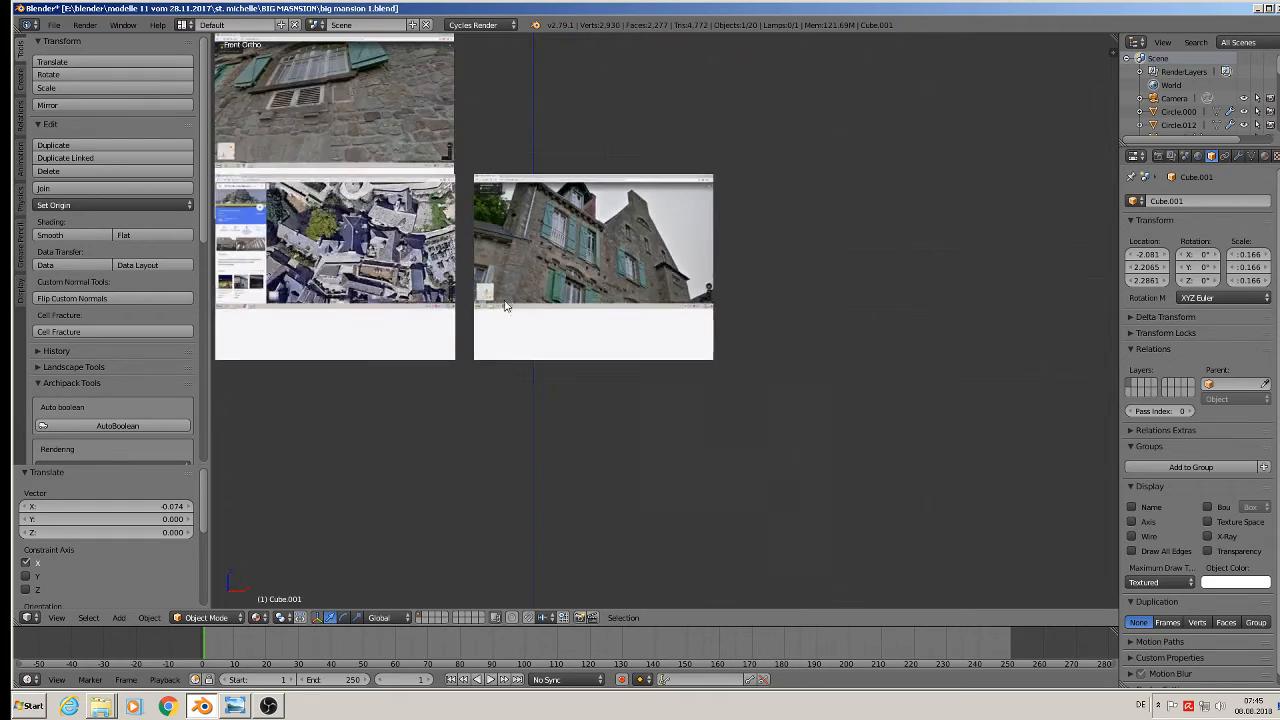
middle_click_drag(503, 306, 975, 267, "shift")
scroll(650, 212, "up", 7)
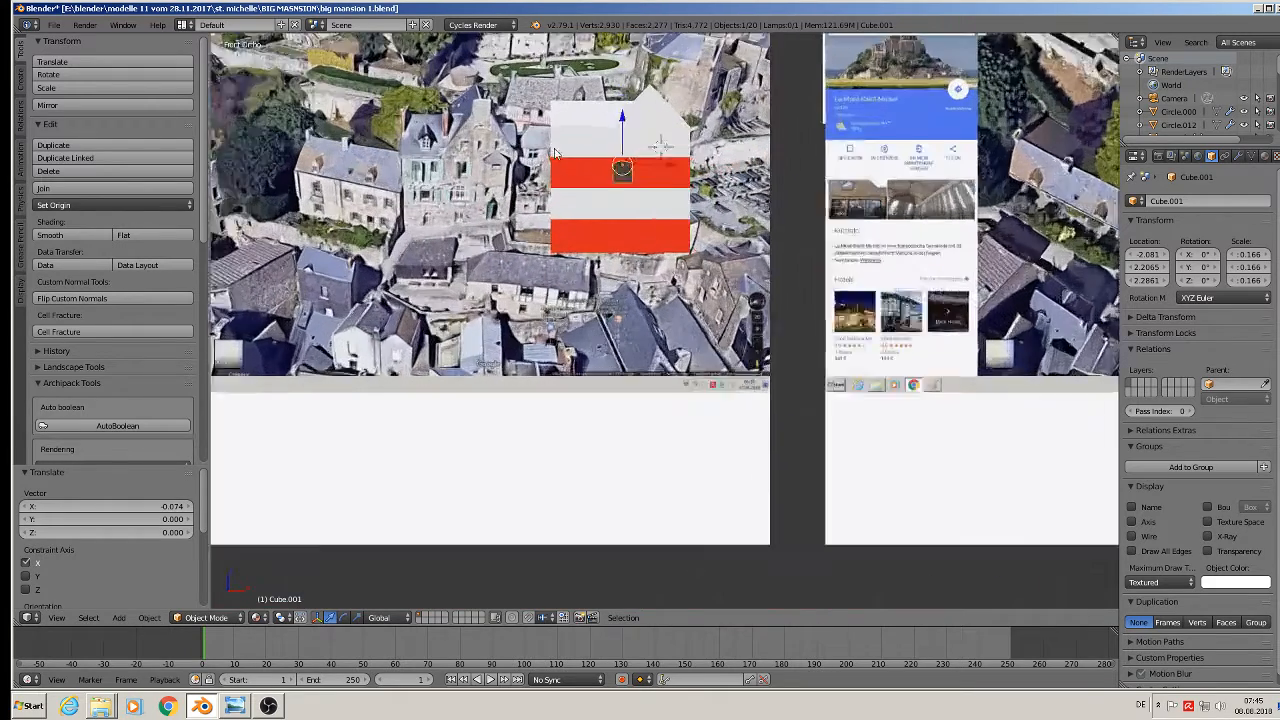
Duplicate the narrow brown arched block and place the copy over the striped house's side nearest the mansion photo
scroll(569, 362, "down", 6)
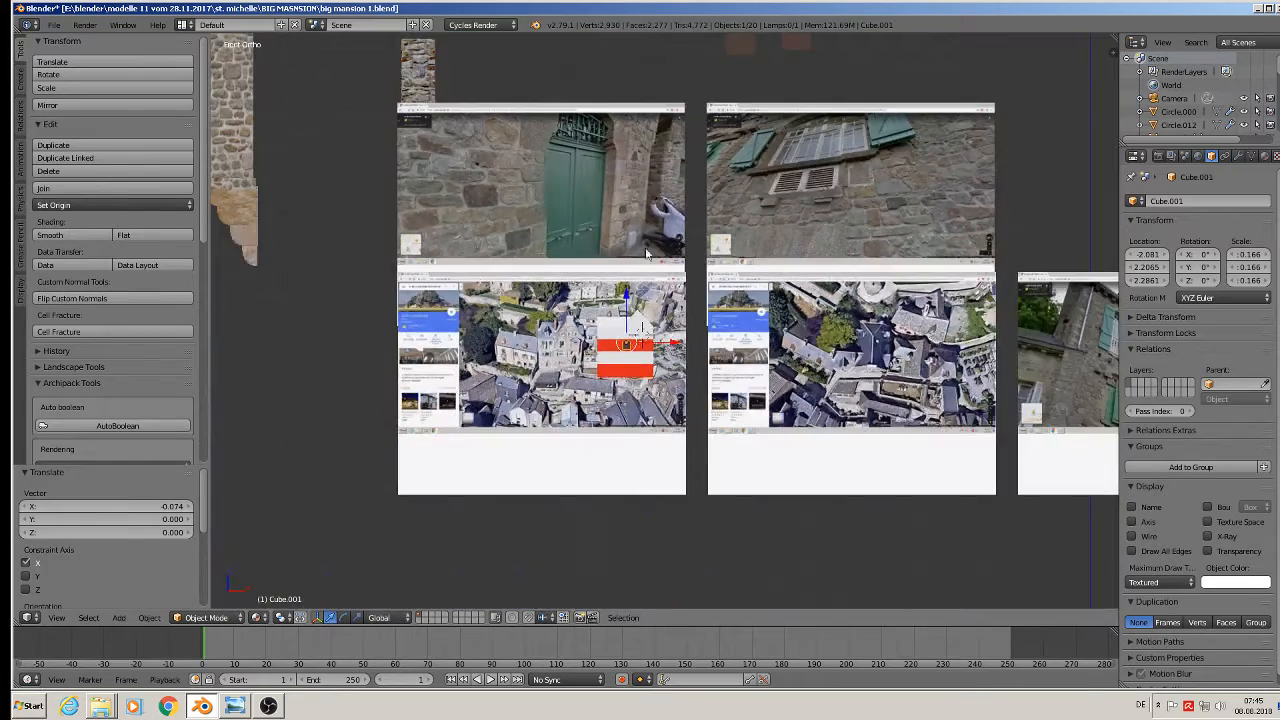
middle_click_drag(670, 197, 670, 245, "shift")
right_click(746, 86)
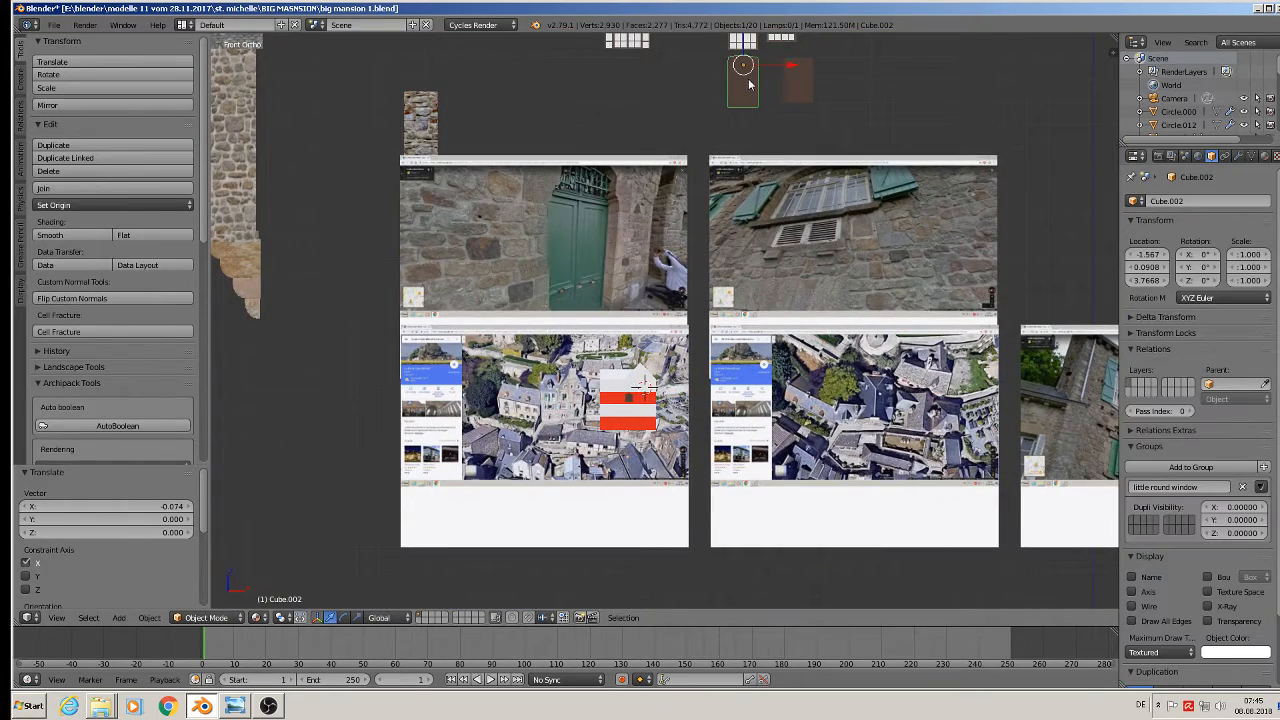
key("shift+d")
left_click(608, 418)
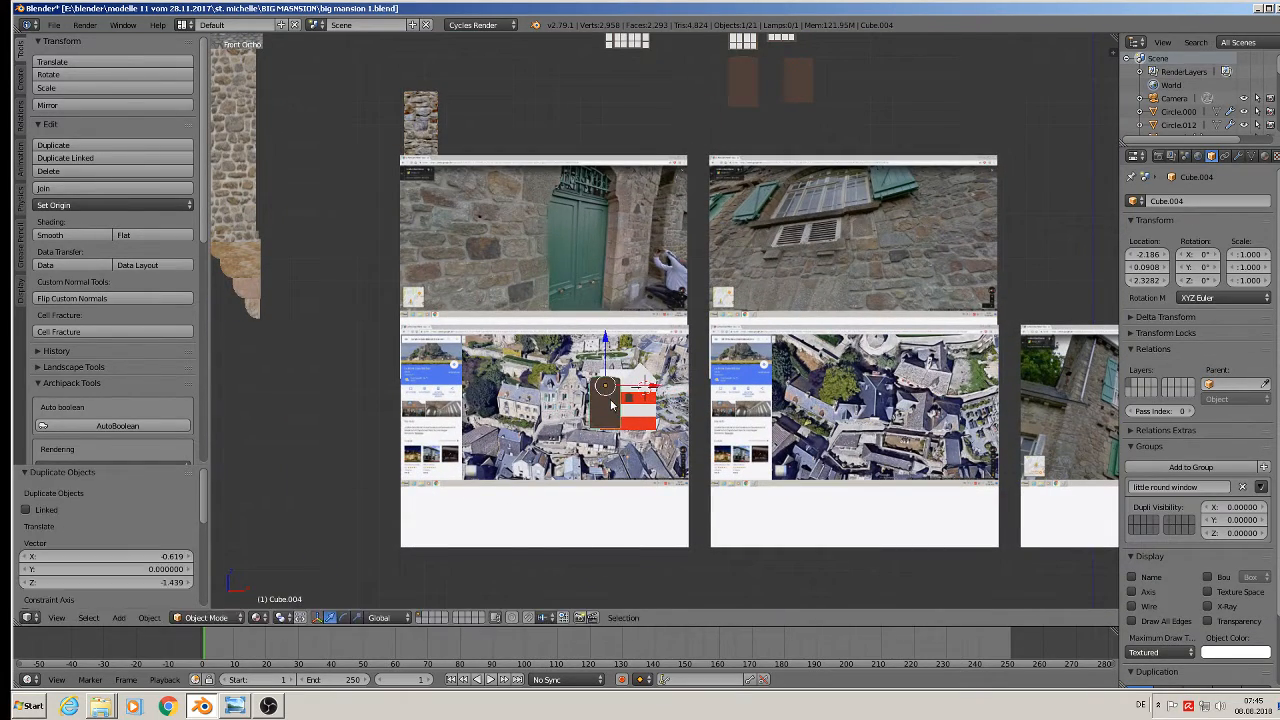
Scale the duplicated narrow arched block down to about 0.145 to suit the striped house
scroll(618, 412, "up", 4)
scroll(618, 412, "up", 2)
key("s")
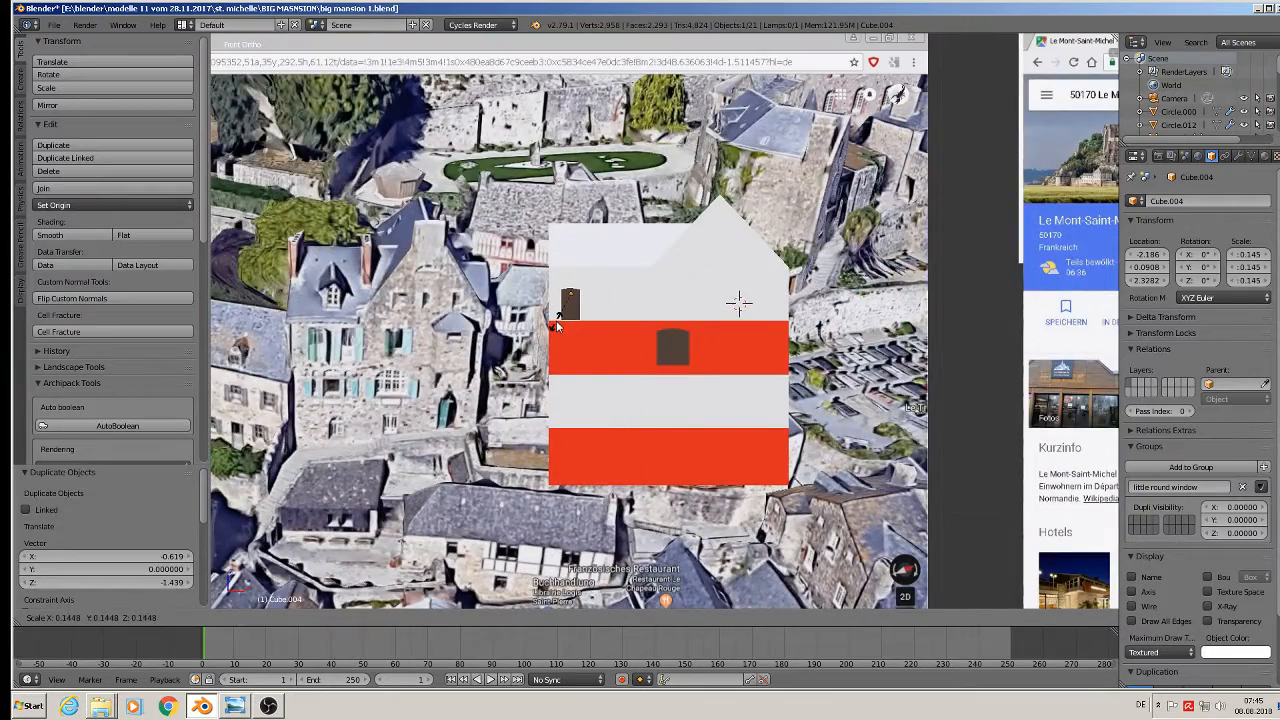
left_click(560, 325)
Position the narrow arched block in the upper red band level with the wider one, at X about -2.163 and Z about 2.284
scroll(563, 330, "up", 2)
key("g")
key("z")
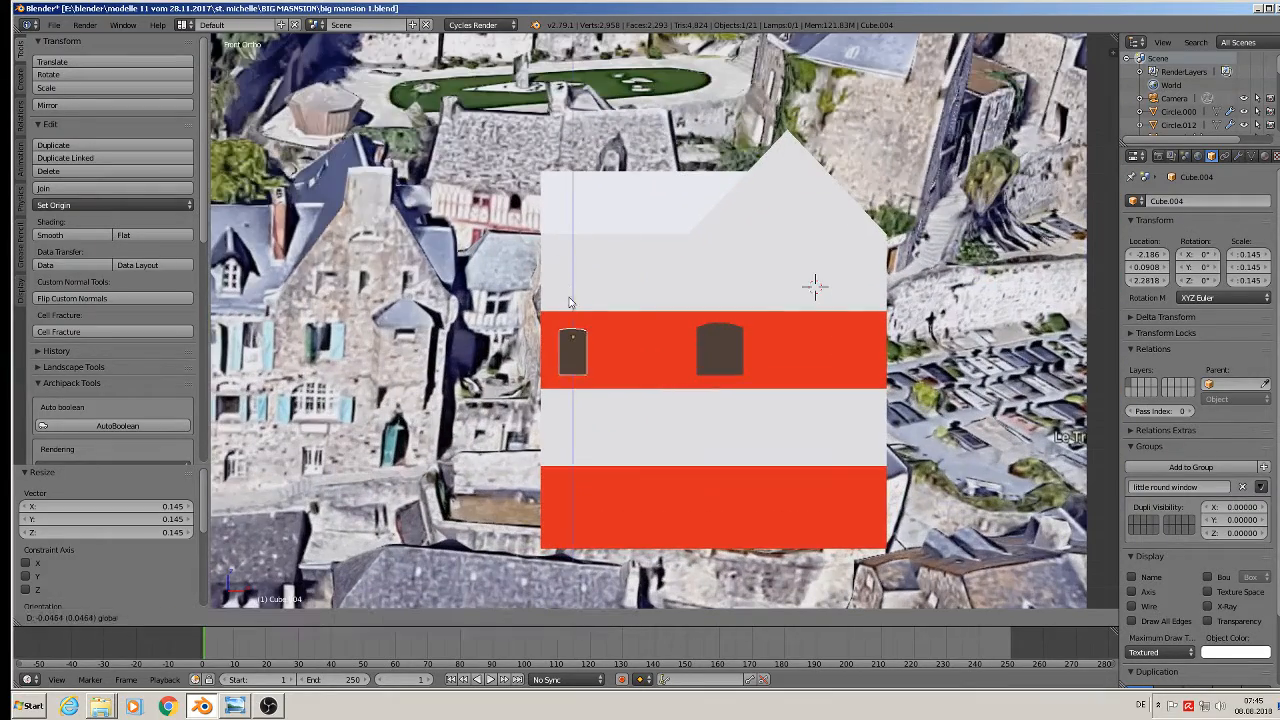
left_click(576, 300)
key("g")
key("x")
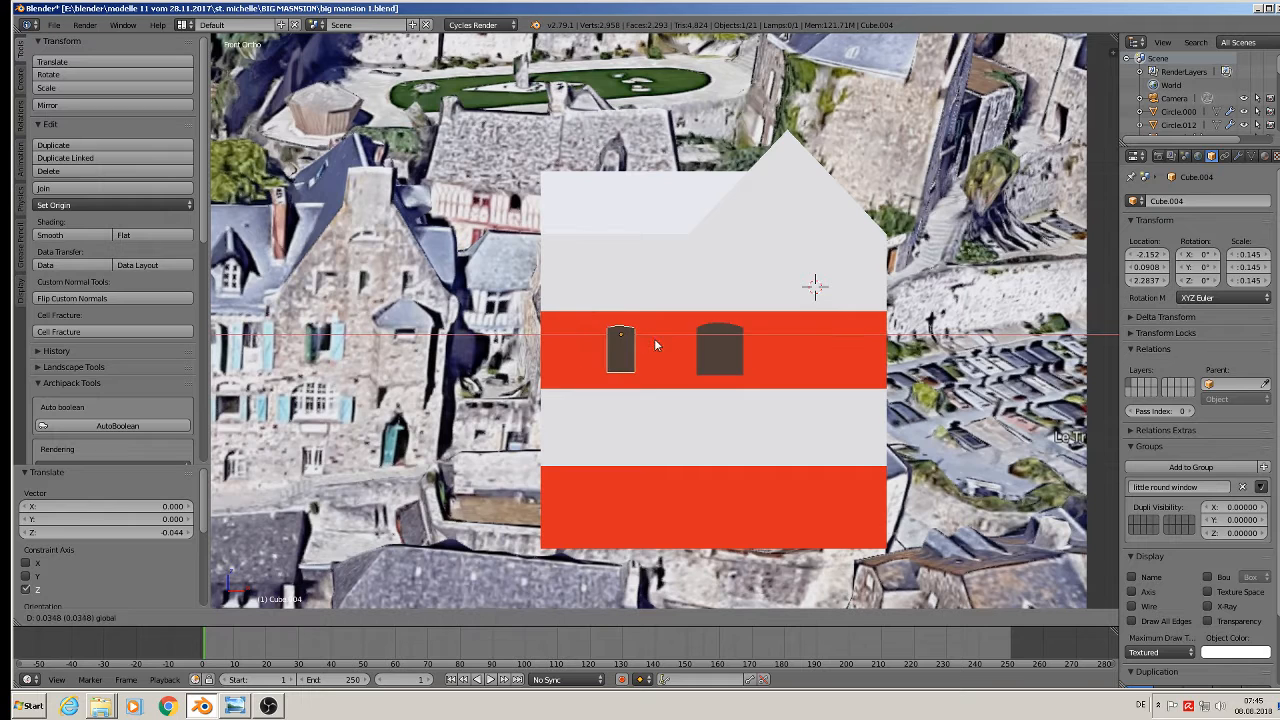
left_click(639, 344)
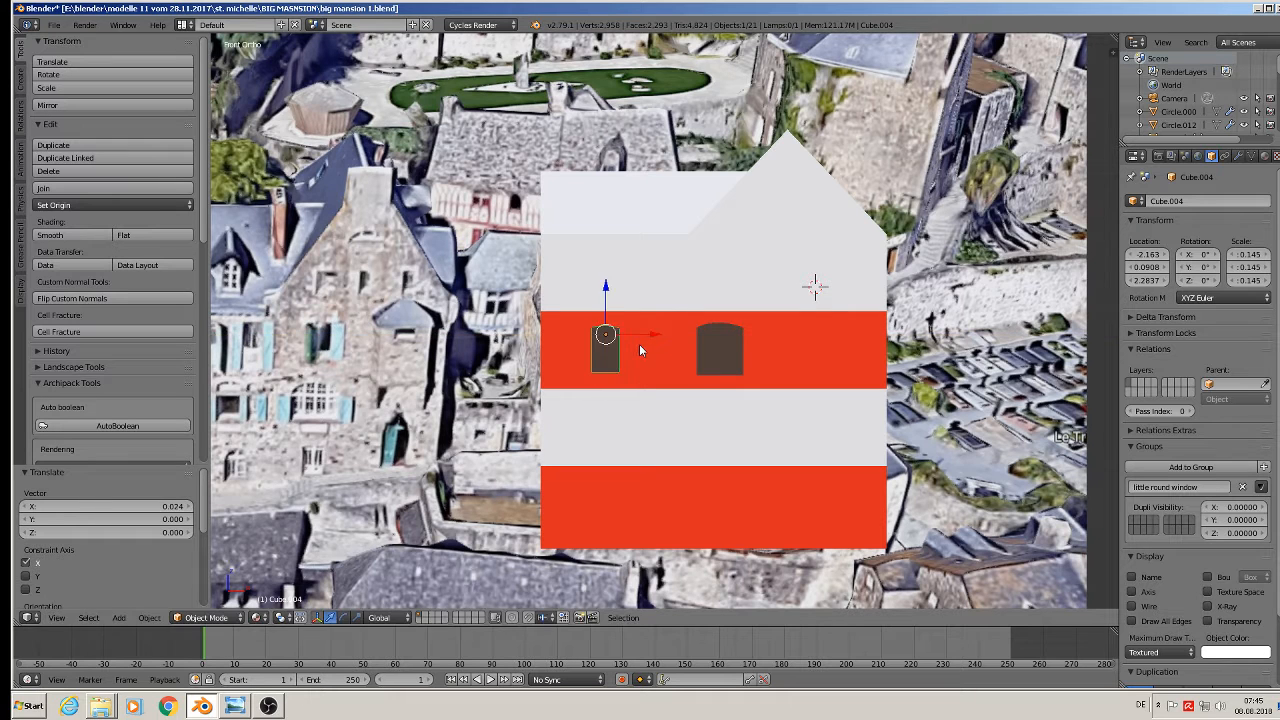
middle_click_drag(640, 366, 828, 348, "shift")
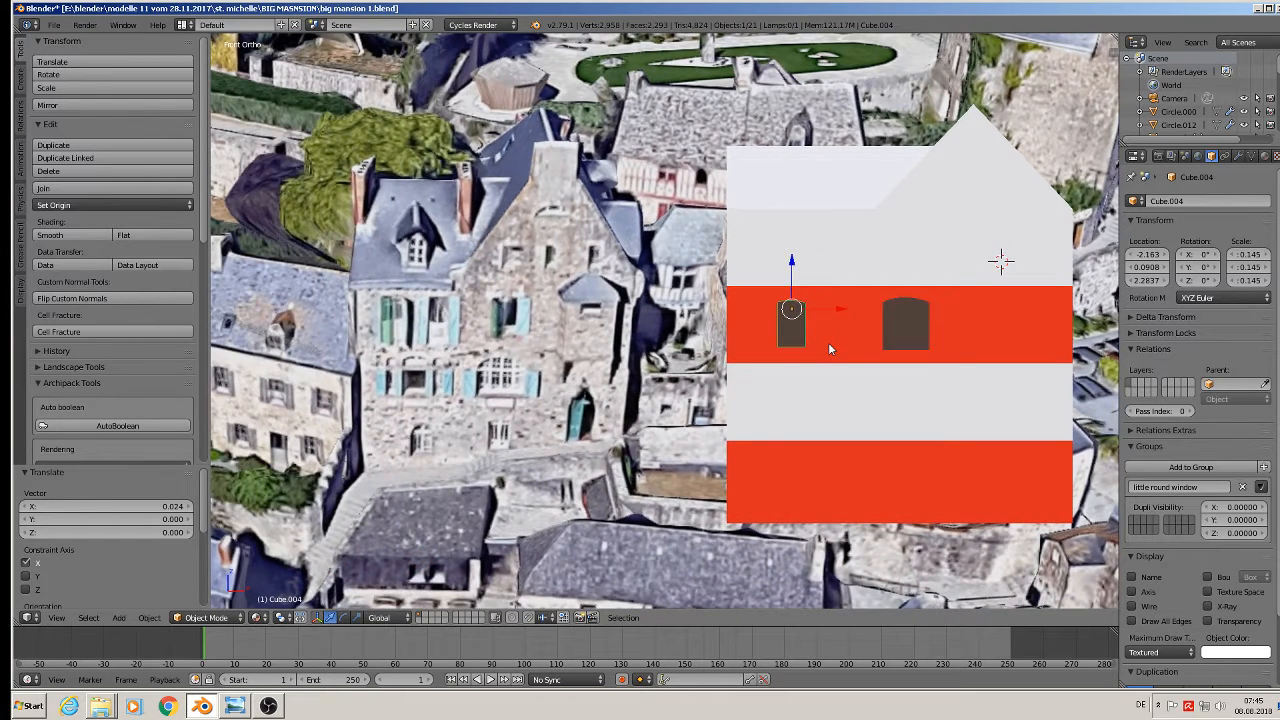
scroll(844, 314, "down", 6)
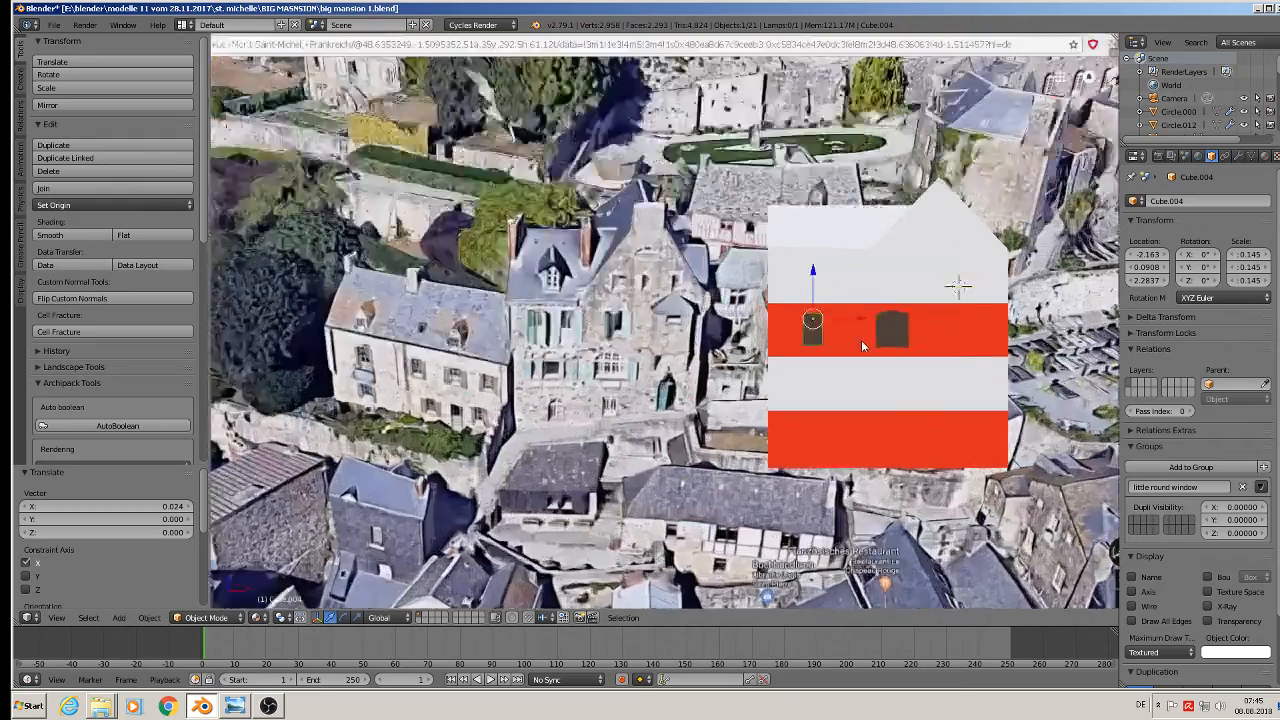
scroll(757, 375, "down", 1)
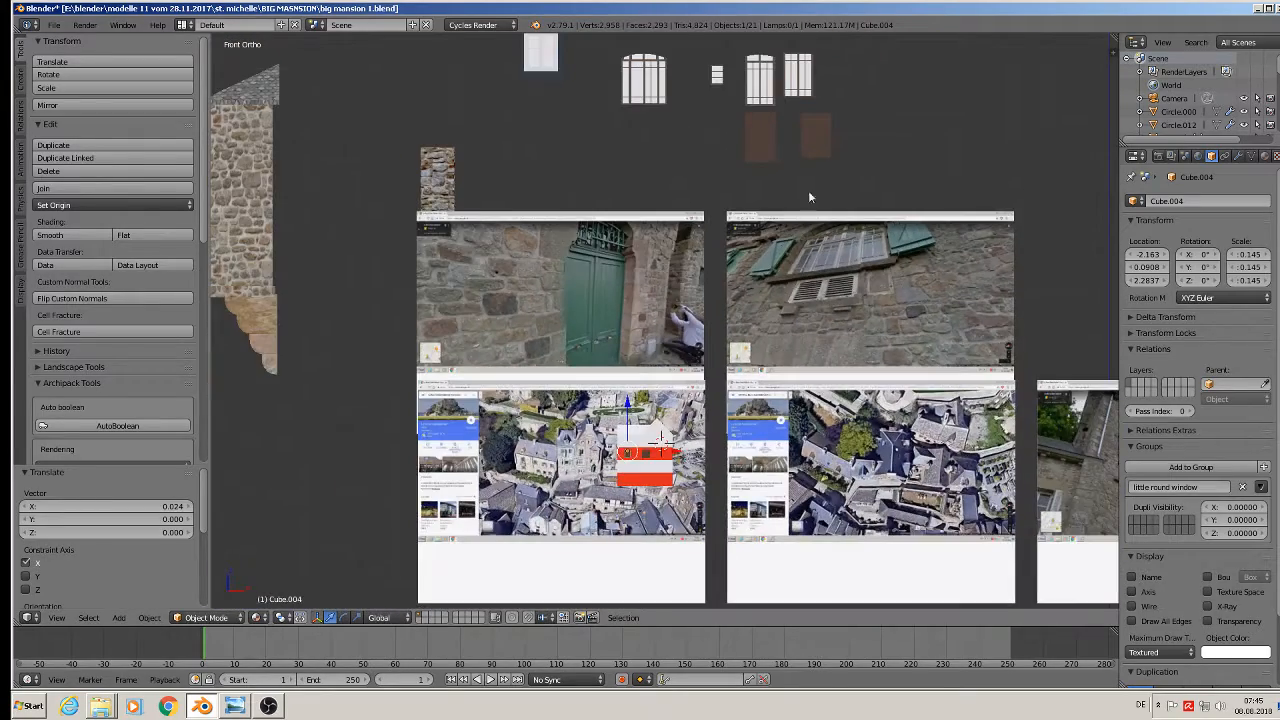
Duplicate the rectangular brown block onto the striped house and scale the copy down to about 0.181
right_click(814, 138)
key("shift+d")
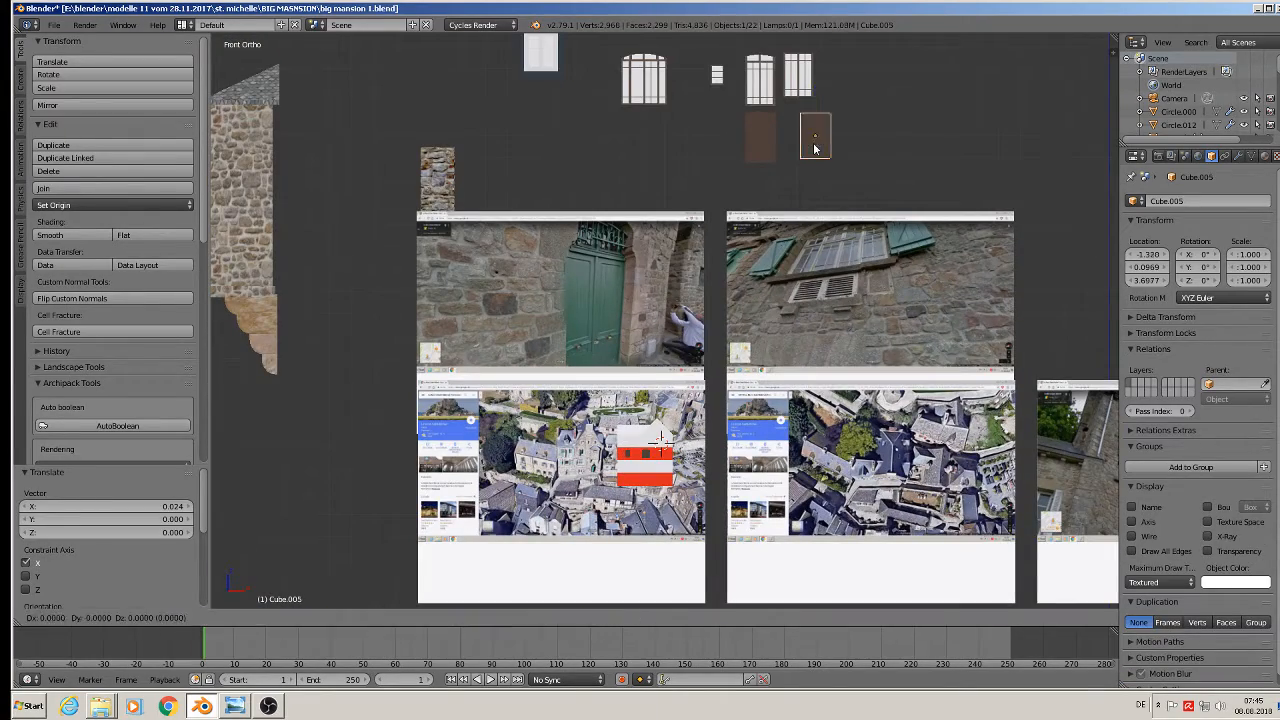
left_click(628, 478)
key("KP_Decimal")
key("s")
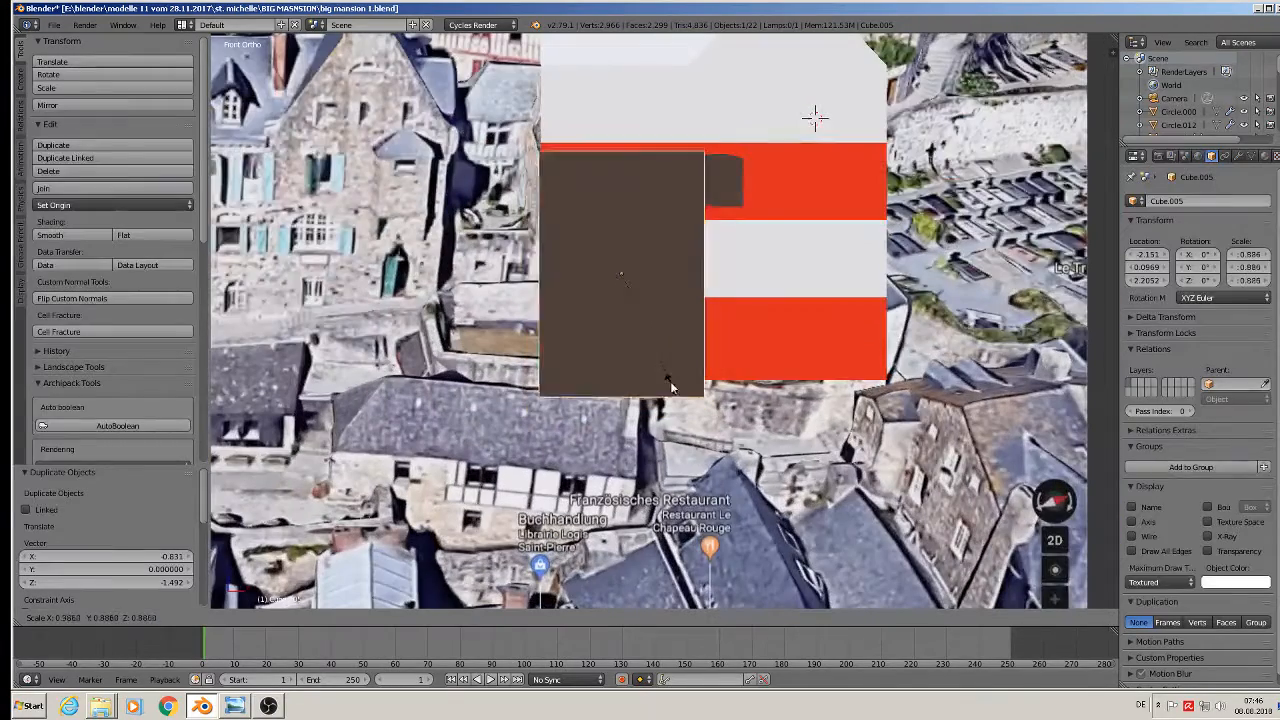
left_click(618, 297)
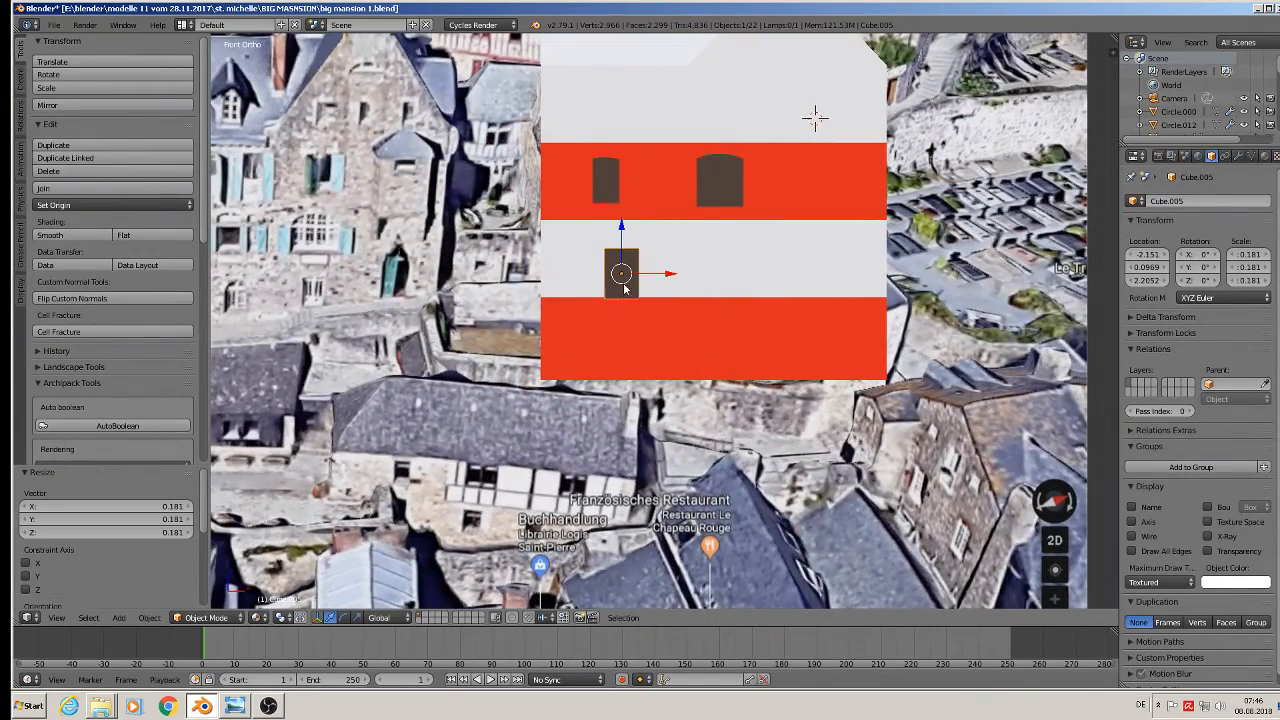
Place the rectangular block beside the narrow arched one in the upper red band at X about -2.140, scaled to about 0.149
key("g")
left_click(647, 183)
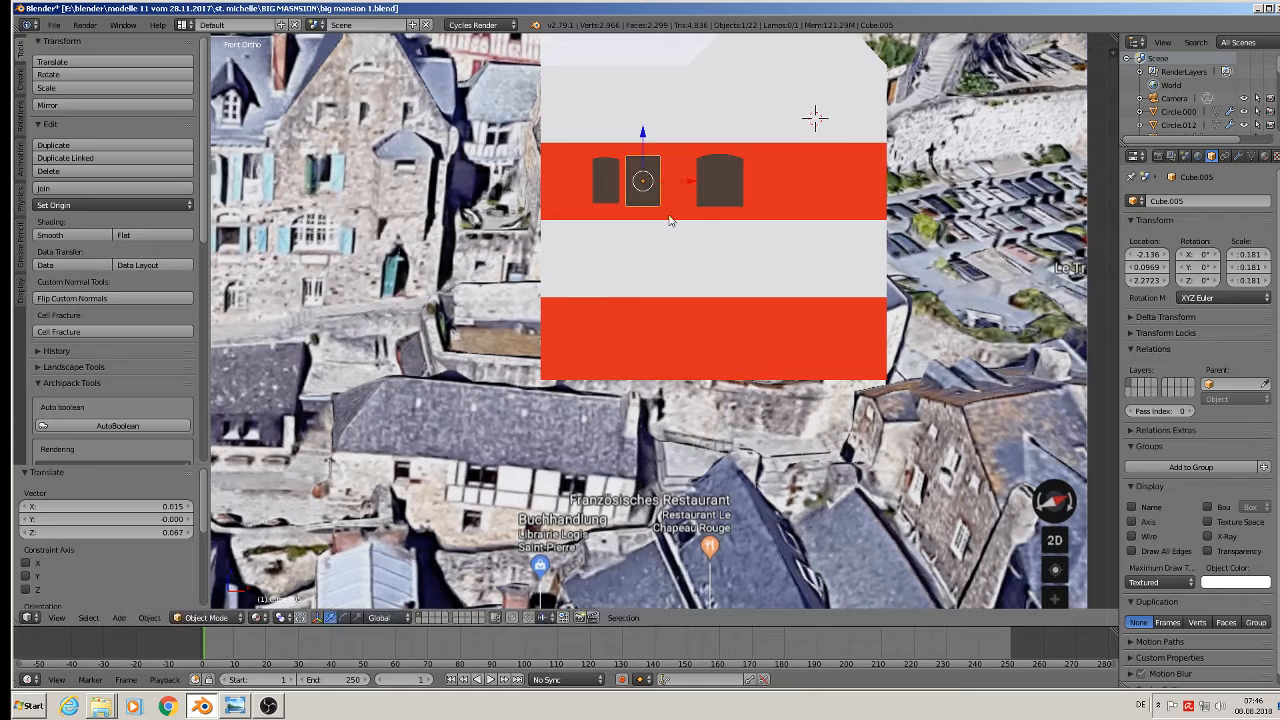
key("s")
left_click(670, 218)
scroll(646, 211, "up", 3)
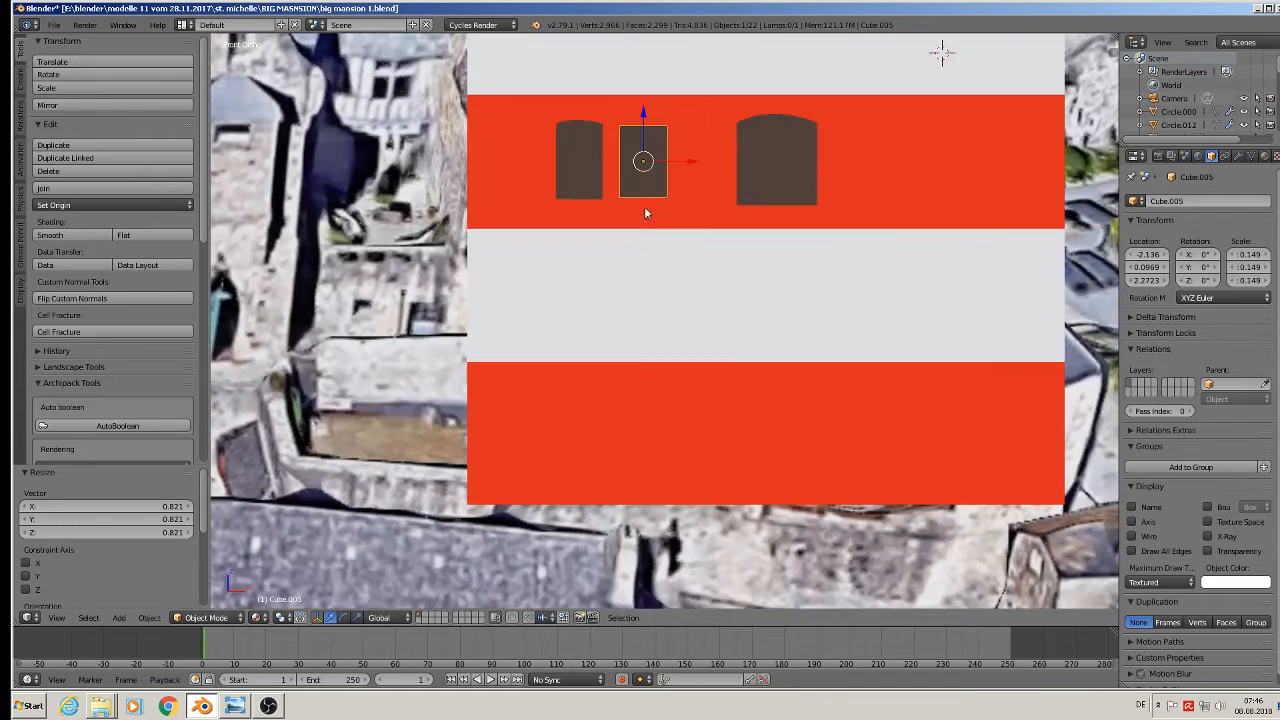
middle_click_drag(655, 232, 861, 202, "shift")
scroll(914, 211, "down", 3)
scroll(917, 211, "up", 1)
scroll(914, 211, "up", 1)
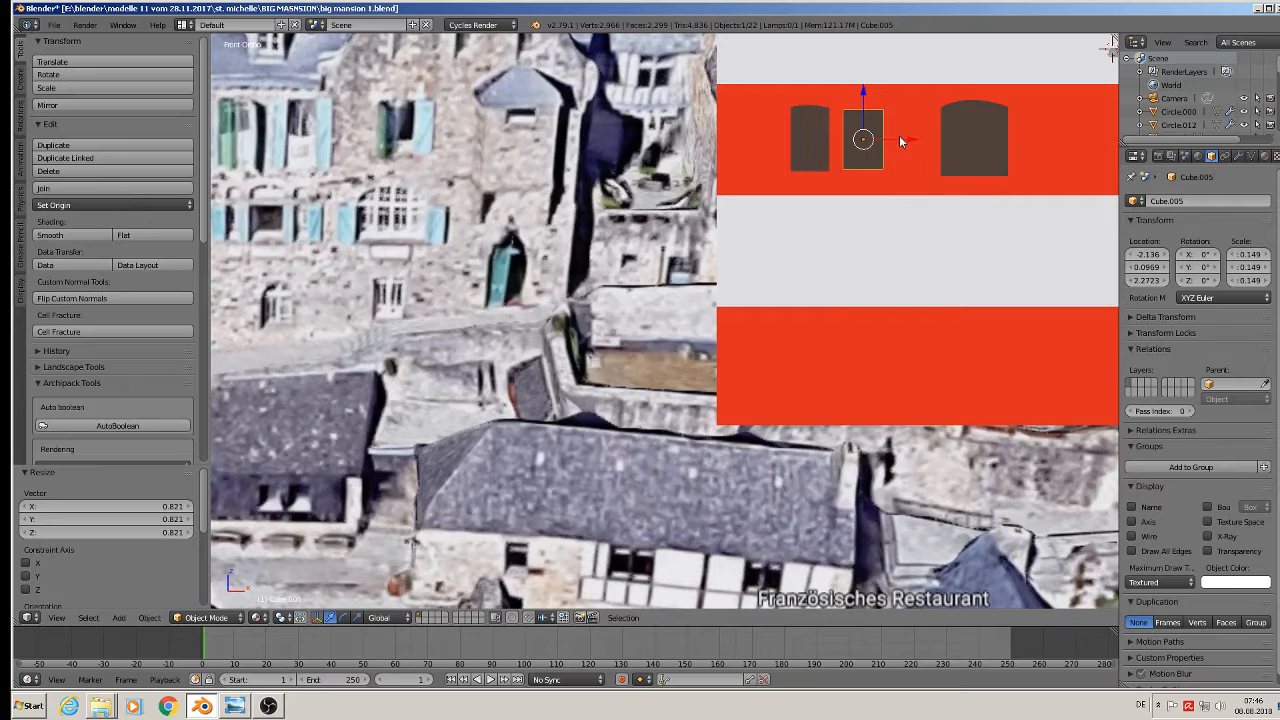
left_click_drag(901, 142, 893, 142)
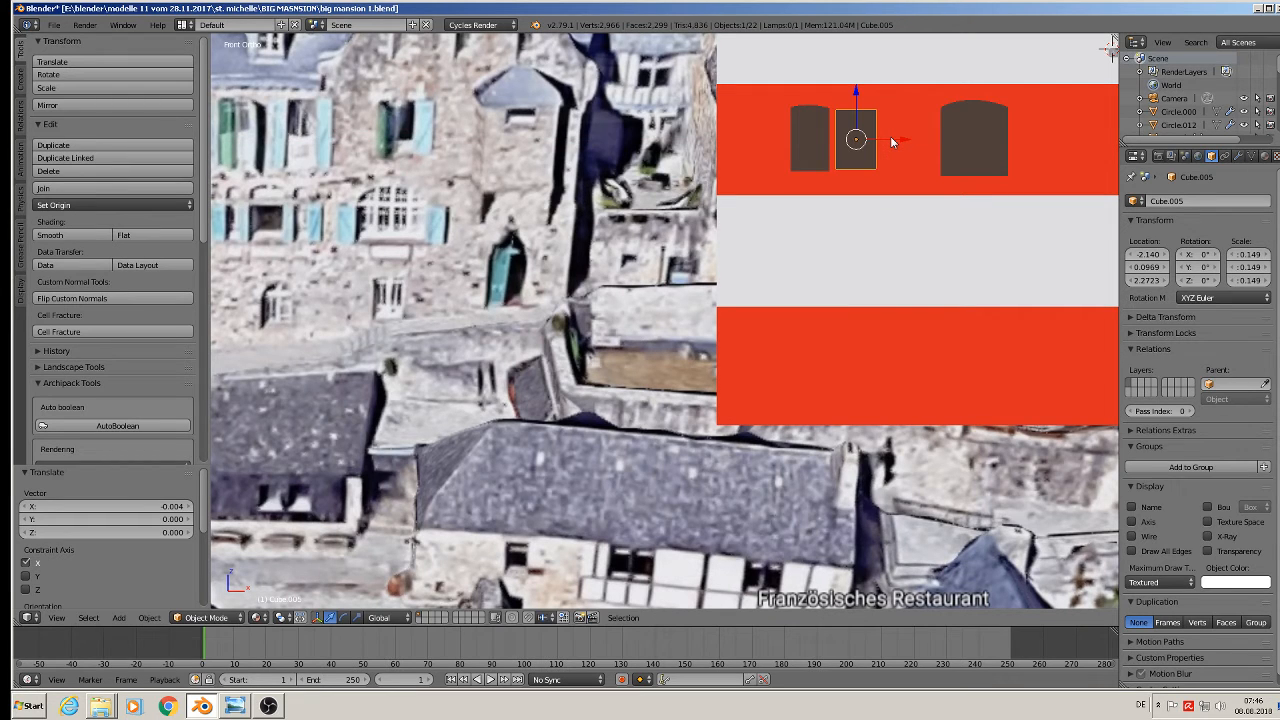
Narrow the rectangular block to an X scale of about 0.124 and shift it to X about -2.141, Z about 2.271
key("s")
key("x")
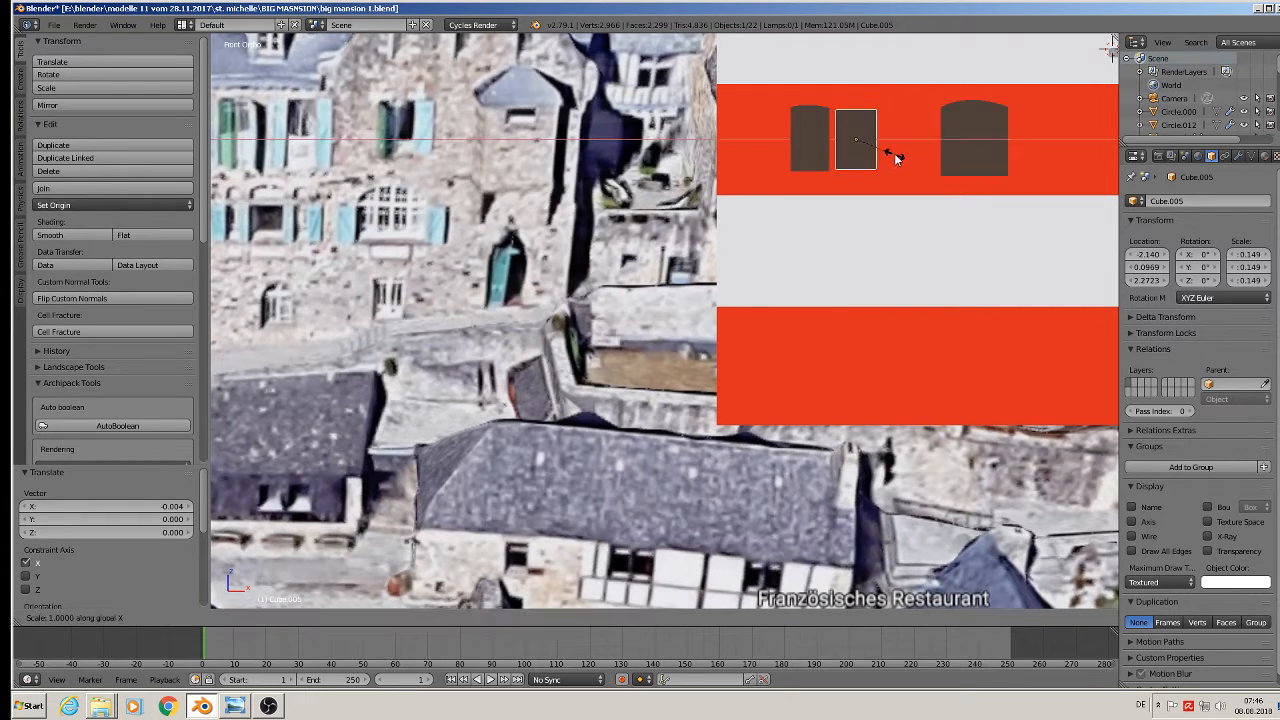
left_click(888, 158)
left_click_drag(900, 134, 849, 103)
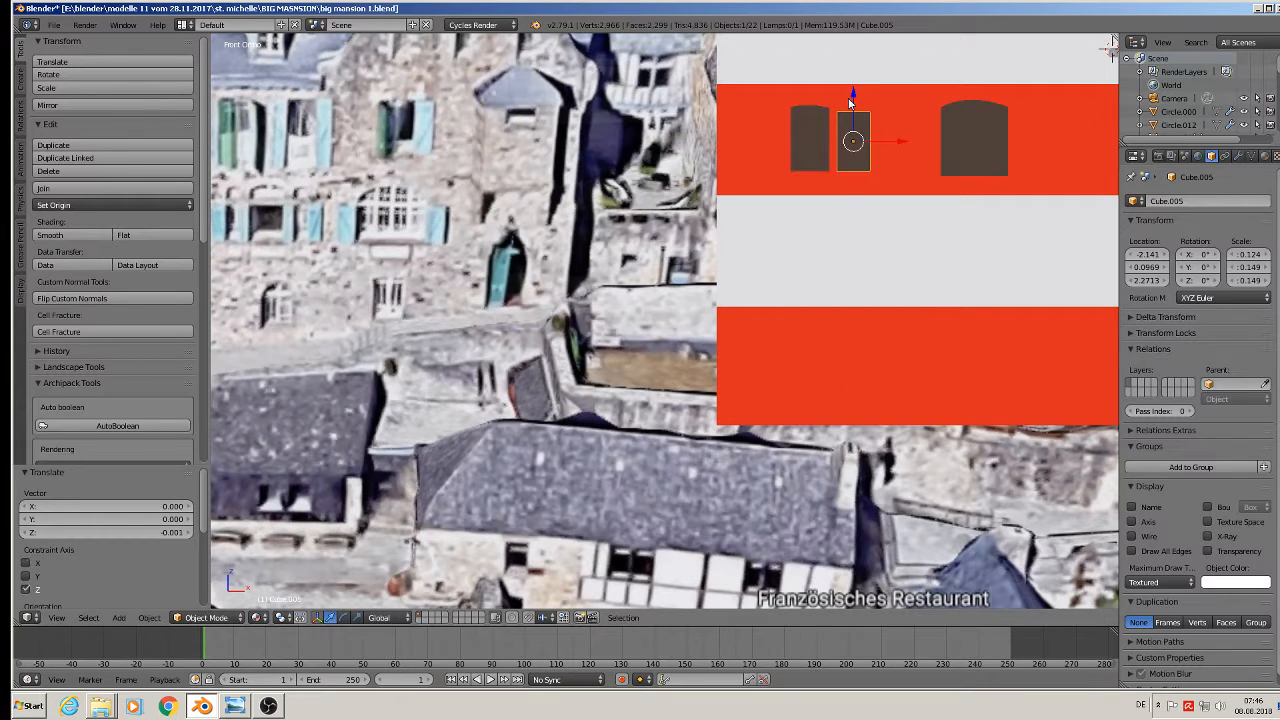
Duplicate the rectangular block along X to the other side of the narrow arched block, at X about -2.186
key("shift+d")
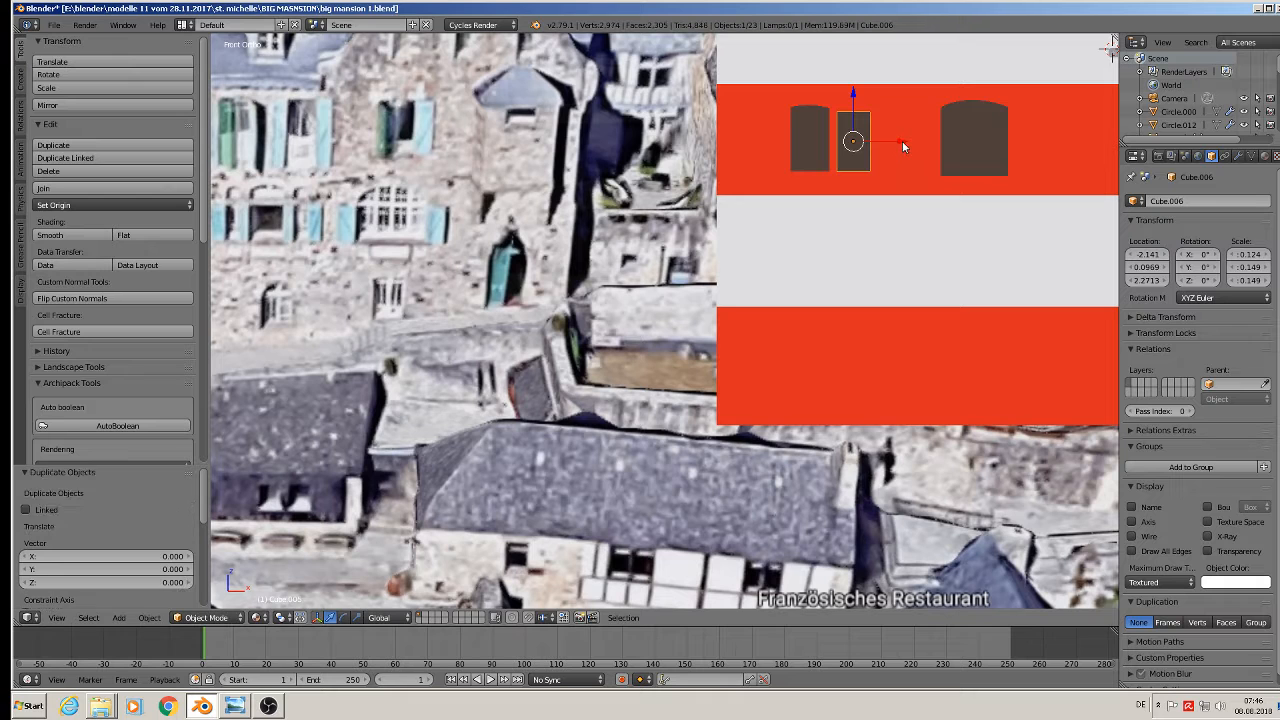
key("x")
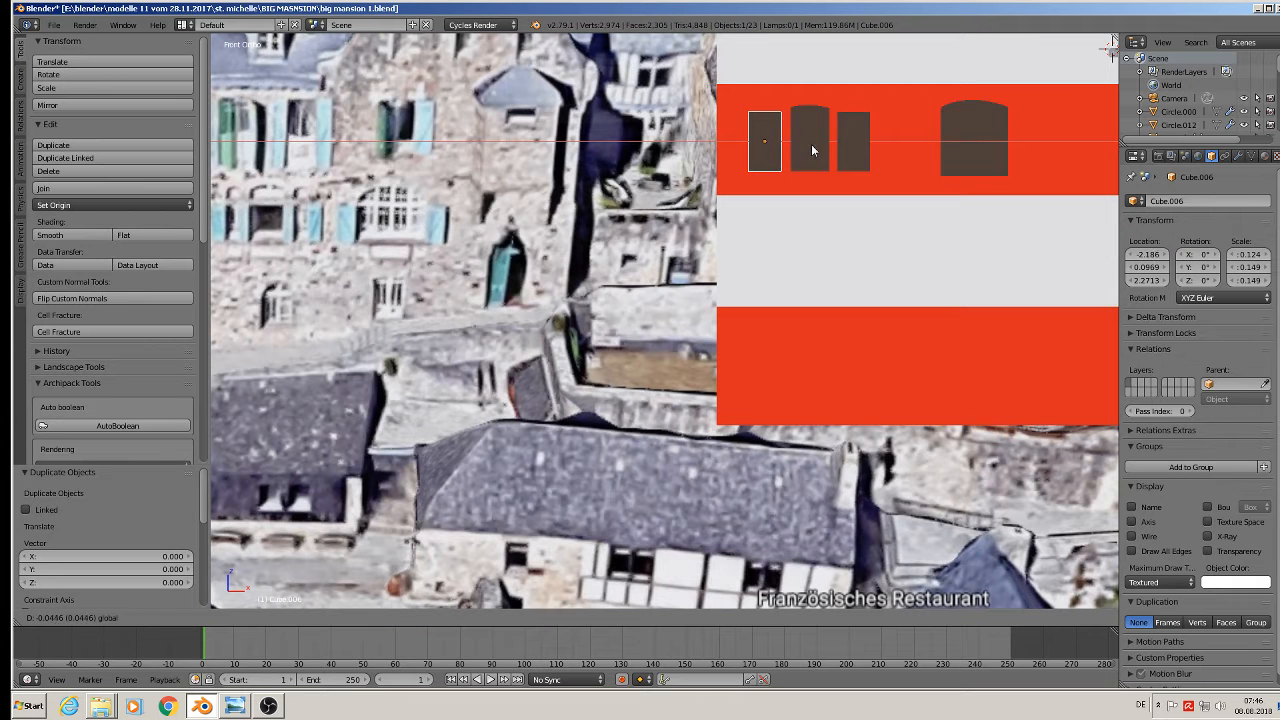
left_click(811, 144)
Move the narrow arched block and its two rectangular neighbours together along Y by about 2.116 onto the striped house's front wall
scroll(792, 279, "down", 1)
middle_click_drag(847, 253, 906, 279)
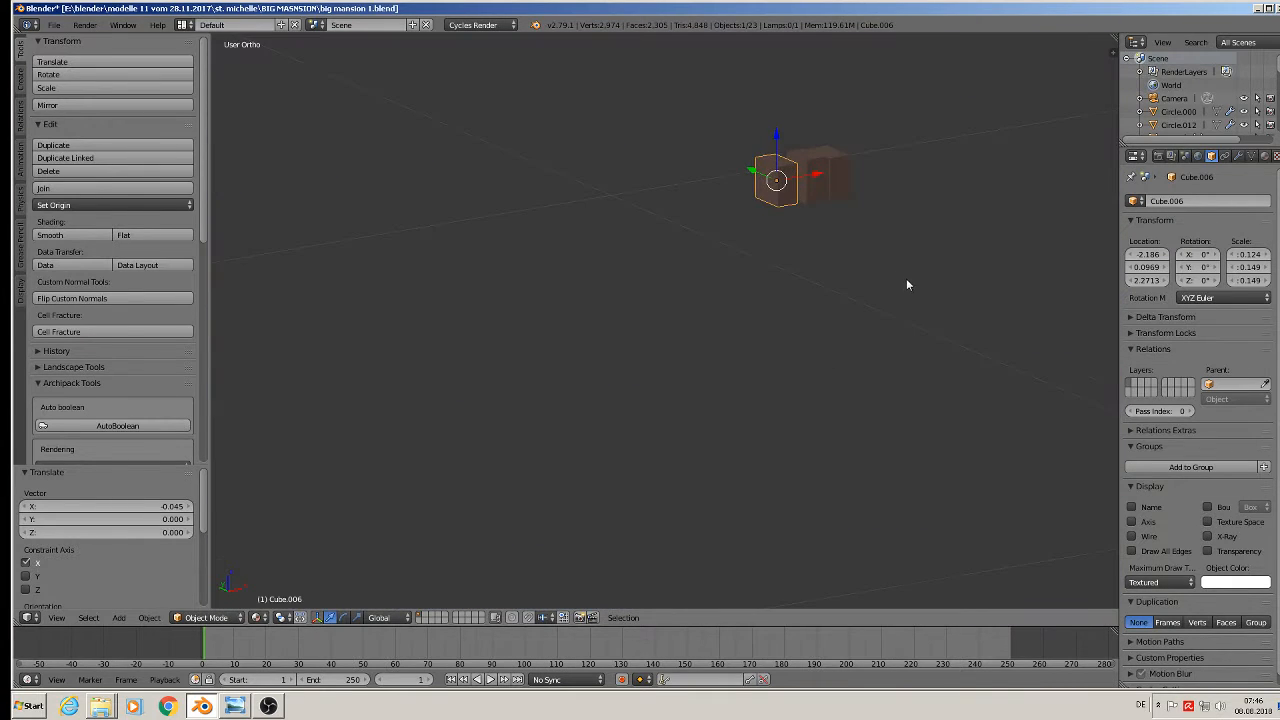
scroll(906, 279, "down", 2)
right_click(837, 201, "shift")
right_click(830, 208, "shift")
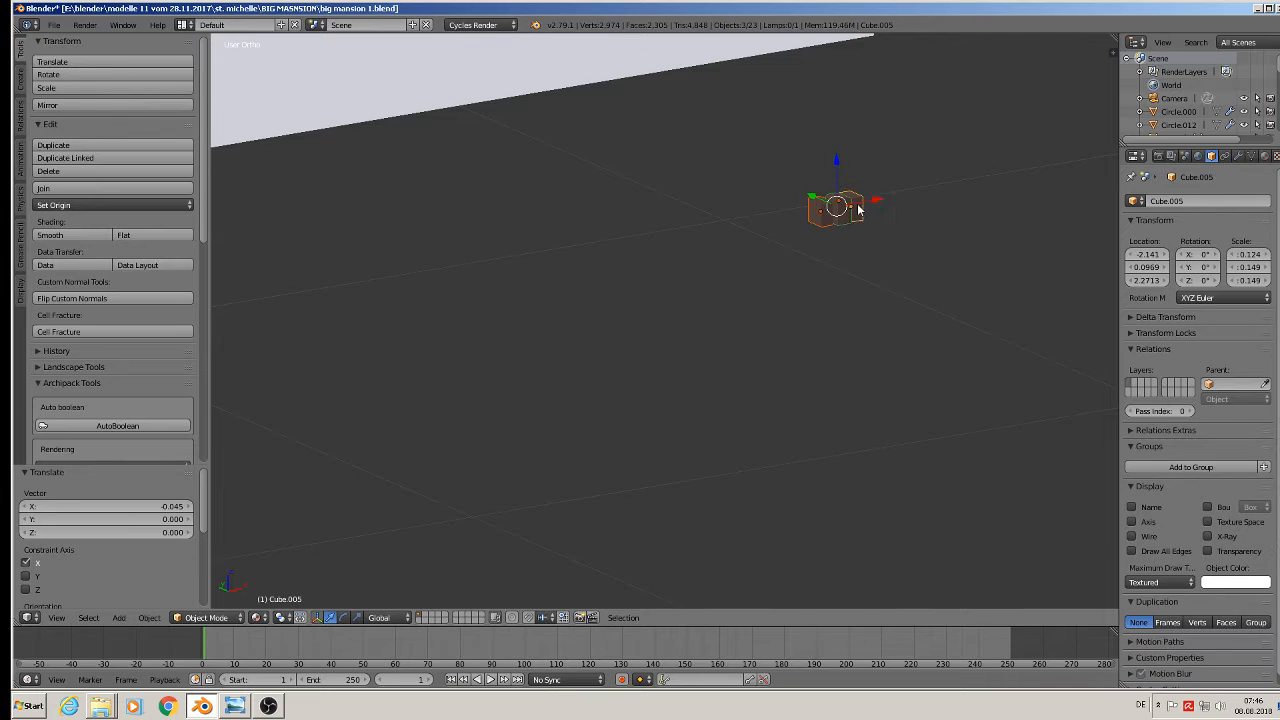
scroll(812, 248, "down", 3)
key("g")
key("y")
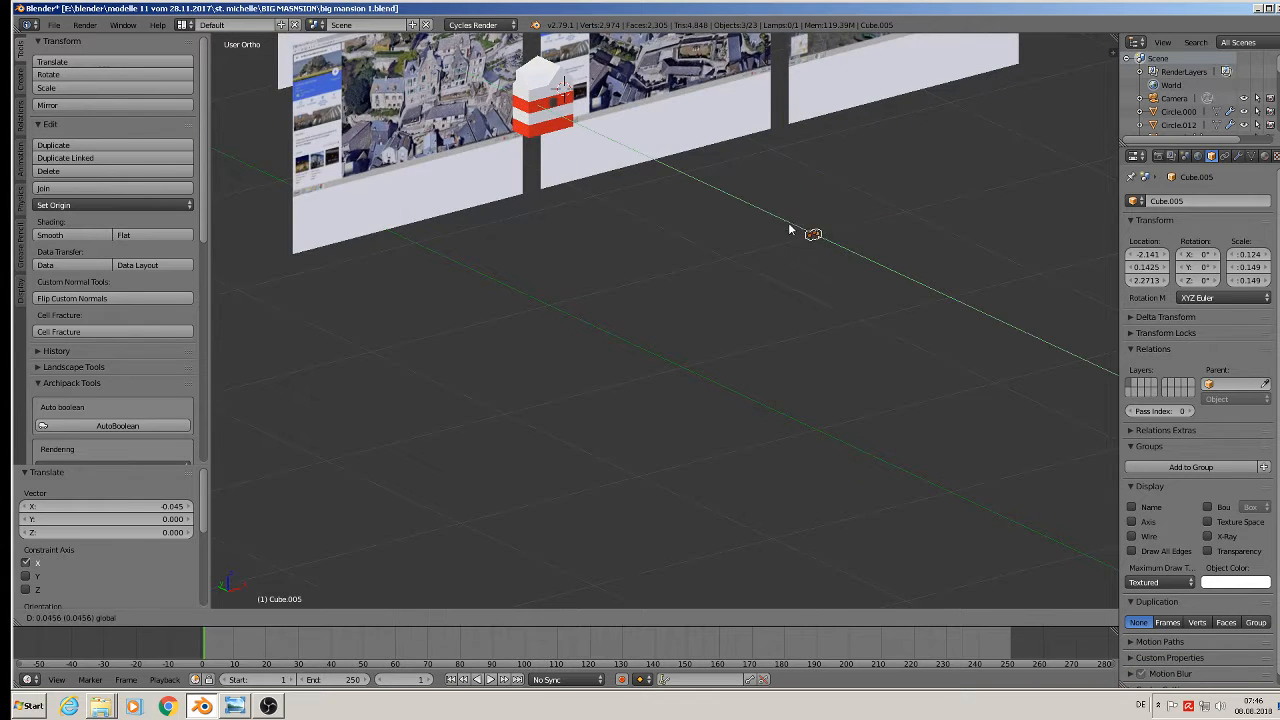
left_click(521, 116)
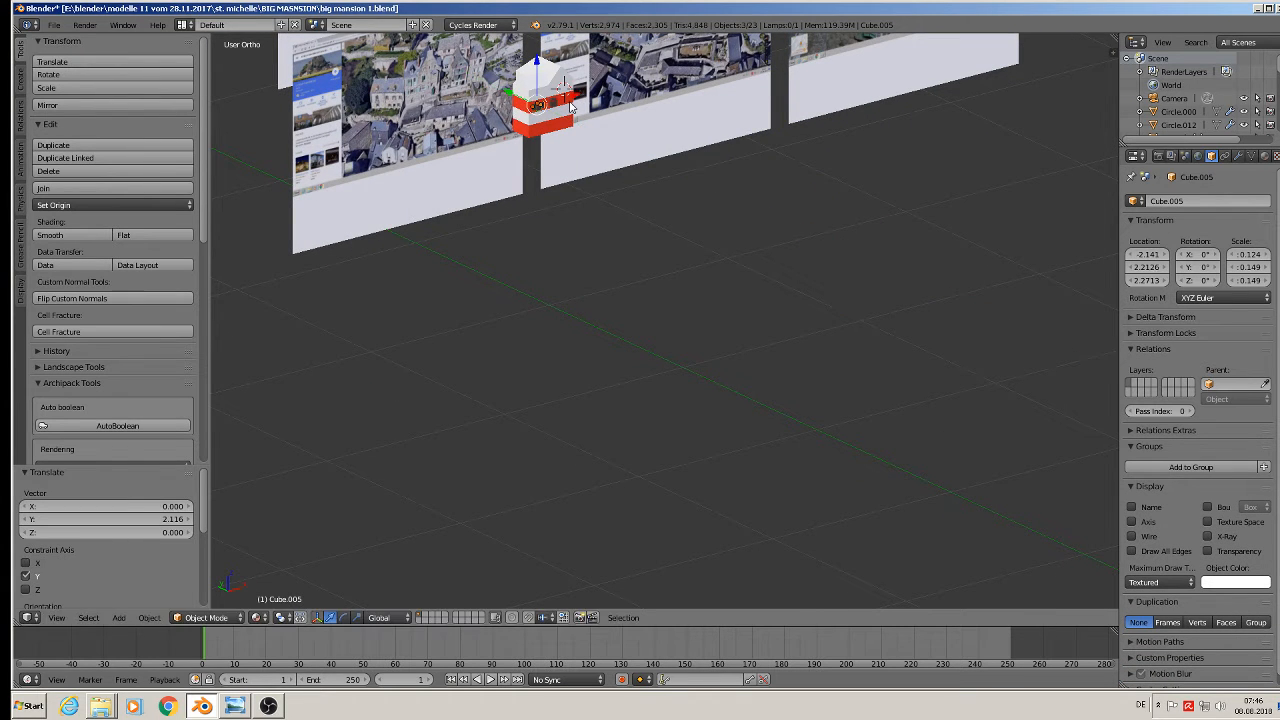
Remove the narrow arched block on the house wall from the "little round window" group
key("KP_1")
key("KP_Decimal")
middle_click_drag(569, 106, 727, 286)
right_click(728, 285)
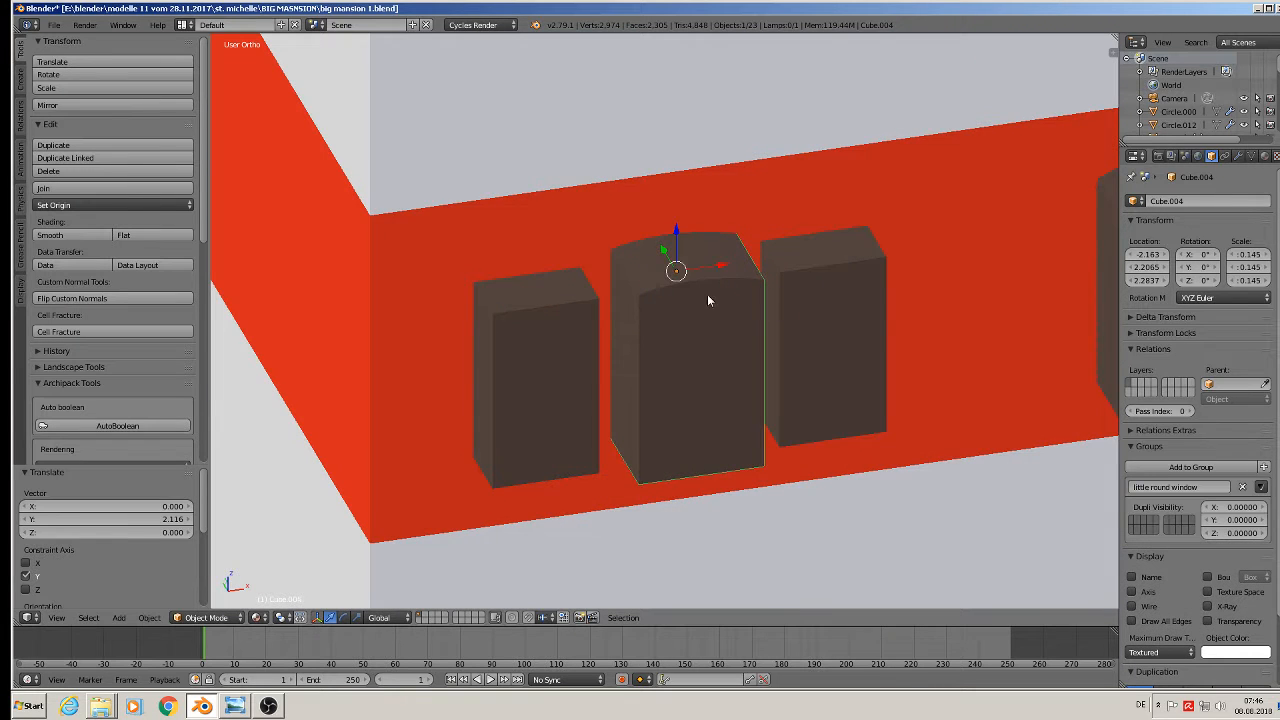
left_click(1242, 487)
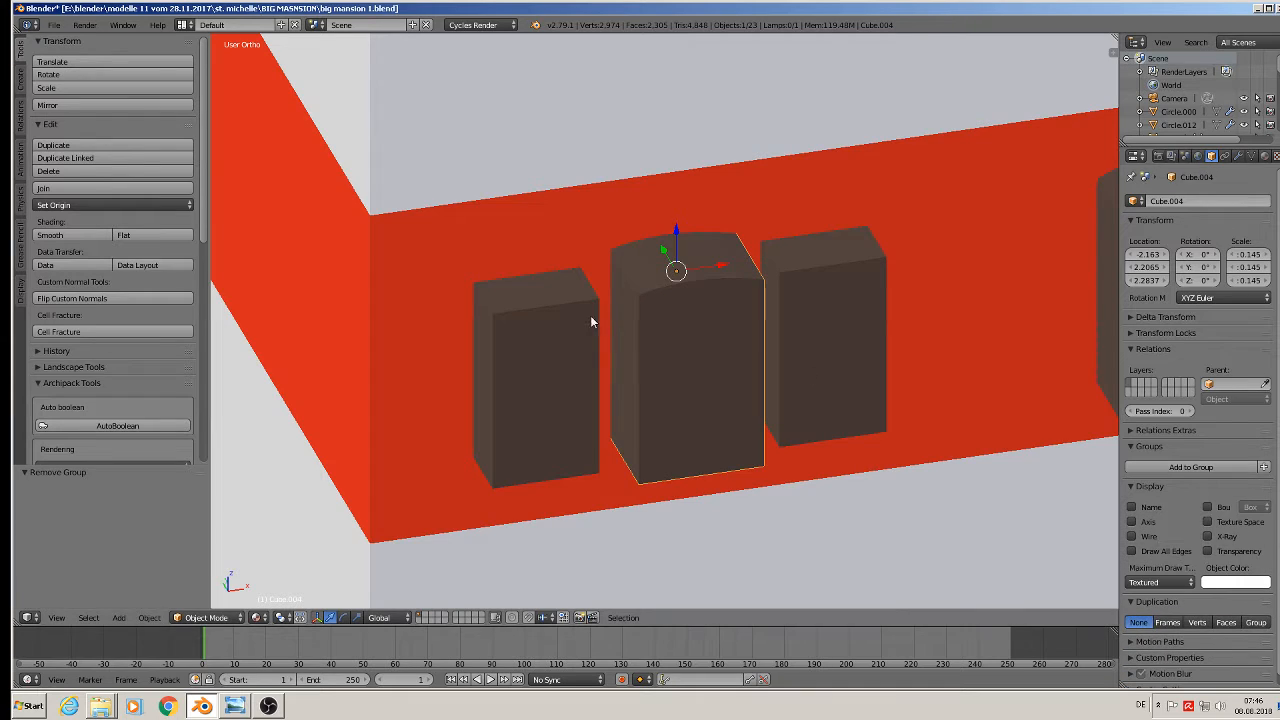
Examine the mansion's upper-storey windows in the aerial and Street View reference photos
scroll(590, 315, "down", 10)
middle_click_drag(577, 341, 691, 274)
scroll(508, 368, "up", 1)
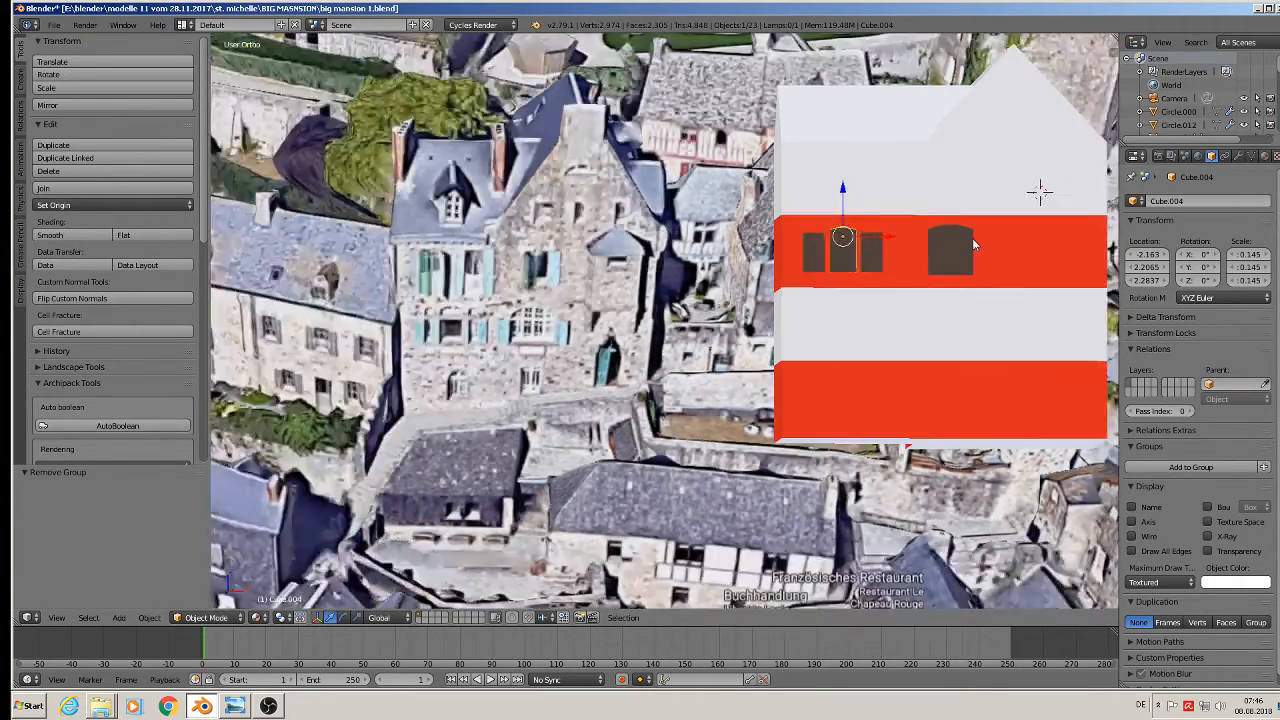
scroll(972, 220, "down", 8)
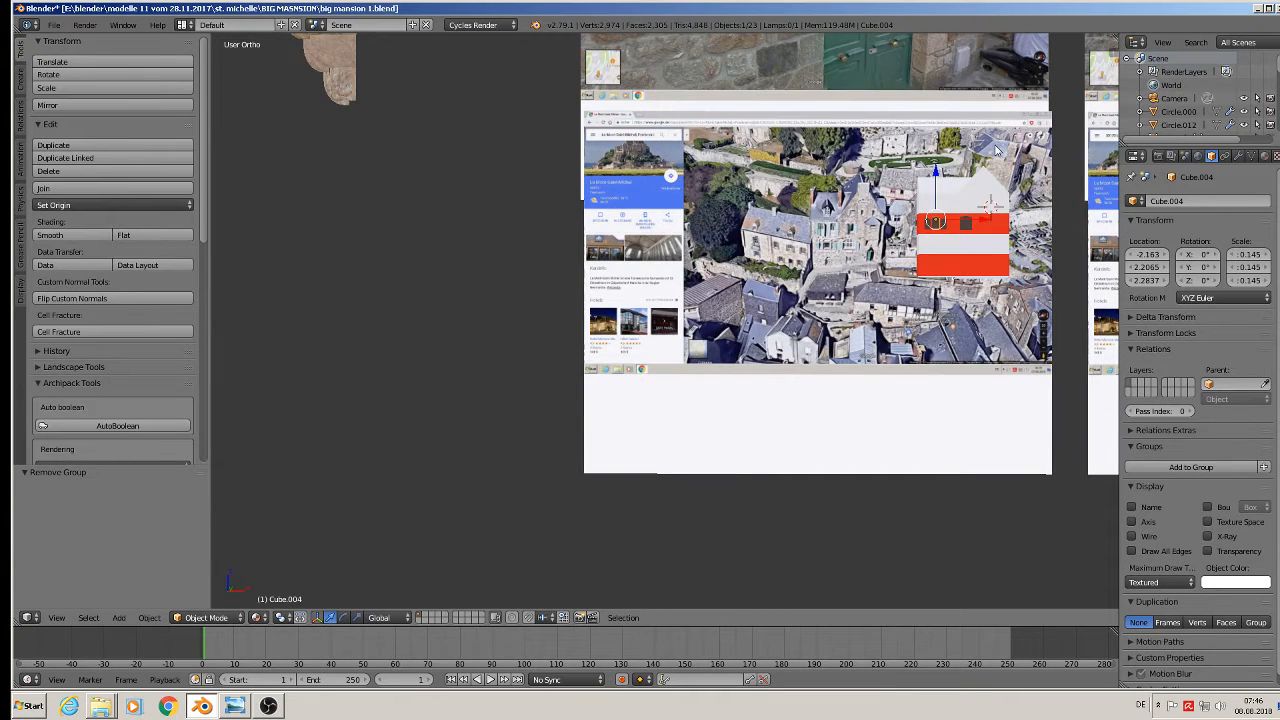
scroll(980, 157, "down", 6)
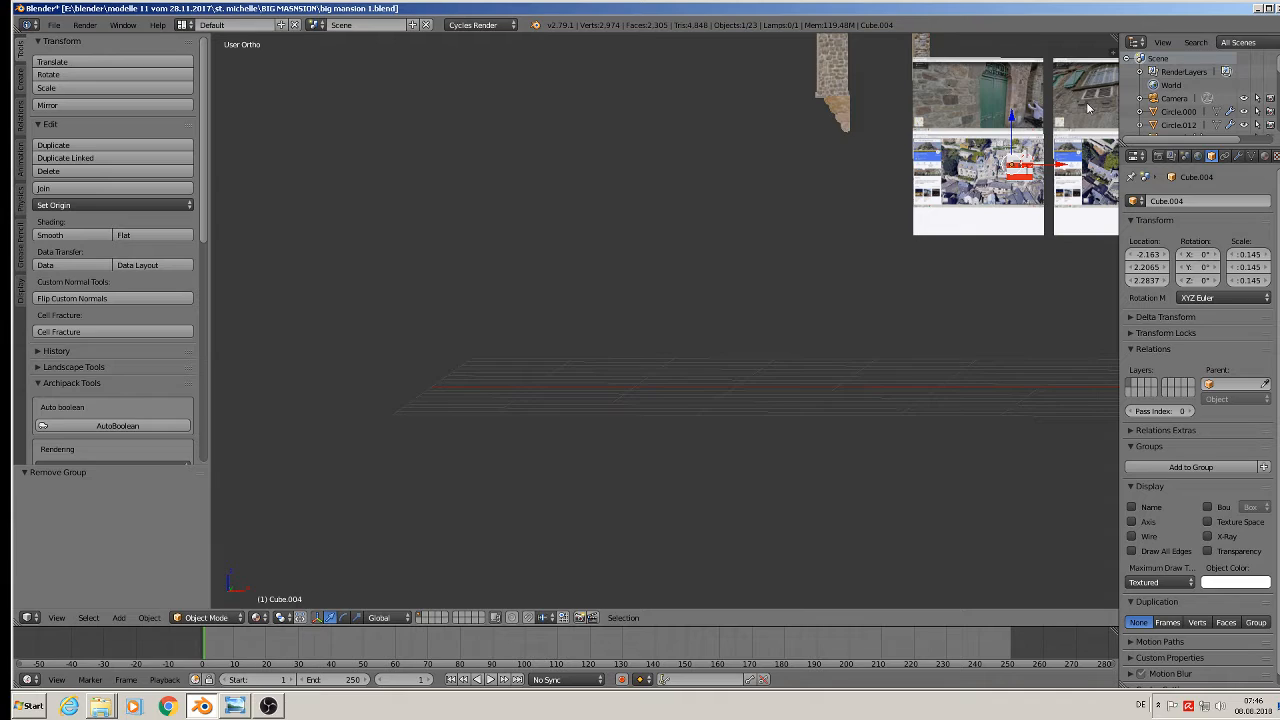
key("Home")
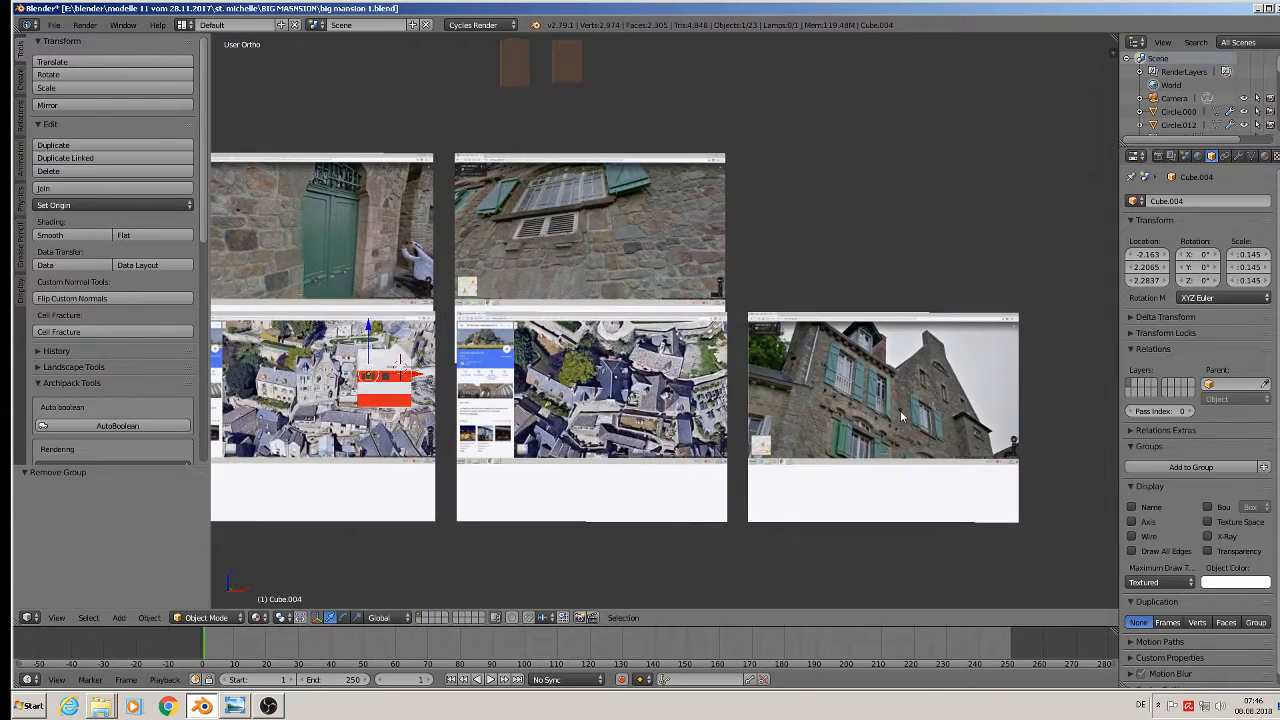
scroll(900, 410, "up", 5)
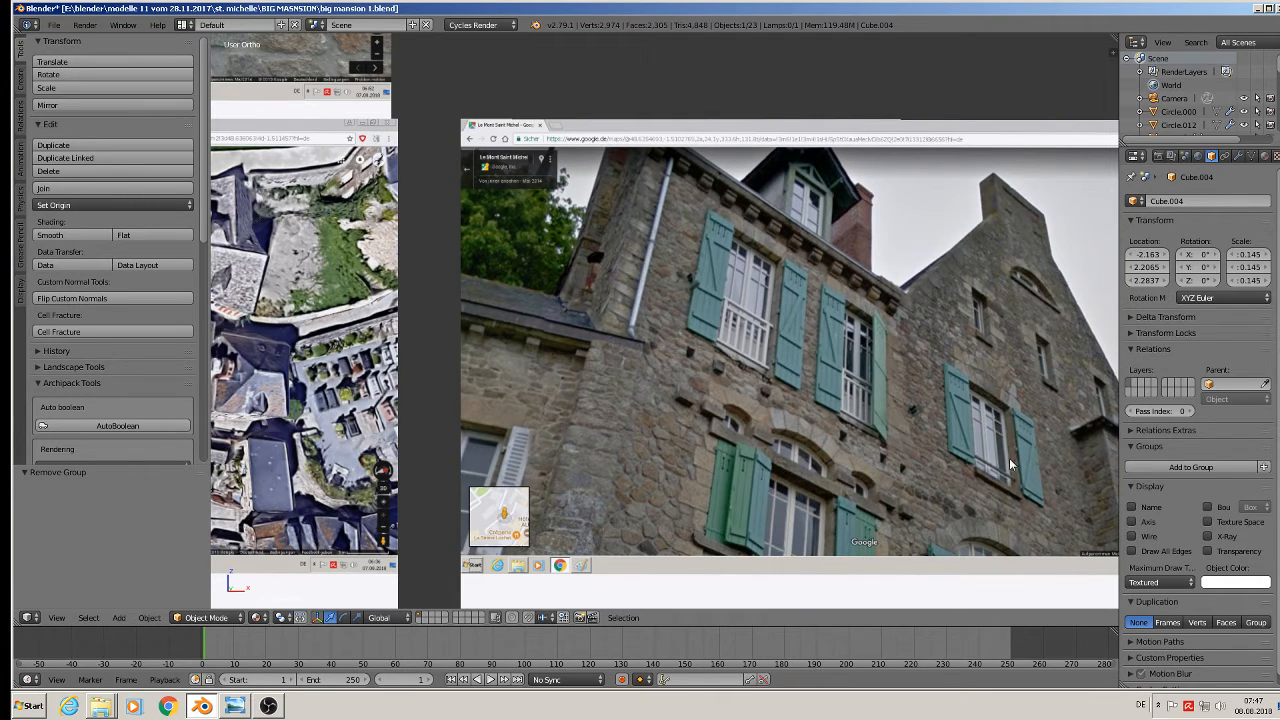
scroll(1007, 458, "down", 6)
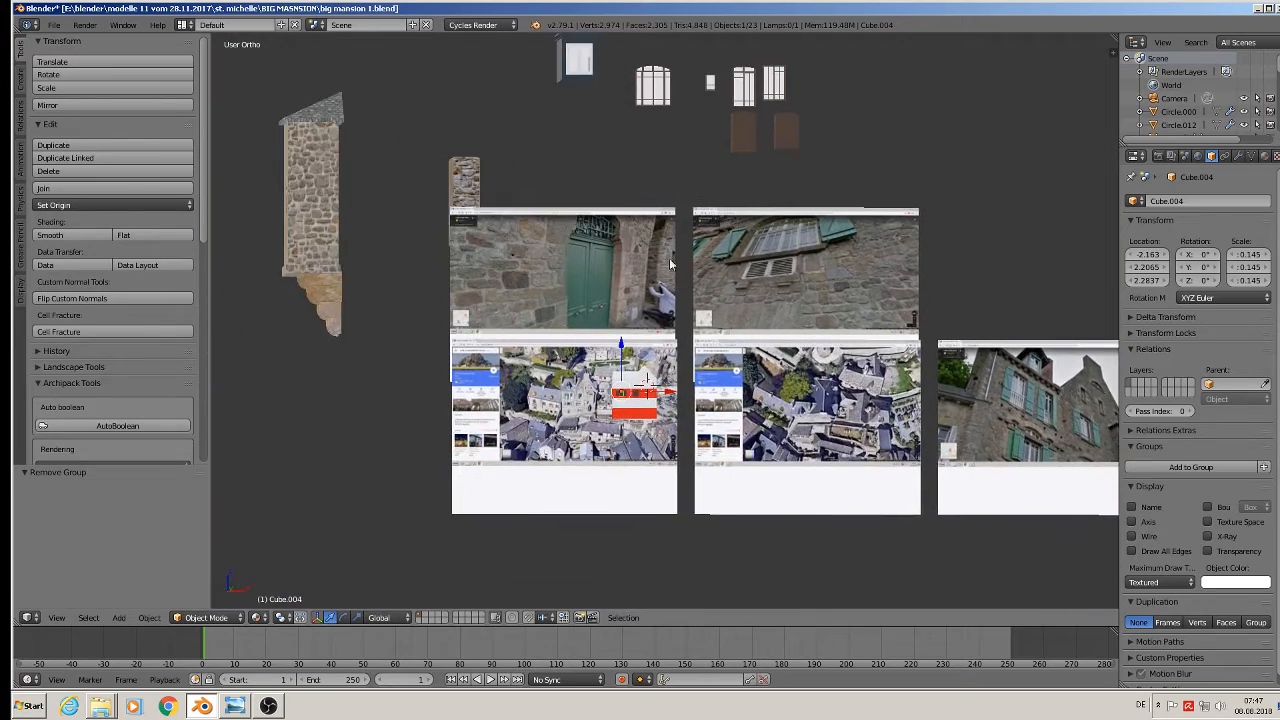
Duplicate the original rectangular brown block over the striped house's upper part and scale the copy to about 0.276
scroll(670, 264, "up", 3)
right_click(802, 106)
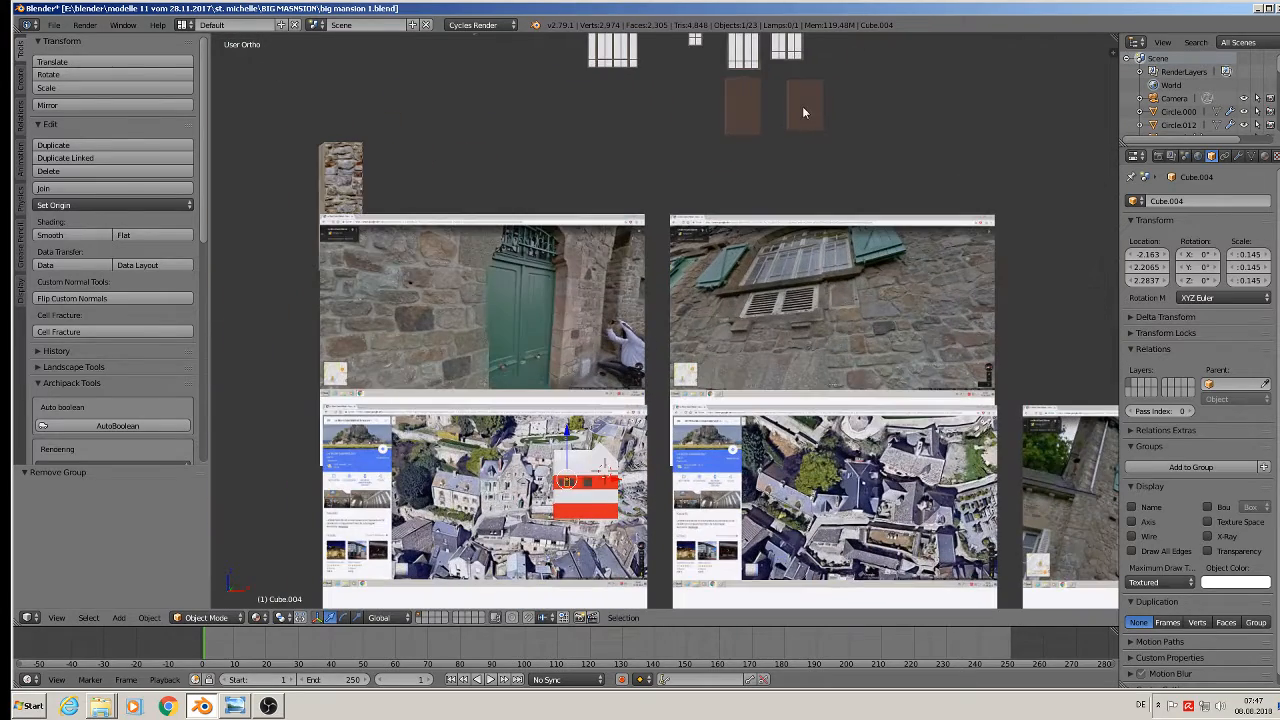
key("shift+d")
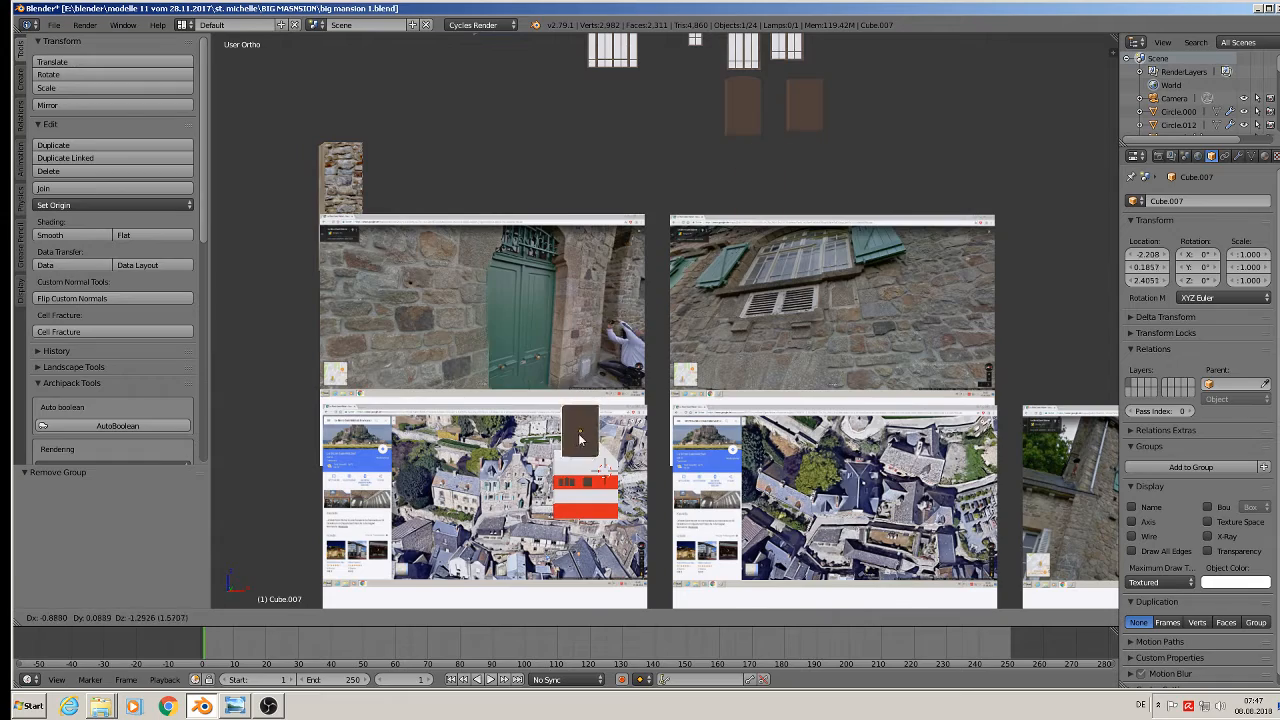
left_click(590, 455)
scroll(592, 458, "up", 3)
scroll(592, 458, "up", 2)
key("a")
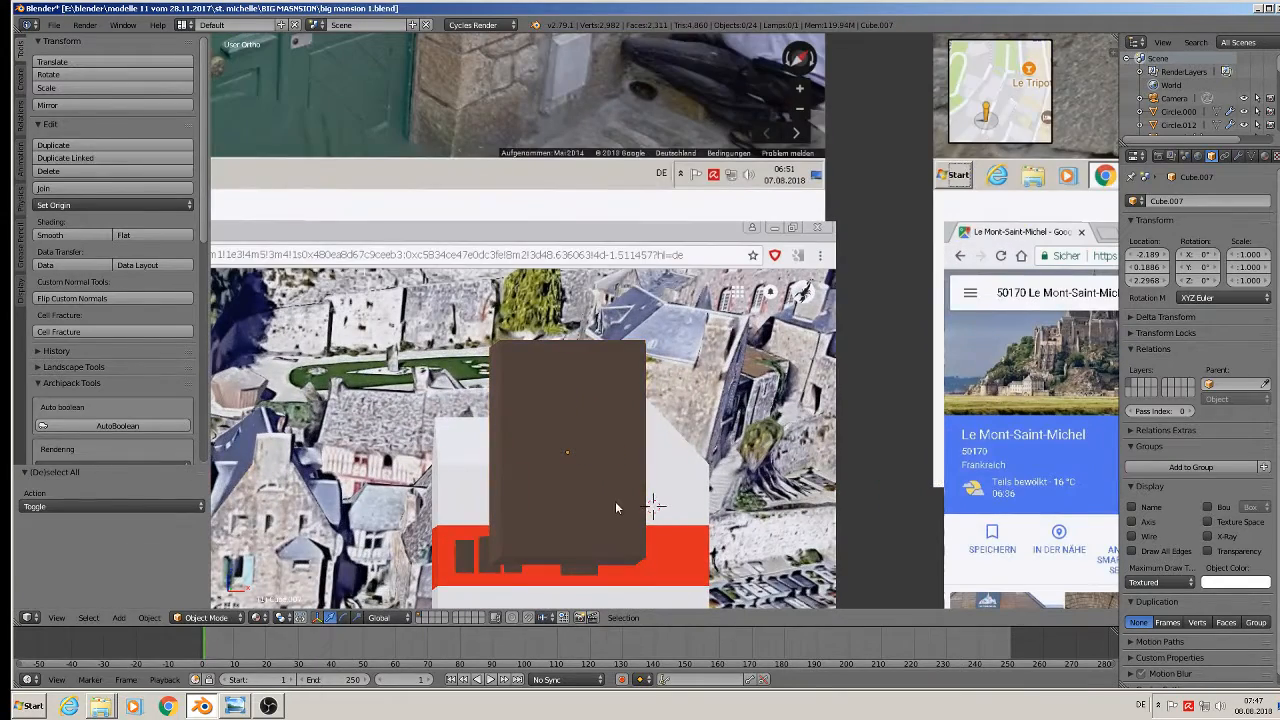
key("s")
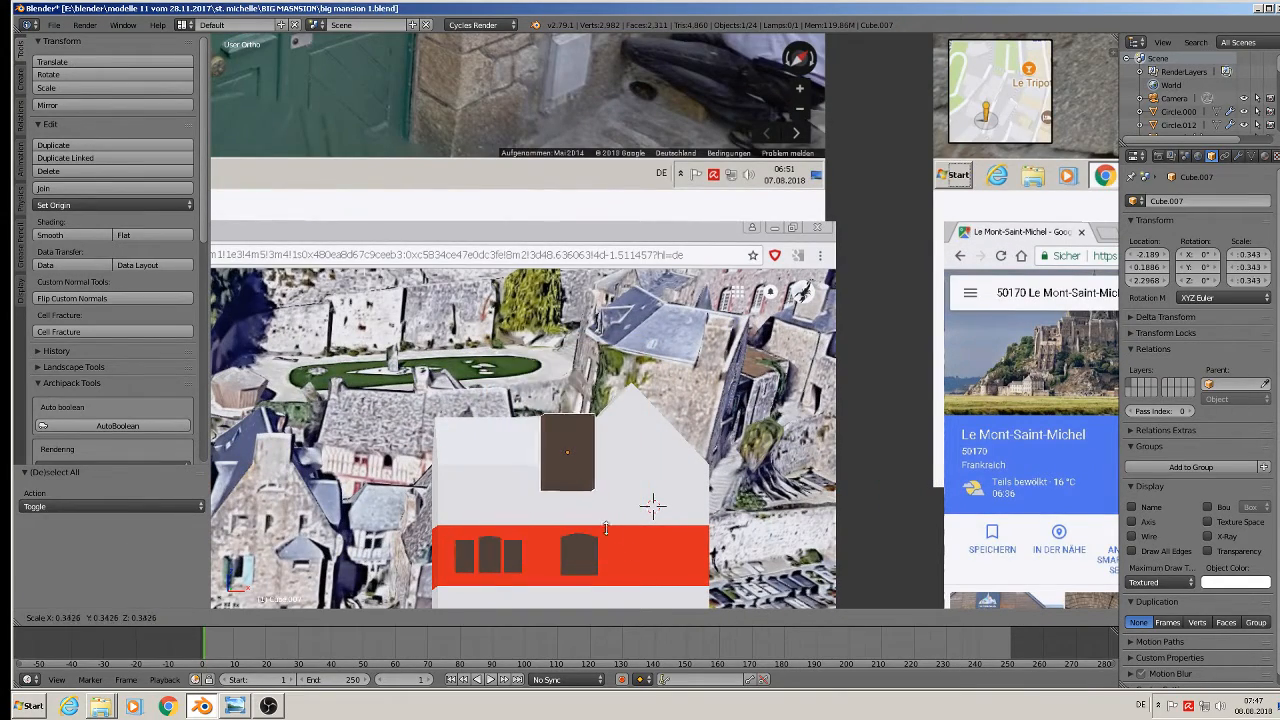
left_click(593, 515)
middle_click_drag(593, 515, 828, 330, "shift")
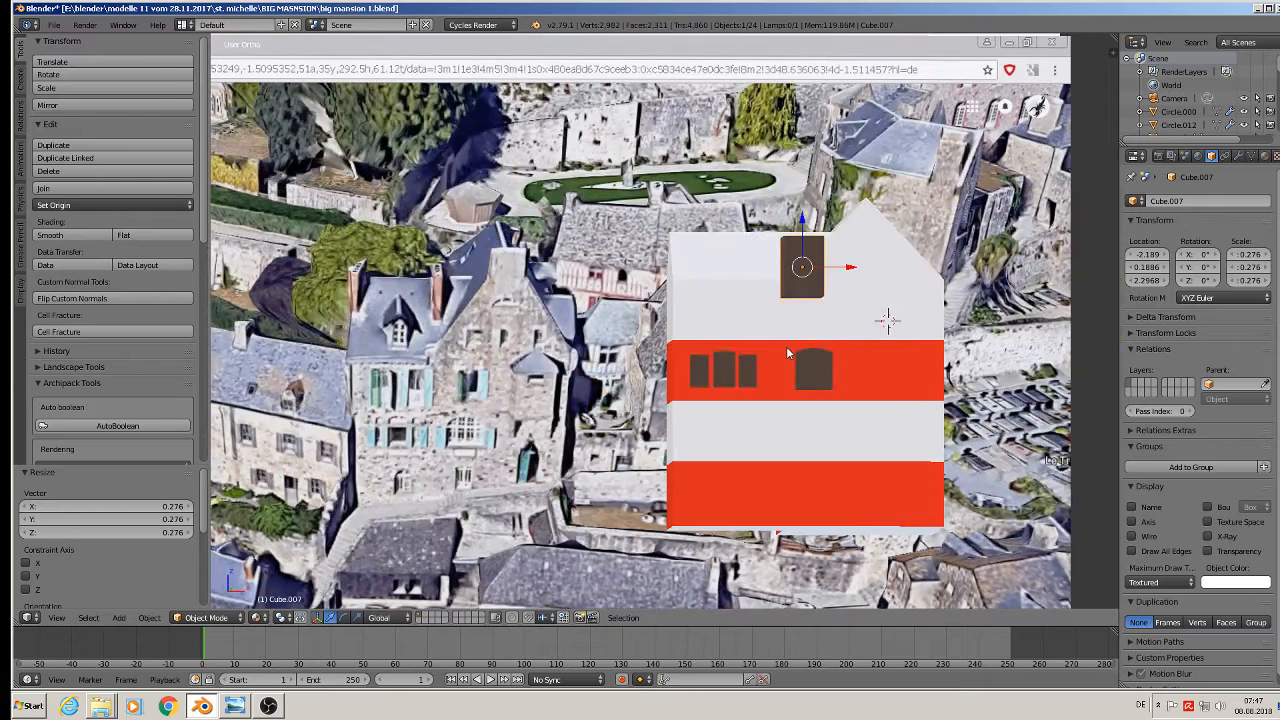
Position the new rectangular block in the white band above the wide arched block, at X about -2.082 and Z about 2.331
key("KP_1")
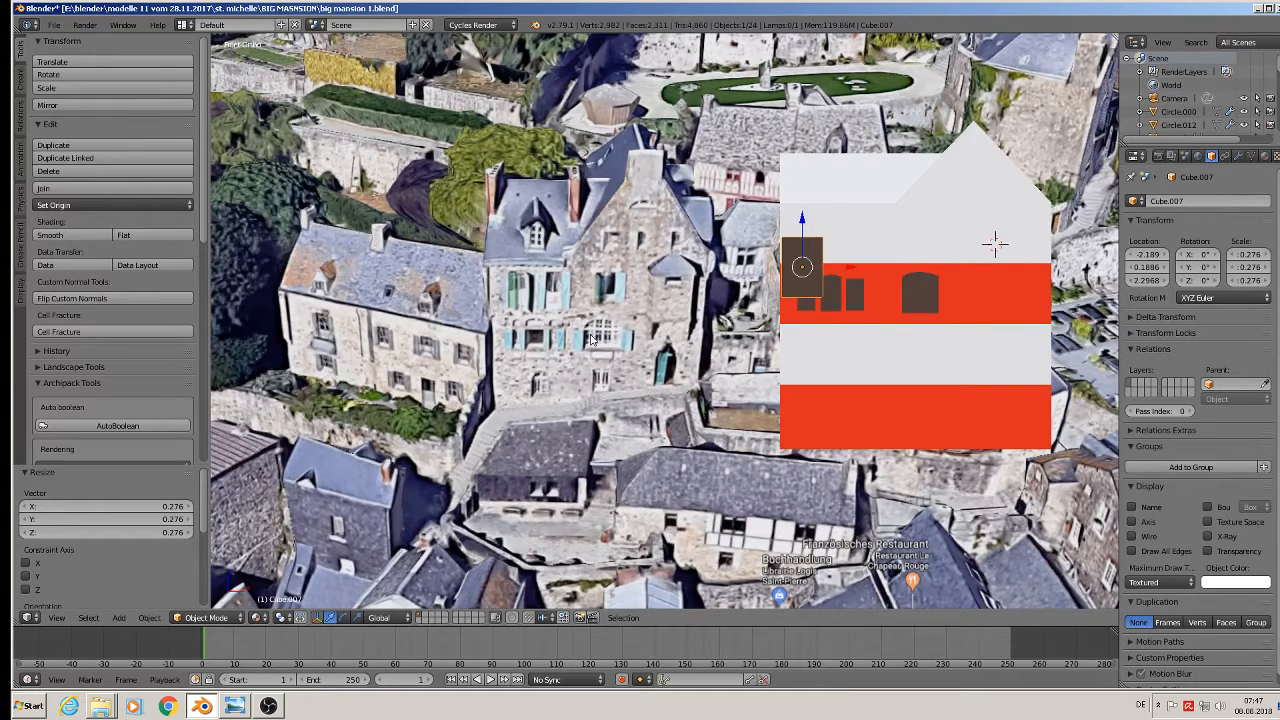
key("g")
key("x")
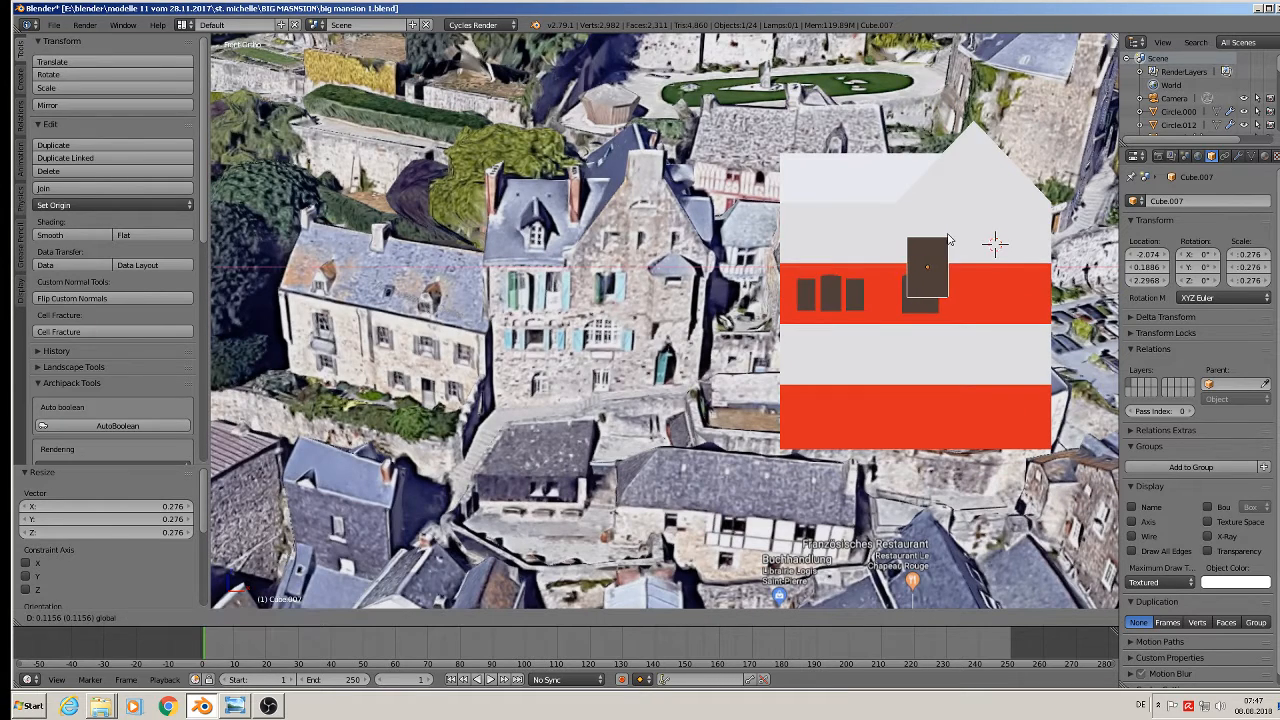
left_click(938, 270)
key("g")
key("z")
left_click_drag(928, 187, 928, 186)
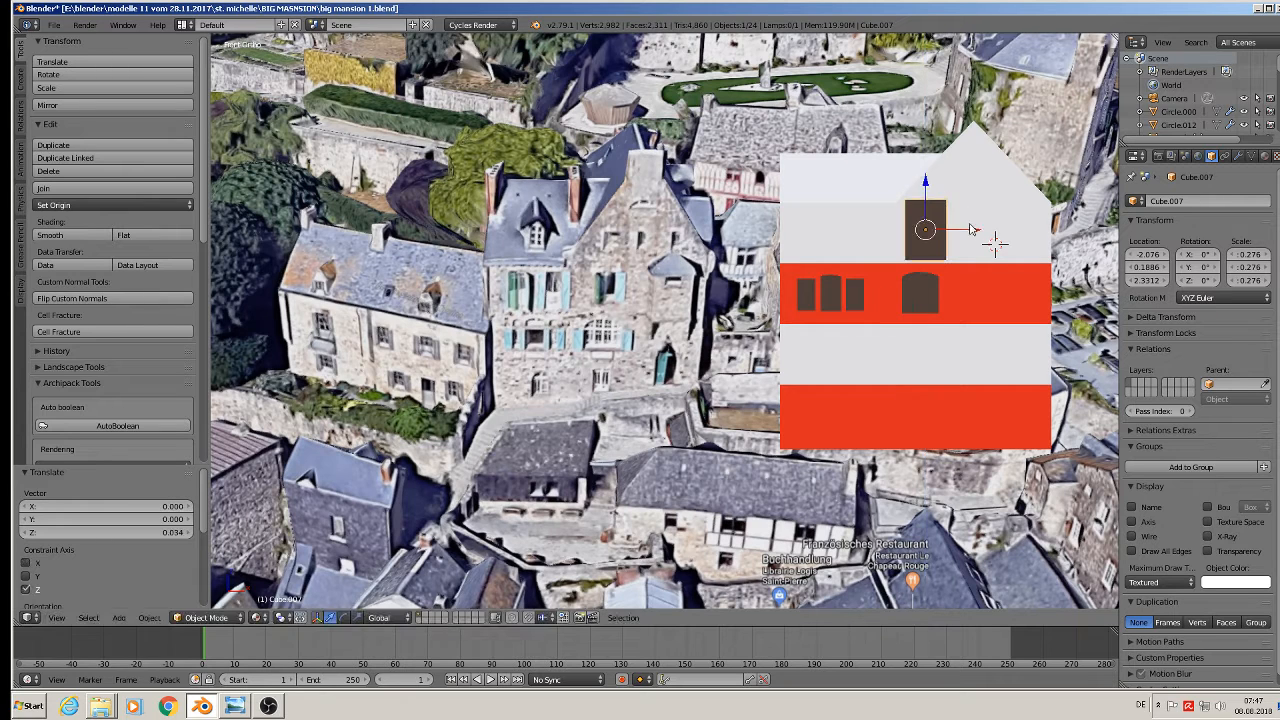
left_click_drag(971, 229, 964, 229)
Scale the upper rectangular block to about 0.170 and adjust its position to X about -2.080, Z about 2.328
key("s")
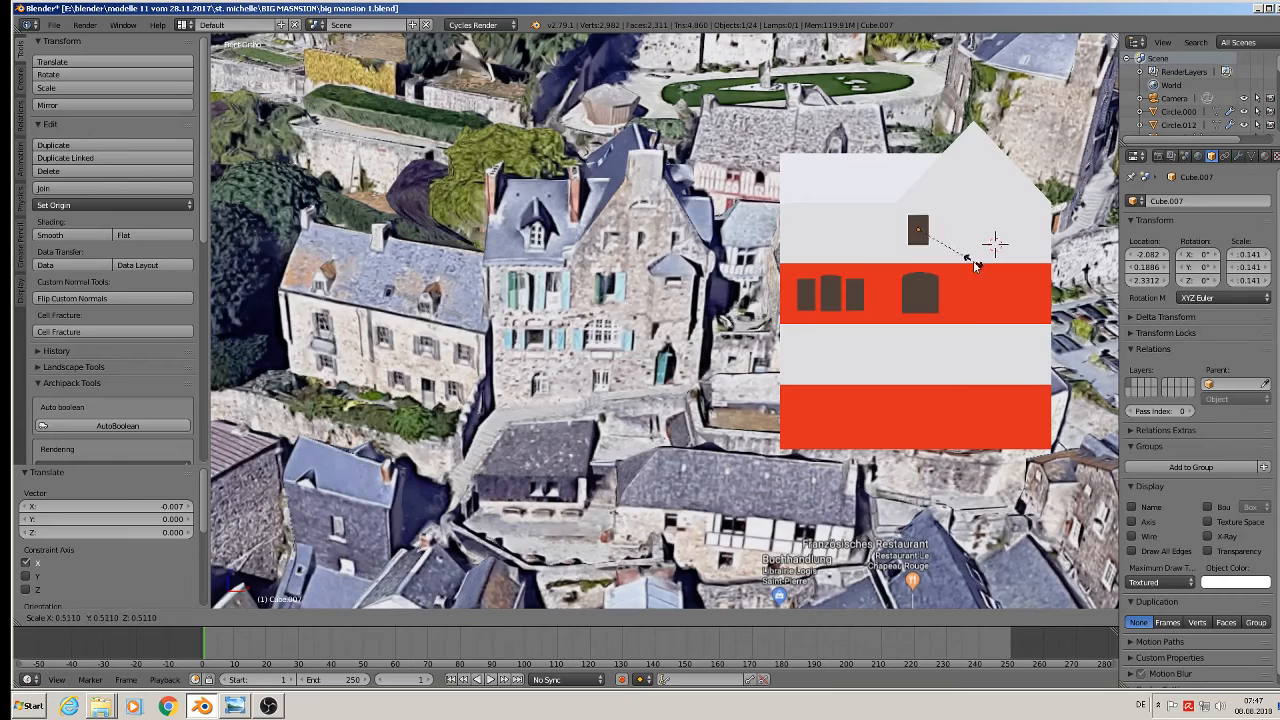
left_click(987, 270)
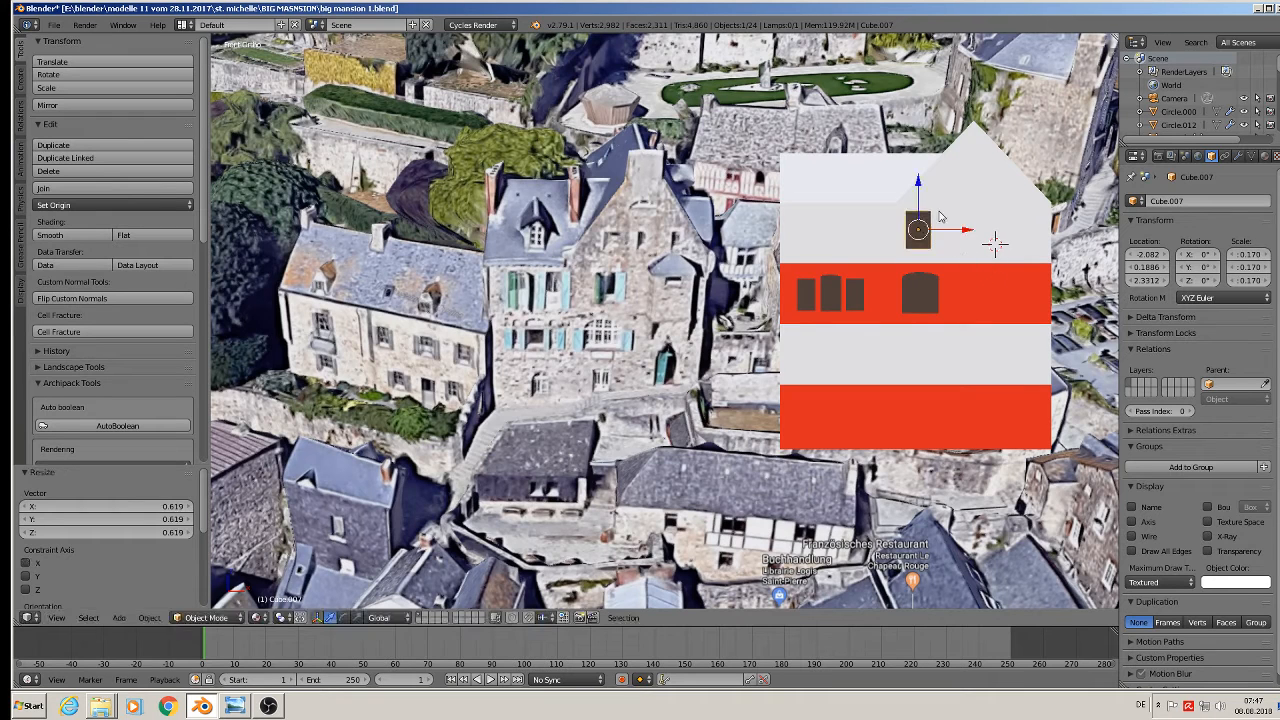
left_click_drag(922, 186, 922, 187)
left_click_drag(963, 238, 963, 237)
Duplicate the upper rectangular block along X to about -2.177 and narrow the copy to an X scale of about 0.132
scroll(547, 320, "up", 5)
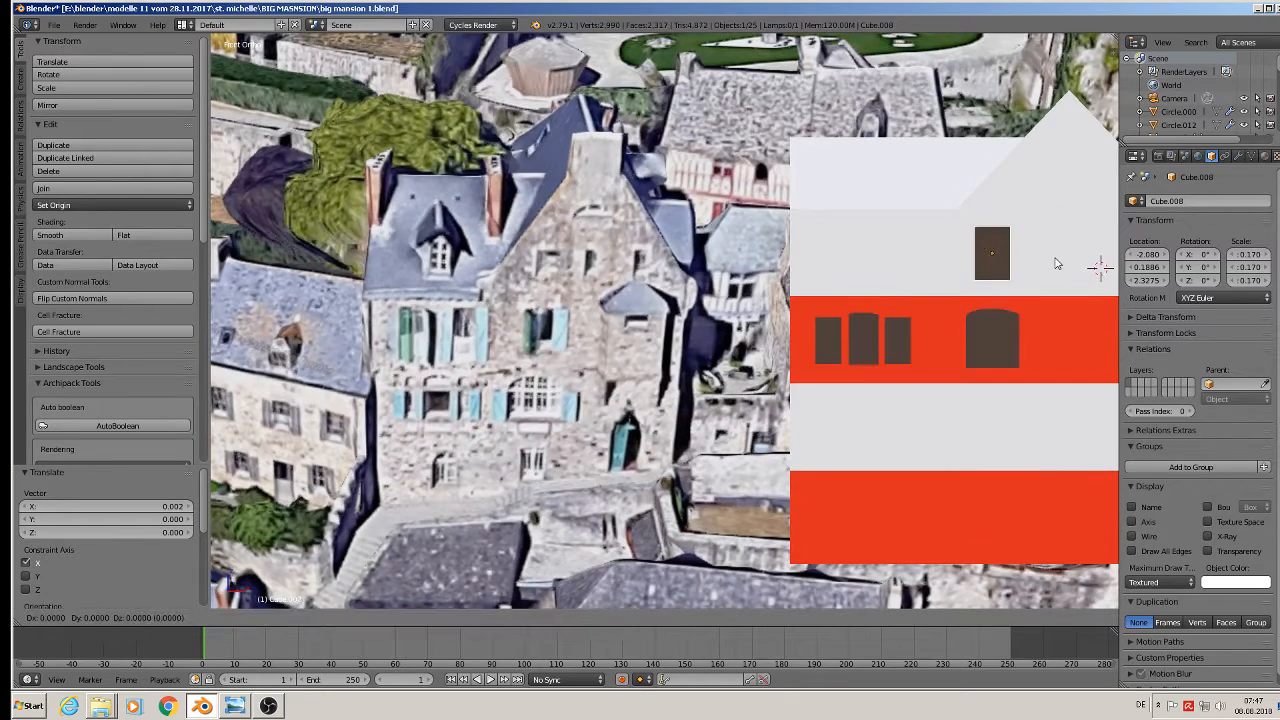
key("shift+d")
key("x")
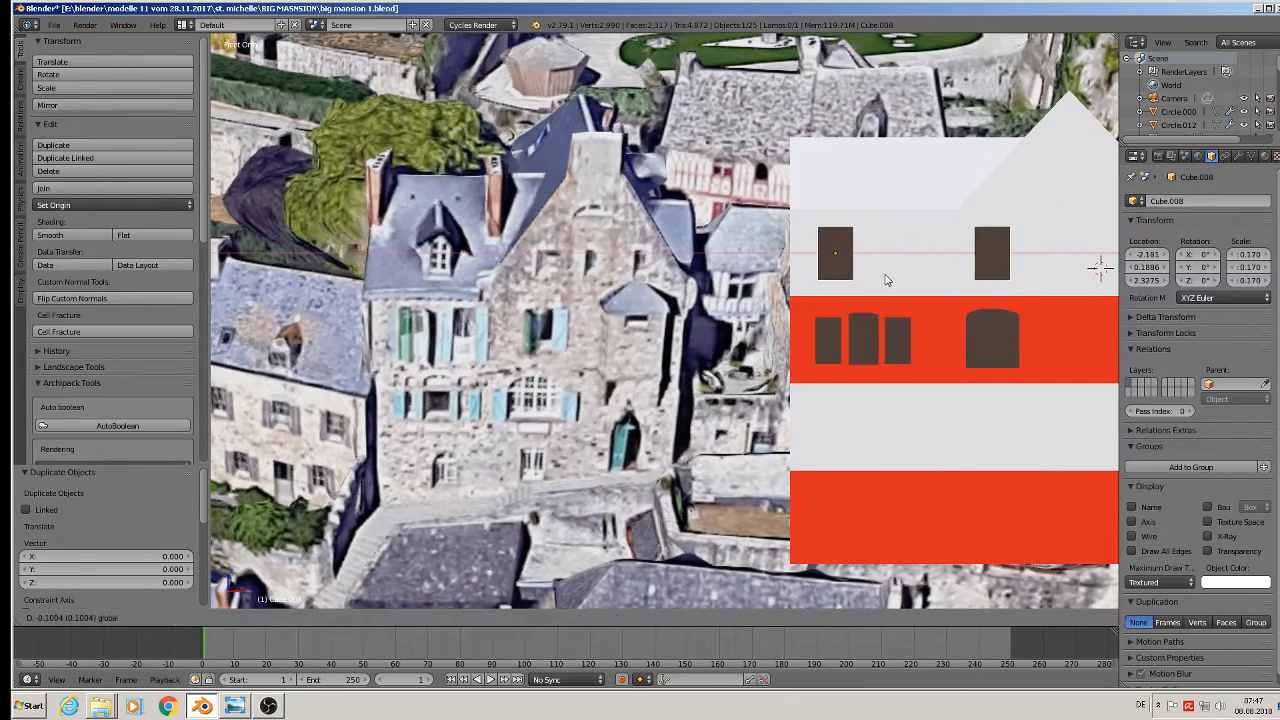
left_click(892, 276)
key("s")
key("x")
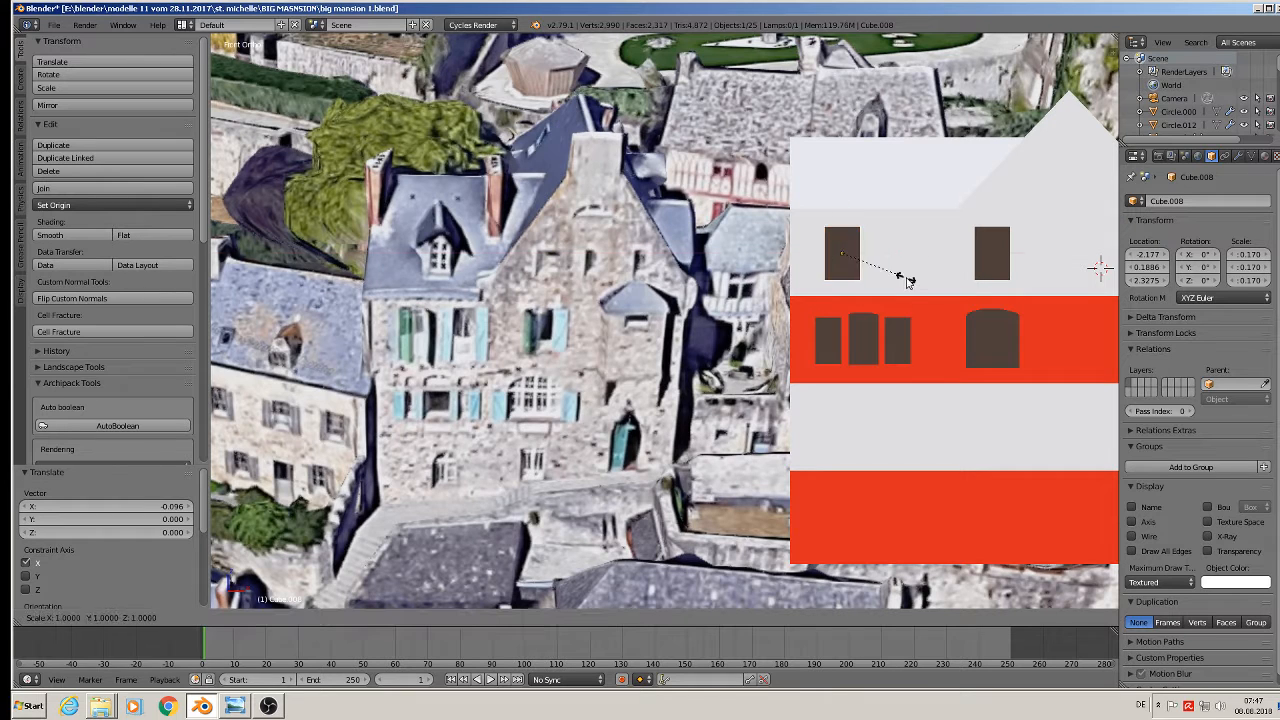
left_click(890, 282)
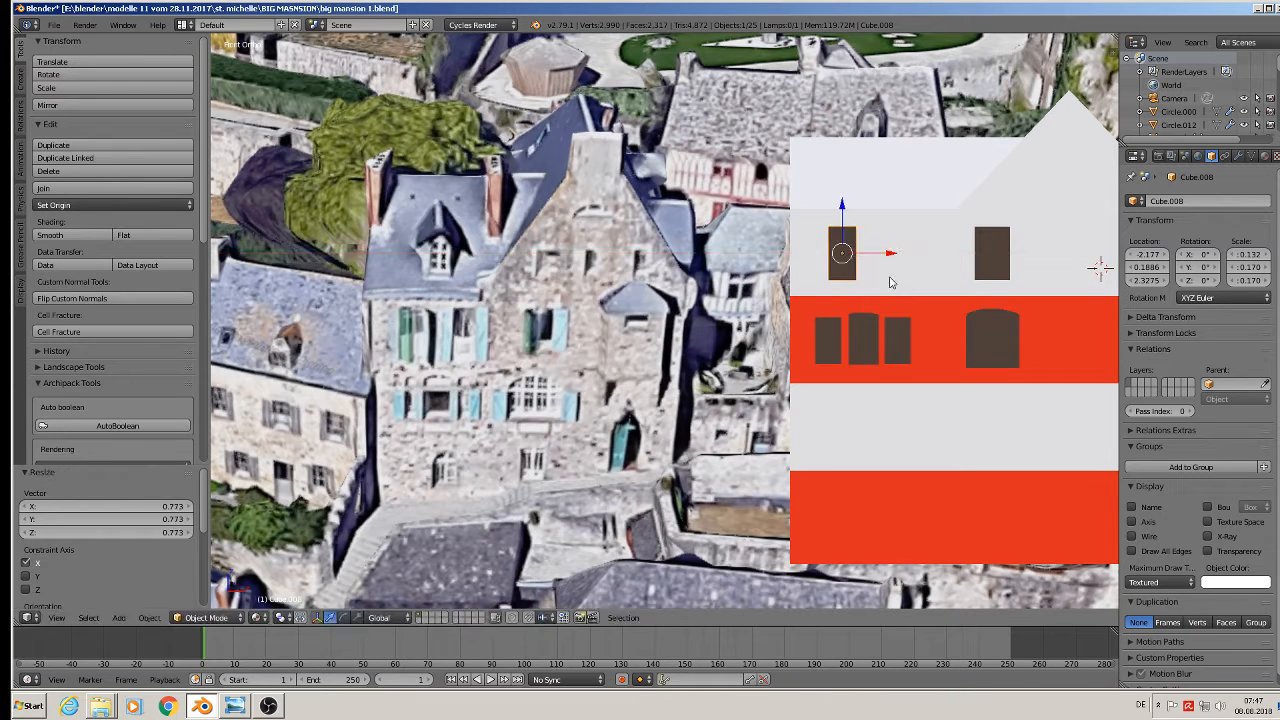
Duplicate the narrowed block along X to about -2.145, placing it beside the first one in the upper white band
key("shift+d")
key("x")
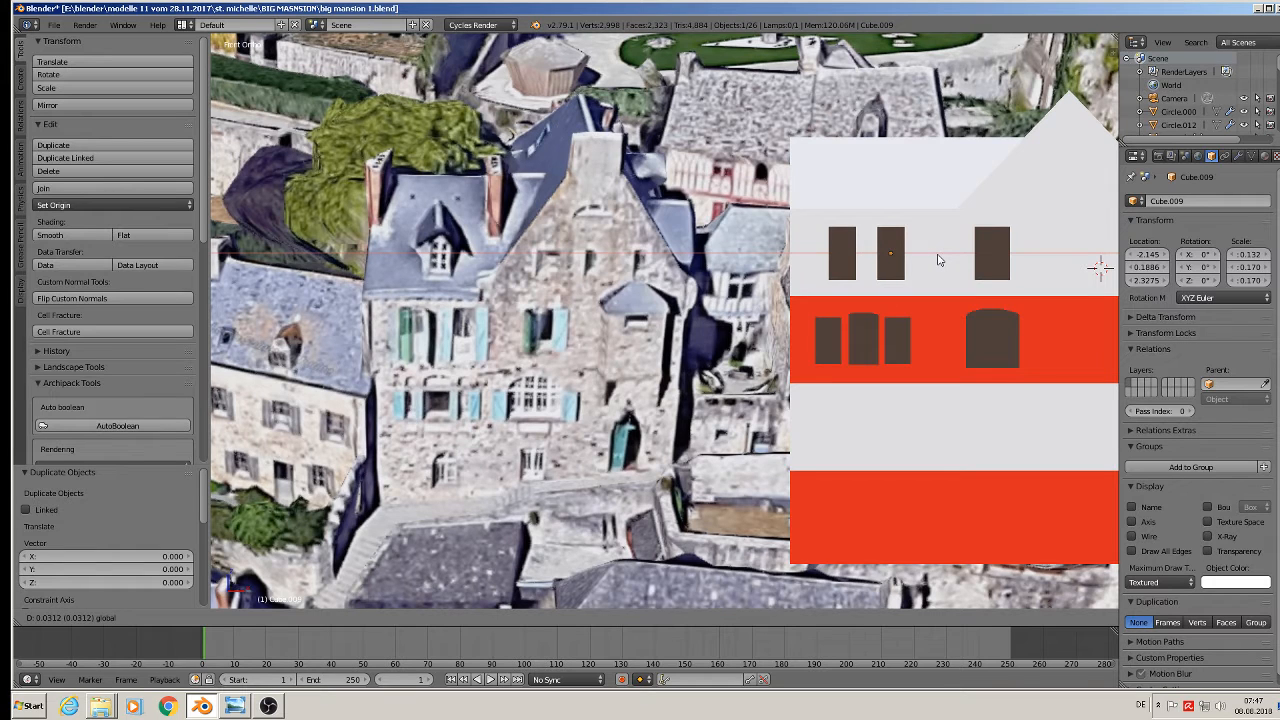
left_click(938, 260)
Select the three upper rectangular blocks and move them together along Y onto the house facade, to about 2.211
middle_click_drag(938, 260, 985, 345)
scroll(987, 346, "down", 3)
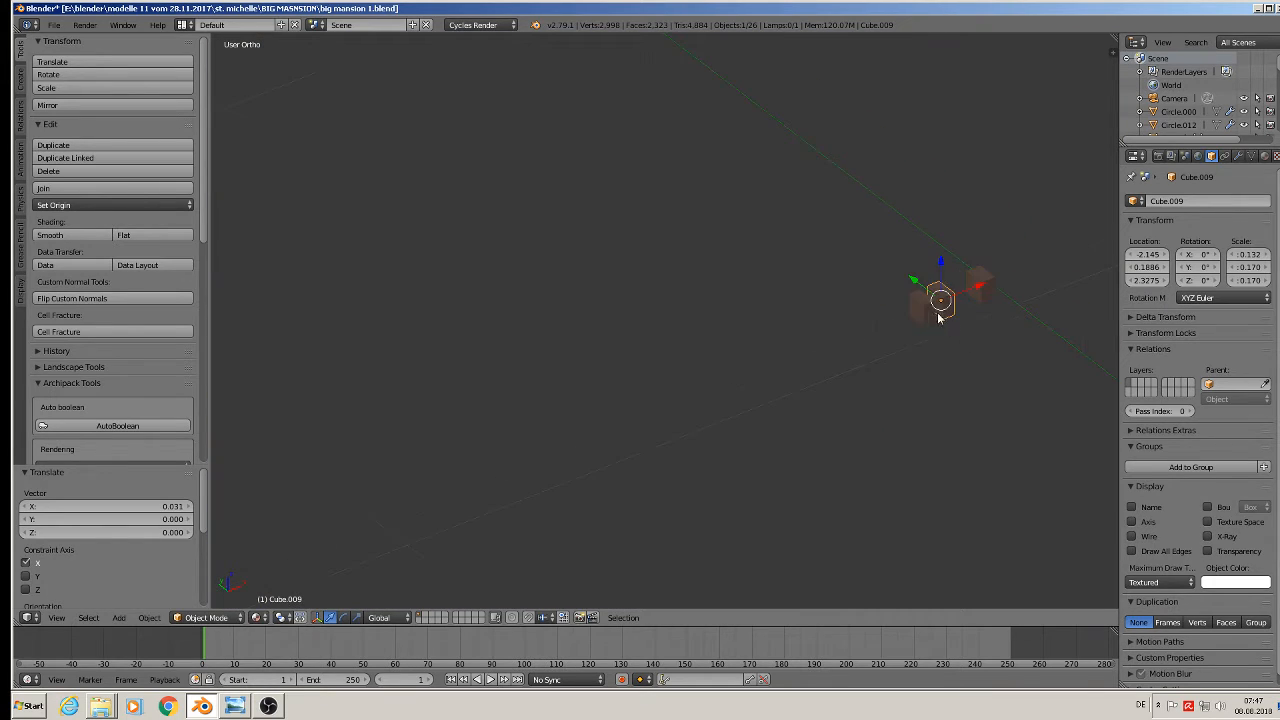
right_click(919, 303, "shift")
right_click(973, 277, "shift")
scroll(945, 331, "down", 7)
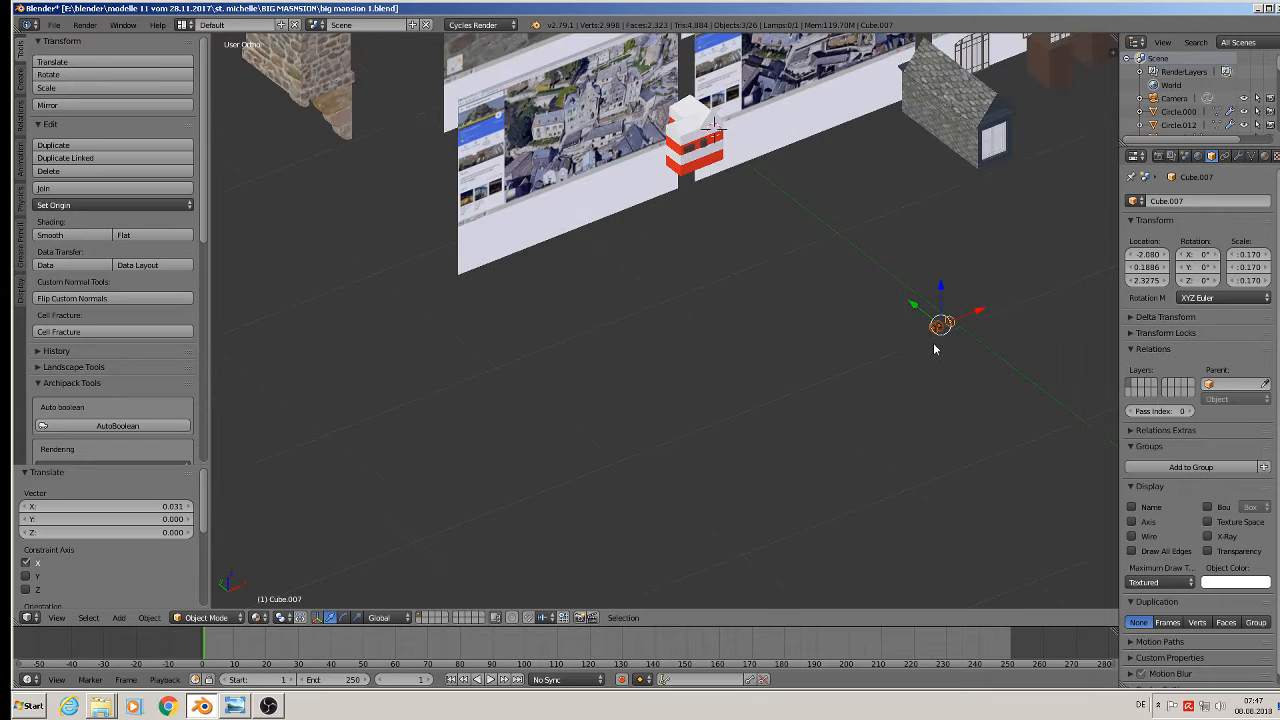
key("g")
key("y")
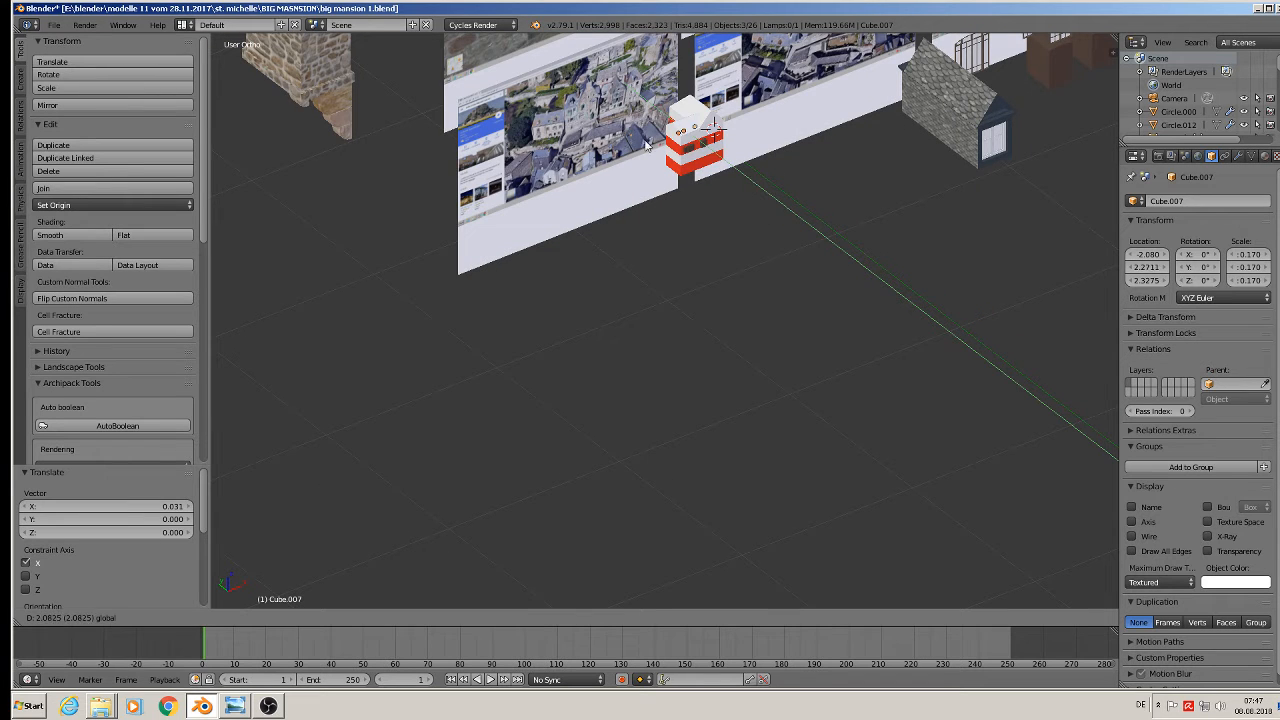
left_click(654, 152)
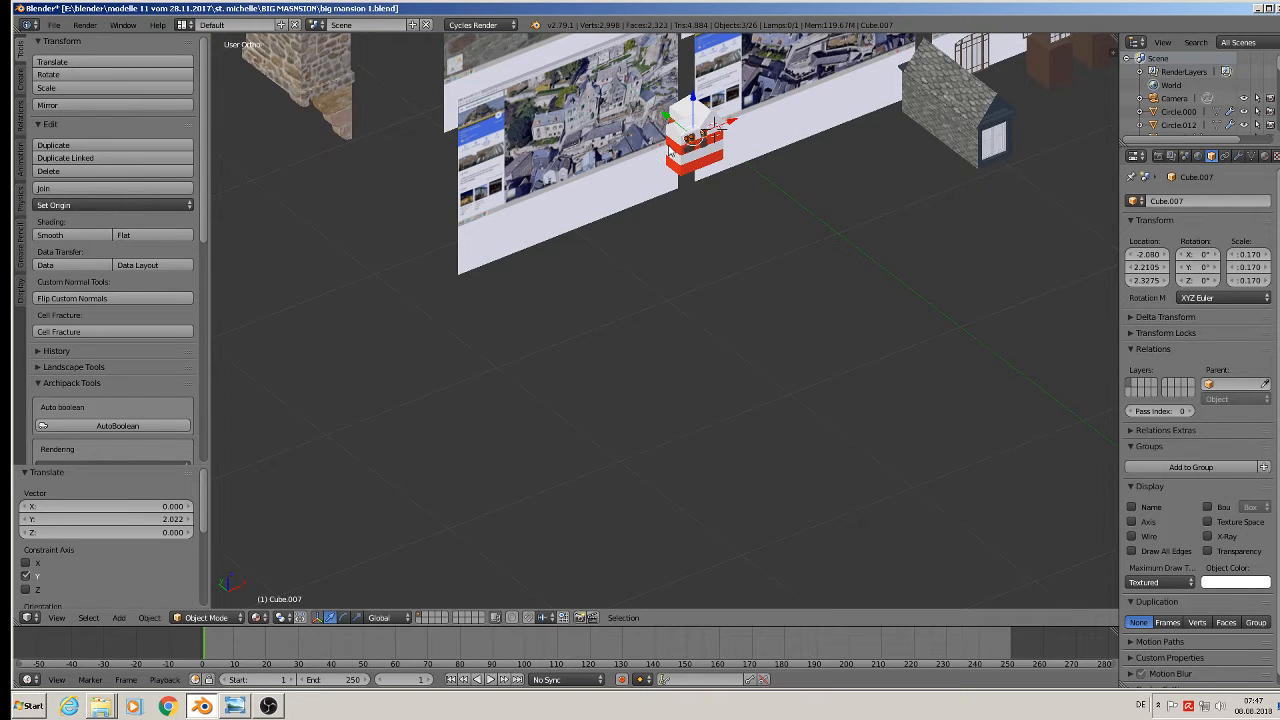
Fine-tune the three upper blocks' depth in the facade to Y about 2.205 and deselect everything
key("KP_Decimal")
scroll(714, 317, "down", 3)
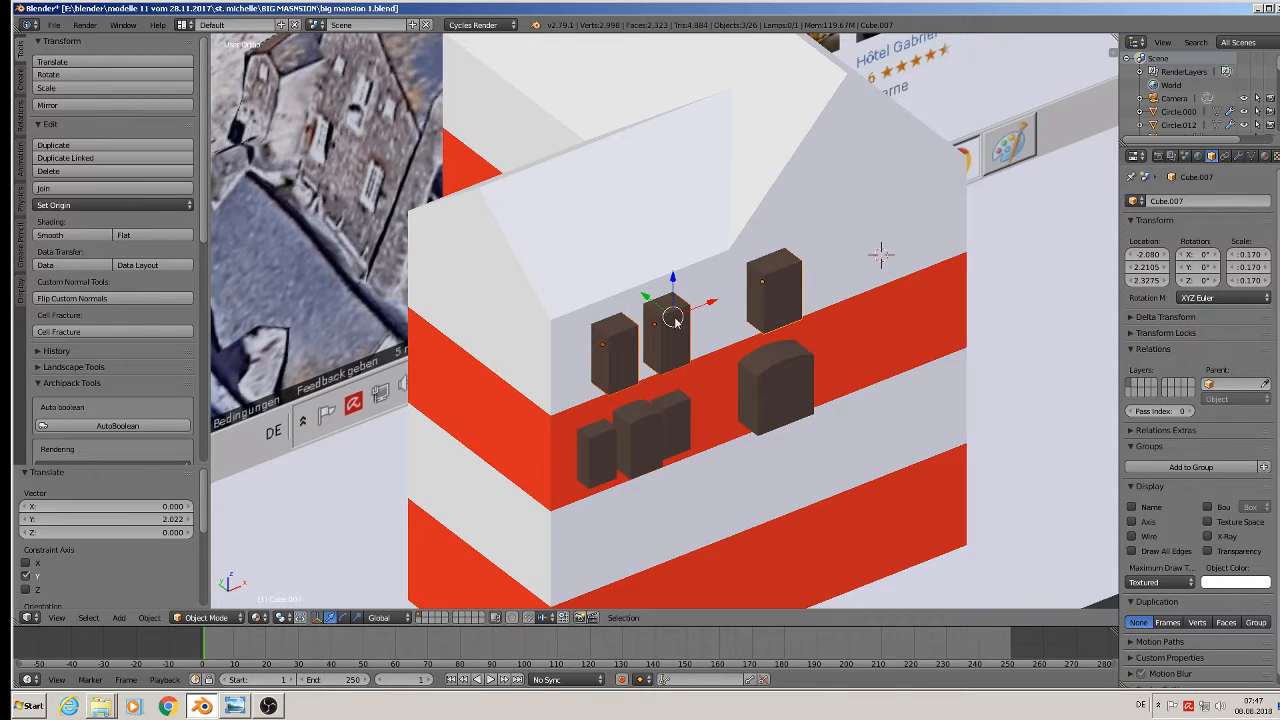
mouse_move(649, 298)
left_mouse_down()
mouse_move(667, 304)
mouse_move(651, 299)
left_mouse_up()
scroll(704, 335, "down", 3)
key("a")
Duplicate the narrow arched block of the window trio straight down into the lower white band, at Z about 2.227
middle_click_drag(726, 341, 639, 334)
scroll(676, 360, "down", 2)
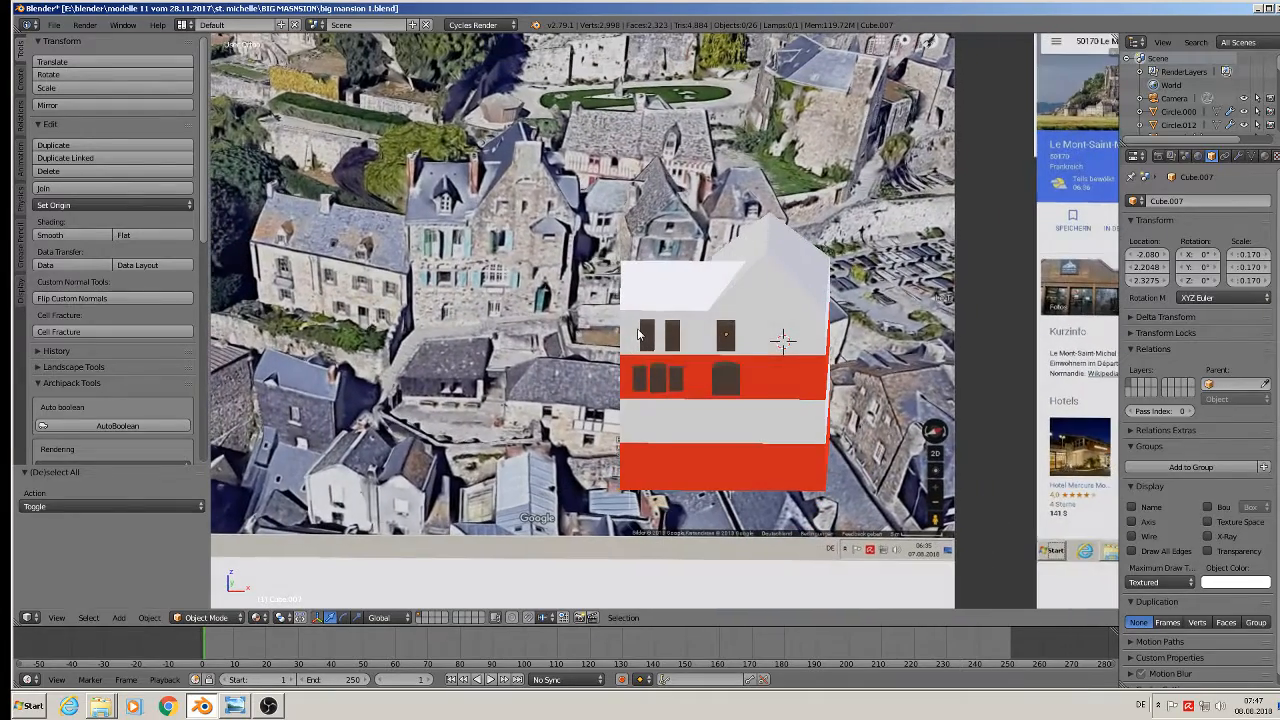
key("KP_1")
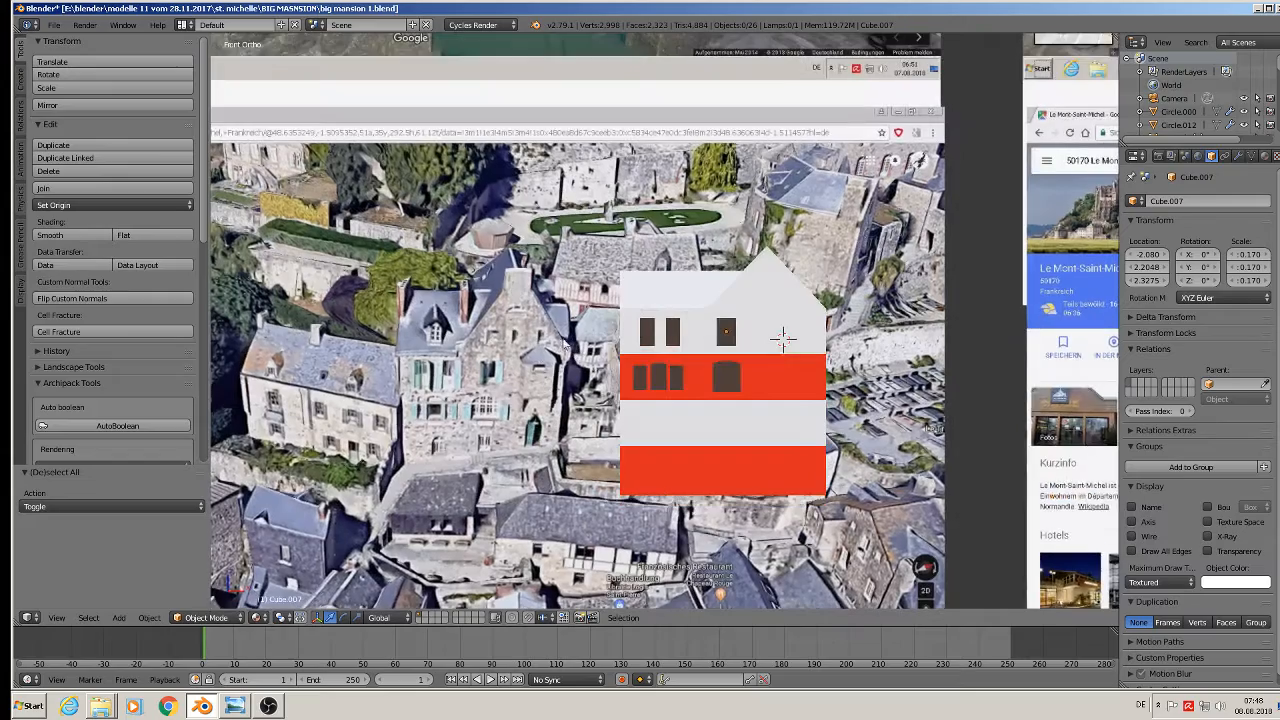
scroll(532, 376, "up", 1)
middle_click_drag(492, 418, 581, 301, "shift")
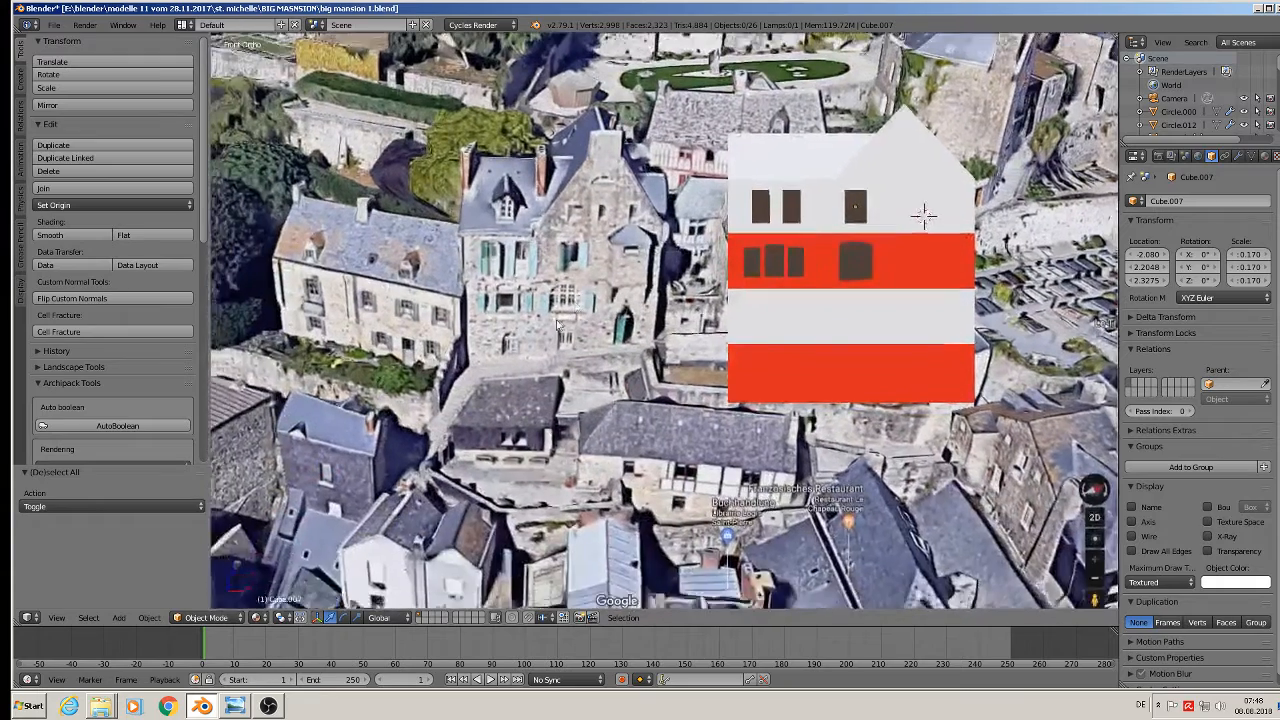
scroll(558, 319, "up", 3)
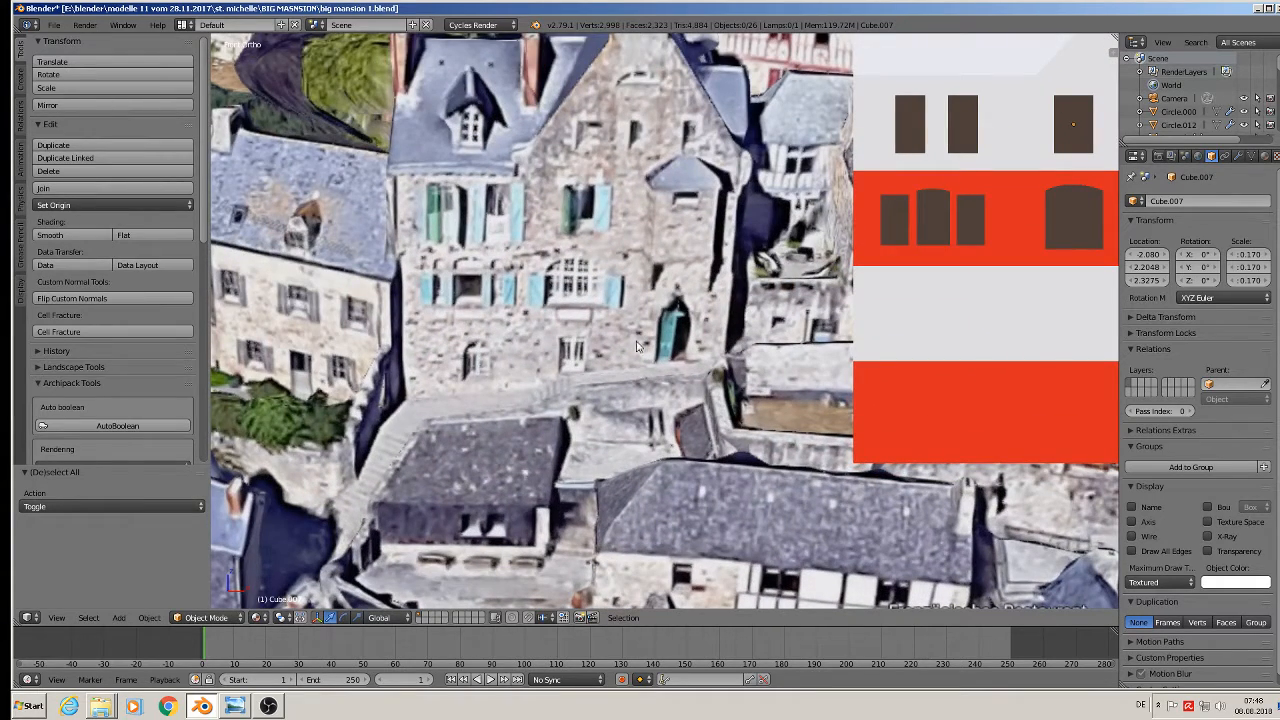
middle_click_drag(663, 337, 578, 308, "shift")
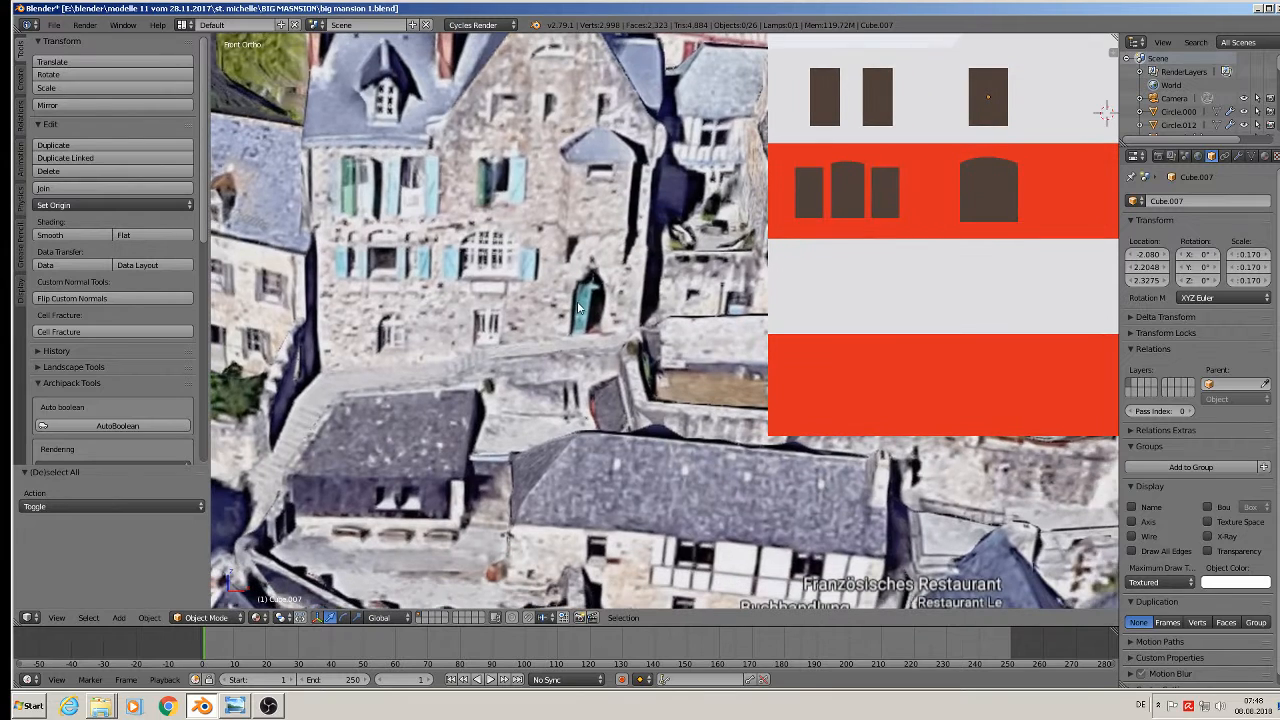
right_click(845, 195)
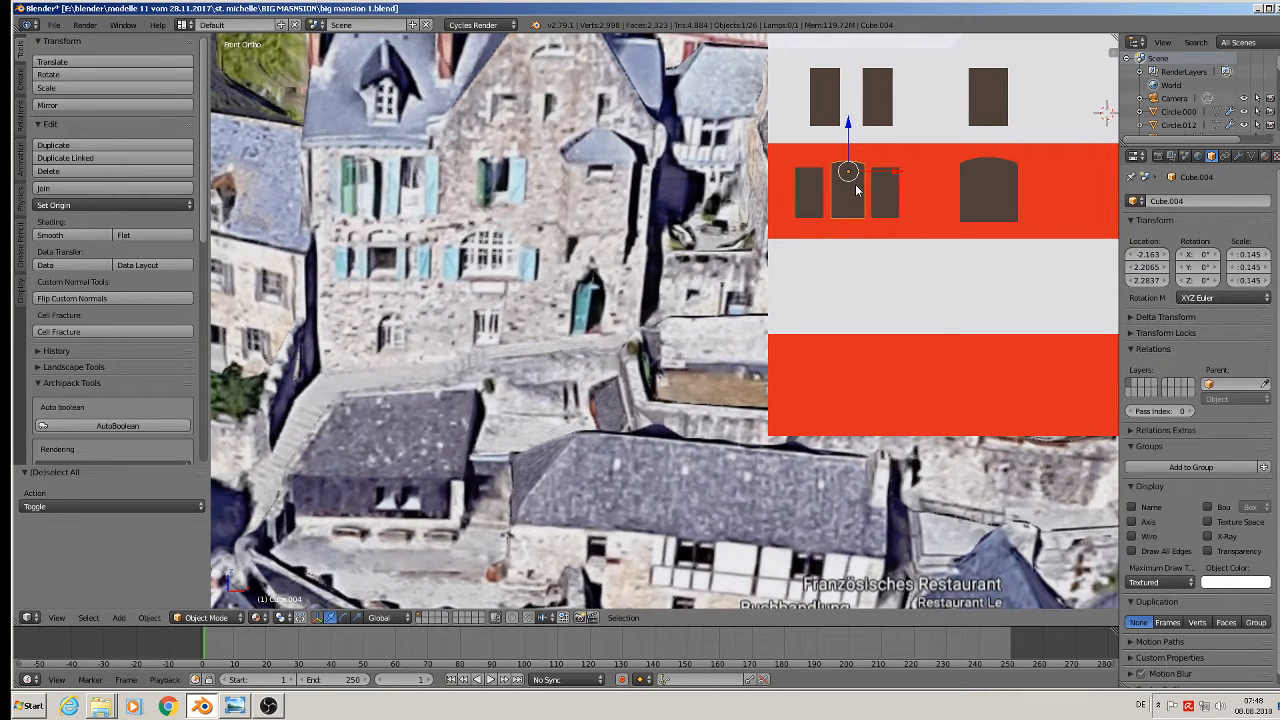
key("shift+d")
right_click(856, 190)
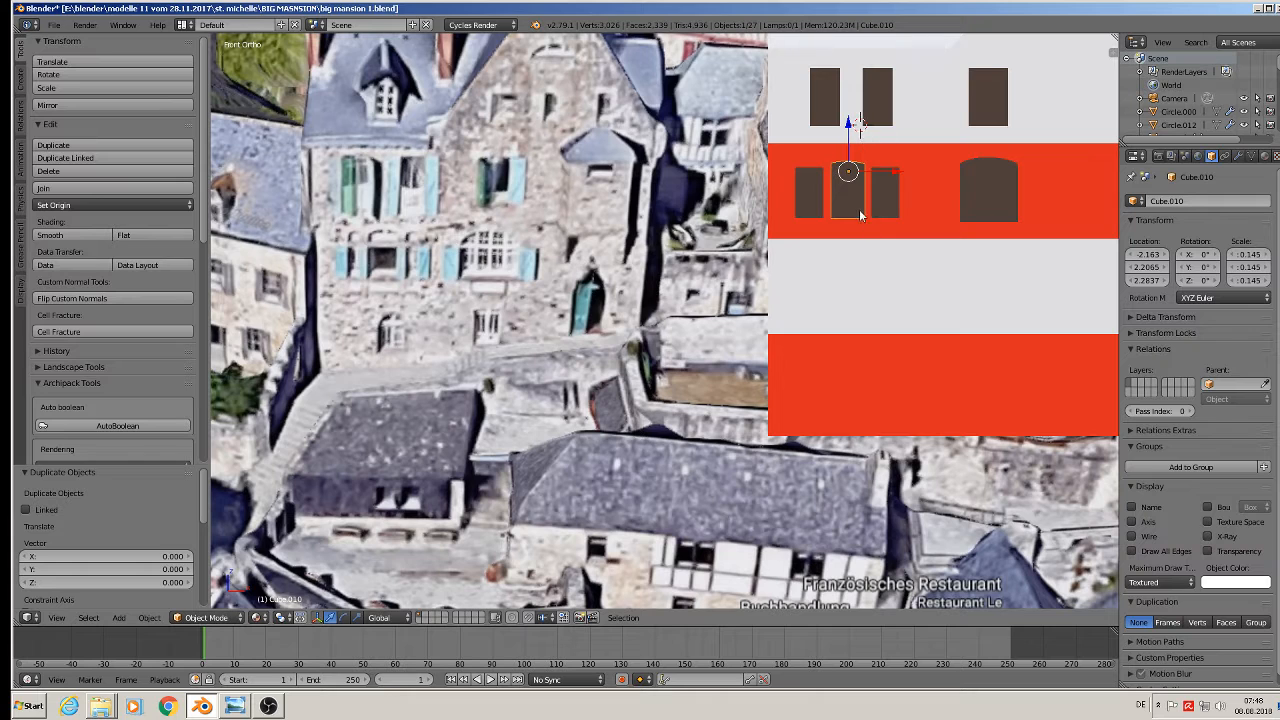
key("shift+d")
key("z")
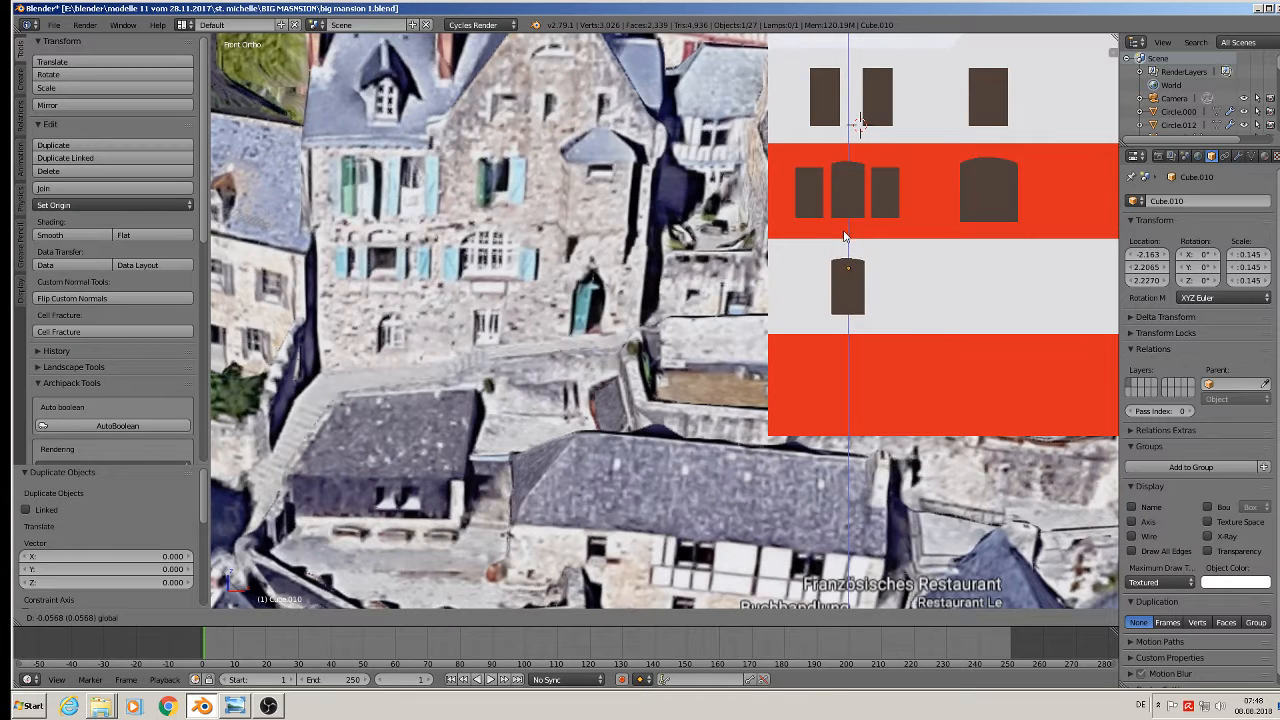
left_click(844, 237)
Duplicate the wider upper rectangular block down into the lower white band at Z about 2.219, and lower the arched block there to Z about 2.225
middle_click_drag(957, 327, 860, 347, "shift")
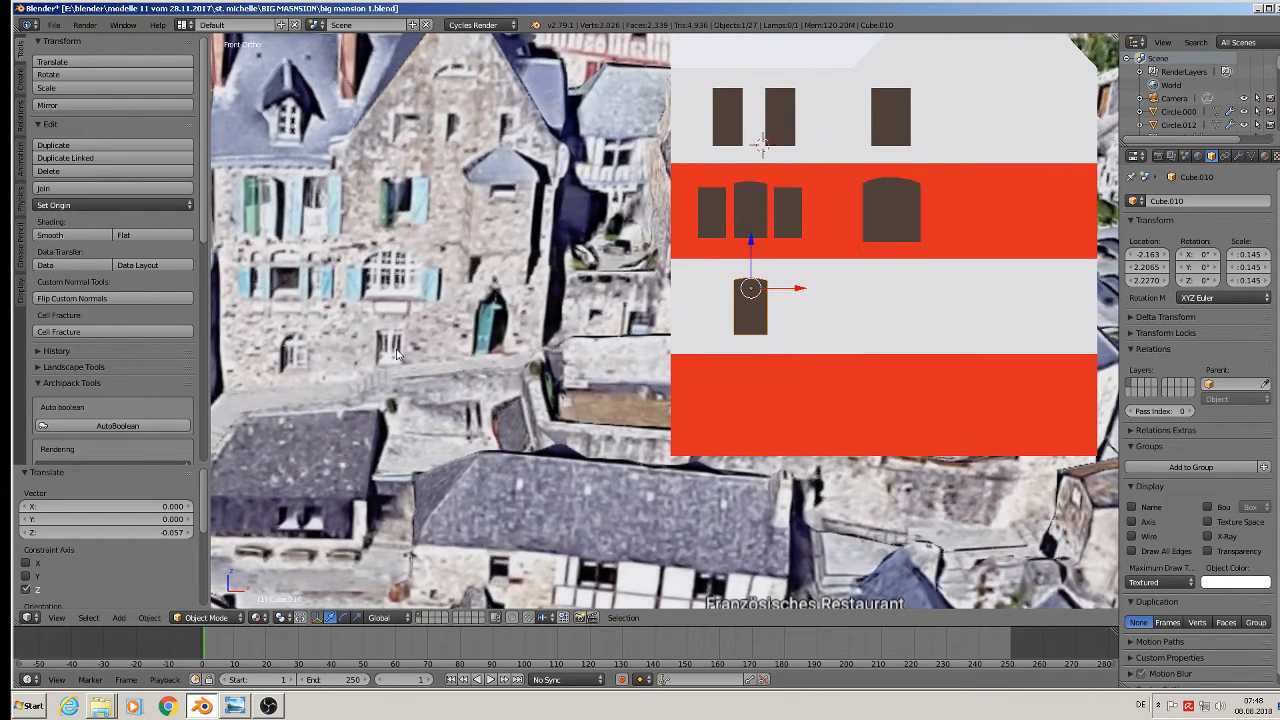
right_click(893, 116)
key("shift+d")
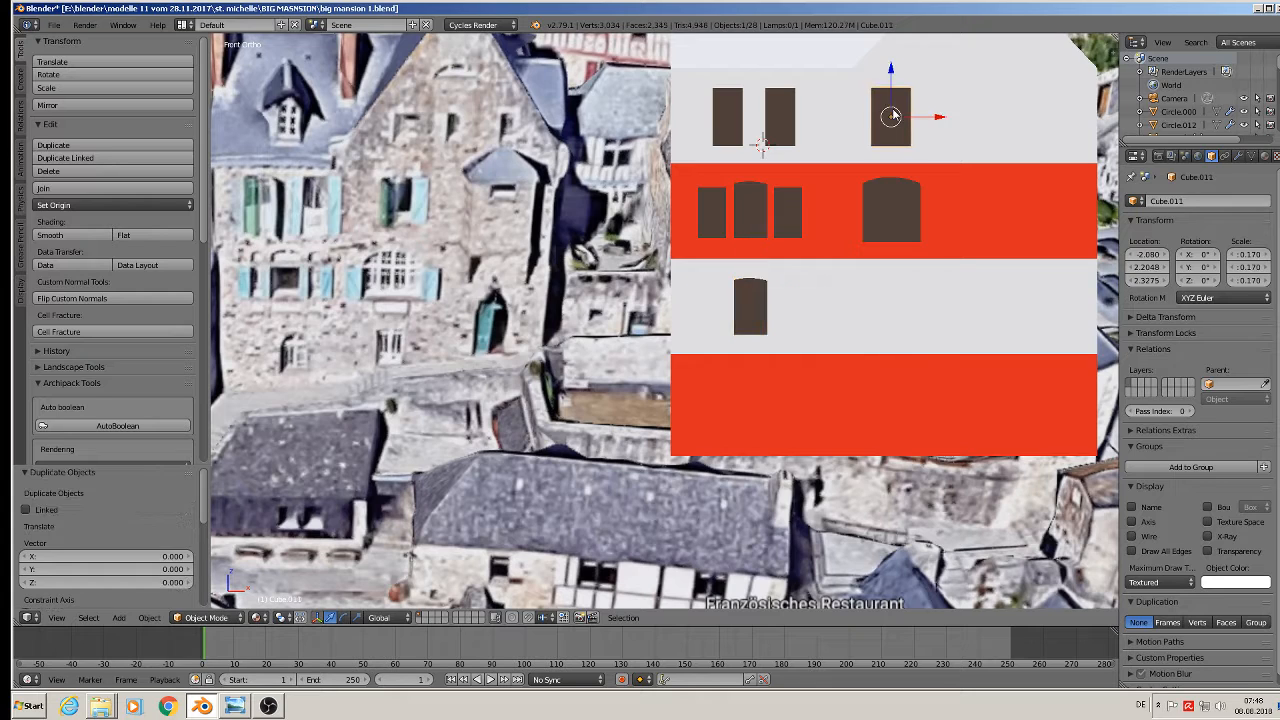
key("z")
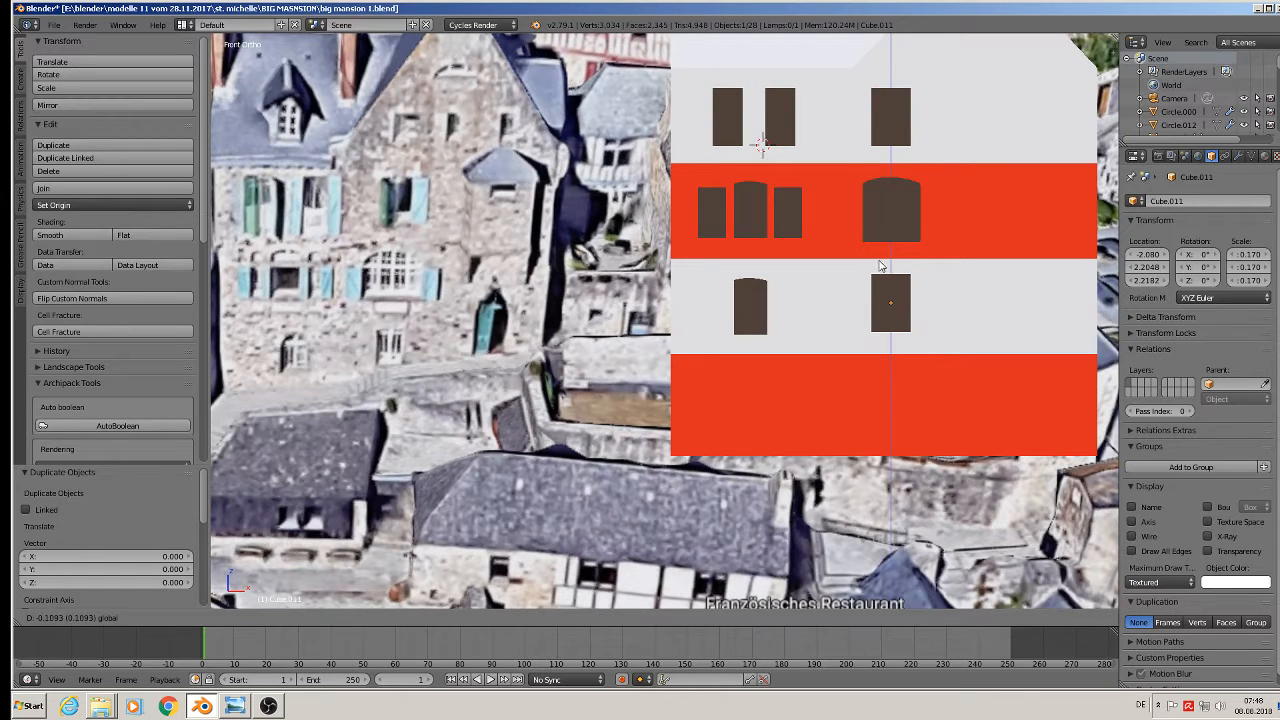
left_click(878, 267)
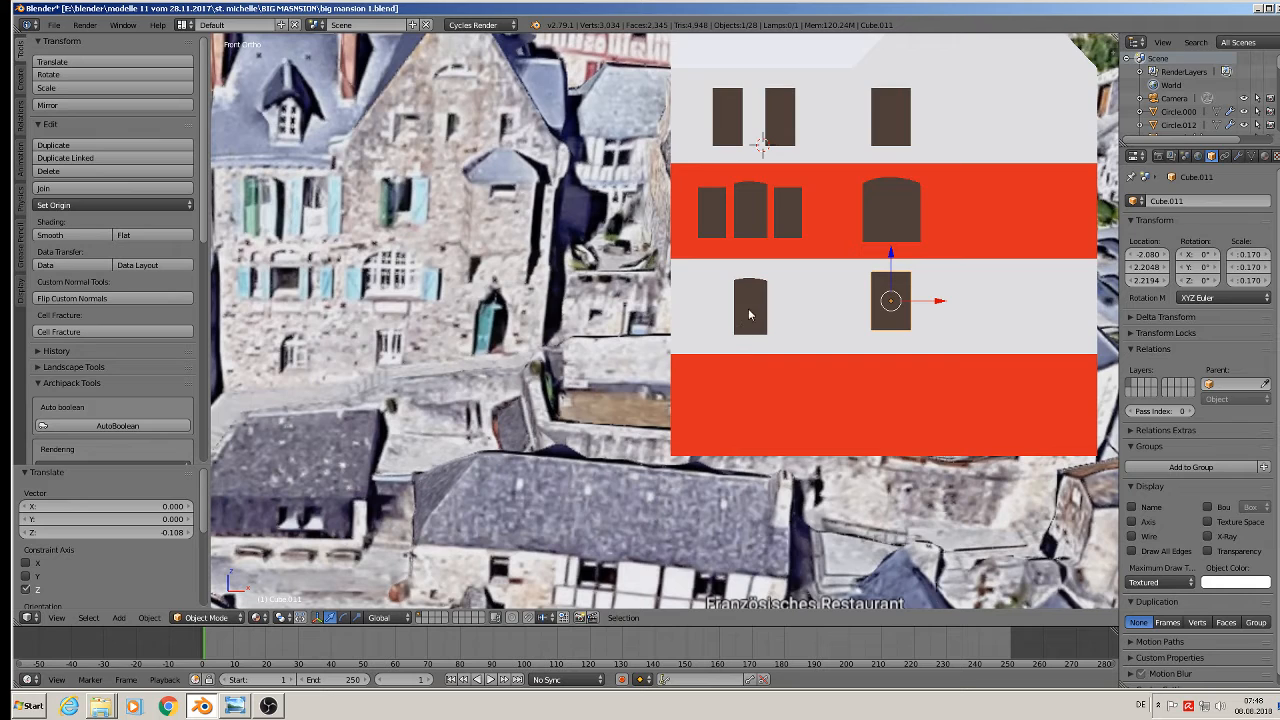
right_click(758, 300)
left_click_drag(757, 253, 757, 256)
Examine the green arched entrance door in the Street View reference photo above the aerial view
scroll(516, 336, "down", 8)
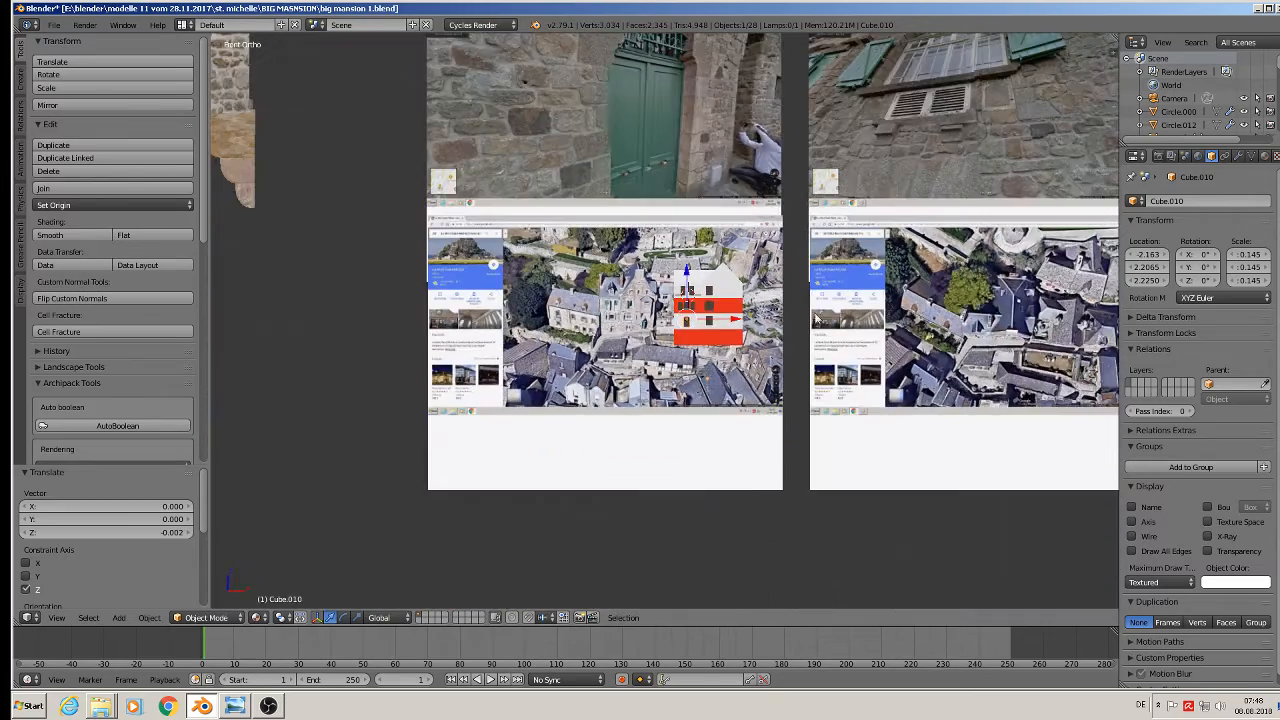
middle_click_drag(673, 164, 651, 271, "shift")
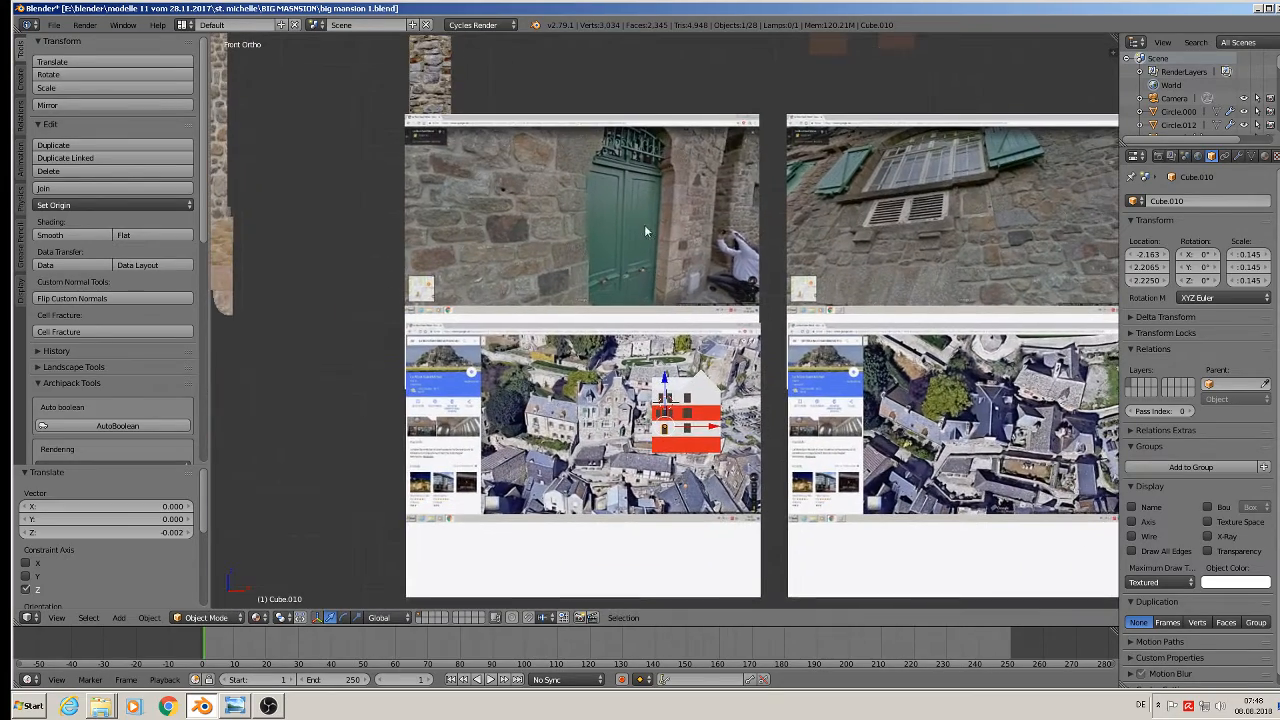
middle_click_drag(642, 214, 637, 234, "shift")
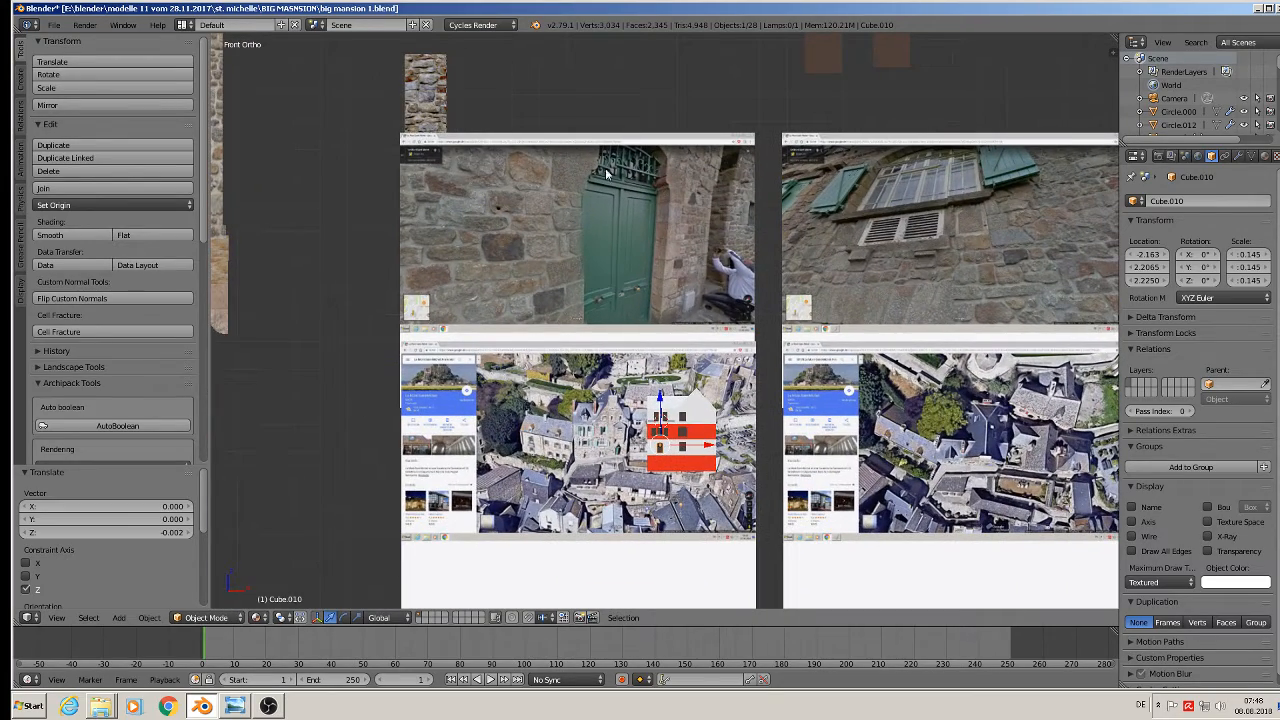
scroll(713, 509, "up", 1, "shift")
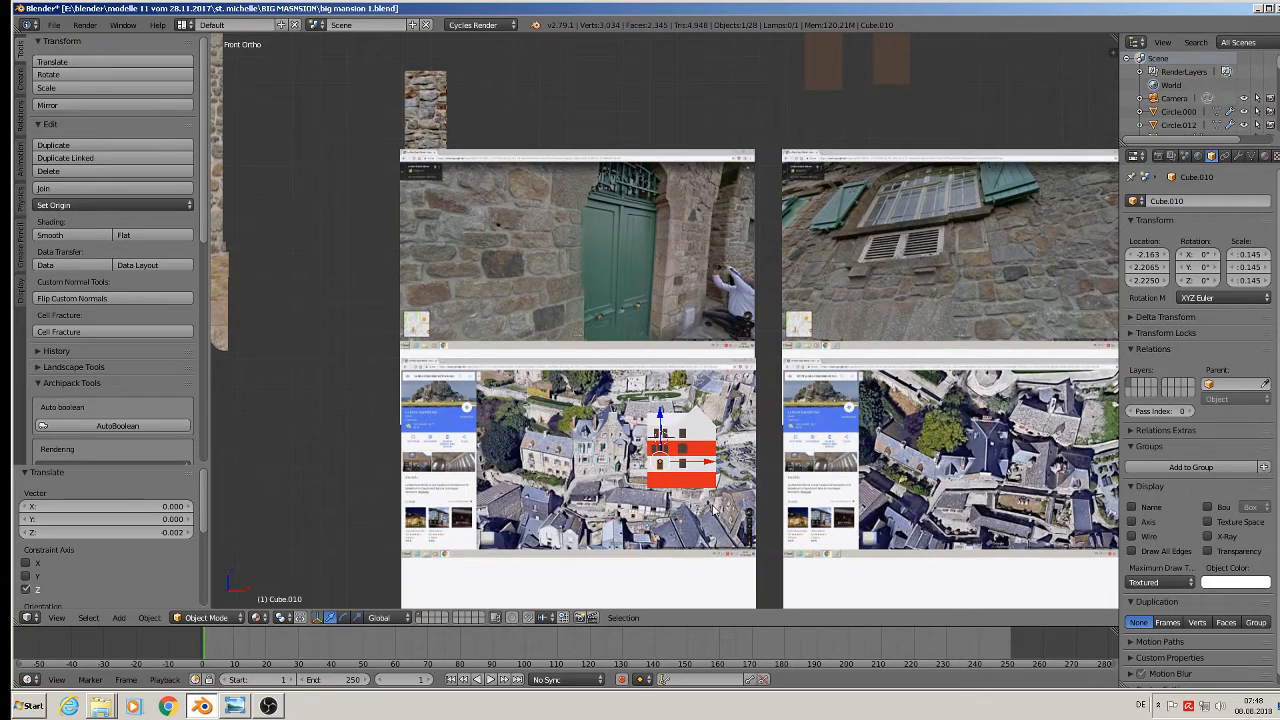
scroll(716, 508, "up", 10)
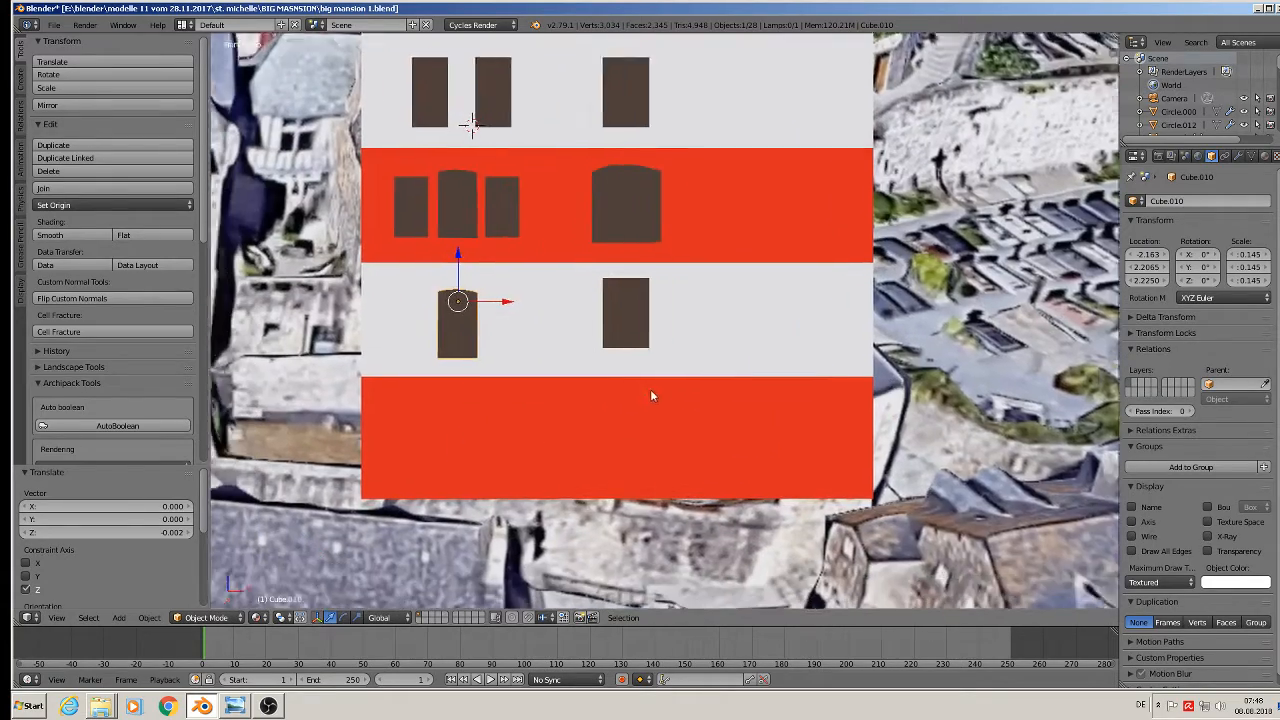
middle_click_drag(651, 391, 671, 379, "shift")
scroll(507, 295, "down", 3)
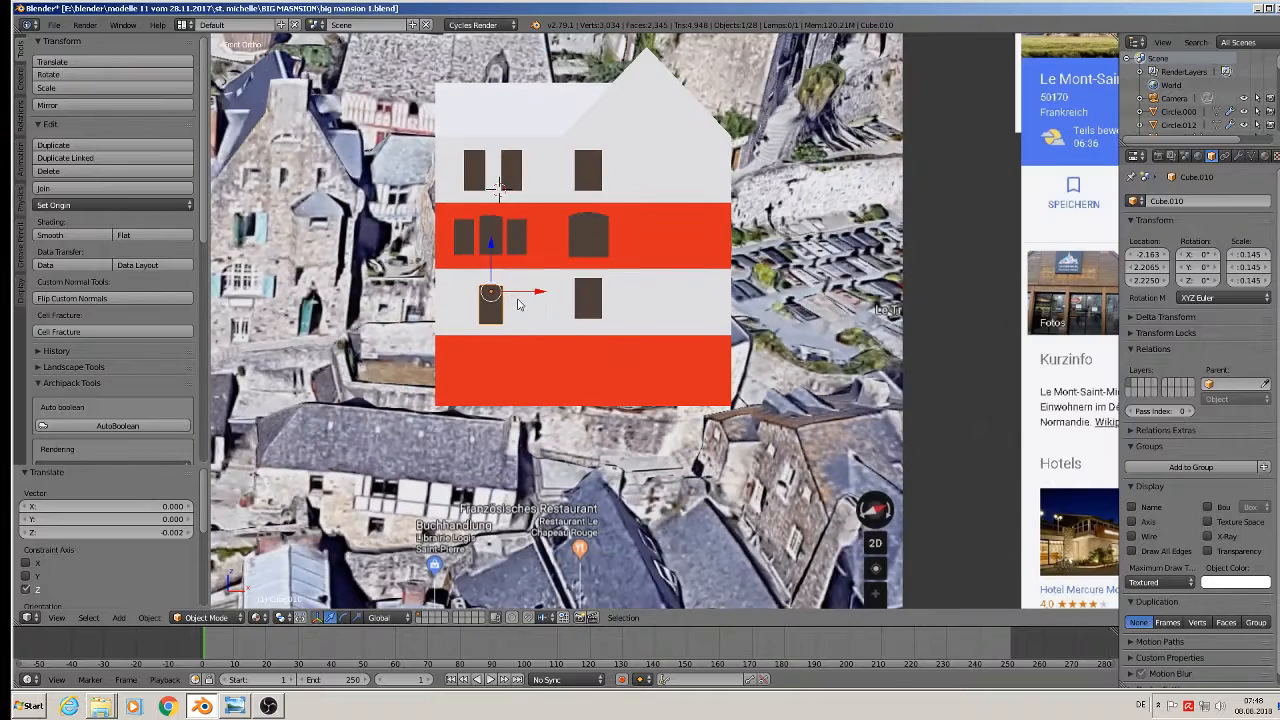
Duplicate the lower arched block along X to about -2.008 as the entrance door and scale the copy to about 0.201
middle_click_drag(583, 331, 733, 360, "shift")
scroll(727, 364, "up", 2)
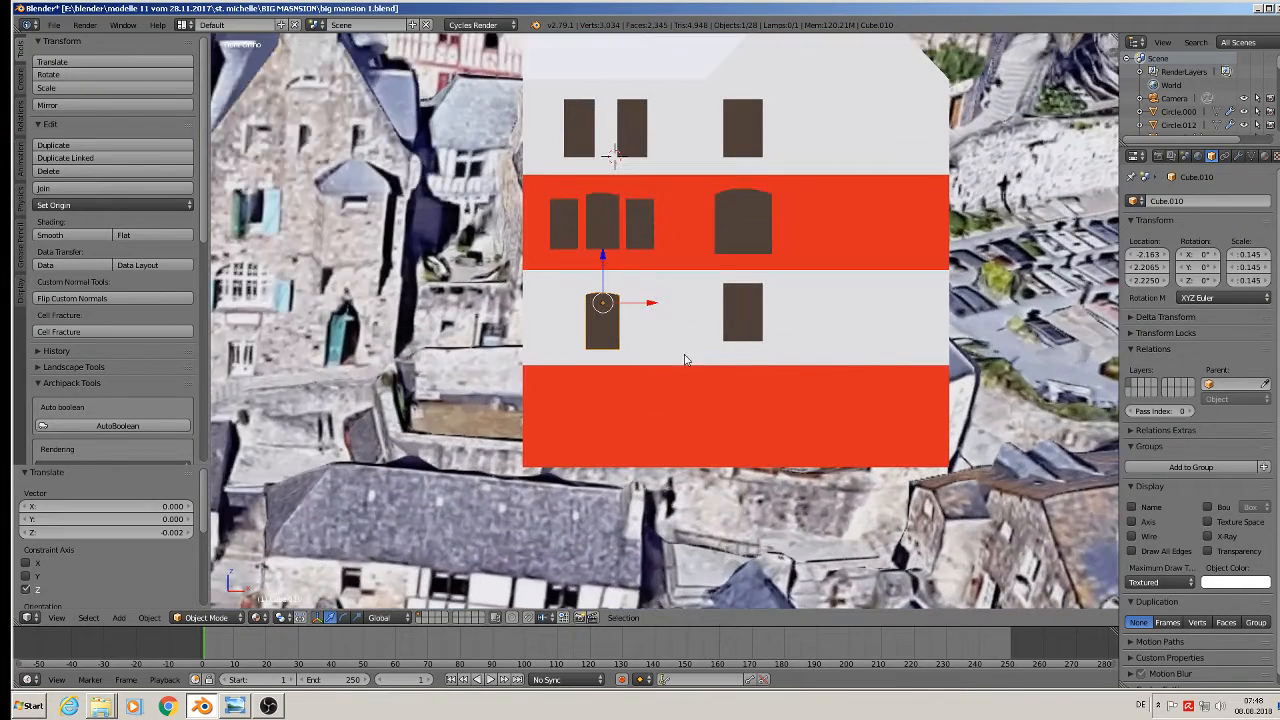
key("shift+d")
key("x")
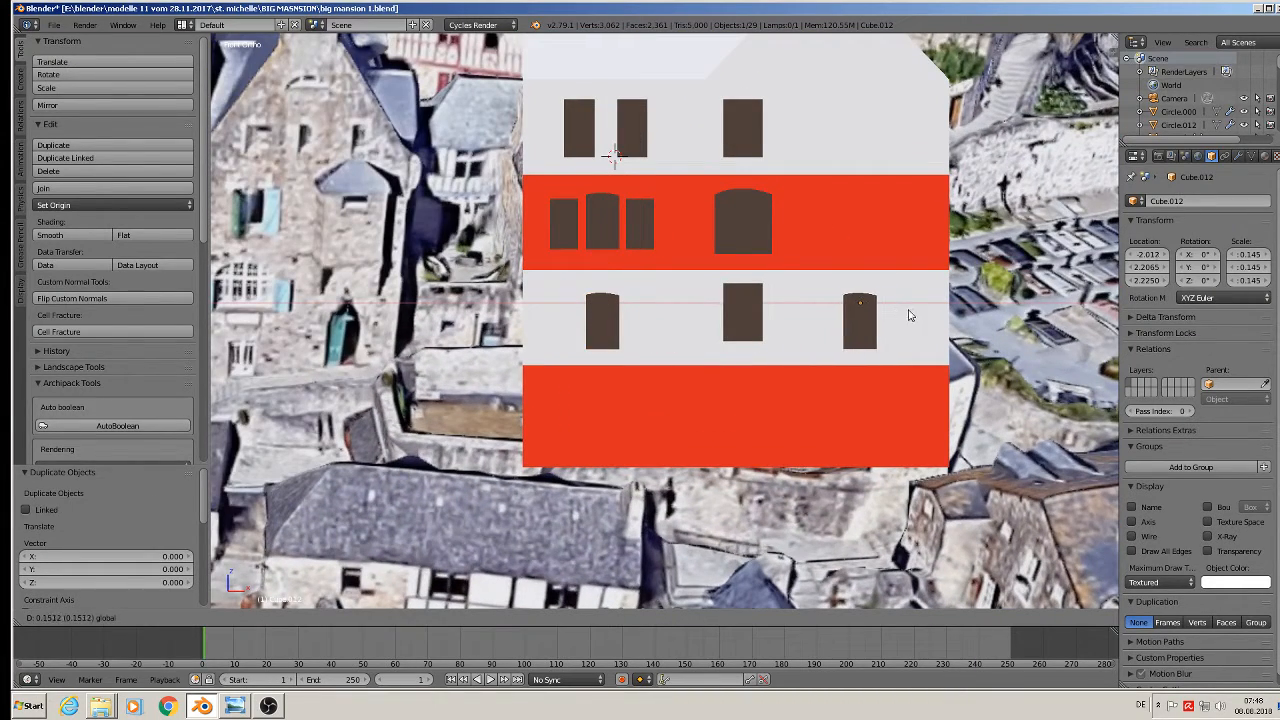
left_click(909, 315)
key("s")
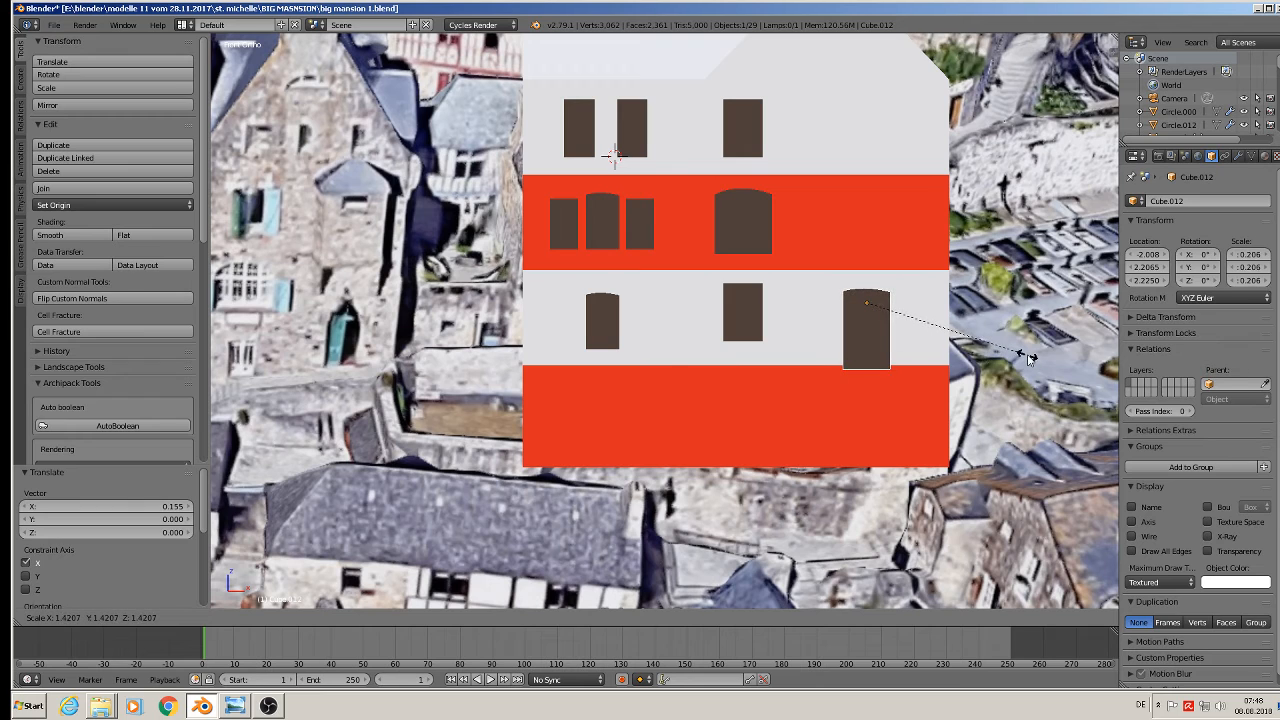
left_click(1024, 357)
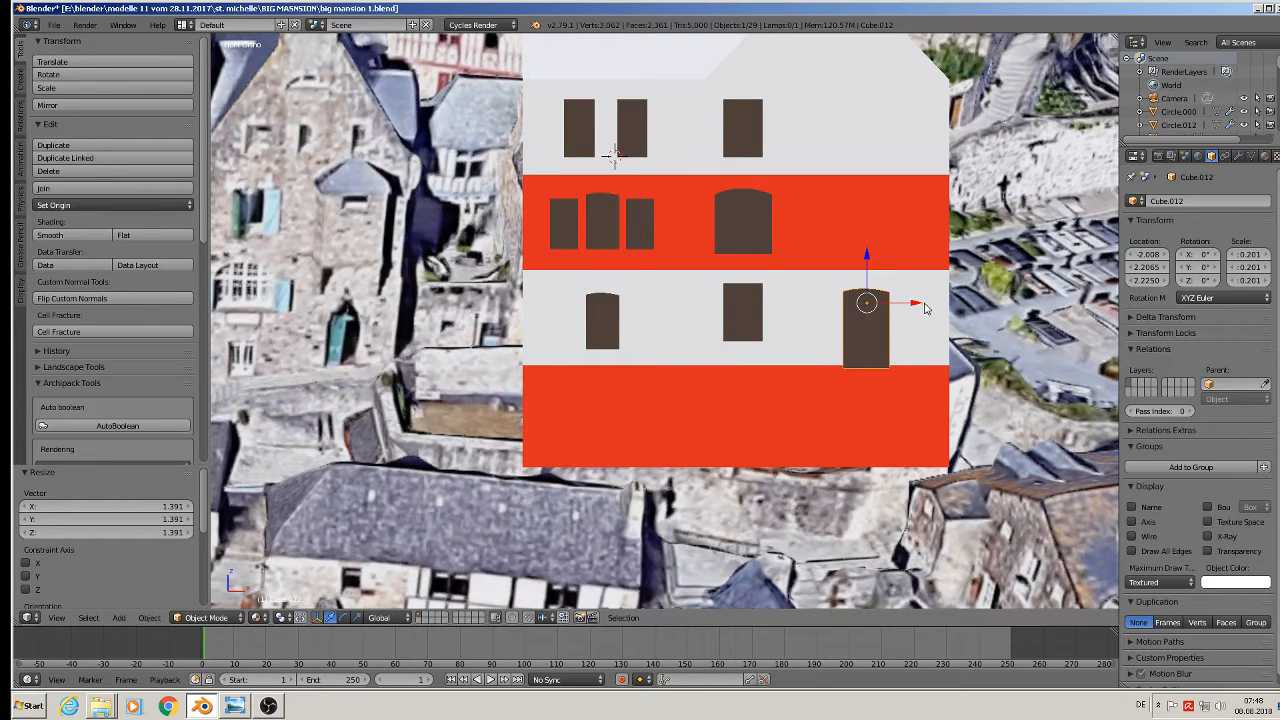
Adjust the door block's position to X about -2.005 and Z about 2.226, and save the file
left_click_drag(925, 308, 920, 309)
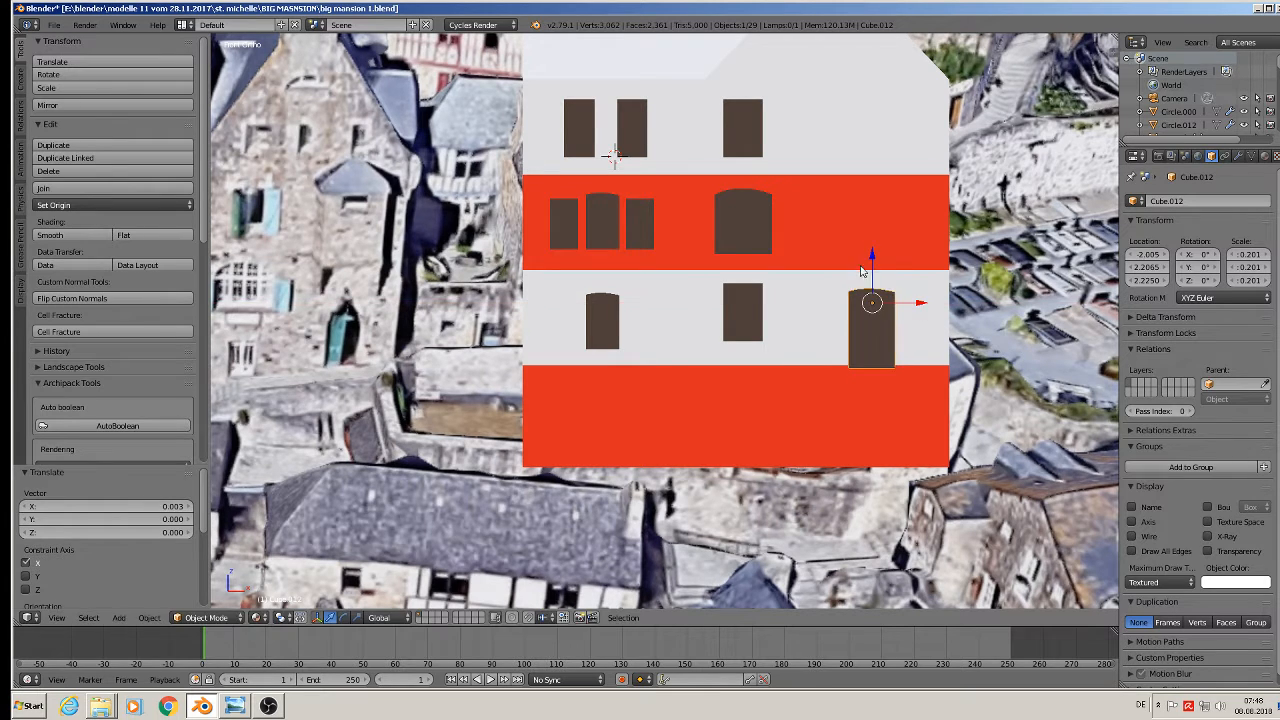
left_click_drag(864, 268, 863, 269)
middle_click_drag(863, 269, 876, 354)
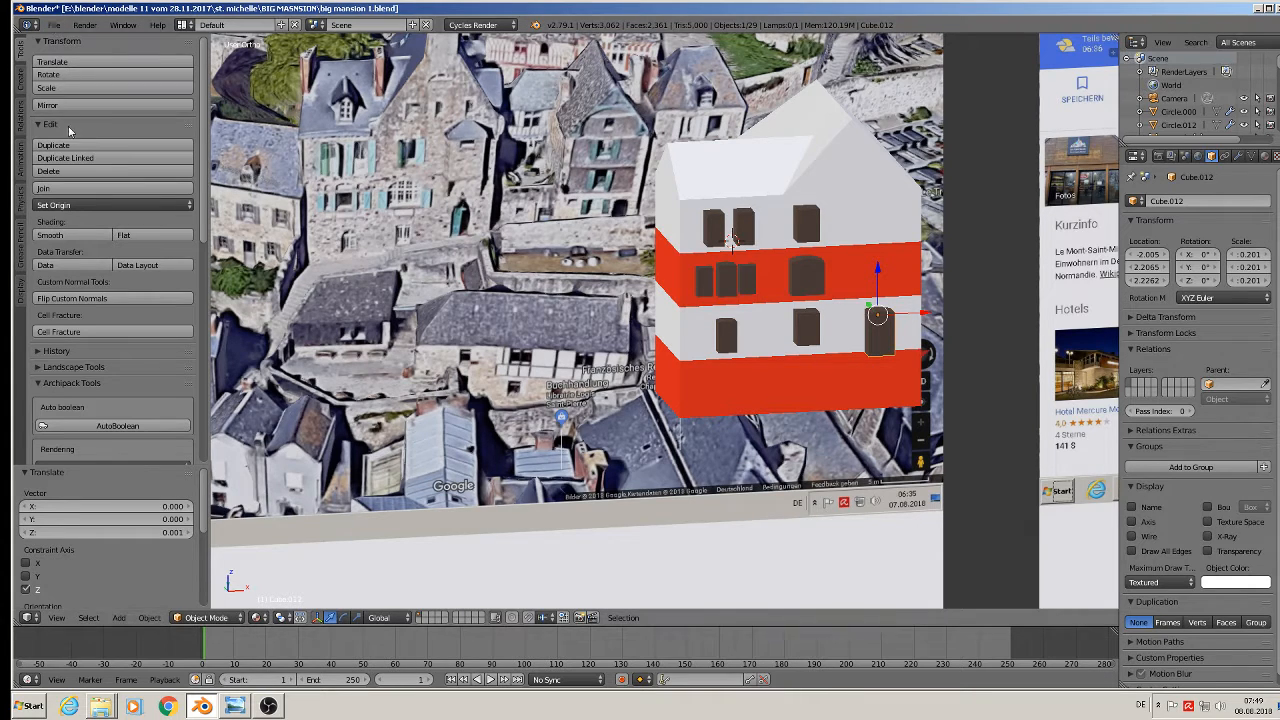
key("shift+a")
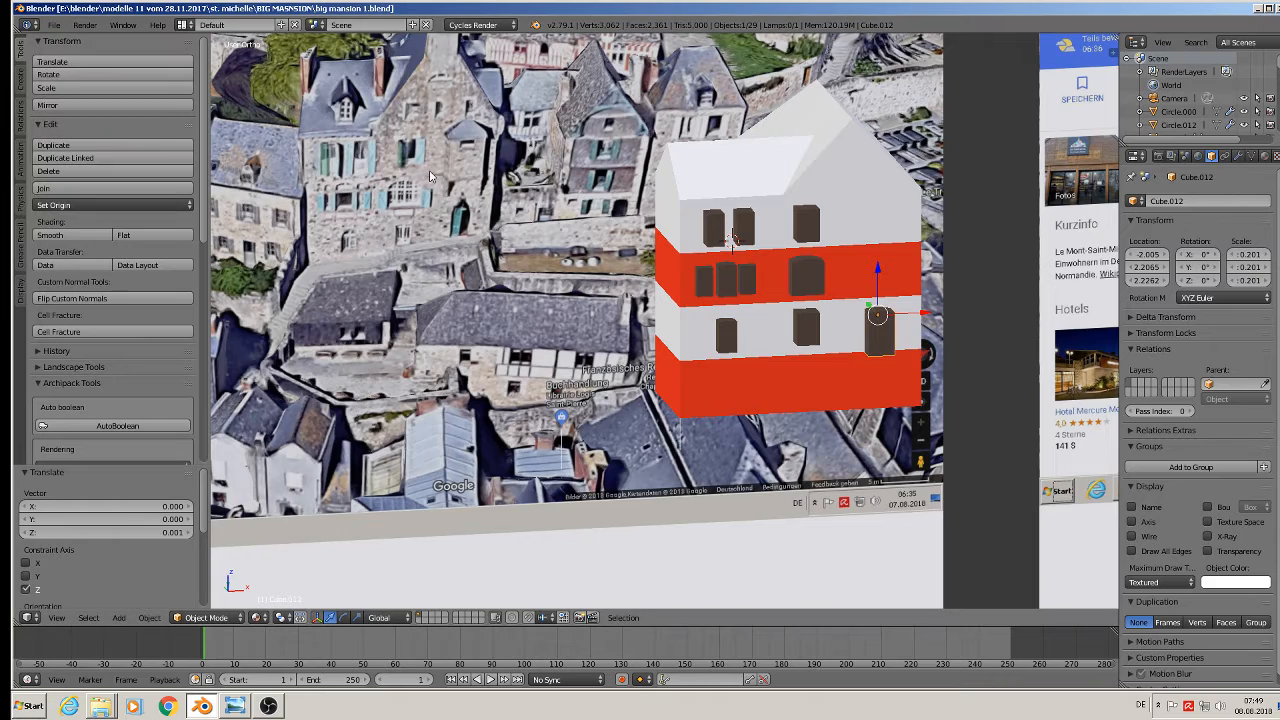
Examine the gable windows in the Street View reference photo beside the aerial views, and return to the house model
key("KP_1")
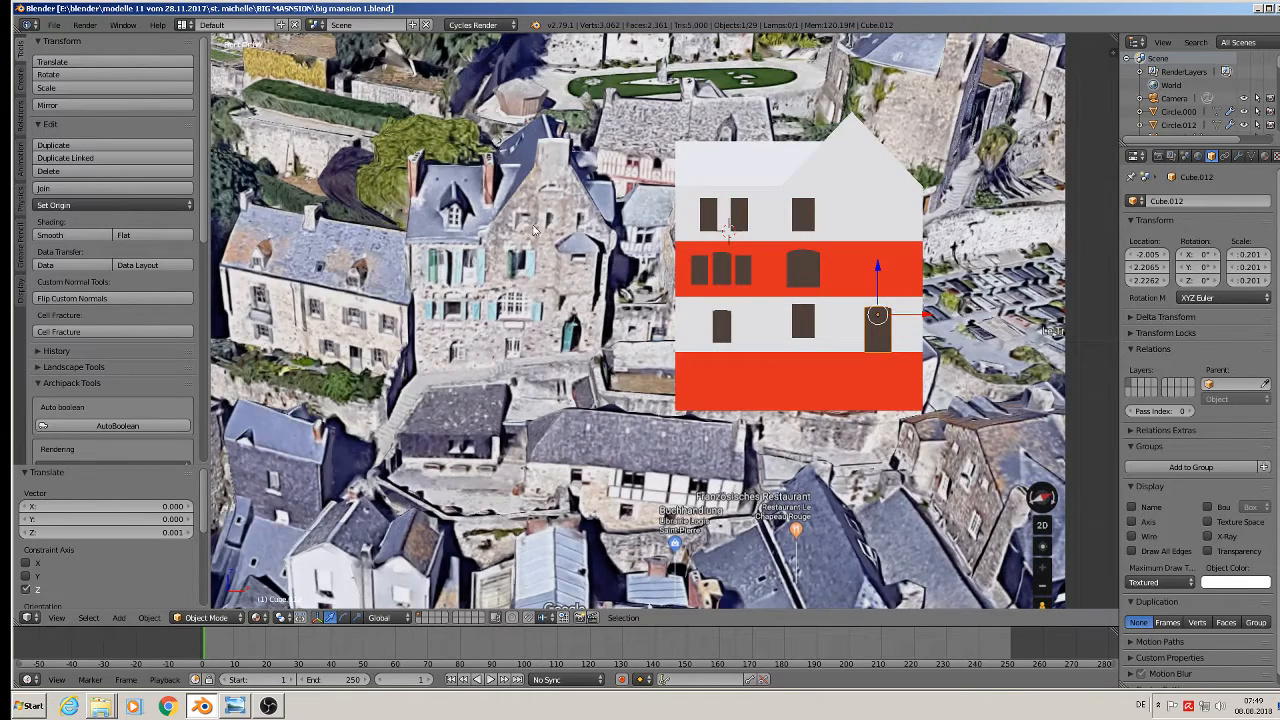
scroll(716, 320, "down", 6)
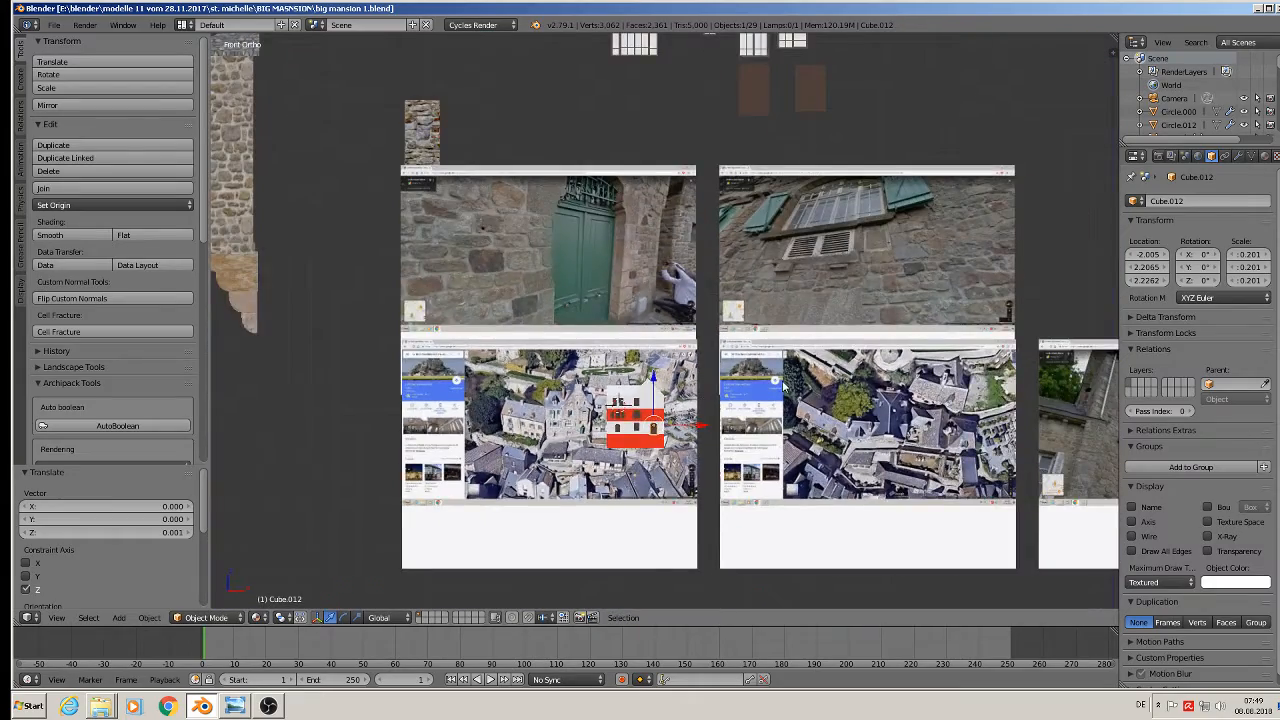
middle_click_drag(783, 388, 438, 305, "shift")
scroll(848, 338, "up", 7)
middle_click_drag(980, 386, 654, 320, "shift")
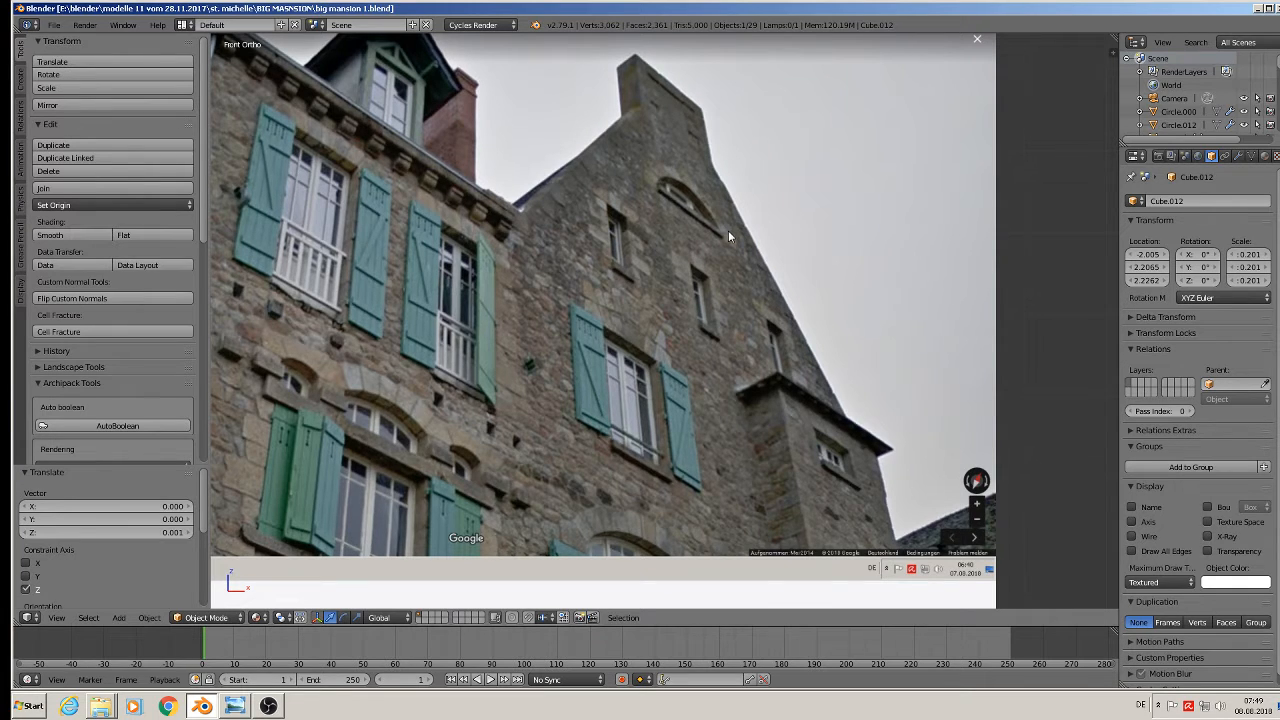
scroll(672, 362, "down", 4)
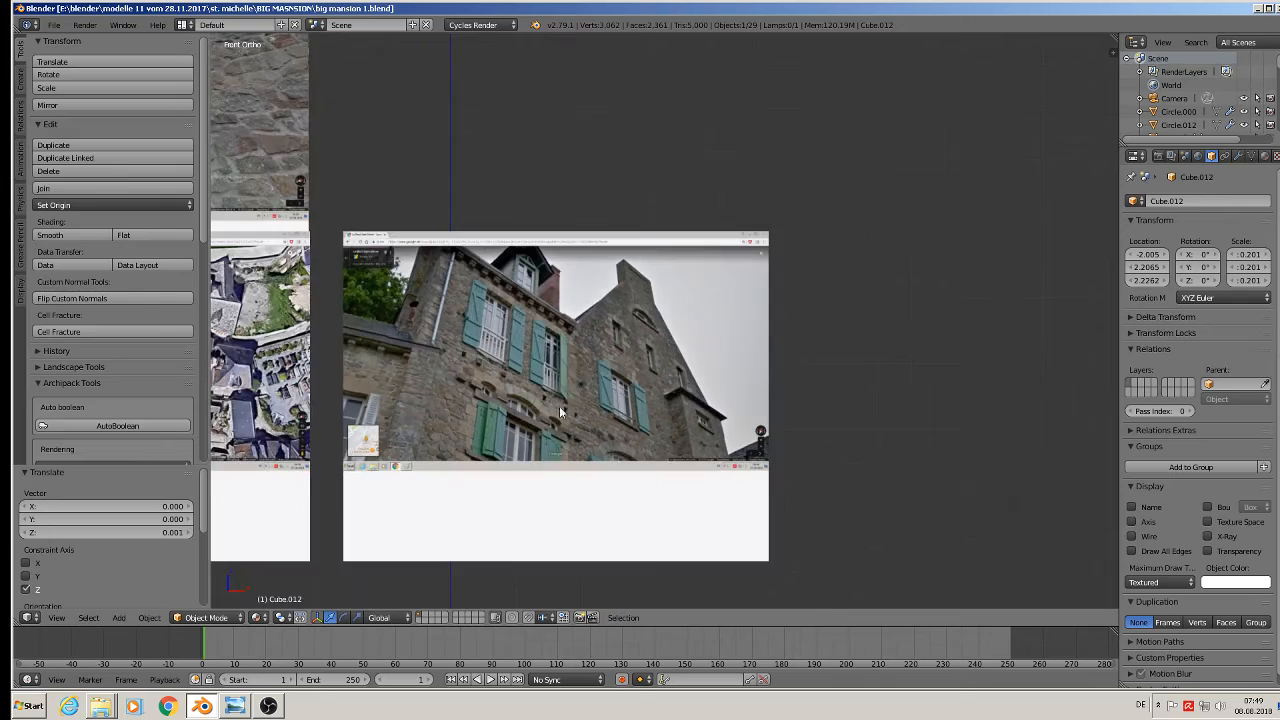
middle_click_drag(534, 437, 867, 362, "shift")
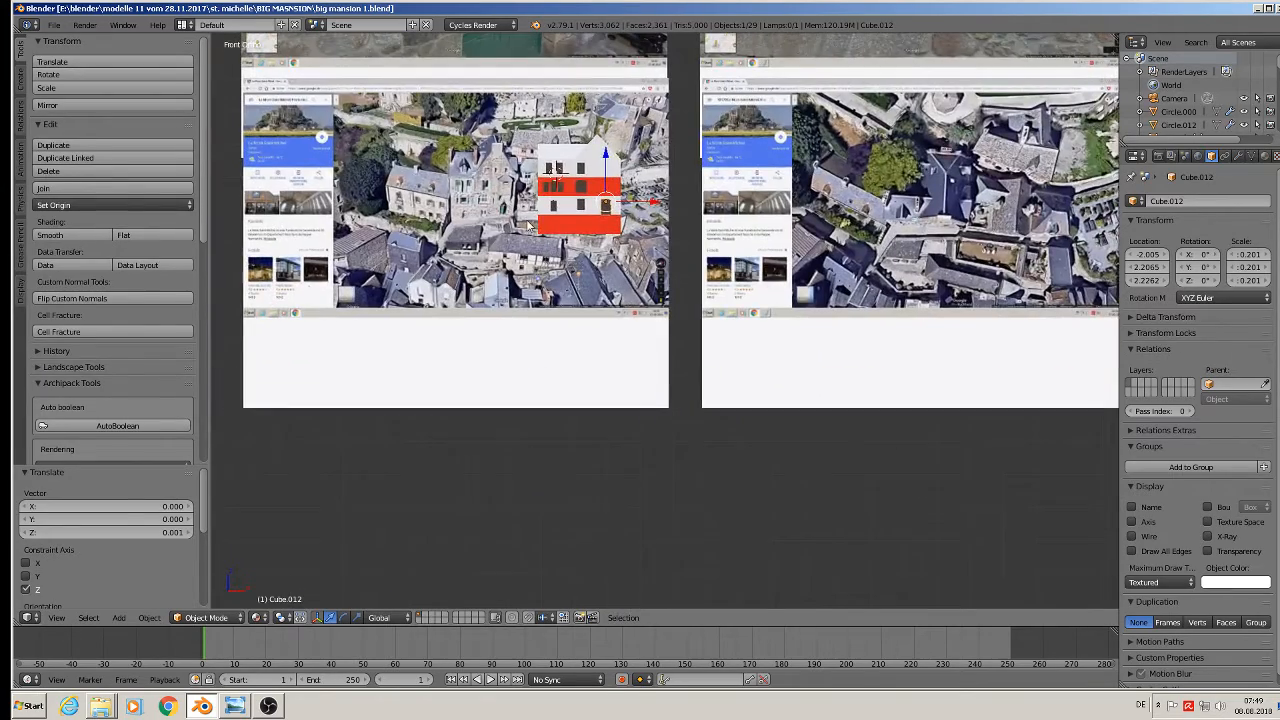
scroll(545, 210, "up", 6)
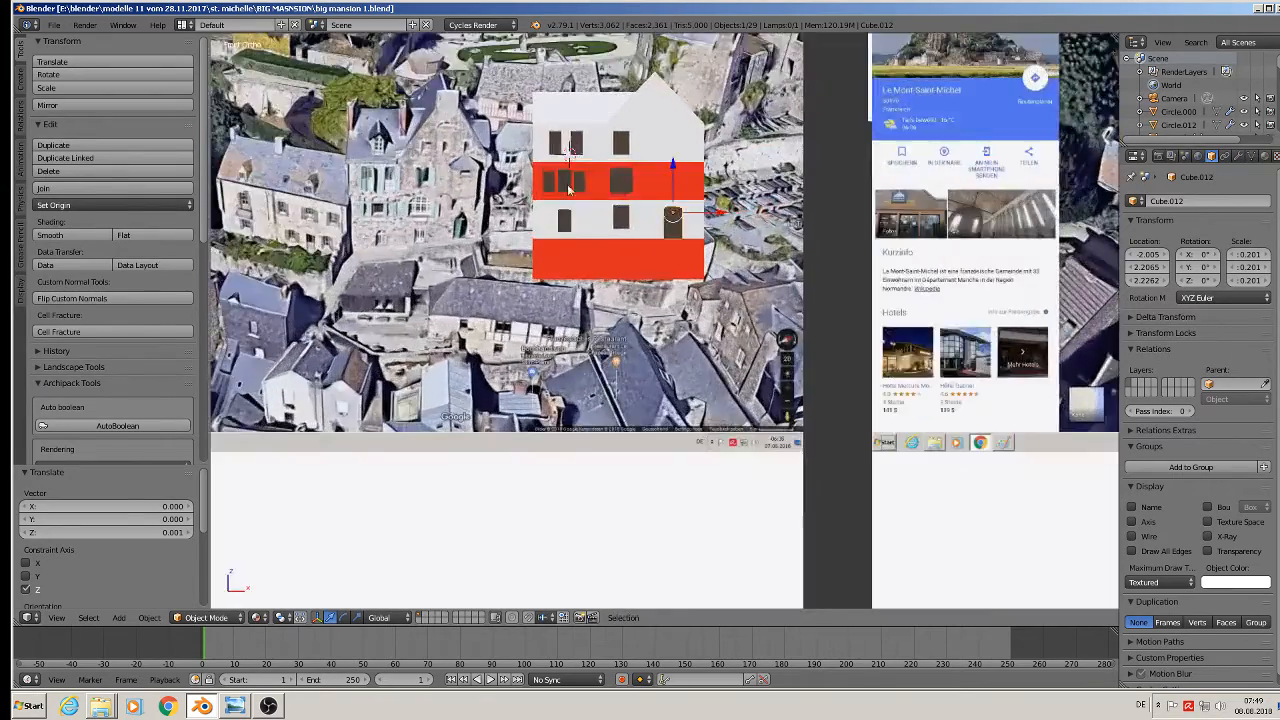
scroll(586, 246, "up", 3)
Duplicate the wider upper rectangular block into the gable at X about -2.056 and Z about 2.366, and scale the copy to about 0.096
right_click(632, 245)
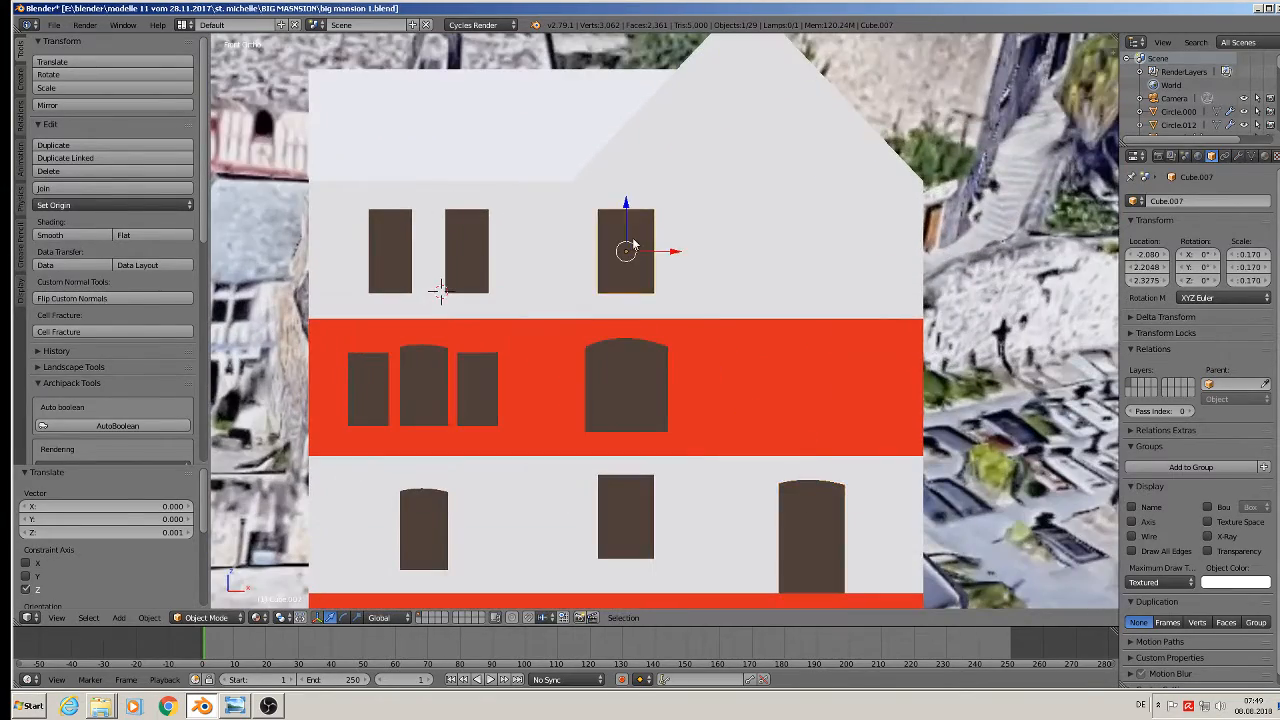
scroll(648, 255, "down", 4)
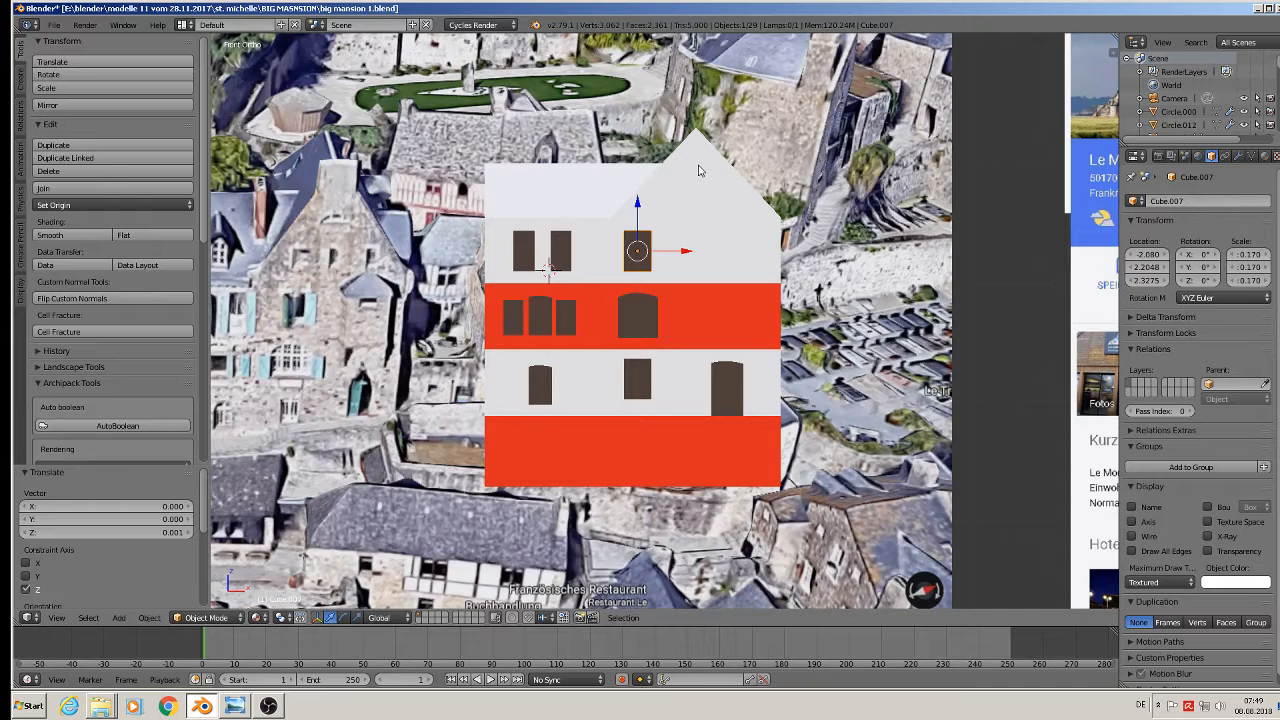
key("shift+d")
right_click(648, 238)
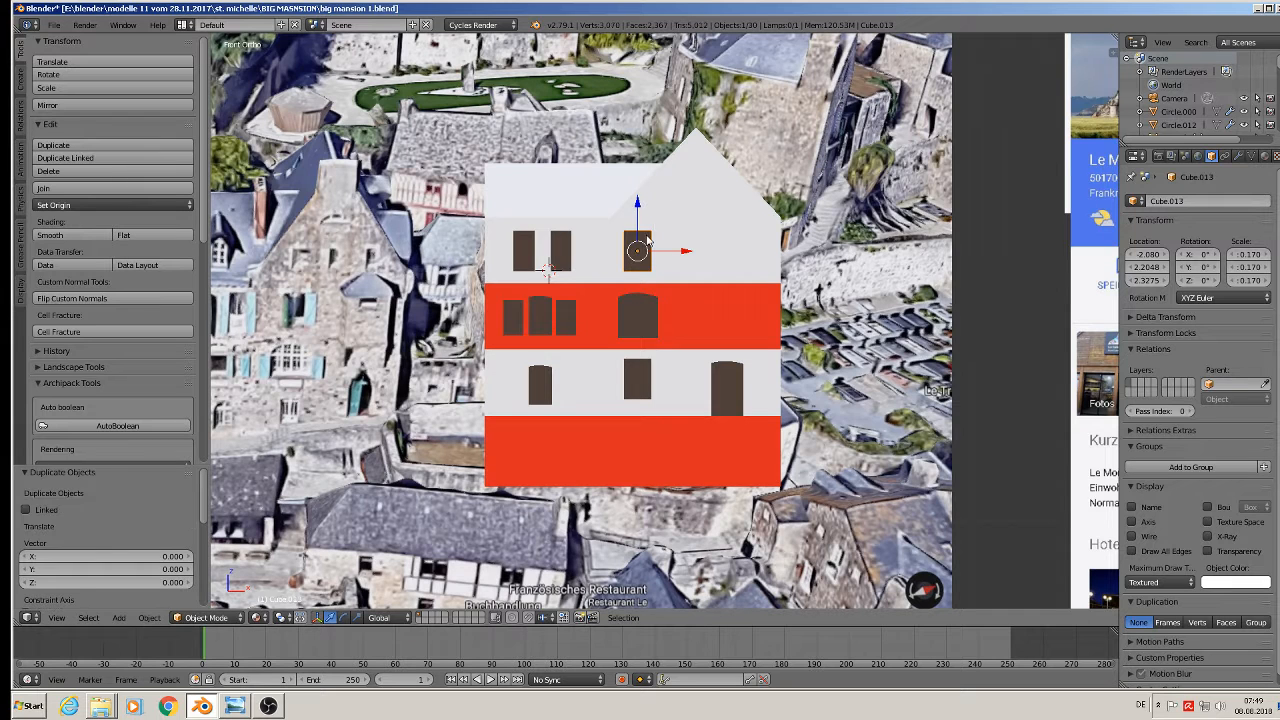
left_click_drag(638, 210, 694, 216)
key("s")
left_click(703, 242)
Narrow the gable window block to an X scale of about 0.062 and shift it to X about -2.054
key("s")
key("x")
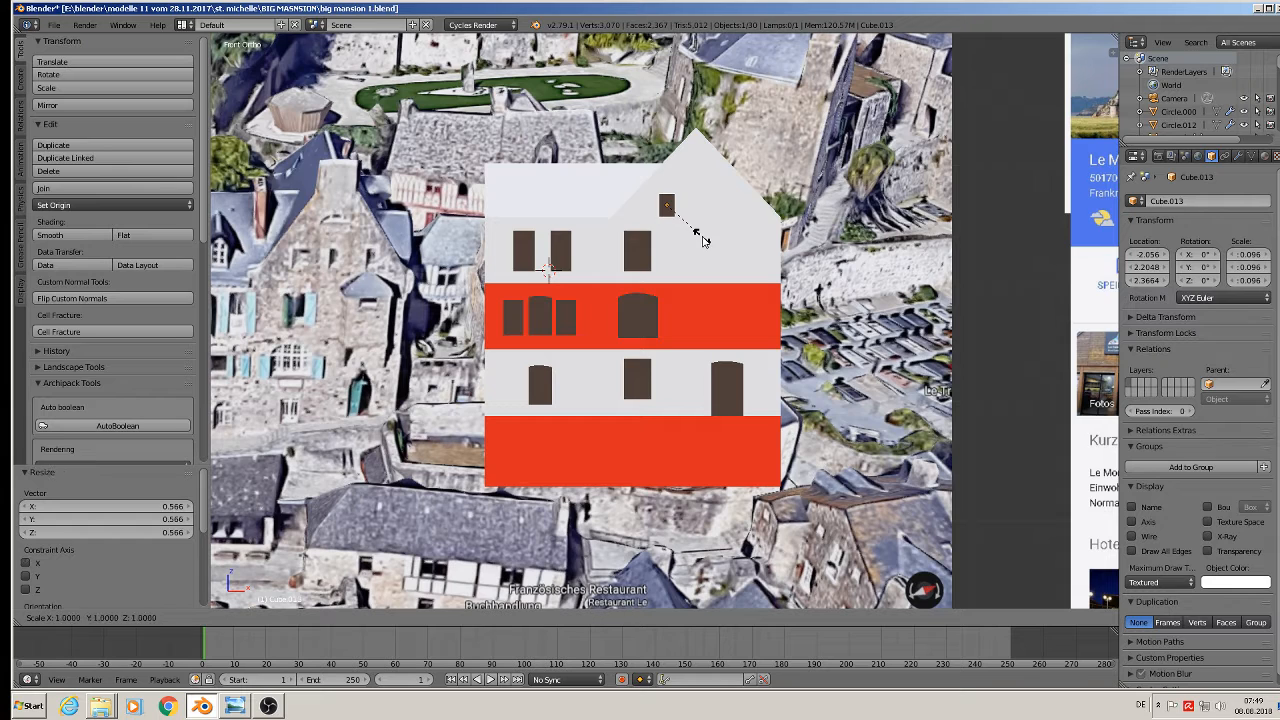
left_click(687, 235)
scroll(687, 235, "up", 2)
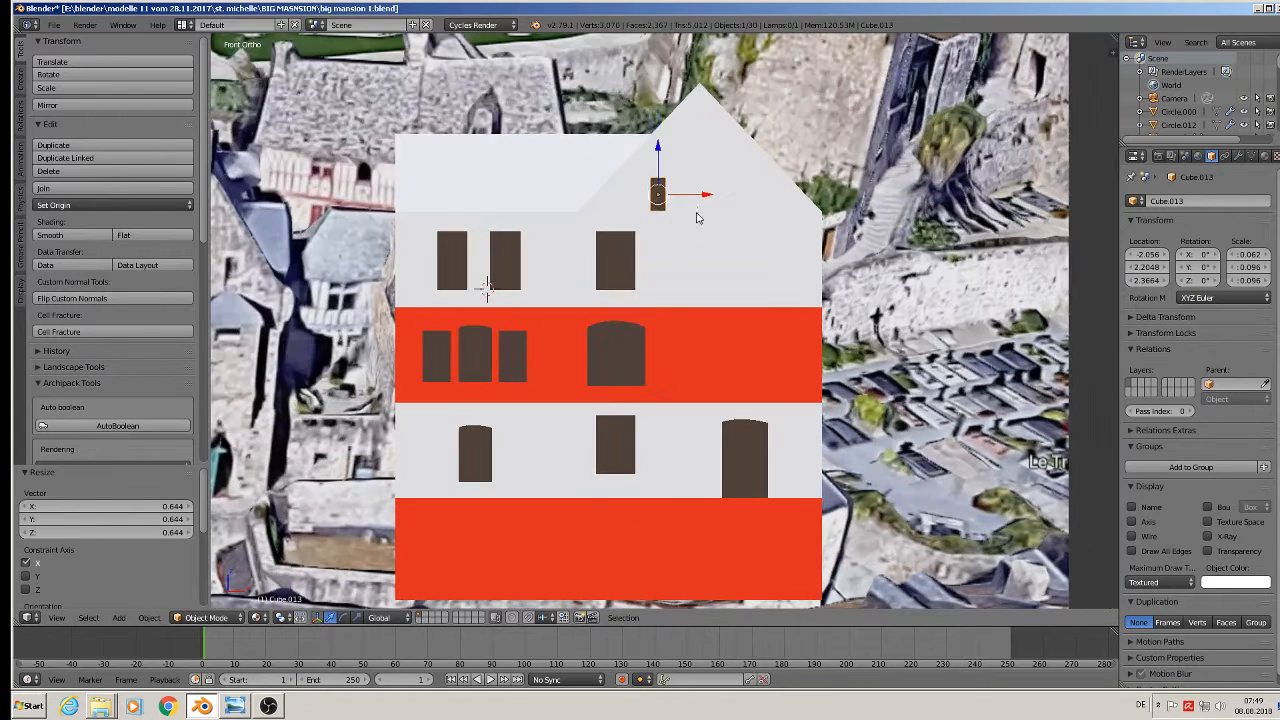
left_click_drag(704, 197, 702, 208)
Duplicate the narrow gable block twice along X, placing the copies at about -2.031 and -2.004
middle_click_drag(702, 208, 797, 331)
scroll(694, 234, "down", 2, "shift")
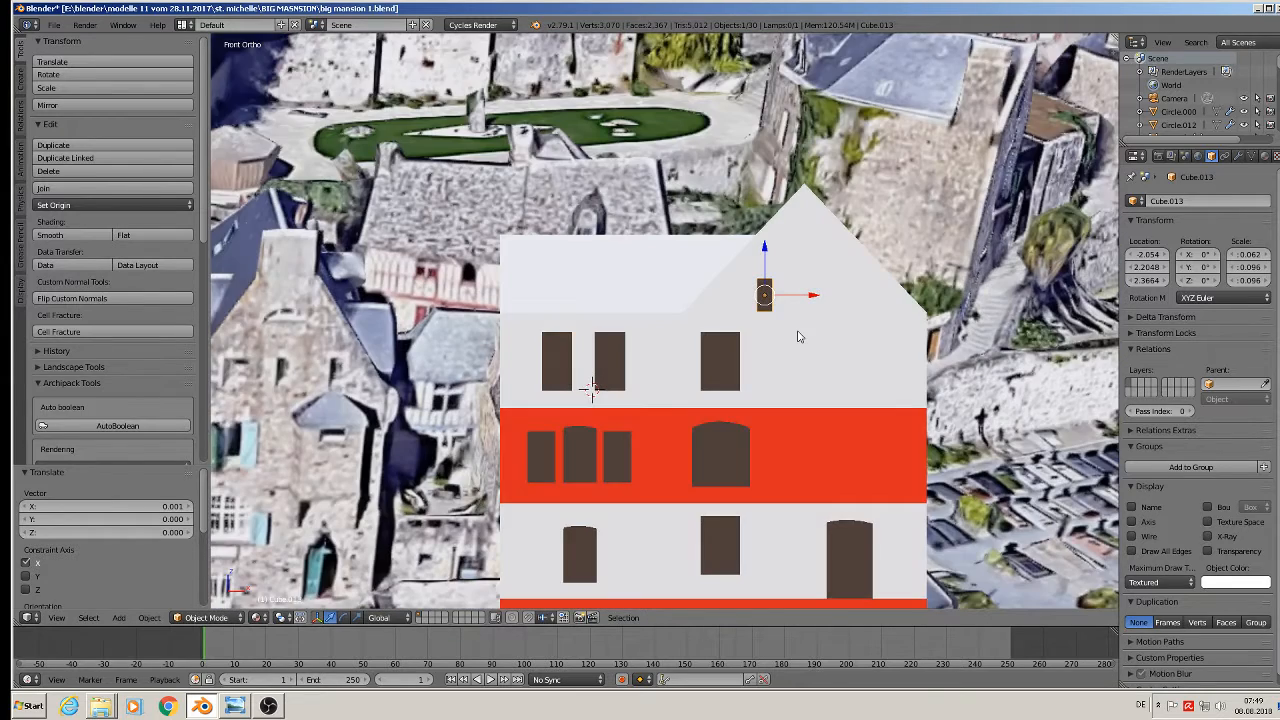
scroll(797, 331, "up", 1)
key("KP_1")
scroll(796, 339, "down", 2)
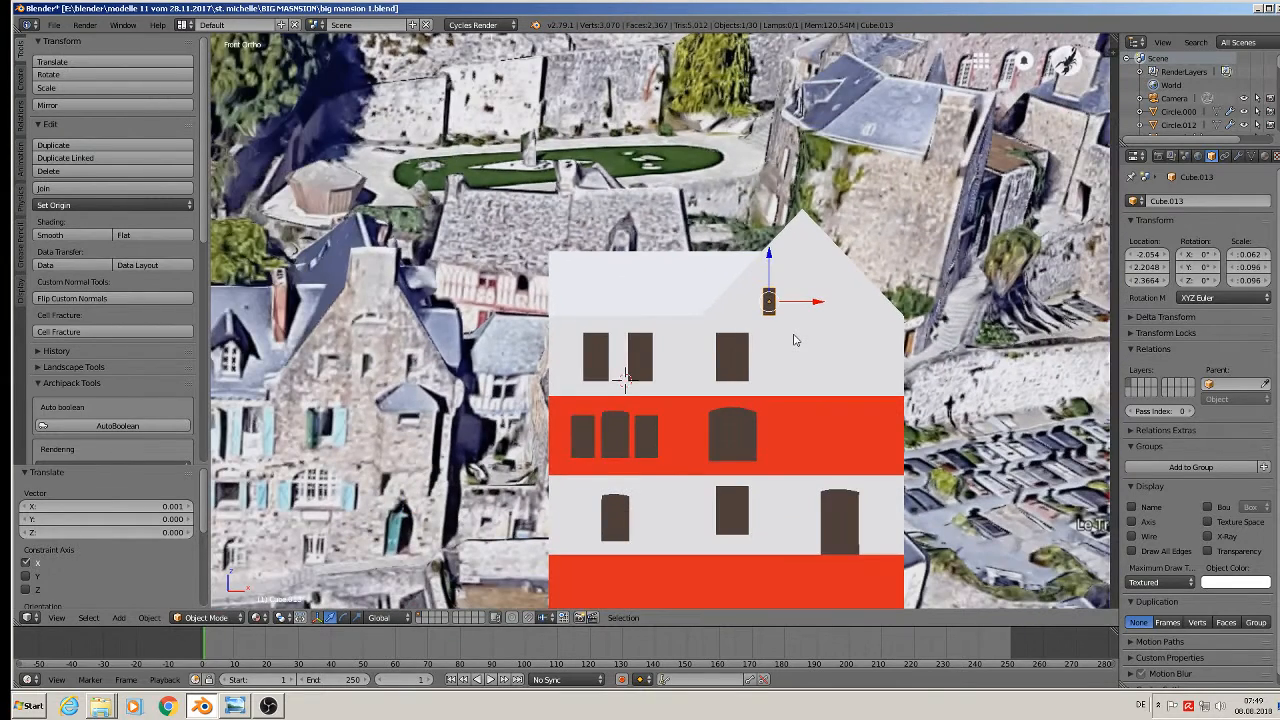
key("shift+d")
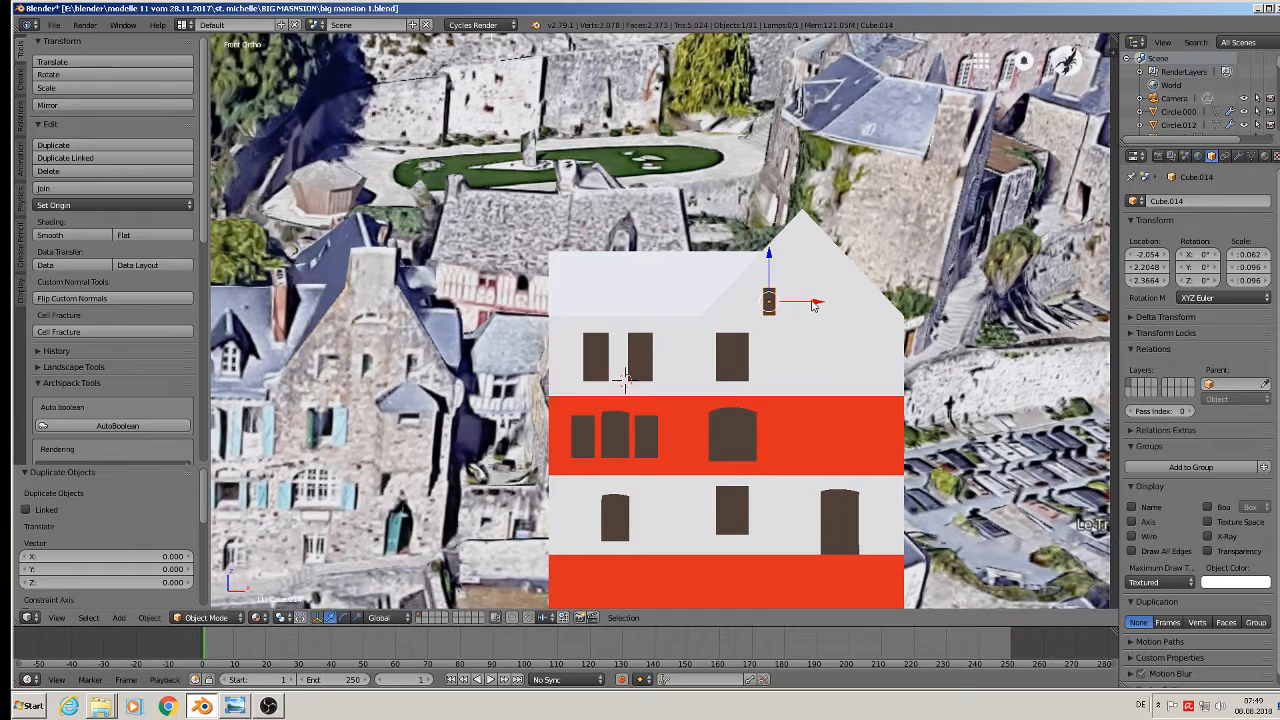
key("x")
left_click(845, 308)
key("shift+d")
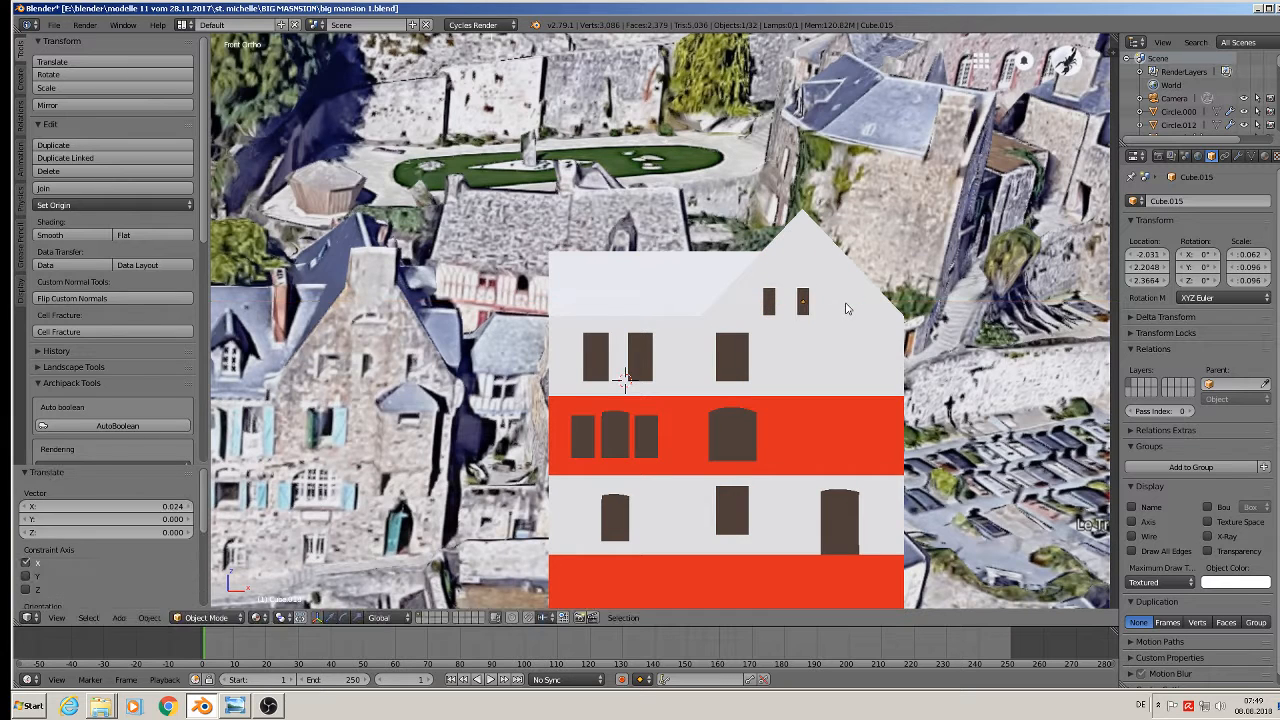
key("x")
left_click(882, 311)
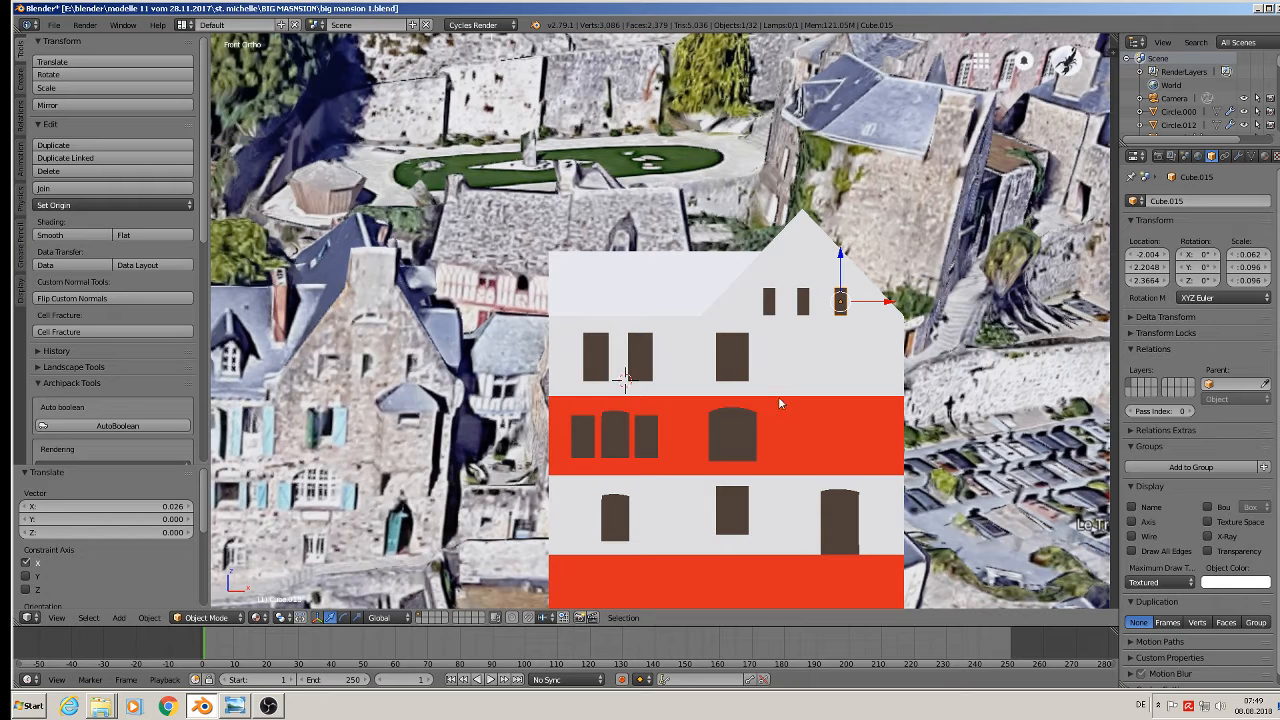
Duplicate the lower arched window block to above the roof at X about -2.100 and Z about 2.425
middle_click_drag(733, 471, 777, 393, "shift")
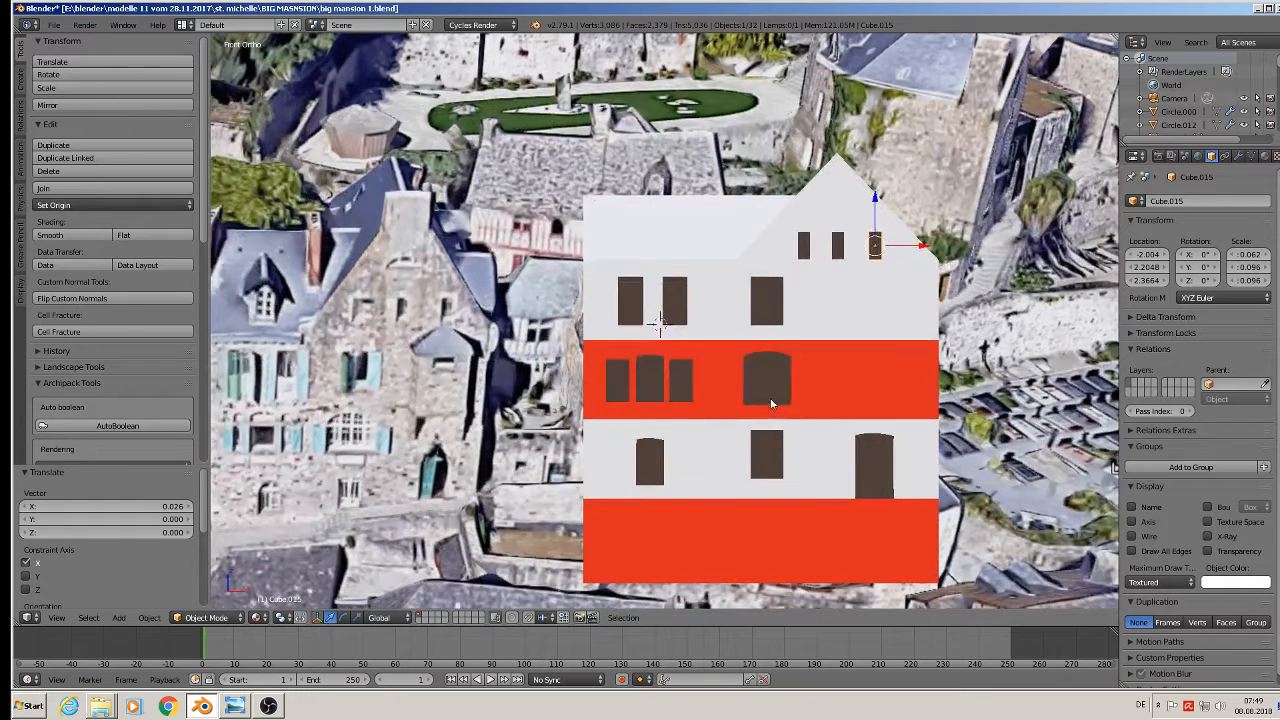
right_click(657, 468)
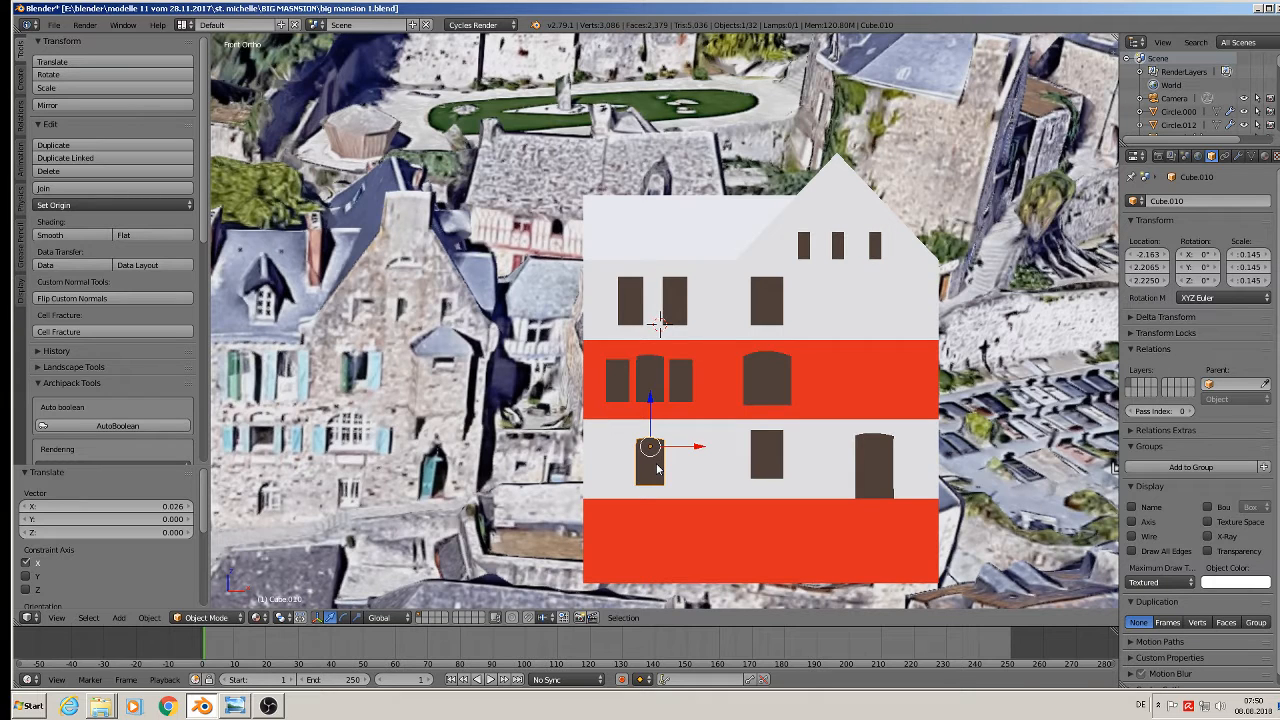
key("shift+d")
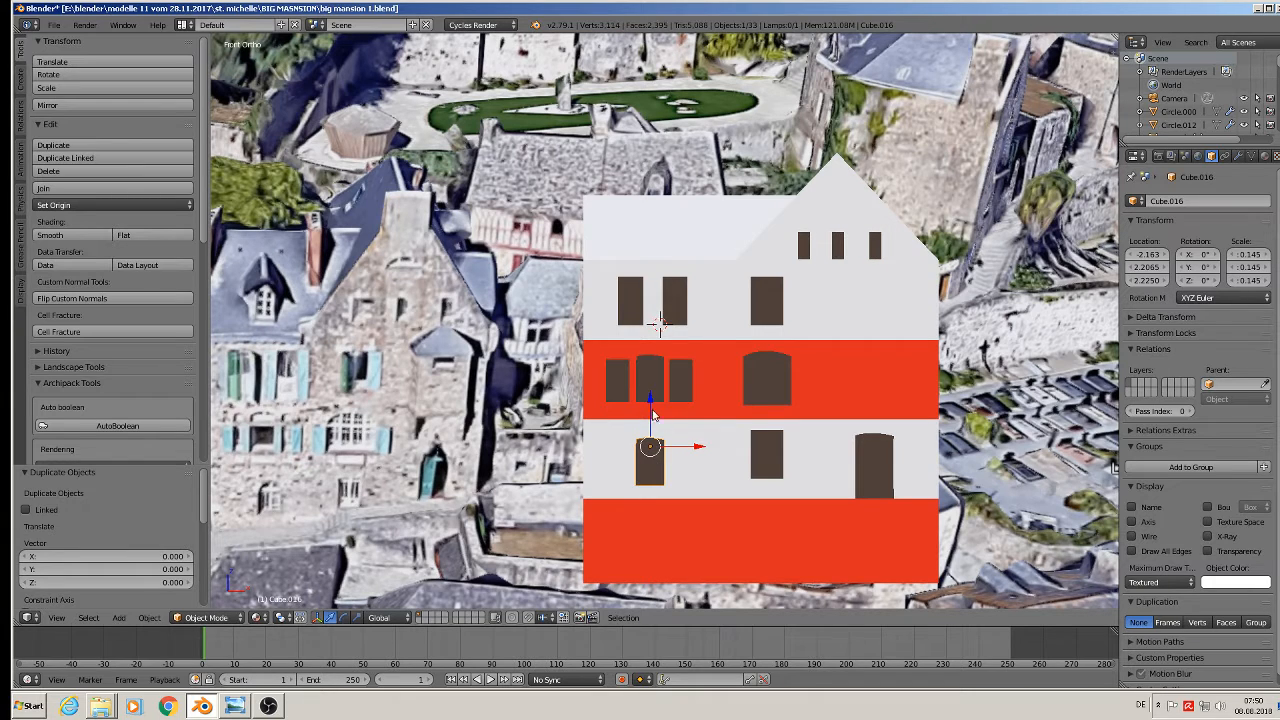
key("z")
left_click(687, 125)
left_click_drag(686, 165, 696, 165)
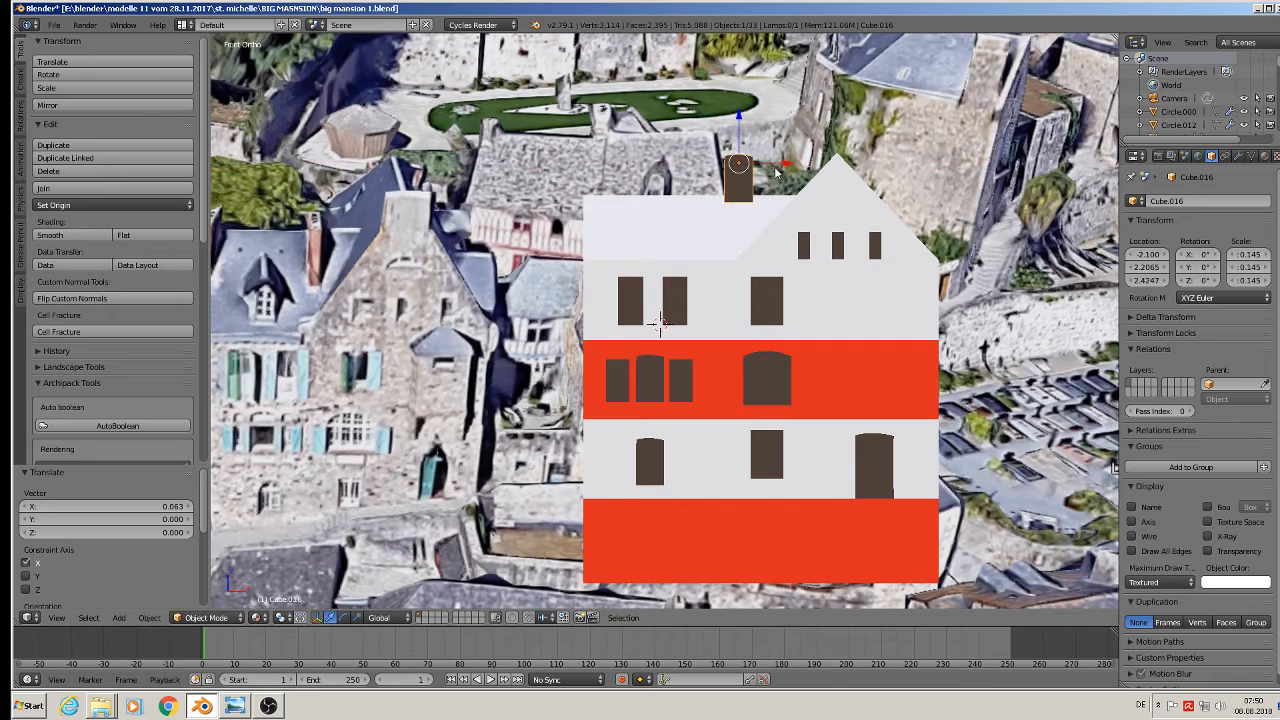
Raise the bottom vertices of the arched copy along Z to flatten it into a low arched block
scroll(700, 155, "up", 6)
key("Tab")
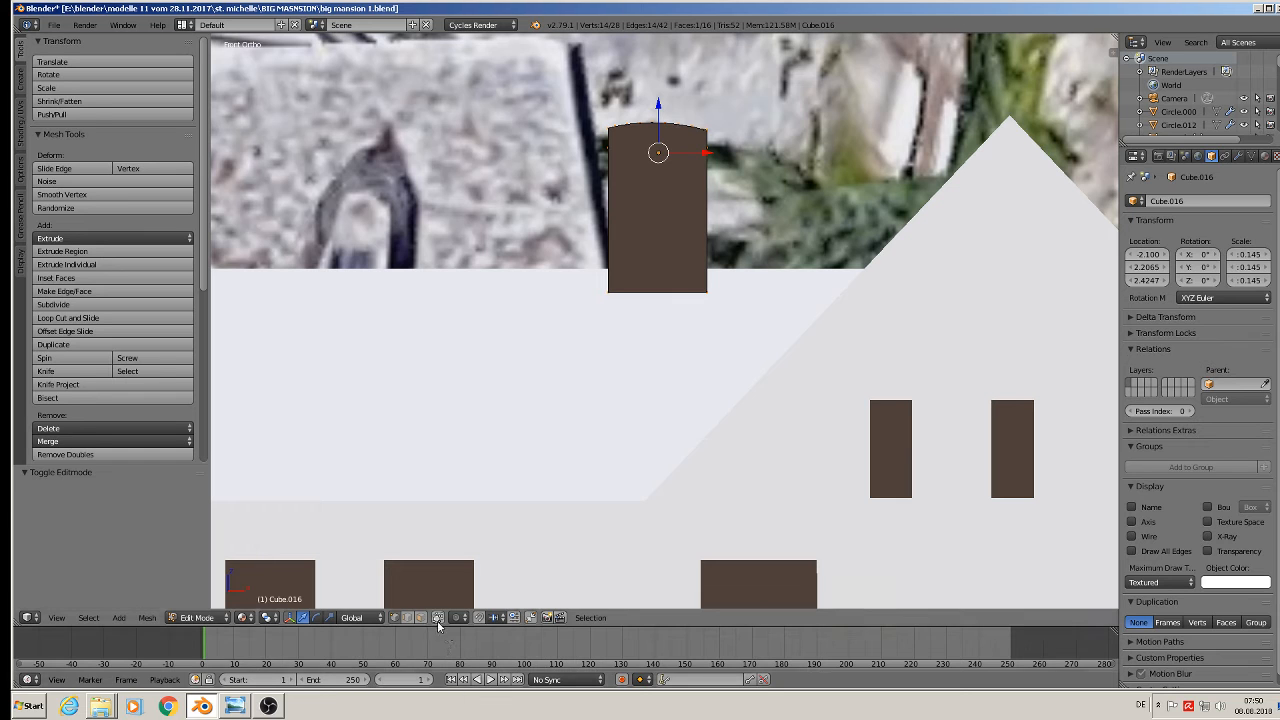
left_click(393, 621)
key("a")
key("c")
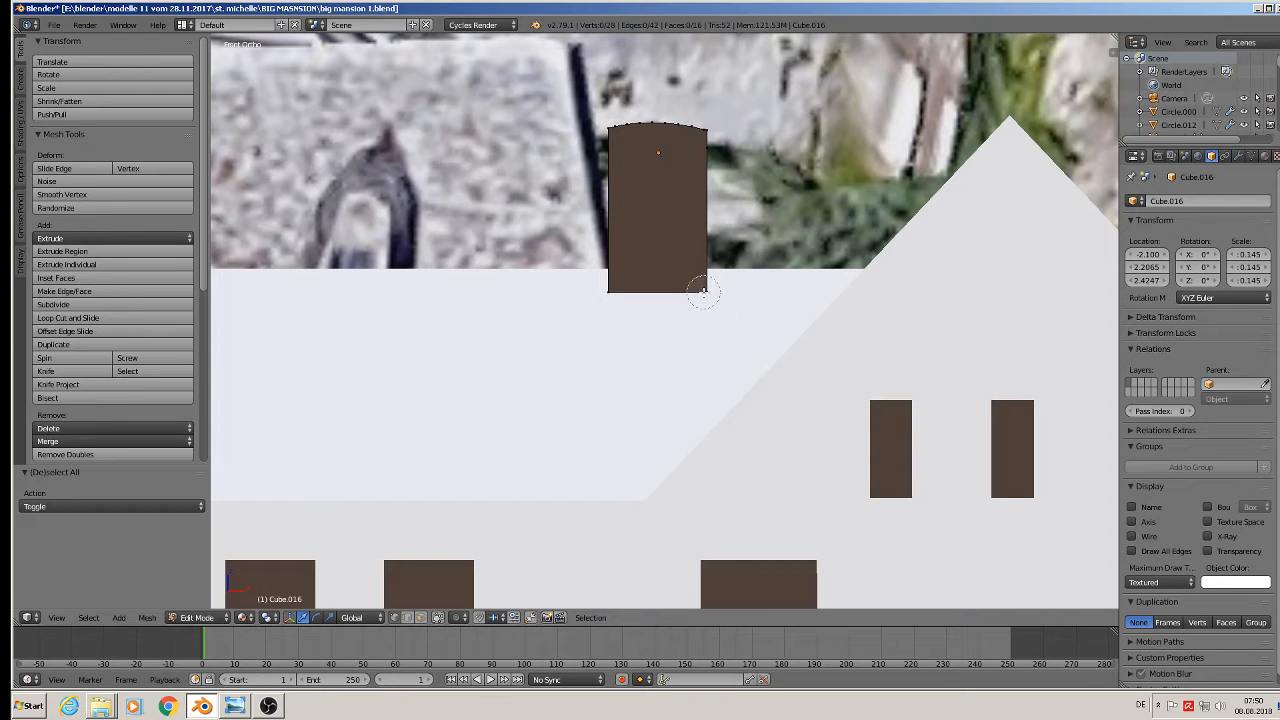
left_click_drag(707, 289, 571, 291)
key("Escape")
middle_click_drag(571, 291, 643, 312)
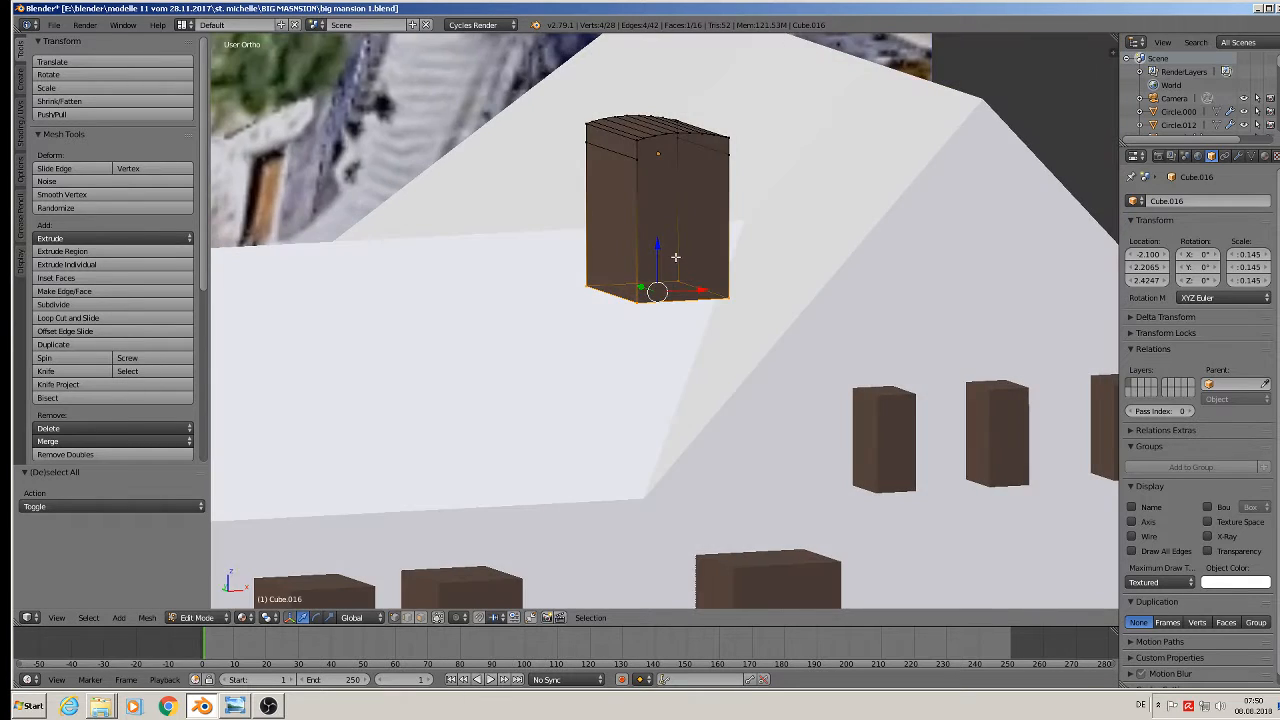
key("g")
key("z")
left_click(735, 200)
key("a")
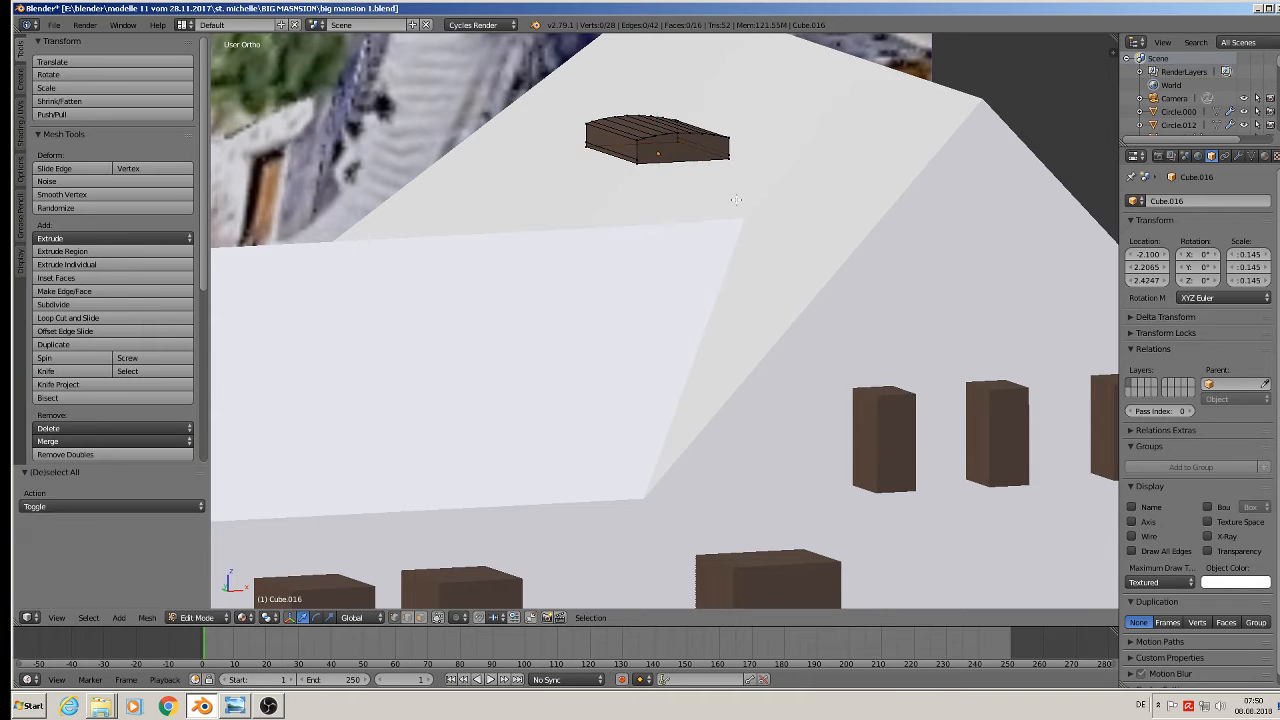
scroll(736, 200, "down", 2)
middle_click_drag(736, 200, 653, 188)
key("Tab")
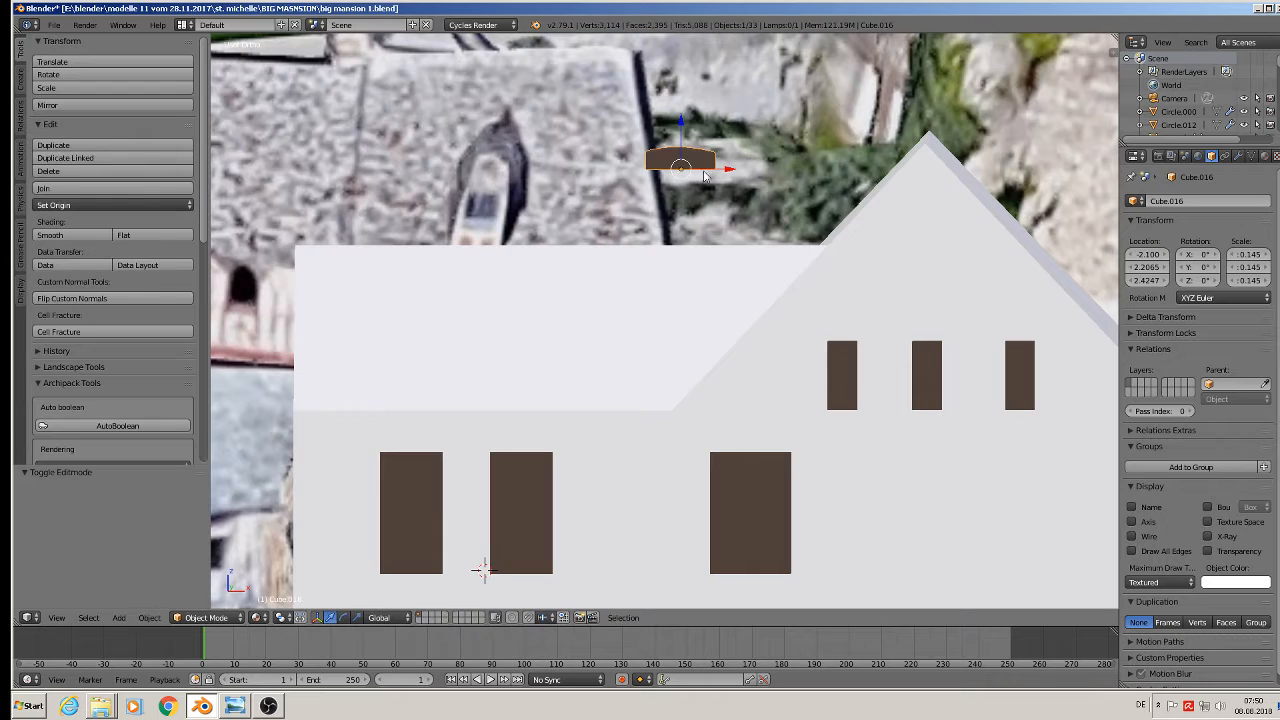
Move the flattened arched block above the middle gable window, to X about -2.030 and Z about 2.392, and push it slightly inward along Y
key("g")
key("x")
left_click(954, 194)
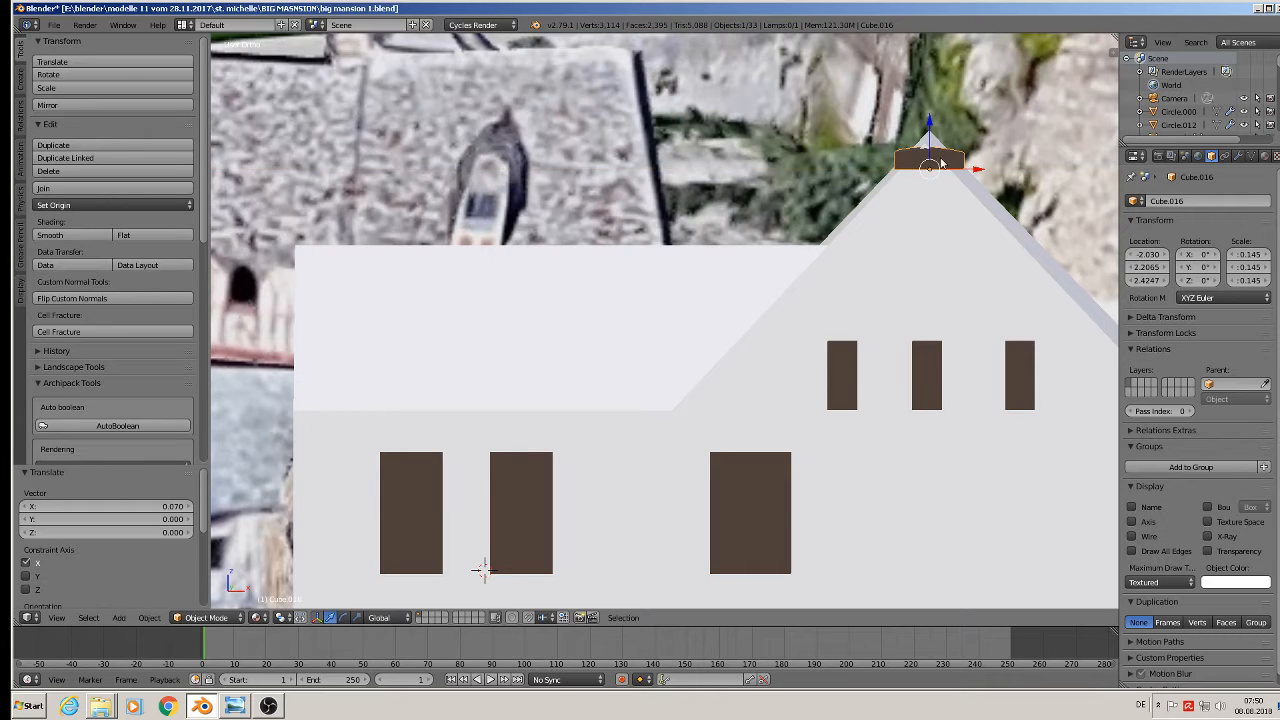
key("g")
key("z")
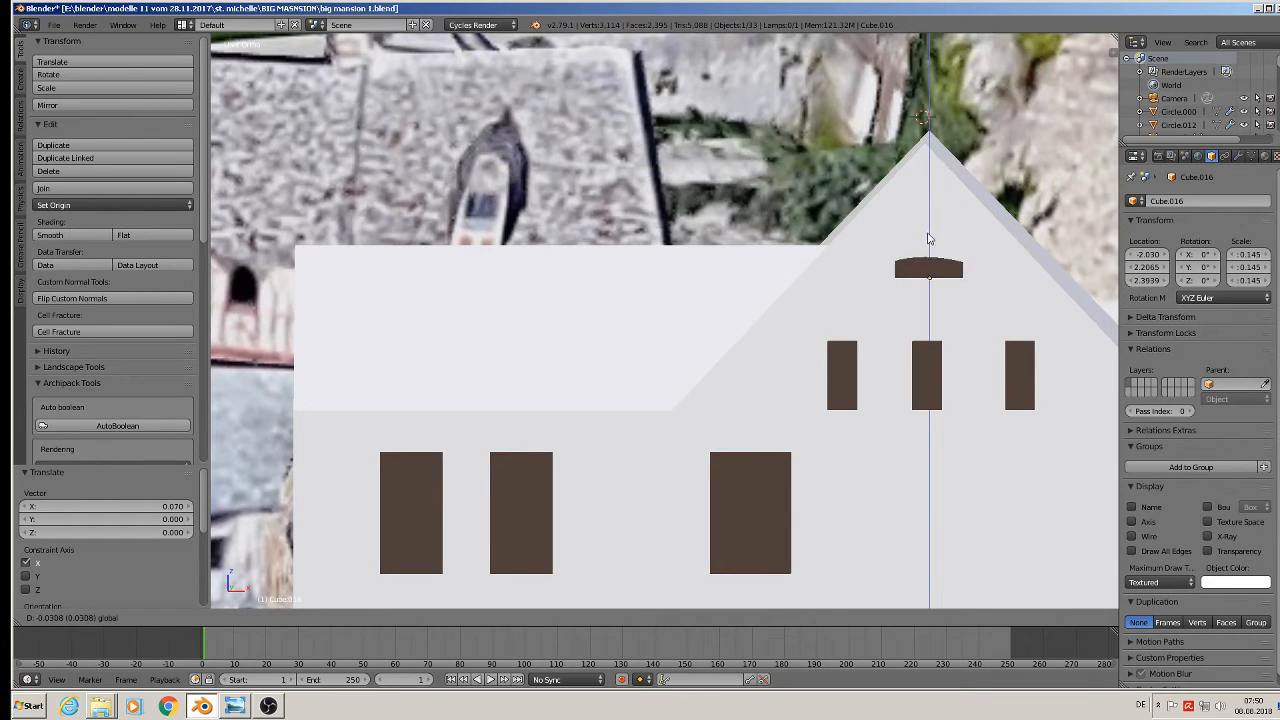
left_click(922, 246)
middle_click_drag(922, 246, 918, 273)
key("g")
key("y")
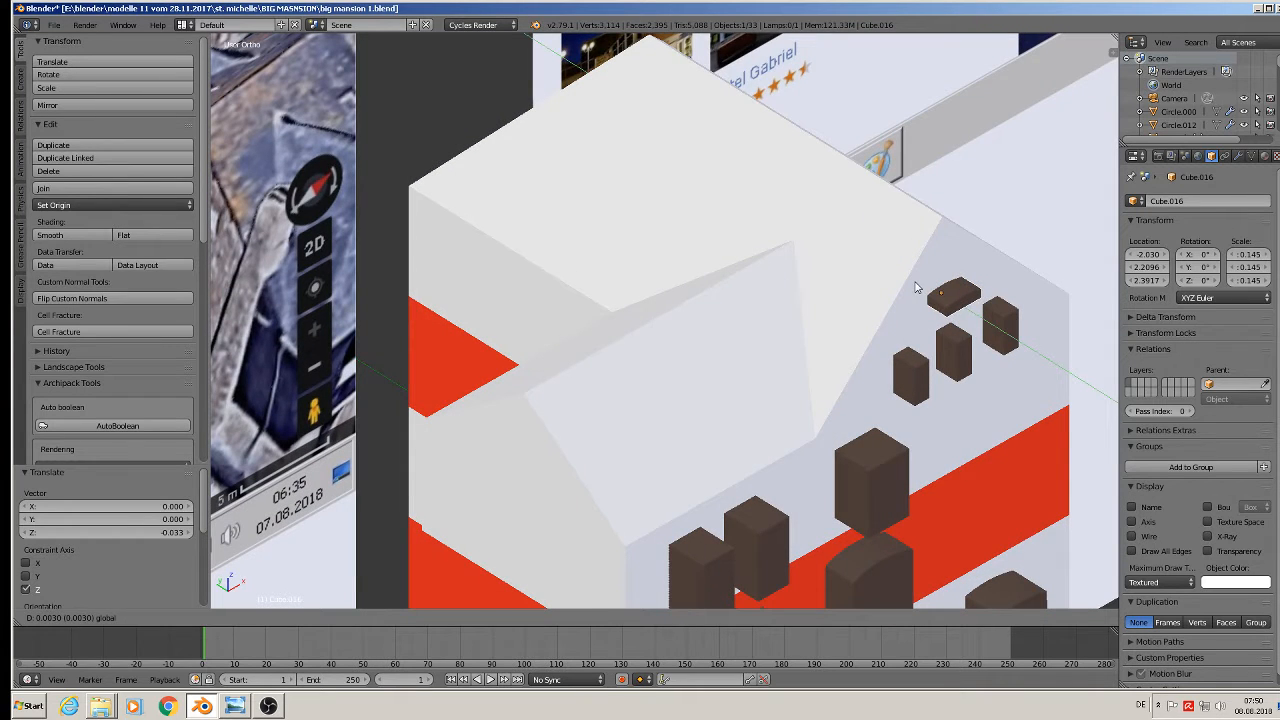
left_click(921, 285)
Push the three narrow gable window blocks slightly into the wall along Y, the outermost one near the eave to about 2.2085
right_click(955, 348)
mouse_move(917, 328)
left_mouse_down()
mouse_move(964, 360)
mouse_move(913, 326)
left_mouse_up()
right_click_drag(916, 362, 906, 360)
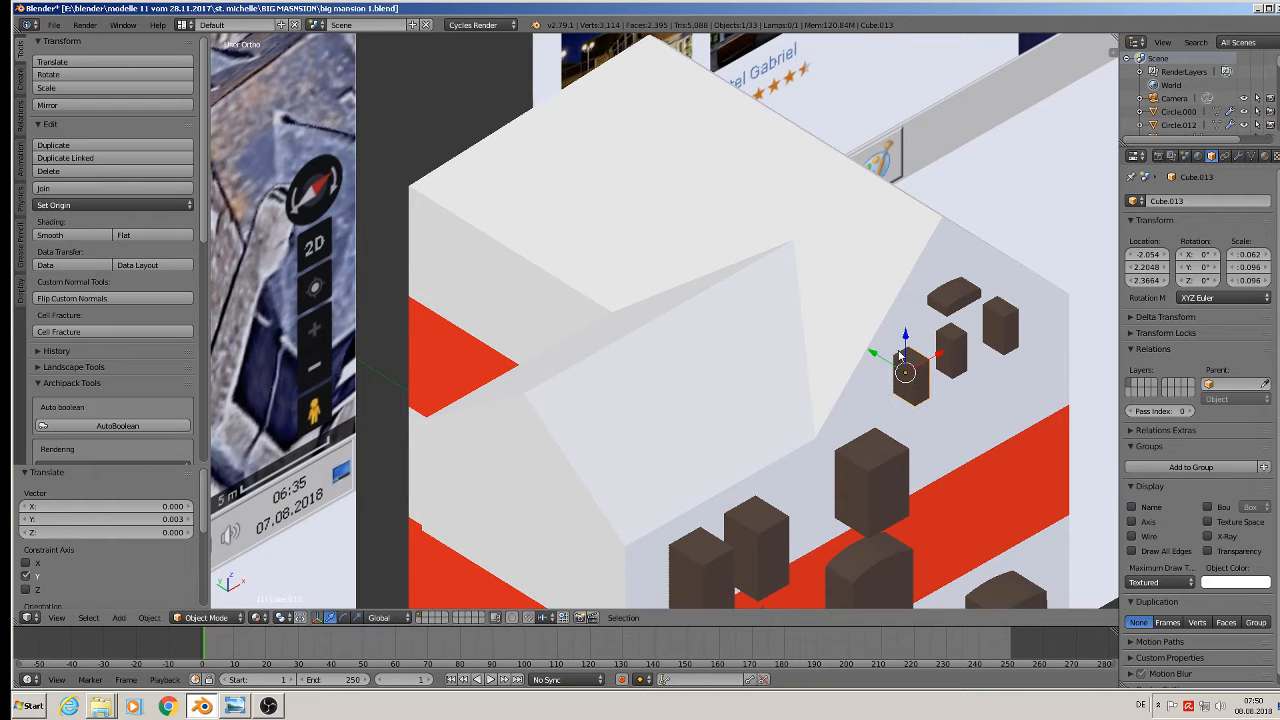
right_click(992, 322)
left_click_drag(982, 310, 979, 311)
scroll(977, 312, "down", 4)
middle_click_drag(973, 313, 697, 260)
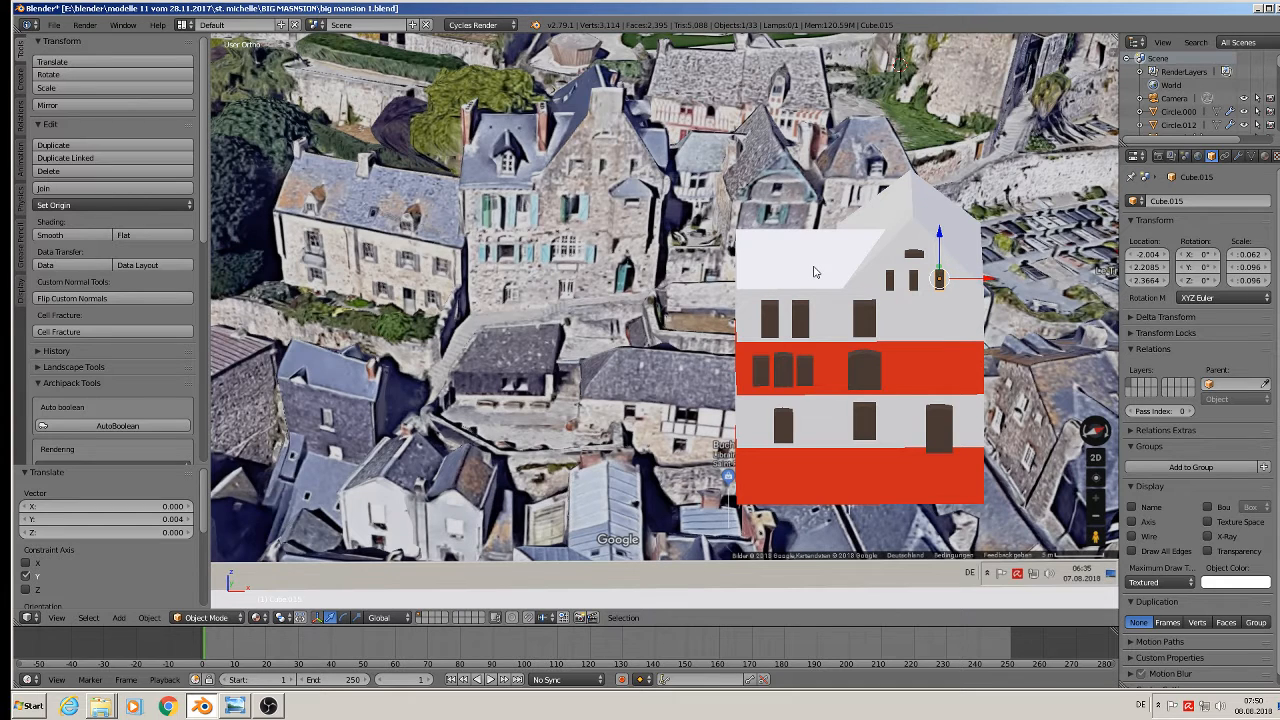
Save the current file, and save it again under the new name big mansion 2.blend
left_click(54, 24)
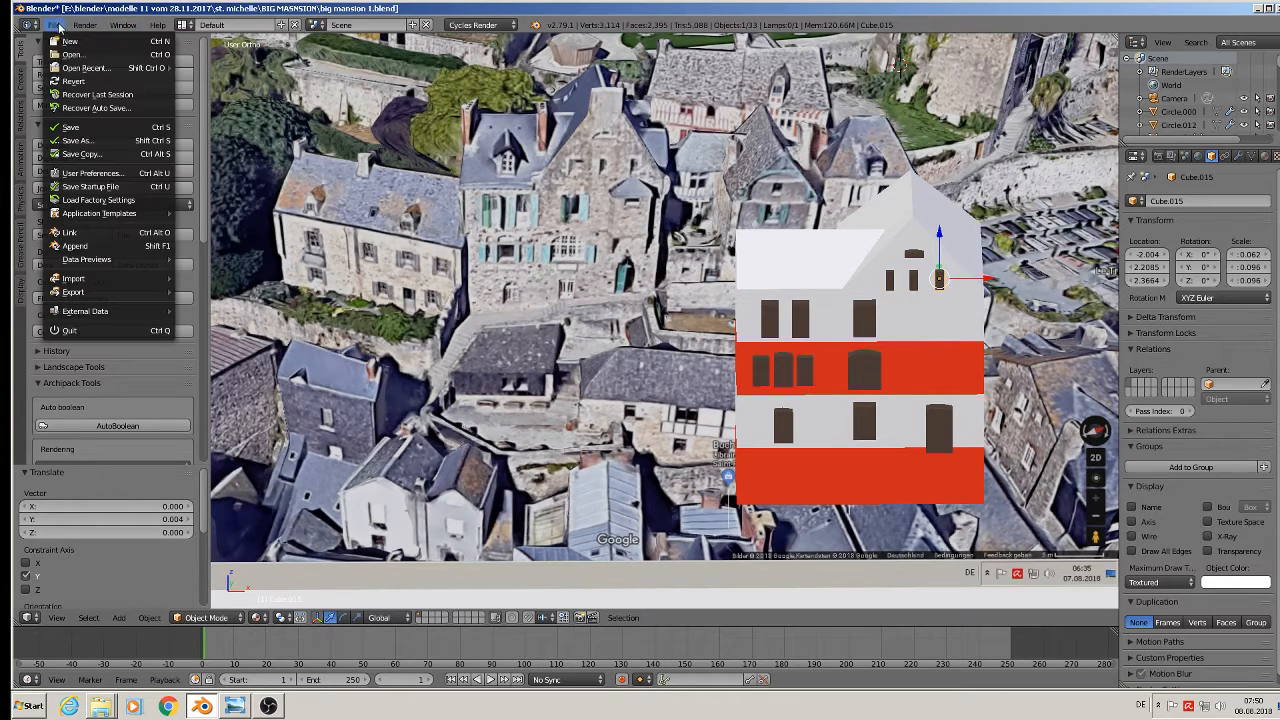
left_click(72, 127)
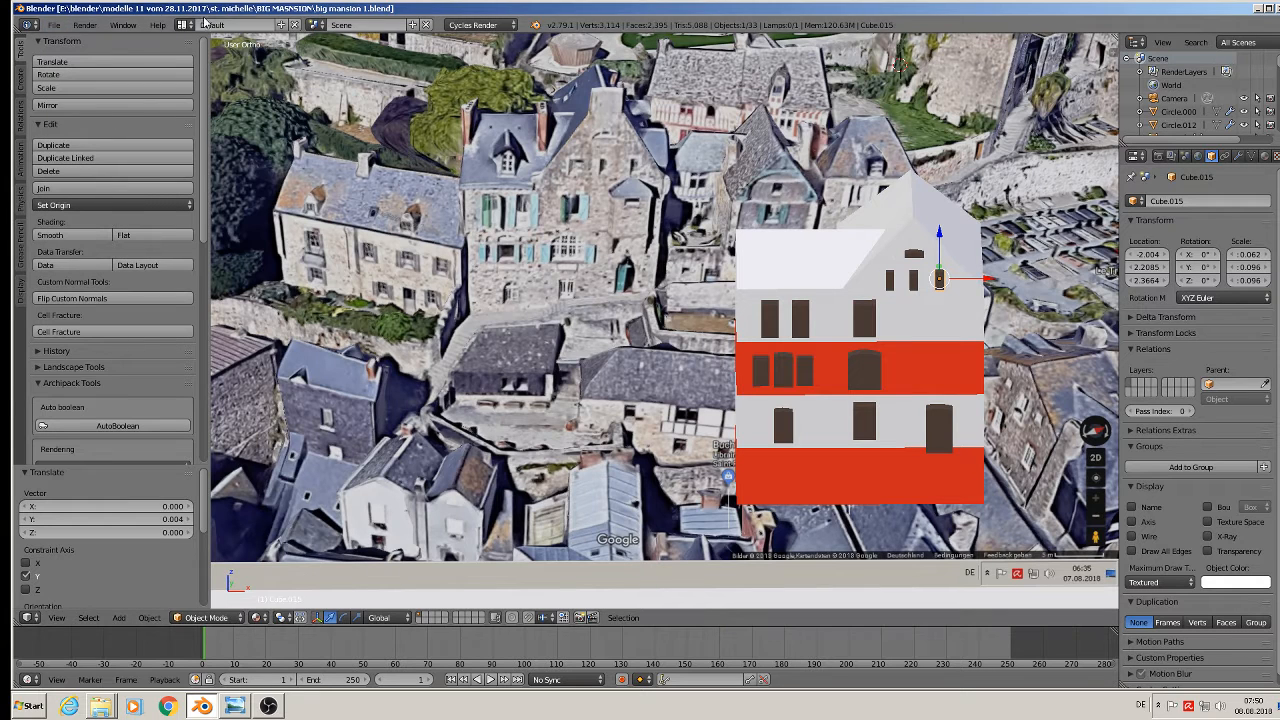
left_click(54, 24)
left_click(128, 148)
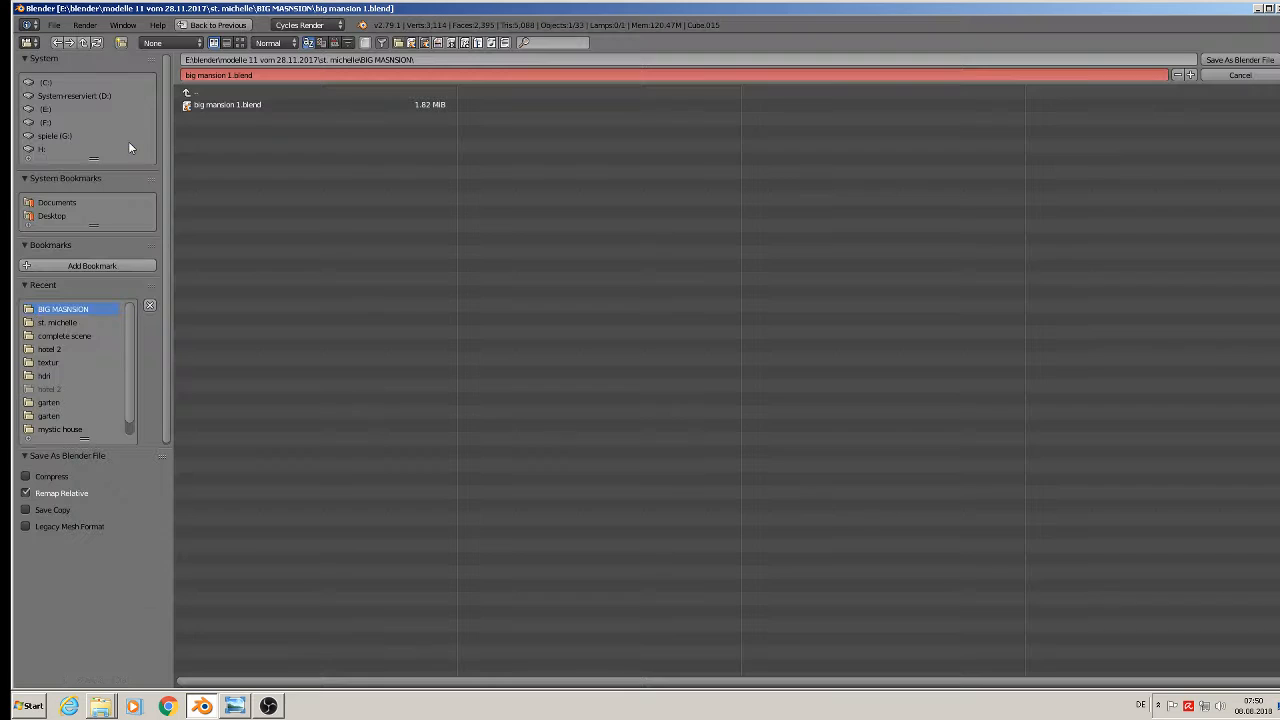
left_click(232, 77)
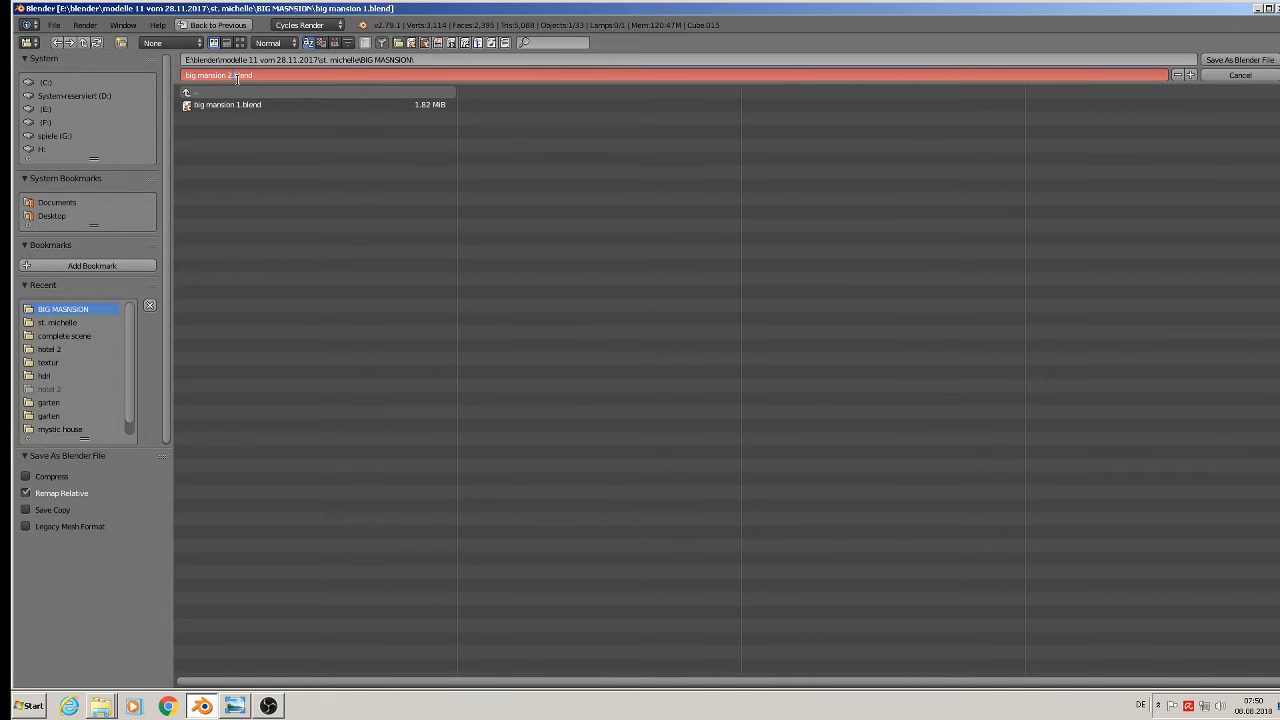
left_click(1251, 60)
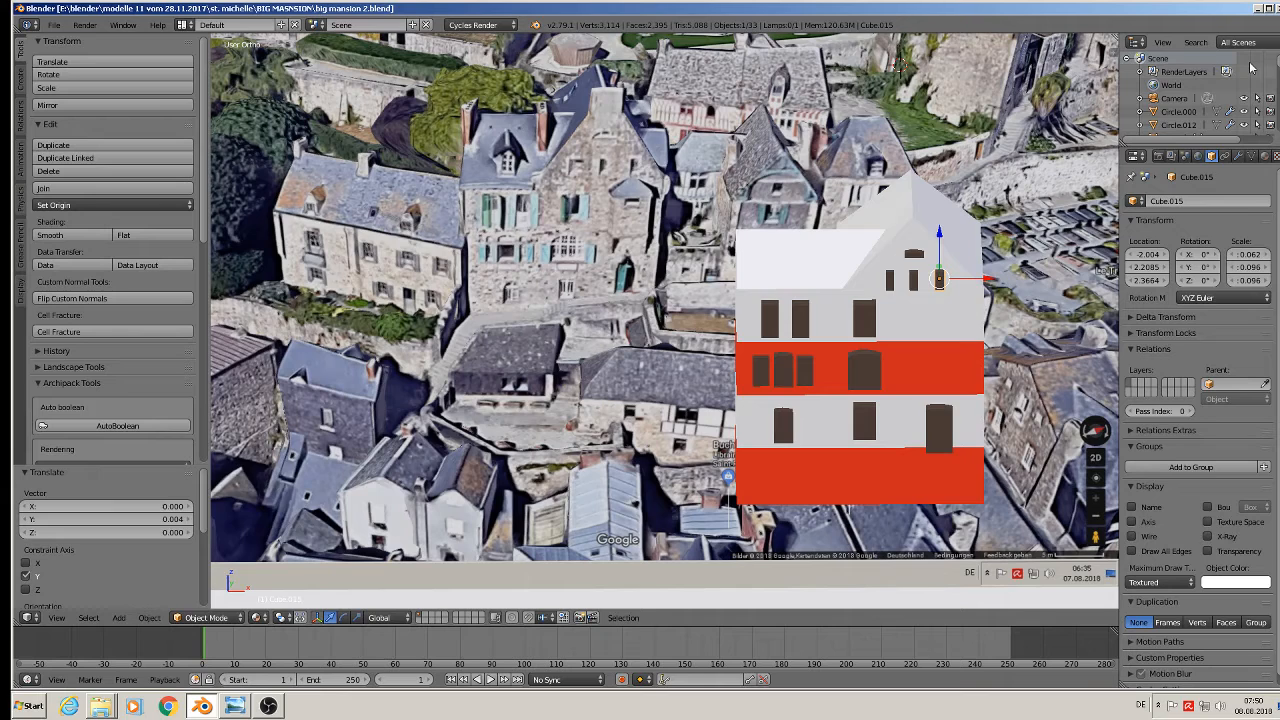
Join all window and door blocks on the façade, from the gable's arched block down to the entrance door, into one object
scroll(978, 258, "up", 3)
scroll(978, 258, "up", 1)
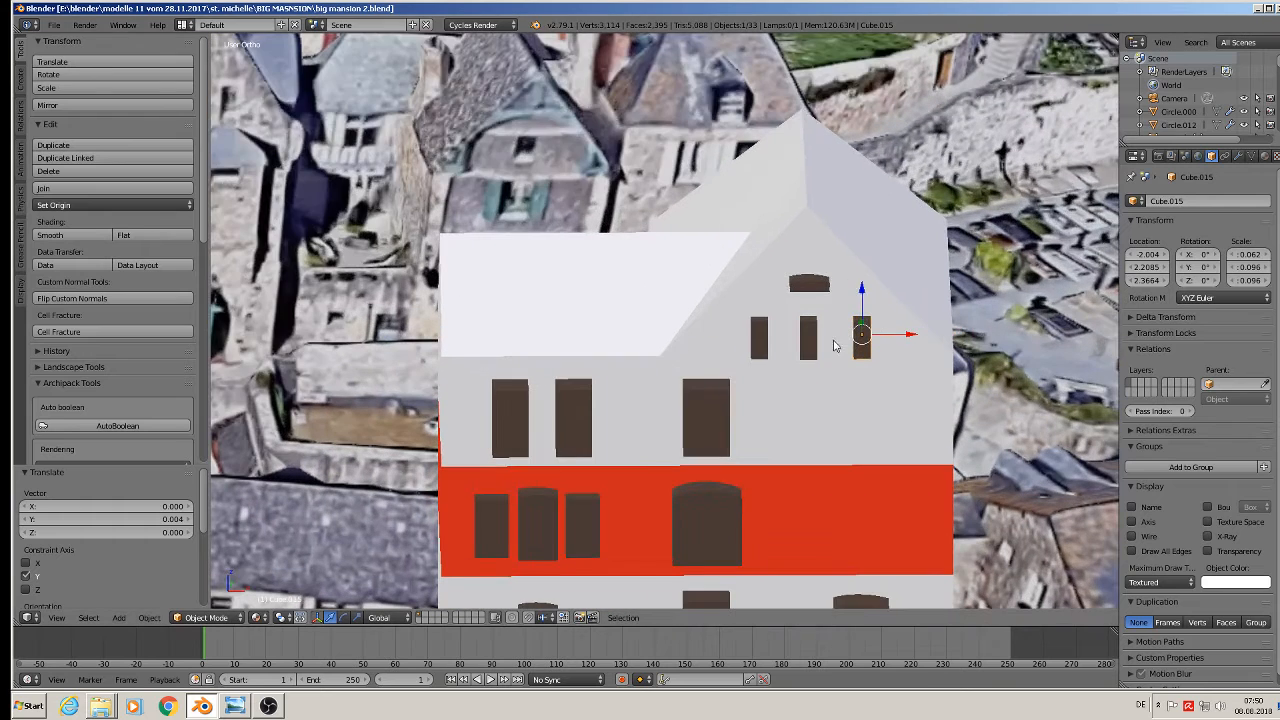
right_click(807, 340, "shift")
right_click(815, 290, "shift")
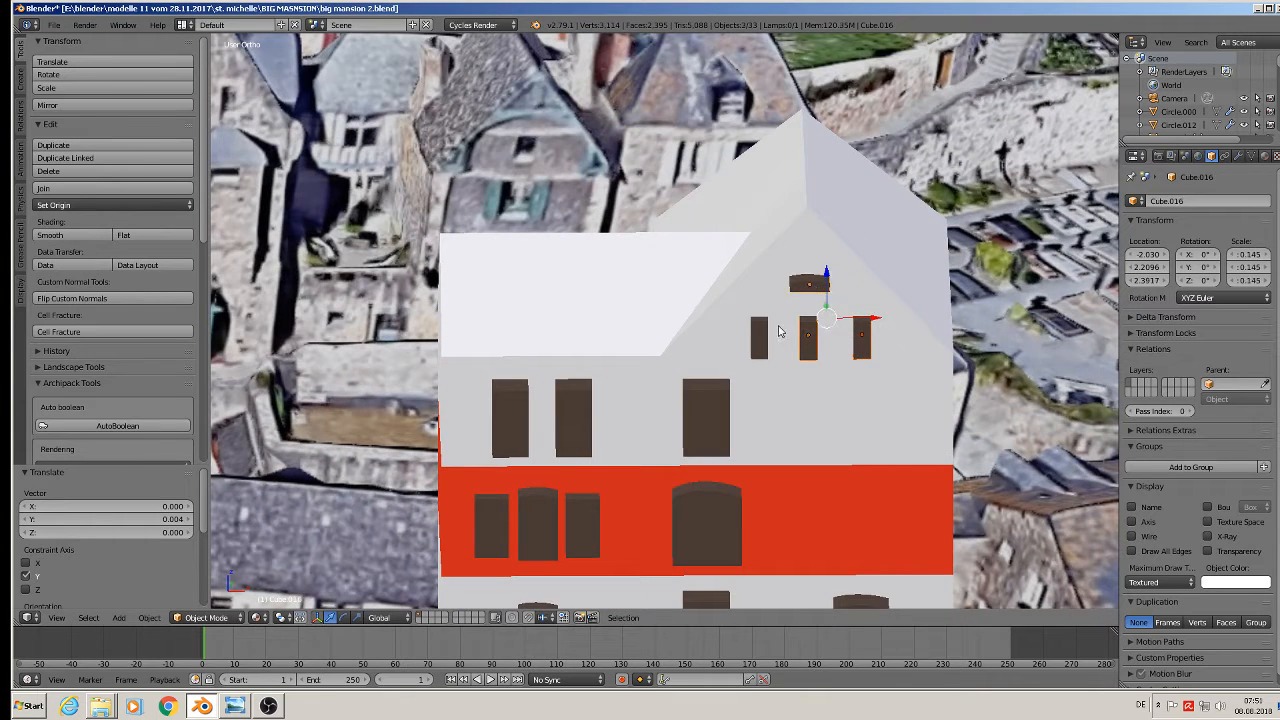
right_click(761, 338, "shift")
right_click(714, 410, "shift")
right_click(578, 427, "shift")
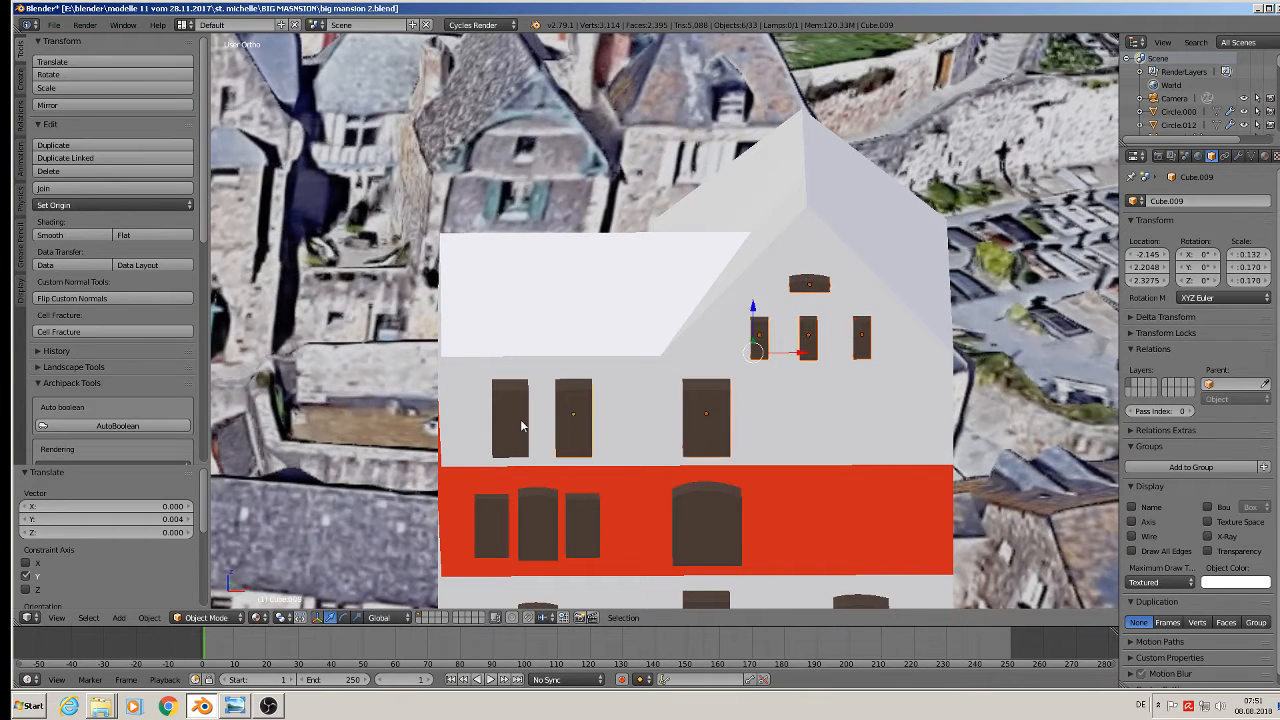
right_click(520, 423, "shift")
right_click(498, 528, "shift")
right_click(529, 526, "shift")
right_click(589, 528, "shift")
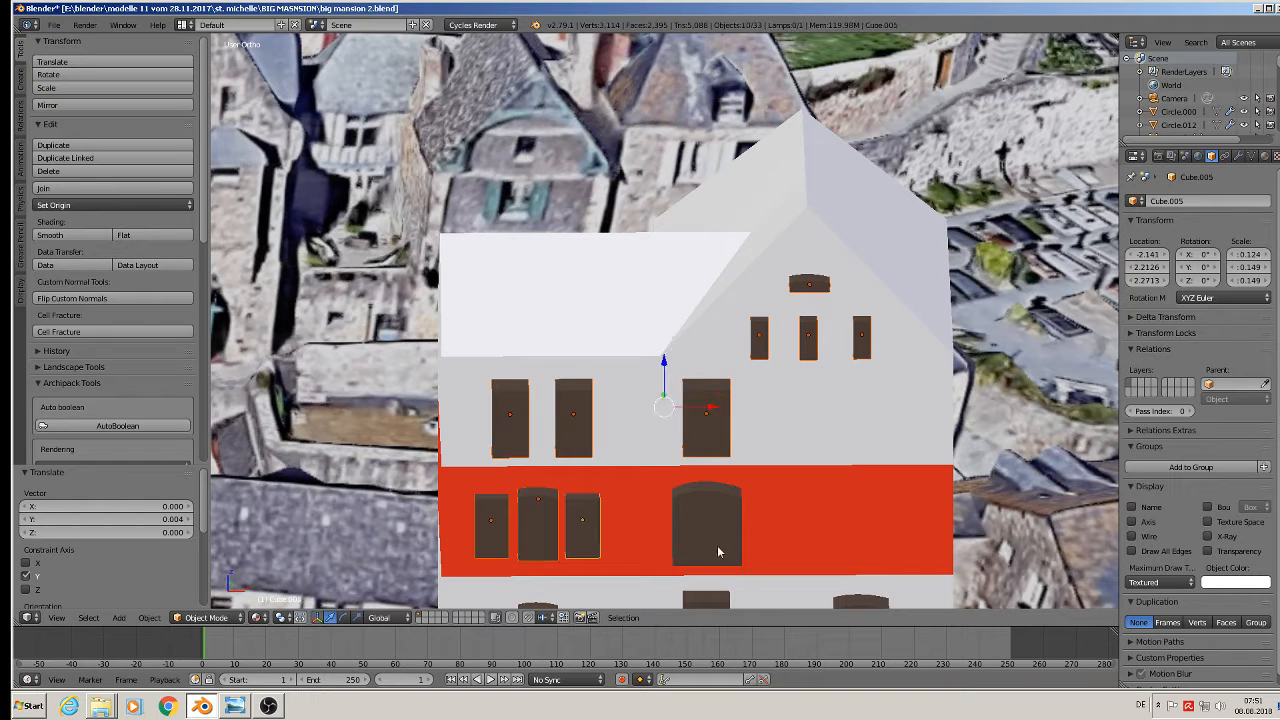
right_click(718, 523, "shift")
middle_click_drag(735, 511, 752, 316, "shift")
right_click(568, 445, "shift")
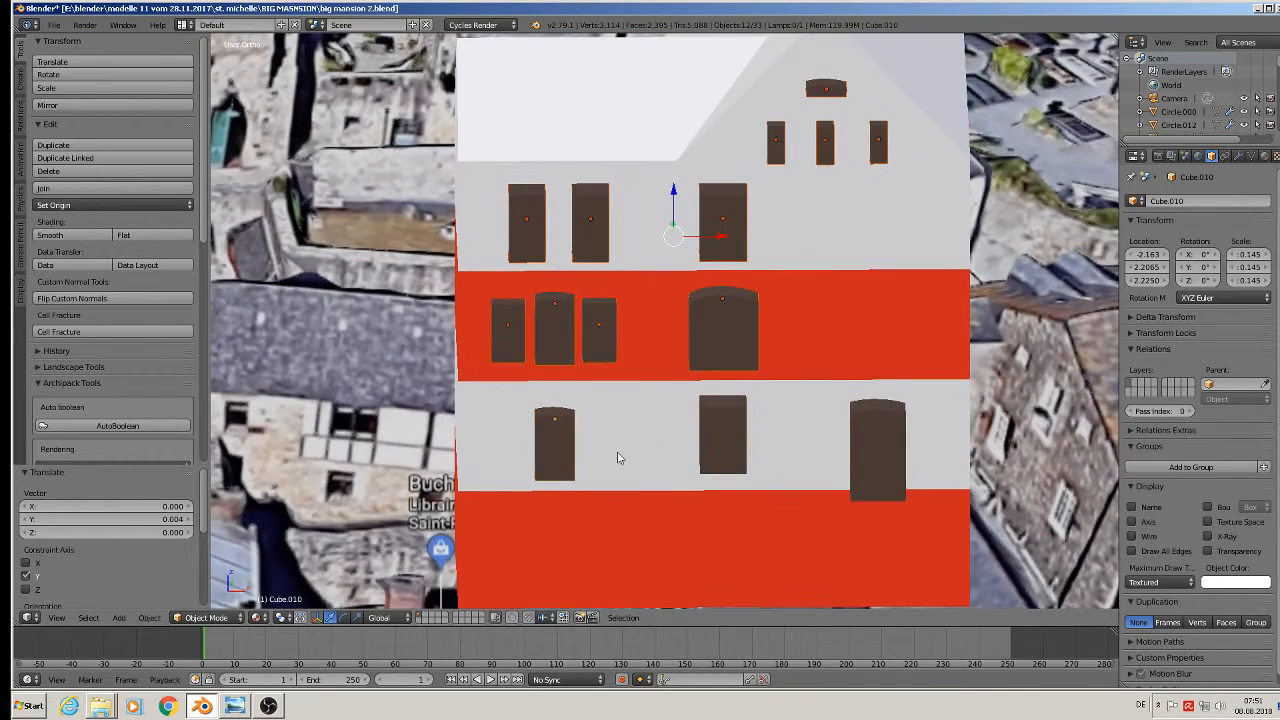
right_click(721, 428, "shift")
right_click(895, 455, "shift")
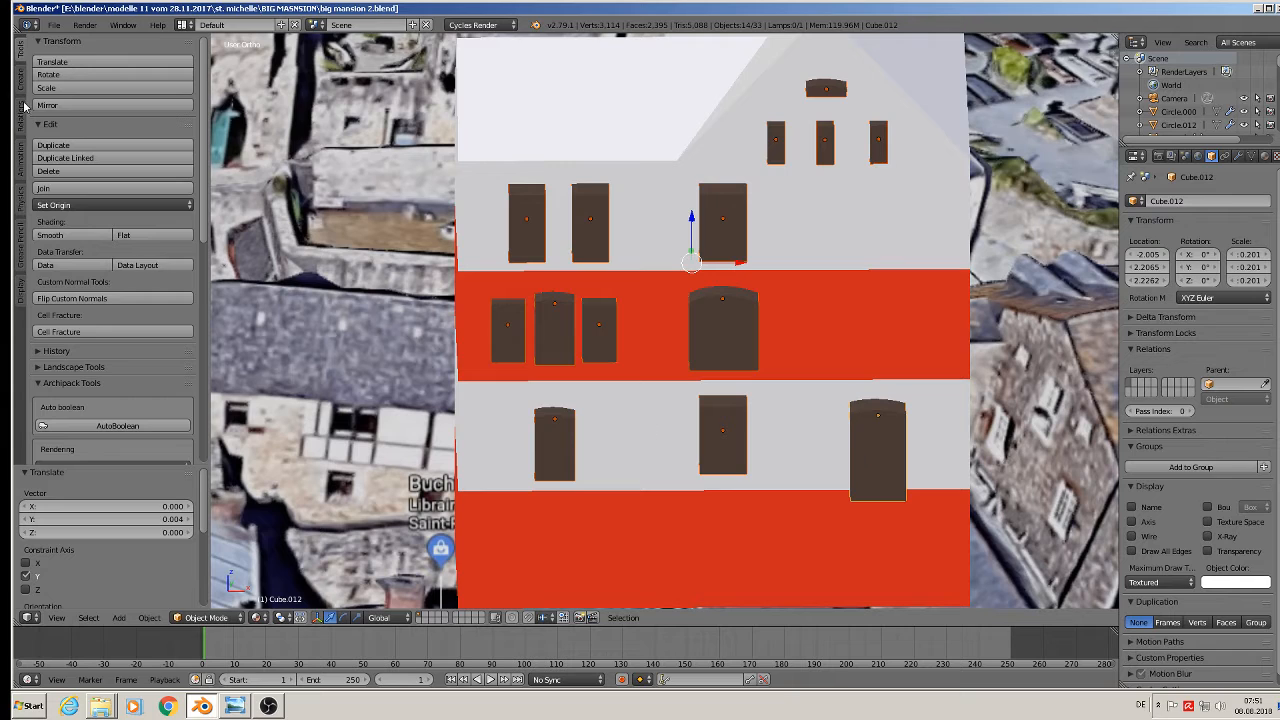
left_click(78, 189)
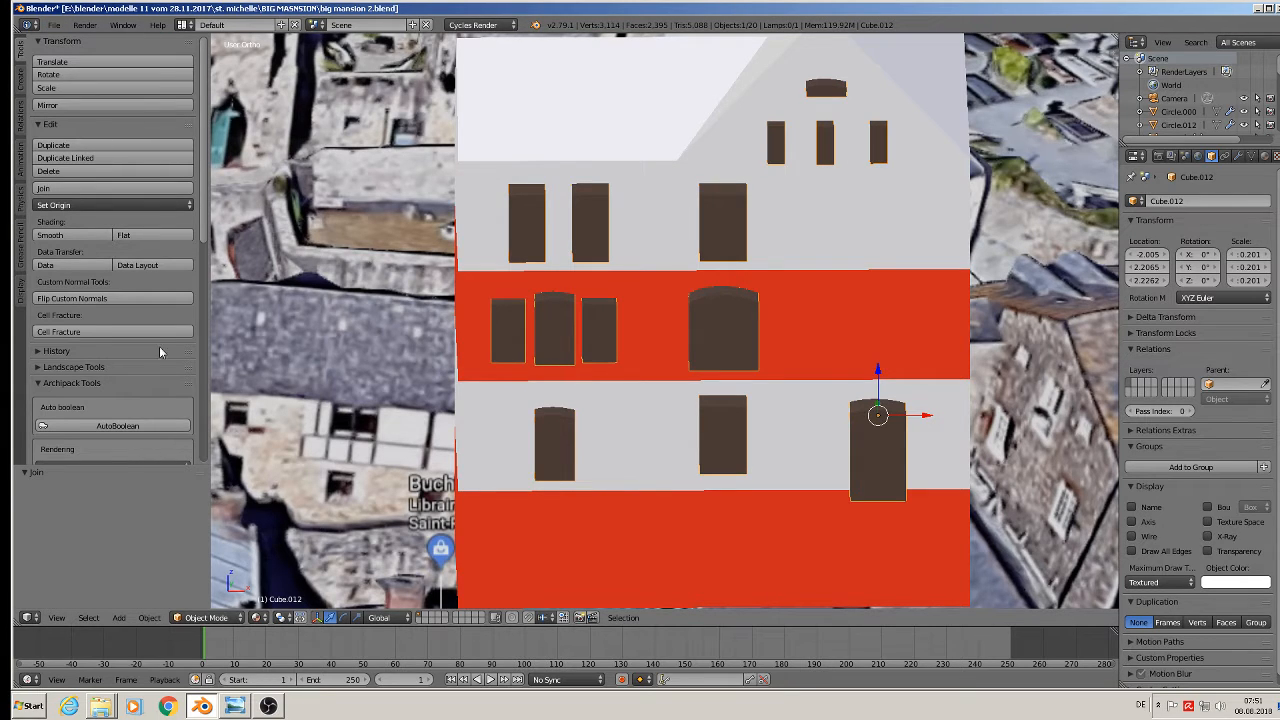
Apply rotation and scale to the joined window blocks and set their origin to geometry
left_click(151, 617)
mouse_move(200, 516)
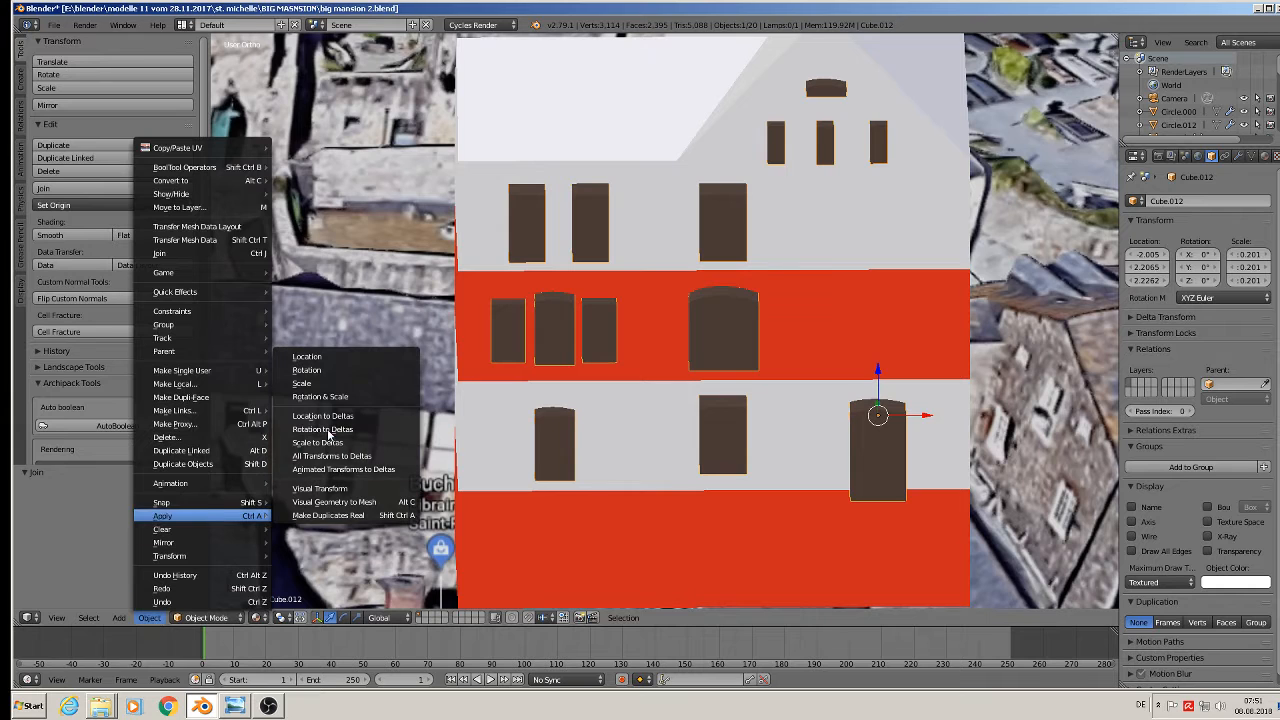
left_click(324, 397)
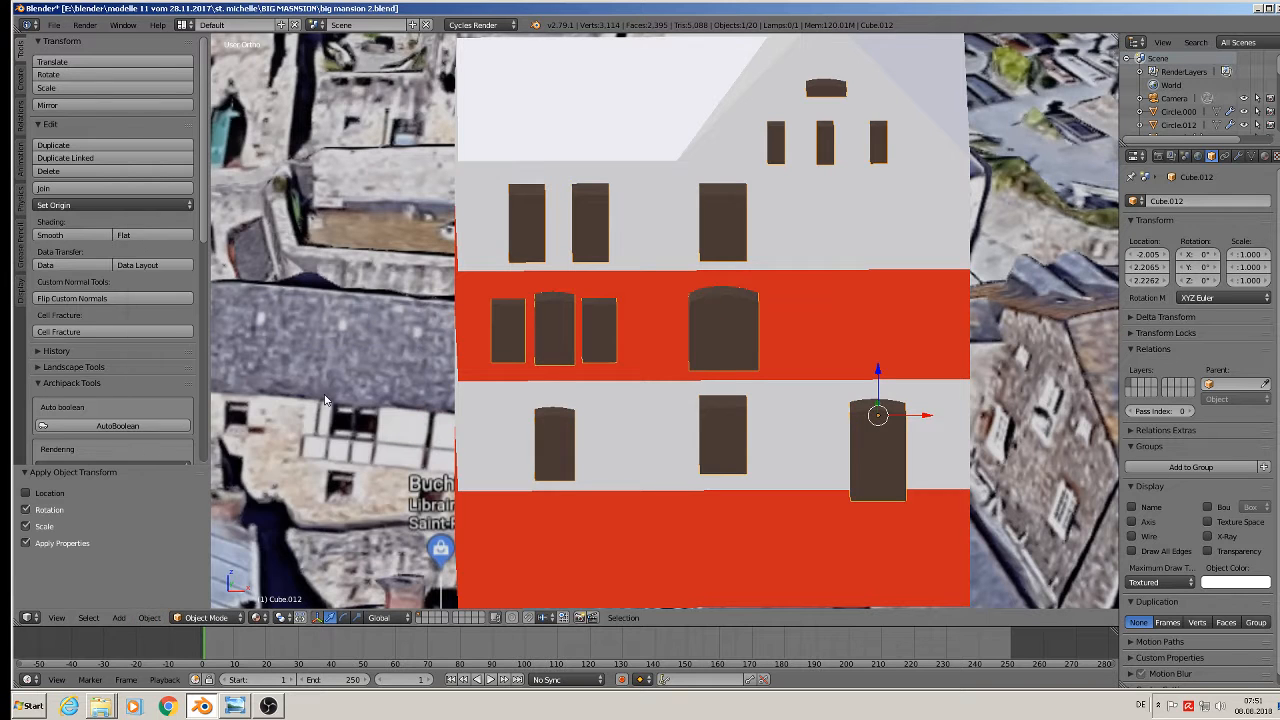
left_click(110, 205)
left_click(108, 235)
Apply rotation and scale to the mansion body and set its origin to geometry
middle_click_drag(288, 330, 620, 346)
right_click(564, 518)
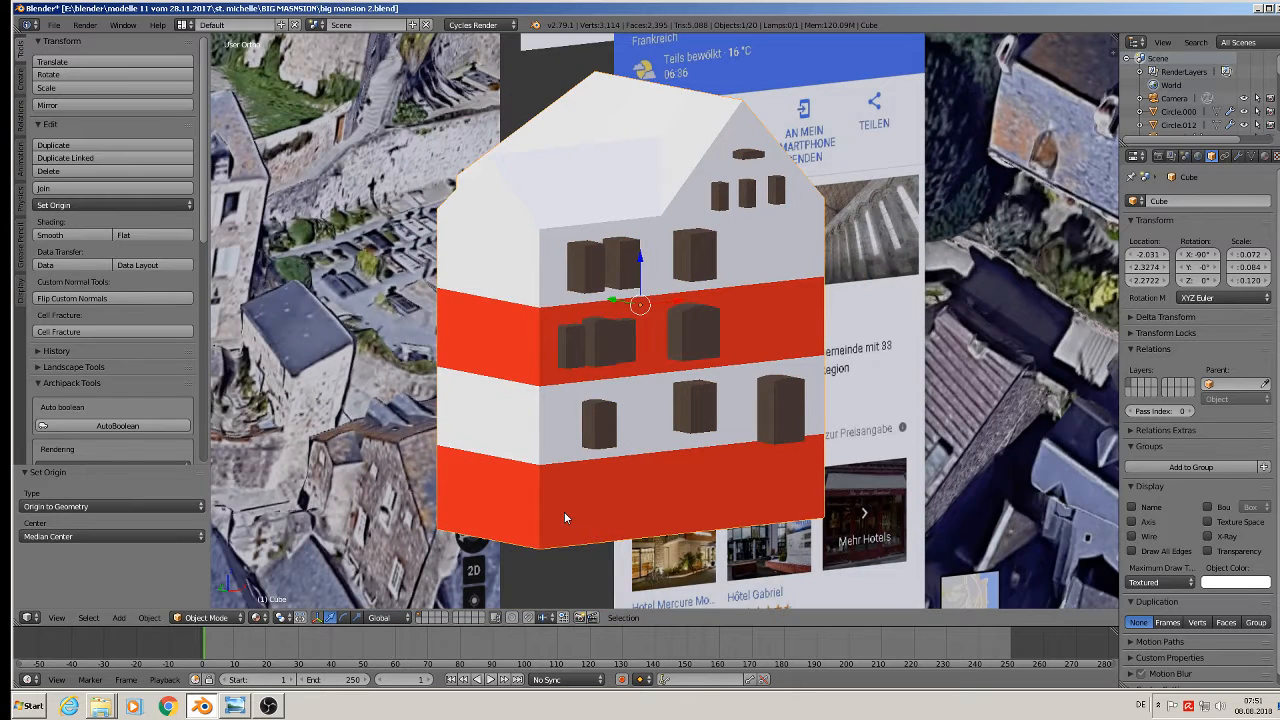
left_click(151, 620)
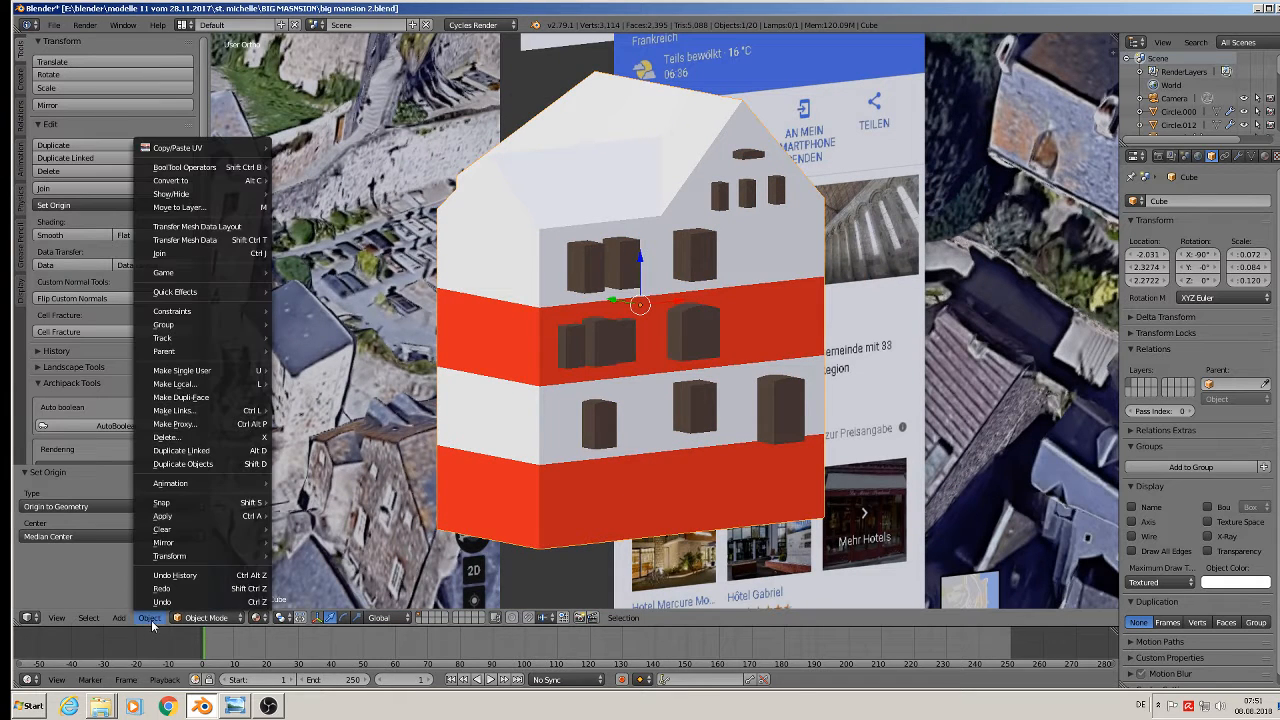
mouse_move(200, 515)
left_click(345, 397)
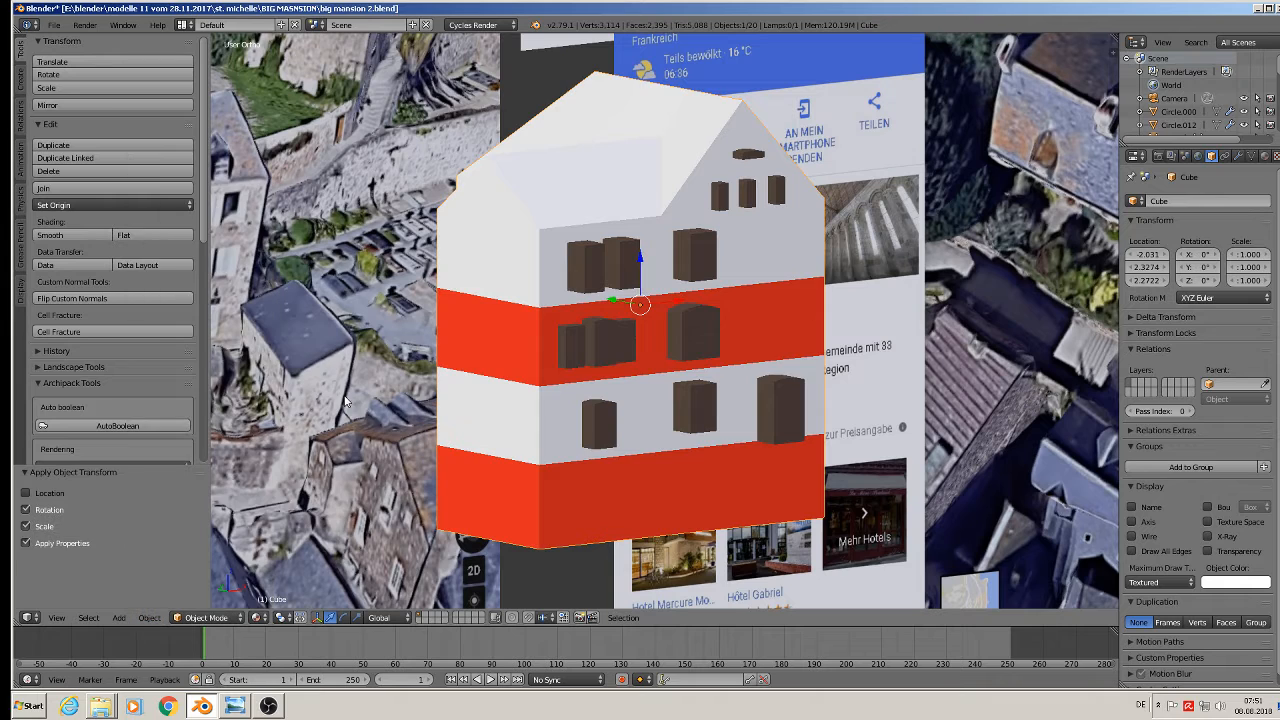
left_click(86, 204)
left_click(100, 236)
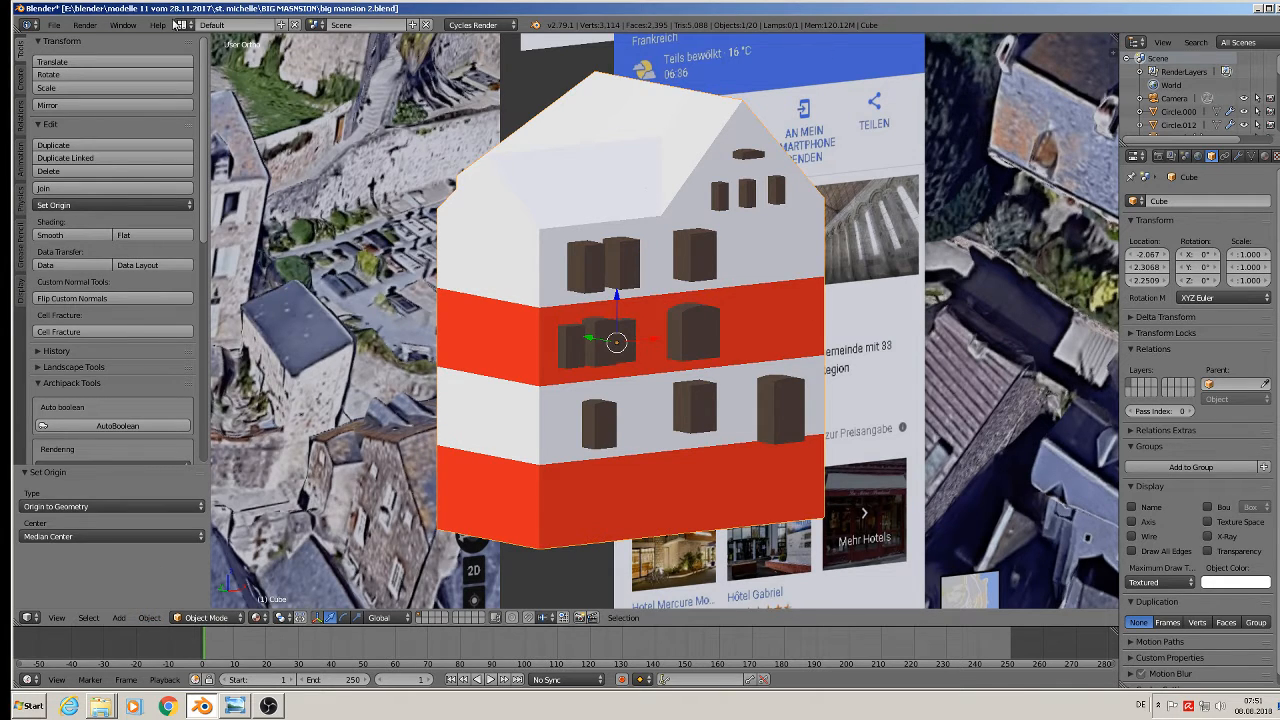
Save the current file under its existing name
left_click(55, 25)
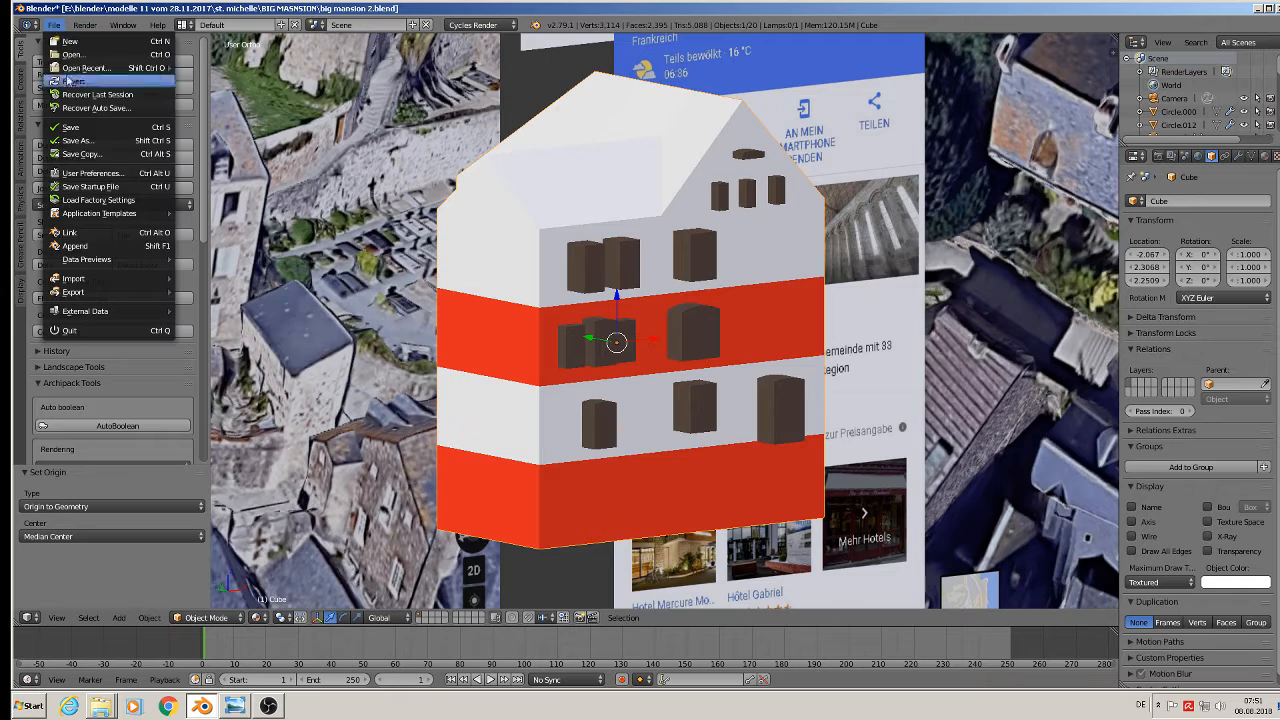
left_click(85, 128)
middle_click_drag(801, 295, 743, 312)
scroll(734, 314, "up", 1)
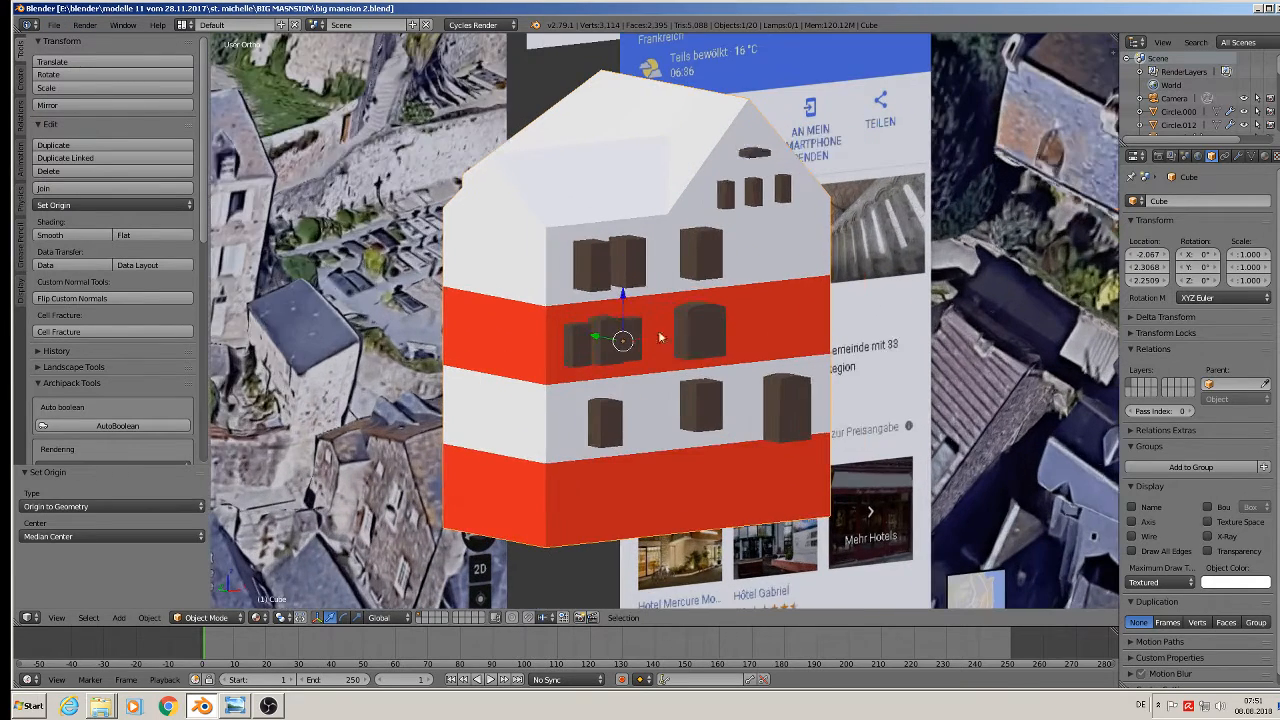
Add a Boolean modifier to the mansion body with operation Difference and object Cube.012, and apply it
right_click(704, 337)
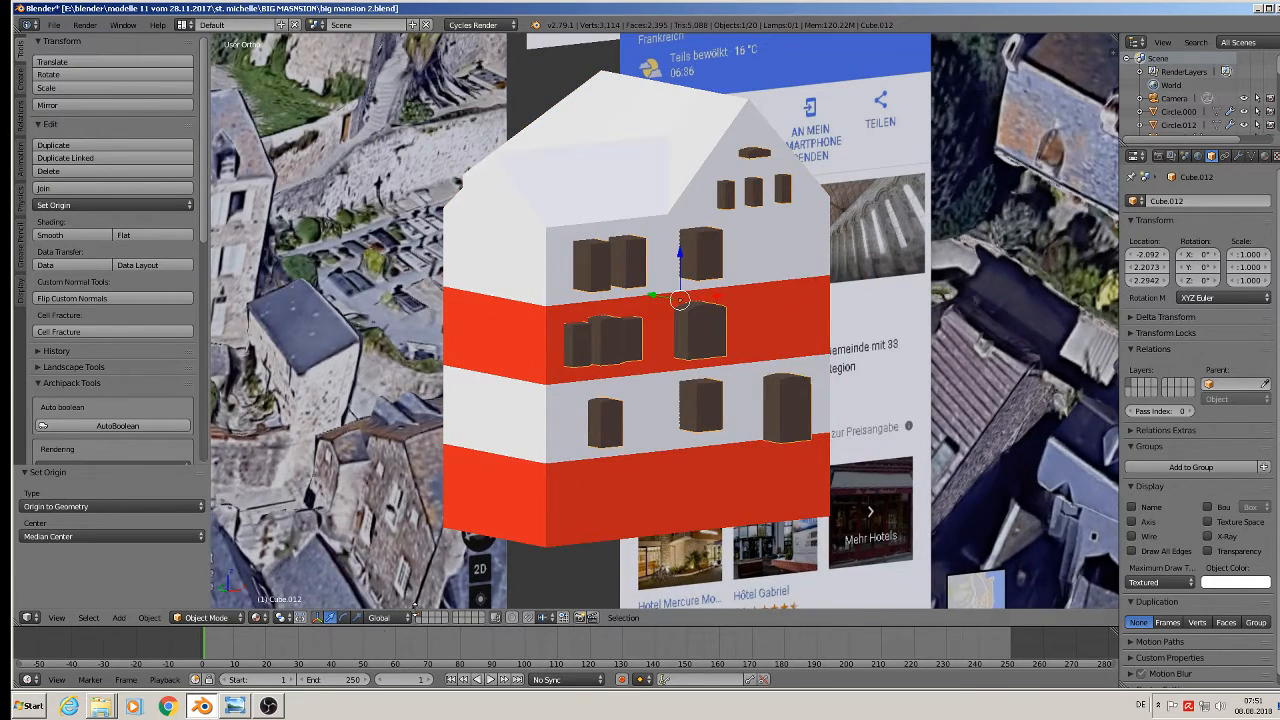
right_click(633, 182)
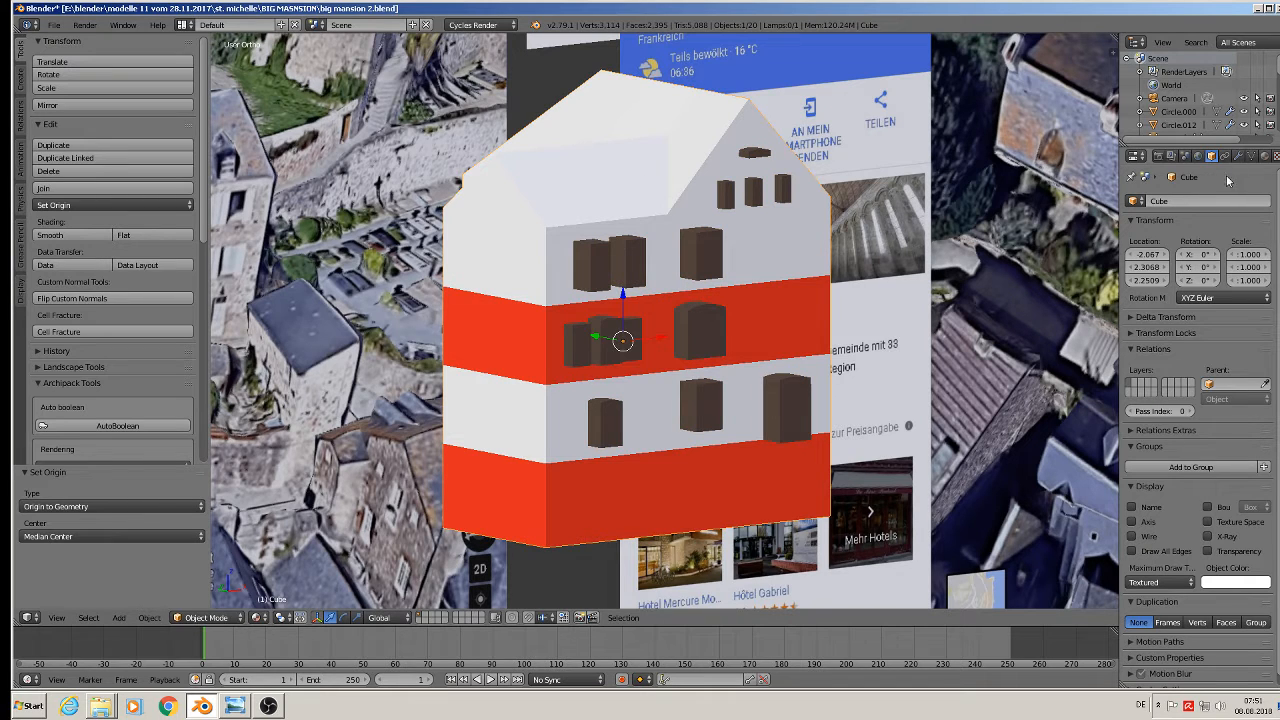
left_click(1238, 157)
left_click(1189, 200)
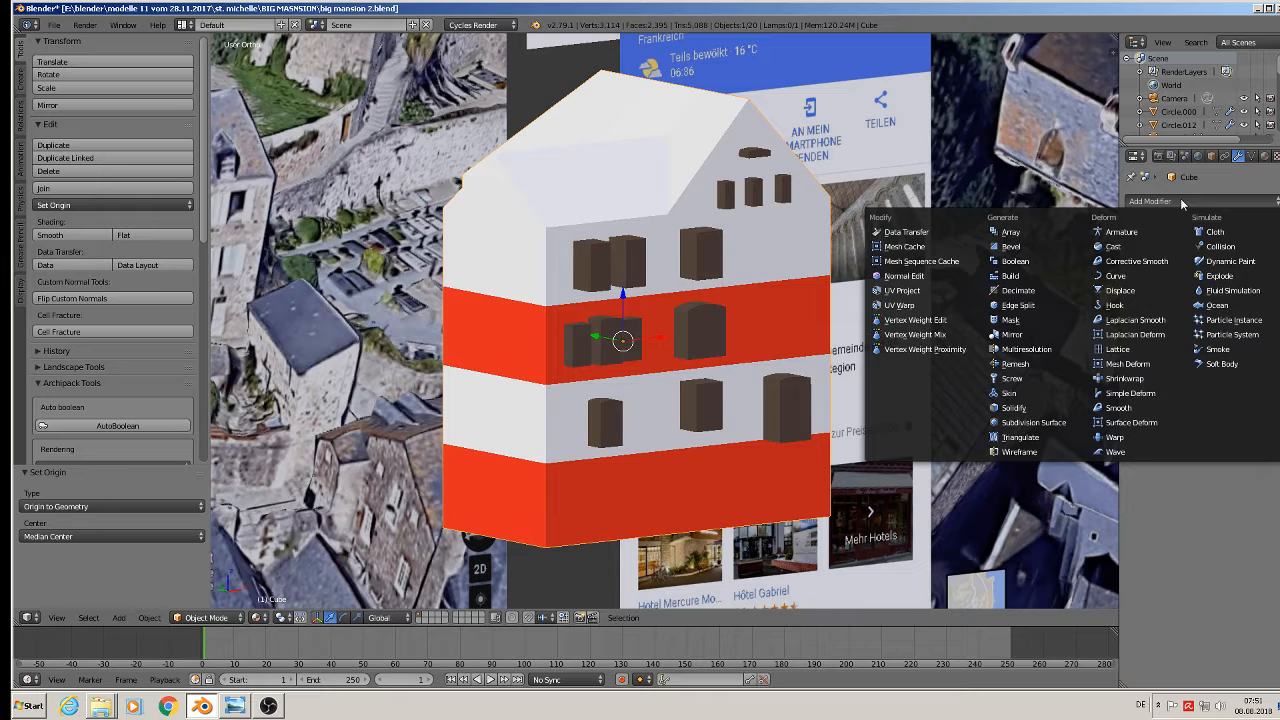
left_click(1030, 261)
left_click(1243, 305)
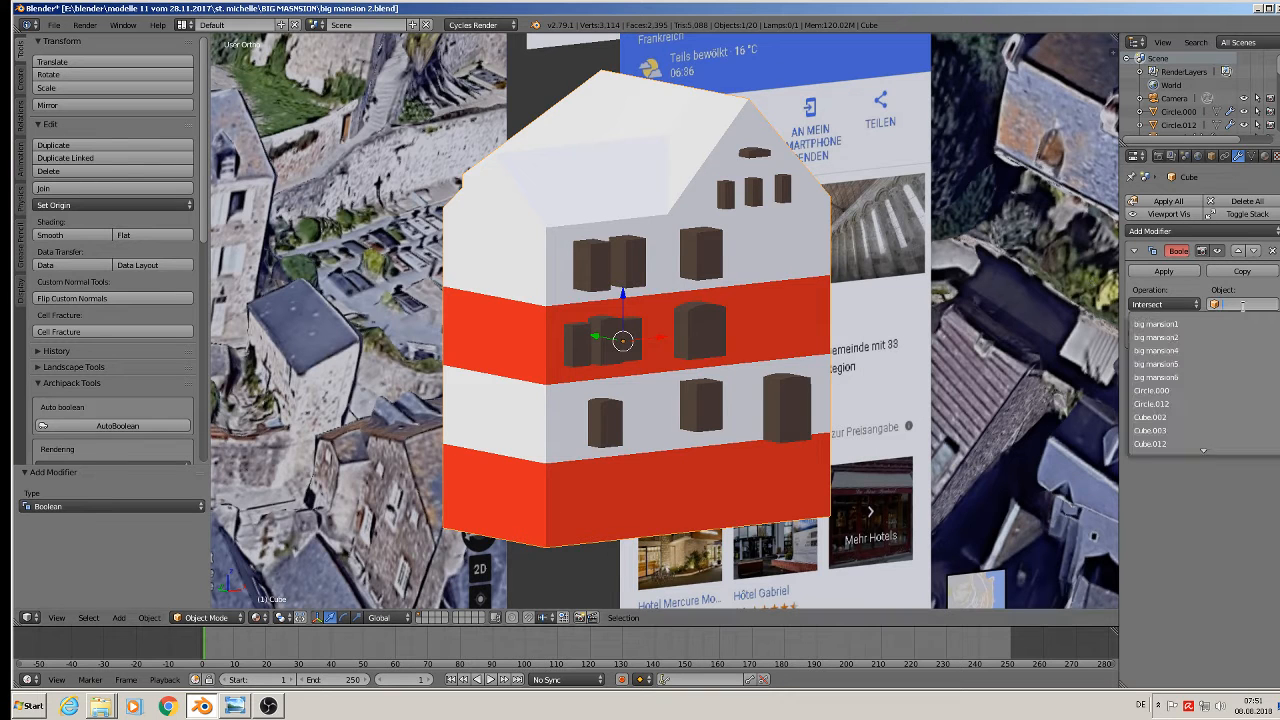
left_click(1184, 414)
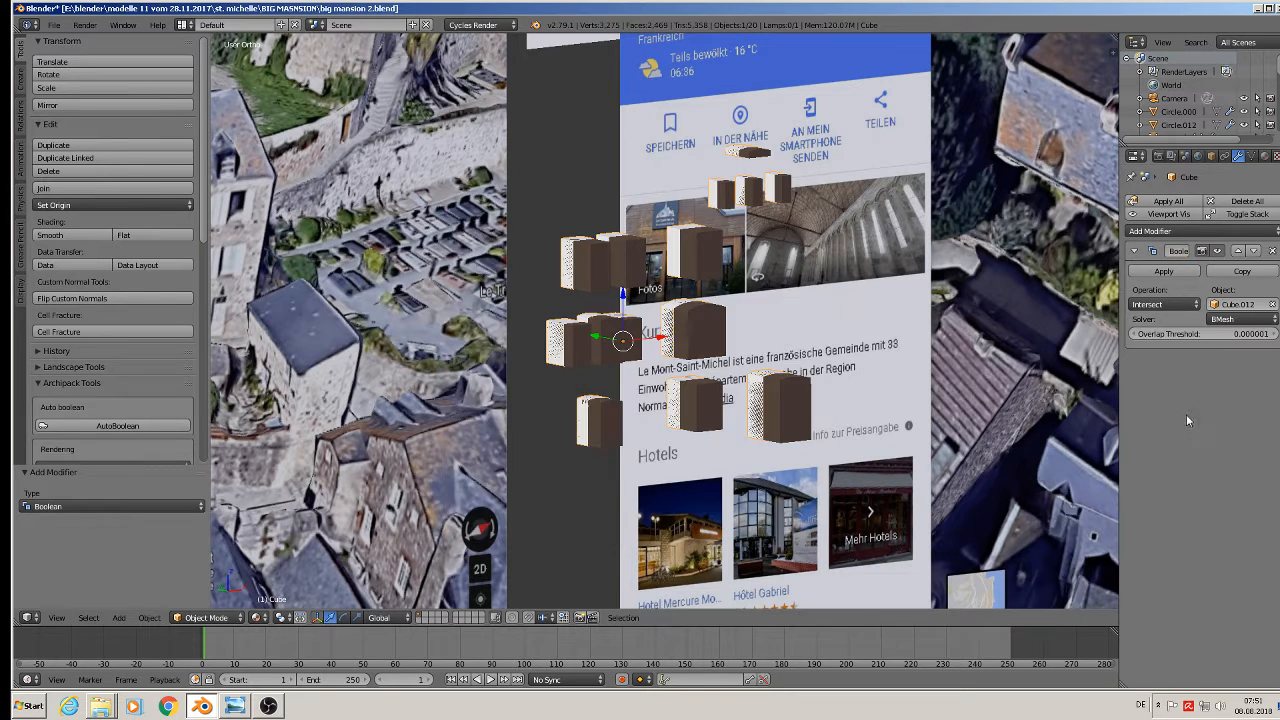
left_click(1163, 305)
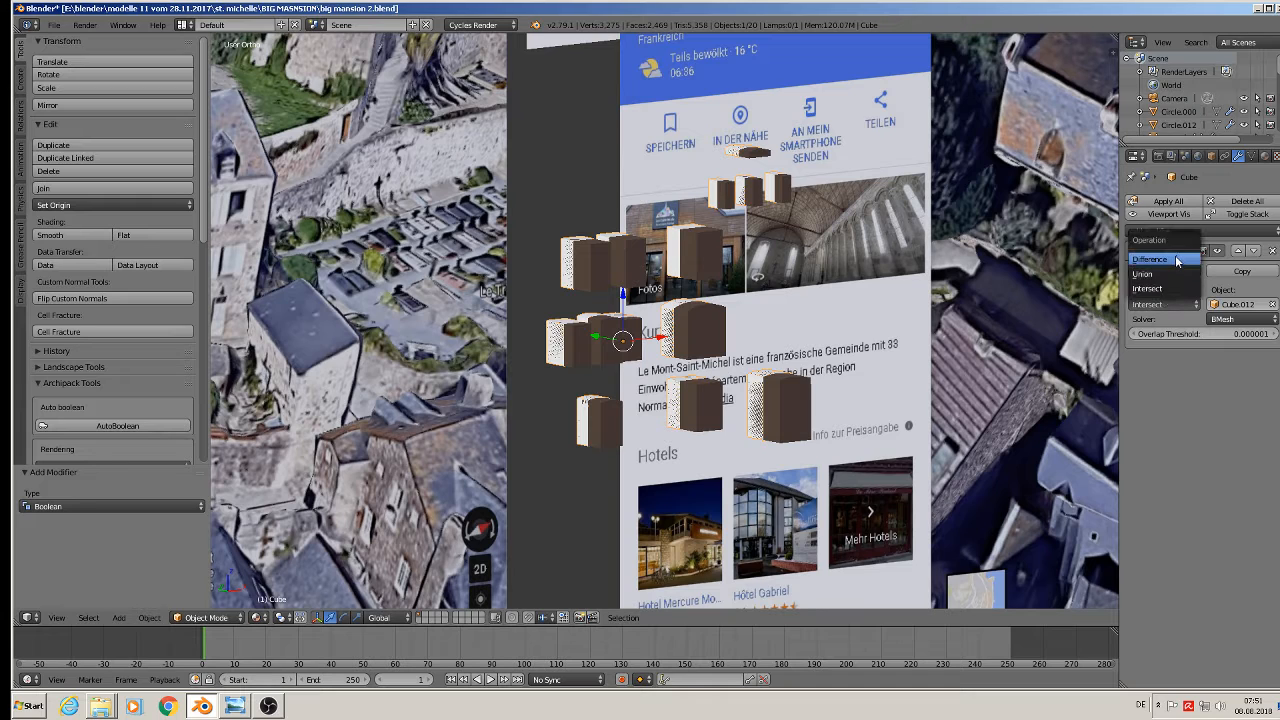
left_click(1177, 261)
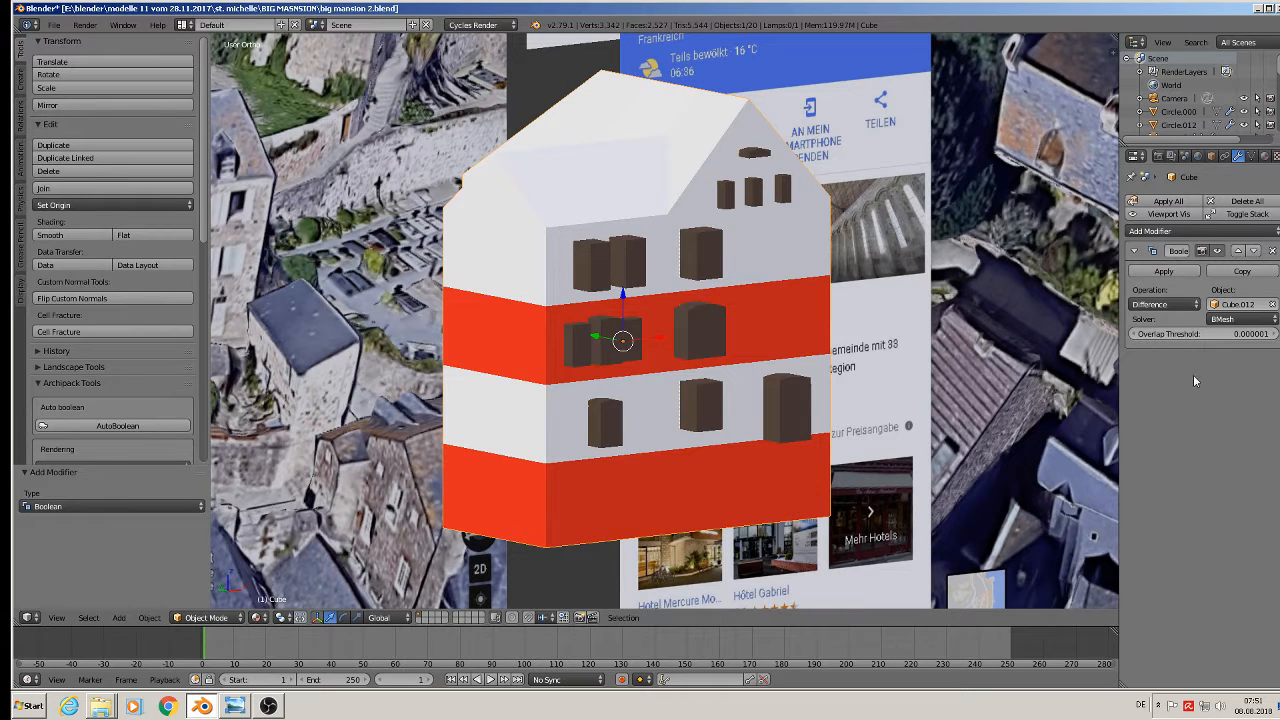
left_click(1177, 273)
Move the joined window blocks about 0.245 along X out of the mansion, and send them to the second layer
right_click(700, 257)
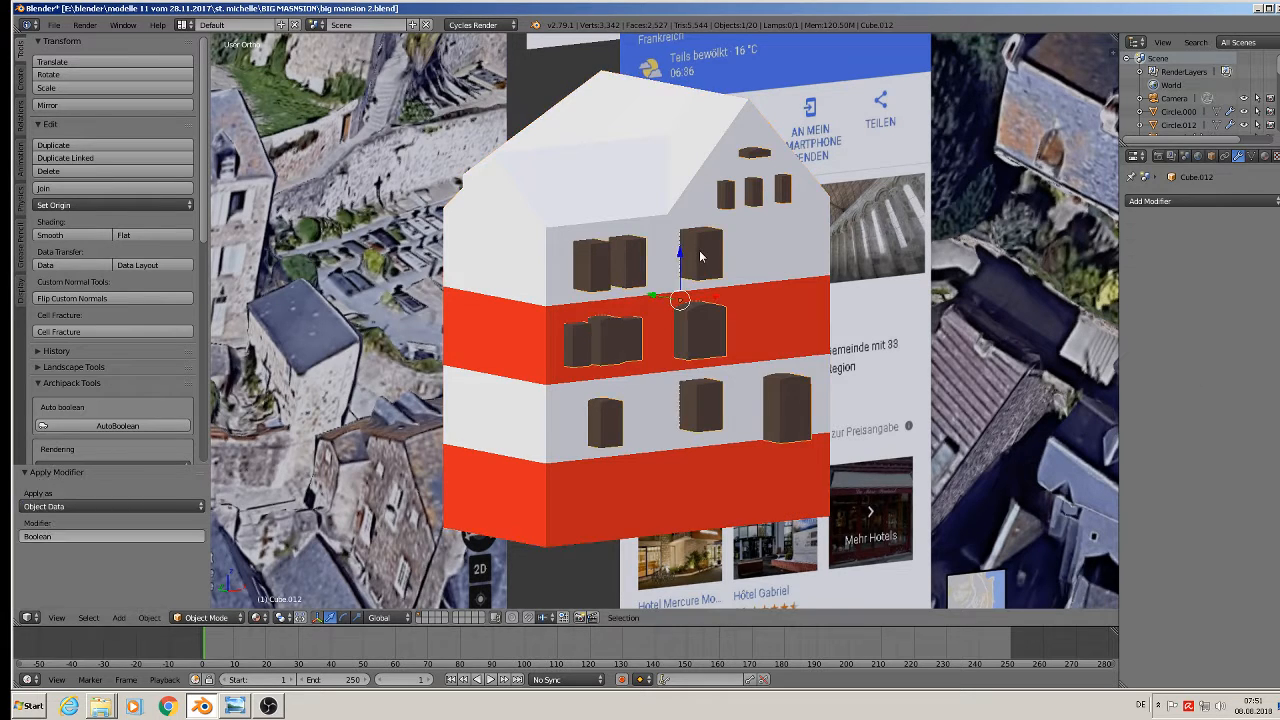
middle_click_drag(680, 362, 603, 378)
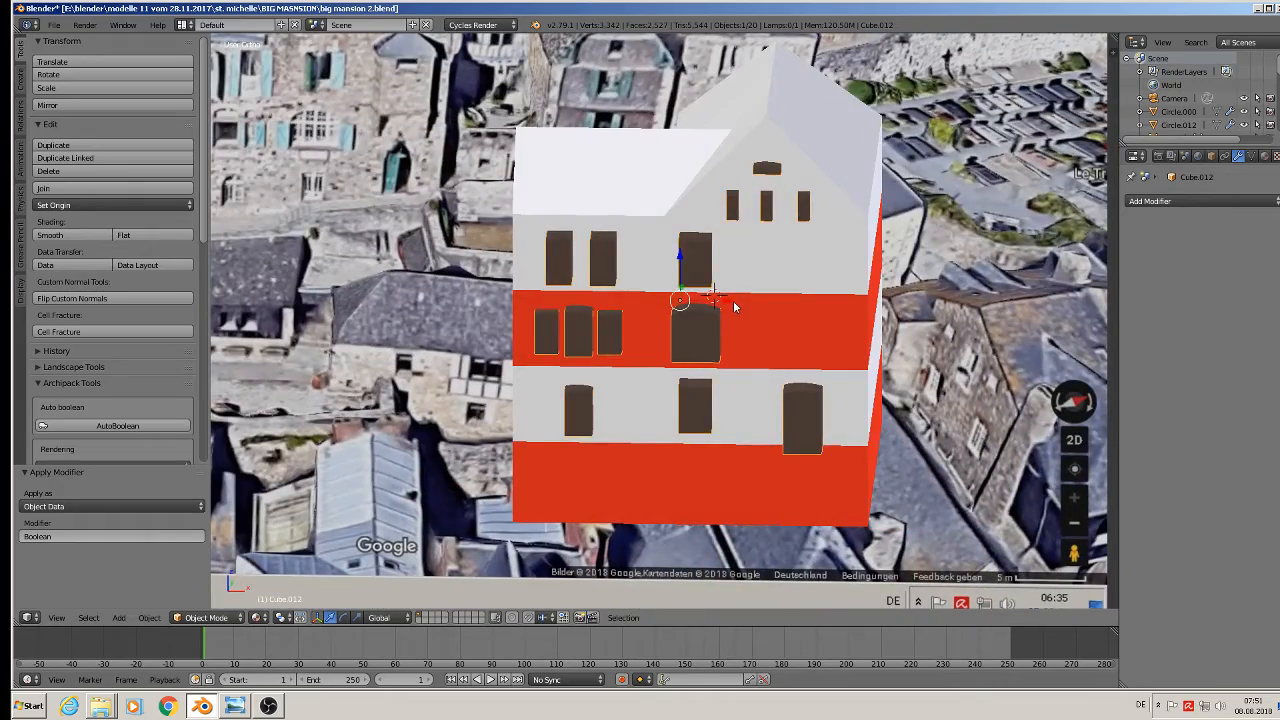
left_click_drag(733, 300, 1080, 305)
middle_click_drag(896, 309, 866, 288)
middle_click_drag(943, 325, 649, 285, "shift")
middle_click_drag(746, 284, 793, 278)
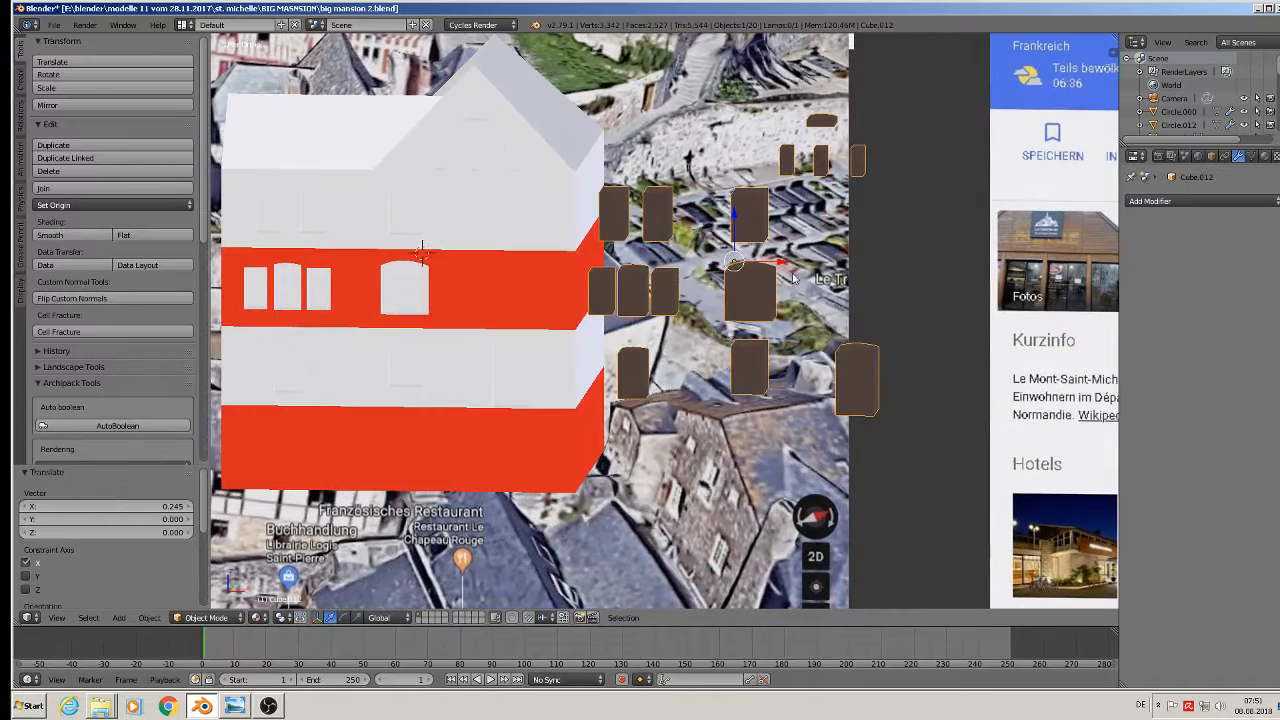
key("m")
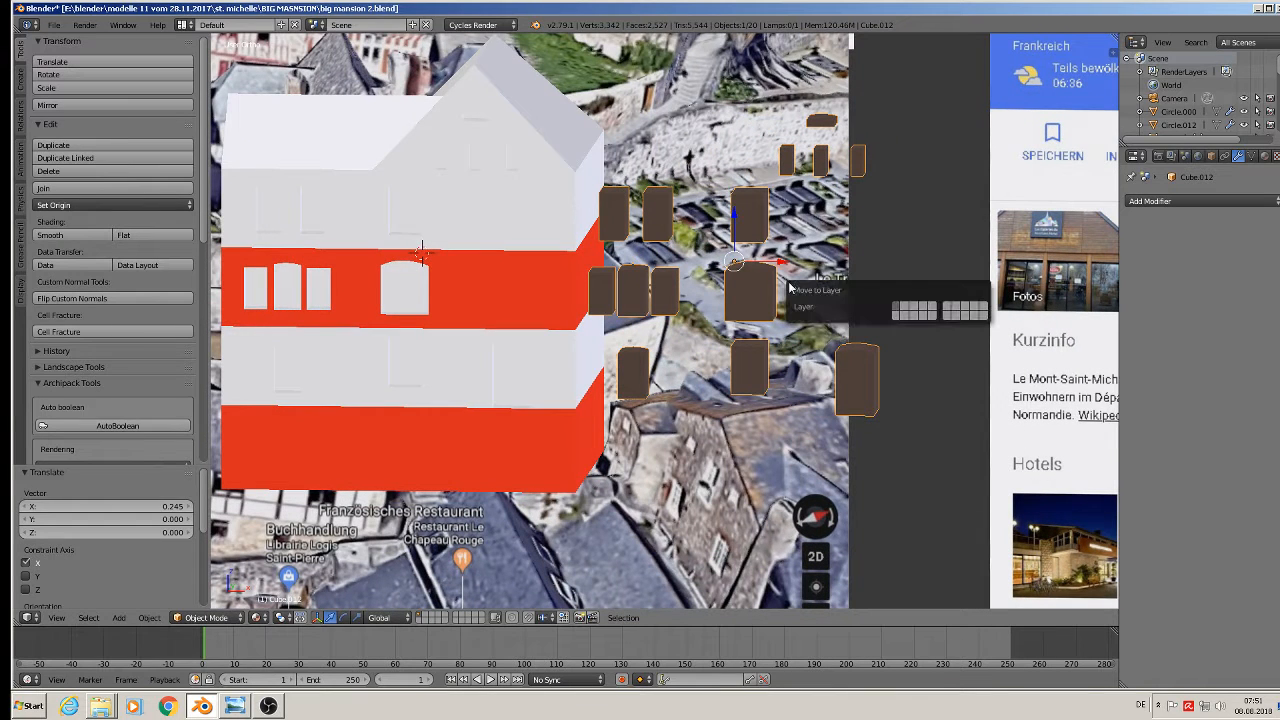
left_click(905, 311)
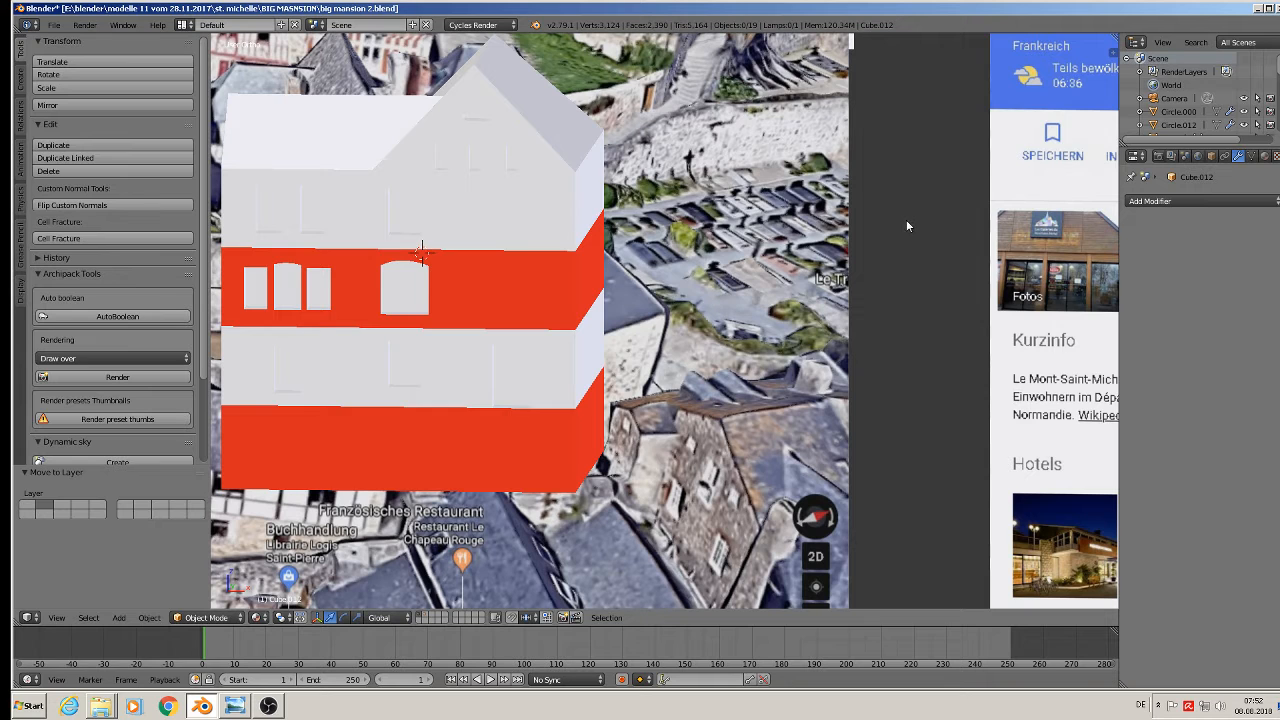
Start the Screencast Keys display in the 3D view
key("n")
scroll(1043, 523, "down", 4)
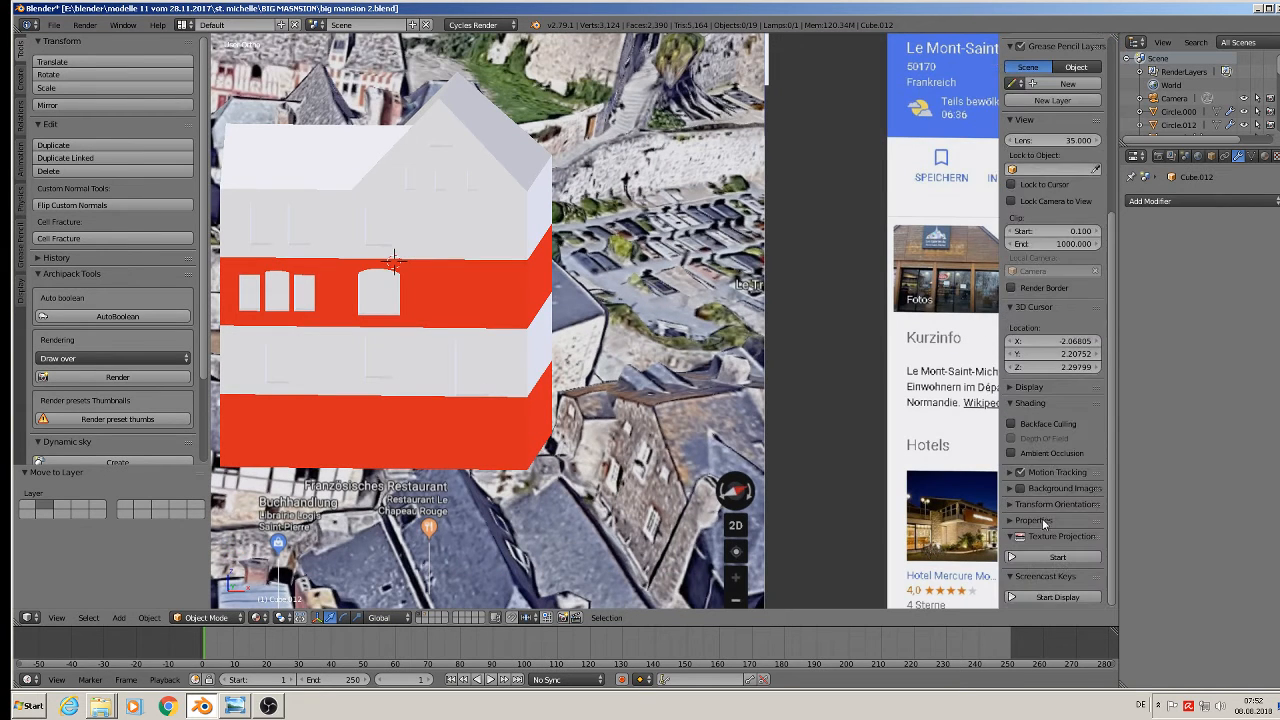
key("n")
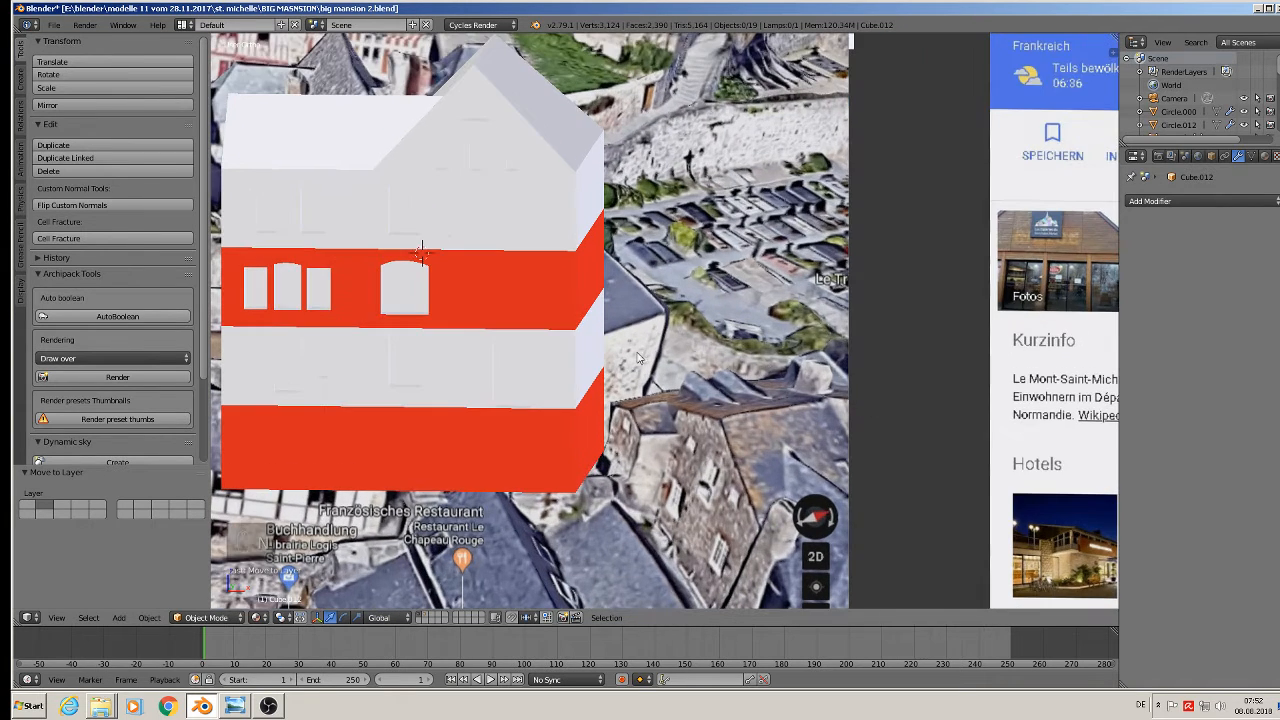
Delete the selected back faces of the window and door recesses in the mansion mesh with the Only Faces option
scroll(323, 335, "up", 2)
middle_click_drag(412, 331, 719, 402, "shift")
scroll(646, 326, "up", 3)
right_click(578, 211)
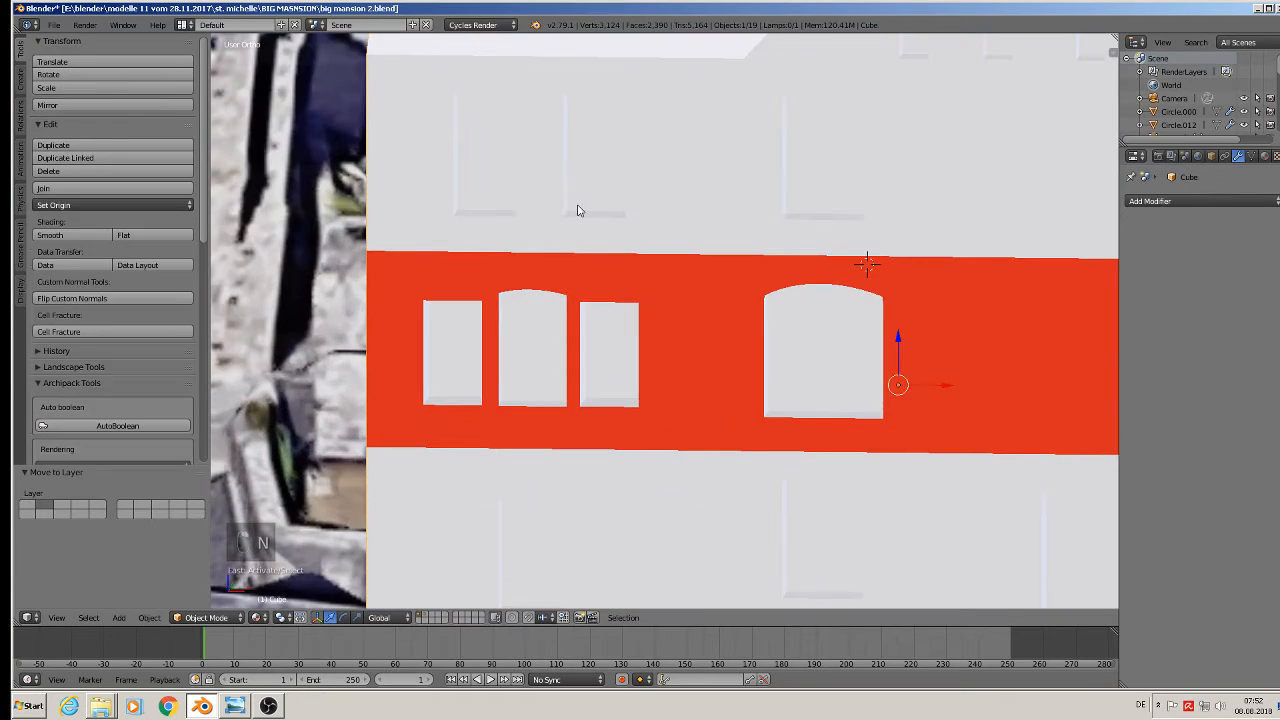
key("Tab")
scroll(585, 250, "down", 2)
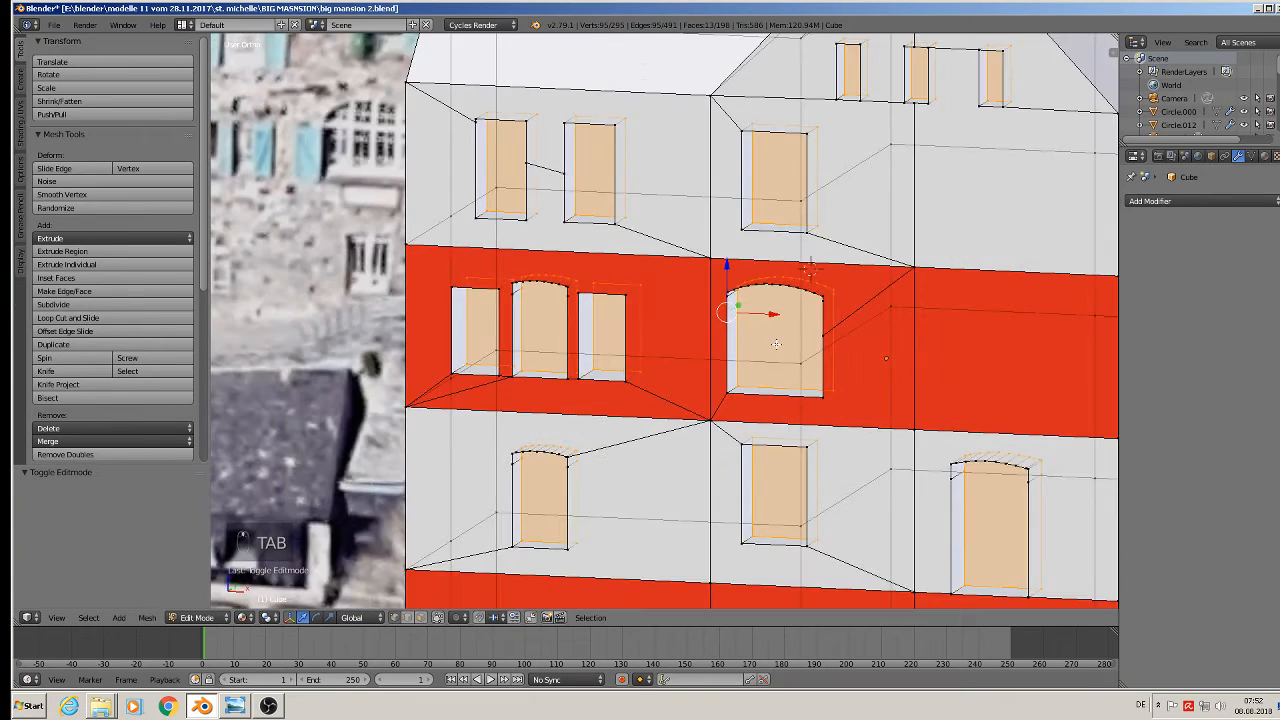
scroll(830, 351, "down", 2)
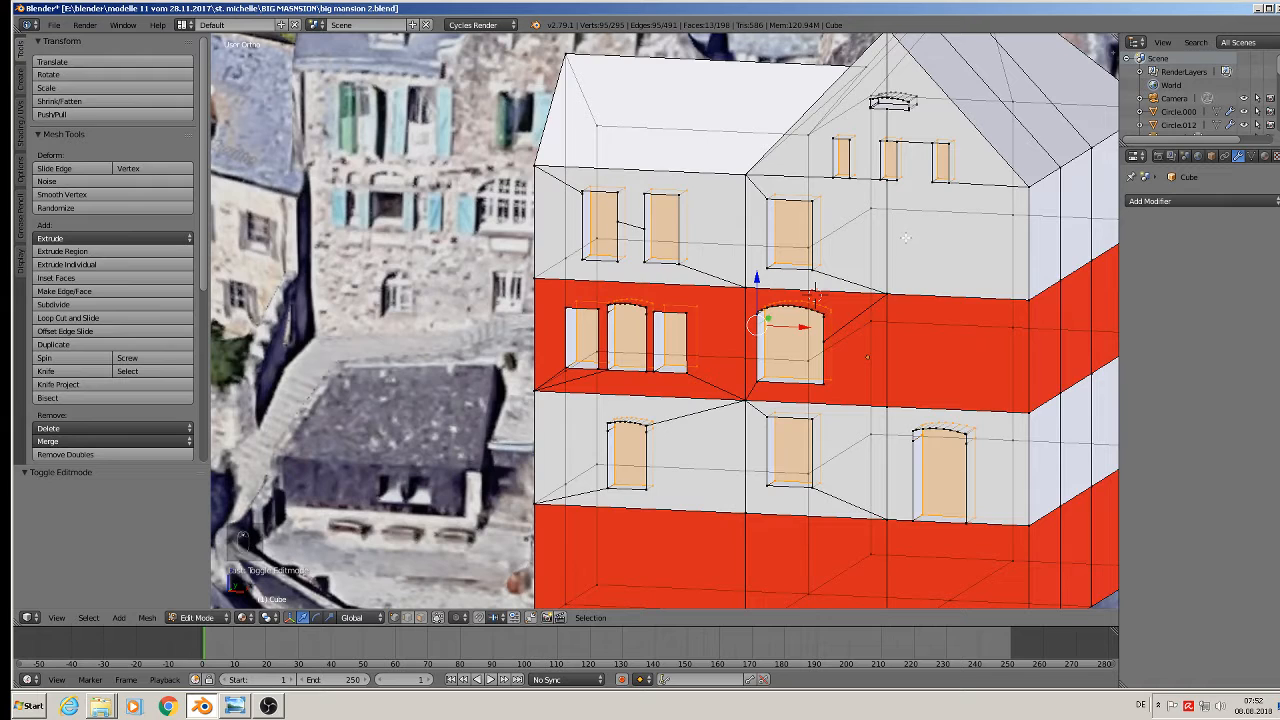
key("x")
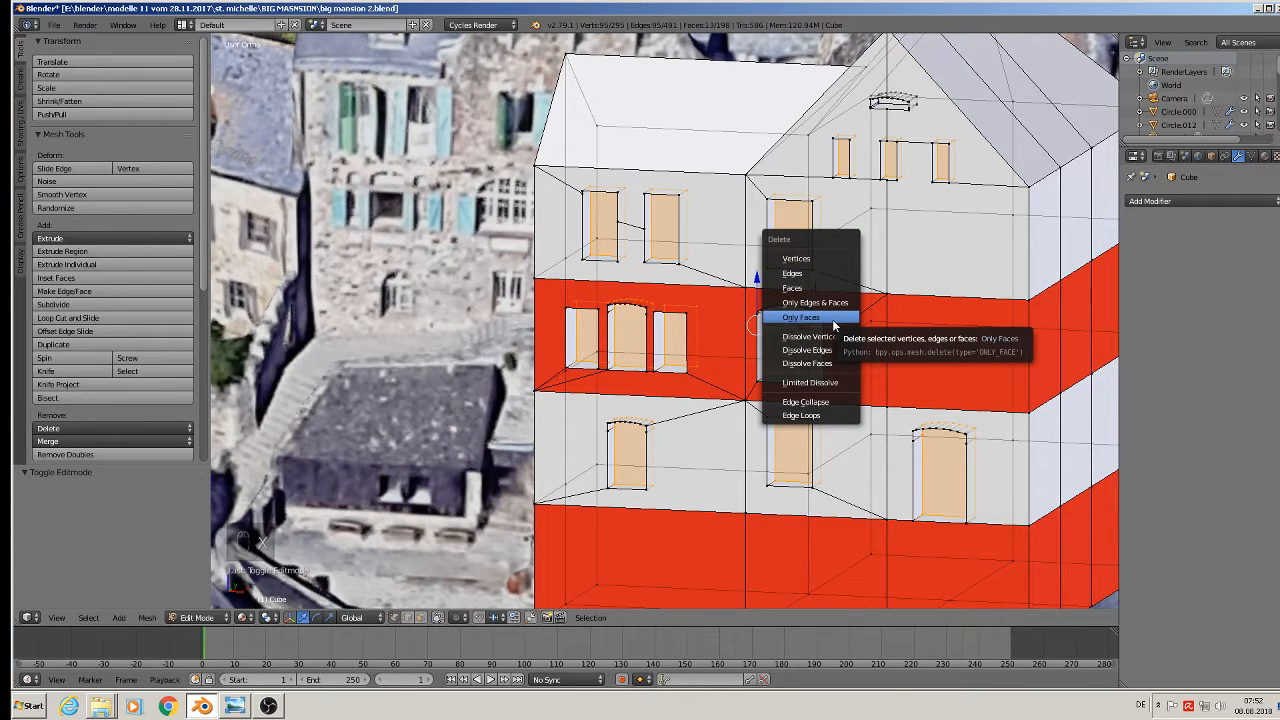
left_click(832, 319)
key("Tab")
Inspect the cut openings at an angle and switch to the front orthographic view of the mansion
scroll(808, 336, "up", 3)
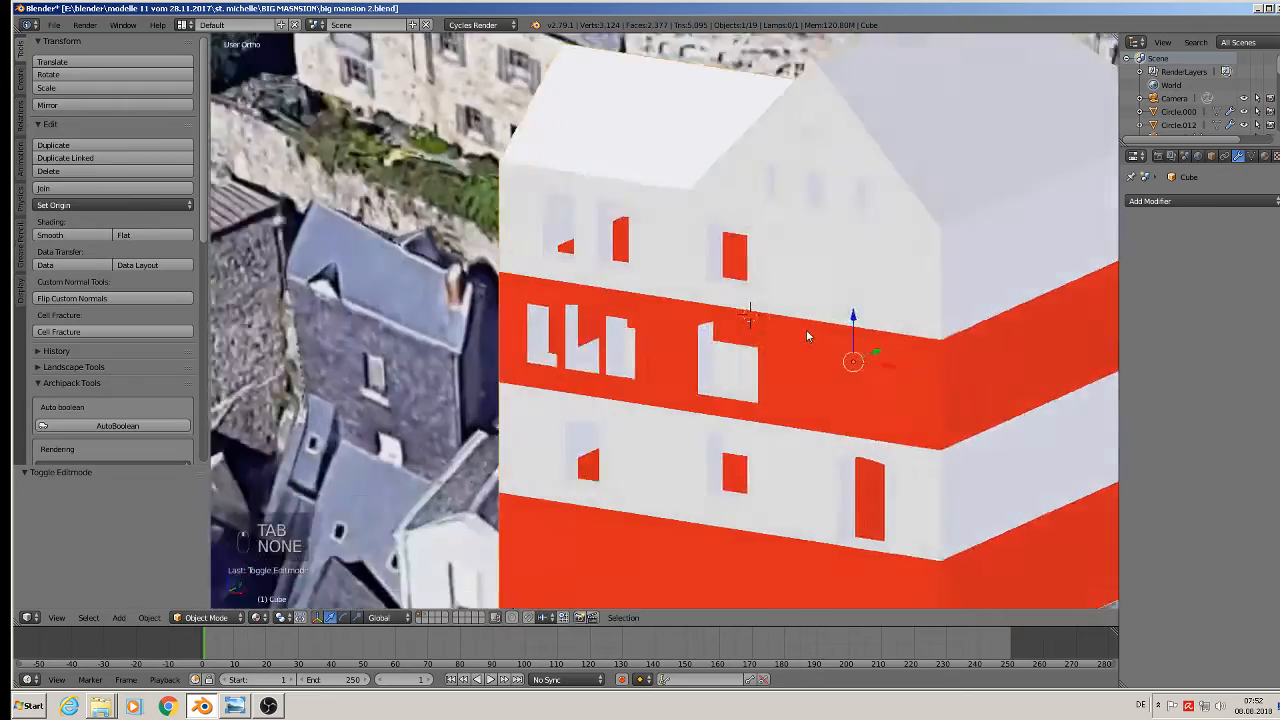
middle_click_drag(806, 336, 841, 319)
key("KP_1")
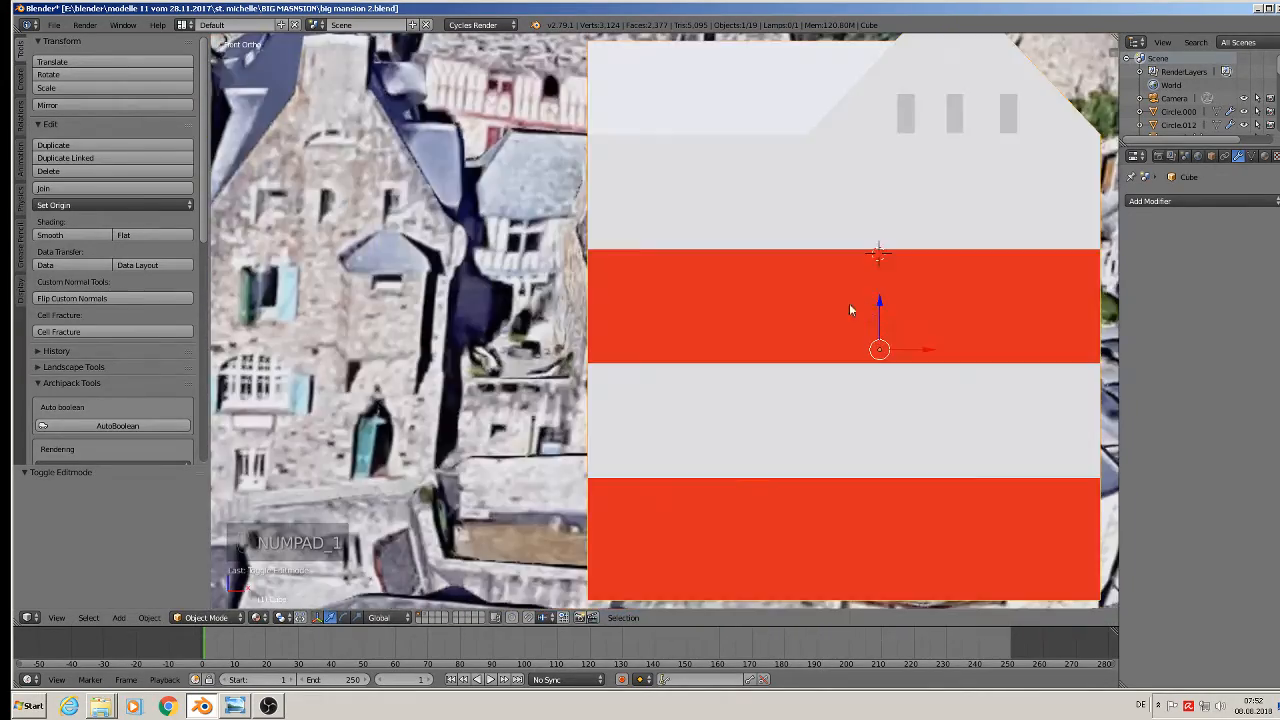
Save the mansion file
scroll(851, 306, "down", 5)
left_click(58, 25)
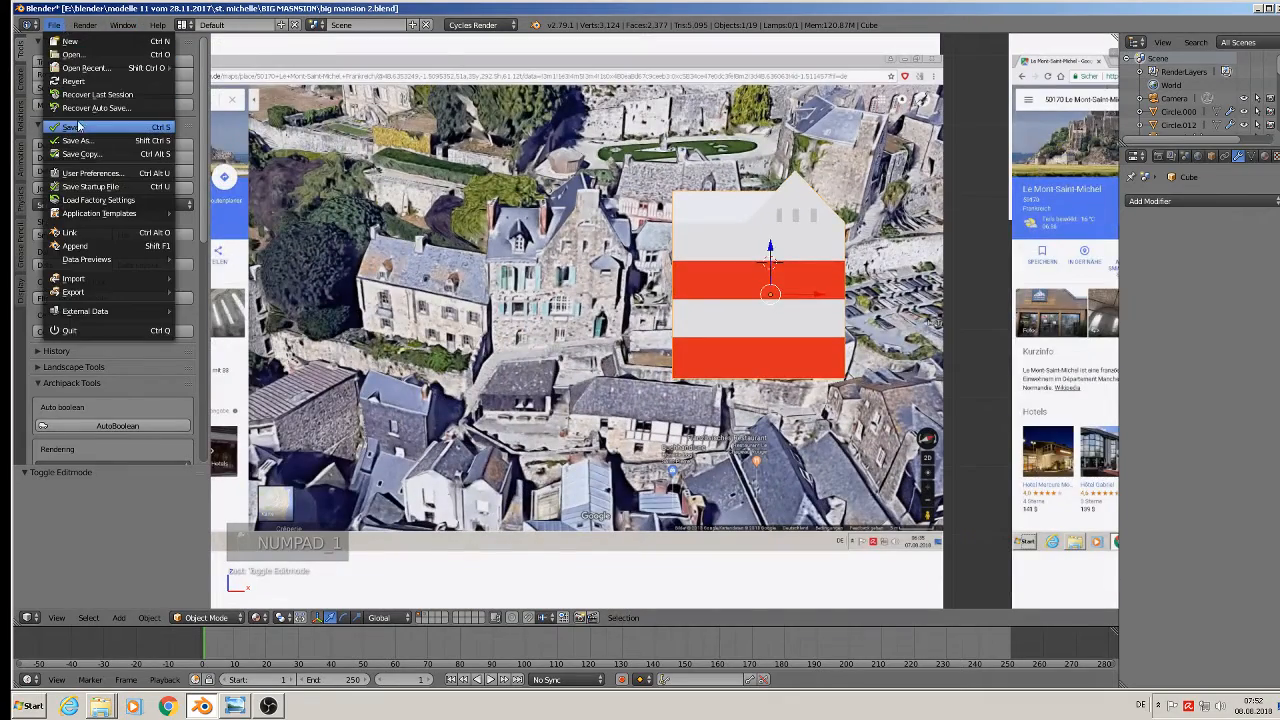
left_click(70, 127)
Duplicate the wide arched window above the reference photos and move the copy down along Z by 0.914 and another 0.817
scroll(689, 330, "down", 5)
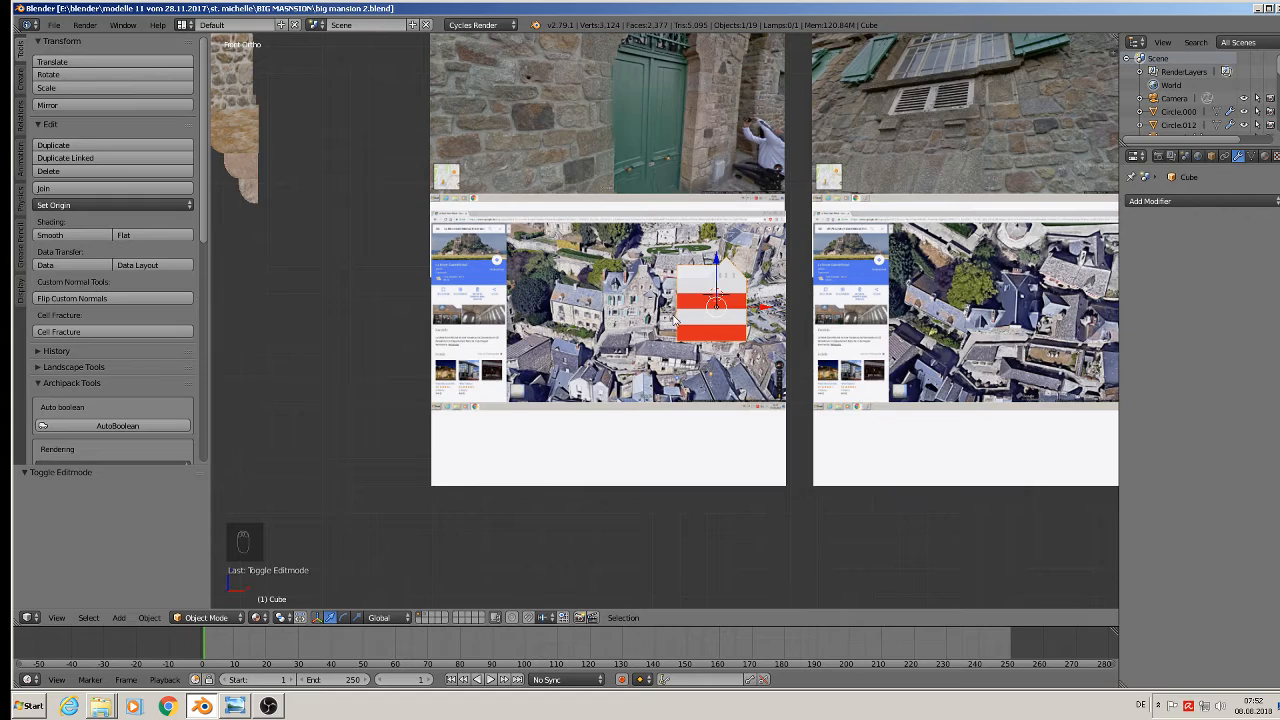
scroll(675, 320, "up", 2)
scroll(675, 342, "down", 3)
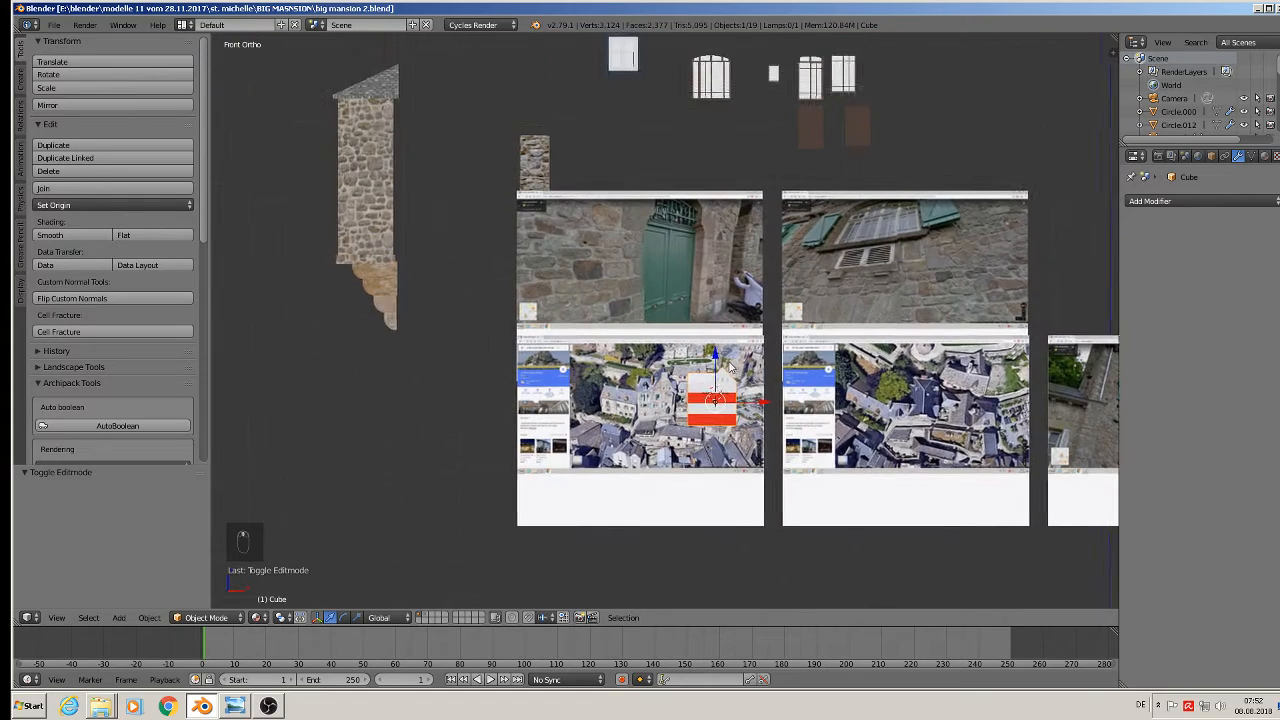
scroll(720, 333, "down", 2)
right_click(713, 93)
scroll(713, 90, "up", 4)
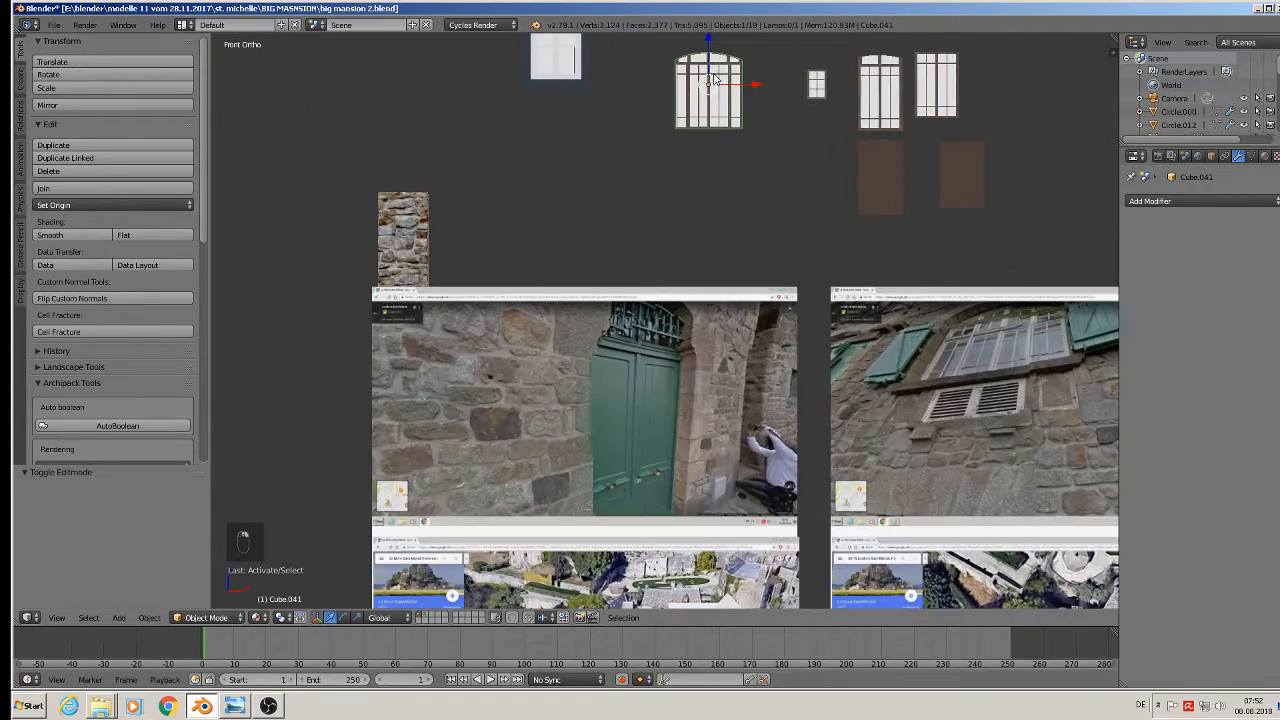
key("shift+d")
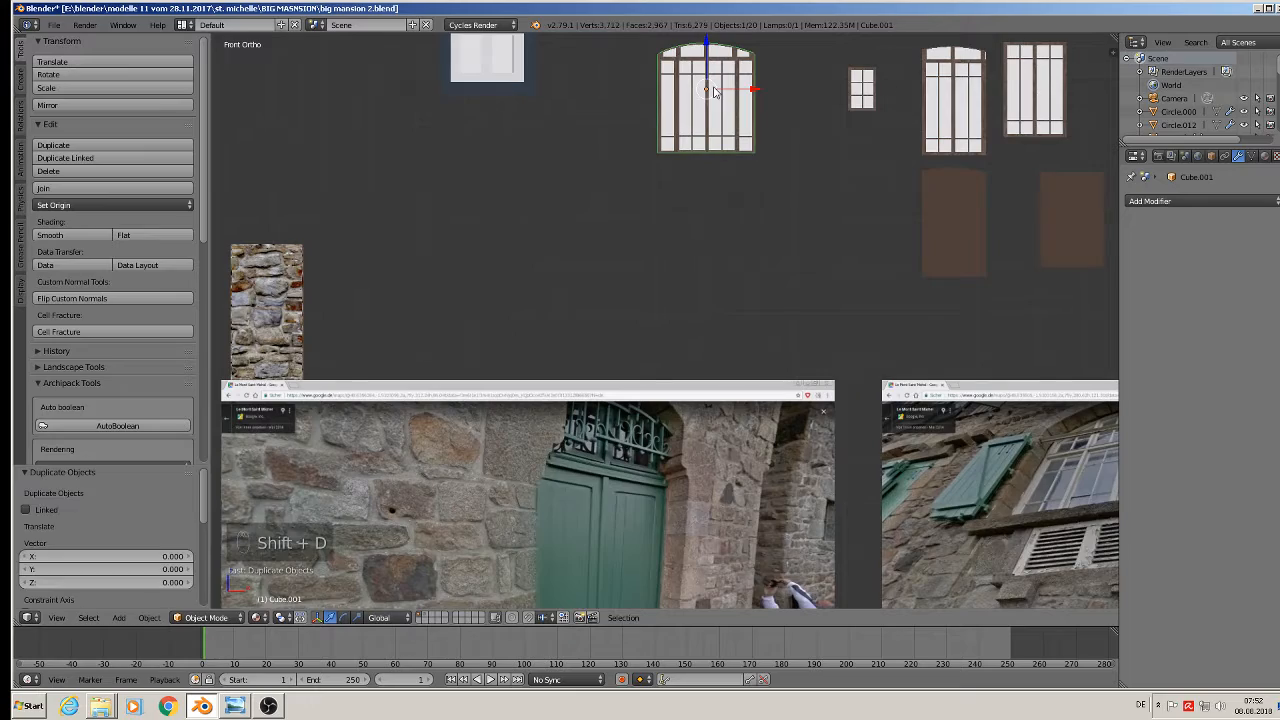
left_click_drag(708, 49, 708, 484)
middle_click_drag(708, 484, 652, 113, "shift")
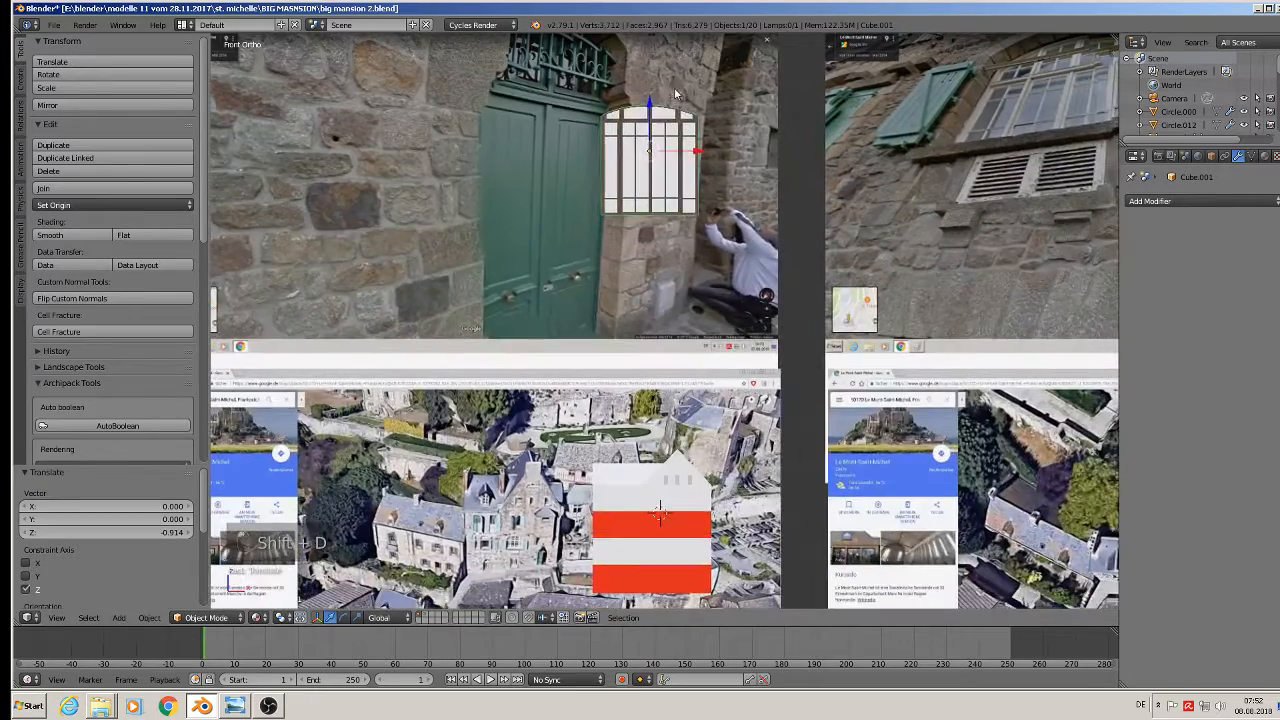
left_click_drag(652, 116, 652, 506)
Move the wide window copy along Y to just in front of the mansion's façade
middle_click_drag(652, 506, 727, 275, "shift")
middle_click_drag(727, 275, 911, 522)
scroll(884, 356, "down", 3)
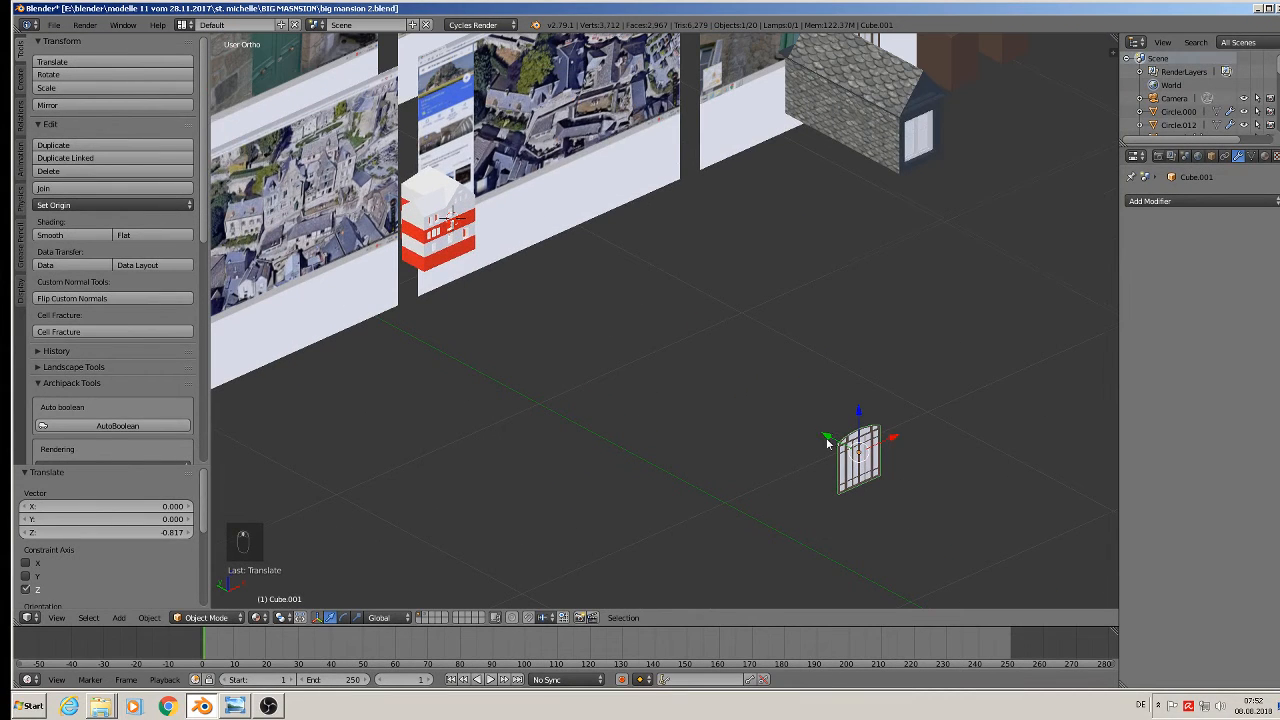
left_click_drag(829, 438, 423, 225)
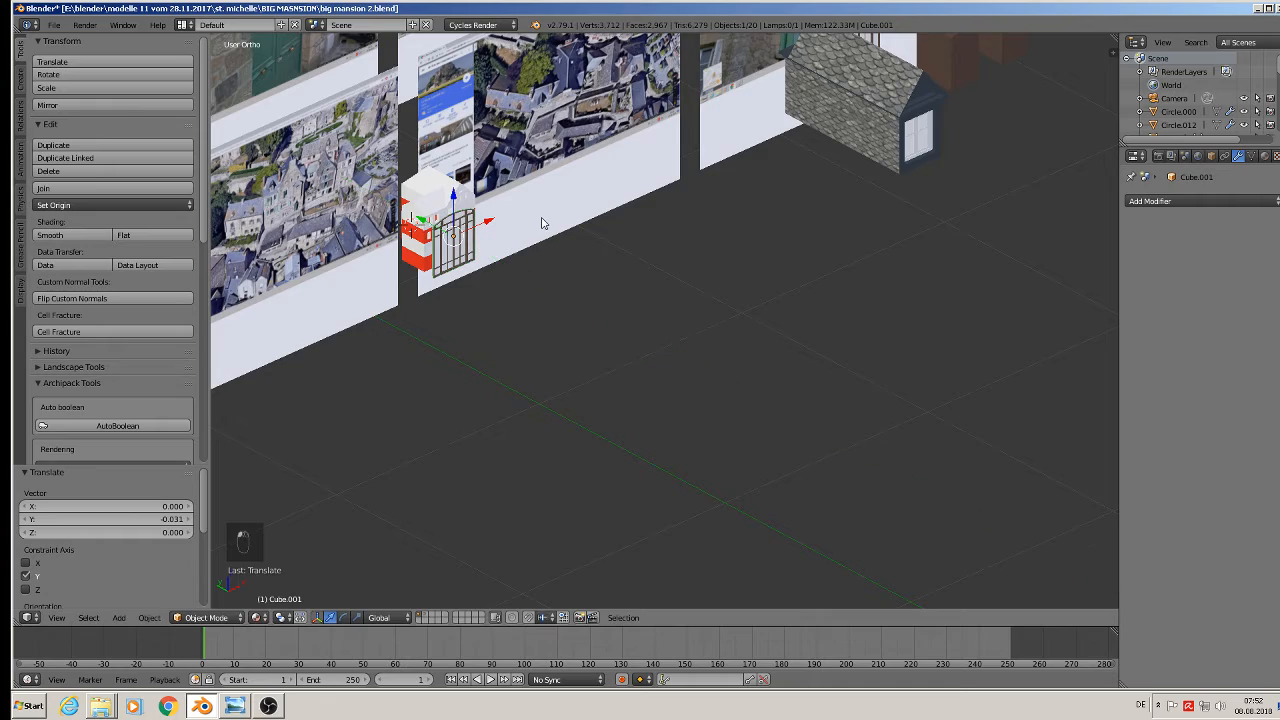
Scale the wide window copy down to roughly the size of the wide arched opening in the façade
key("KP_Decimal")
key("s")
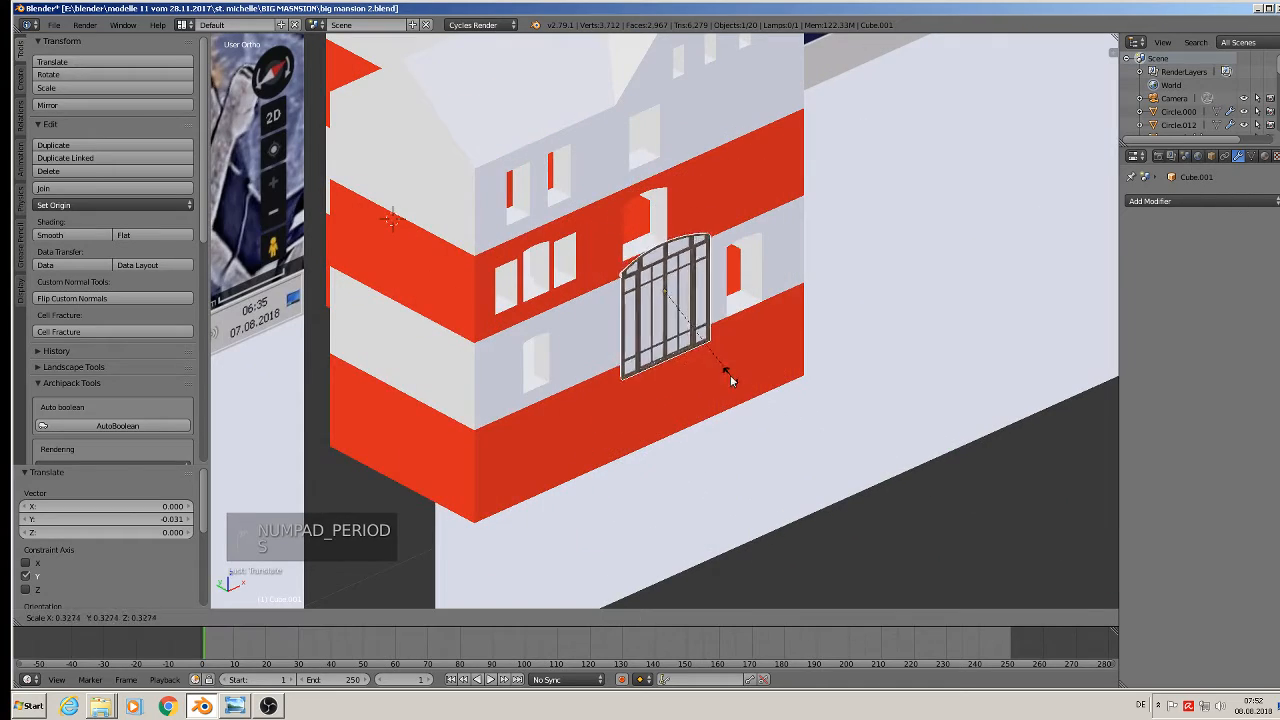
left_click(714, 353)
scroll(700, 354, "up", 1)
mouse_move(690, 353)
middle_mouse_down()
mouse_move(639, 344)
mouse_move(601, 314)
mouse_move(680, 350)
middle_mouse_up()
key("s")
left_click(661, 323)
Raise the wide window copy 0.035 along Z, align it along X with the wide arched opening, and scale it by 1.096
left_click_drag(659, 234, 657, 165)
left_click_drag(715, 203, 732, 204)
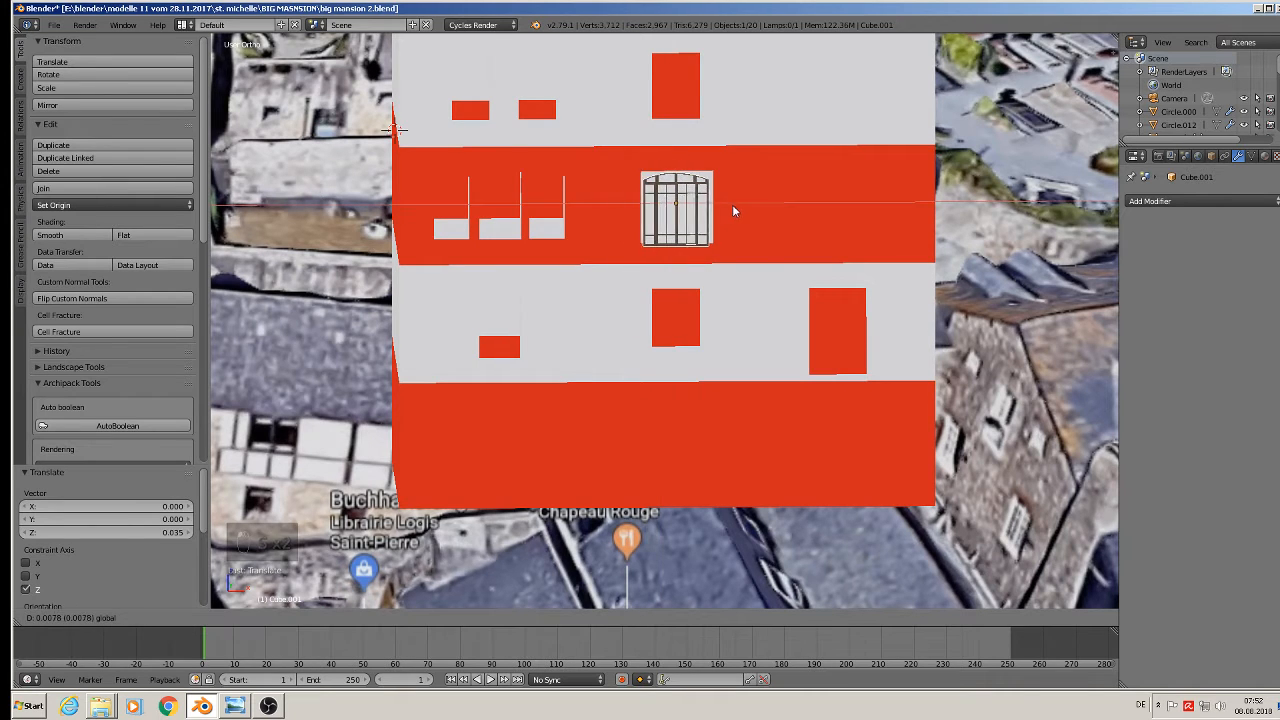
key("s")
left_click(763, 266)
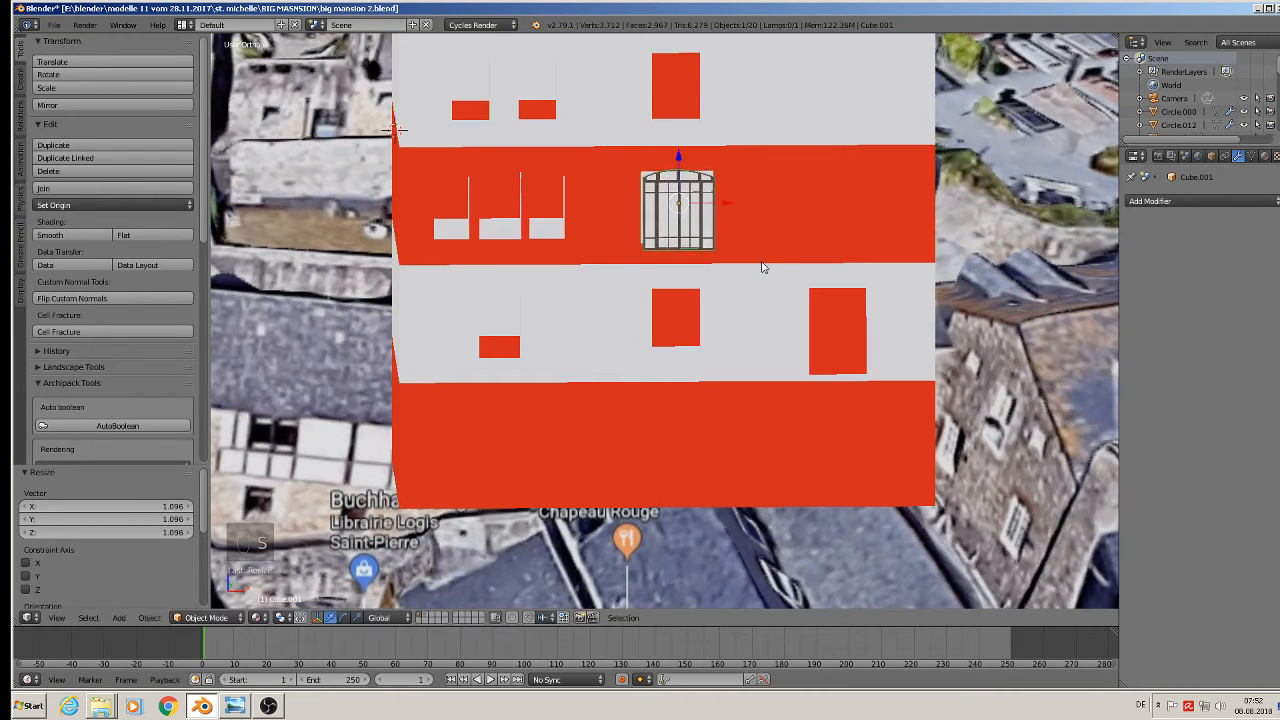
Push the wide window 0.031 along Y into its recess and lower it 0.002 along Z
middle_click_drag(763, 266, 811, 309)
scroll(673, 178, "up", 3)
left_click_drag(624, 160, 563, 137)
key("KP_1")
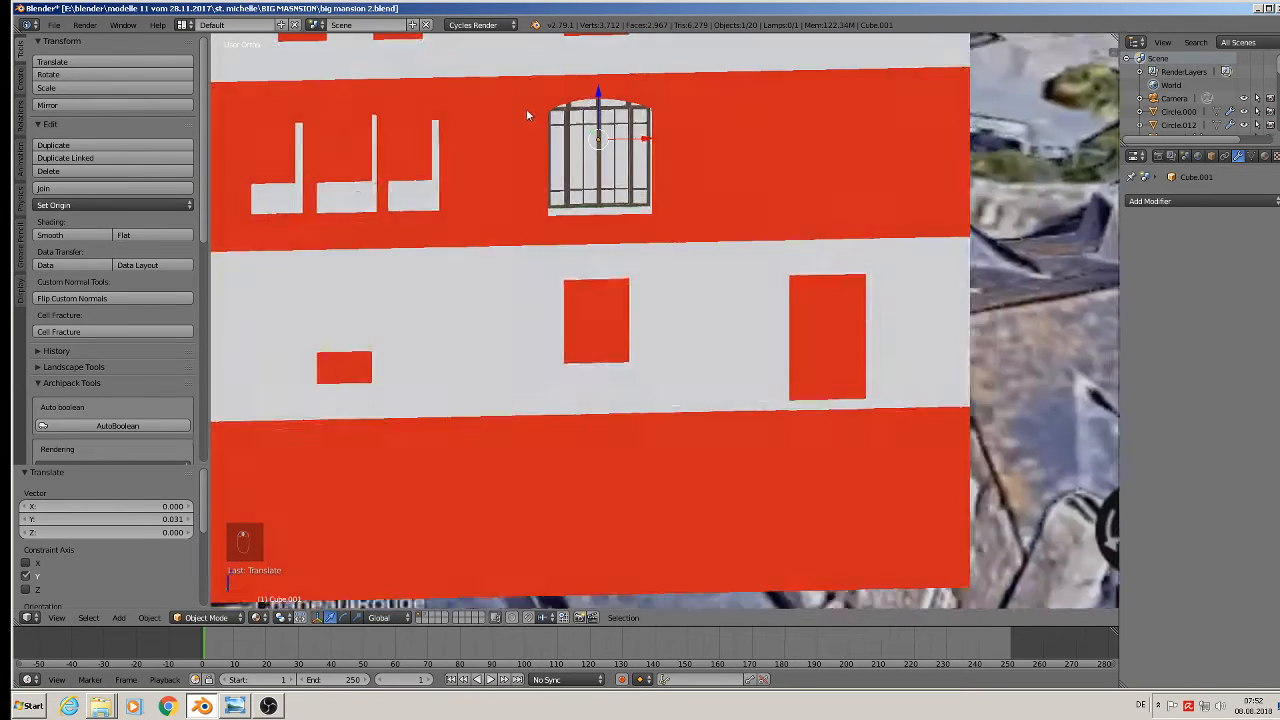
left_click_drag(602, 94, 604, 101)
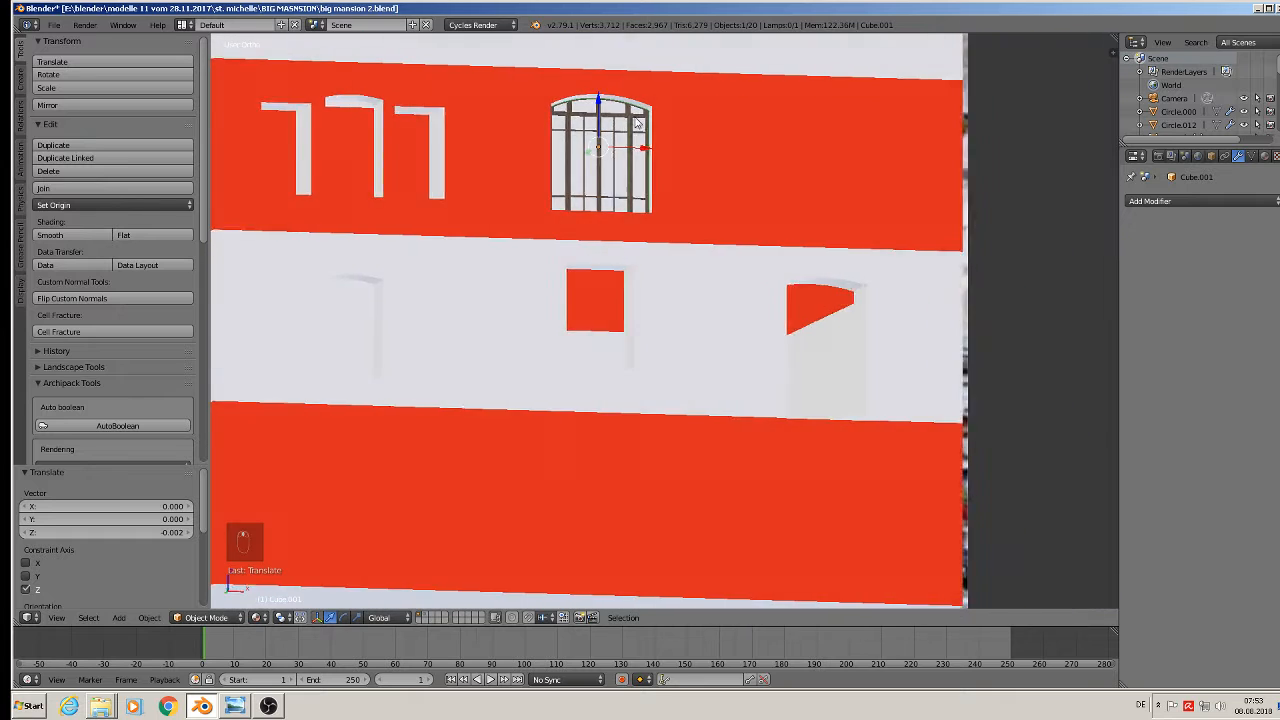
Raise the wide window about 0.001 along Z to meet the arch of its opening
scroll(650, 134, "up", 8)
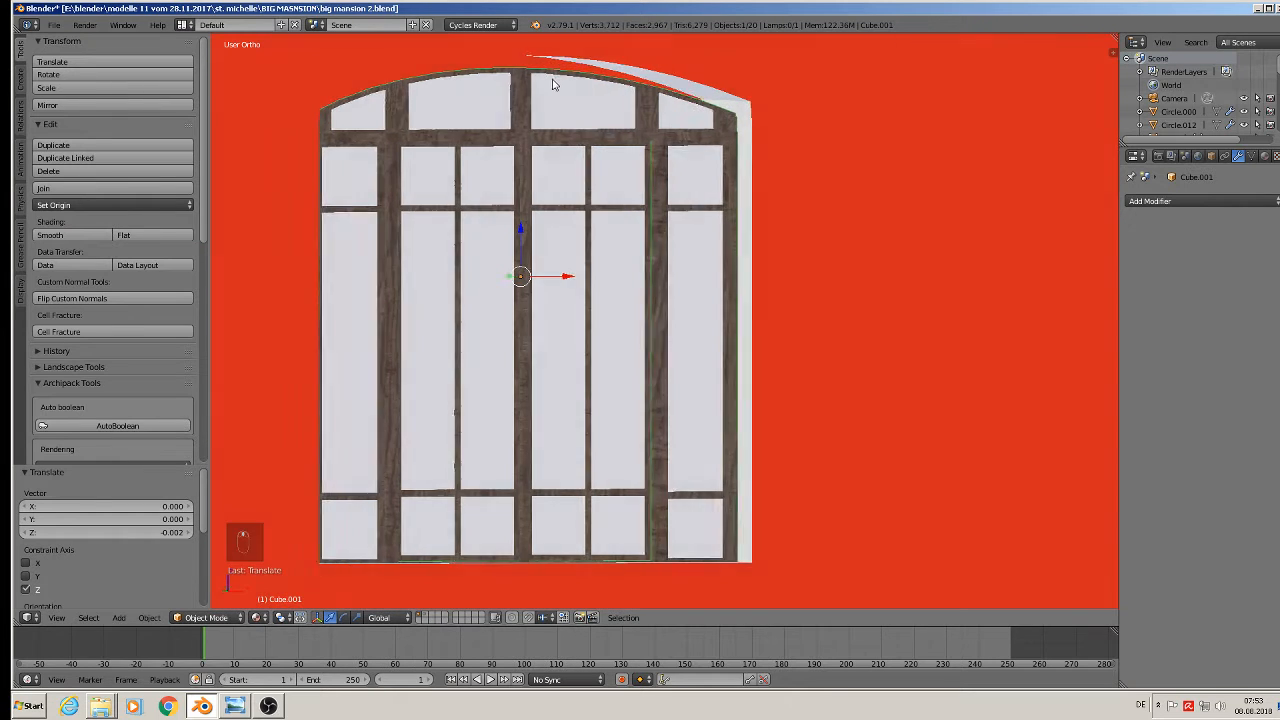
scroll(542, 80, "down", 1)
middle_click_drag(552, 84, 612, 105, "shift")
scroll(612, 107, "down", 1)
key("g")
key("z")
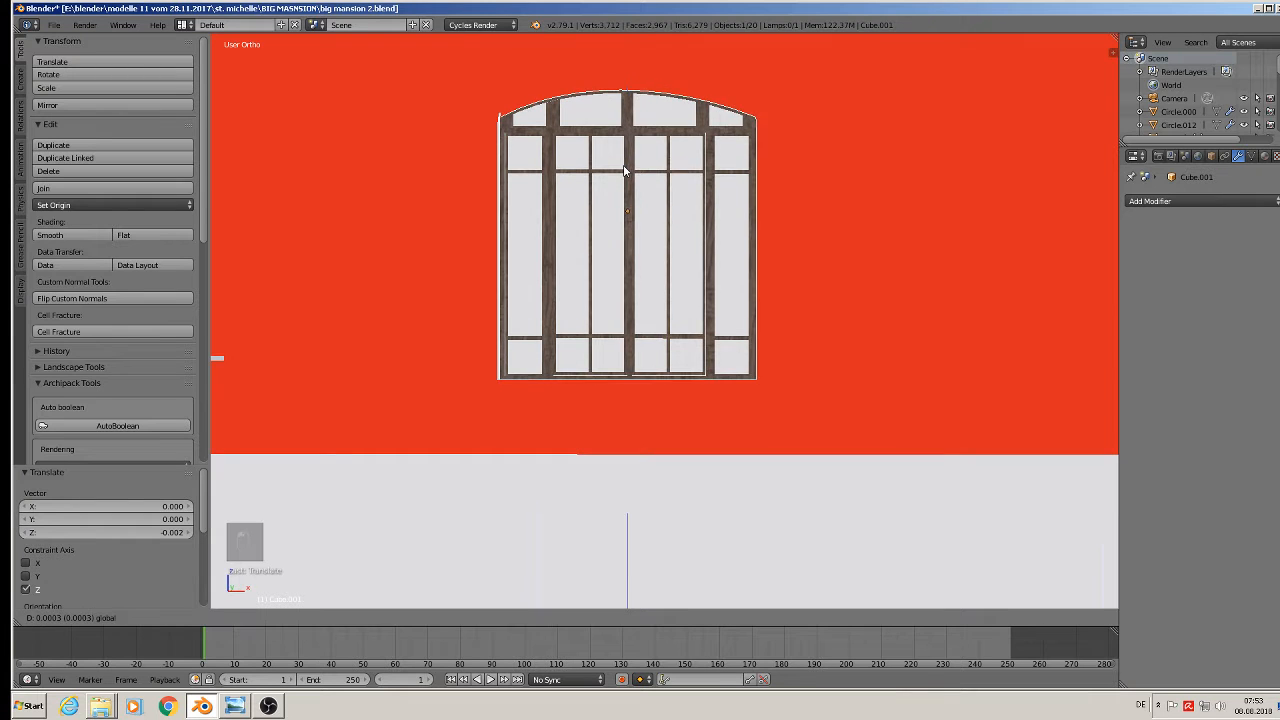
left_click(624, 167)
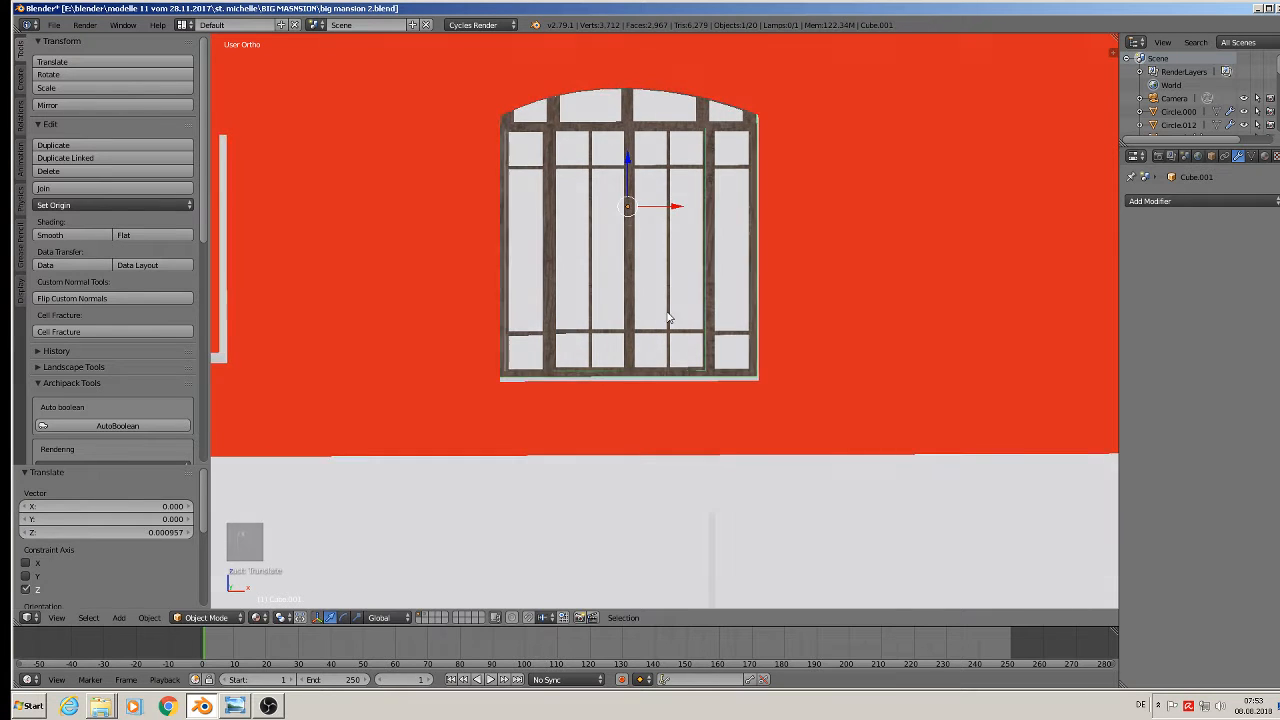
Stretch the wide window by 1.027 along Z to fill its opening, and deselect everything
key("s")
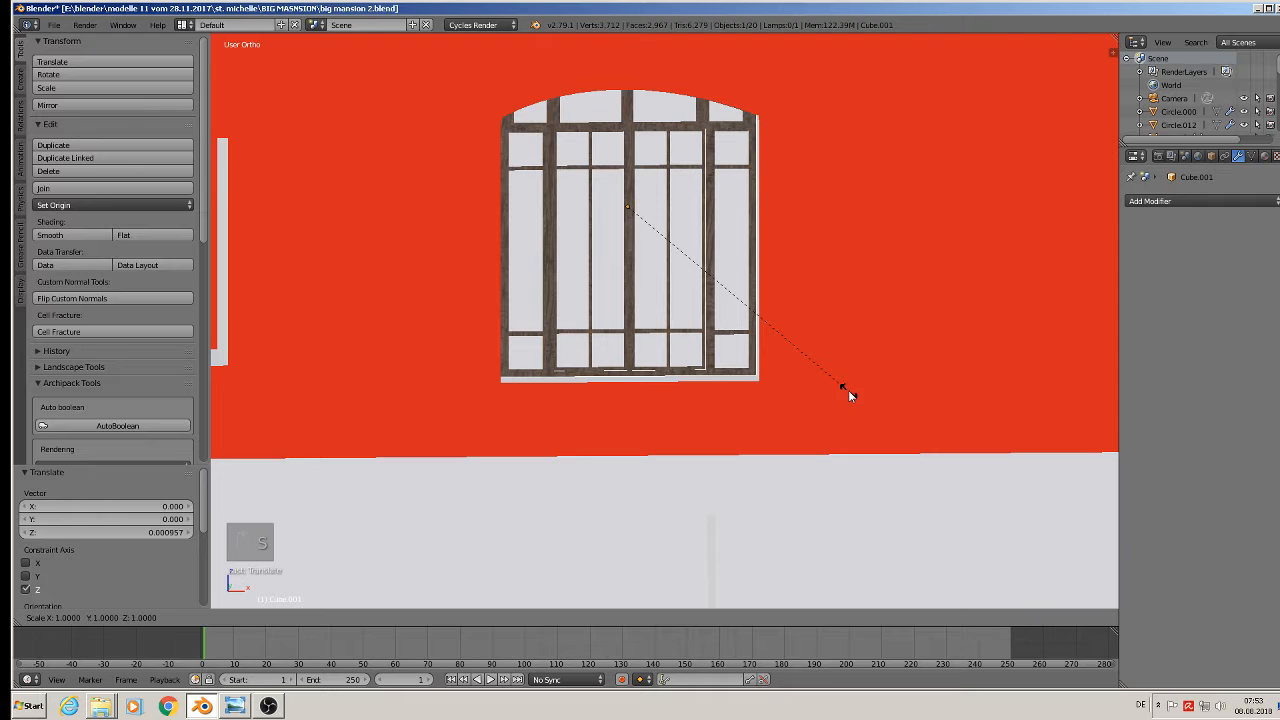
key("z")
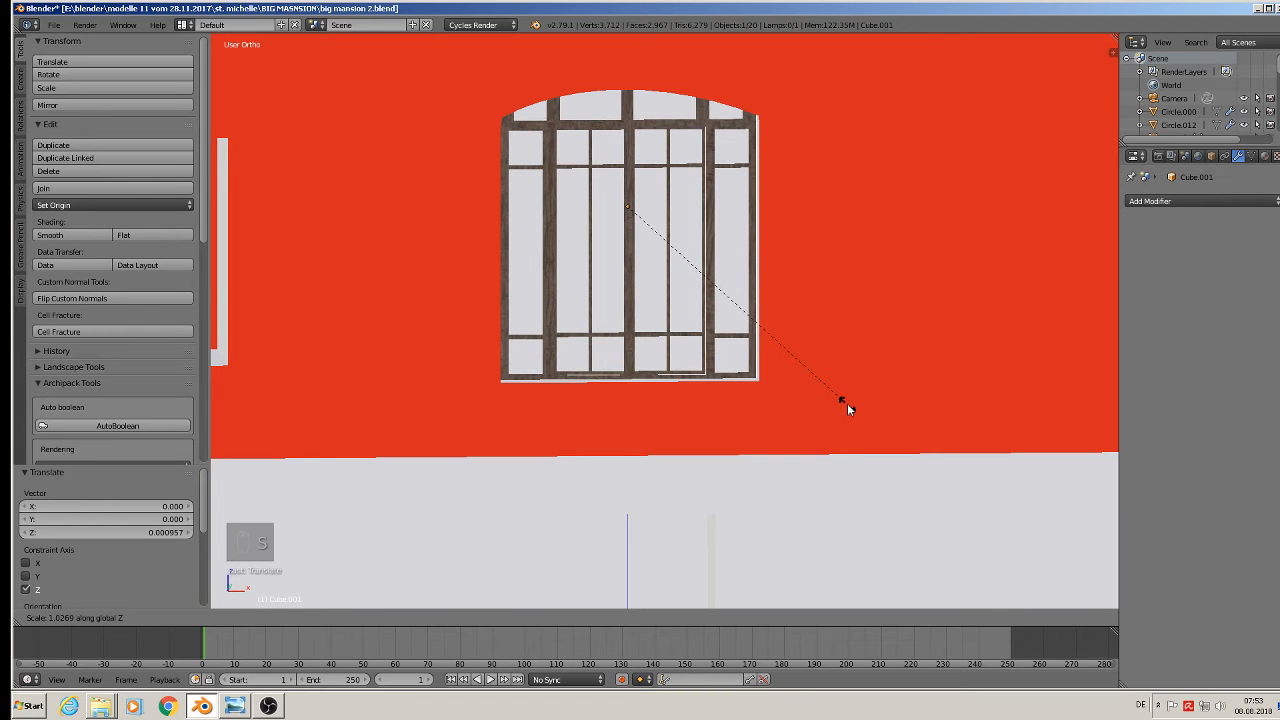
left_click(847, 403)
scroll(700, 281, "down", 2)
middle_click_drag(700, 281, 673, 237)
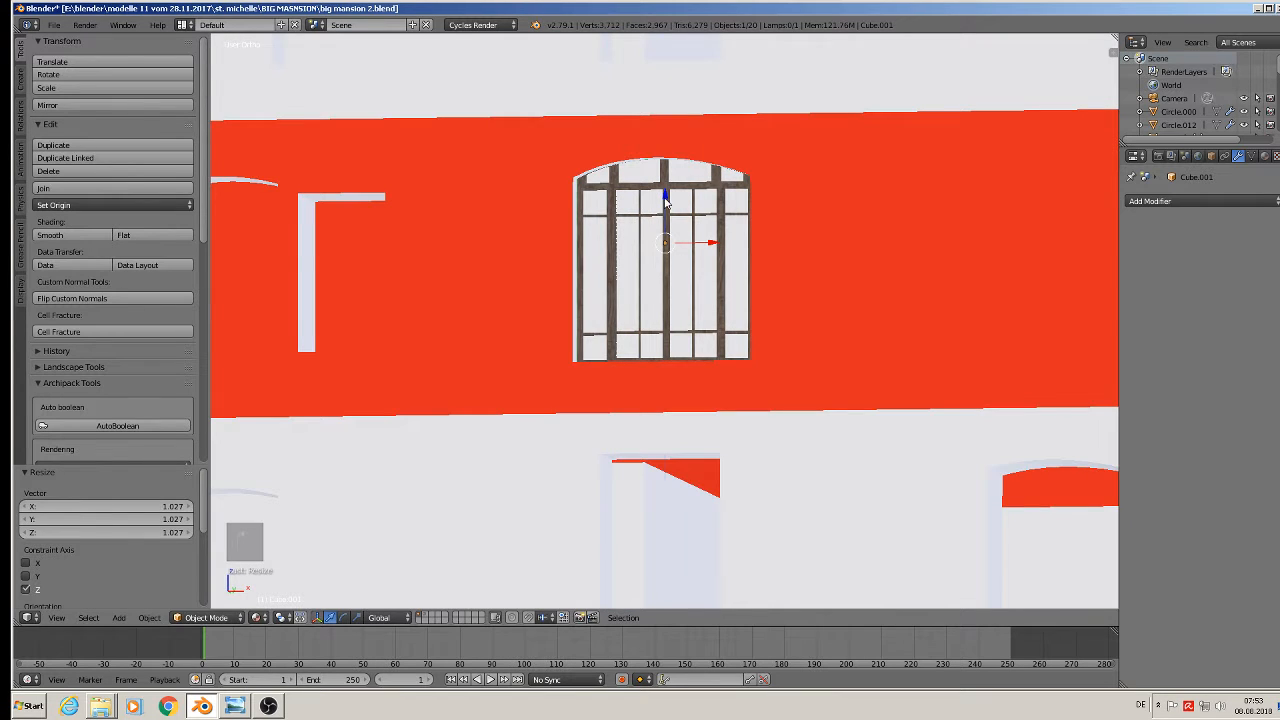
left_click_drag(666, 202, 666, 204)
middle_click_drag(667, 204, 666, 289)
key("Tab")
key("Tab")
key("a")
key("a")
key("a")
Duplicate the narrow arched window above the reference photos and move the copy down 0.567 along Z
scroll(744, 322, "down", 4)
scroll(740, 322, "up", 1)
scroll(738, 322, "down", 6)
middle_click_drag(749, 252, 699, 506, "shift")
scroll(716, 305, "down", 6)
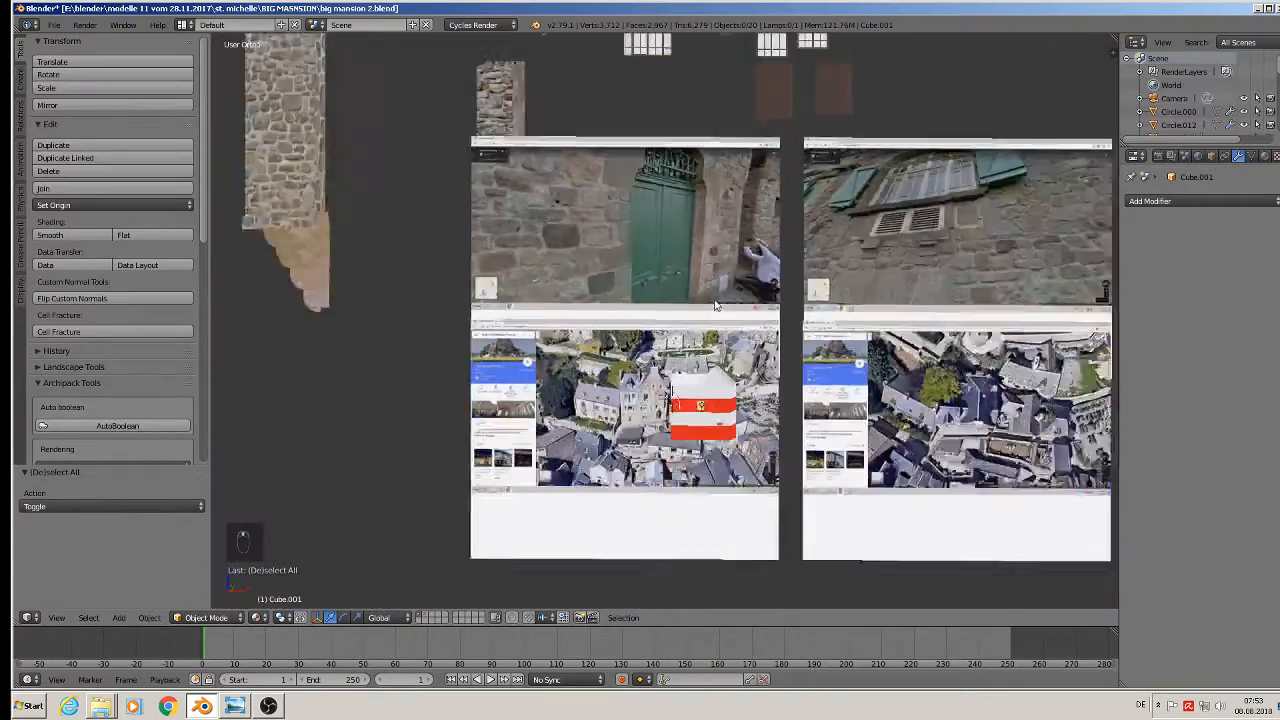
scroll(716, 305, "down", 2)
scroll(678, 203, "up", 8)
right_click(744, 192)
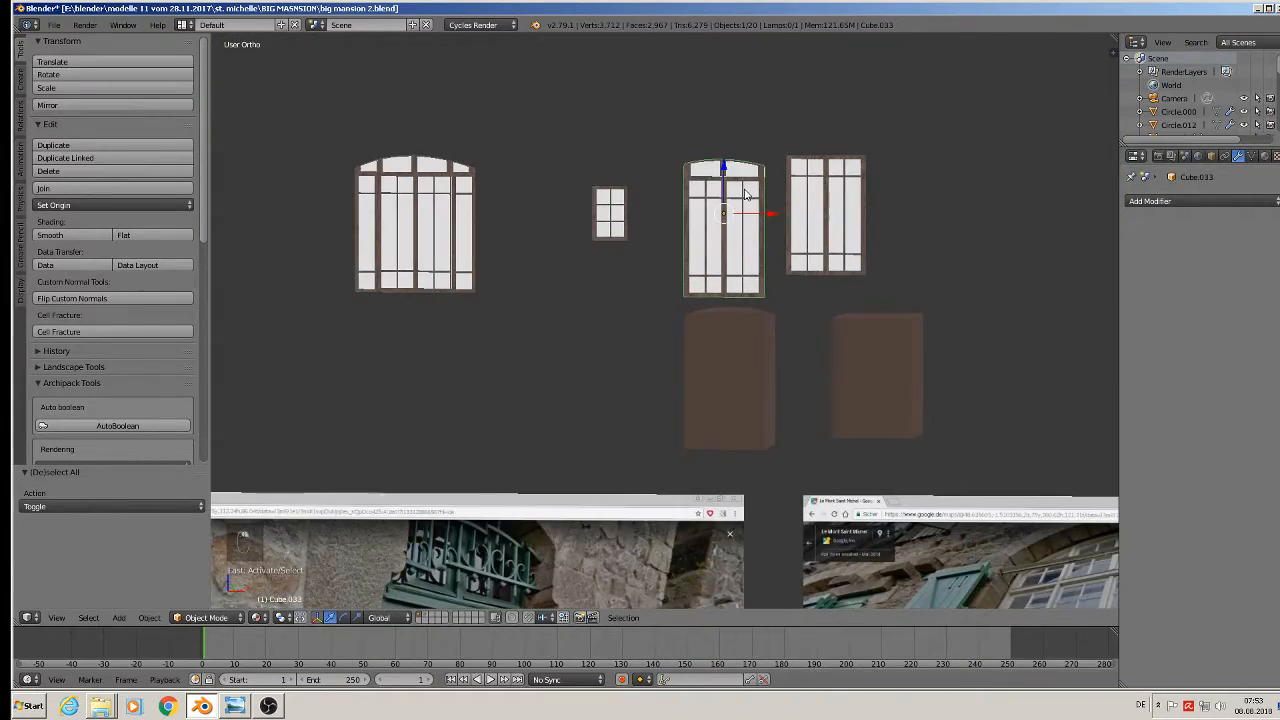
key("shift+d")
left_click(744, 189)
left_click_drag(725, 167, 718, 506)
Remove the narrow window copy from the "little round window" group
middle_click_drag(708, 470, 697, 218, "shift")
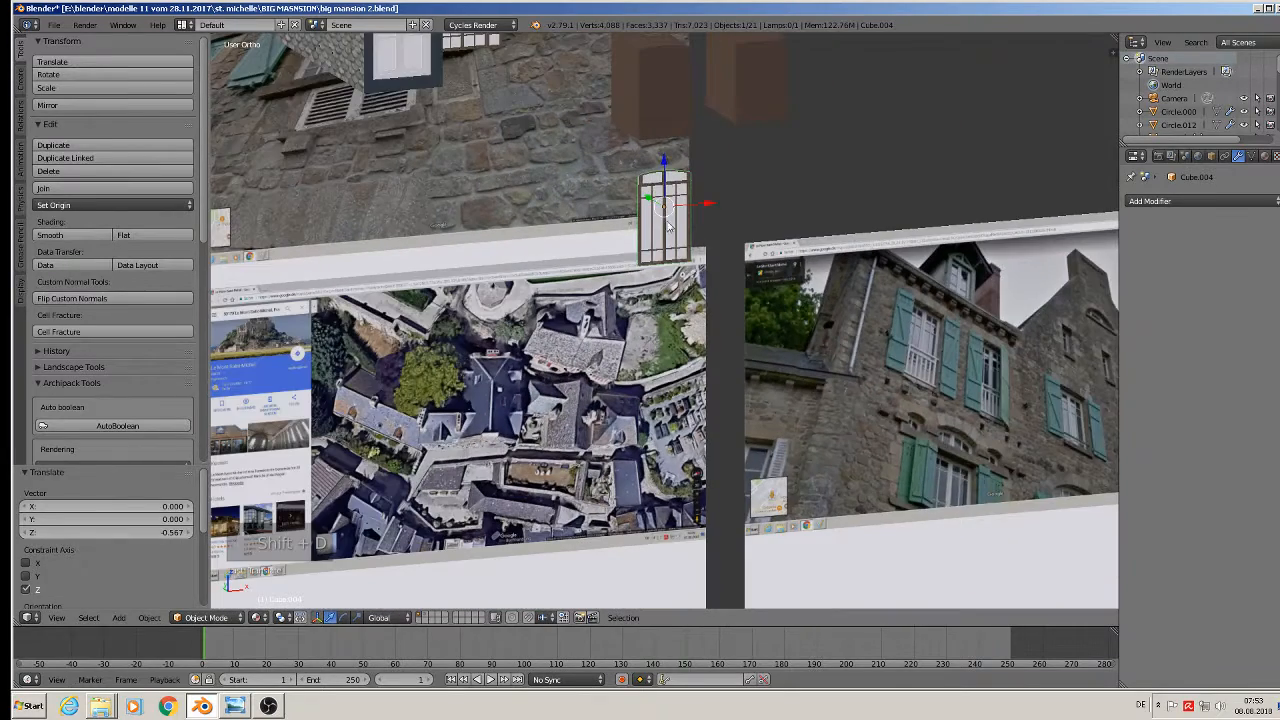
left_click(1211, 156)
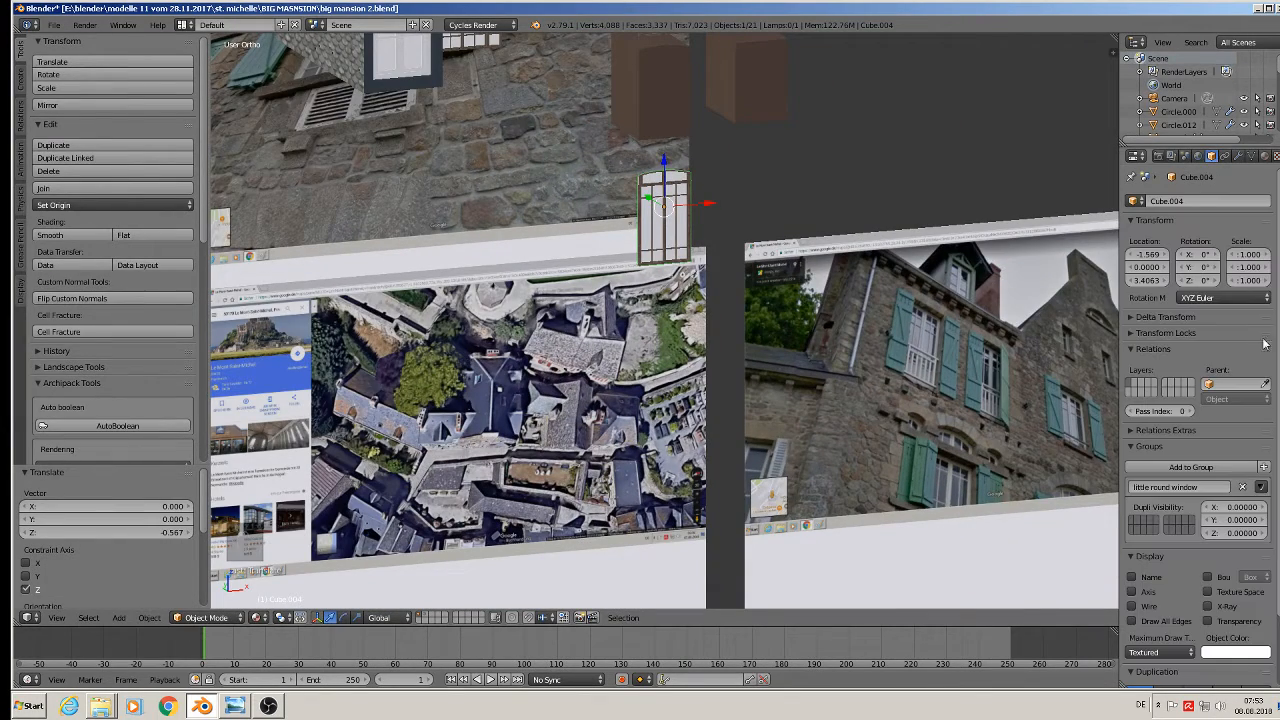
left_click(1243, 488)
Move the narrow window copy down another 0.988 along Z toward the mansion's height
scroll(715, 266, "down", 3)
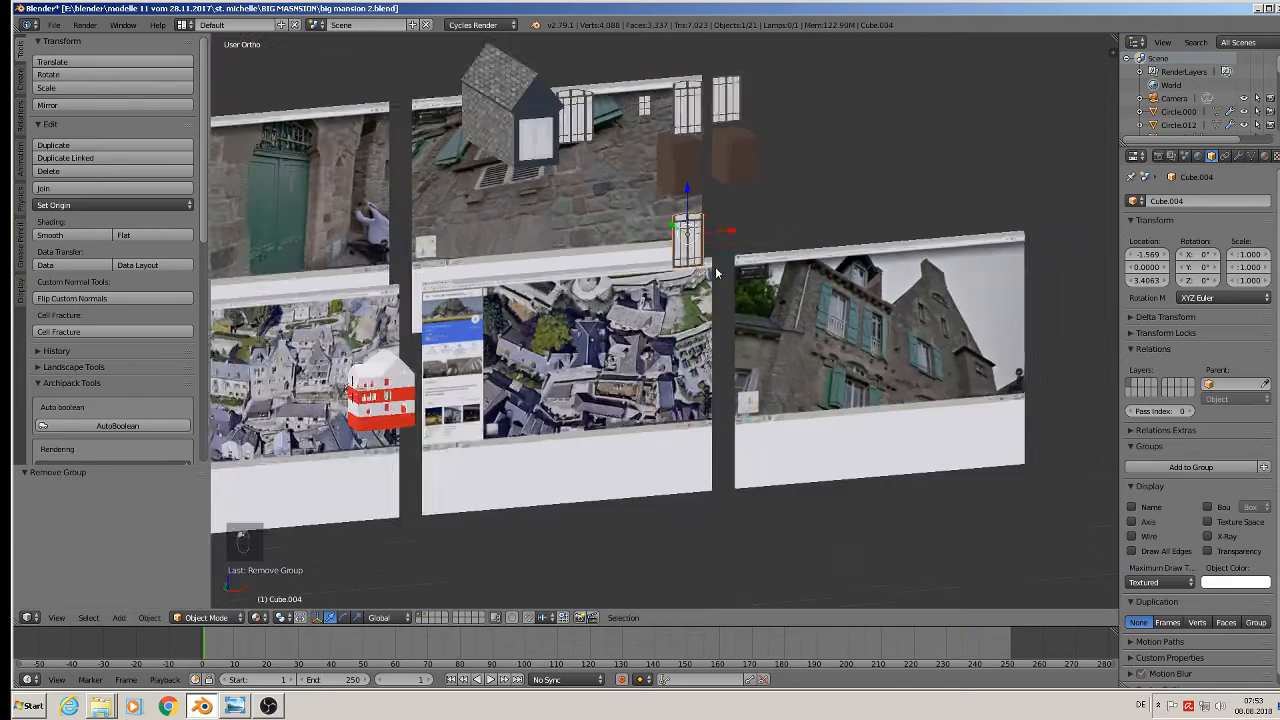
scroll(715, 266, "down", 1)
middle_click_drag(715, 266, 739, 204, "shift")
scroll(748, 250, "down", 1)
middle_click_drag(750, 255, 762, 280, "shift")
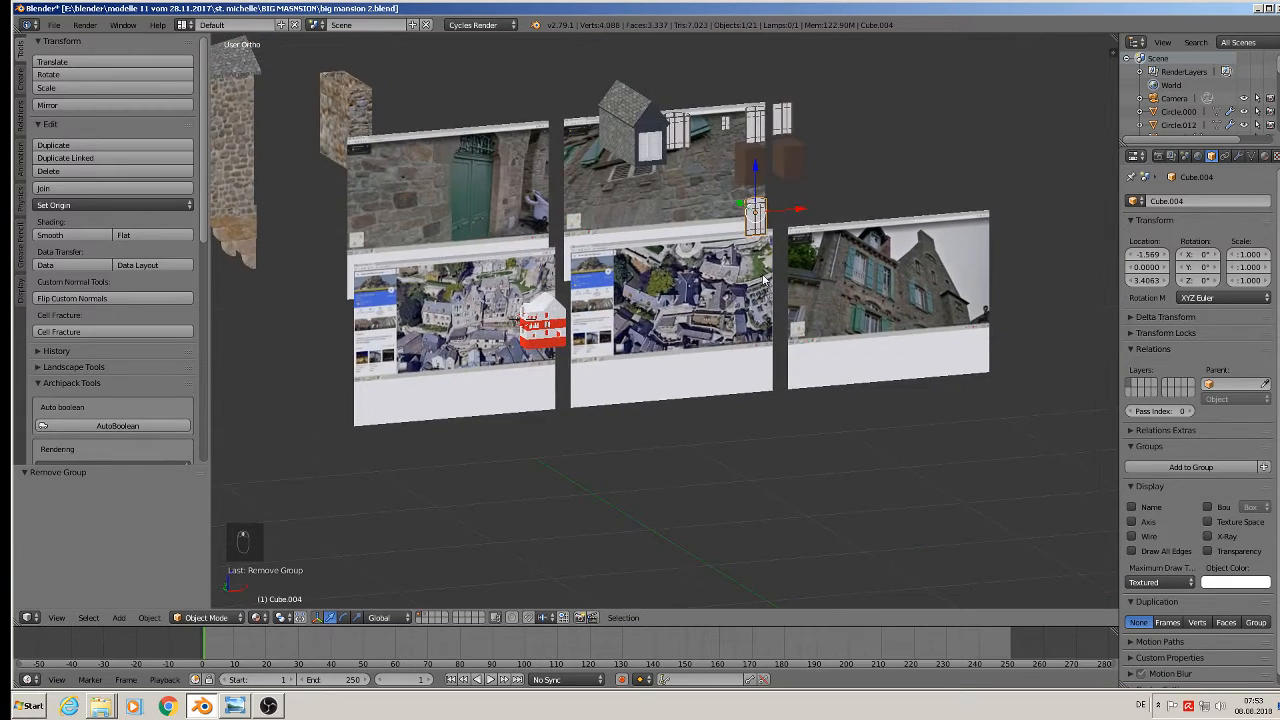
scroll(762, 280, "down", 3)
scroll(758, 272, "up", 3)
left_click_drag(767, 191, 767, 300)
Move the narrow window copy along Y to just in front of the mansion's façade
middle_click_drag(767, 300, 826, 378)
key("g")
key("y")
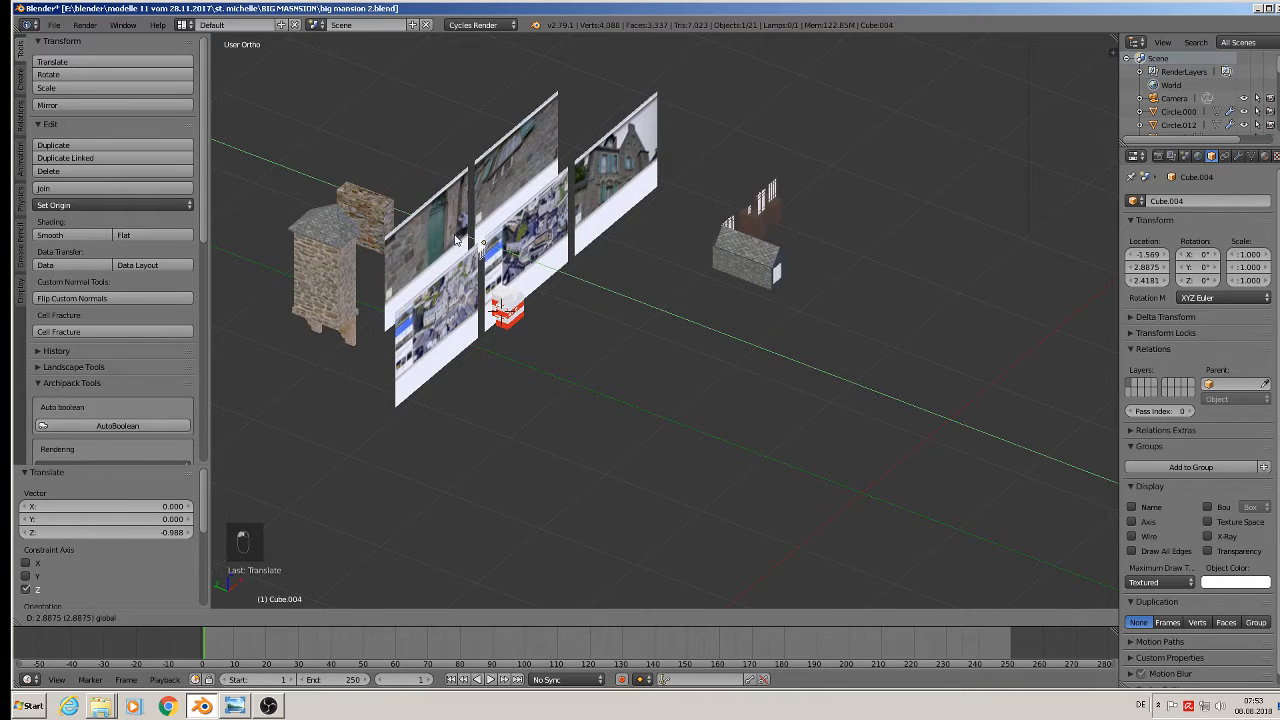
left_click_drag(476, 241, 475, 271)
scroll(580, 320, "up", 5)
scroll(450, 267, "up", 10)
scroll(494, 256, "up", 1)
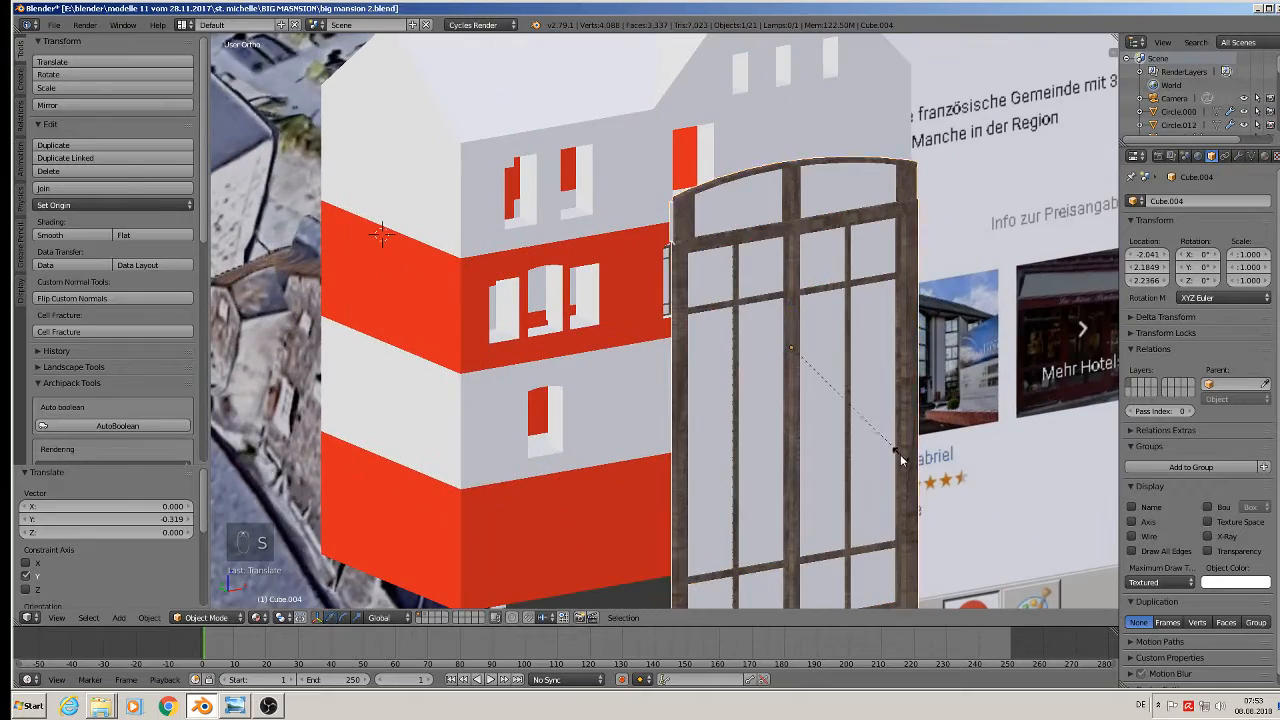
Scale the narrow window copy to about 0.151 and move it into the arched middle opening of the group of three
key("s")
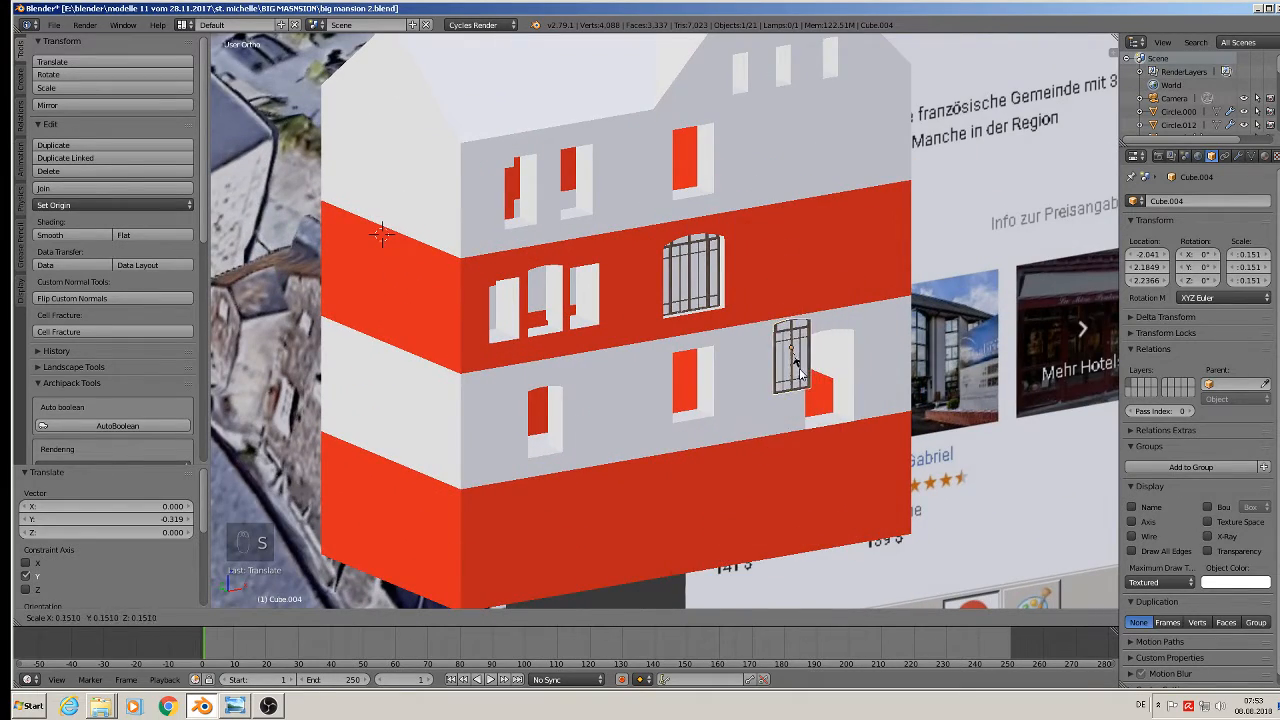
left_click(799, 369)
middle_click_drag(799, 369, 760, 340)
left_click_drag(822, 346, 540, 258)
middle_click_drag(540, 258, 590, 341)
left_click_drag(494, 246, 463, 226)
key("KP_1")
Center the narrow window in its arched opening at X -2.163 and scale it by 0.964 to fit
scroll(391, 214, "up", 5)
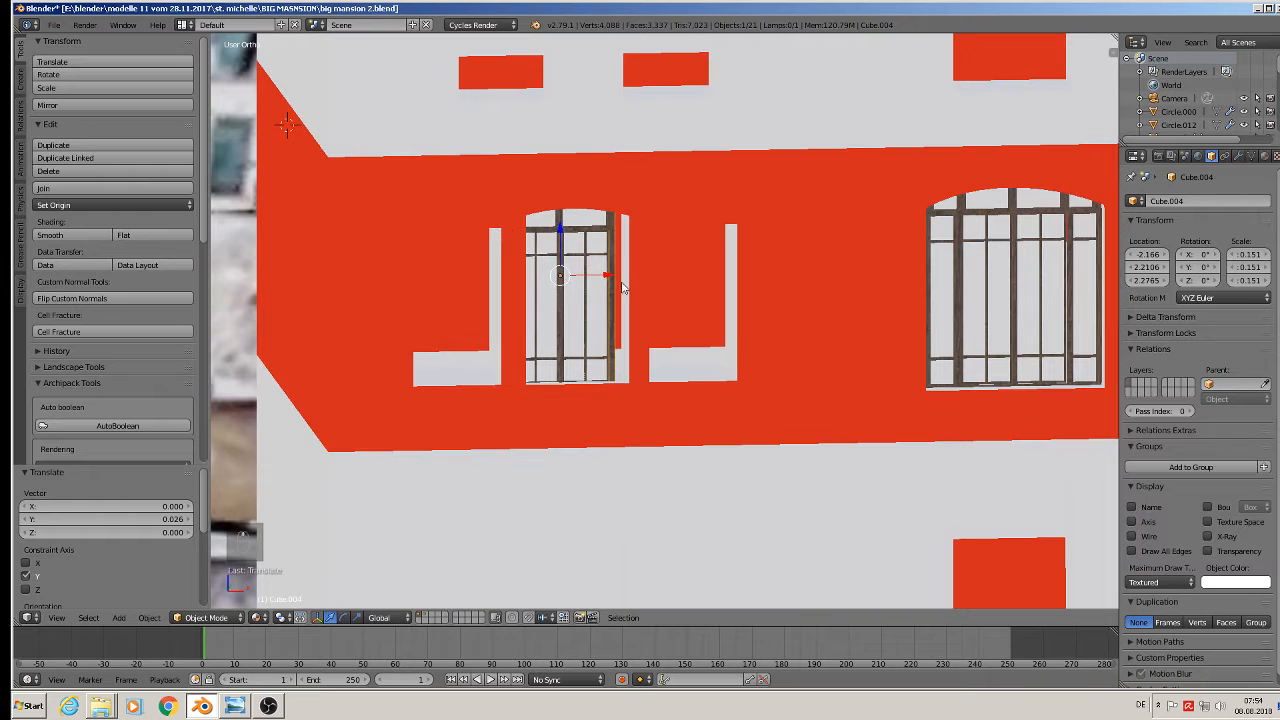
left_click_drag(622, 288, 616, 307)
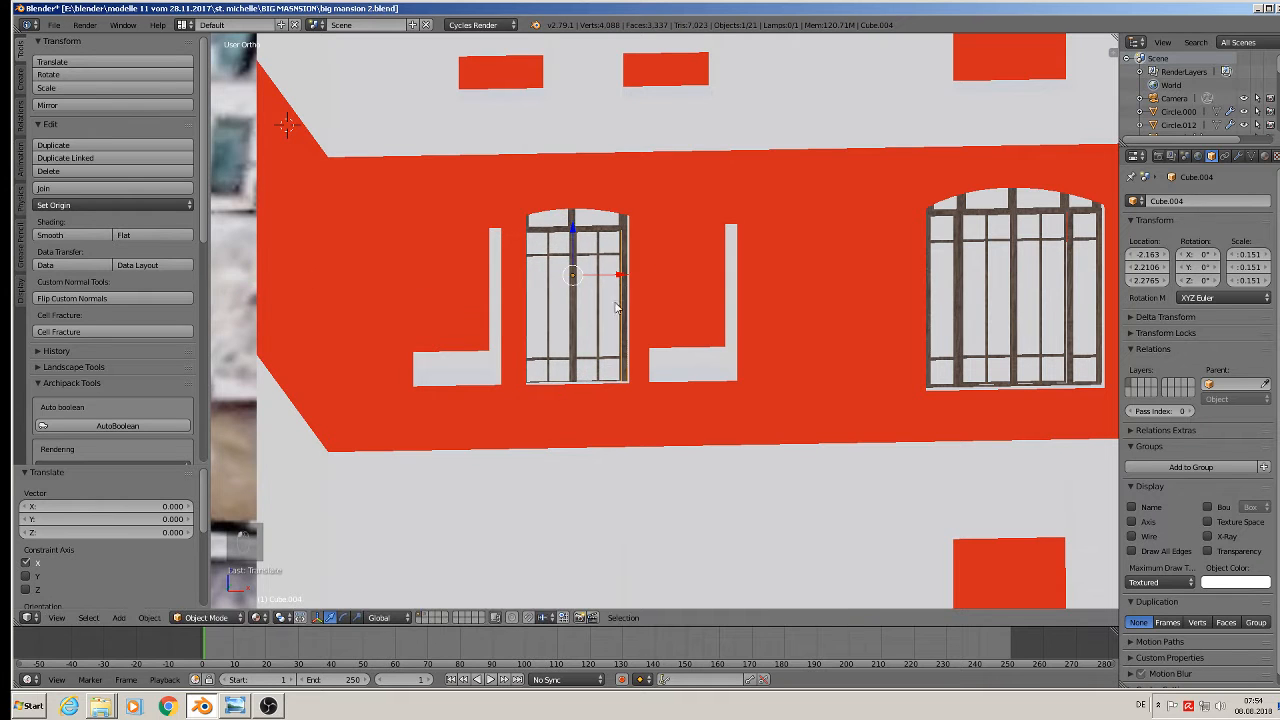
key("s")
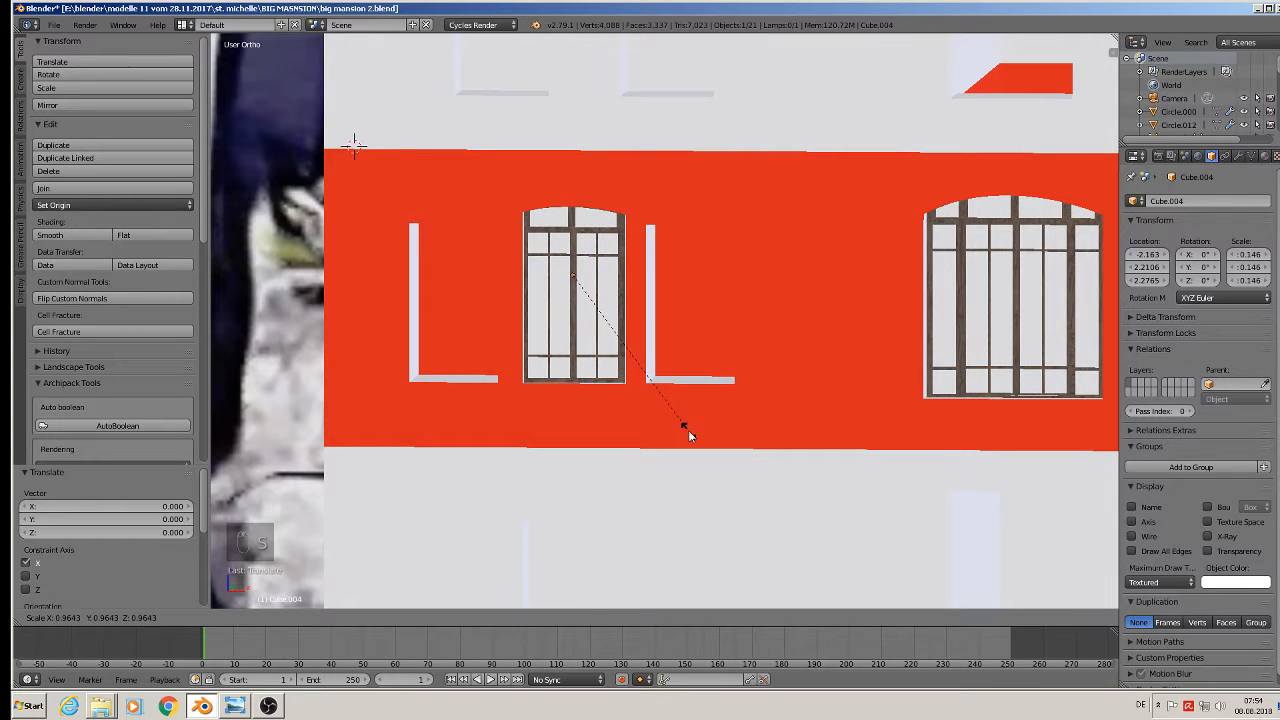
left_click(688, 430)
key("g")
key("x")
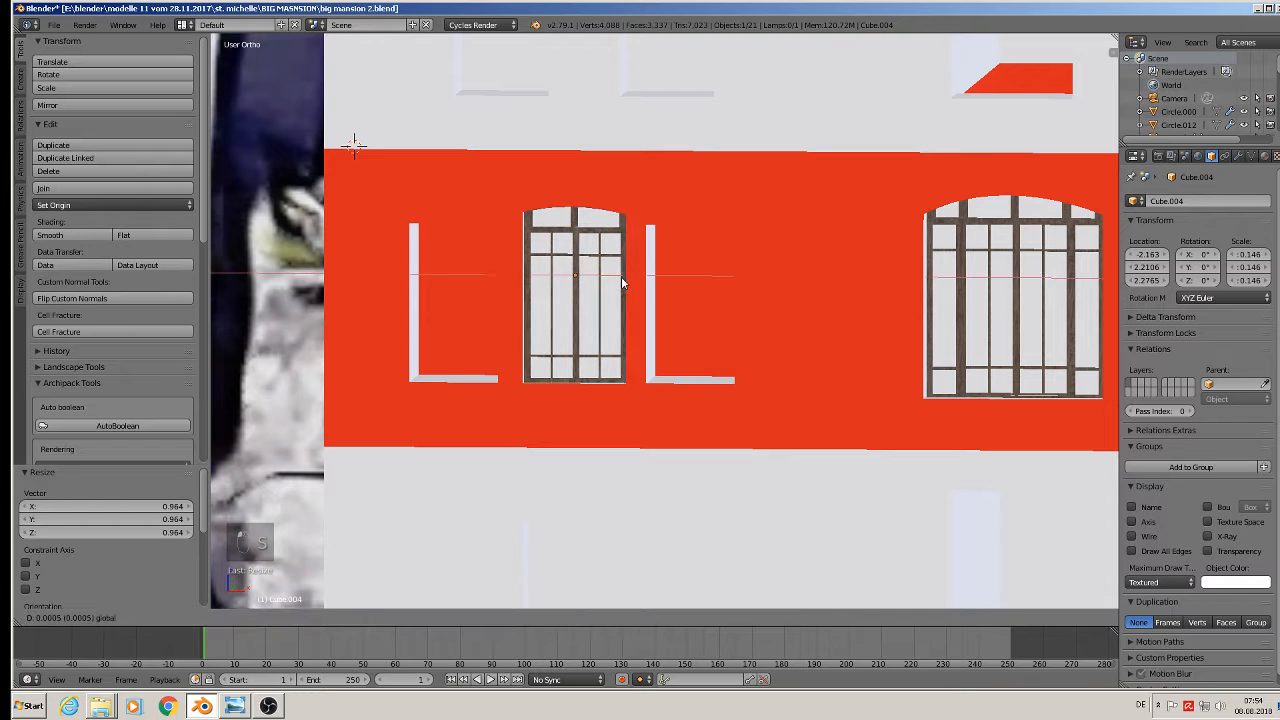
left_click_drag(621, 277, 619, 279)
middle_click_drag(619, 279, 623, 248)
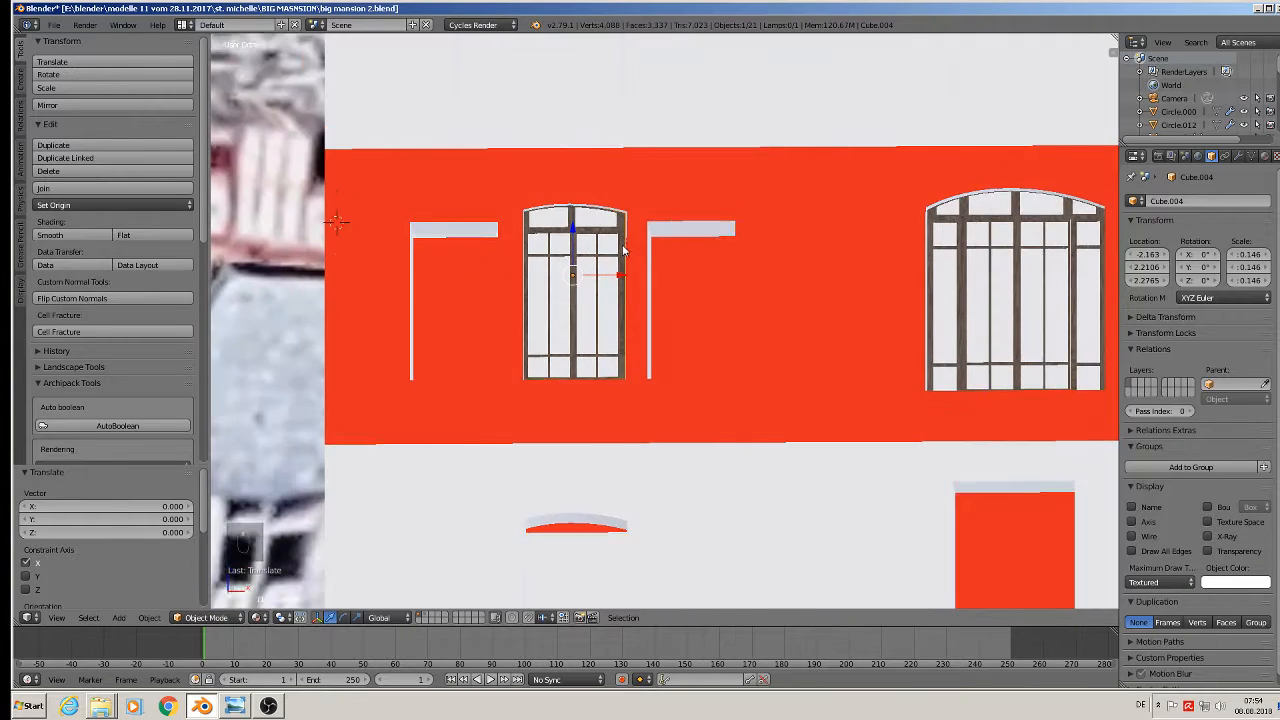
Duplicate the narrow arched window and lower the copy along Z to 2.2173 into the arched opening directly below
scroll(624, 275, "down", 5)
middle_click_drag(657, 363, 581, 341)
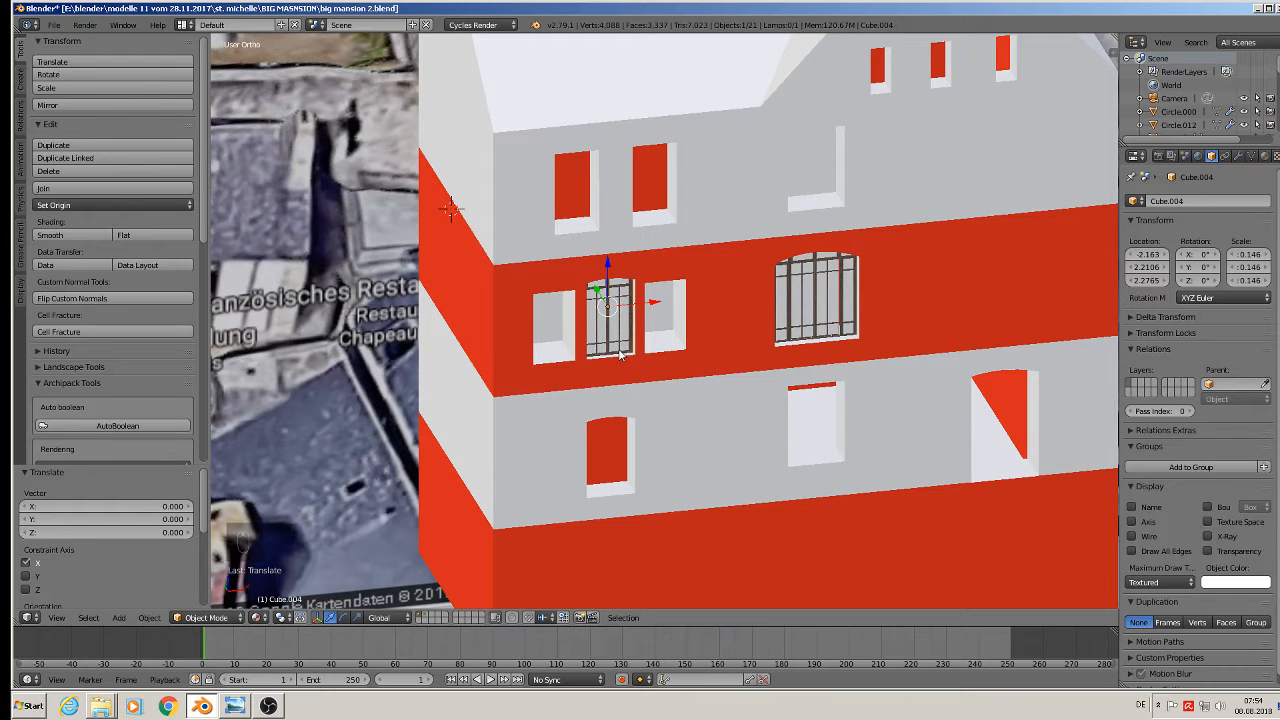
key("shift+d")
key("z")
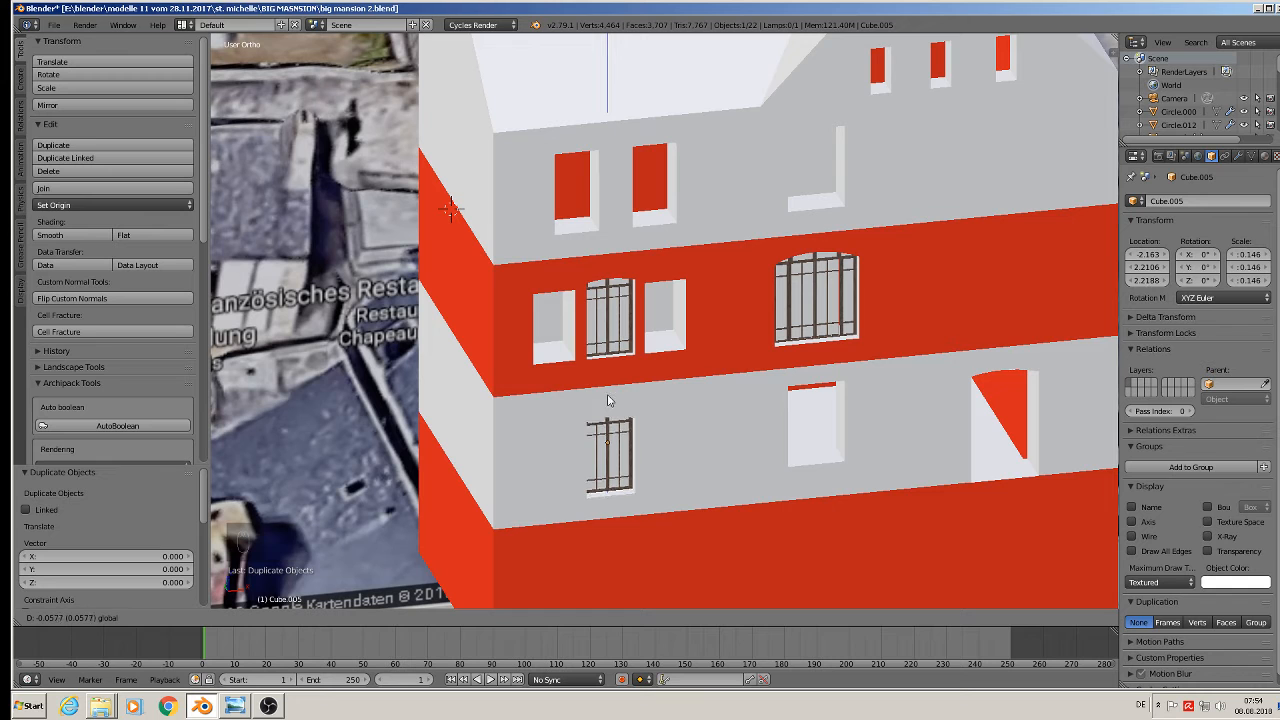
left_click(607, 400)
key("KP_1")
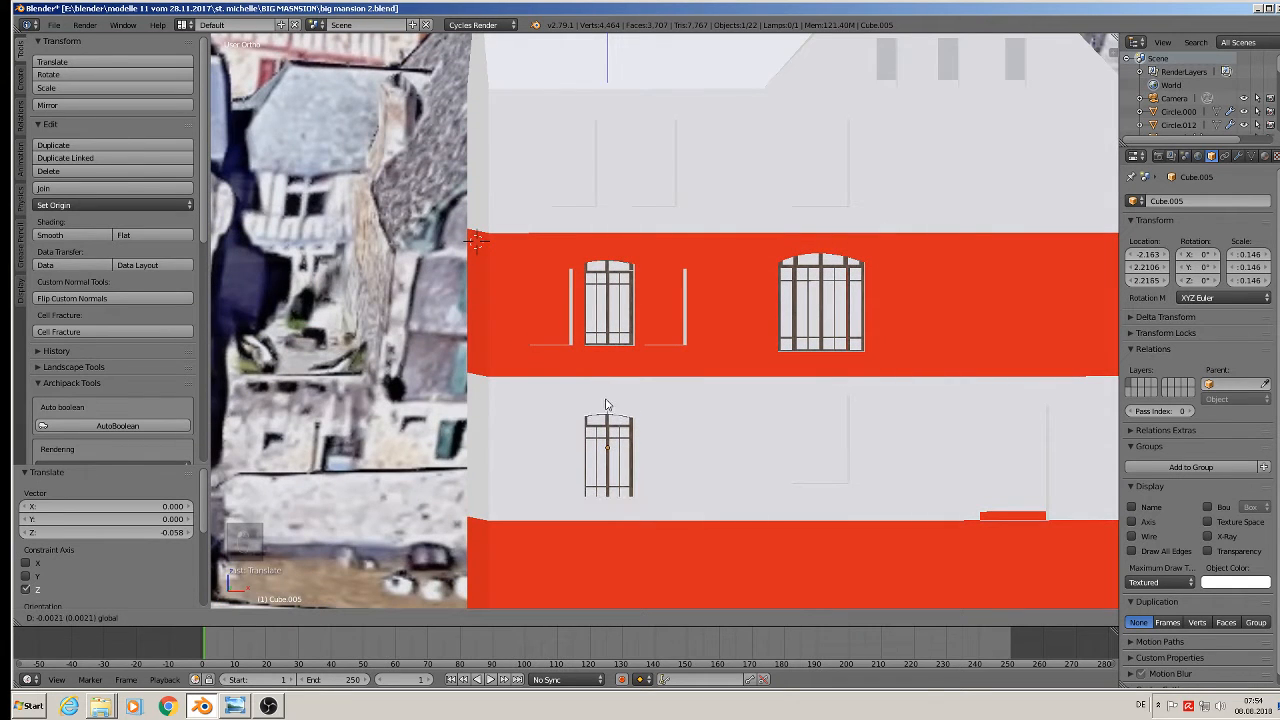
left_click(605, 397)
middle_click_drag(608, 409, 643, 323)
key("a")
Duplicate the rectangular window model without an arch, lower the copy along Z to 3.2036 and shift it along X to -1.686
scroll(657, 418, "down", 2)
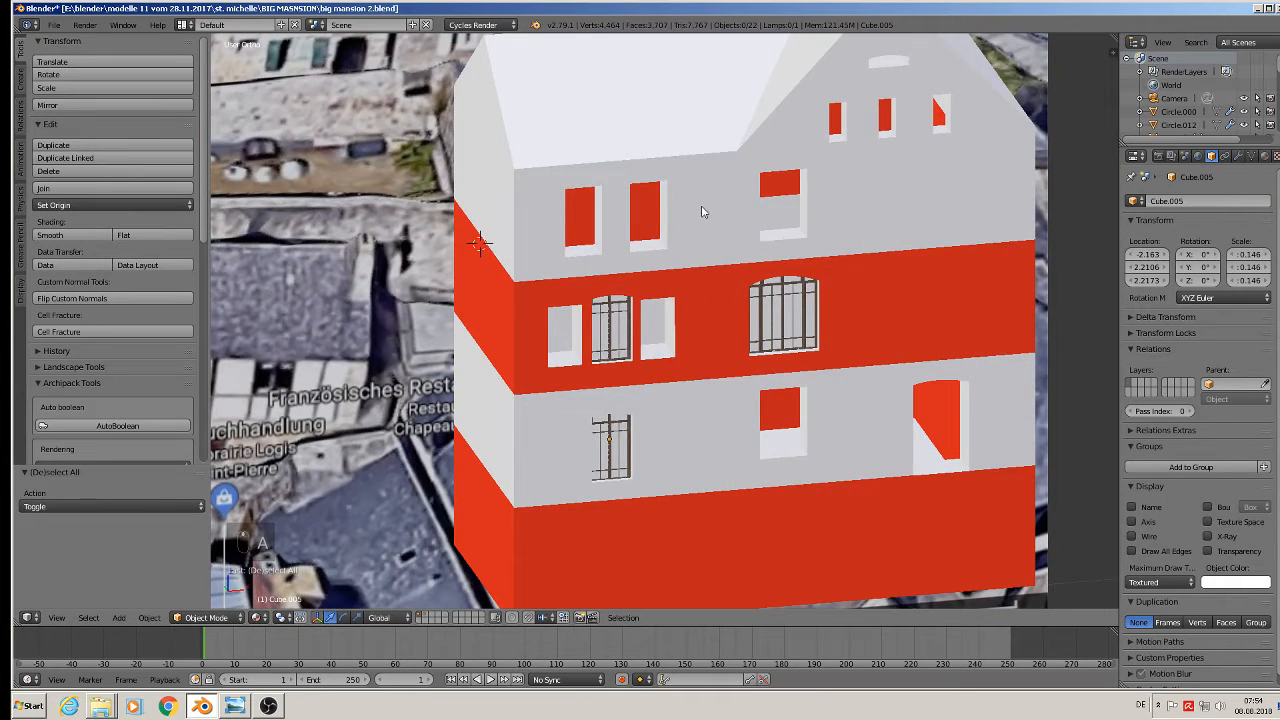
middle_click_drag(821, 271, 681, 410, "shift")
scroll(683, 411, "down", 4)
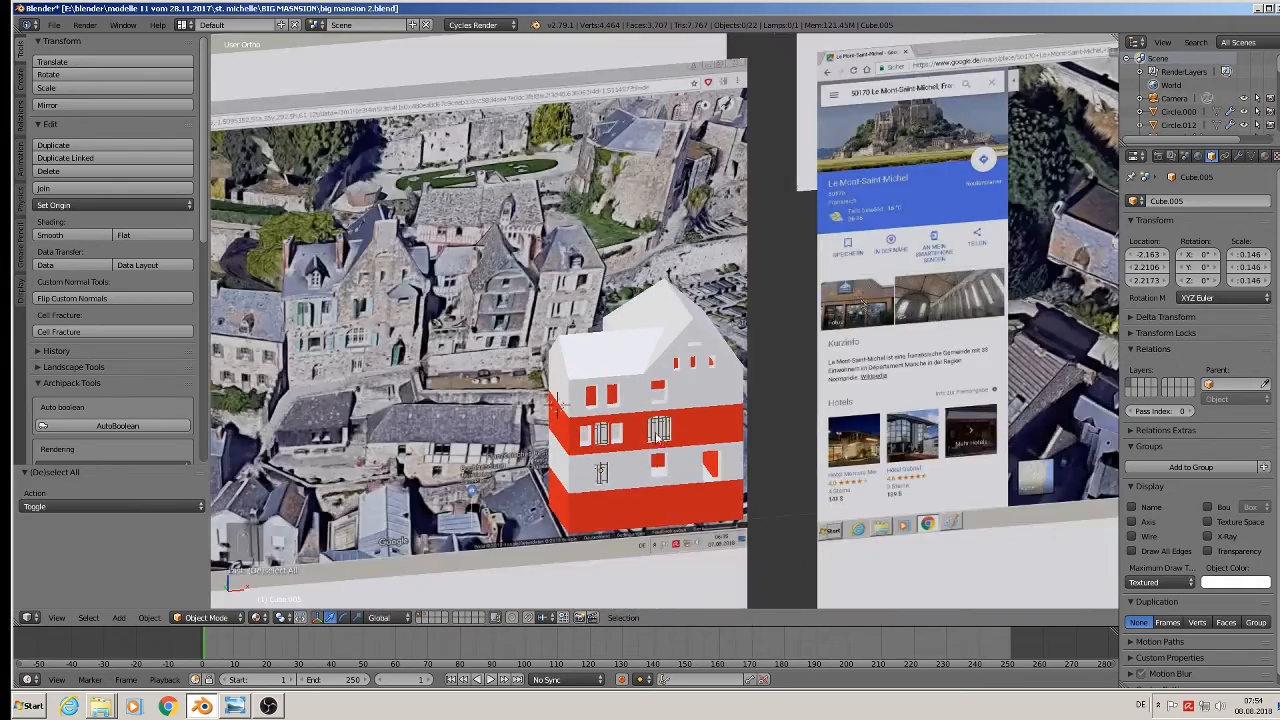
middle_click_drag(864, 270, 634, 483, "shift")
scroll(668, 396, "down", 3)
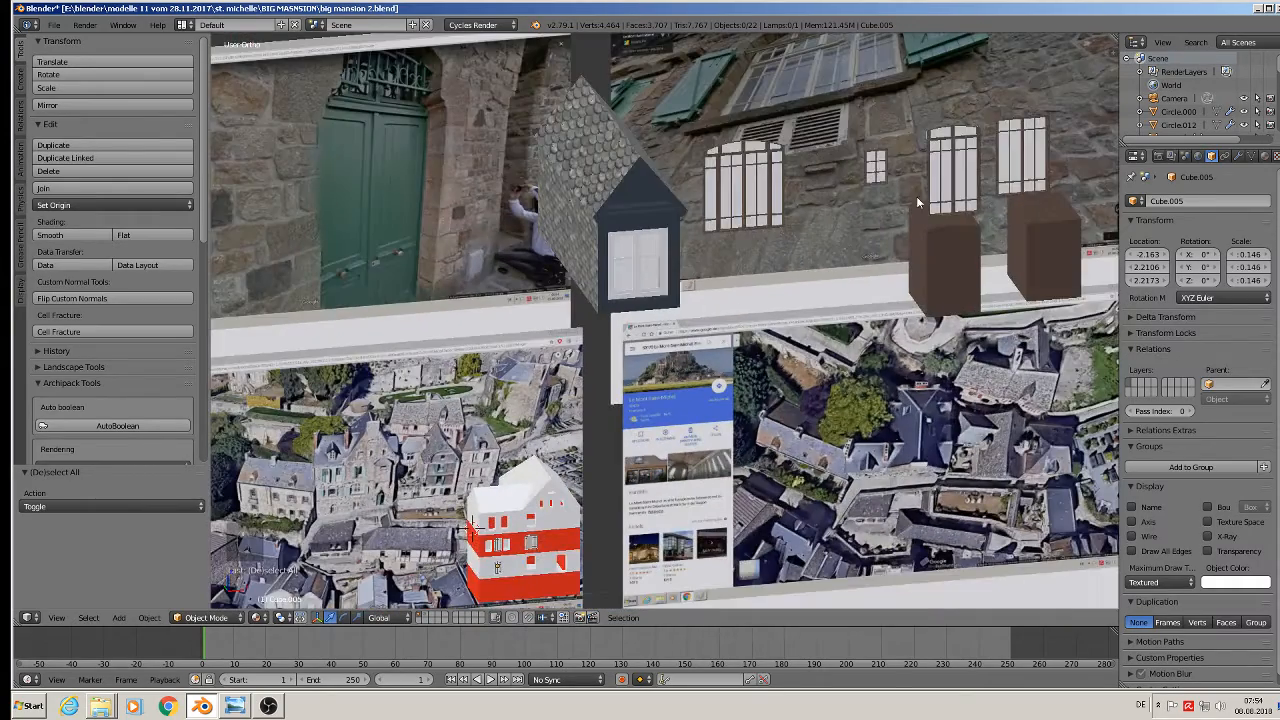
right_click(1010, 146)
middle_click_drag(985, 256, 940, 227)
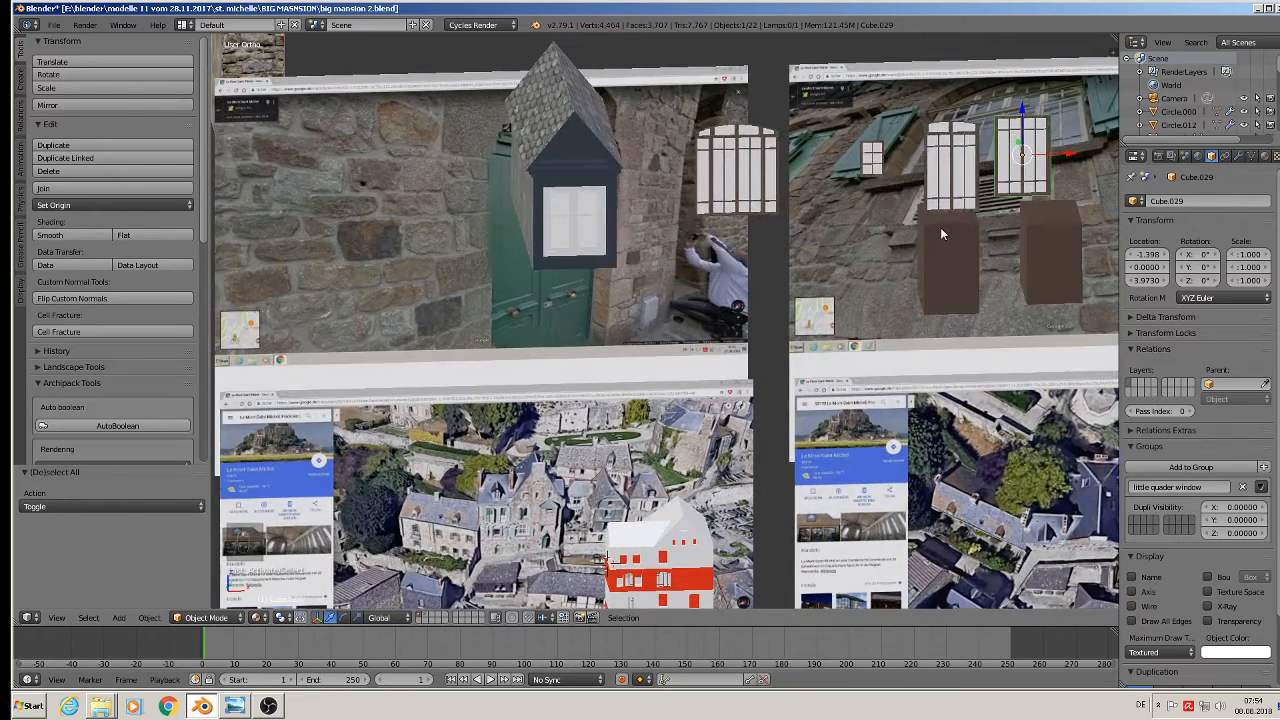
key("shift+d")
key("z")
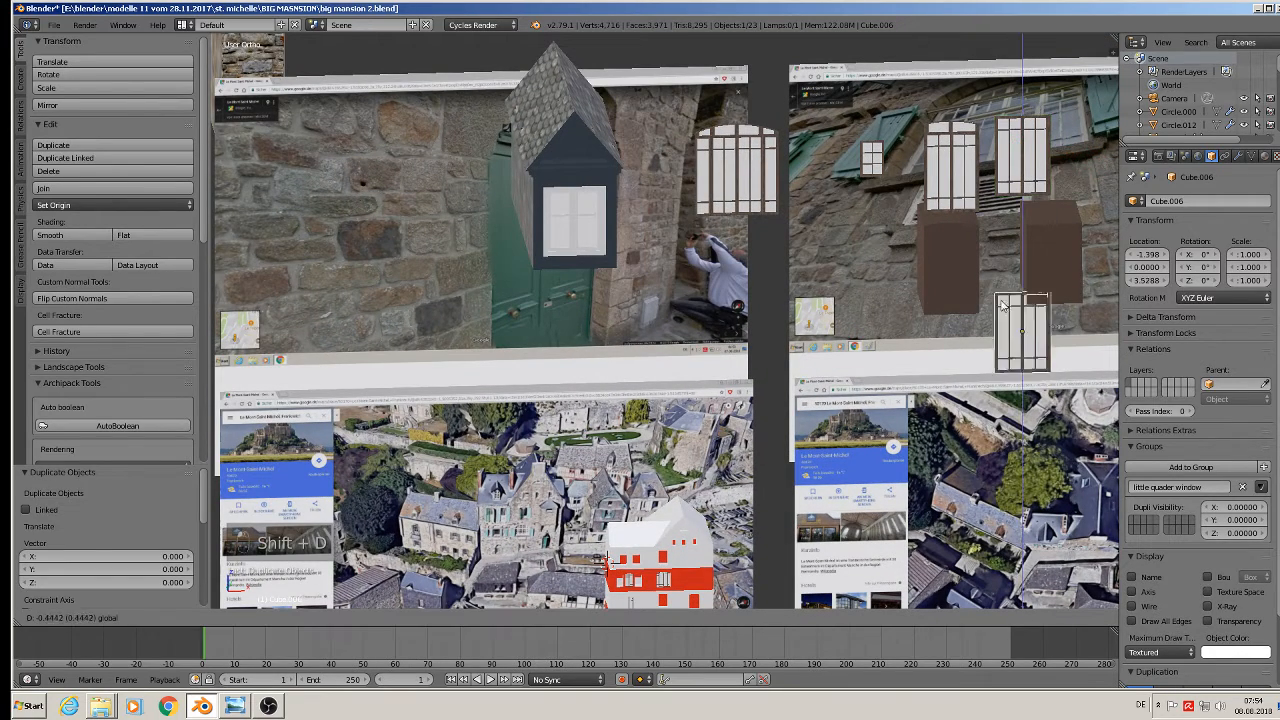
left_click(1010, 437)
left_click_drag(1071, 465, 952, 466)
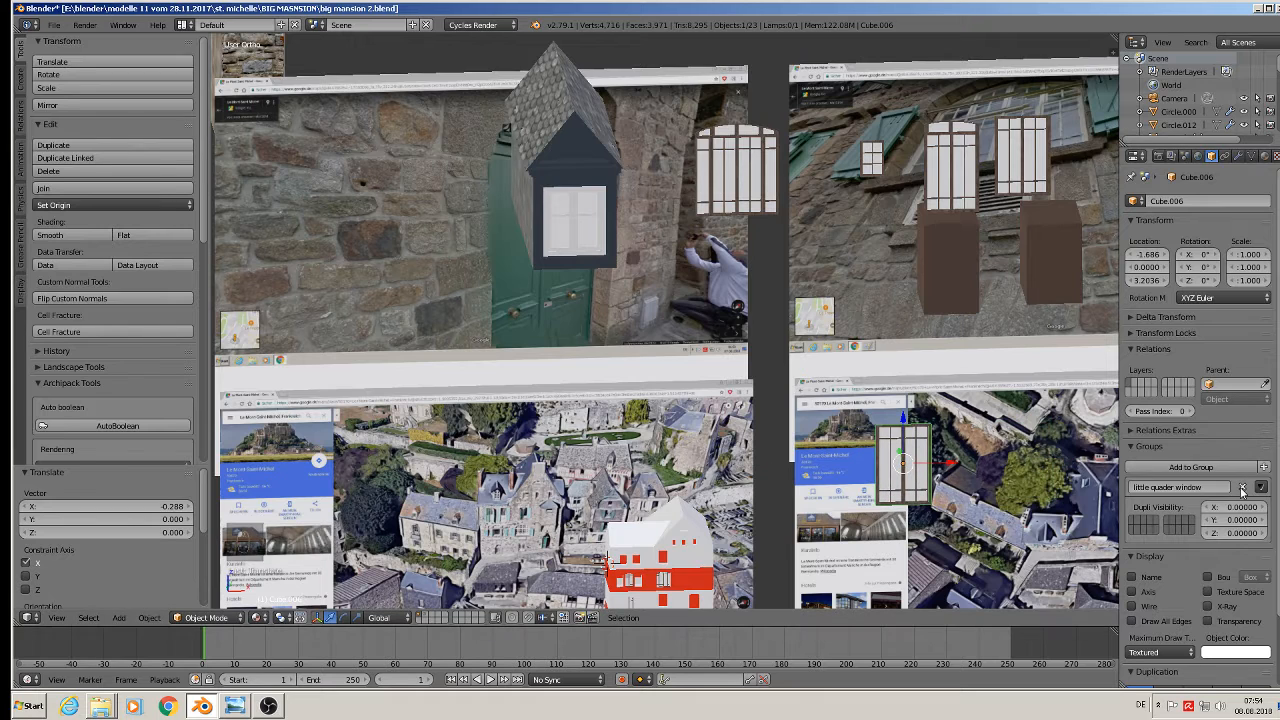
Remove the rectangular window copy from the "little quader window" group and save the file
left_click(1242, 488)
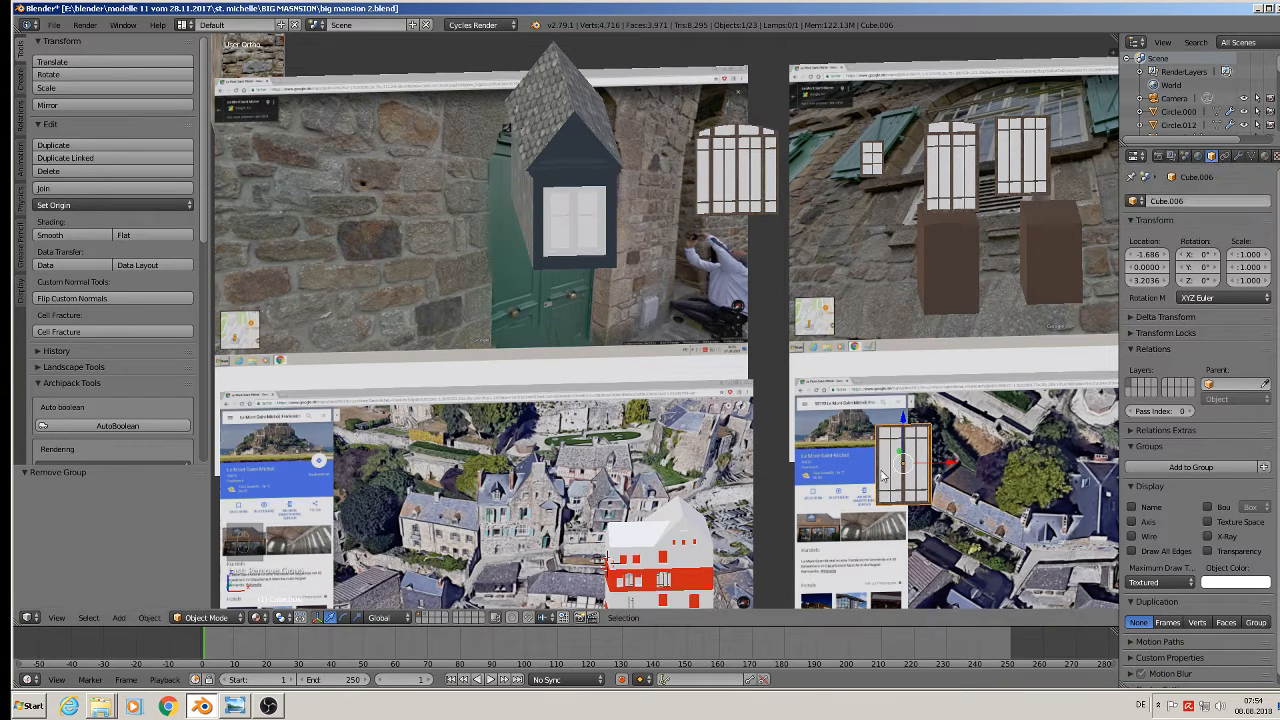
middle_click_drag(884, 492, 494, 261, "shift")
scroll(540, 260, "up", 2)
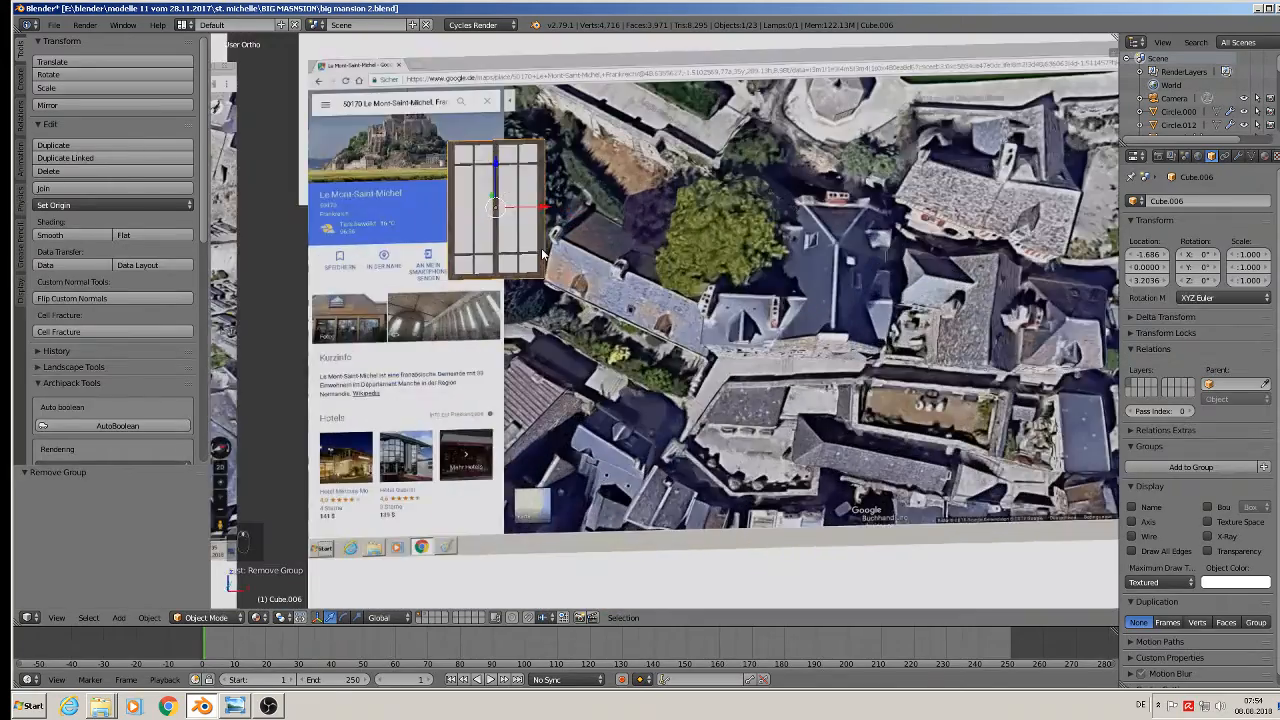
scroll(540, 260, "down", 2)
left_click(53, 24)
left_click(88, 127)
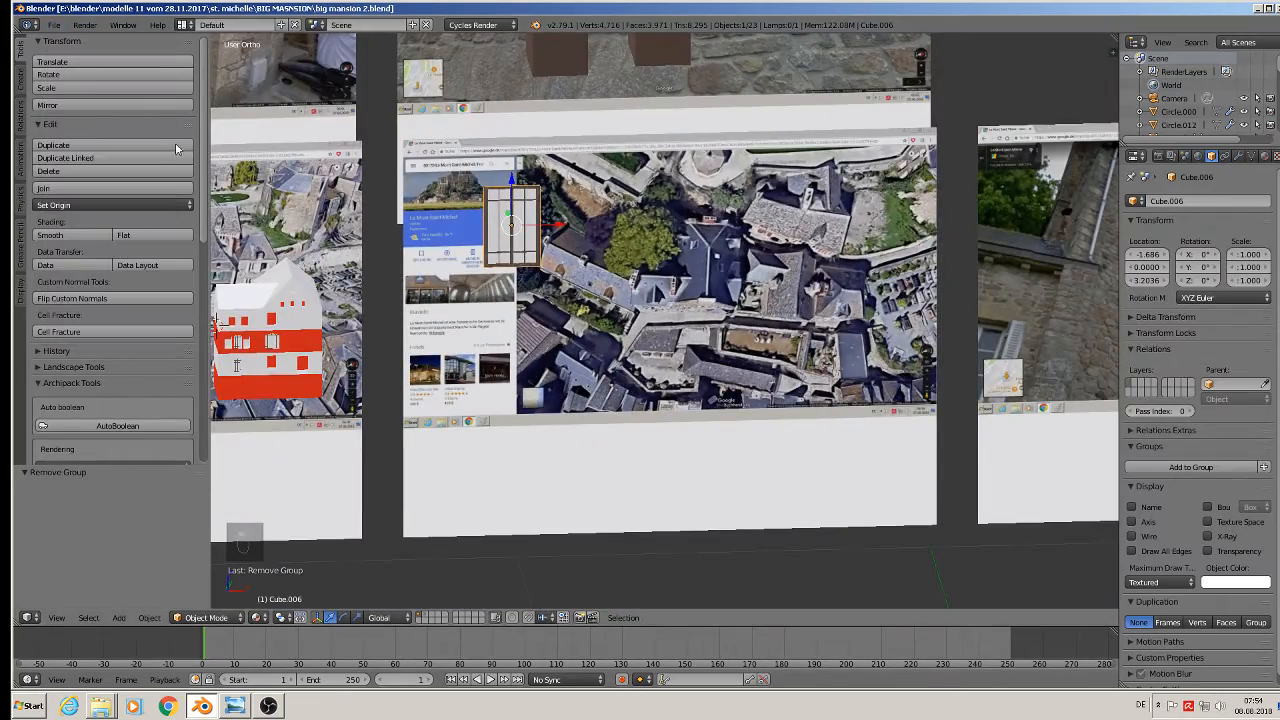
In the window copy's mesh, duplicate the left half's two upper horizontal glazing bars and move them 0.027 down along Z
middle_click_drag(802, 298, 425, 352, "shift")
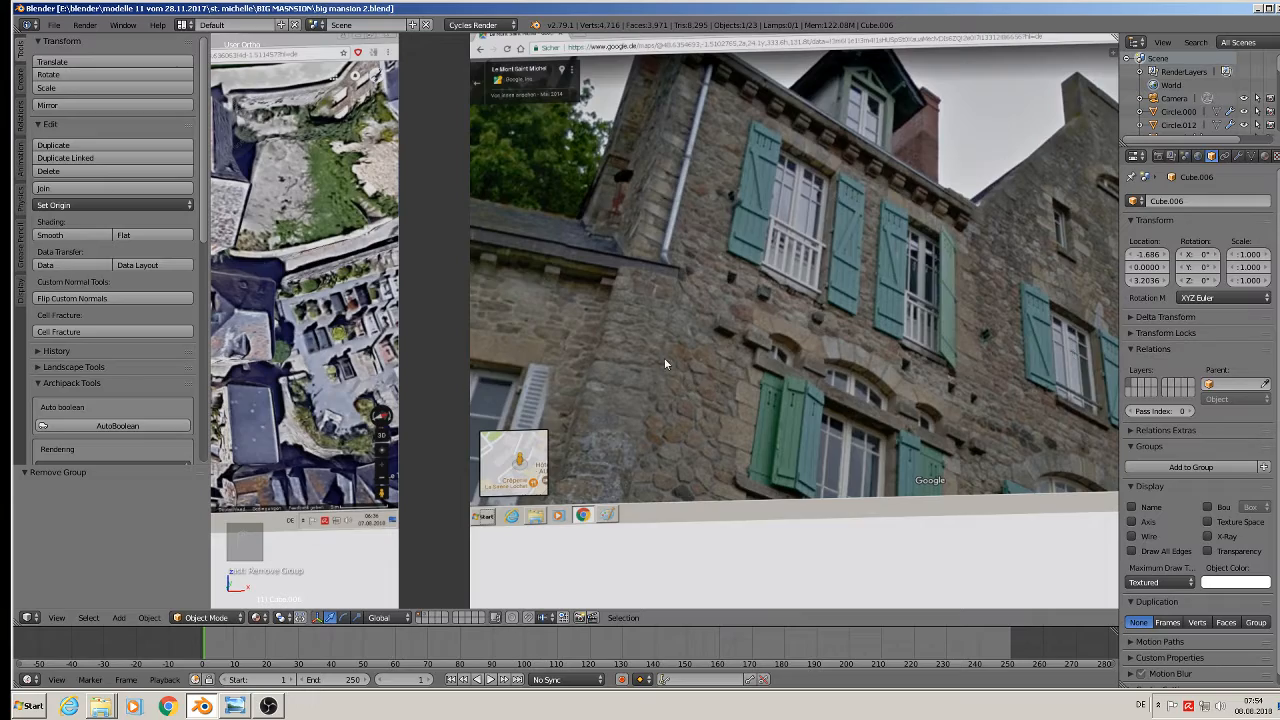
scroll(619, 340, "down", 3)
middle_click_drag(462, 306, 737, 269, "shift")
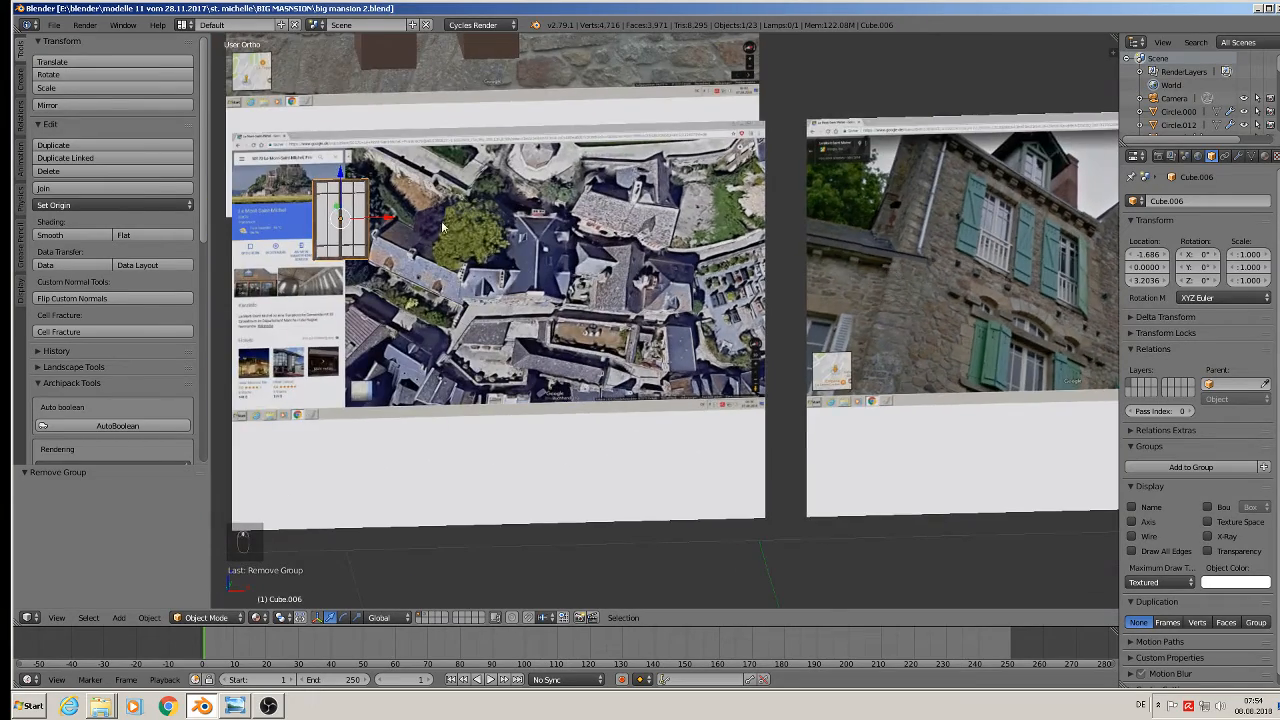
middle_click_drag(418, 300, 550, 319, "shift")
scroll(508, 287, "up", 7)
middle_click_drag(480, 225, 672, 475, "shift")
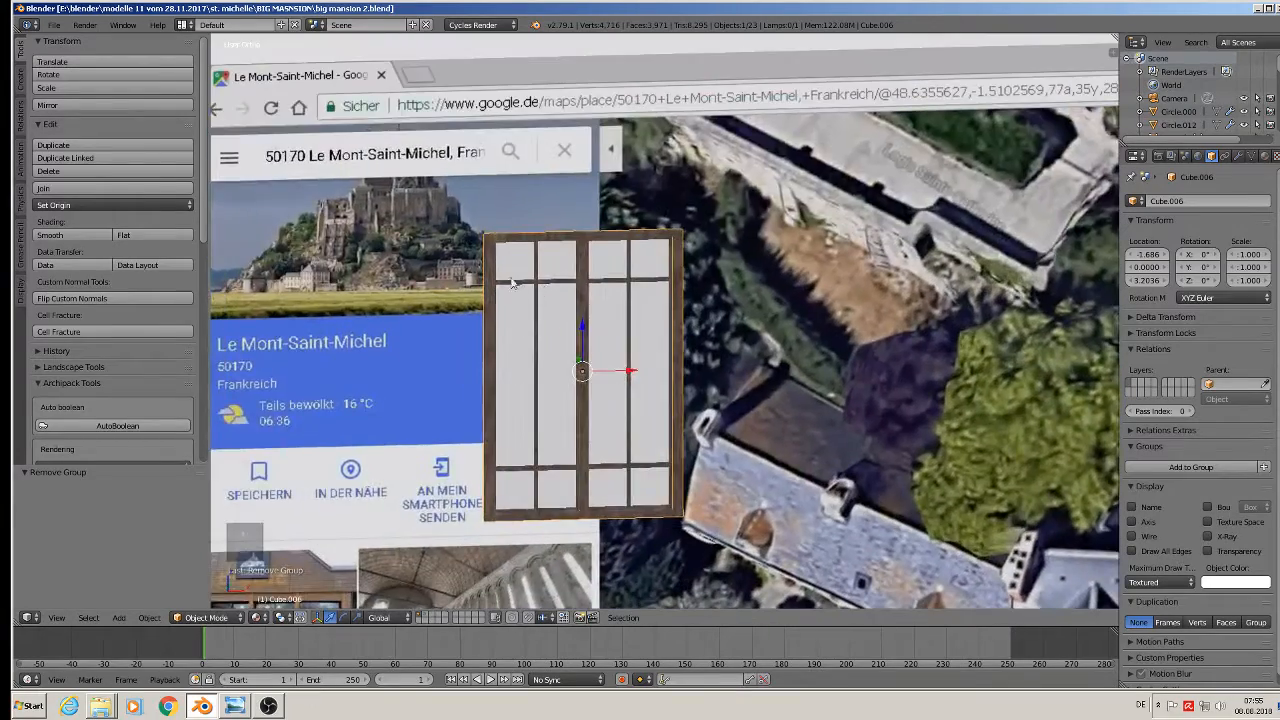
key("Tab")
scroll(570, 285, "up", 3)
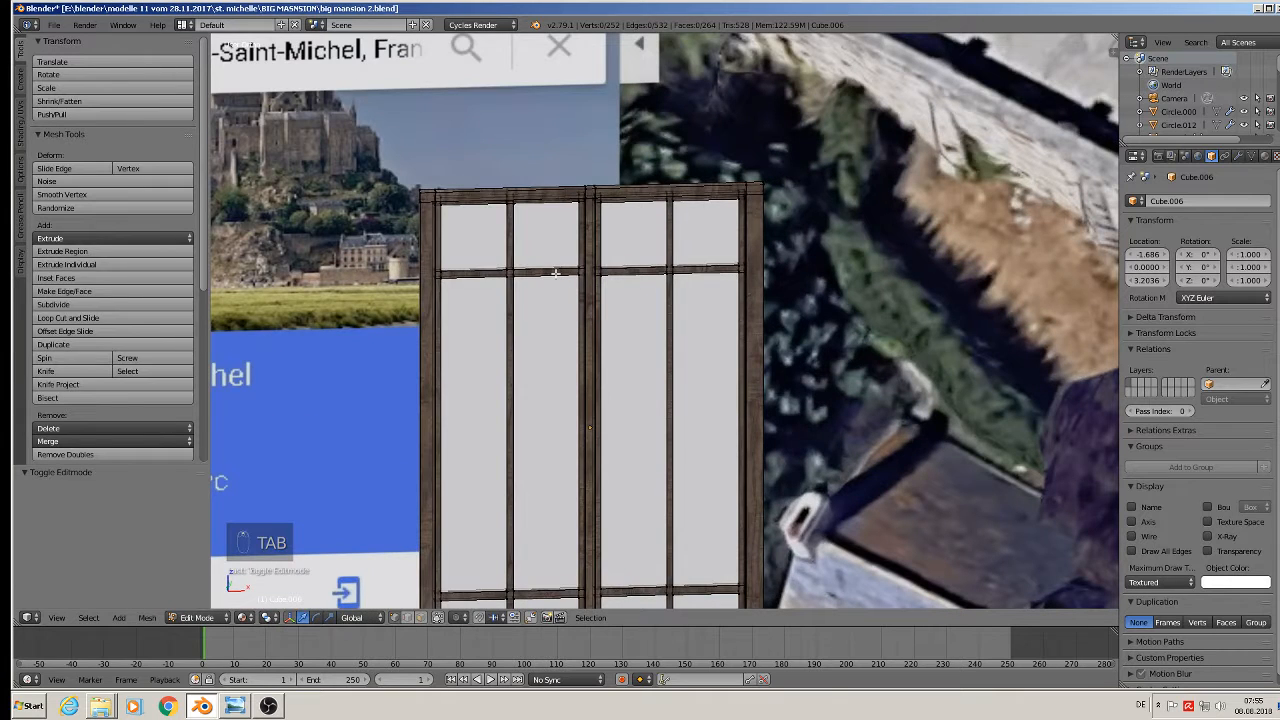
key("l")
key("a")
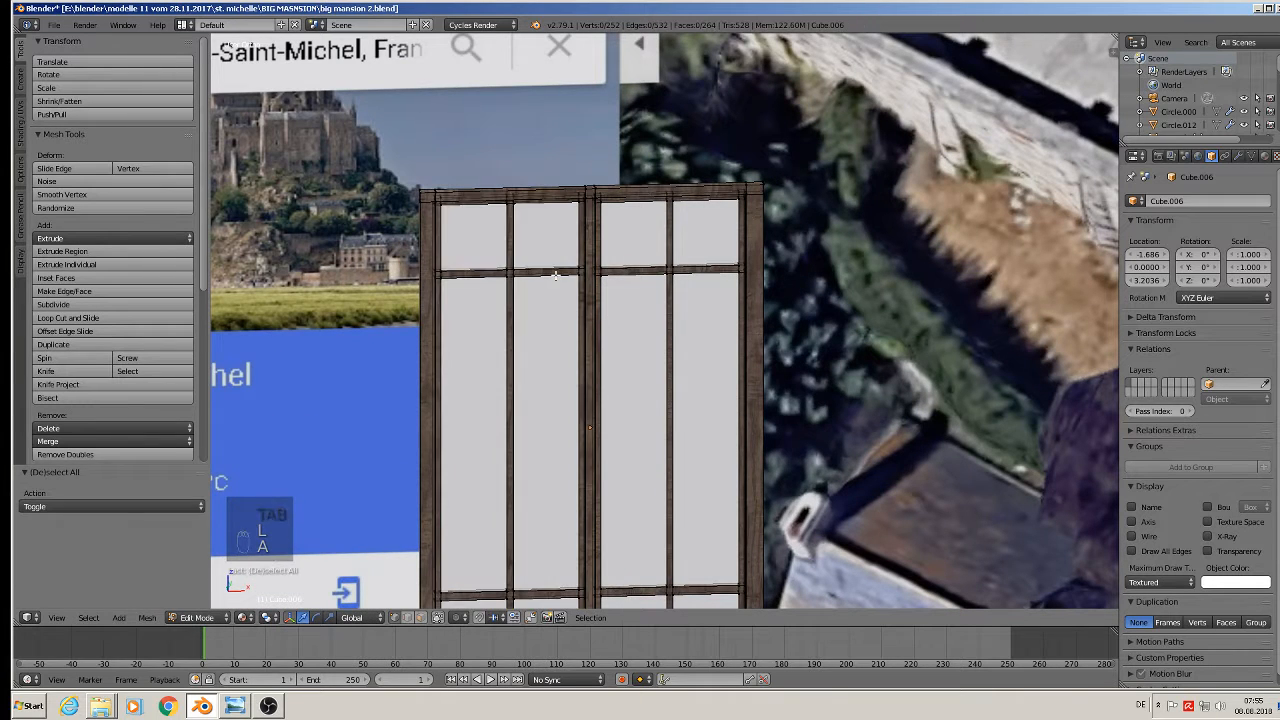
scroll(556, 274, "up", 2)
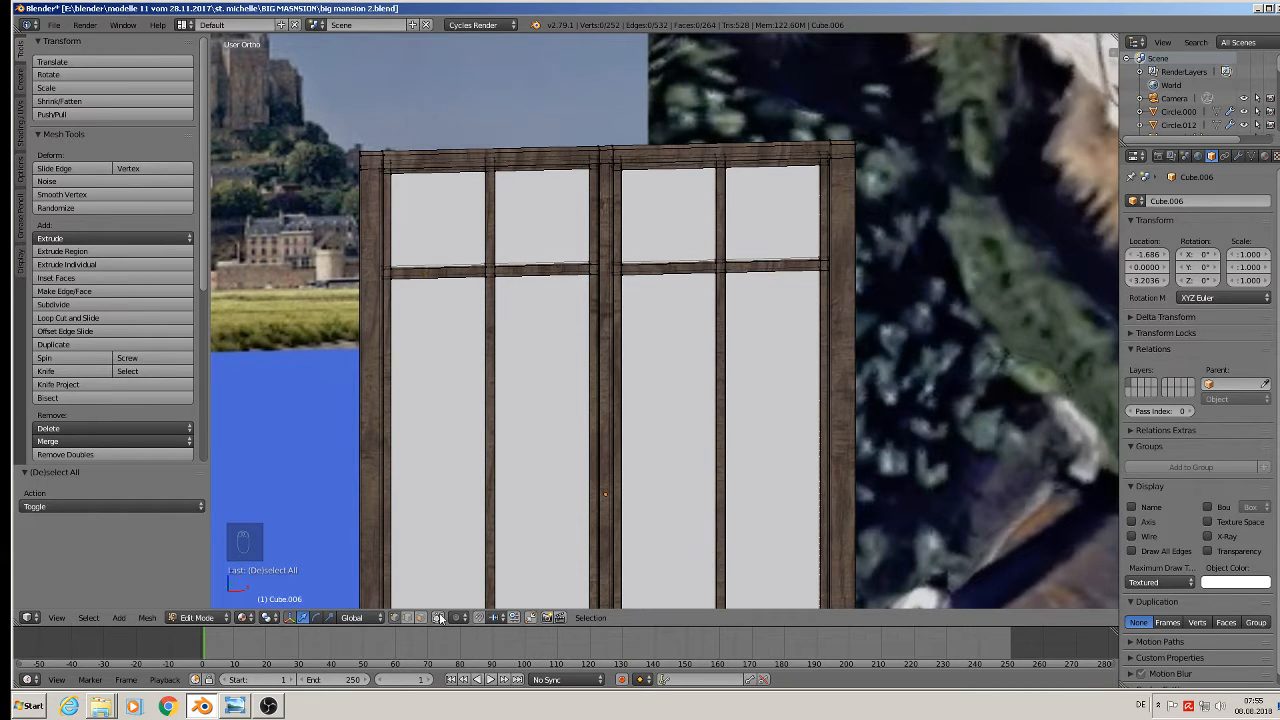
right_click(441, 270, "alt")
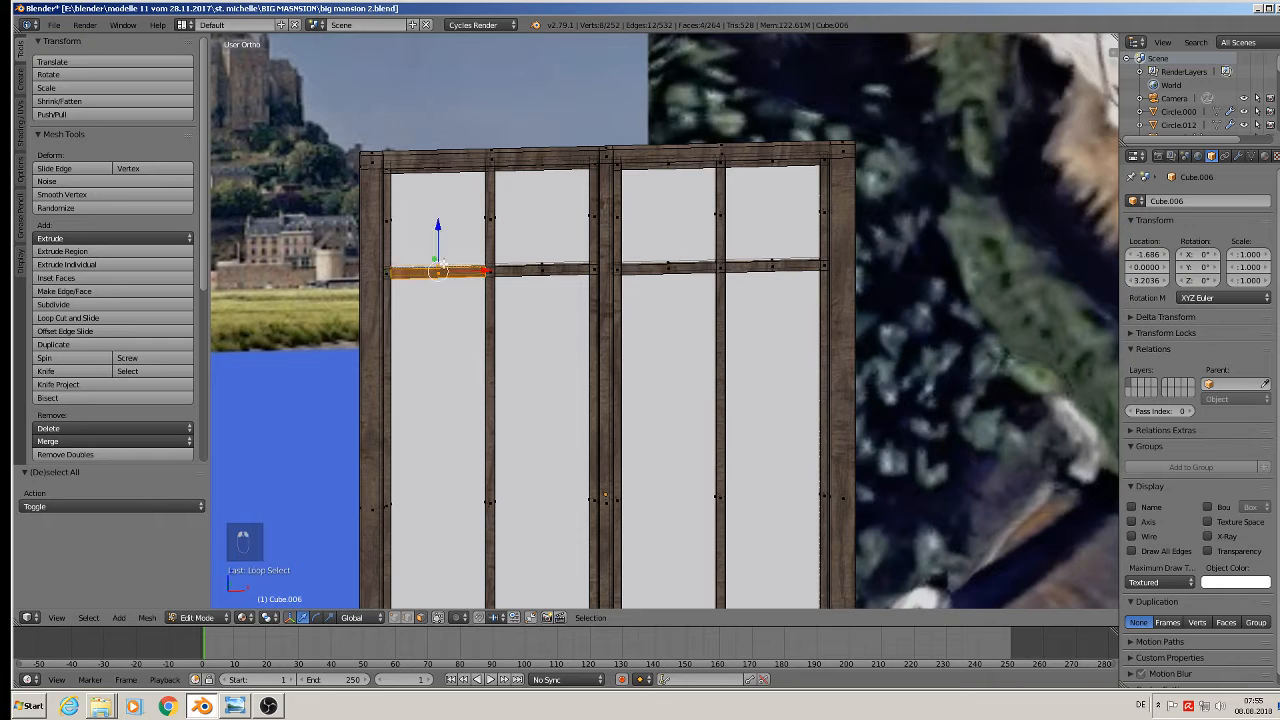
right_click(555, 267, "alt+shift")
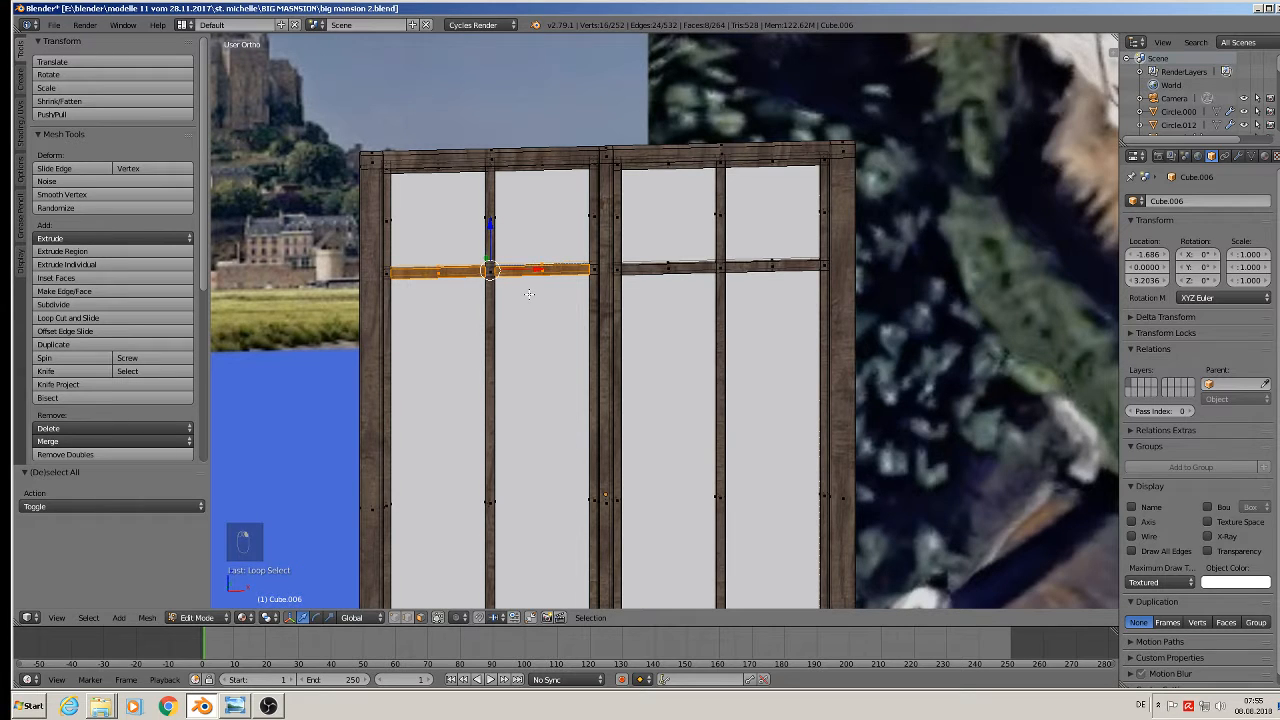
key("shift+d")
key("z")
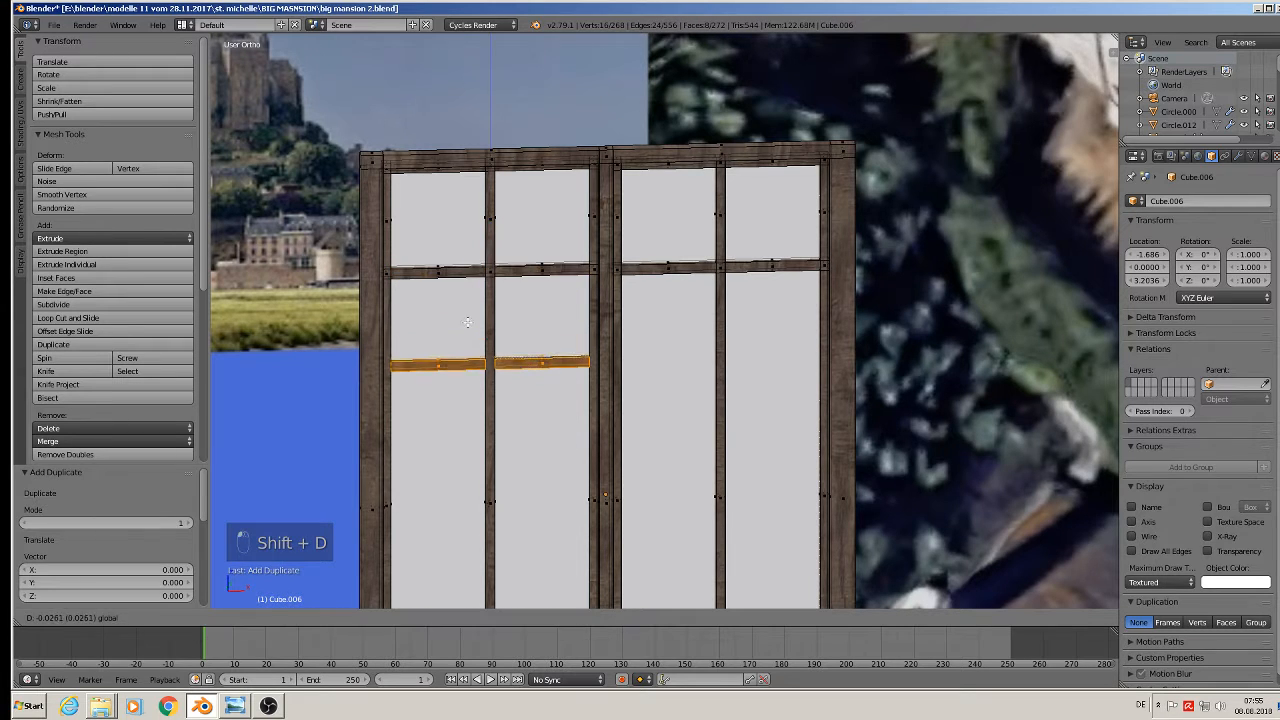
left_click(467, 326)
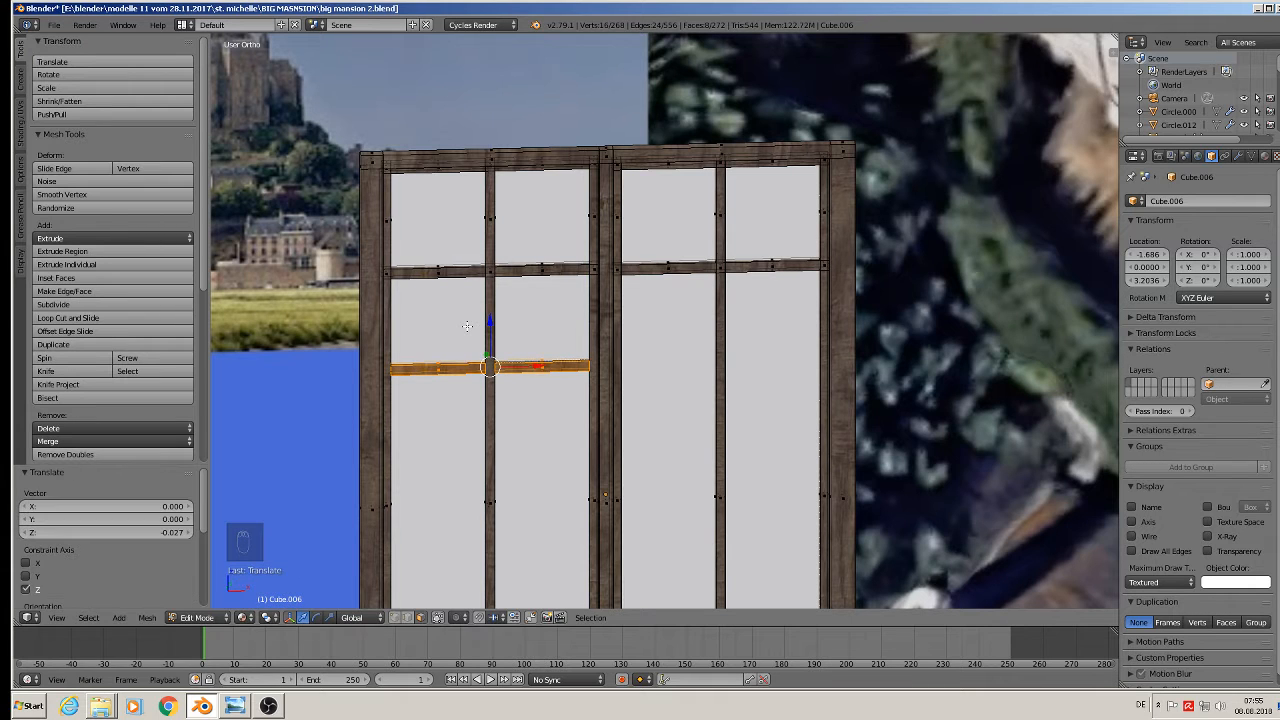
Duplicate the new pair of glazing bars along X into the window's right half and finish the mesh editing
key("shift+d")
key("x")
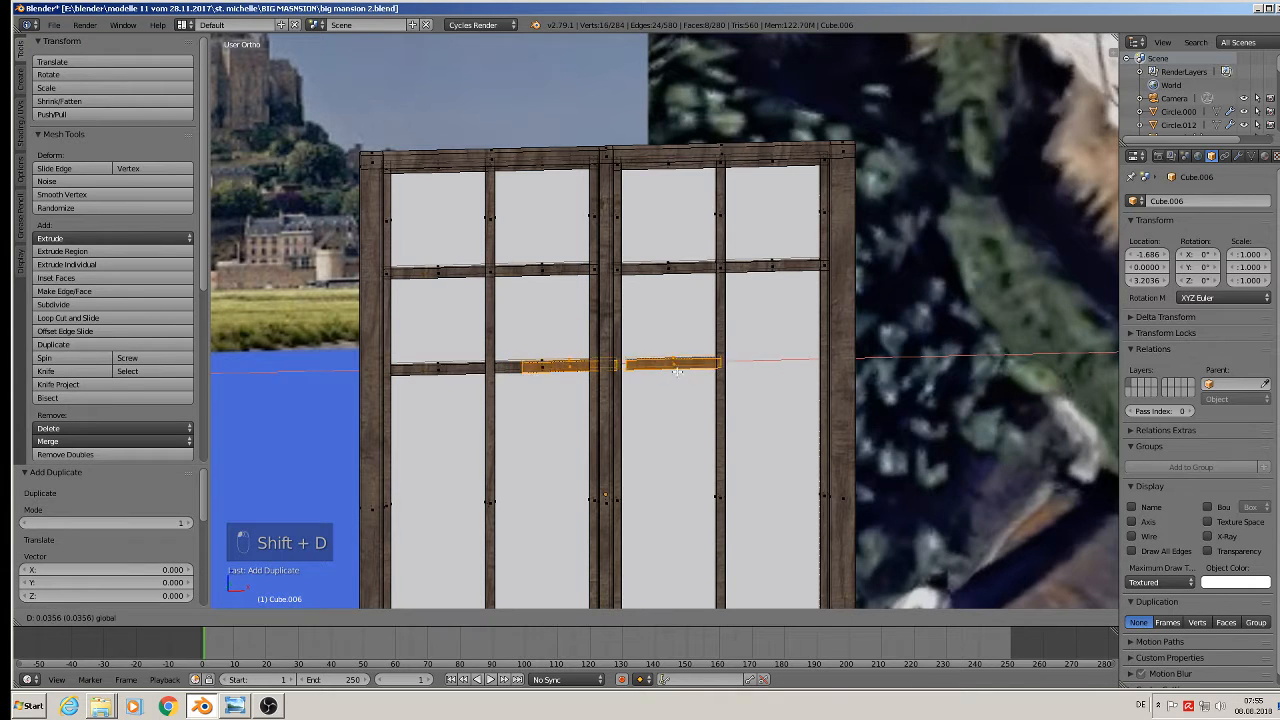
left_click(773, 391)
key("Tab")
Move the rectangular window copy 0.986 along negative X toward the mansion and compare with the façade reference photo
scroll(767, 396, "down", 12)
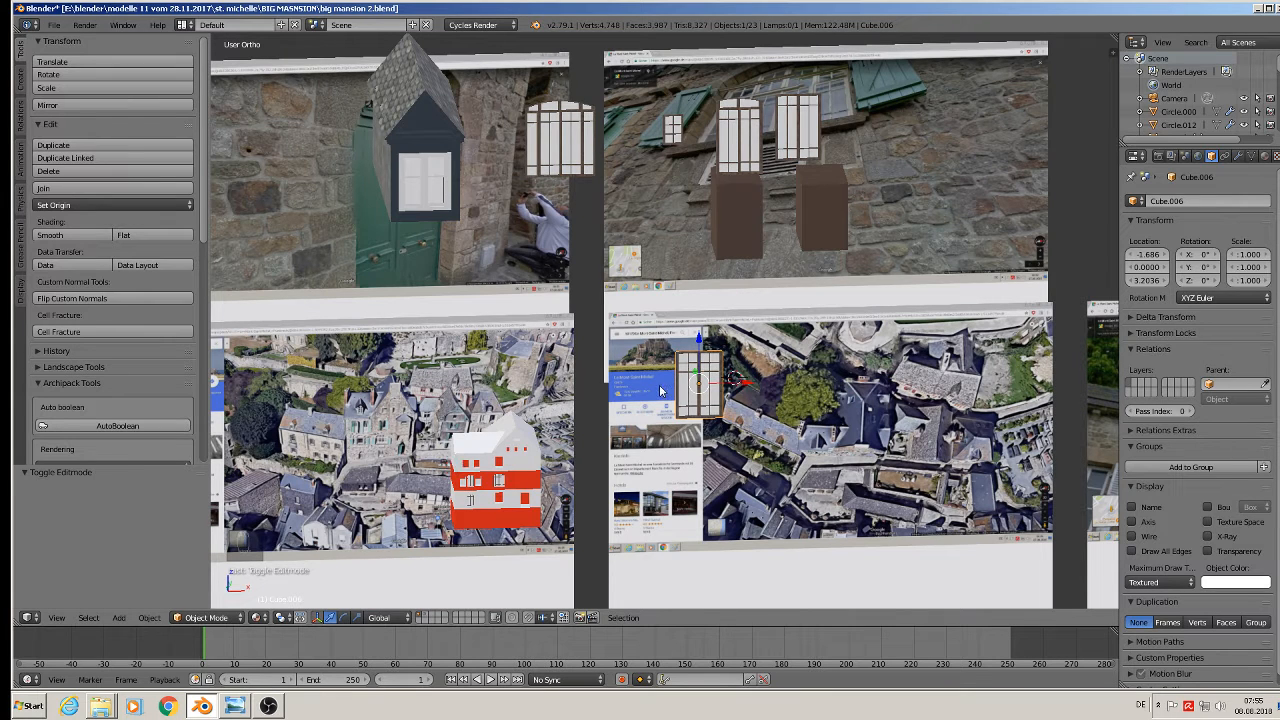
left_click_drag(752, 385, 410, 385)
scroll(707, 288, "down", 4)
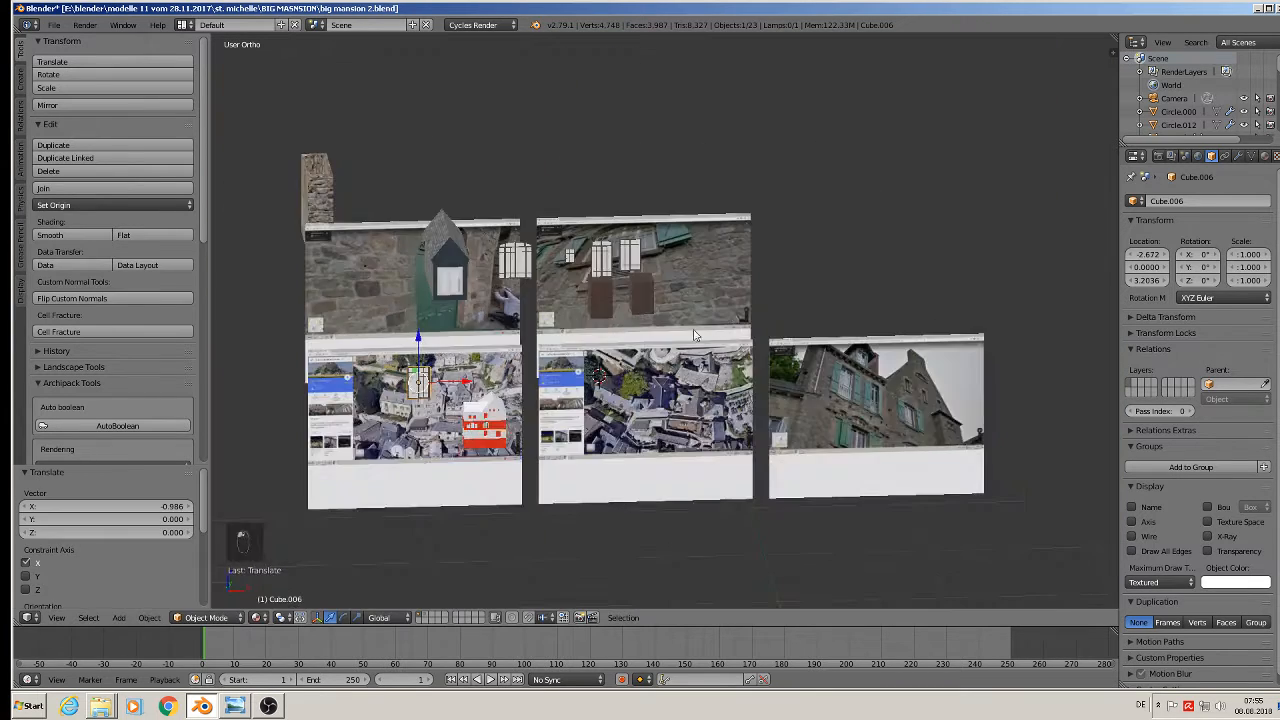
scroll(707, 288, "up", 3)
scroll(881, 428, "up", 5)
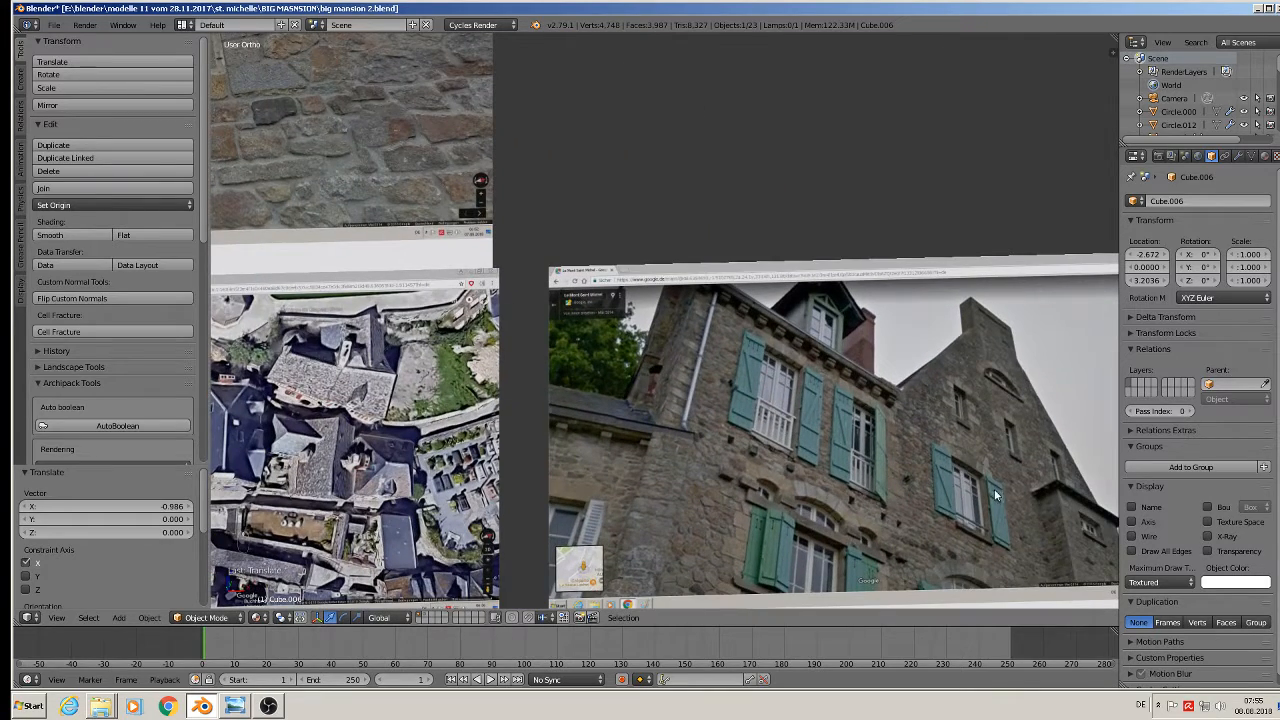
scroll(748, 462, "down", 4)
middle_click_drag(545, 416, 987, 390, "shift")
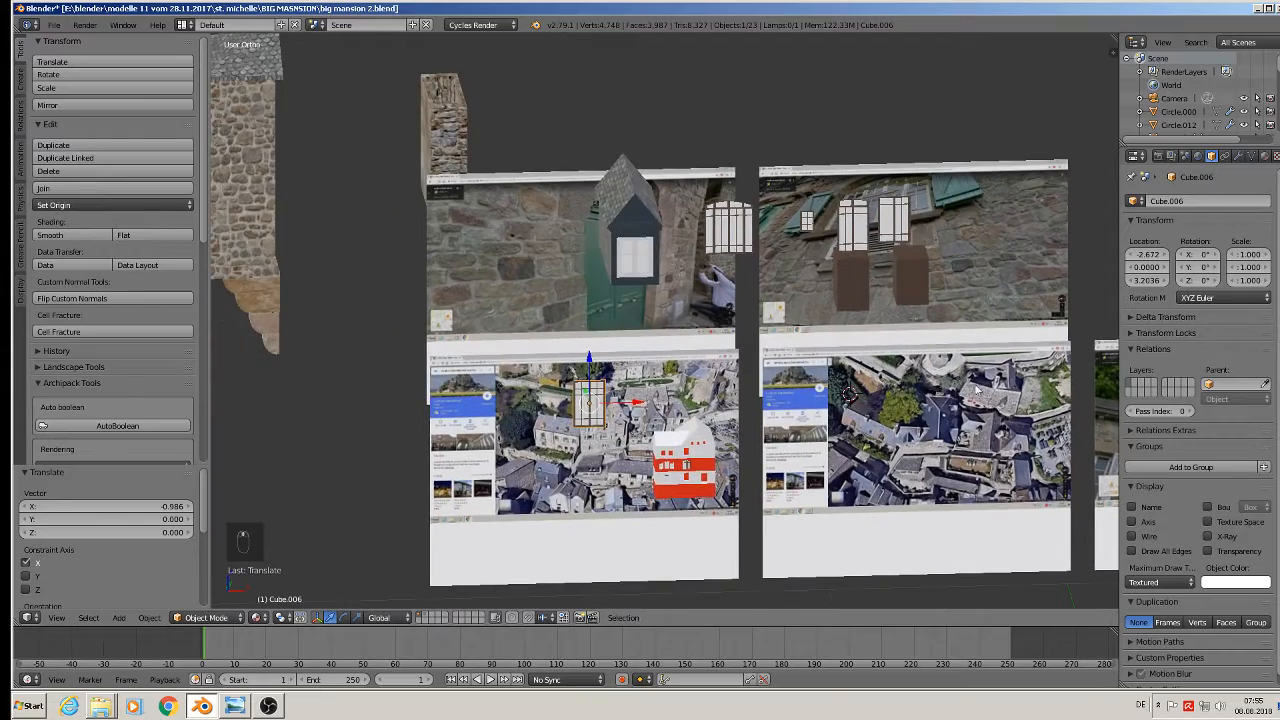
scroll(633, 395, "up", 3)
scroll(545, 421, "down", 4)
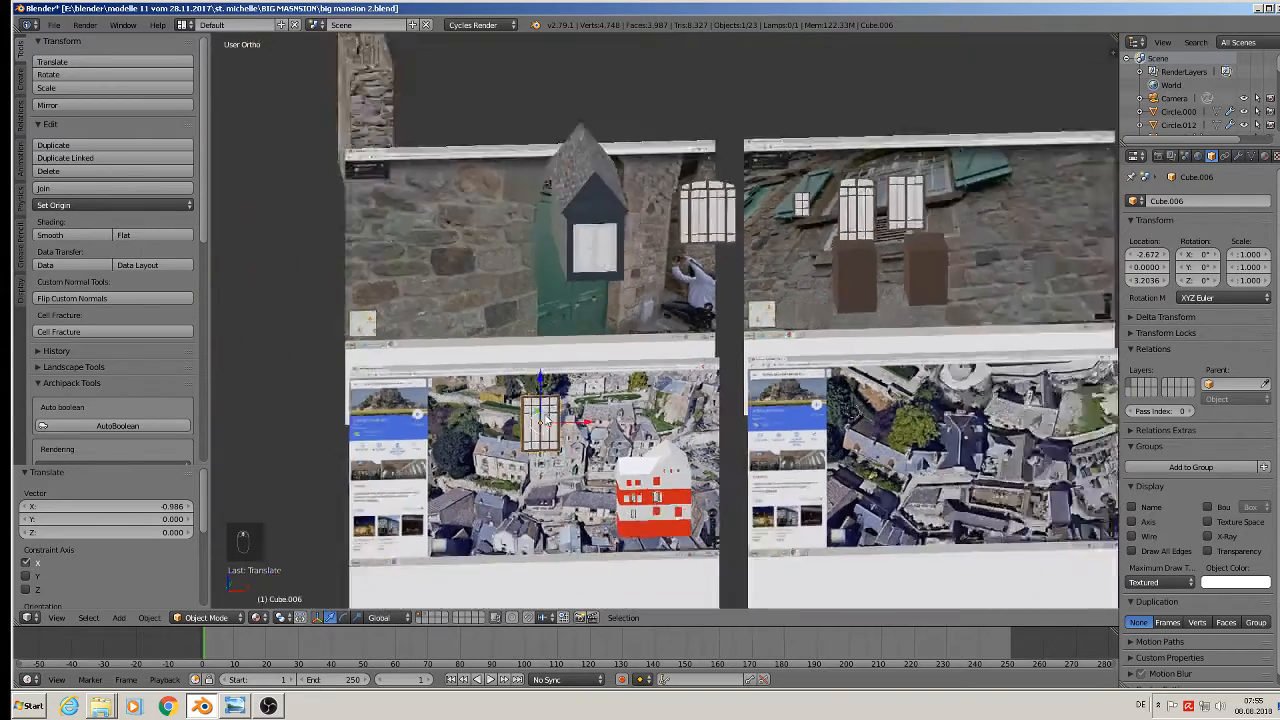
Lower the rectangular window copy along Z to 2.2072 and move it 0.690 along X, beside the mansion
middle_click_drag(545, 421, 767, 248, "shift")
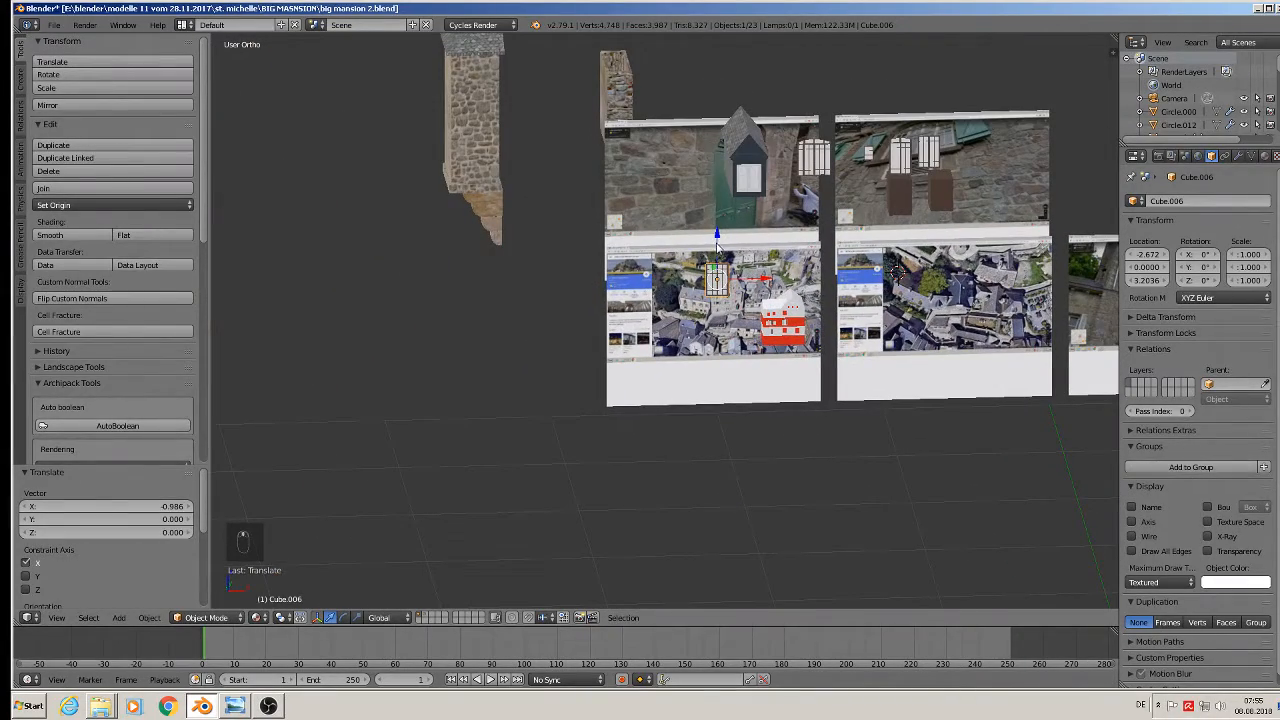
key("KP_2")
key("g")
key("z")
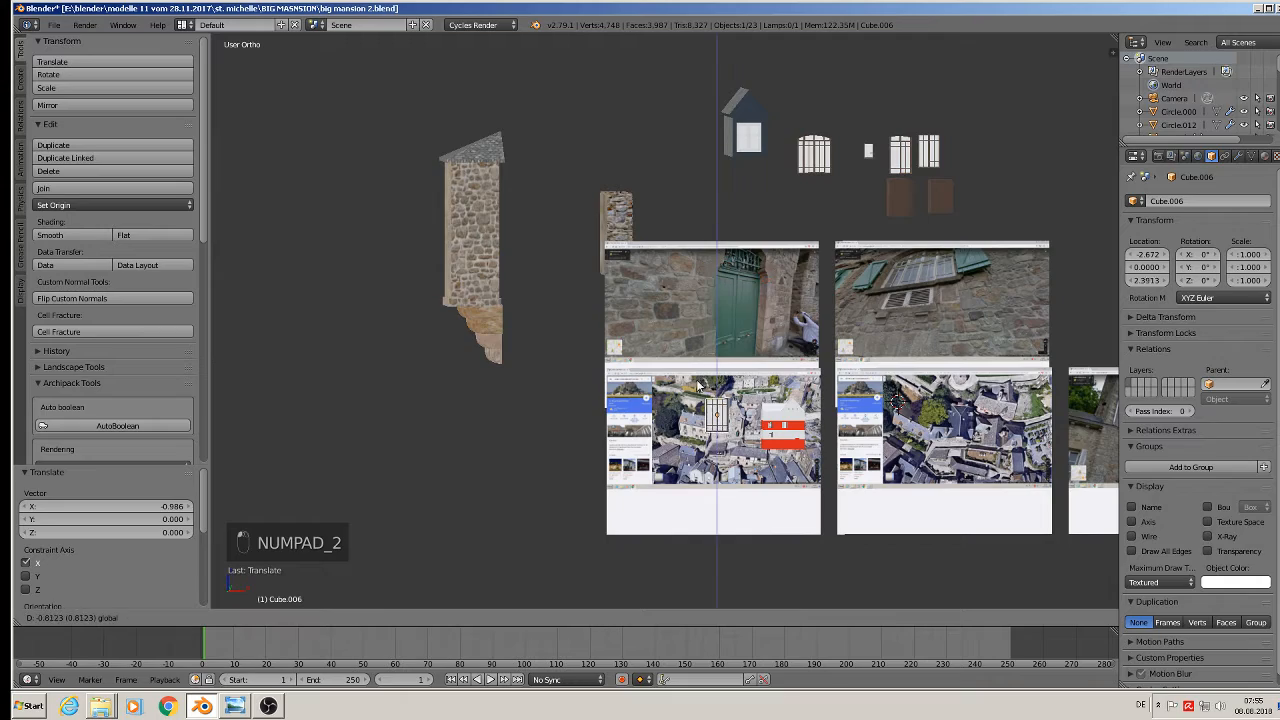
left_click(714, 440)
left_click_drag(756, 446, 868, 448)
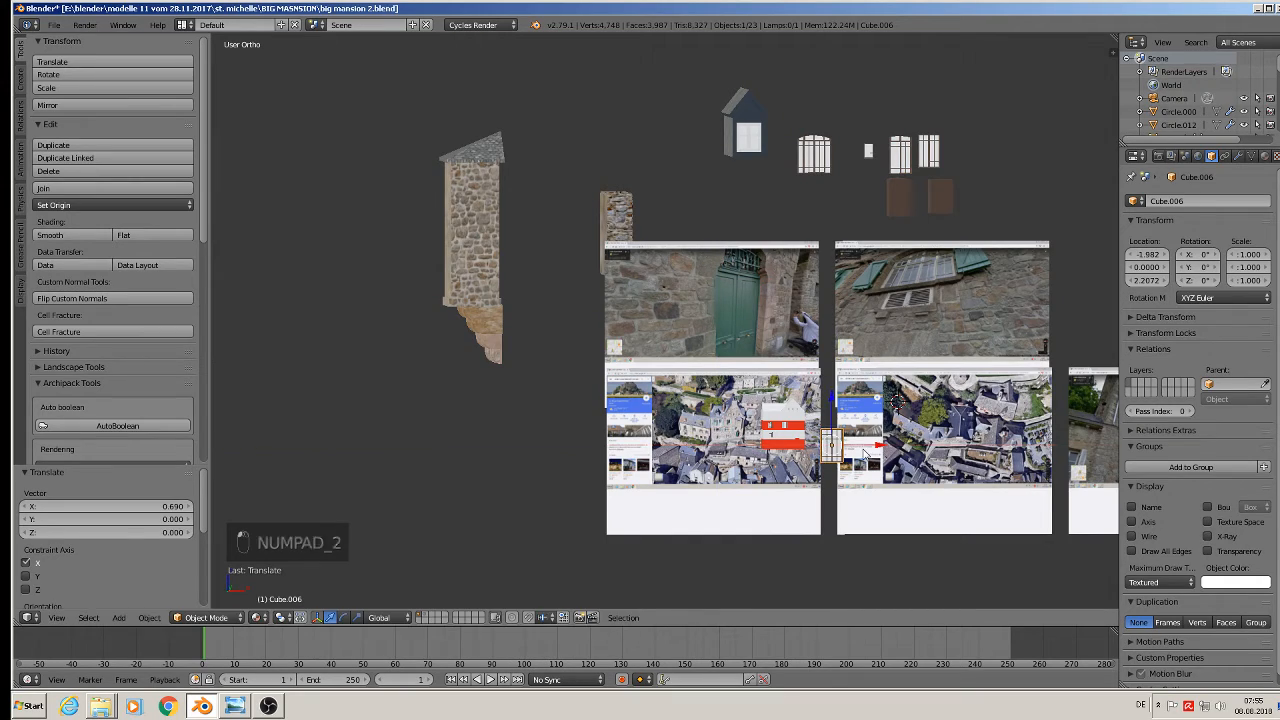
Scale the rectangular window copy to 0.192 and move it to X -2.244 and Z 2.3577, level with the mansion
scroll(856, 453, "up", 9)
key("s")
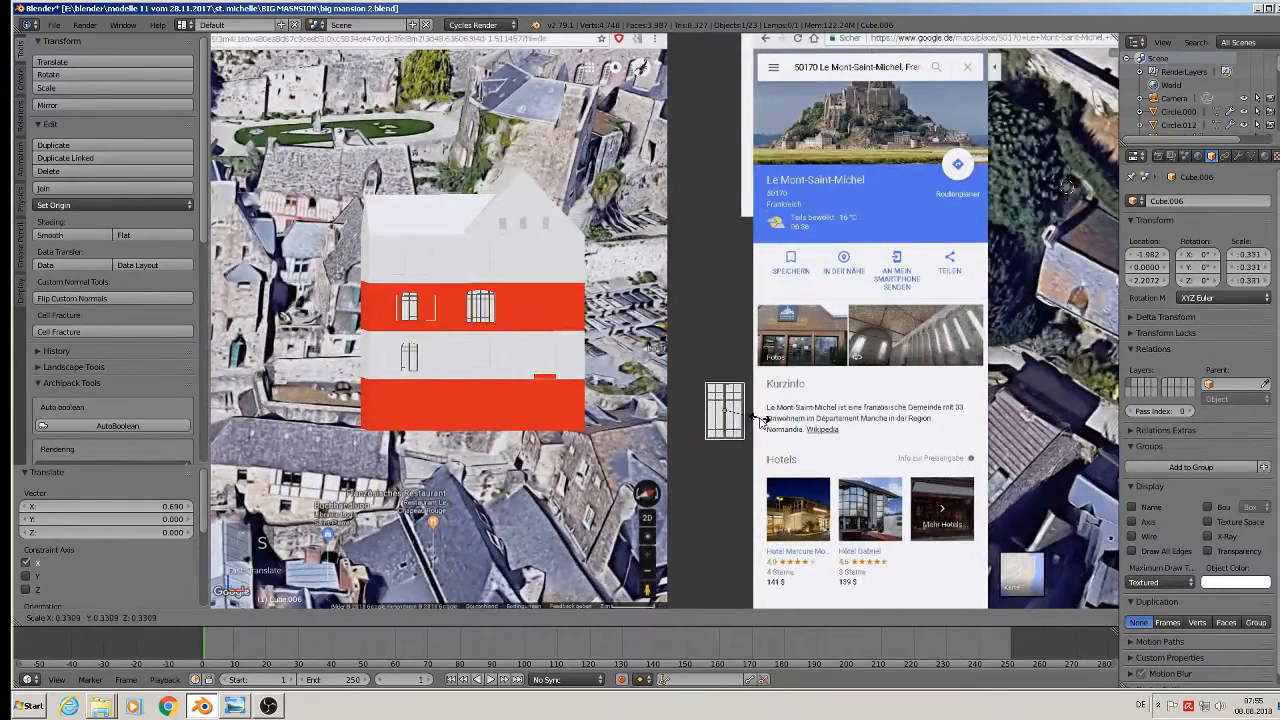
left_click(749, 418)
left_click_drag(765, 412, 491, 246)
Move the rectangular window copy along Y to just in front of the mansion's façade, with X at -2.056
middle_click_drag(500, 350, 776, 350)
scroll(560, 377, "down", 7)
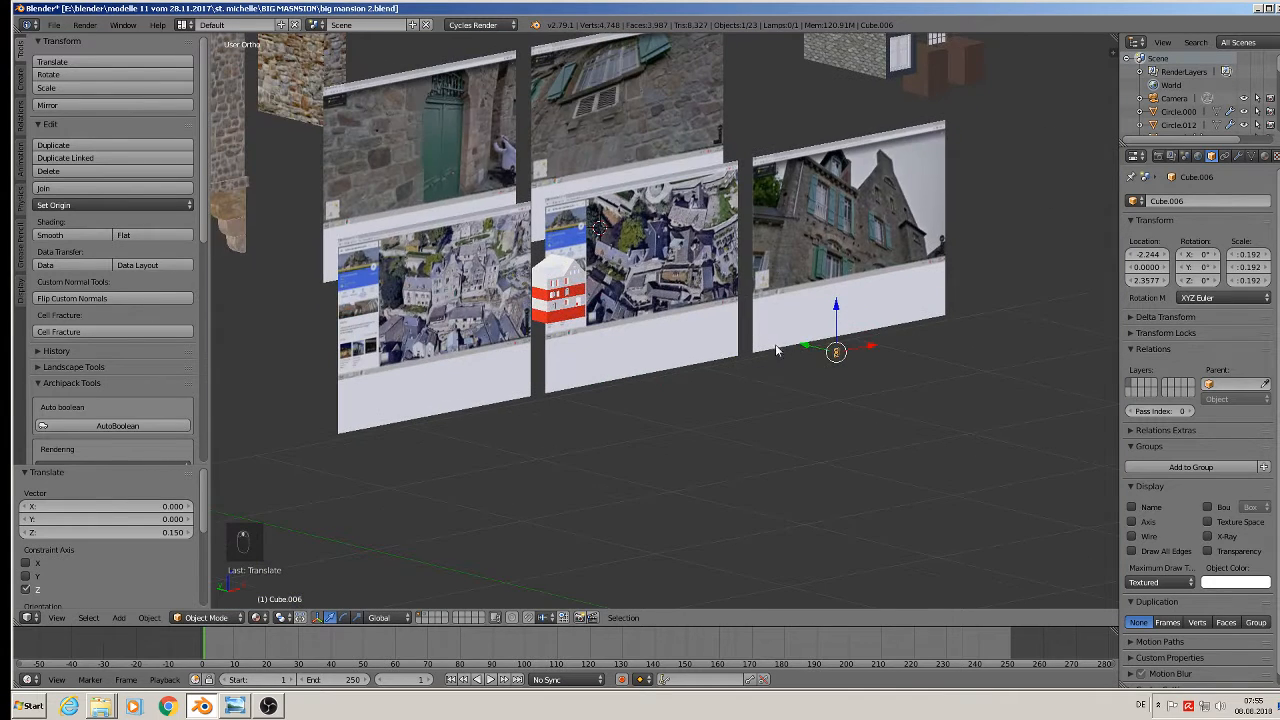
left_click_drag(804, 351, 582, 255)
scroll(540, 271, "up", 5)
left_click_drag(582, 255, 580, 255)
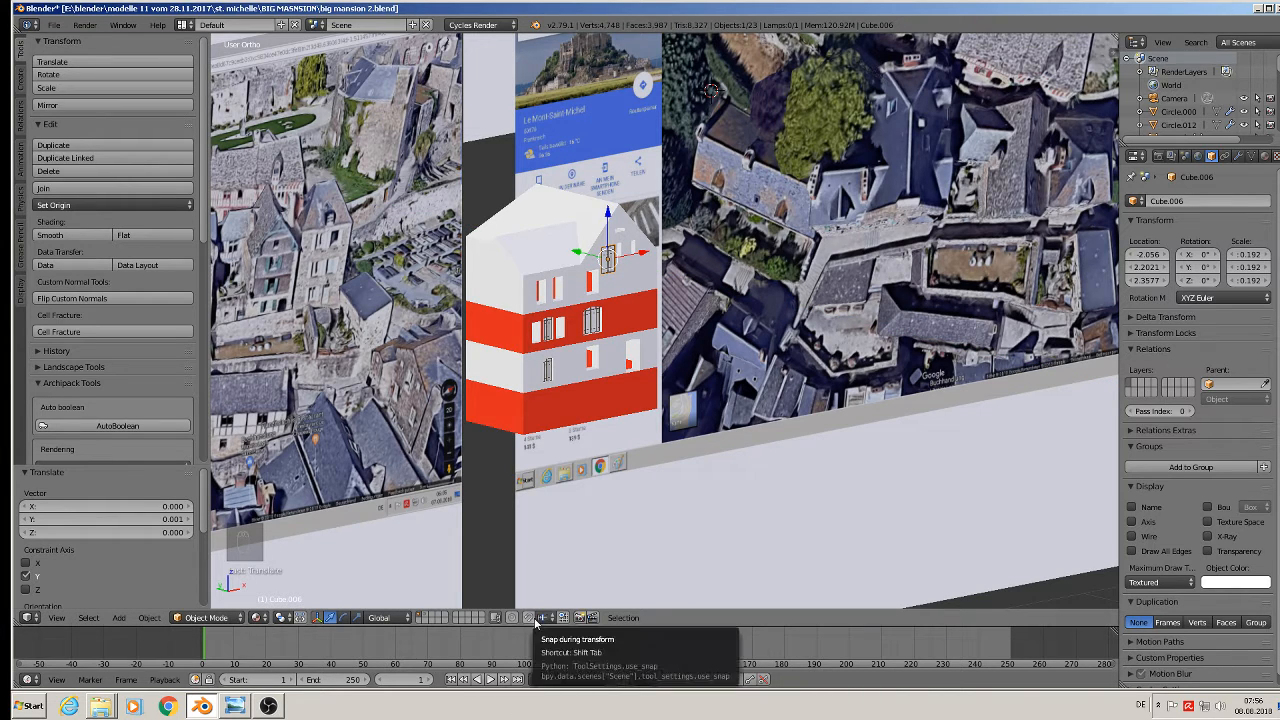
scroll(606, 106, "up", 5)
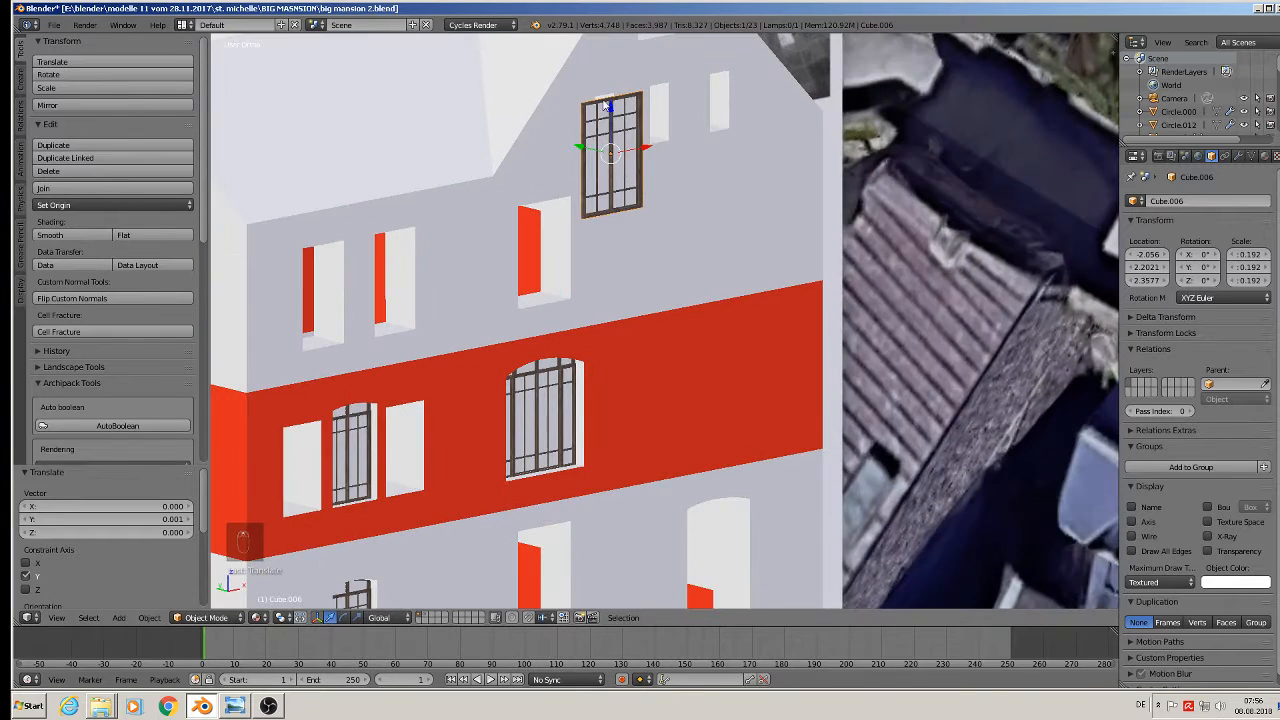
Move the rectangular window copy into the upper-floor opening above the large arched window, at X -2.079, Y 2.2182 and Z 2.3246
left_click_drag(606, 106, 606, 228)
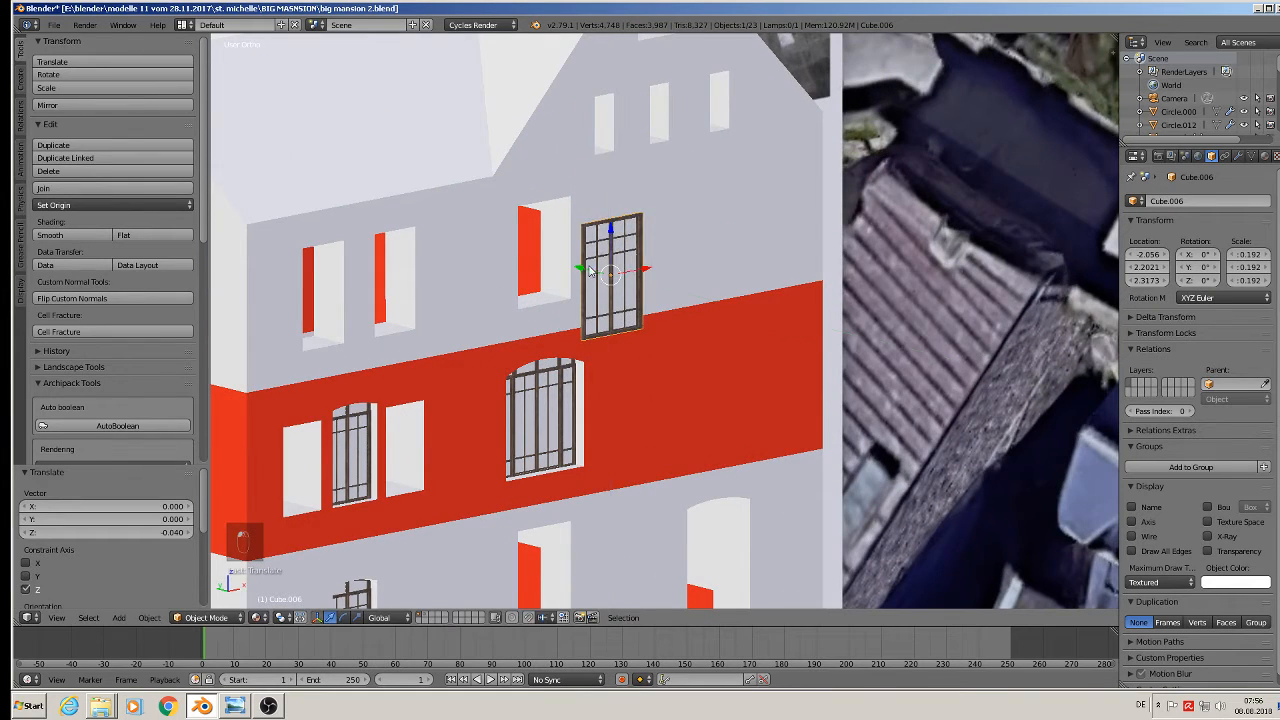
left_click_drag(580, 272, 530, 243)
key("KP_1")
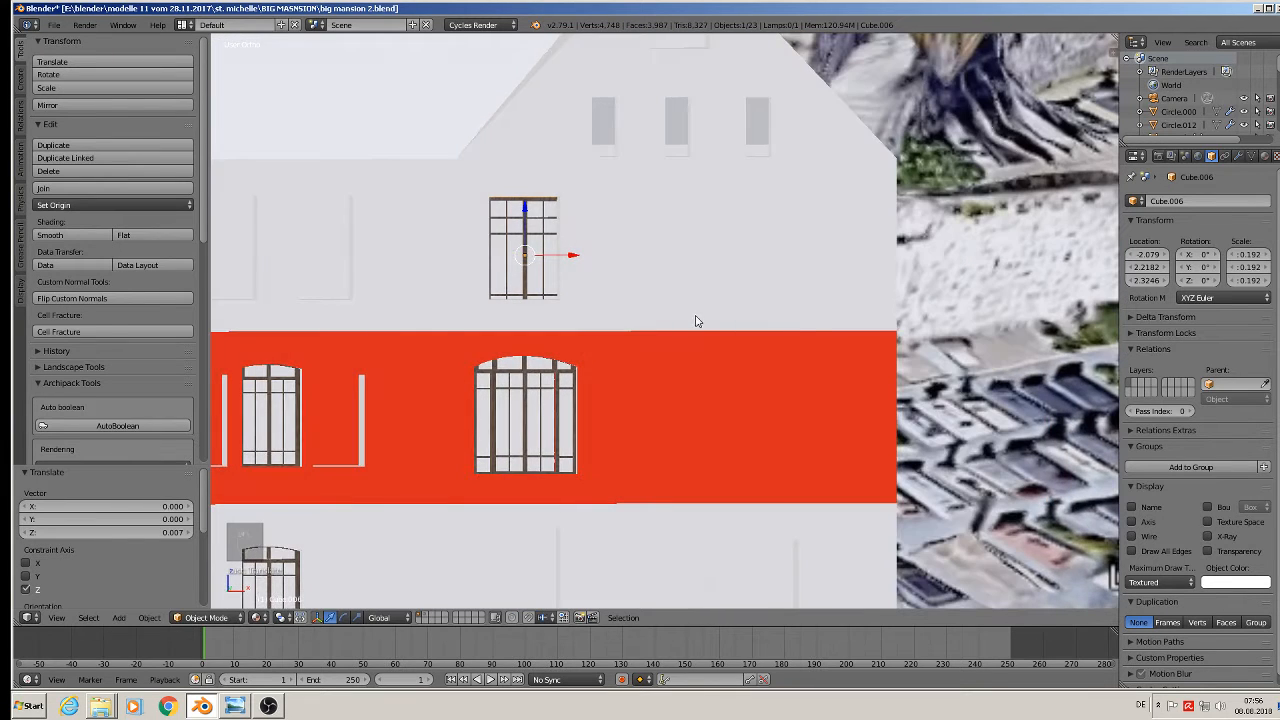
Scale the rectangular window copy to 0.166 and adjust its position to Y 2.2175 and Z 2.3270 in the opening
key("s")
left_click(650, 308)
left_click_drag(528, 213, 518, 202)
middle_click_drag(520, 222, 491, 273)
left_click_drag(545, 228, 545, 229)
middle_click_drag(547, 232, 575, 207)
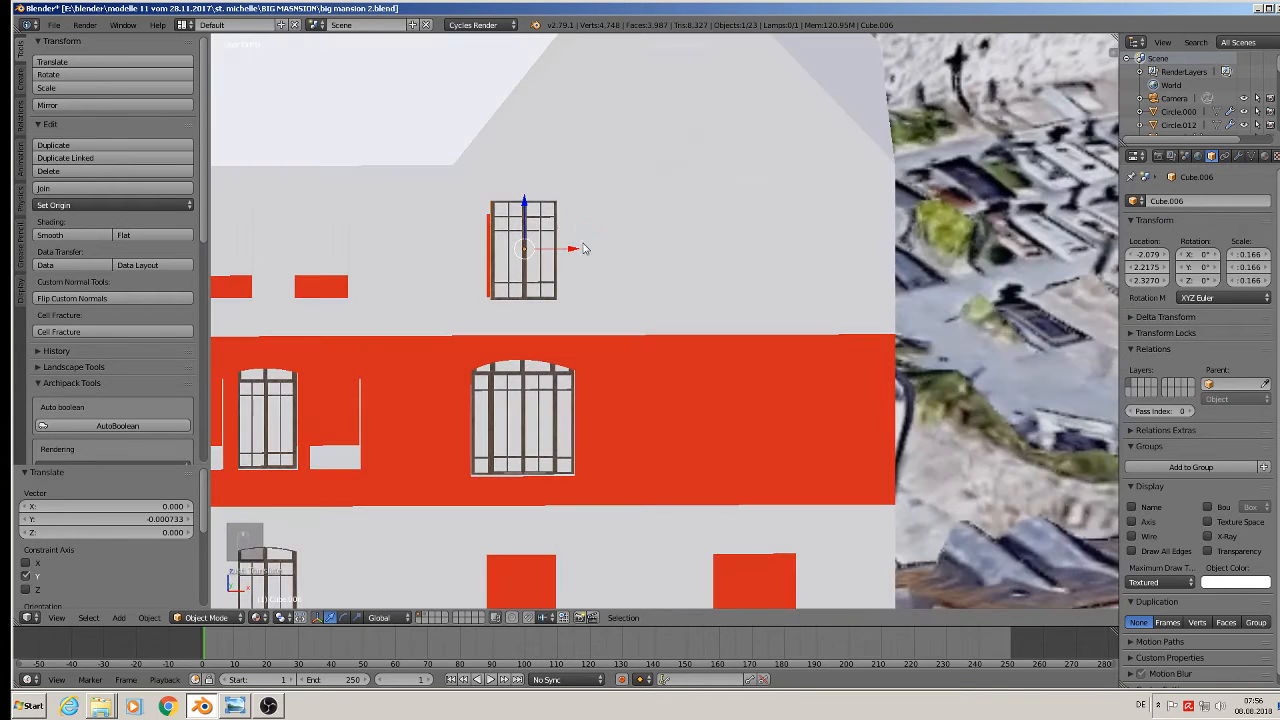
Shift the rectangular window to X -2.081 and widen it along X to scale 0.172 to fill the opening
left_click_drag(577, 243, 572, 251)
middle_click_drag(572, 251, 556, 307)
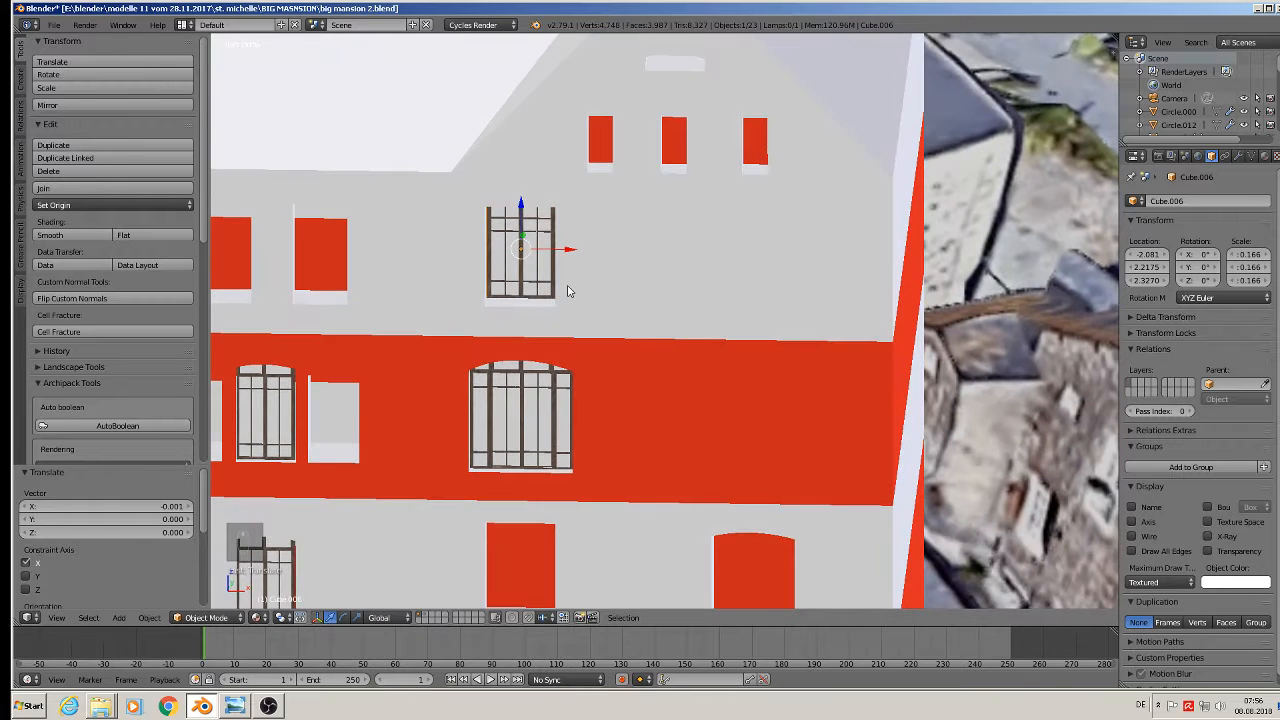
key("s")
key("x")
left_click(571, 290)
Duplicate the fitted rectangular window and move the copy -0.064 along X to the neighbouring narrow upper-floor opening
scroll(568, 289, "down", 2)
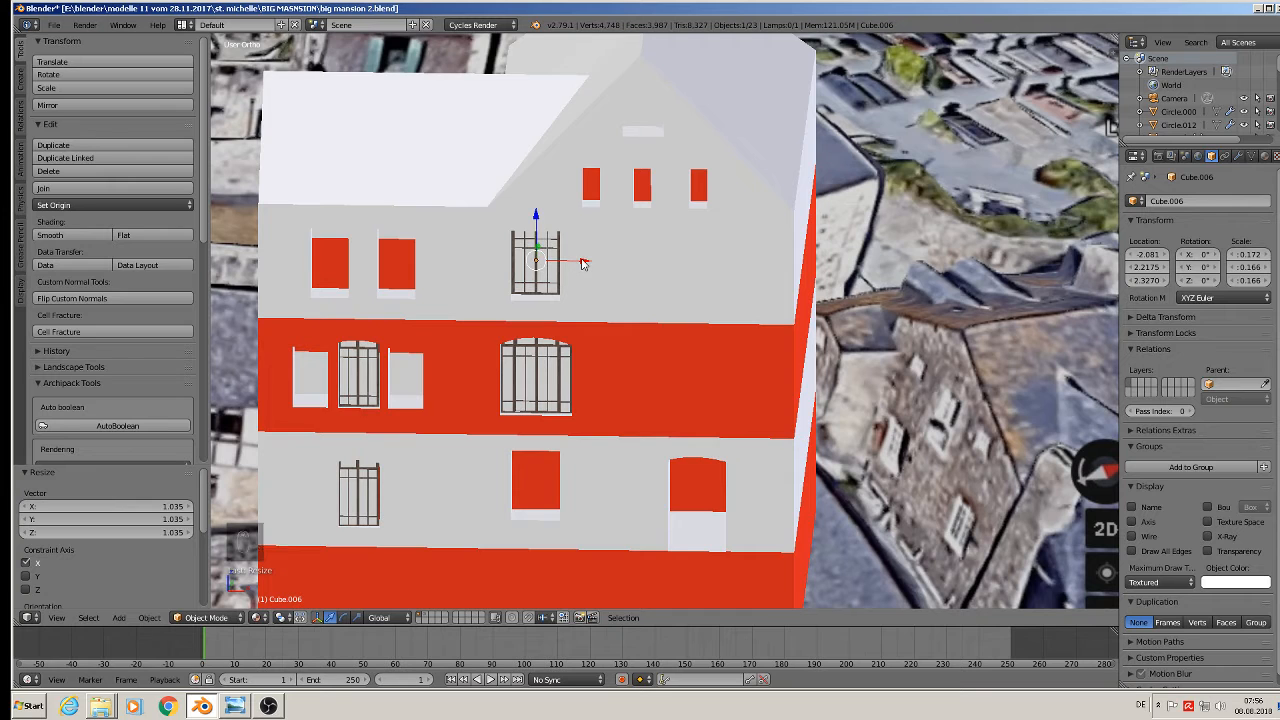
key("shift+d")
key("x")
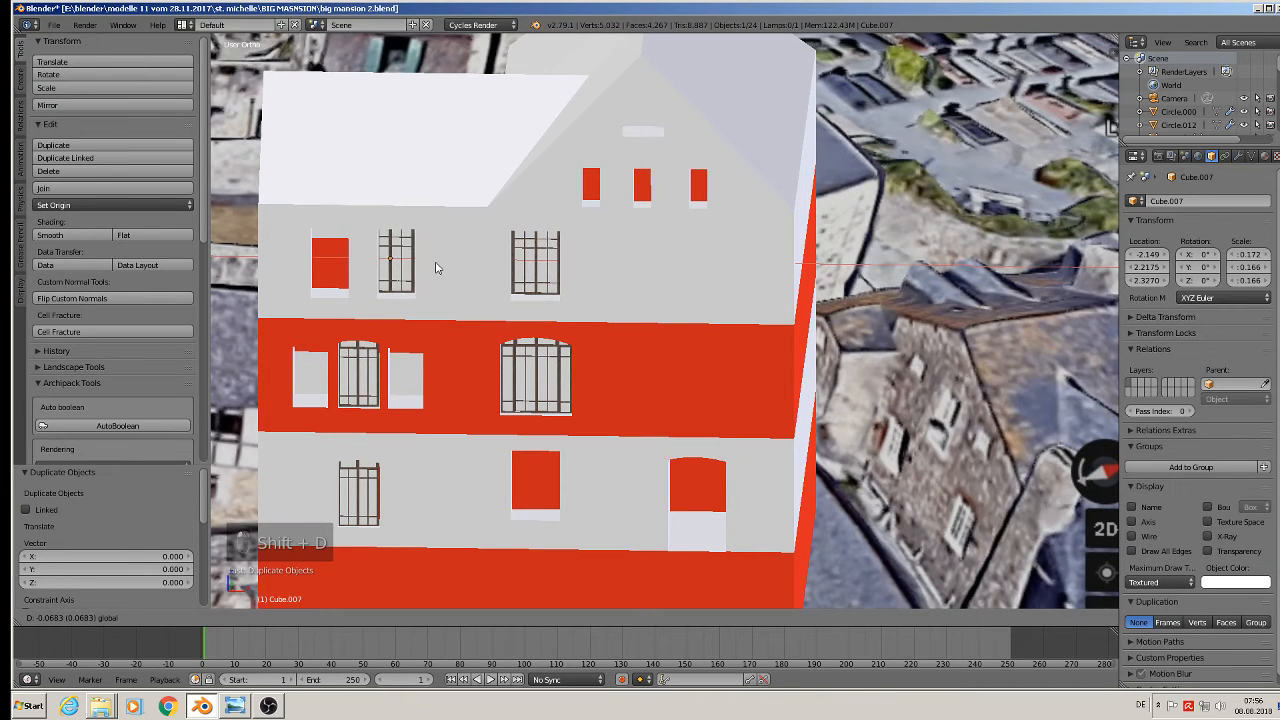
left_click(446, 268)
Fit the duplicated window to the narrow opening by scaling it along X to 0.130 and moving it to X -2.146
scroll(440, 270, "up", 5)
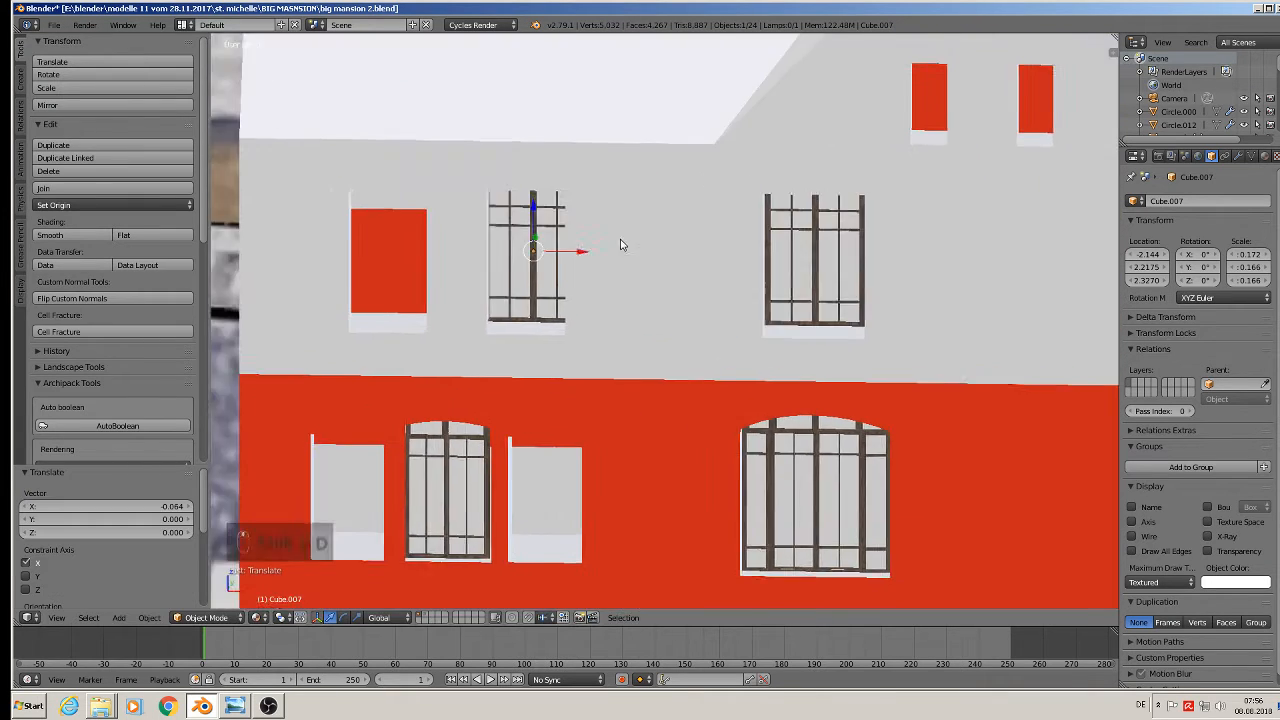
key("s")
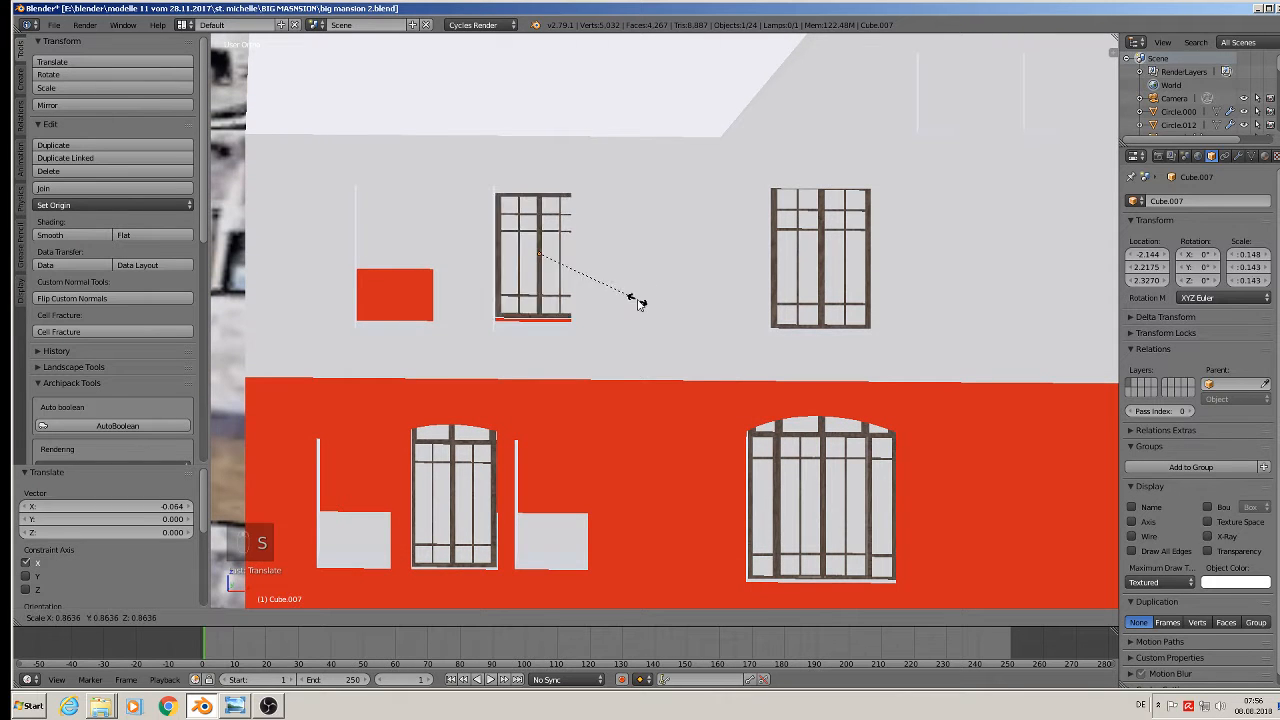
left_click(646, 309)
key("s")
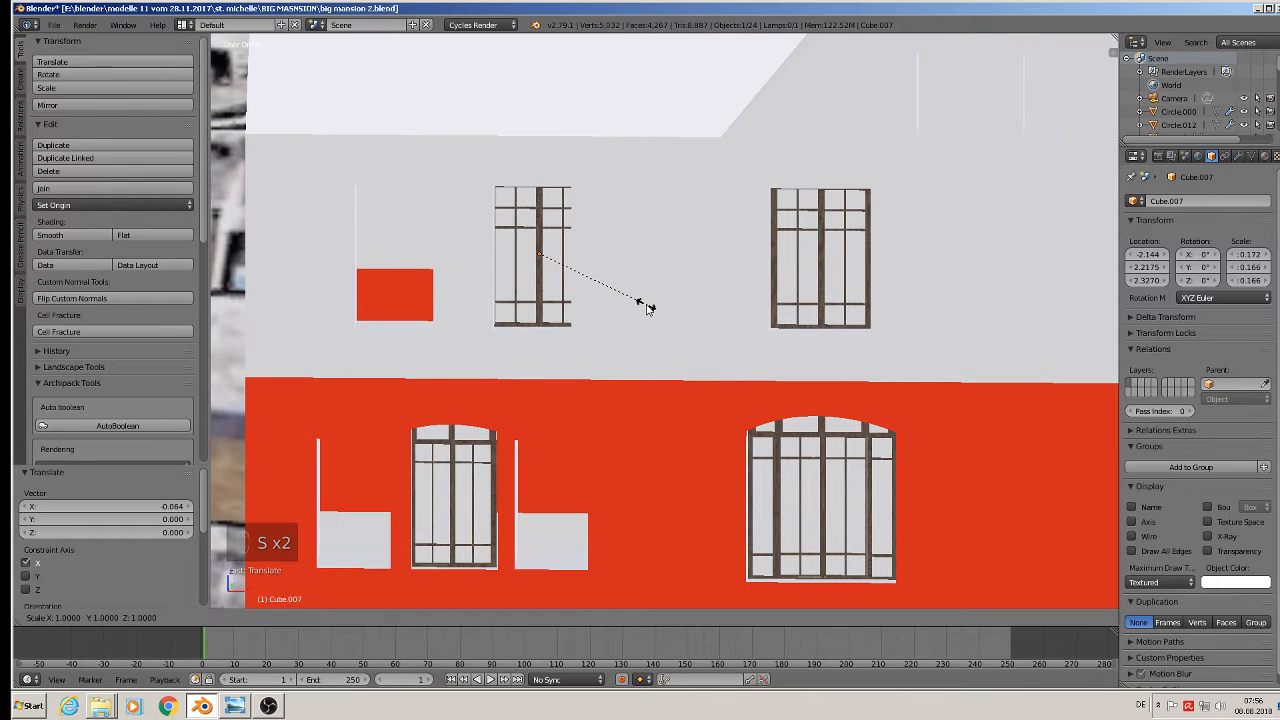
left_click(592, 263)
key("g")
key("x")
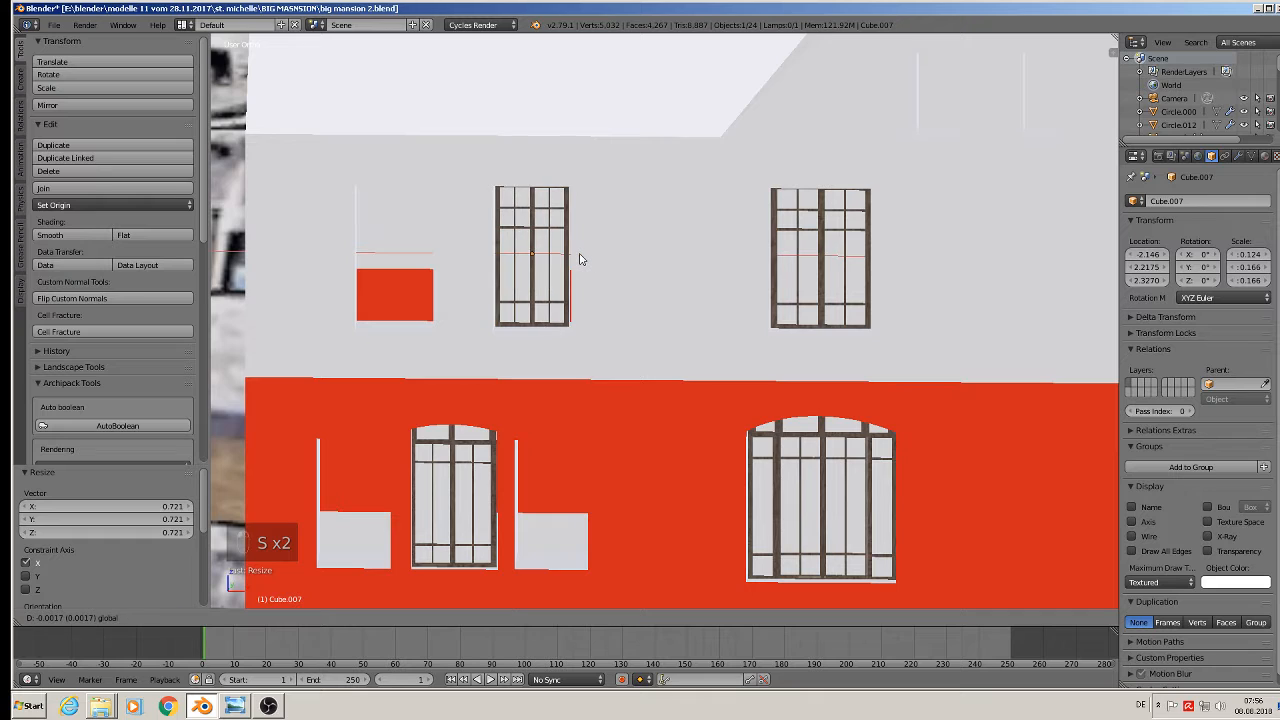
left_click(579, 259)
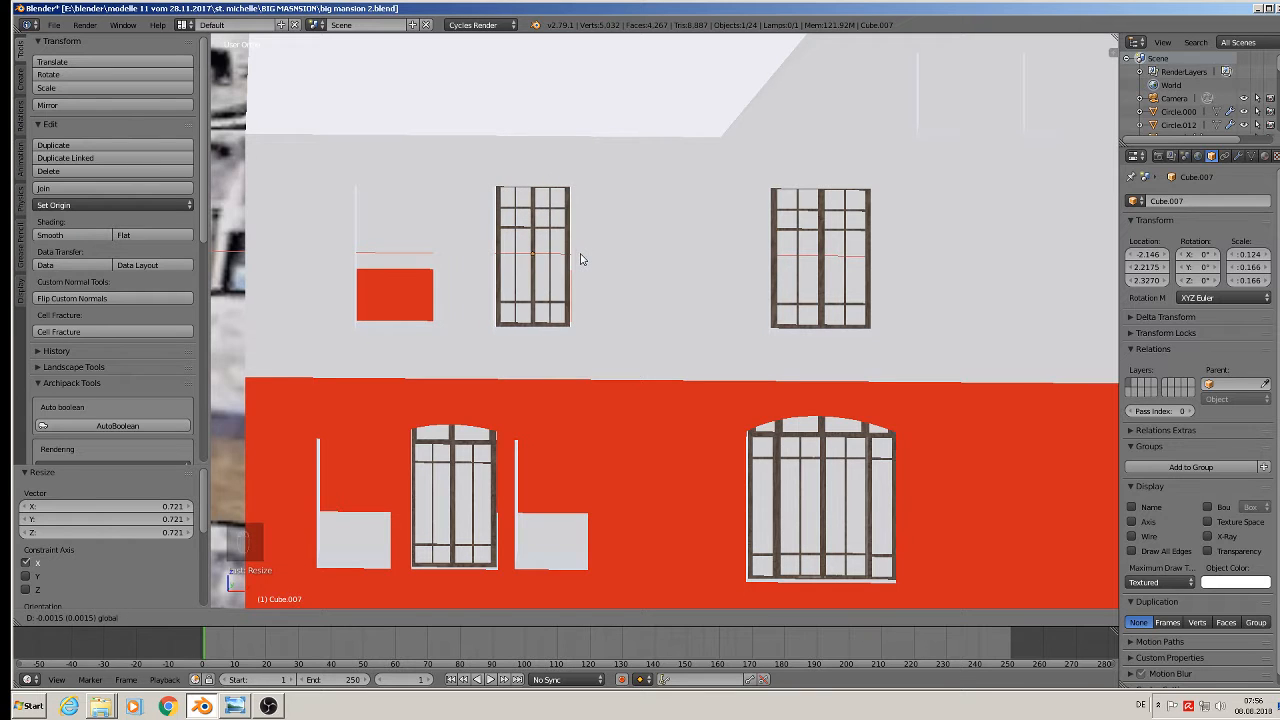
key("s")
key("x")
left_click(677, 297)
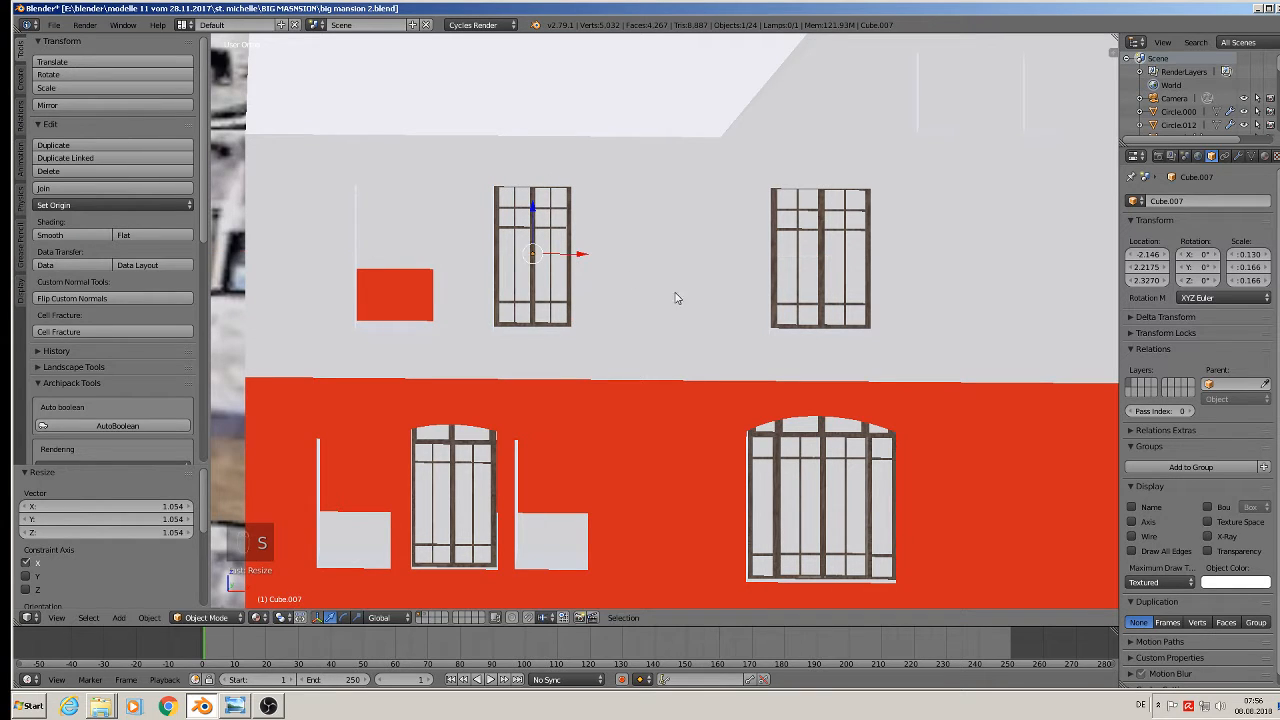
Duplicate the narrow window along negative X toward the remaining empty opening on the upper floor
key("shift+d")
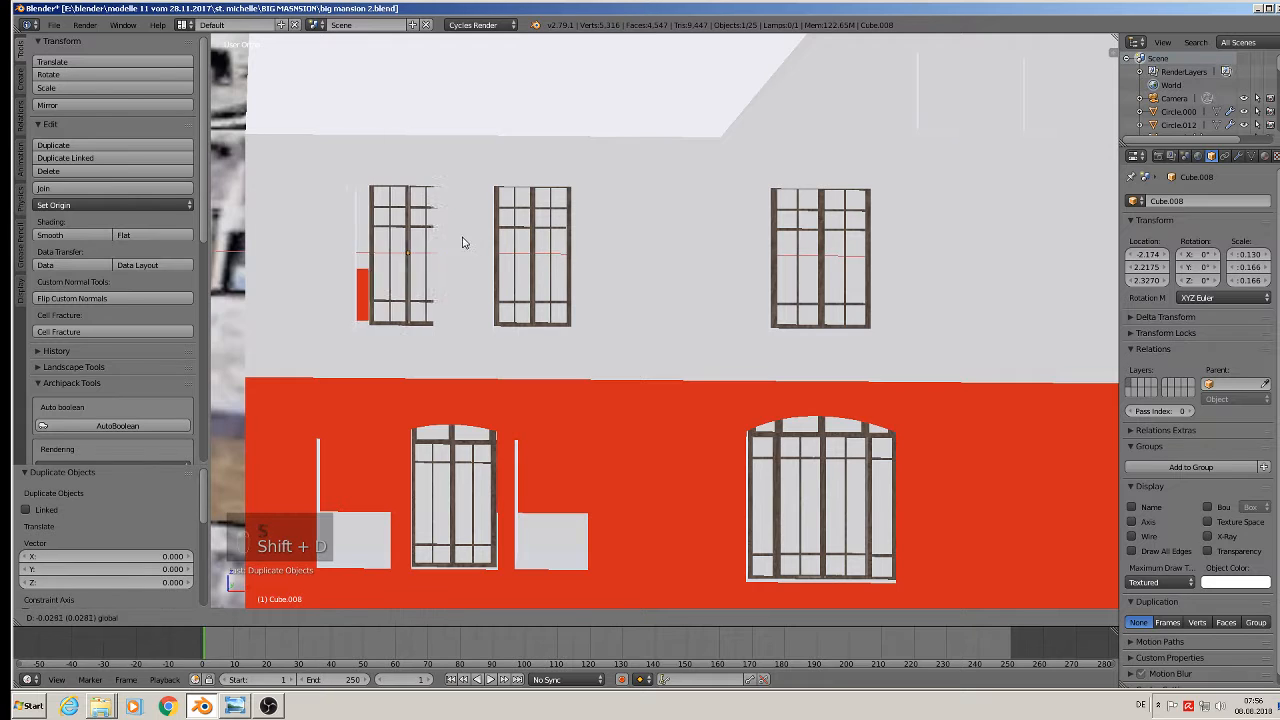
Place the duplicated window in the upper floor's leftmost opening and scale it by 1.019 along X to fit
left_click(451, 242)
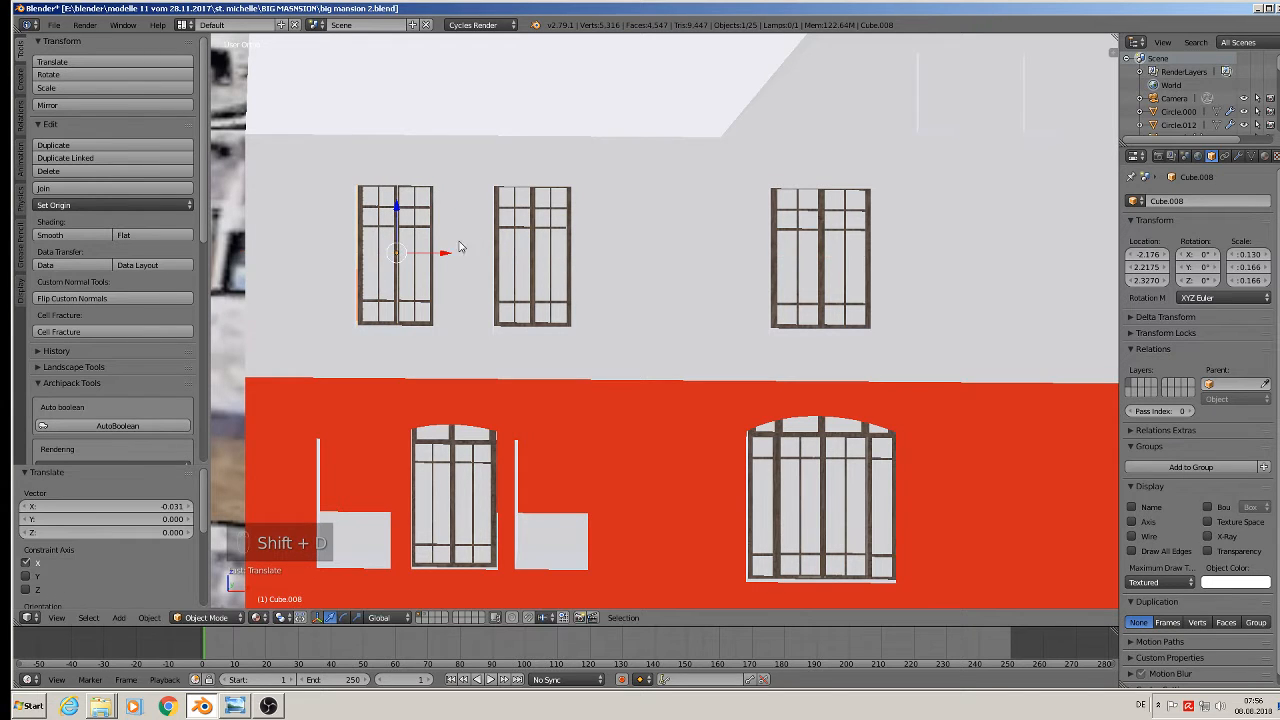
key("s")
key("x")
left_click(459, 265)
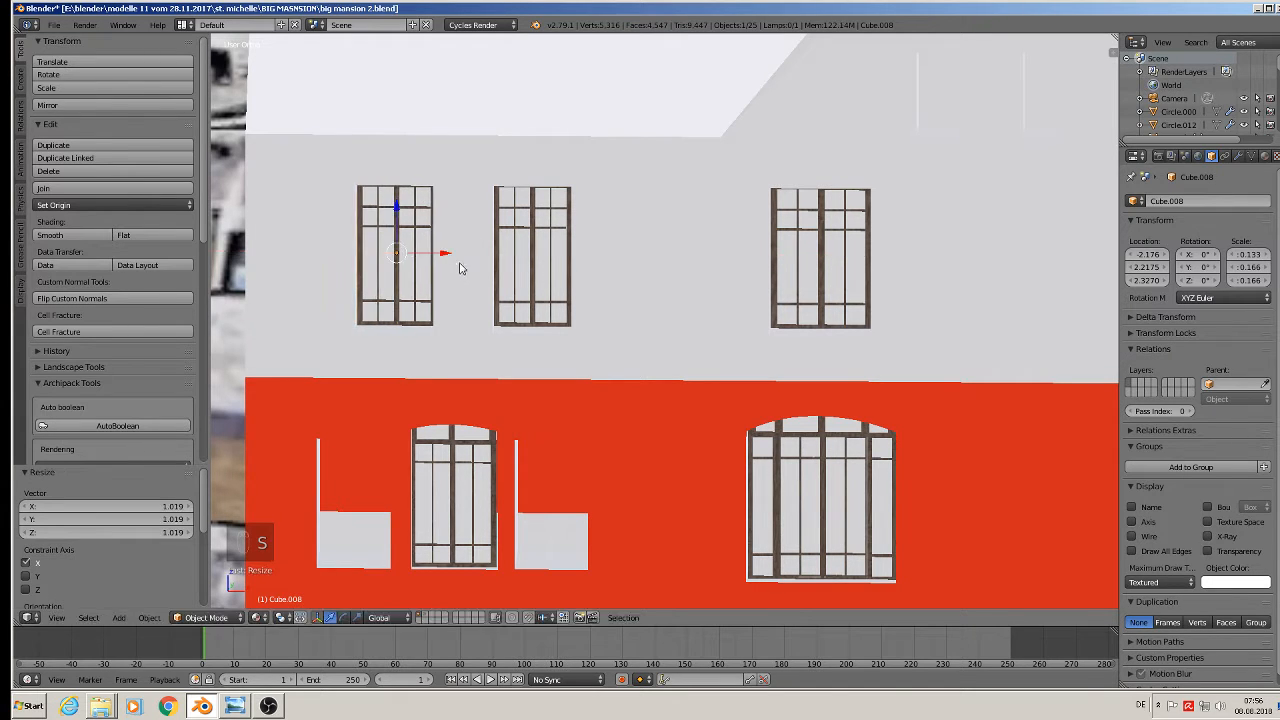
left_click_drag(442, 253, 442, 253)
scroll(455, 258, "down", 2)
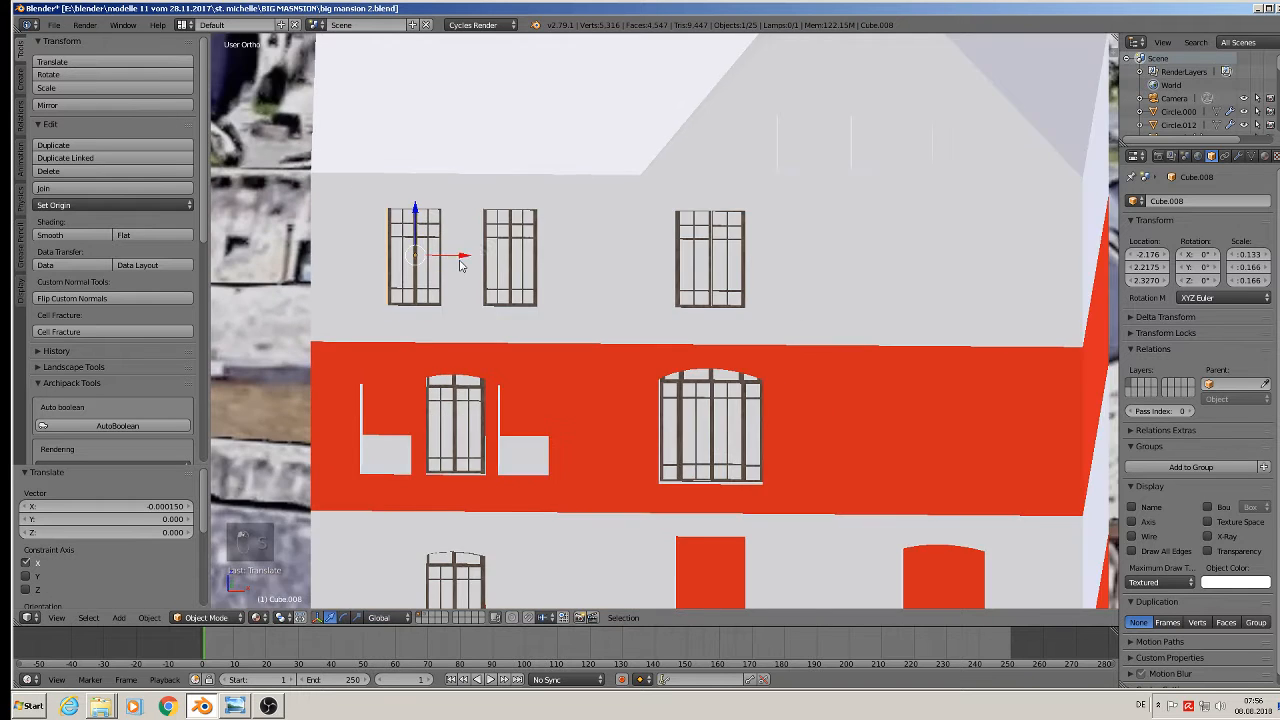
Duplicate the upper-left window and move the copy down about 0.056 and sideways about -0.009 into the red storey's leftmost opening
middle_click_drag(463, 263, 514, 200, "shift")
key("shift+d")
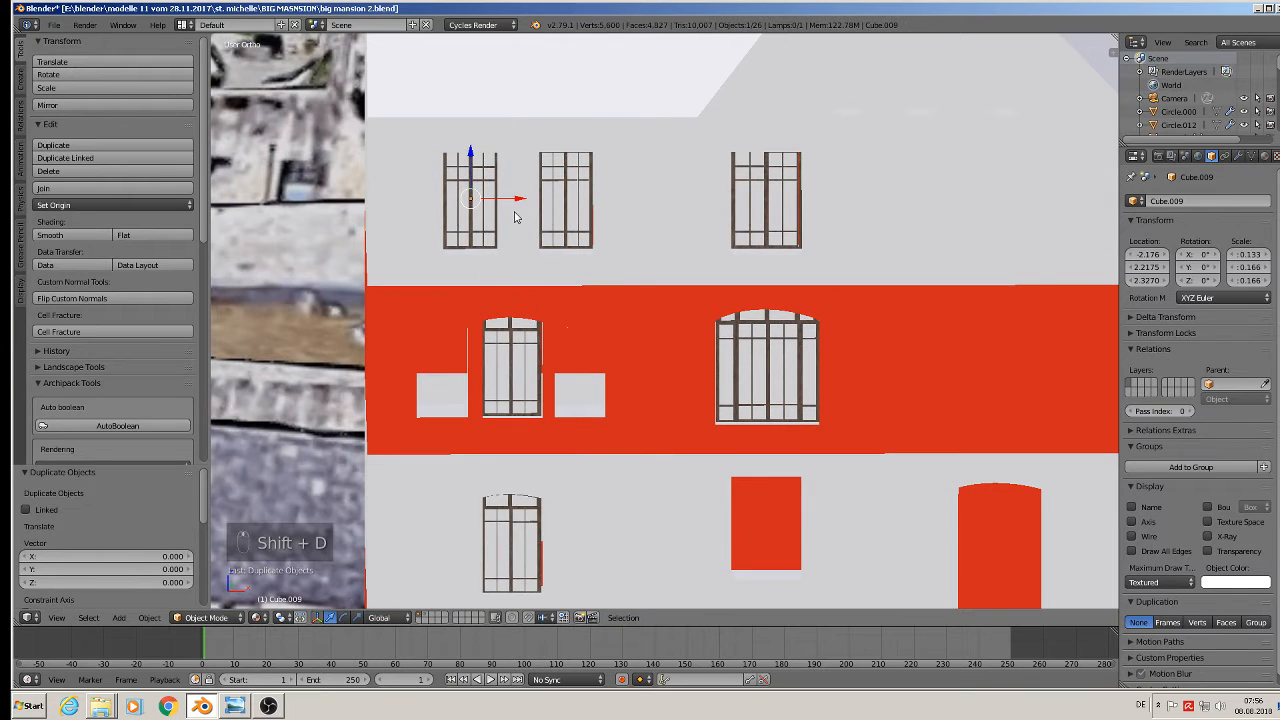
left_click_drag(472, 166, 474, 328)
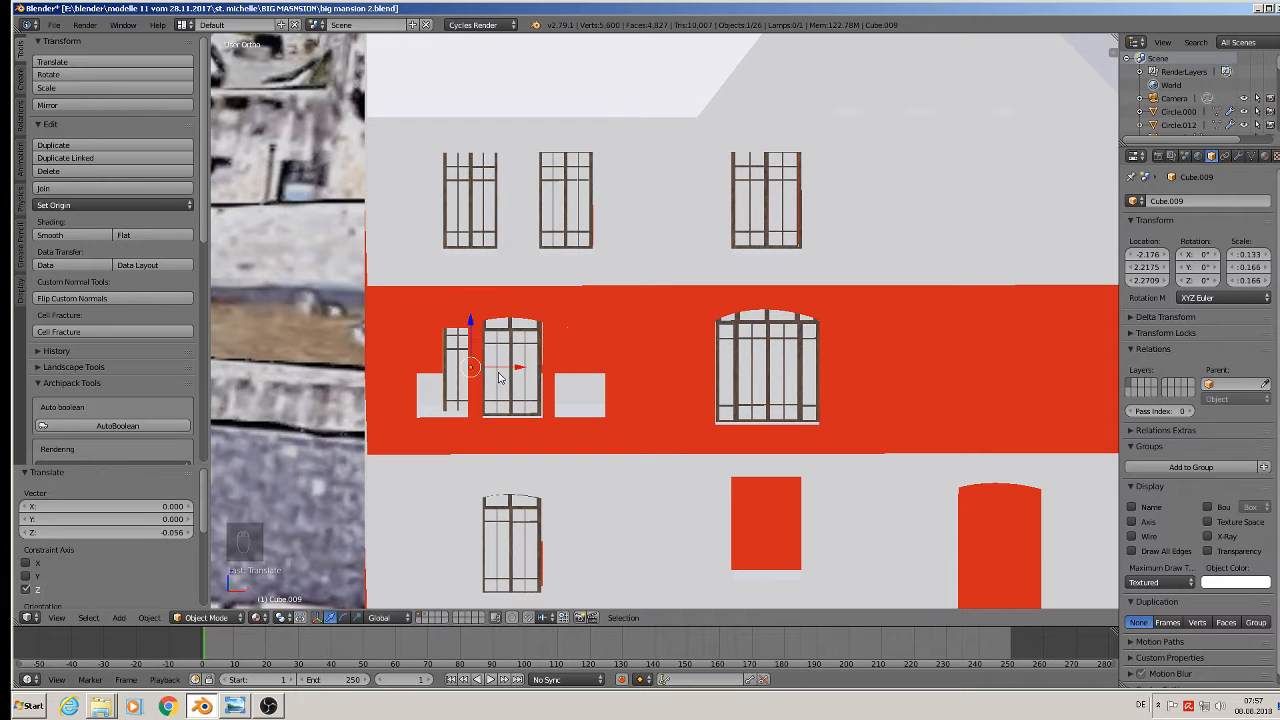
left_click_drag(498, 375, 483, 372)
scroll(470, 355, "up", 4)
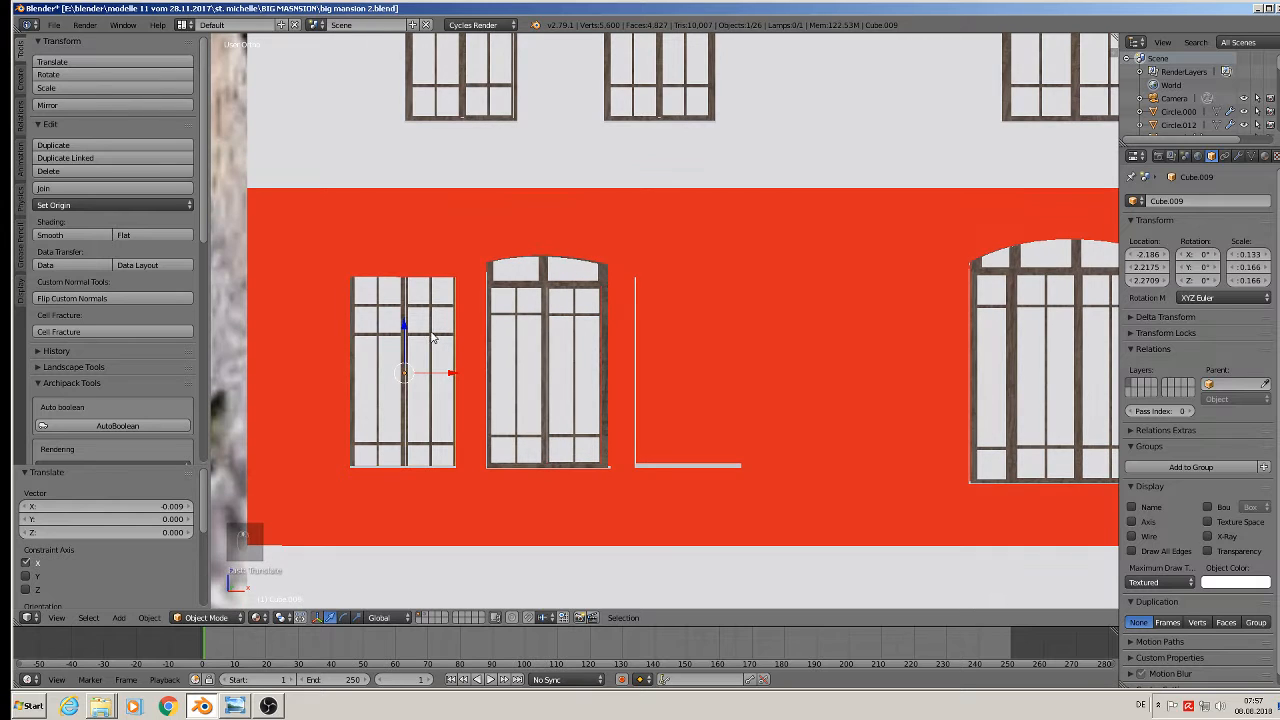
left_click_drag(408, 326, 412, 329)
Examine the street-level photo and aerial reference images for the window design of the mansion's facade
scroll(515, 348, "down", 6)
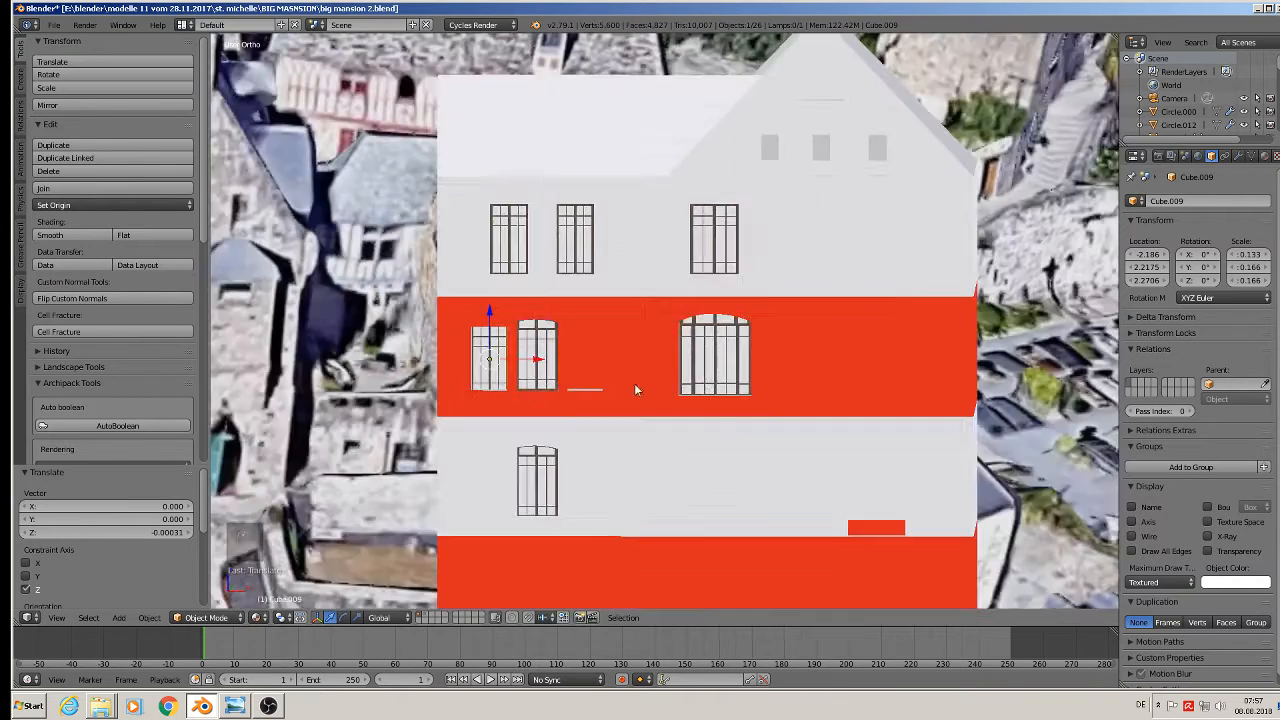
middle_click_drag(989, 412, 592, 286, "shift")
scroll(724, 318, "down", 6)
middle_click_drag(874, 346, 414, 286, "shift")
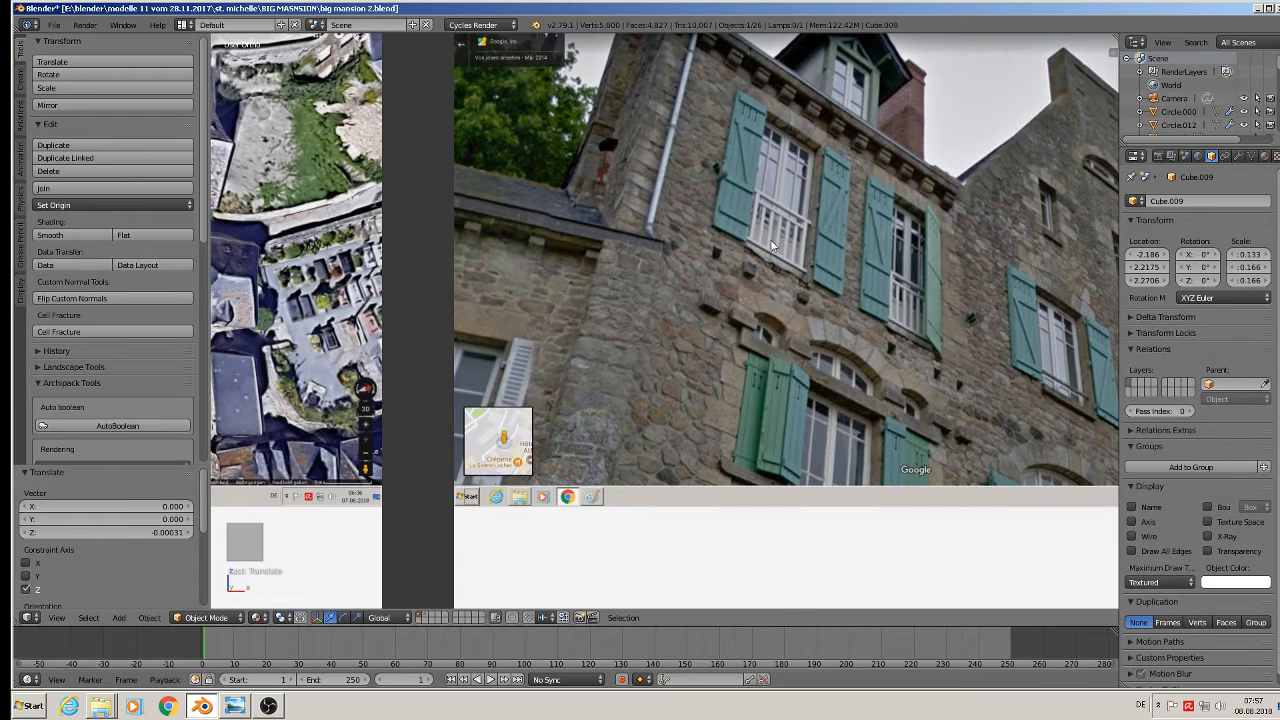
scroll(862, 361, "down", 7)
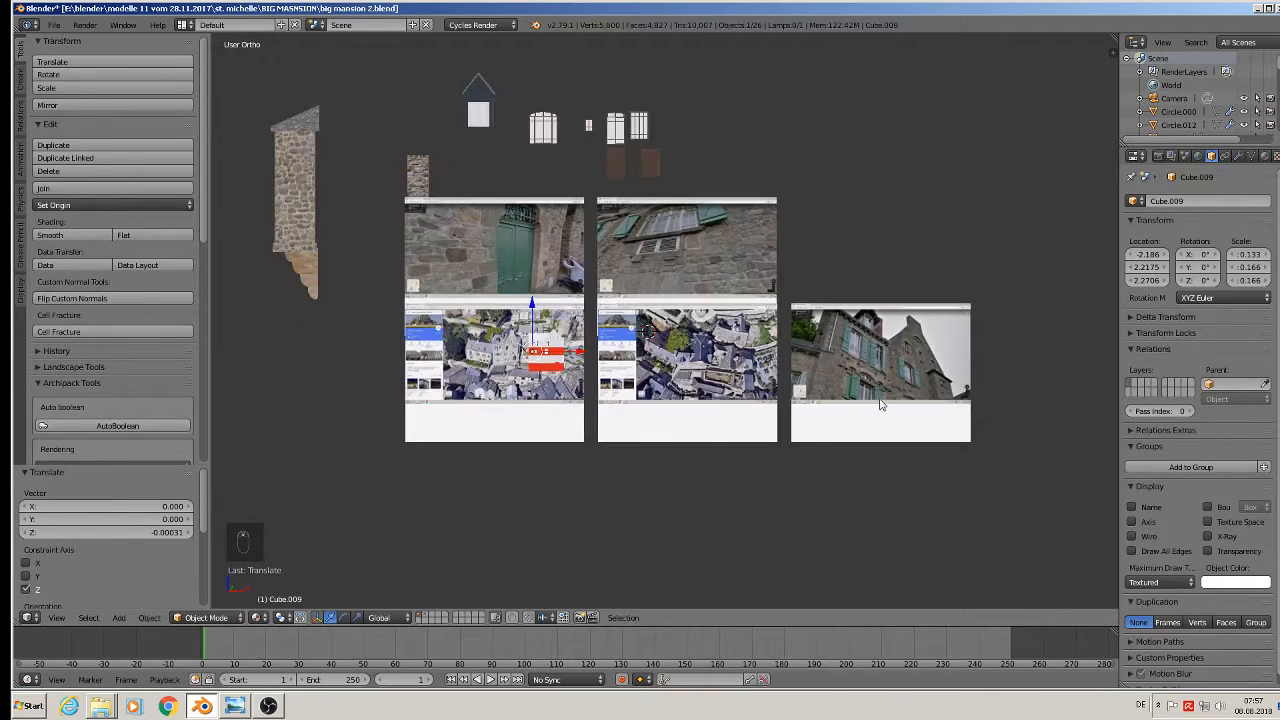
scroll(637, 285, "up", 2)
scroll(638, 281, "up", 2)
middle_click_drag(634, 315, 808, 123, "shift")
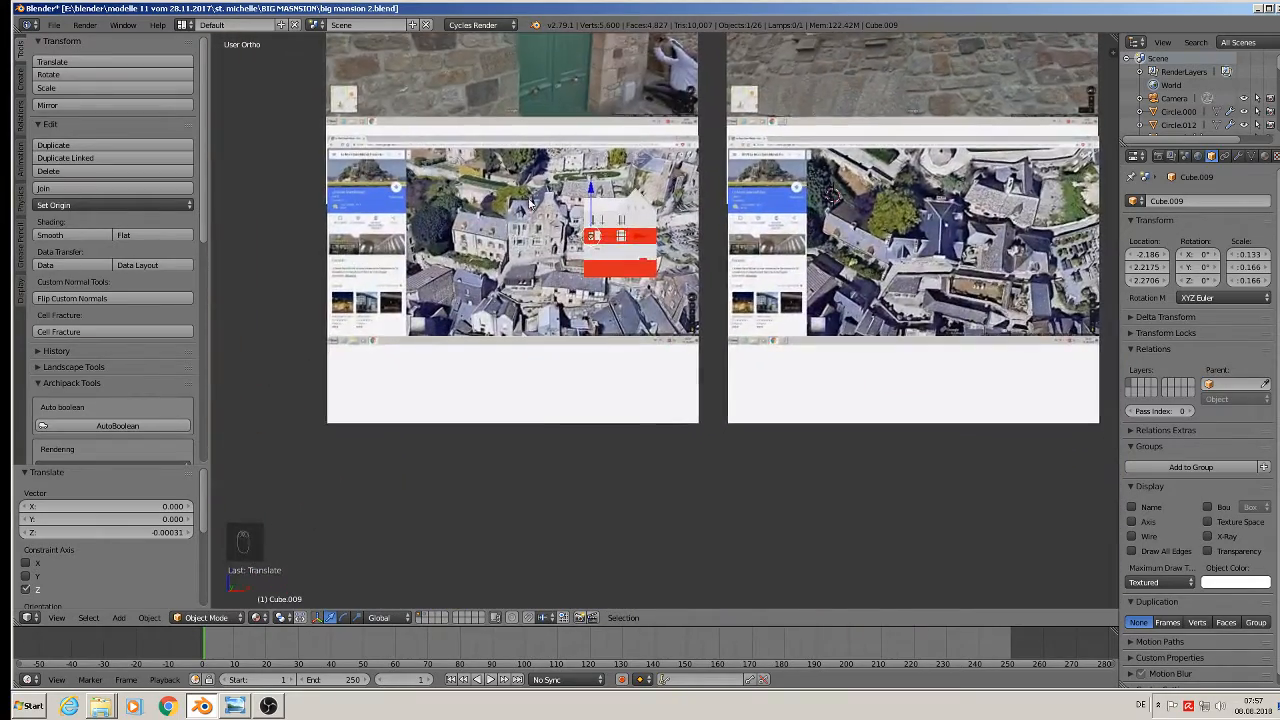
scroll(528, 209, "up", 8)
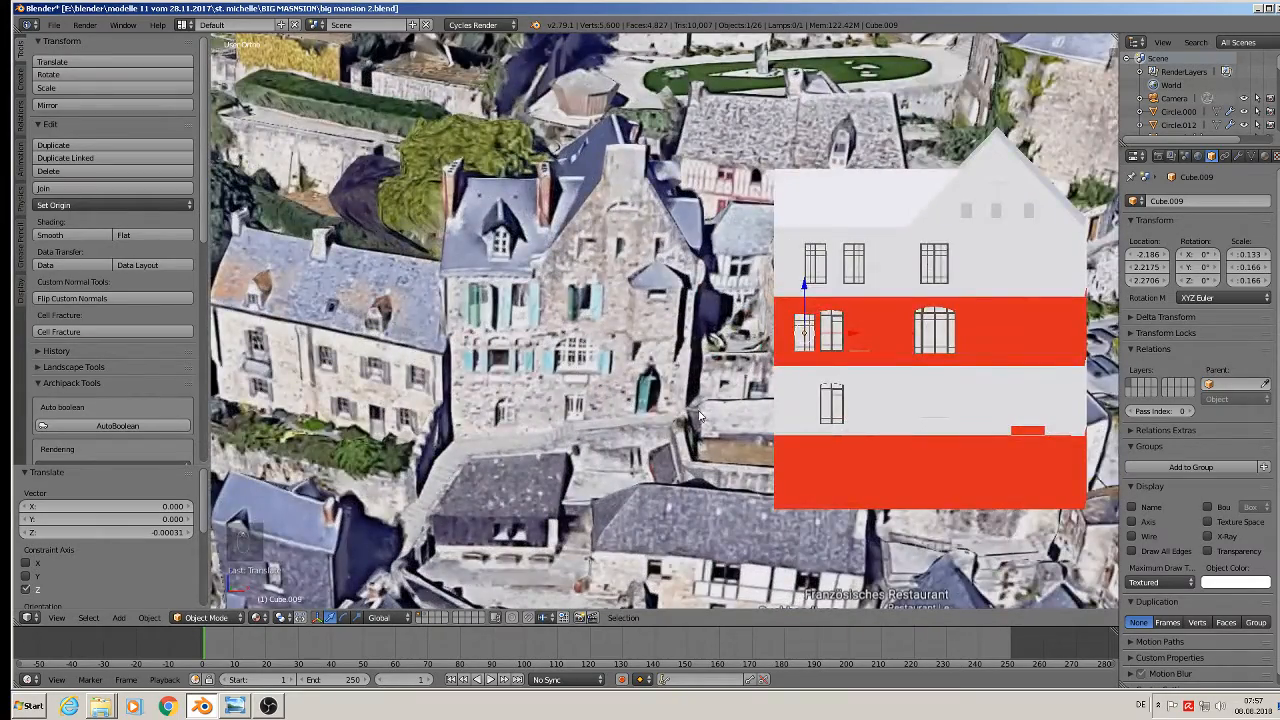
middle_click_drag(700, 416, 420, 355, "shift")
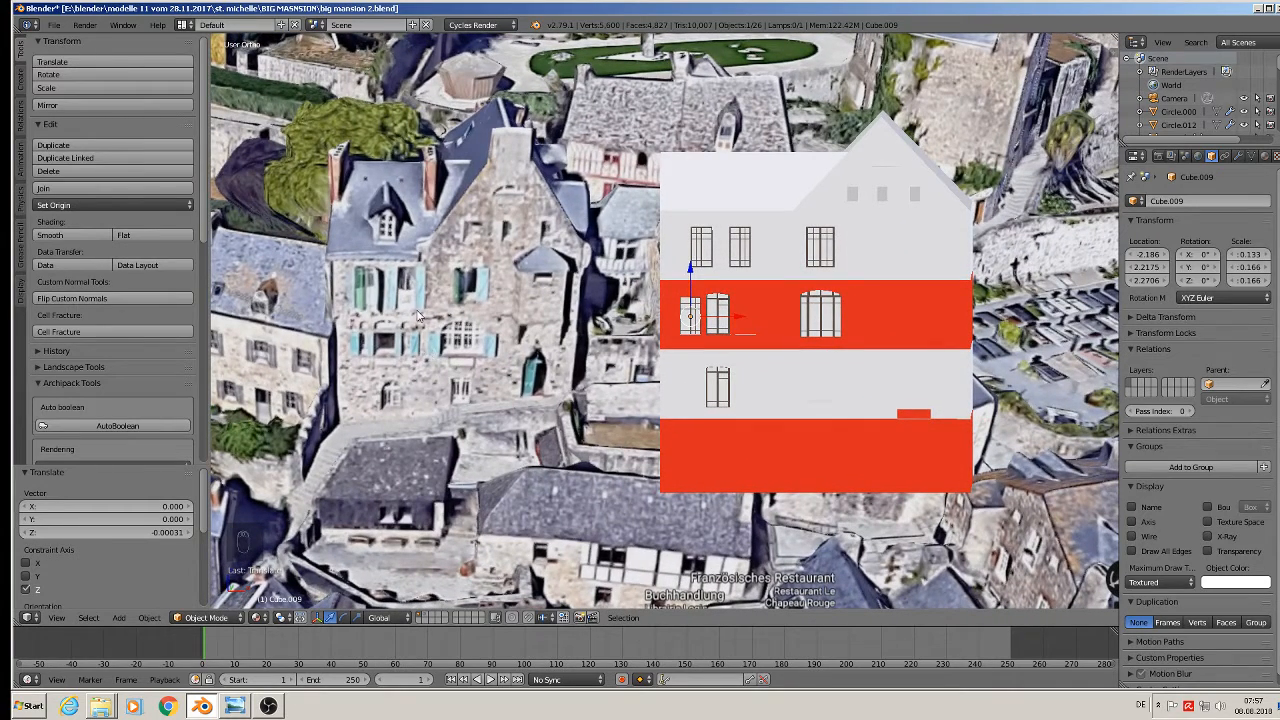
Shorten the upper floor's leftmost window by moving the vertices of its lower pane row and bottom rail up 0.007 along Z
scroll(723, 277, "up", 8)
right_click(651, 241)
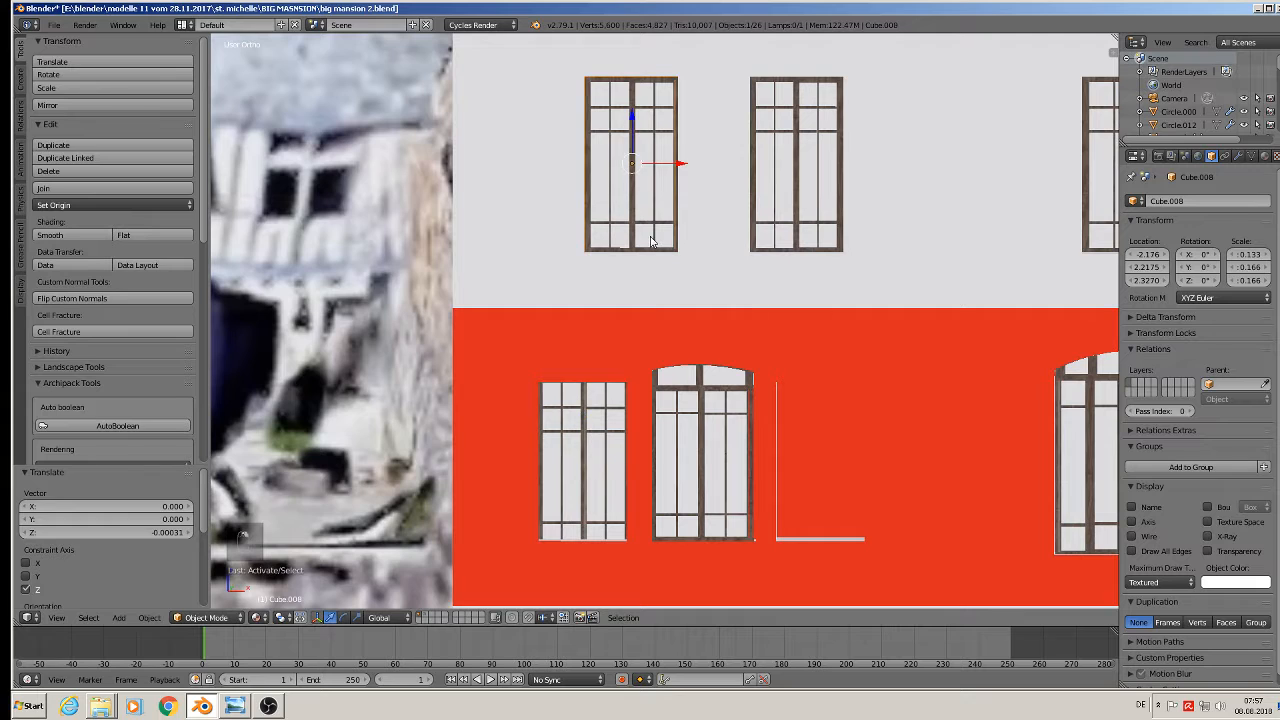
key("Tab")
key("a")
key("a")
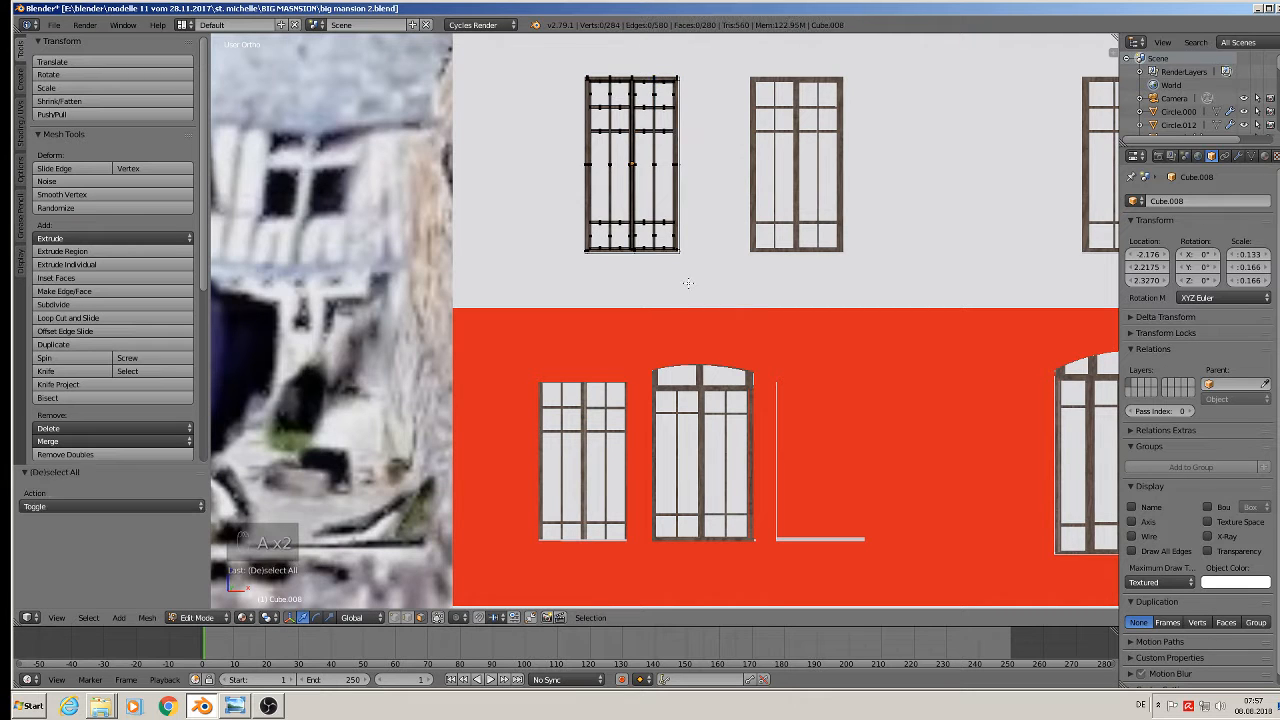
key("b")
left_click_drag(701, 258, 557, 209)
key("g")
key("z")
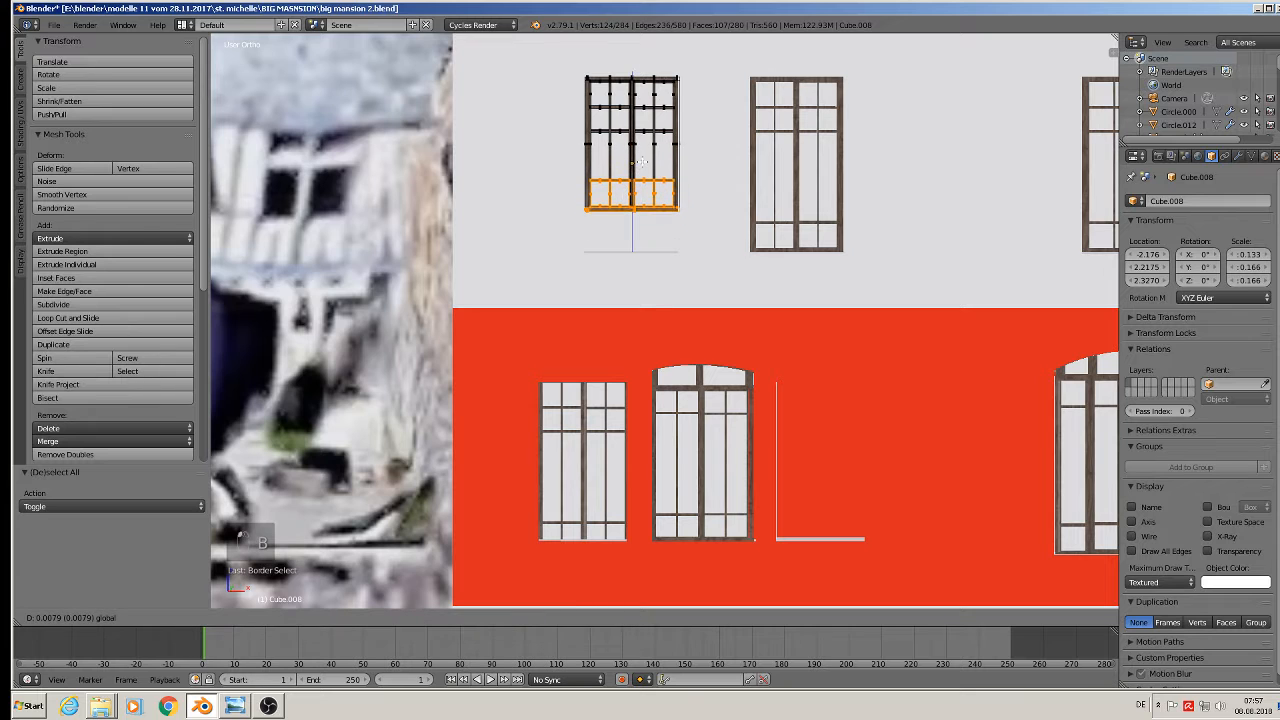
left_click(648, 203)
Extrude the bottom faces of the shortened window frame down about 0.006 to form a solid wooden panel filling the opening
scroll(648, 203, "up", 6)
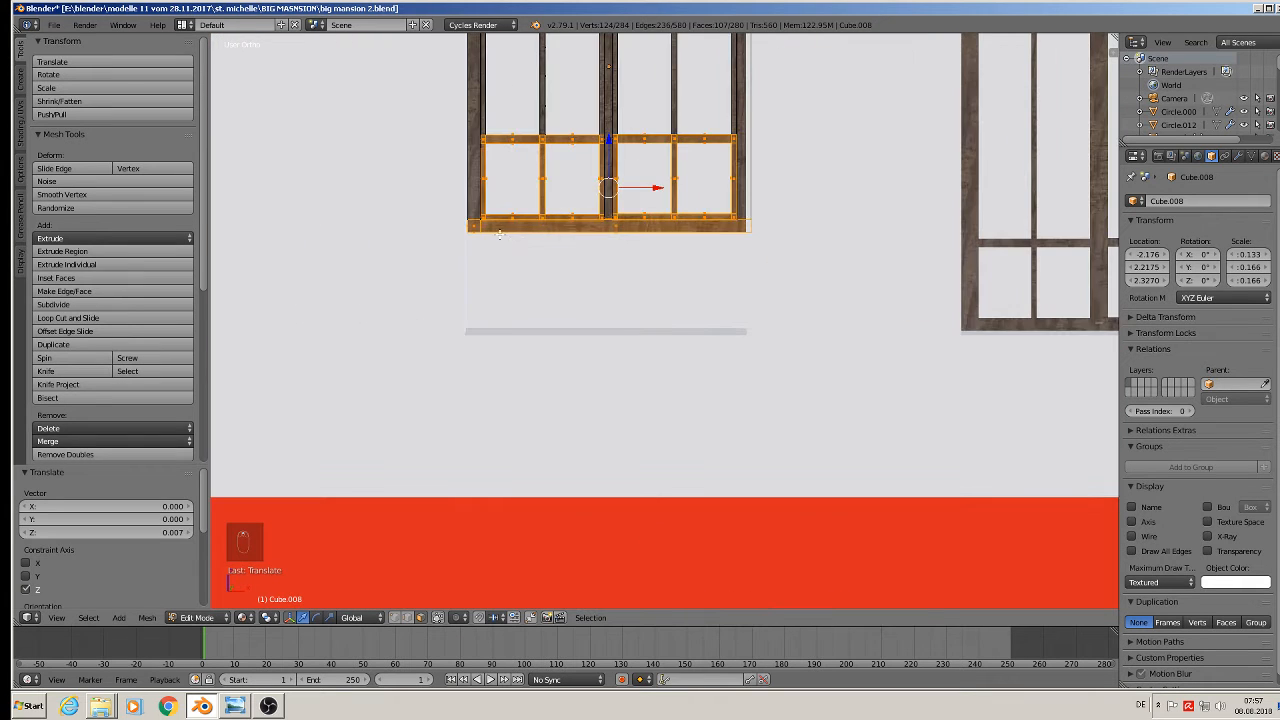
middle_click_drag(600, 225, 494, 233)
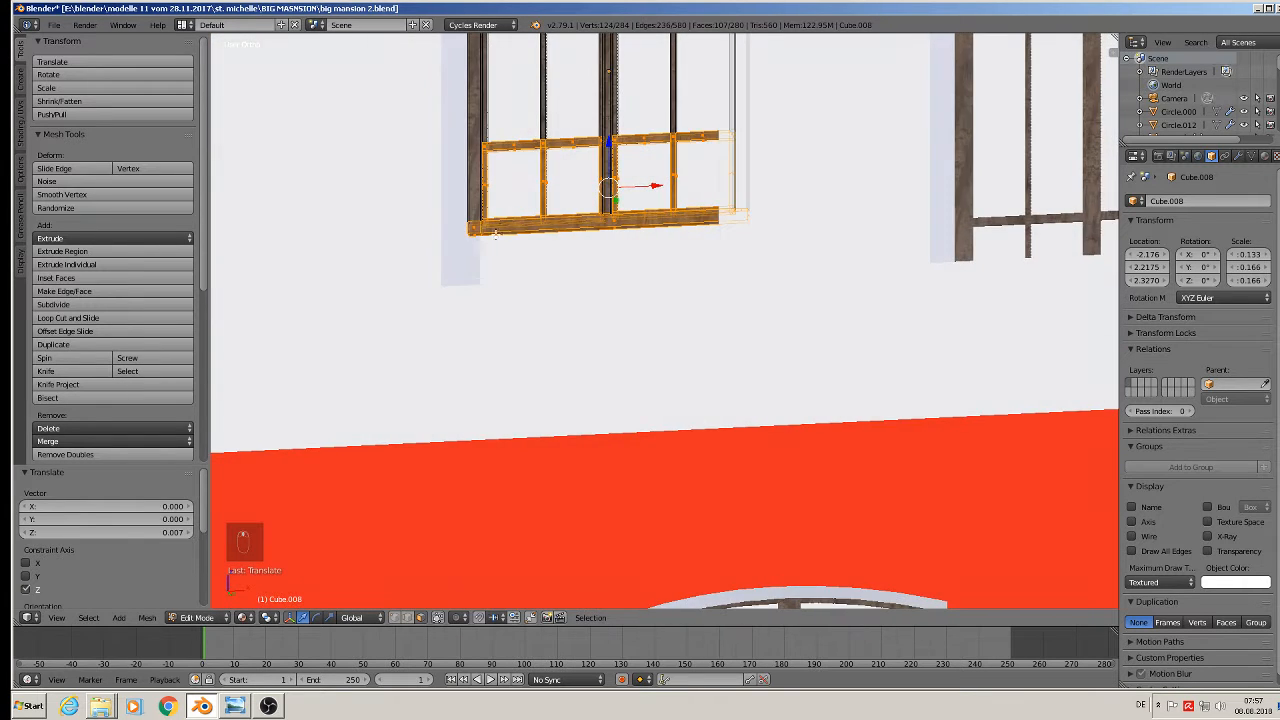
left_click(437, 618)
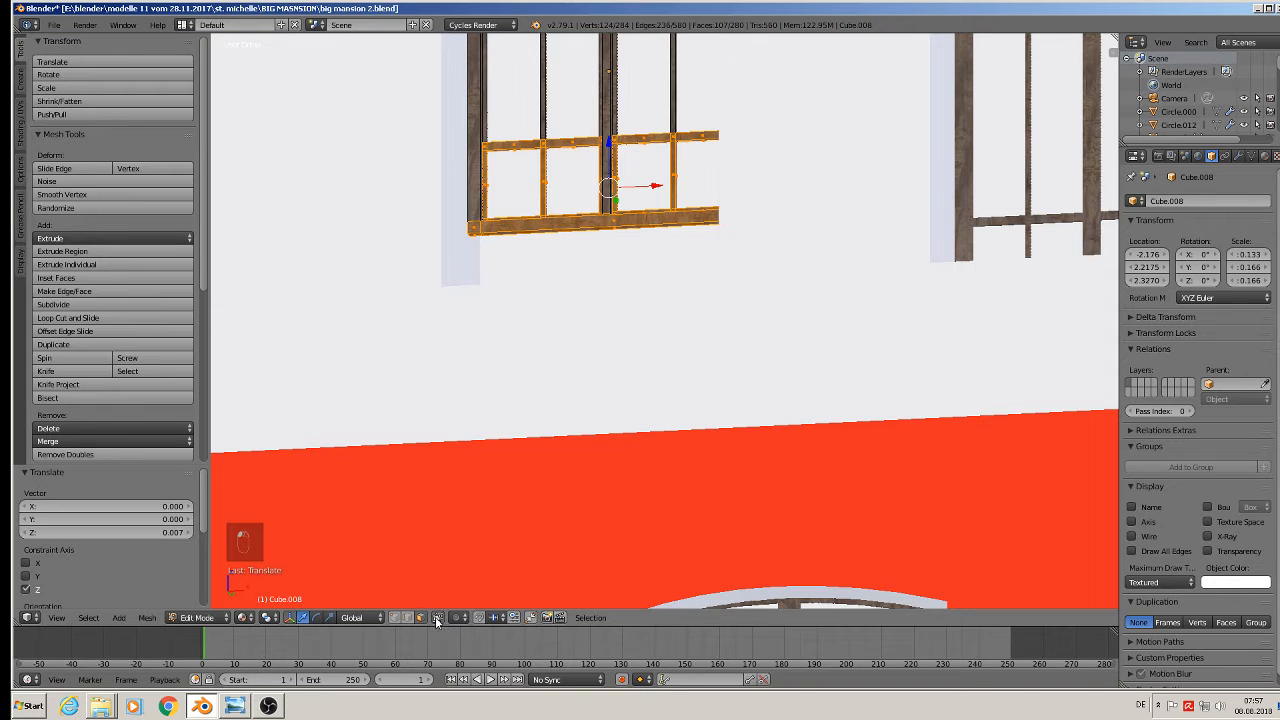
right_click(470, 234)
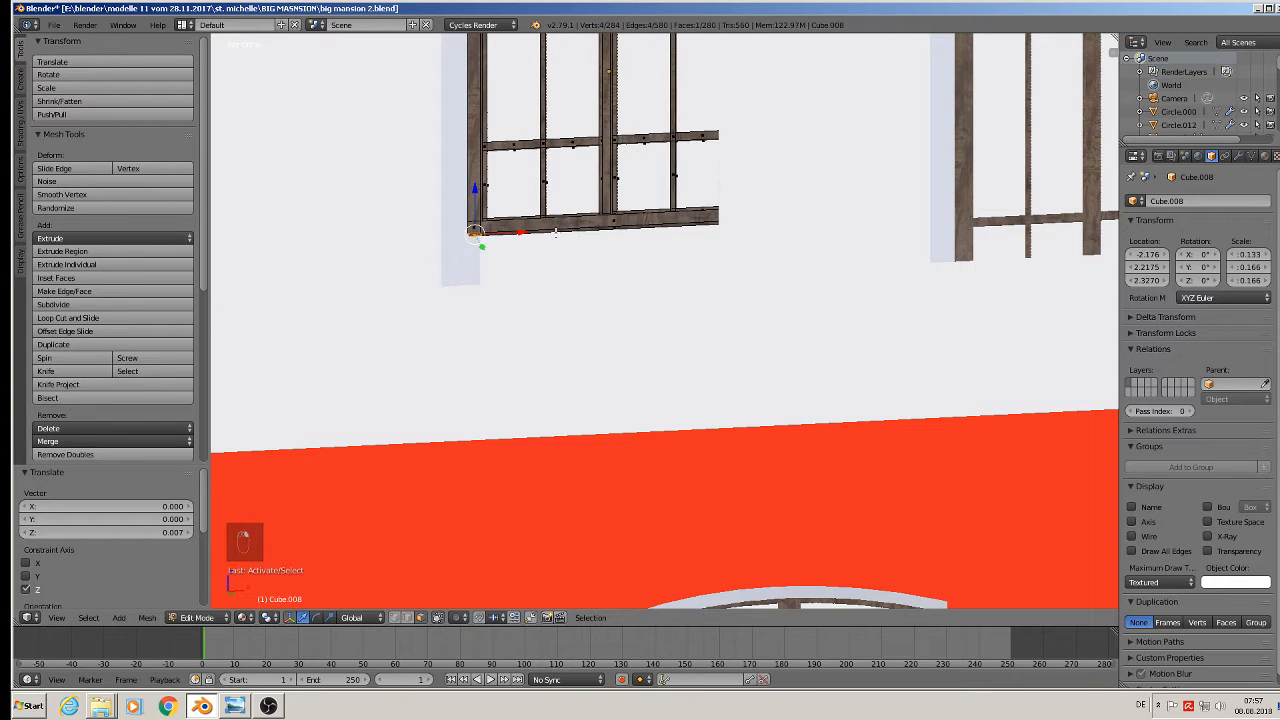
right_click(619, 228, "shift")
middle_click_drag(619, 229, 654, 354)
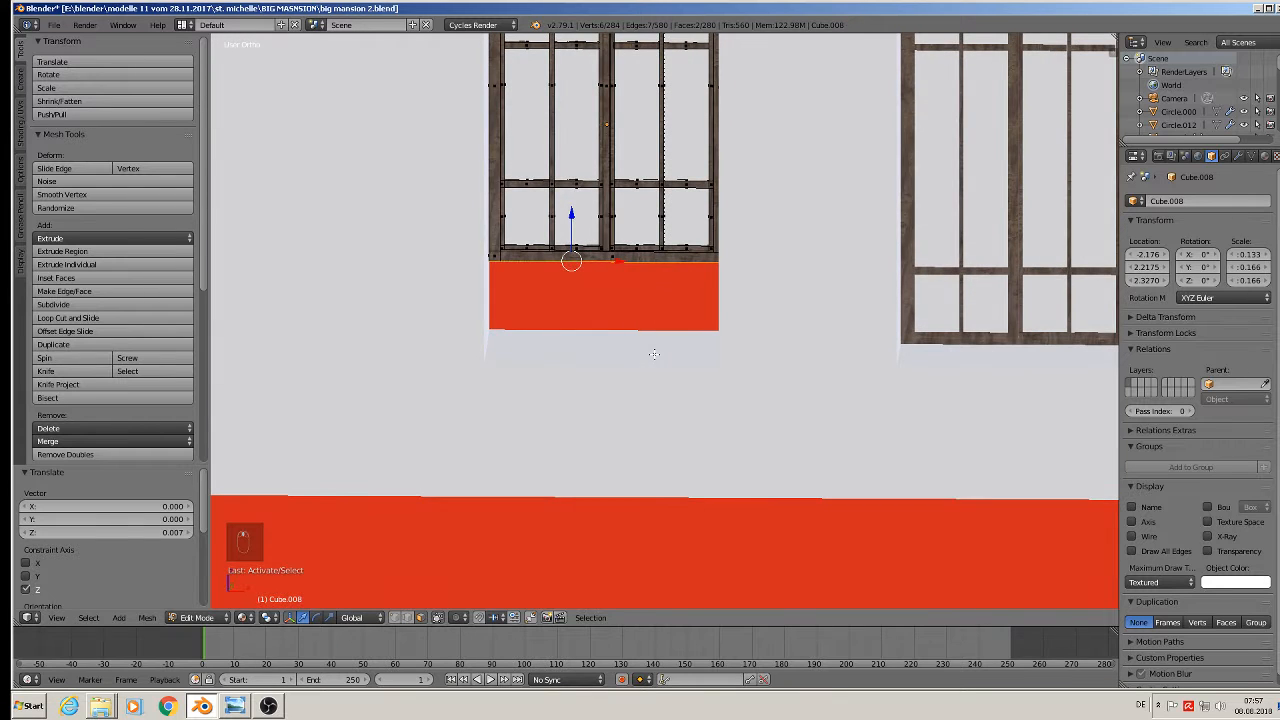
key("e")
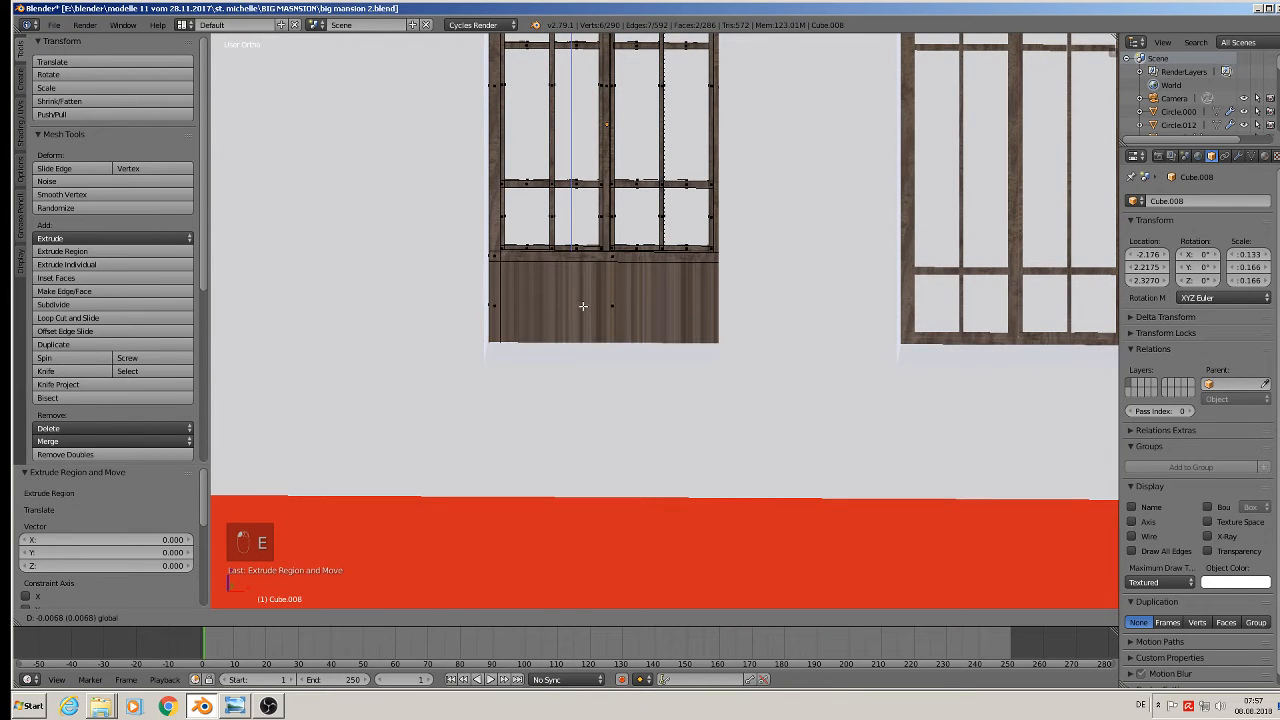
left_click(583, 303)
key("Tab")
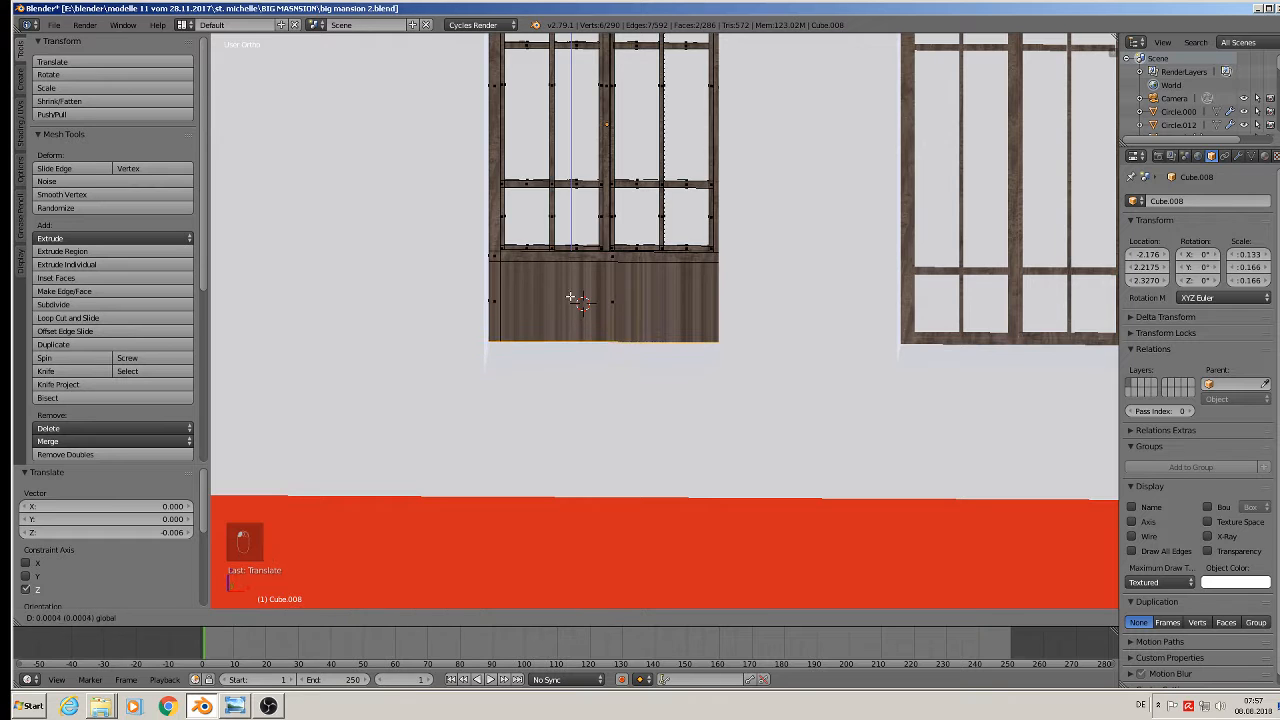
Replace the upper floor's second window with a duplicate of the panelled window, moved 0.031 along X
scroll(571, 302, "down", 6)
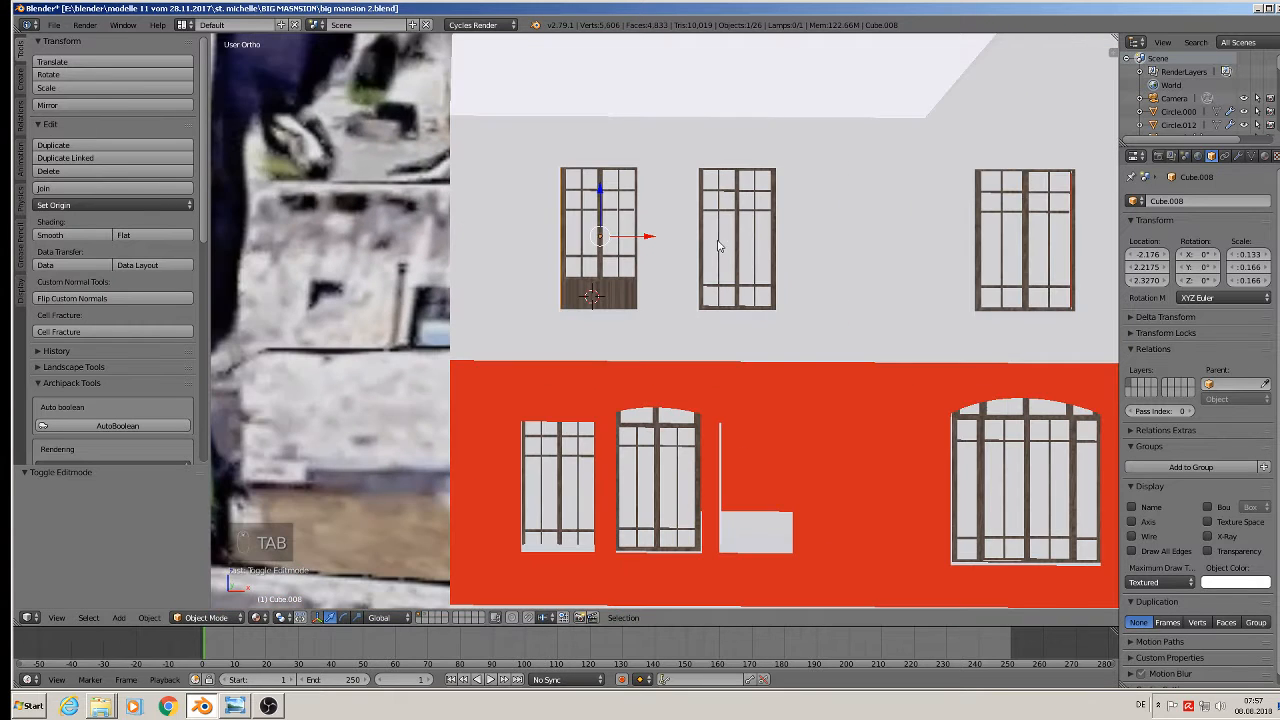
right_click(720, 243)
key("x")
left_click(765, 231)
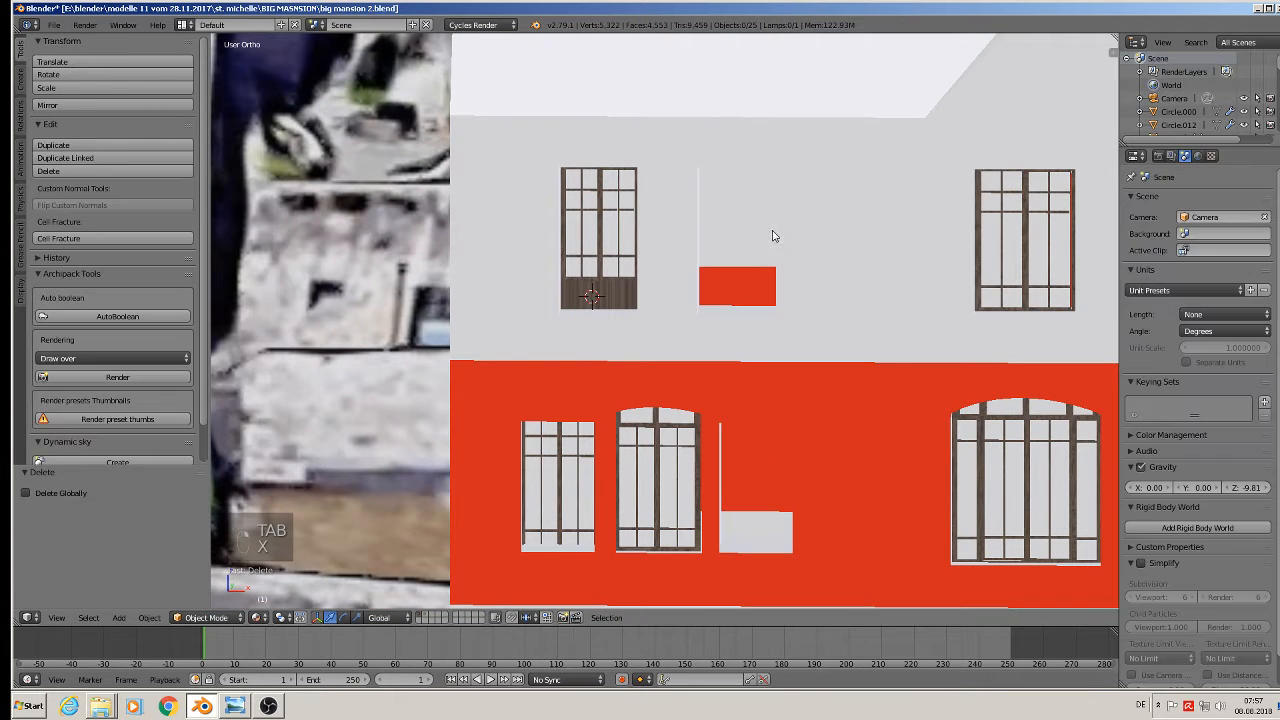
right_click(600, 233)
key("shift+d")
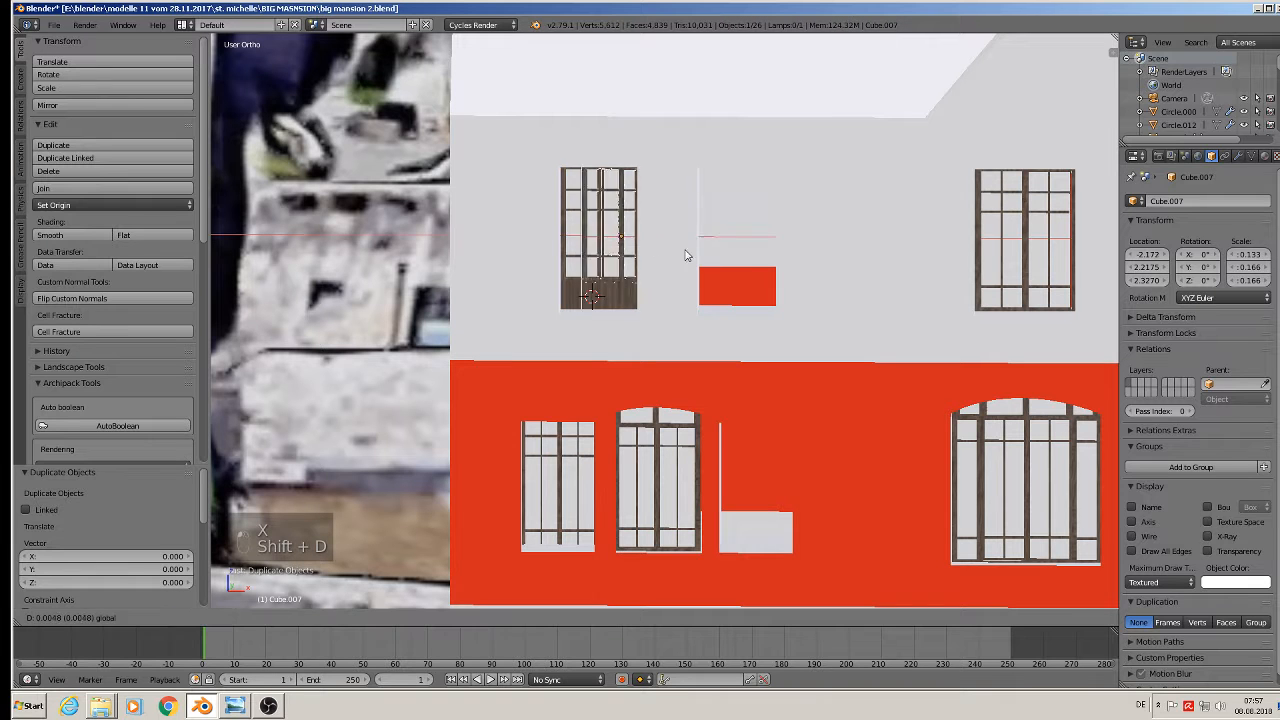
left_click(787, 278)
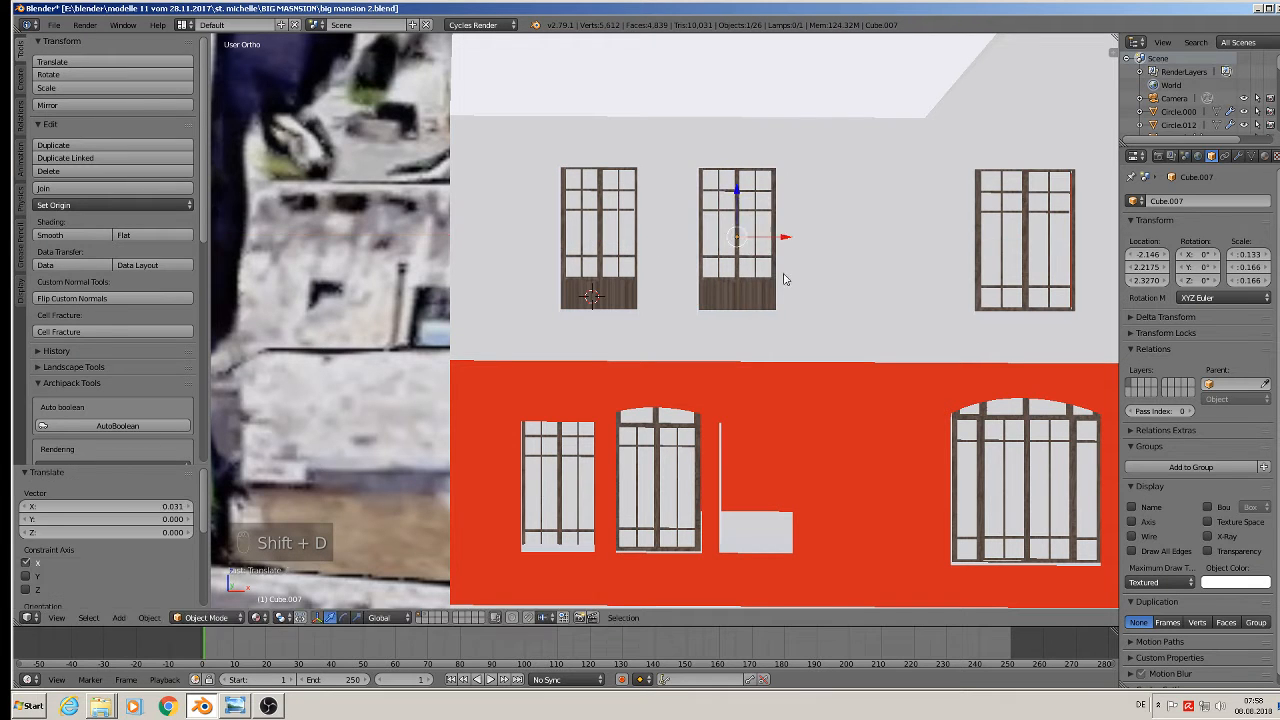
Scale the red storey's leftmost window by 0.858 along Z to reduce its height
scroll(786, 279, "down", 3)
scroll(695, 369, "up", 2)
middle_click_drag(695, 369, 713, 280, "shift")
scroll(714, 279, "up", 1)
right_click(620, 362)
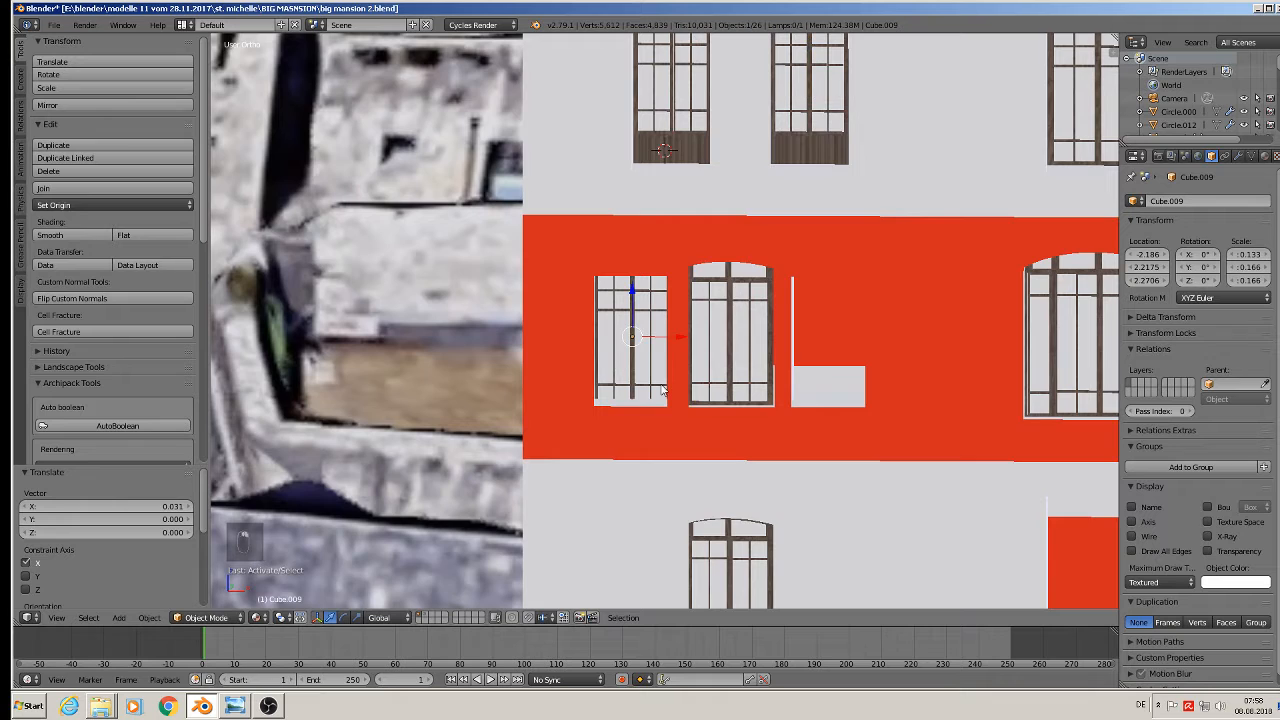
scroll(667, 391, "up", 3)
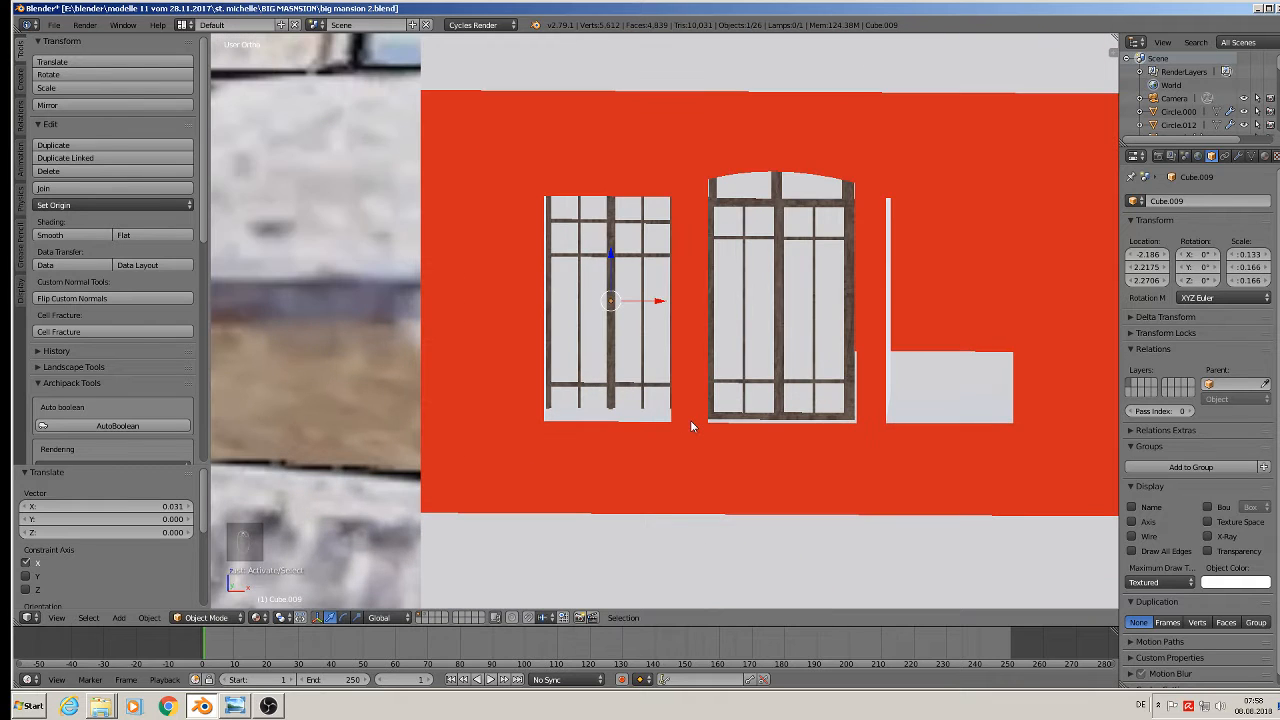
key("s")
key("z")
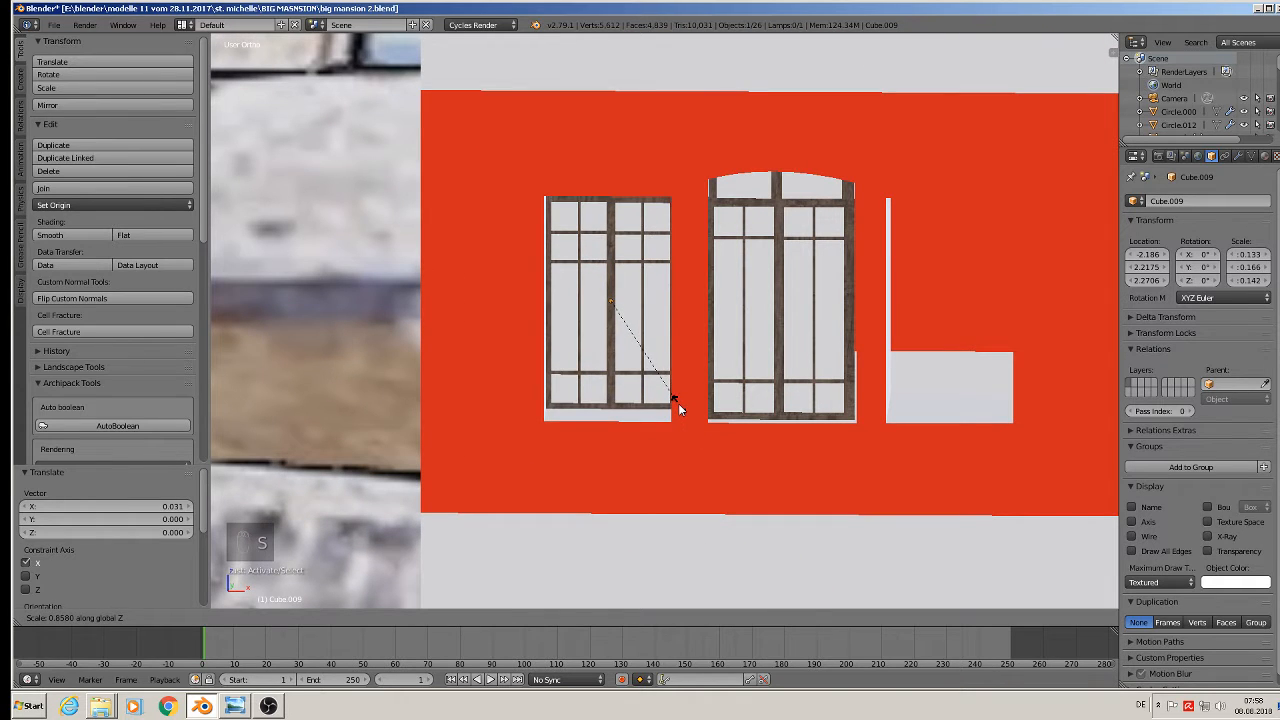
left_click(679, 405)
Centre that window in its opening, then scale it by 0.943 overall and by 1.127 along Z to fit
middle_click_drag(679, 405, 667, 375)
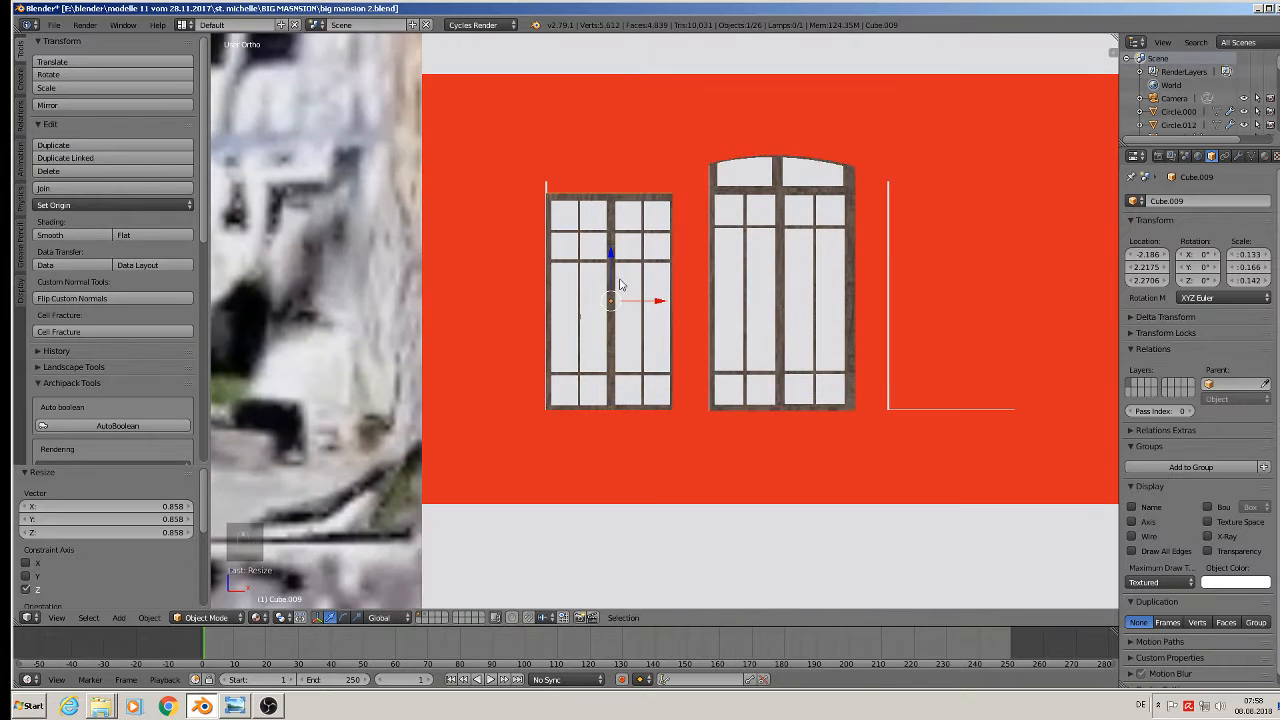
left_click_drag(608, 264, 607, 271)
left_click_drag(604, 263, 656, 294)
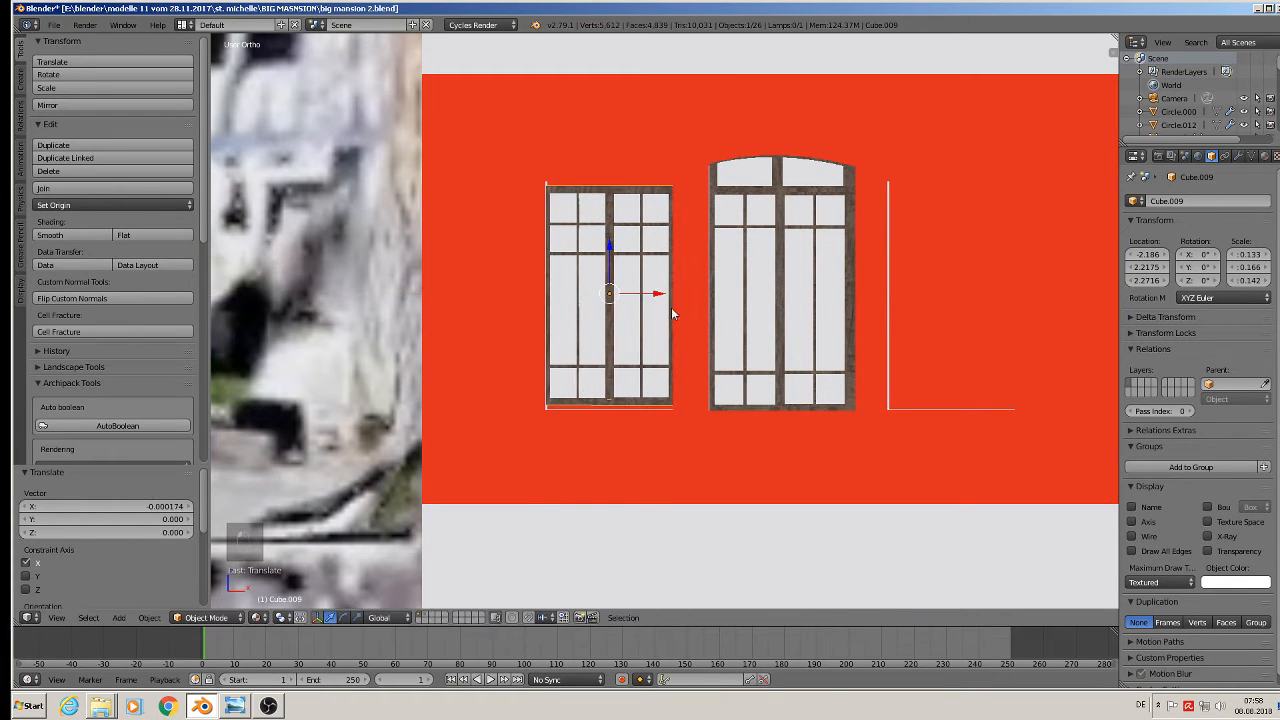
key("s")
key("s")
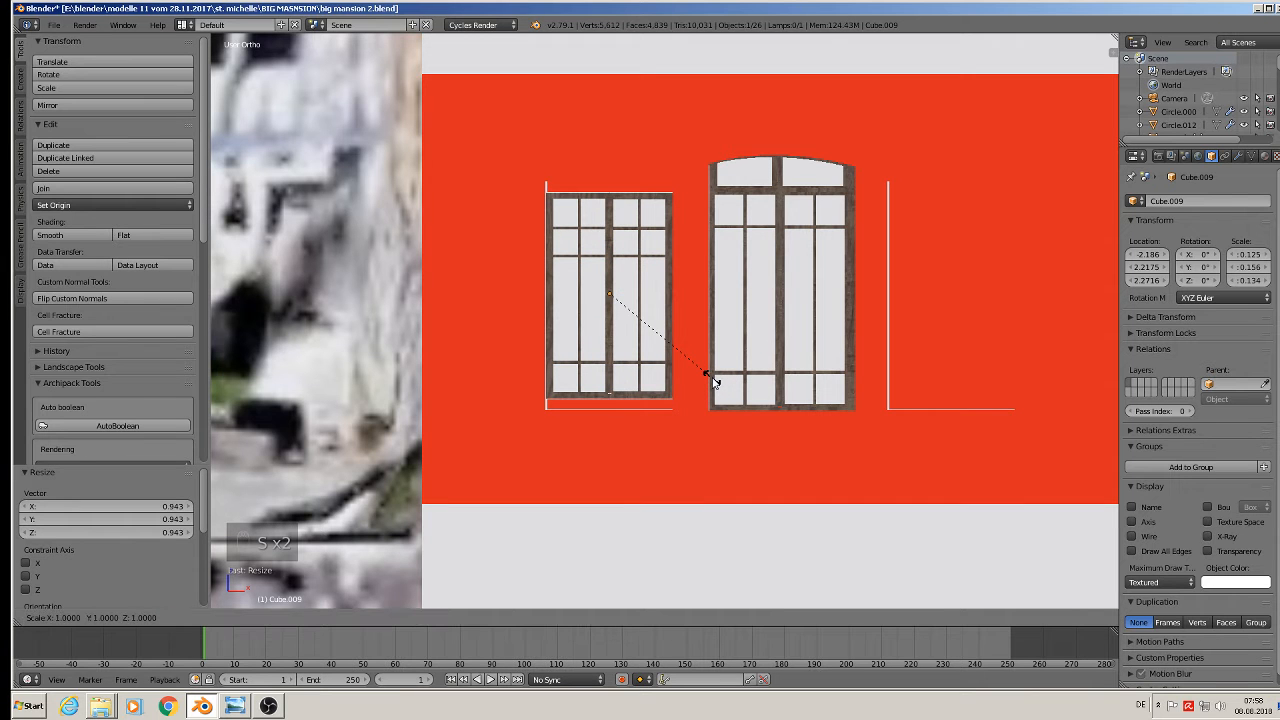
key("z")
left_click(710, 389)
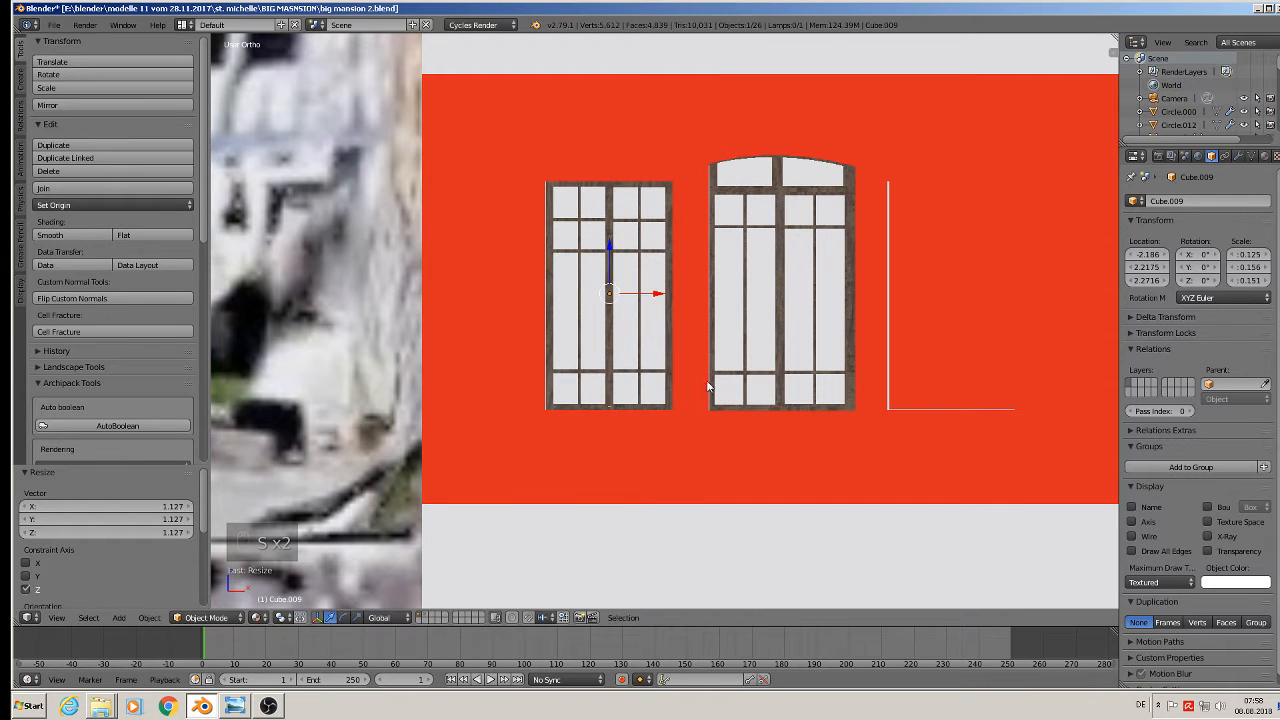
Adjust the depth of the red storey's windows and duplicate the rectangular one 0.044 along X into the empty opening beside the arched window
scroll(708, 388, "down", 1)
mouse_move(708, 388)
middle_mouse_down()
mouse_move(691, 407)
mouse_move(698, 397)
middle_mouse_up()
scroll(691, 407, "down", 1)
right_click(758, 358)
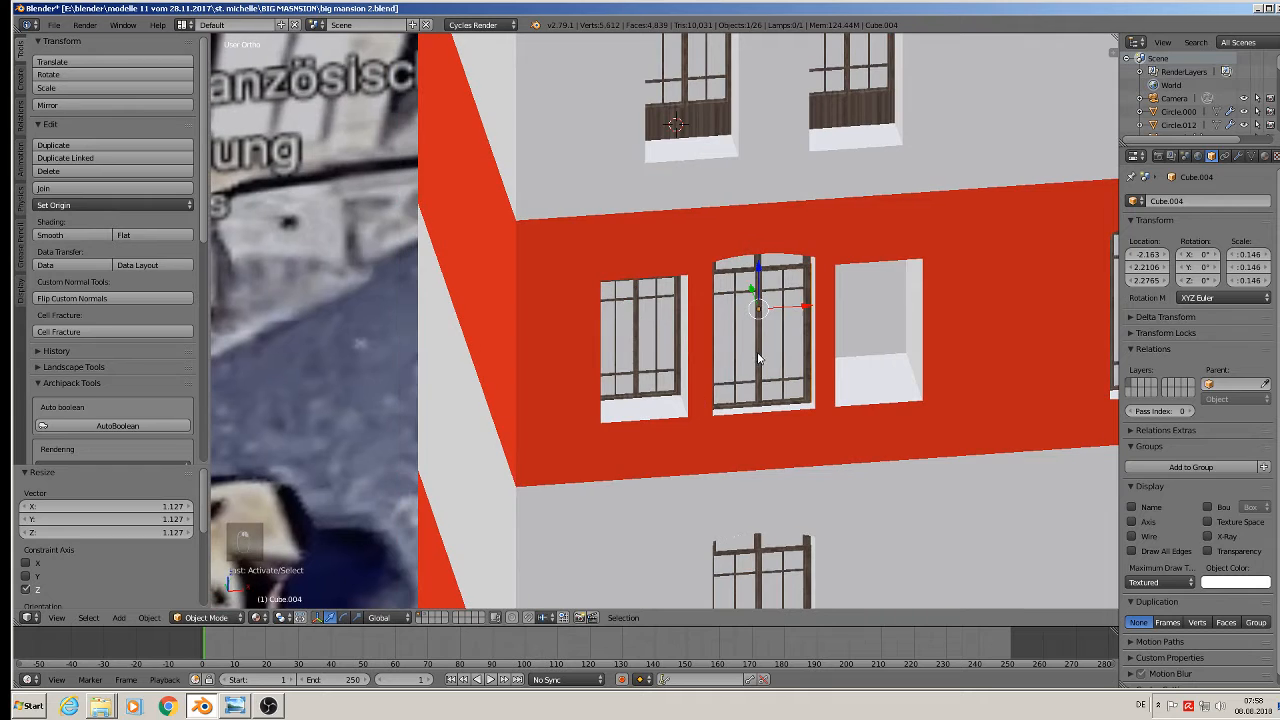
left_click_drag(749, 290, 917, 323)
key("shift+d")
scroll(917, 323, "down", 2)
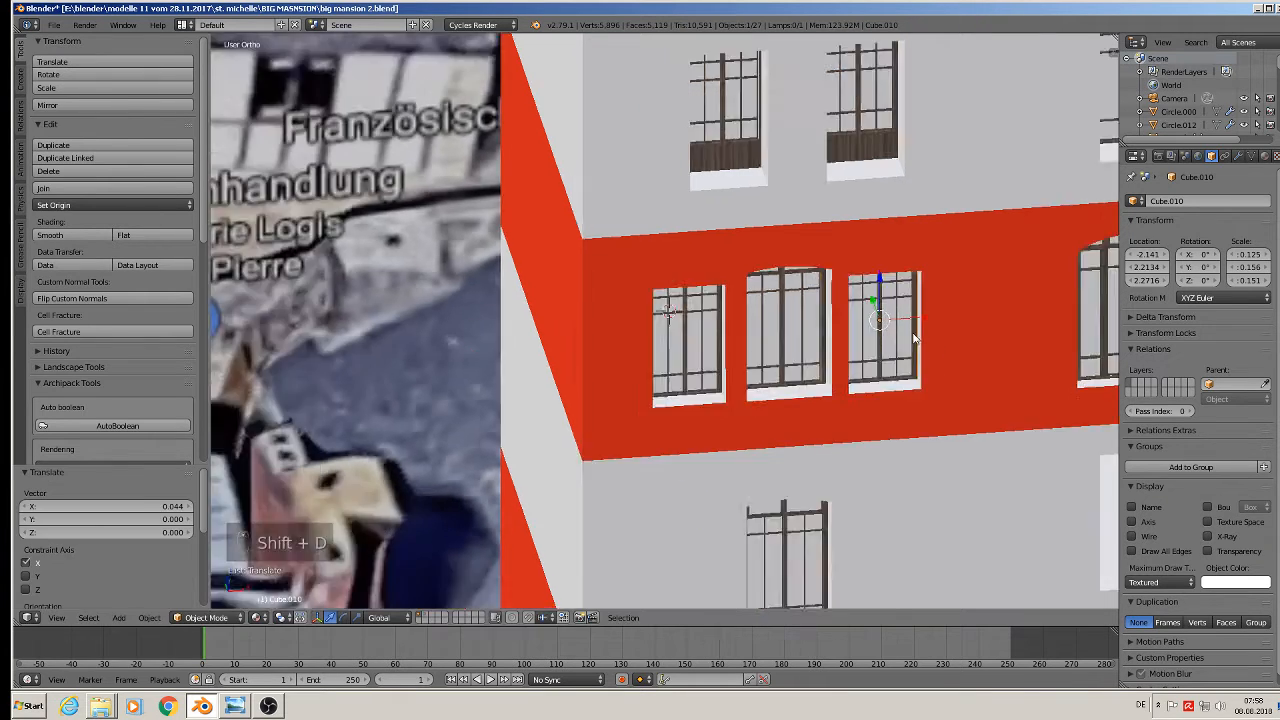
Duplicate the rectangular window beside the red storey's small arched window and move the copy 0.066 along X
middle_click_drag(915, 325, 700, 310)
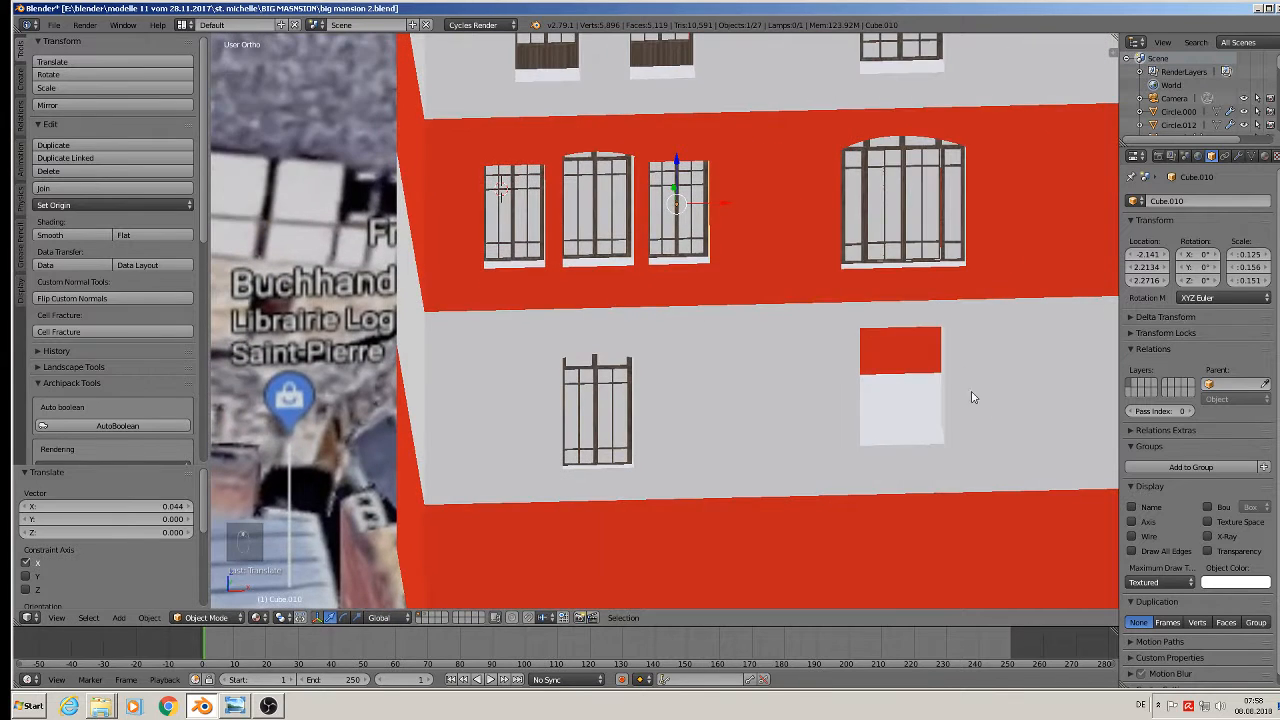
middle_click_drag(866, 364, 689, 400, "shift")
scroll(660, 376, "down", 1)
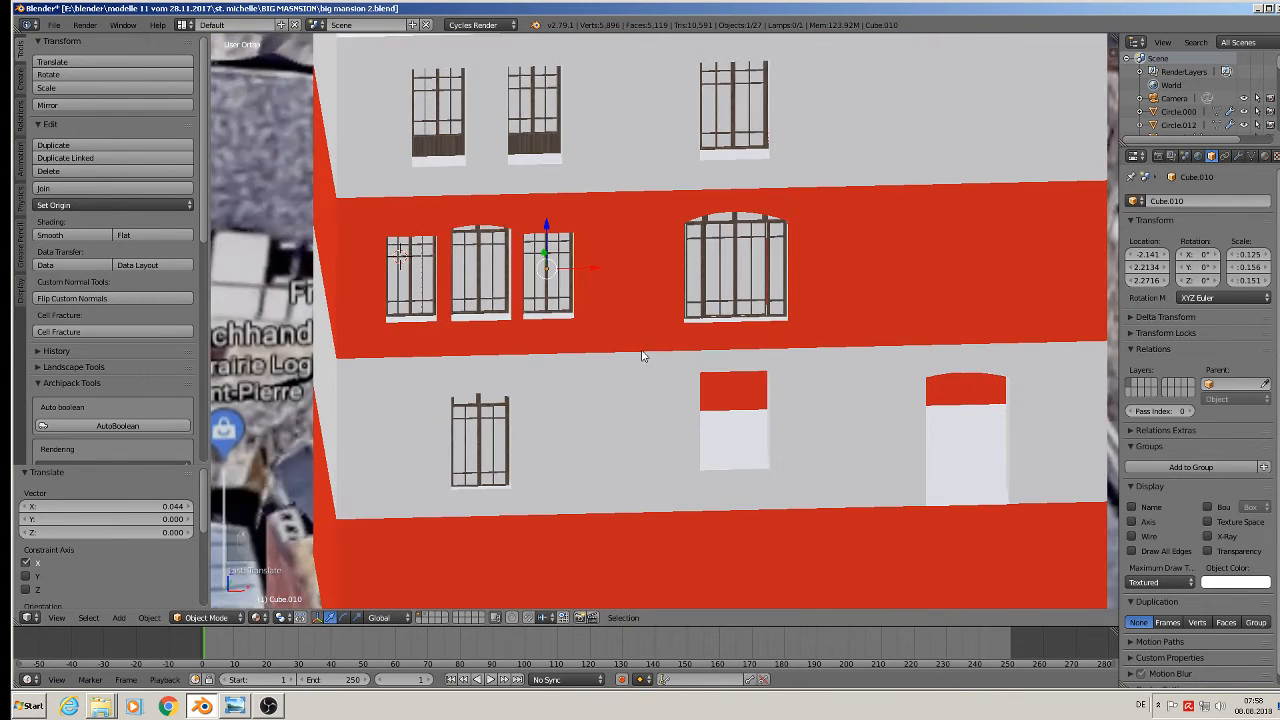
scroll(643, 356, "up", 1)
key("shift+d")
right_click(566, 247)
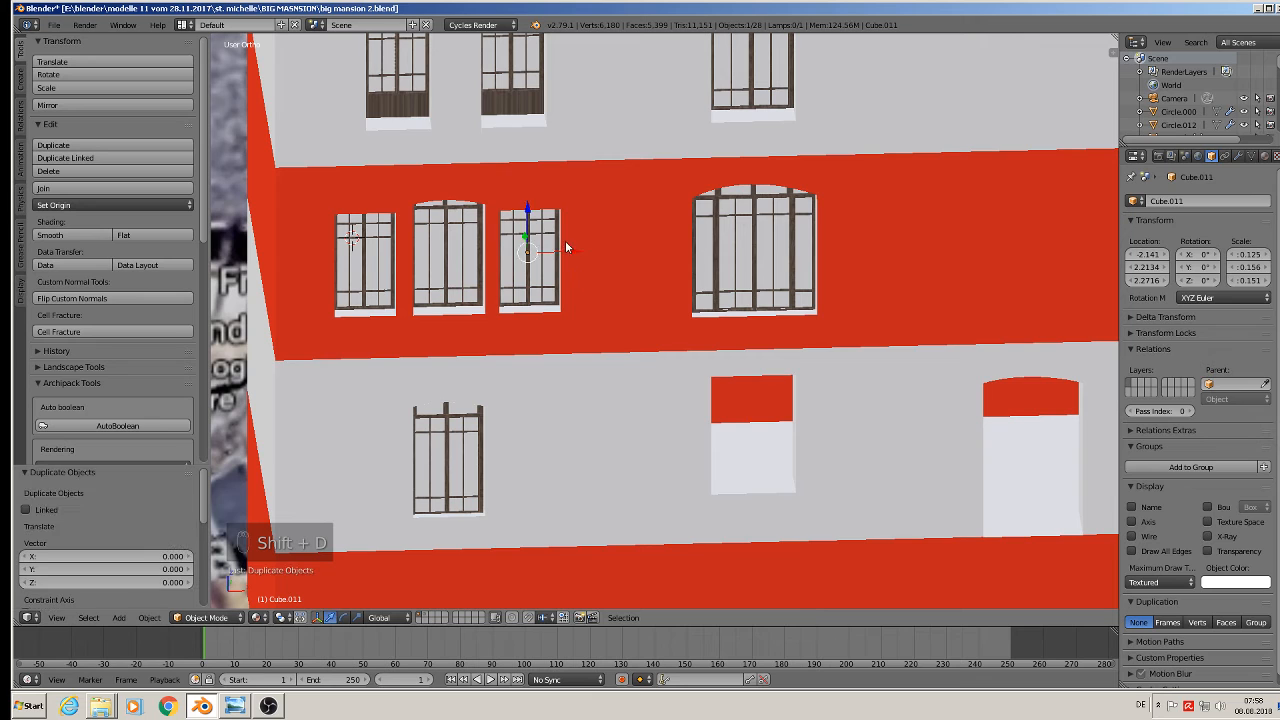
key("g")
key("x")
left_click(811, 271)
Lower the duplicated window into the grey storey's empty opening beneath the large arched window and shift it -0.005 along X
key("g")
key("z")
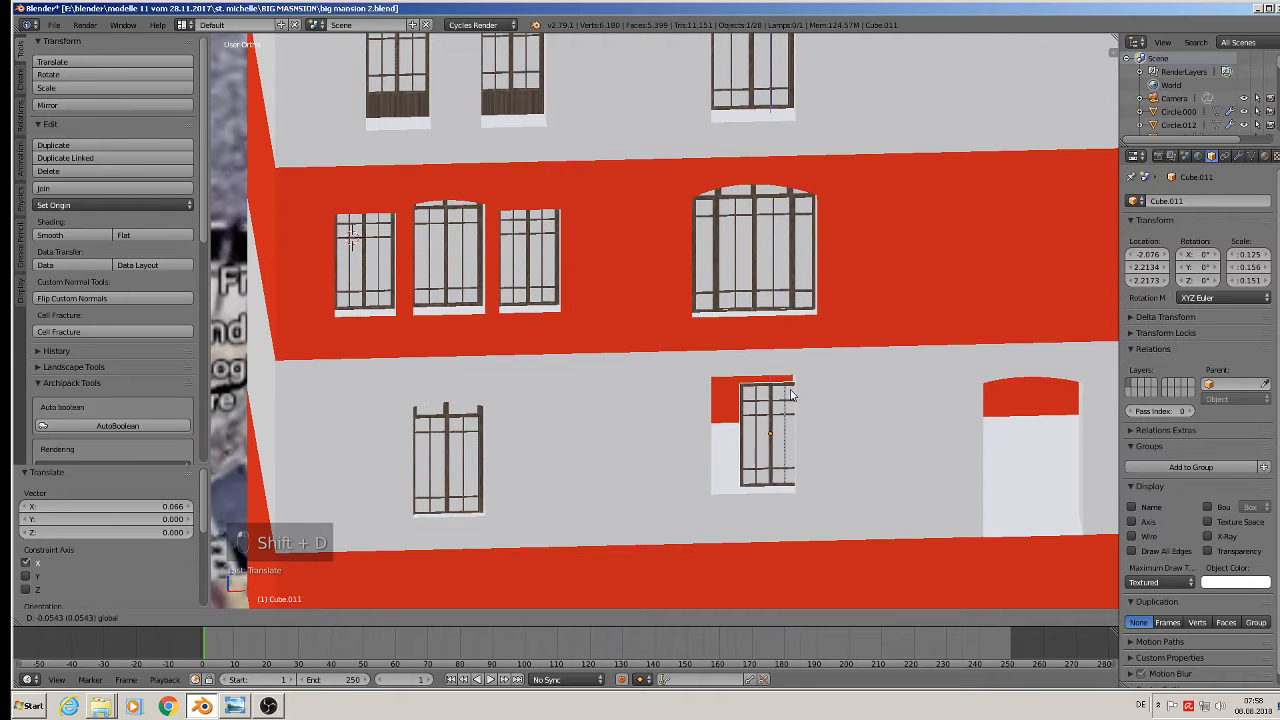
left_click(824, 428)
key("g")
key("x")
left_click(806, 442)
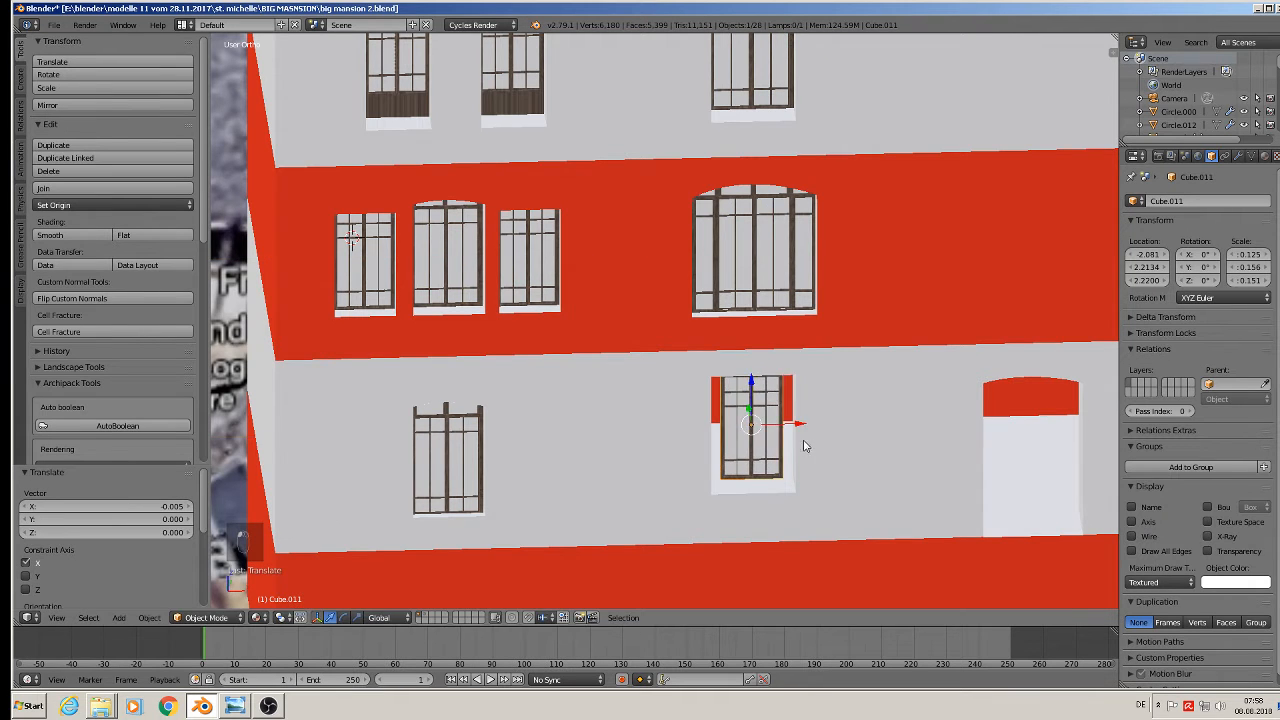
Scale the copied window by 1.047 overall, then widen it along X to a scale of 0.172 to fill the opening
middle_click_drag(805, 442, 785, 402)
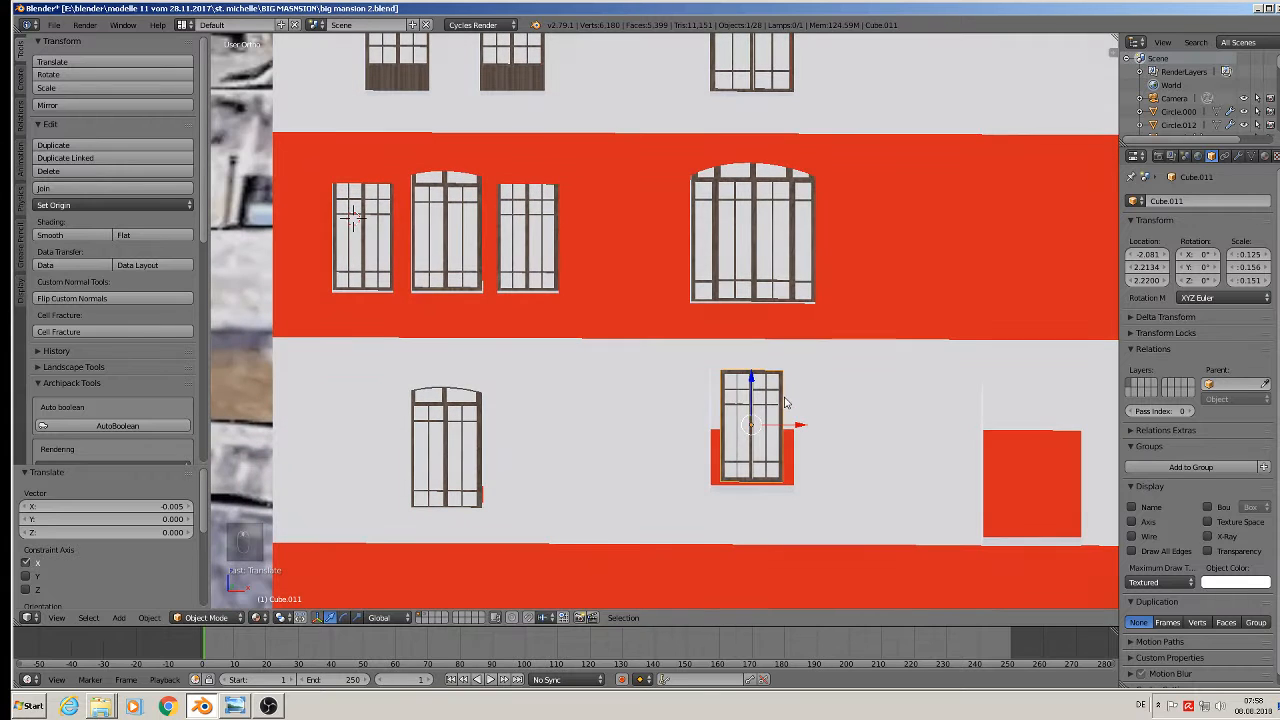
key("s")
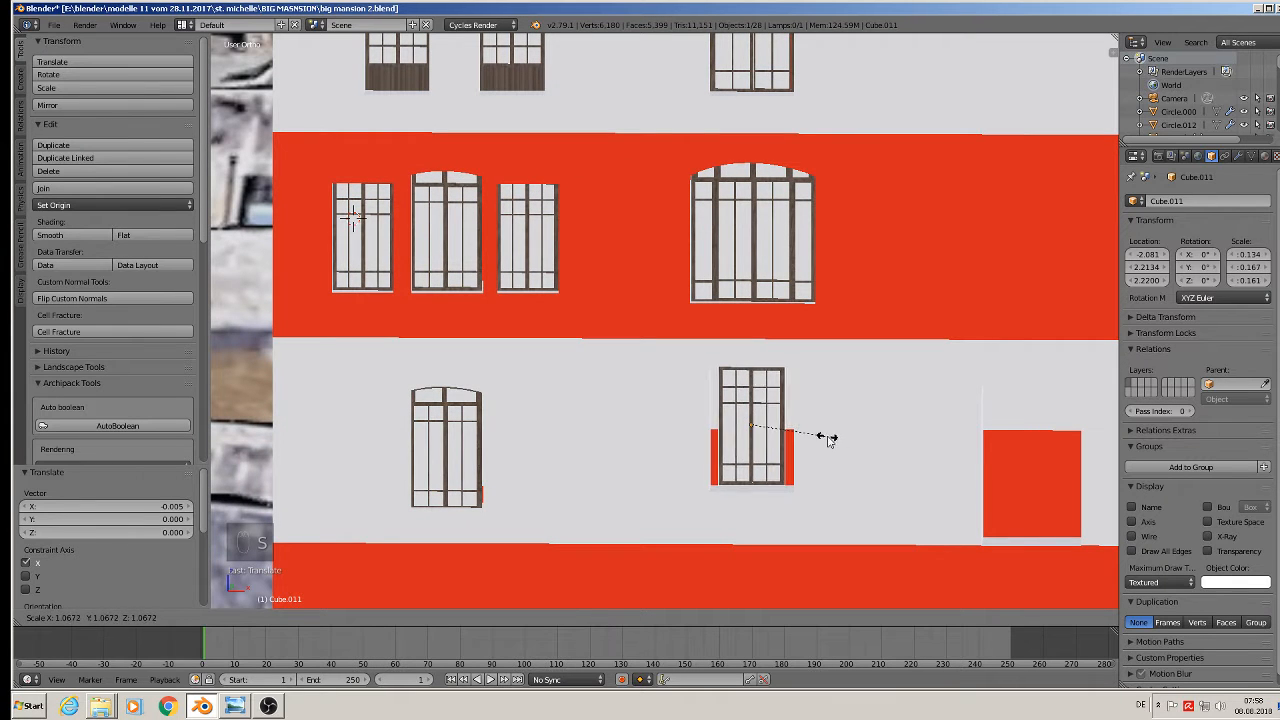
left_click(827, 441)
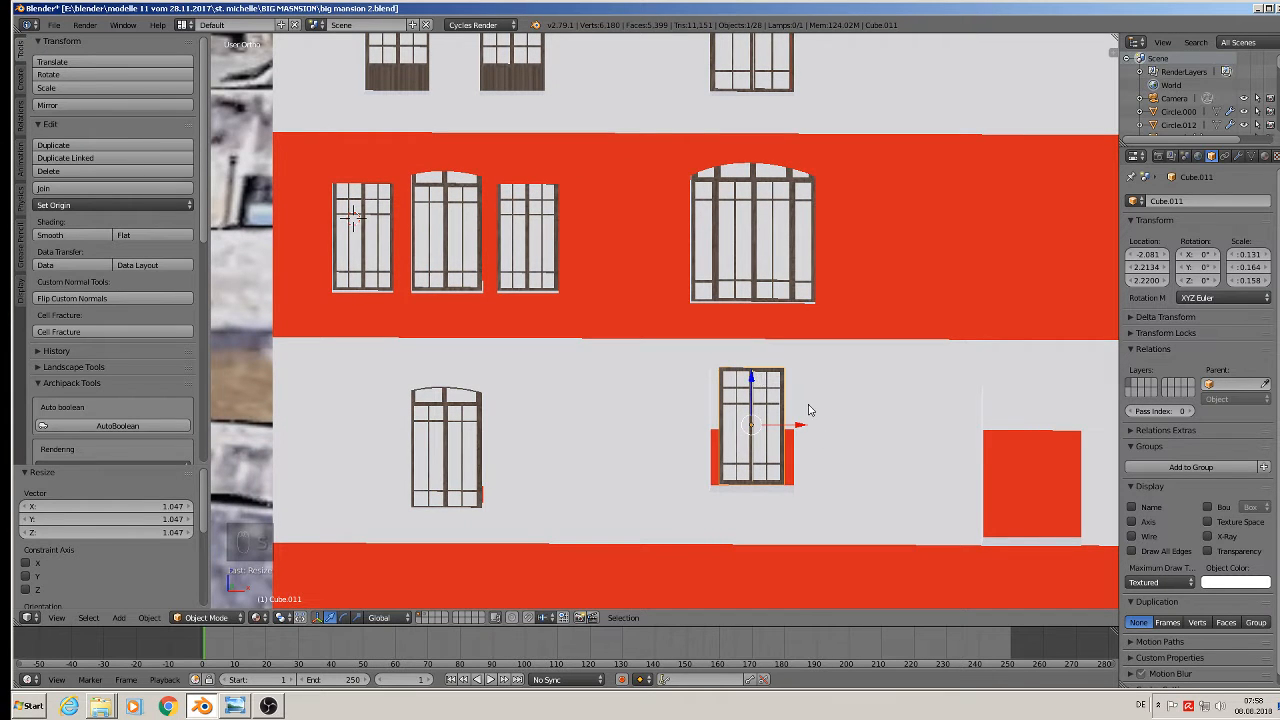
key("s")
left_click(830, 415)
Shift the widened window -0.001 along Y, scale it by 1.040 along Z and lower it slightly to fit its opening
middle_click_drag(831, 417, 811, 445)
left_click_drag(726, 412, 728, 413)
middle_click_drag(727, 412, 660, 387)
key("s")
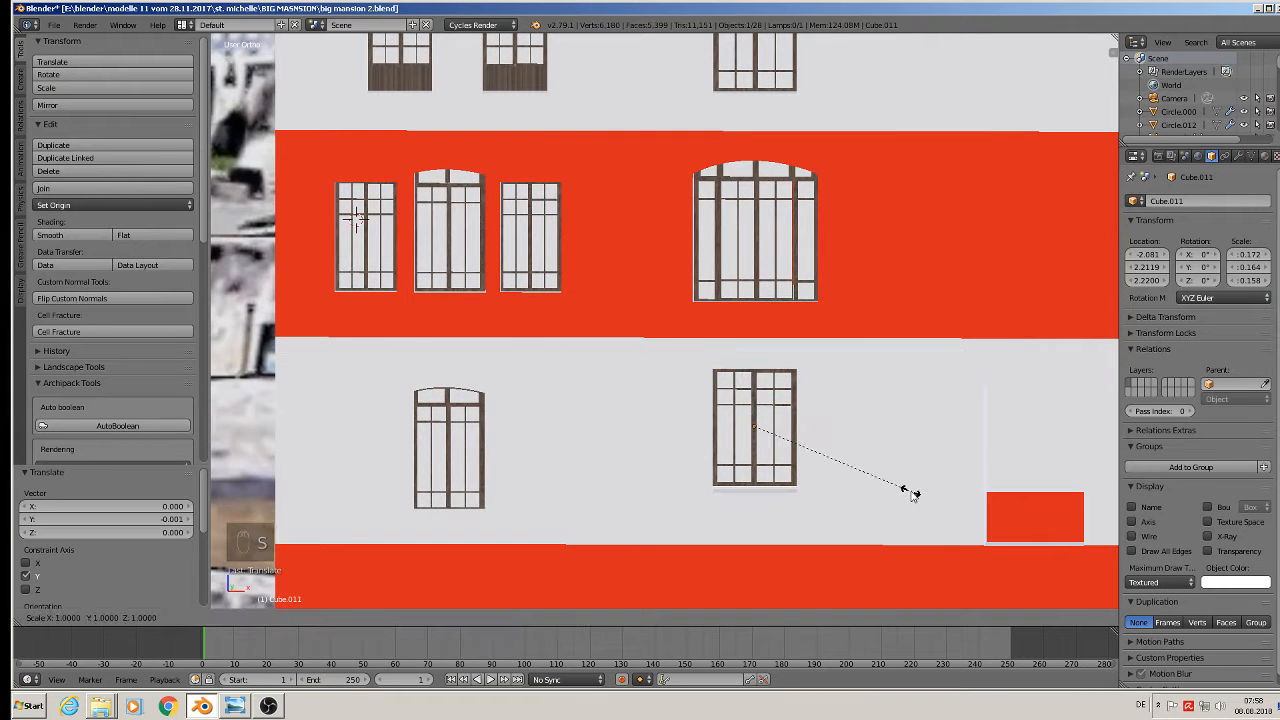
left_click(914, 502)
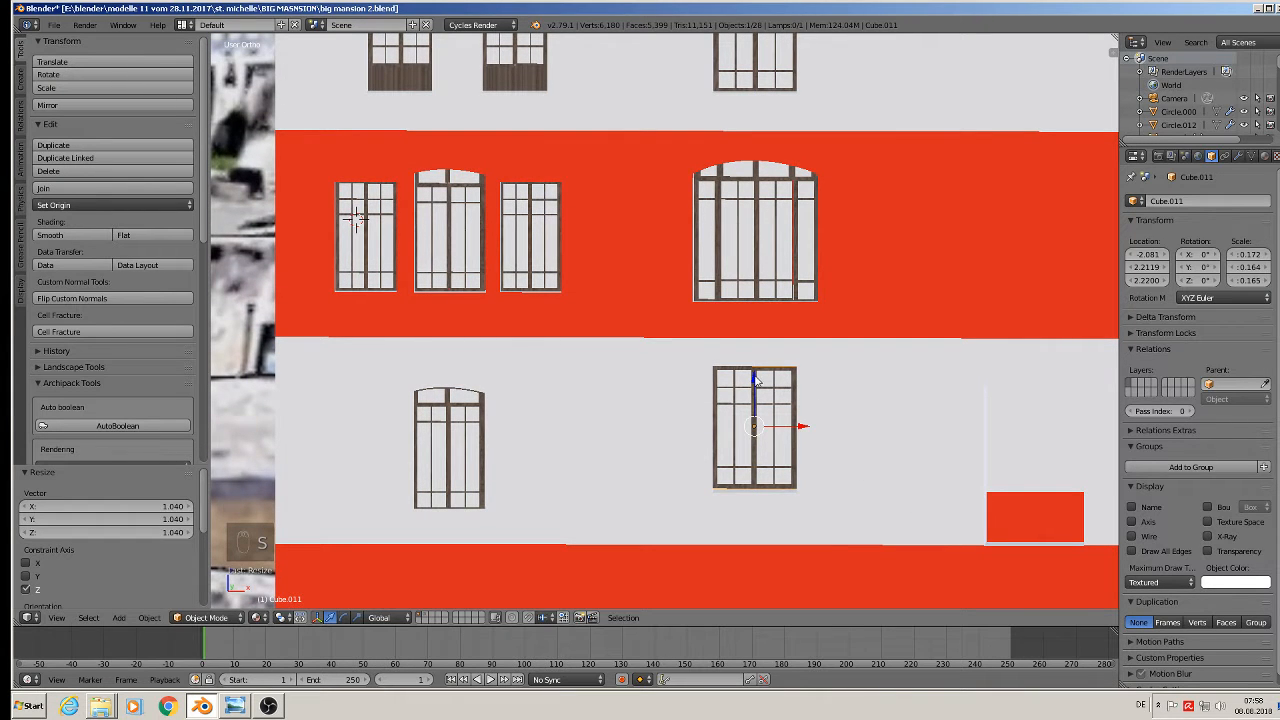
left_click_drag(755, 380, 756, 381)
key("a")
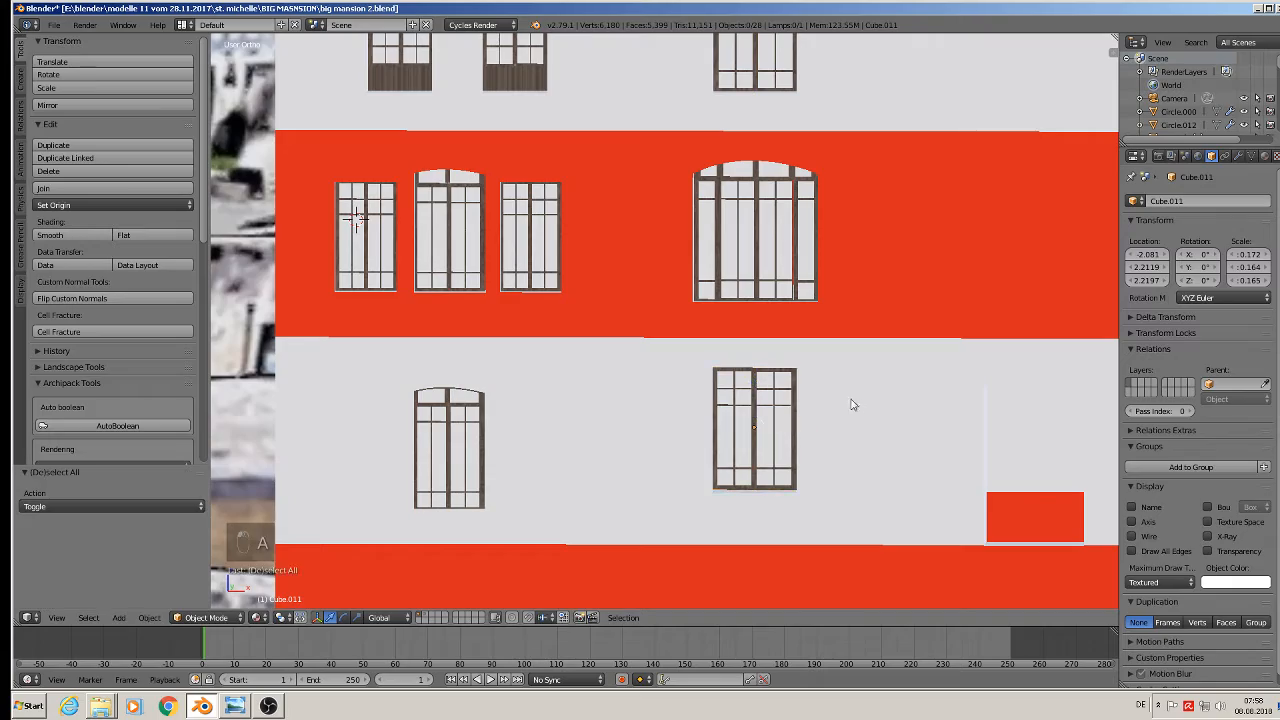
Save the mansion's blend file
middle_click_drag(851, 403, 790, 375)
scroll(877, 448, "down", 5)
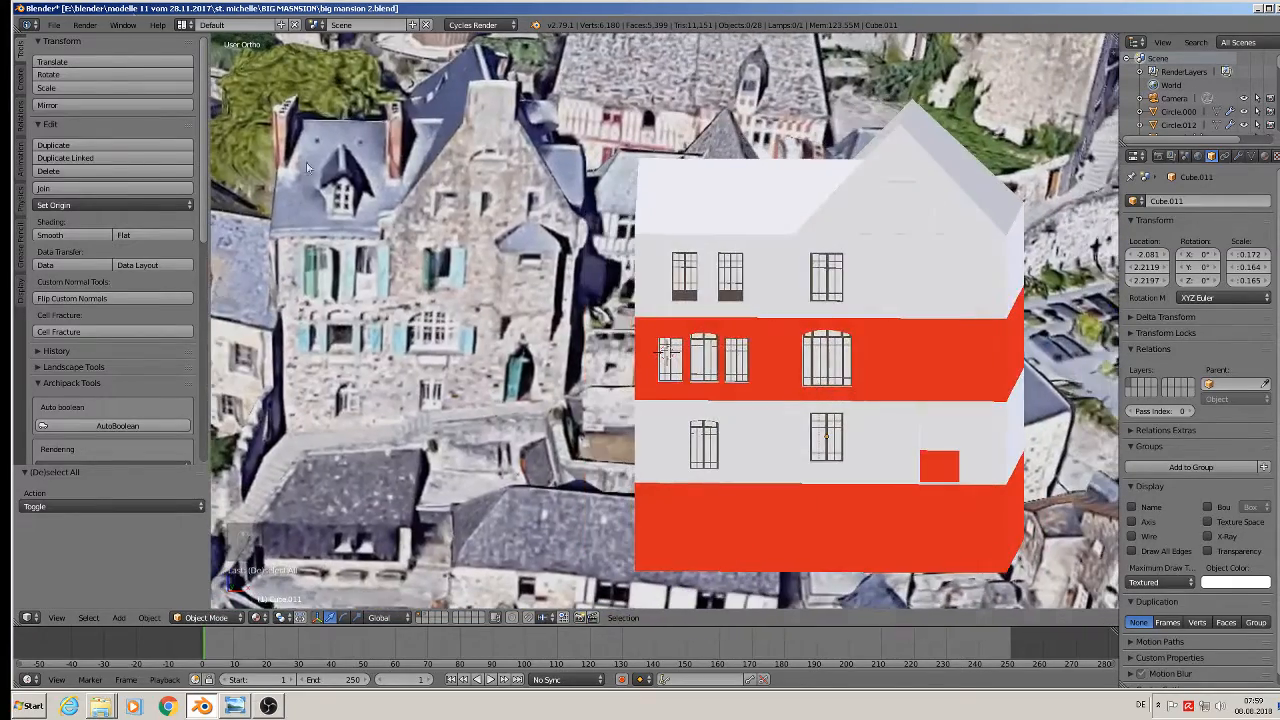
left_click(58, 28)
left_click(95, 128)
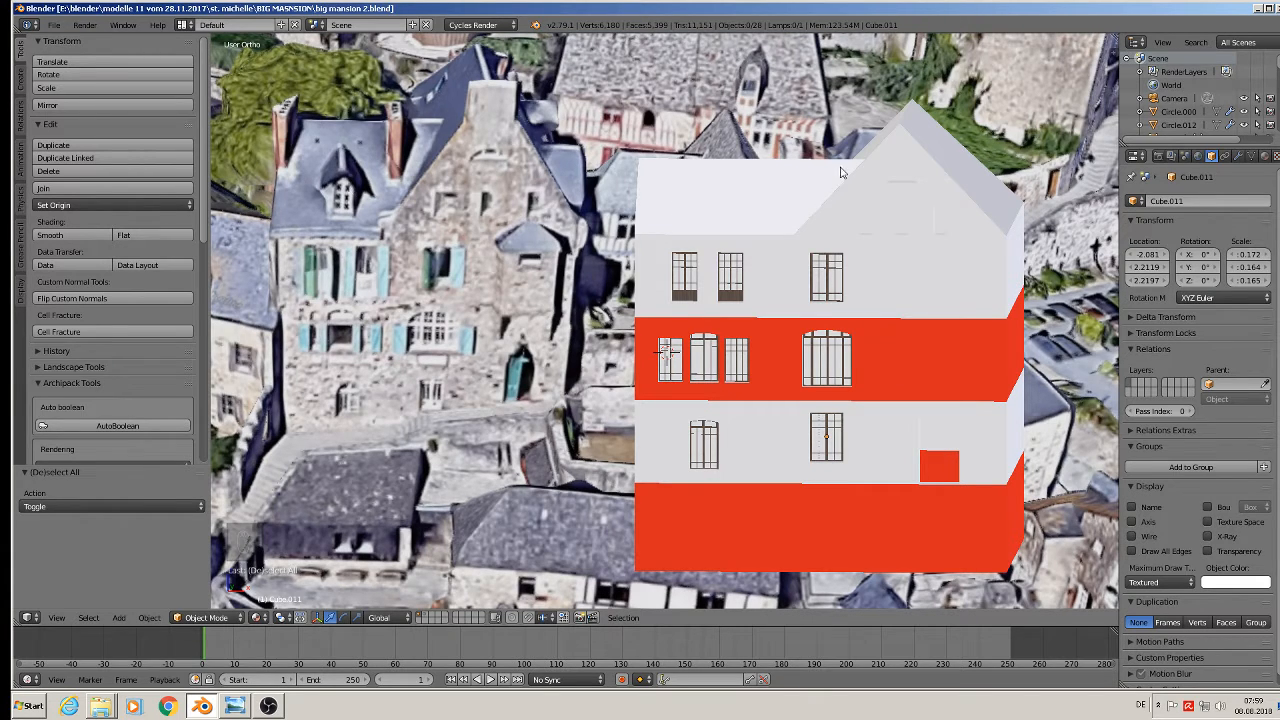
Move the dormer from the spare parts -1.687 along Z and 0.457 along X to the mansion in front view
scroll(731, 165, "down", 6)
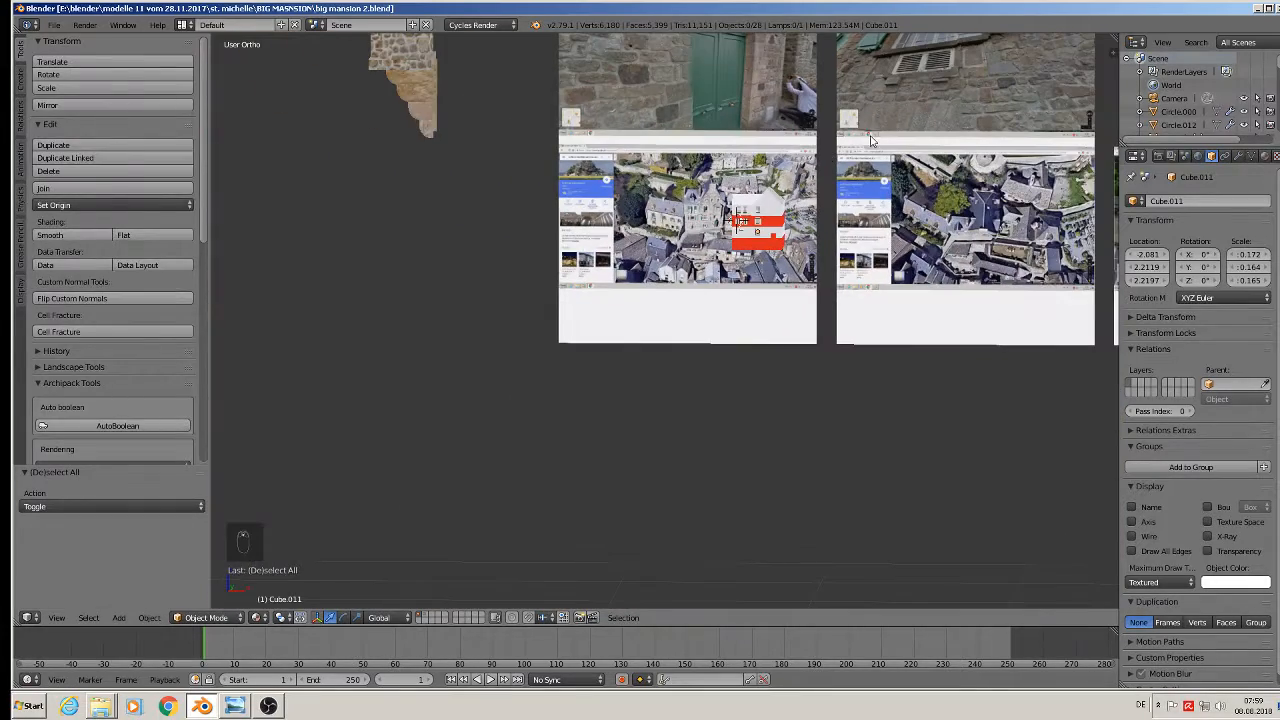
key("KP_1")
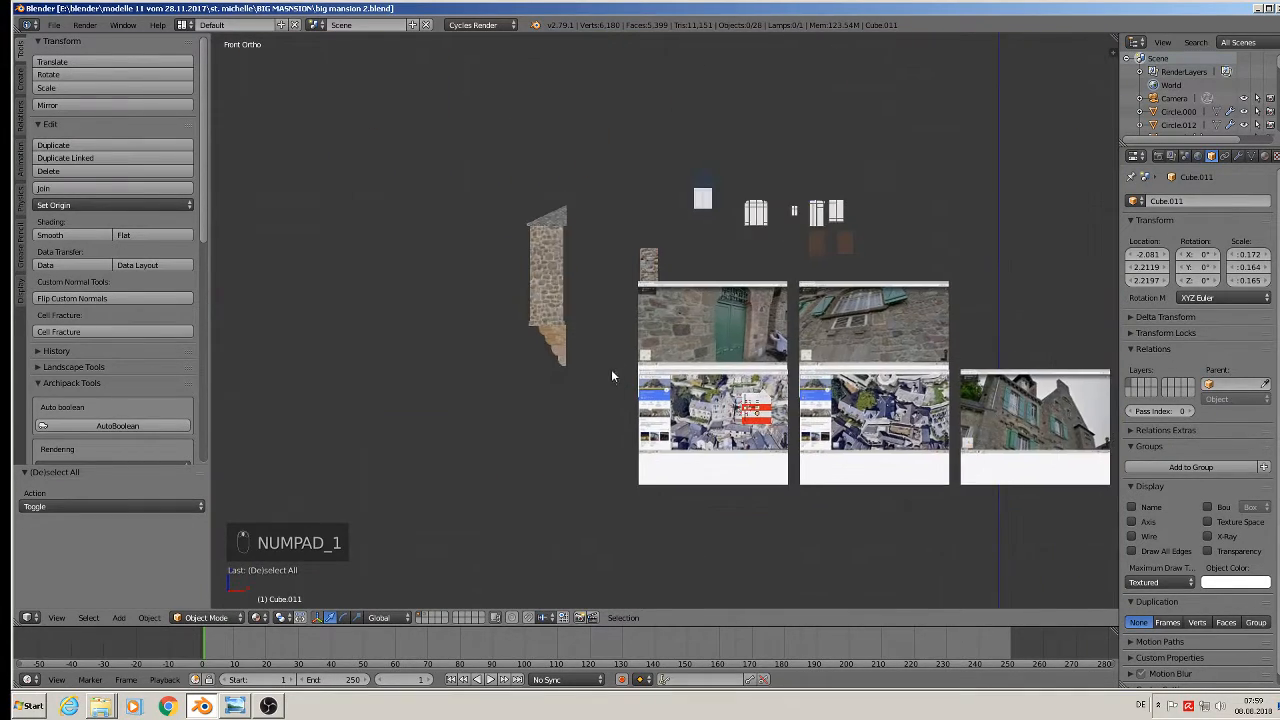
scroll(611, 369, "up", 3)
right_click(757, 97)
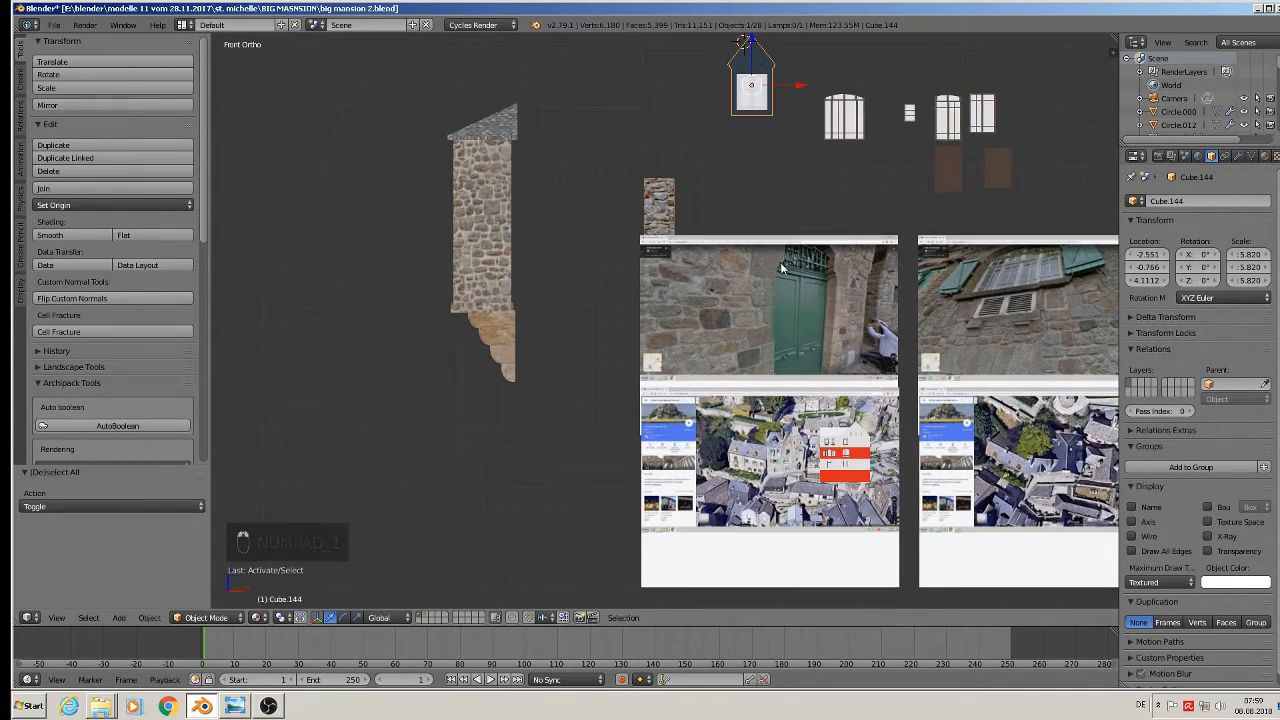
left_click_drag(746, 48, 746, 383)
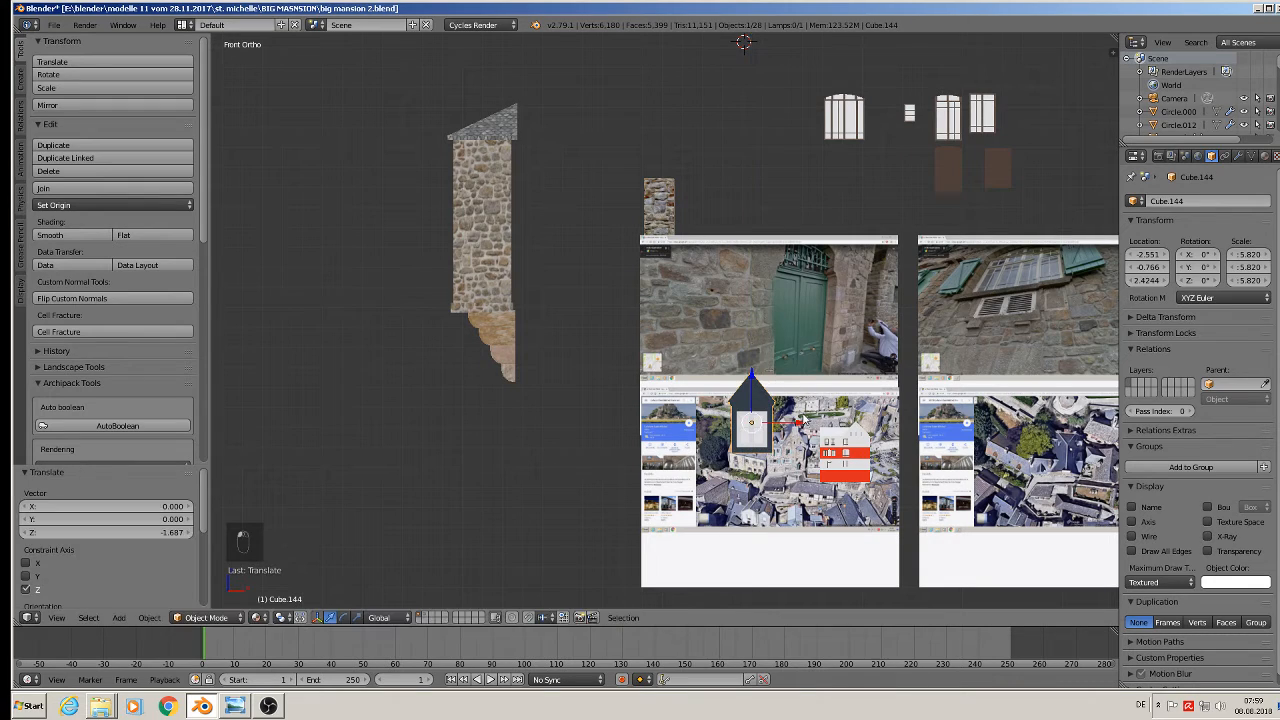
left_click_drag(803, 422, 893, 422)
Scale the dormer by 0.101 and line it up with the front roof above the two panelled windows
scroll(890, 430, "up", 6)
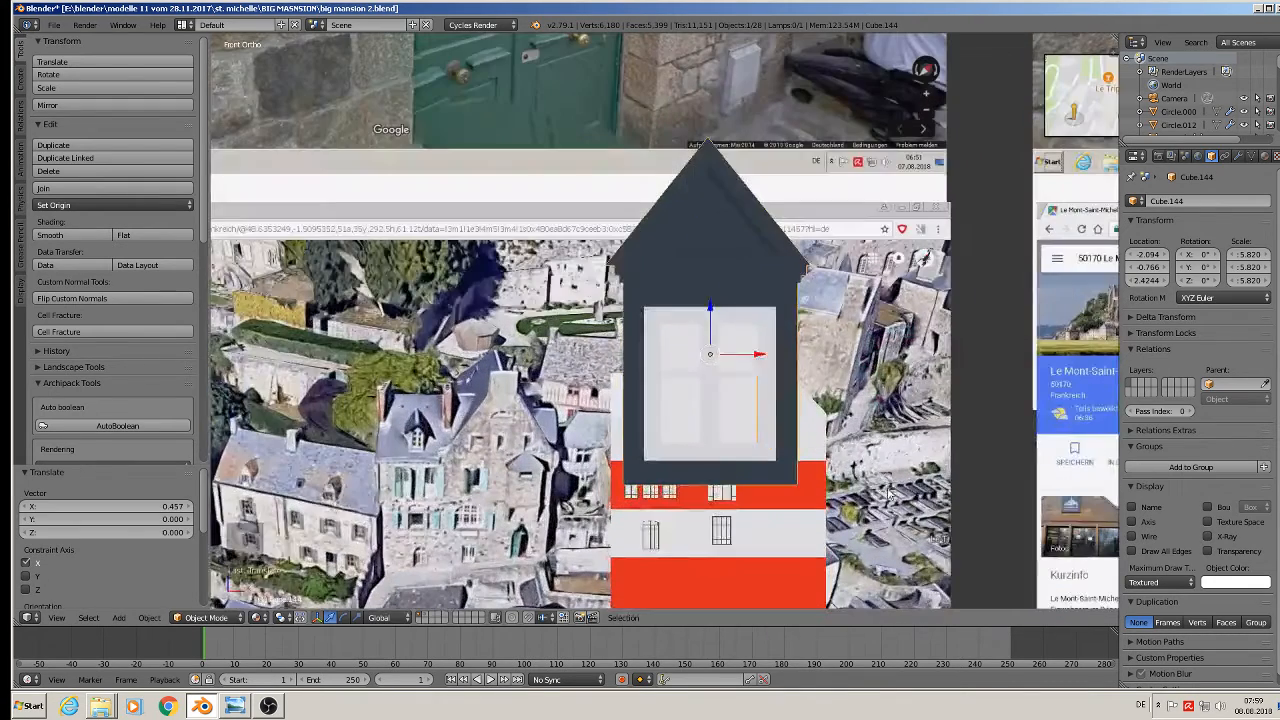
key("s")
left_click(713, 320)
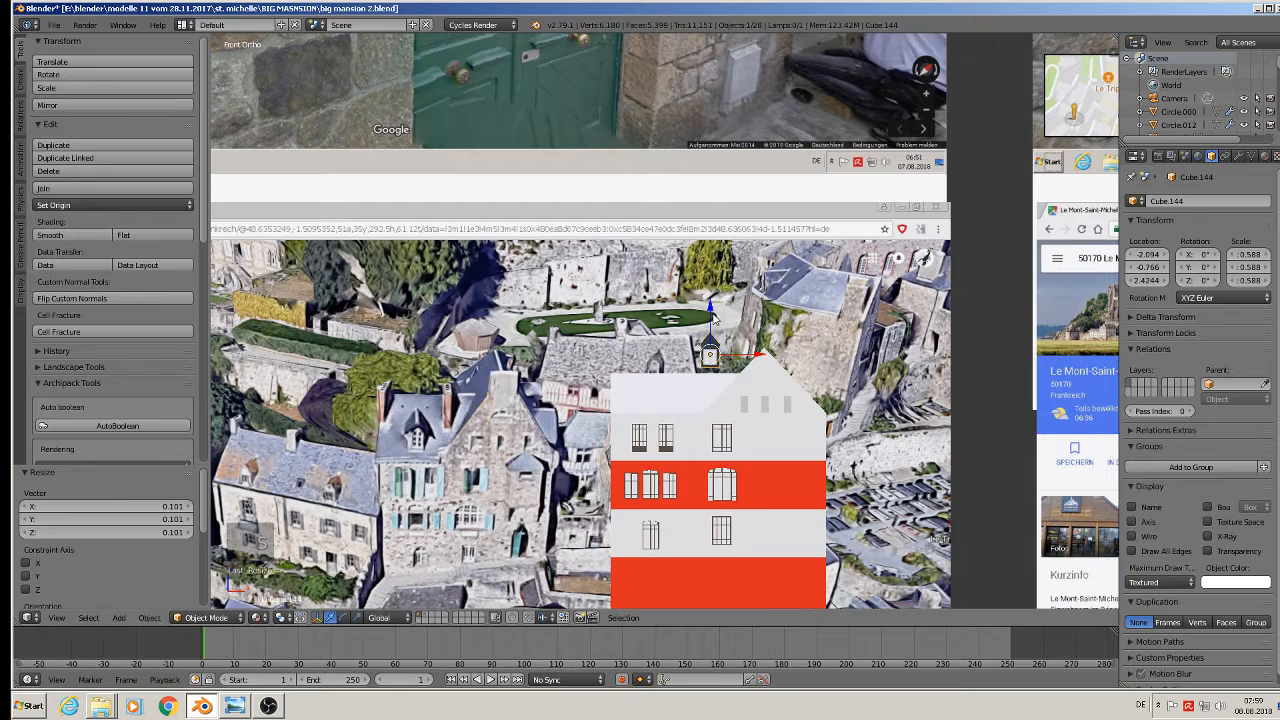
left_click_drag(711, 312, 711, 358)
left_click_drag(754, 402, 706, 405)
Move the dormer 3.033 along Y to bring it to the mansion's roof
middle_click_drag(706, 405, 764, 440)
scroll(764, 440, "down", 6)
middle_click_drag(682, 444, 841, 450, "shift")
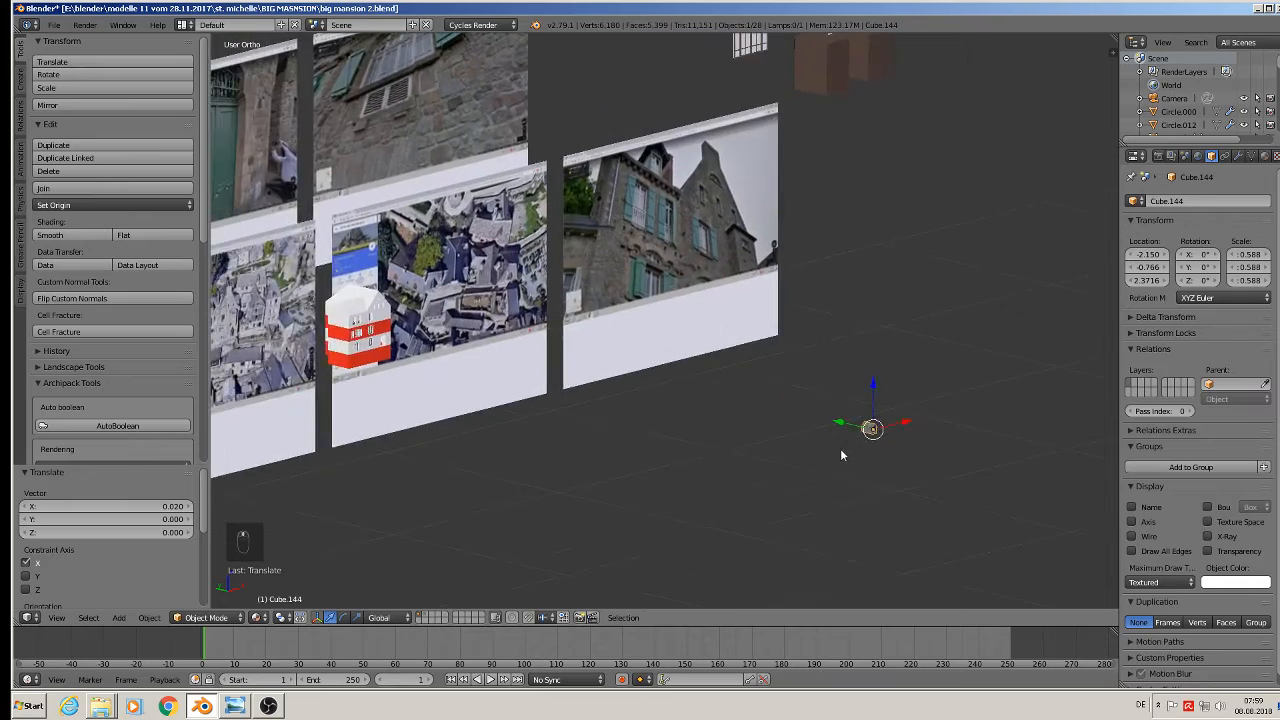
scroll(841, 450, "down", 2)
left_click_drag(828, 431, 551, 364)
left_click_drag(468, 346, 466, 345)
scroll(482, 350, "up", 14)
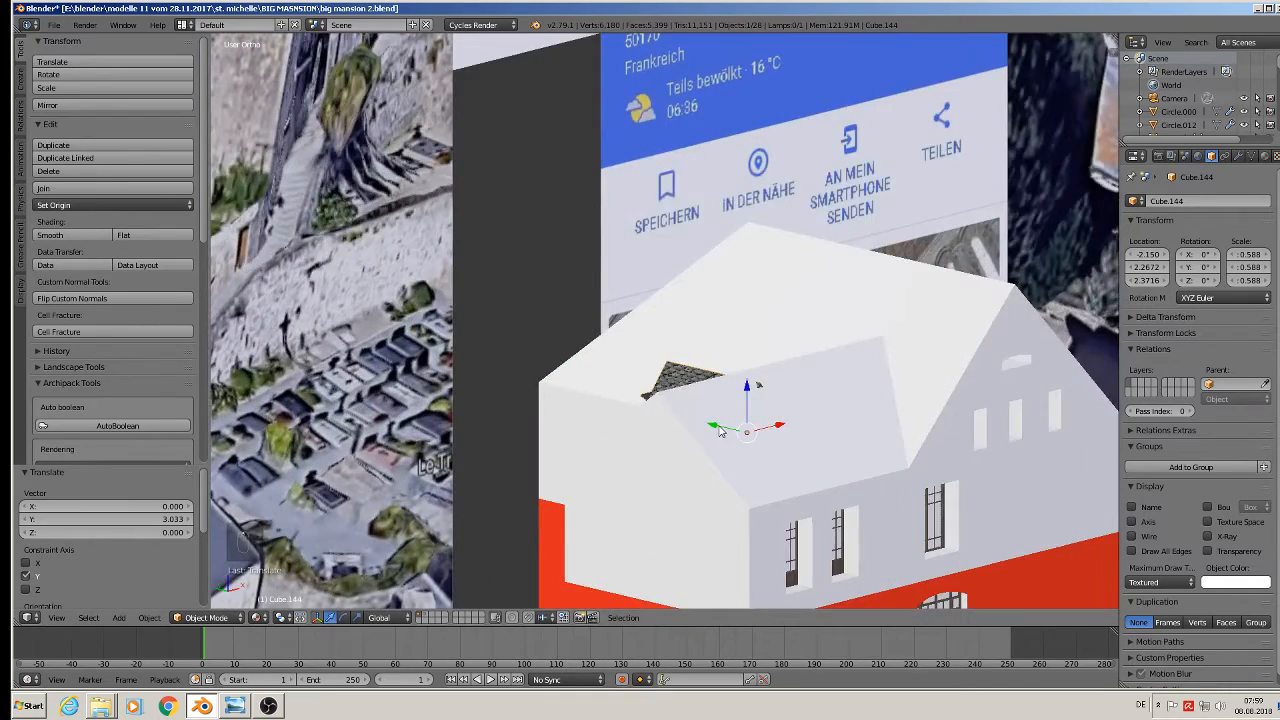
Seat the dormer in the front roof slope at Y 2.2187 and Z 2.3733
left_click_drag(720, 431, 792, 453)
left_click_drag(792, 453, 797, 455)
left_click_drag(826, 412, 786, 440)
middle_click_drag(785, 440, 691, 434)
scroll(691, 434, "down", 2)
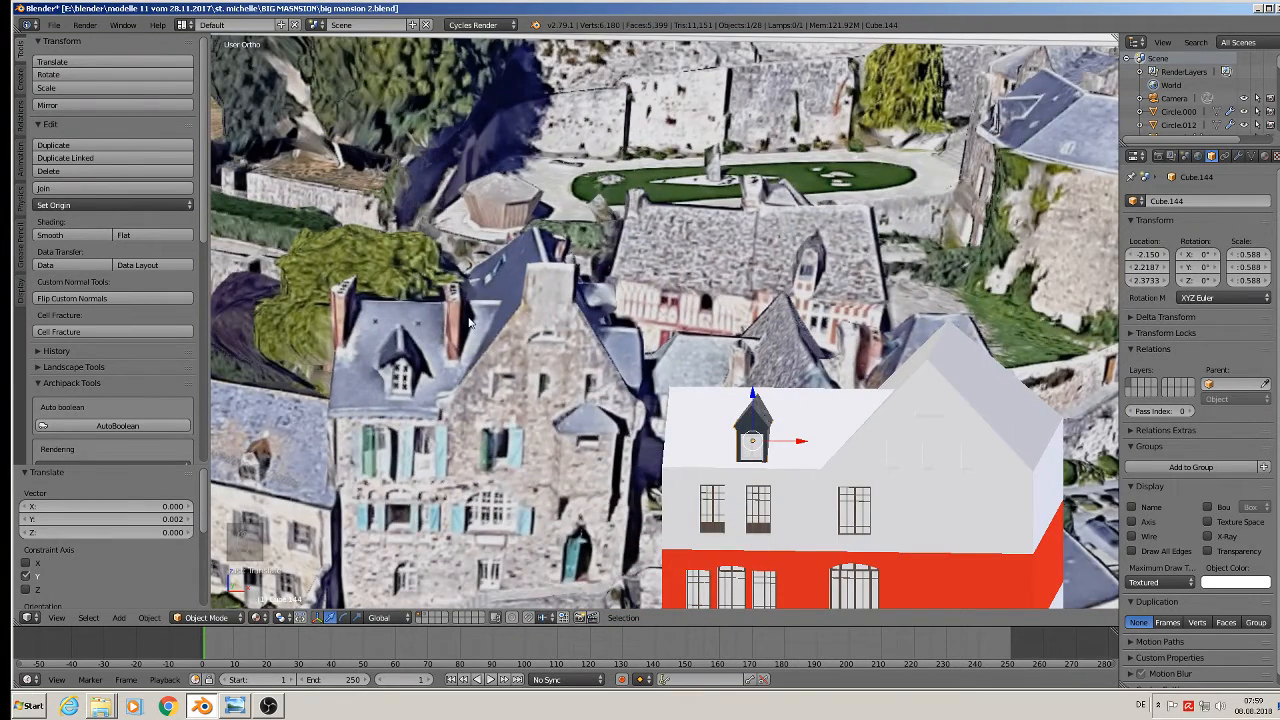
Duplicate the small stone chimney and move the copy 0.774 along X and -1.262 along Z
scroll(629, 430, "down", 10)
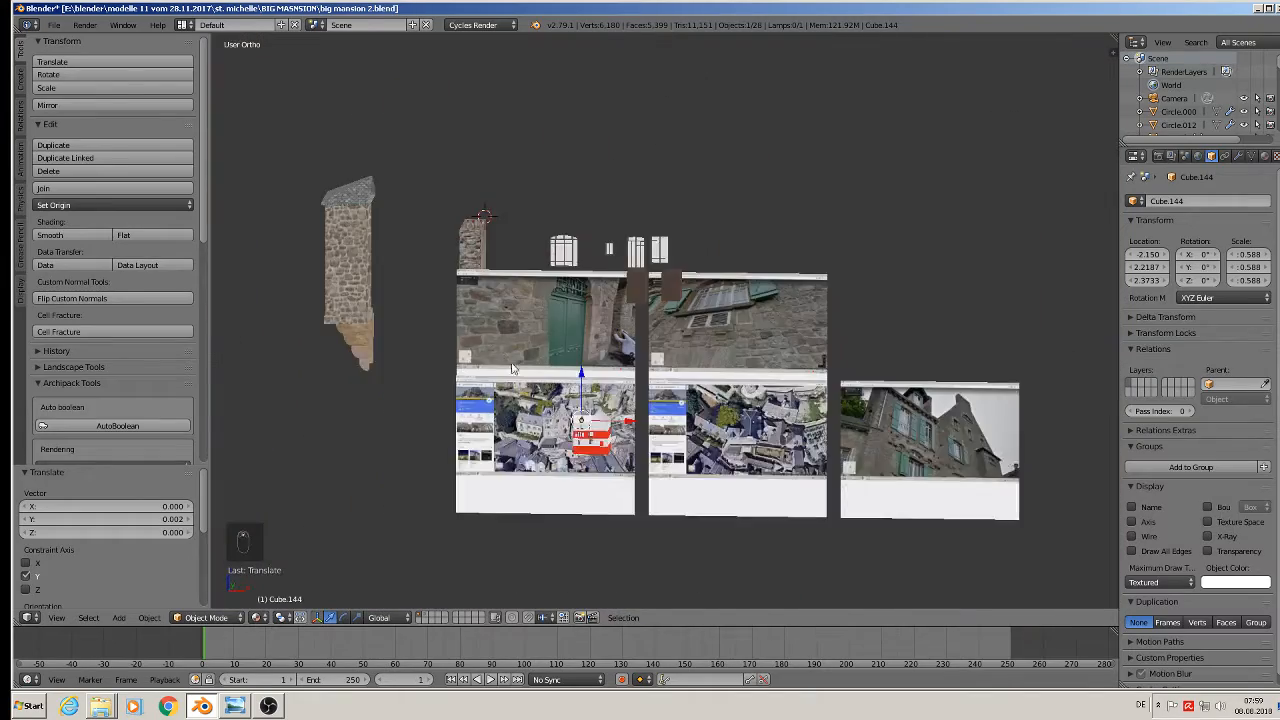
scroll(449, 203, "up", 3)
right_click(448, 200)
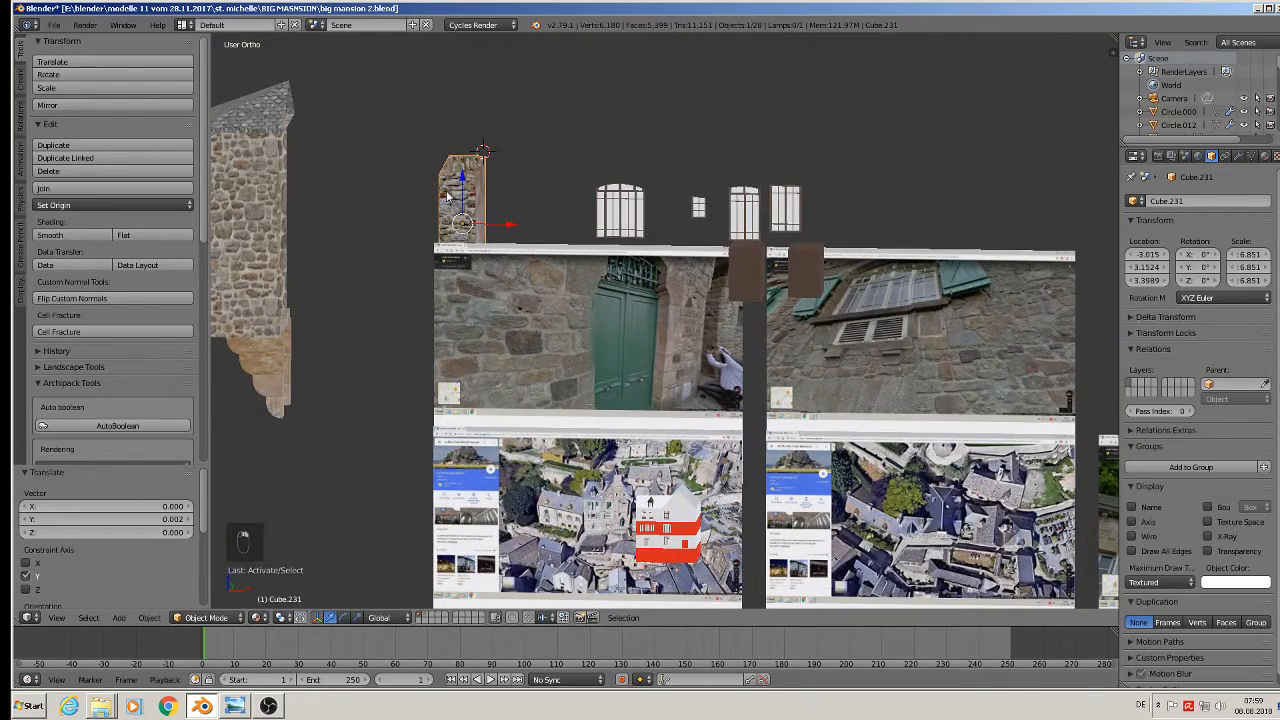
key("shift+d")
key("x")
left_click(662, 196)
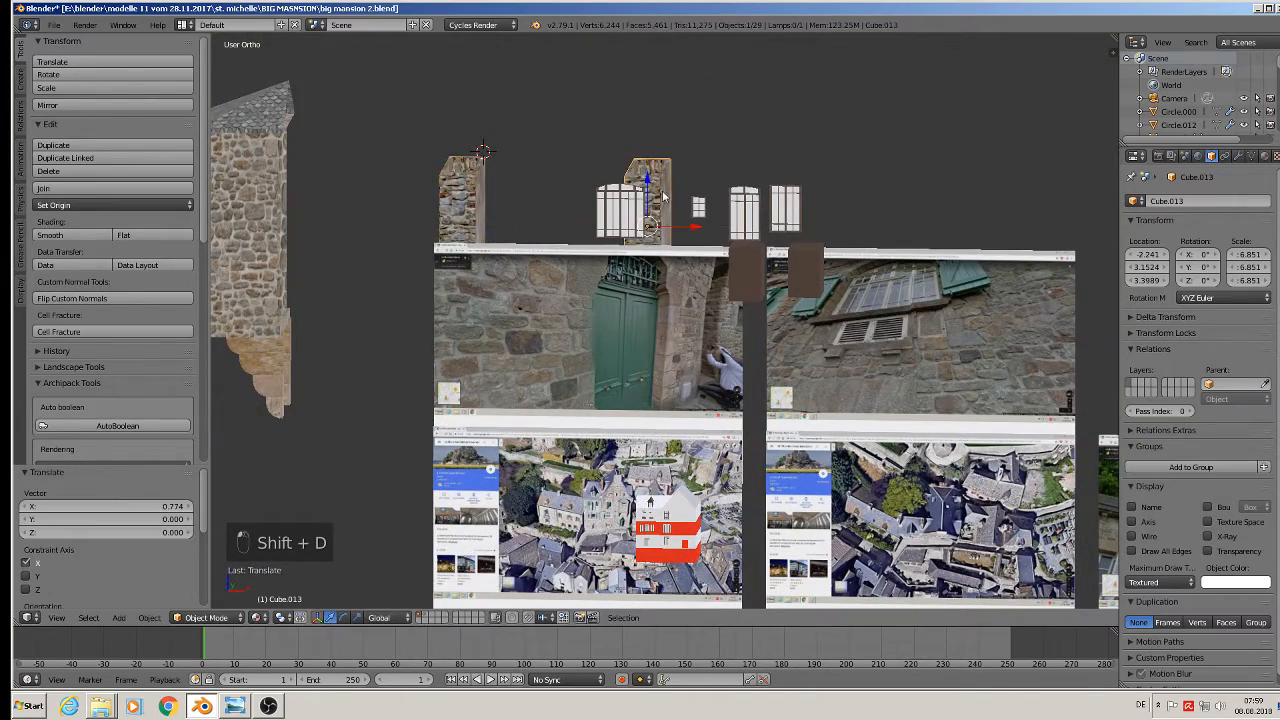
key("g")
key("z")
left_click_drag(696, 485, 695, 482)
Move the chimney copy -0.924 along Y to the mansion and scale it by 0.092
middle_click_drag(692, 484, 784, 518)
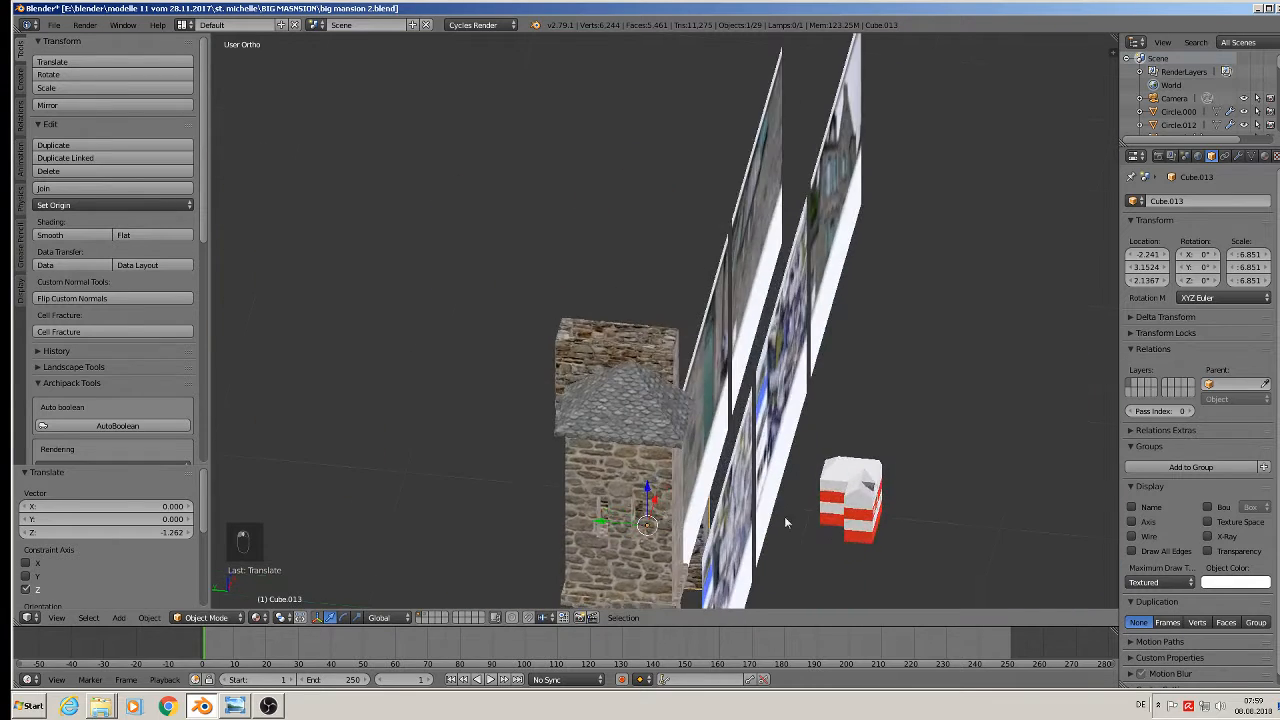
scroll(784, 518, "down", 1)
left_click_drag(640, 521, 822, 532)
scroll(822, 532, "up", 2)
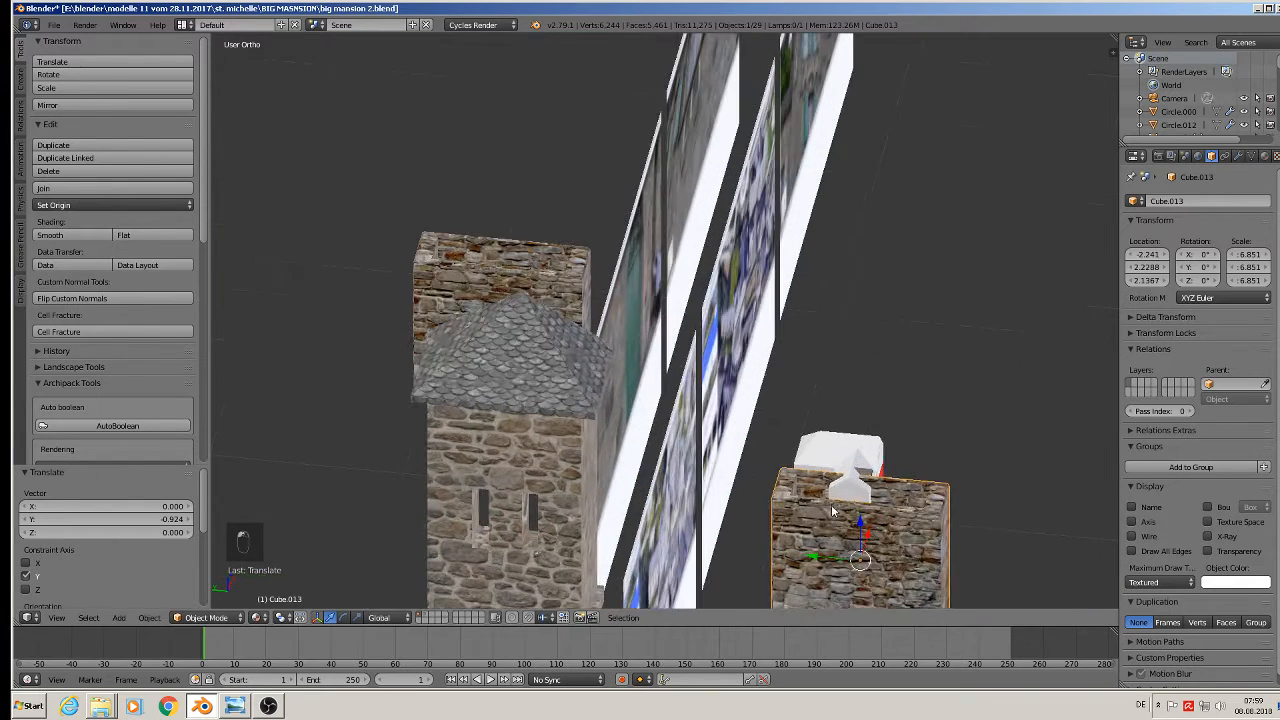
key("s")
left_click(865, 565)
Raise the chimney 0.275 along Z to roof height and shift it 0.040 along Y over the side gable
key("g")
key("z")
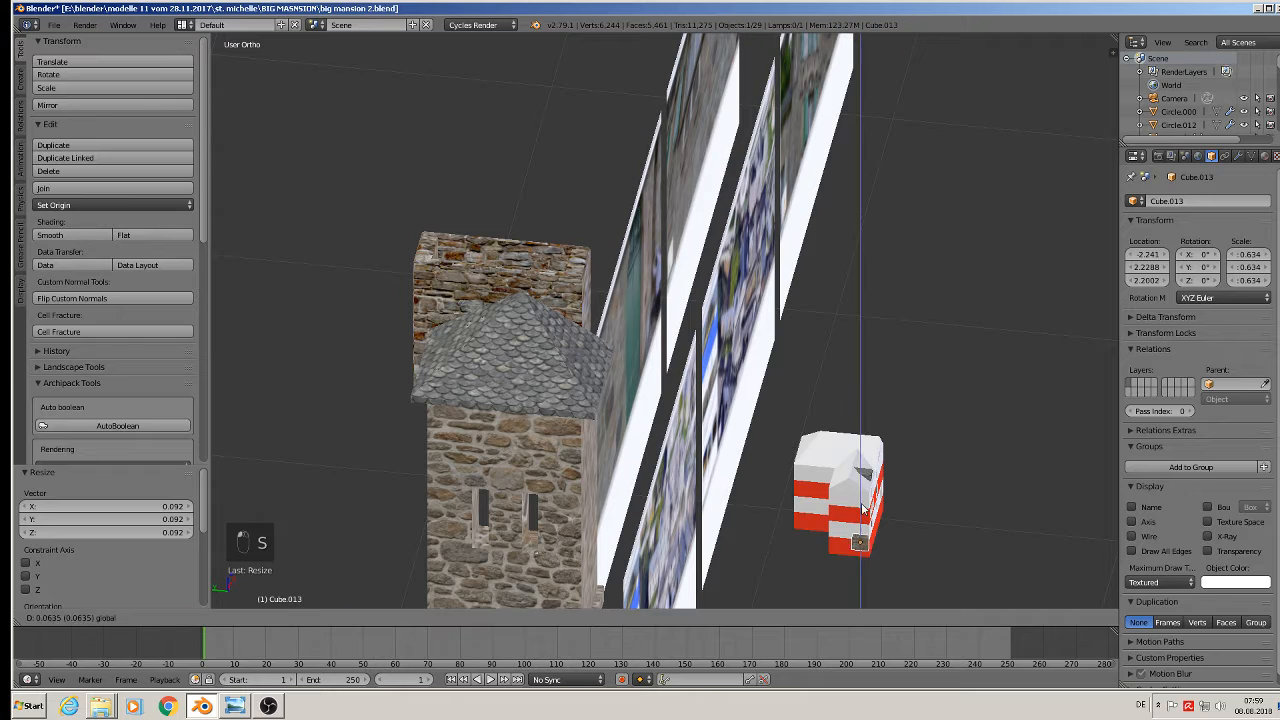
left_click(858, 486)
scroll(855, 488, "up", 4)
scroll(855, 488, "up", 3)
key("g")
key("y")
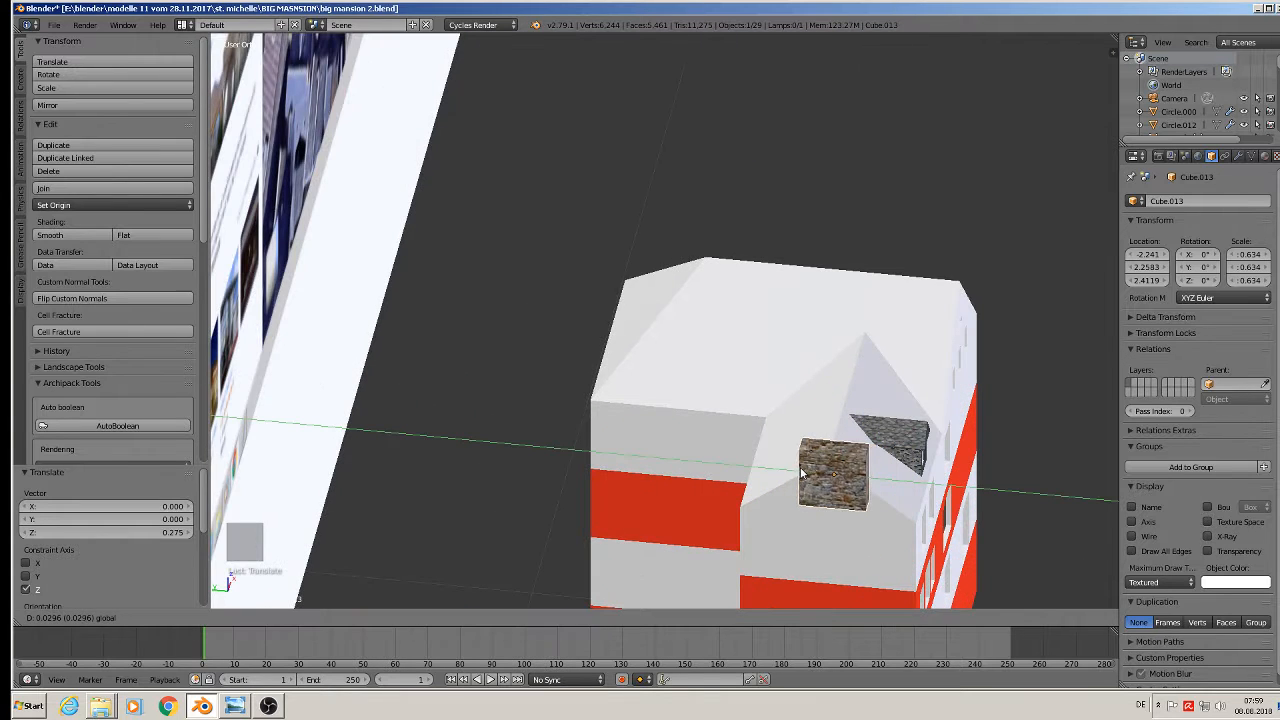
left_click(812, 447)
Move the chimney 0.039 along X into the roof's gable end, adjust its depth to Y 2.2655 and lower it by 0.006
key("g")
key("x")
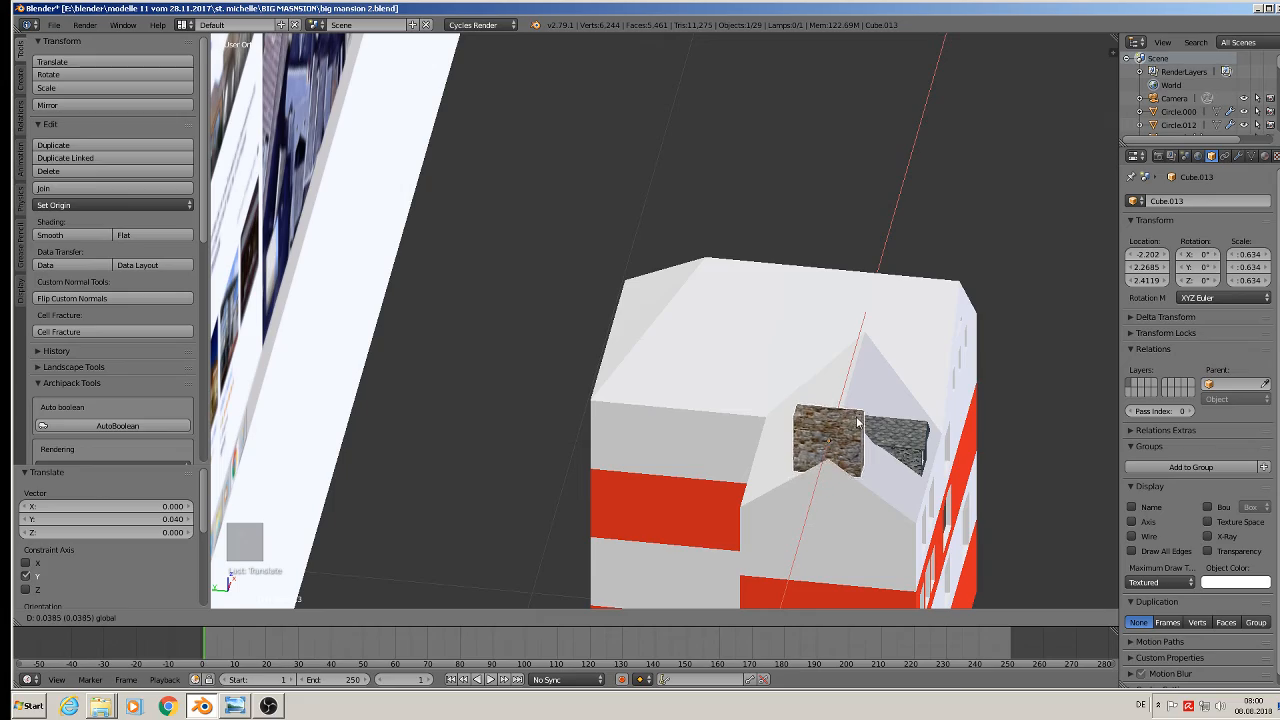
left_click(805, 437)
scroll(805, 437, "up", 1)
key("g")
key("y")
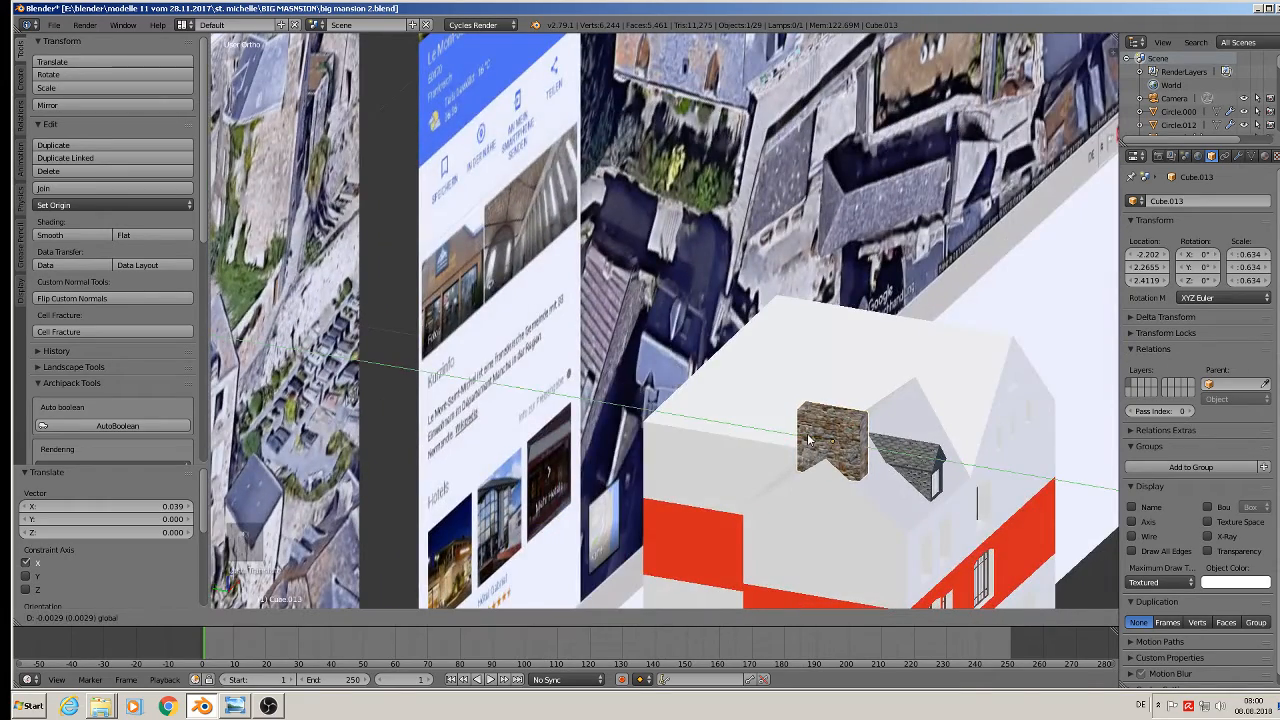
left_click(825, 408)
key("g")
key("y")
left_click(832, 409)
Duplicate the chimney 0.095 along X to the other side of the dormer
scroll(834, 415, "down", 1)
middle_click_drag(842, 440, 618, 420)
key("KP_1")
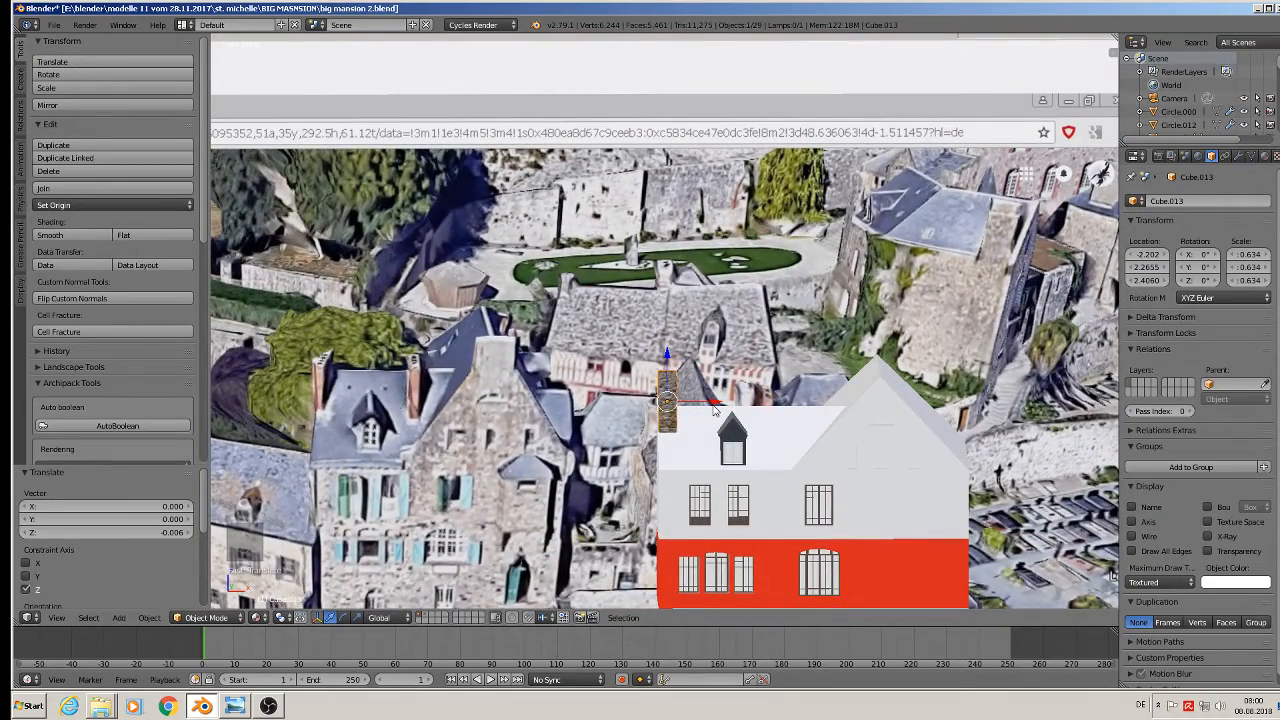
middle_click_drag(713, 408, 707, 404)
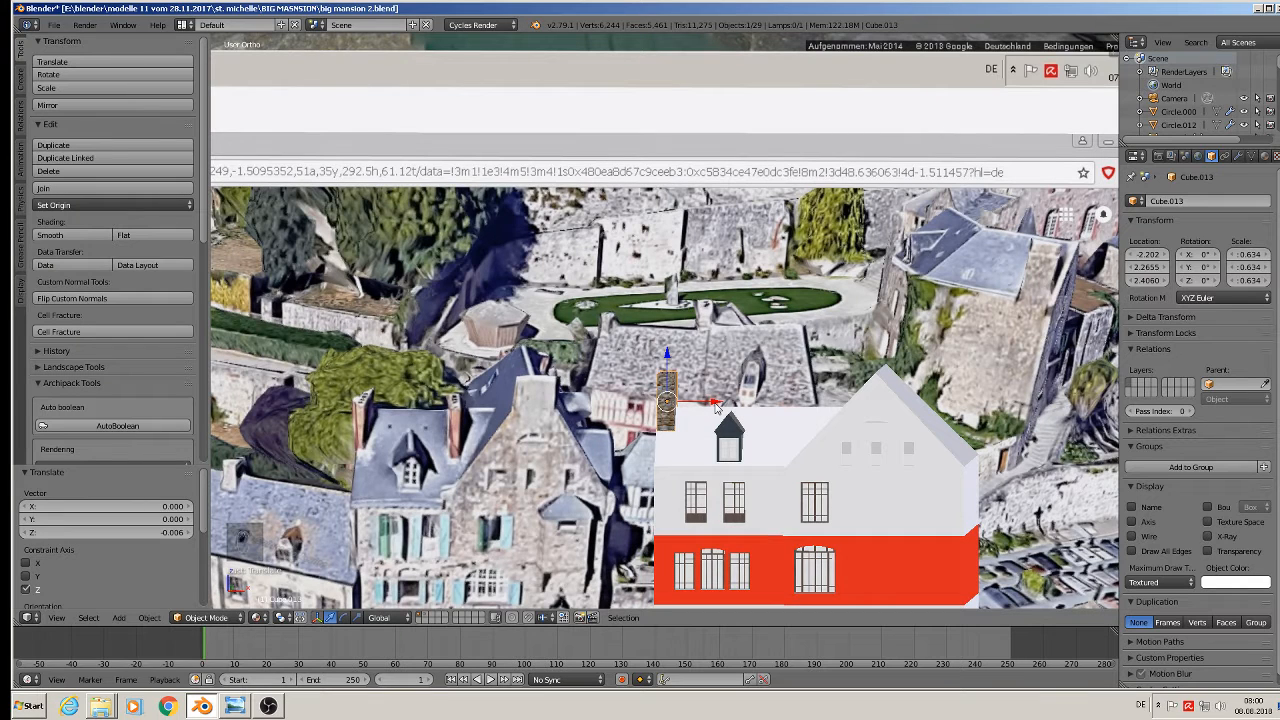
key("shift+d")
key("x")
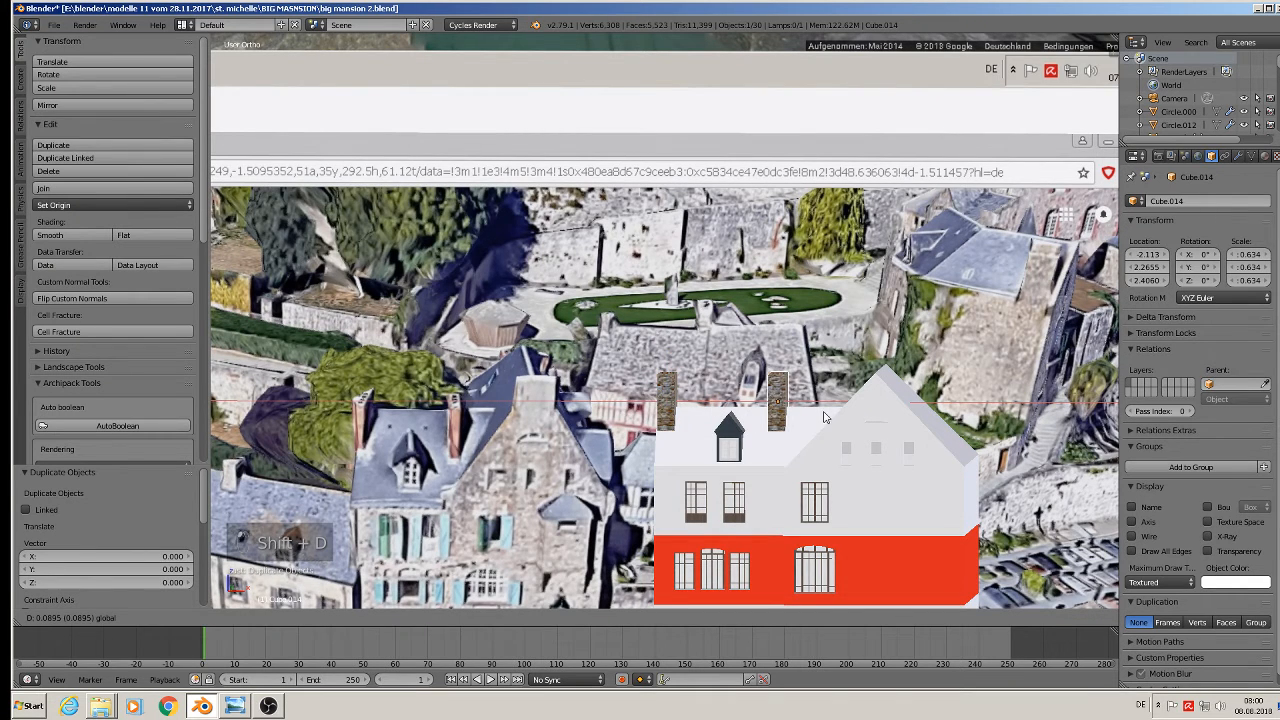
left_click(830, 421)
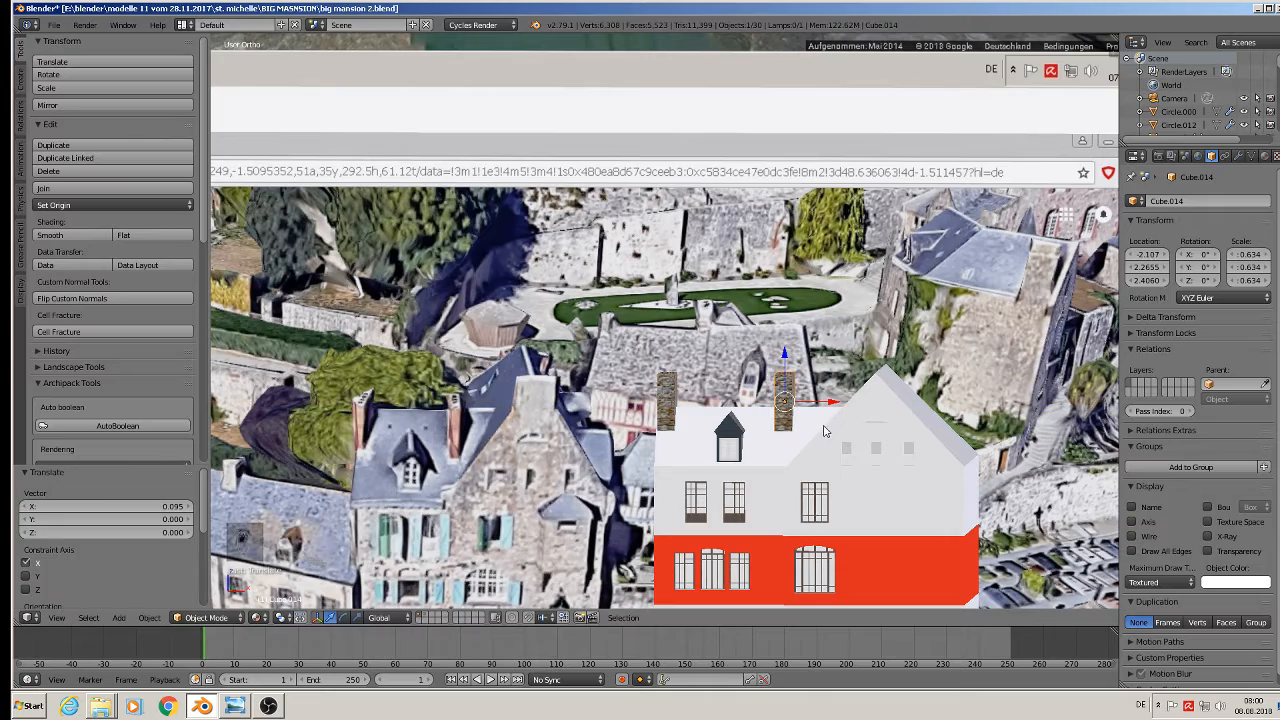
Add a cube at the peak of the mansion's front gable and scale it by 0.023
middle_click_drag(818, 437, 838, 458)
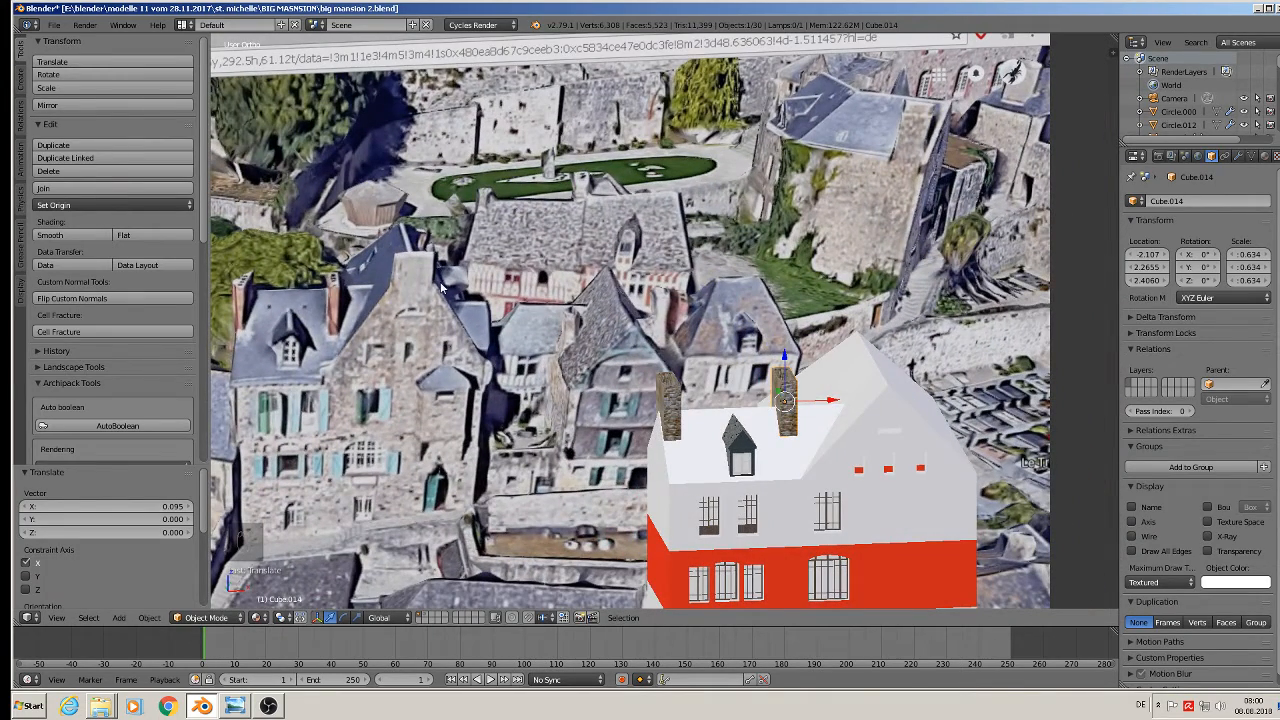
middle_click_drag(913, 441, 845, 460, "shift")
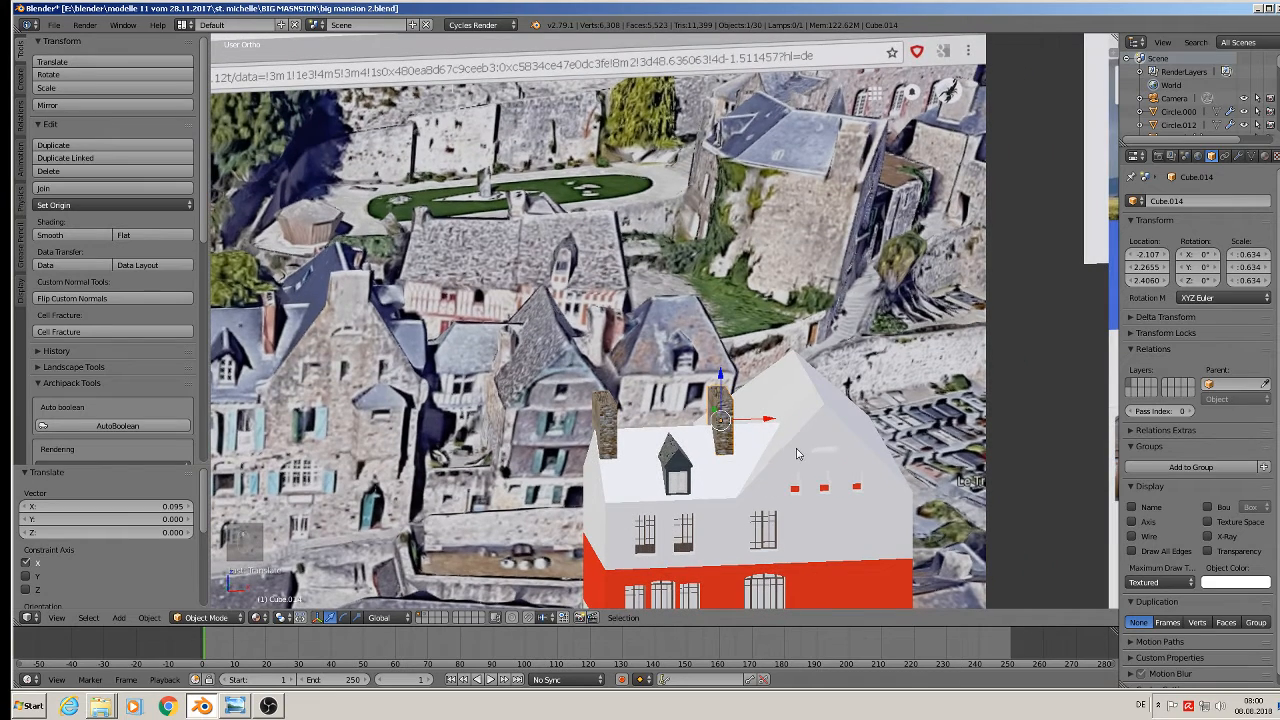
middle_click_drag(756, 450, 785, 385)
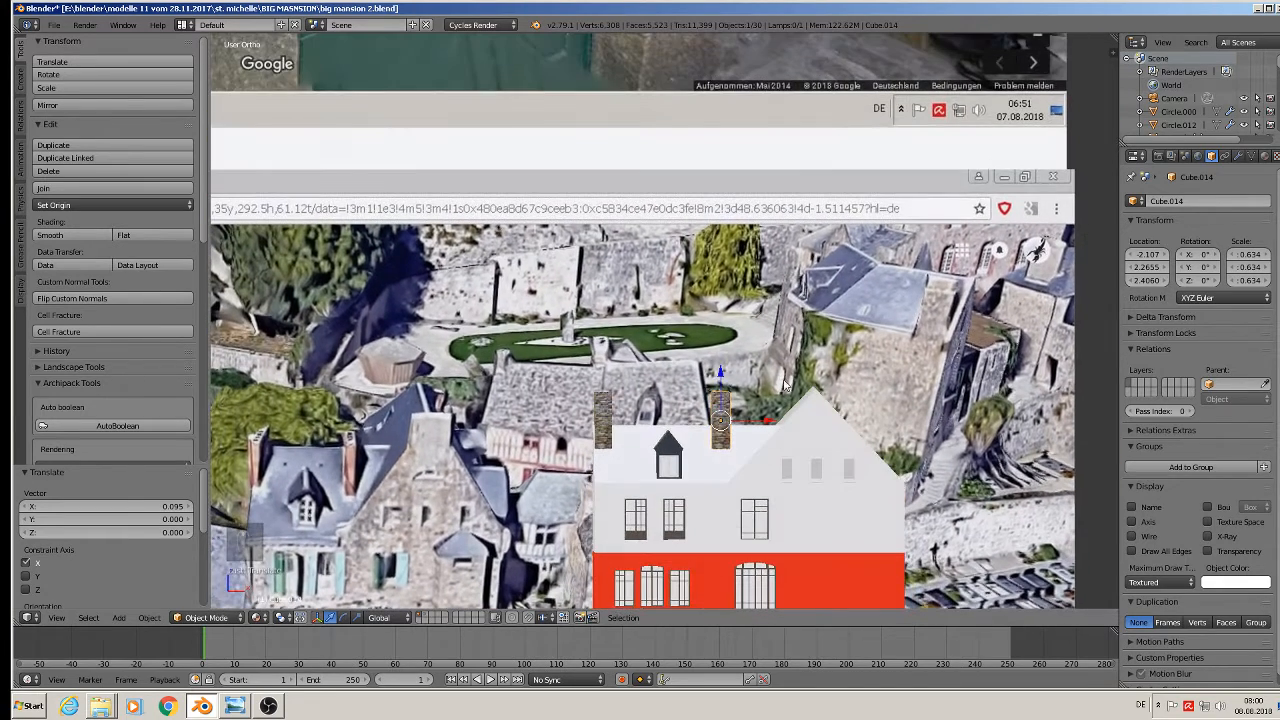
left_click(119, 617)
mouse_move(128, 603)
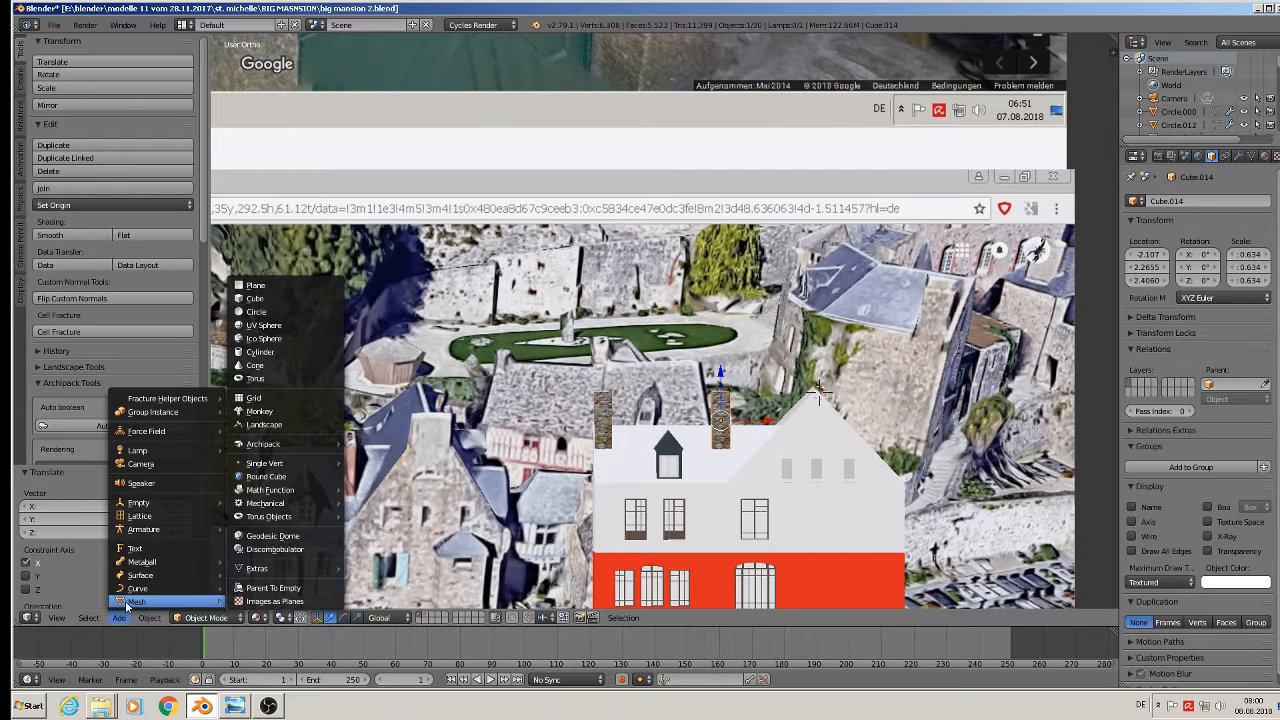
left_click(290, 300)
key("s")
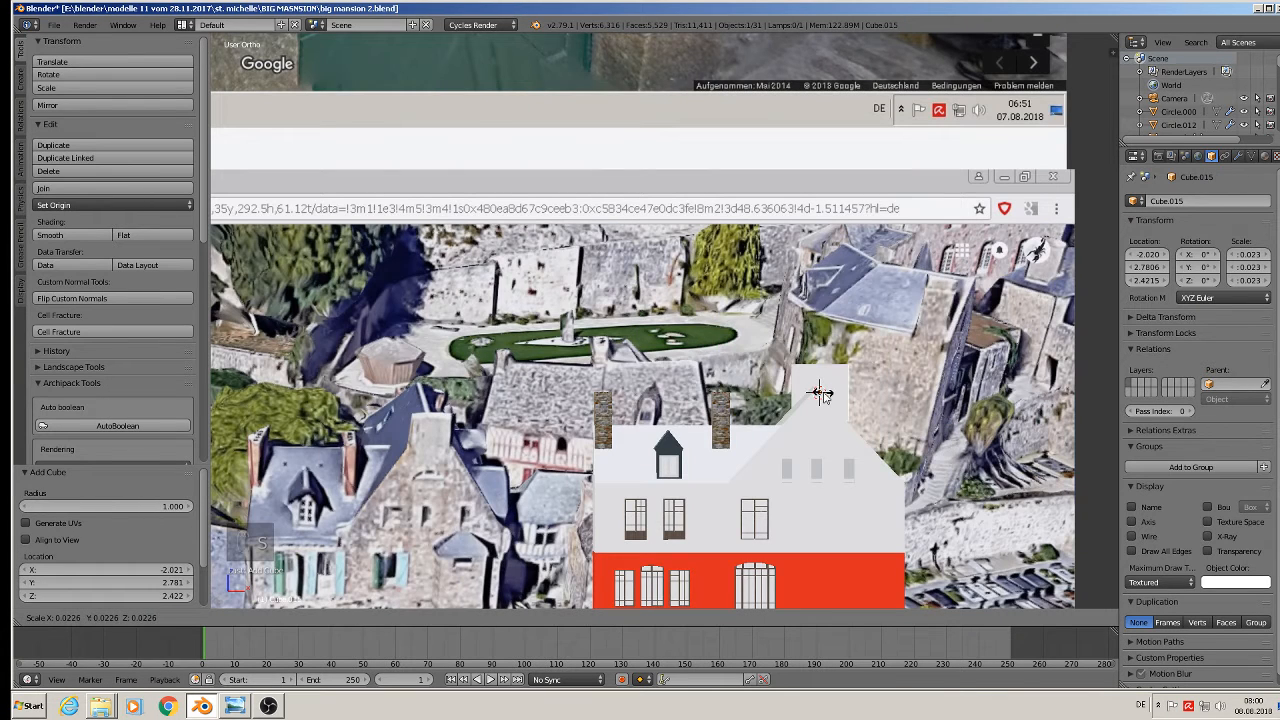
left_click(820, 393)
scroll(820, 380, "up", 3)
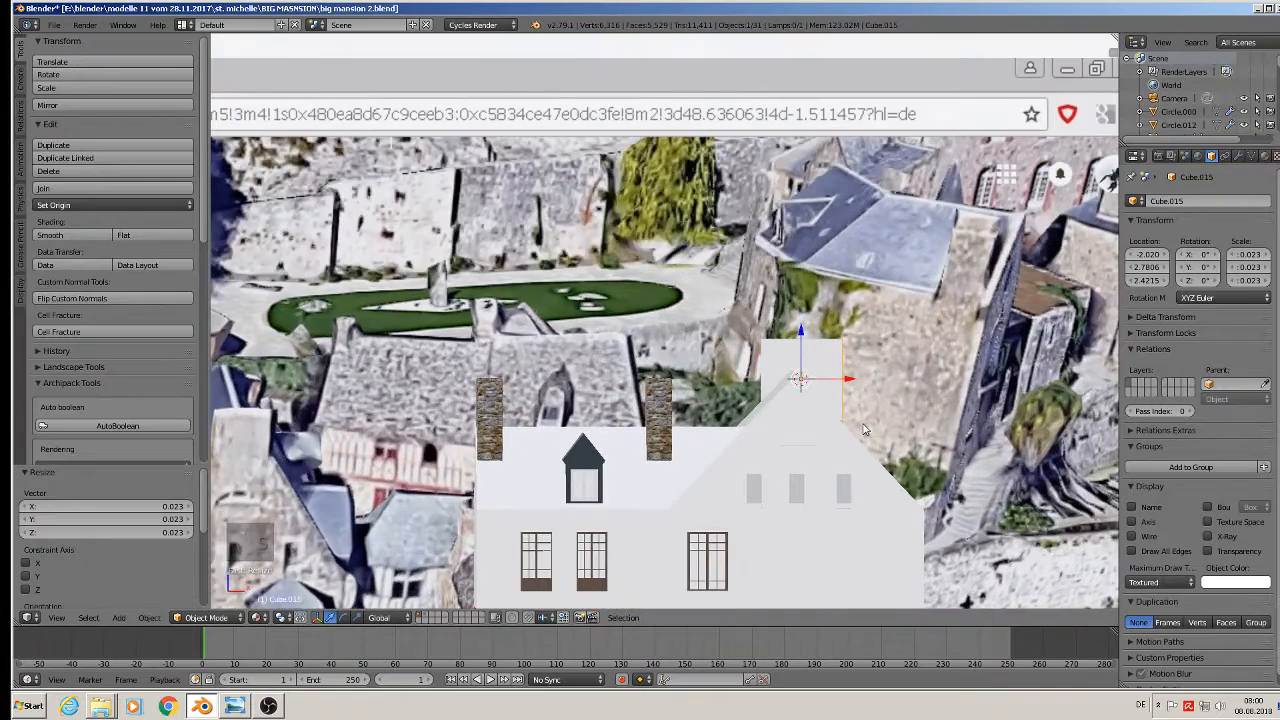
Center the cube on the gable peak at X -2.031 and move it -0.574 along Y to the mansion's front
key("KP_0")
key("KP_1")
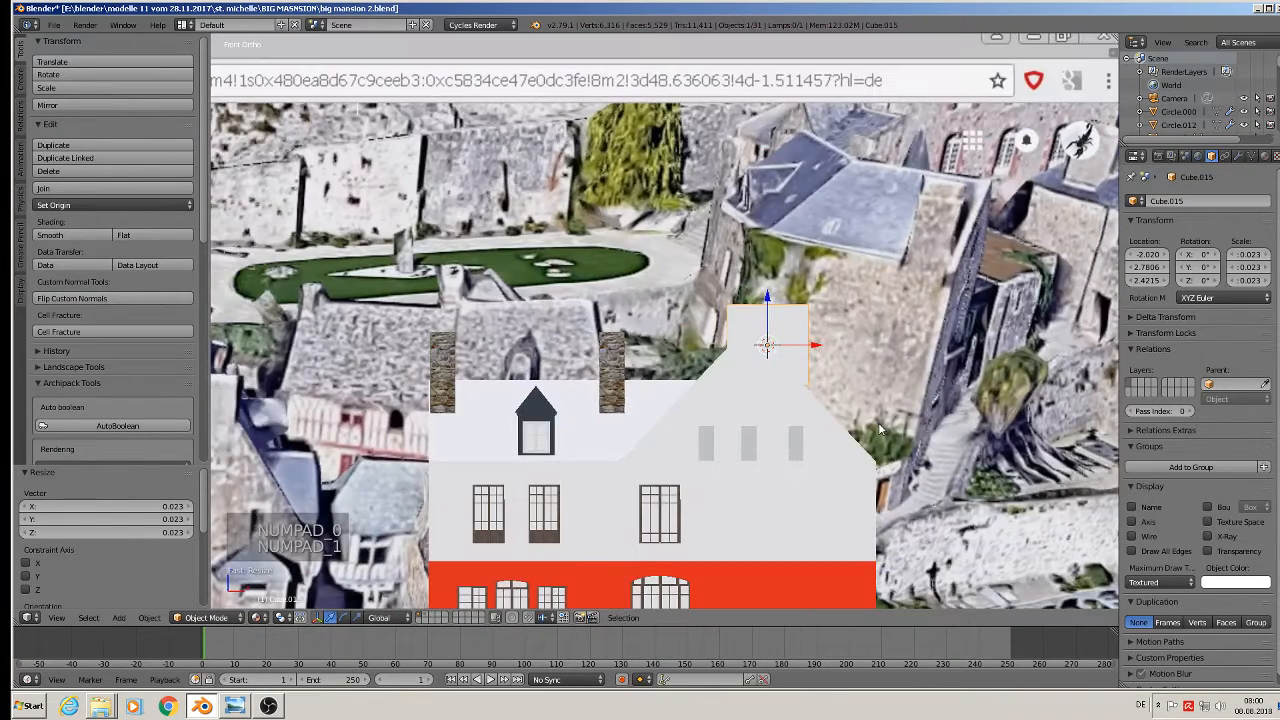
left_click_drag(812, 343, 788, 351)
middle_click_drag(790, 353, 544, 268)
scroll(890, 435, "down", 3)
scroll(661, 327, "down", 2)
left_click_drag(470, 218, 758, 365)
left_click(758, 370)
scroll(758, 370, "up", 8)
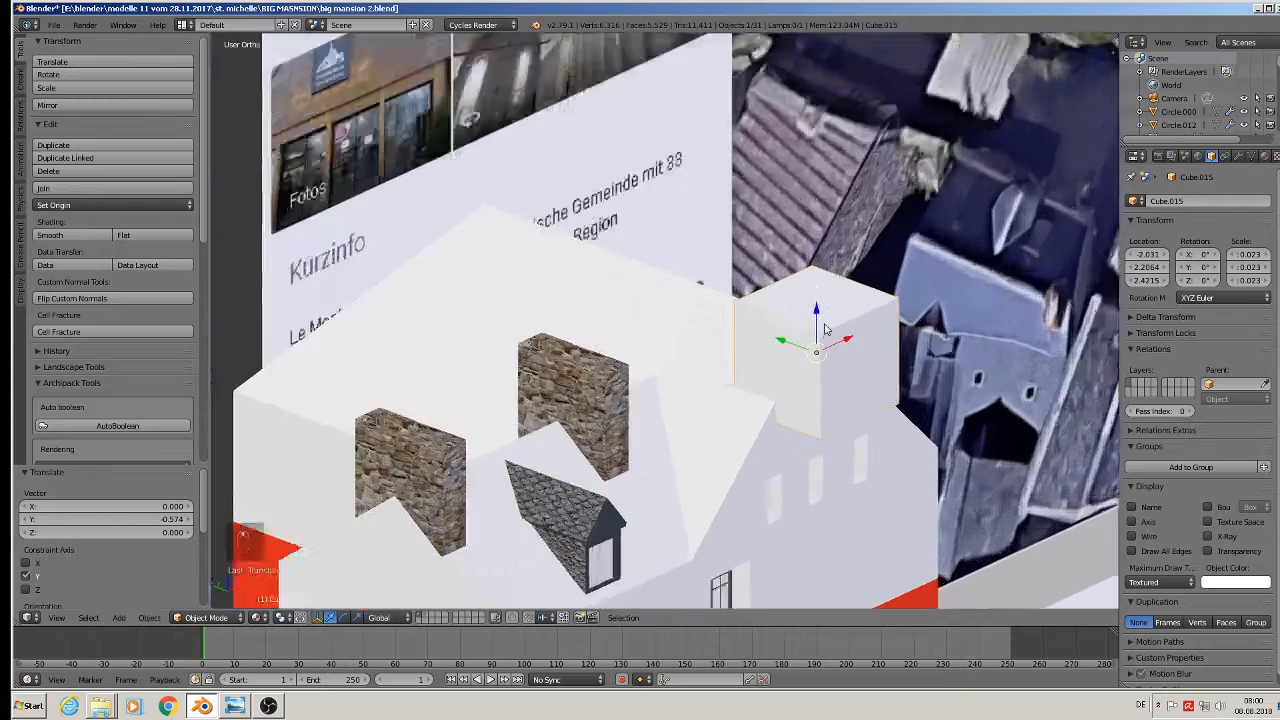
Flatten the gable cube into a thin chimney slab by scaling it 0.298 and 0.677 along Y
key("s")
key("y")
left_click_drag(886, 444, 817, 398)
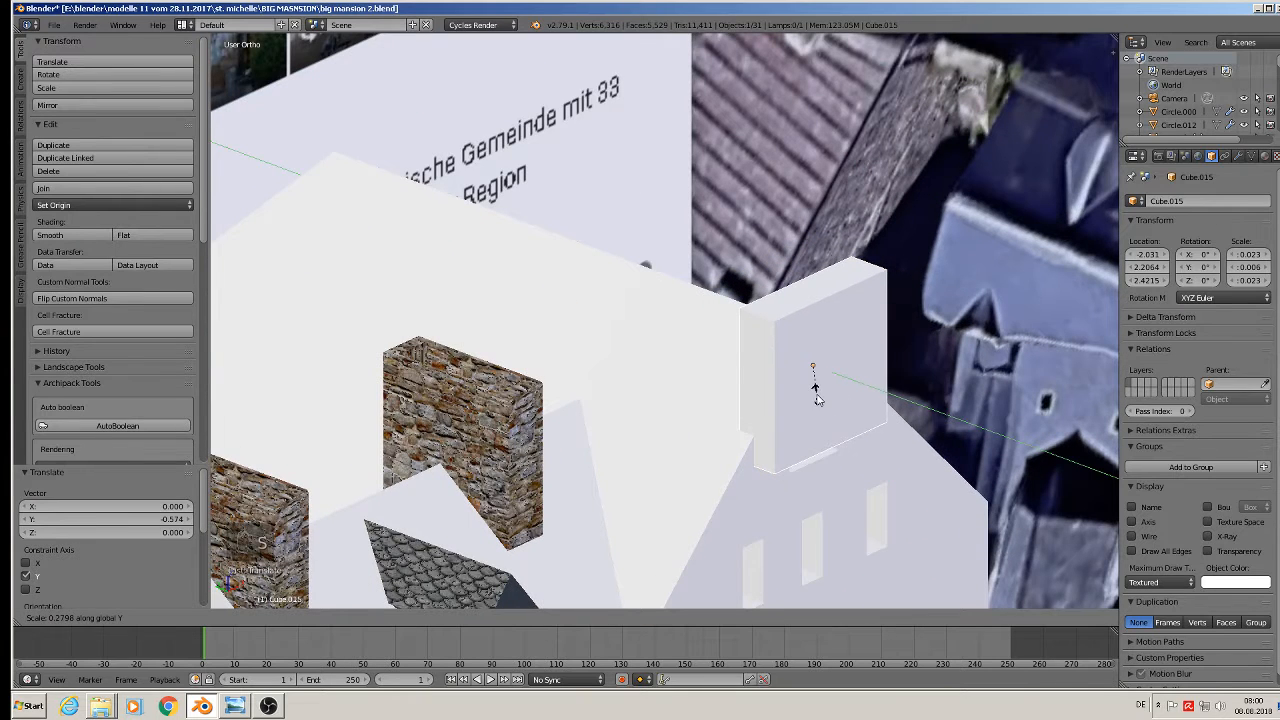
left_click(822, 400)
key("s")
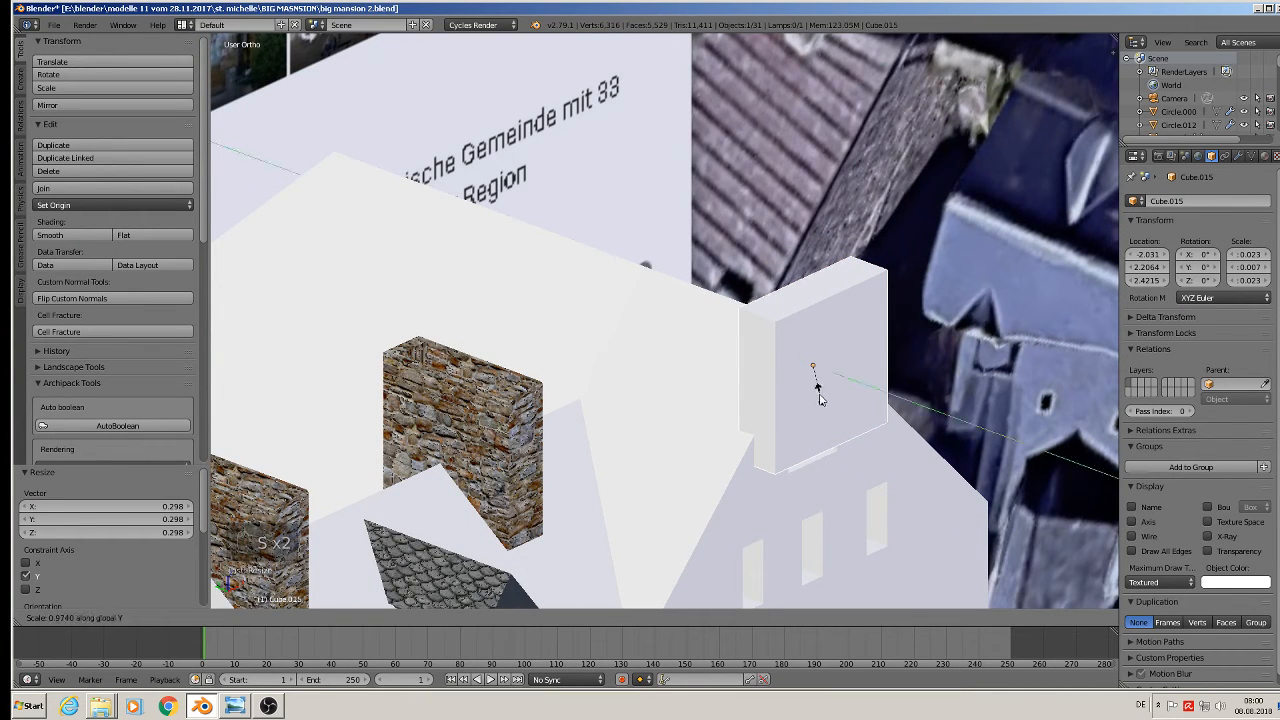
left_click(815, 395)
Move the chimney slab along Y to 2.2125 to align it with the front gable wall, and deselect it
key("g")
key("y")
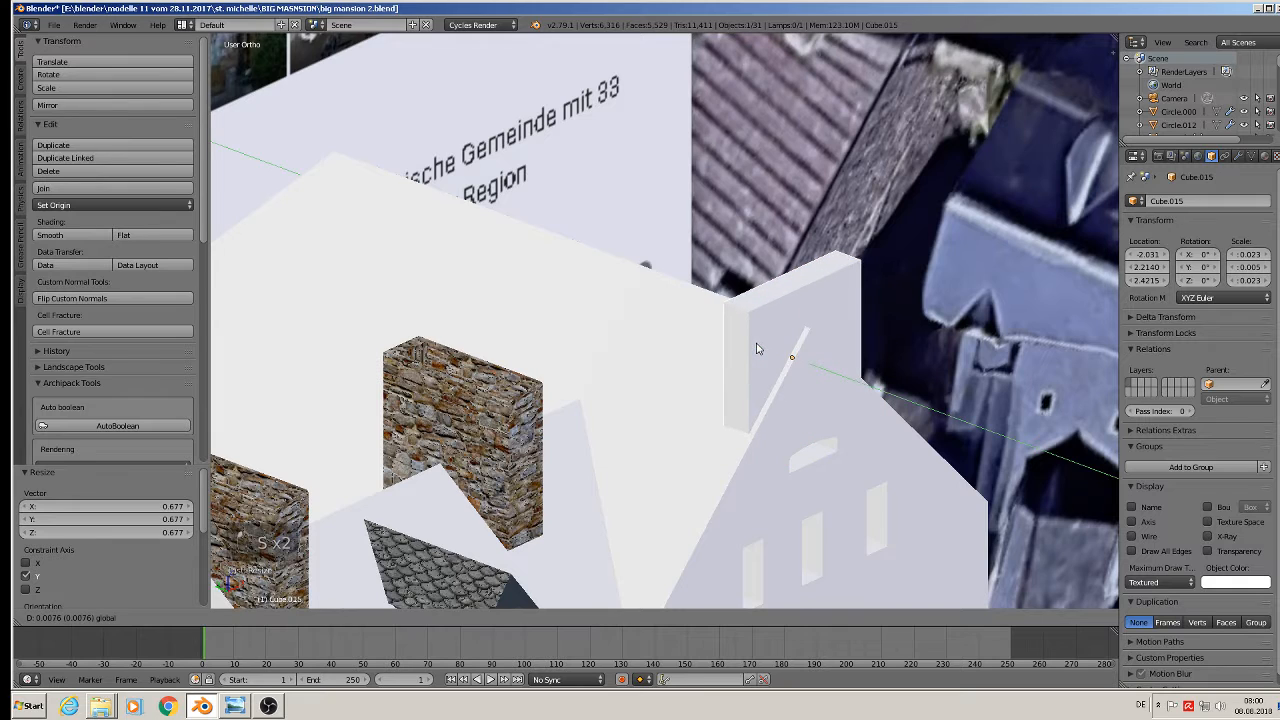
left_click_drag(756, 343, 761, 344)
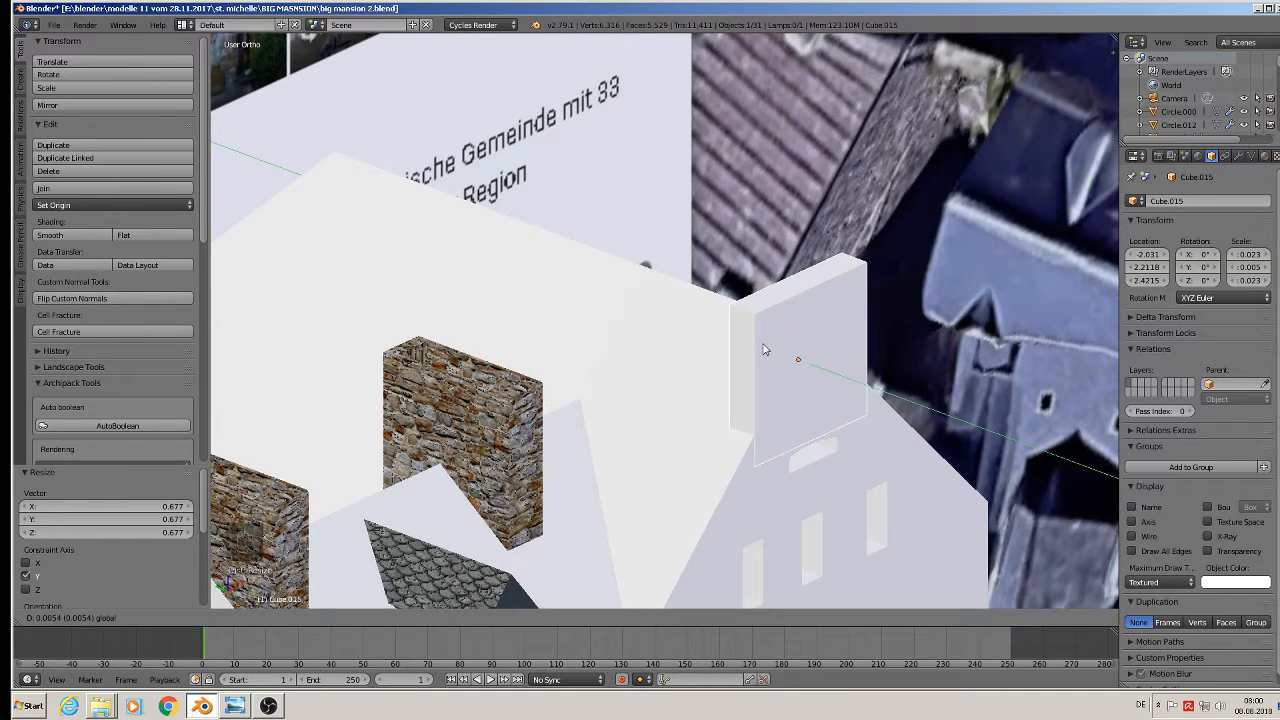
left_click(761, 348)
key("a")
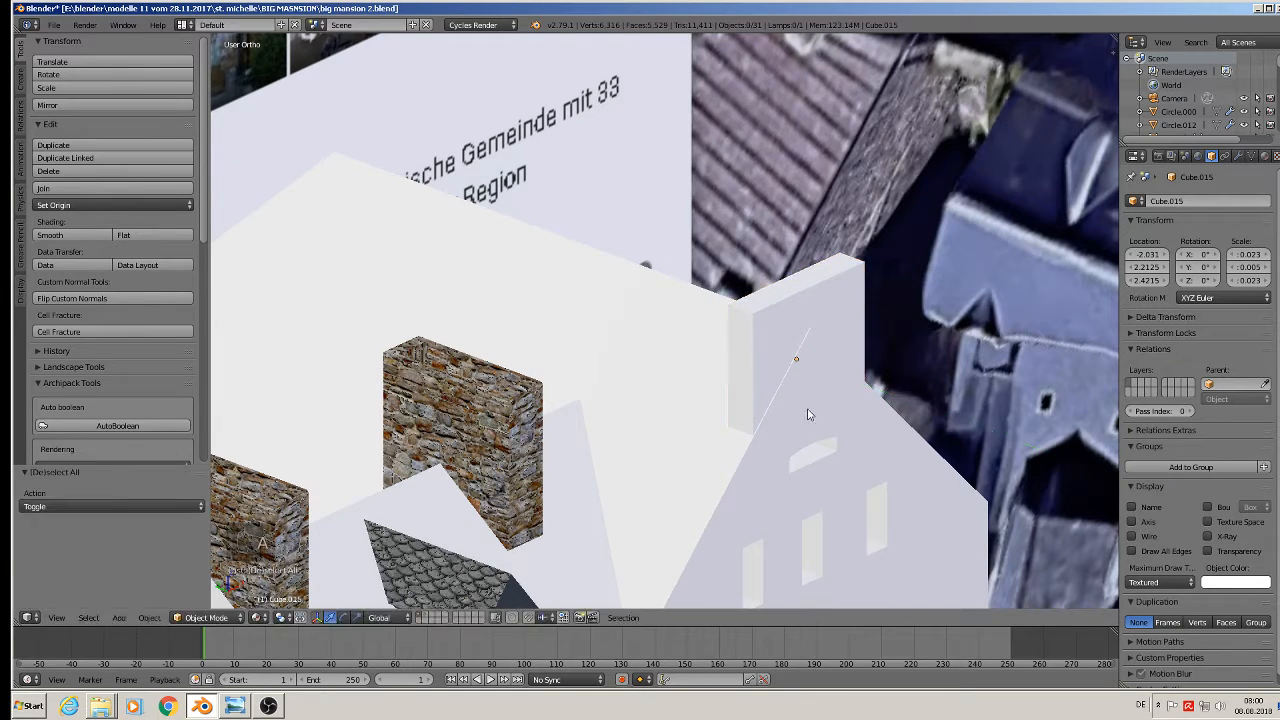
Join the stone turret, its roof and its supporting brackets into one object
middle_click_drag(809, 409, 724, 402)
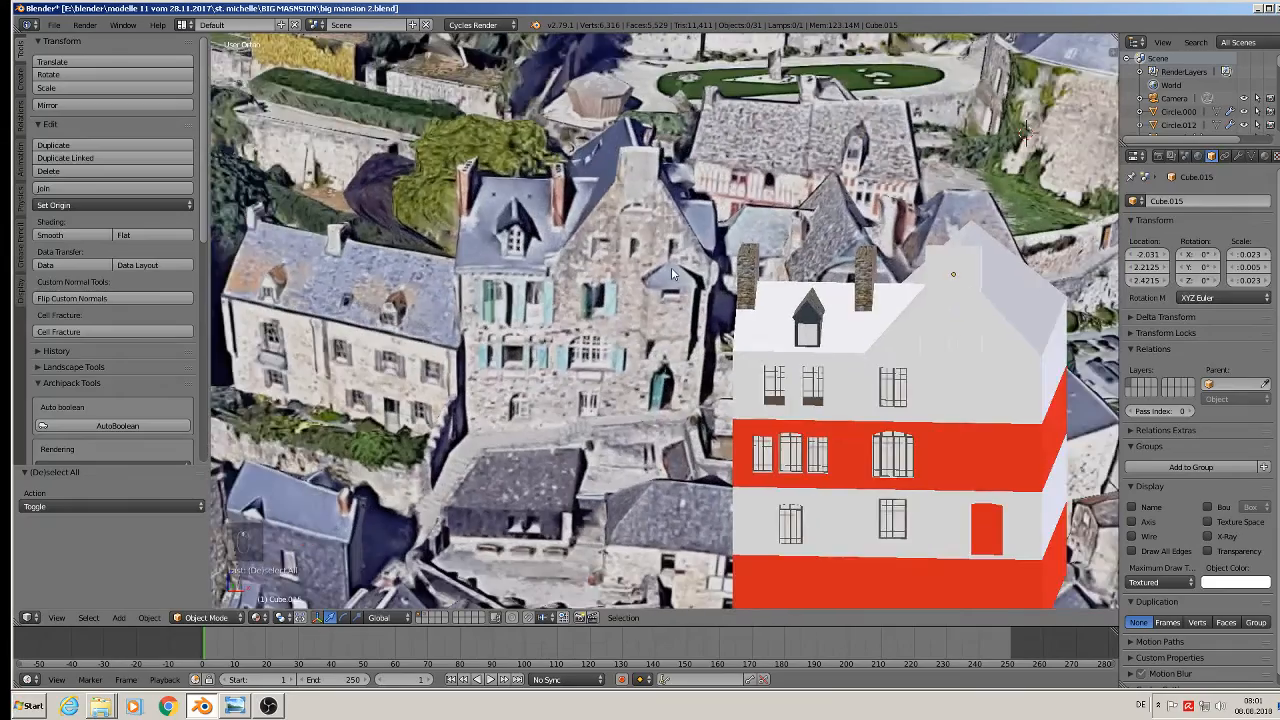
scroll(532, 377, "down", 3)
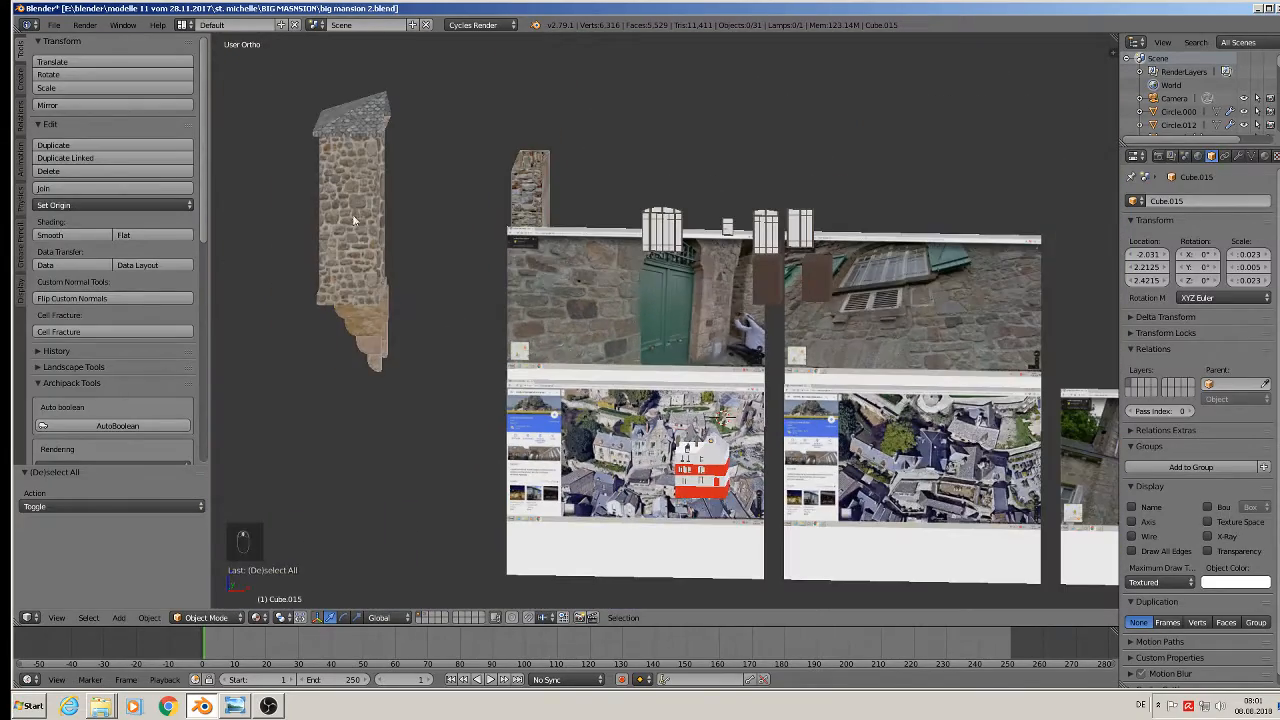
right_click(353, 217)
middle_click_drag(372, 234, 460, 254)
scroll(460, 254, "up", 1)
right_click(353, 345, "shift")
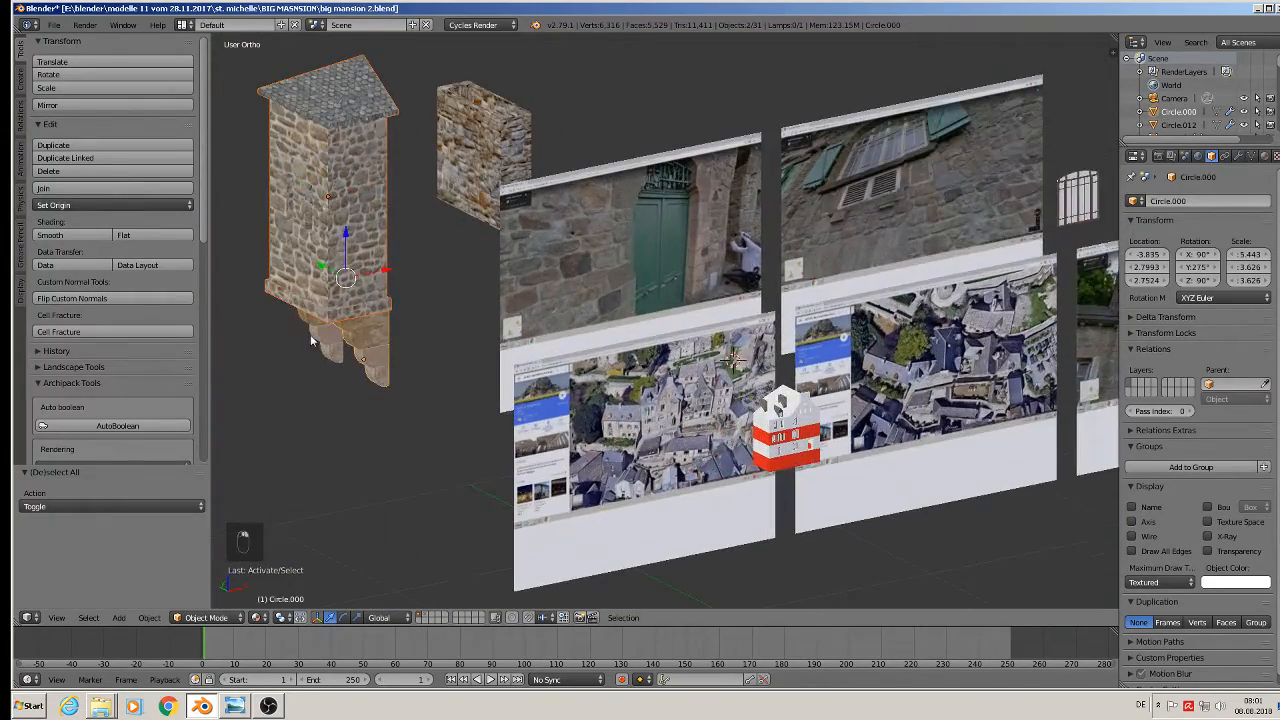
right_click(310, 338, "shift")
left_click(75, 188)
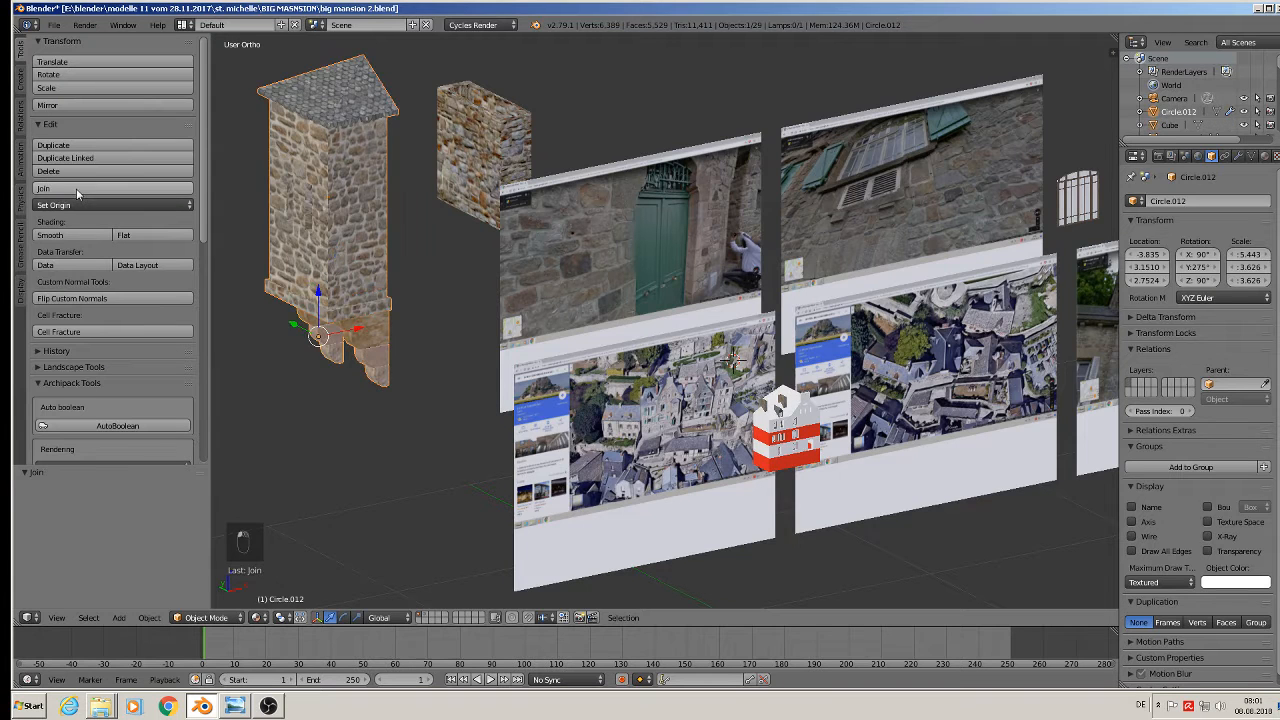
Move the joined turret -2.385 along Y and scale it by 0.095
middle_click_drag(320, 300, 362, 304)
left_click_drag(306, 318, 578, 436)
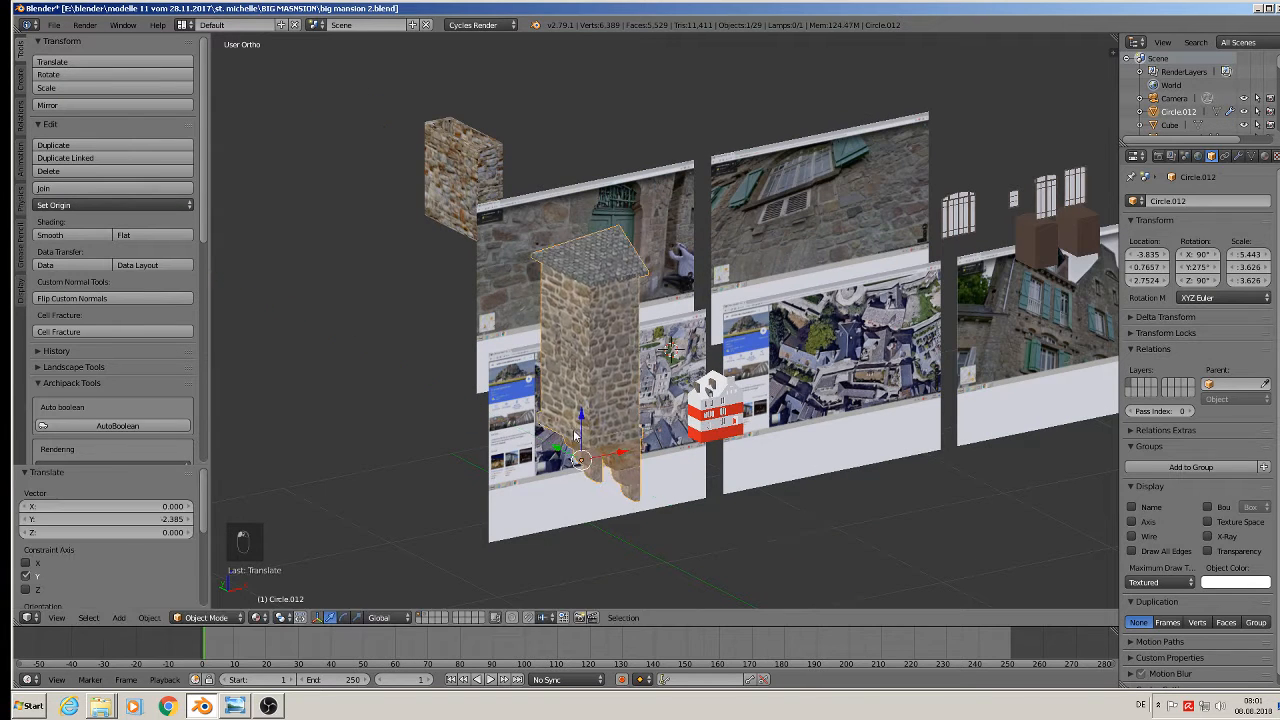
middle_click_drag(580, 434, 549, 432)
key("s")
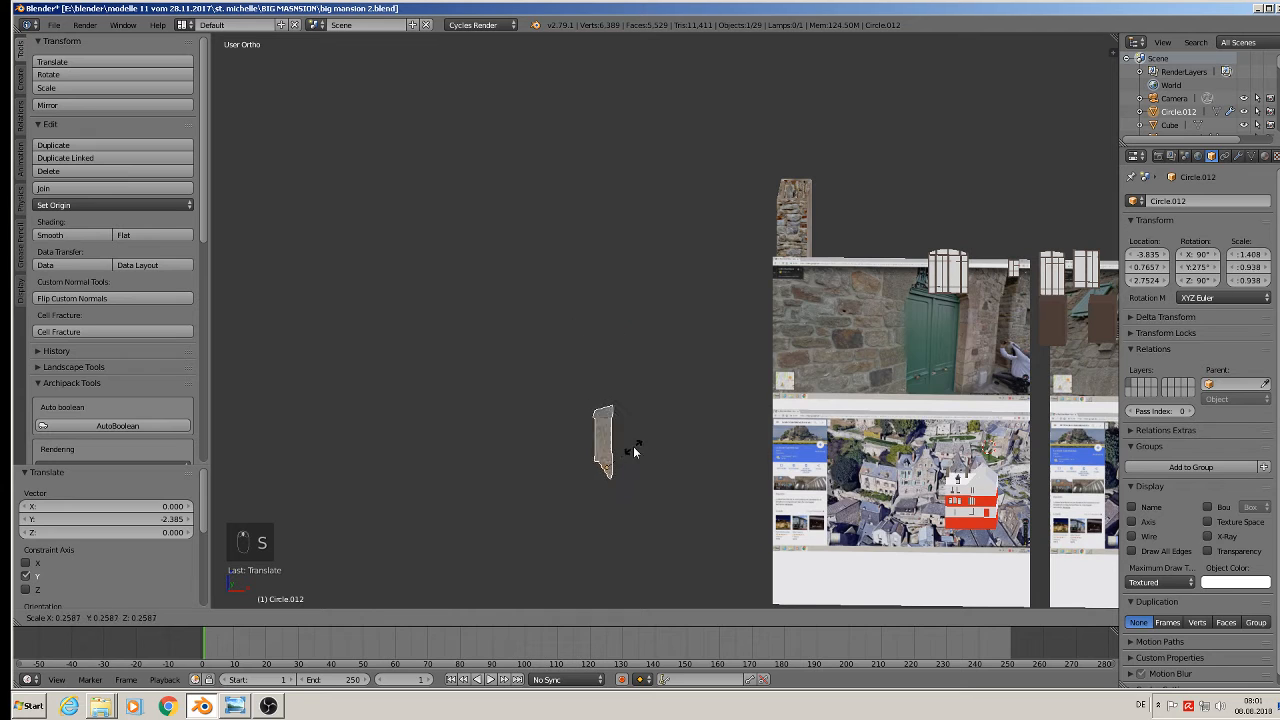
left_click(620, 466)
Bring the turret to the mansion by moving it along X to -1.991, 1.563 along Y and -0.585 along Z
key("g")
key("x")
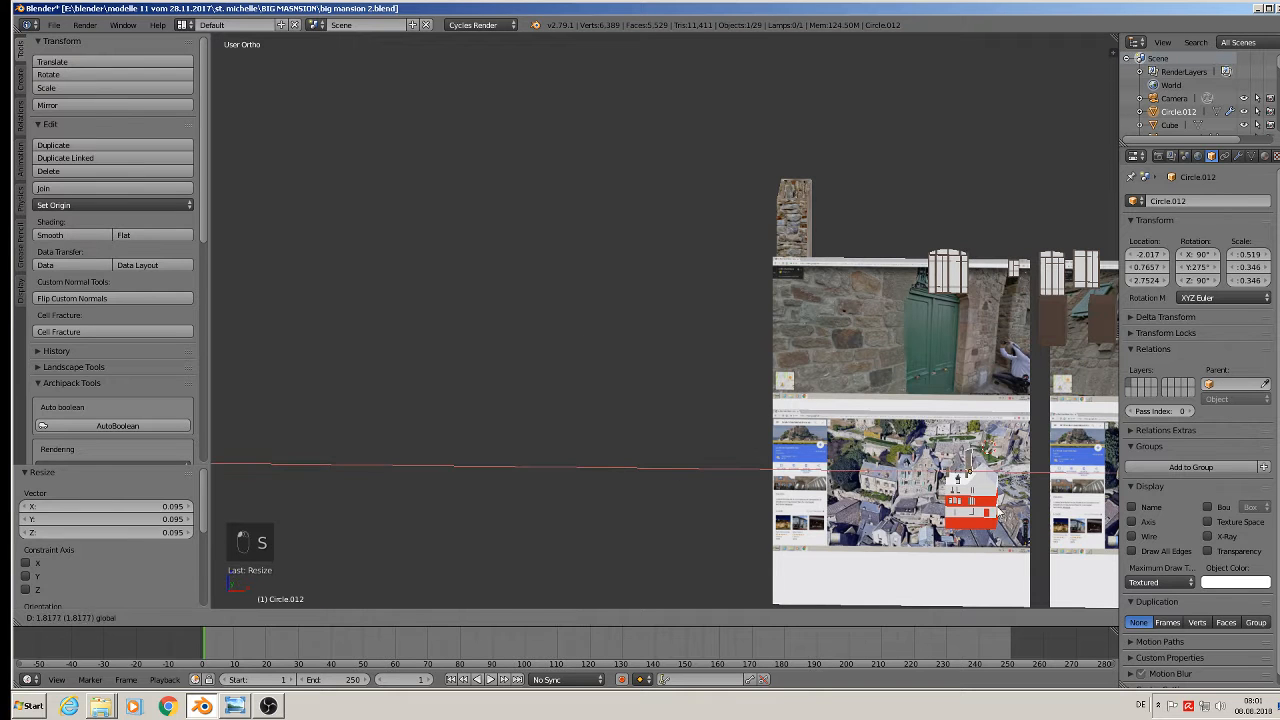
left_click_drag(998, 508, 1003, 510)
middle_click_drag(981, 498, 1102, 532)
left_click_drag(943, 457, 672, 418)
left_click_drag(714, 345, 716, 388)
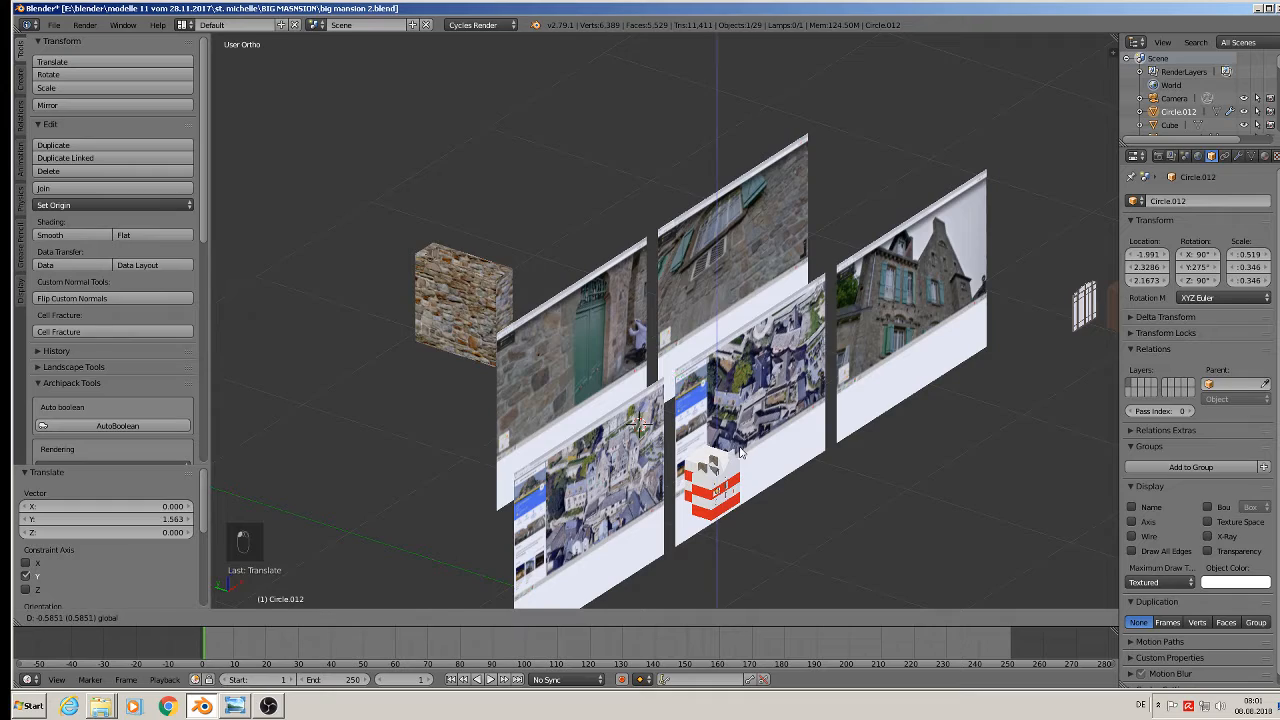
left_click_drag(740, 452, 740, 453)
Shift the turret -0.146 along Y to the mansion's front facade
middle_click_drag(740, 453, 613, 409)
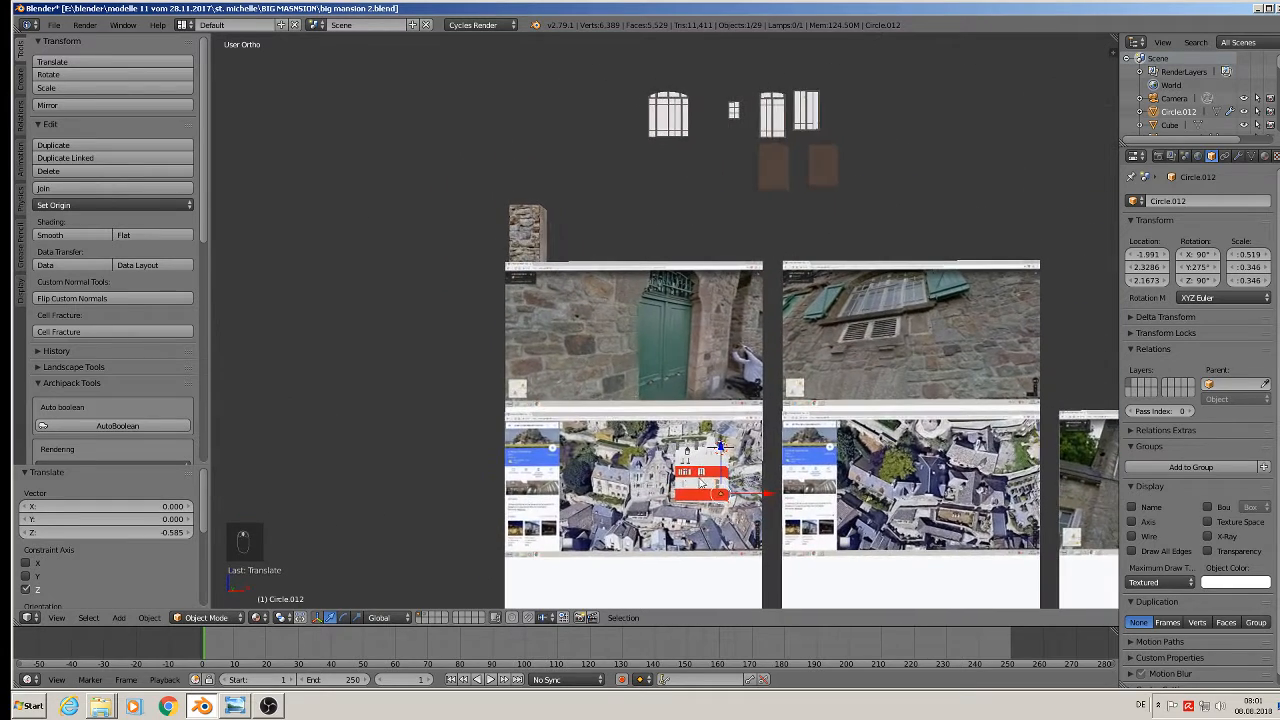
middle_click_drag(701, 484, 698, 500)
left_click_drag(758, 488, 736, 490)
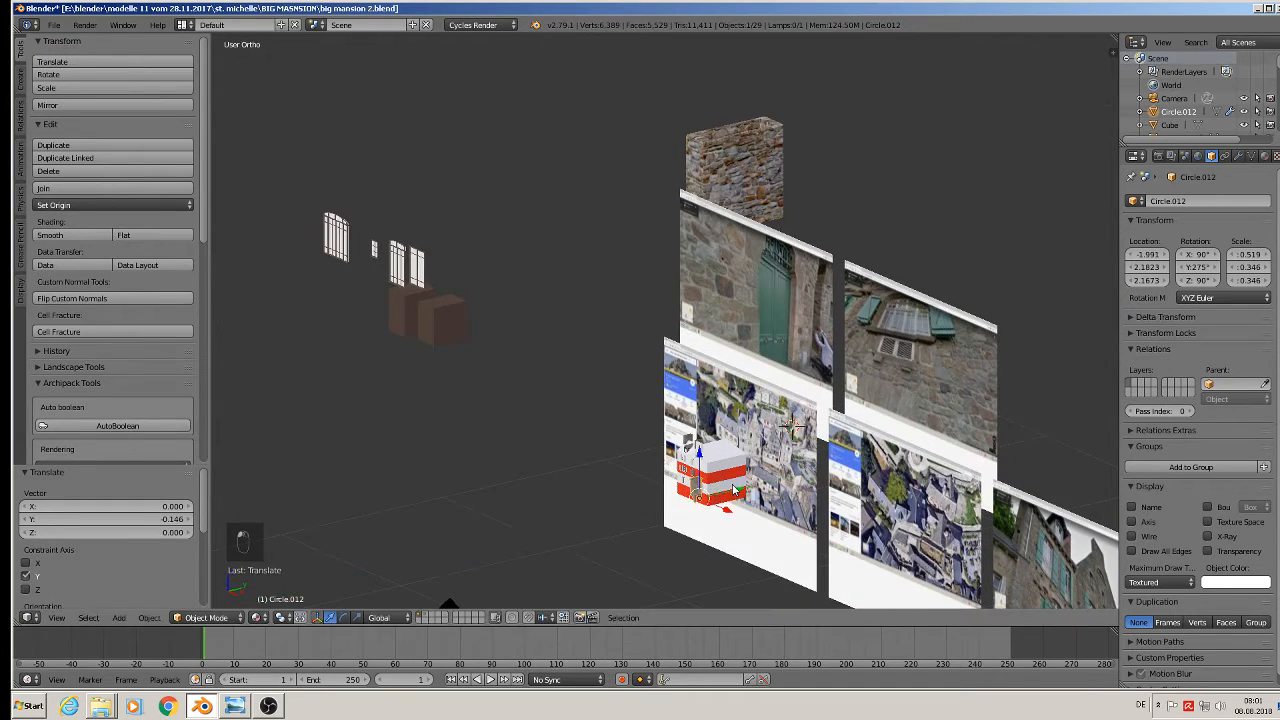
scroll(668, 505, "up", 8)
scroll(668, 505, "down", 7)
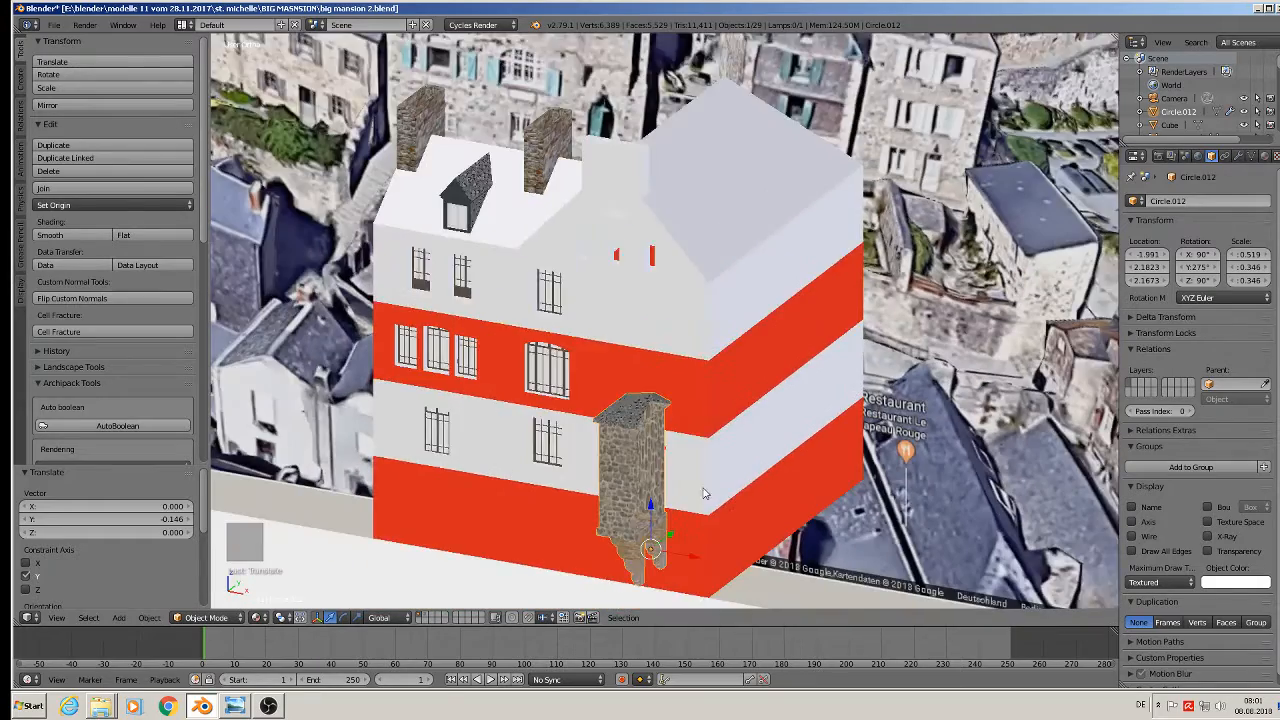
key("r")
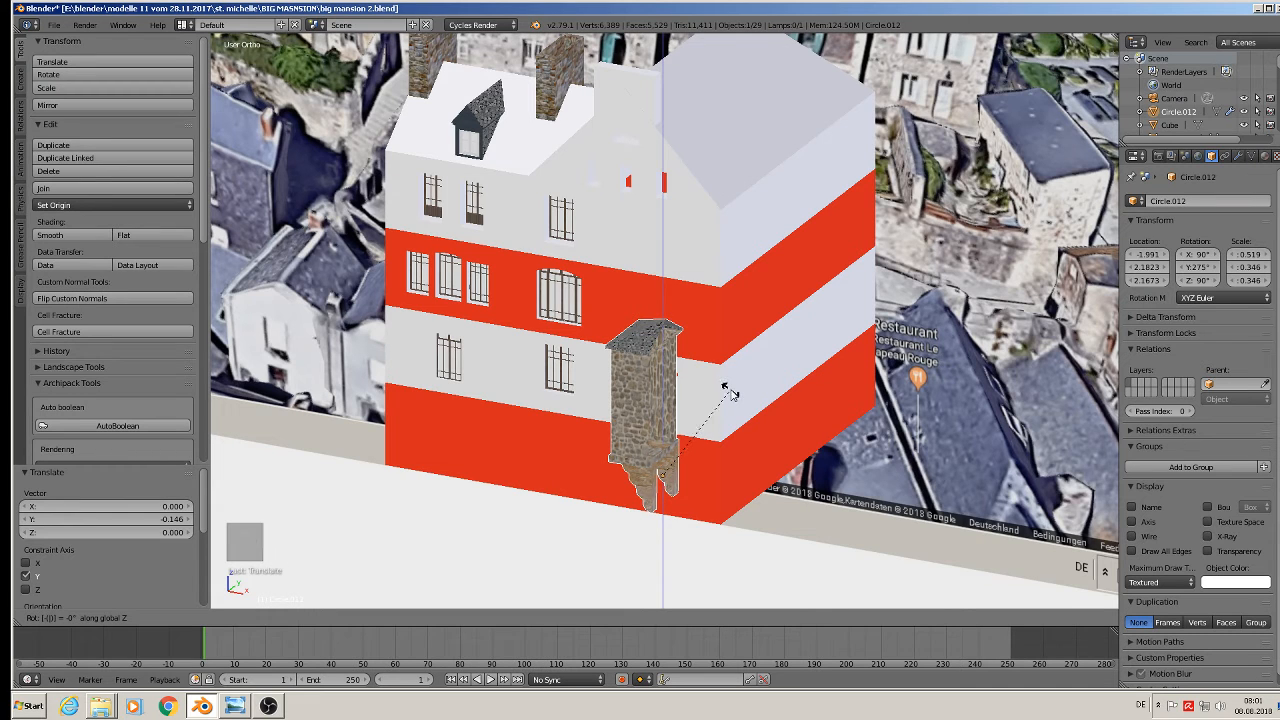
type("rz90")
key("Escape")
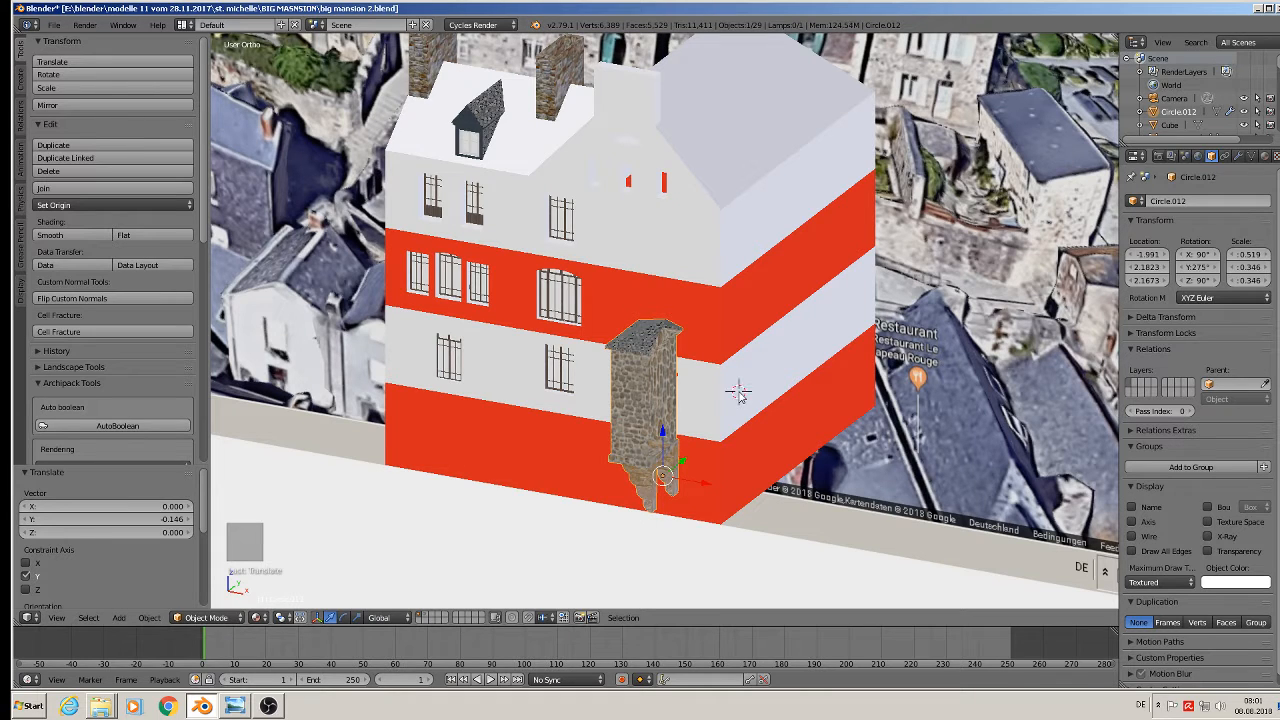
Rotate the turret 90° about Z and move it -0.080 along X
type("rz")
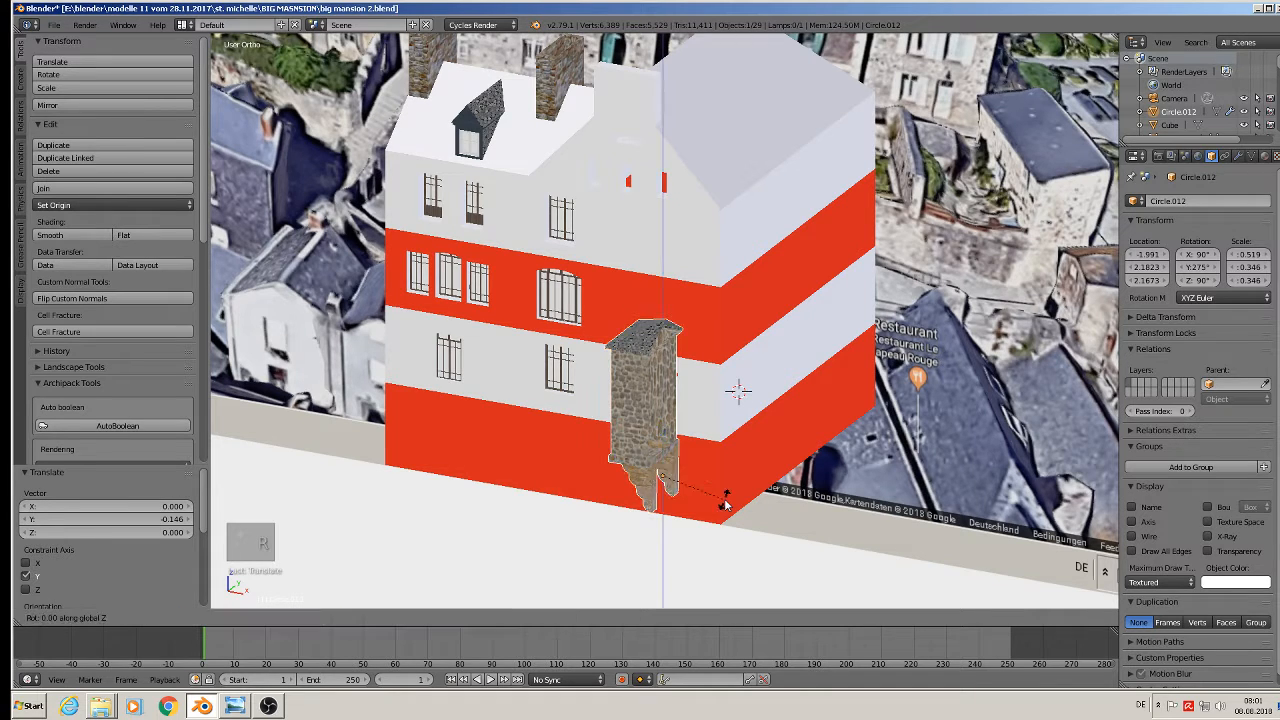
type("90")
key("Return")
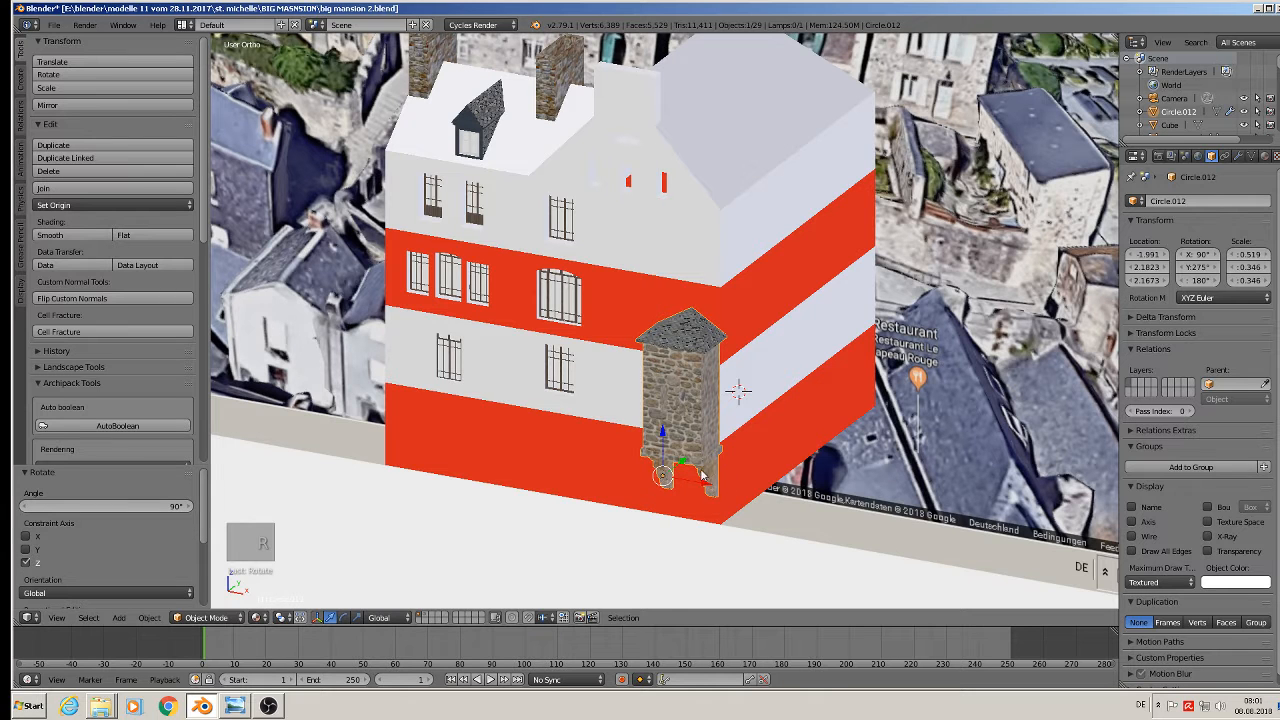
left_click_drag(703, 480, 597, 461)
middle_click_drag(546, 475, 485, 493)
left_click(627, 420)
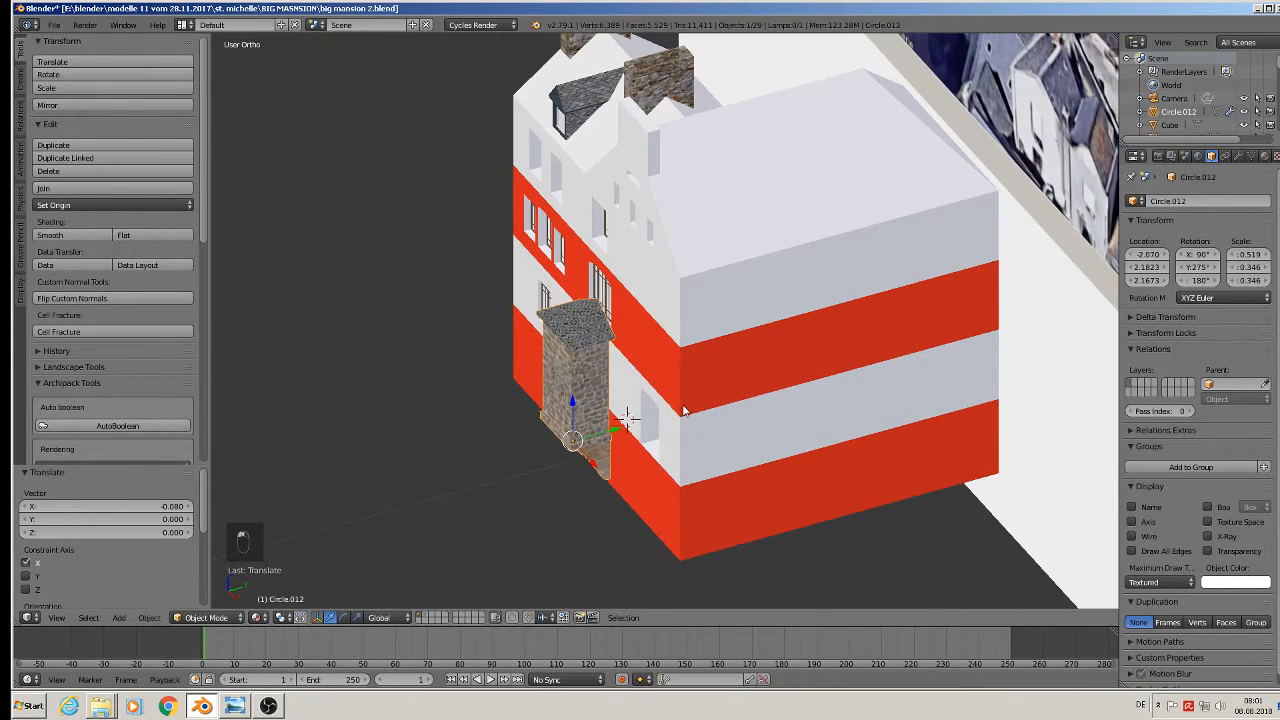
Set the turret into the facade at Y 2.2004, raise it 0.076 and shift it 0.046 along X above the door
left_click_drag(619, 430, 635, 408)
middle_click_drag(635, 408, 760, 377)
left_click_drag(573, 411, 574, 300)
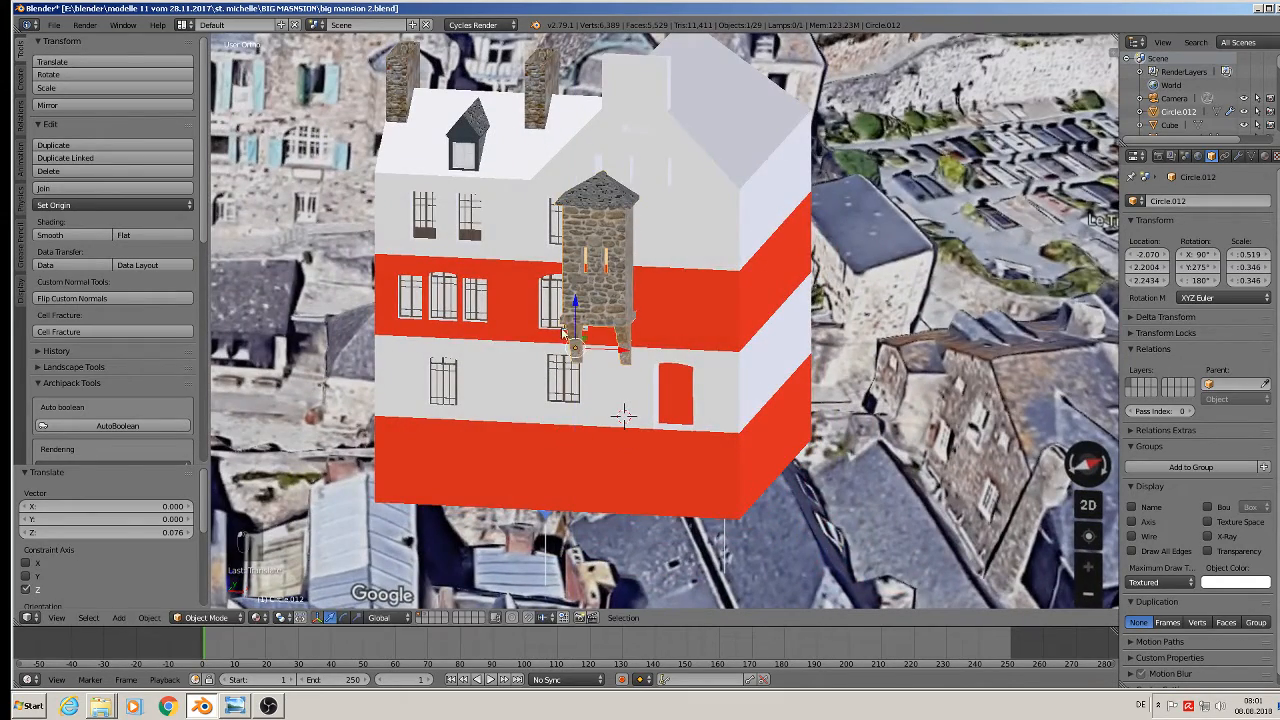
left_click_drag(619, 349, 688, 347)
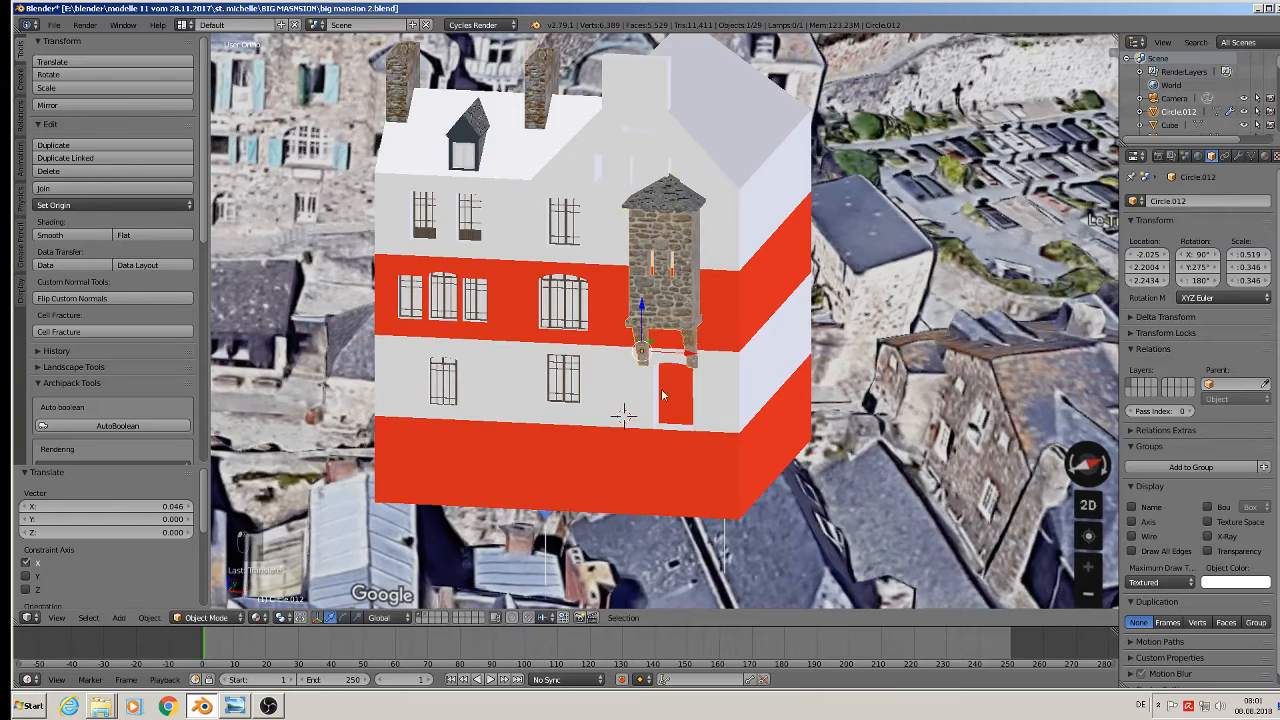
Scale the turret by 0.803 to match the reference photo and raise it 0.012 along Z
middle_click_drag(662, 395, 1173, 400, "shift")
middle_click_drag(330, 325, 387, 295)
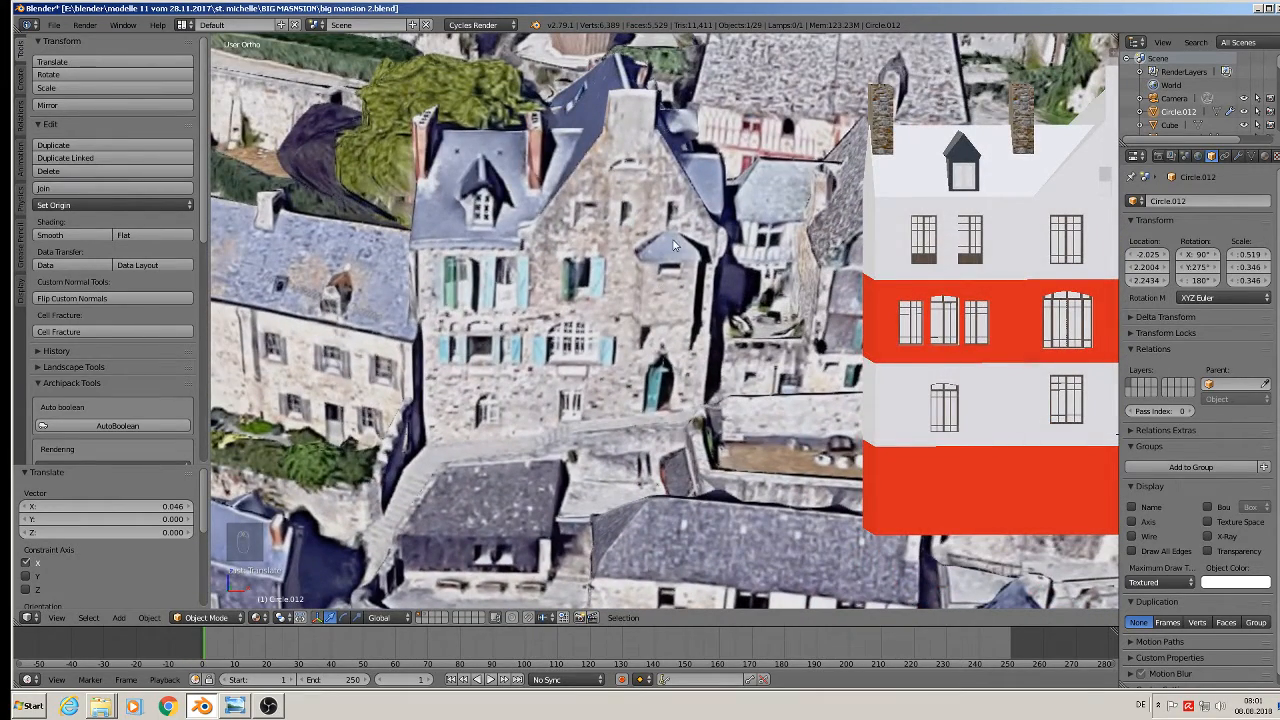
middle_click_drag(757, 362, 478, 373, "shift")
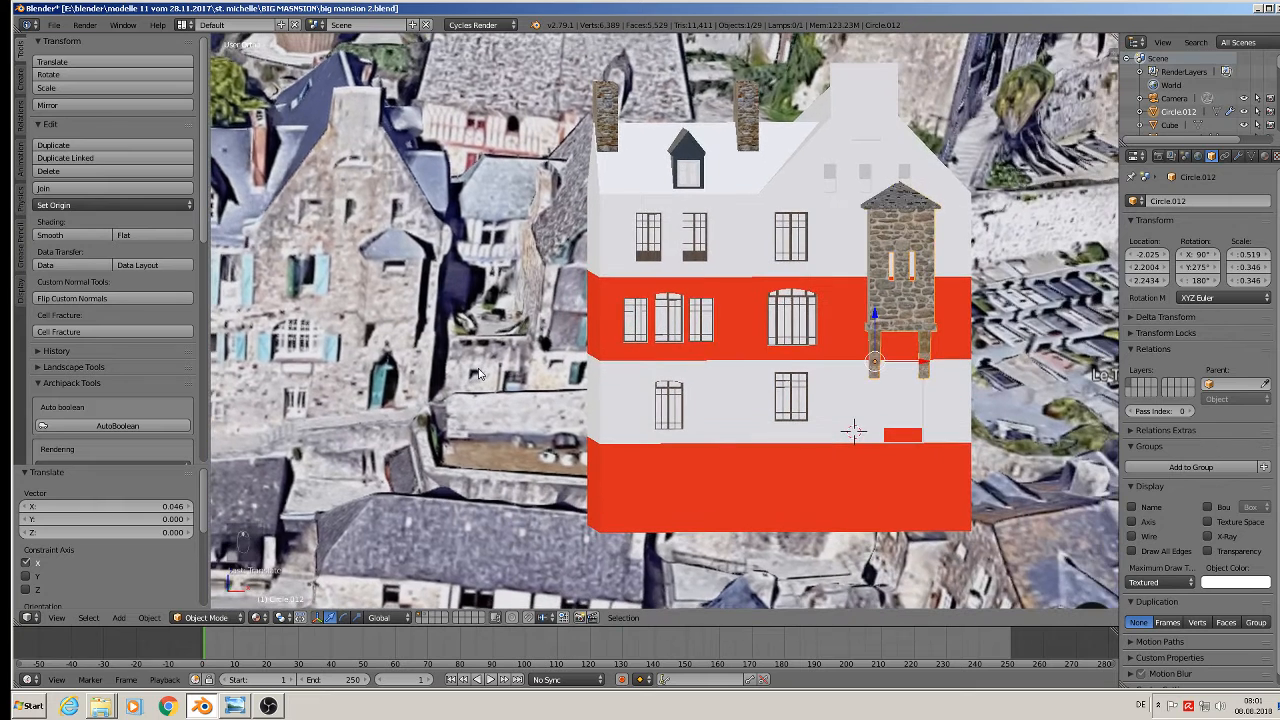
key("s")
left_click(961, 380)
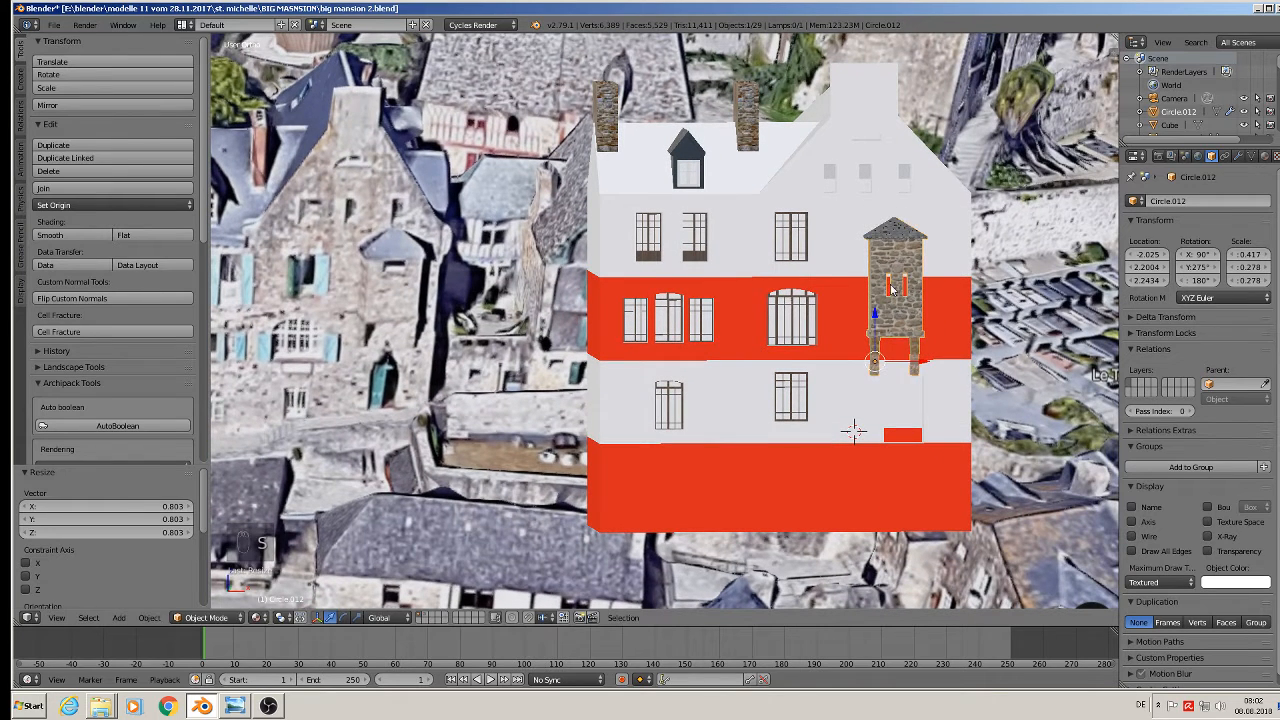
left_click_drag(872, 303, 875, 287)
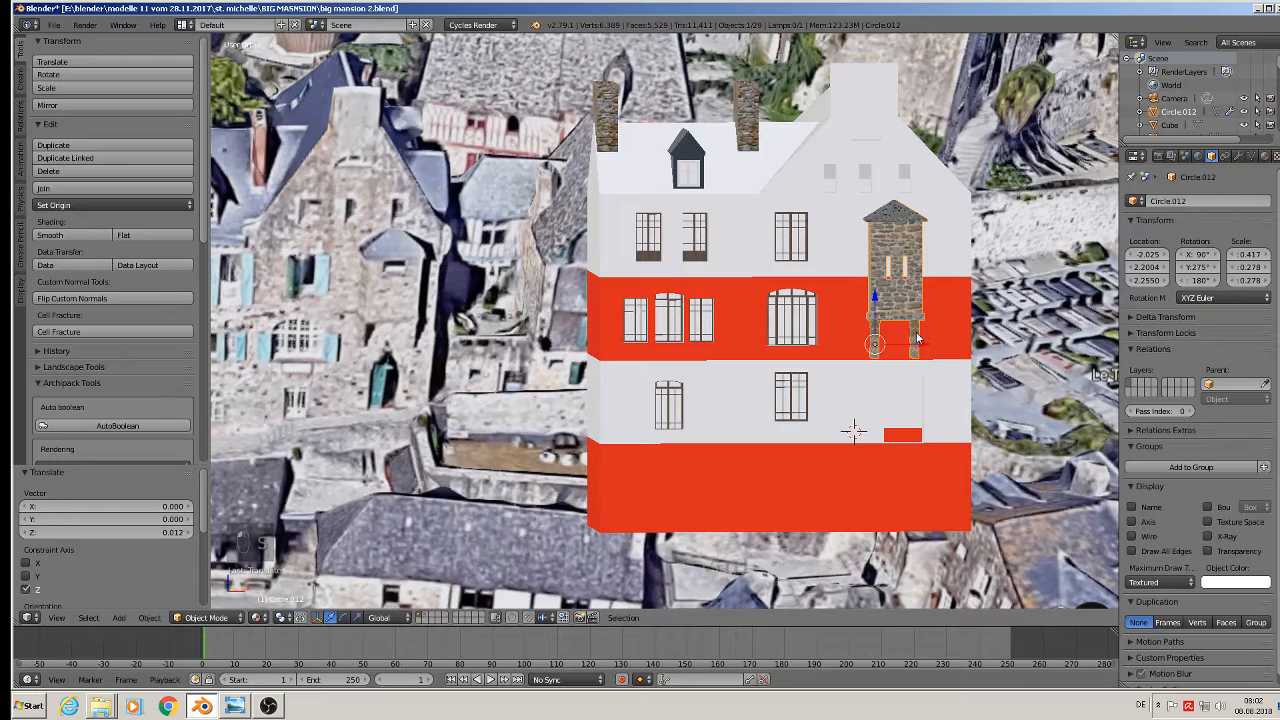
Shift the turret 0.006 along X and set it at Y 2.2028 against the facade, with everything deselected
left_click_drag(921, 344, 931, 346)
middle_click_drag(931, 346, 905, 345)
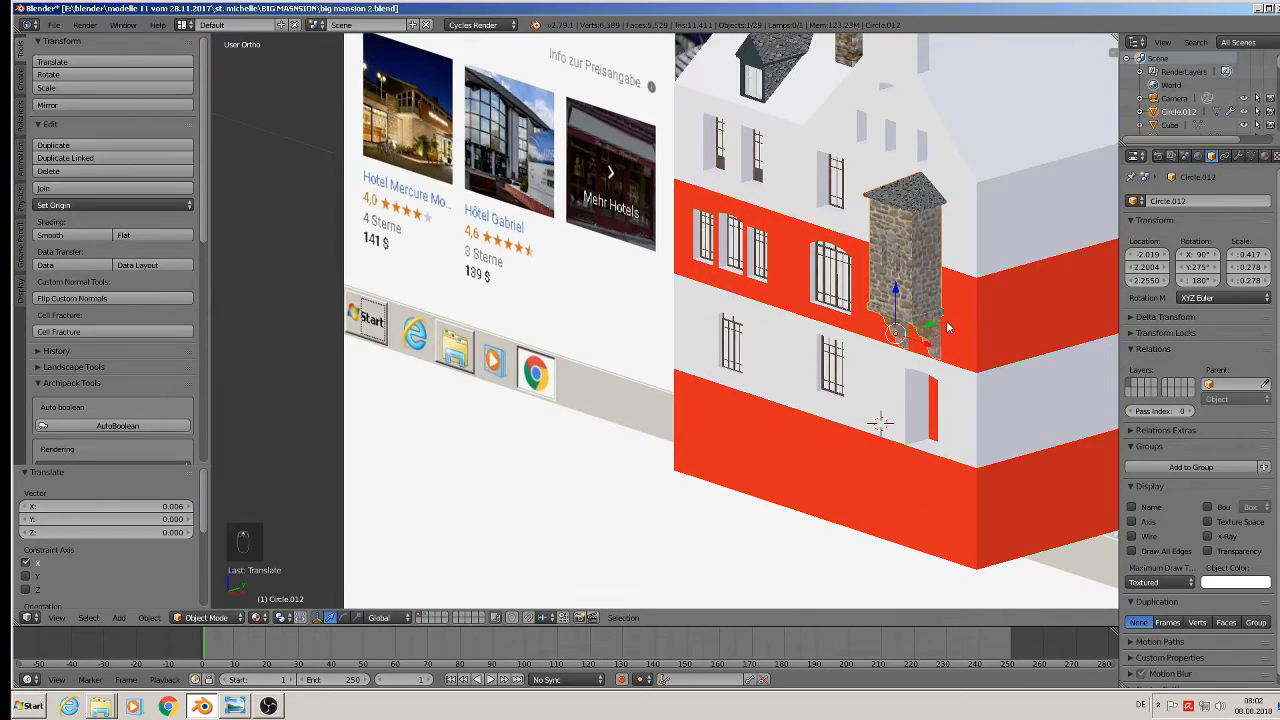
left_click_drag(932, 326, 940, 337)
scroll(940, 337, "down", 1)
key("a")
middle_click_drag(942, 345, 1022, 362)
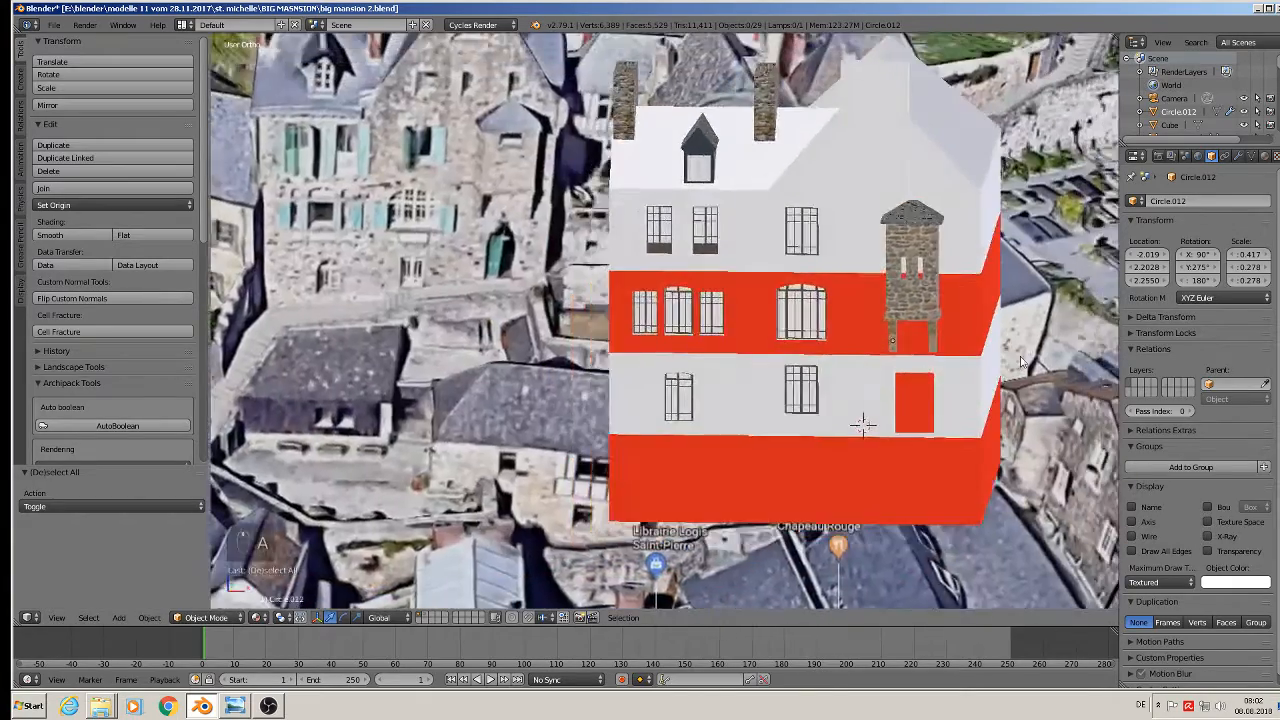
Compare the placed turret with the reference photo and save the mansion file
scroll(1022, 362, "down", 2)
middle_click_drag(937, 357, 803, 431, "shift")
mouse_move(705, 430)
middle_mouse_down()
mouse_move(790, 431)
mouse_move(738, 443)
mouse_move(722, 428)
middle_mouse_up()
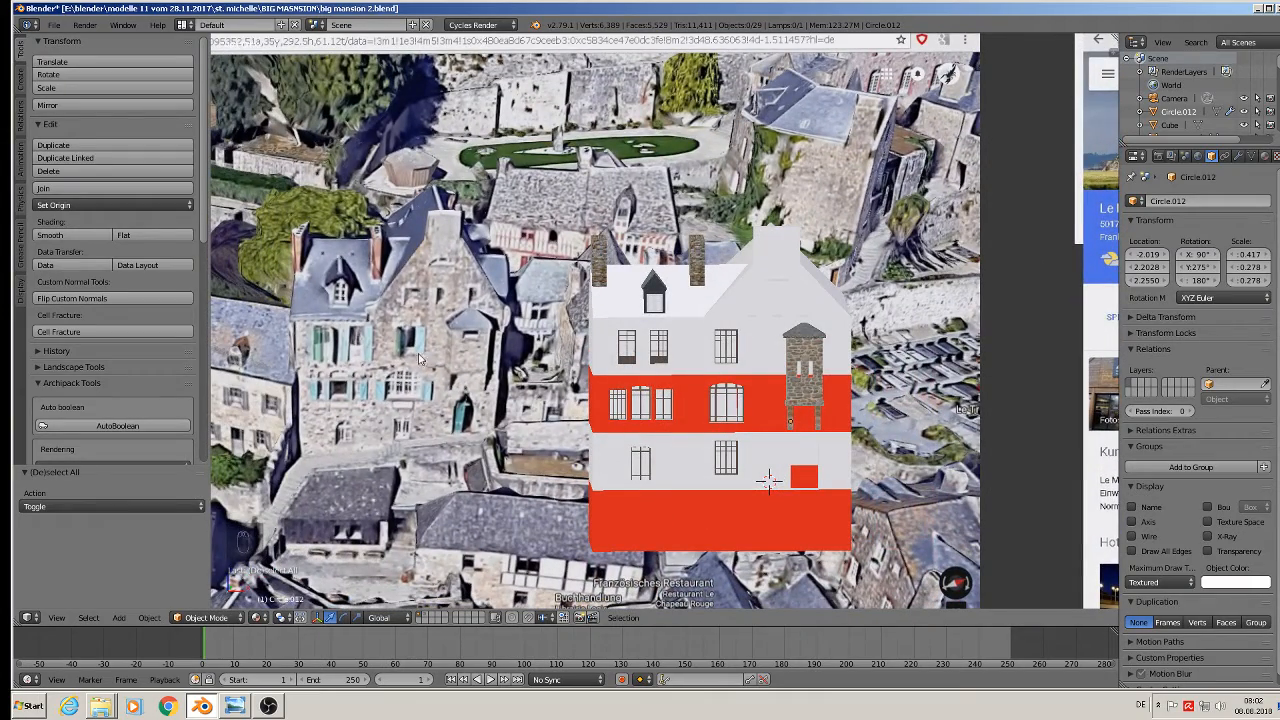
left_click(54, 24)
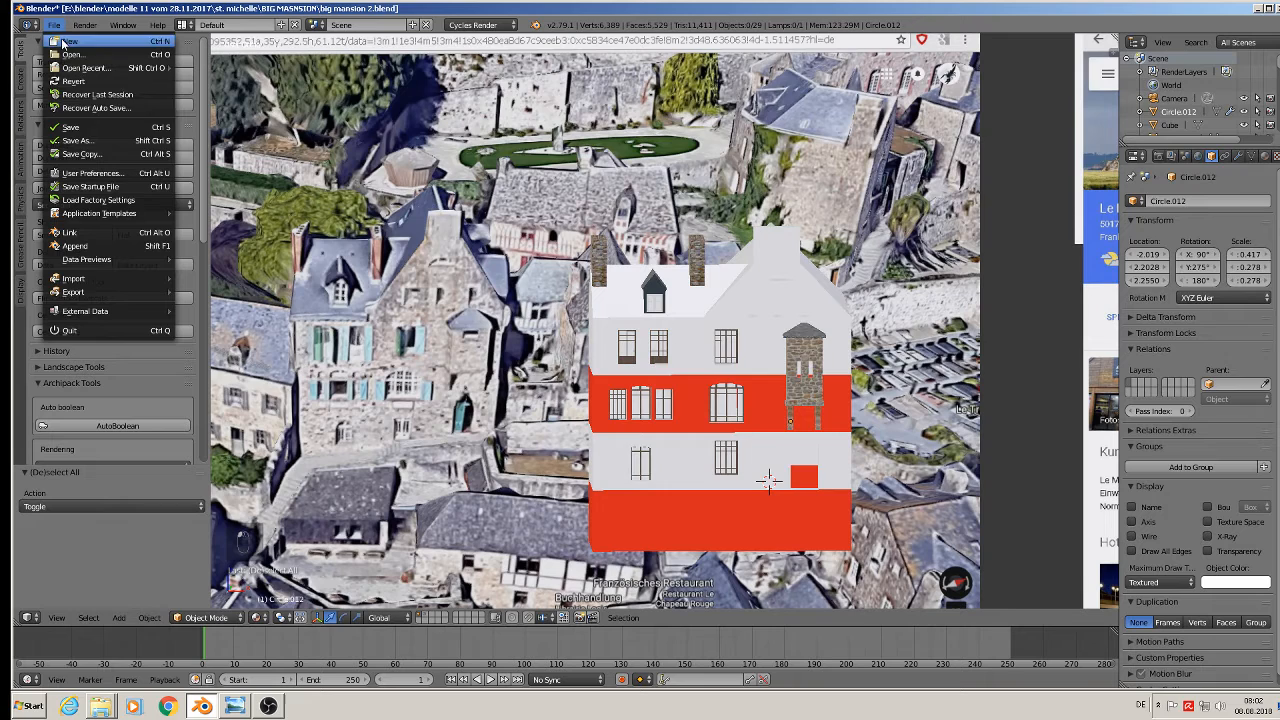
left_click(70, 128)
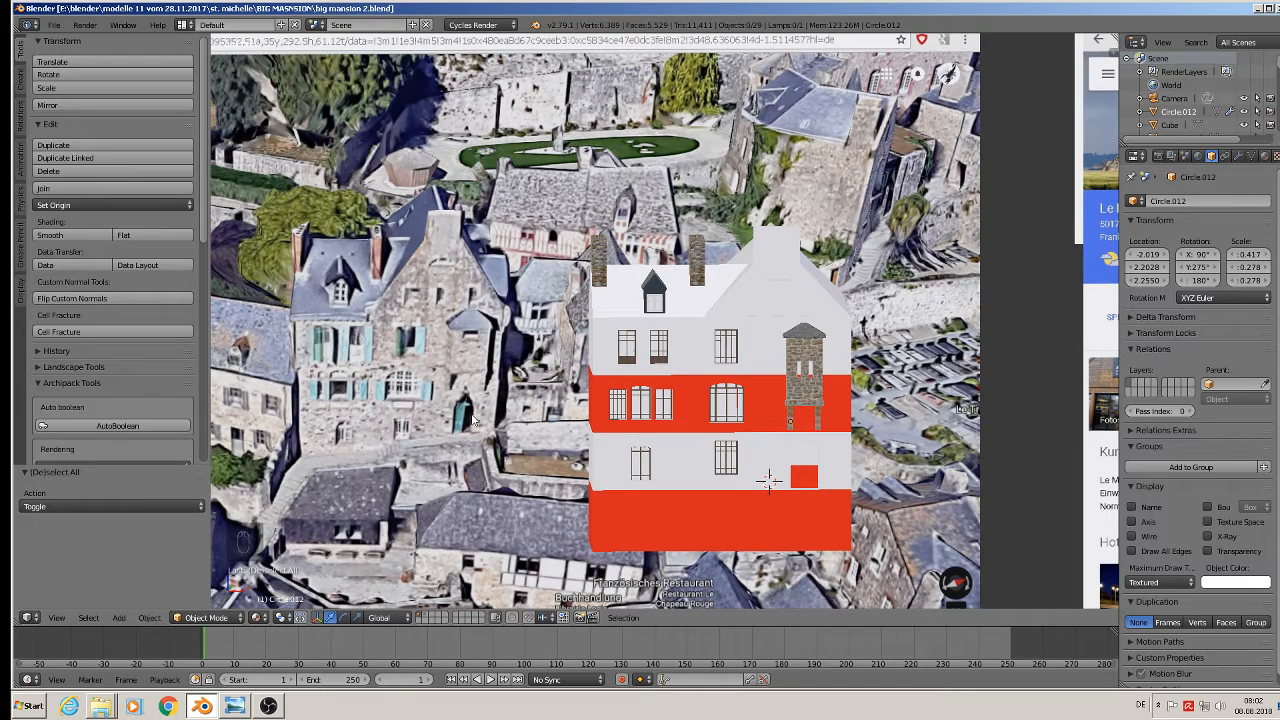
Fill the arched door opening below the turret with a face on the mansion's wall mesh
scroll(462, 420, "up", 2)
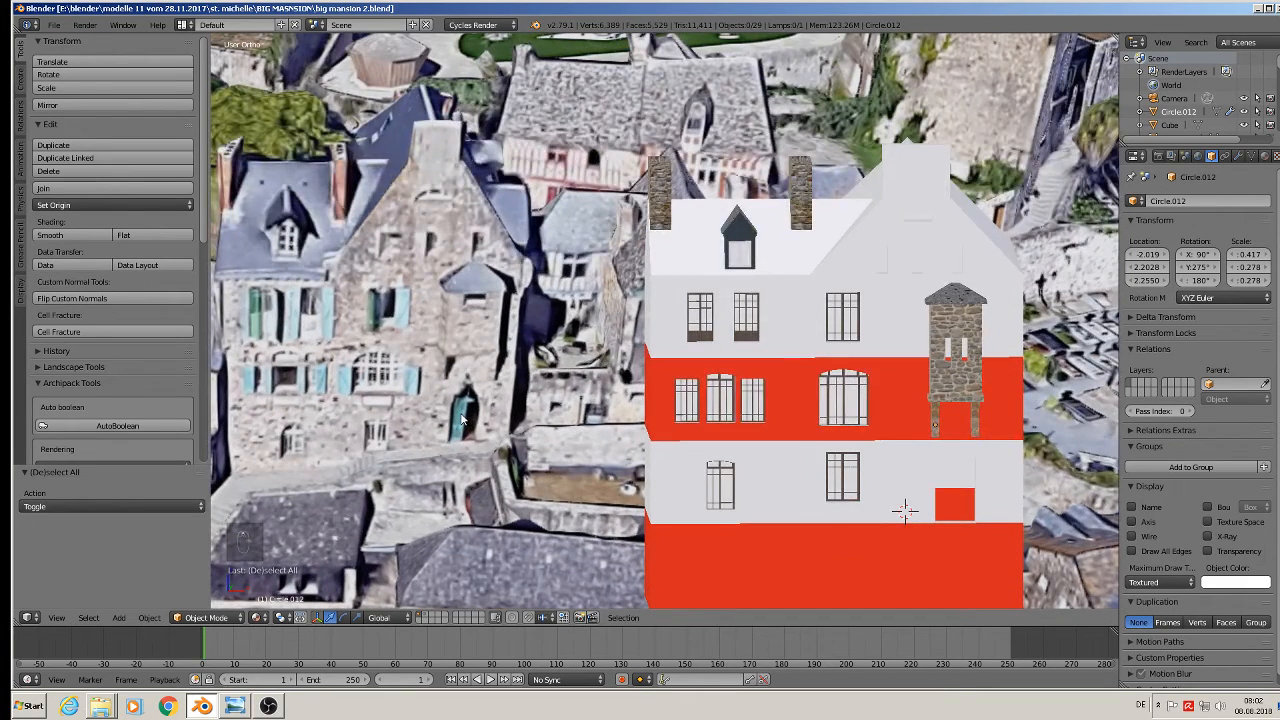
middle_click_drag(1017, 527, 973, 487)
scroll(973, 487, "up", 7)
right_click(962, 468)
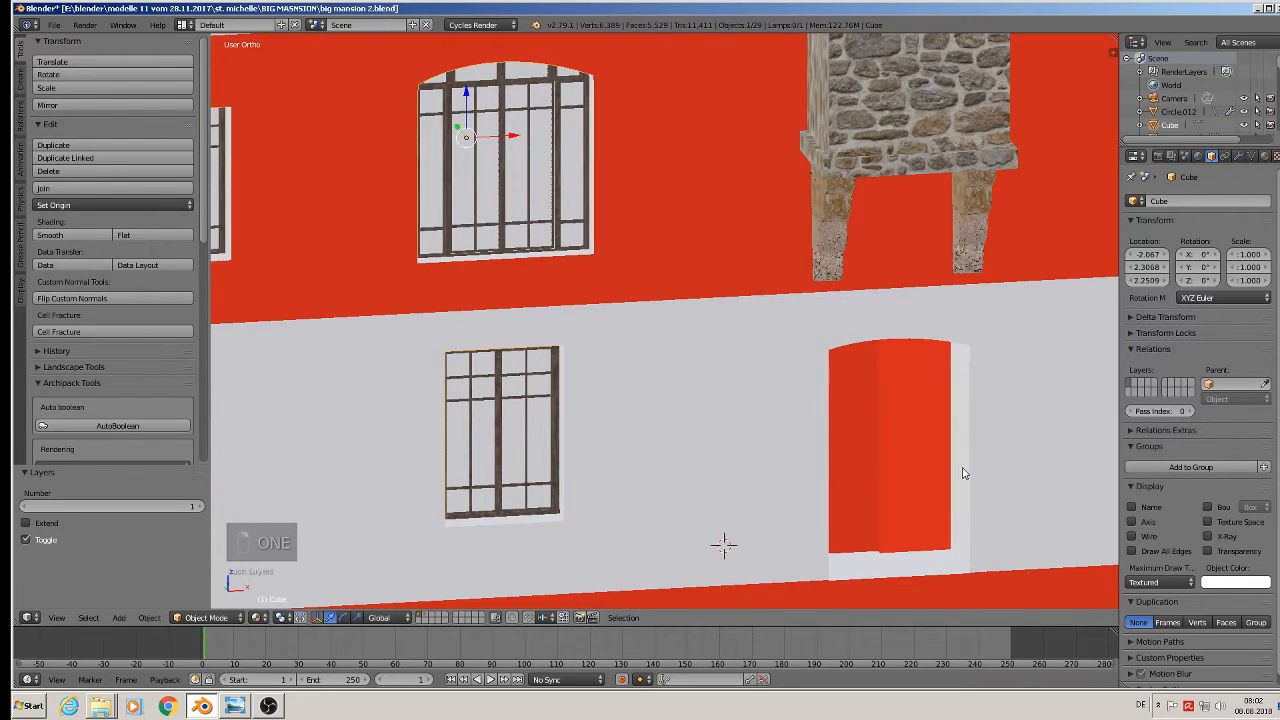
key("Tab")
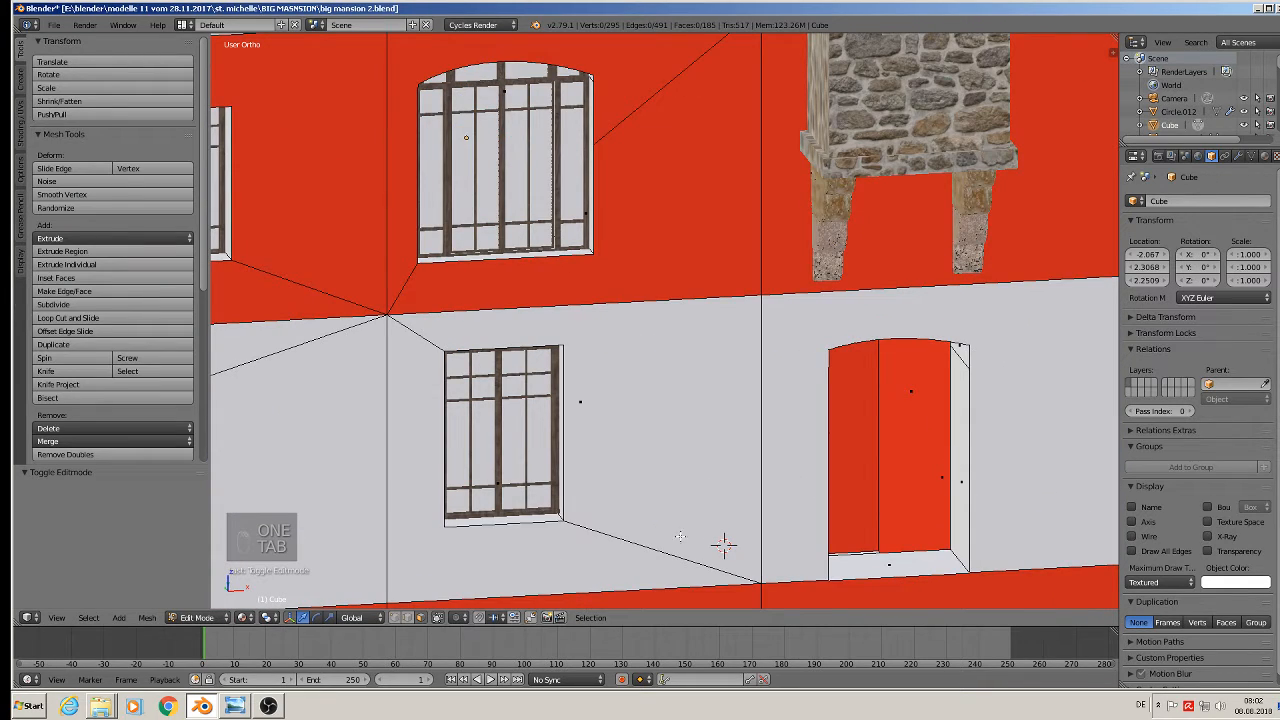
right_click(927, 556, "alt")
key("f")
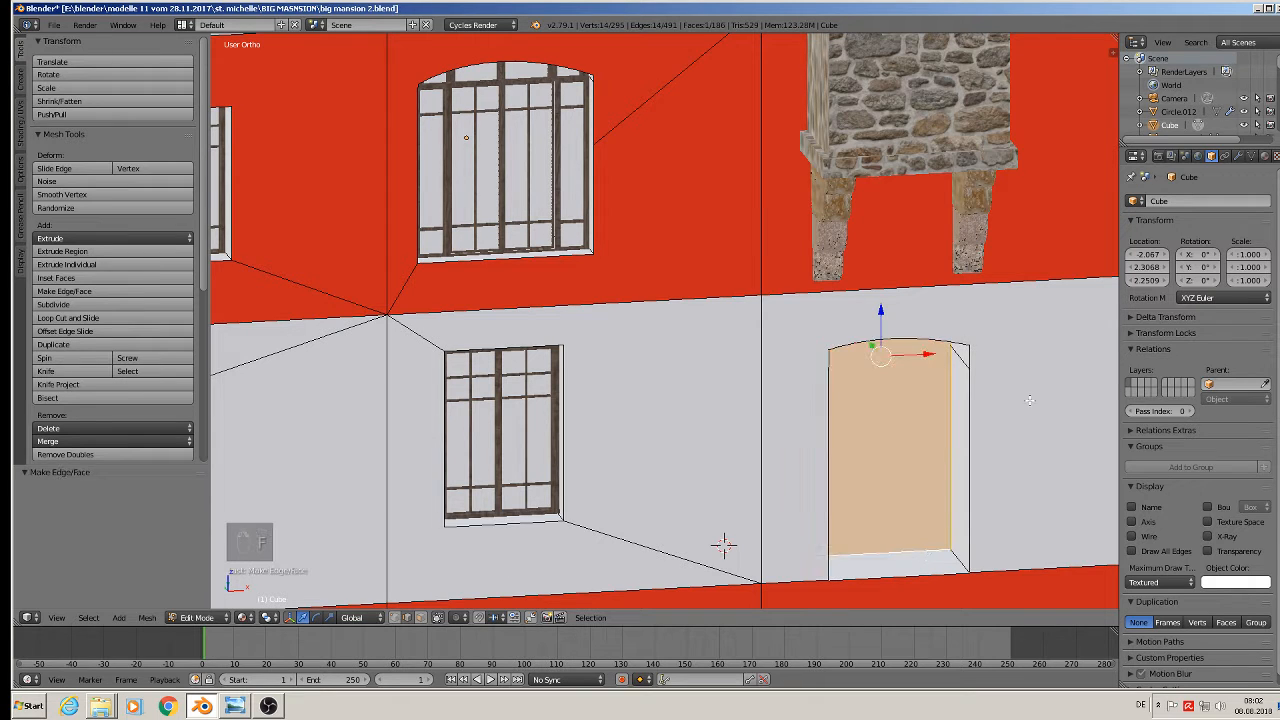
key("a")
scroll(940, 405, "down", 3)
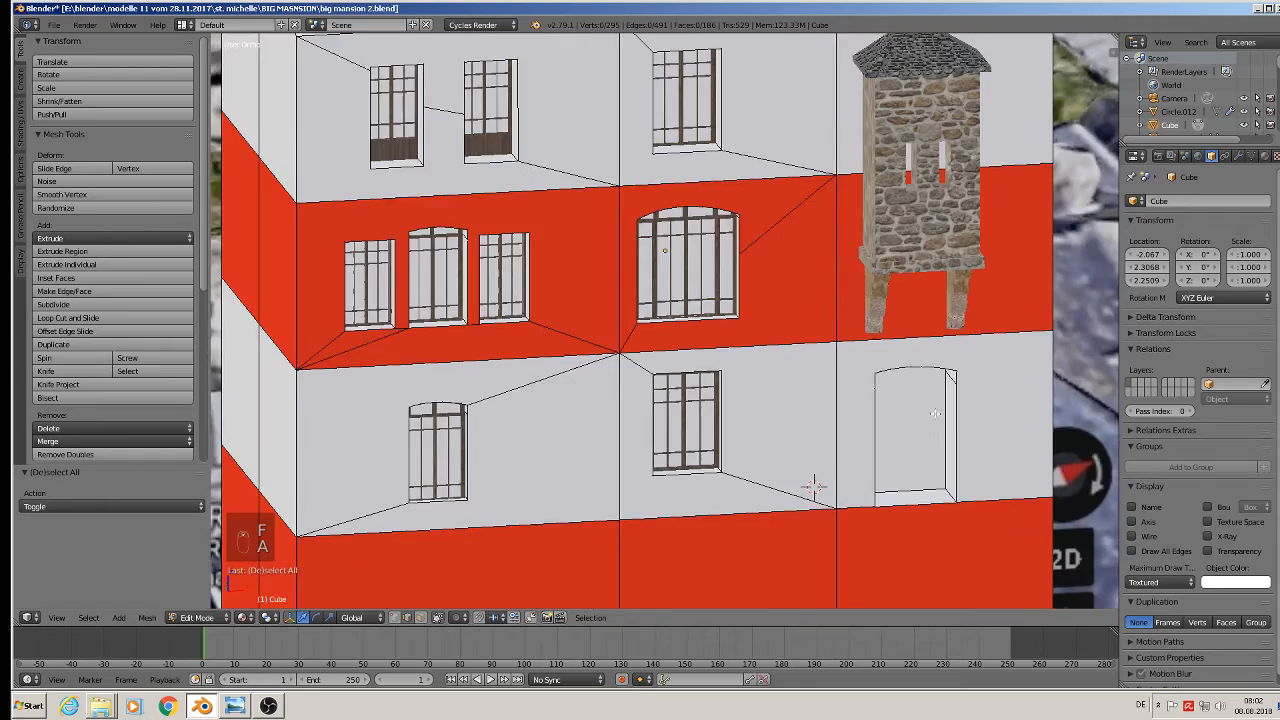
key("Tab")
Save big mansion 2.blend with the closed door opening
scroll(915, 422, "down", 3)
scroll(866, 426, "down", 2)
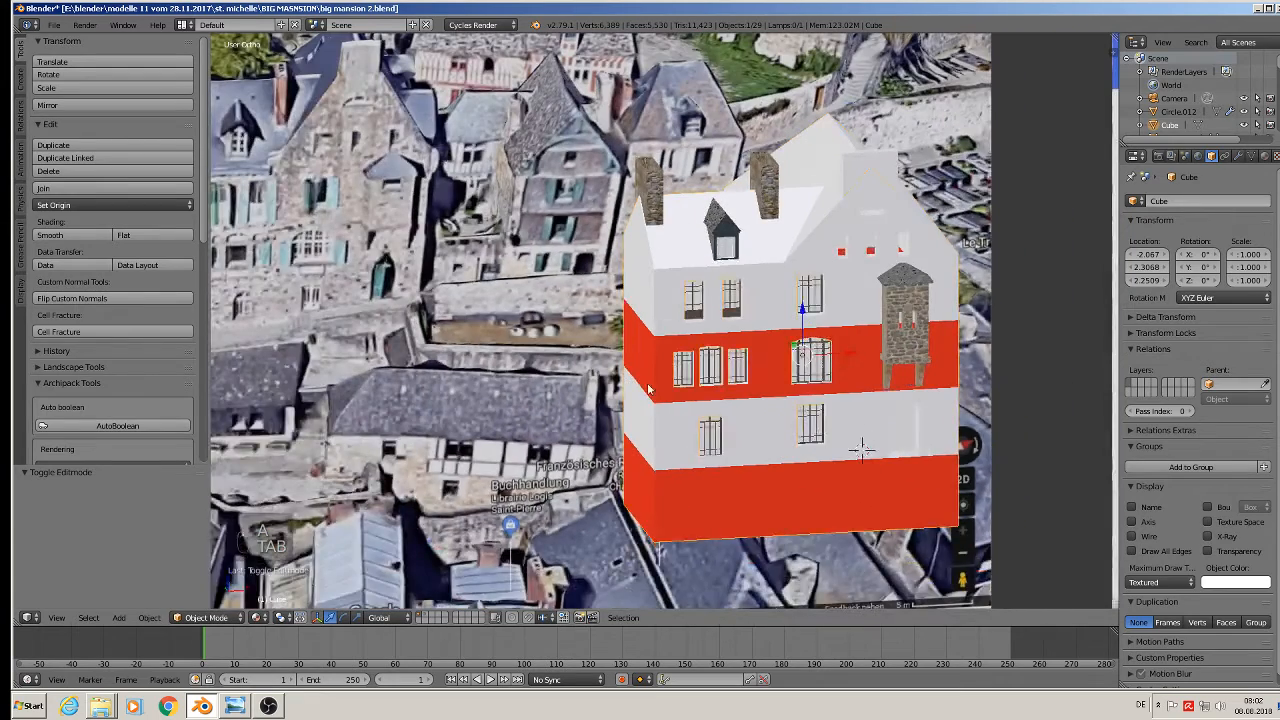
middle_click_drag(862, 424, 1035, 410, "shift")
left_click(55, 24)
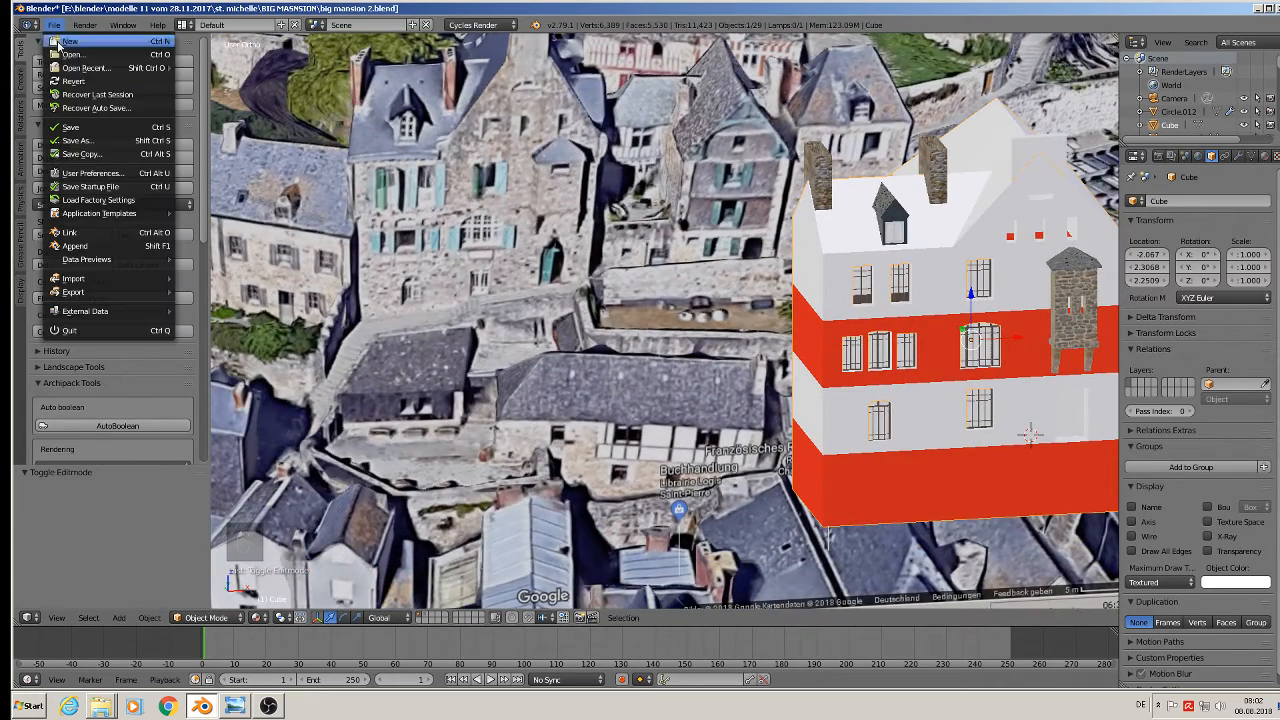
left_click(70, 123)
Examine the shutters and door in the reference photos and start a second Blender instance from the desktop
scroll(293, 167, "up", 5)
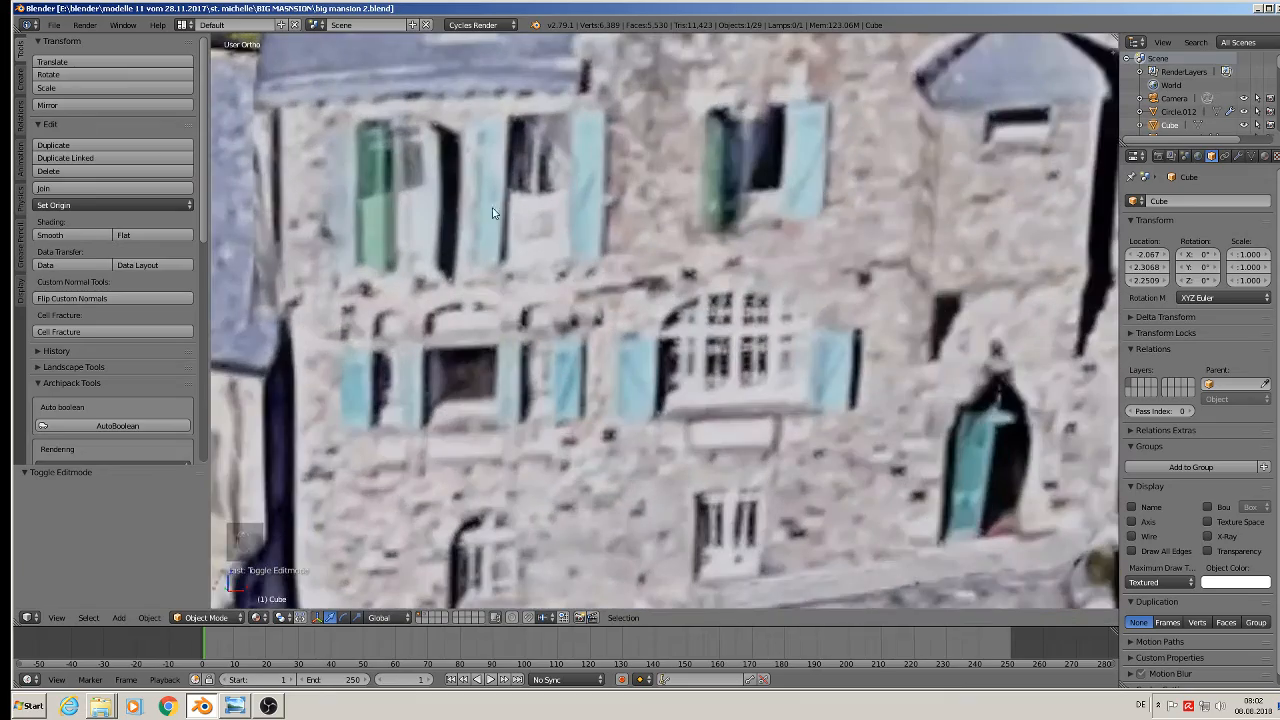
key("KP_1")
scroll(540, 202, "down", 5)
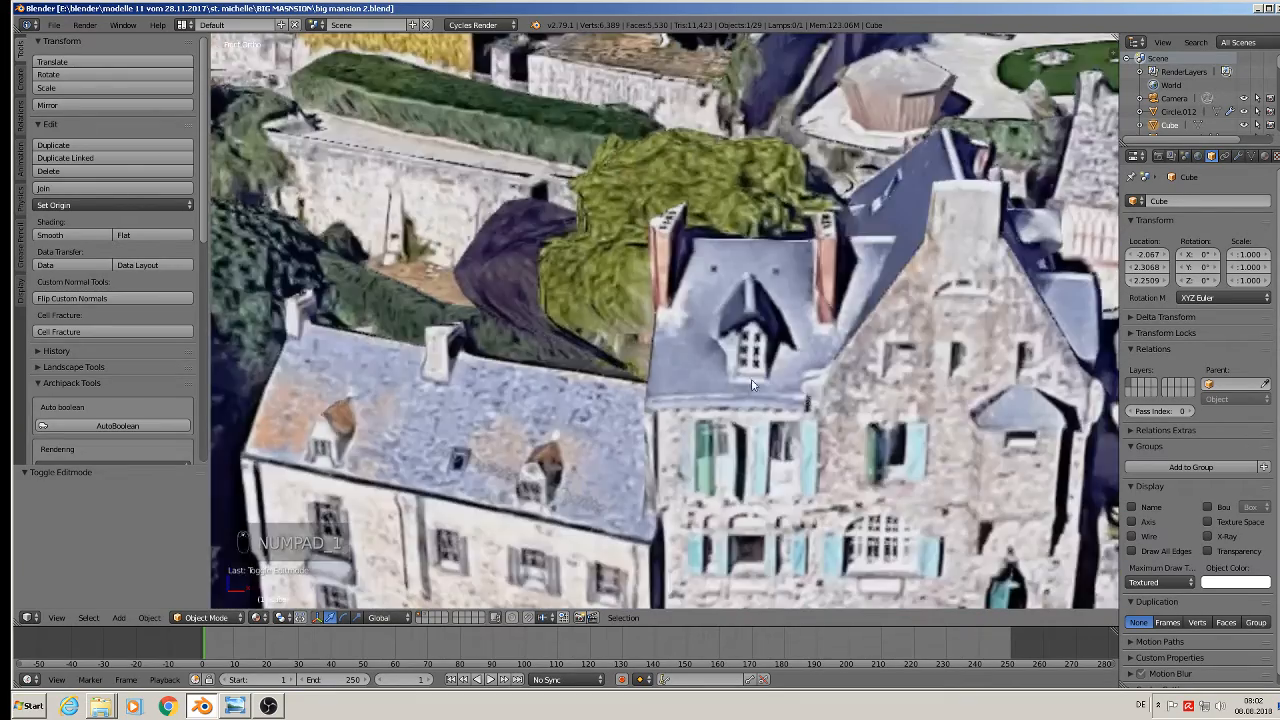
scroll(912, 404, "down", 6)
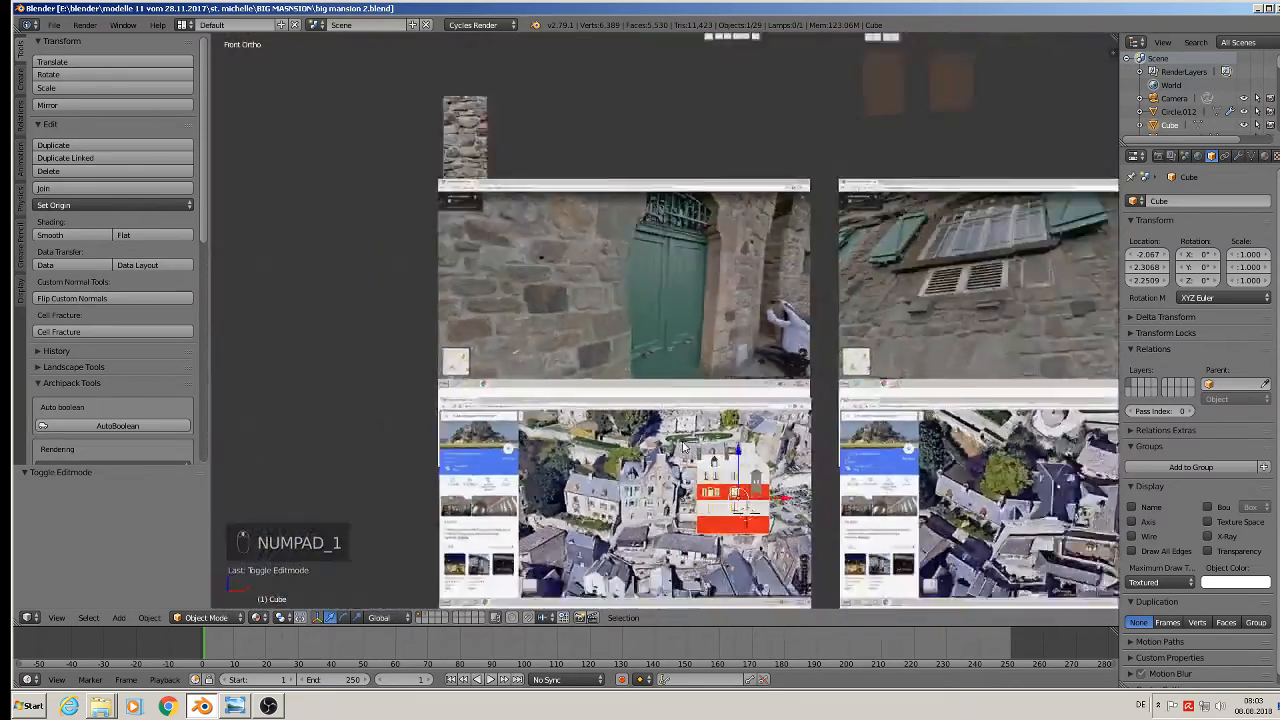
scroll(734, 381, "up", 2)
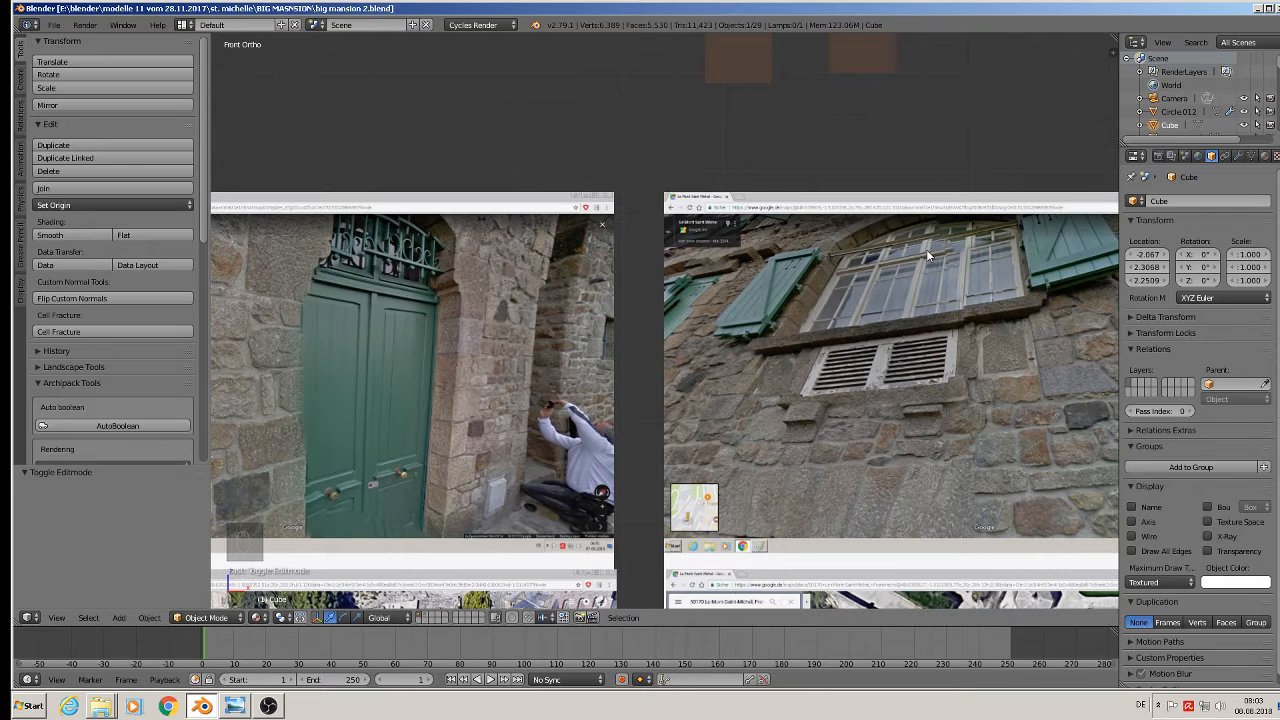
left_click(1259, 9)
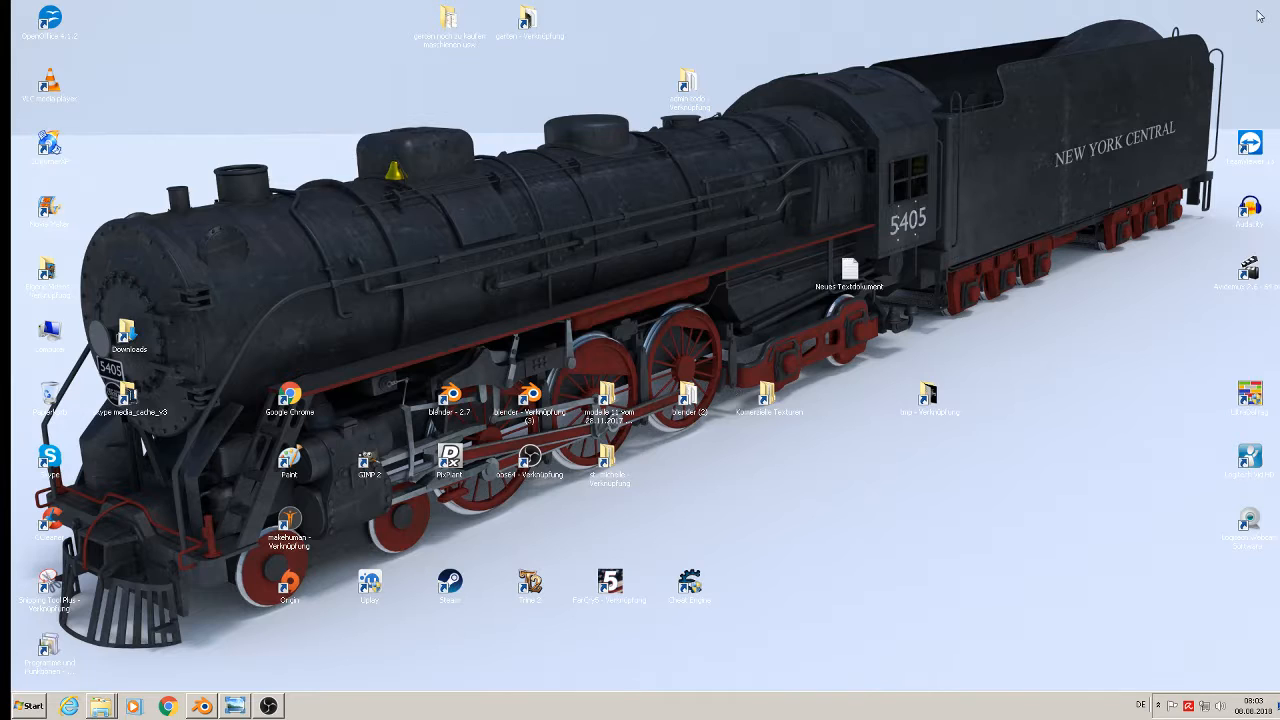
double_click(530, 398)
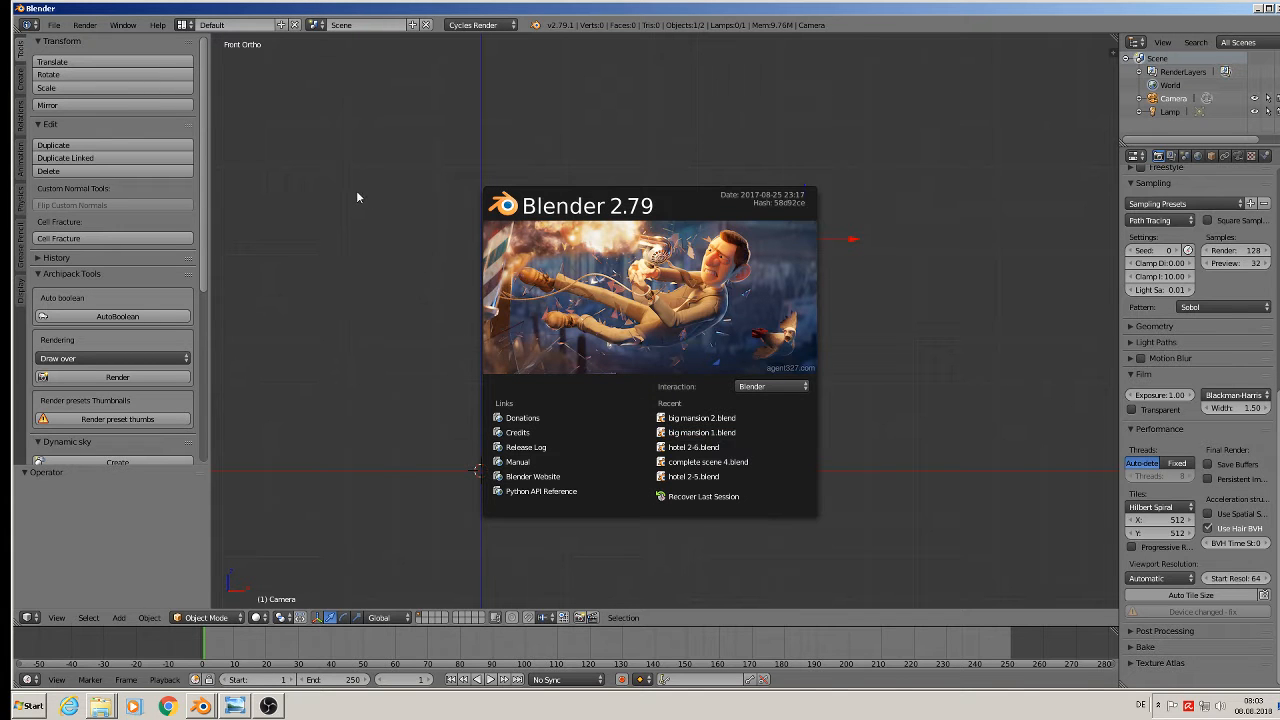
Open haus 2 -11.blend from the haus 2 folder in the second Blender instance
left_click(53, 24)
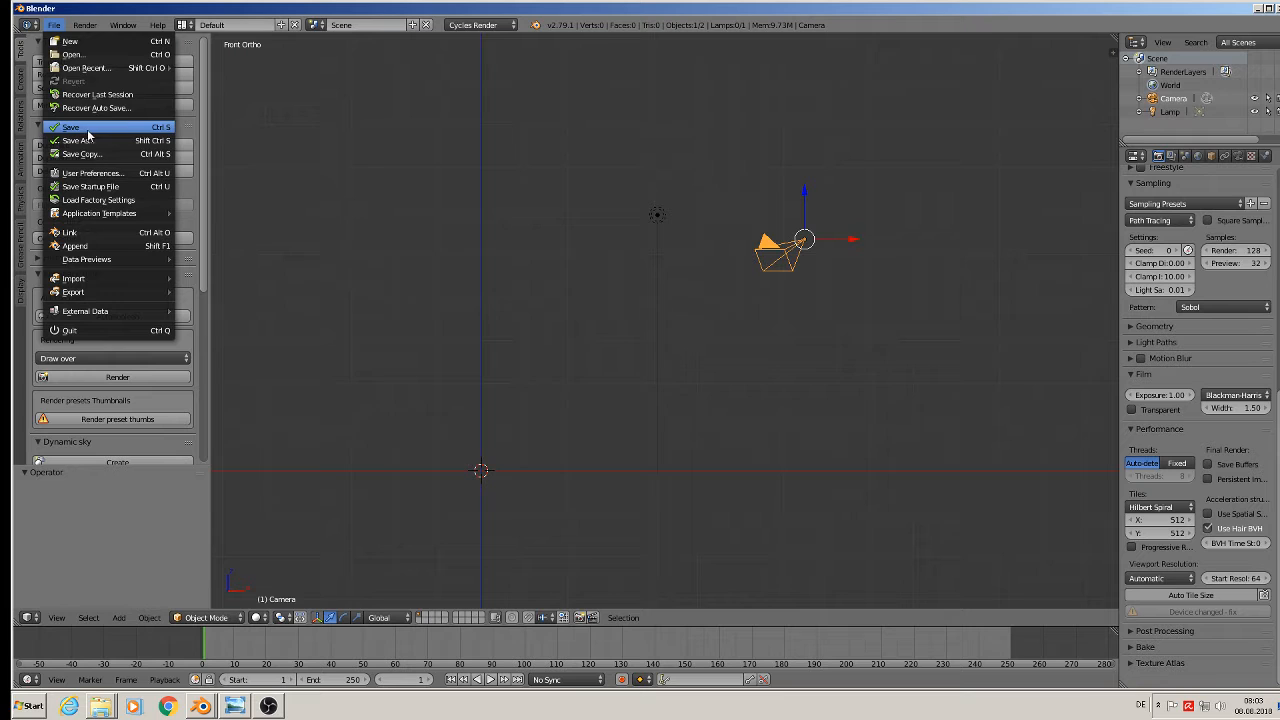
left_click(72, 54)
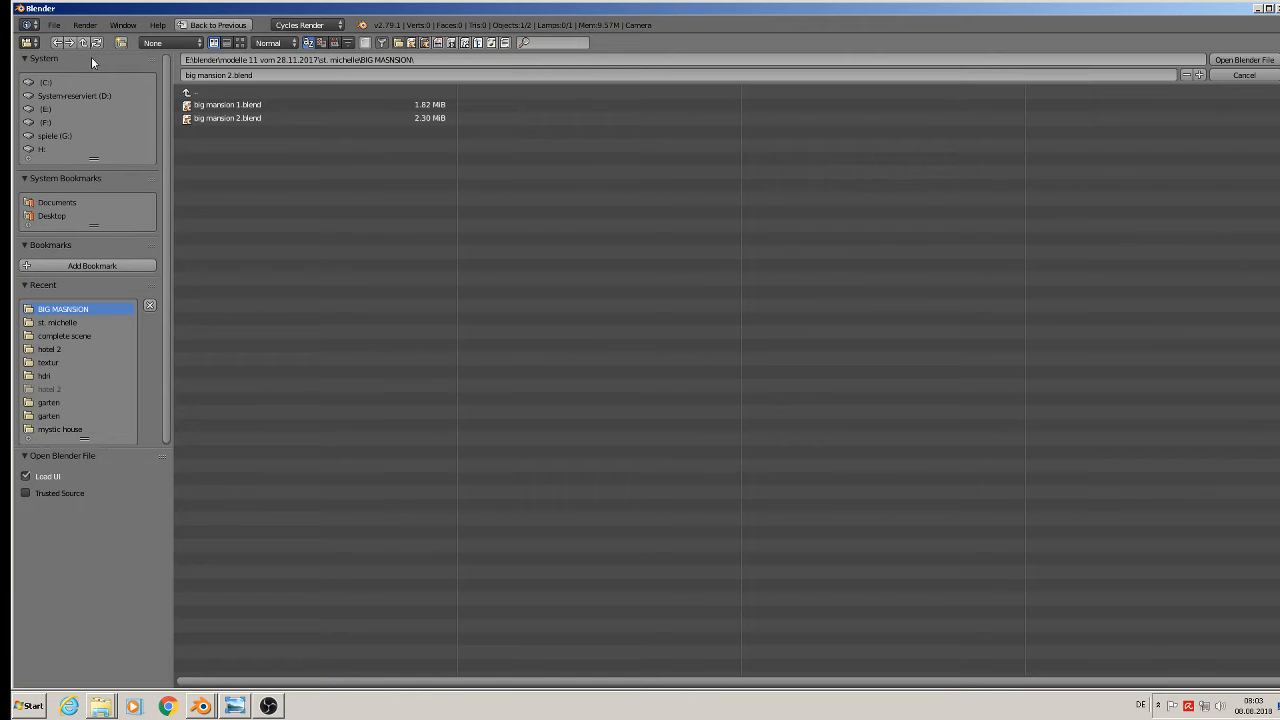
left_click(201, 91)
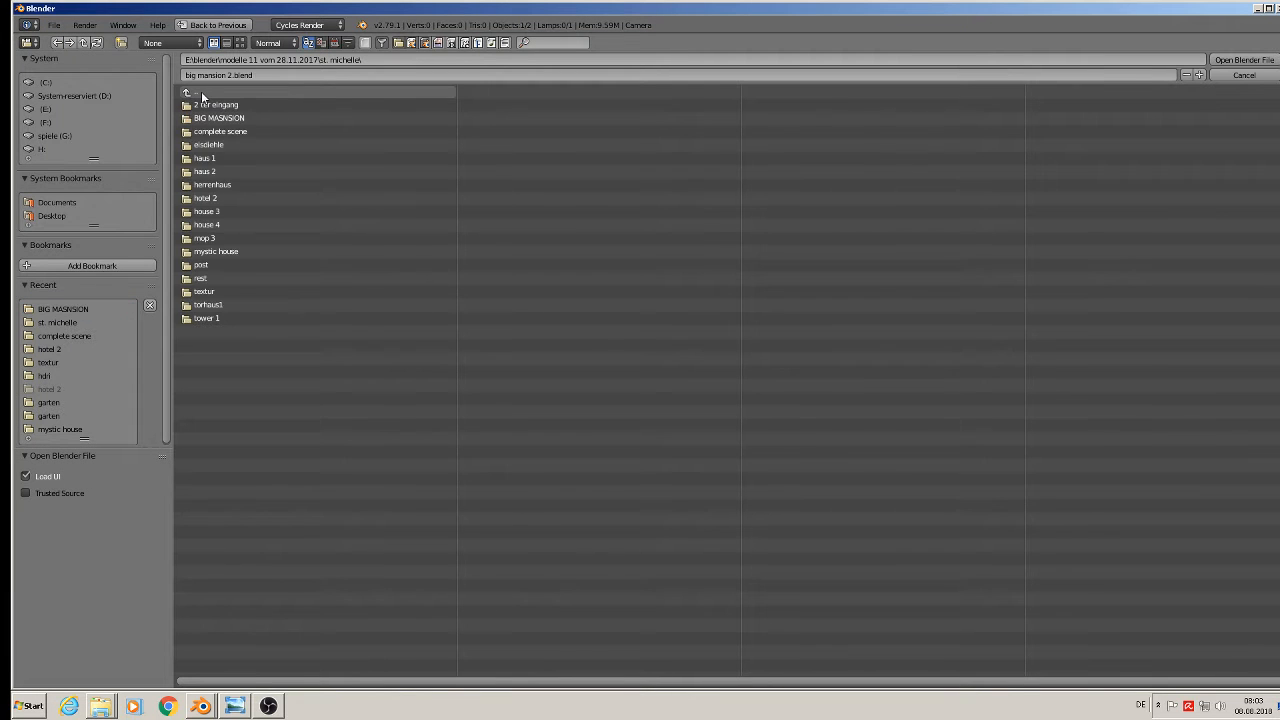
left_click(239, 174)
left_click(238, 131)
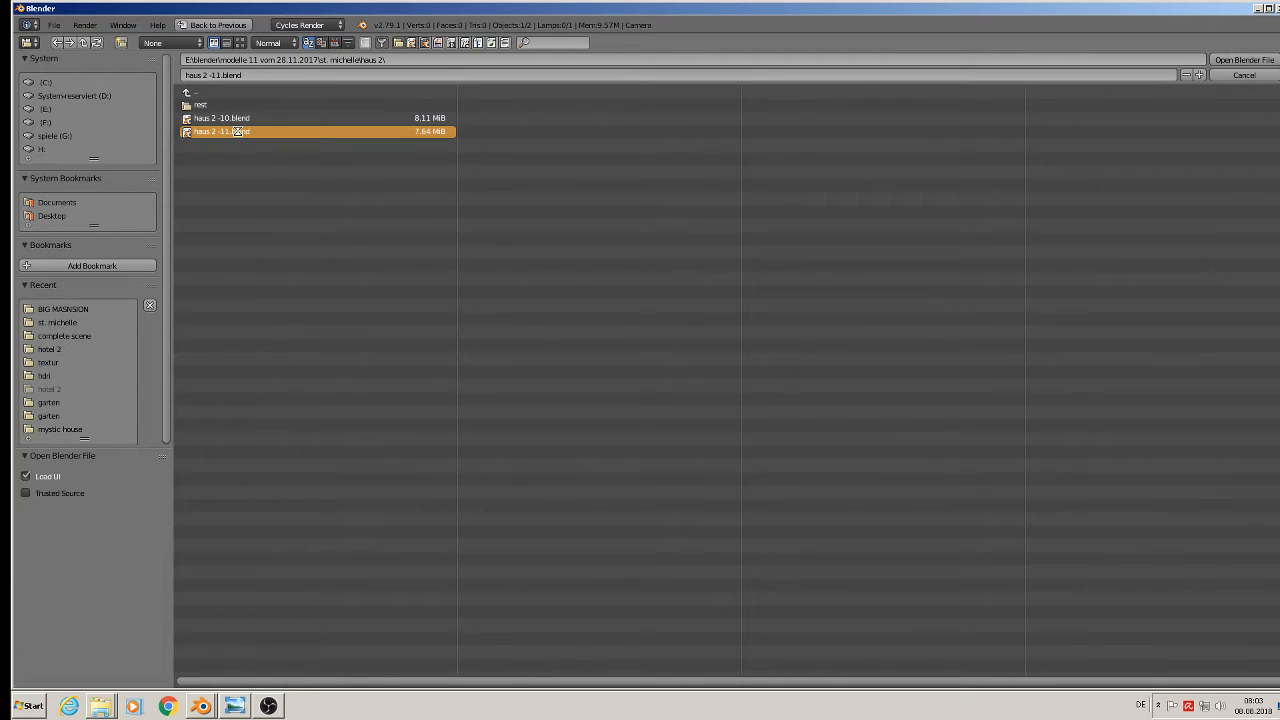
double_click(238, 131)
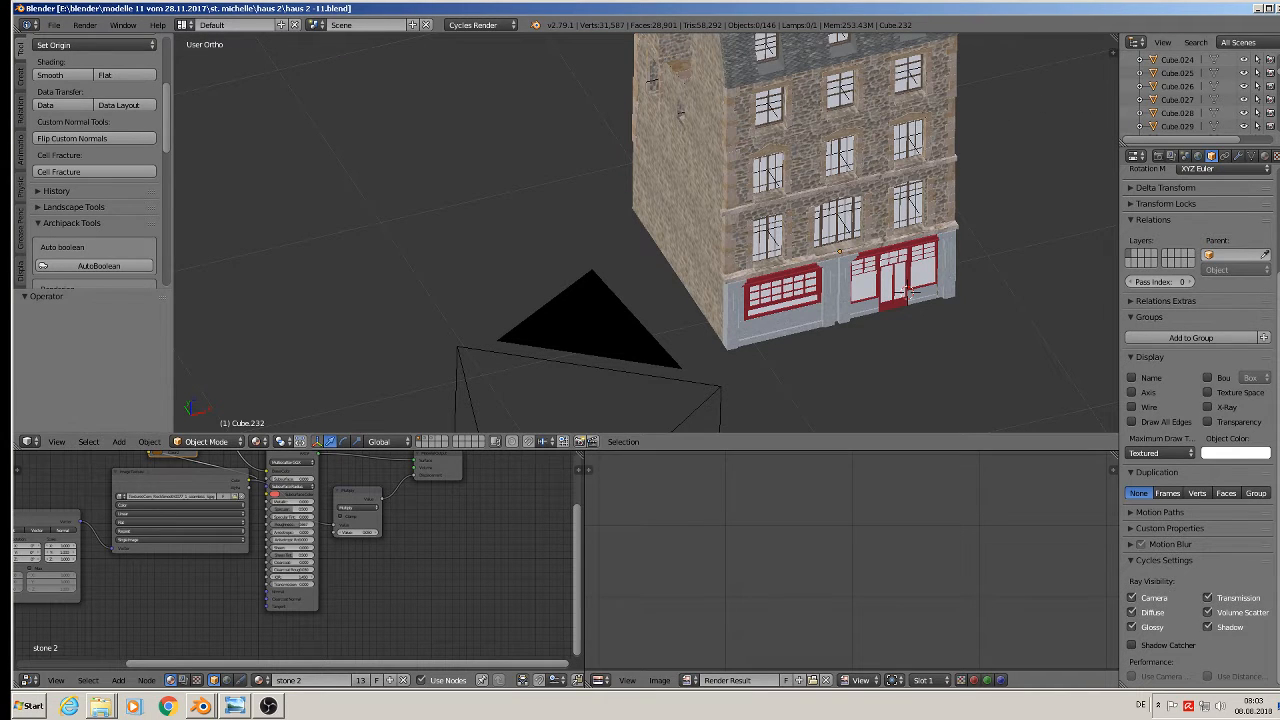
Open haus9.blend from the haus 1 folder and inspect the windows on its facade
left_click(53, 25)
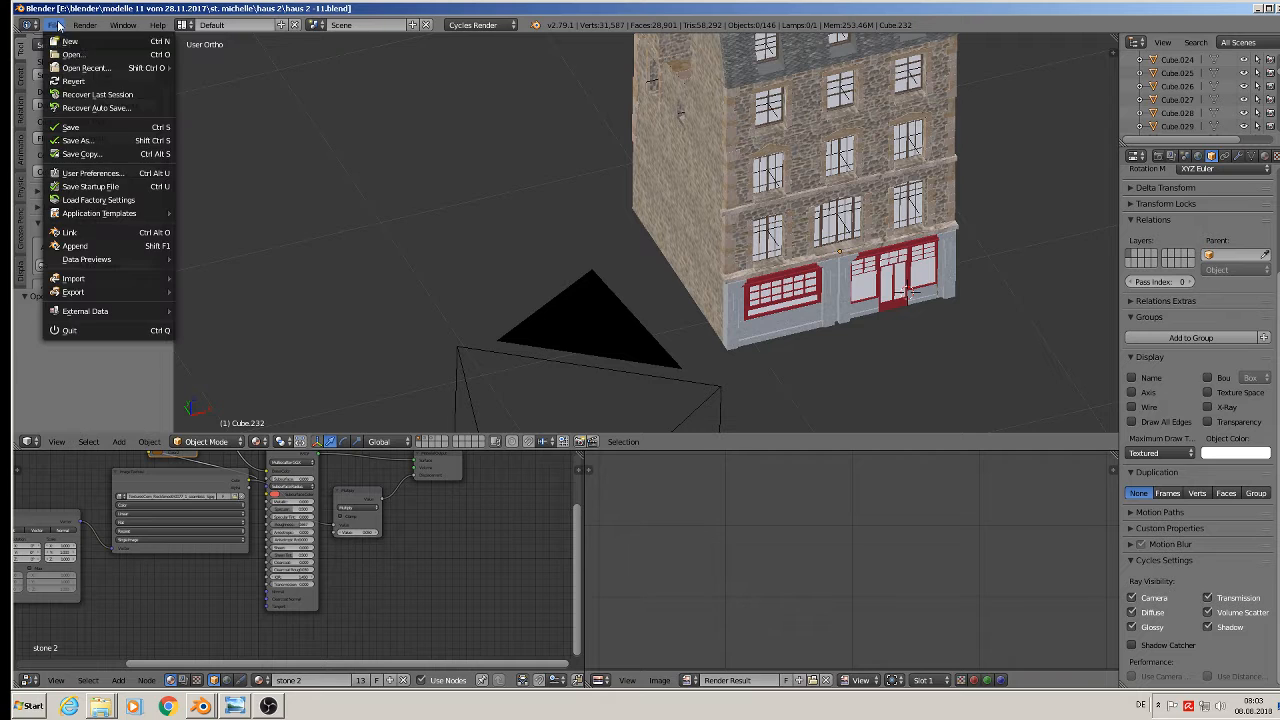
left_click(75, 55)
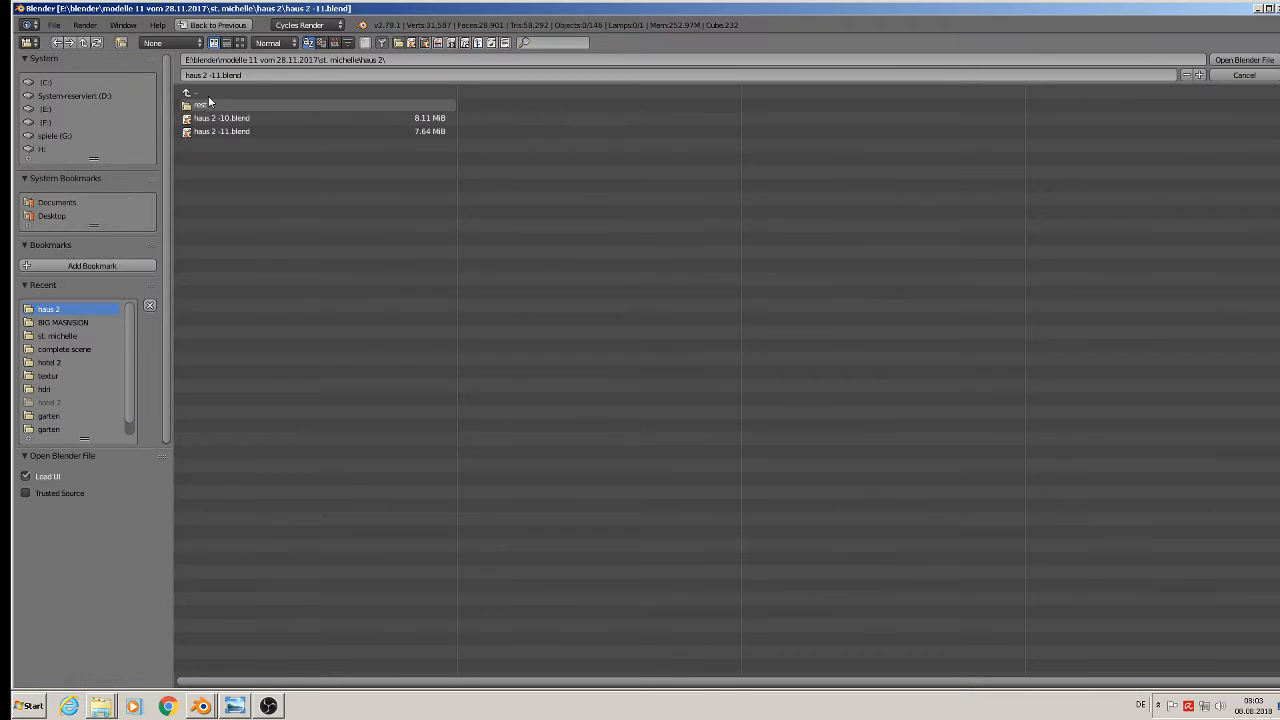
left_click(228, 157)
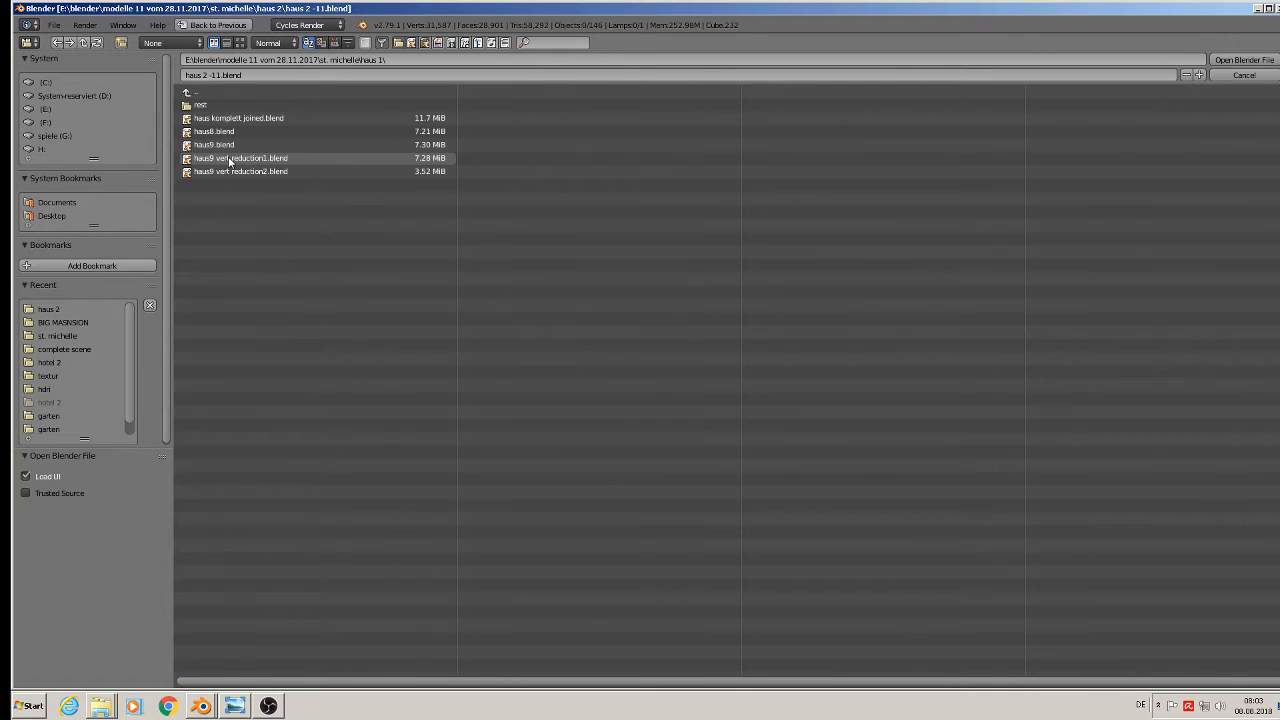
double_click(249, 144)
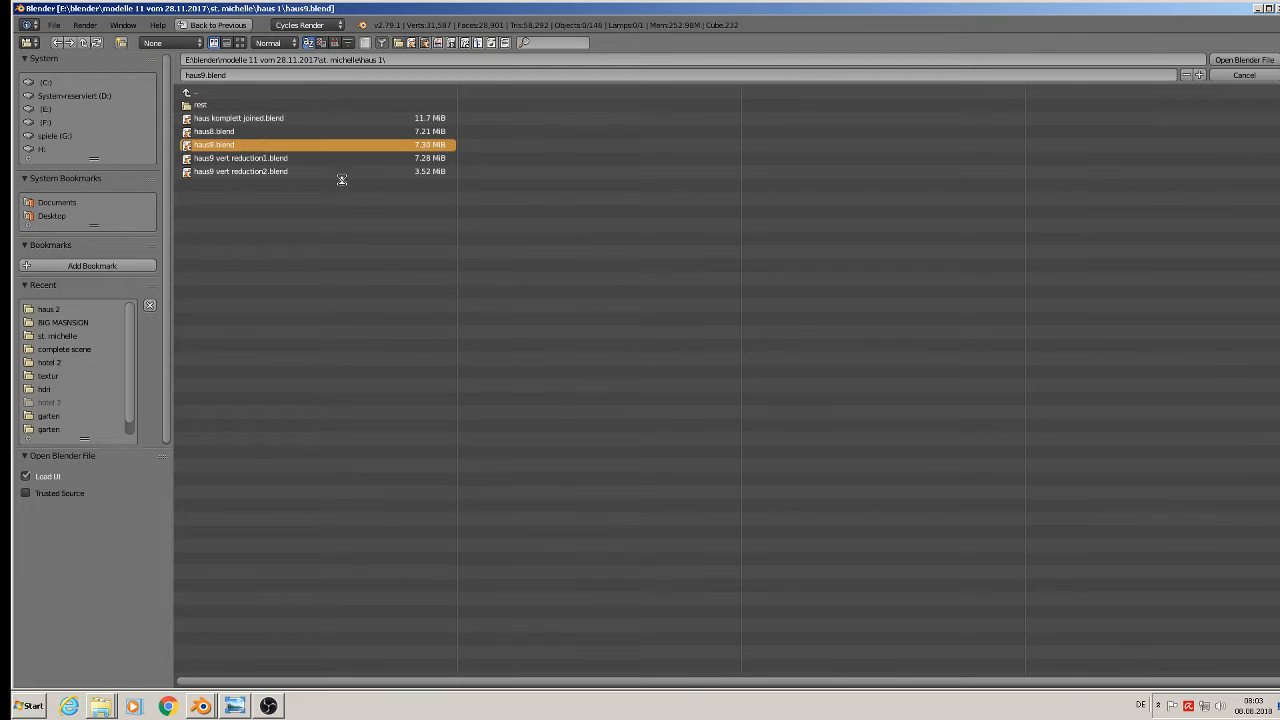
scroll(775, 458, "up", 3)
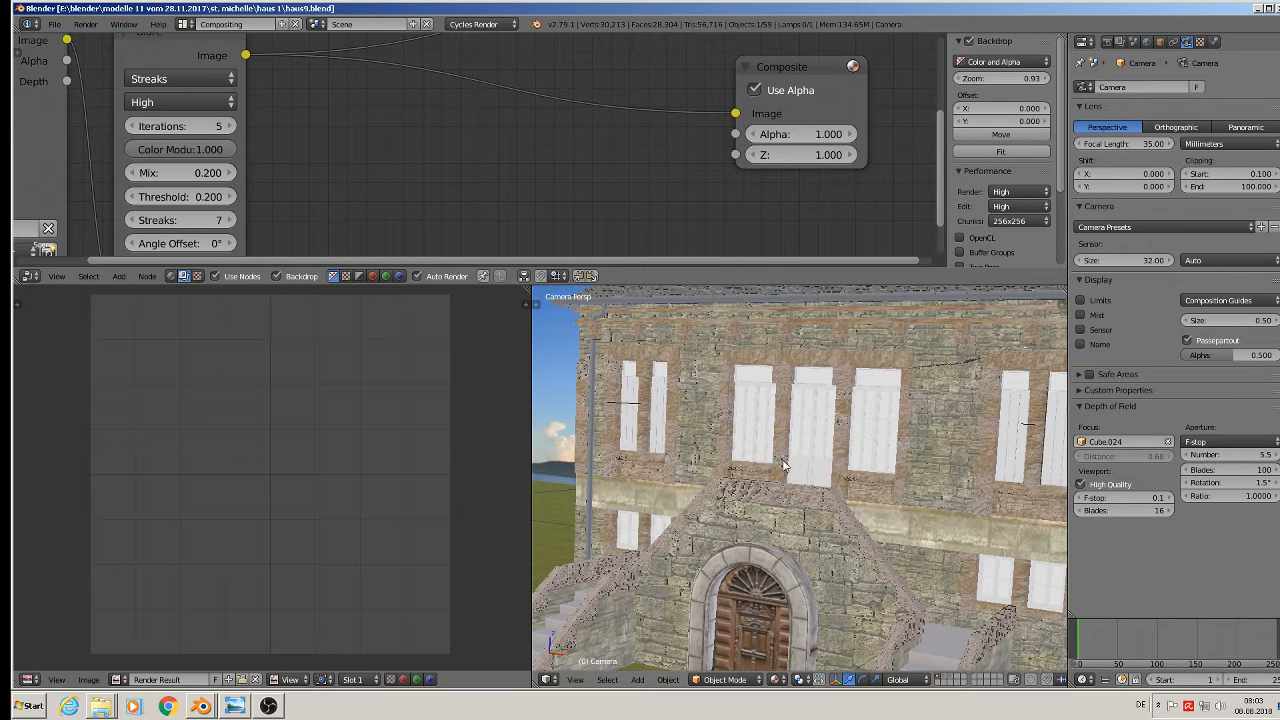
middle_click_drag(784, 466, 793, 457)
scroll(794, 457, "up", 8)
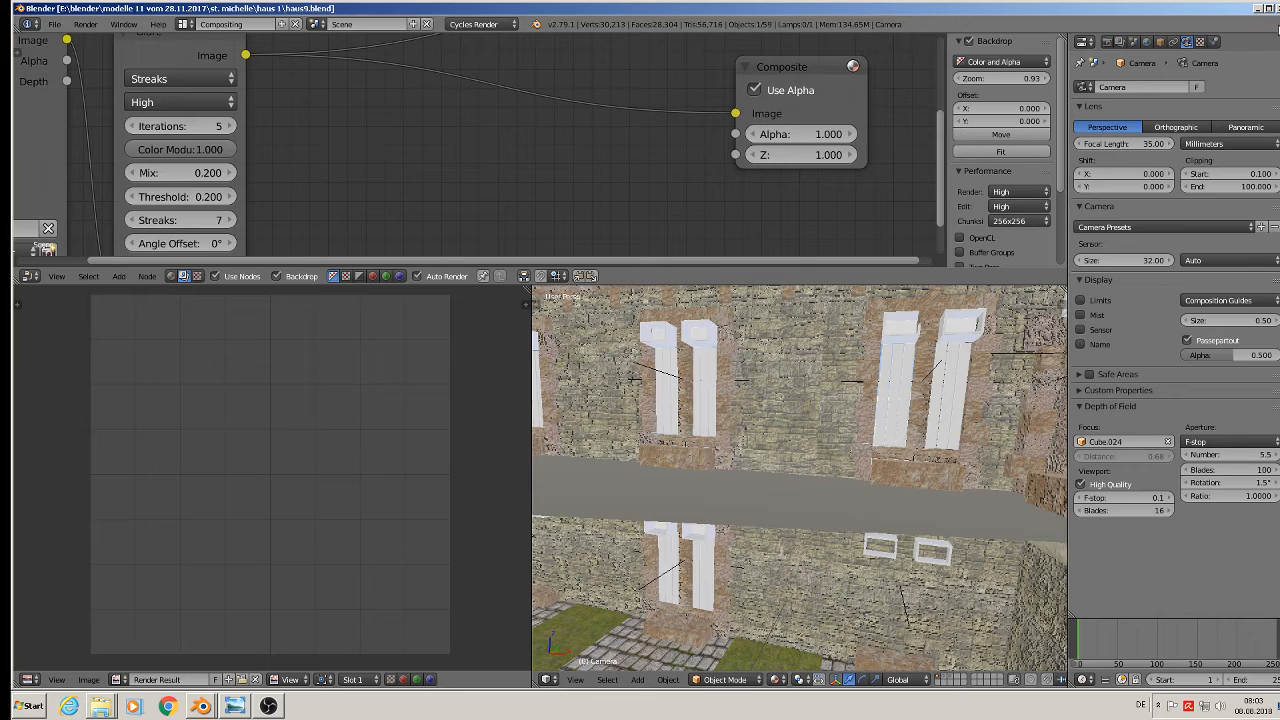
Return to the mansion file and bring up the green shutter reference photo in front view
left_click(1256, 8)
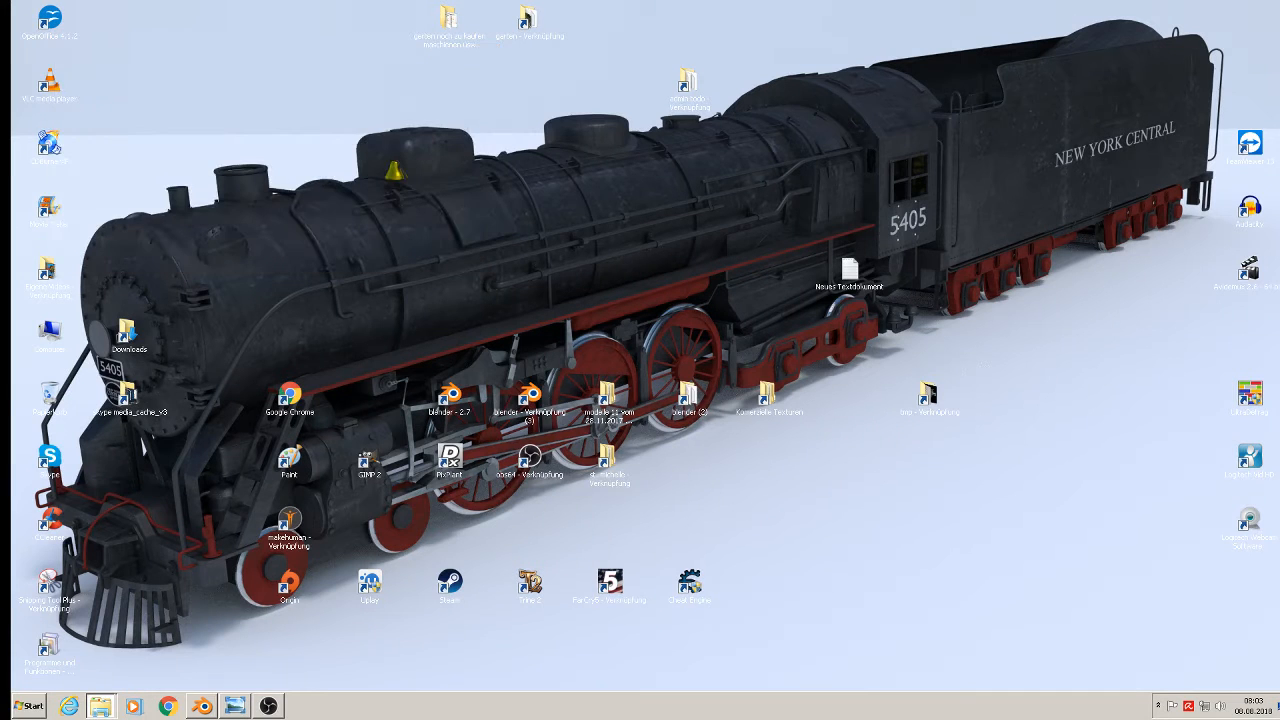
left_click(205, 706)
key("KP_1")
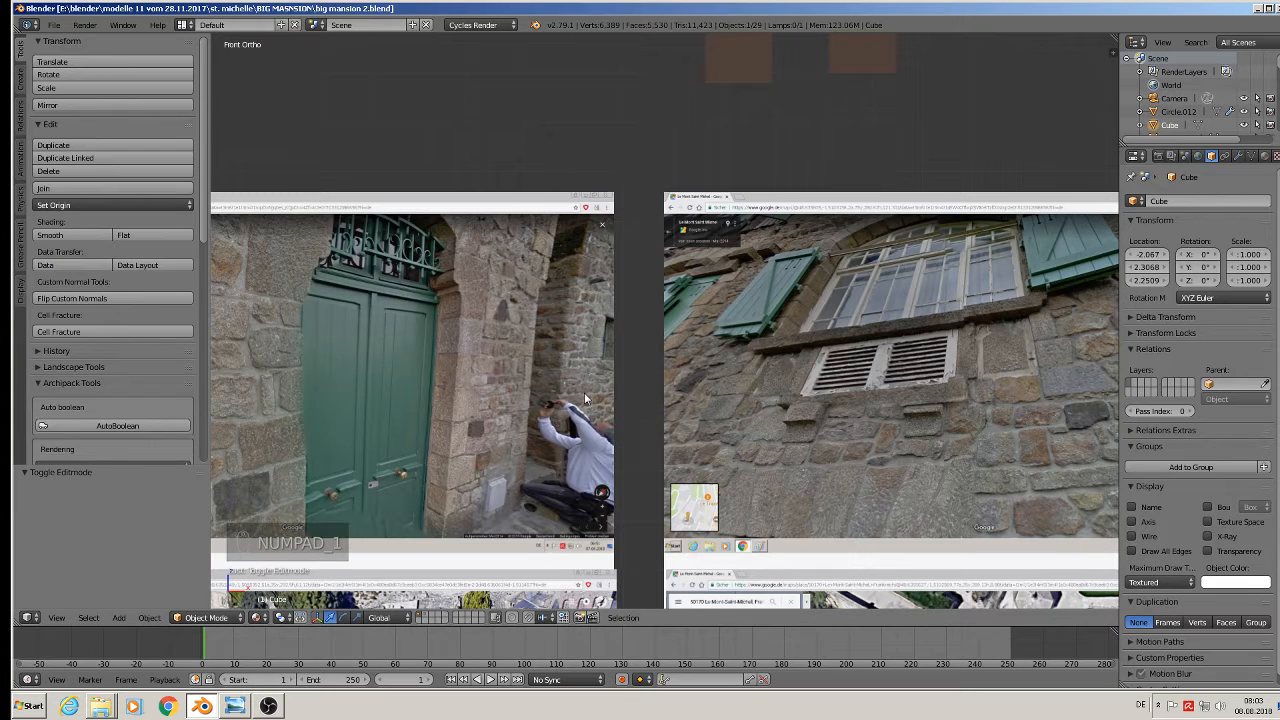
key("KP_1")
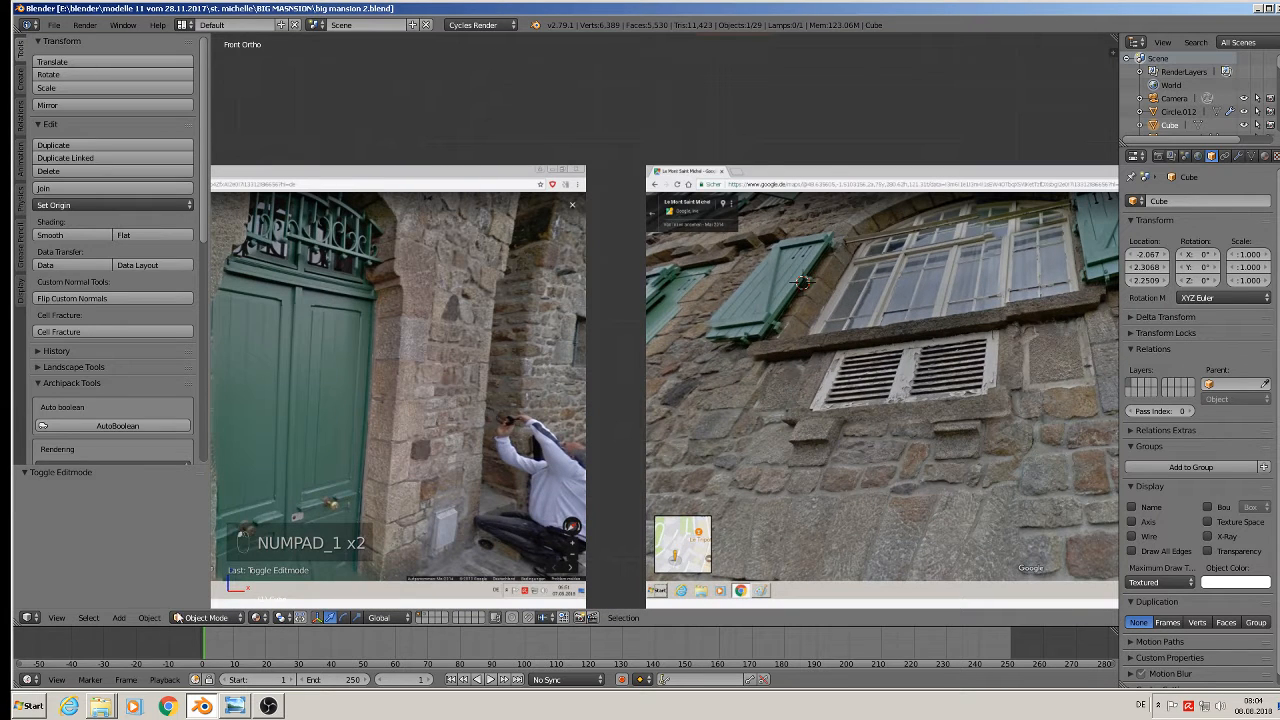
Add a cube in front of the shutter photo and scale it down uniformly to about 0.048
left_click(119, 617)
mouse_move(136, 601)
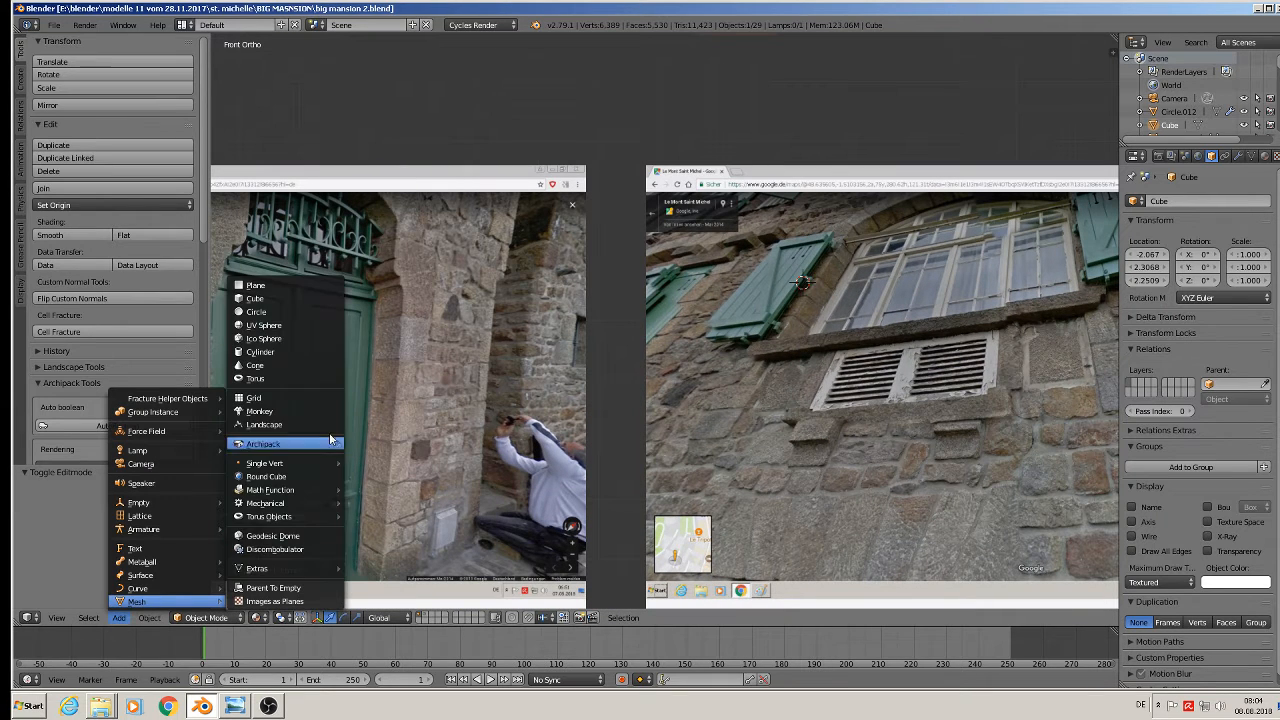
left_click(276, 300)
key("s")
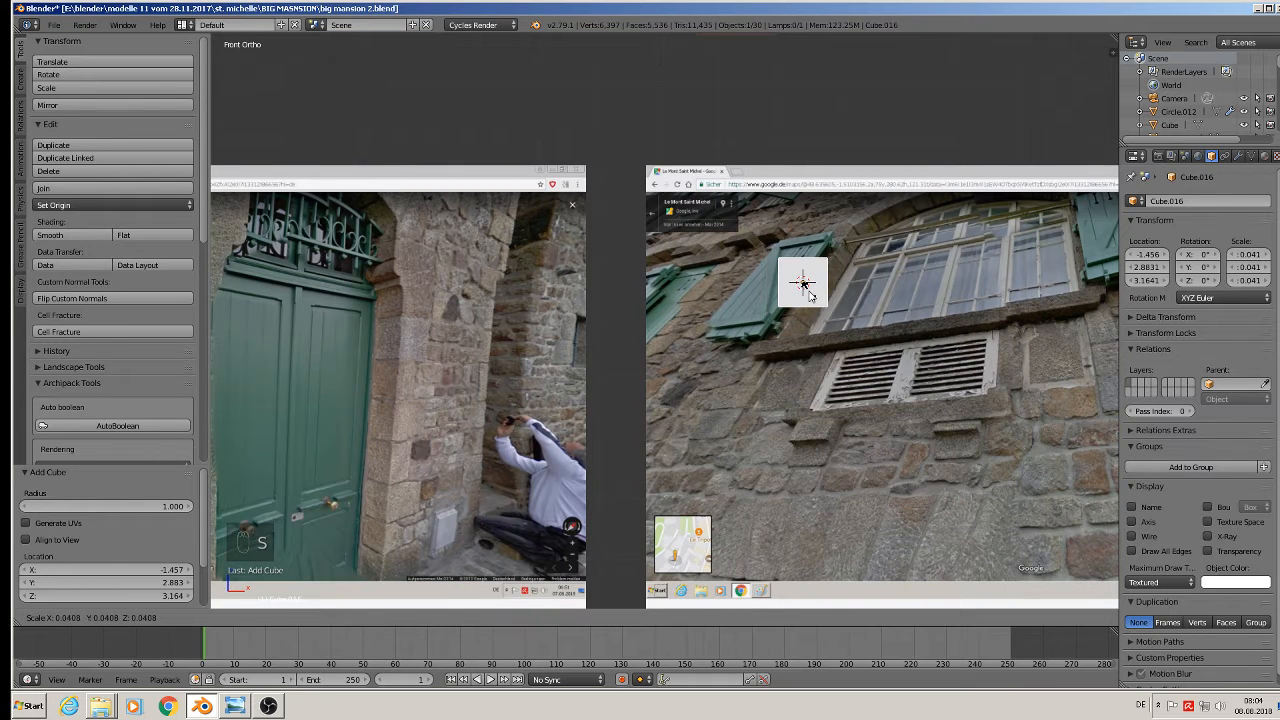
left_click(809, 292)
key("s")
left_click(879, 348)
Stretch the cube vertically to a Z scale of about 0.093 and shift it about 0.079 along X
key("s")
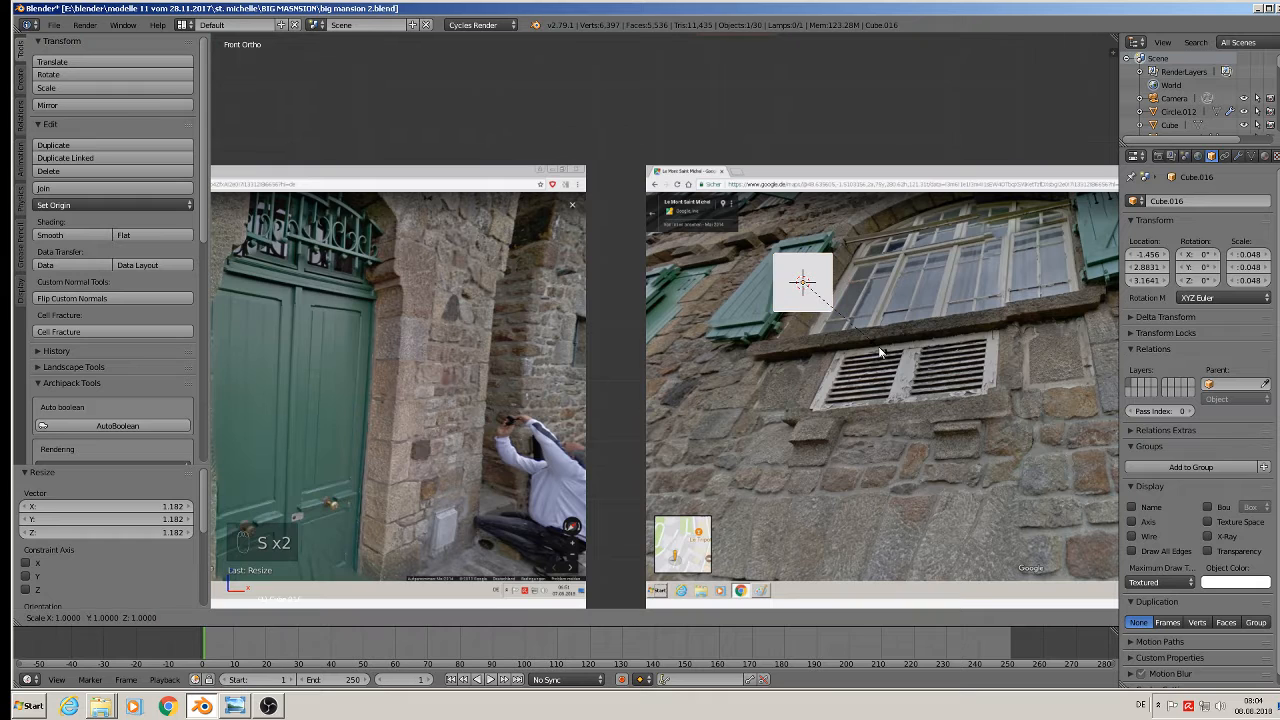
key("z")
left_click(882, 456)
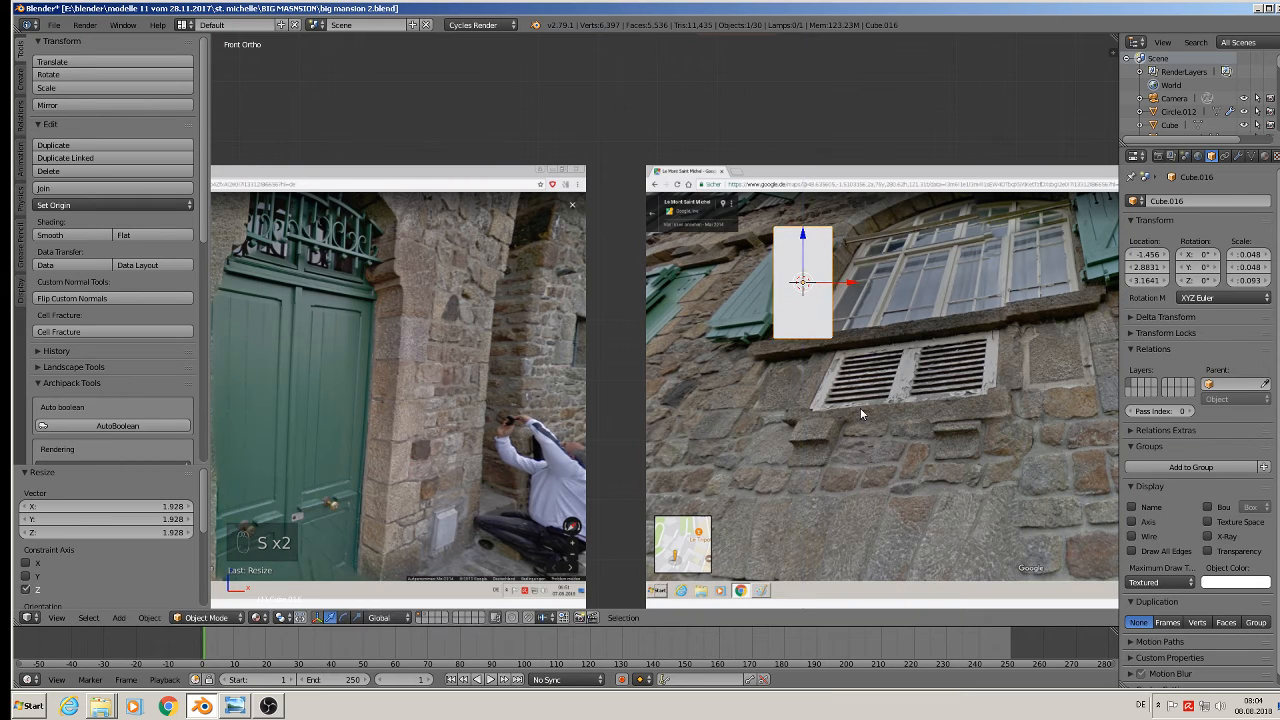
key("s")
left_click(859, 408)
left_click_drag(844, 283, 892, 283)
Move the block about 0.33 forward from the photo along Y and flatten it to a Y scale of about 0.008
middle_click_drag(738, 245, 816, 279)
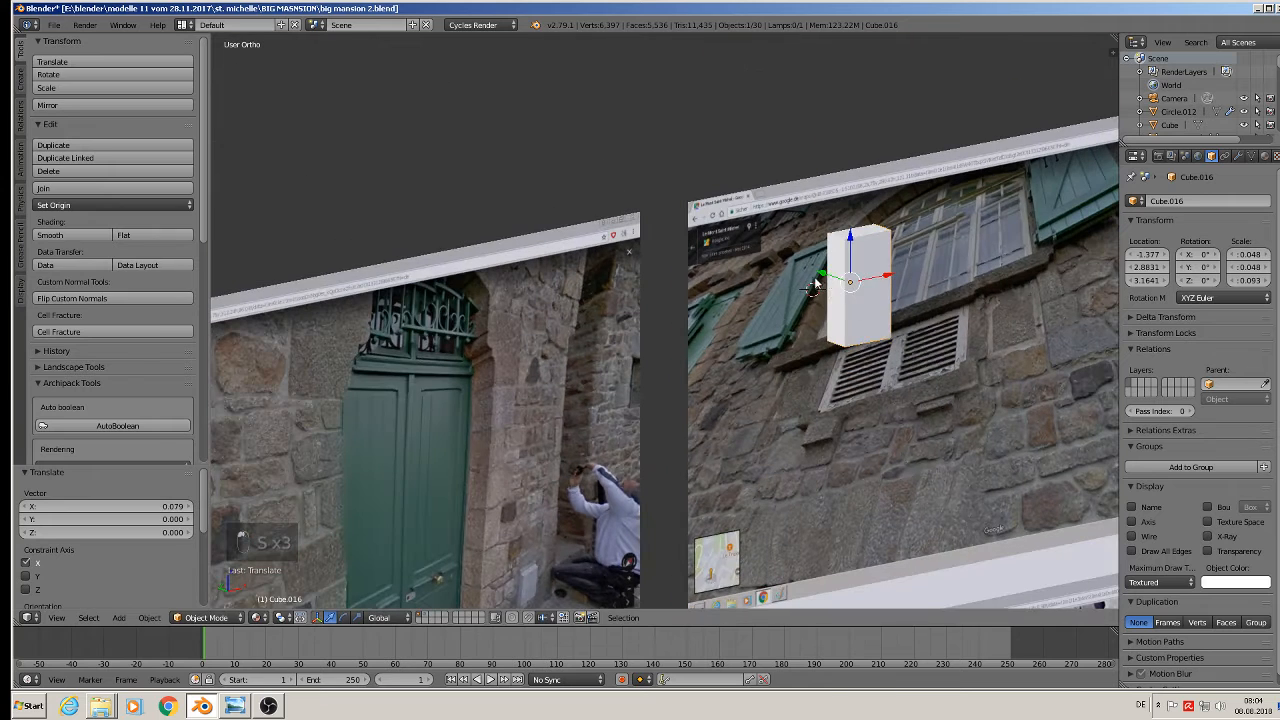
left_click_drag(817, 279, 1007, 431)
key("s")
key("y")
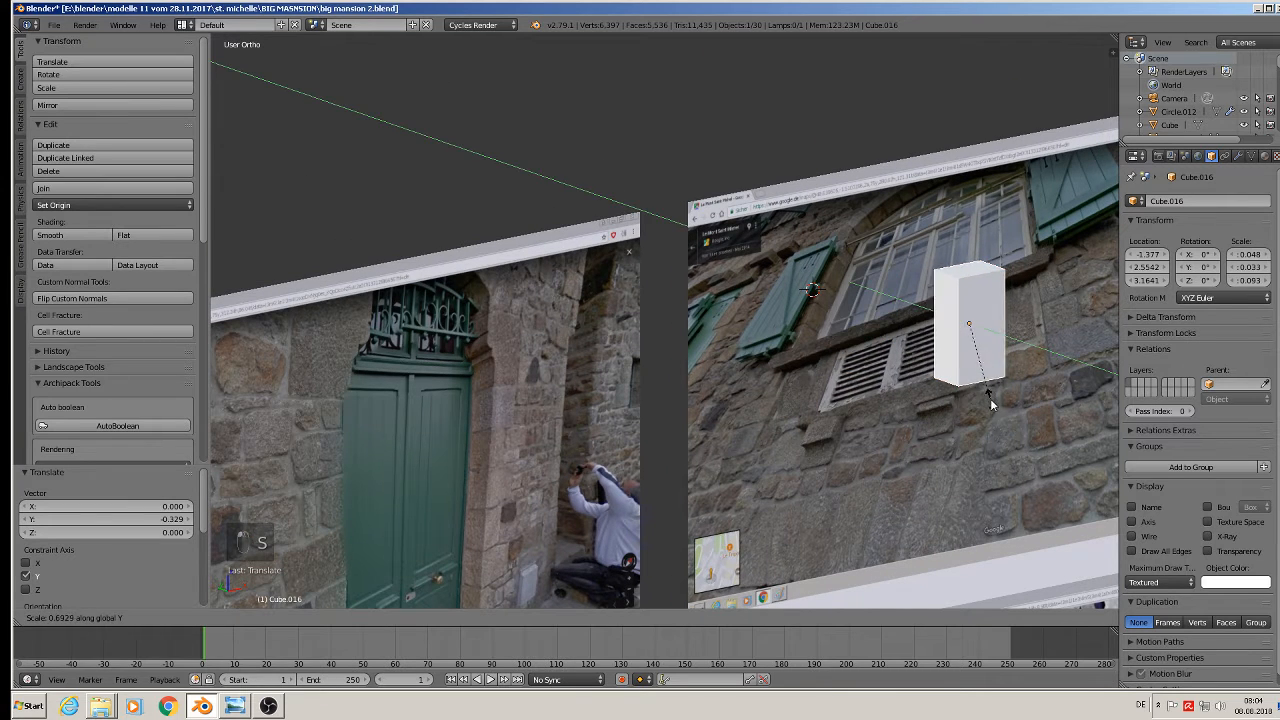
left_click(968, 362)
scroll(960, 365, "up", 2)
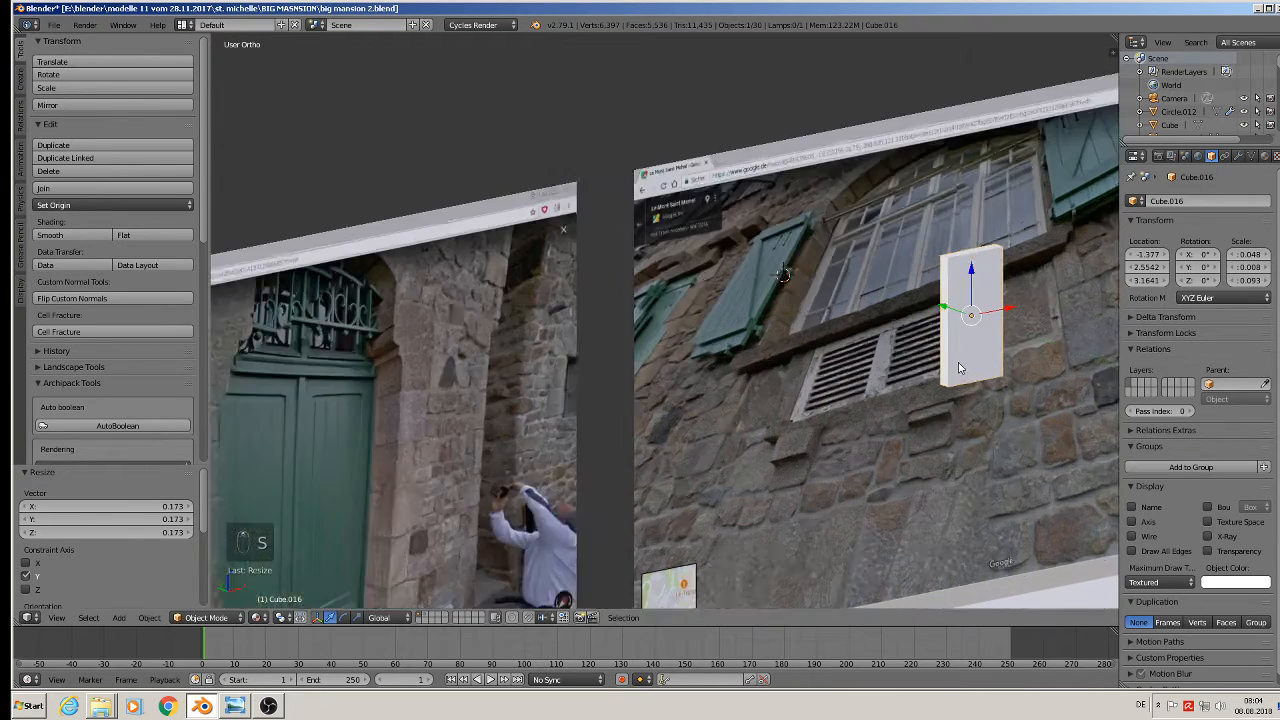
Duplicate the shutter panel, move the copy 0.03 forward along Y and squash it vertically to a crossbar with Z scale about 0.006
key("shift+d")
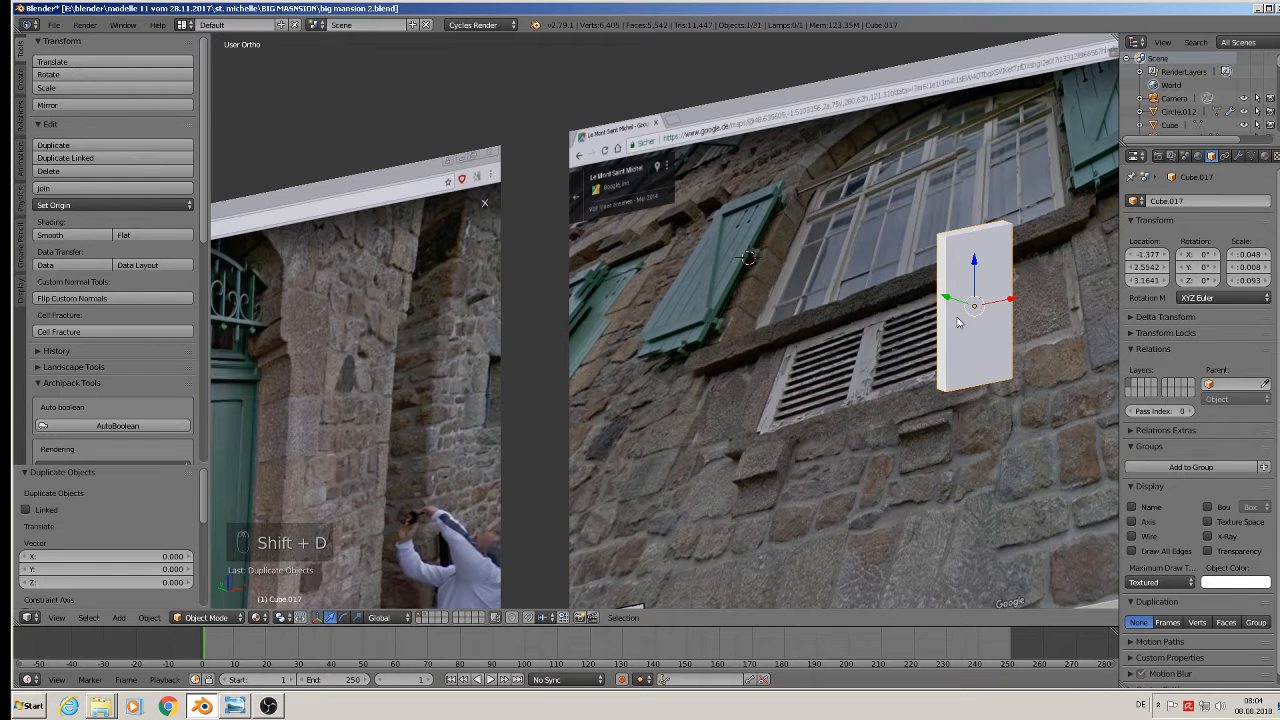
left_click(1010, 350)
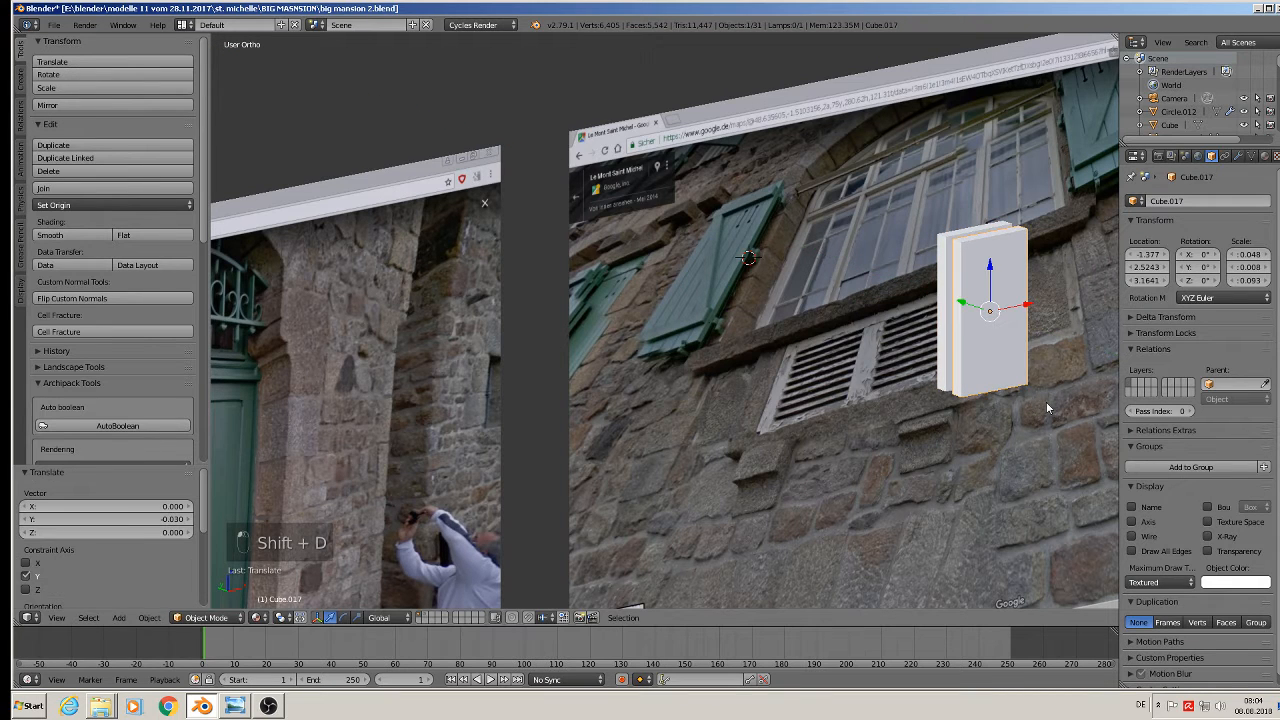
key("s")
key("z")
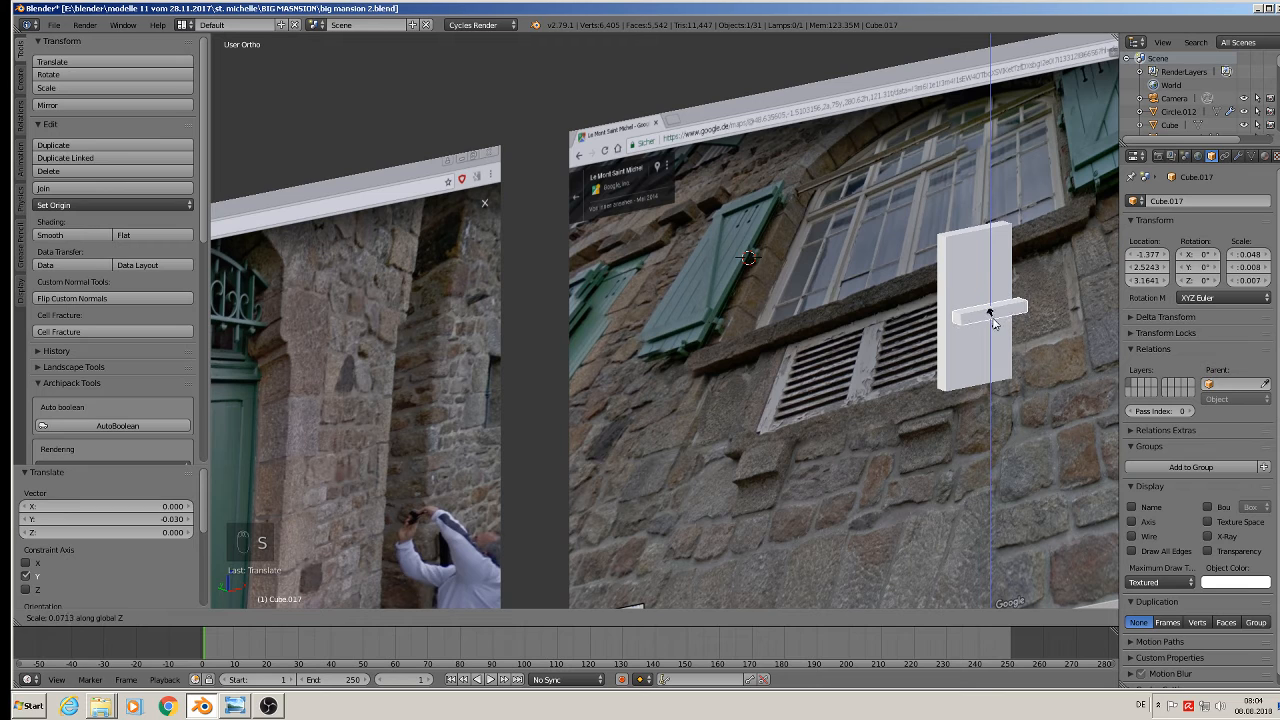
left_click(994, 322)
Thin the crossbar to a Y scale of about 0.003 and set it against the panel near its upper edge
key("s")
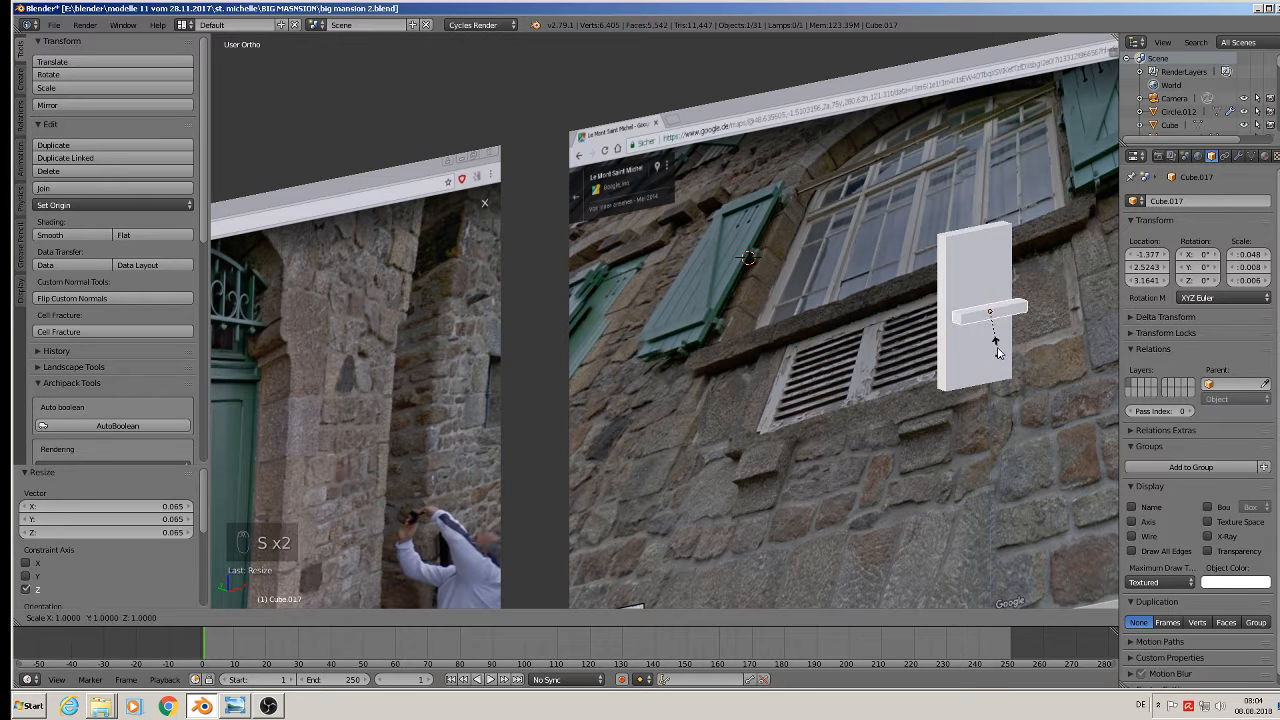
key("y")
left_click(974, 330)
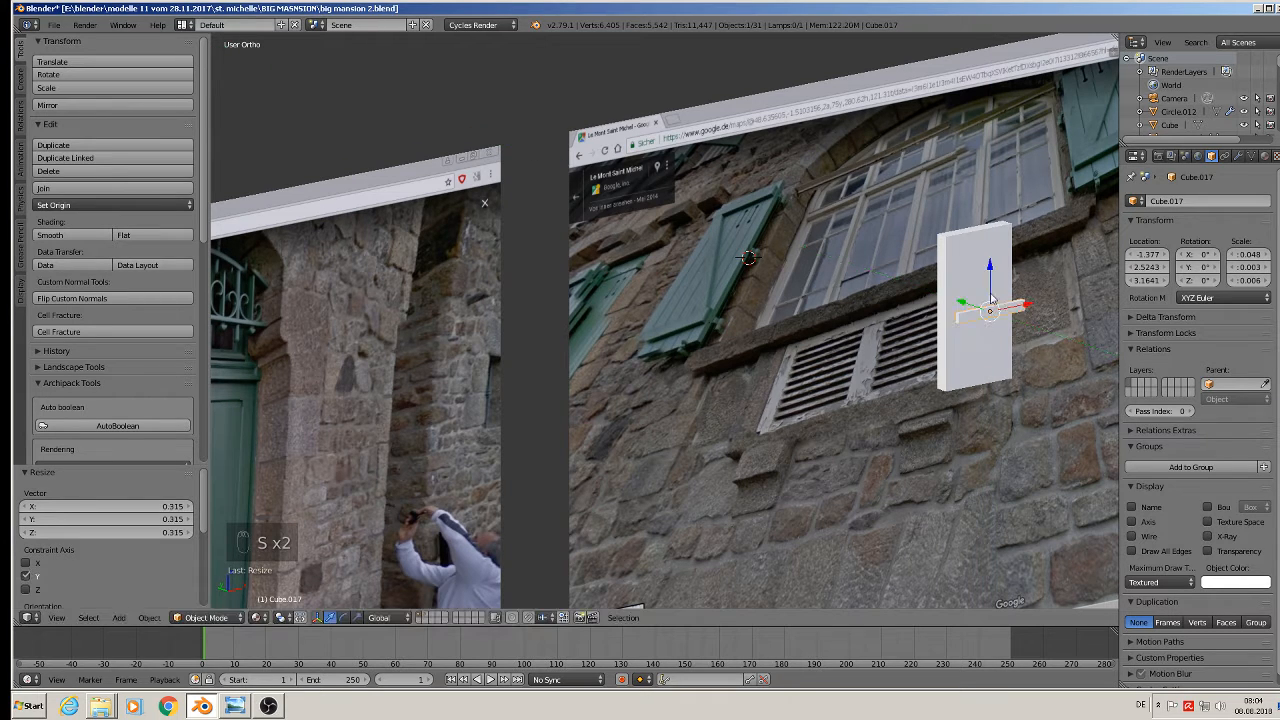
left_click_drag(987, 253, 987, 225)
scroll(965, 250, "up", 3)
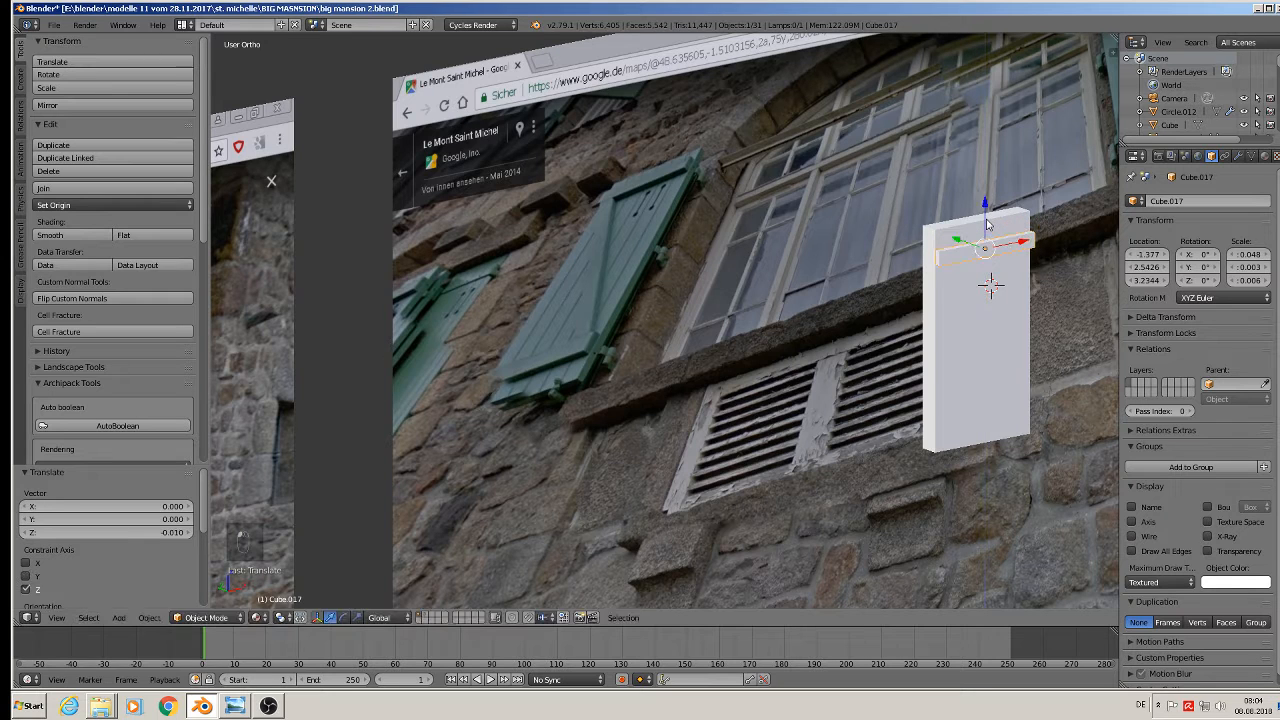
Duplicate the crossbar about 0.146 down to the panel's lower edge, and duplicate that bar about 0.145 back up for the brace
key("shift+d")
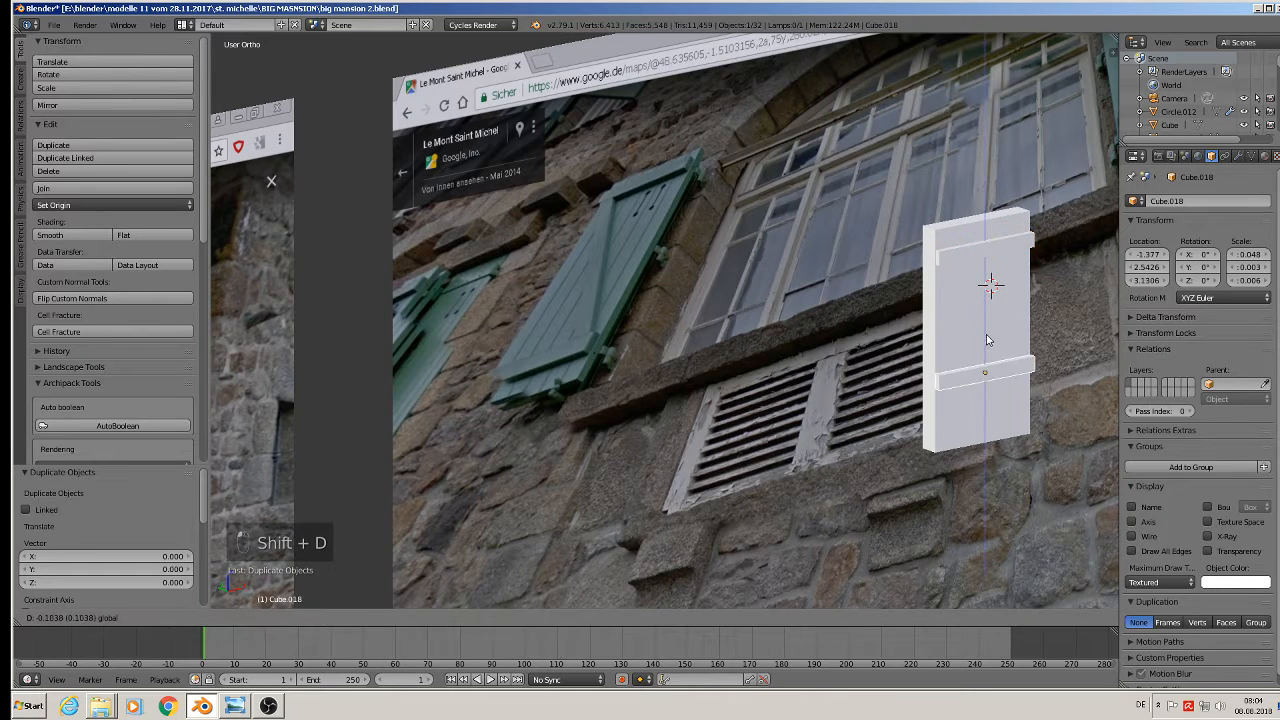
left_click(986, 386)
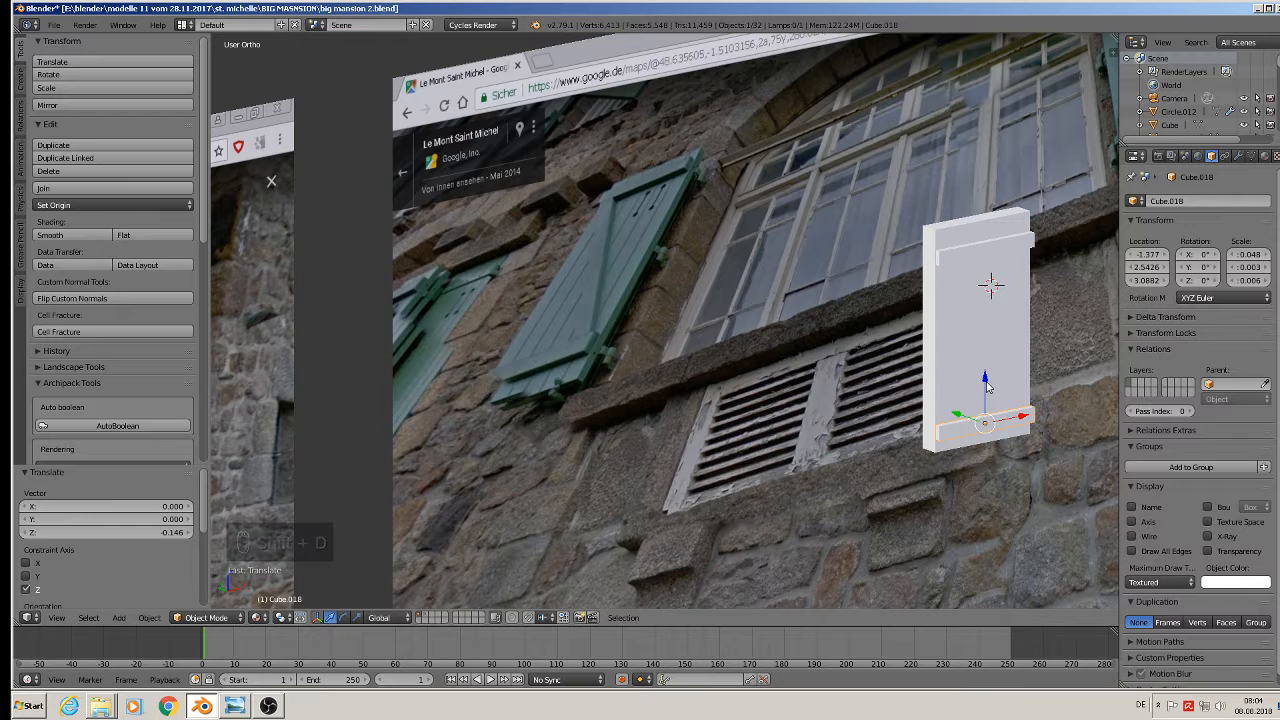
key("shift+d")
key("z")
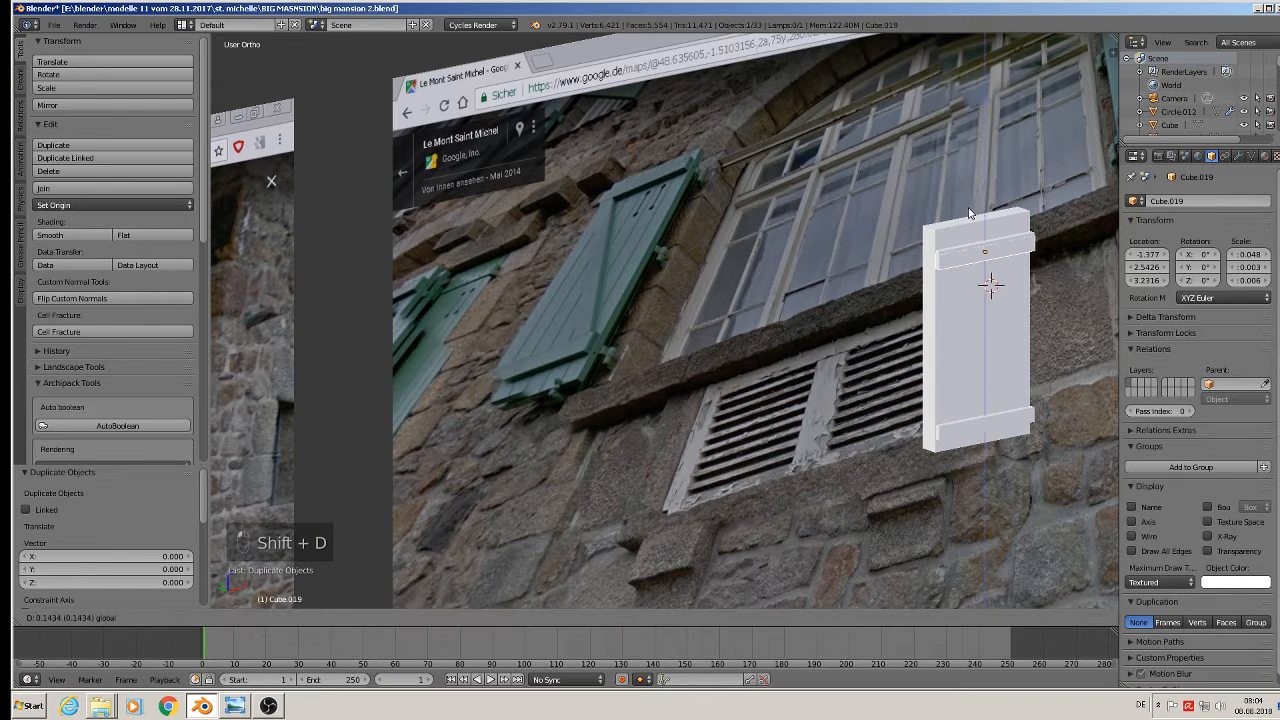
left_click(968, 211)
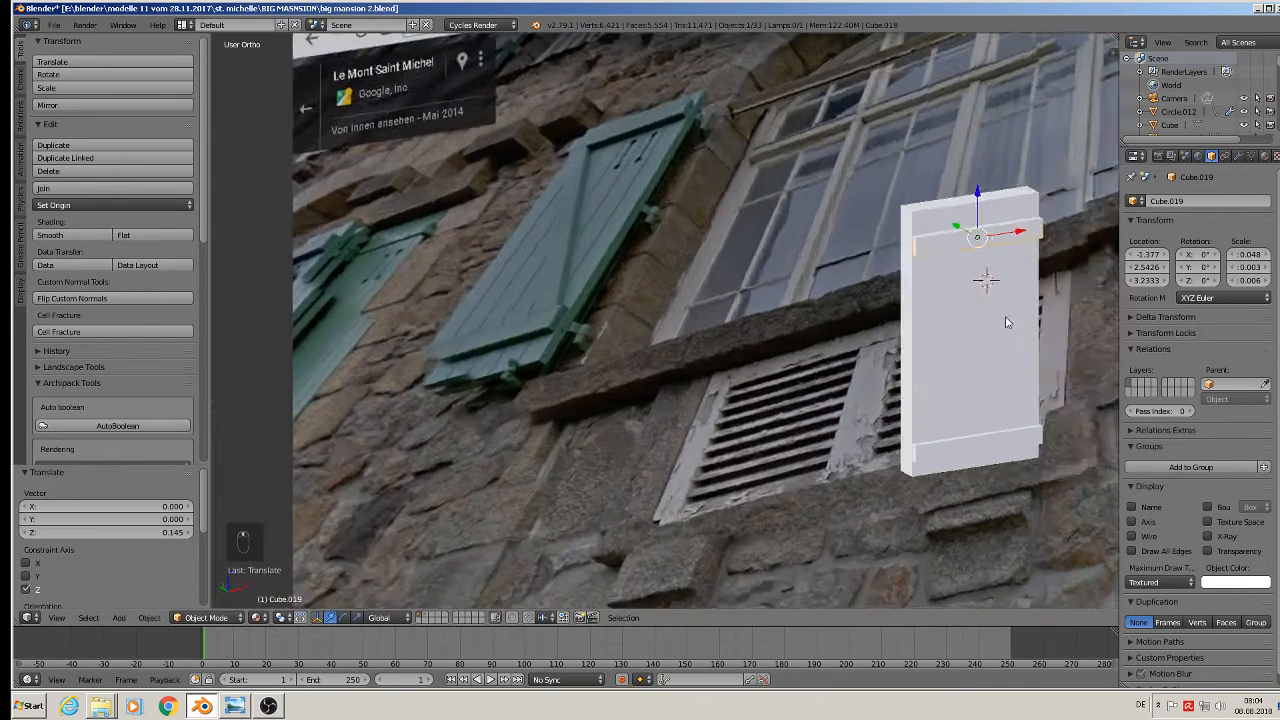
In Edit Mode, lower the newest bar's mesh about 0.077 to the panel's middle and rotate it about 60.2° around Y
key("Tab")
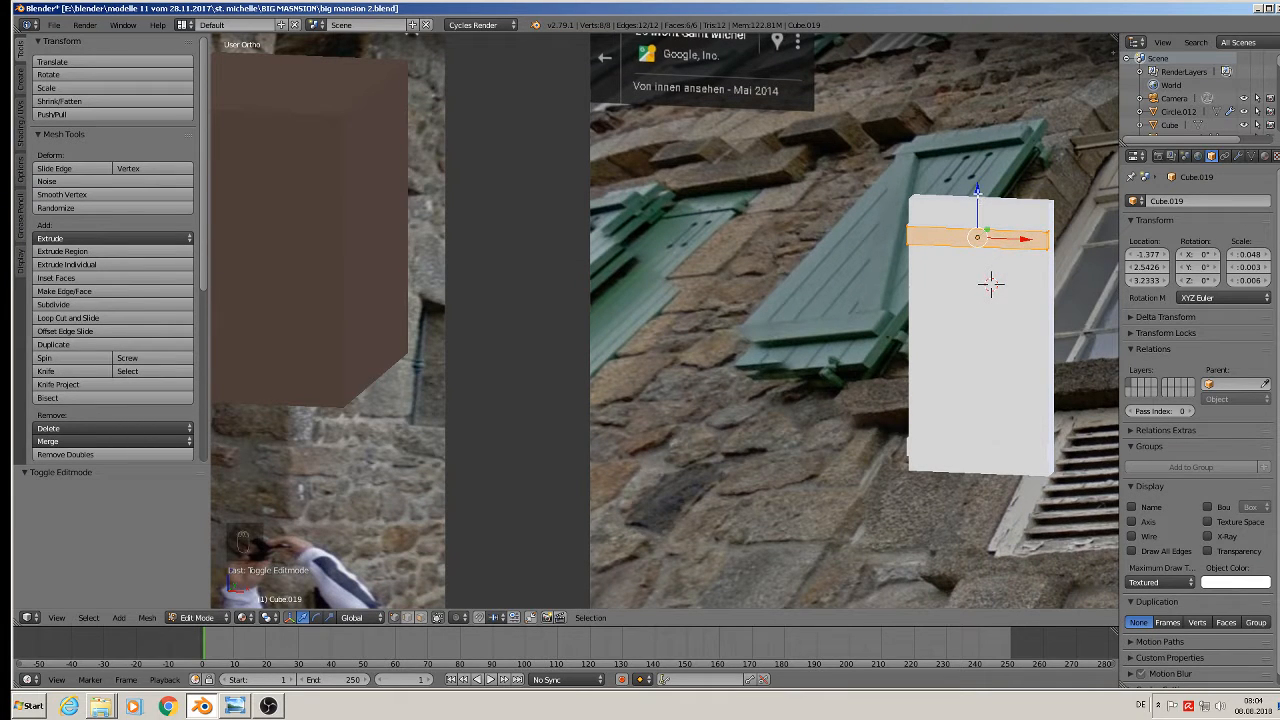
left_click_drag(978, 191, 979, 303)
middle_click_drag(1040, 373, 1066, 370)
key("r")
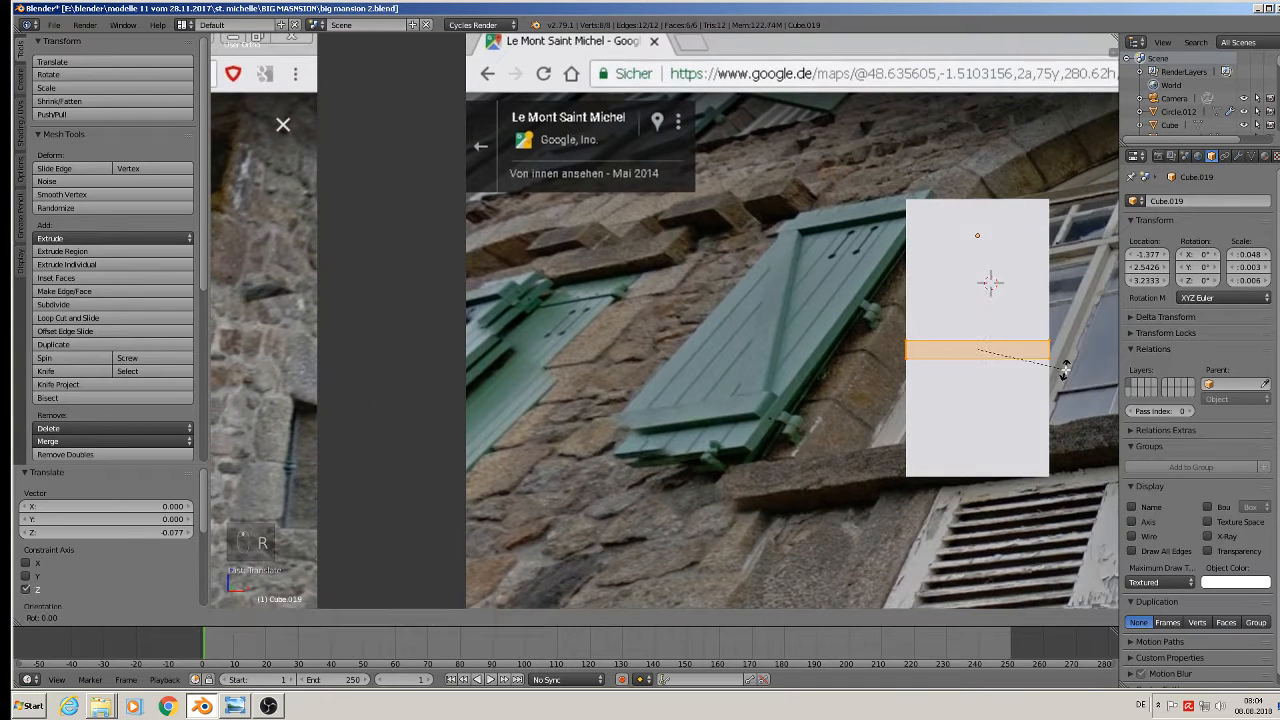
key("y")
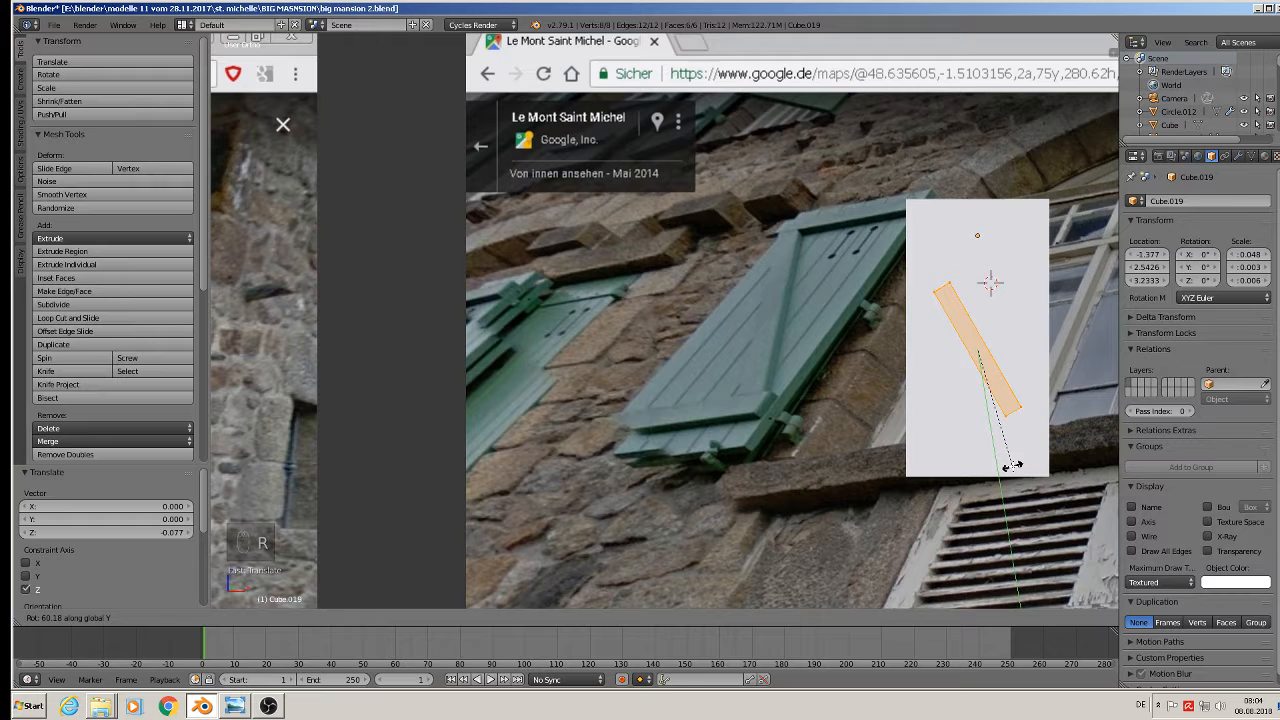
left_click(1012, 465)
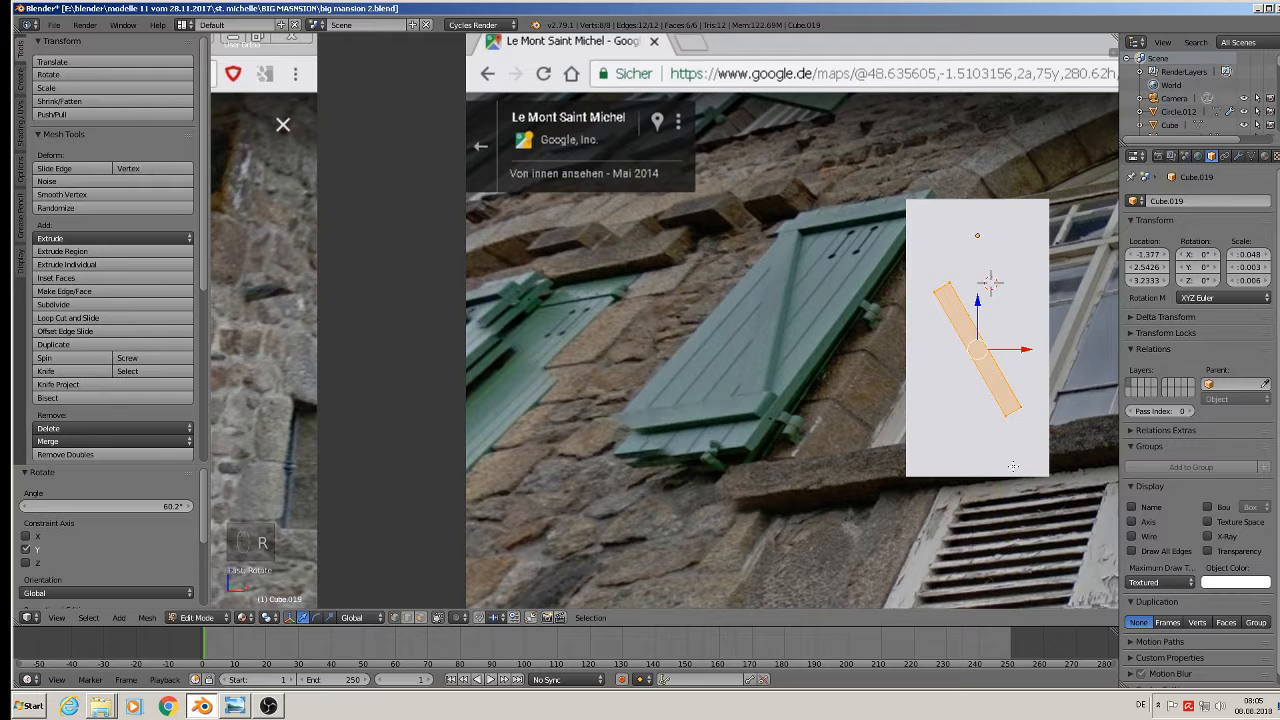
Switch the transform orientation to Normal, apply the diagonal brace's rotation and scale, and set its origin to geometry
left_click(358, 617)
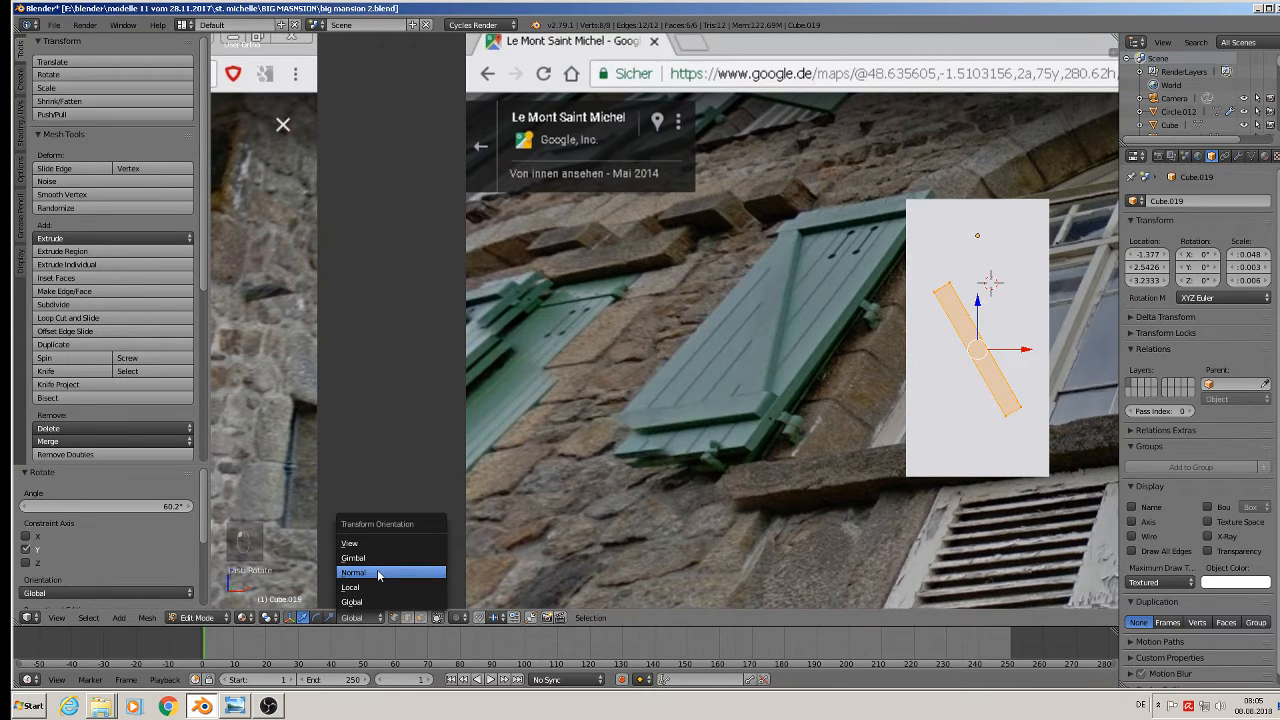
left_click(377, 571)
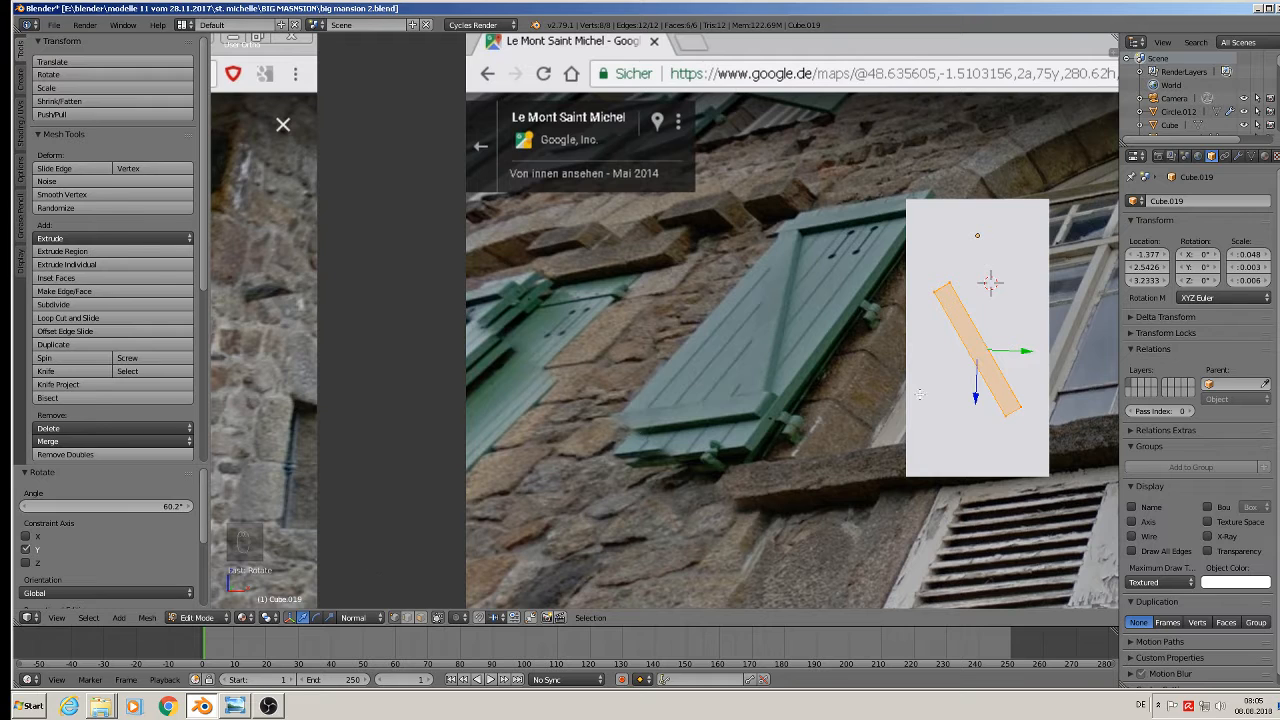
key("Tab")
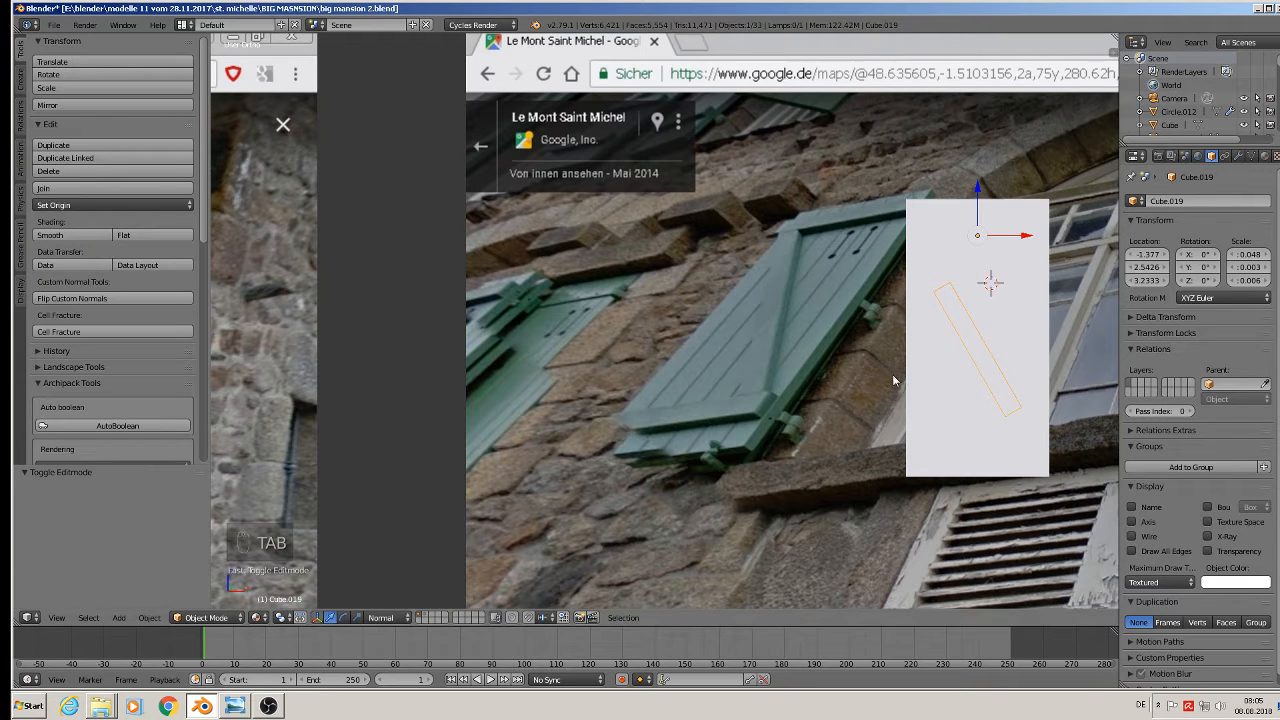
left_click(149, 617)
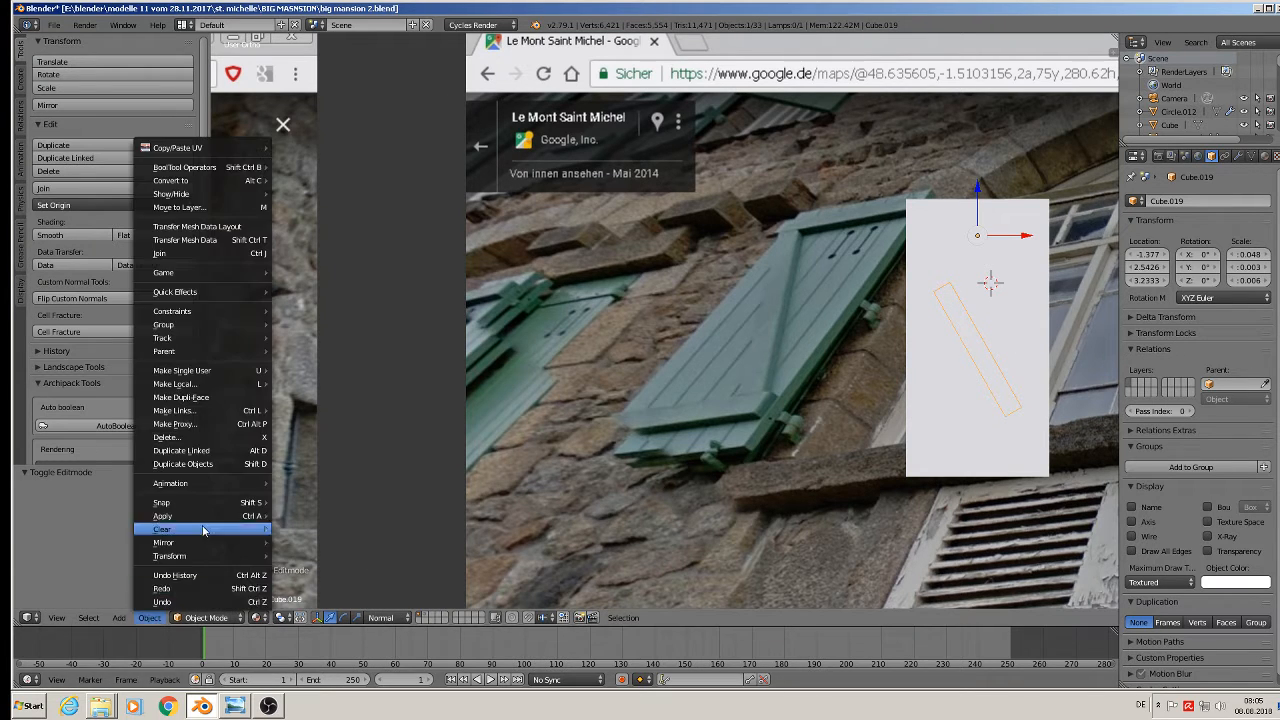
mouse_move(204, 517)
left_click(358, 395)
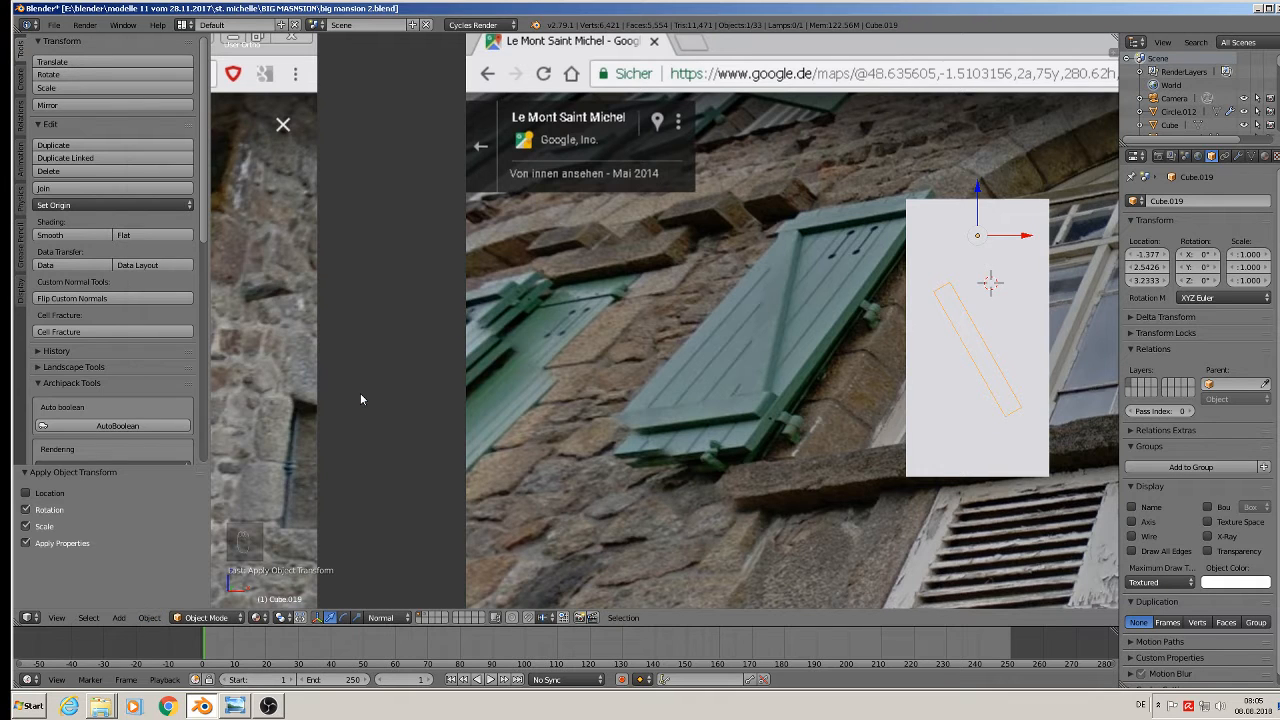
left_click(169, 206)
left_click(139, 236)
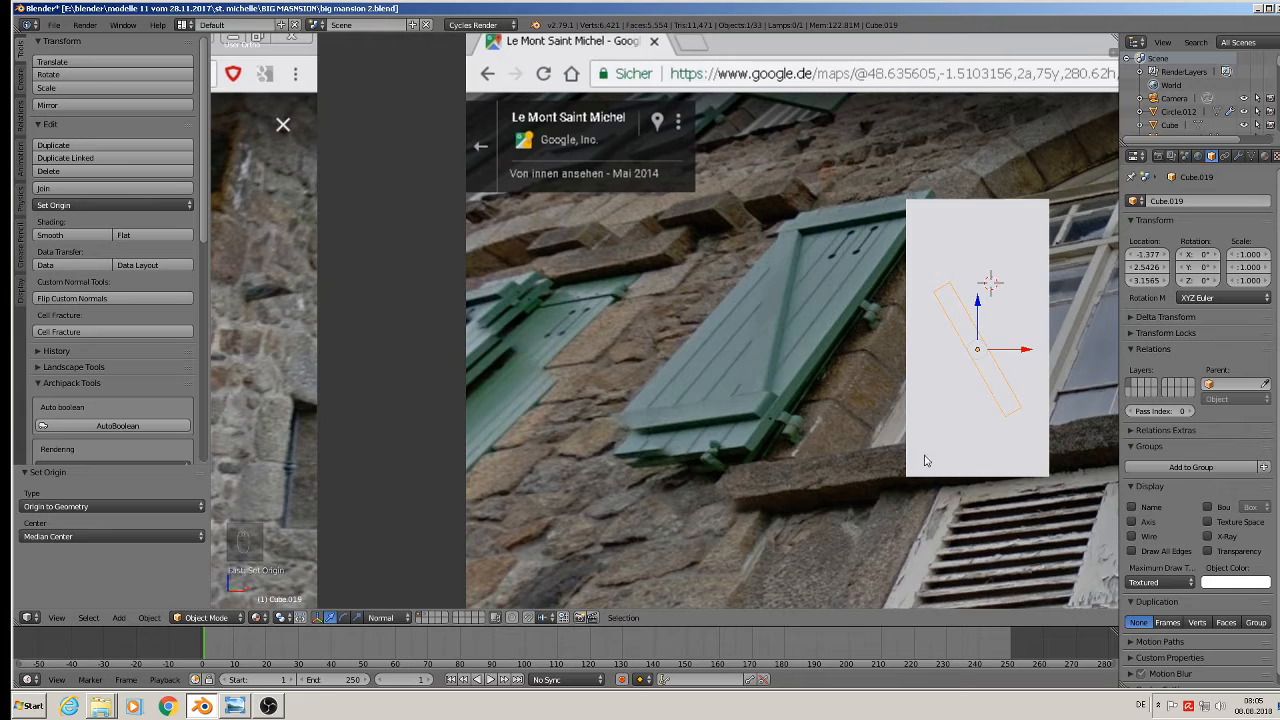
Select the lower end of the diagonal brace and extend it lengthwise down to the bottom crossbar
key("Tab")
scroll(1010, 425, "up", 2)
scroll(1022, 421, "up", 1)
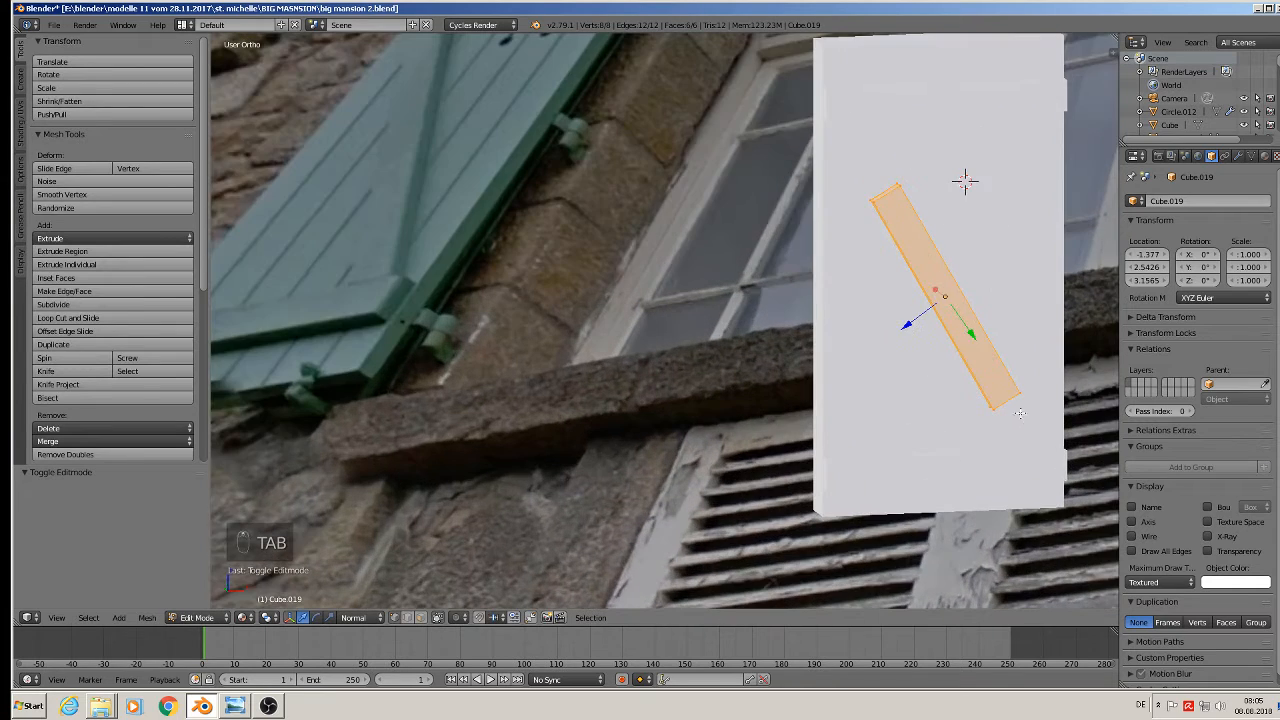
key("a")
key("a")
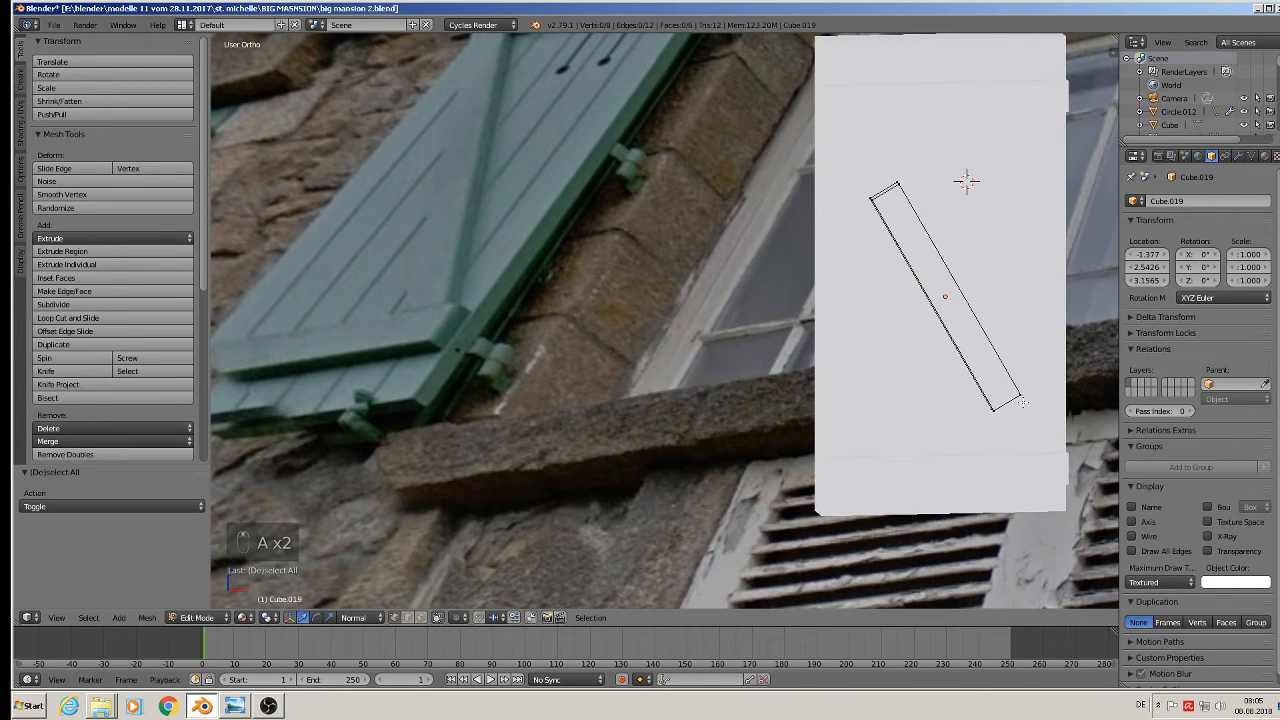
key("c")
mouse_move(1023, 401)
left_mouse_down()
mouse_move(994, 417)
mouse_move(1065, 498)
left_mouse_up()
right_click(994, 417)
key("Tab")
scroll(904, 235, "down", 2)
middle_click_drag(904, 235, 863, 353, "shift")
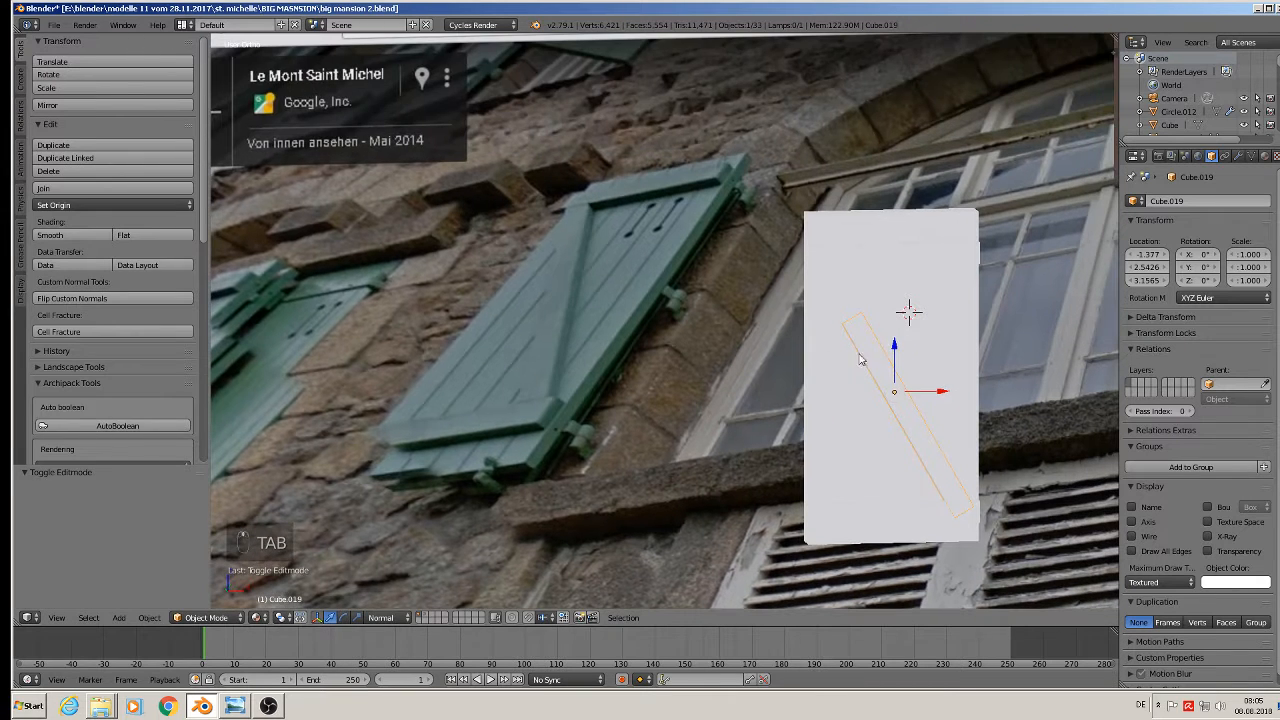
Select the upper end of the diagonal brace and extend it lengthwise up to the top crossbar
key("Tab")
key("a")
key("a")
key("a")
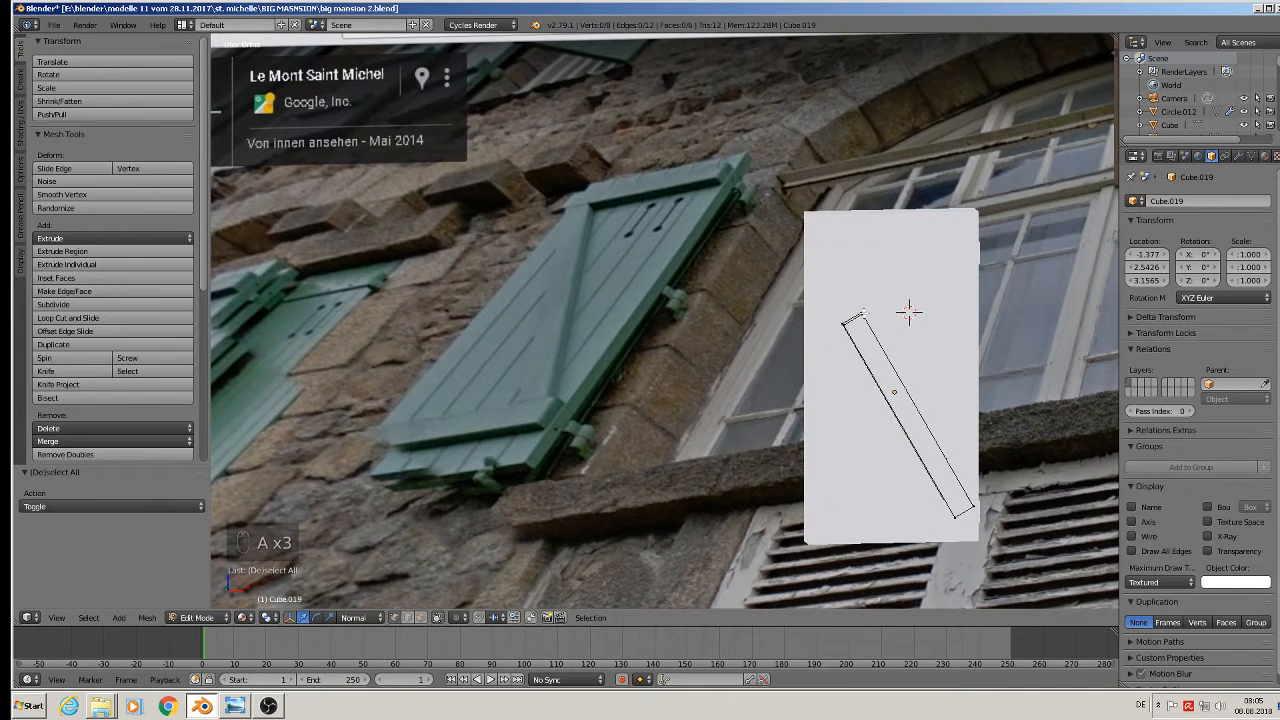
key("c")
left_click_drag(862, 314, 842, 326)
right_click(830, 337)
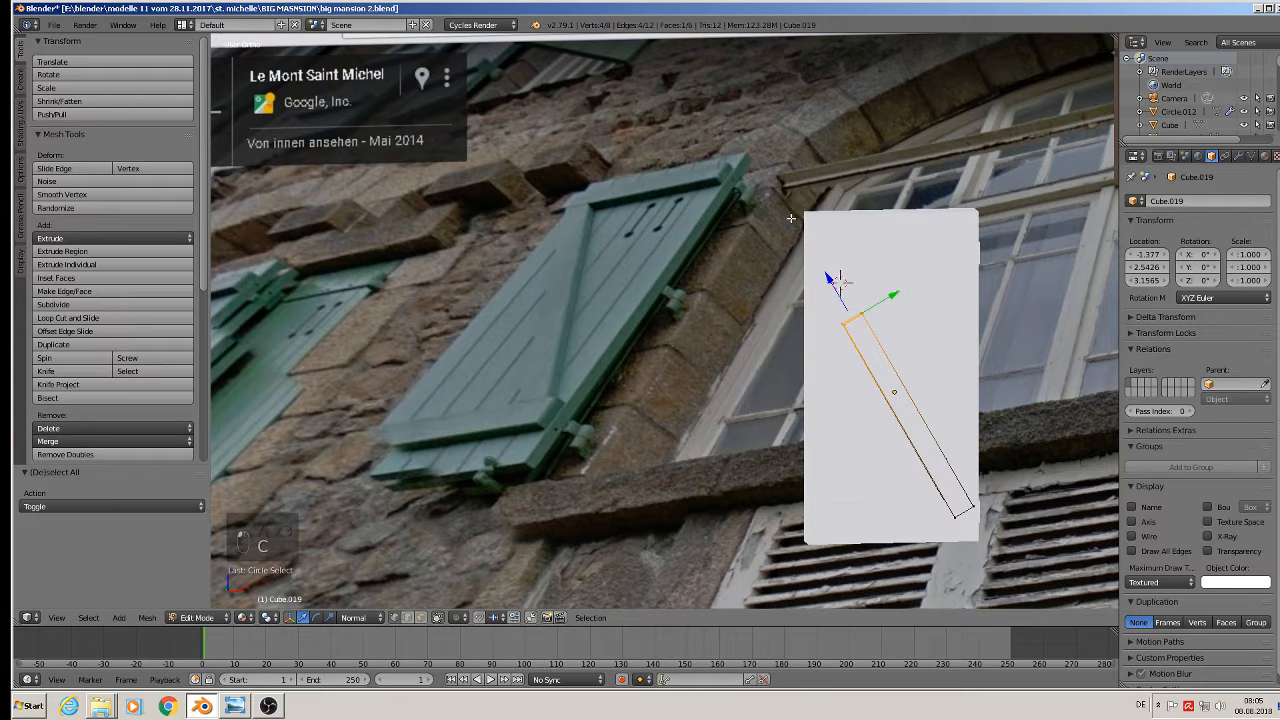
key("e")
mouse_move(788, 183)
left_mouse_down()
mouse_move(856, 199)
mouse_move(806, 192)
left_mouse_up()
key("Tab")
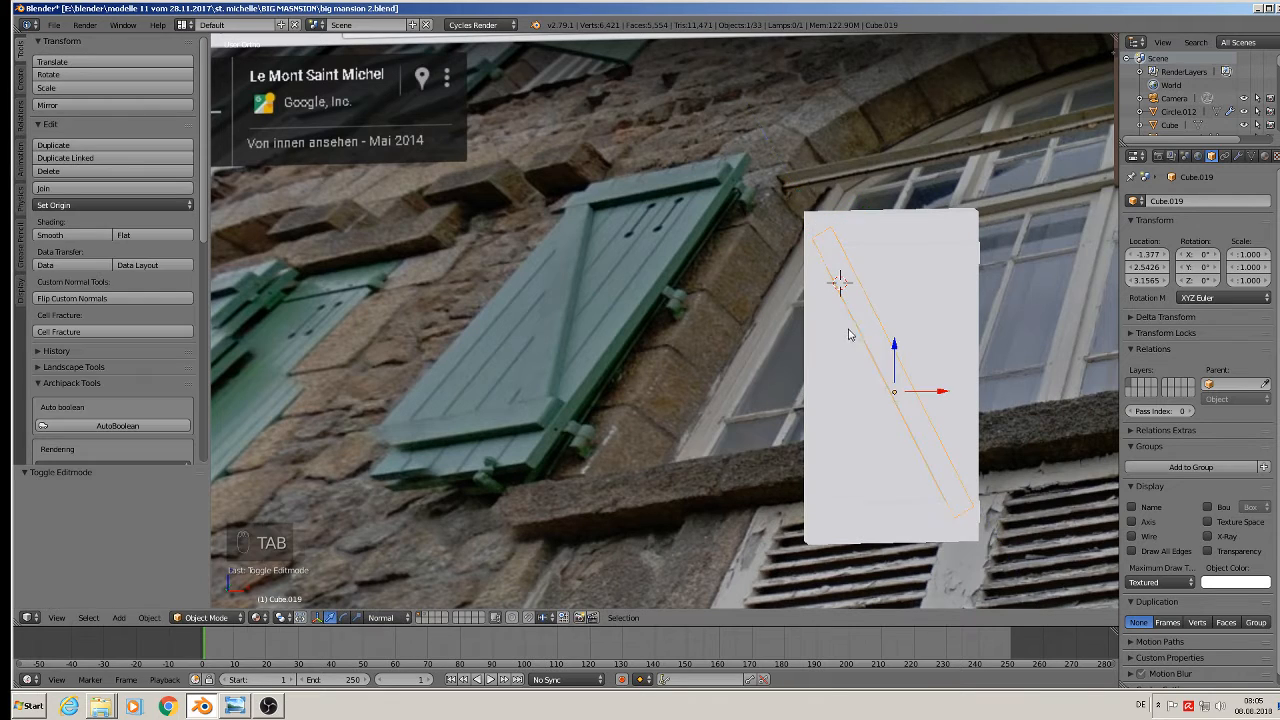
Pull the brace's upper end back by about 0.013 along its normal so it stops just below the top crossbar
scroll(880, 316, "up", 2)
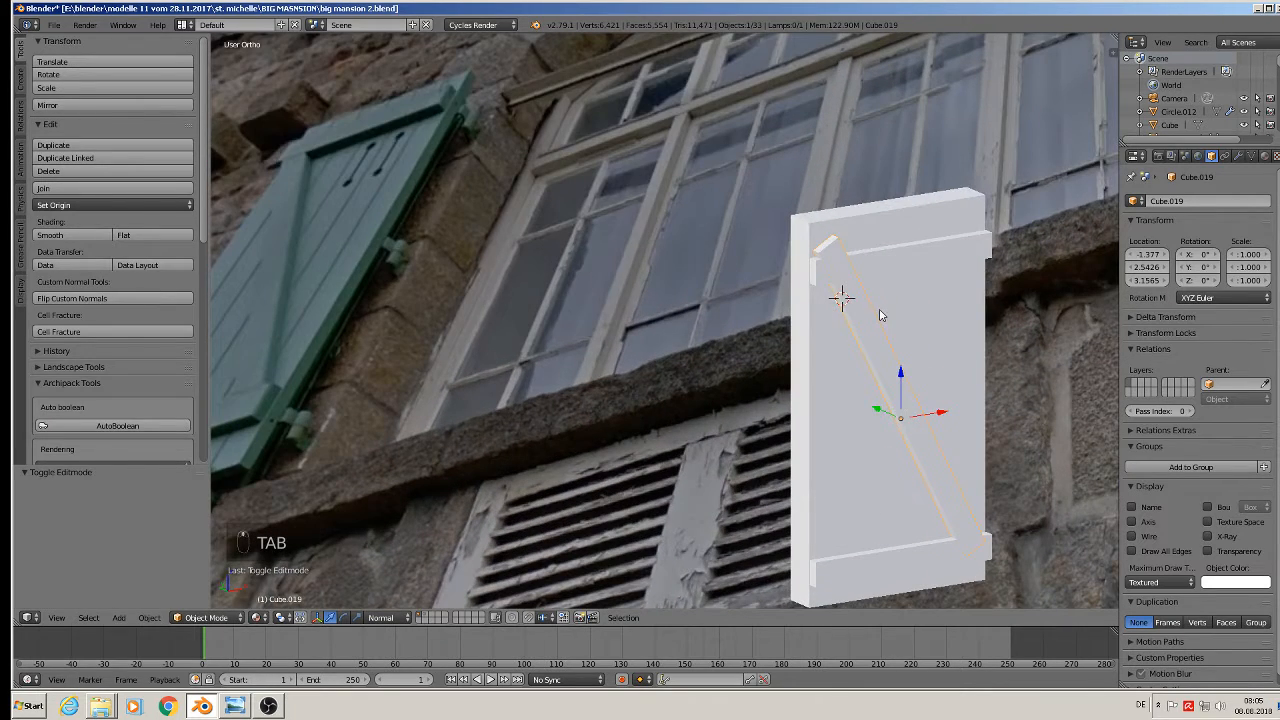
key("Tab")
left_click_drag(816, 213, 817, 216)
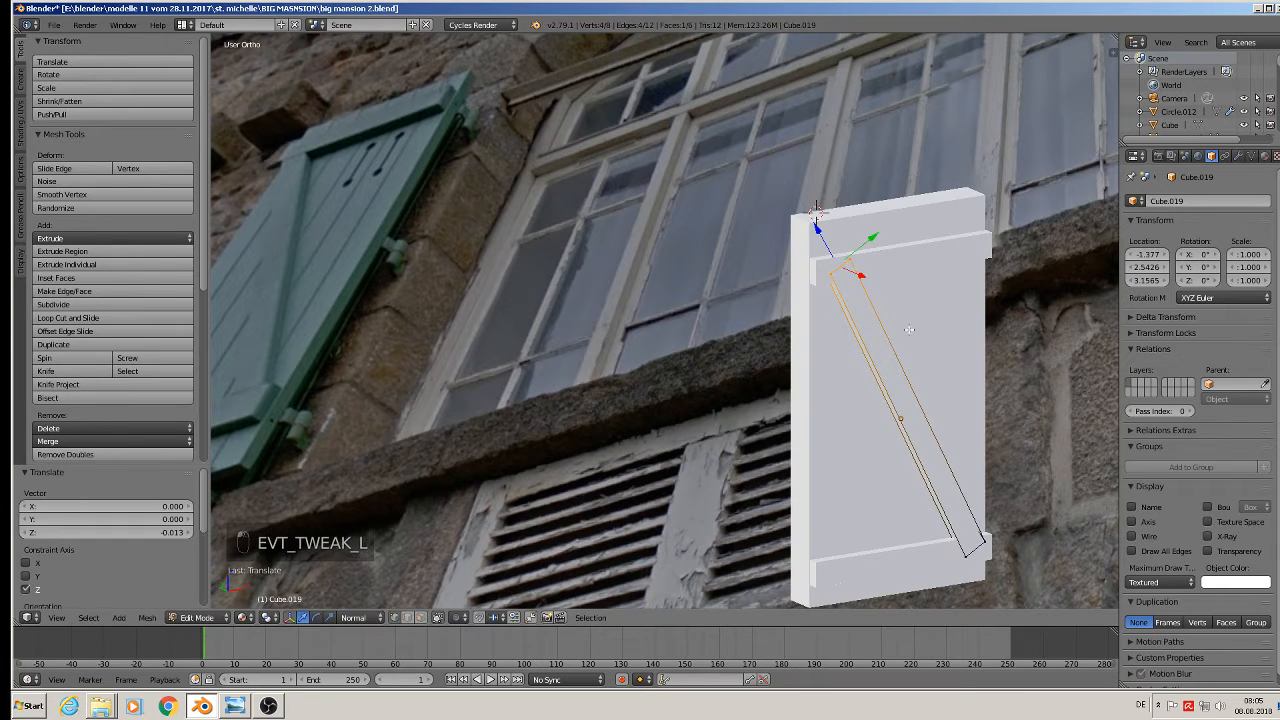
Leave mesh editing, nudge the diagonal brace along its depth axis to Y 2.5440 against the panel, and deselect everything
key("Tab")
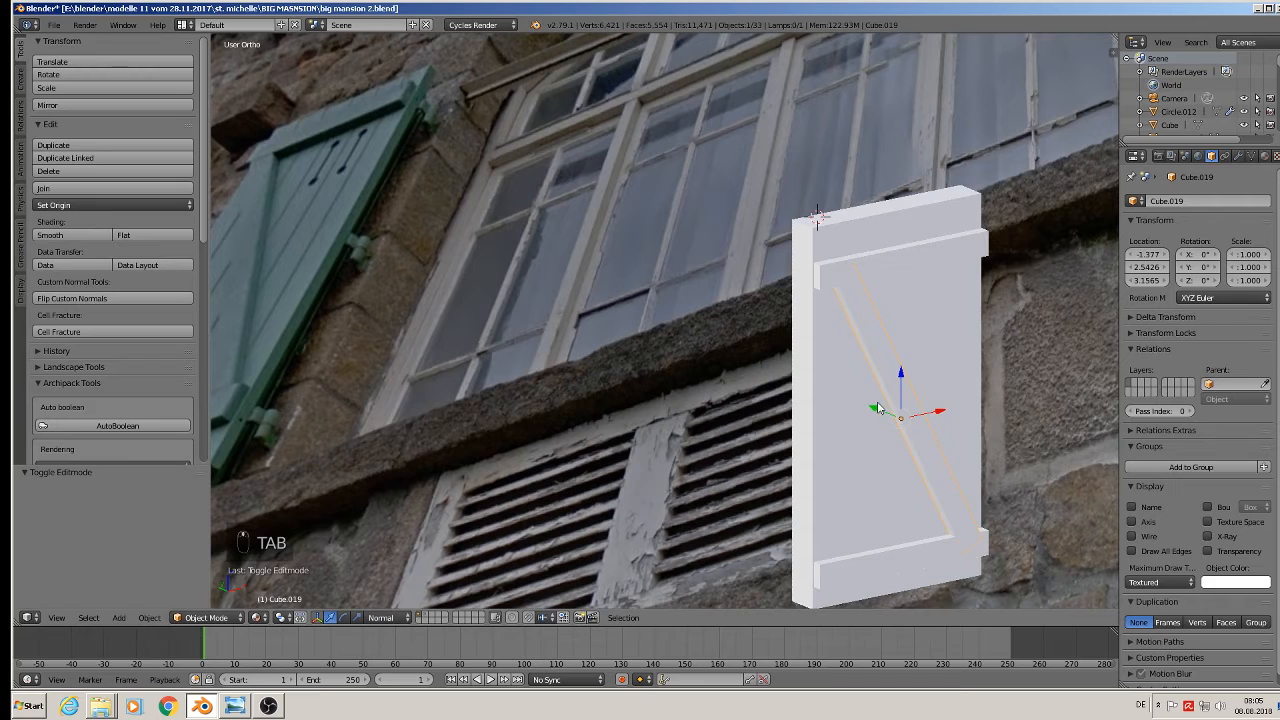
left_click_drag(878, 408, 874, 411)
key("a")
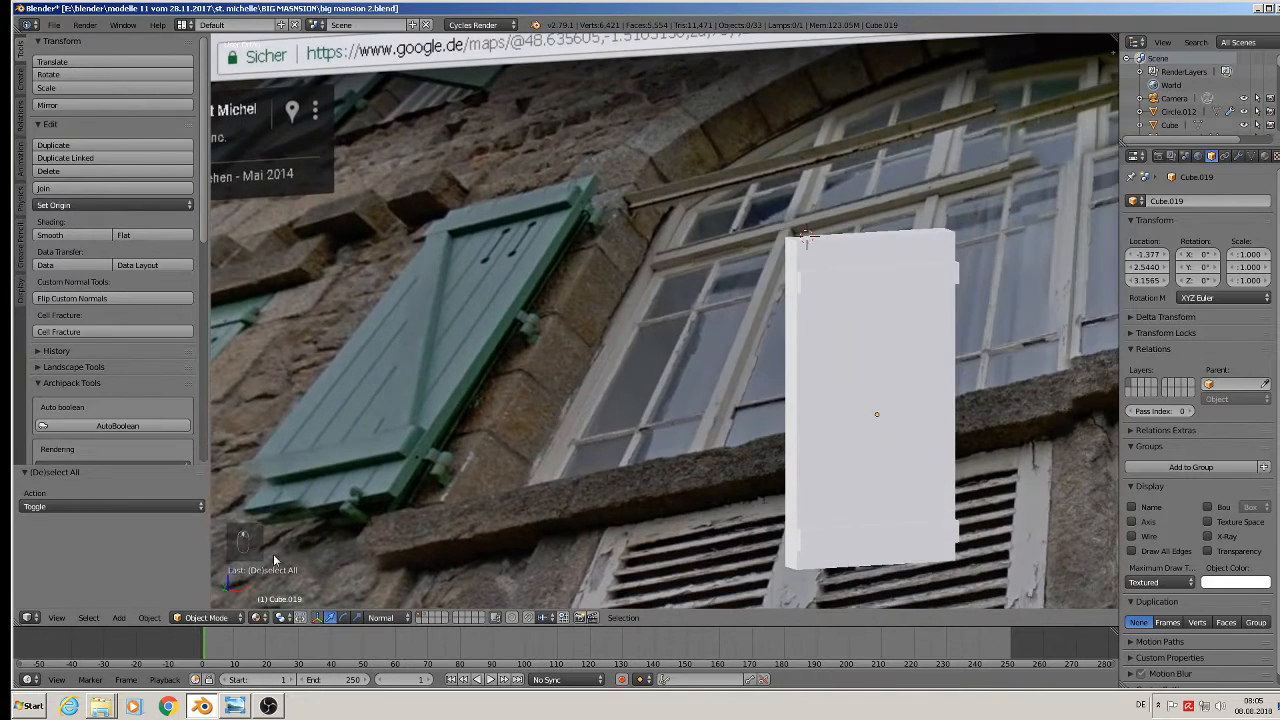
key("Tab")
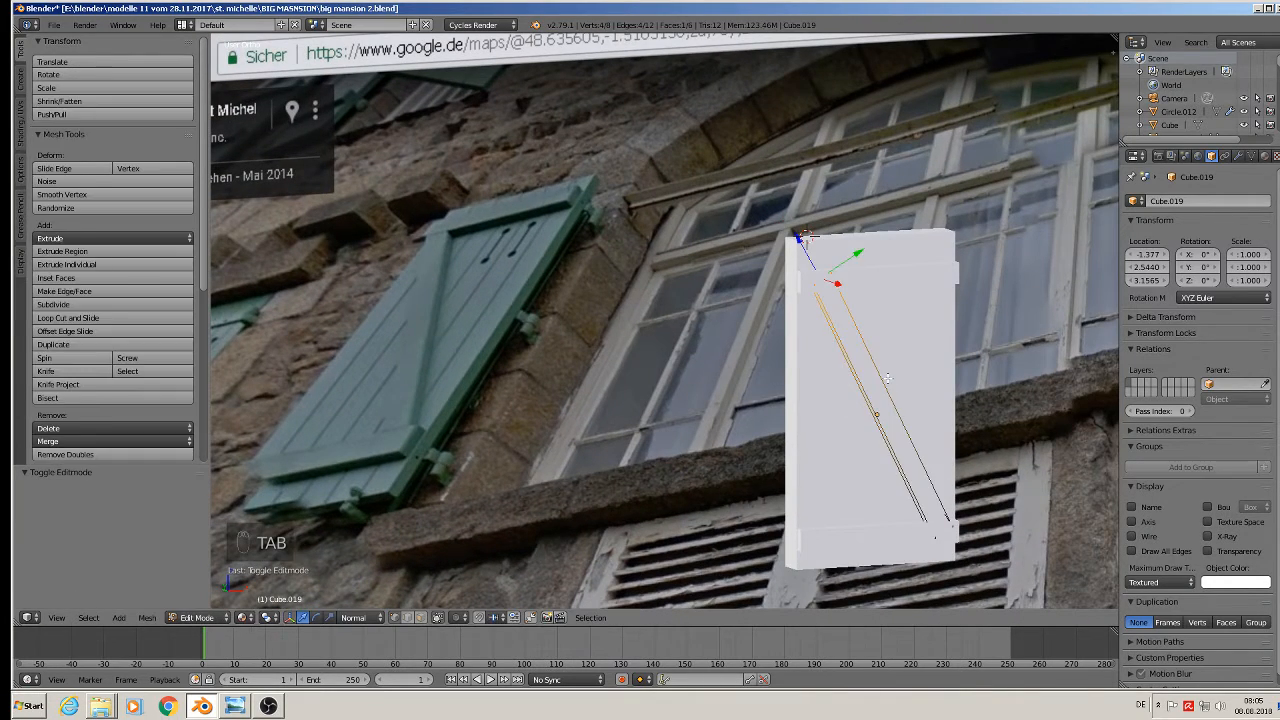
key("Tab")
Select the shutter panel, both crossbars and the diagonal brace, and join them into one object
right_click(871, 284)
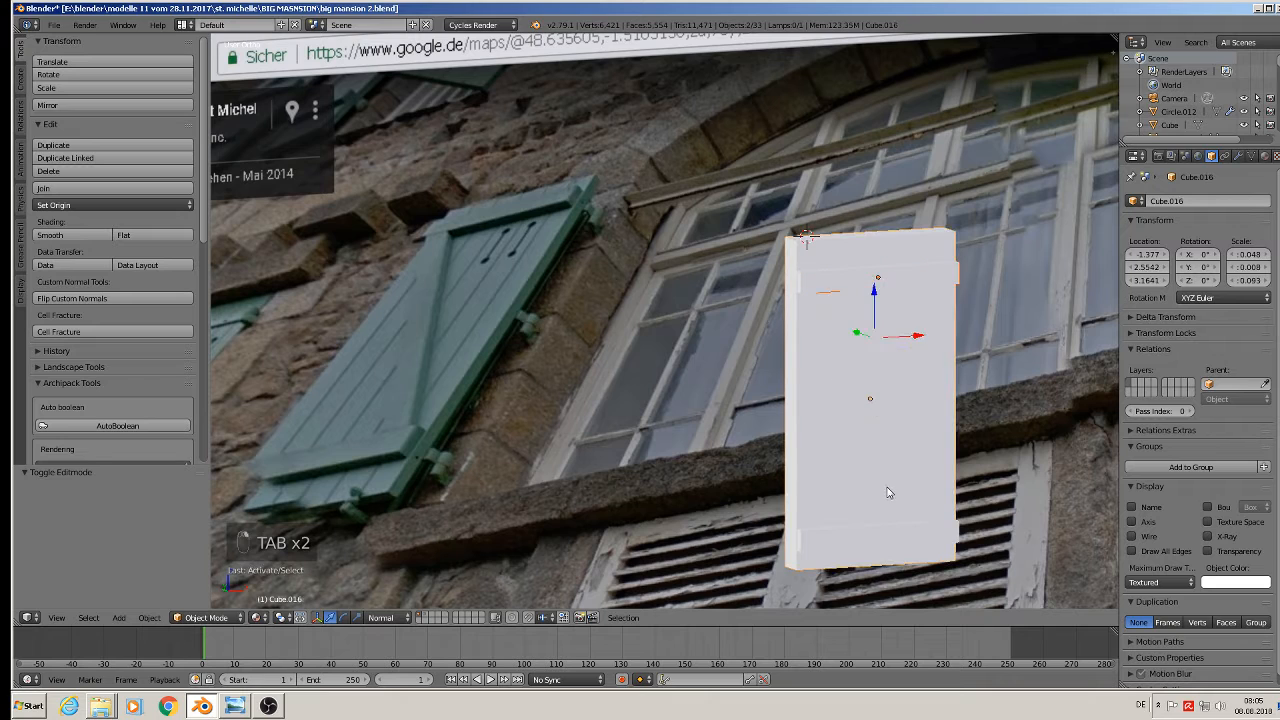
middle_click_drag(867, 526, 866, 571)
right_click(873, 513, "shift")
right_click(845, 459, "shift")
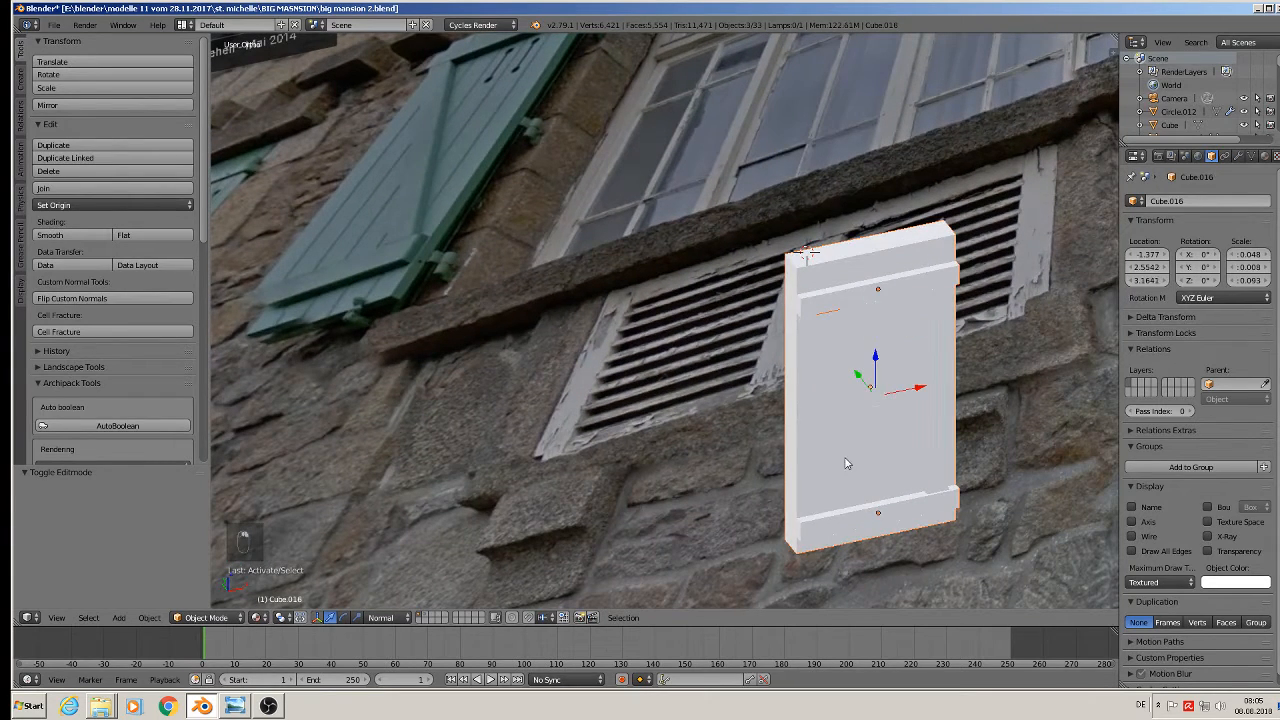
right_click(875, 405, "shift")
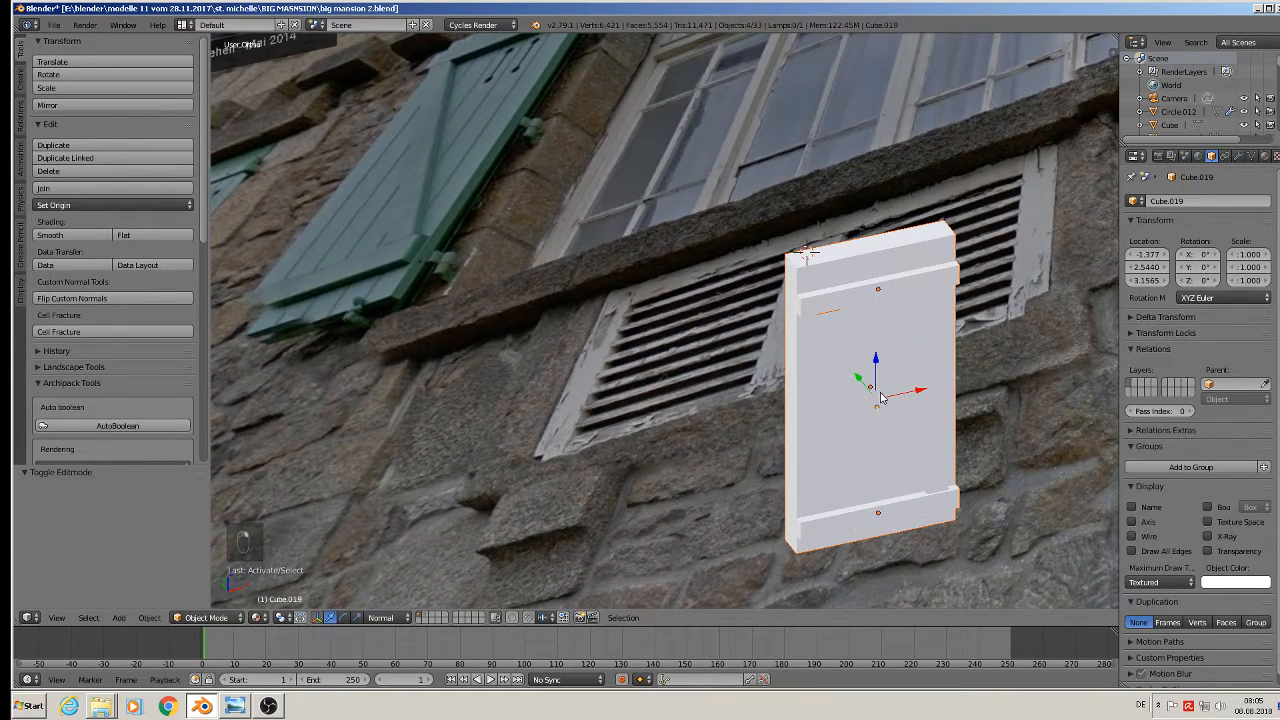
left_click(70, 188)
Select the whole mesh of the joined shutter and mark all its edges as seams
key("Tab")
key("a")
key("a")
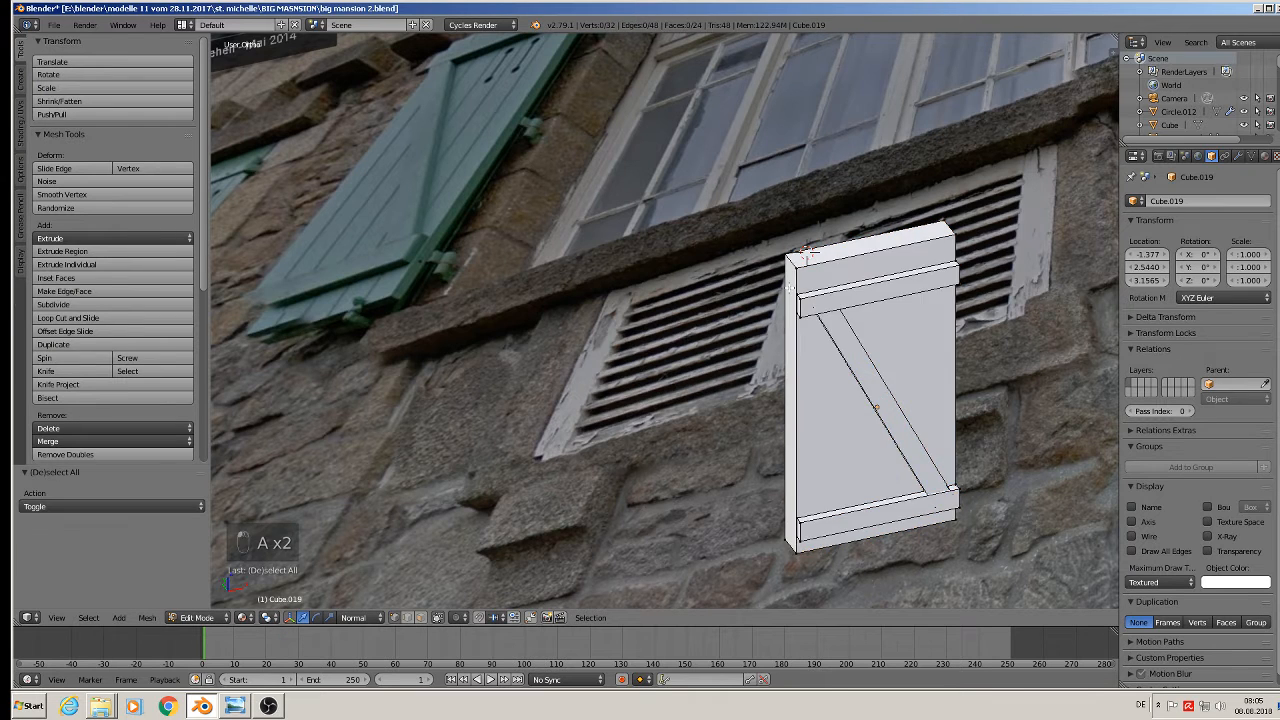
key("a")
key("a")
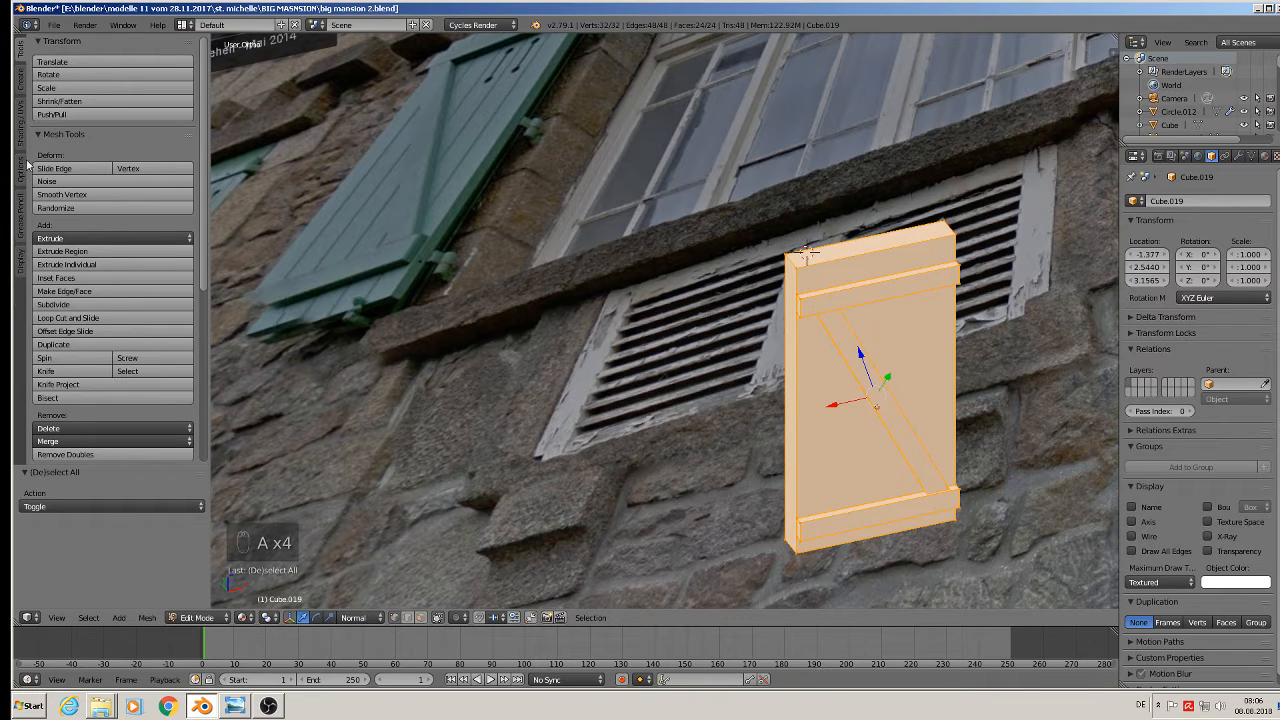
left_click(20, 122)
left_click(76, 253)
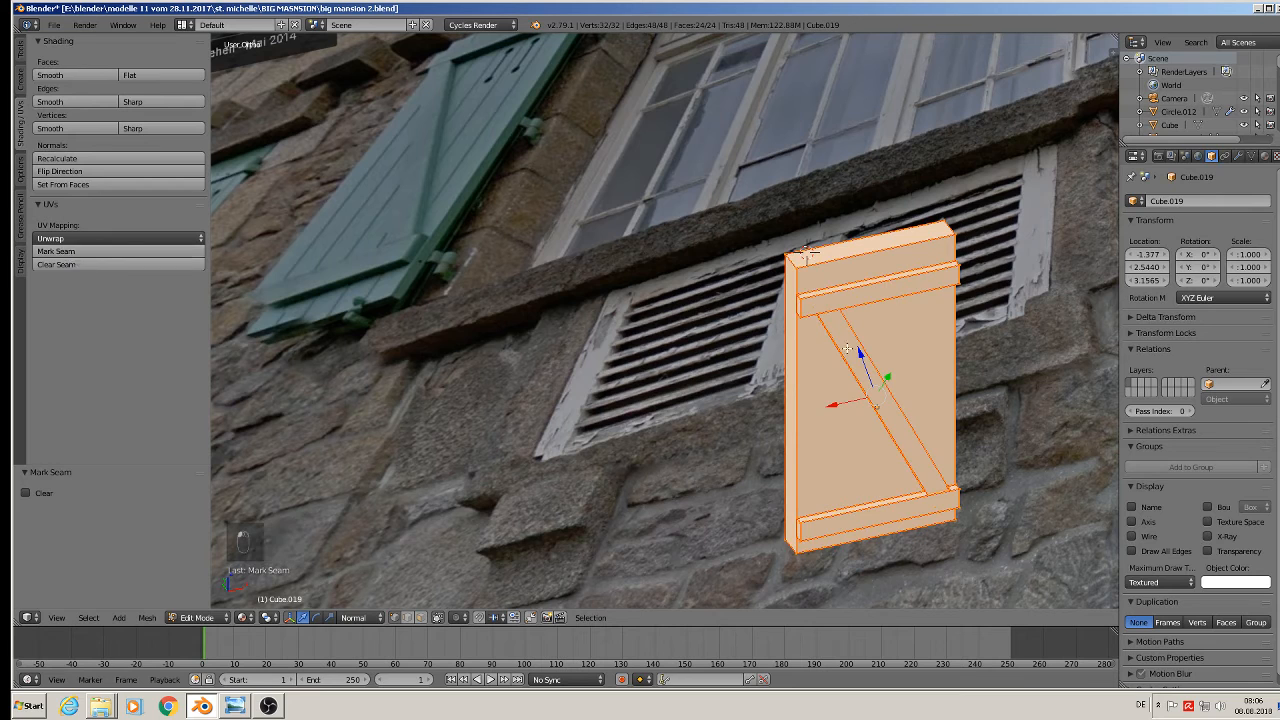
Apply the shutter's rotation and scale, then unwrap its whole mesh with the standard Unwrap
key("Tab")
left_click(149, 617)
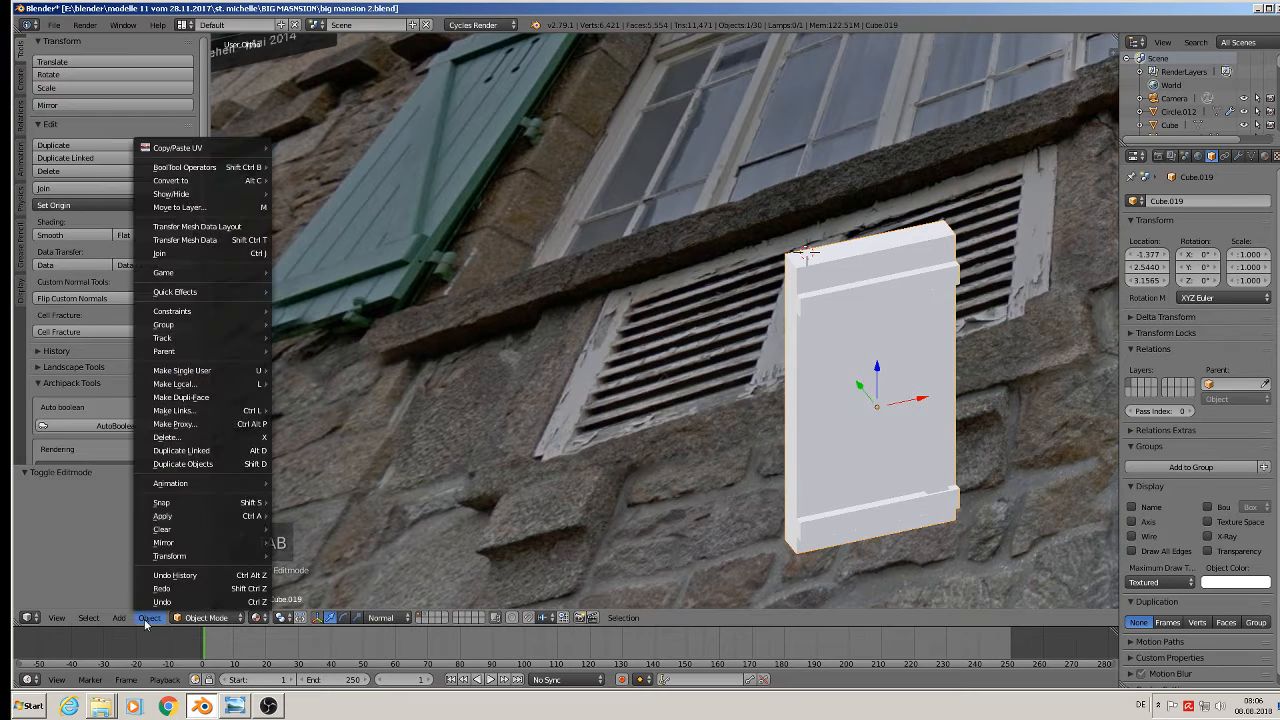
mouse_move(176, 515)
left_click(364, 398)
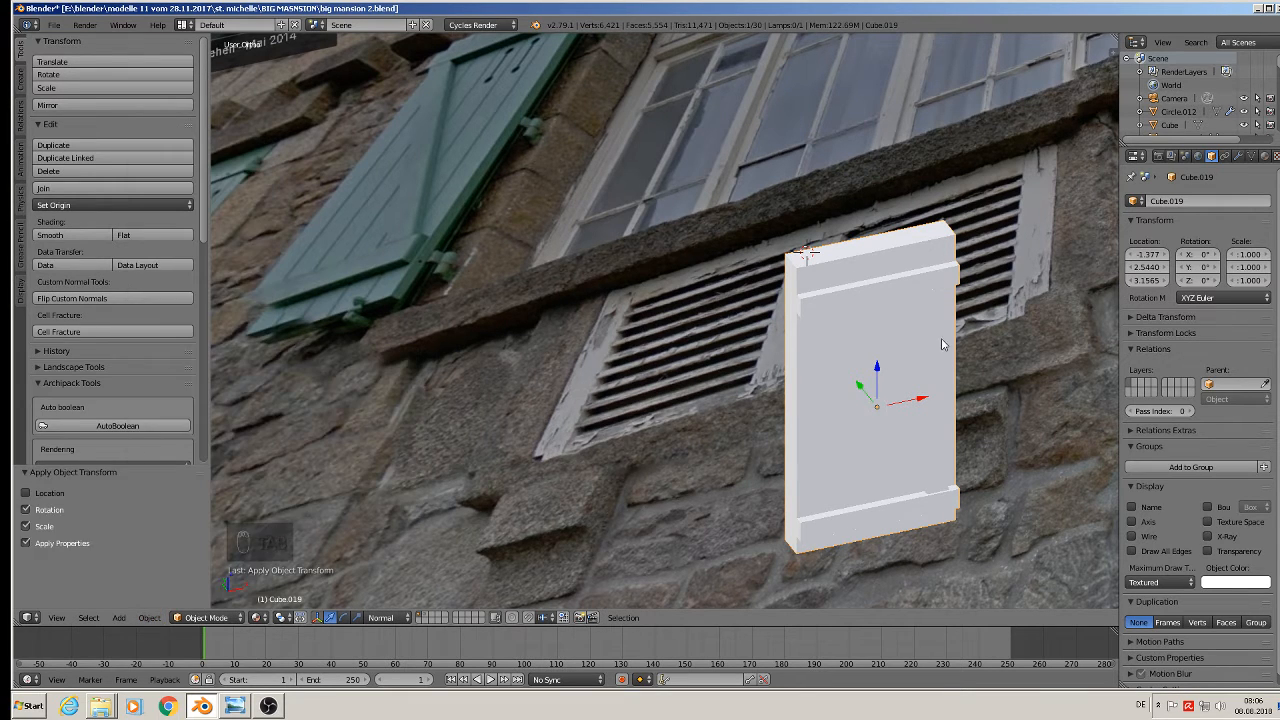
key("Tab")
key("u")
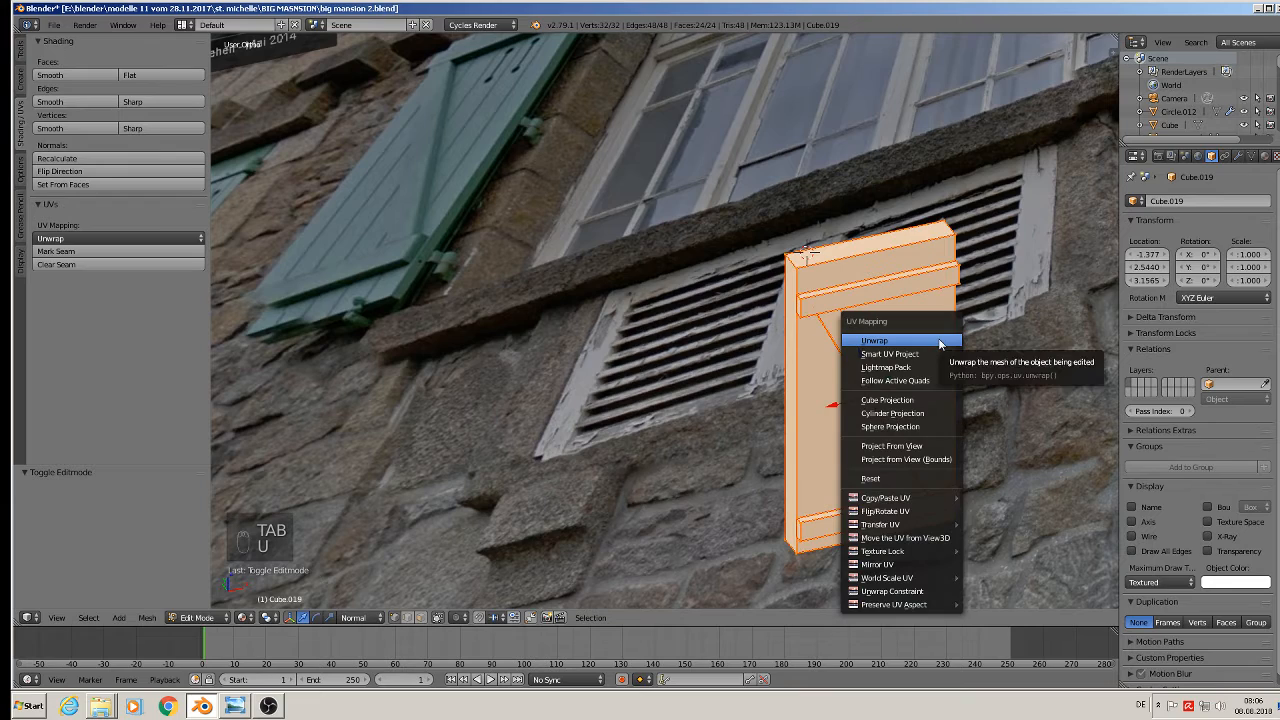
left_click(939, 345)
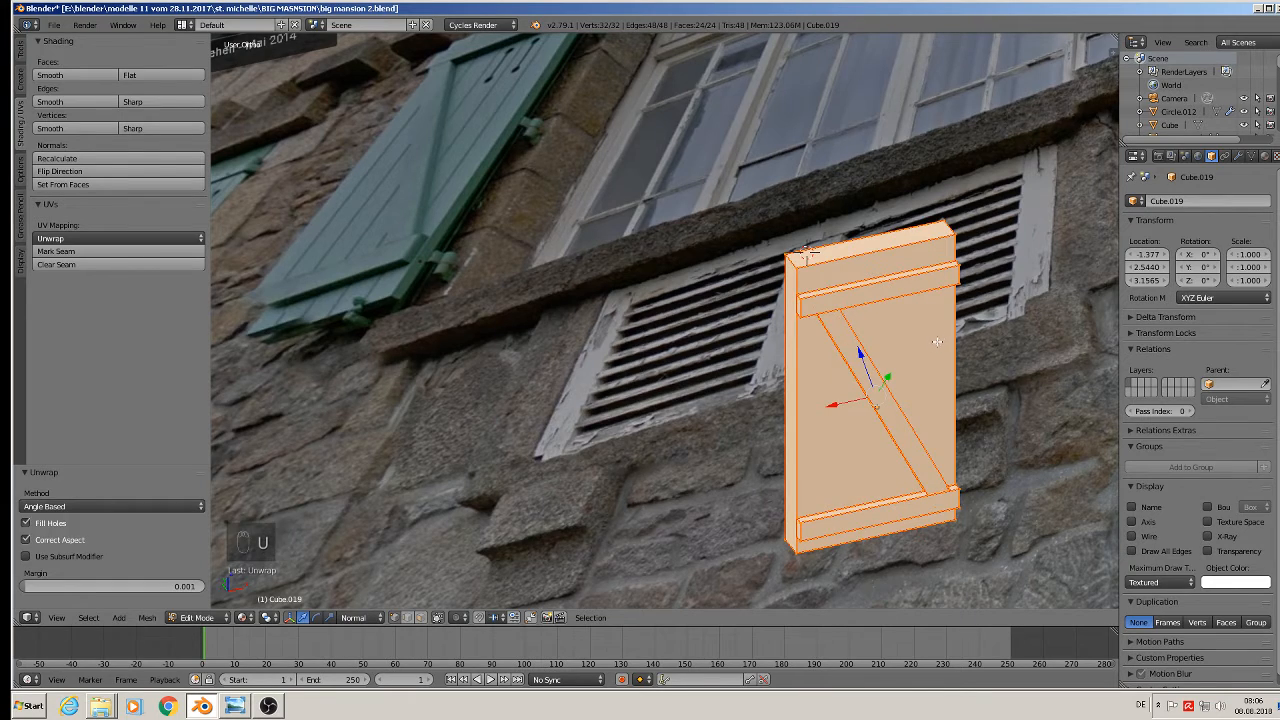
key("Tab")
Move the finished shutter about 0.101 down along Z on the reference photo
scroll(909, 430, "down", 8)
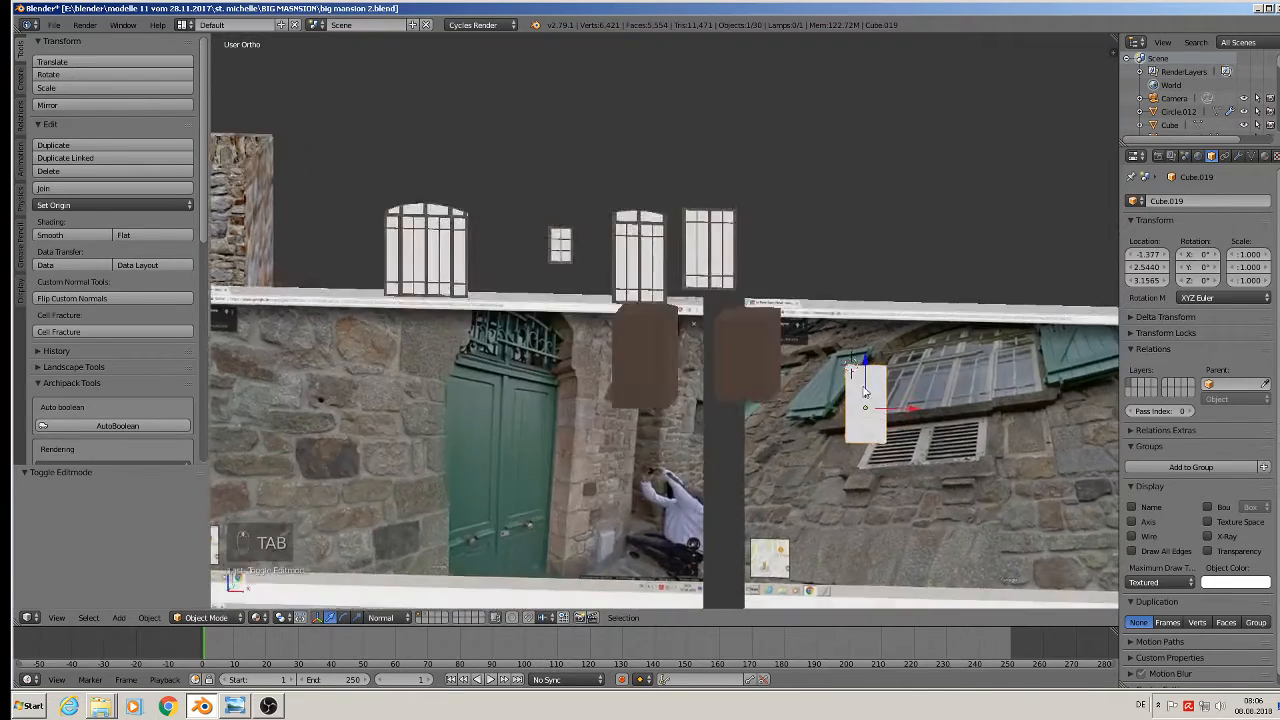
left_click_drag(868, 362, 869, 400)
scroll(761, 337, "up", 2)
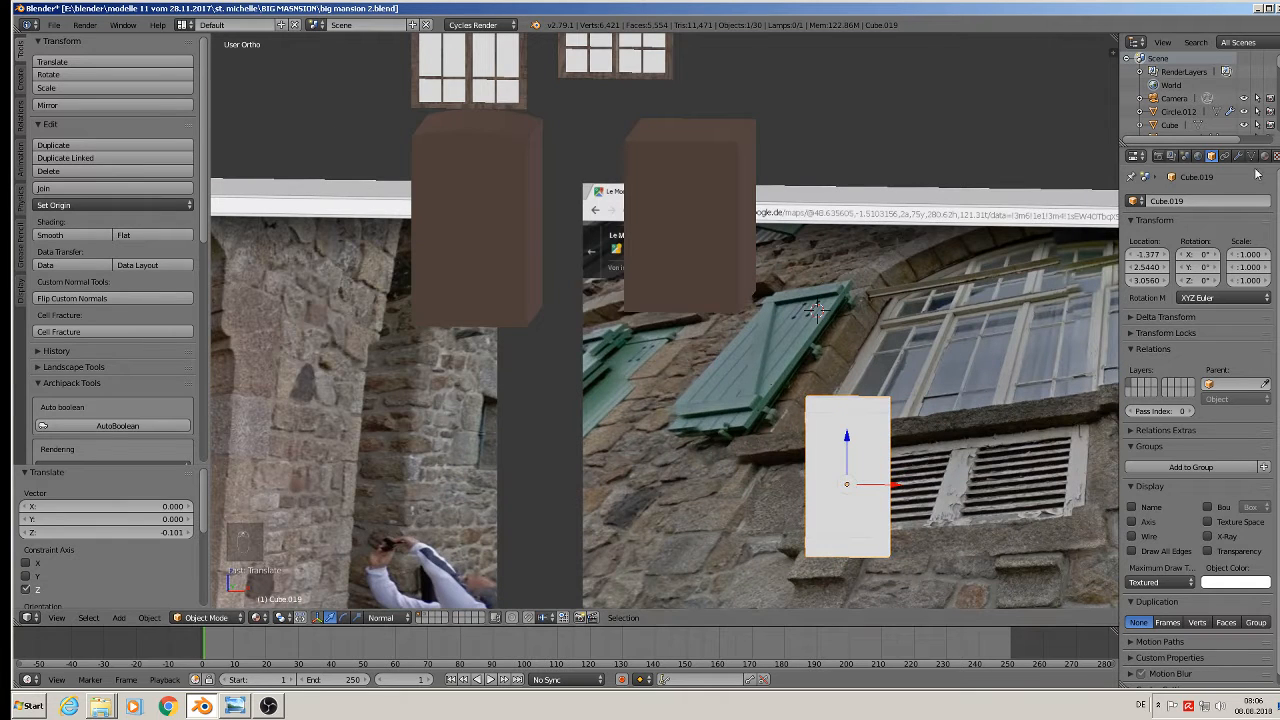
Create a new material for the shutter and name it green
left_click(1264, 157)
left_click(1188, 298)
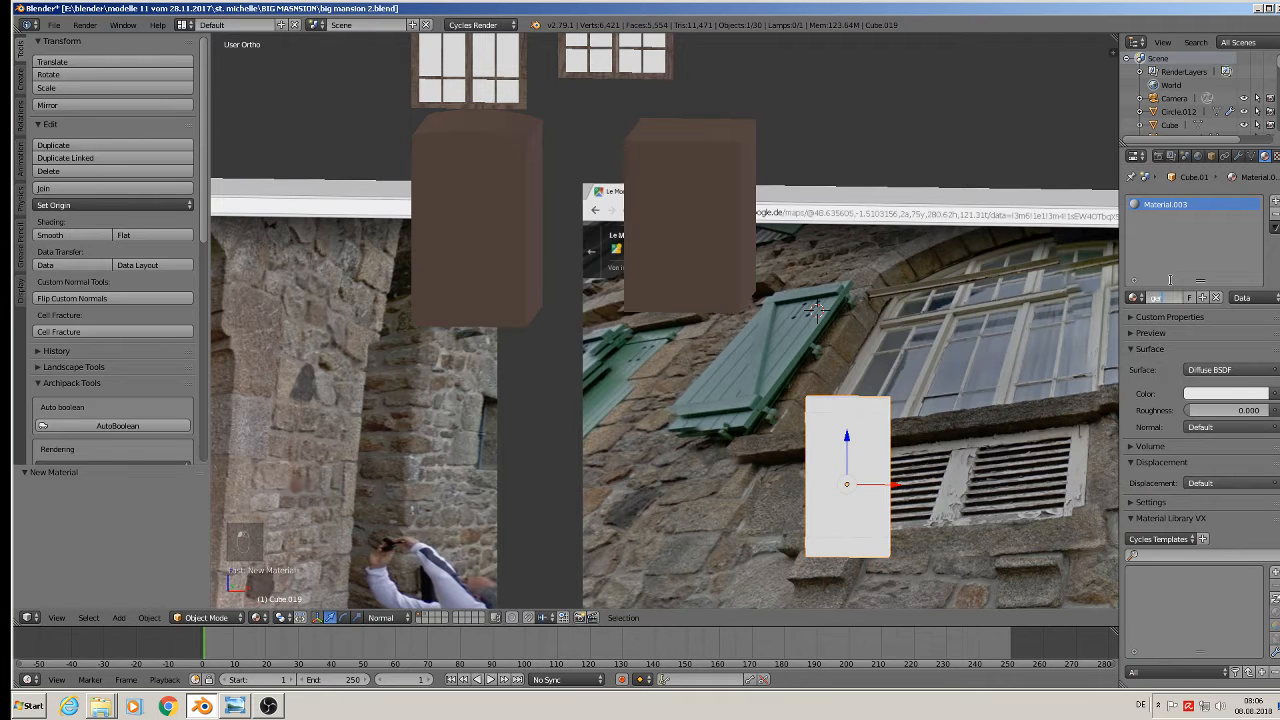
key("BackSpace")
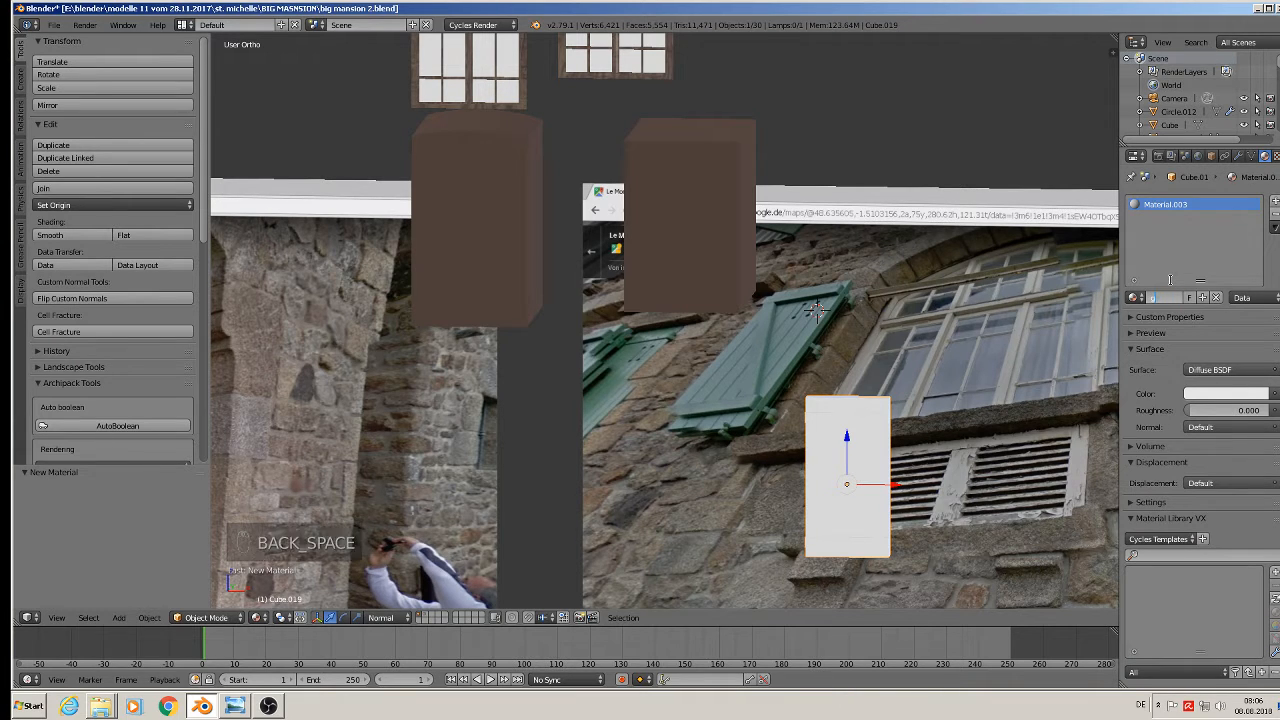
type("green")
key("Return")
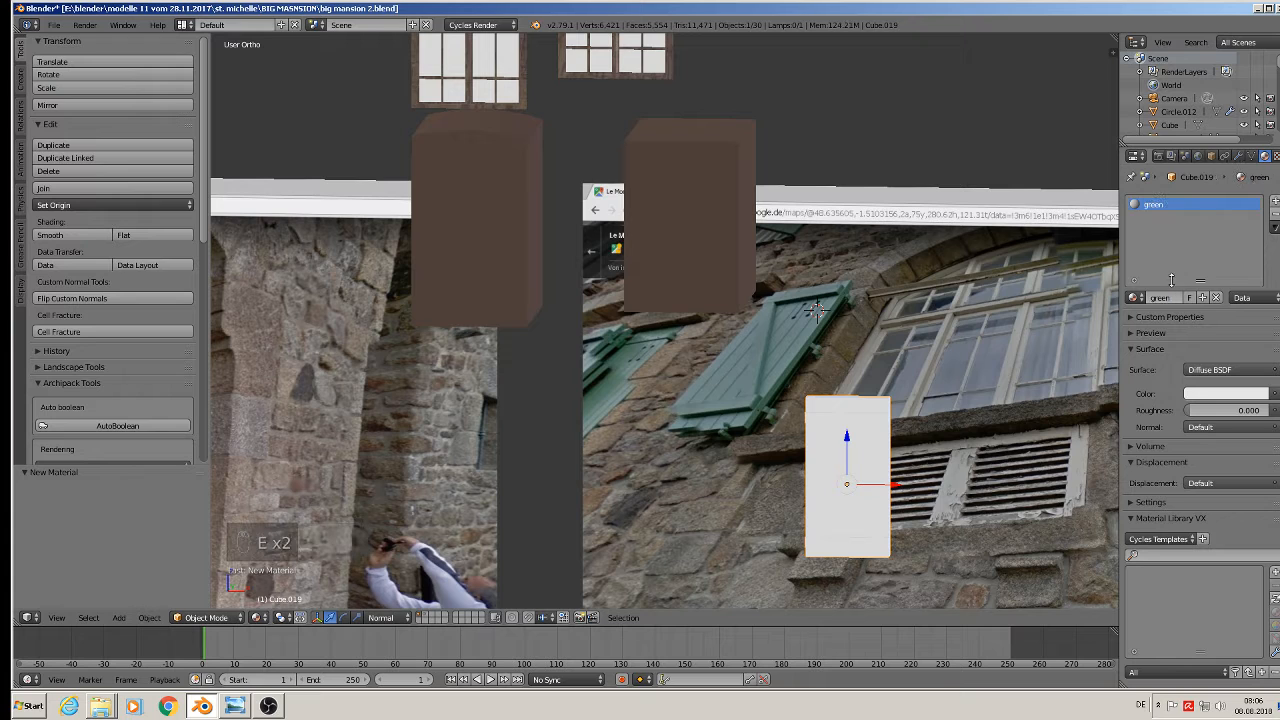
Set the green material's surface to Principled BSDF with a roughness of 0.954
left_click(1247, 377)
left_click(1166, 250)
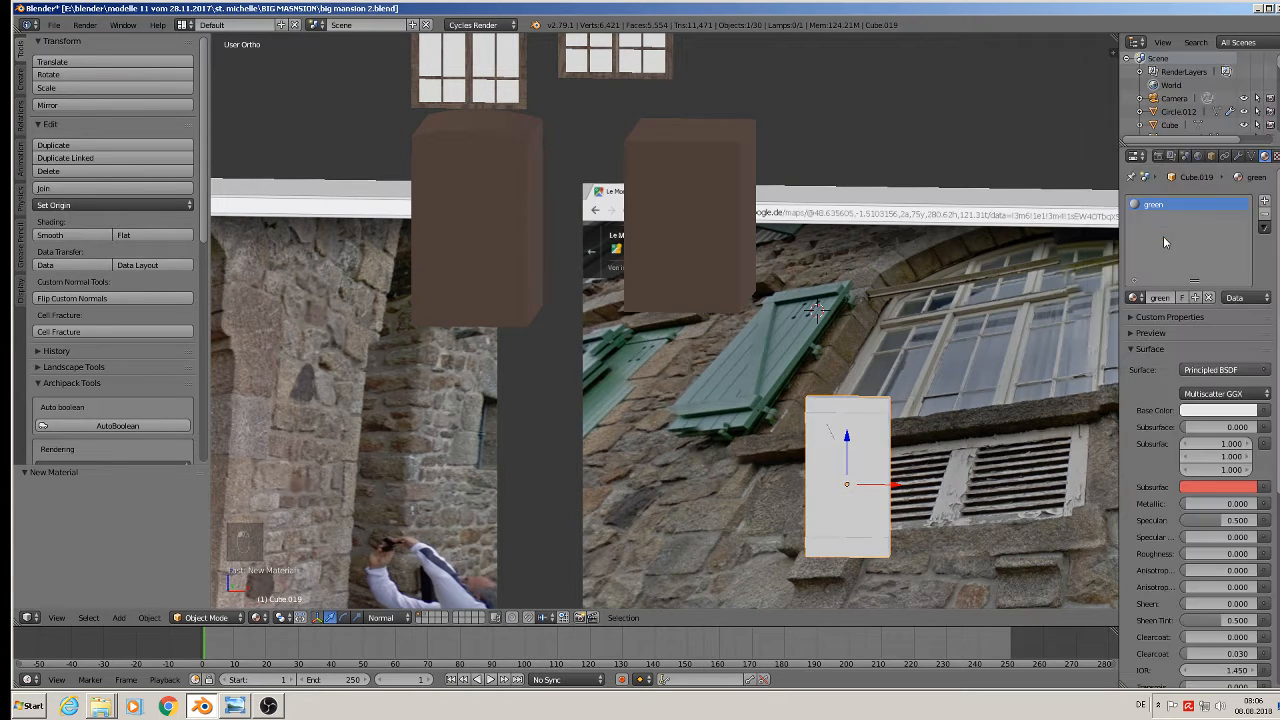
left_click_drag(1220, 553, 1253, 553)
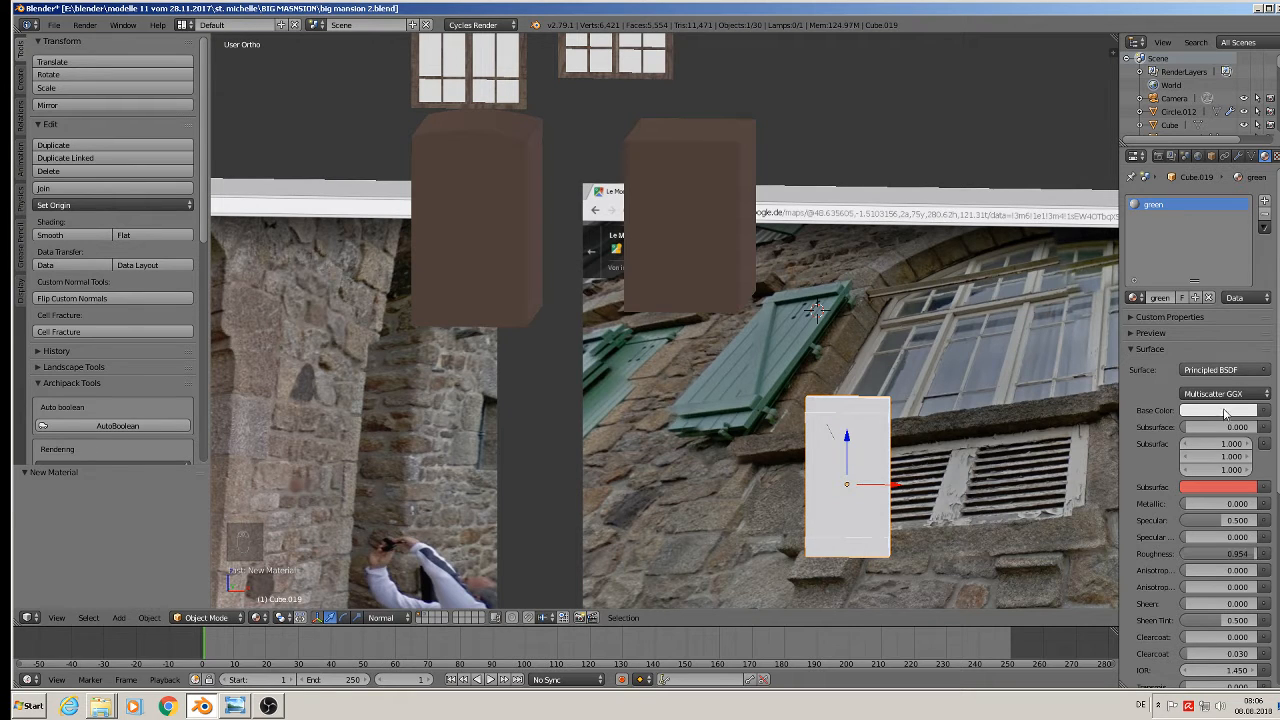
Sample the green material's base color from the green shutter in the reference photo
left_click(1226, 411)
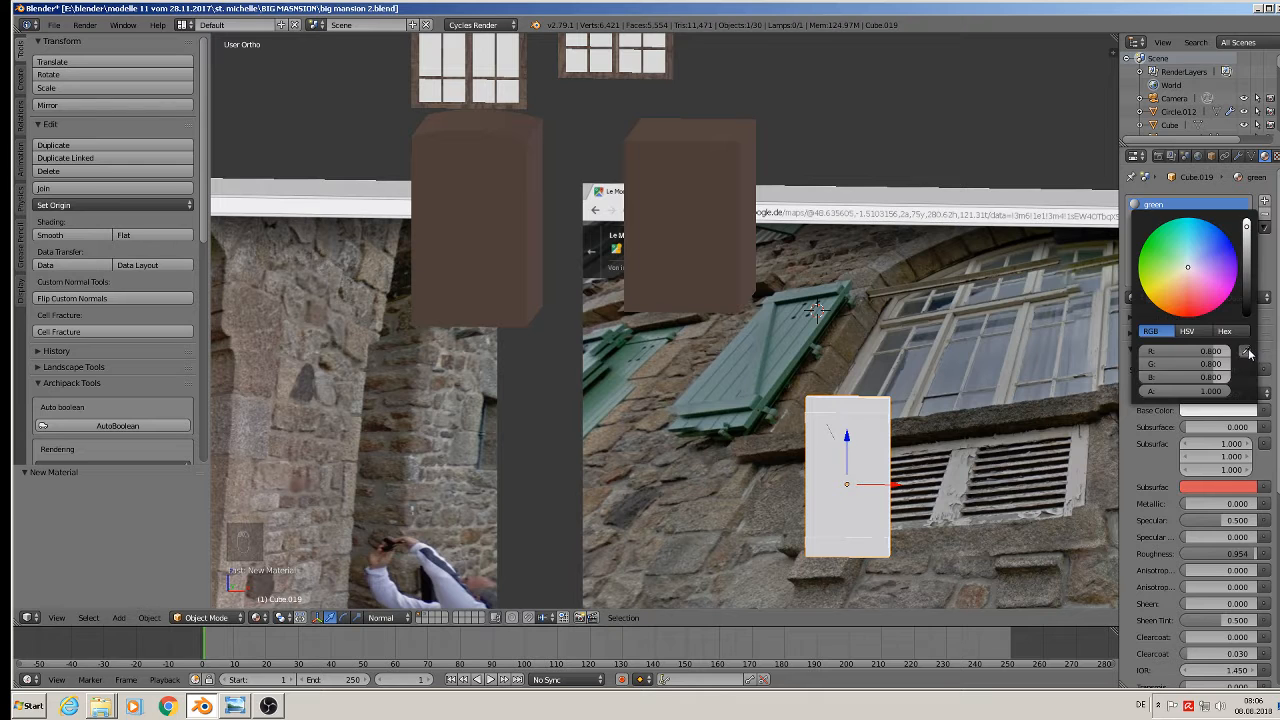
left_click(1246, 353)
left_click(763, 351)
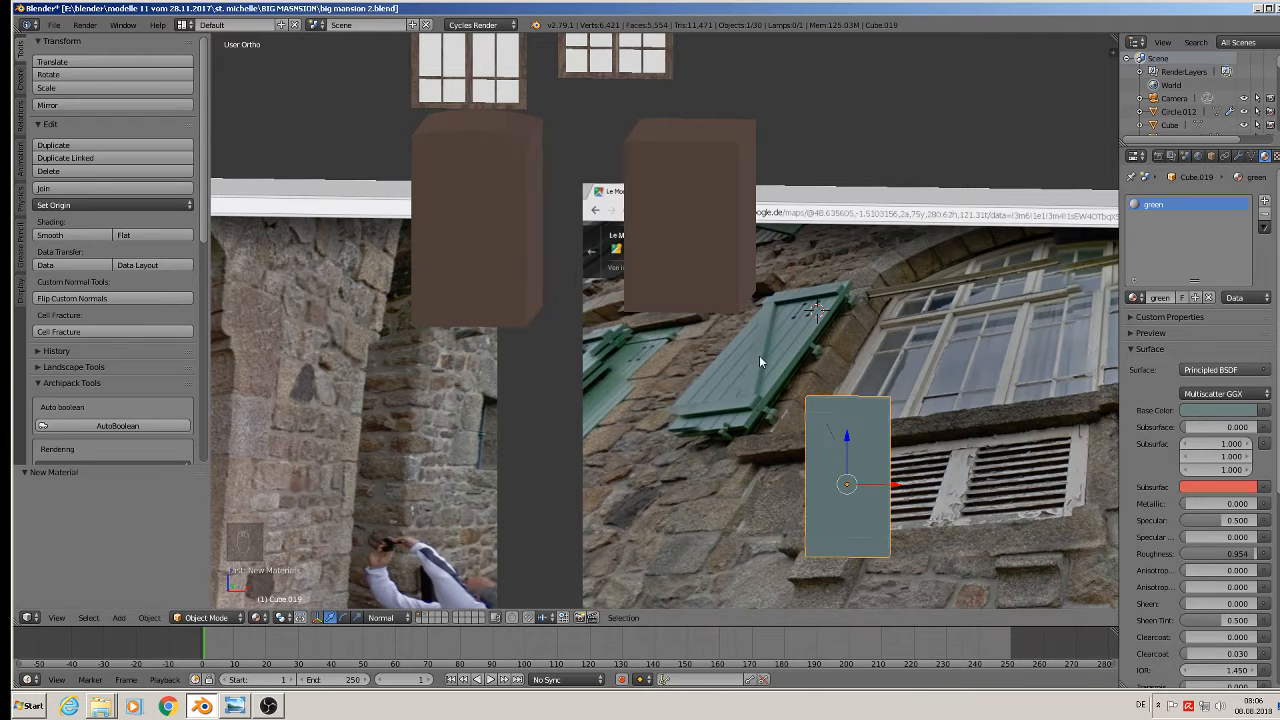
scroll(872, 487, "up", 3)
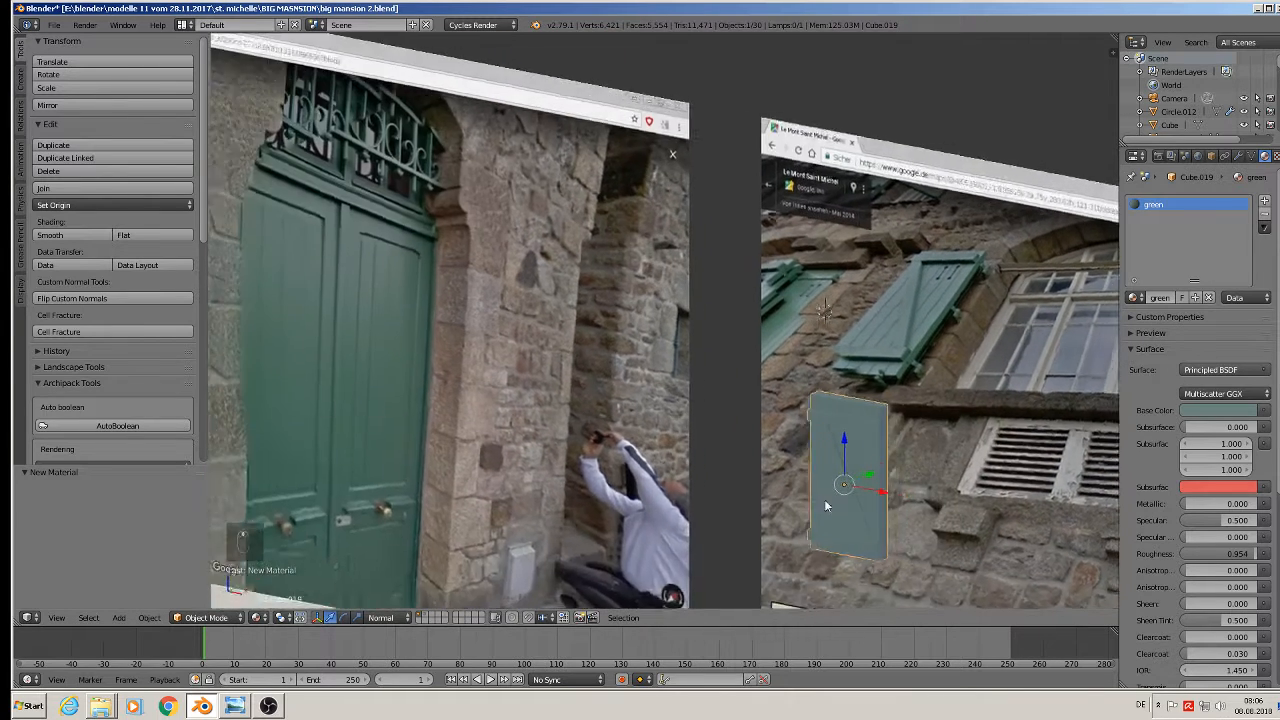
scroll(866, 477, "up", 2)
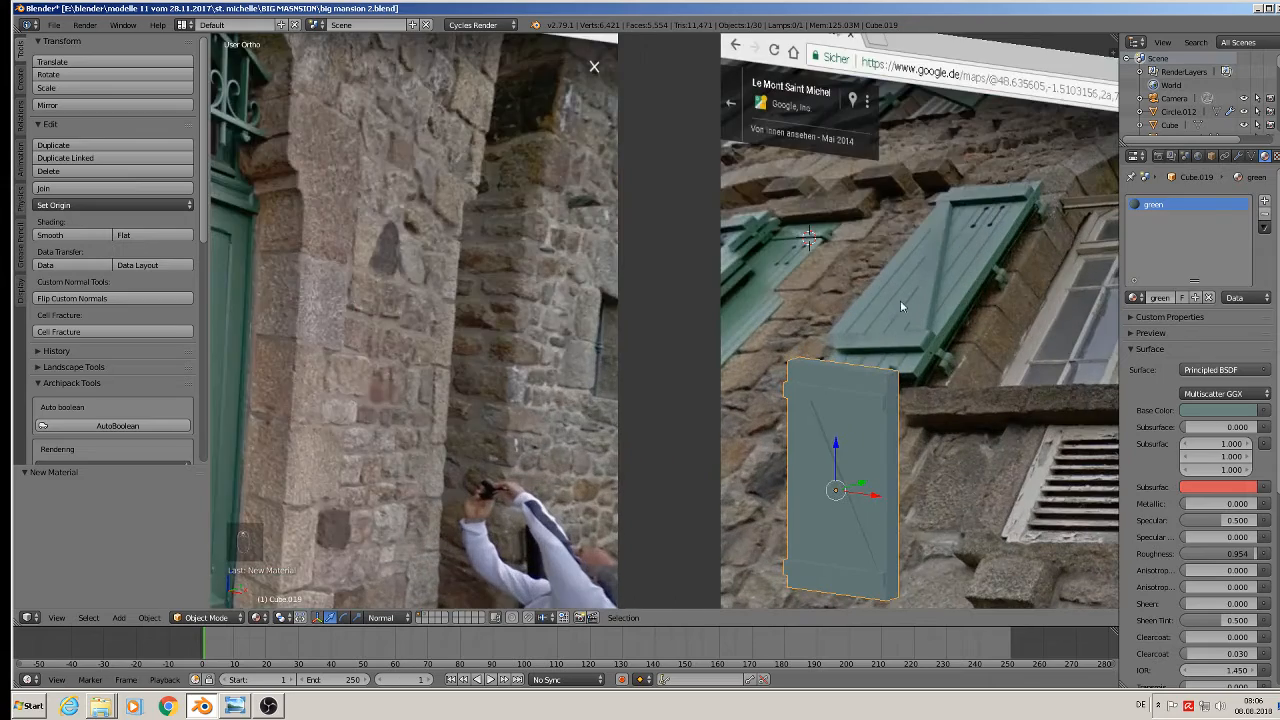
scroll(975, 485, "down", 6)
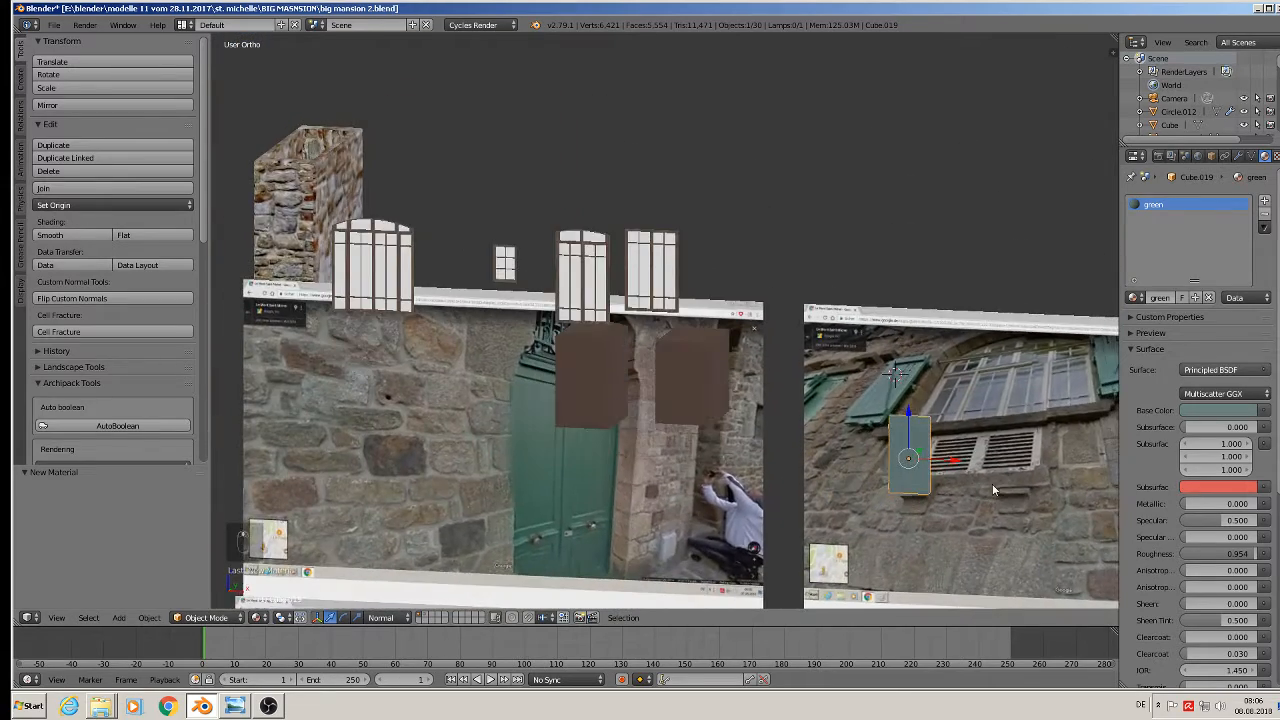
Move the shutter down to the aerial photo and about 0.736 along negative X onto the mansion model
key("KP_1")
scroll(990, 480, "down", 4)
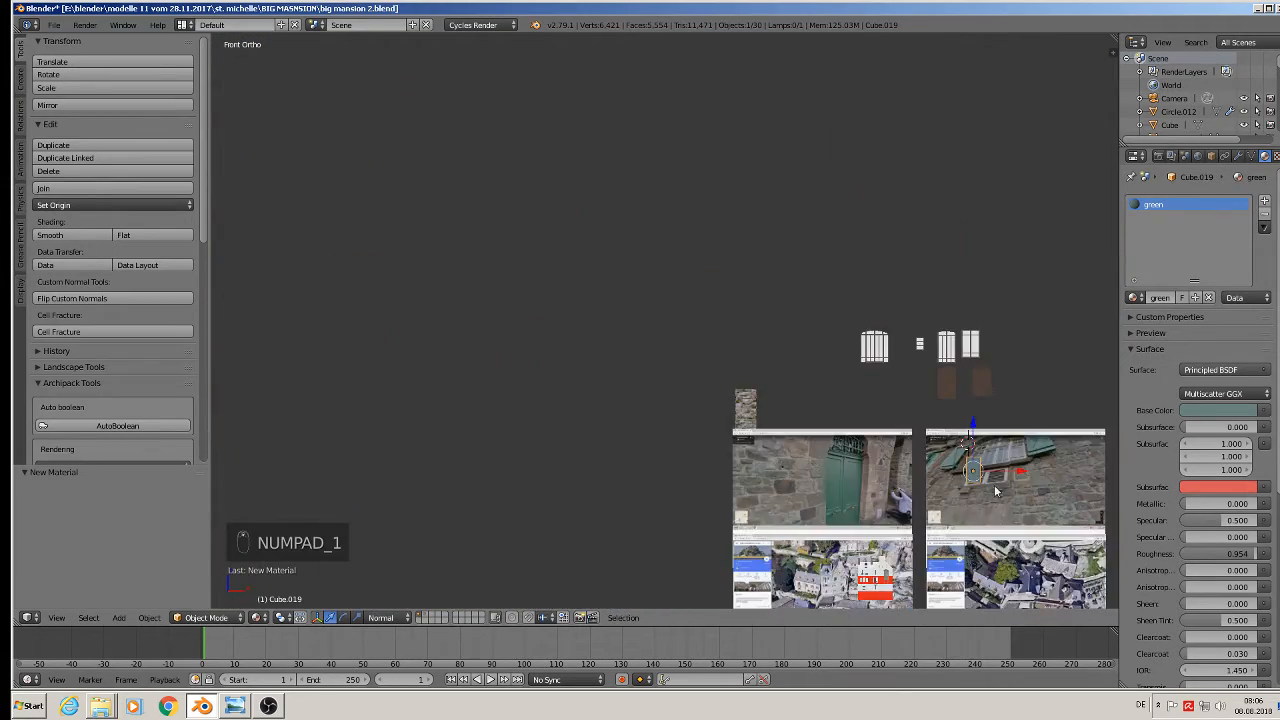
middle_click_drag(954, 415, 950, 399, "shift")
scroll(950, 394, "up", 4)
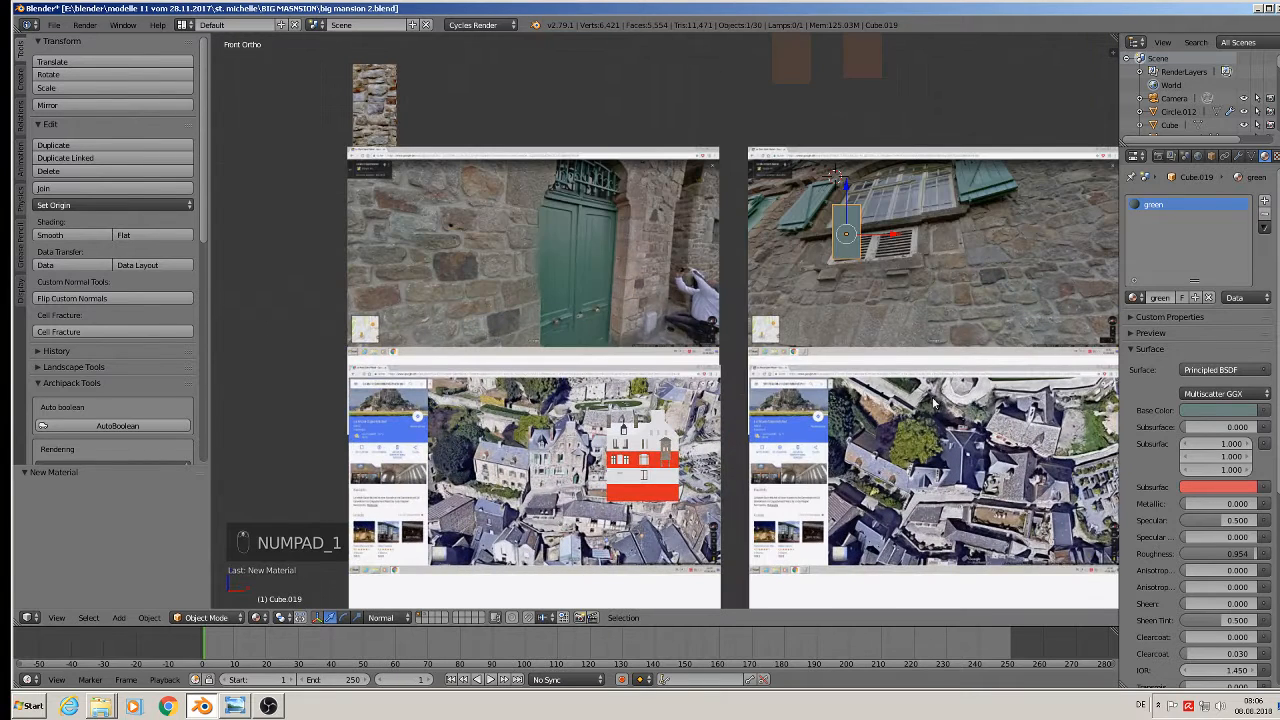
left_click_drag(851, 199, 849, 420)
left_click_drag(895, 459, 682, 479)
middle_click_drag(688, 474, 706, 472, "shift")
scroll(706, 473, "up", 6)
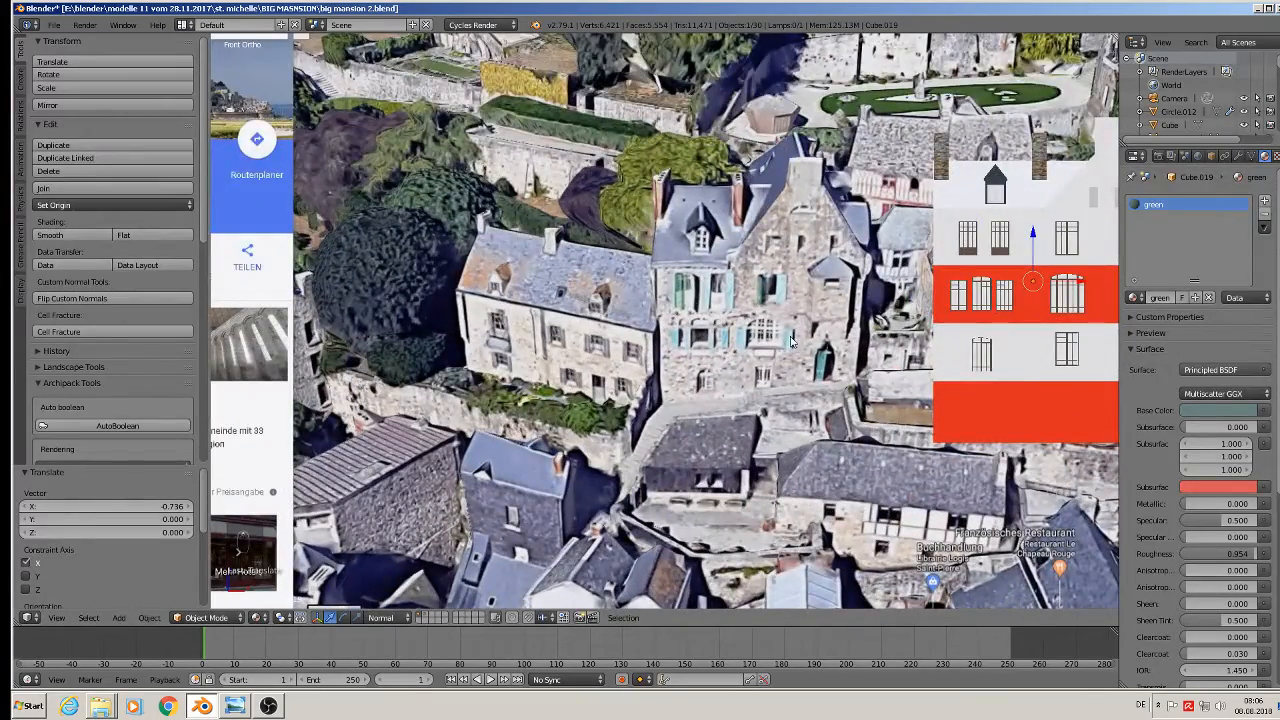
Move the shutter about 0.046 along negative Y so it stands in front of the mansion's facade
middle_click_drag(898, 347, 555, 247)
left_click_drag(606, 138, 826, 238)
left_click(797, 253)
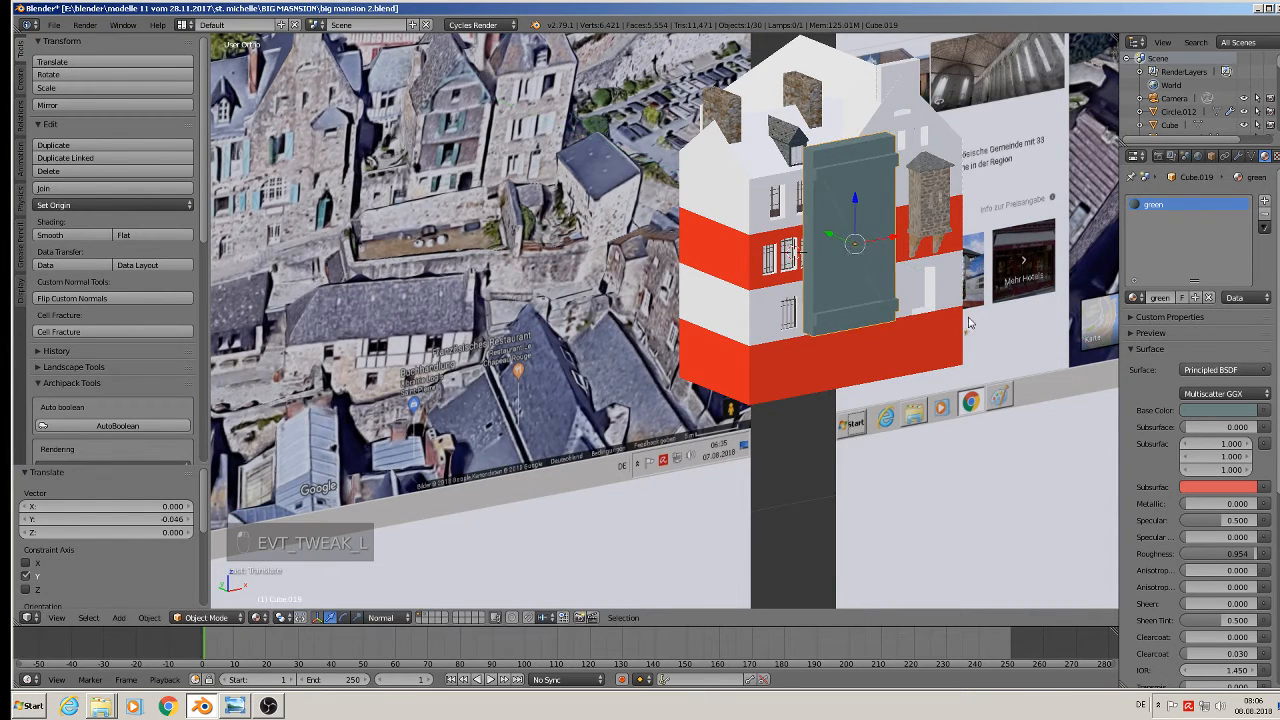
Scale the shutter uniformly to about 0.217 to suit the size of the facade windows
key("s")
left_click(872, 266)
scroll(870, 262, "up", 5)
scroll(866, 250, "up", 4)
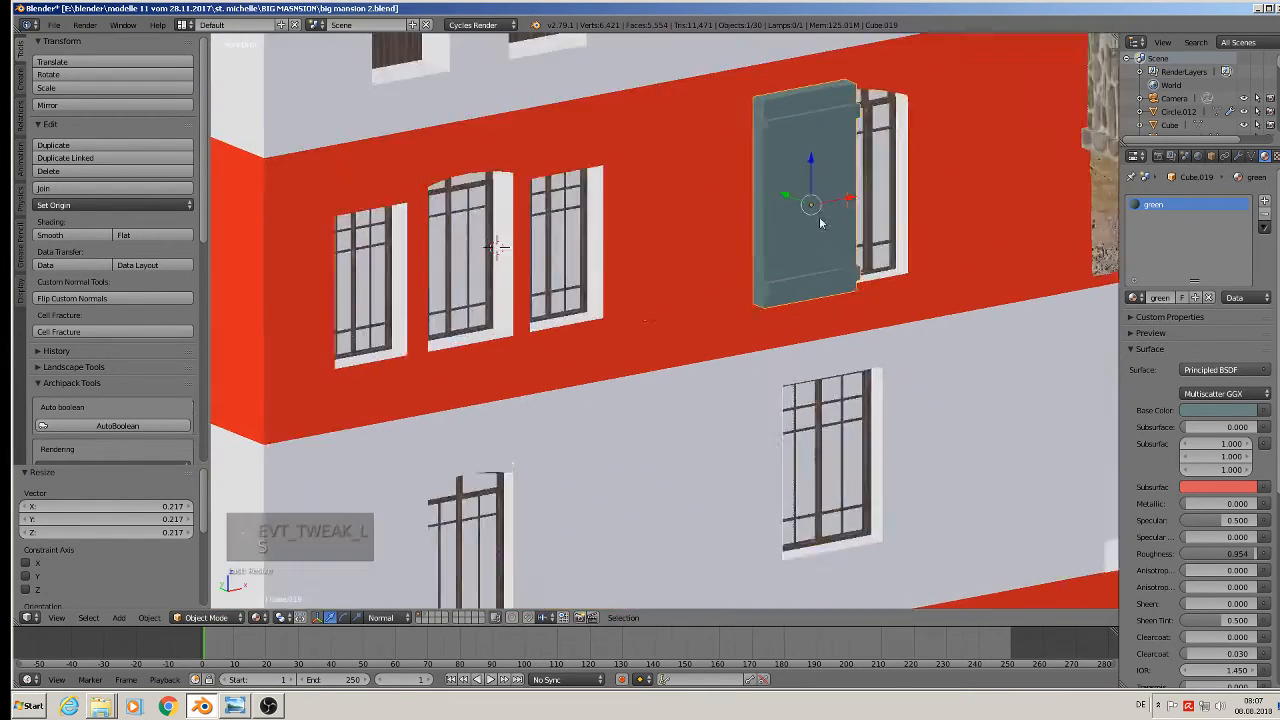
scroll(786, 250, "down", 1)
middle_click_drag(830, 220, 914, 417)
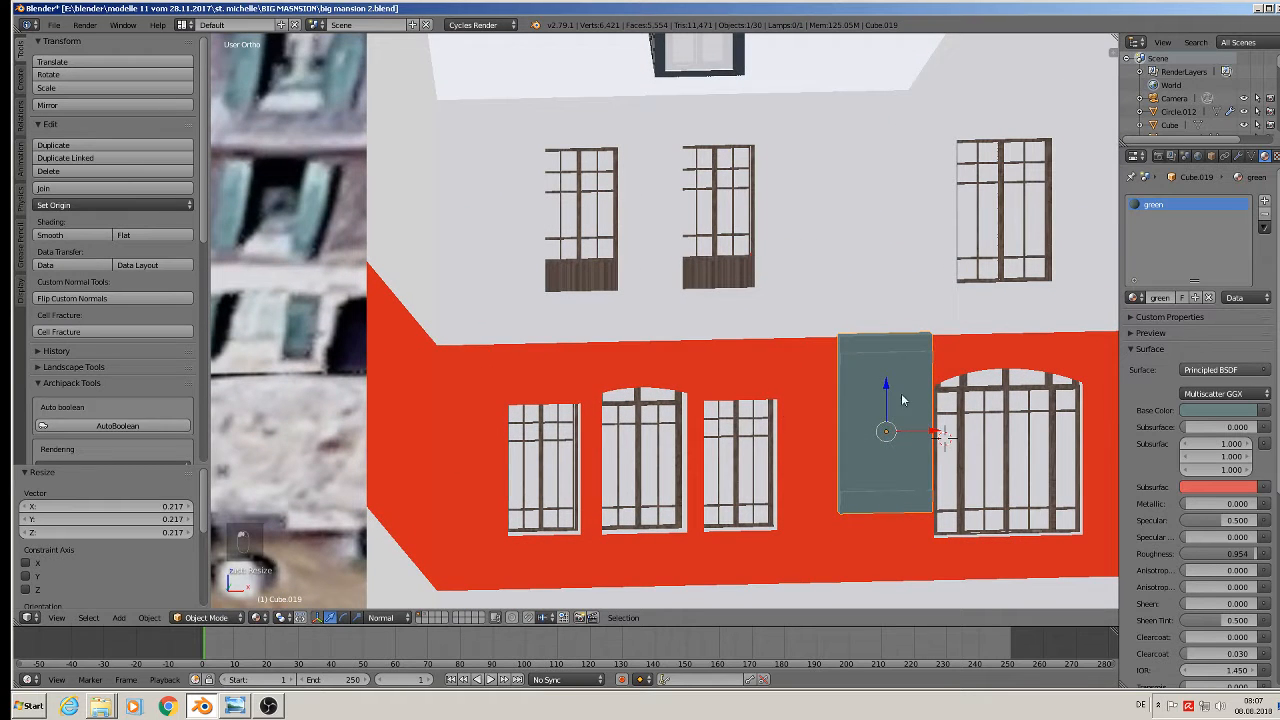
Move the shutter along X and about 0.046 up along Z to the first window of the upper floor
left_click_drag(930, 432, 680, 432)
left_click_drag(638, 395, 620, 188)
middle_click_drag(627, 232, 601, 225)
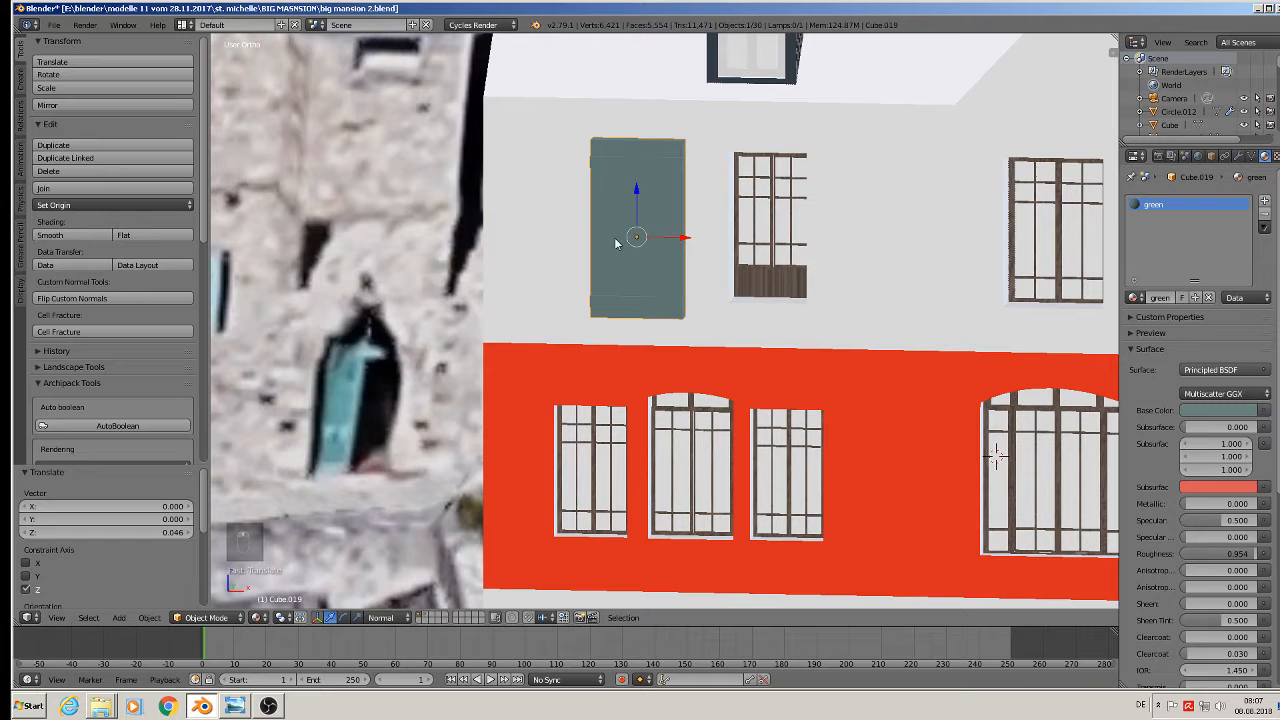
Duplicate the shutter and move the copy about 0.072 along negative X, off the side of the facade
key("shift+d")
right_click(621, 239)
left_click_drag(672, 238, 355, 233)
Select the shutter at the upper windows, shift it along its depth axis, and move it about 0.008 along X between the windows
right_click(626, 208)
middle_click_drag(628, 208, 736, 292)
key("shift+d")
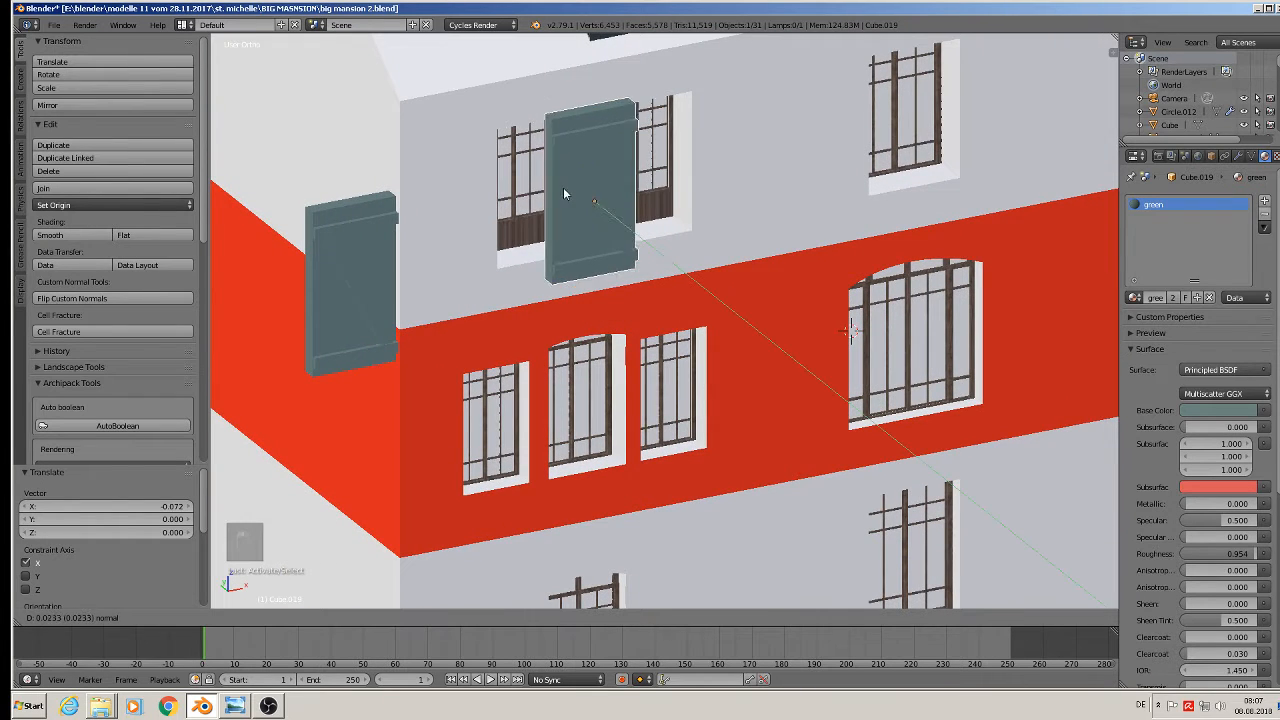
left_click_drag(535, 178, 535, 177)
middle_click_drag(537, 177, 415, 145)
scroll(606, 177, "up", 1)
scroll(600, 178, "up", 1)
left_click_drag(582, 181, 636, 193)
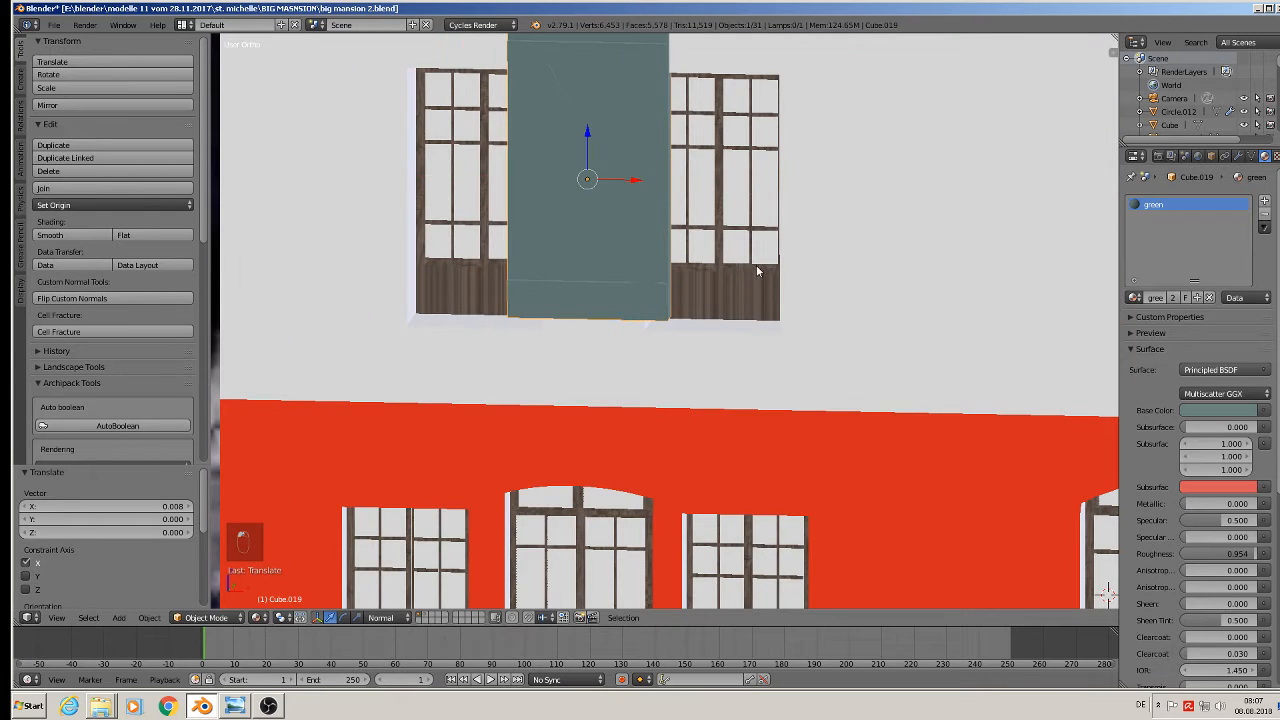
Scale the shutter down to fit between the two upper windows and nudge it slightly along negative X and 0.001 down along Z
scroll(800, 320, "down", 1)
key("s")
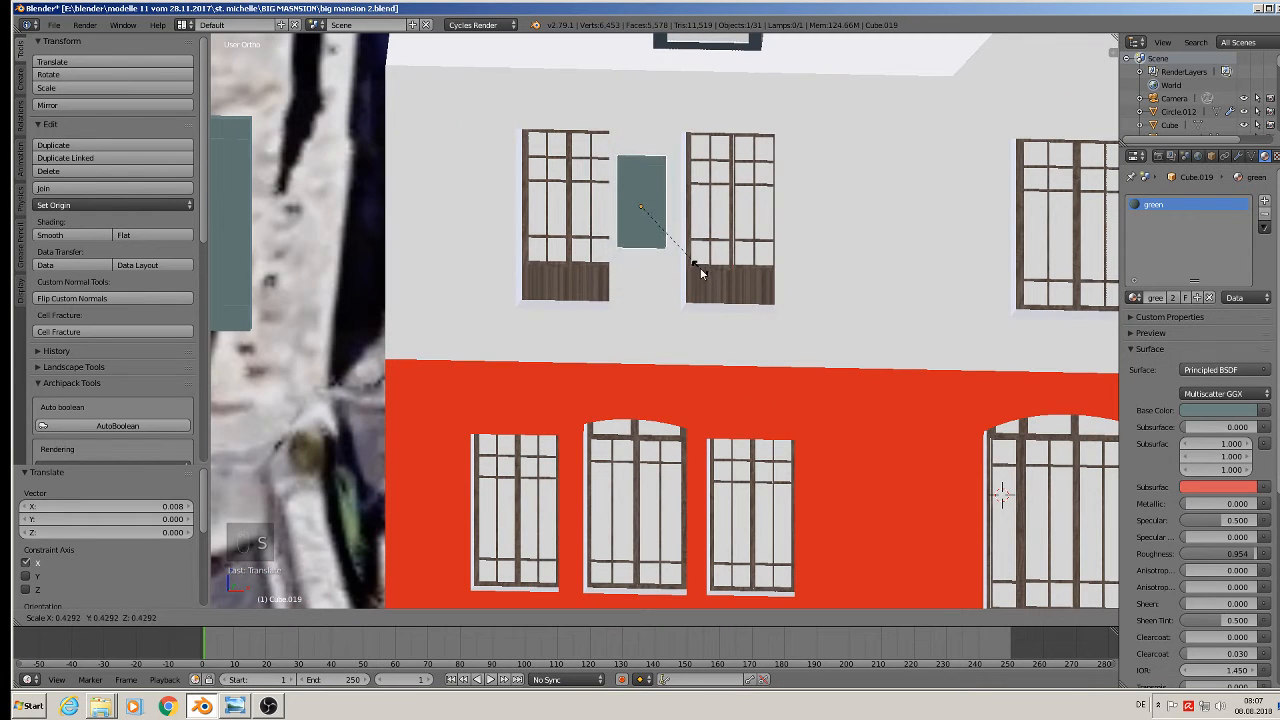
left_click(692, 266)
left_click_drag(680, 209, 673, 211)
key("s")
left_click(735, 245)
left_click(638, 163)
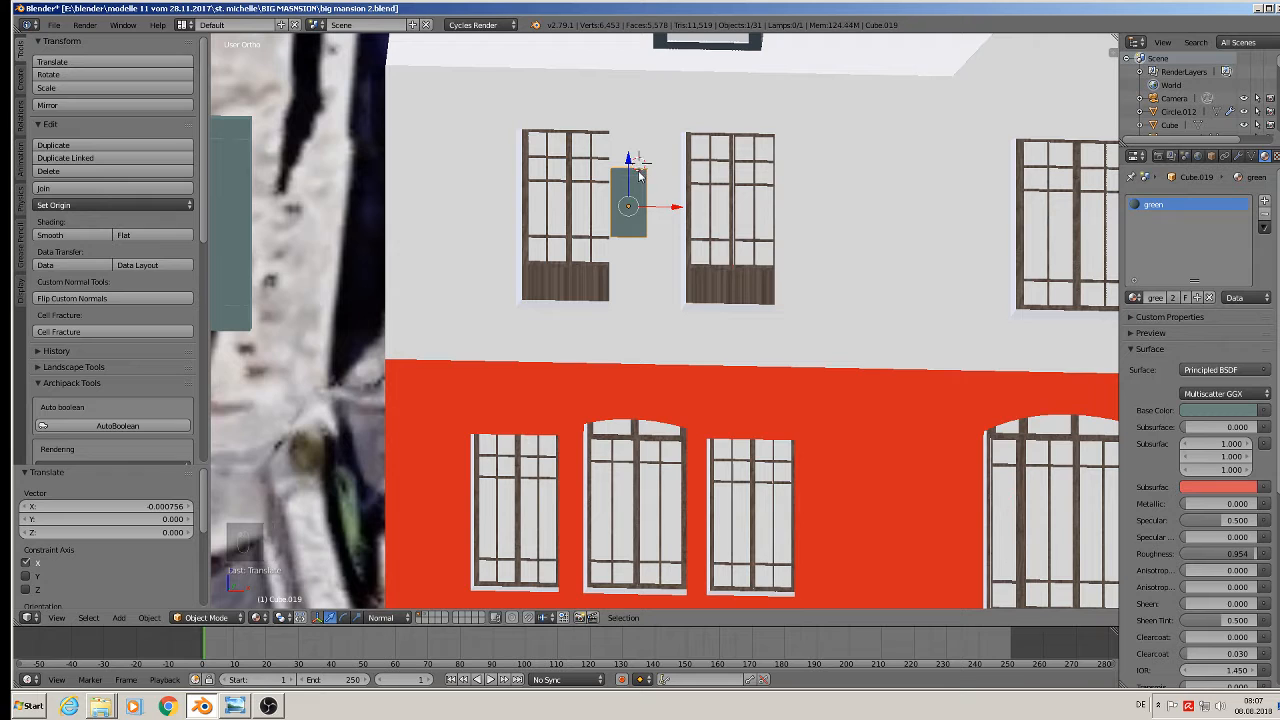
left_click_drag(633, 166, 634, 173)
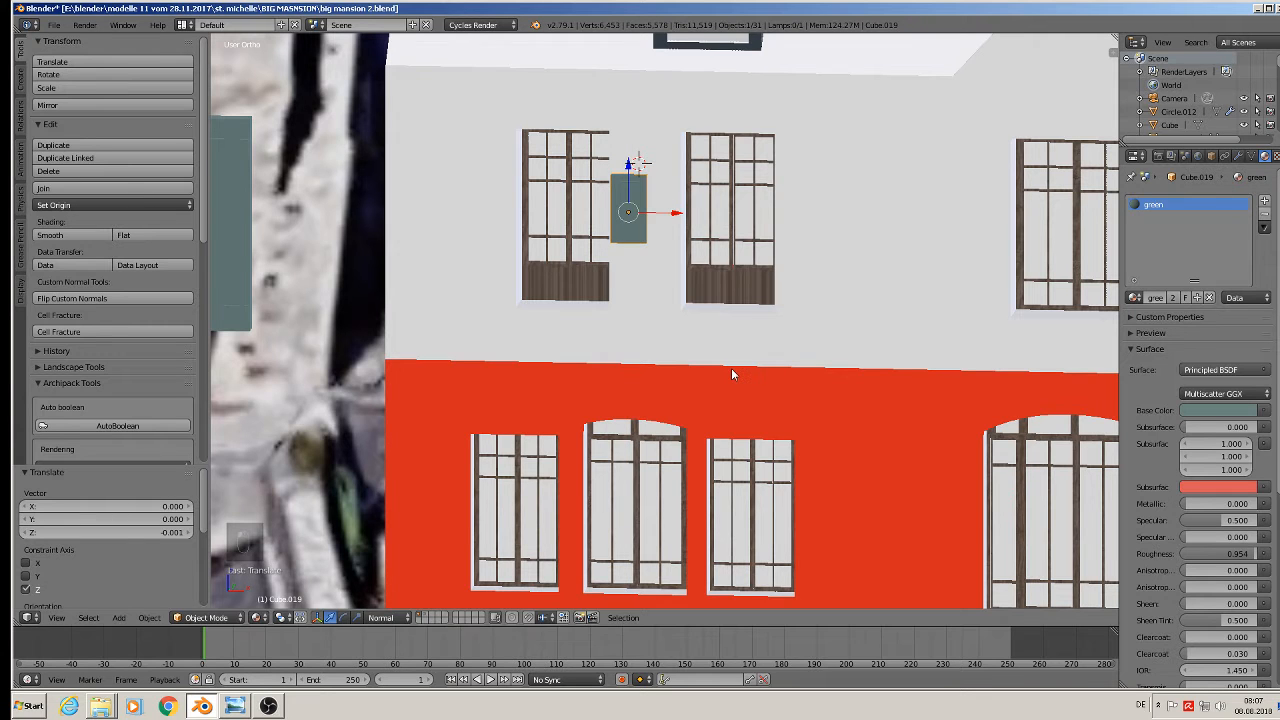
Try to stretch the shutter by 2.483 along Z and lower it 0.003, and undo both changes
key("s")
key("z")
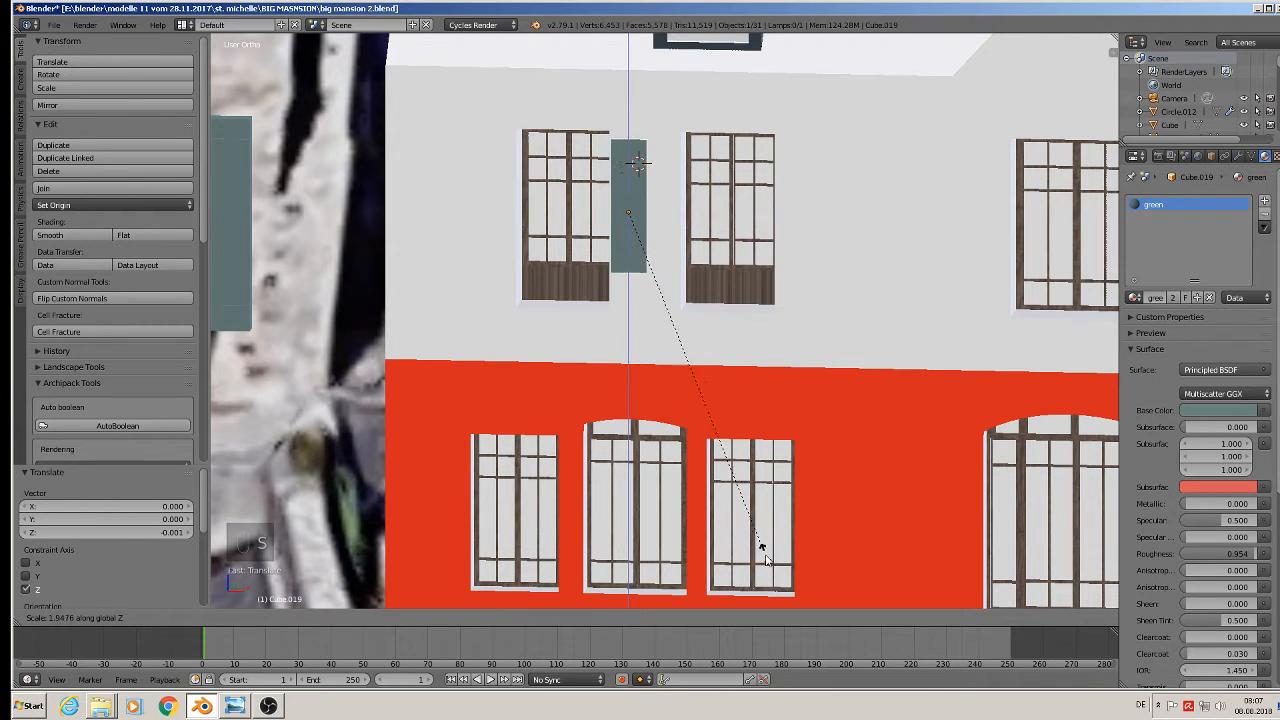
left_click(766, 66)
scroll(686, 137, "up", 3)
middle_click_drag(686, 137, 708, 153)
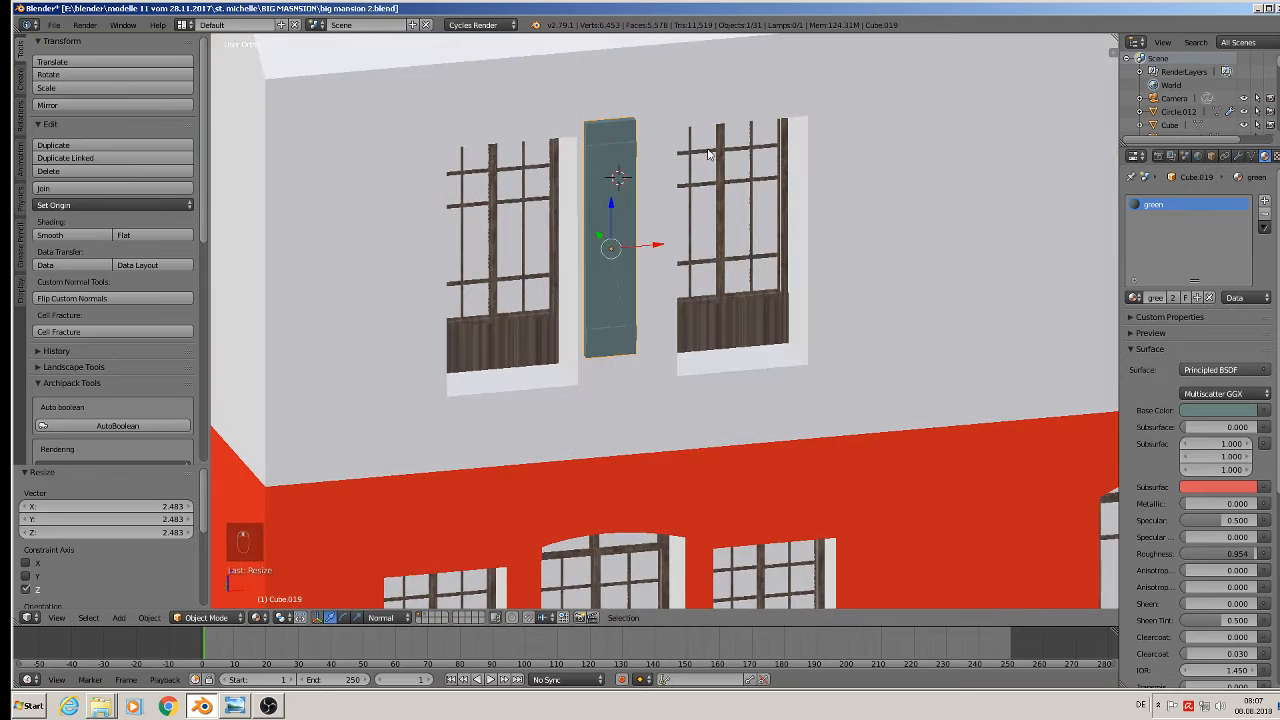
scroll(643, 190, "up", 1)
left_click_drag(608, 212, 603, 241)
mouse_move(613, 173)
middle_mouse_down()
mouse_move(590, 159)
mouse_move(617, 180)
middle_mouse_up()
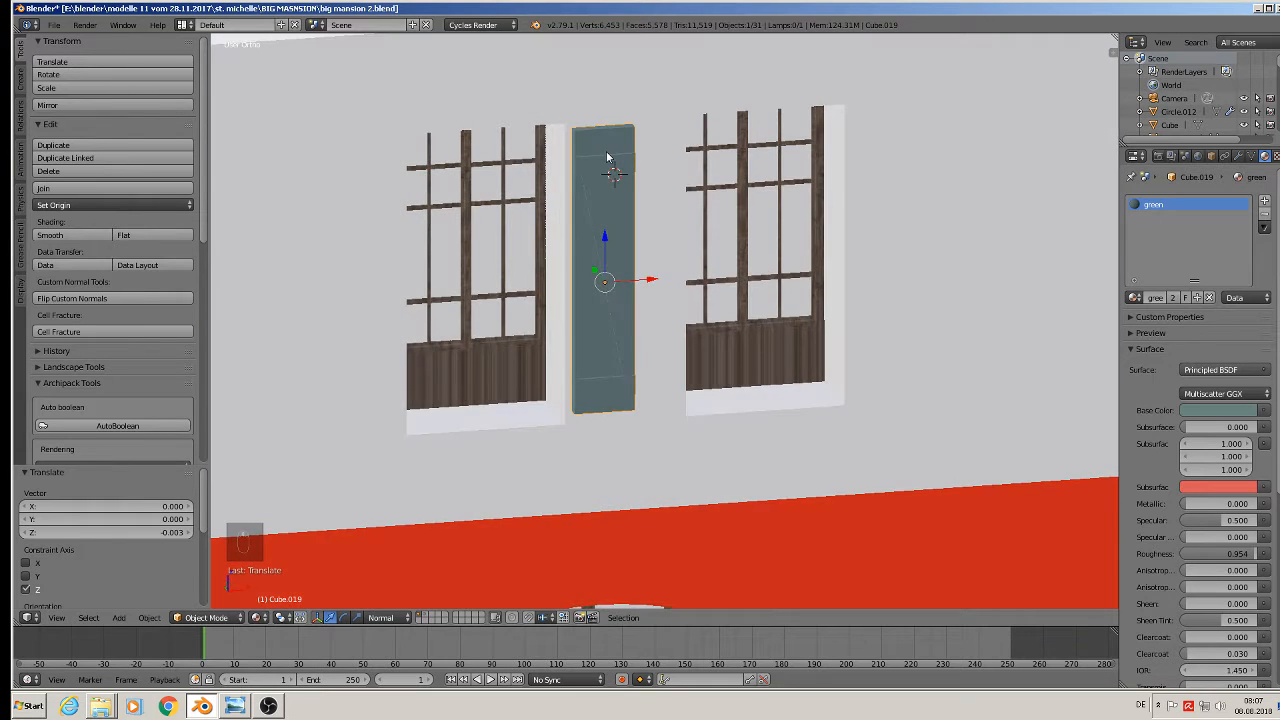
key("ctrl+z")
key("ctrl+z")
scroll(618, 218, "up", 4)
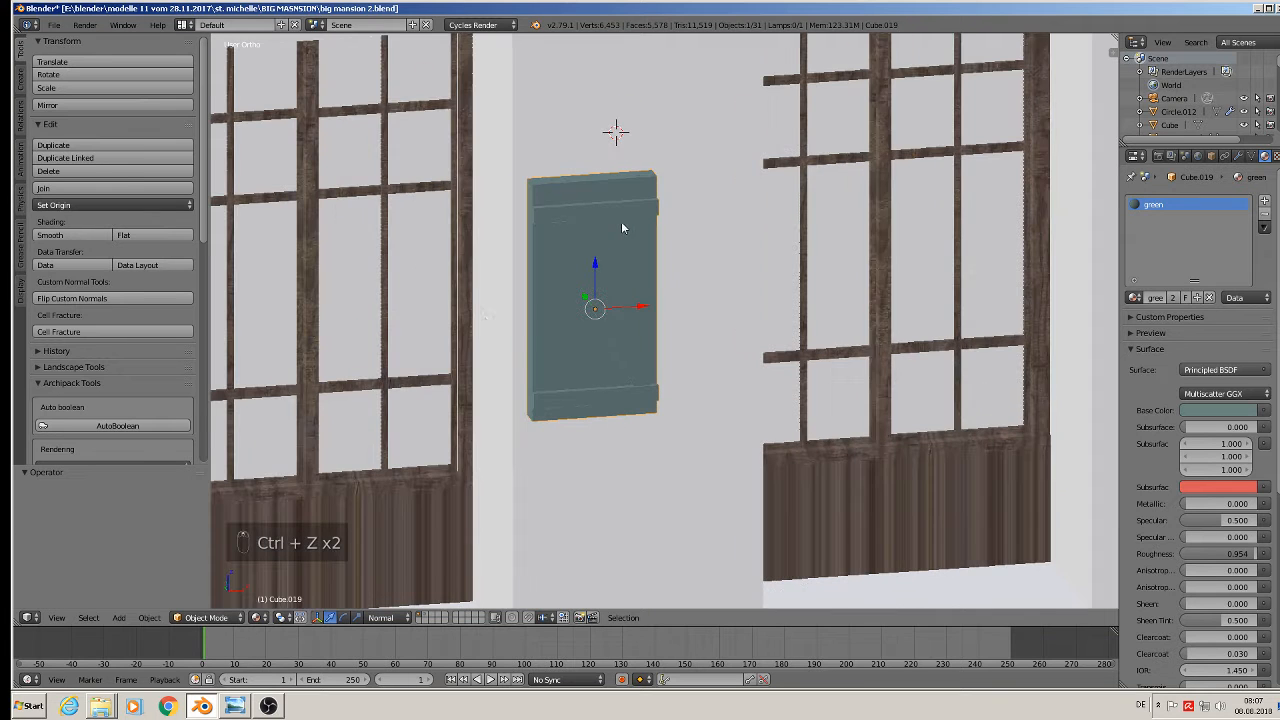
key("Tab")
key("a")
key("a")
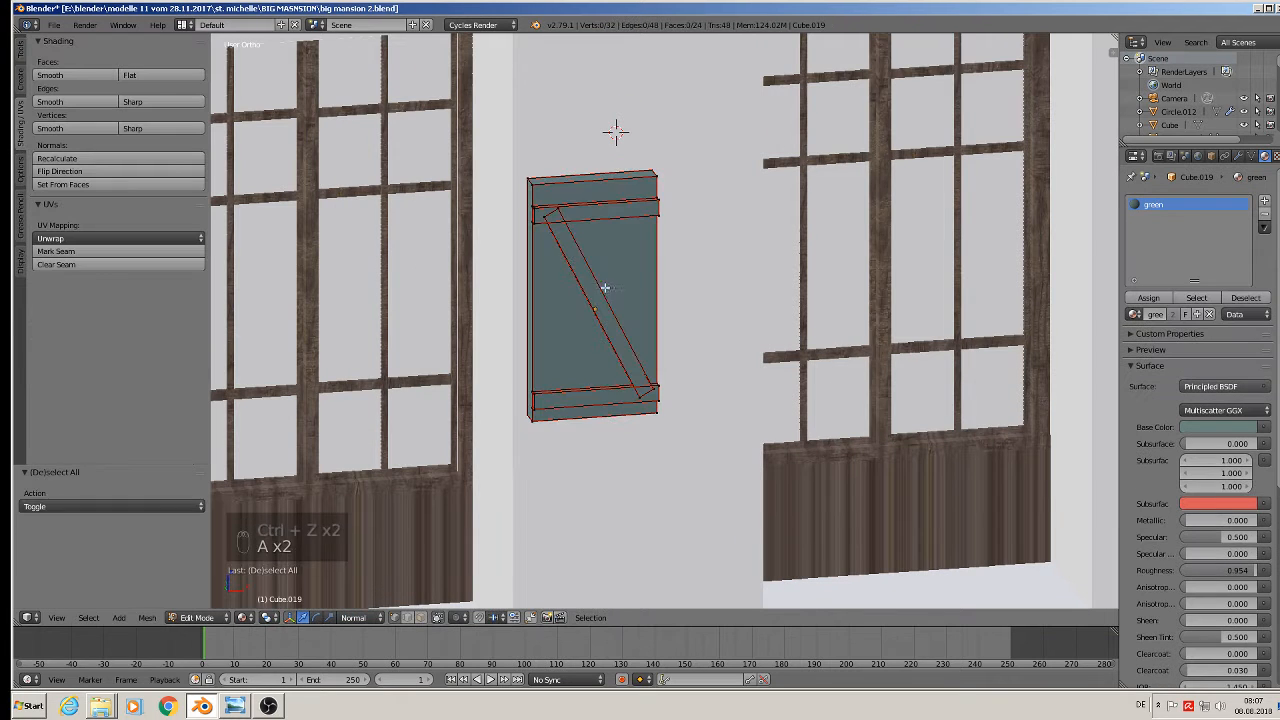
scroll(600, 292, "down", 4)
key("Tab")
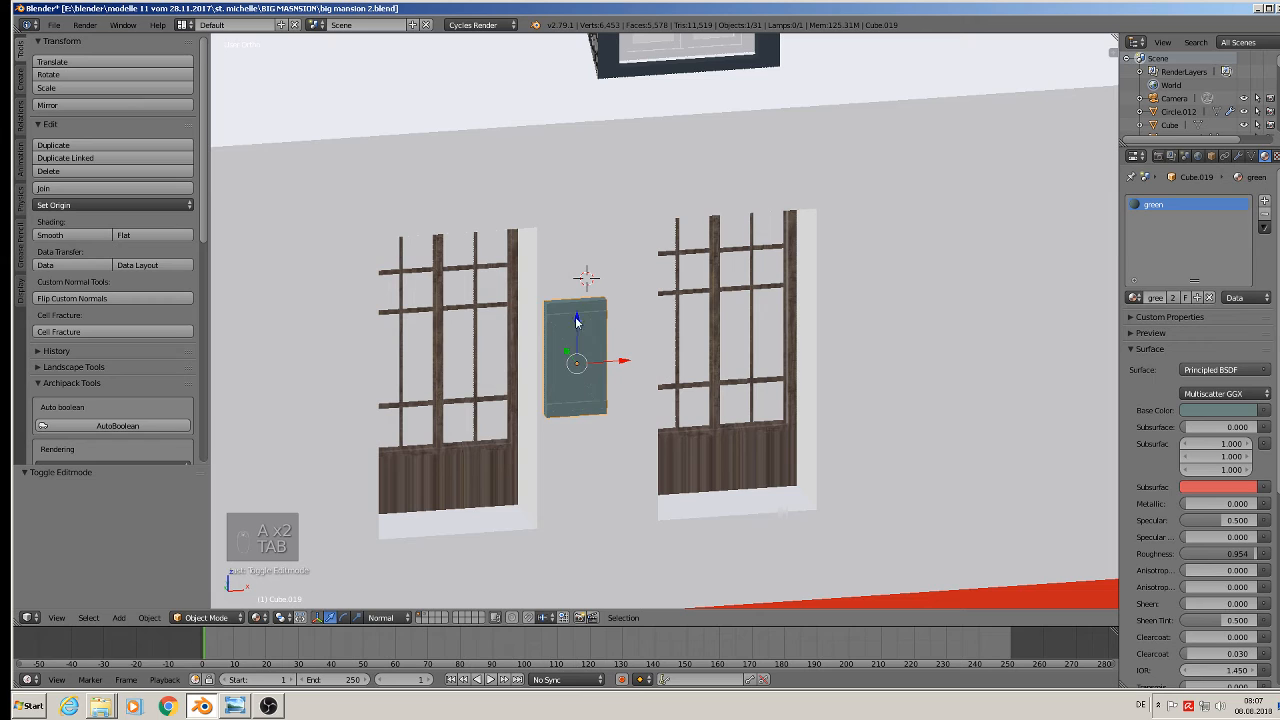
Lower the shutter along Z to the sill of the first upper window and shift it slightly against the window's edge
left_click_drag(576, 320, 576, 428)
left_click_drag(610, 477, 598, 470)
Lengthen the shutter to the window's height by raising only its upper-end geometry about 0.019 along global Z, with a small further nudge up
key("Tab")
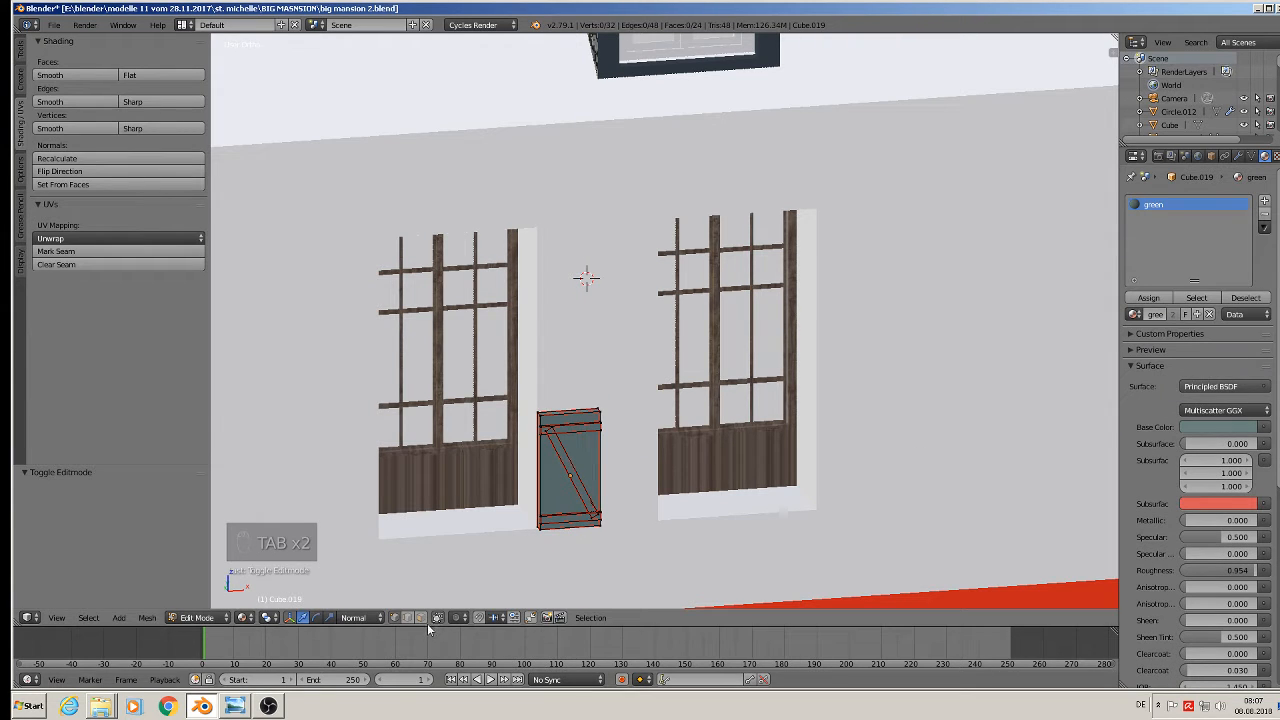
key("a")
key("a")
key("a")
key("a")
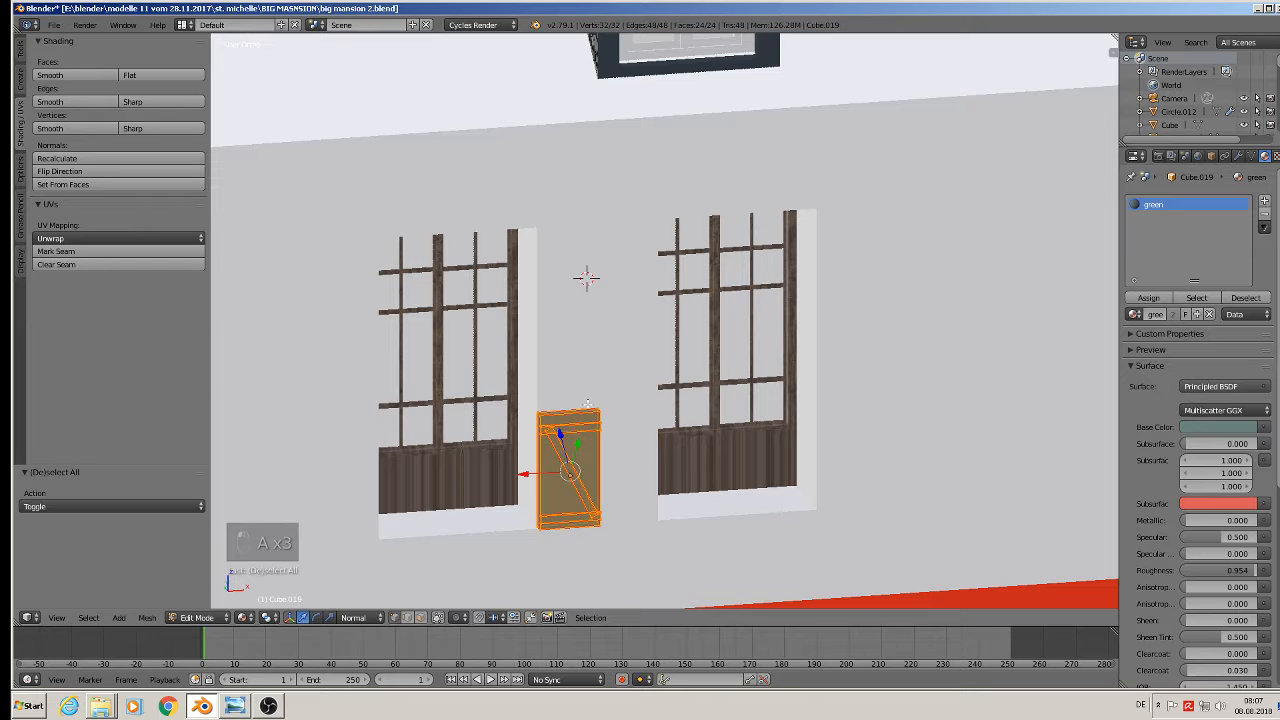
key("c")
left_click(548, 425)
left_click_drag(548, 425, 596, 425)
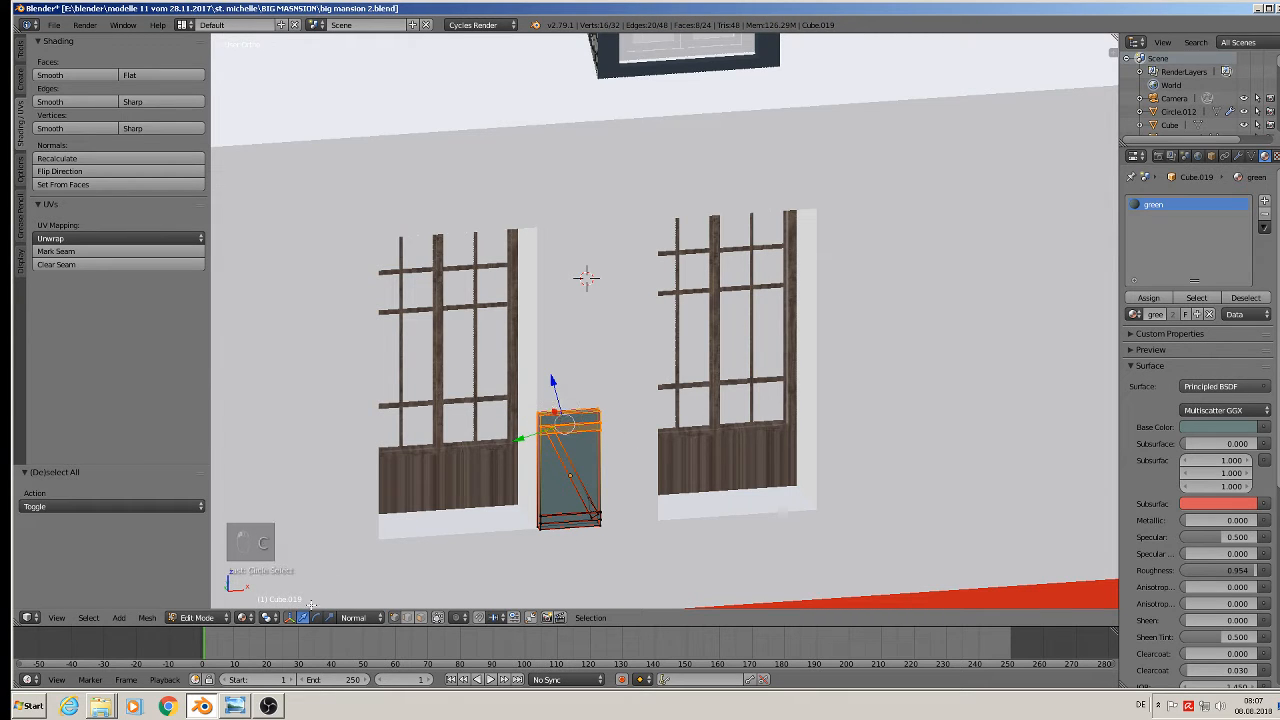
left_click(358, 617)
left_click(365, 602)
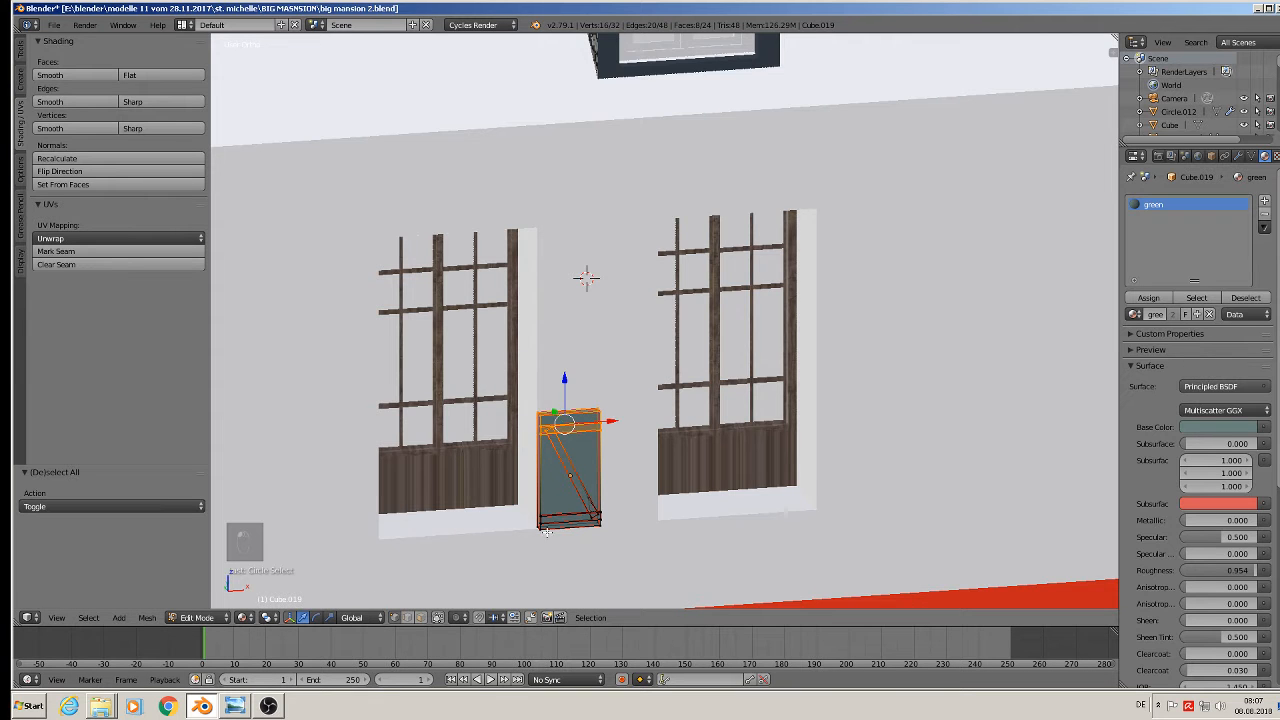
key("KP_1")
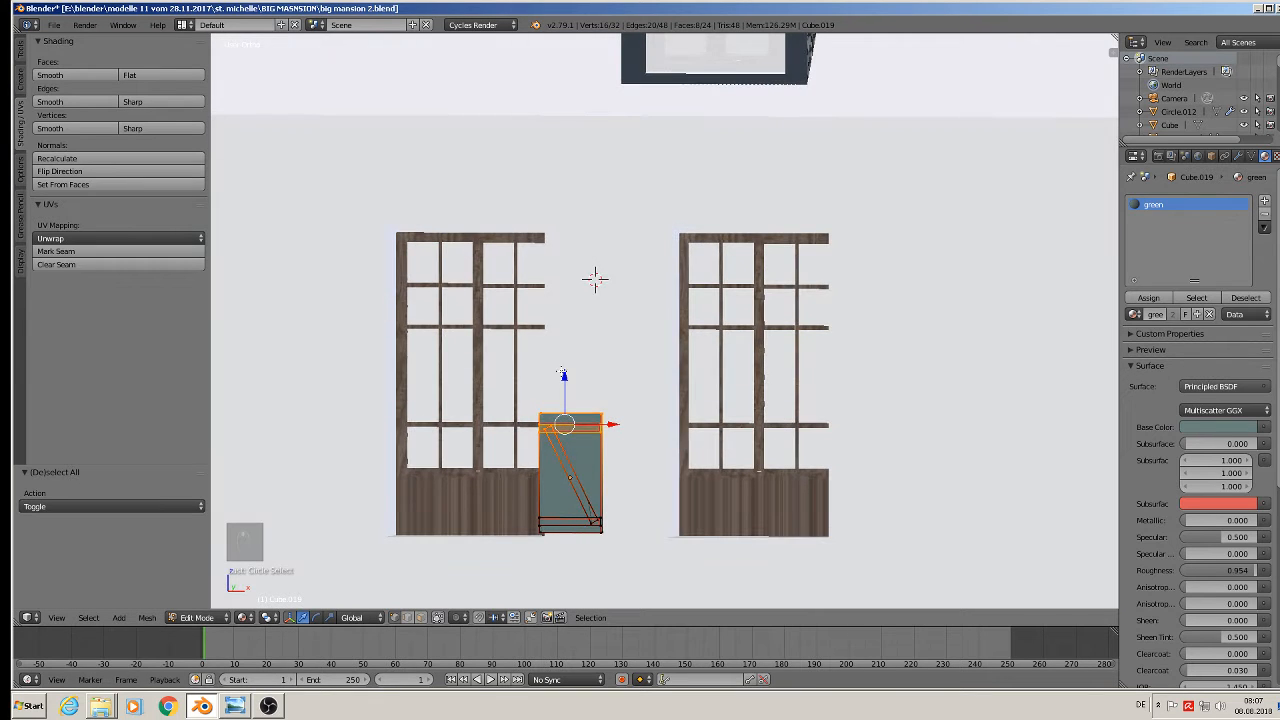
left_click_drag(562, 374, 591, 203)
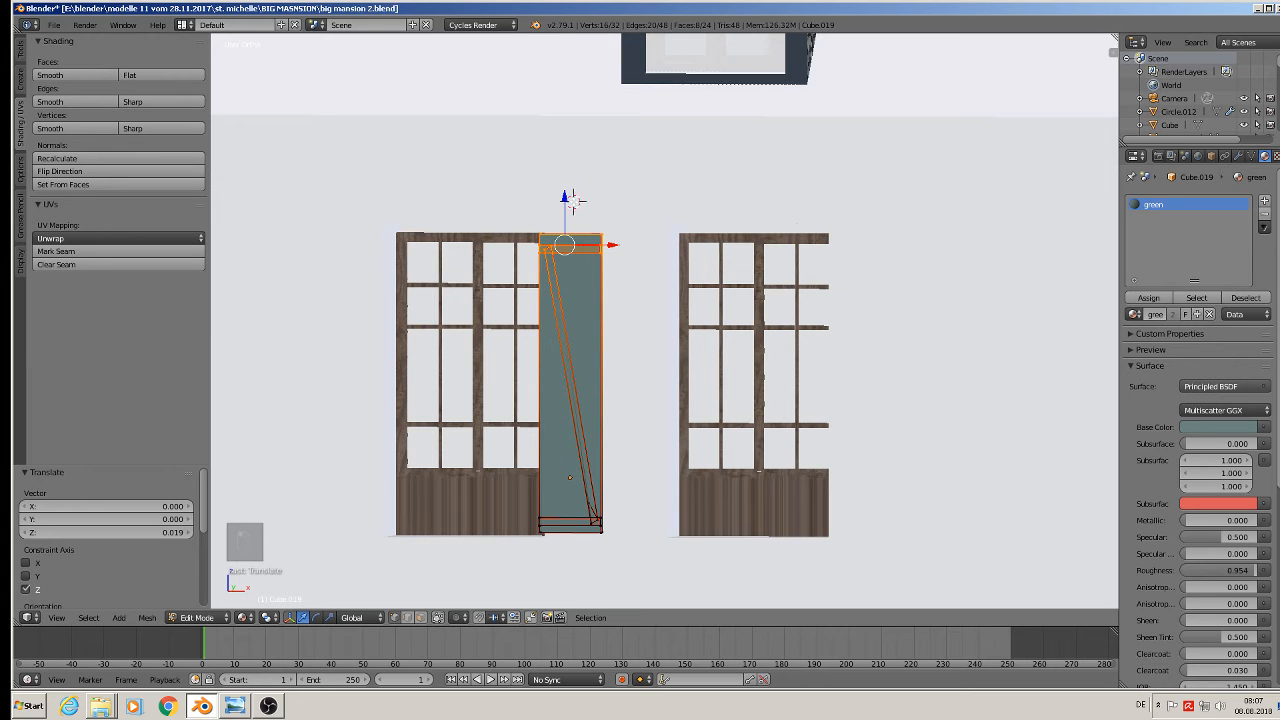
left_click_drag(565, 200, 564, 196)
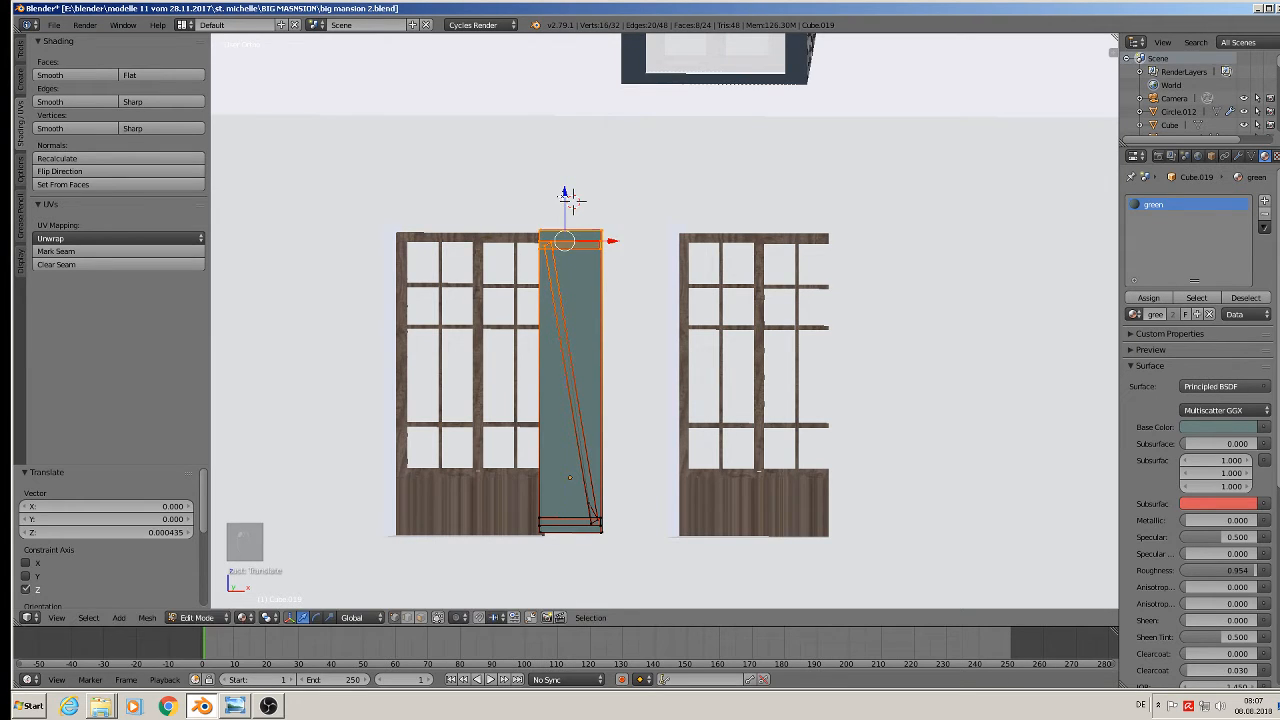
key("Tab")
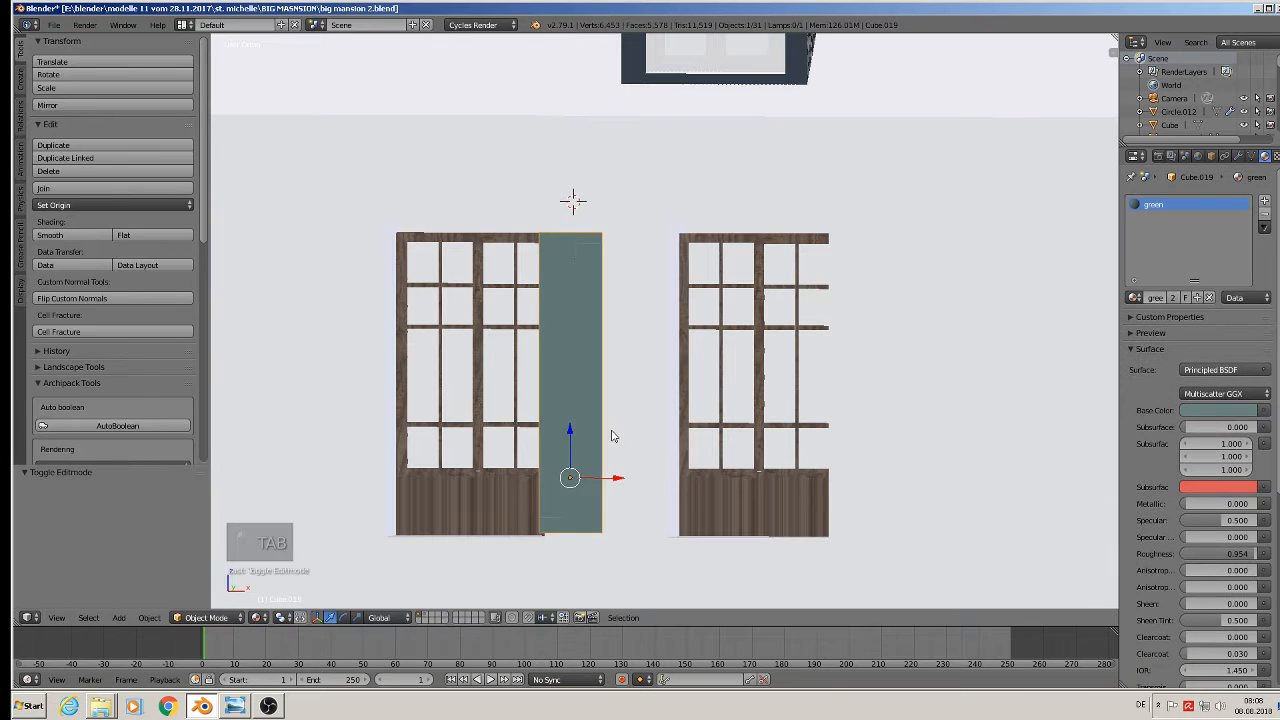
Duplicate the lengthened shutter and move the copy 0.031 along X to the far side of the second upper window
mouse_move(611, 437)
middle_mouse_down()
mouse_move(646, 468)
mouse_move(617, 449)
middle_mouse_up()
scroll(617, 449, "down", 1)
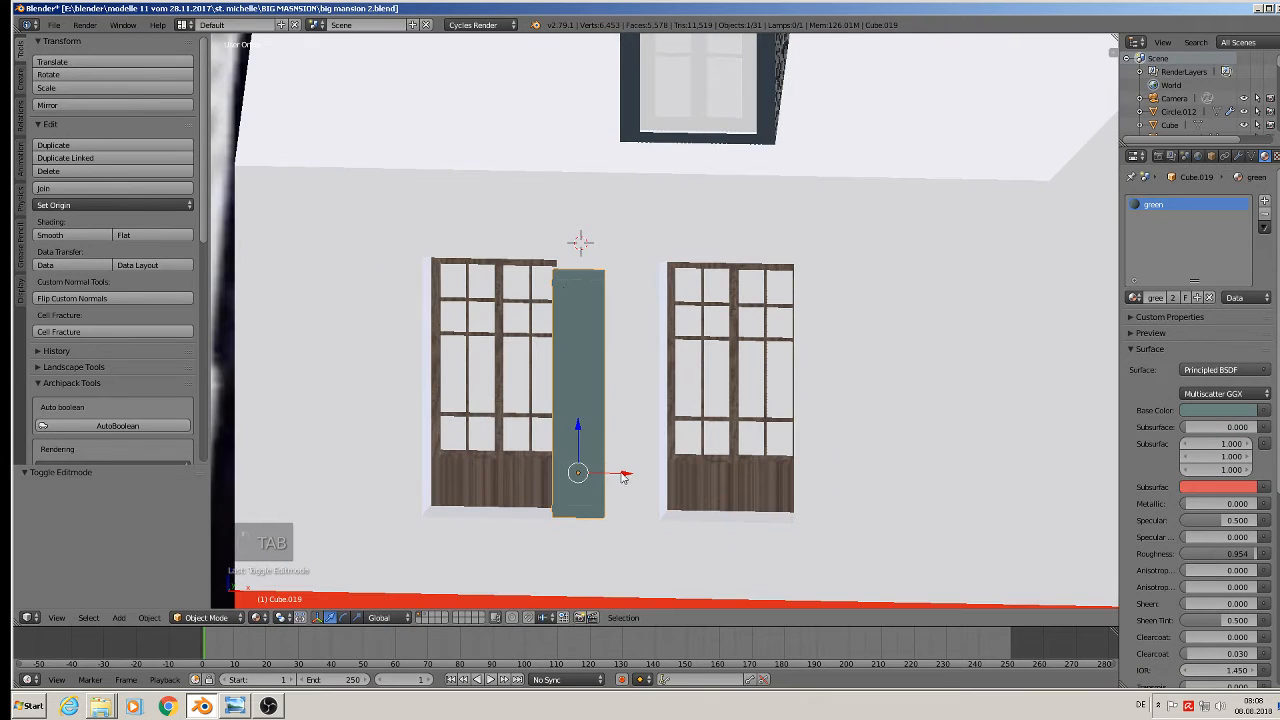
key("shift+d")
key("x")
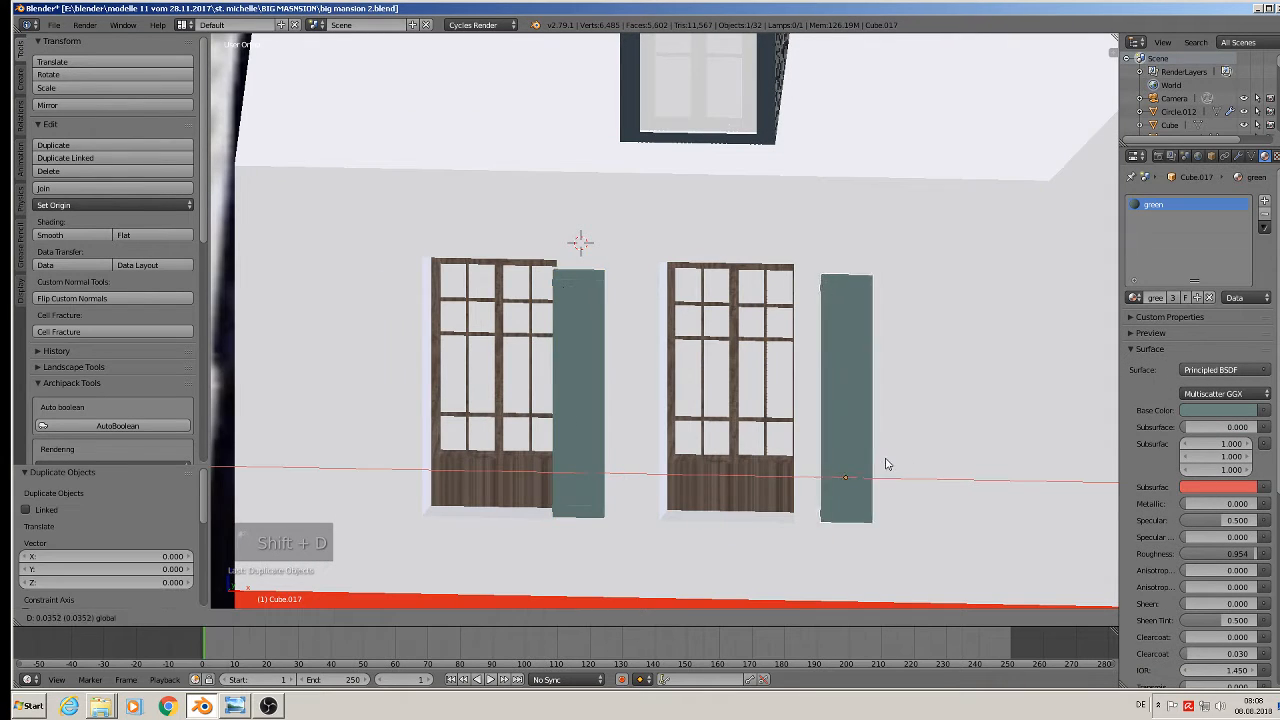
left_click(860, 460)
middle_click_drag(860, 460, 915, 465)
Select both lengthened shutters together and raise them 0.001 along Z to line up with the windows
right_click(592, 428, "shift")
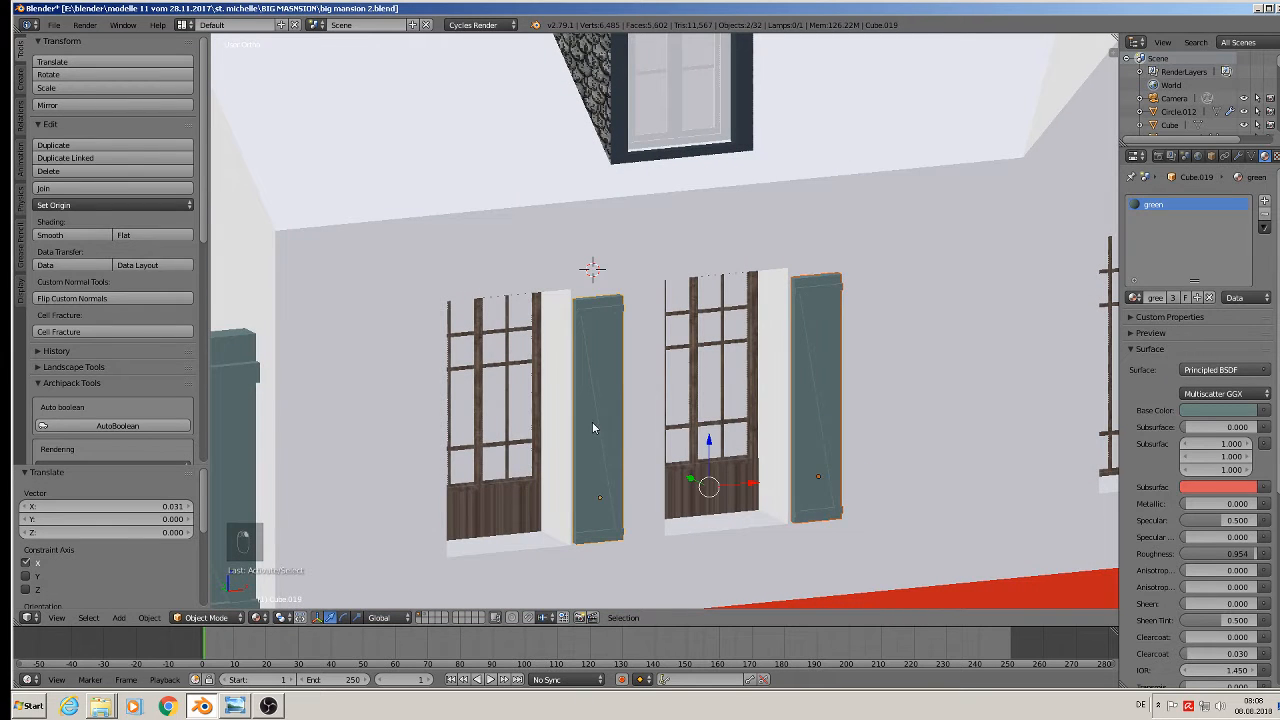
key("g")
key("z")
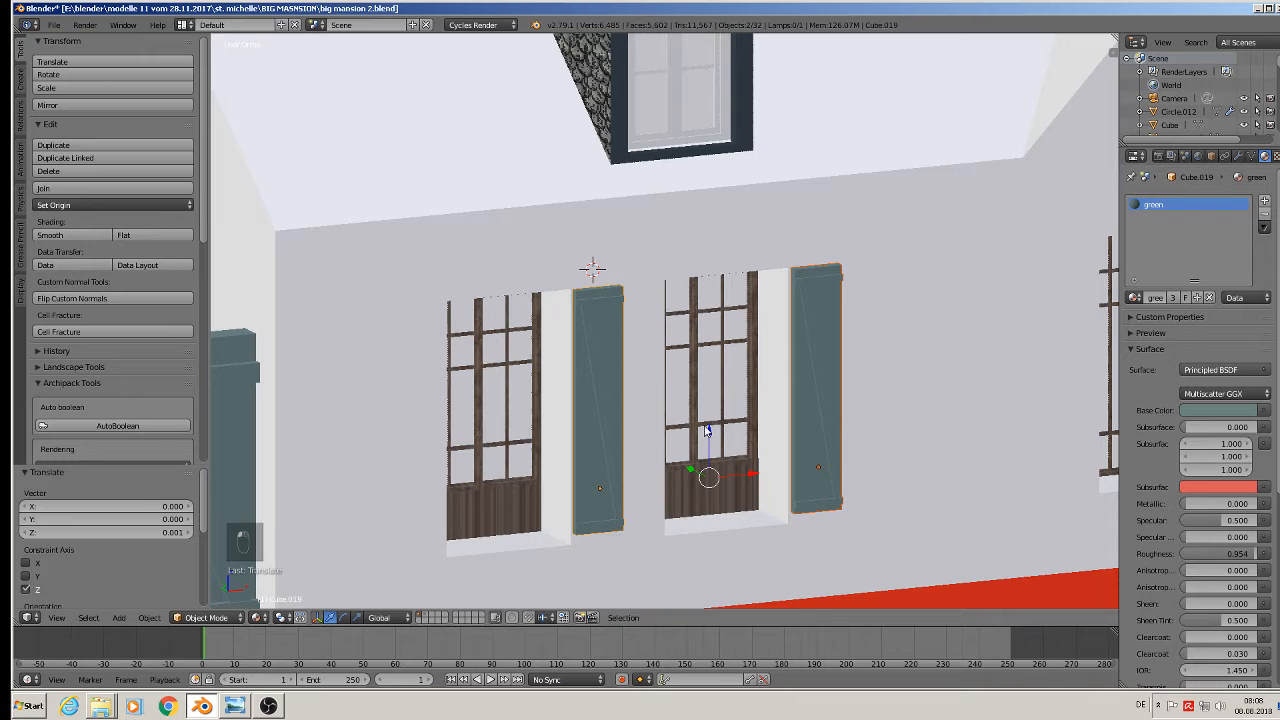
Duplicate both shutters and move the copies 0.024 along negative X to the opposite sides of the two windows
key("shift+d")
key("x")
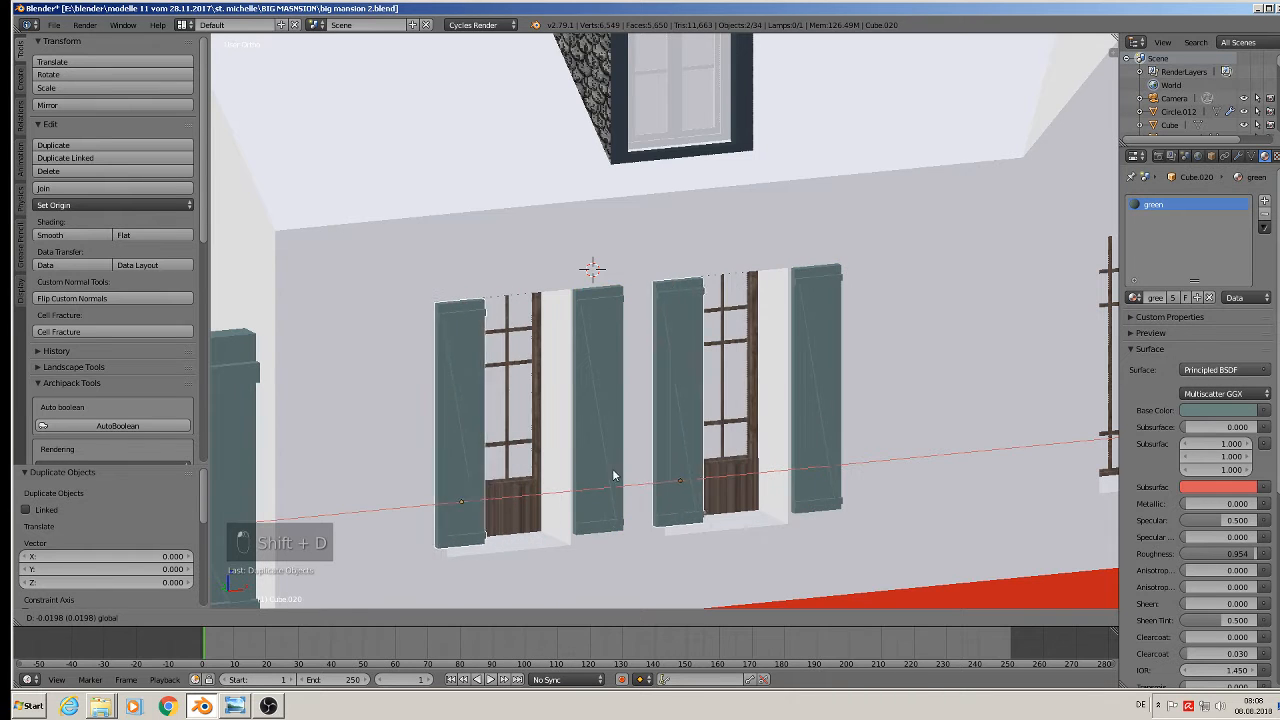
left_click(583, 468)
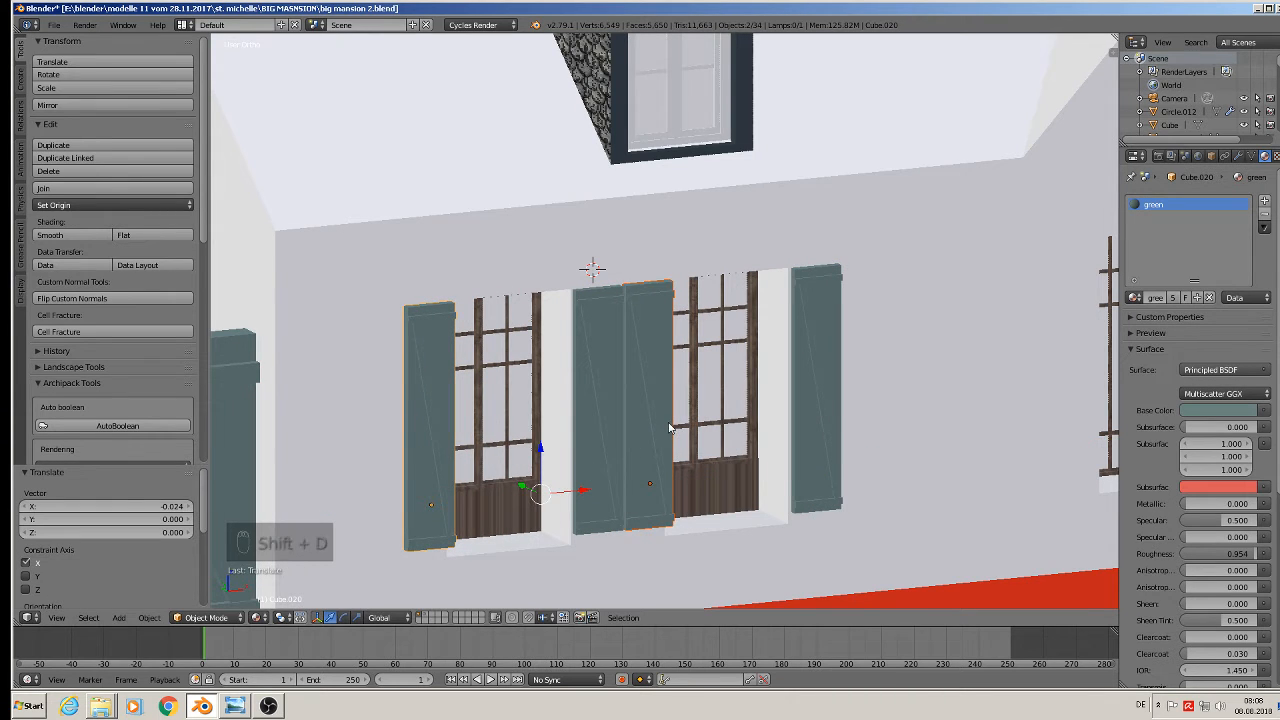
Apply rotation and scale to the new shutter beside the second window and mirror it along the global X axis
right_click(660, 420)
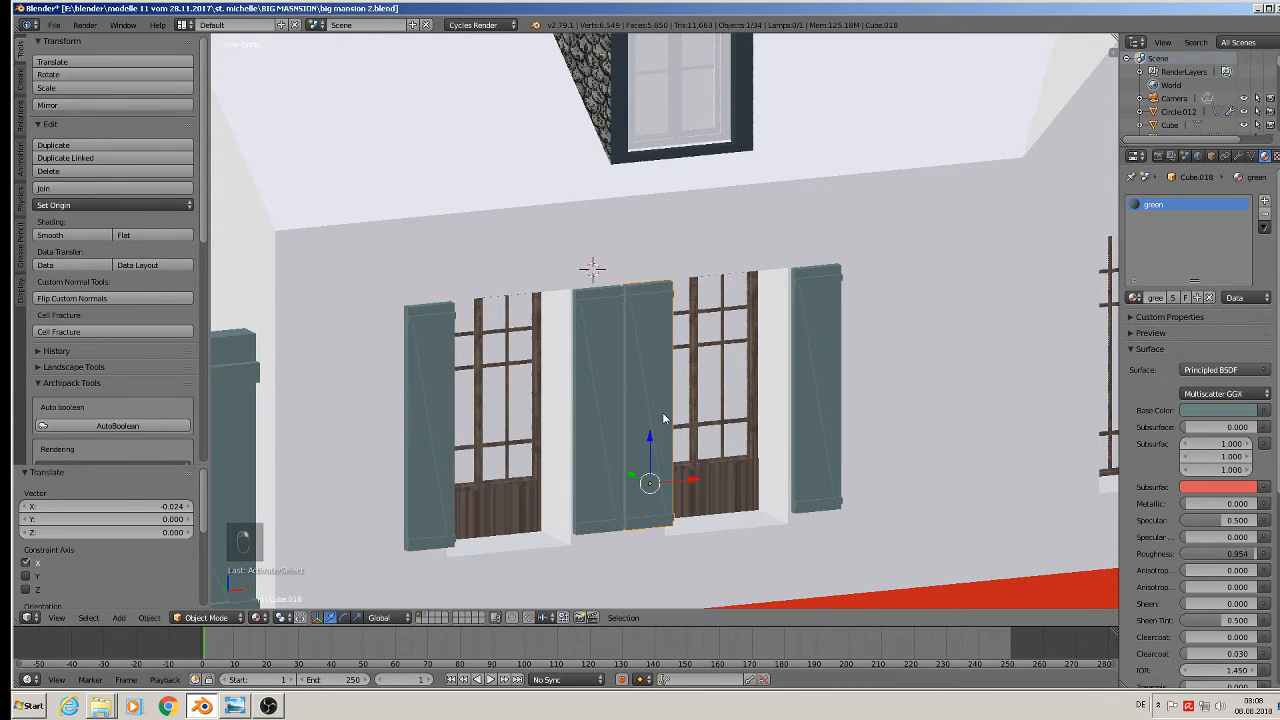
left_click(150, 617)
mouse_move(191, 514)
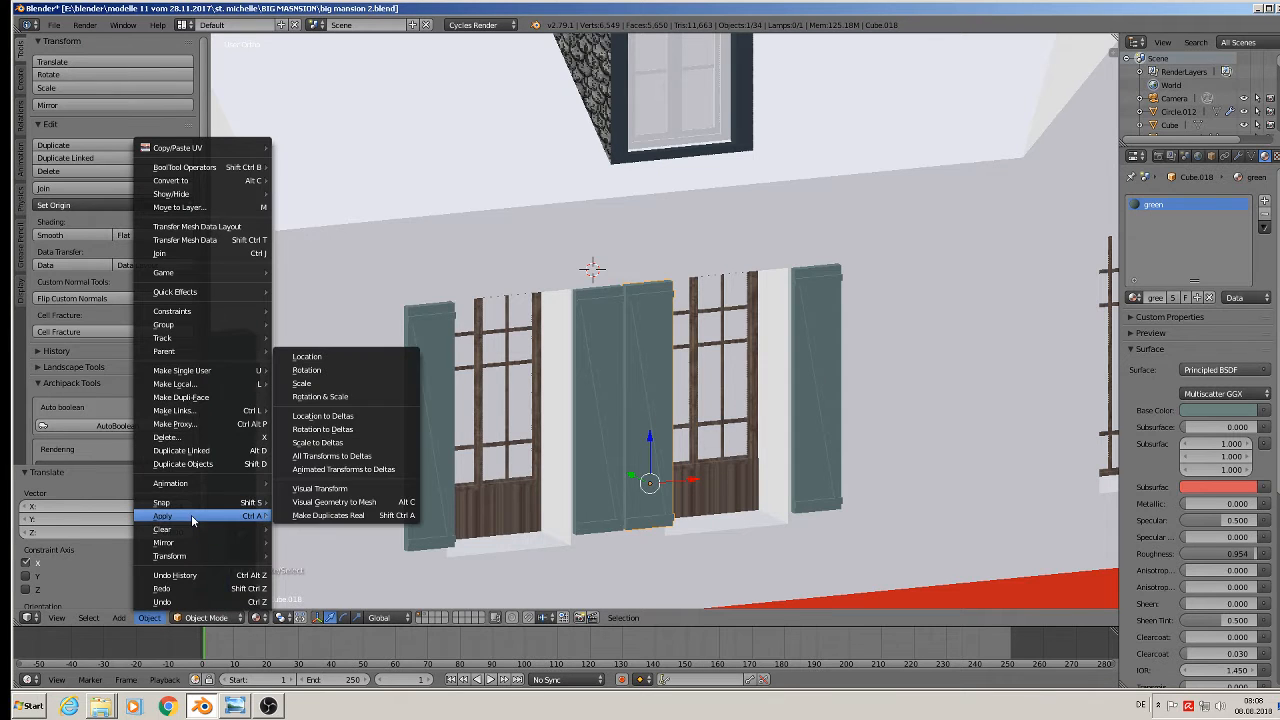
left_click(344, 398)
left_click(150, 617)
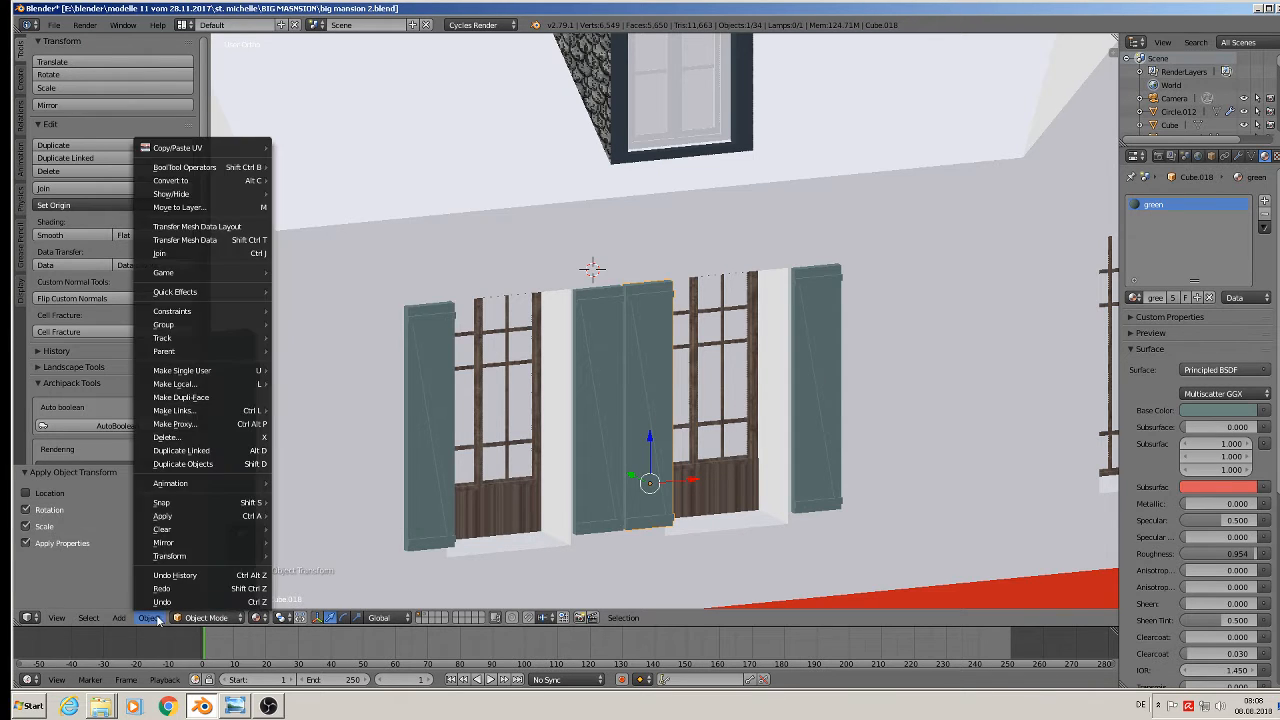
mouse_move(225, 540)
left_click(320, 538)
middle_click_drag(322, 538, 330, 538)
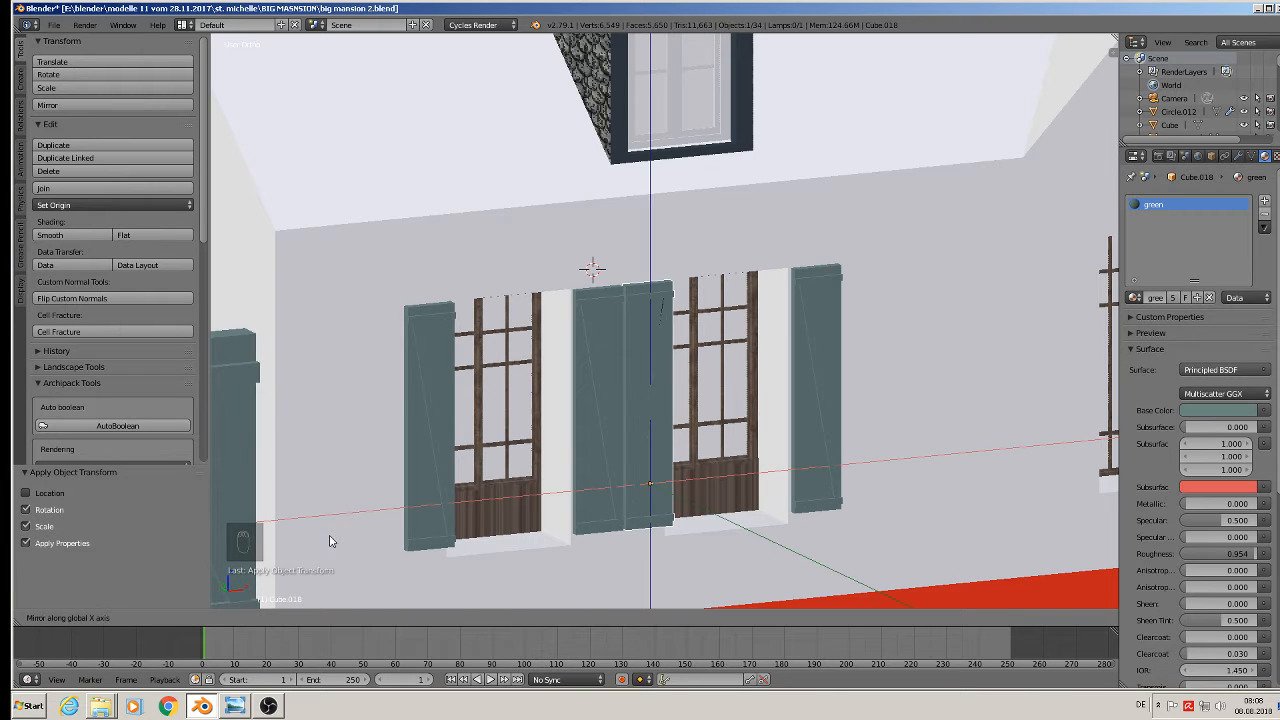
left_click(330, 538)
Delete the unmirrored shutter copy at the outer side of the first window
right_click(441, 451)
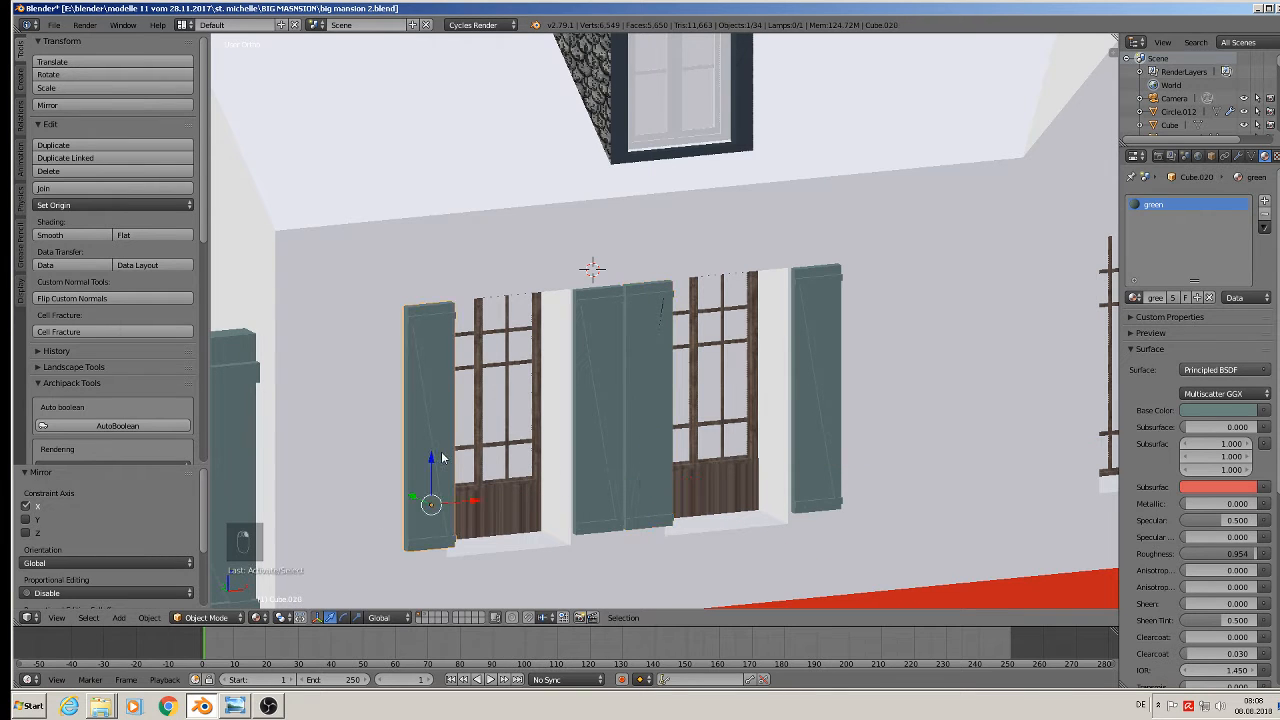
key("x")
left_click(441, 451)
Duplicate the mirrored shutter, move the copy about 0.032 along negative X to the first window's outer side, and nudge it 0.001 along X
right_click(650, 422)
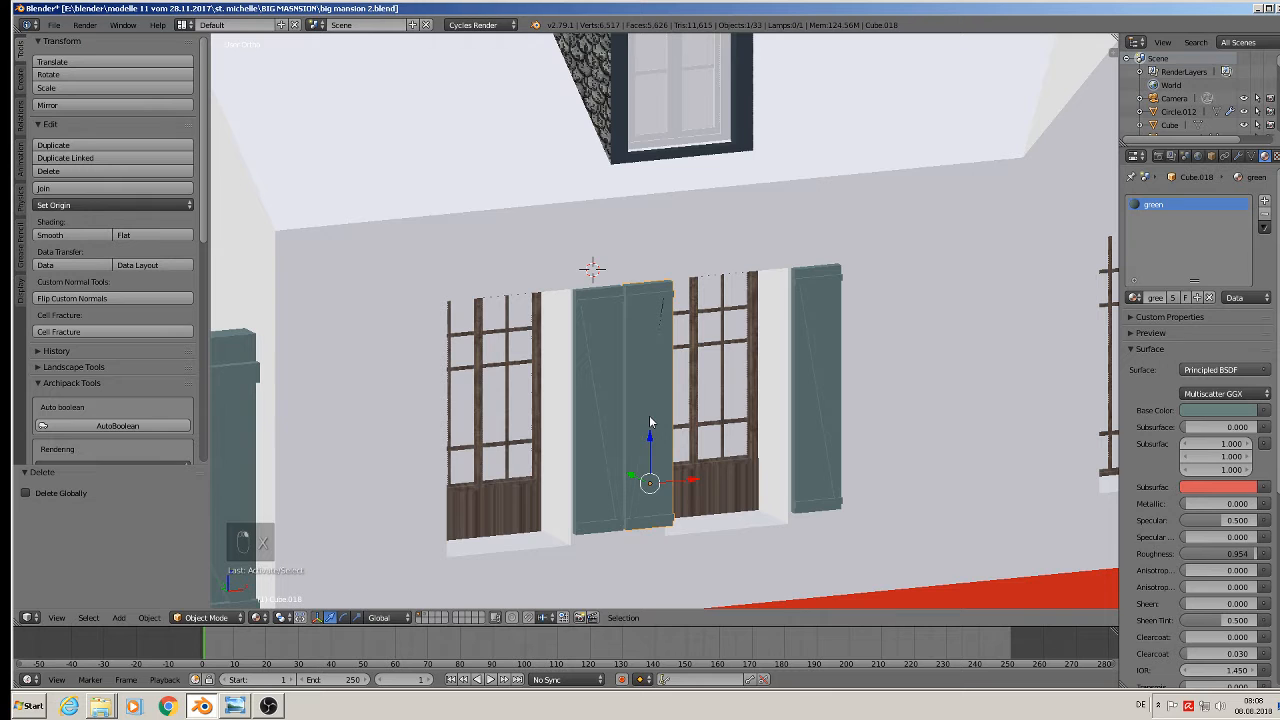
key("shift+d")
key("x")
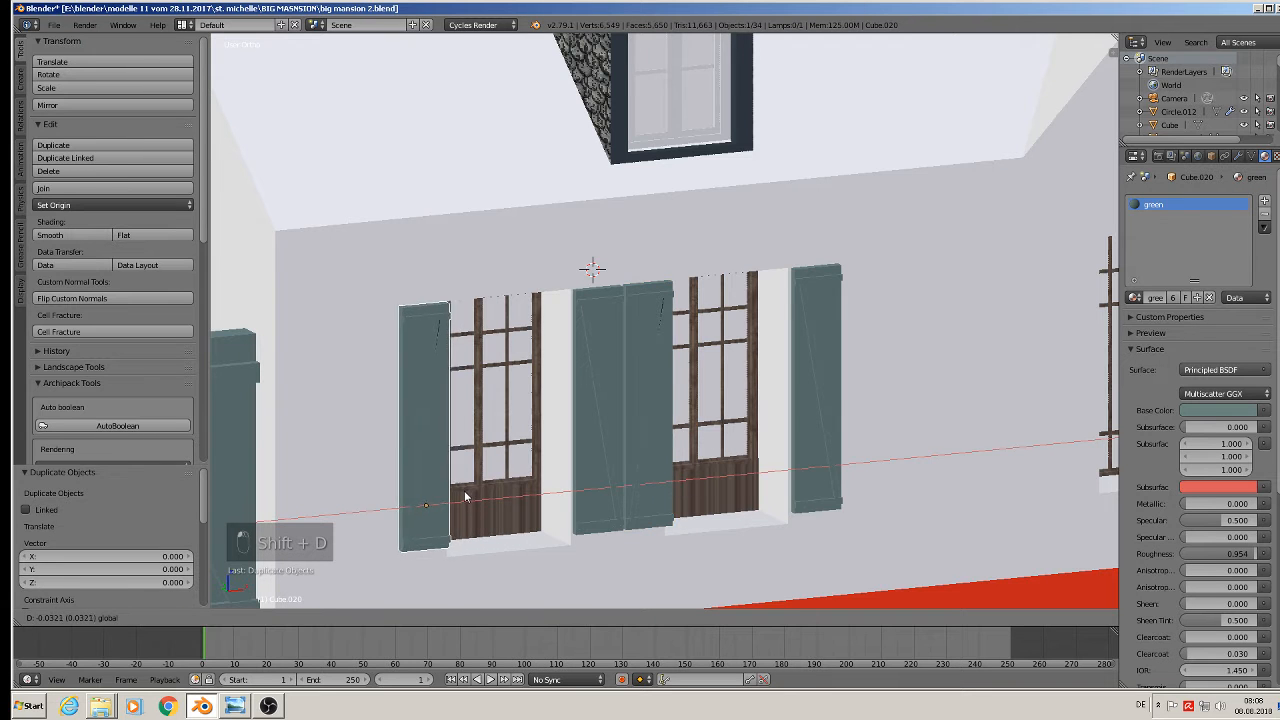
left_click_drag(459, 492, 459, 492)
middle_click_drag(459, 492, 424, 495)
left_click_drag(463, 509, 472, 505)
Duplicate the large spare shutter beside the facade and move the copy 0.173 along X to the third upper window
scroll(472, 506, "down", 3)
middle_click_drag(472, 506, 555, 521)
scroll(543, 514, "down", 2)
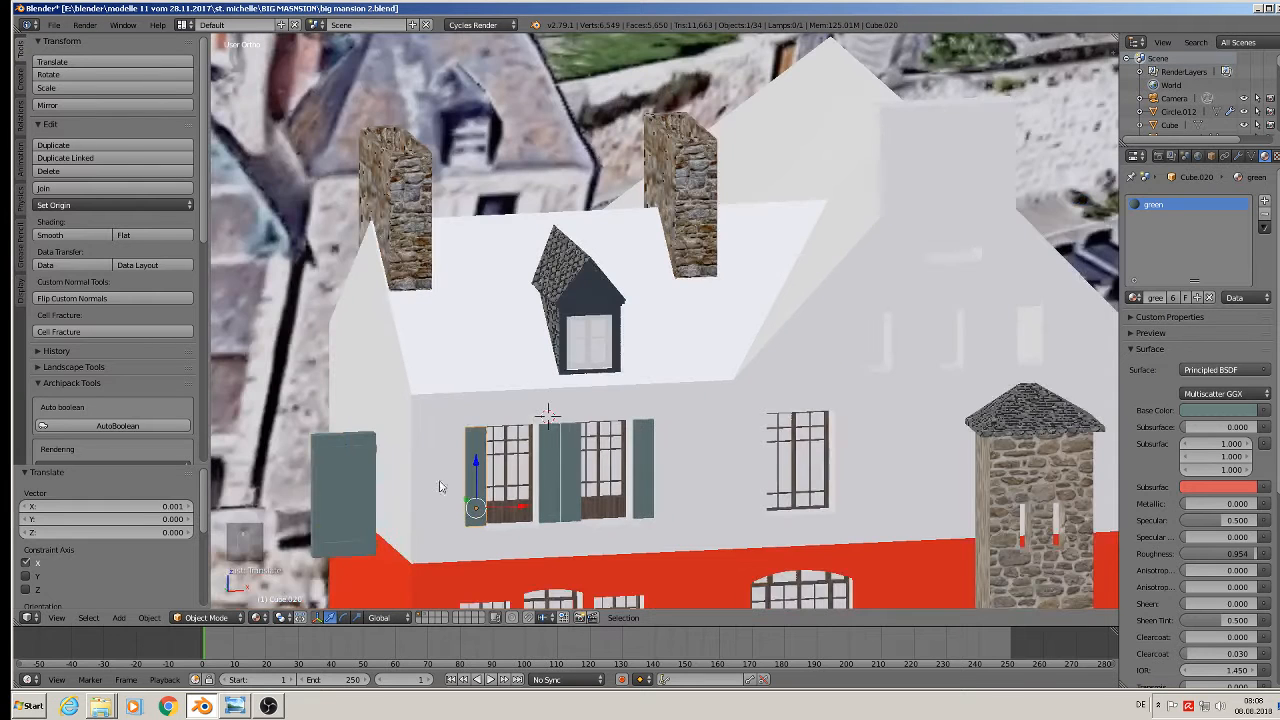
right_click(349, 478)
key("shift+d")
key("x")
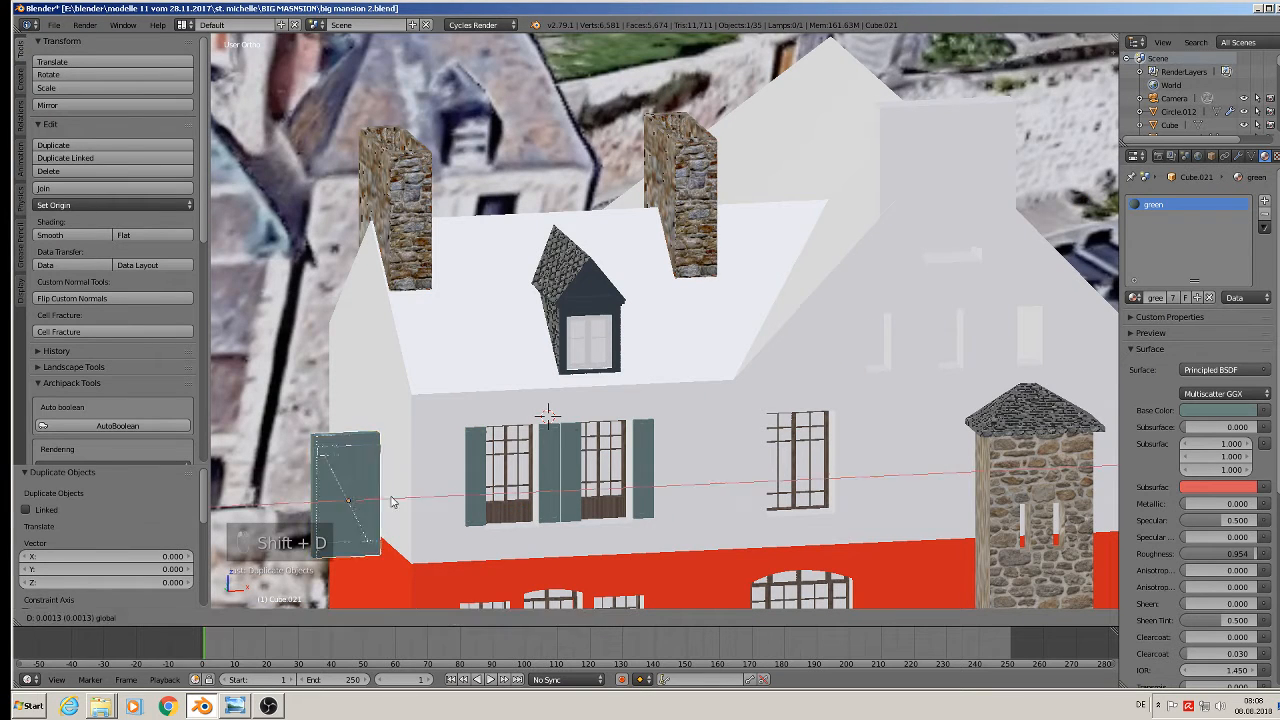
left_click(909, 494)
mouse_move(909, 494)
middle_mouse_down()
mouse_move(892, 480)
mouse_move(906, 480)
middle_mouse_up()
In front view, scale the large shutter copy down to the third window's height, lower it, and move it 0.007 along X beside the frame
key("KP_1")
scroll(933, 487, "up", 2)
key("s")
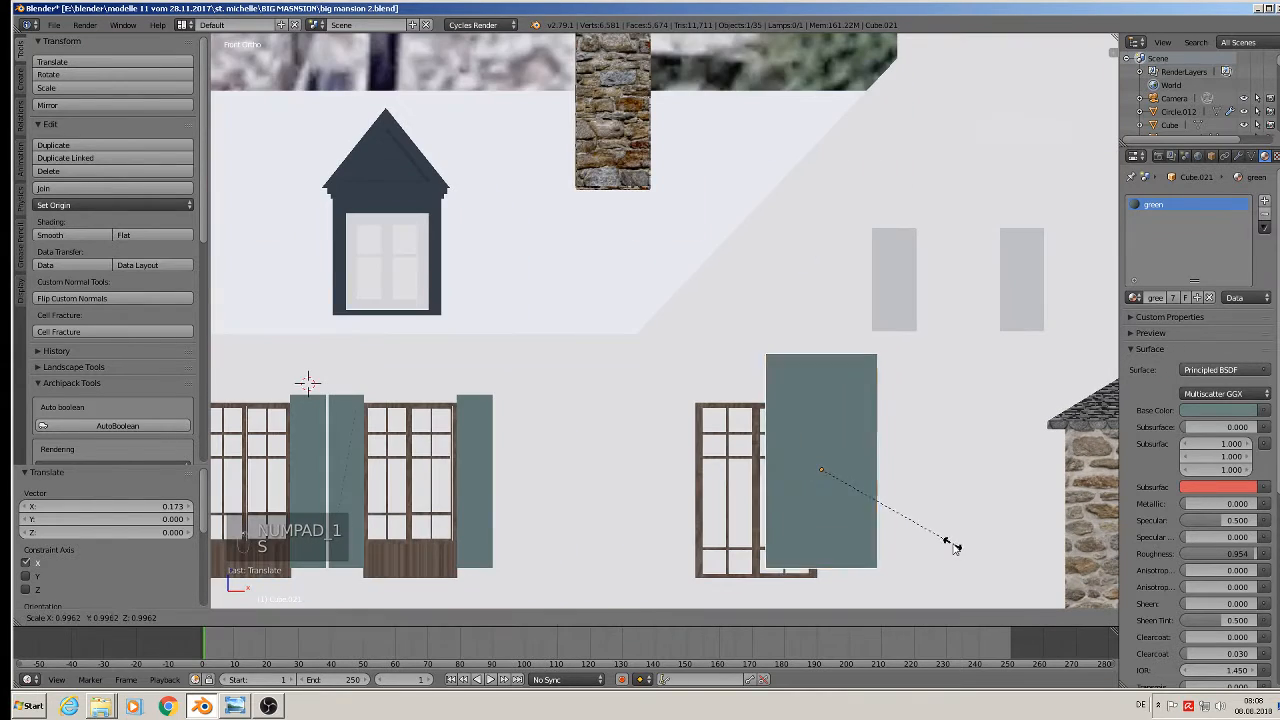
left_click_drag(815, 432, 818, 448)
left_click_drag(868, 497, 906, 497)
Narrow the large shutter copy along X and move it 0.001 along negative X against the third upper window's frame
key("s")
key("x")
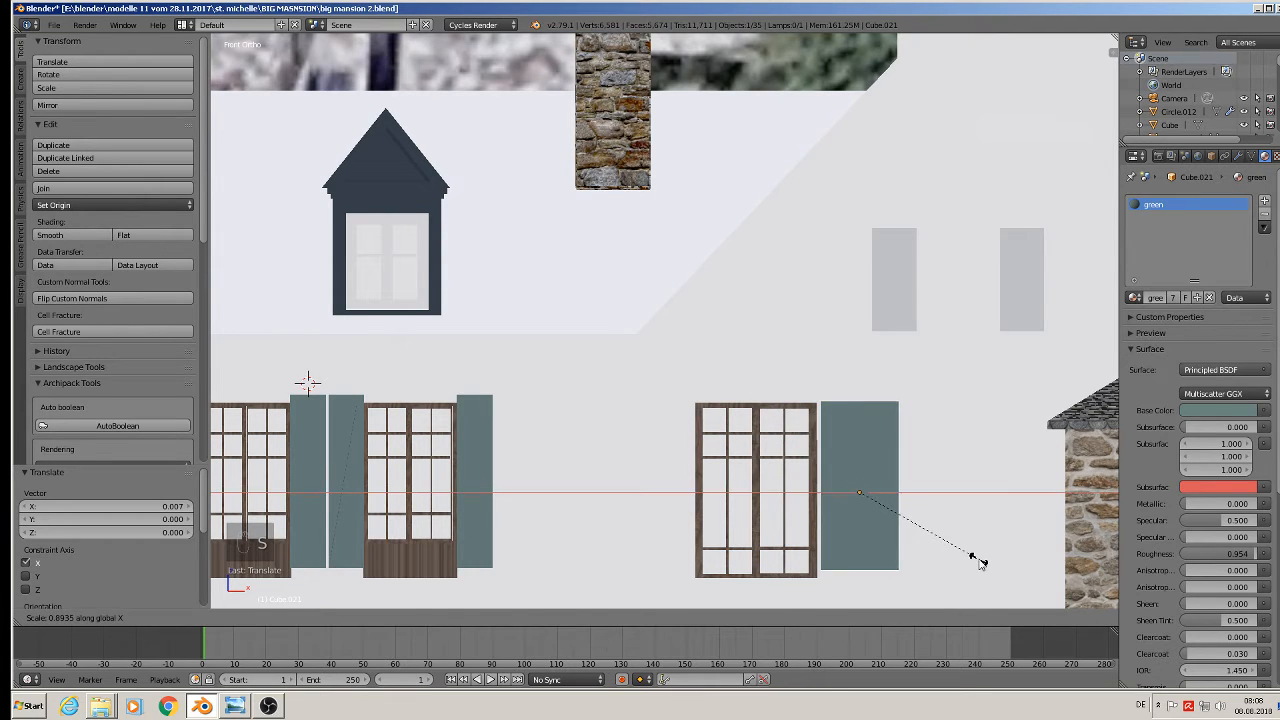
left_click(972, 561)
key("s")
key("x")
key("s")
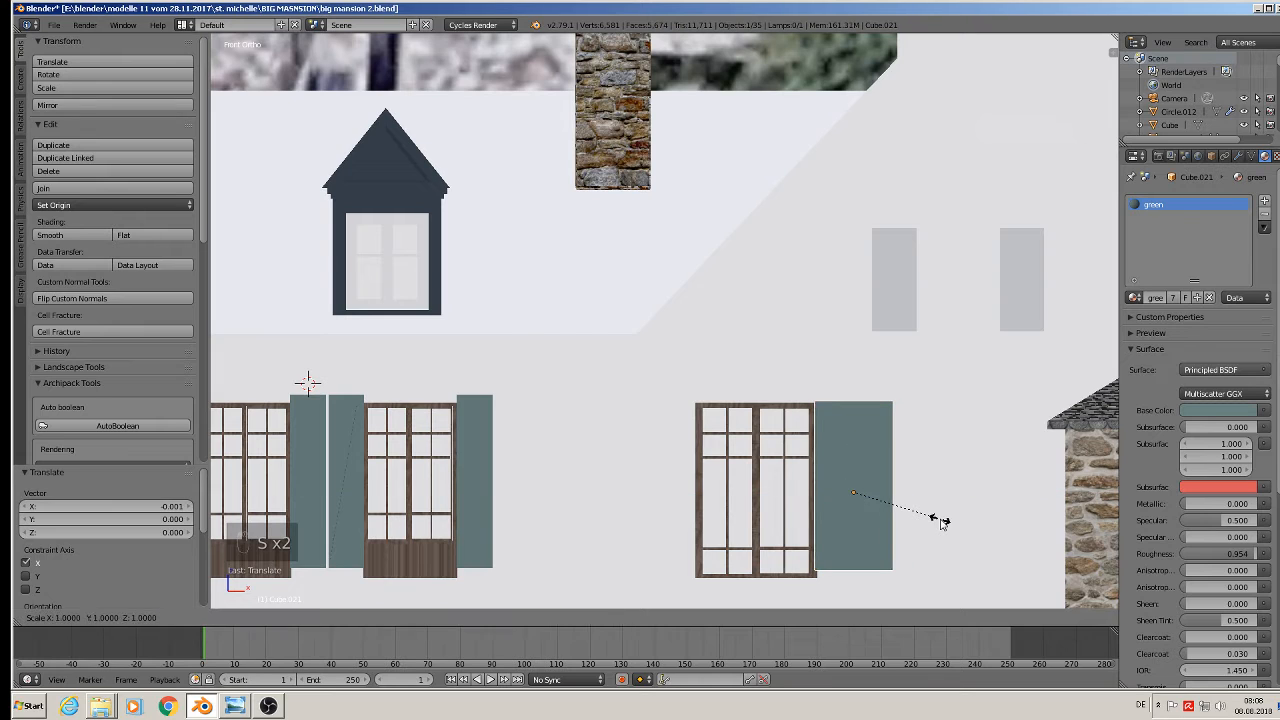
key("x")
left_click(908, 504)
Lower the shutter 0.001 along Z, stretch it along Z to the third upper window's height, and nudge it into line with the frame
left_click_drag(853, 452, 855, 459)
key("s")
key("z")
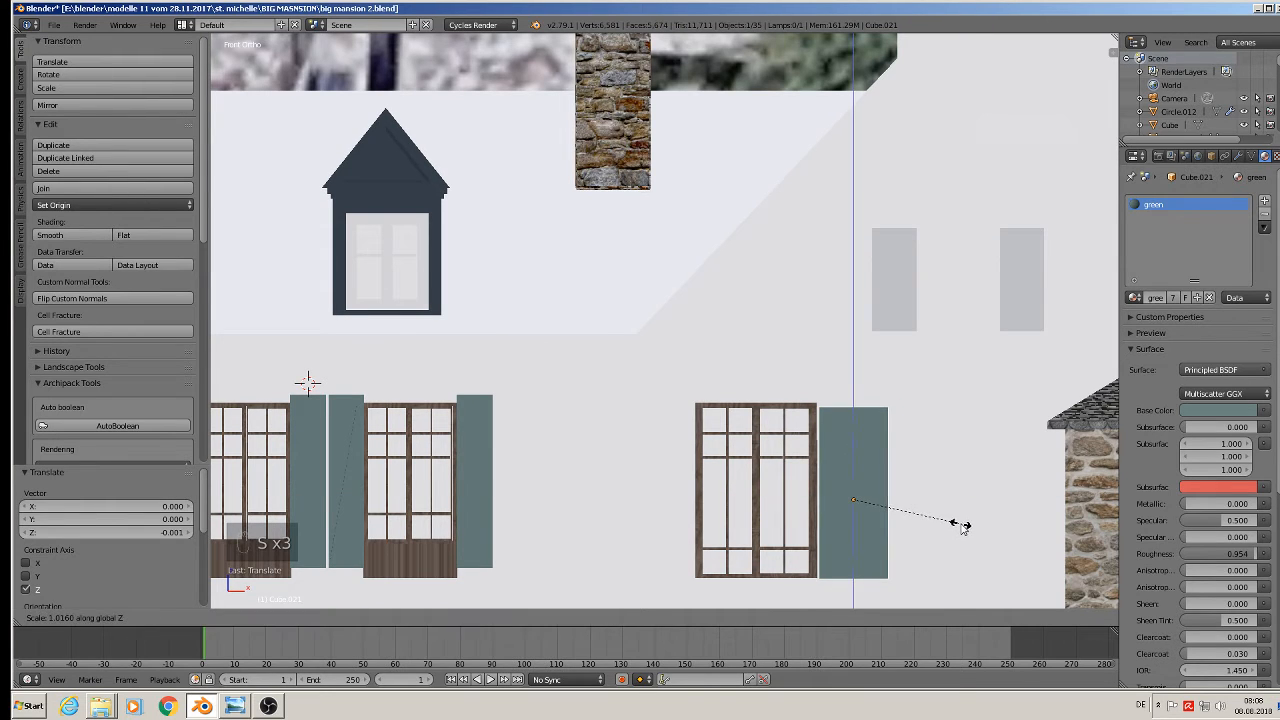
left_click(961, 540)
left_click_drag(910, 502, 903, 506)
left_click_drag(855, 459, 858, 460)
Duplicate the fitted shutter and move the copy 0.036 along negative X to the third upper window's opposite side
key("shift+d")
key("x")
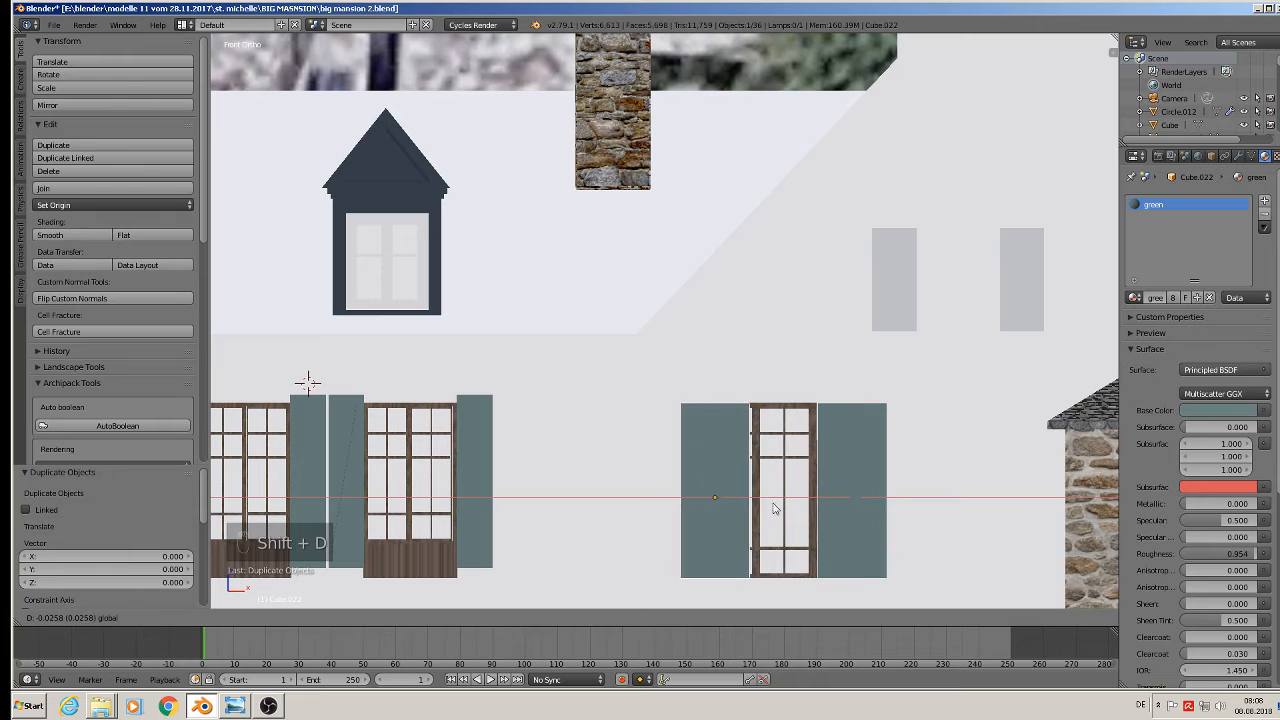
left_click(730, 512)
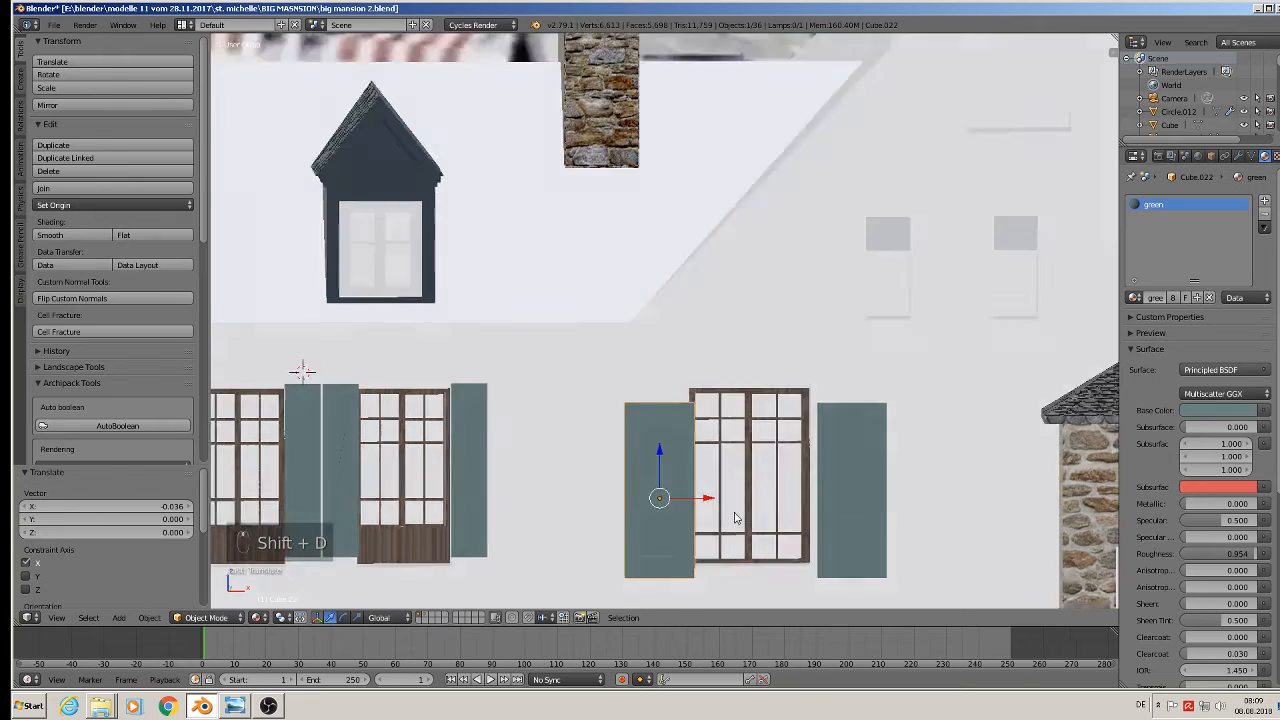
Apply rotation and scale to the shutter copy and mirror it along global X
middle_click_drag(737, 517, 776, 550)
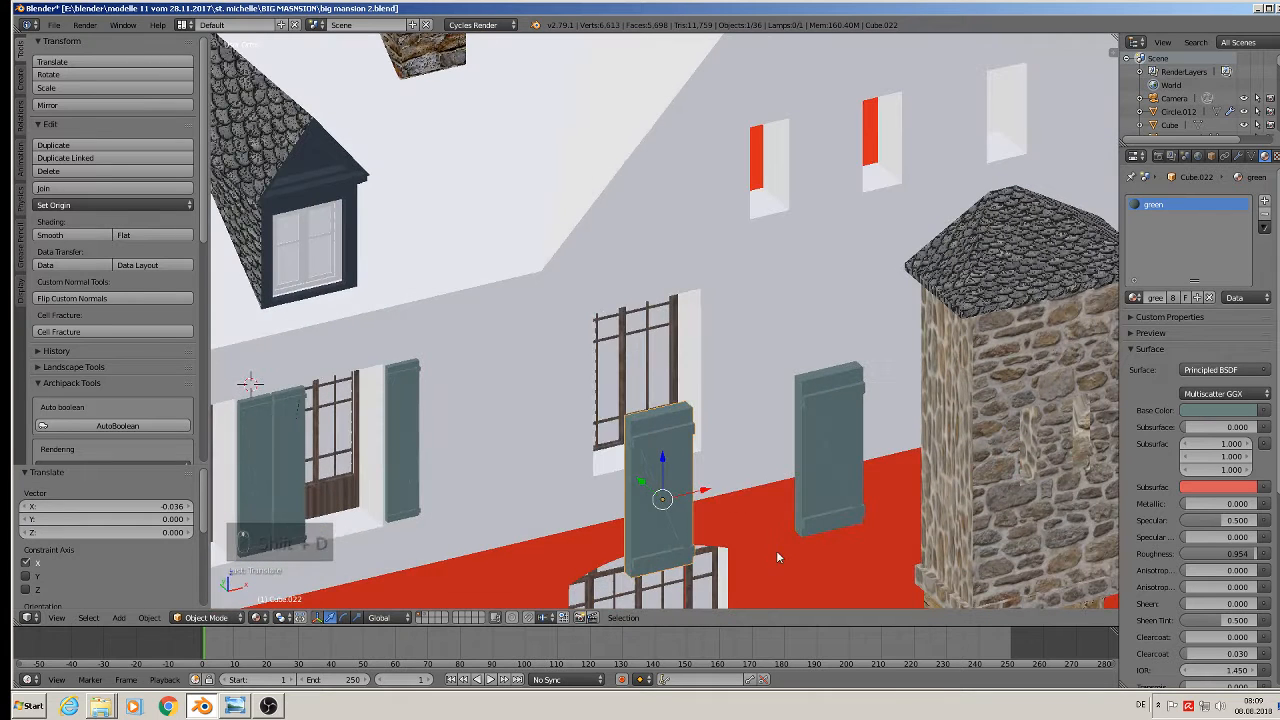
left_click(147, 618)
mouse_move(200, 515)
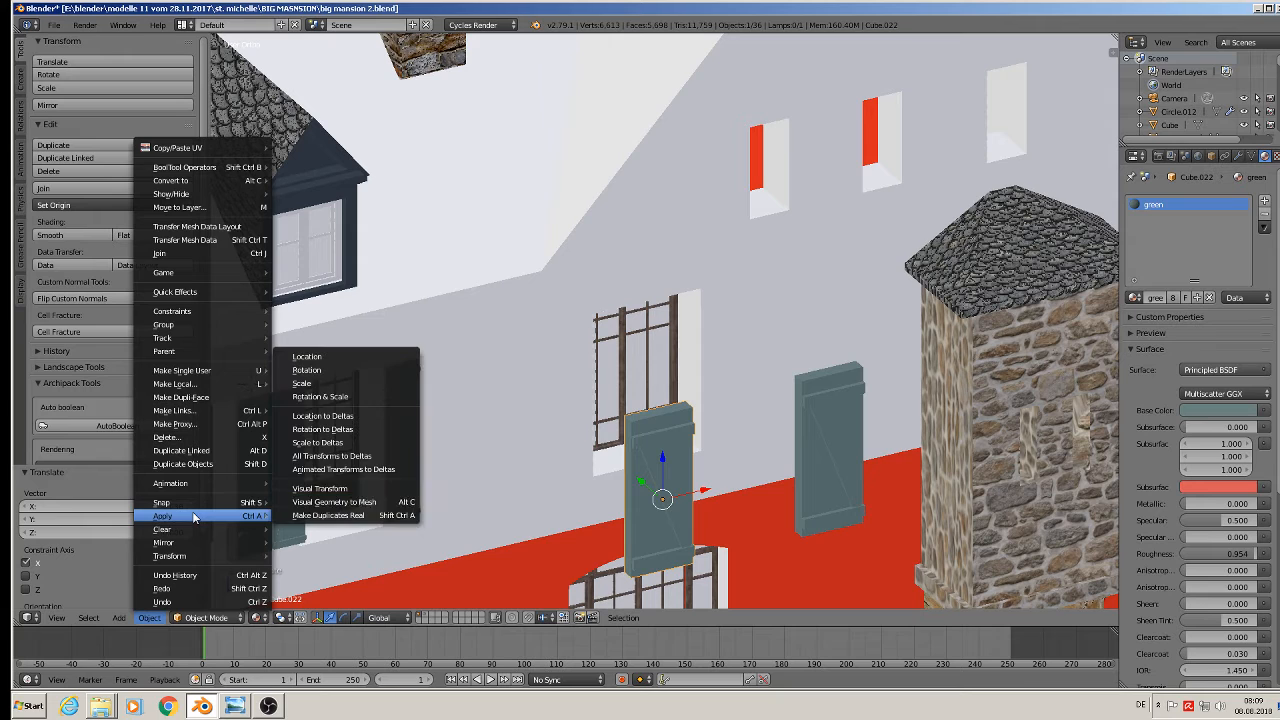
left_click(349, 397)
left_click(147, 618)
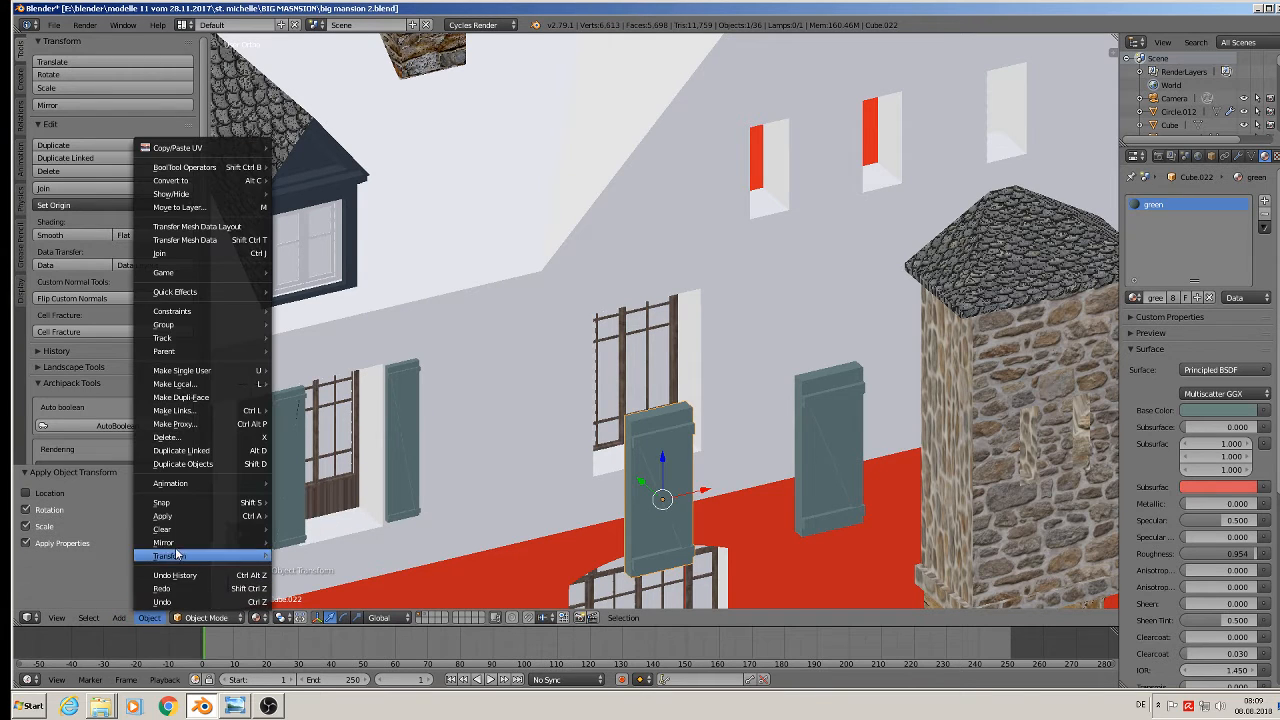
mouse_move(175, 553)
left_click(343, 545)
key("x")
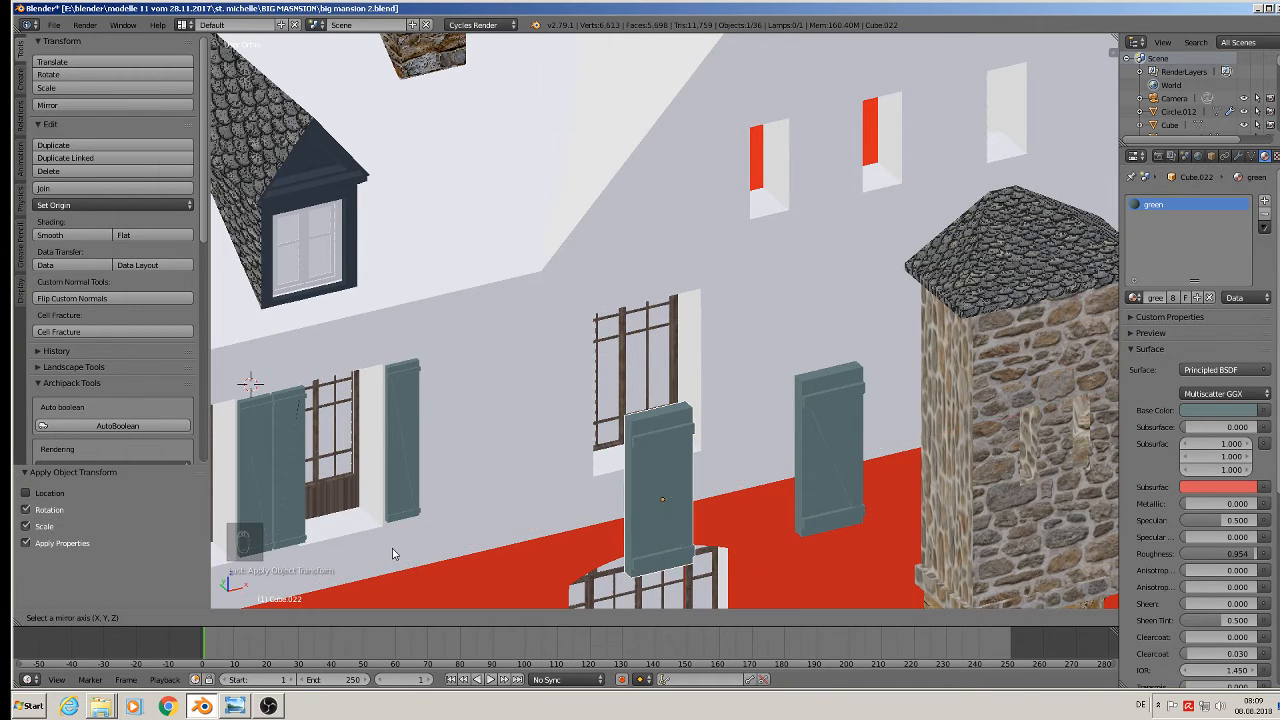
left_click(404, 553)
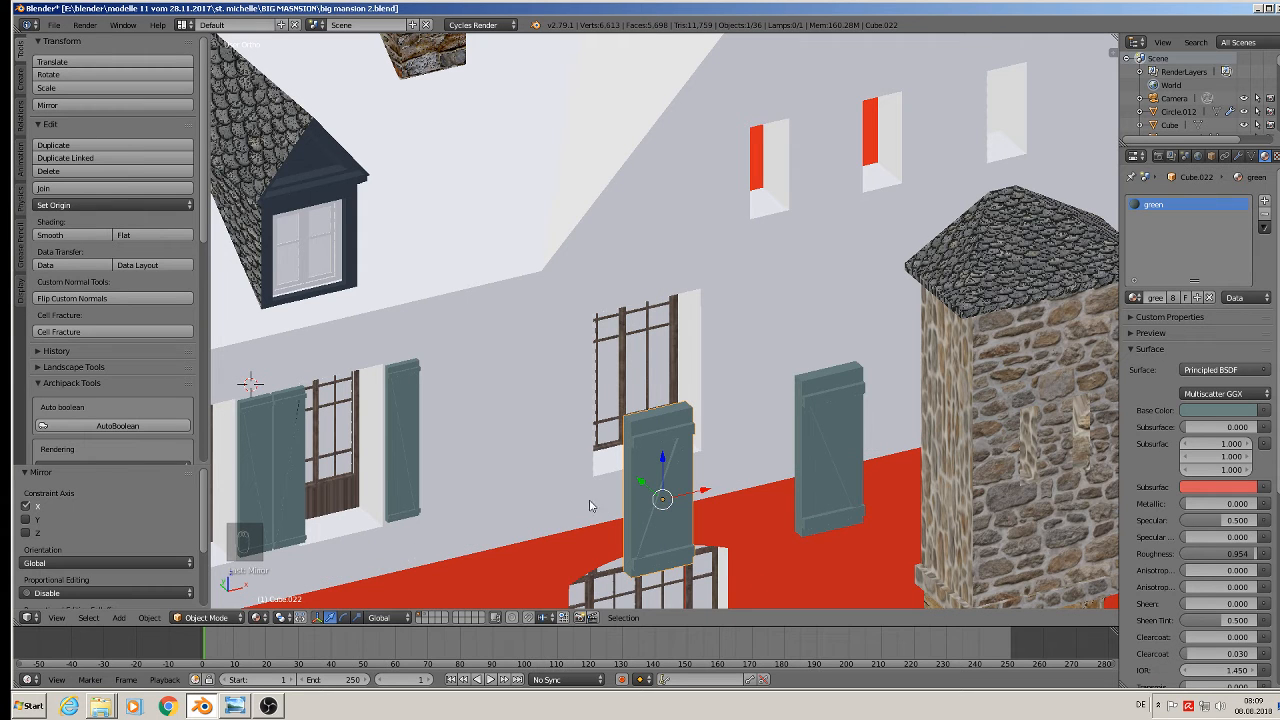
Select both shutters of the third upper window and move them 0.039 along Y to the wall
right_click(815, 446, "shift")
key("g")
key("y")
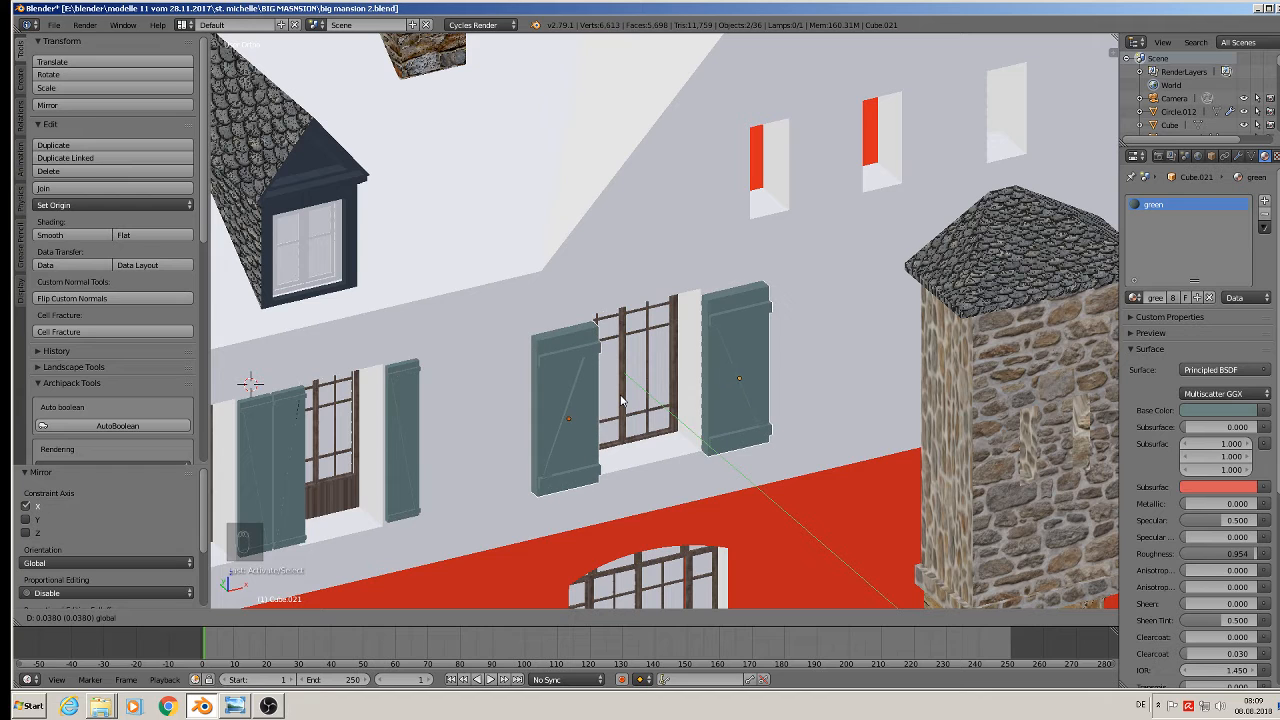
left_click(619, 399)
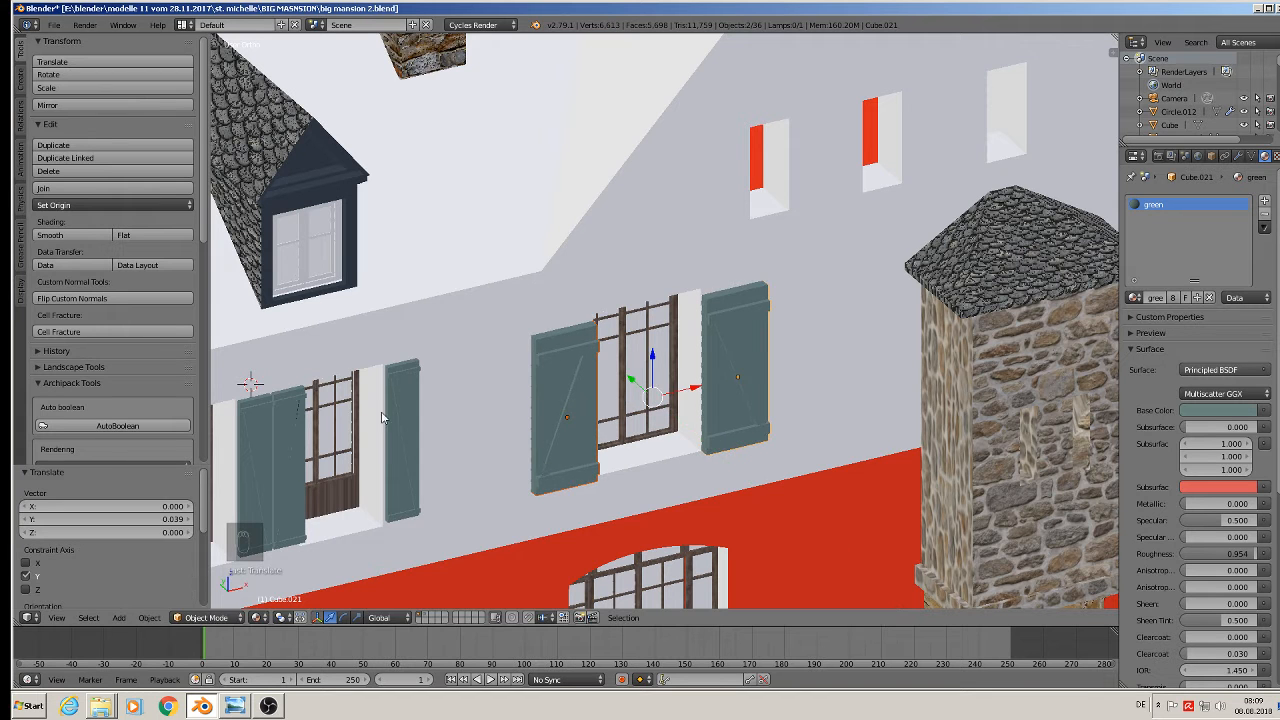
Duplicate the third upper window's shutter pair and move the copies 0.055 down along Z to the large arched window below
right_click(405, 410)
key("KP_1")
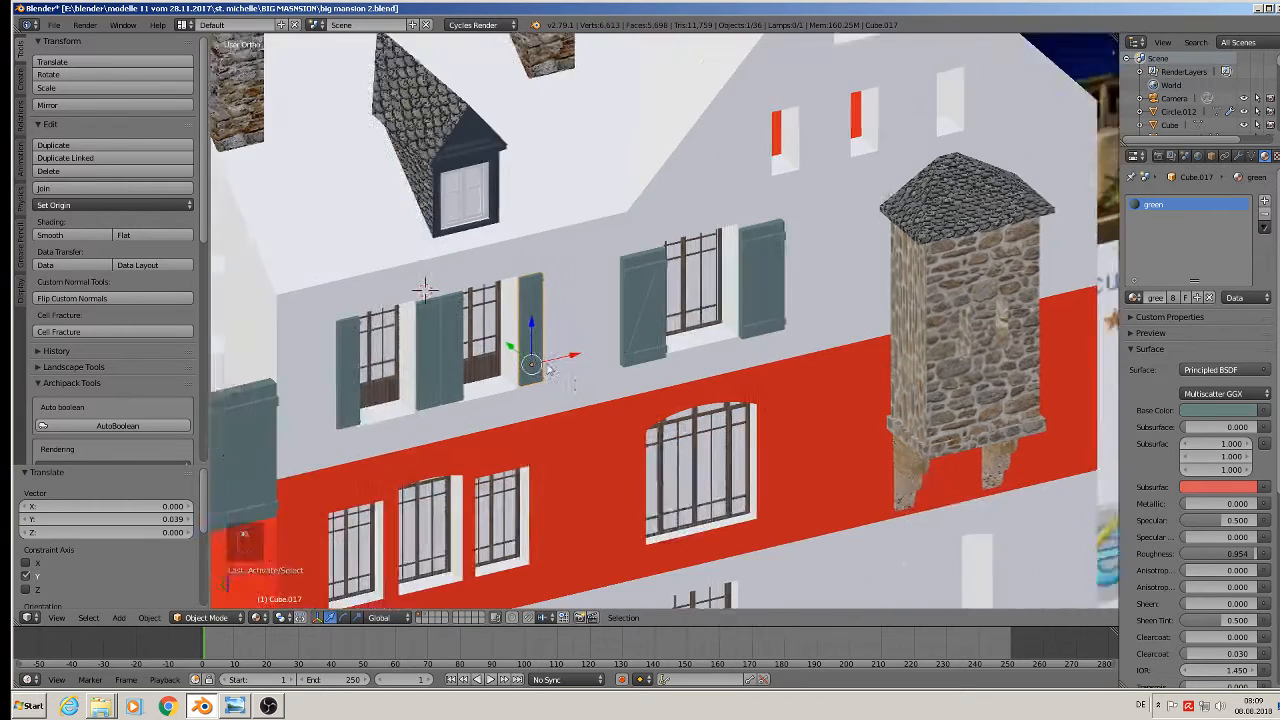
scroll(600, 317, "down", 2)
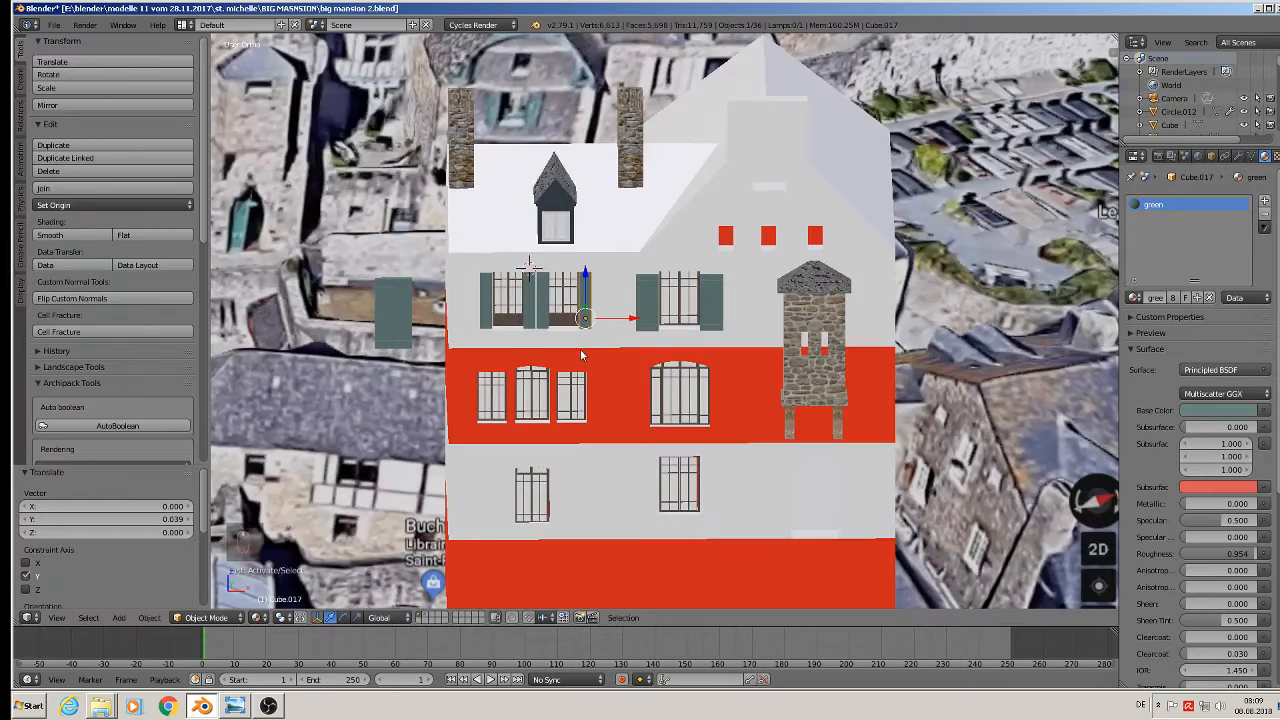
middle_click_drag(640, 364, 842, 340, "shift")
middle_click_drag(548, 267, 704, 308, "shift")
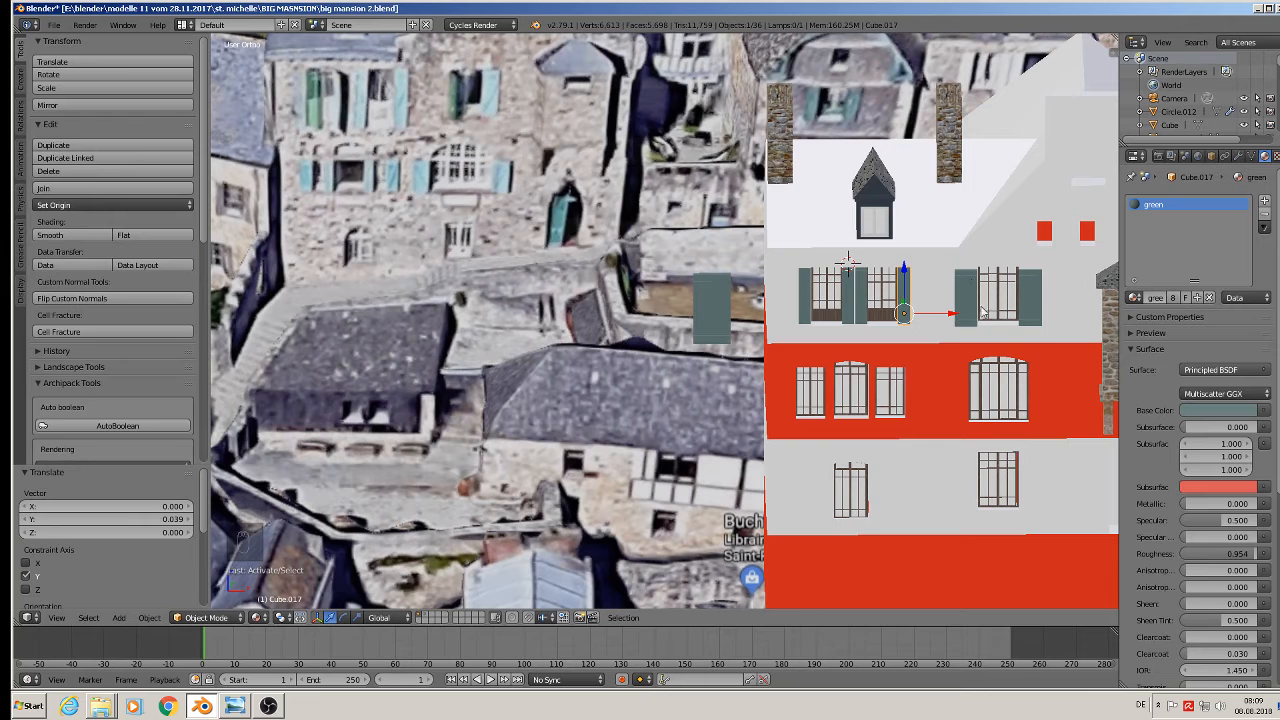
scroll(998, 325, "up", 1)
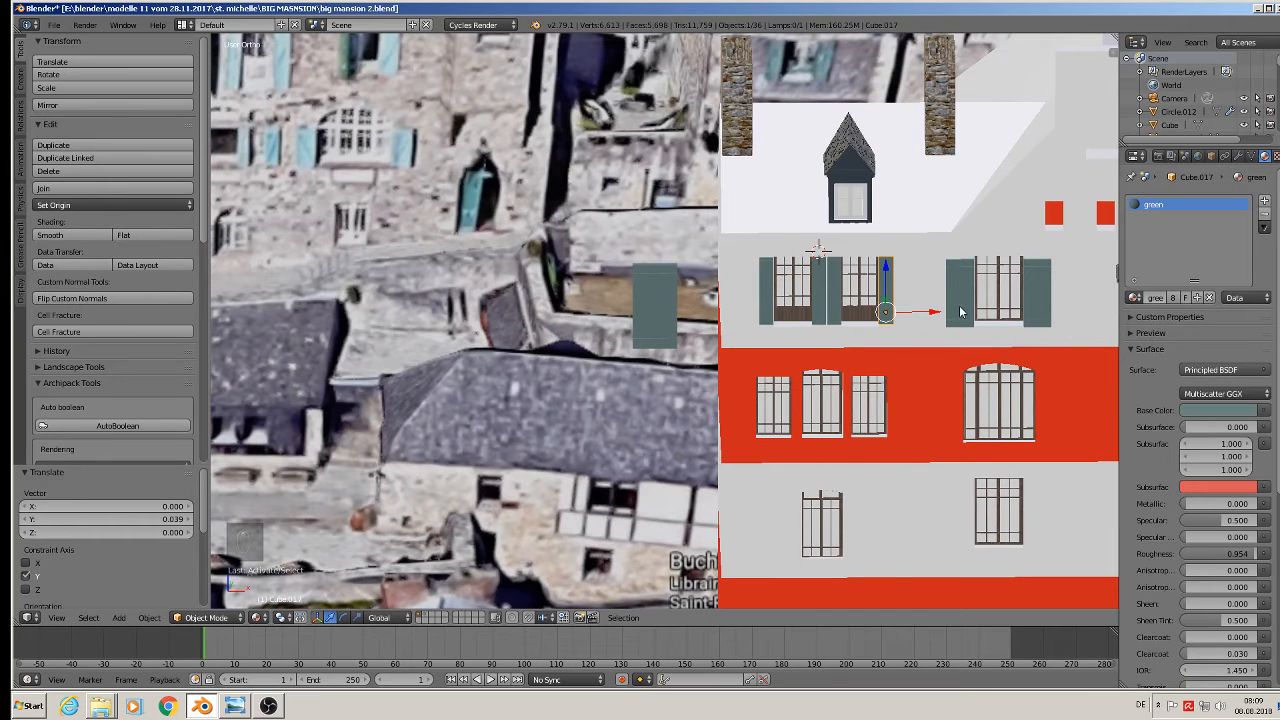
right_click(1036, 288)
key("shift+d")
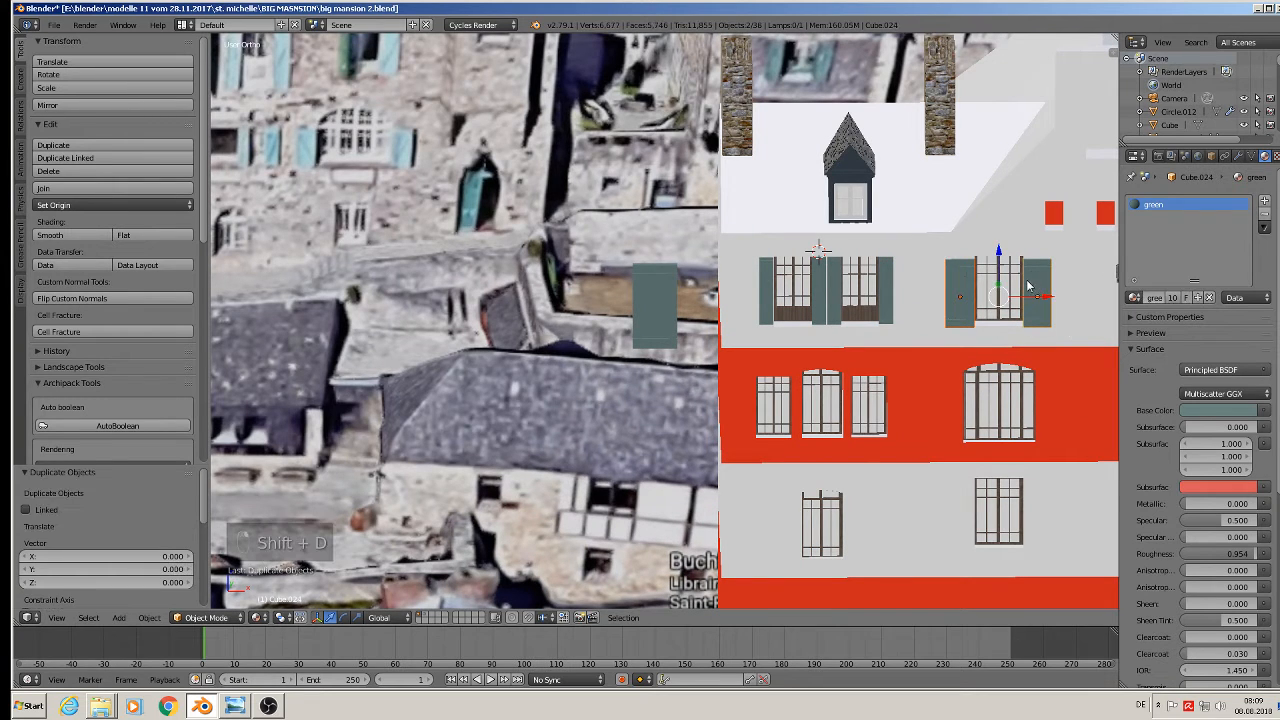
key("z")
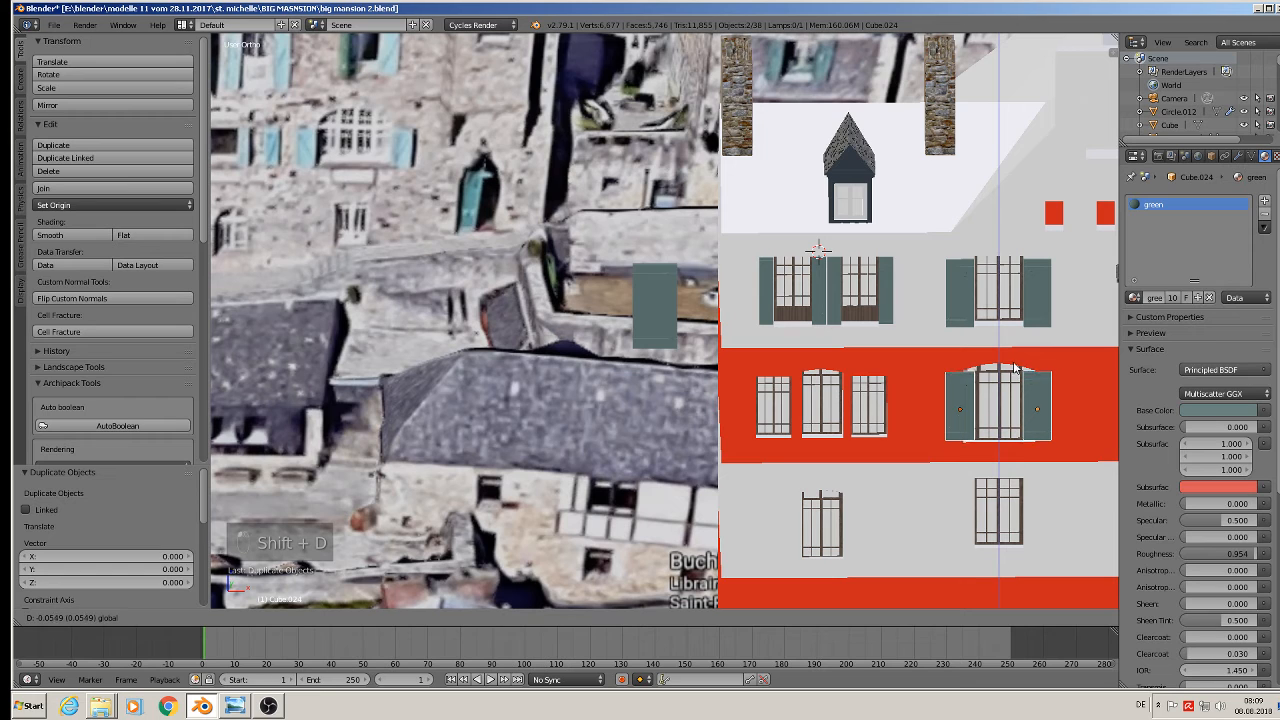
left_click(1015, 368)
Spread the two shutter copies outward along X to the arched window's sides, moving the one nearer the small windows 0.006 along negative X
right_click(1065, 418)
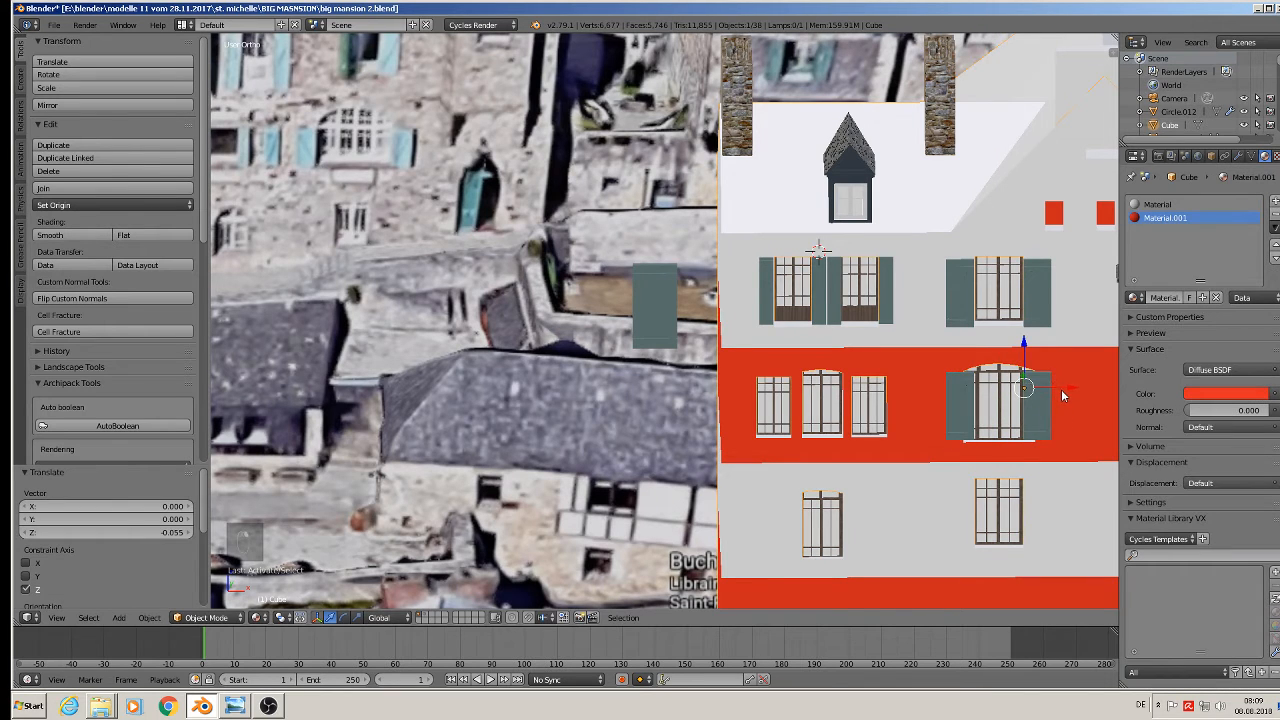
left_click_drag(1062, 395, 1084, 412)
key("ctrl+z")
right_click(1040, 407)
right_click(960, 405)
left_click_drag(993, 407, 991, 415)
Duplicate the second upper window's outer shutter and move the copy 0.056 down along Z to the third small window below
right_click(886, 300)
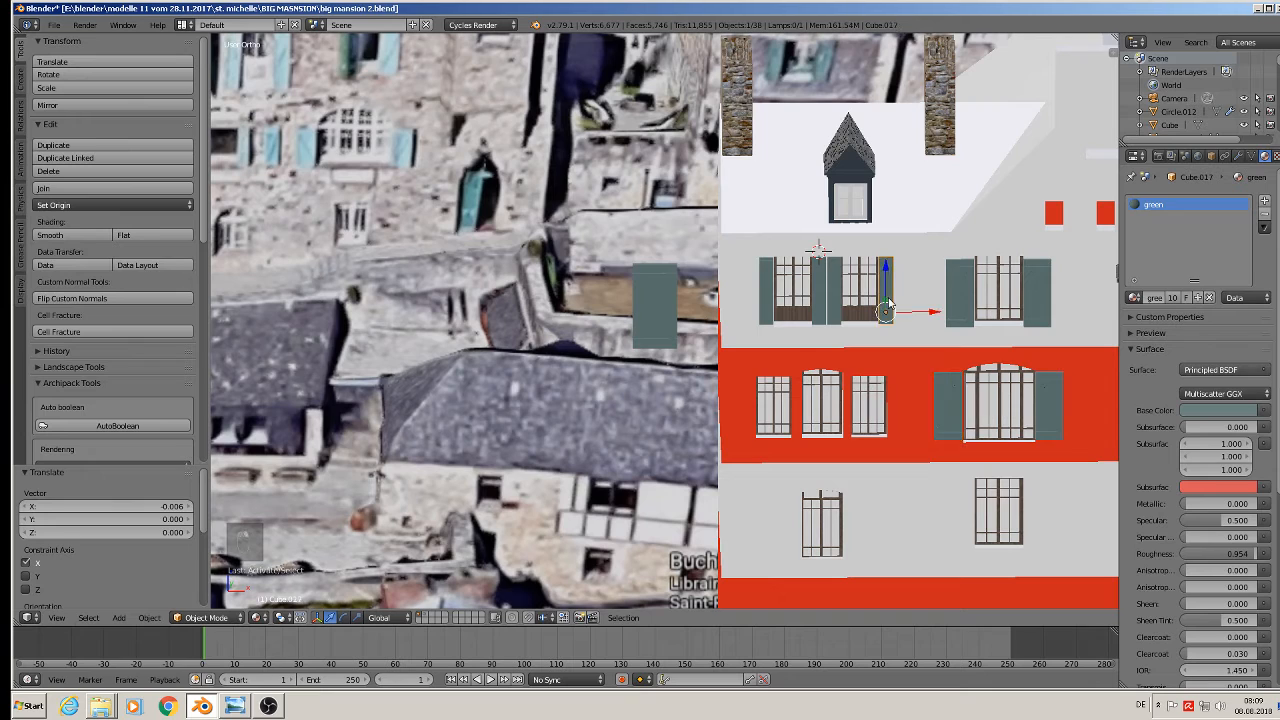
key("shift+d")
key("z")
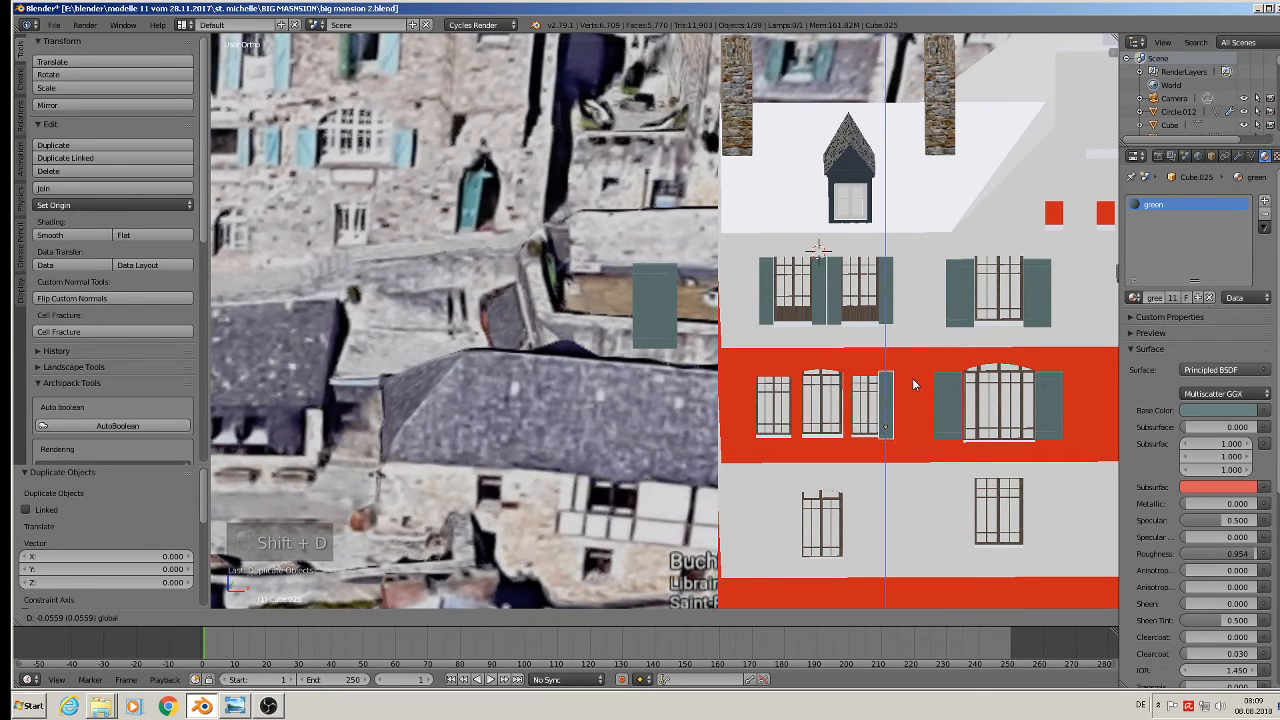
left_click(914, 384)
Scale the shutter copy to 0.957 along Z and move it 0.004 along X beside the third small window
key("s")
key("z")
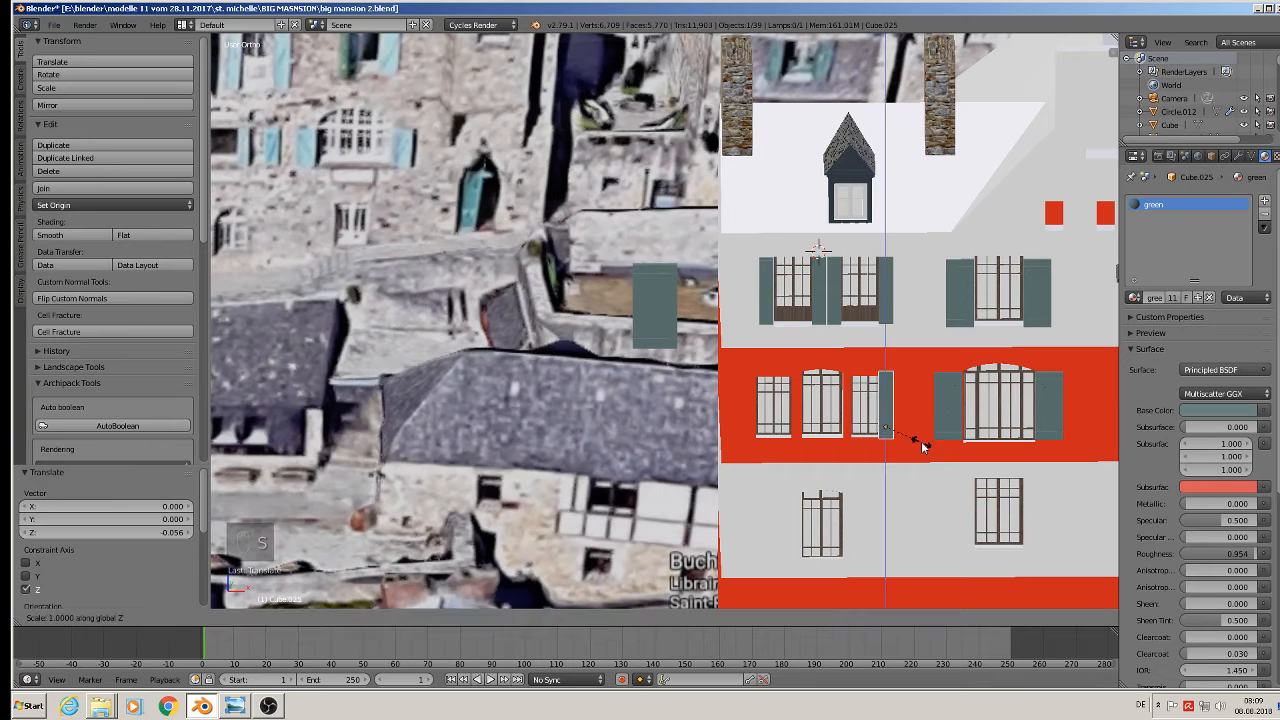
left_click(922, 443)
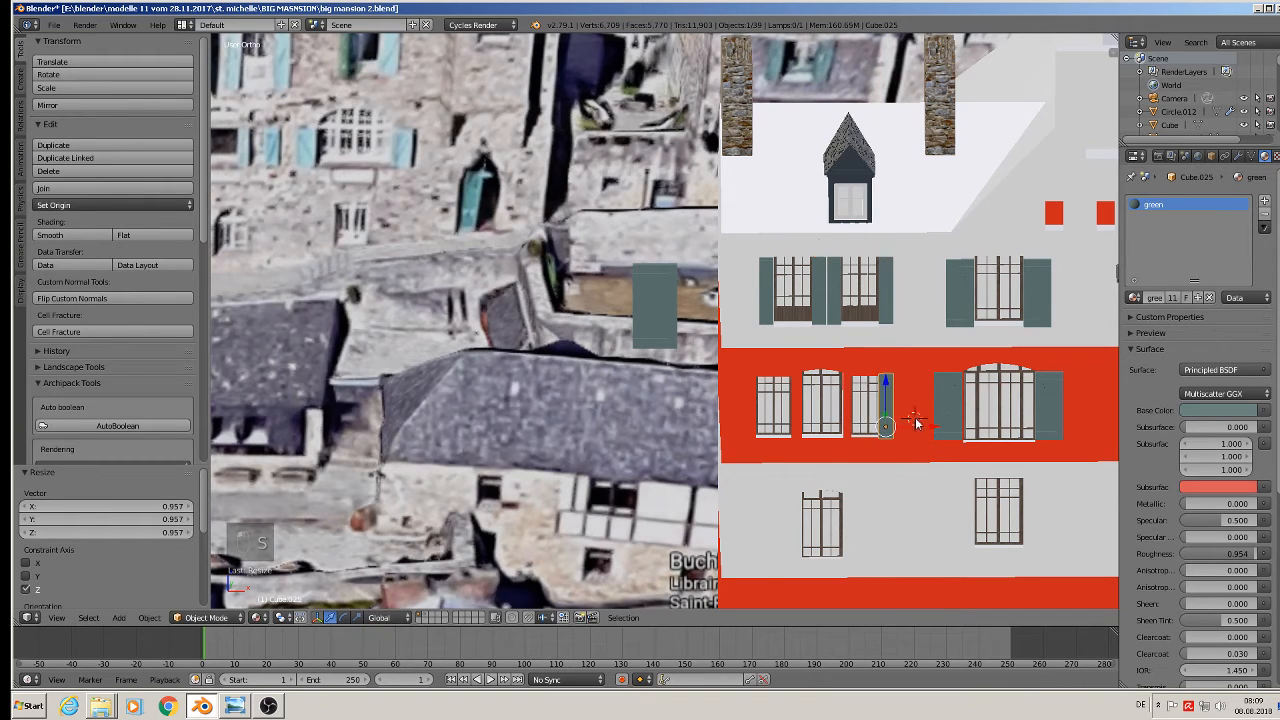
key("g")
key("x")
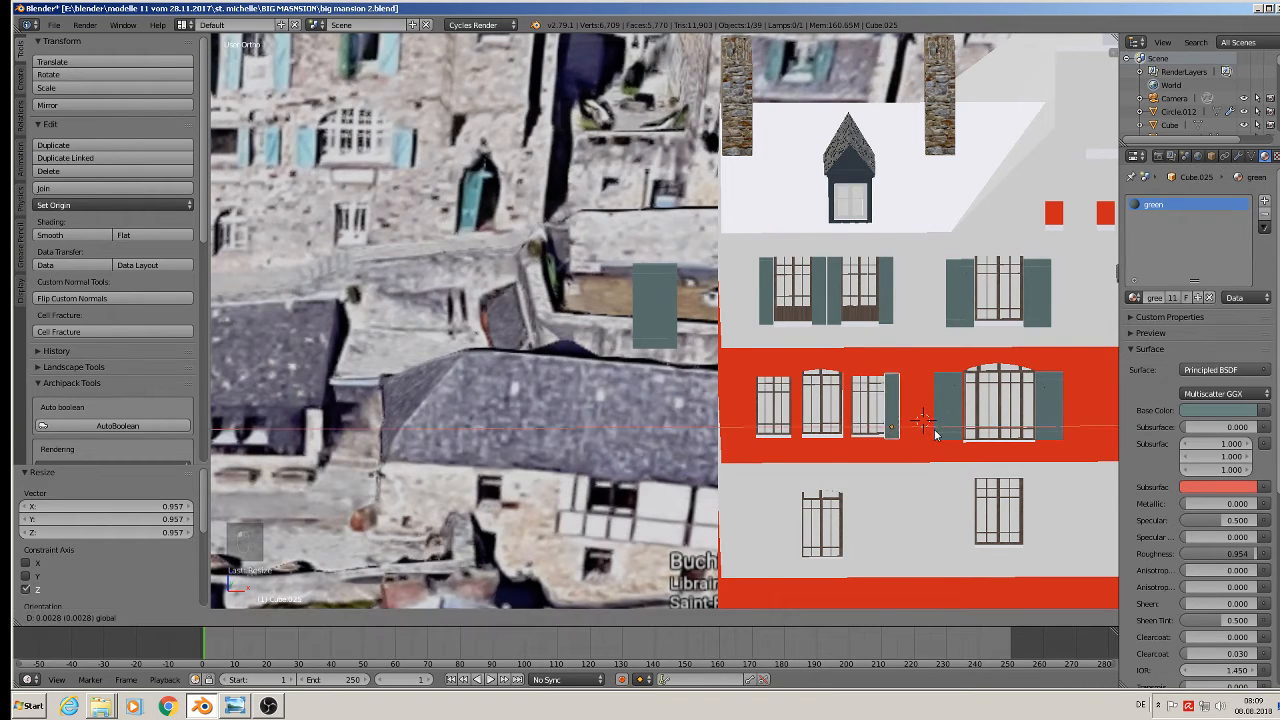
left_click(937, 433)
Duplicate the first upper window's outer shutter, move the copy 0.058 down along Z, and shift it 0.008 along negative X beside the first small window
right_click(776, 289)
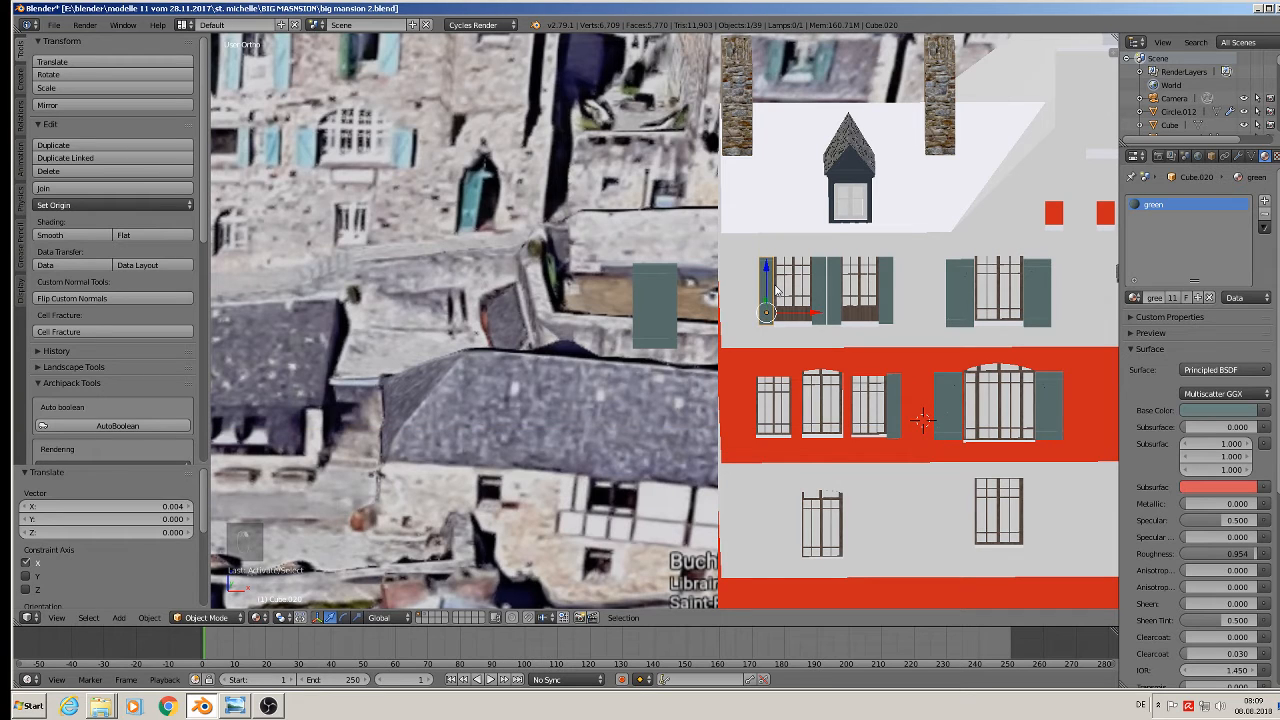
key("shift+d")
key("z")
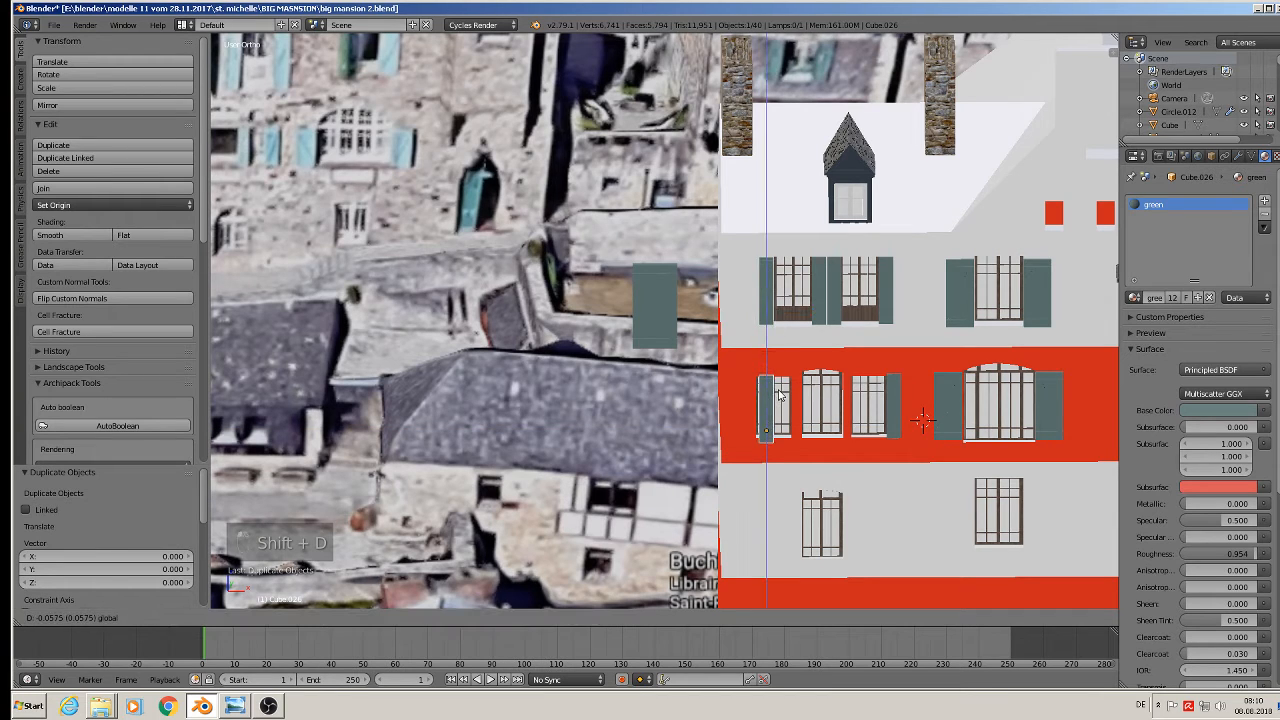
left_click(780, 395)
key("g")
key("x")
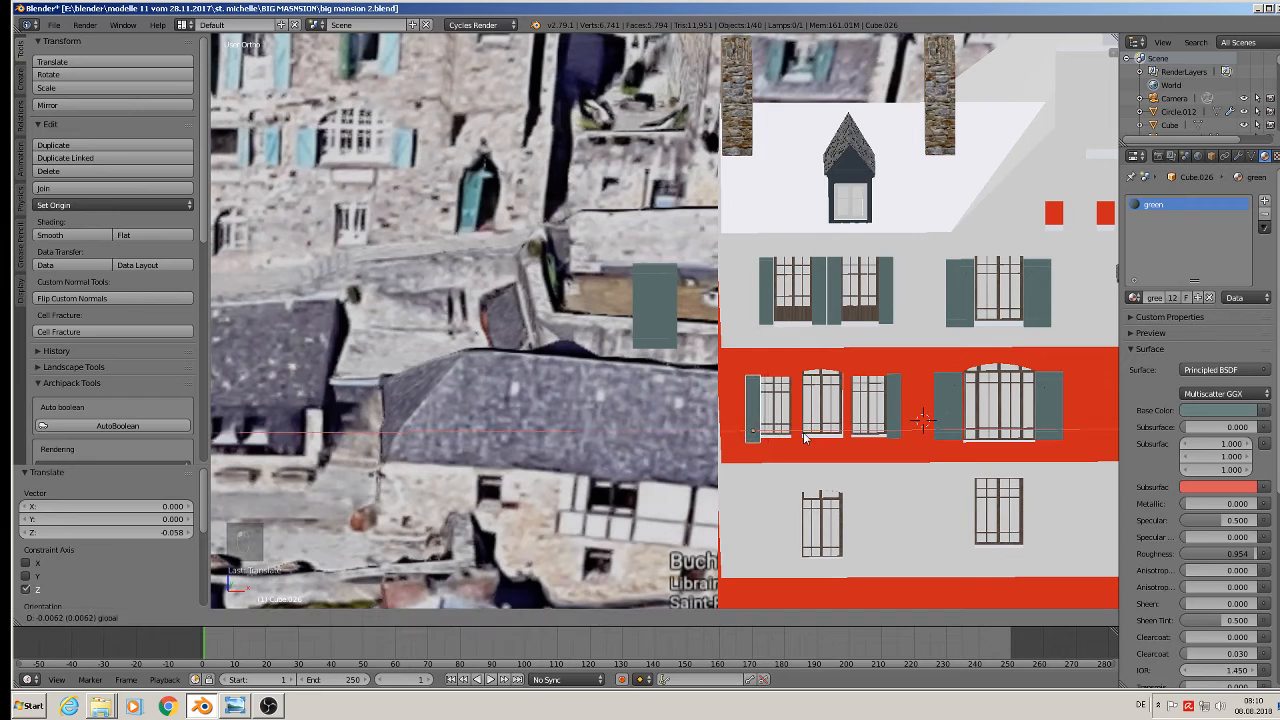
left_click(798, 437)
Scale the first small window's shutter to 0.919 along Z and raise it 0.002 along Z
key("s")
key("z")
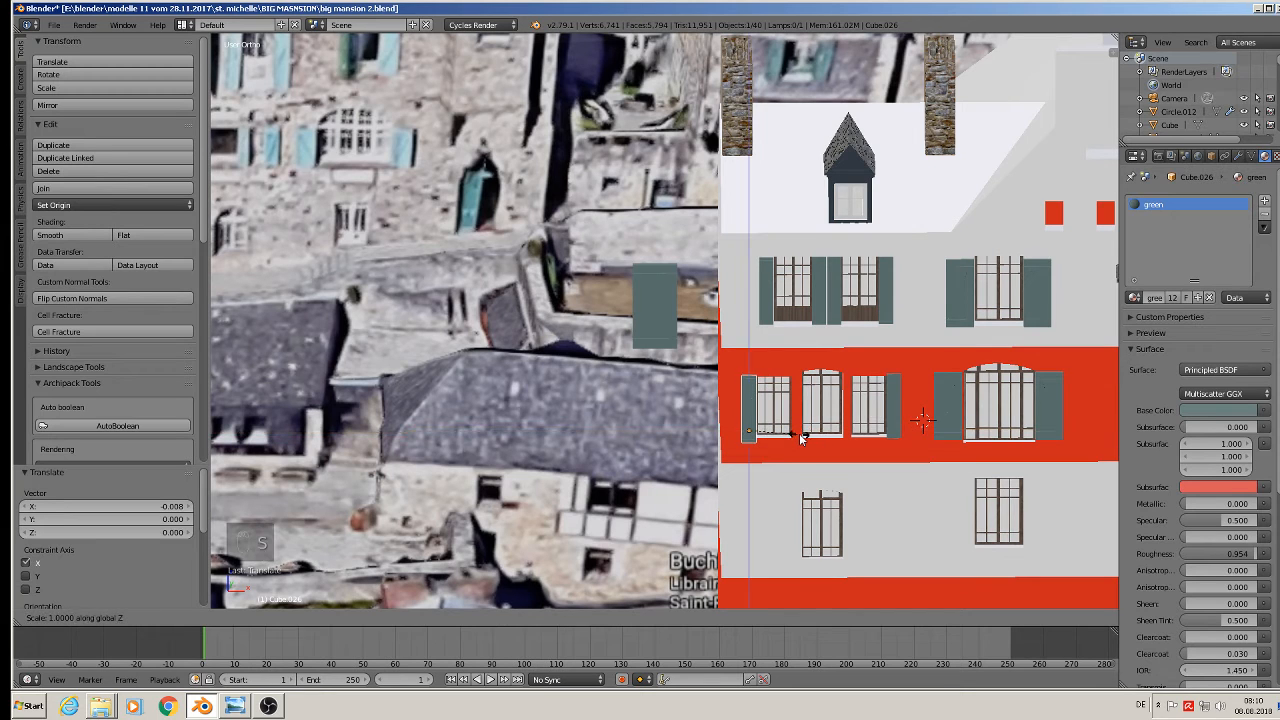
left_click(781, 423)
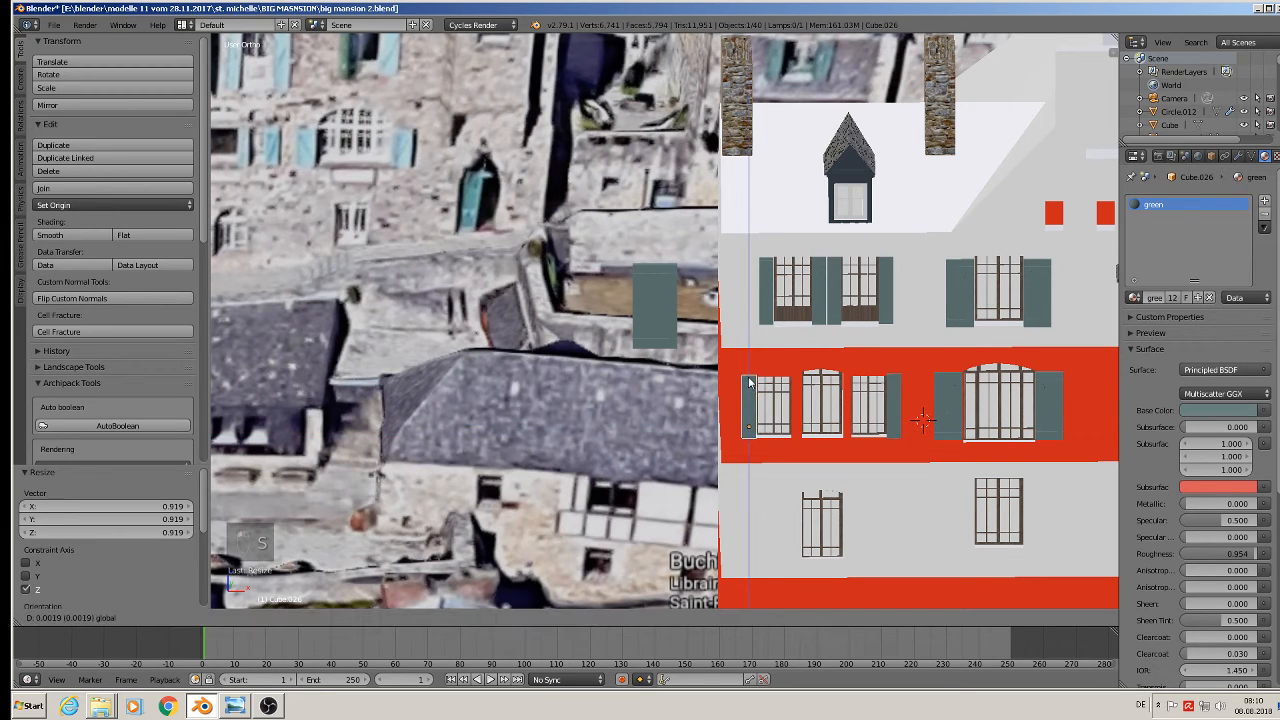
Duplicate the third small window's shutter, move the copy 0.022 along negative X between the windows, and scale it to 0.682 along X
right_click(822, 297)
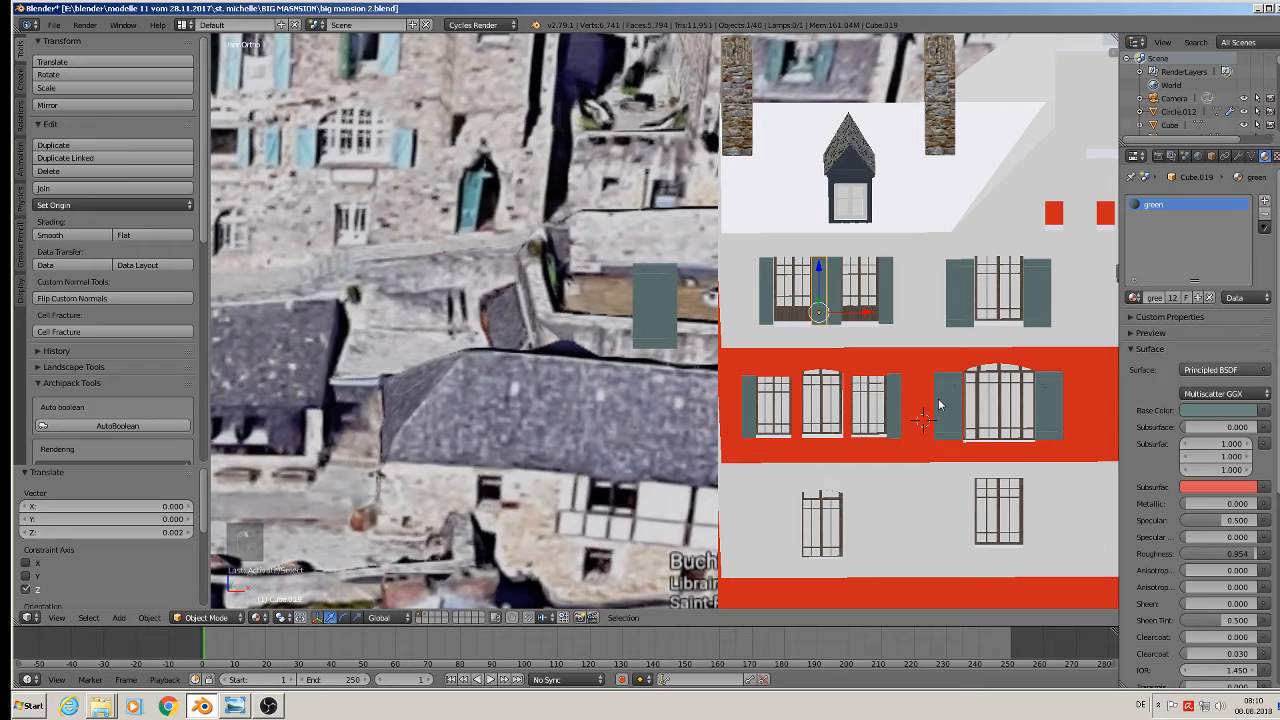
right_click(895, 402)
key("shift+d")
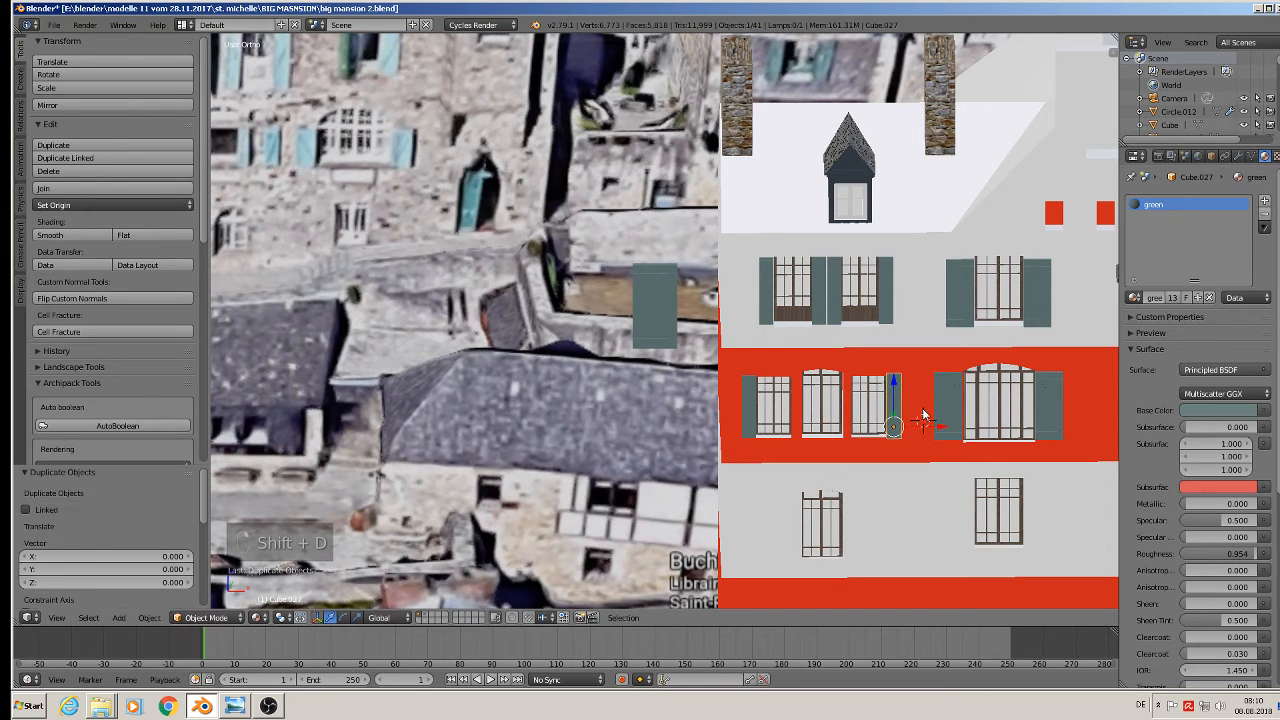
key("x")
left_click(888, 432)
key("s")
key("x")
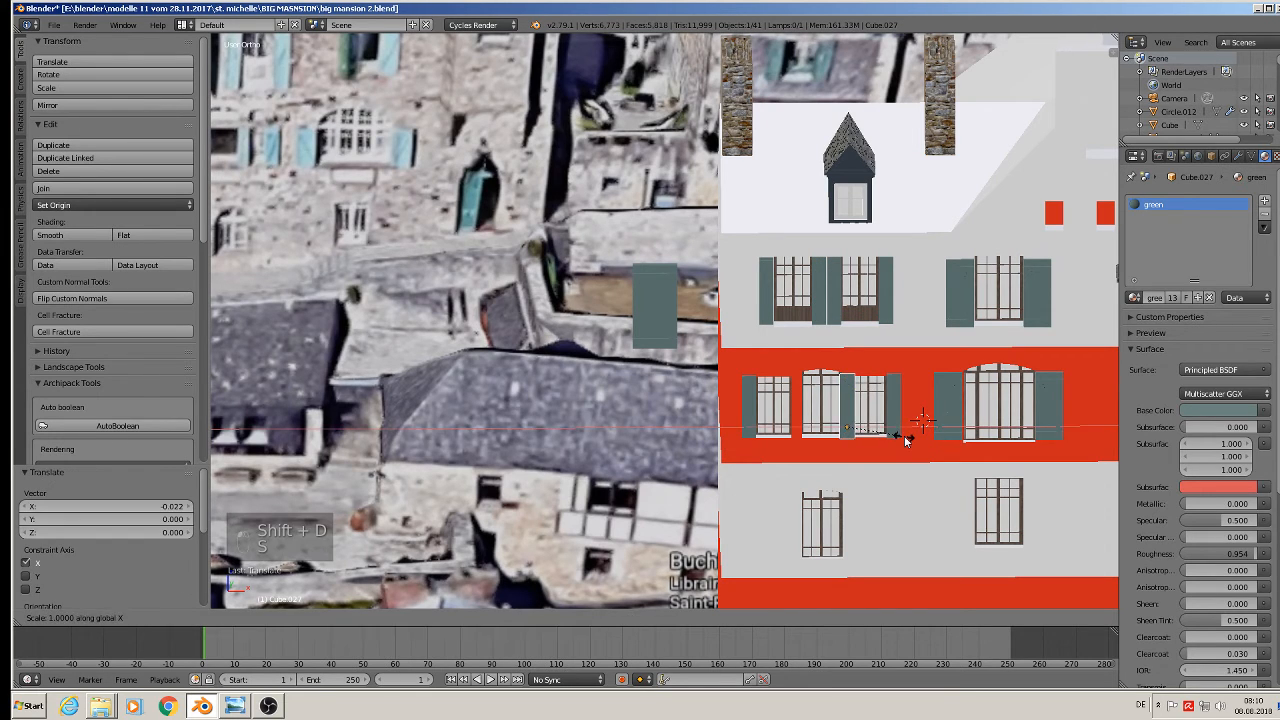
left_click(887, 436)
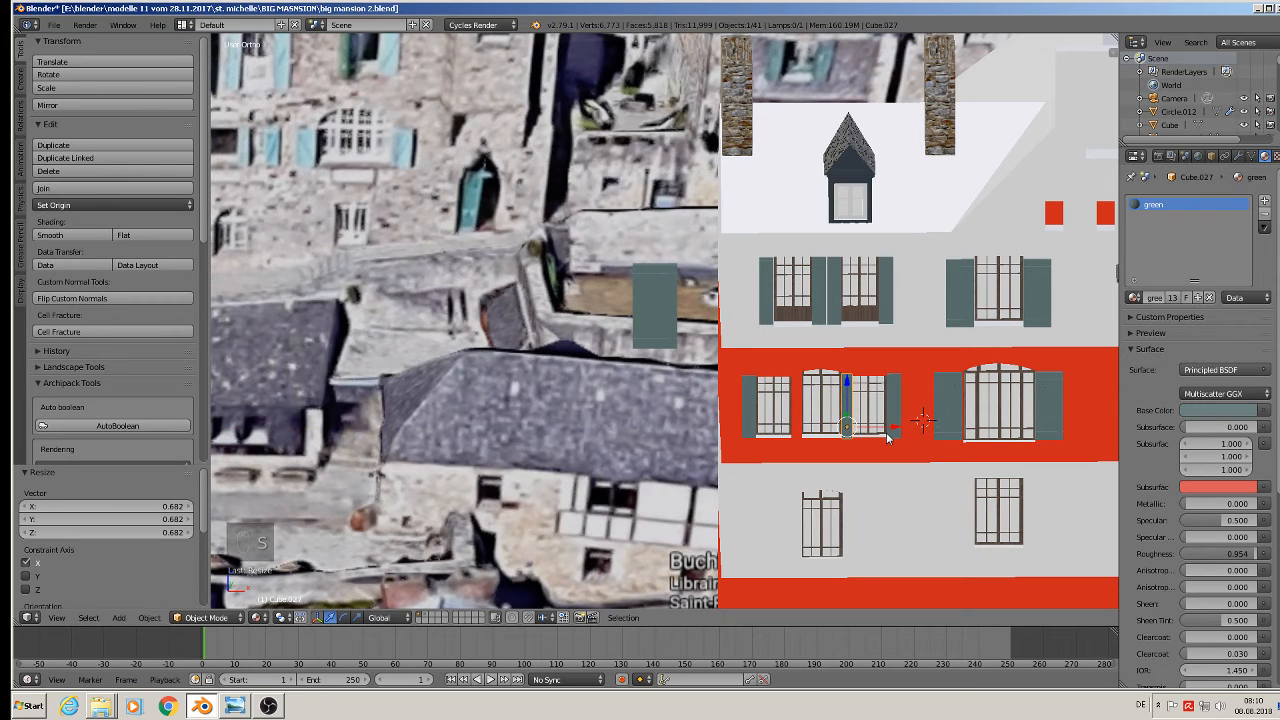
Duplicate the first small window's shutter, move the copy 0.022 along X between the first two windows, and scale it to about 0.81 along X
right_click(758, 401)
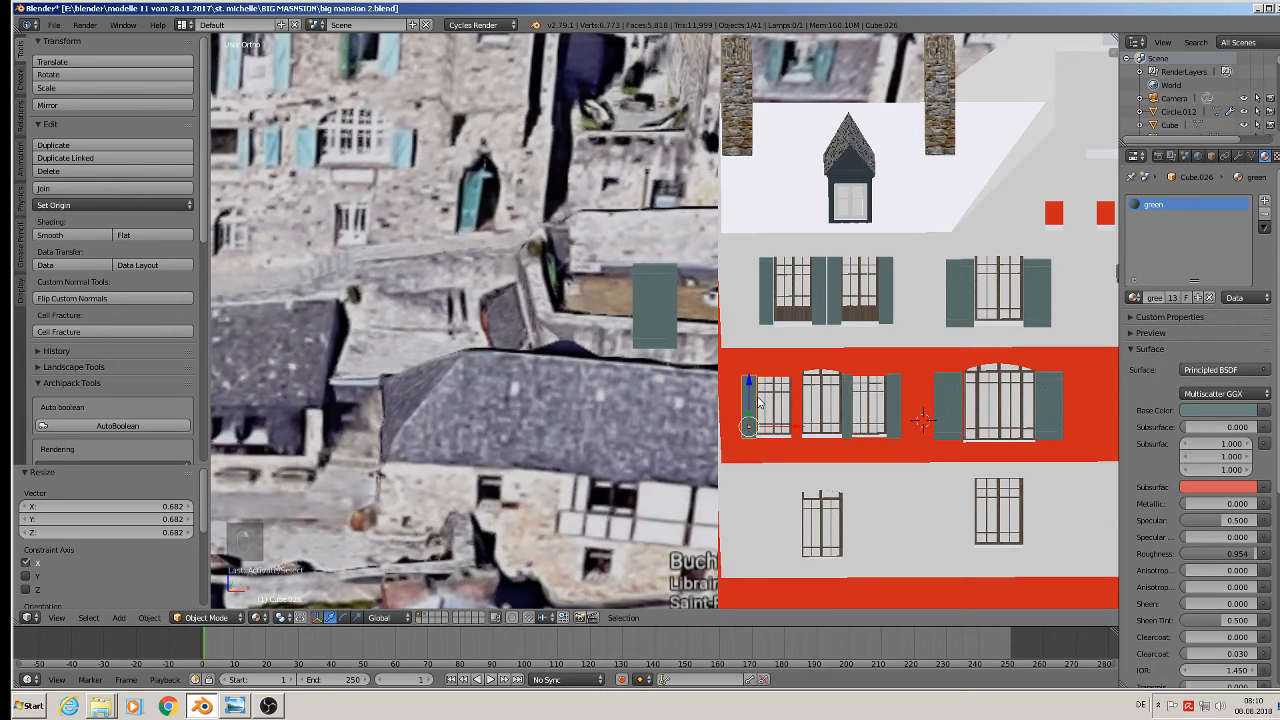
key("shift+d")
key("x")
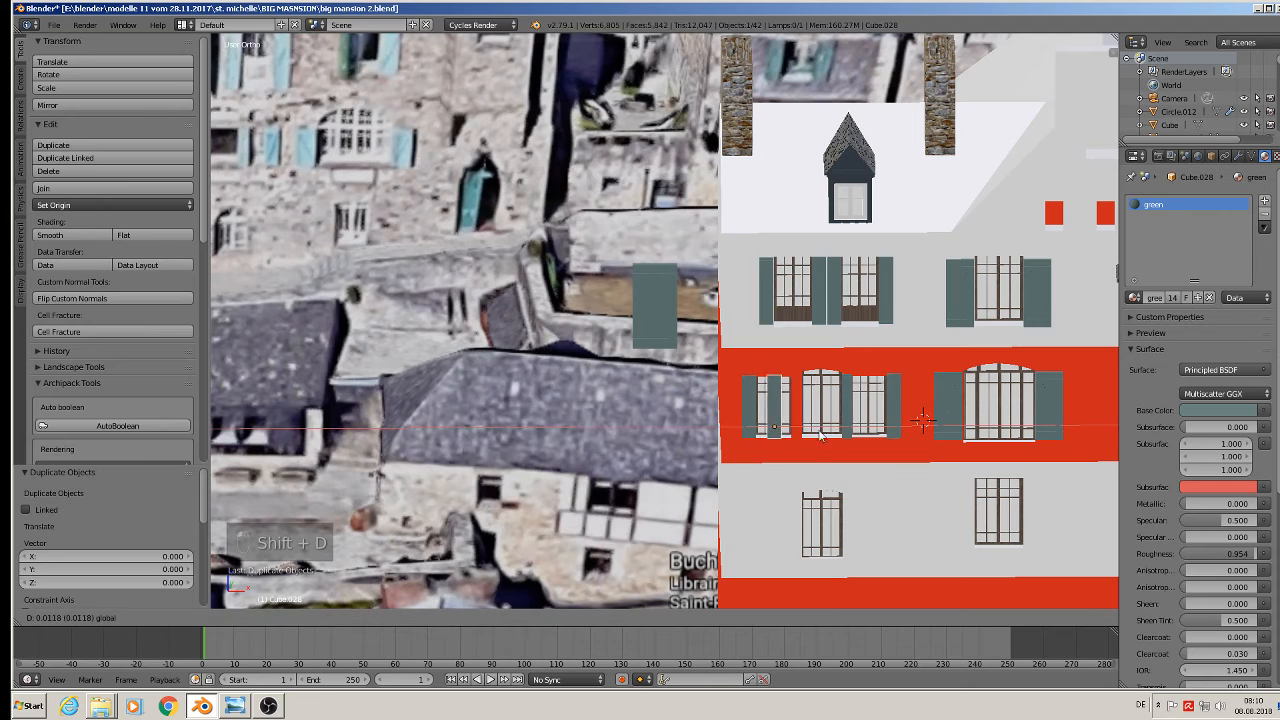
left_click(835, 434)
key("s")
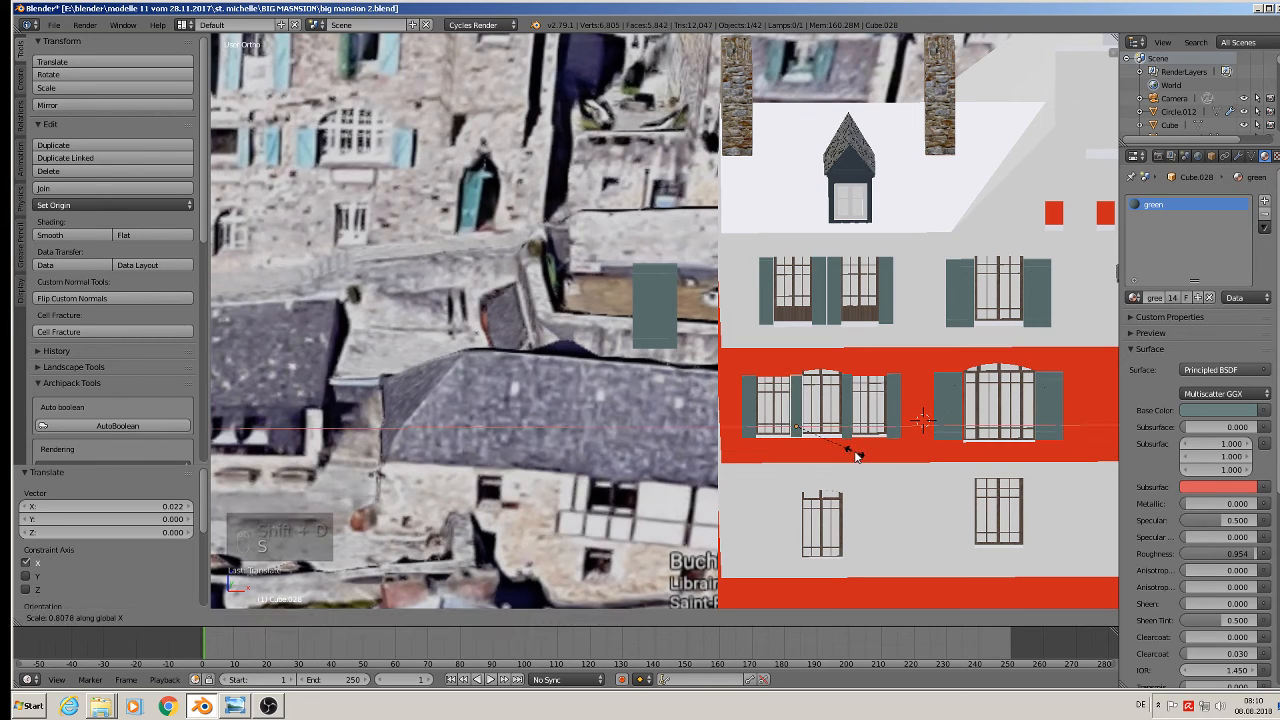
left_click(855, 456)
key("a")
key("a")
key("a")
key("a")
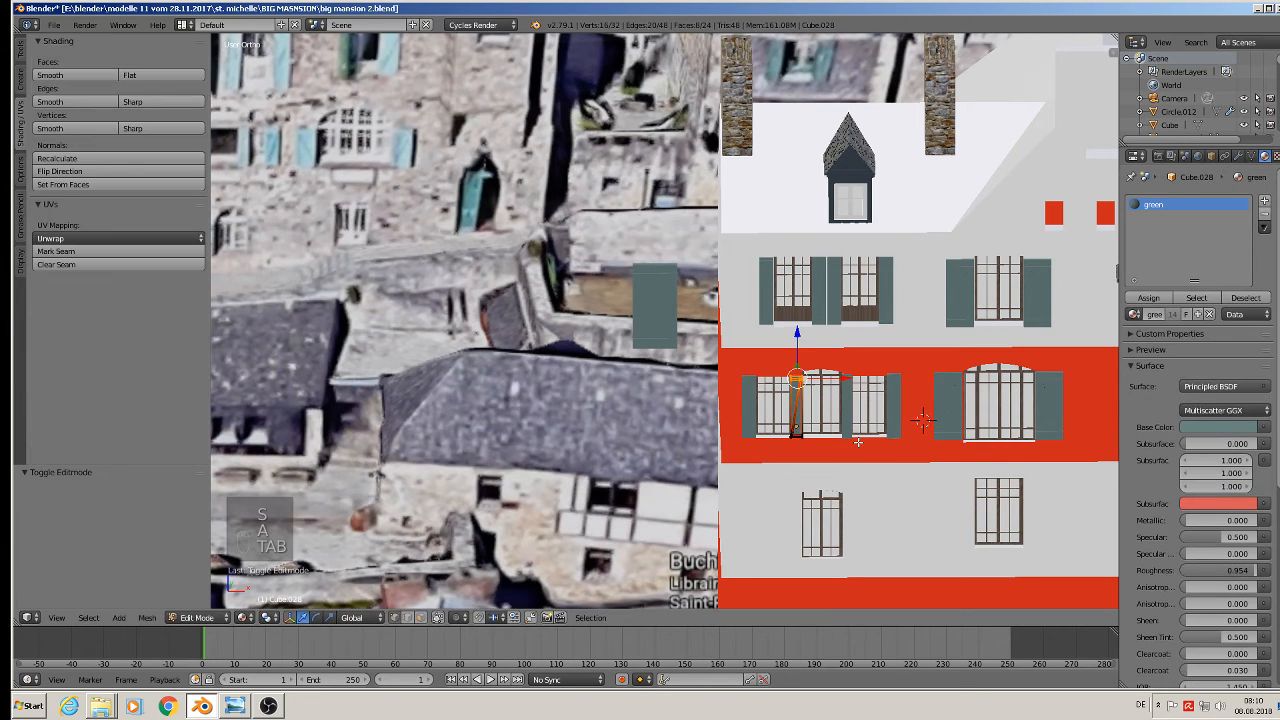
Examine the shutters on the facade's upper and middle floors from an angle, both close up and in overview
mouse_move(858, 441)
middle_mouse_down()
mouse_move(858, 465)
mouse_move(840, 433)
middle_mouse_up()
scroll(953, 449, "down", 3)
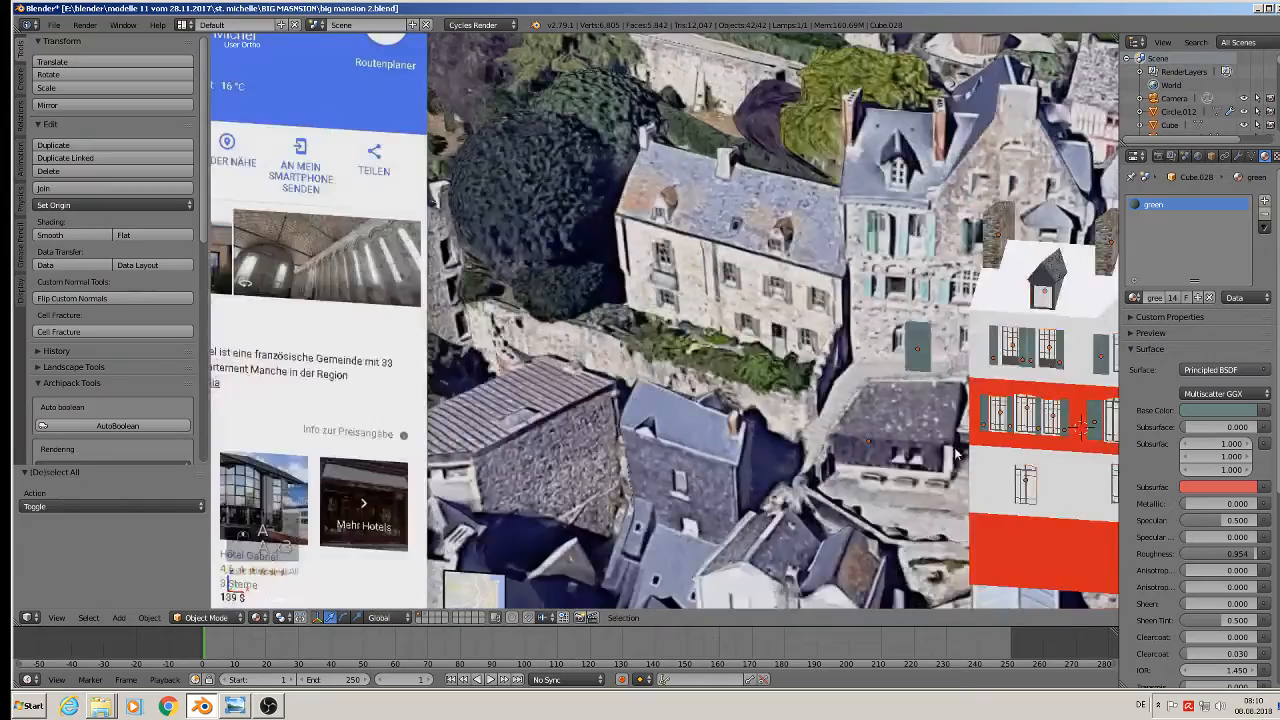
middle_click_drag(953, 449, 634, 391, "shift")
scroll(634, 391, "up", 2)
key("a")
scroll(433, 240, "down", 3)
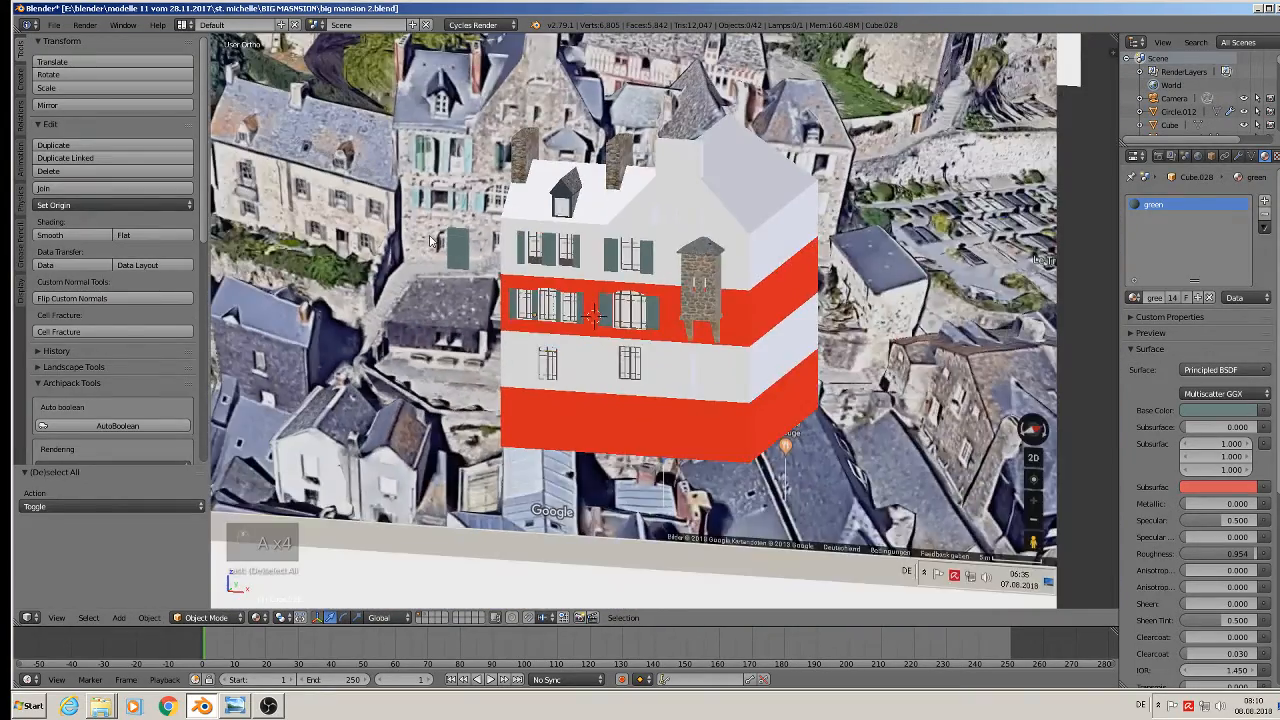
scroll(433, 240, "up", 5)
scroll(433, 240, "up", 3)
scroll(778, 282, "up", 2)
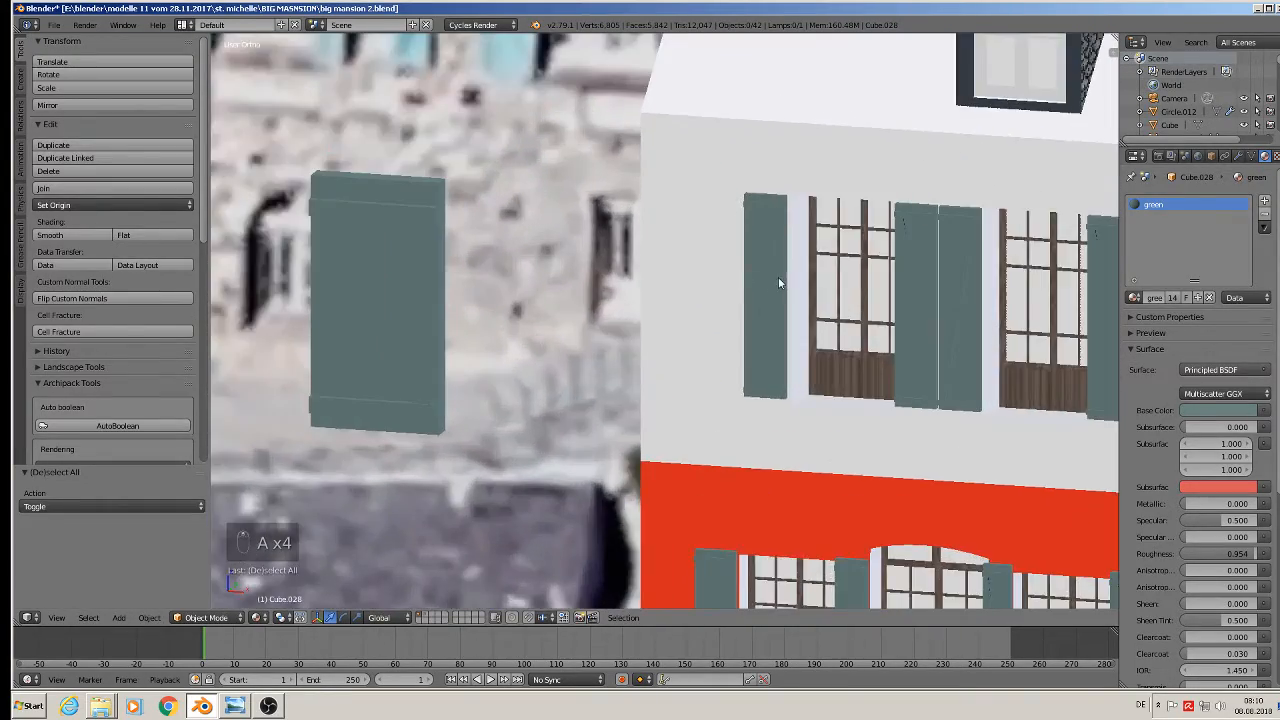
scroll(778, 277, "down", 6)
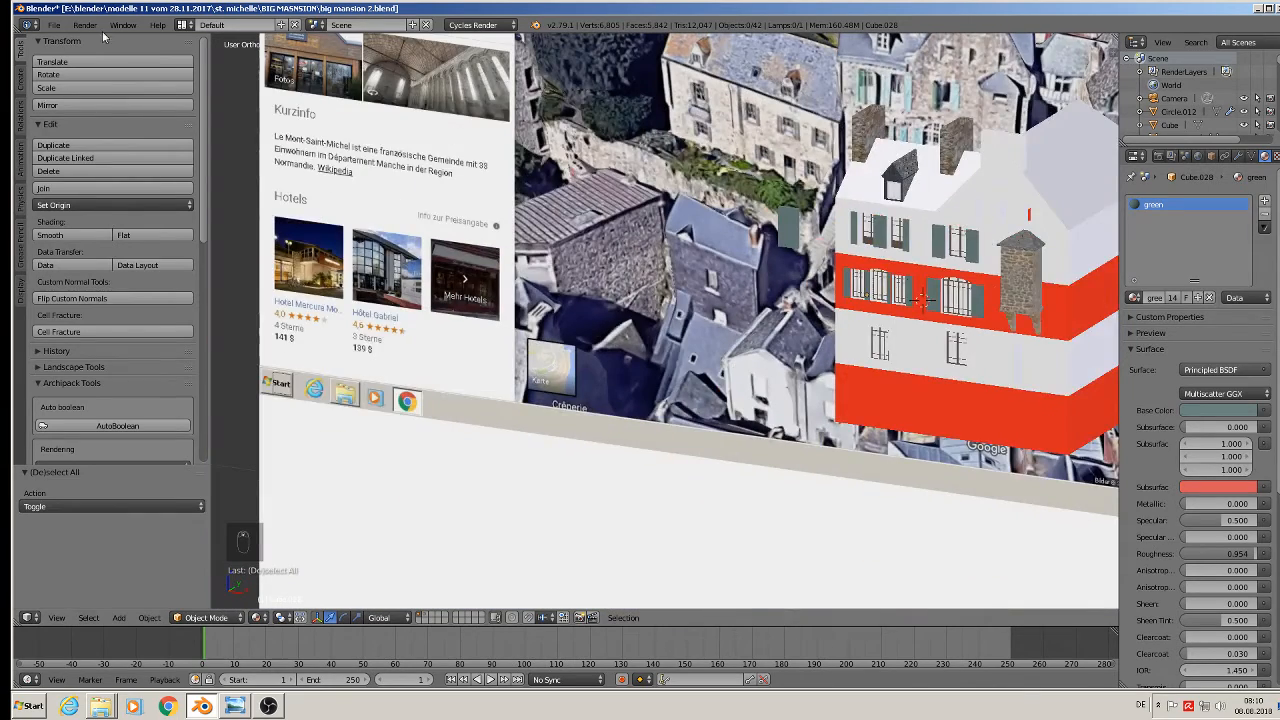
Save the current file and save a new version as big mansion 3.blend in the BIG MASNSION folder
left_click(55, 25)
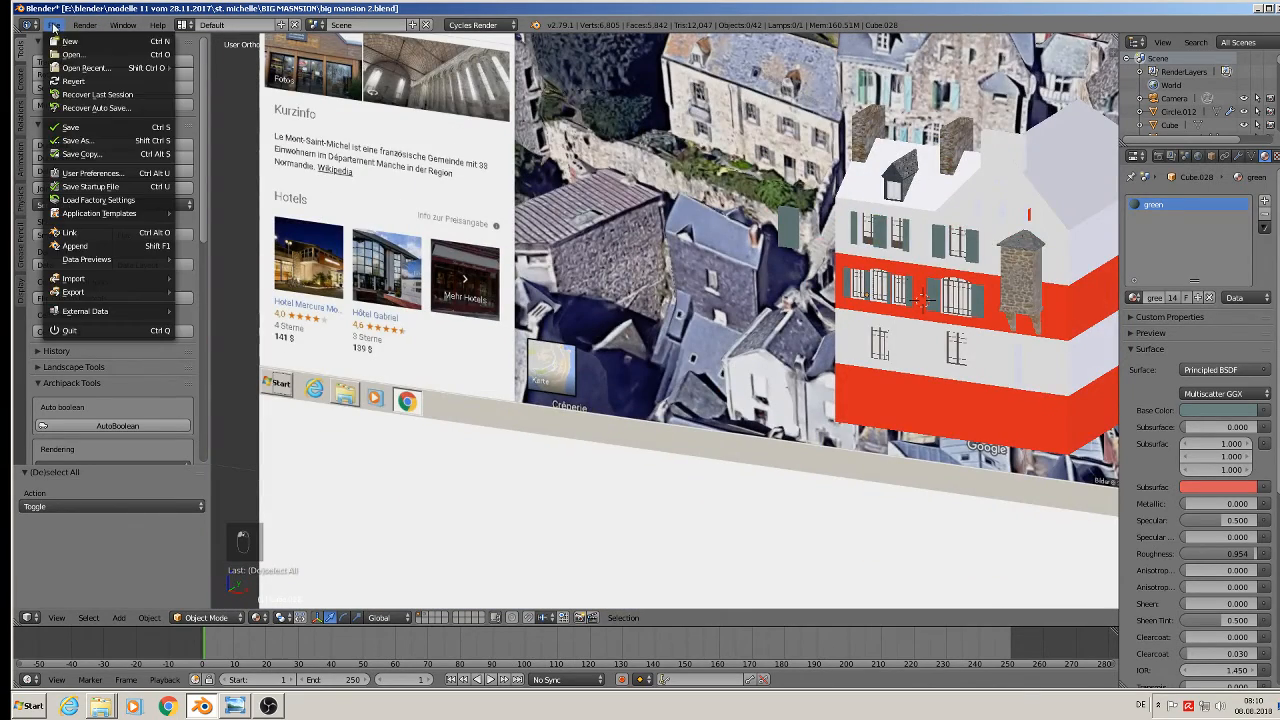
left_click(102, 126)
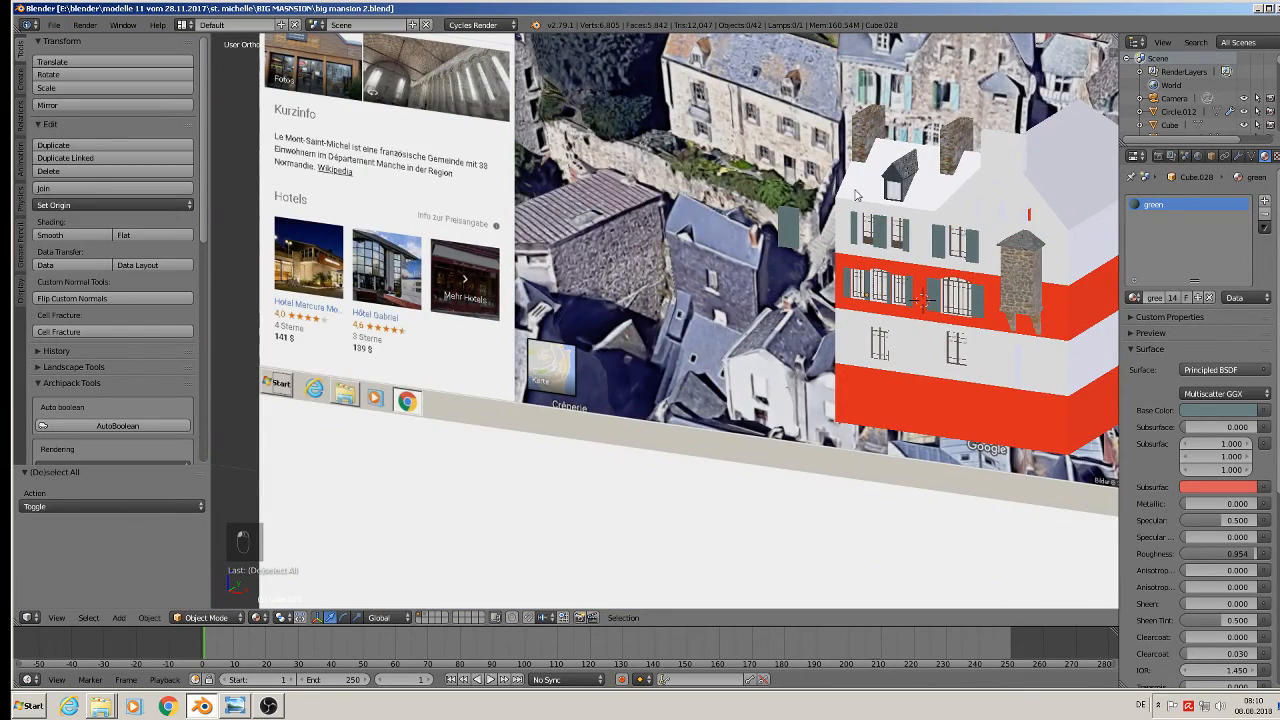
left_click(53, 25)
left_click(87, 139)
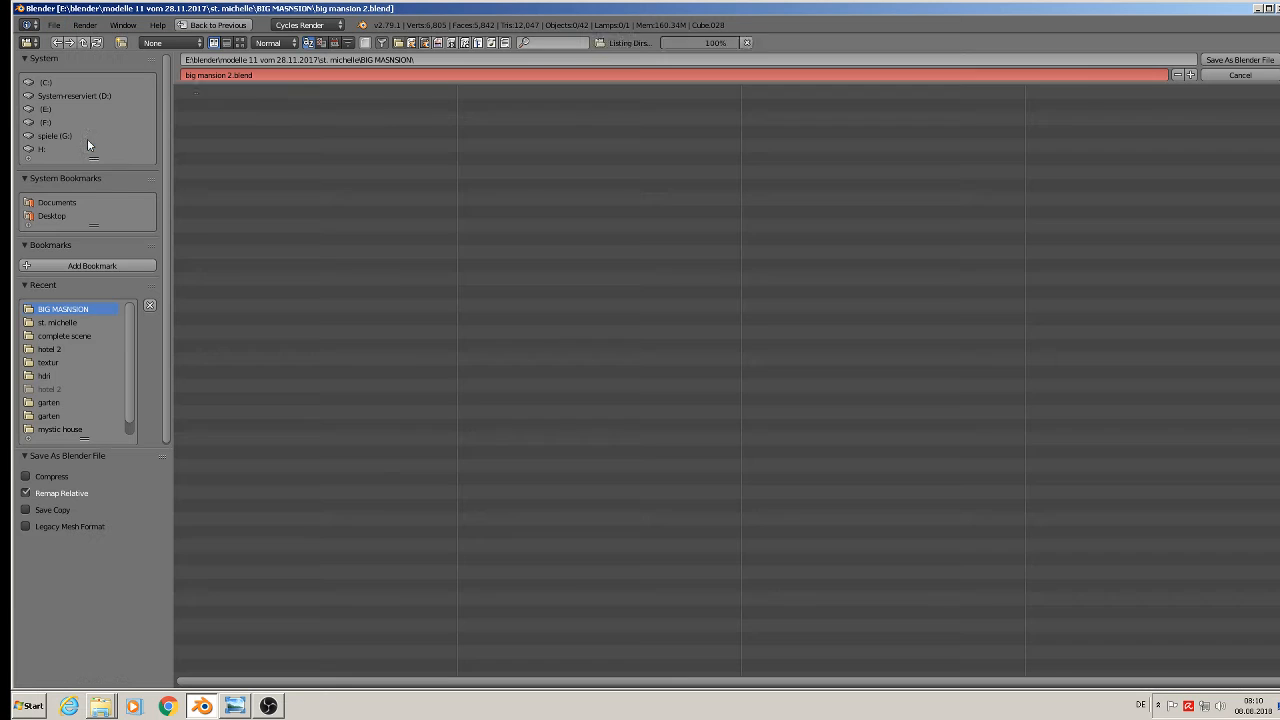
left_click(231, 75)
left_click(231, 75)
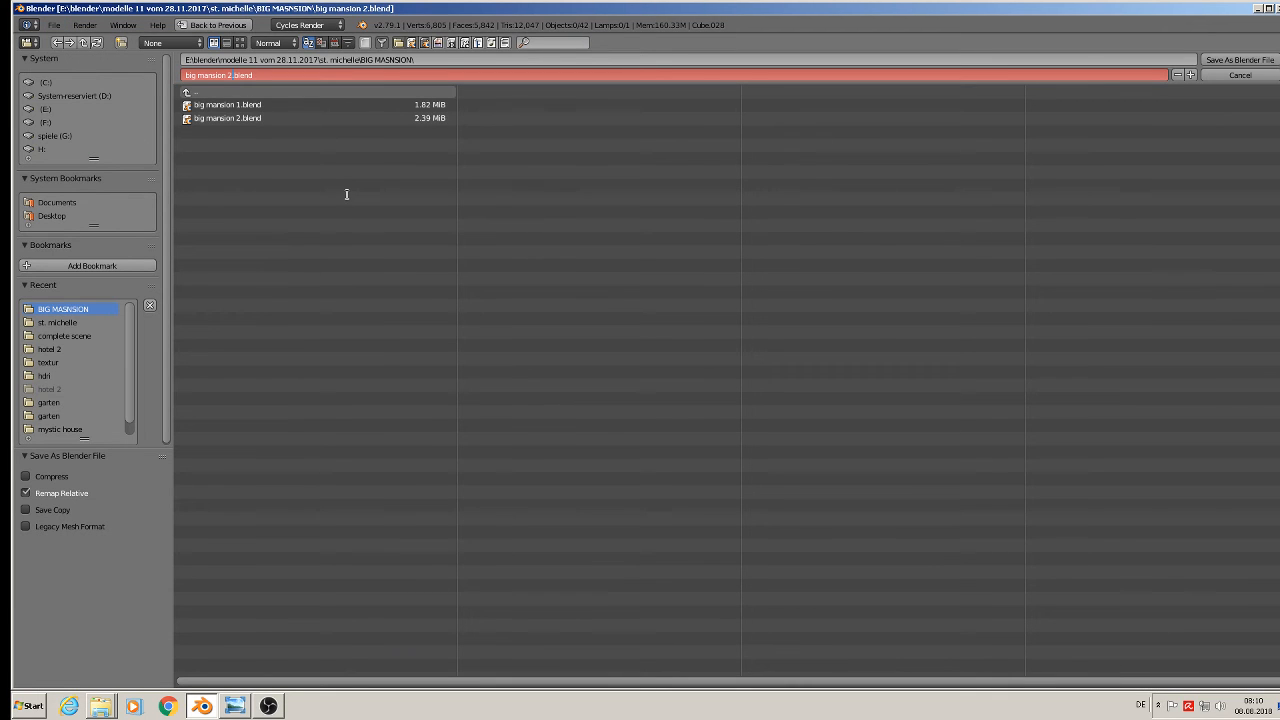
left_click(1240, 60)
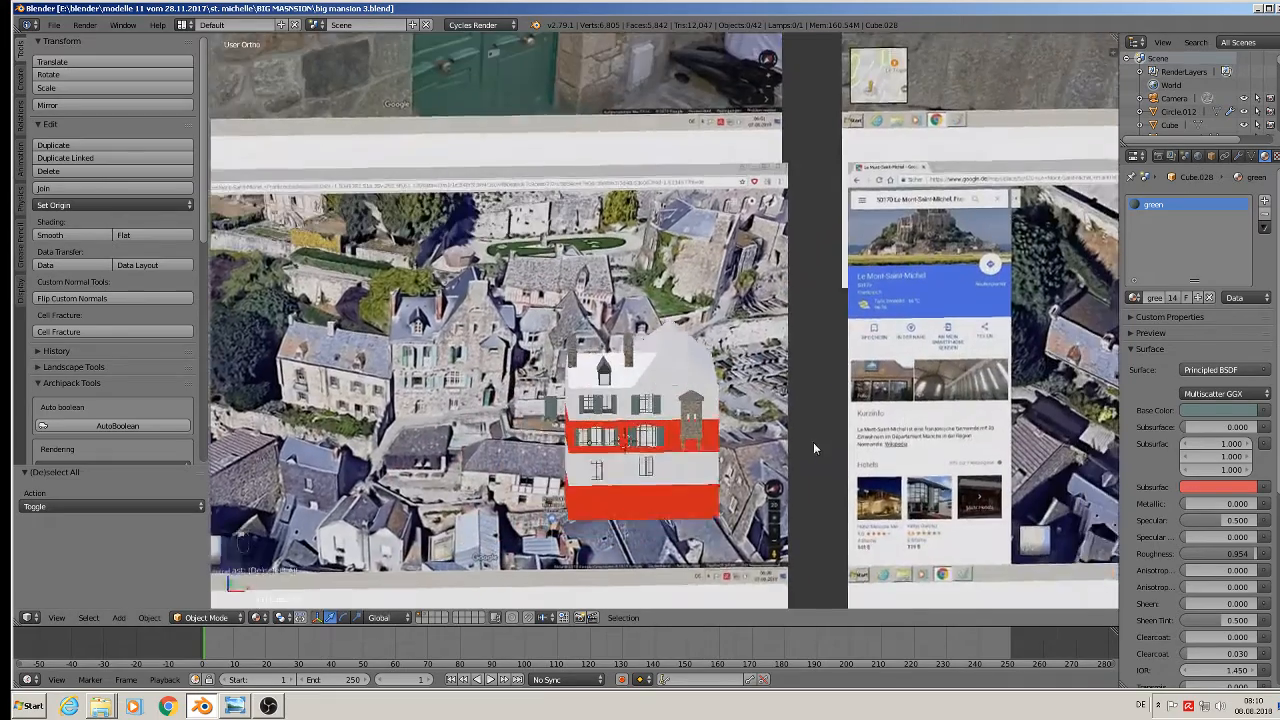
scroll(813, 447, "up", 2)
middle_click_drag(636, 445, 729, 362)
scroll(729, 362, "up", 5)
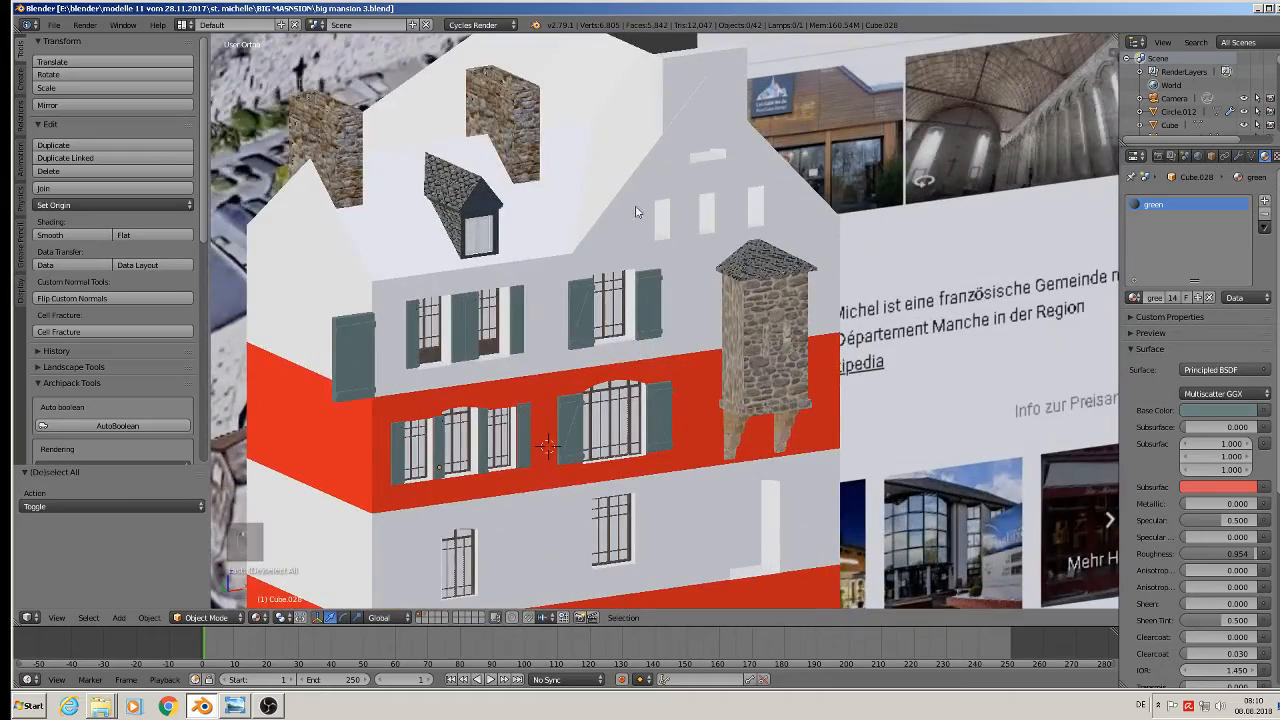
scroll(744, 350, "down", 3)
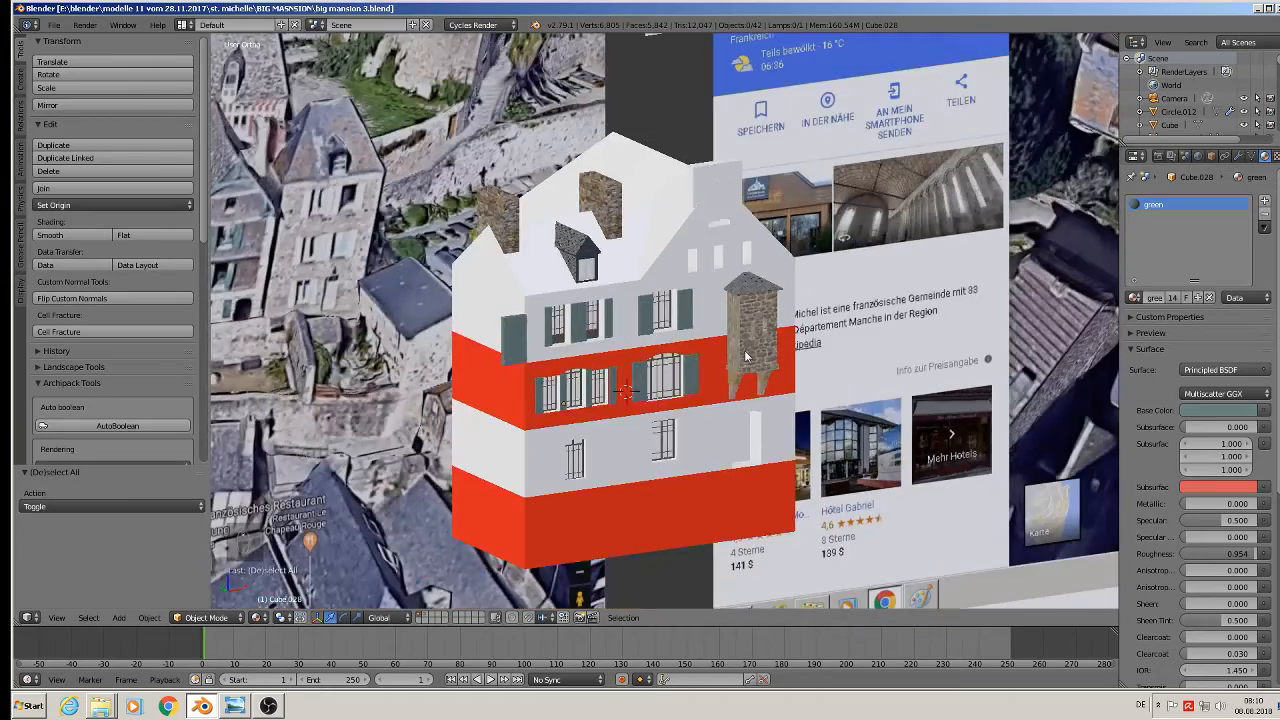
scroll(744, 360, "down", 3)
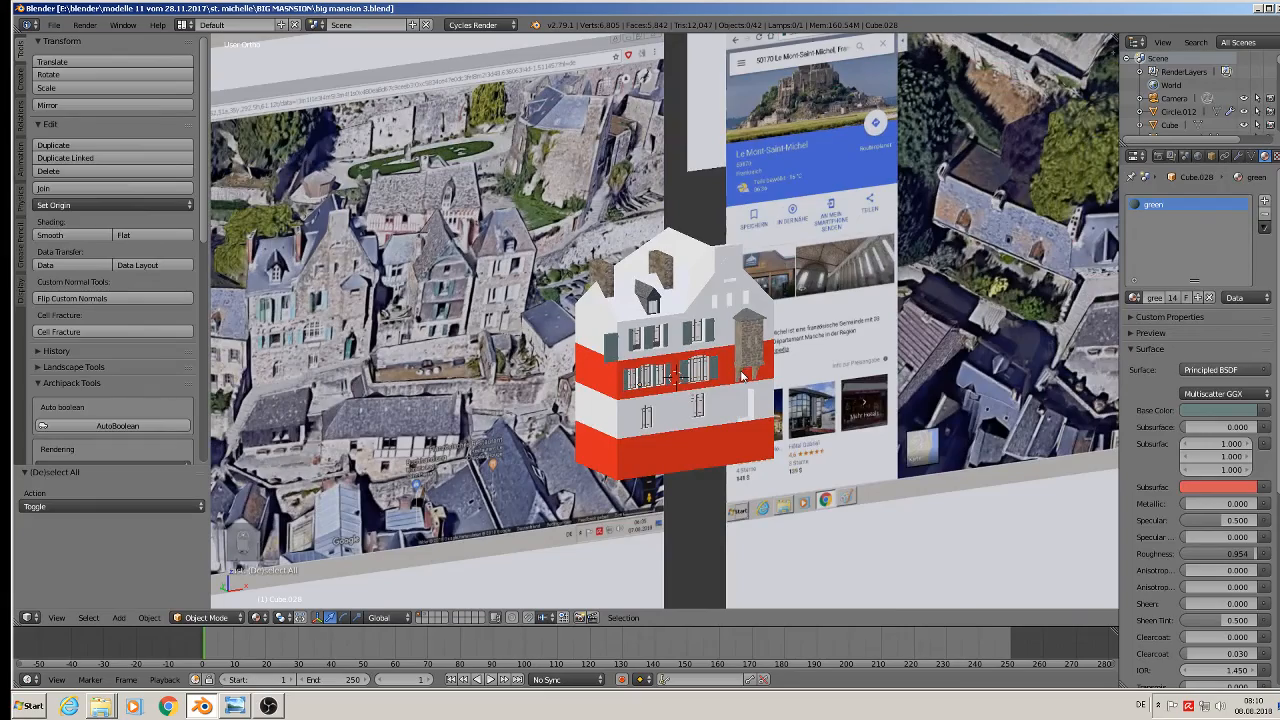
middle_click_drag(744, 375, 585, 370)
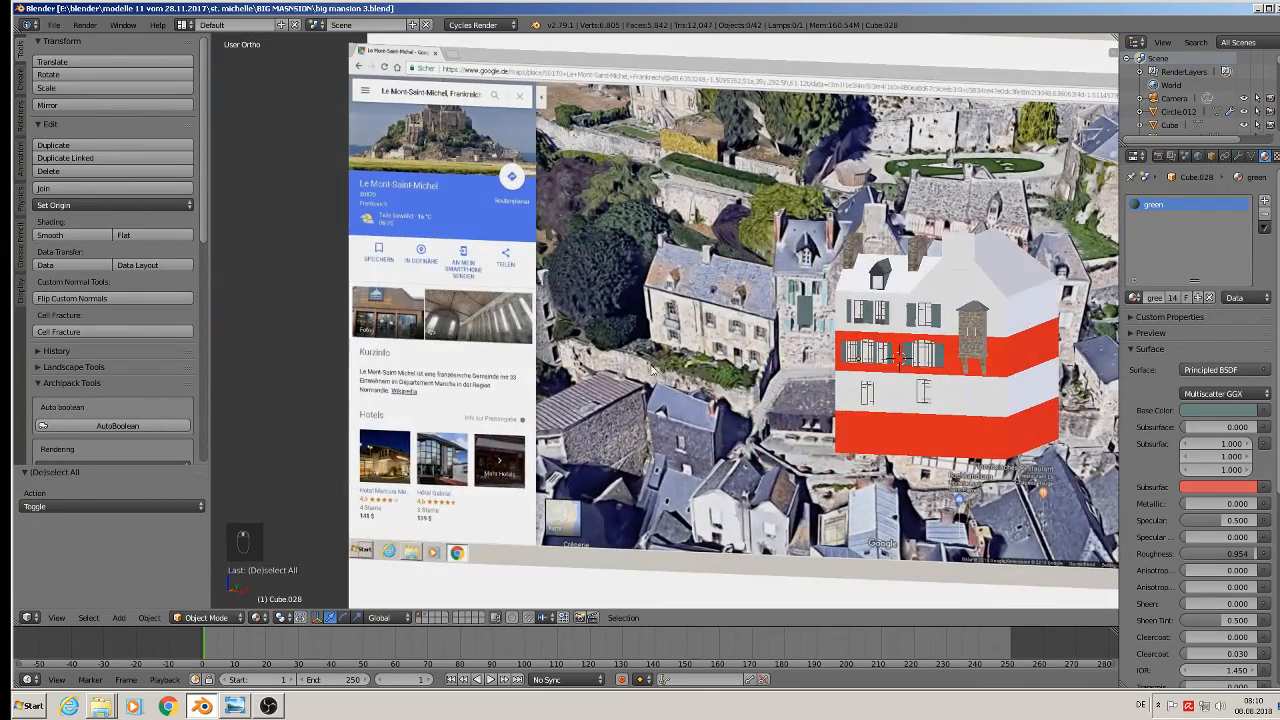
left_click(268, 706)
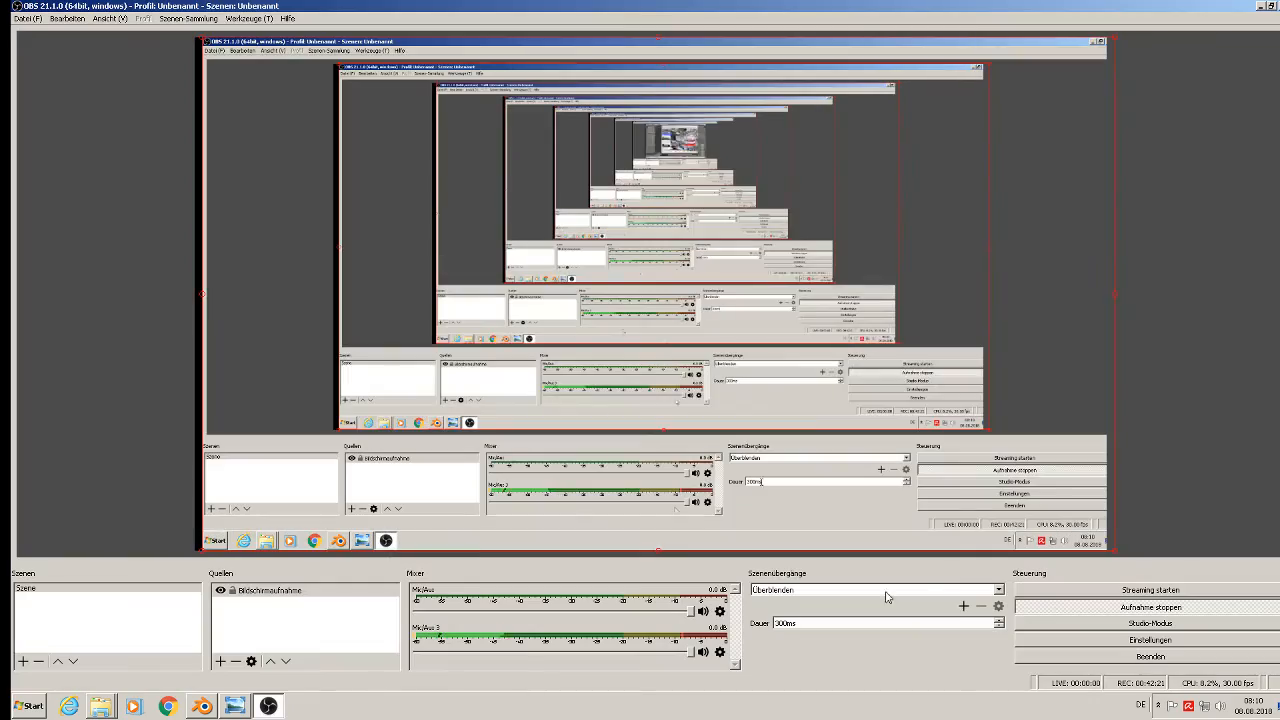